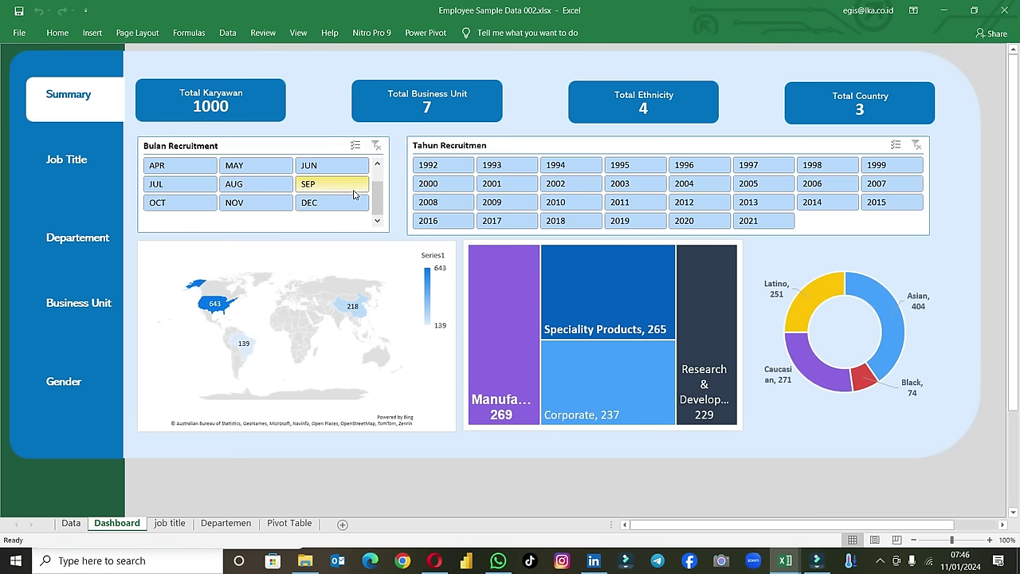
# Step: Try the slicers by filtering to 2020, then to the months JAN, FEB and MAR
pyautogui.click(690, 223)
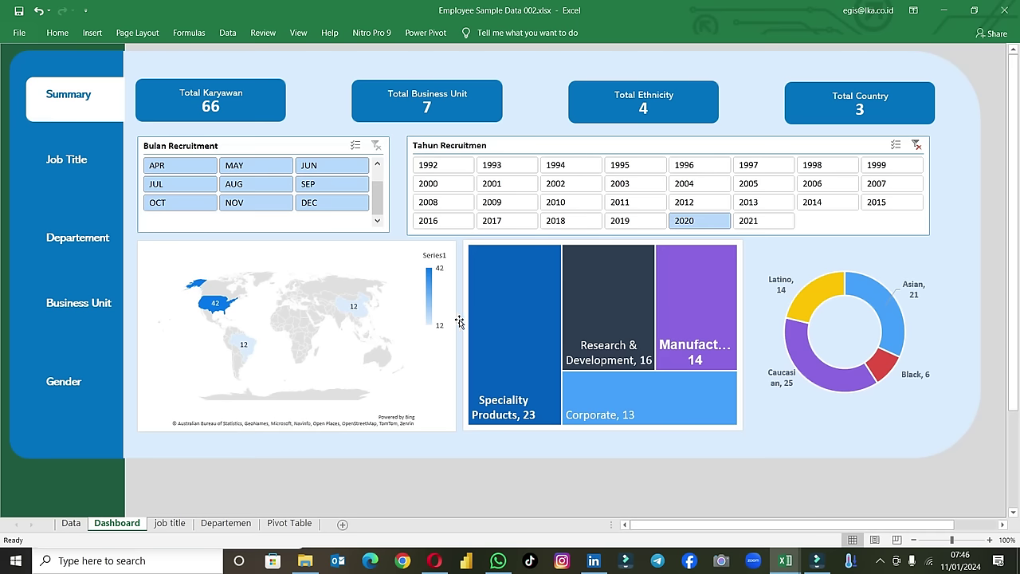
pyautogui.scroll(1, 385, 209)
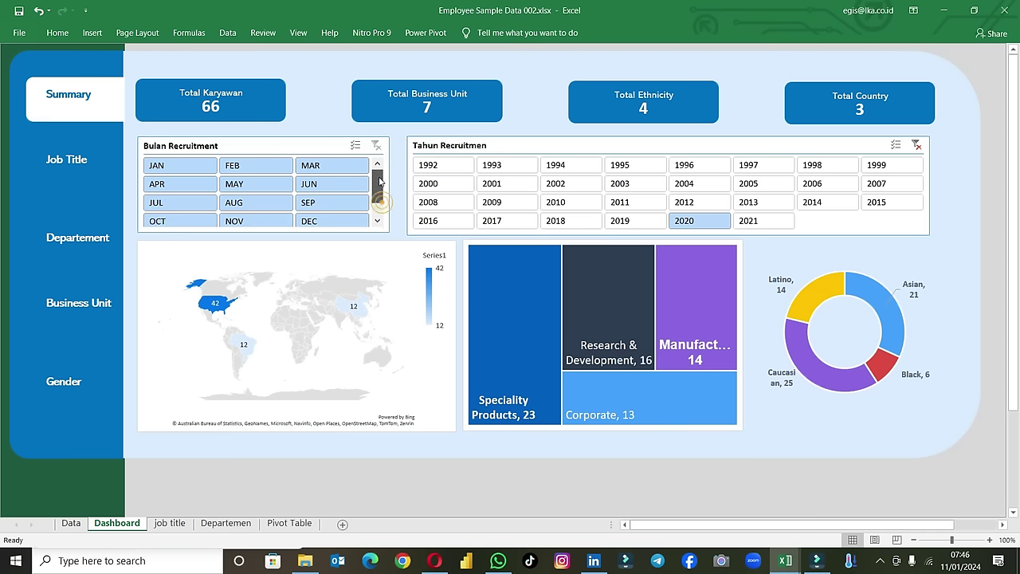
pyautogui.click(192, 166)
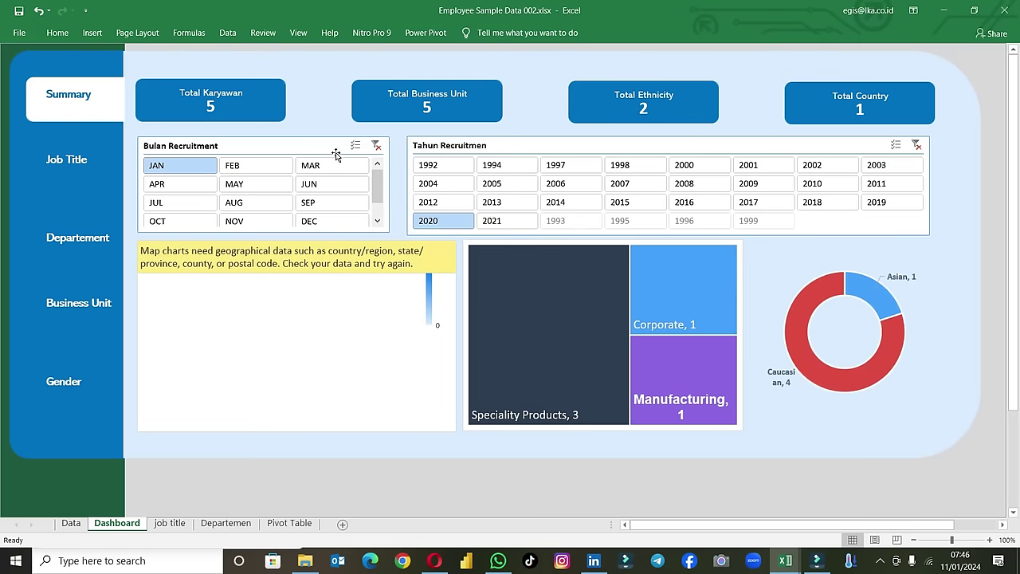
pyautogui.click(354, 147)
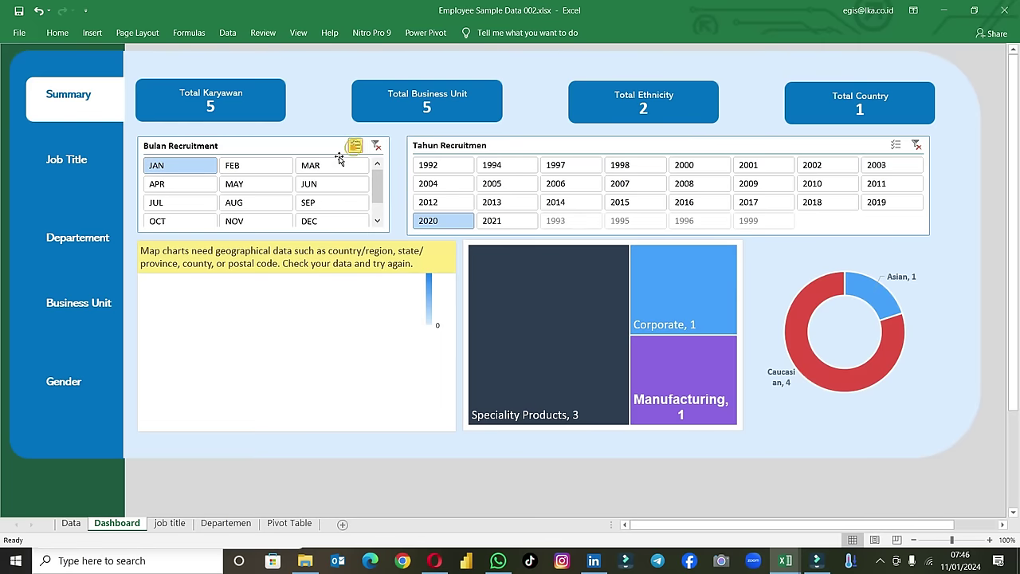
pyautogui.click(273, 167)
pyautogui.click(314, 168)
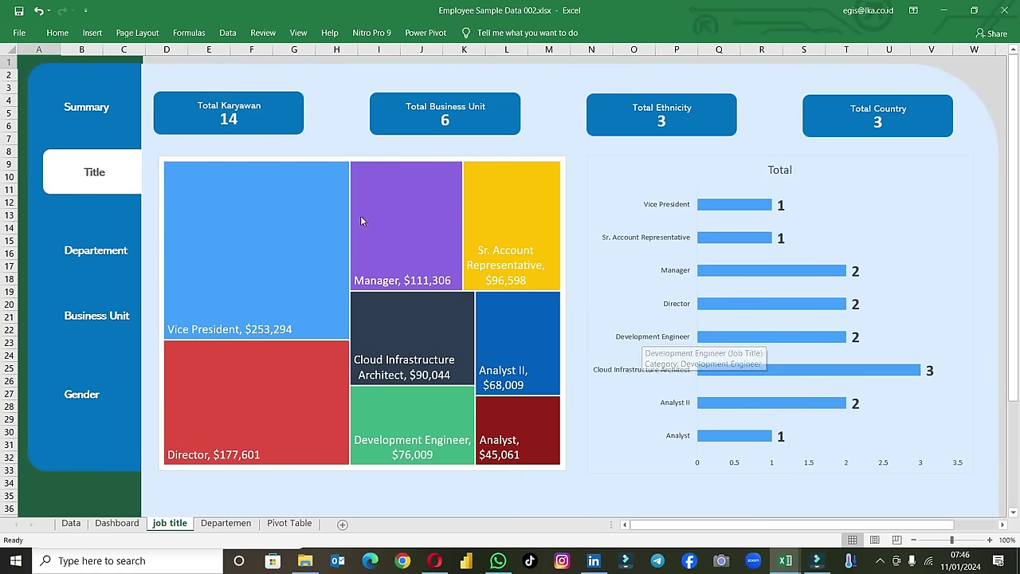
# Step: On the Dashboard, clear the month filter and select recruitment years 2010 through 2020
pyautogui.click(97, 114)
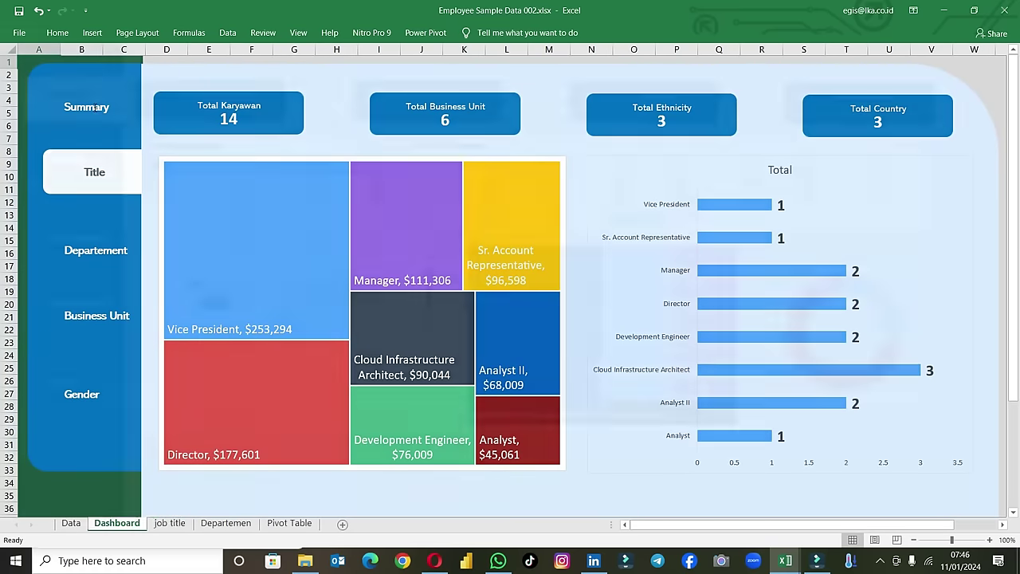
pyautogui.click(373, 146)
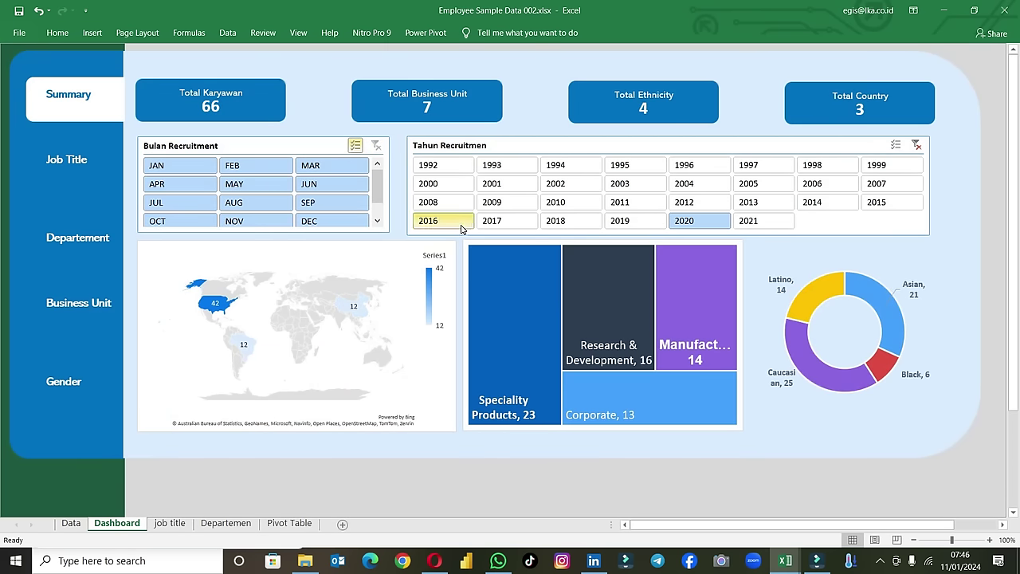
pyautogui.click(569, 209)
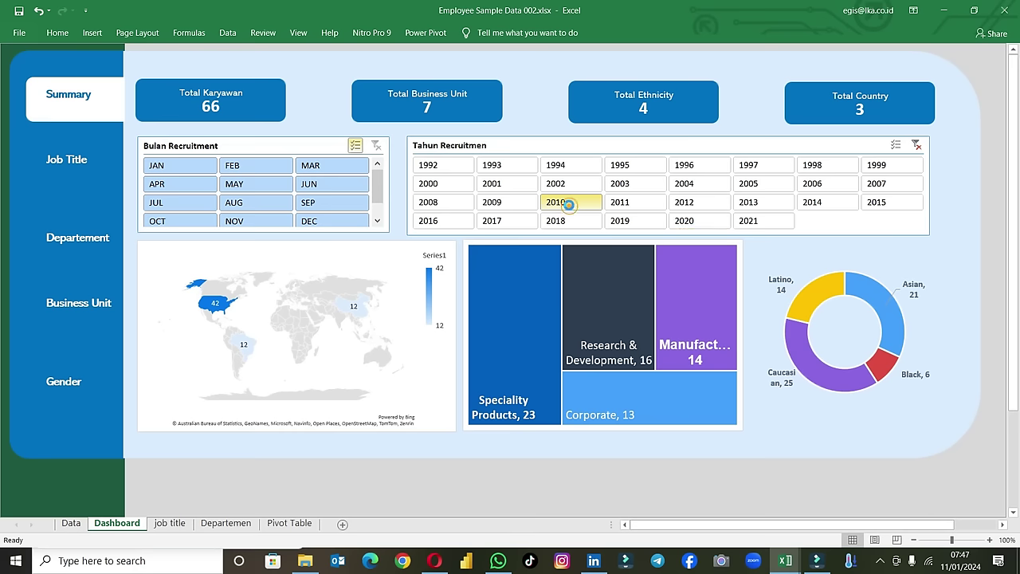
pyautogui.keyDown('shift'); pyautogui.click(677, 222); pyautogui.keyUp('shift')
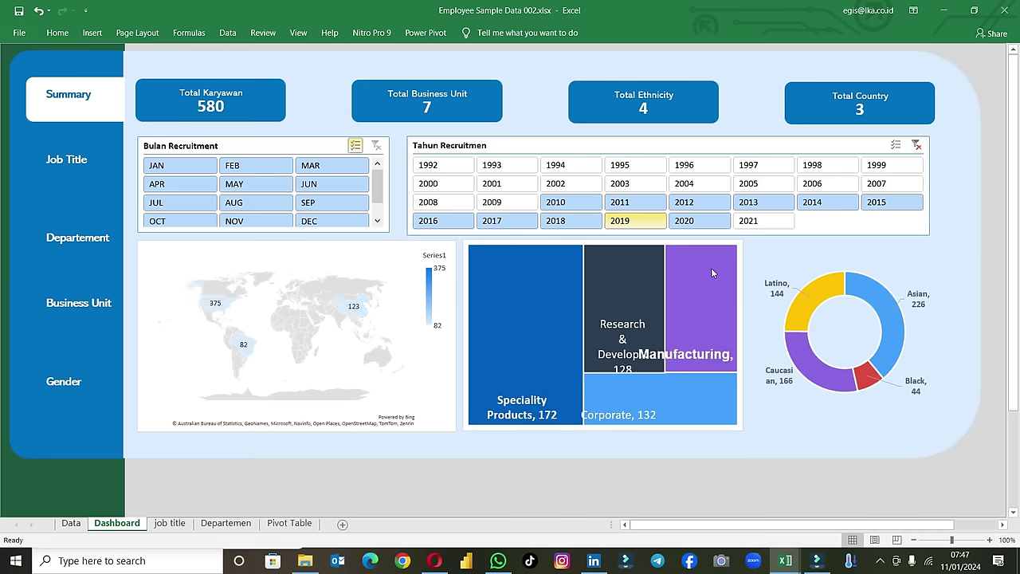
# Step: View the Job Title sheet, then switch to the Employee Sample Data 001.xlsx Data sheet
pyautogui.click(72, 161)
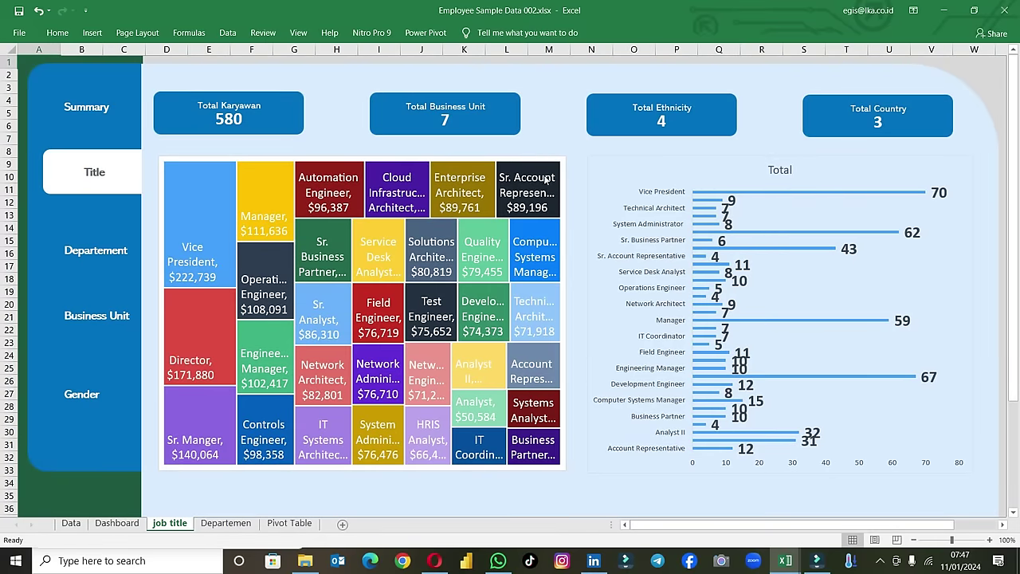
pyautogui.moveTo(555, 351)
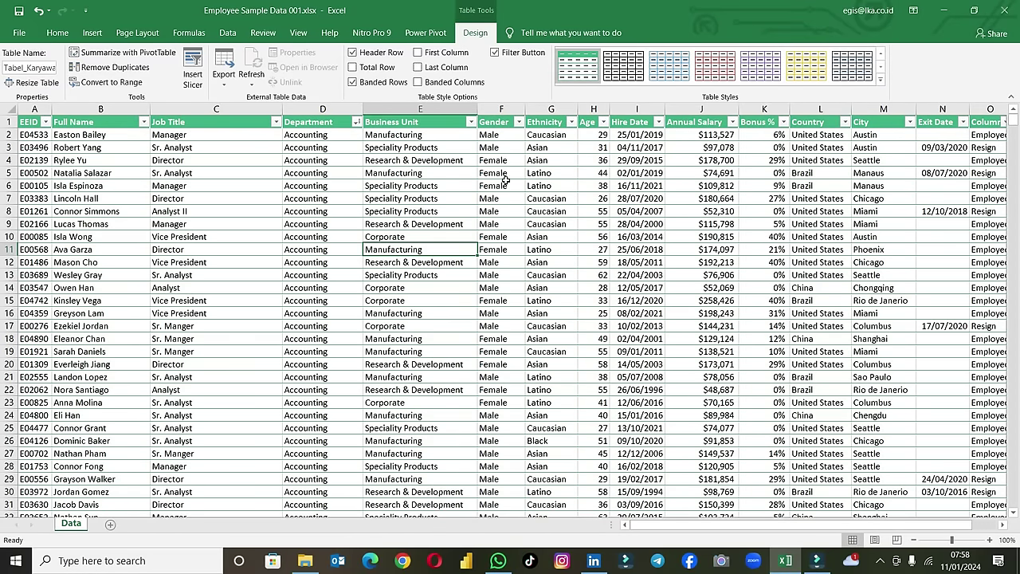
pyautogui.click(42, 68)
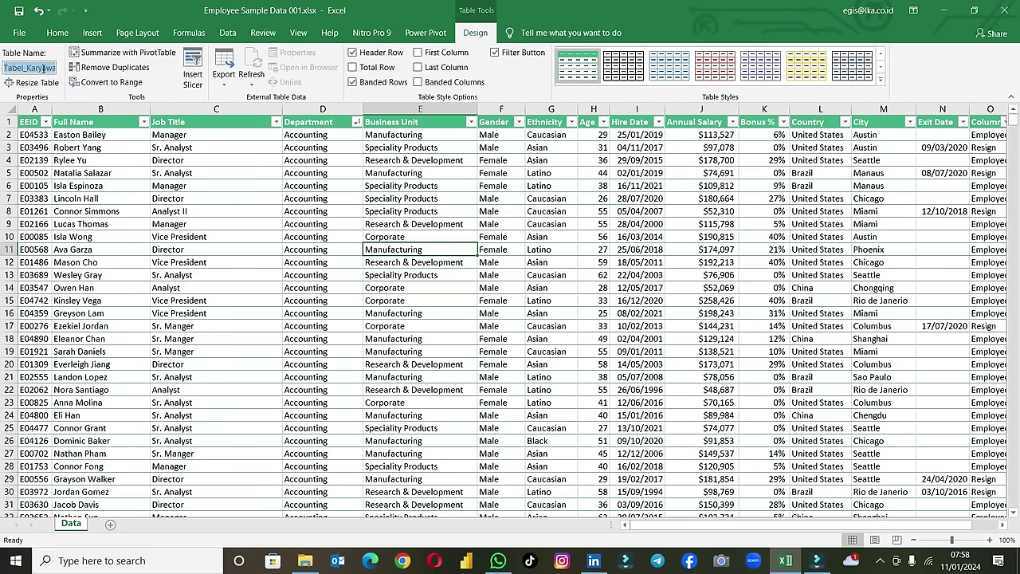
pyautogui.click(35, 108)
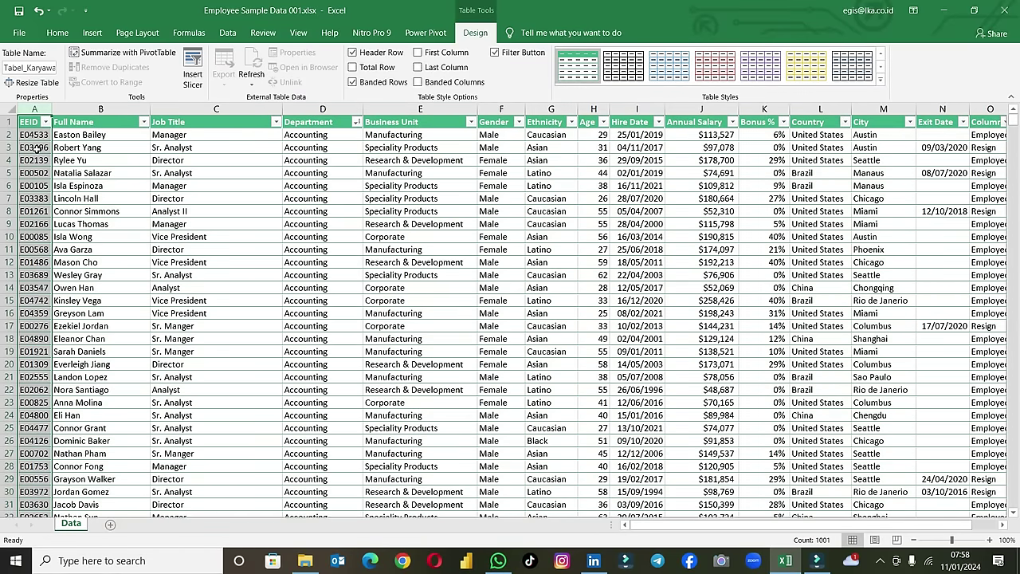
pyautogui.click(36, 147)
pyautogui.click(32, 159)
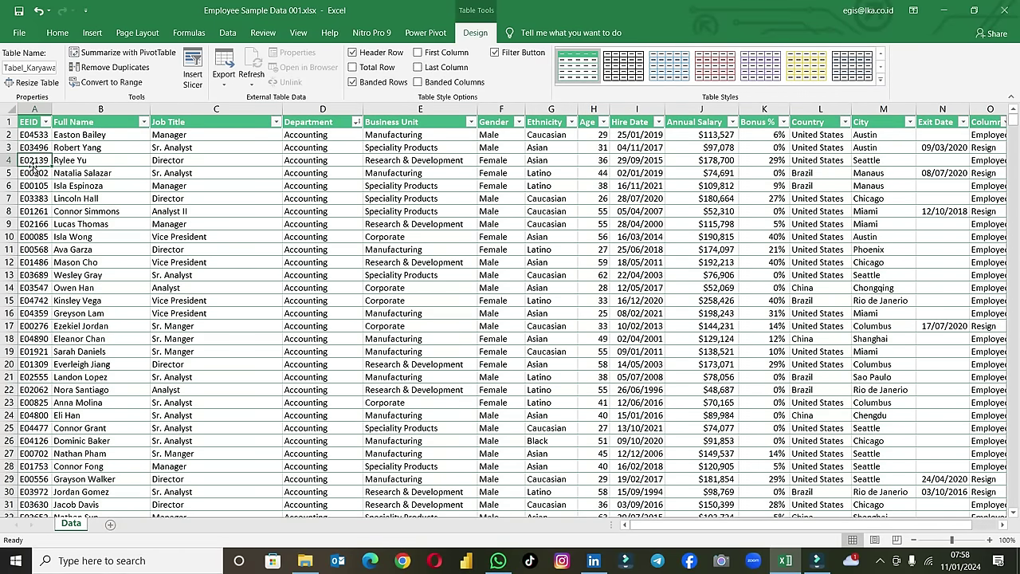
pyautogui.click(72, 109)
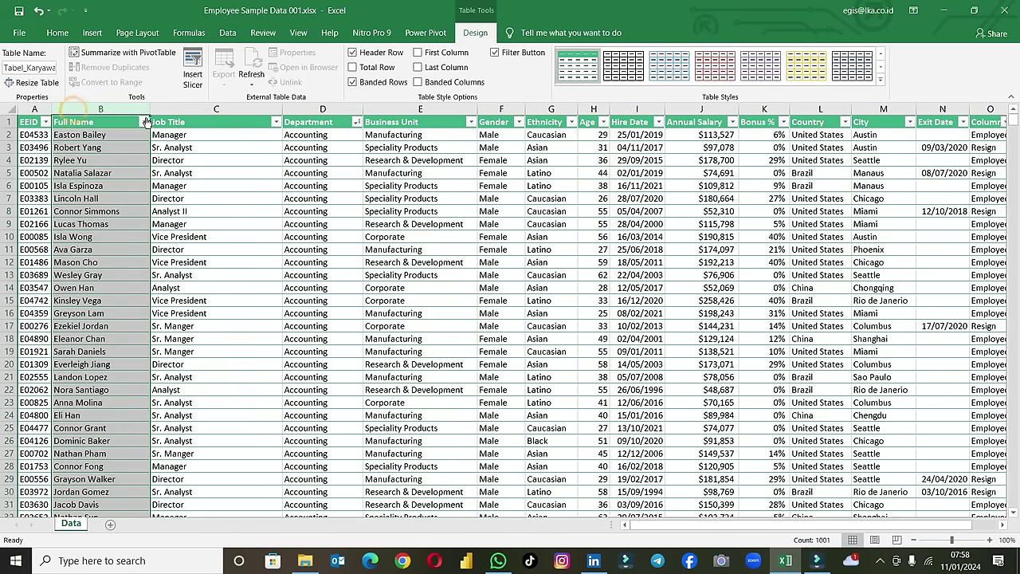
pyautogui.click(312, 109)
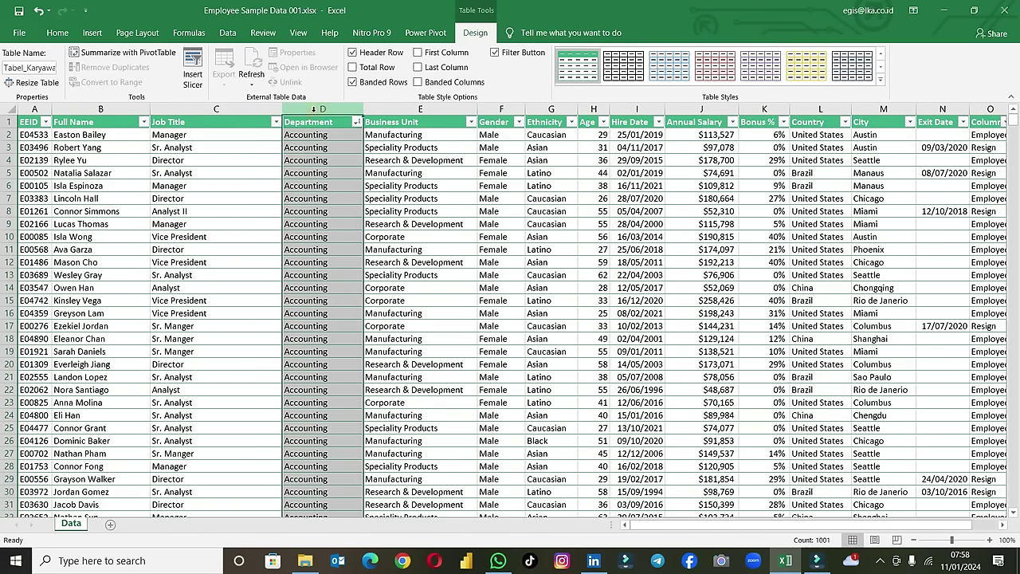
pyautogui.click(356, 121)
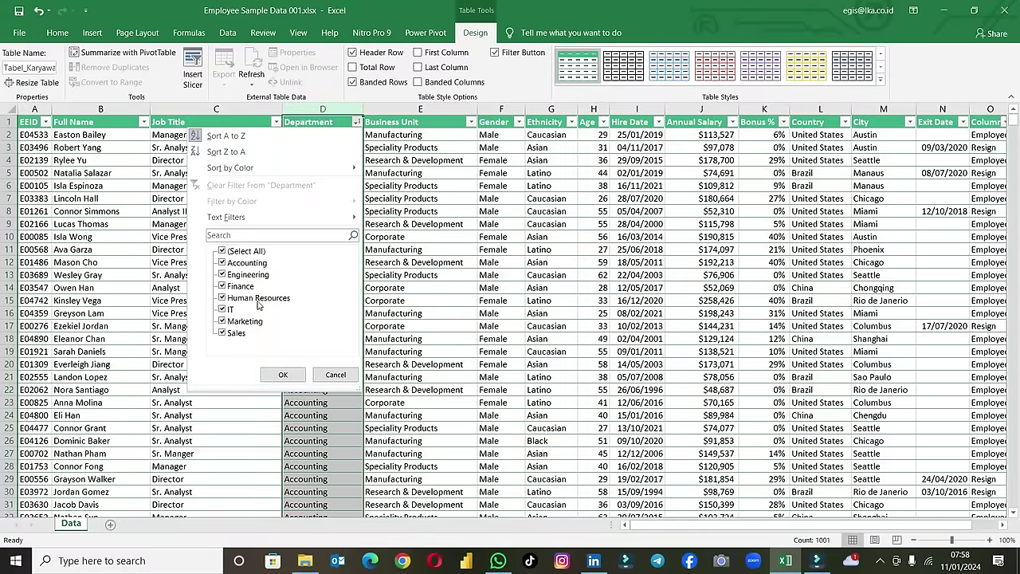
pyautogui.click(279, 373)
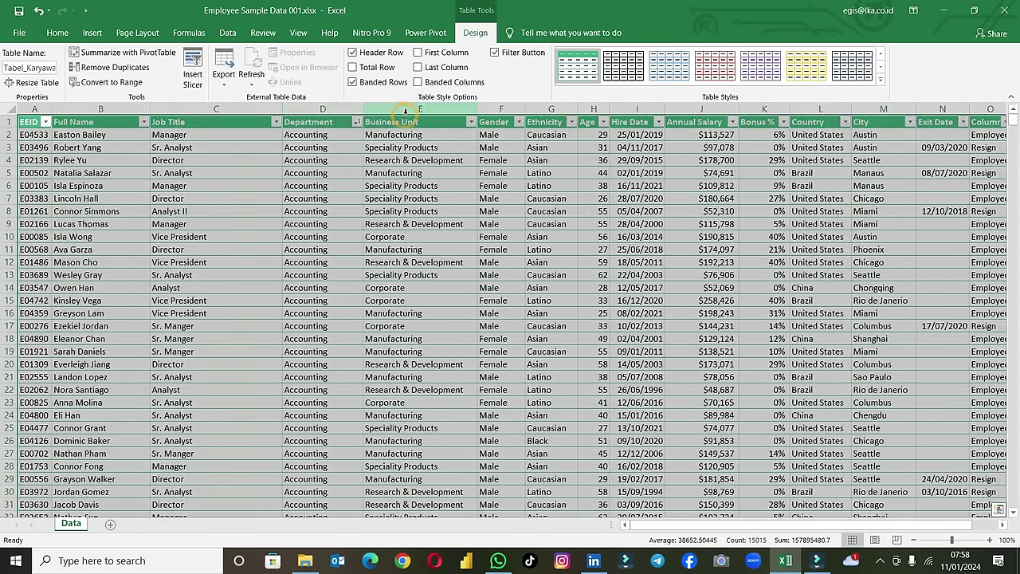
pyautogui.click(405, 109)
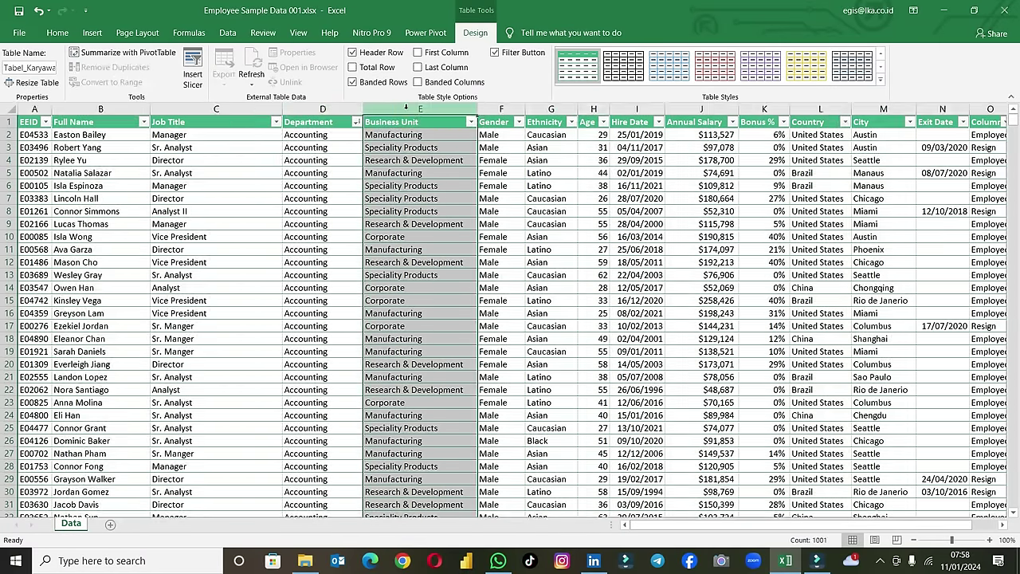
pyautogui.click(471, 122)
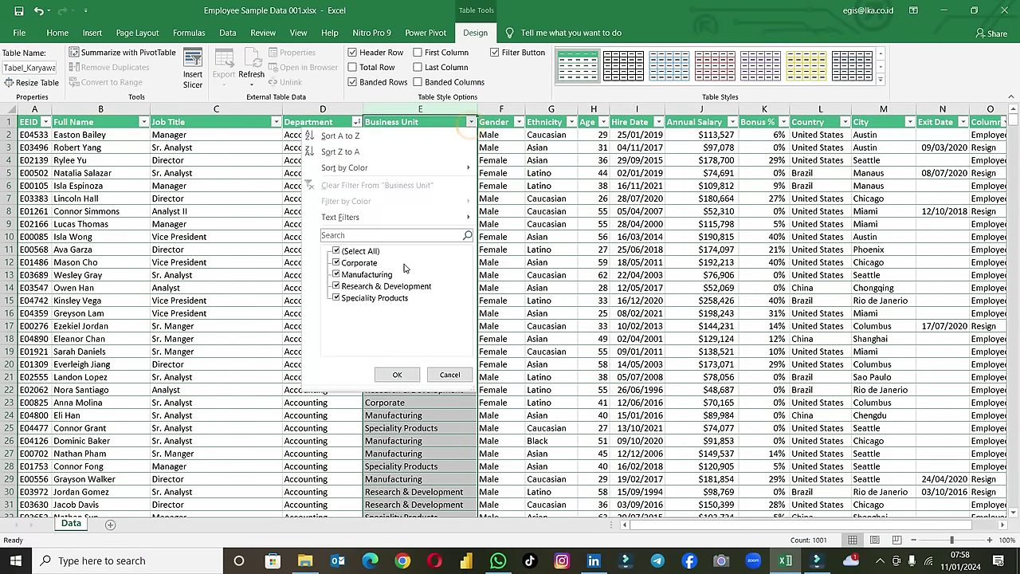
pyautogui.click(397, 374)
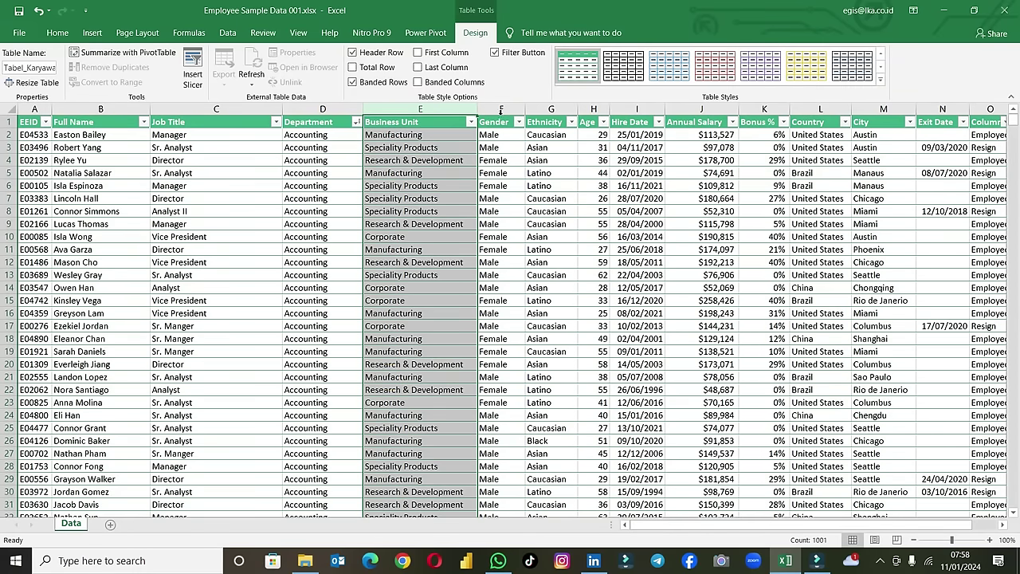
pyautogui.click(500, 109)
pyautogui.click(542, 109)
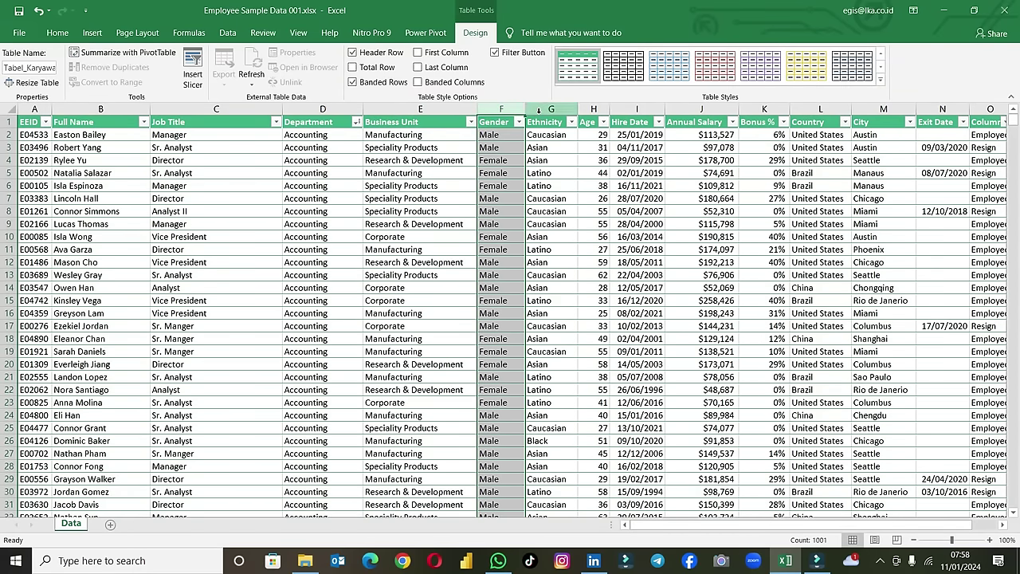
pyautogui.click(500, 110)
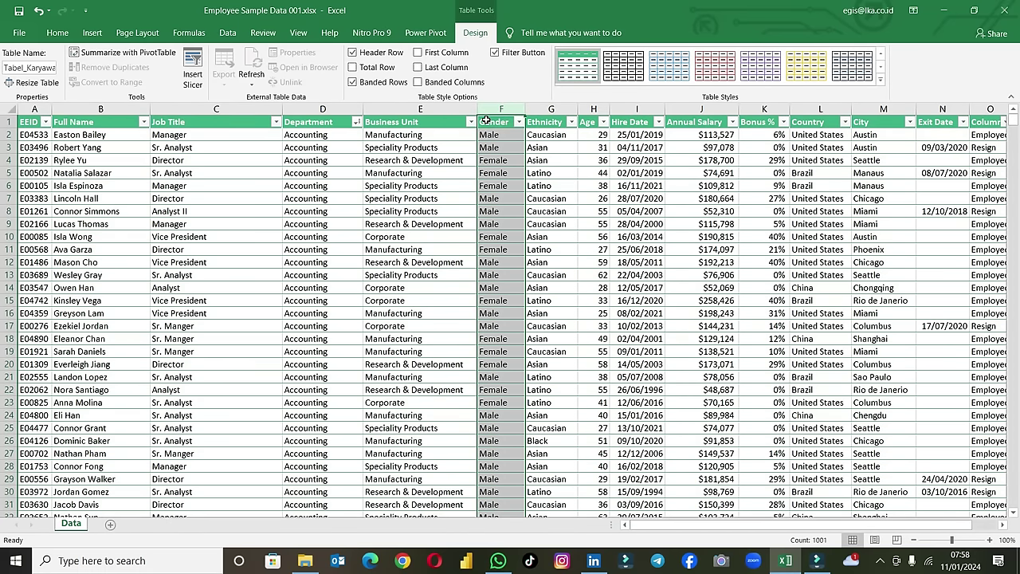
pyautogui.press('super+h')
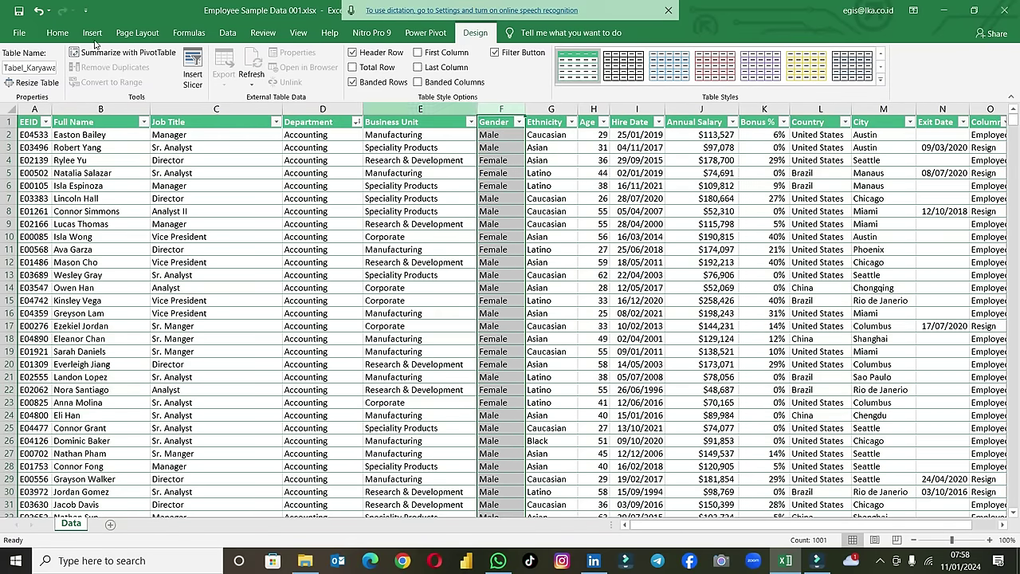
# Step: With Find & Replace, replace all 'Male' with 'Pria' and close the dialog
pyautogui.click(68, 38)
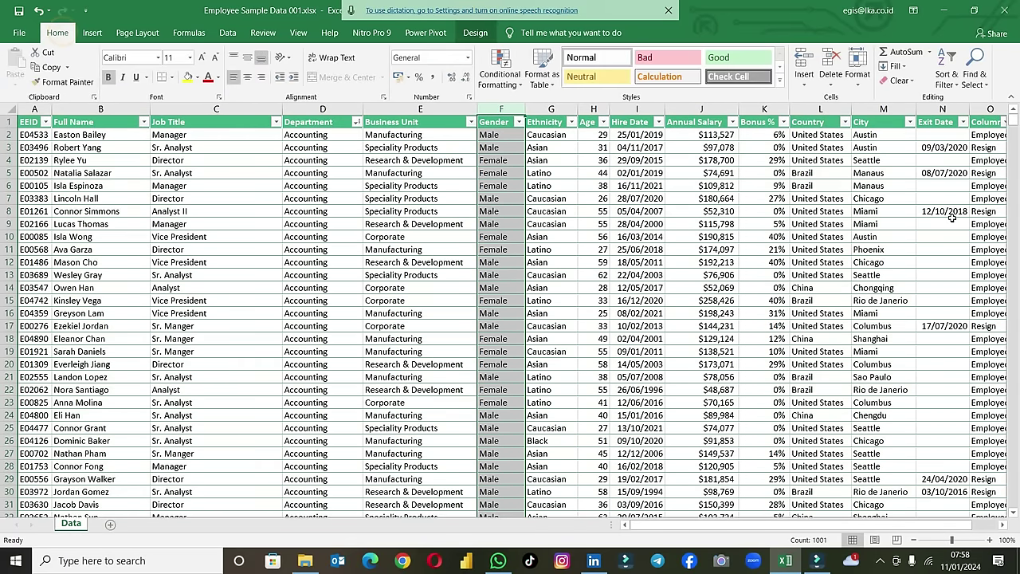
pyautogui.click(991, 89)
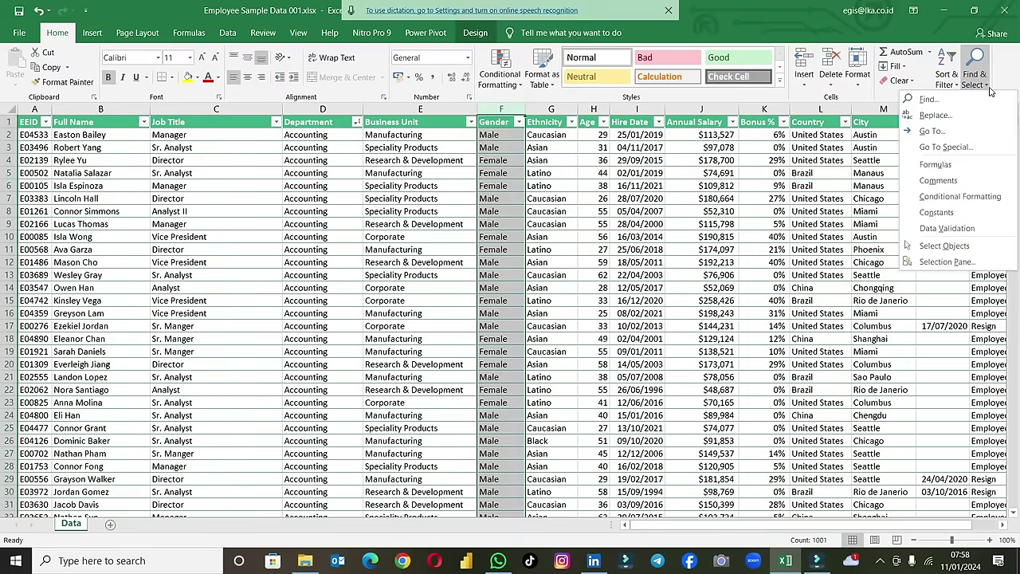
pyautogui.click(983, 118)
pyautogui.write('Male')
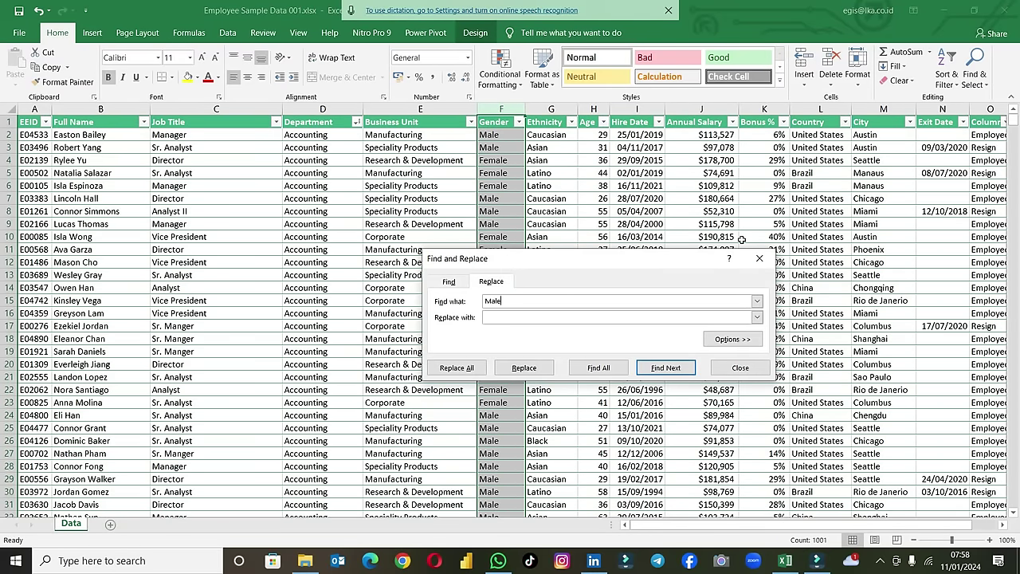
pyautogui.click(586, 317)
pyautogui.write('Pria')
pyautogui.click(466, 367)
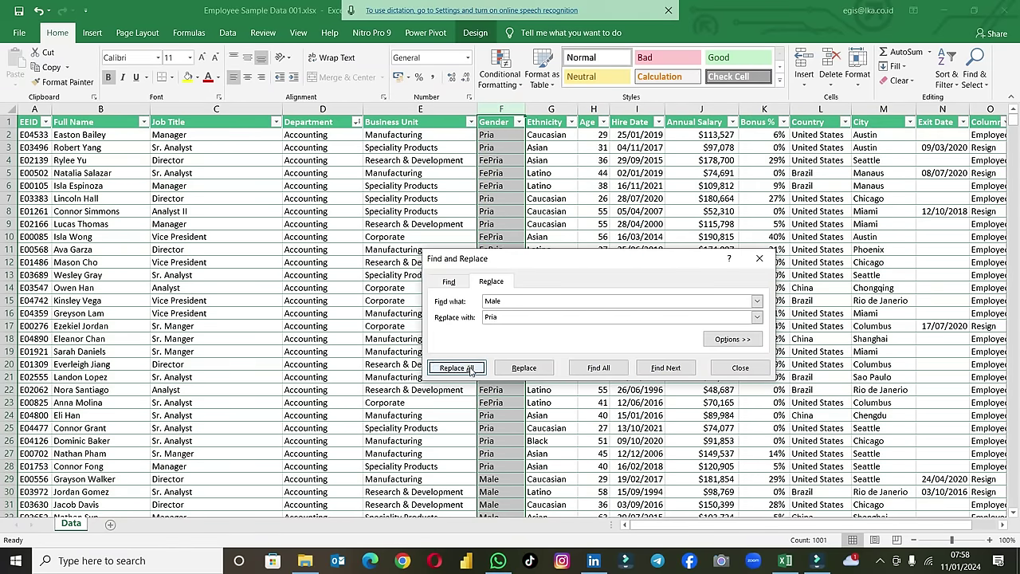
pyautogui.click(516, 317)
pyautogui.doubleClick(491, 301)
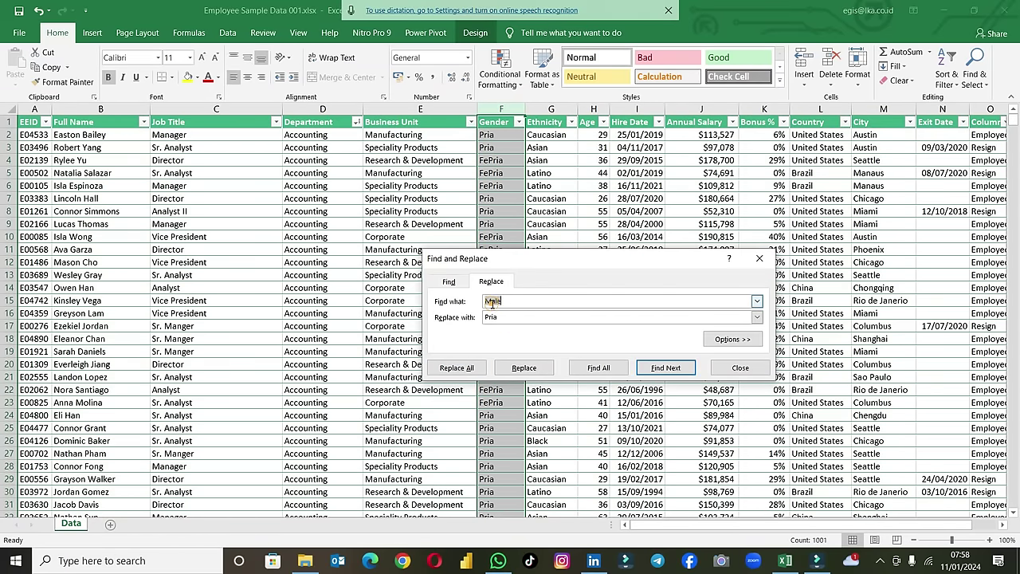
pyautogui.click(759, 258)
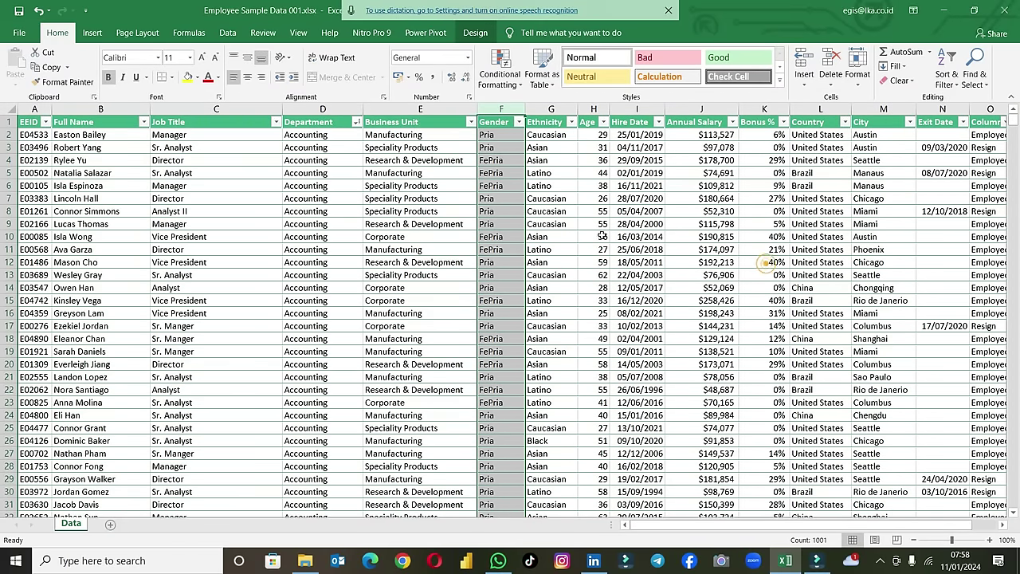
# Step: Undo the FePria replacement and redo Male→Pria with Match case enabled
pyautogui.click(558, 250)
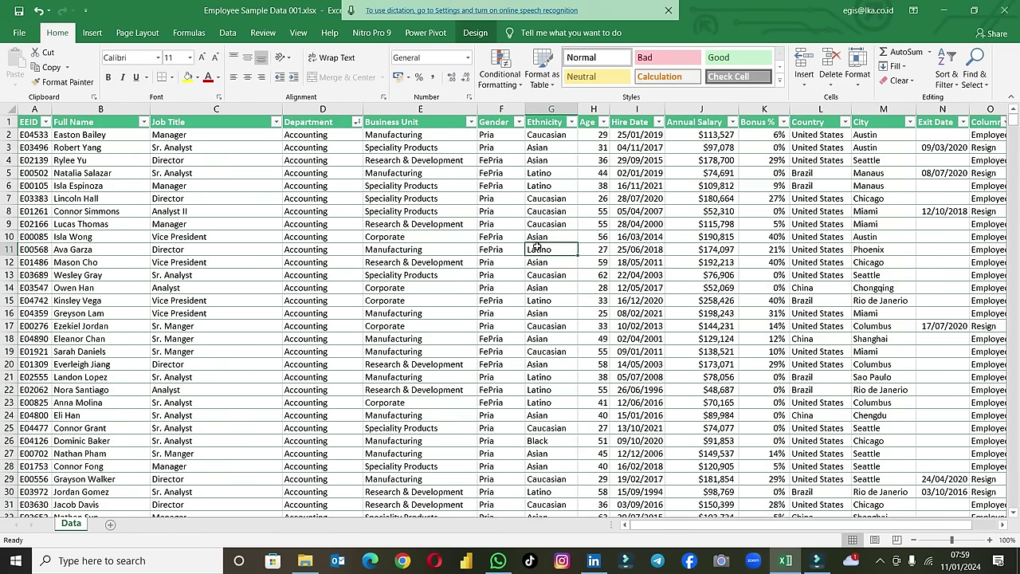
pyautogui.click(519, 236)
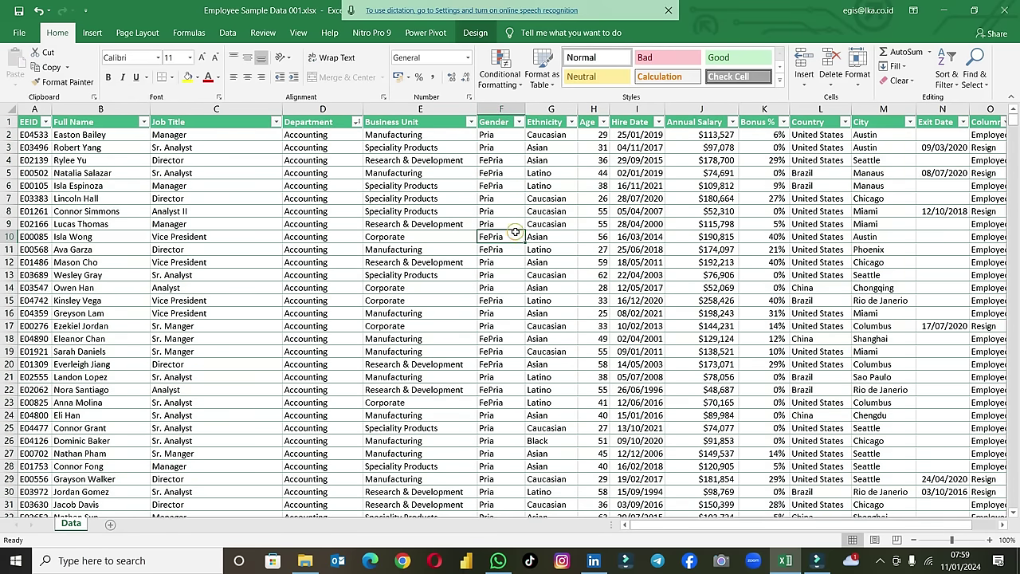
pyautogui.click(37, 11)
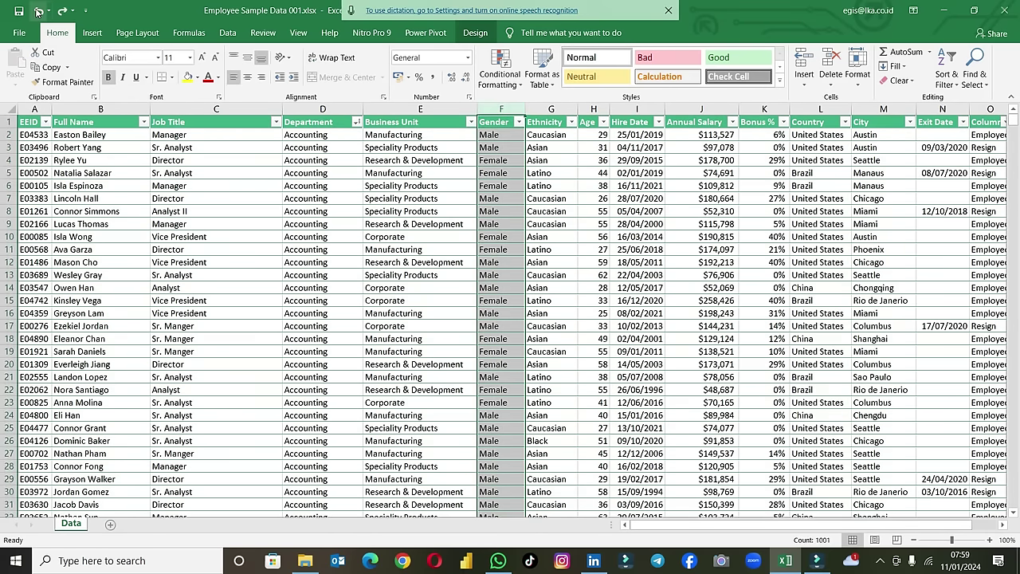
pyautogui.click(980, 86)
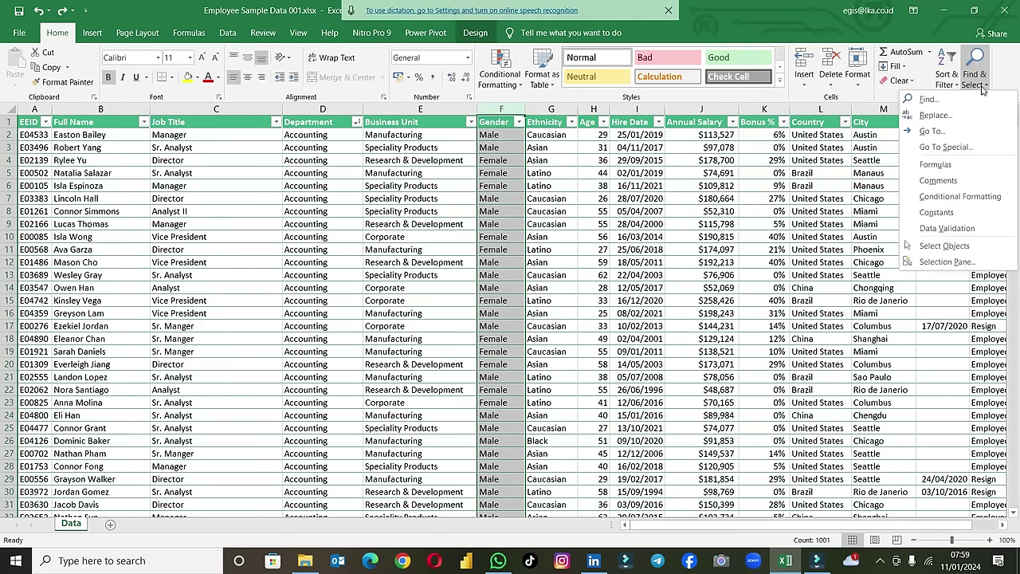
pyautogui.click(935, 115)
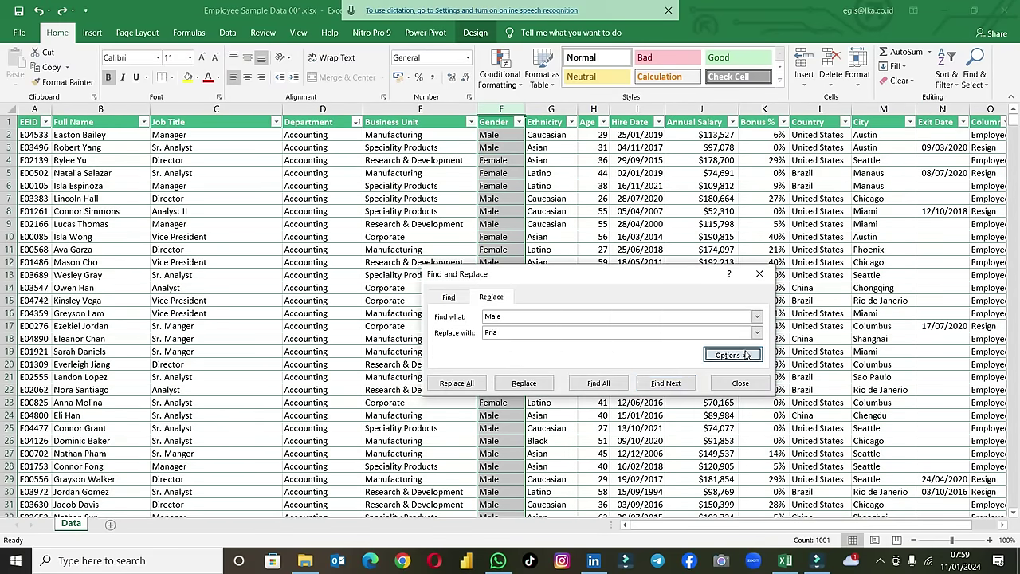
pyautogui.click(730, 354)
pyautogui.click(537, 353)
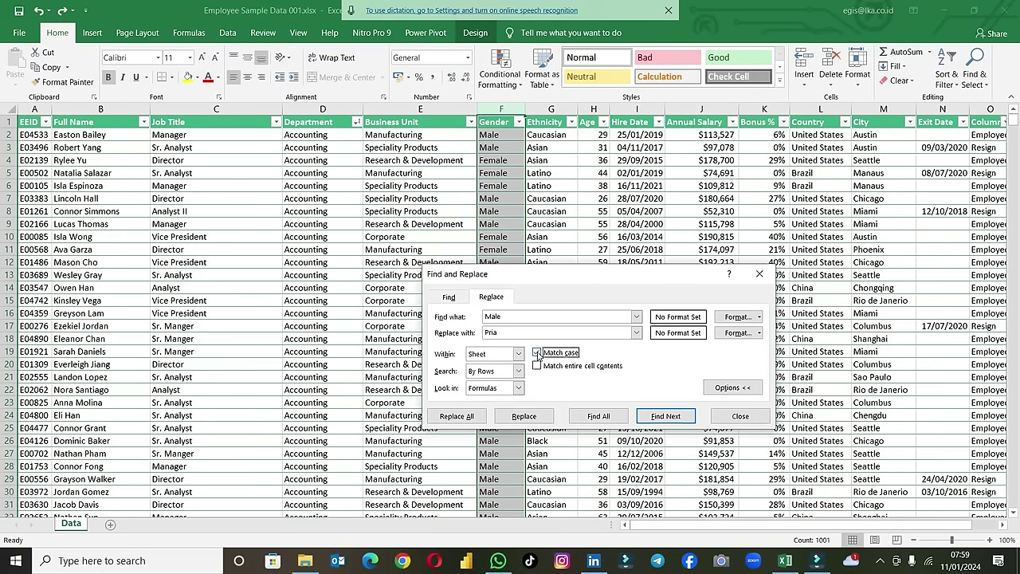
pyautogui.click(478, 420)
pyautogui.click(518, 316)
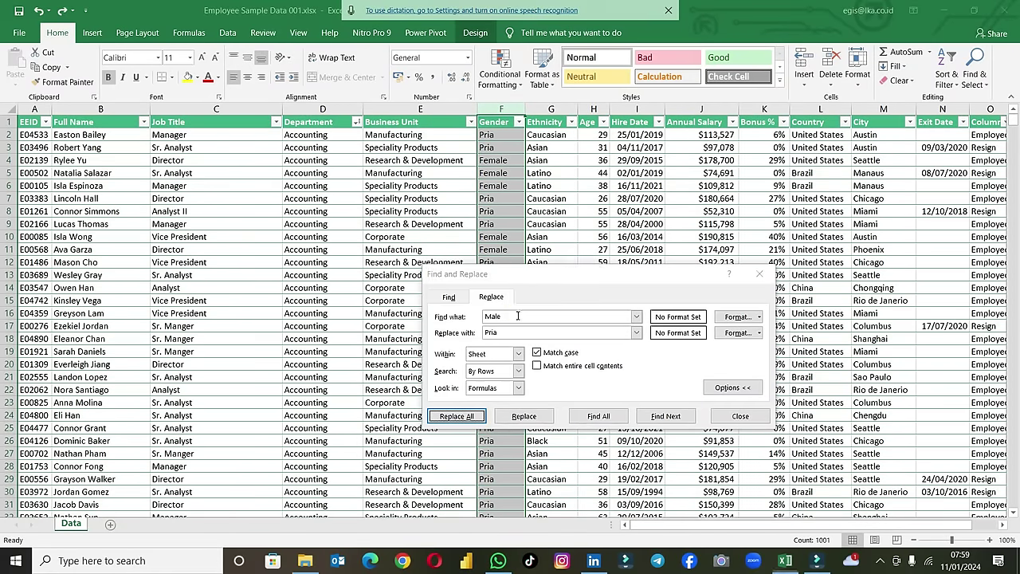
# Step: Correct the search term to 'Female' and replace all with 'Pria'
pyautogui.click(491, 317)
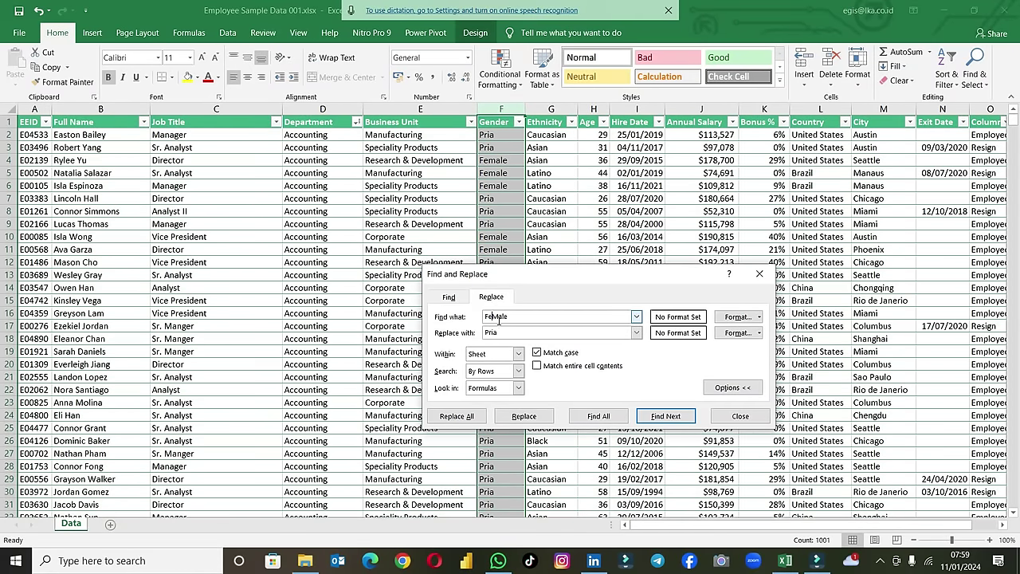
pyautogui.click(477, 416)
pyautogui.click(516, 315)
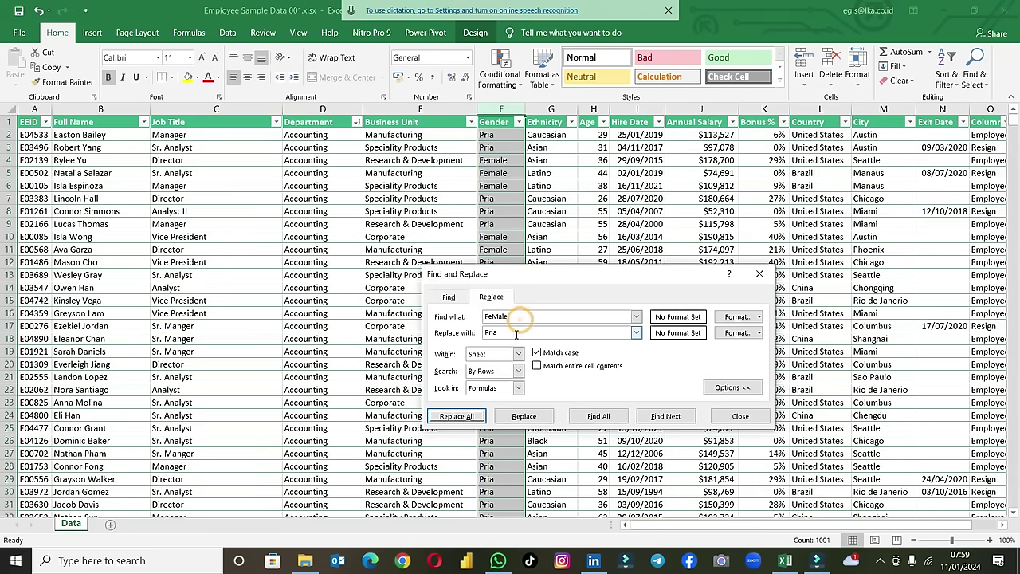
pyautogui.click(496, 316)
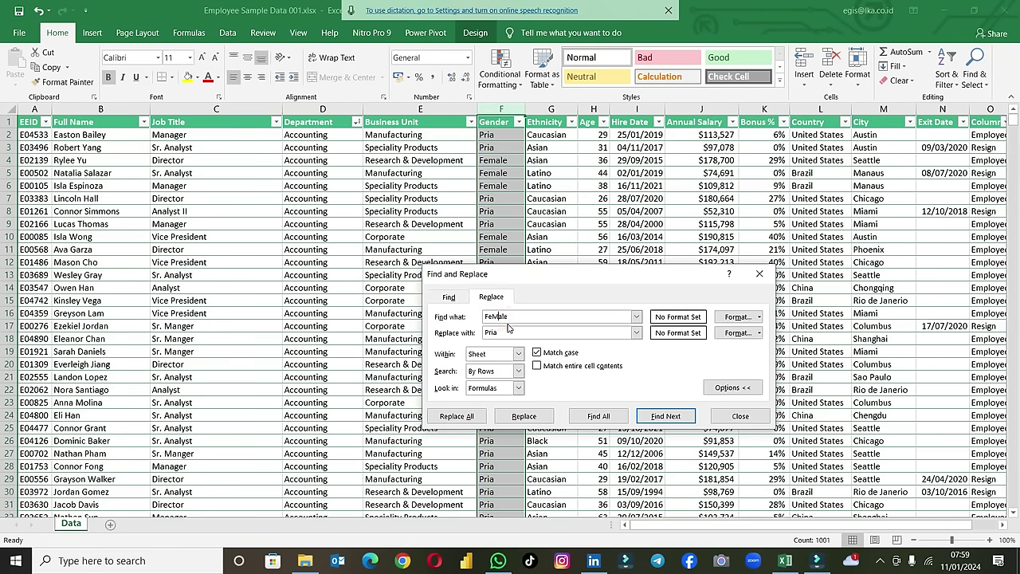
pyautogui.write('m')
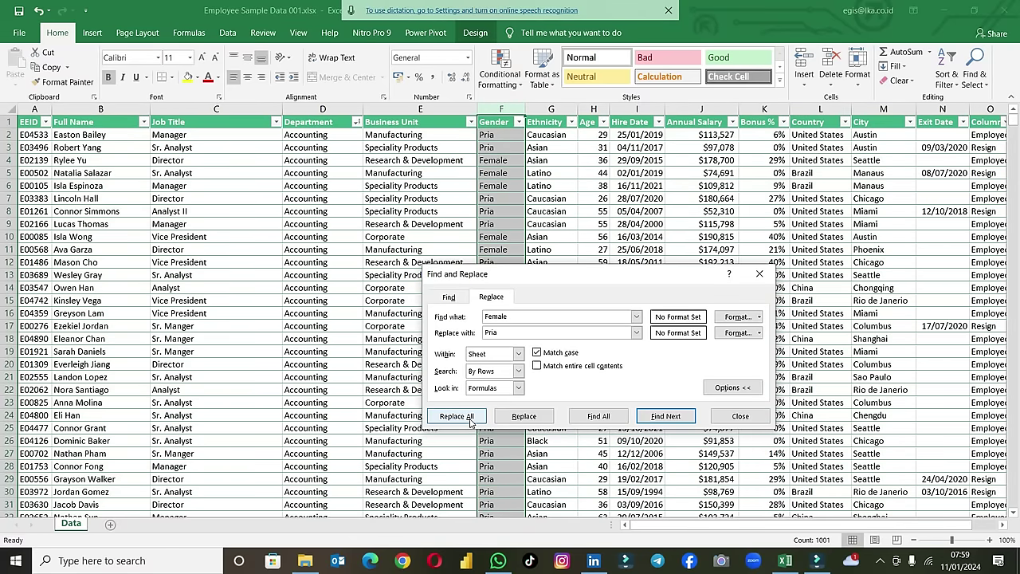
pyautogui.click(470, 421)
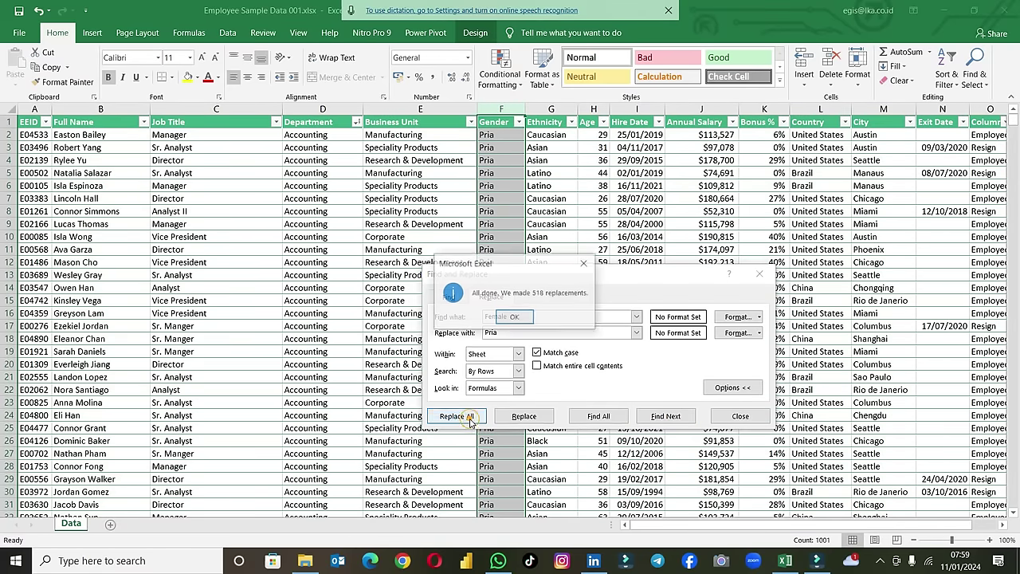
pyautogui.click(514, 316)
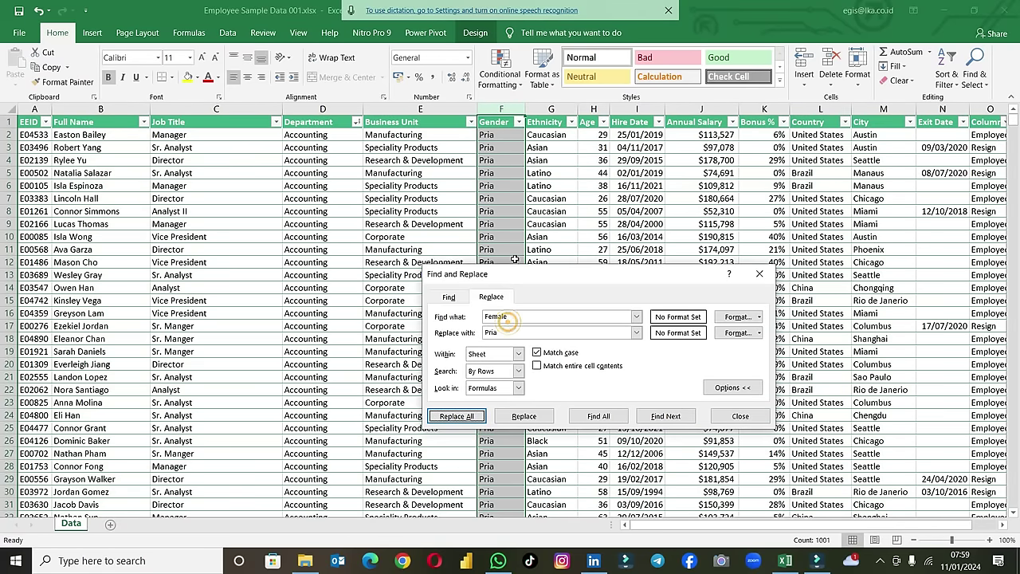
# Step: Undo that and replace every 'Female' with 'Wanita' instead
pyautogui.click(38, 10)
pyautogui.click(592, 335)
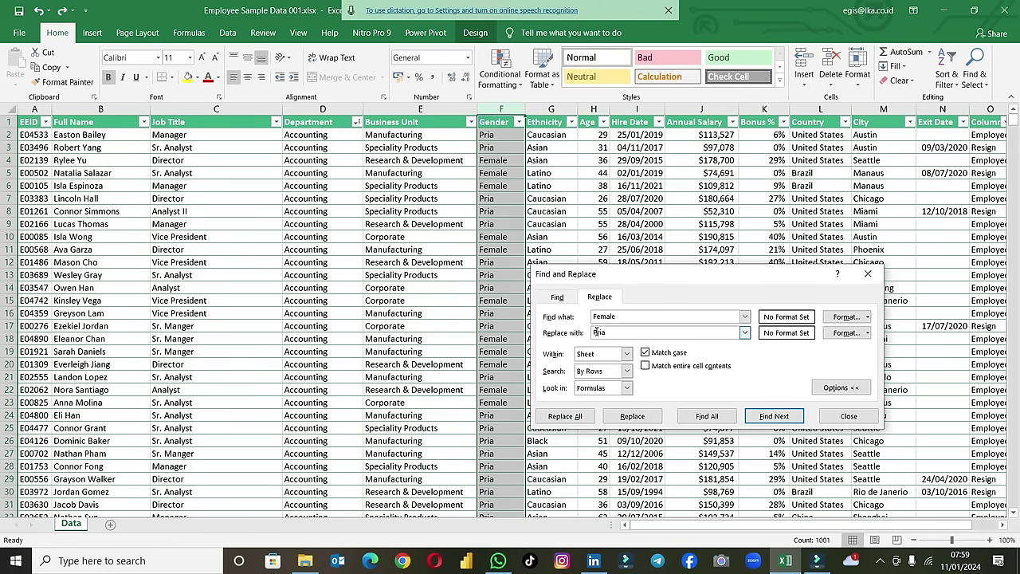
pyautogui.doubleClick(590, 334)
pyautogui.write('Wanit')
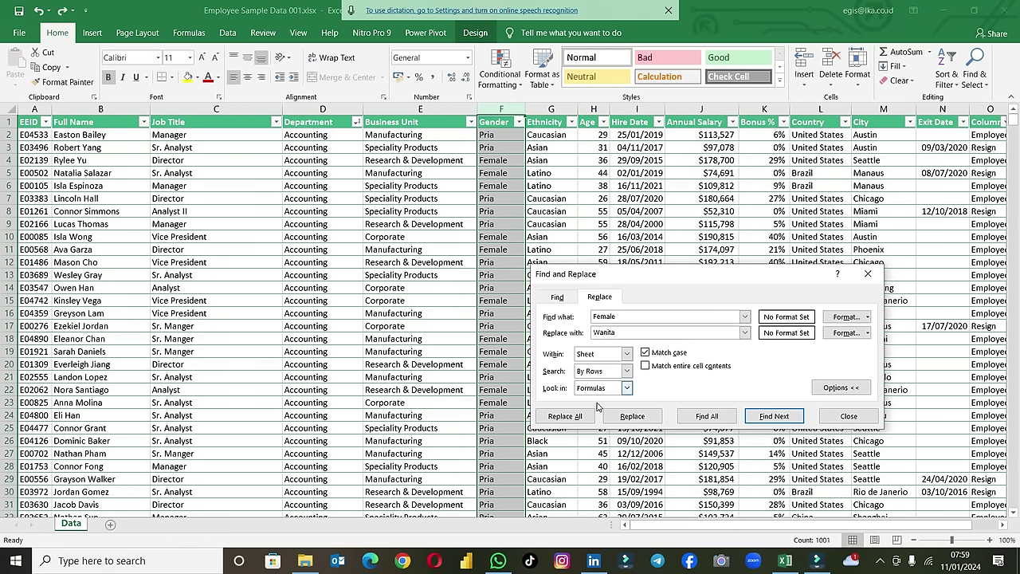
pyautogui.click(565, 416)
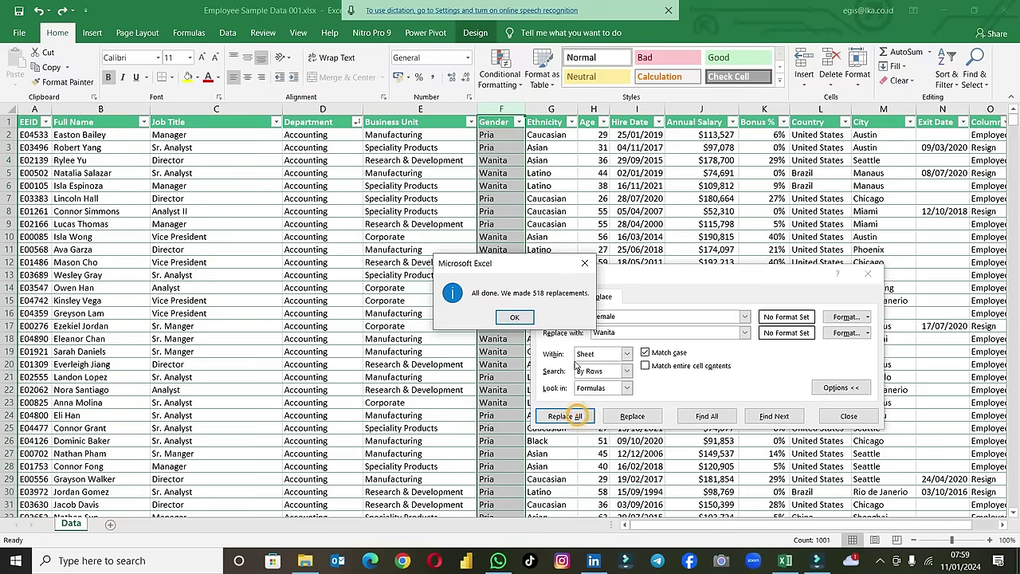
pyautogui.click(519, 317)
# Step: Close Find & Replace and review the table's column headers from Full Name to Country
pyautogui.click(868, 273)
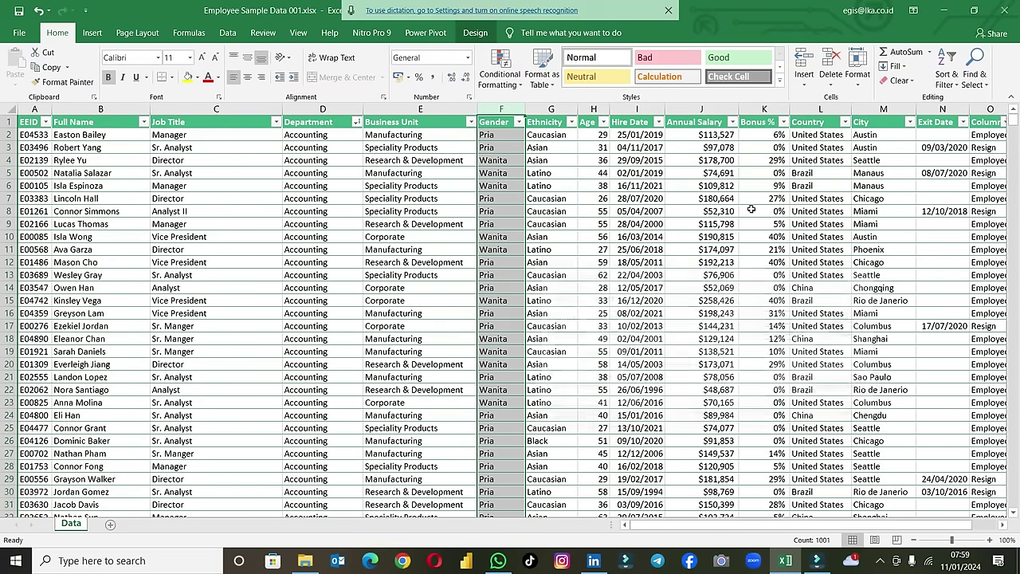
pyautogui.click(576, 144)
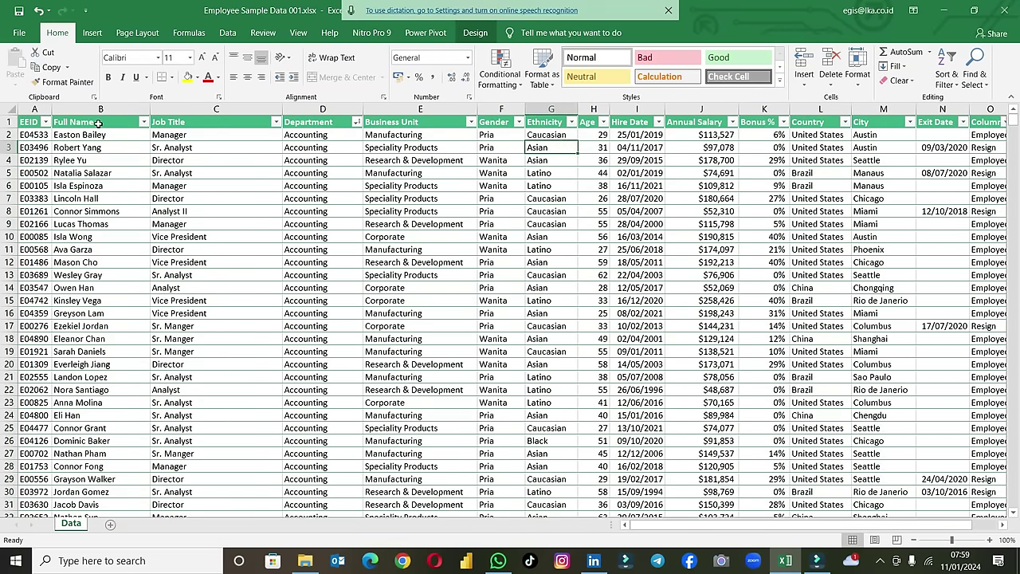
pyautogui.click(97, 124)
pyautogui.click(162, 122)
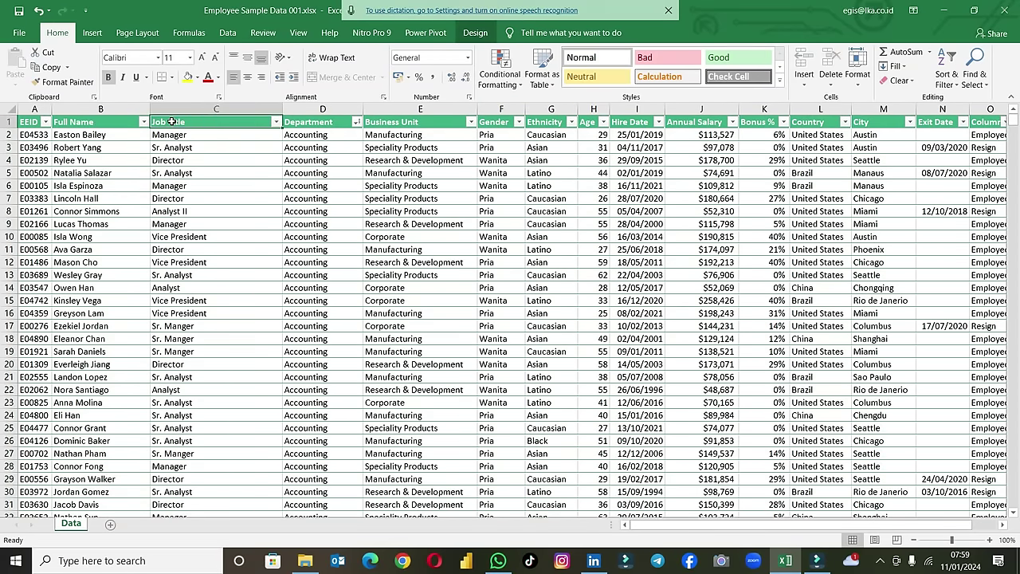
pyautogui.click(307, 124)
pyautogui.click(397, 123)
pyautogui.click(489, 121)
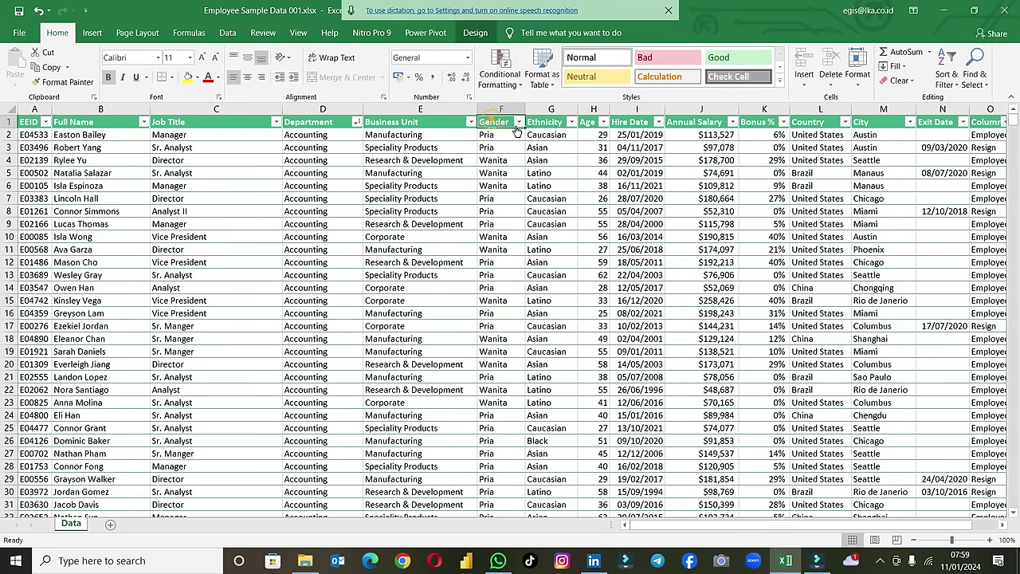
pyautogui.click(542, 123)
pyautogui.click(593, 122)
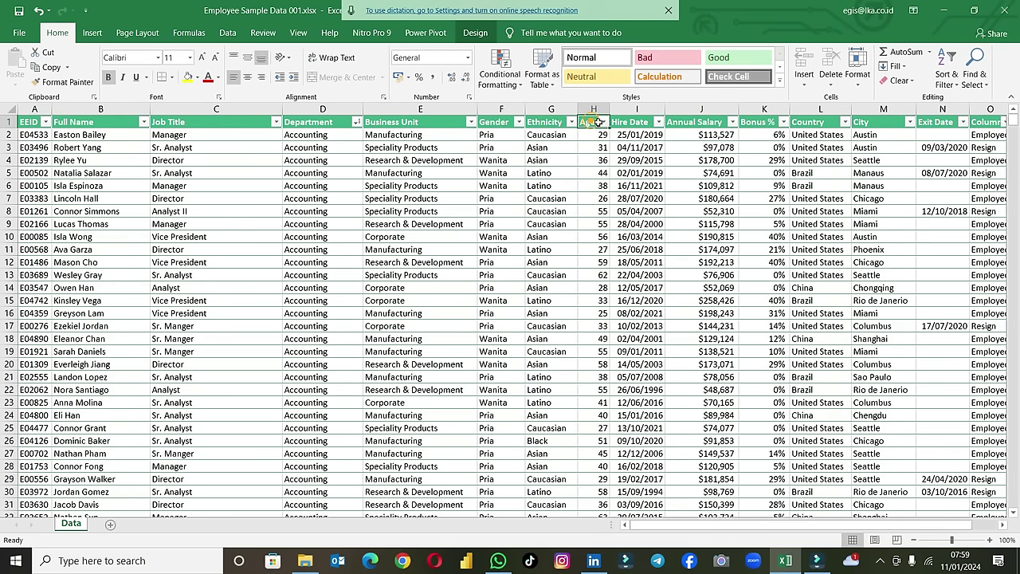
pyautogui.click(622, 122)
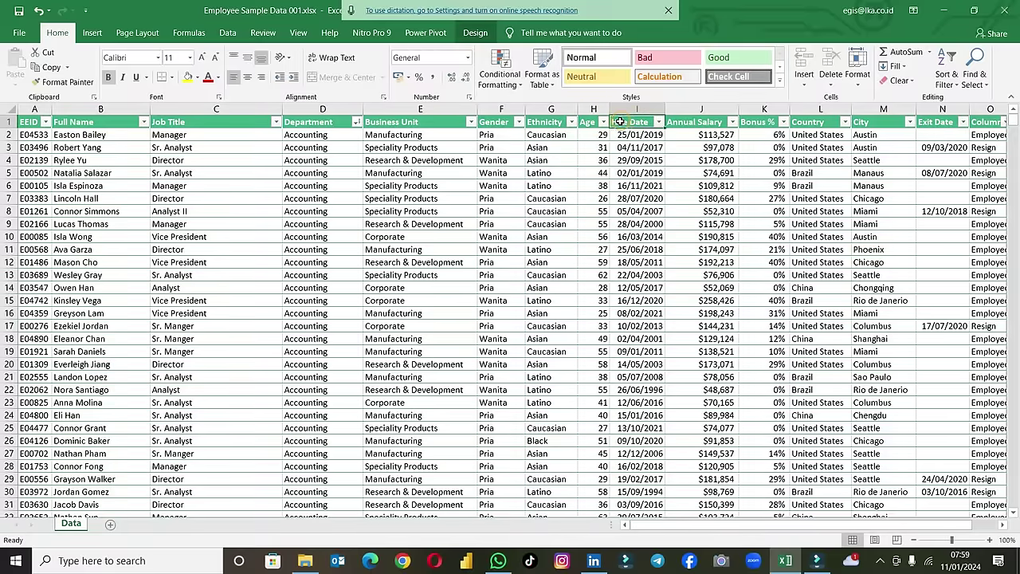
pyautogui.click(683, 124)
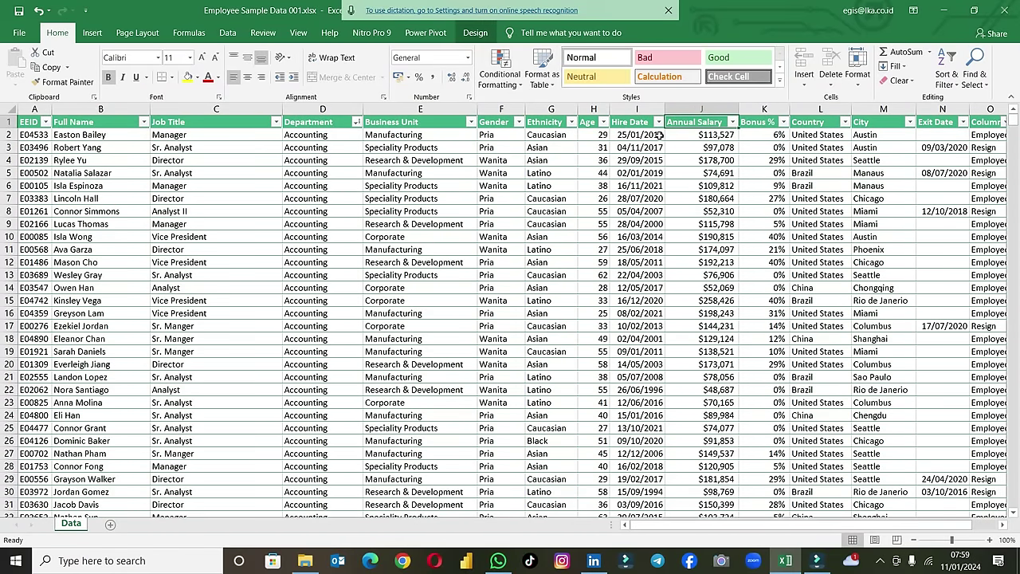
pyautogui.press('Right')
pyautogui.press('Right')
pyautogui.press('Right')
pyautogui.press('Right')
pyautogui.press('Right')
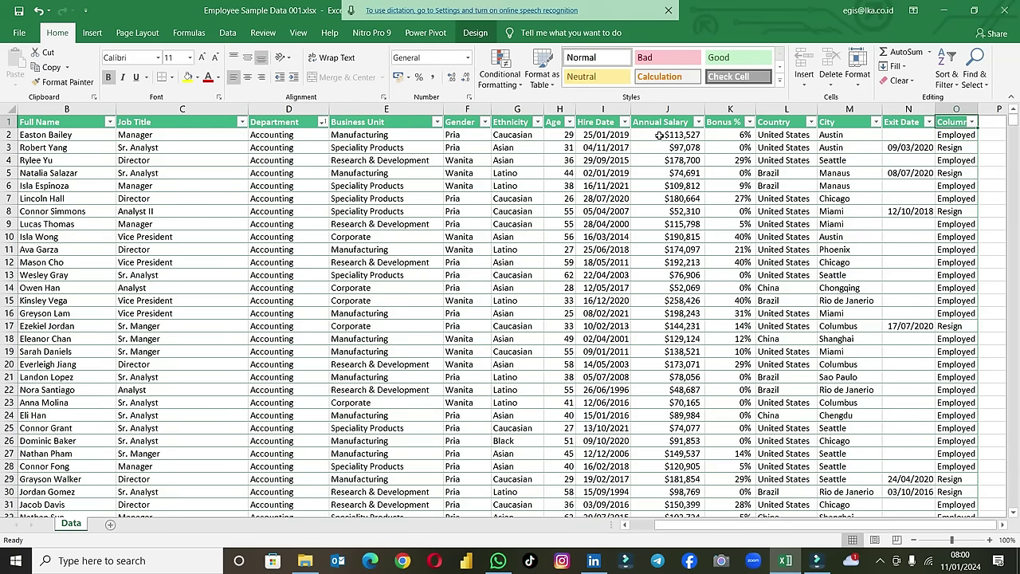
# Step: Delete column O, the Employed/Resign status column
pyautogui.click(956, 109)
pyautogui.rightClick(956, 109)
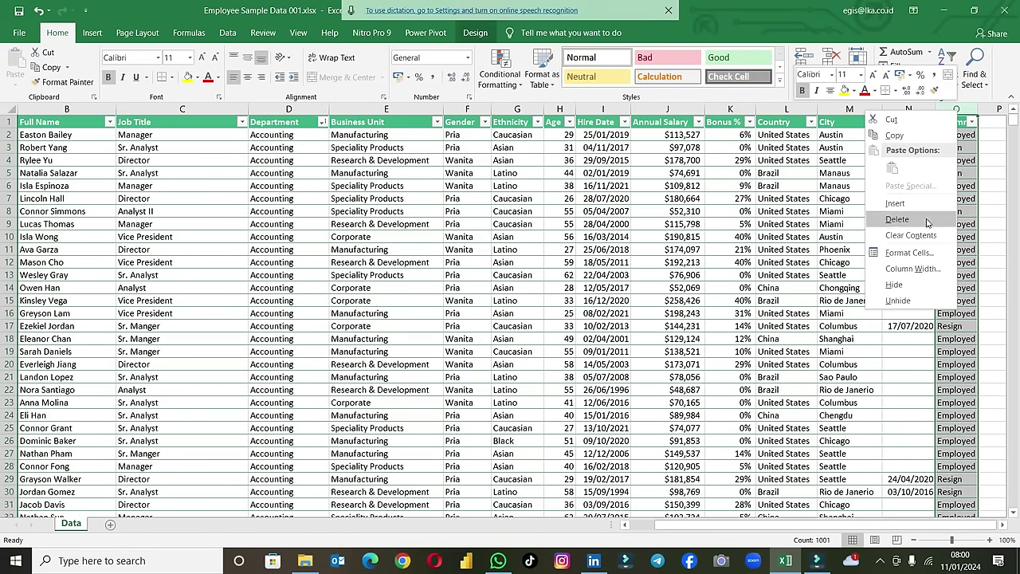
pyautogui.click(892, 209)
pyautogui.click(913, 149)
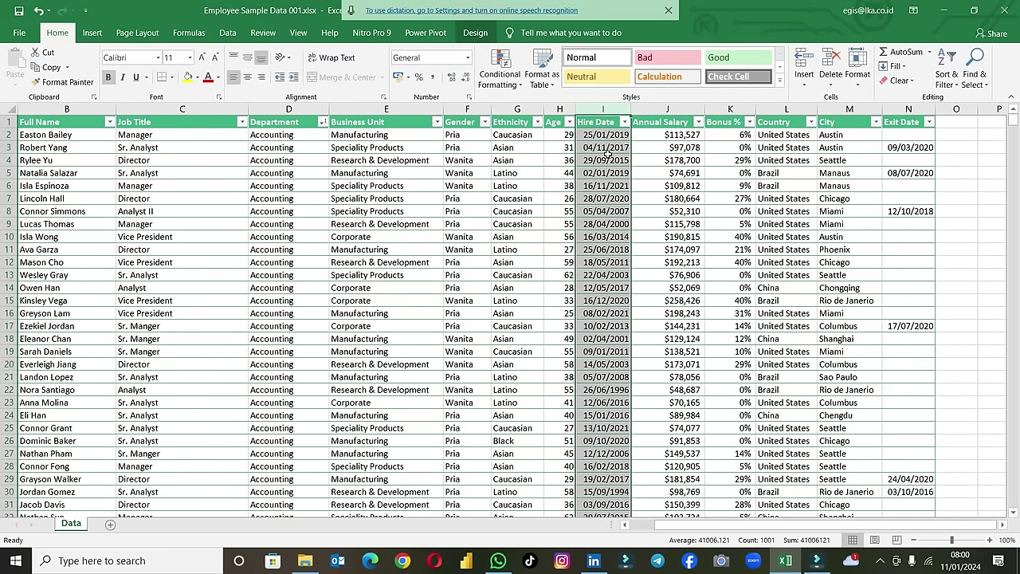
pyautogui.rightClick(666, 109)
# Step: Insert blank columns between Hire Date and Annual Salary
pyautogui.press('Escape')
pyautogui.rightClick(658, 109)
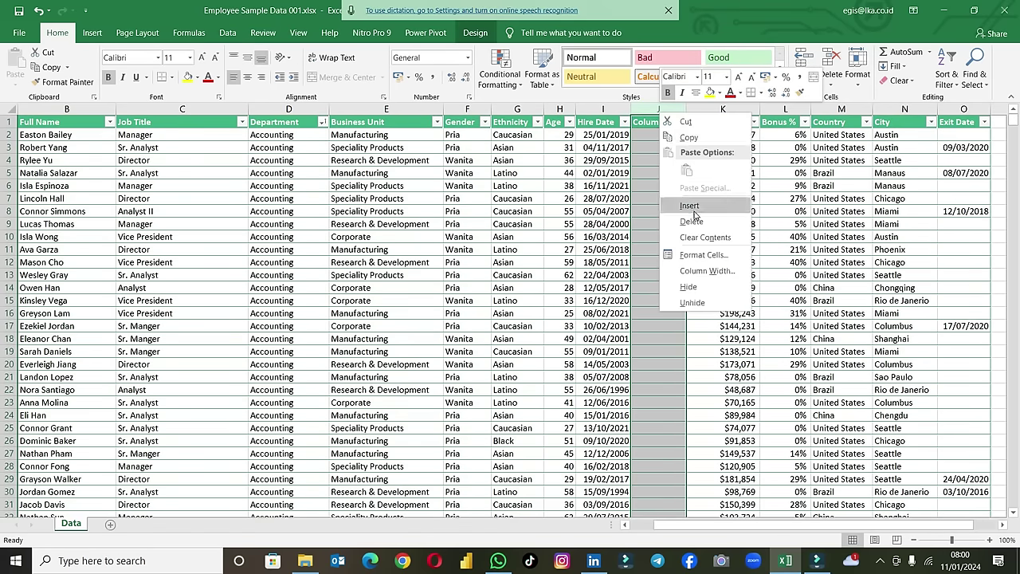
pyautogui.click(689, 203)
pyautogui.rightClick(659, 109)
pyautogui.click(689, 203)
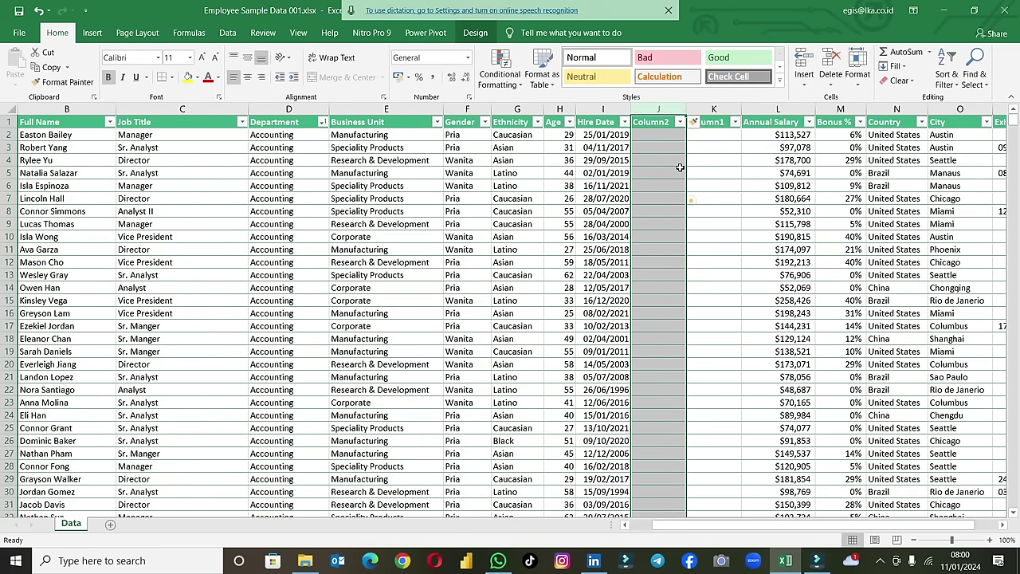
# Step: Name the new headers Day, Month and Year in J1, K1 and L1
pyautogui.click(660, 123)
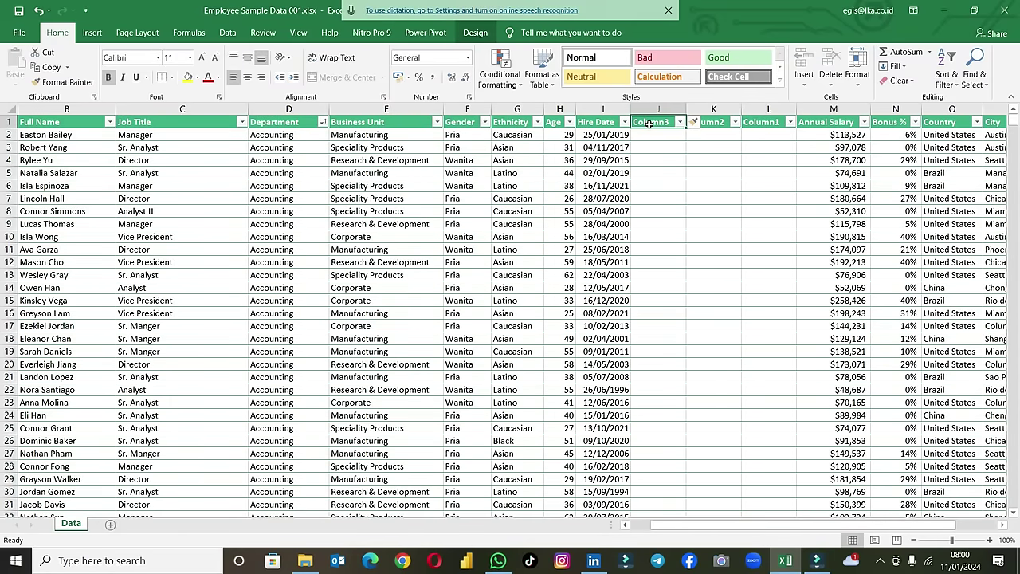
pyautogui.write('Day')
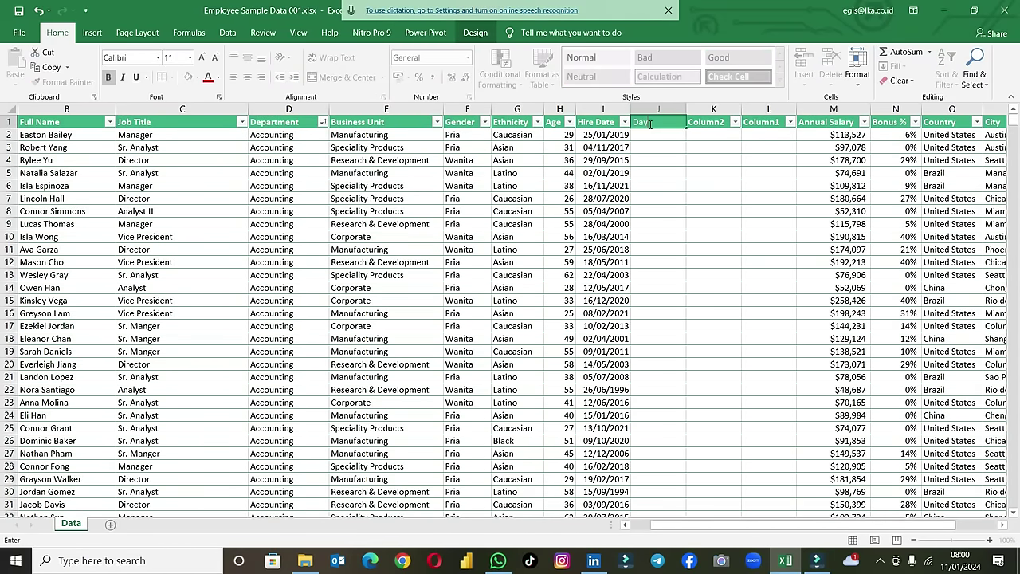
pyautogui.press('Tab')
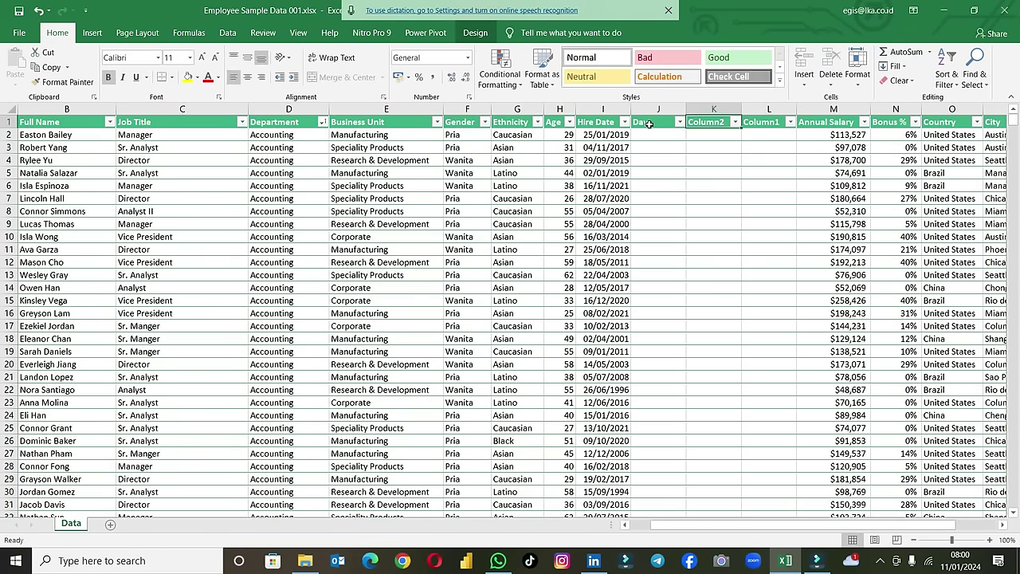
pyautogui.write('Month')
pyautogui.press('Return')
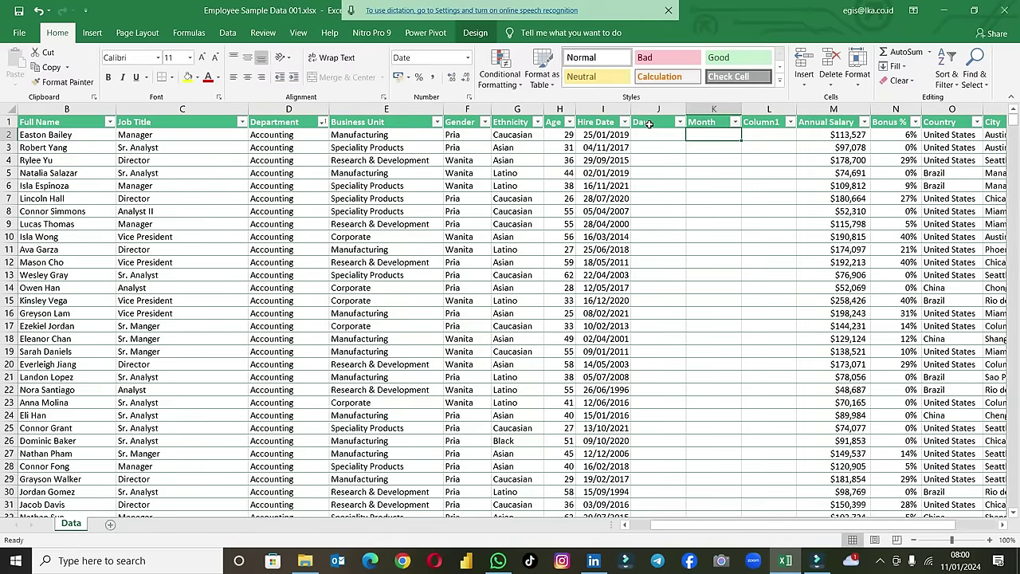
pyautogui.press('Up')
pyautogui.press('Right')
pyautogui.write('Y')
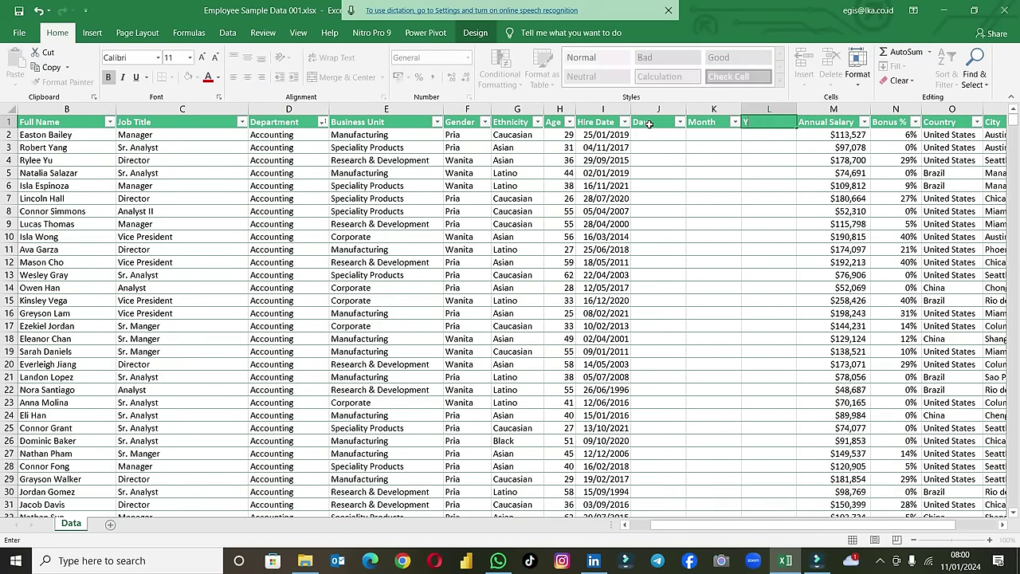
pyautogui.press('Return')
pyautogui.press('Left')
pyautogui.press('Left')
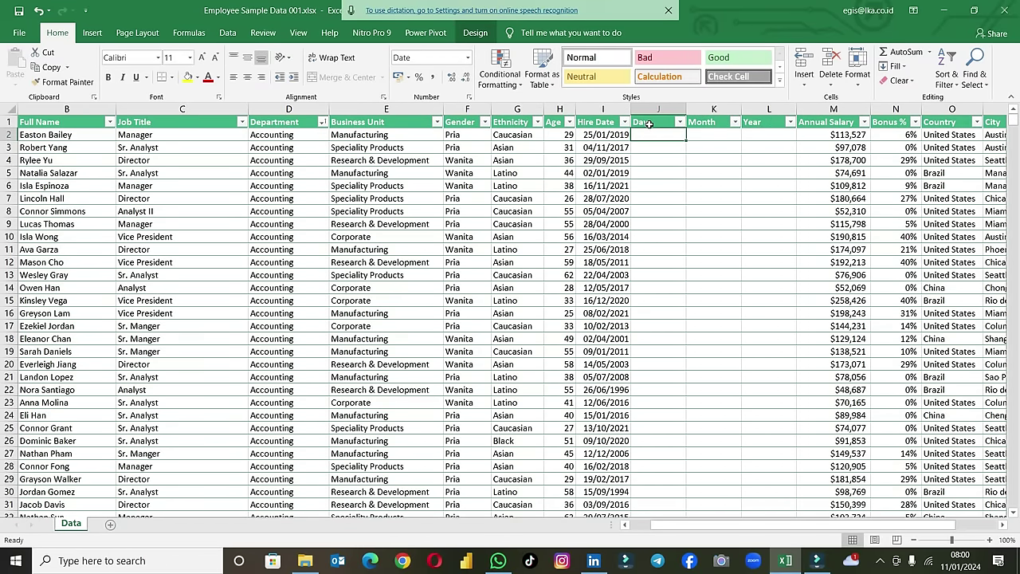
# Step: Enter =DAY([@[Hire Date]]) in J2 to fill the Day column
pyautogui.write('=day(')
pyautogui.press('Left')
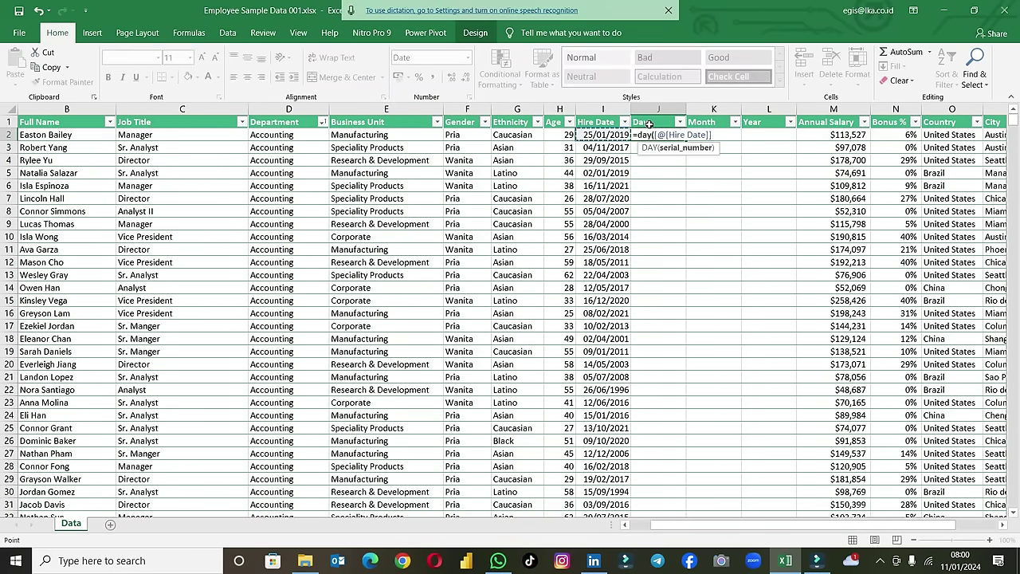
pyautogui.write(')')
pyautogui.press('Return')
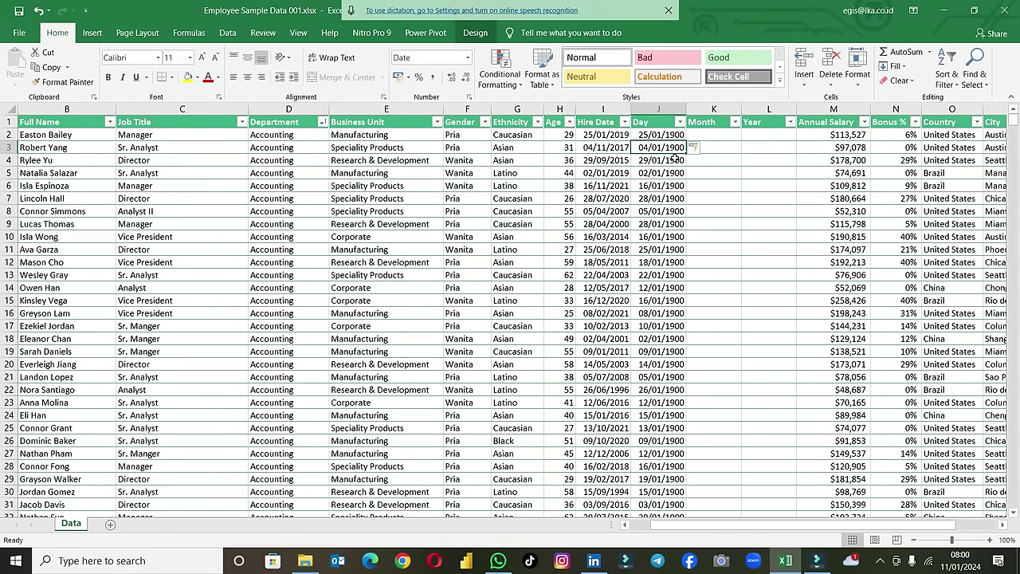
# Step: Format column J as Number with 0 decimal places and a thousands separator
pyautogui.click(651, 109)
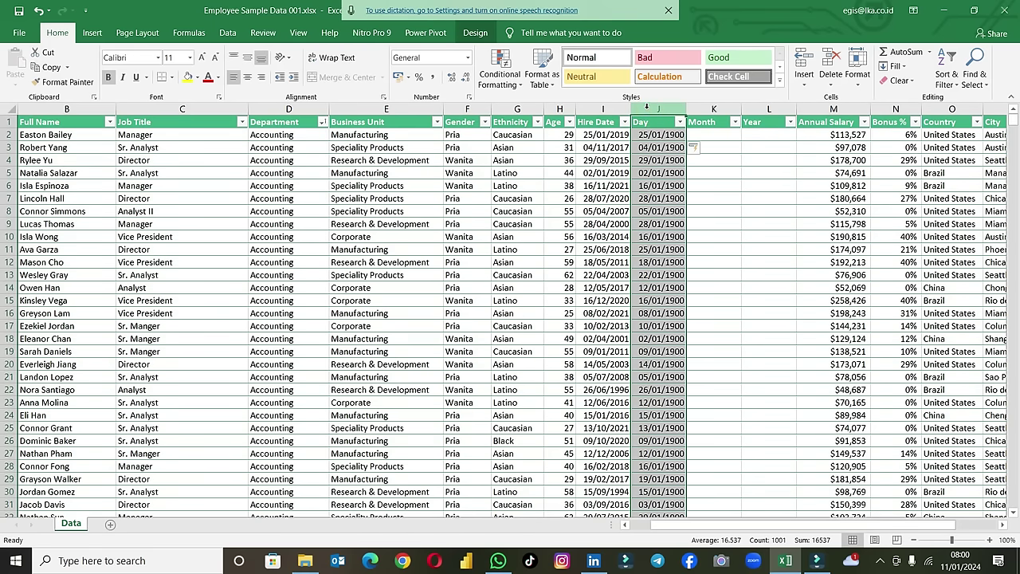
pyautogui.click(470, 98)
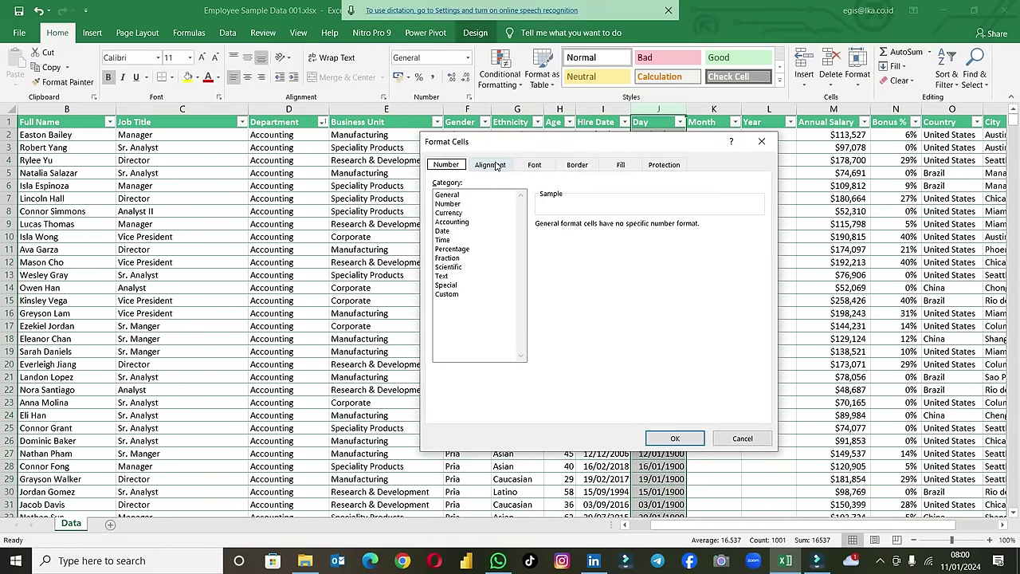
pyautogui.click(448, 204)
pyautogui.click(539, 242)
pyautogui.click(629, 229)
pyautogui.click(629, 229)
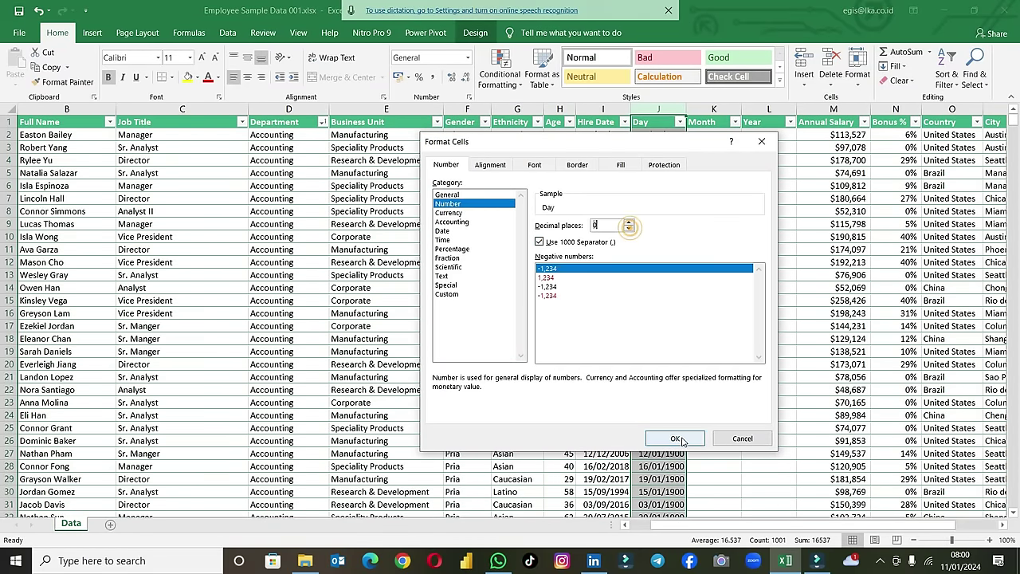
pyautogui.click(675, 438)
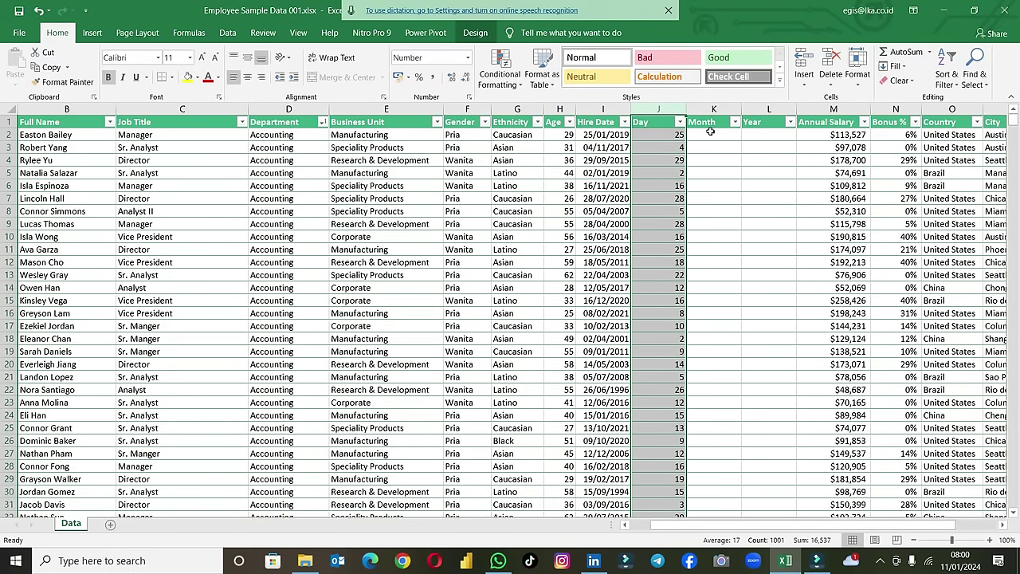
# Step: Copy the Day column's number format onto the Month and Year columns with Format Painter
pyautogui.click(76, 84)
pyautogui.click(707, 110)
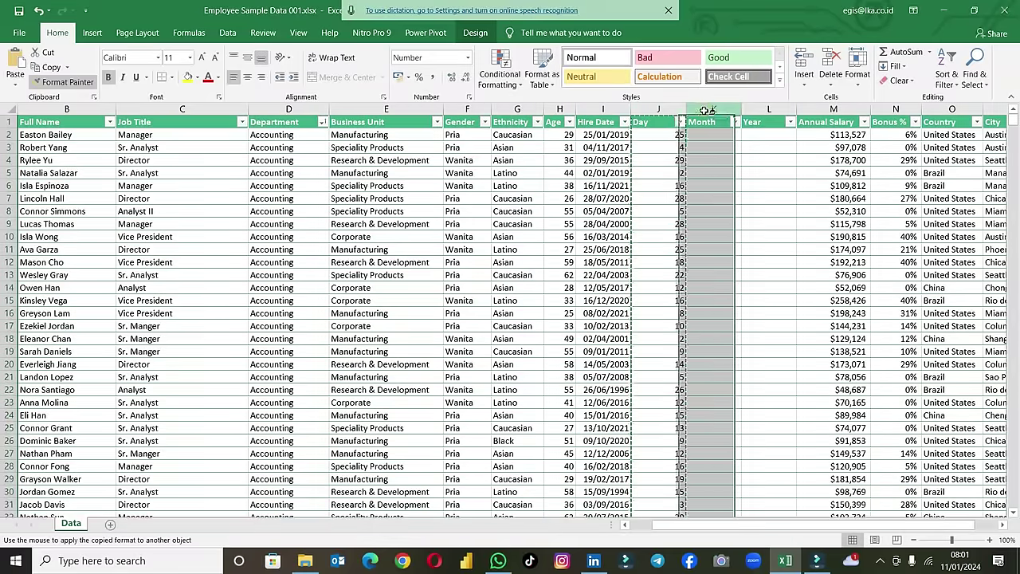
pyautogui.click(767, 110)
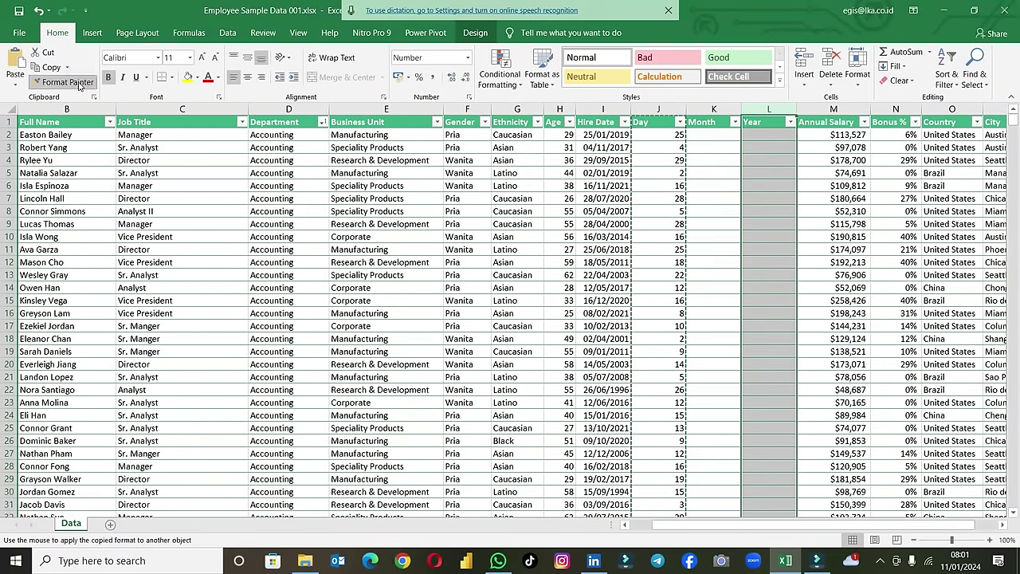
pyautogui.click(80, 83)
# Step: Enter =MONTH and =YEAR formulas on Hire Date in K2 and L2
pyautogui.click(727, 136)
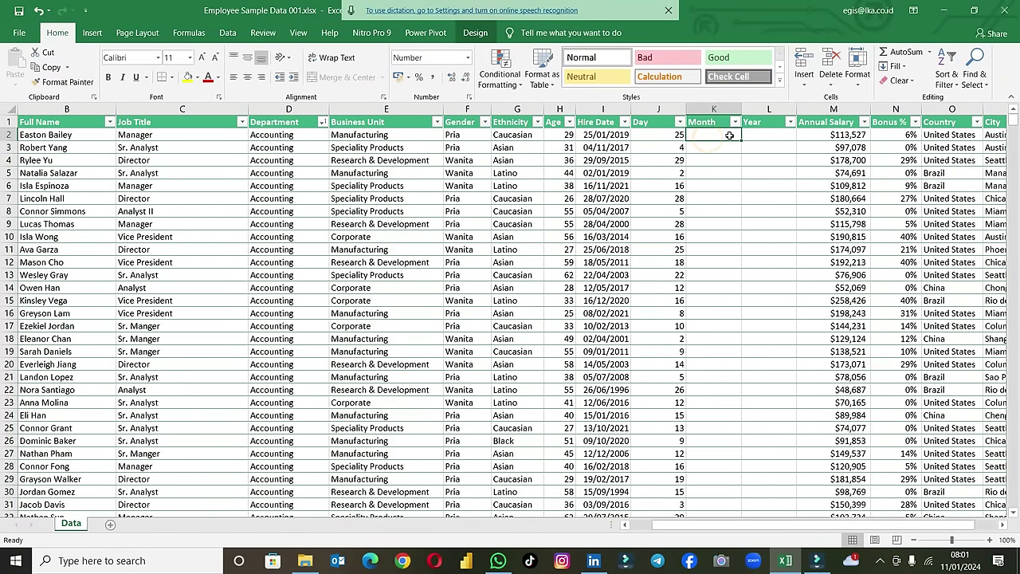
pyautogui.write('=month(')
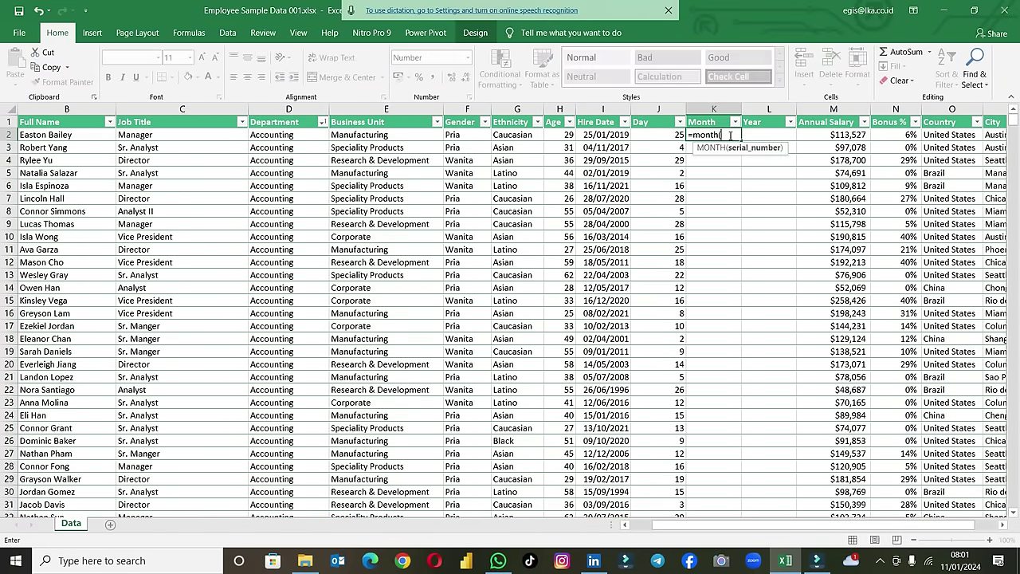
pyautogui.press('Left')
pyautogui.press('Left')
pyautogui.press('Return')
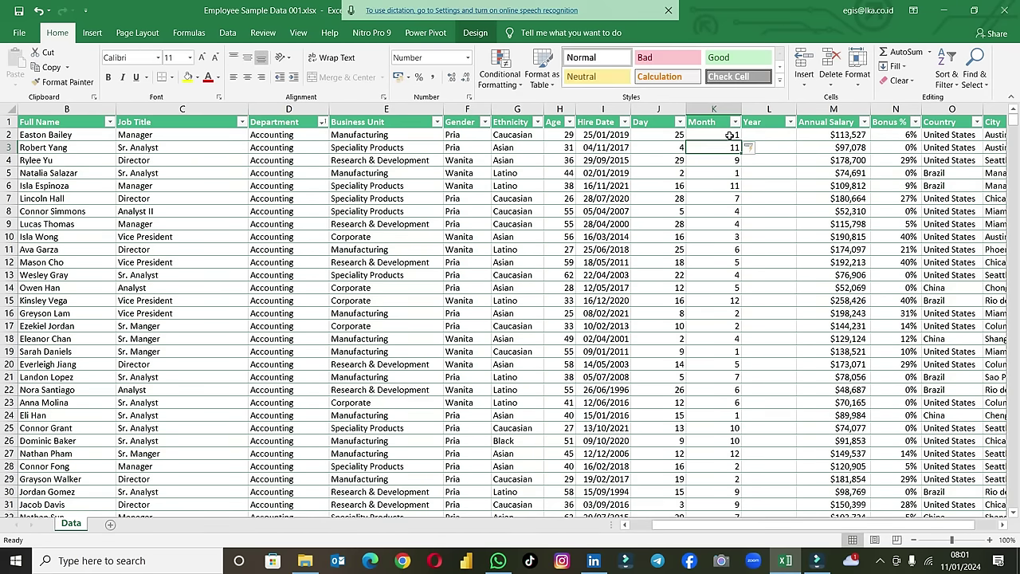
pyautogui.press('Up')
pyautogui.press('Right')
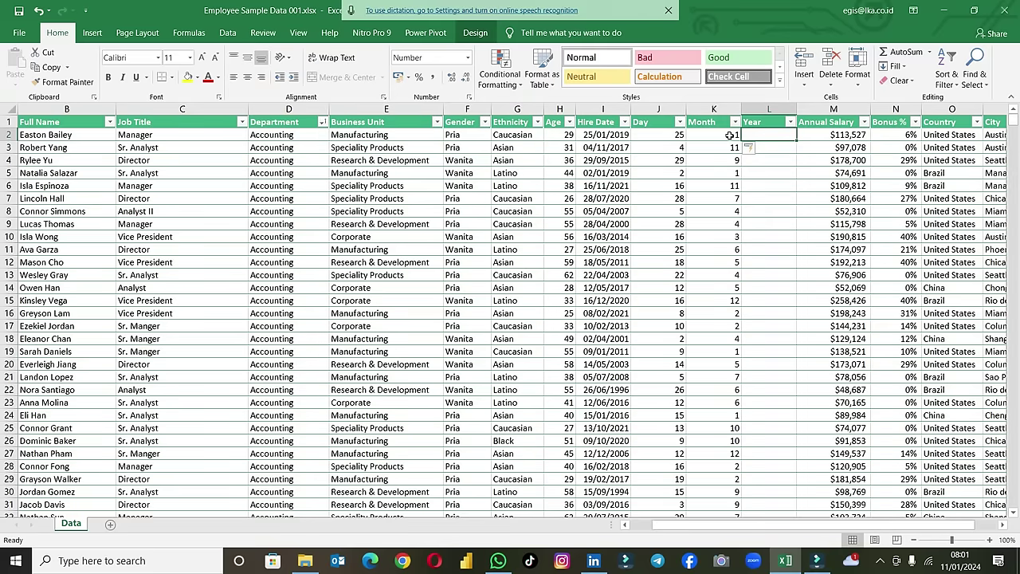
pyautogui.write('=year(')
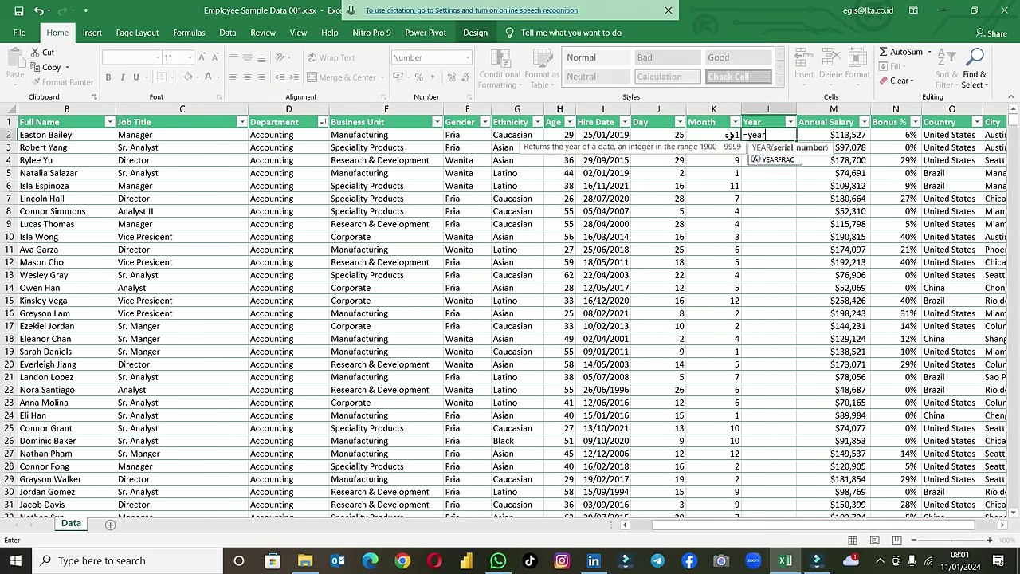
pyautogui.press('Left')
pyautogui.press('Left')
pyautogui.press('Left')
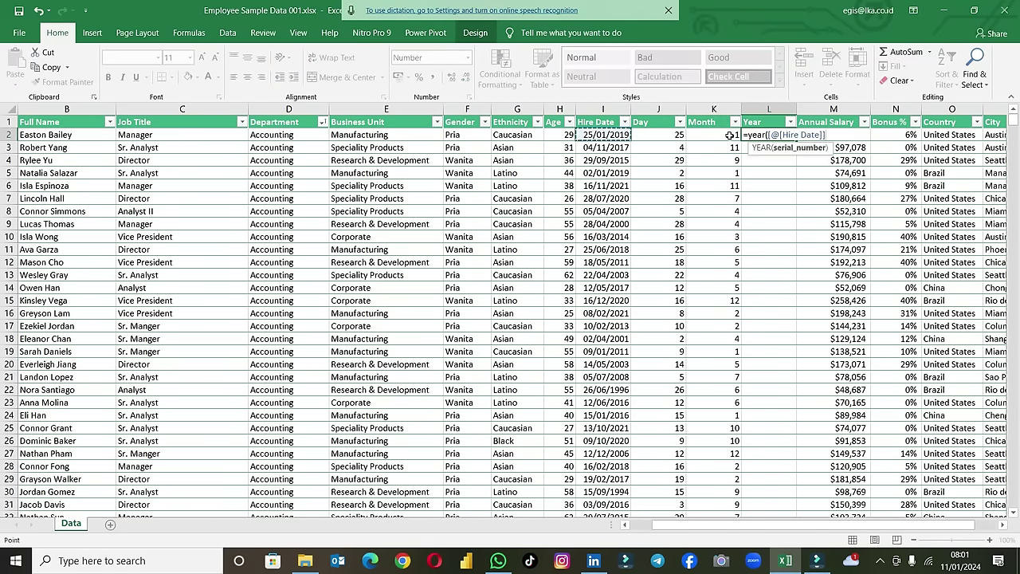
pyautogui.press('Return')
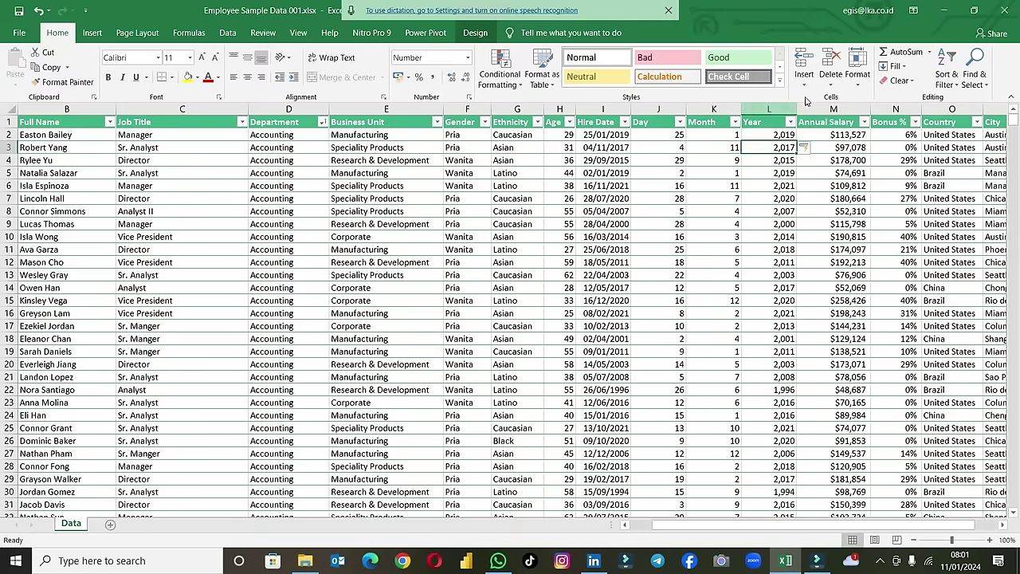
# Step: Remove the thousands separator from the Year column's number format
pyautogui.click(753, 117)
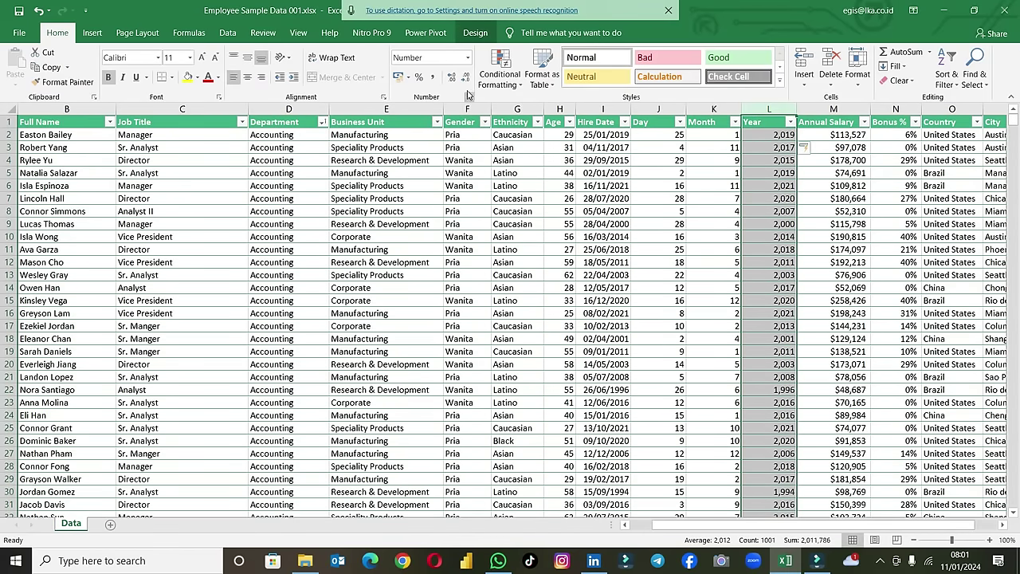
pyautogui.click(467, 97)
pyautogui.click(539, 241)
pyautogui.click(674, 439)
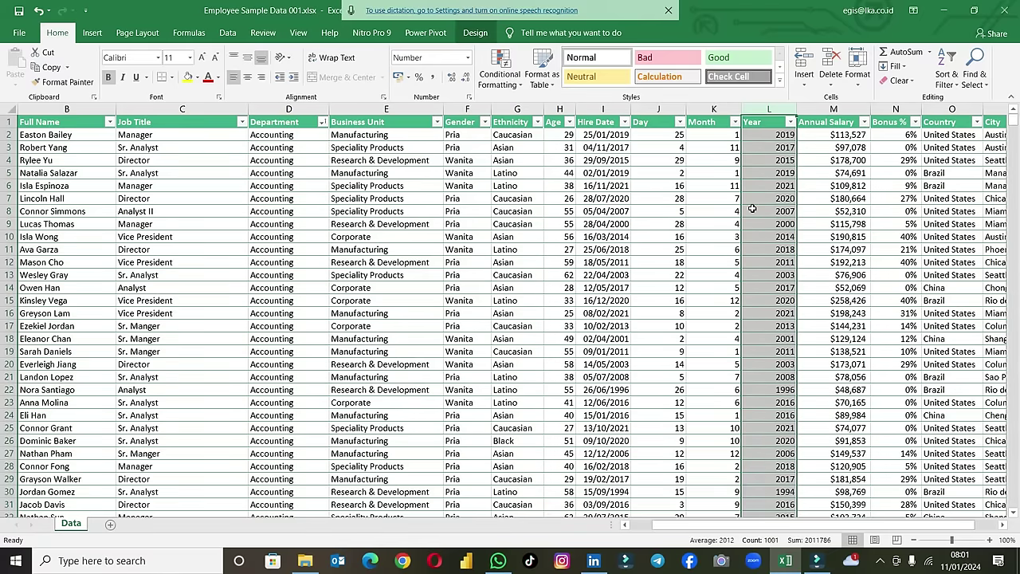
# Step: Insert a blank column before the Year column
pyautogui.click(715, 120)
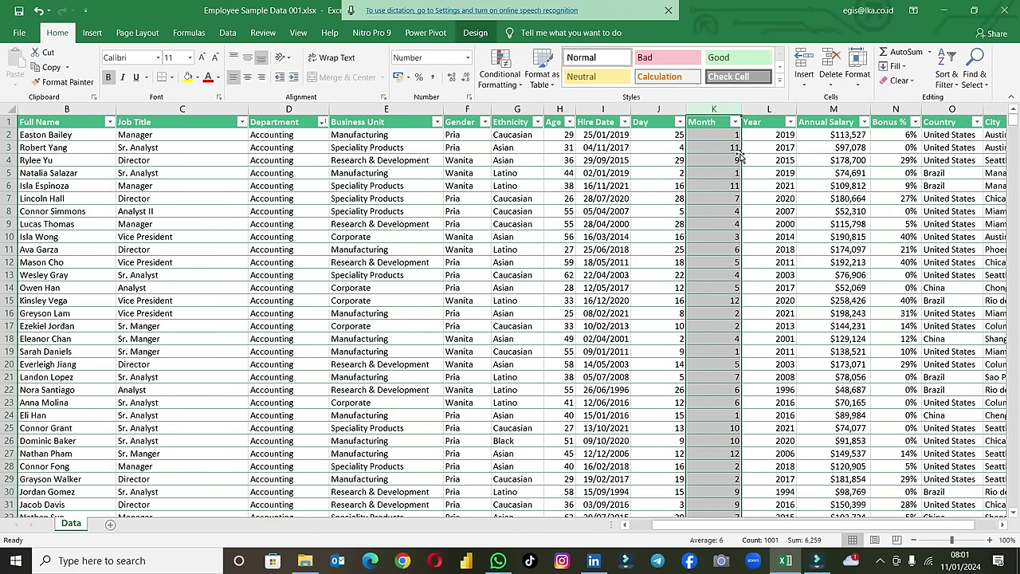
pyautogui.click(751, 106)
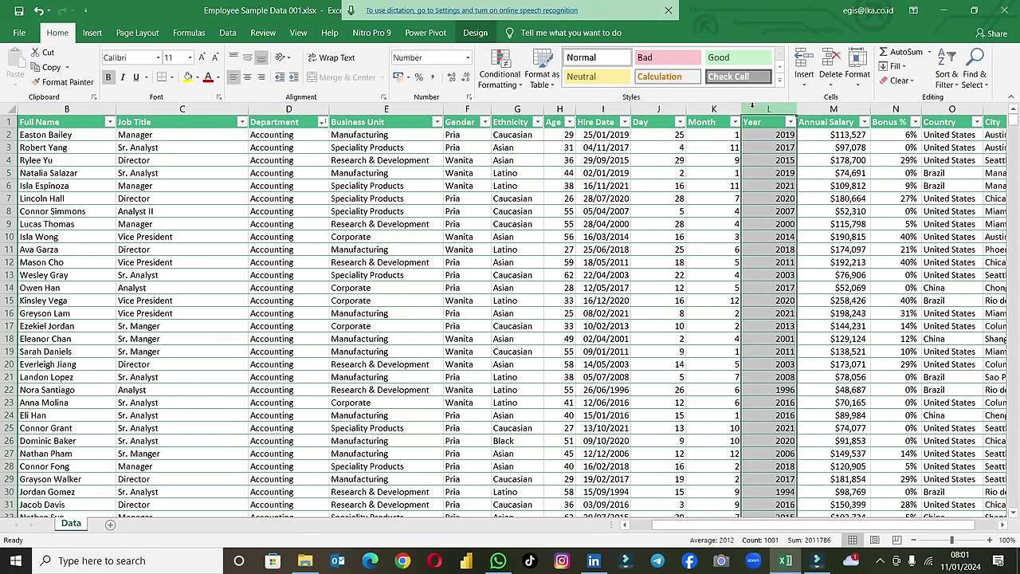
pyautogui.rightClick(752, 106)
pyautogui.click(786, 202)
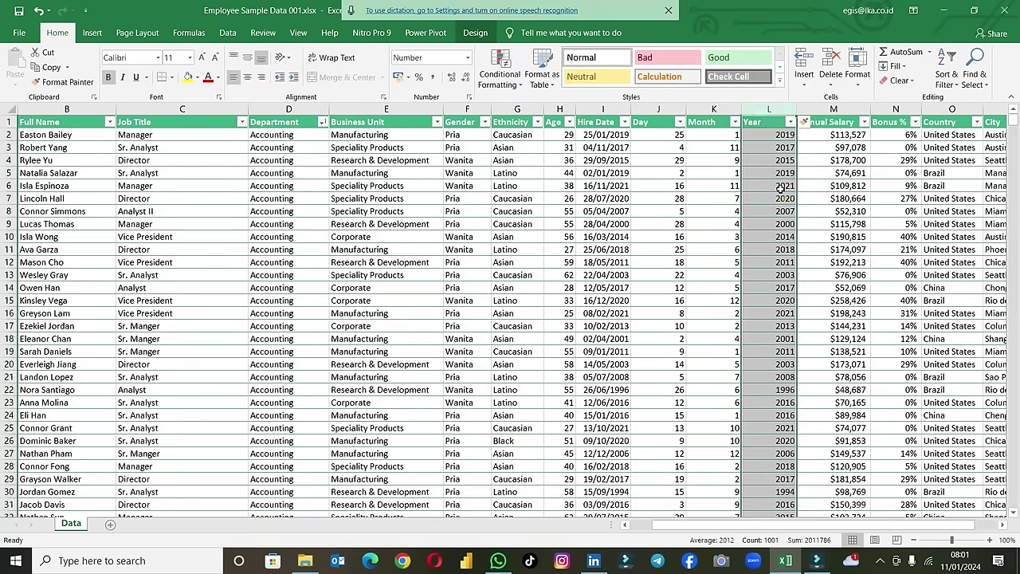
pyautogui.click(752, 121)
# Step: Head the new column 'Nama Bulan' and turn on the formula bar
pyautogui.write('Nama Bulan')
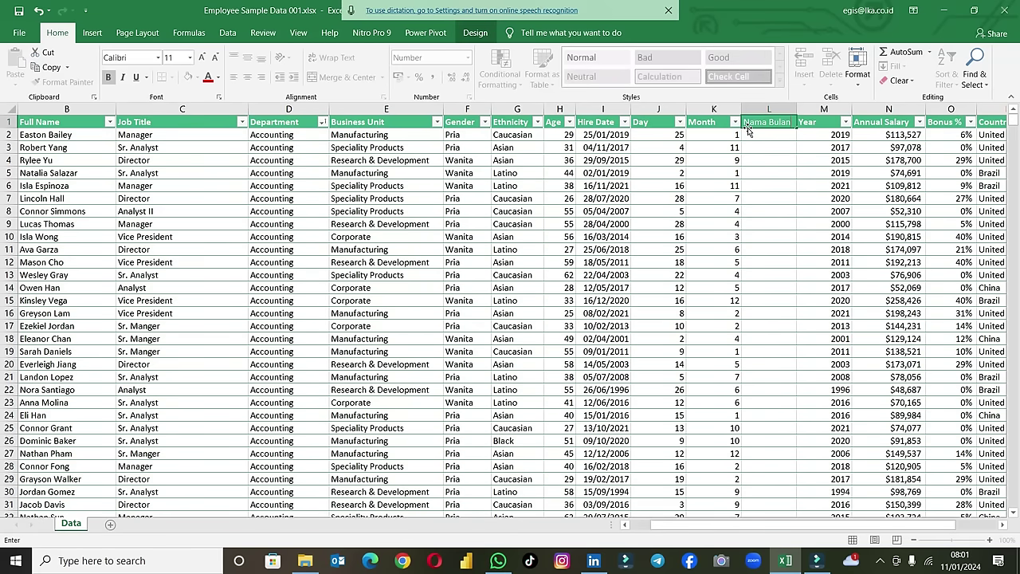
pyautogui.press('Return')
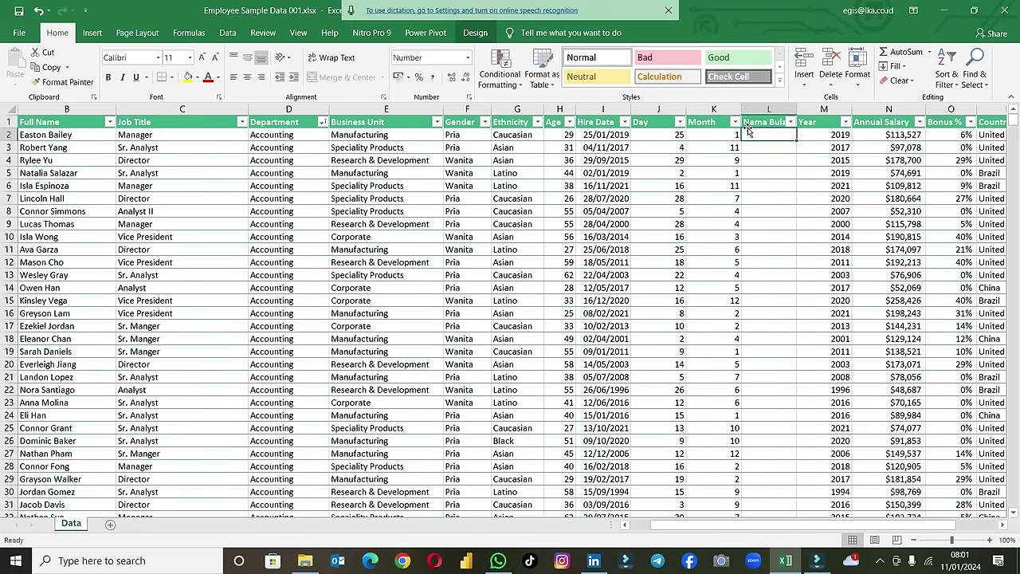
pyautogui.click(183, 36)
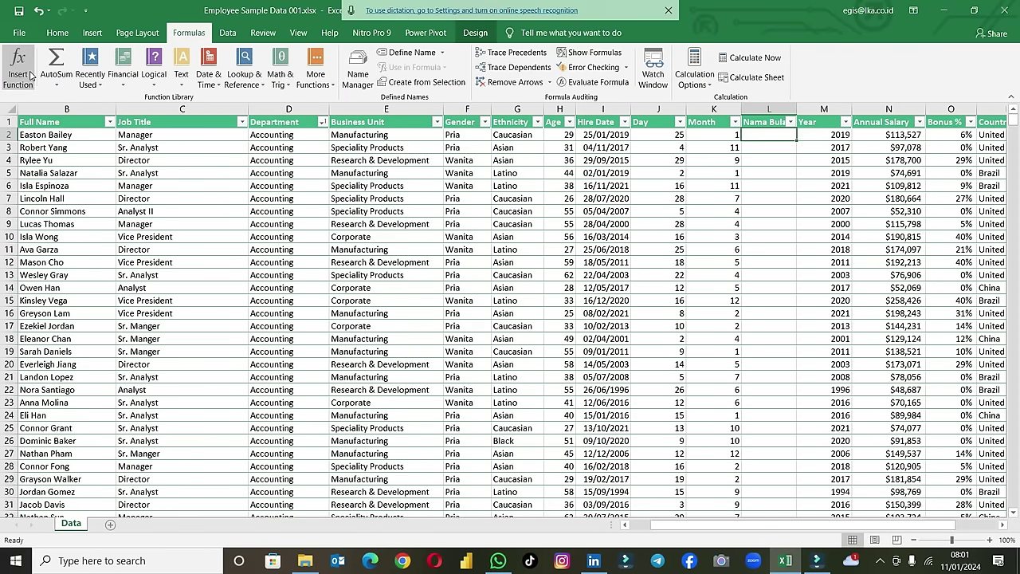
pyautogui.click(298, 32)
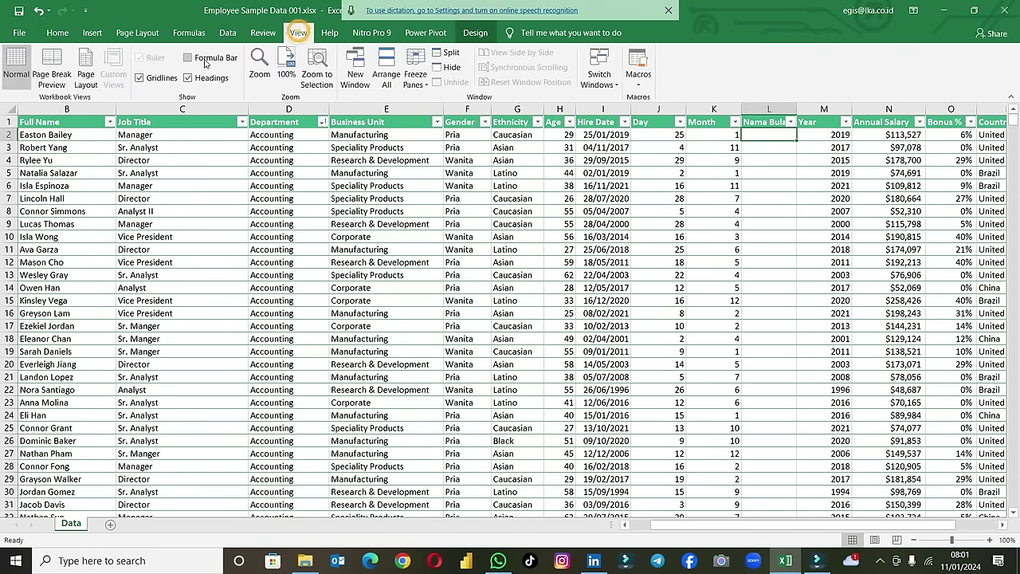
pyautogui.click(187, 59)
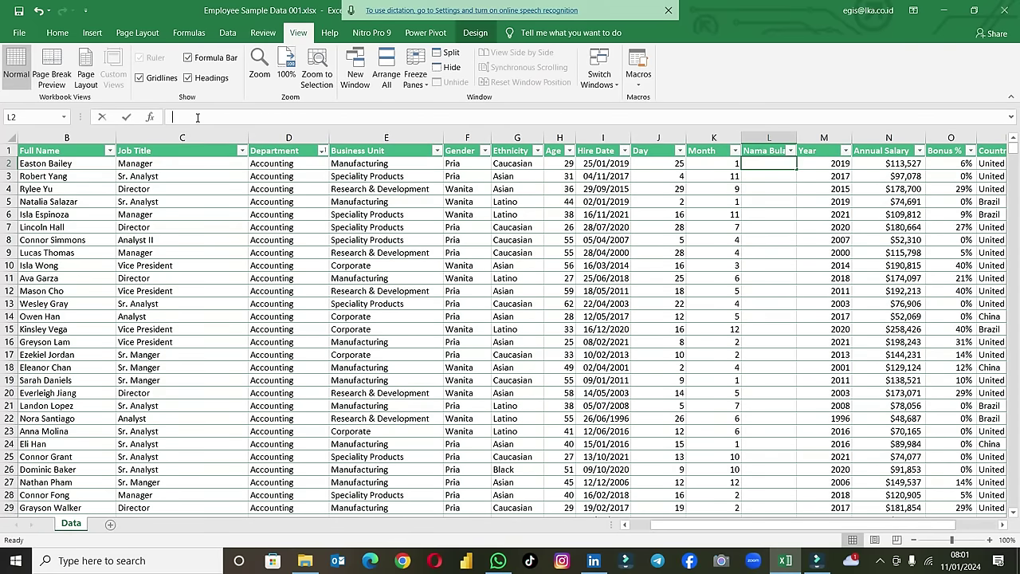
# Step: Insert a SWITCH function in L2 via Insert Function, searching 'sw'
pyautogui.click(197, 117)
pyautogui.write('=s')
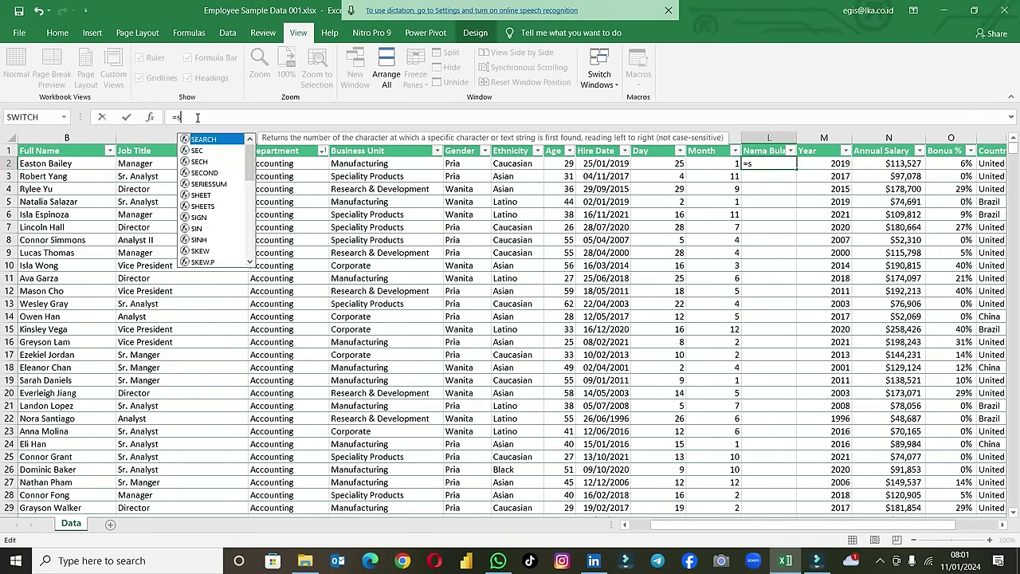
pyautogui.write('w')
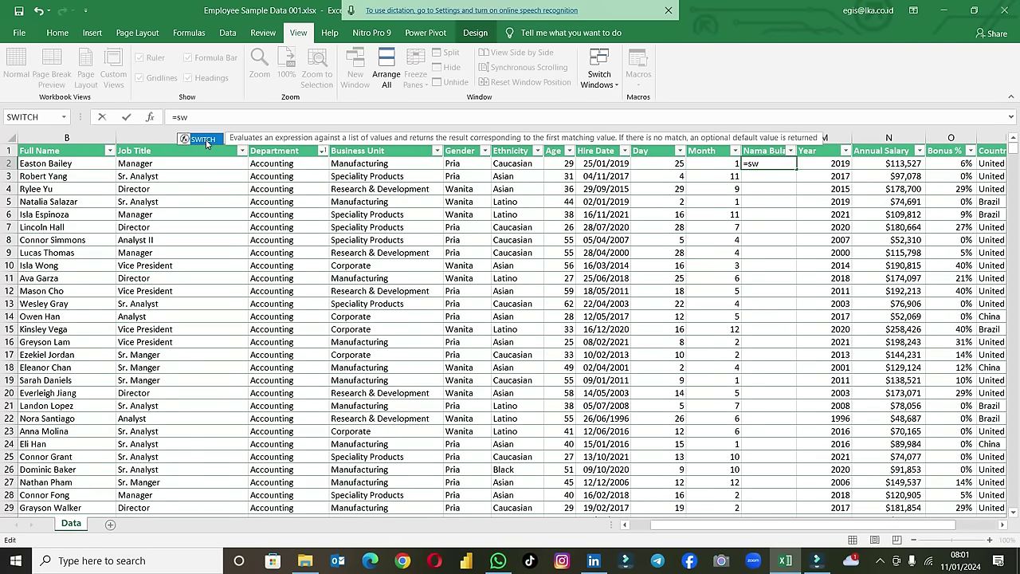
pyautogui.doubleClick(204, 139)
pyautogui.press('Escape')
pyautogui.click(150, 118)
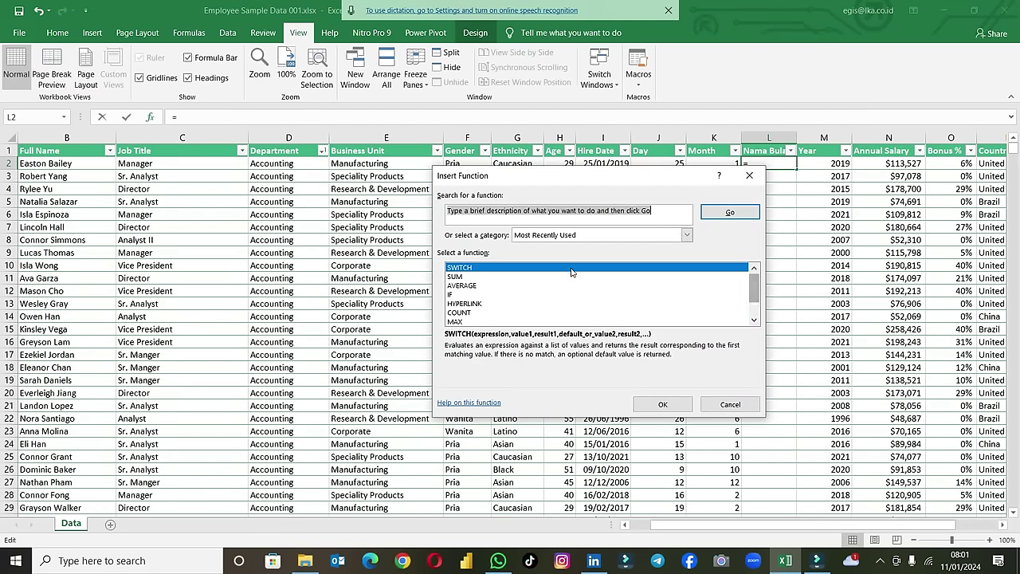
pyautogui.write('switch')
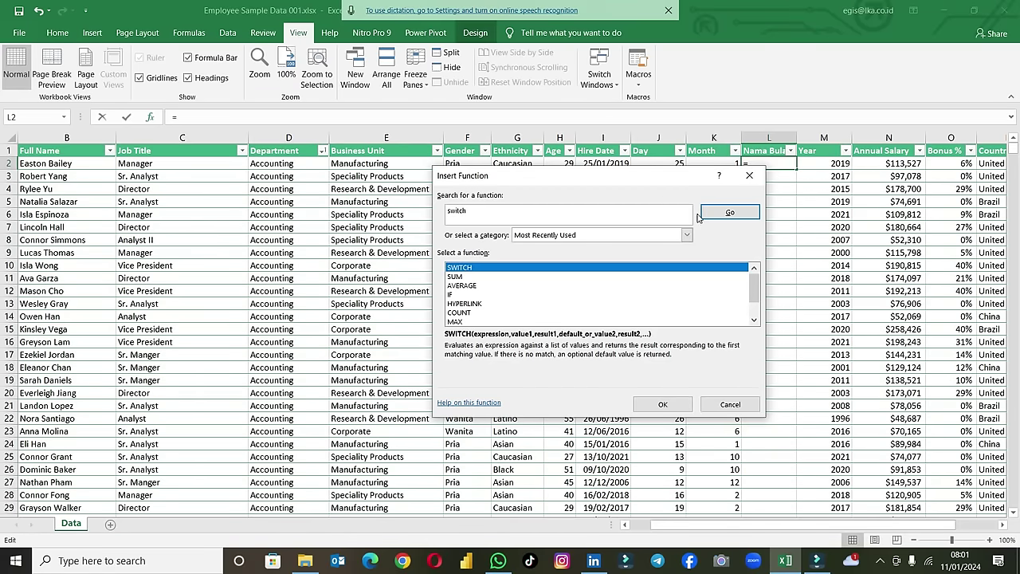
pyautogui.click(720, 213)
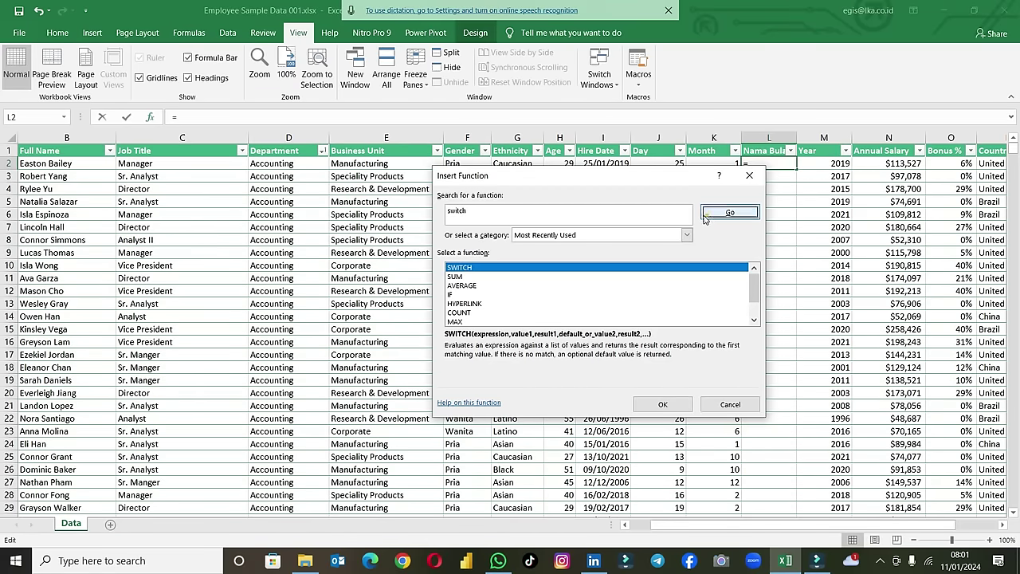
pyautogui.click(661, 408)
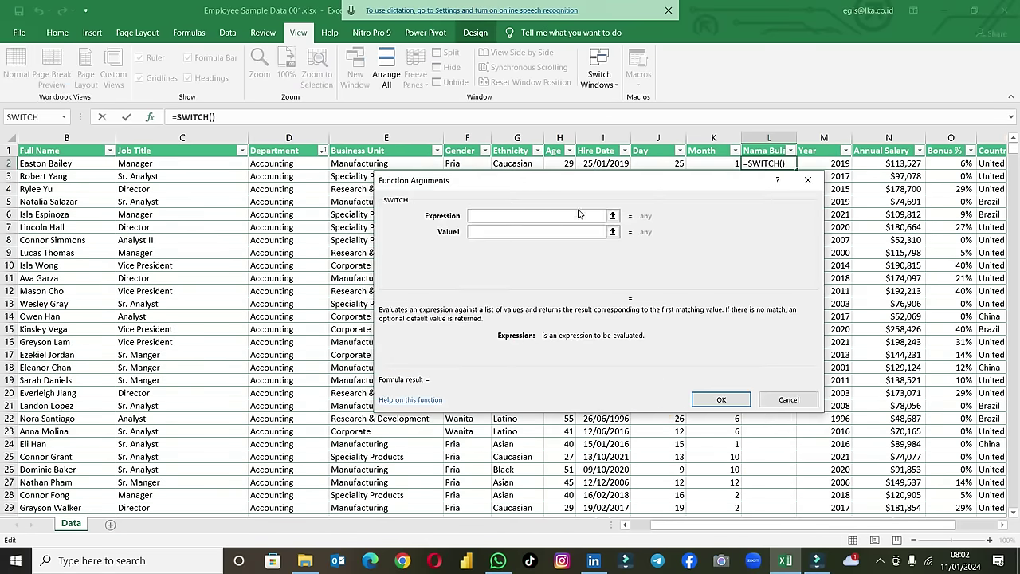
# Step: Use the Month cell K2 as the SWITCH expression and map 1 to JAN and 2 to FEB
pyautogui.moveTo(563, 187); pyautogui.dragTo(878, 202)
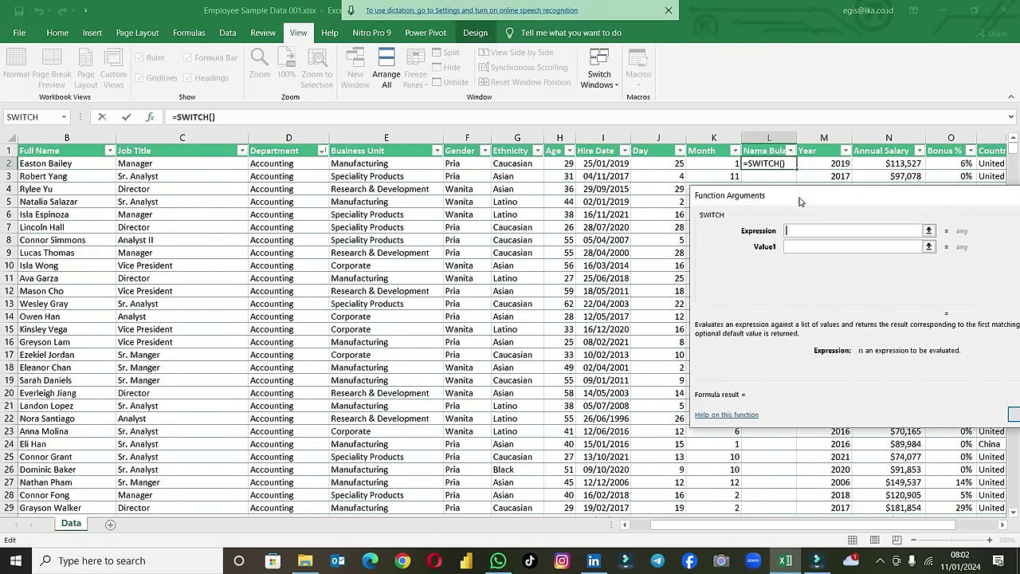
pyautogui.click(726, 164)
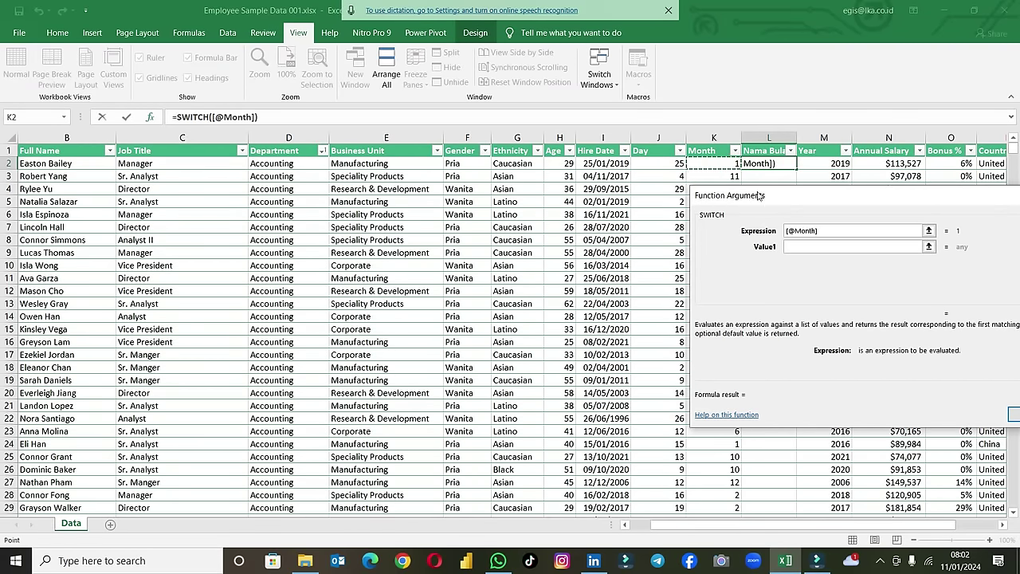
pyautogui.moveTo(761, 195); pyautogui.dragTo(476, 196)
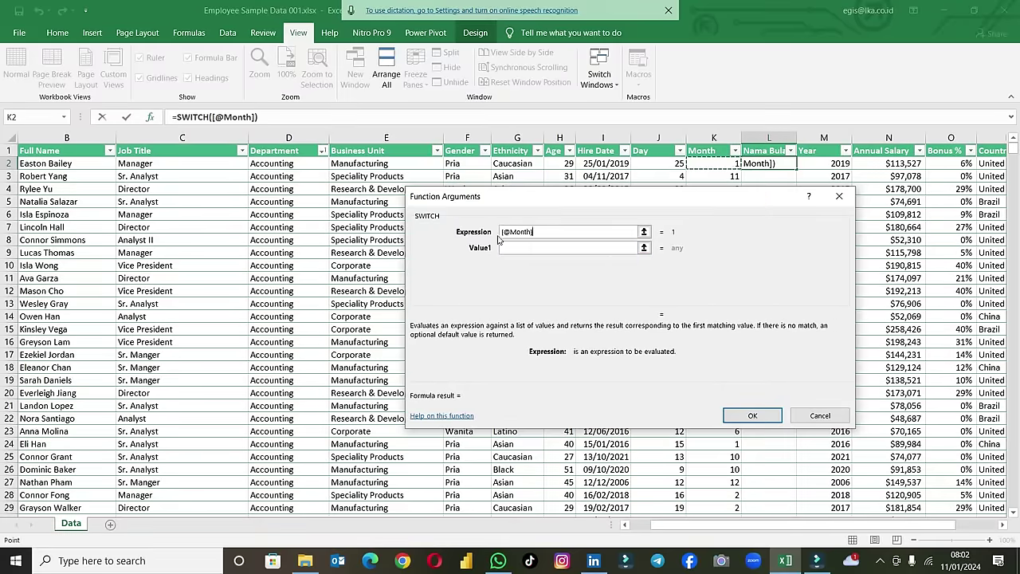
pyautogui.click(529, 247)
pyautogui.write('1')
pyautogui.click(529, 264)
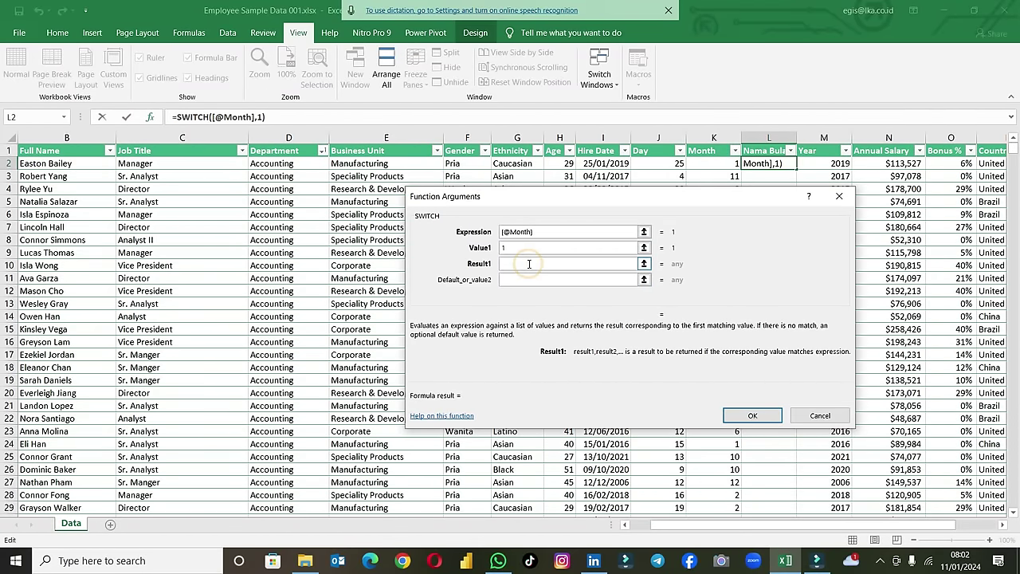
pyautogui.write('JAN')
pyautogui.press('Tab')
pyautogui.write('2')
pyautogui.click(521, 296)
pyautogui.write('FEB')
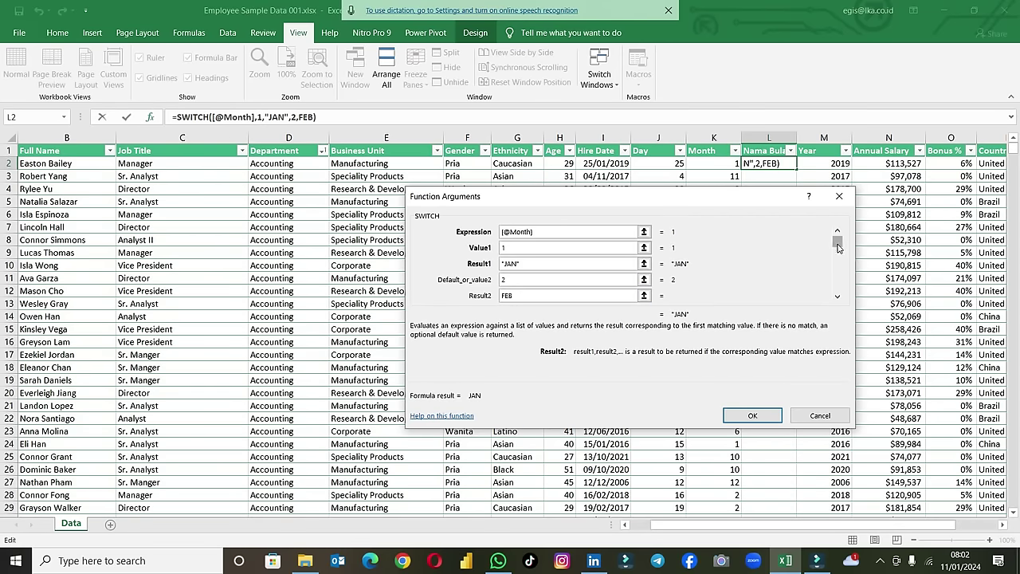
# Step: Map month 3 to MAR and month 4 to APR in the next Value/Result boxes
pyautogui.moveTo(837, 240); pyautogui.dragTo(836, 252)
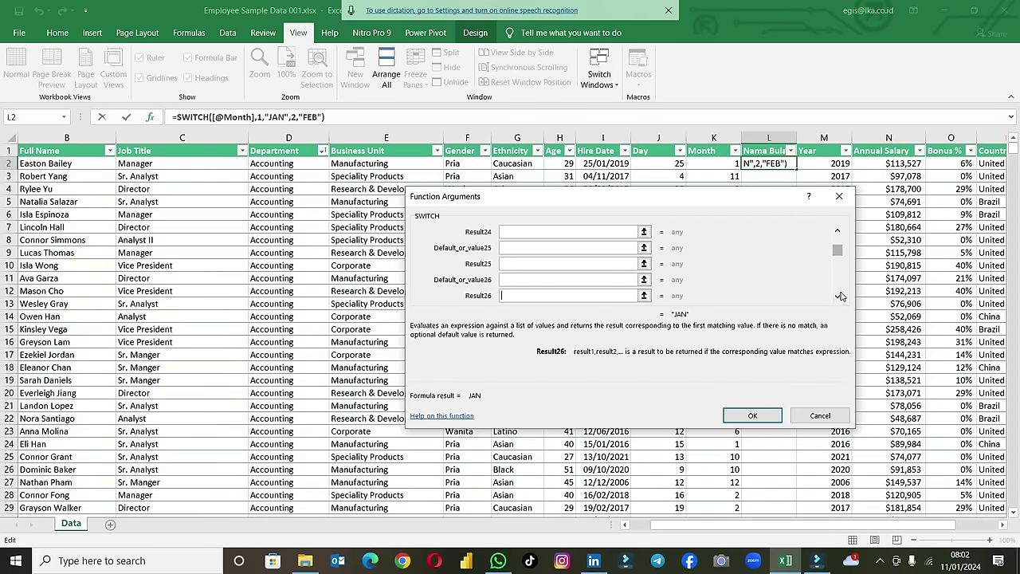
pyautogui.click(837, 231)
pyautogui.click(837, 231)
pyautogui.click(837, 297)
pyautogui.click(837, 297)
pyautogui.click(837, 297)
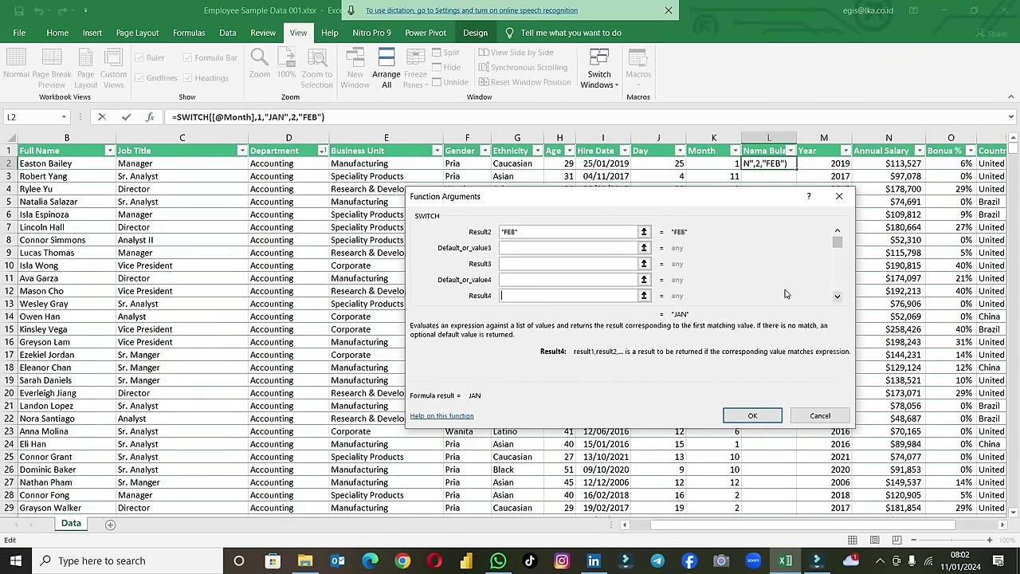
pyautogui.click(566, 247)
pyautogui.write('3')
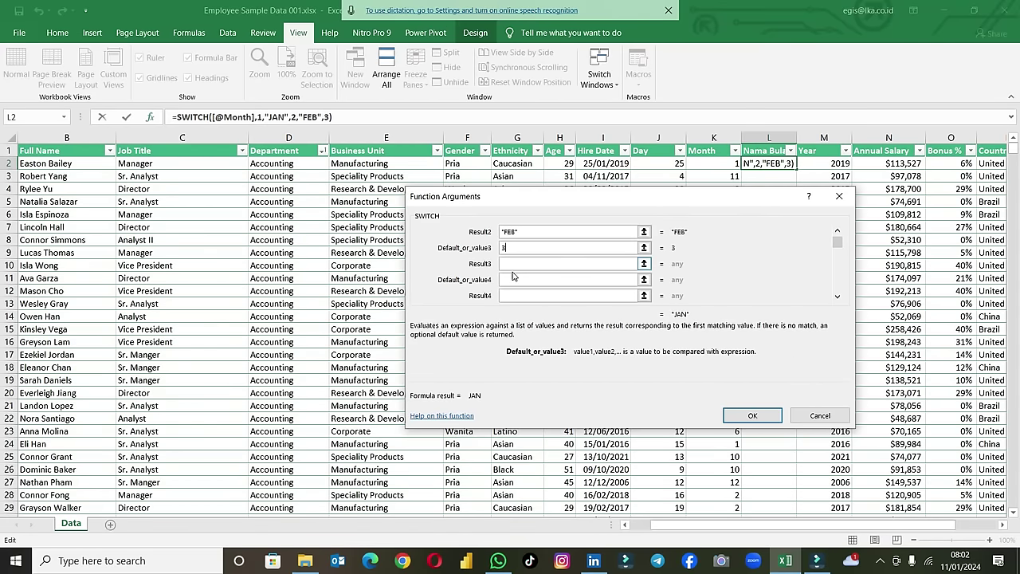
pyautogui.click(511, 267)
pyautogui.write('"MAR"')
pyautogui.click(507, 279)
pyautogui.write('4')
pyautogui.click(506, 296)
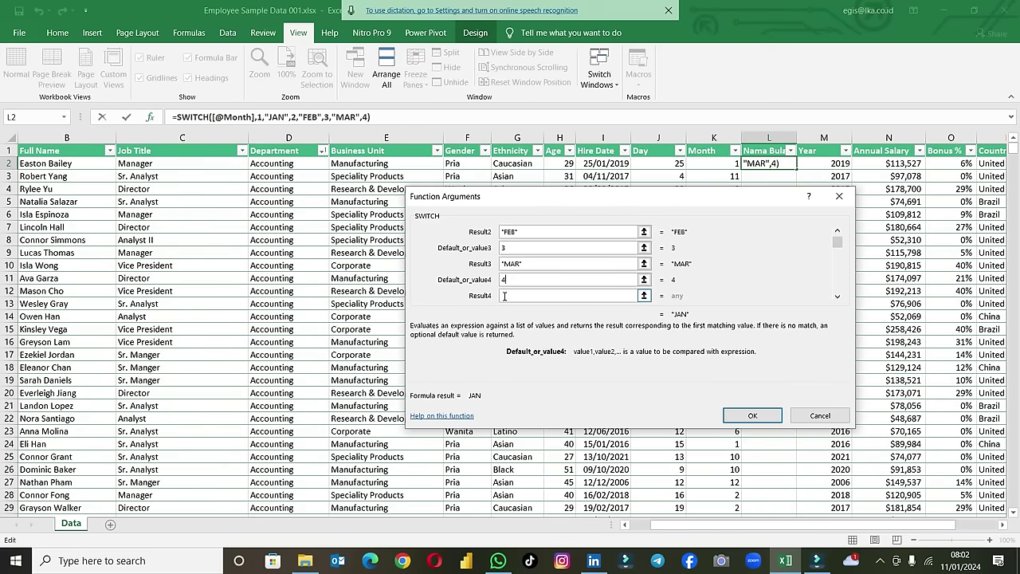
pyautogui.write('APR')
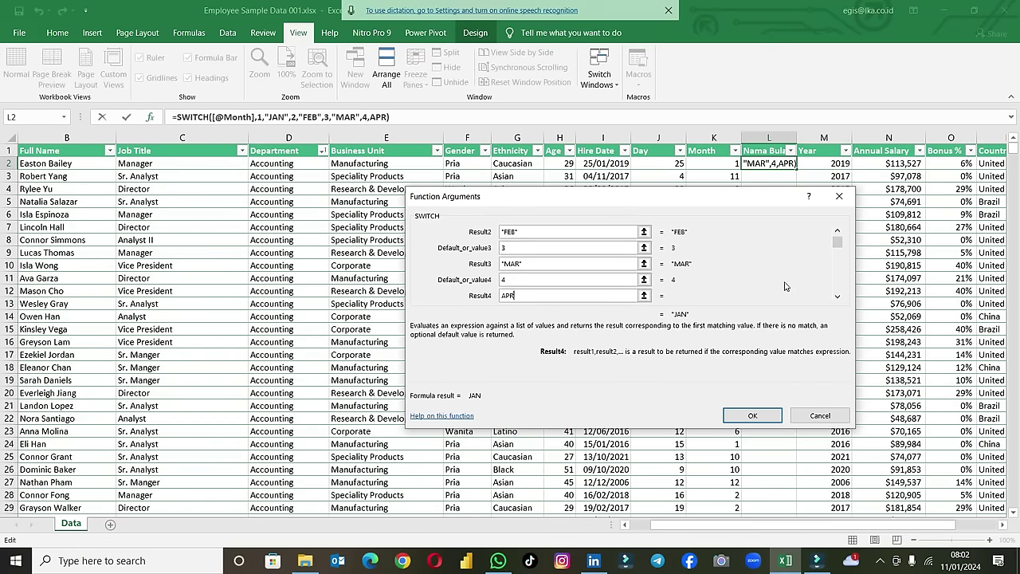
pyautogui.click(837, 295)
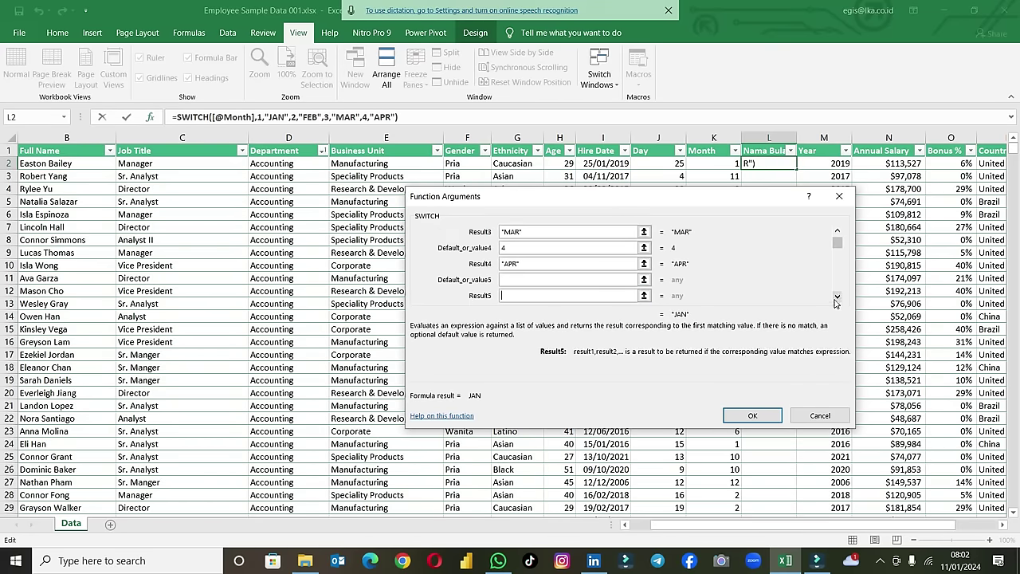
# Step: Add SWITCH pairs 5 MAY, 6 JUN and 7 JUL
pyautogui.write('5')
pyautogui.click(554, 279)
pyautogui.write('MAY')
pyautogui.click(554, 296)
pyautogui.write('6')
pyautogui.click(836, 297)
pyautogui.press('Tab')
pyautogui.press('Tab')
pyautogui.press('Tab')
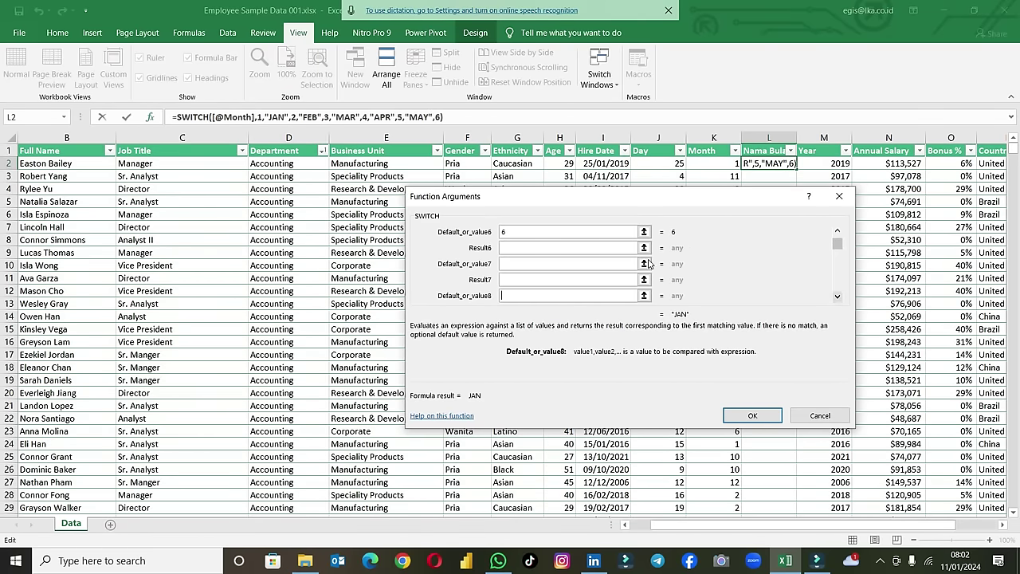
pyautogui.click(596, 247)
pyautogui.write('JUN')
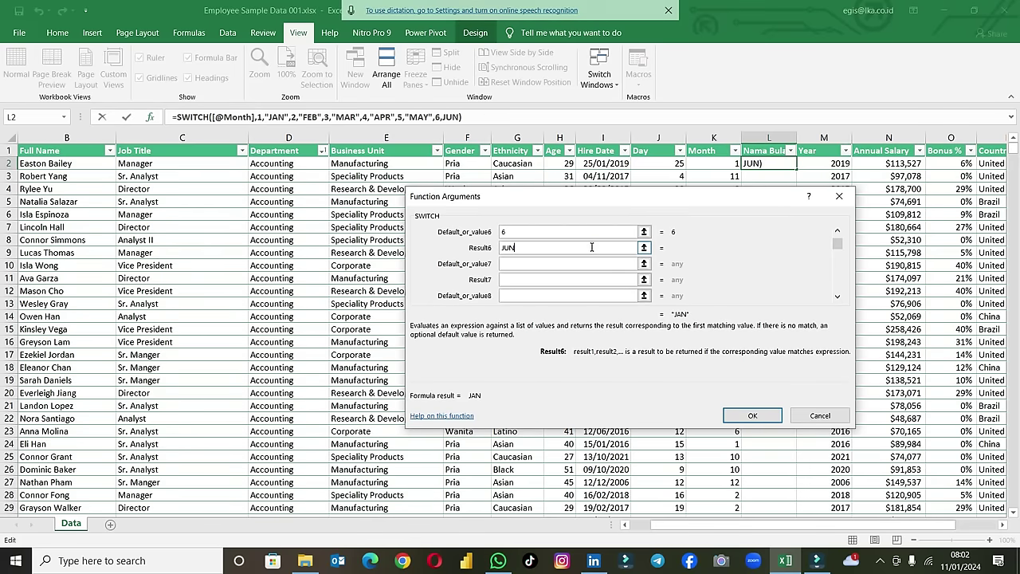
pyautogui.press('Tab')
pyautogui.write('7')
pyautogui.click(558, 278)
pyautogui.write('JUL')
# Step: Add SWITCH pairs 8 AUG, 9 SEP and 10 OCT
pyautogui.click(553, 292)
pyautogui.write('8')
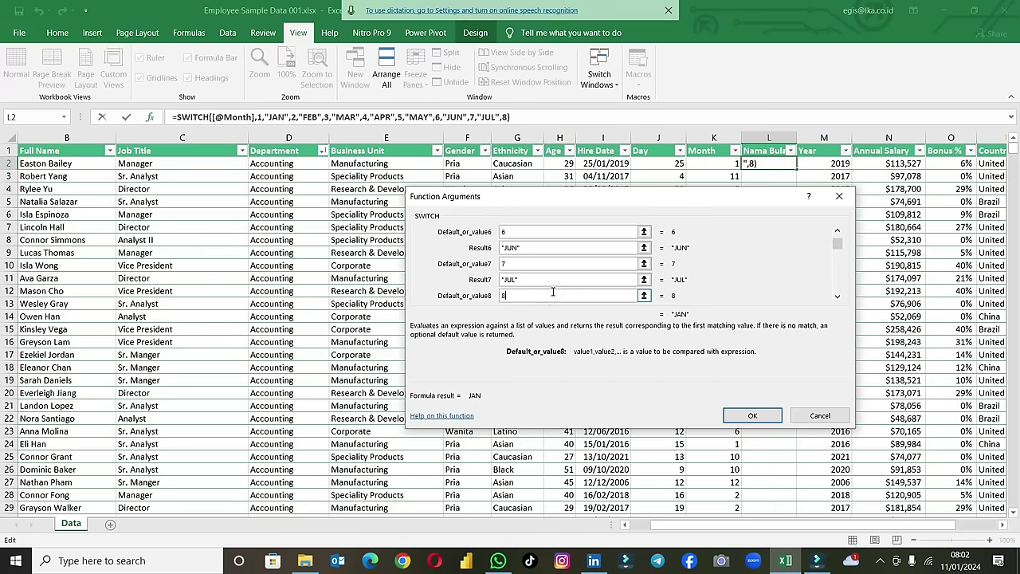
pyautogui.click(837, 296)
pyautogui.click(538, 281)
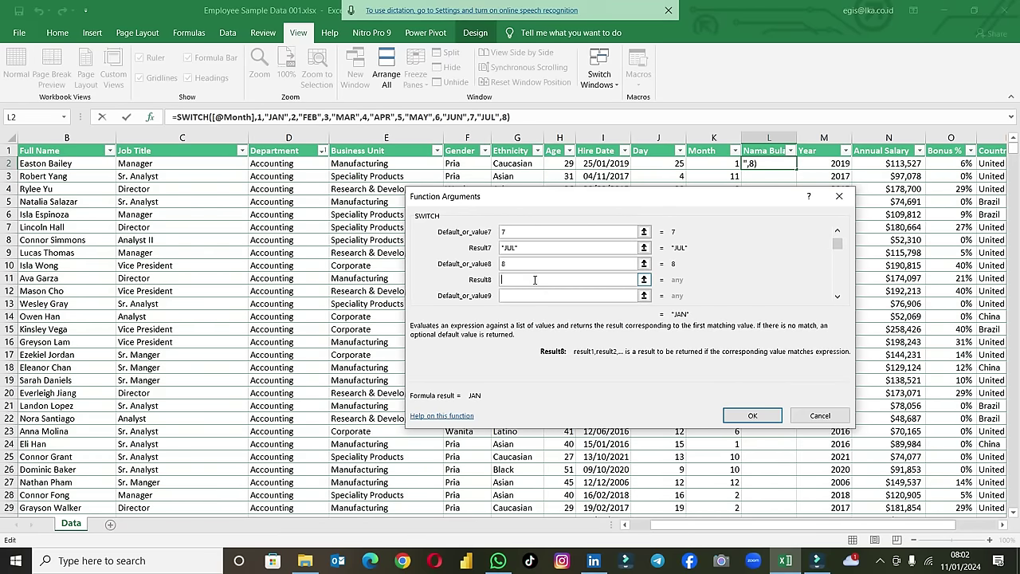
pyautogui.write('AUG')
pyautogui.click(541, 295)
pyautogui.write('9')
pyautogui.click(836, 296)
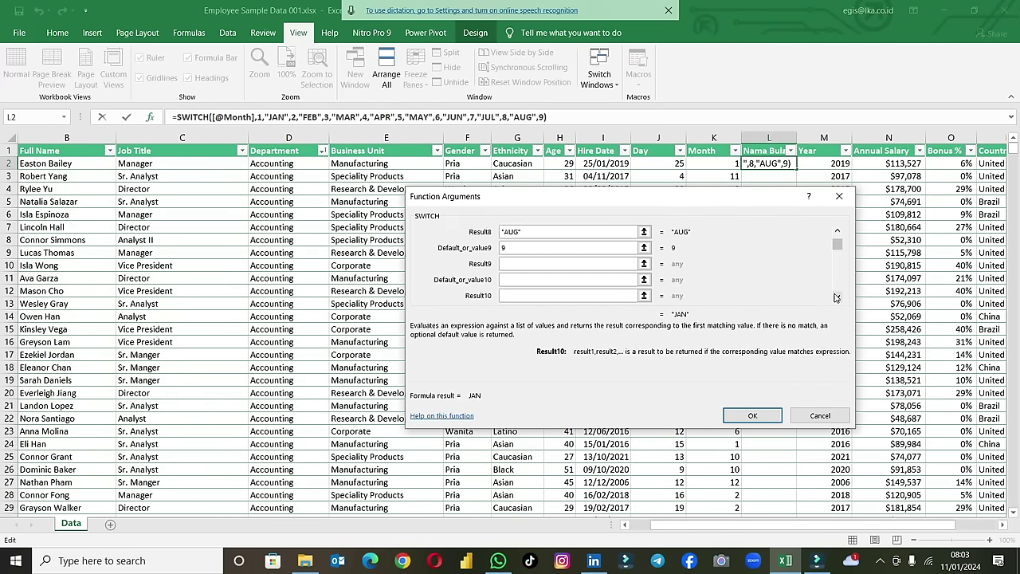
pyautogui.click(556, 247)
pyautogui.write('SEP')
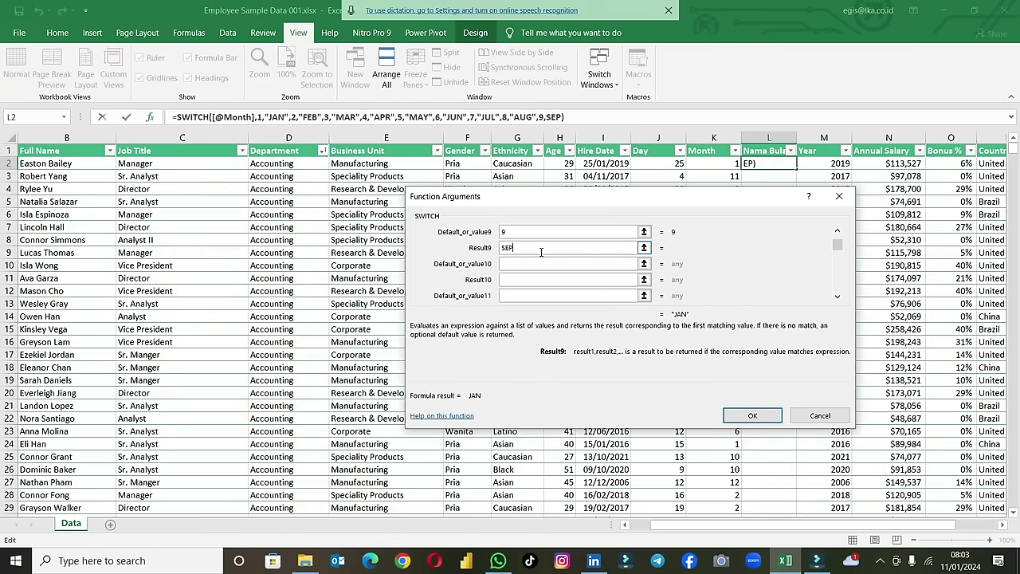
pyautogui.click(541, 263)
pyautogui.write('10')
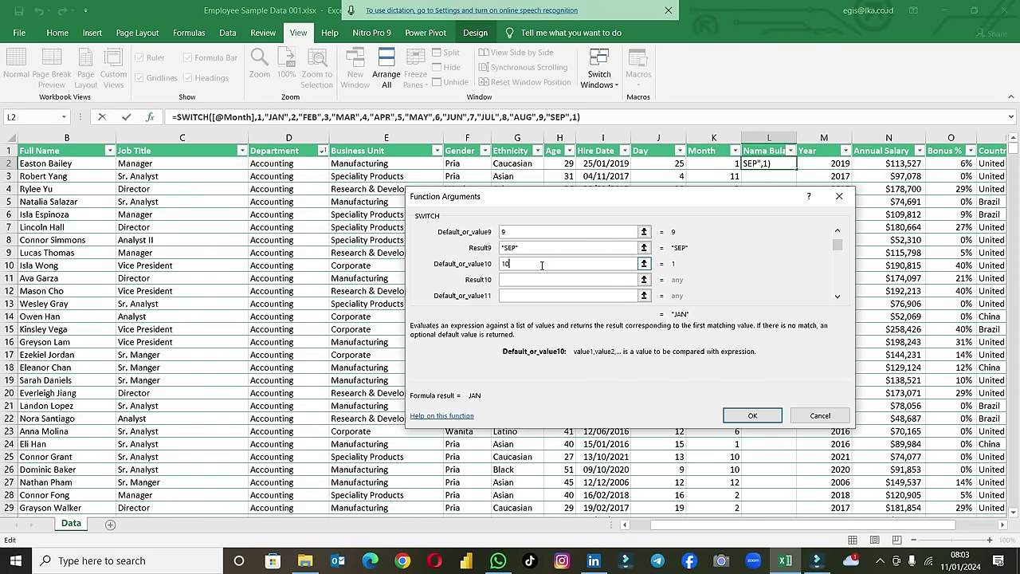
pyautogui.click(543, 279)
pyautogui.write('OC')
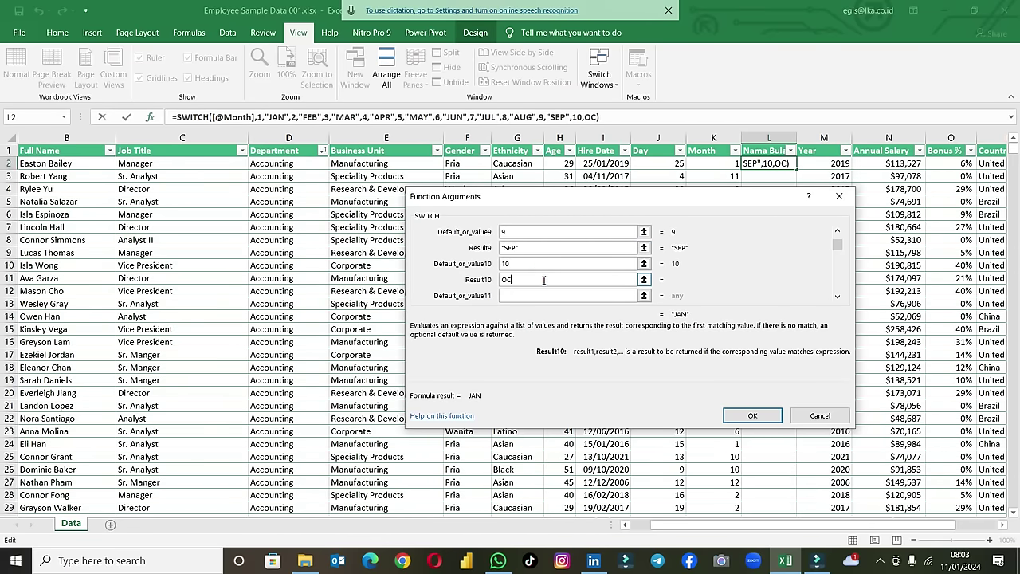
# Step: Add the final pairs 11 NOV and 12 DEC and confirm the formula to fill Nama Bulan
pyautogui.click(836, 295)
pyautogui.click(836, 296)
pyautogui.click(837, 295)
pyautogui.click(837, 296)
pyautogui.click(574, 232)
pyautogui.write('11')
pyautogui.click(550, 247)
pyautogui.write('NOV')
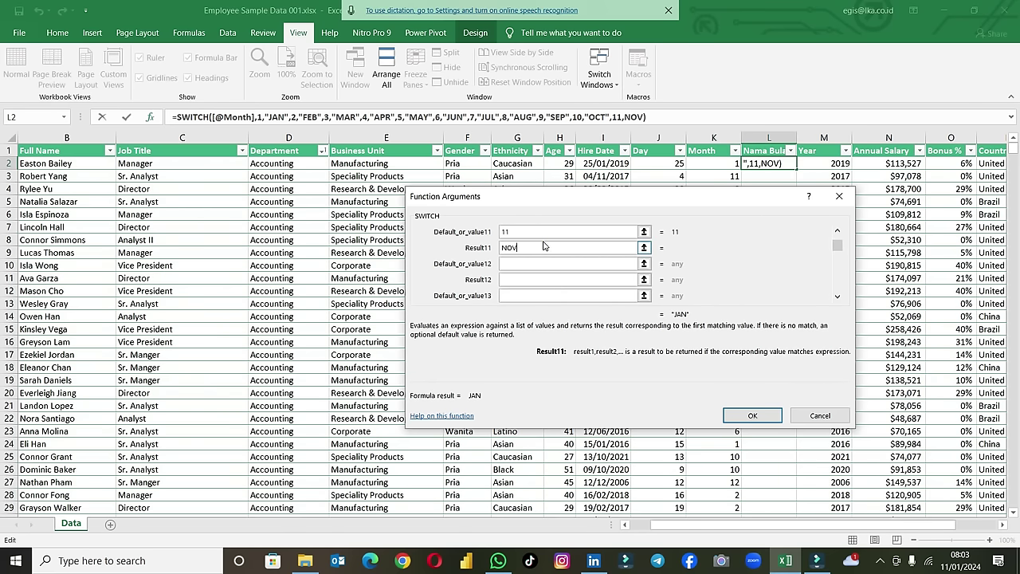
pyautogui.click(551, 263)
pyautogui.write('12')
pyautogui.click(541, 279)
pyautogui.write('DEC')
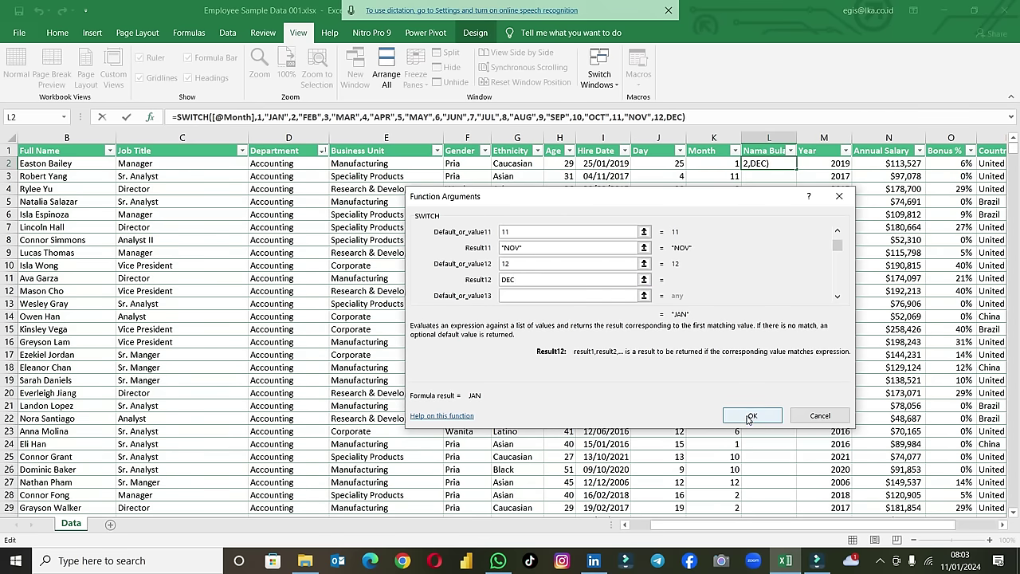
pyautogui.click(747, 416)
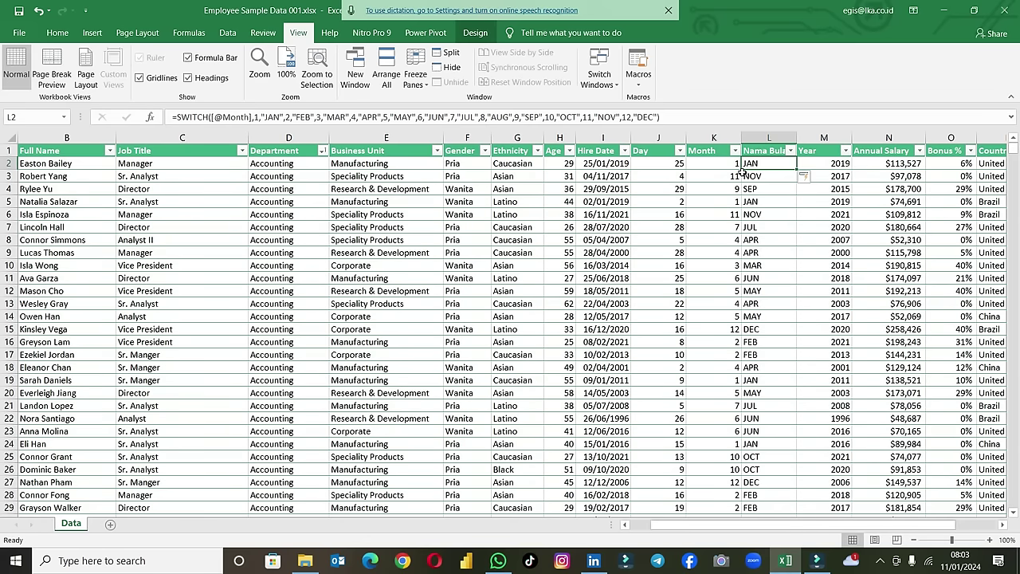
# Step: Select all of column N (Annual Salary) after briefly checking its filter list
pyautogui.press('Right')
pyautogui.press('Right')
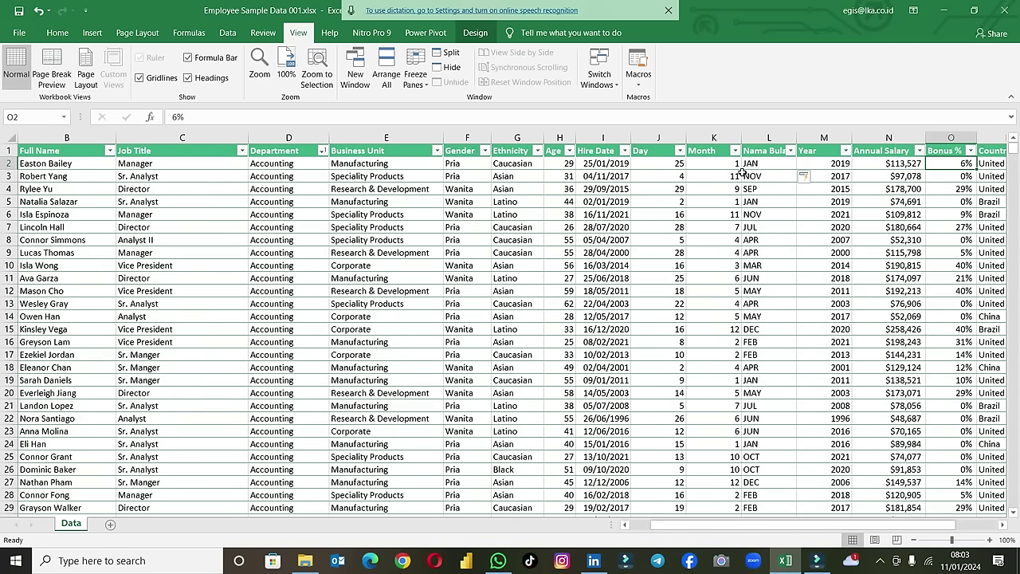
pyautogui.press('Right')
pyautogui.press('Right')
pyautogui.press('Right')
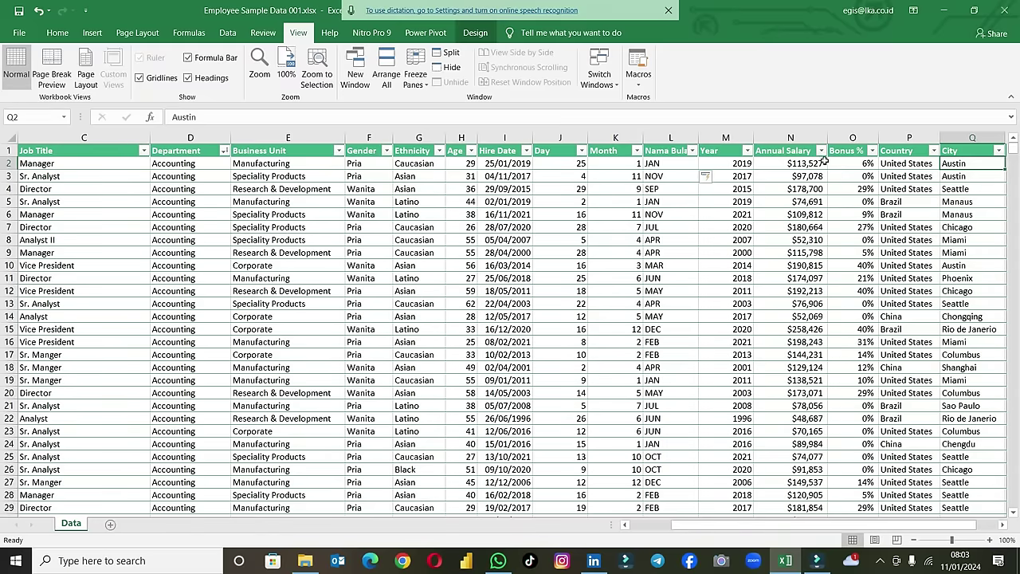
pyautogui.click(821, 152)
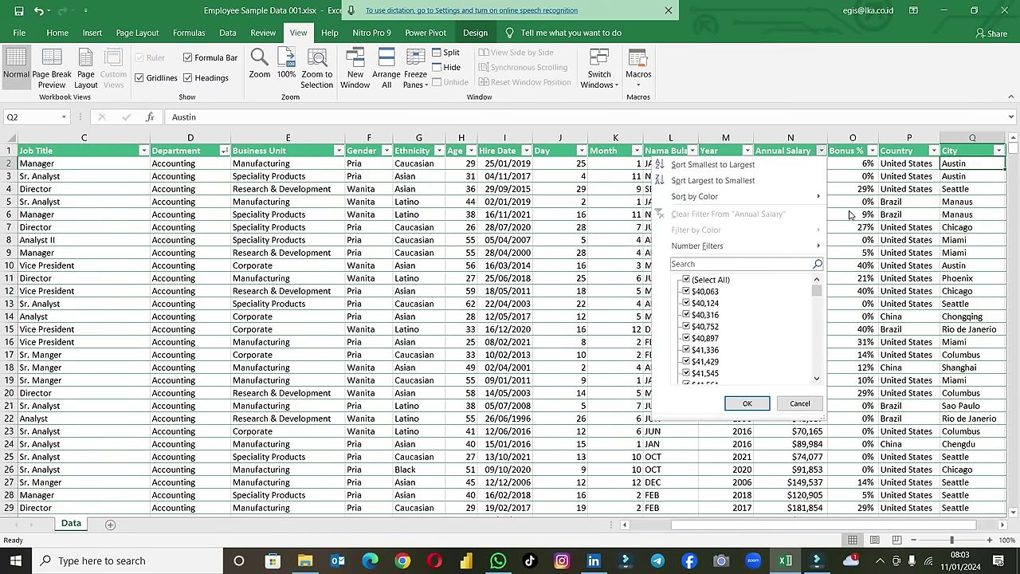
pyautogui.press('Escape')
pyautogui.click(793, 138)
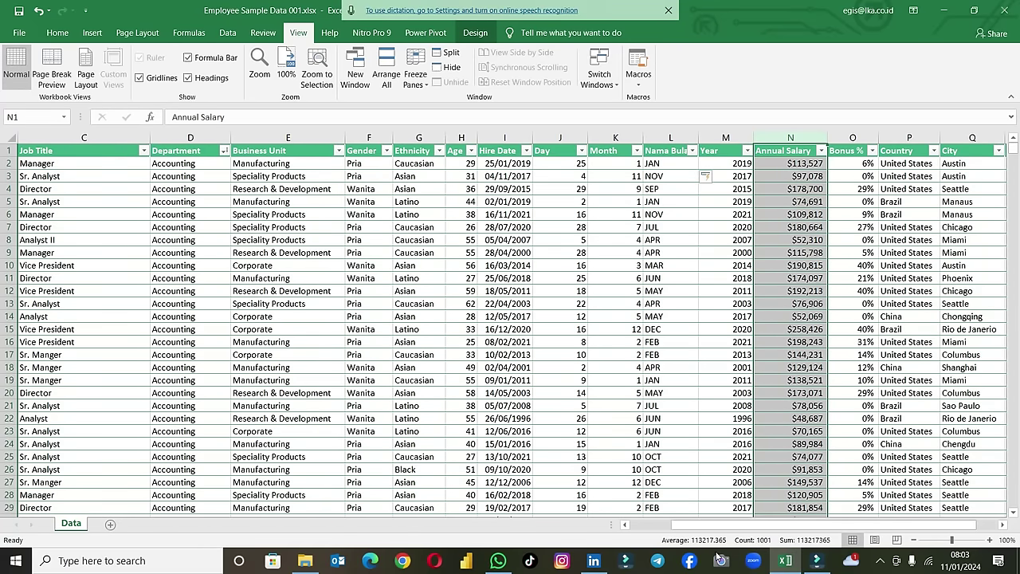
# Step: Add Minimum, Maximum and Numerical Count to the status bar's selection statistics
pyautogui.rightClick(654, 541)
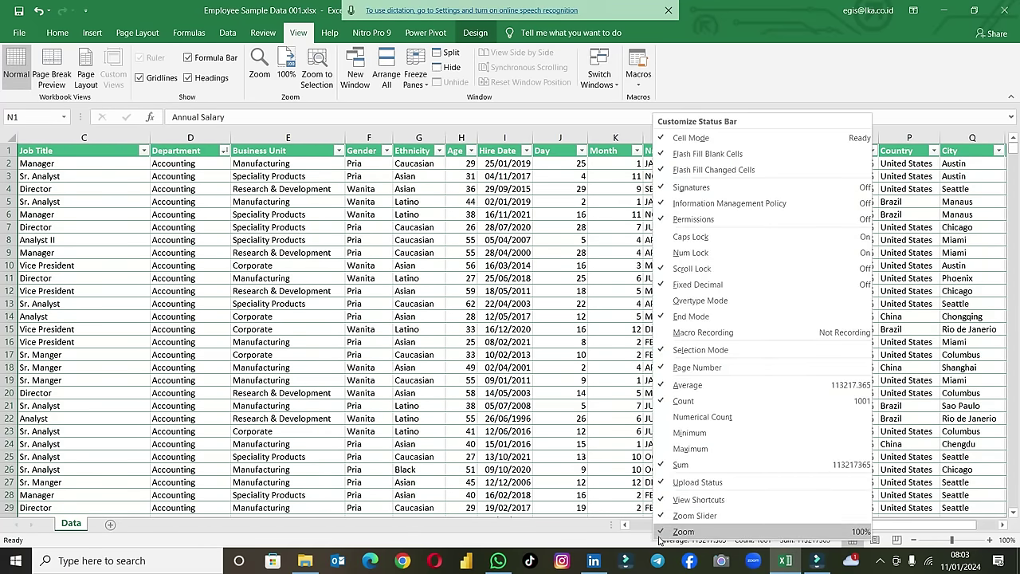
pyautogui.click(709, 434)
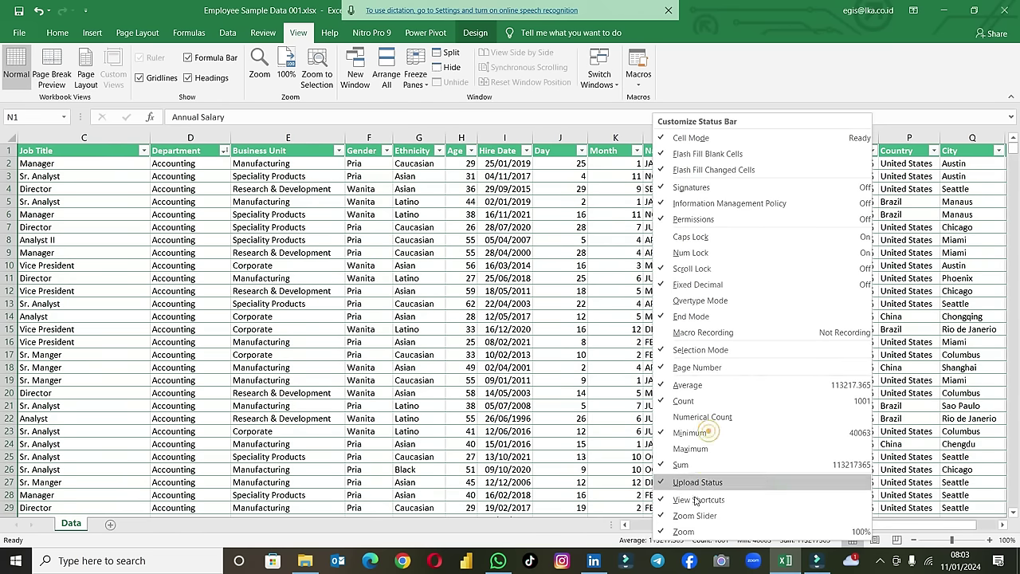
pyautogui.click(688, 451)
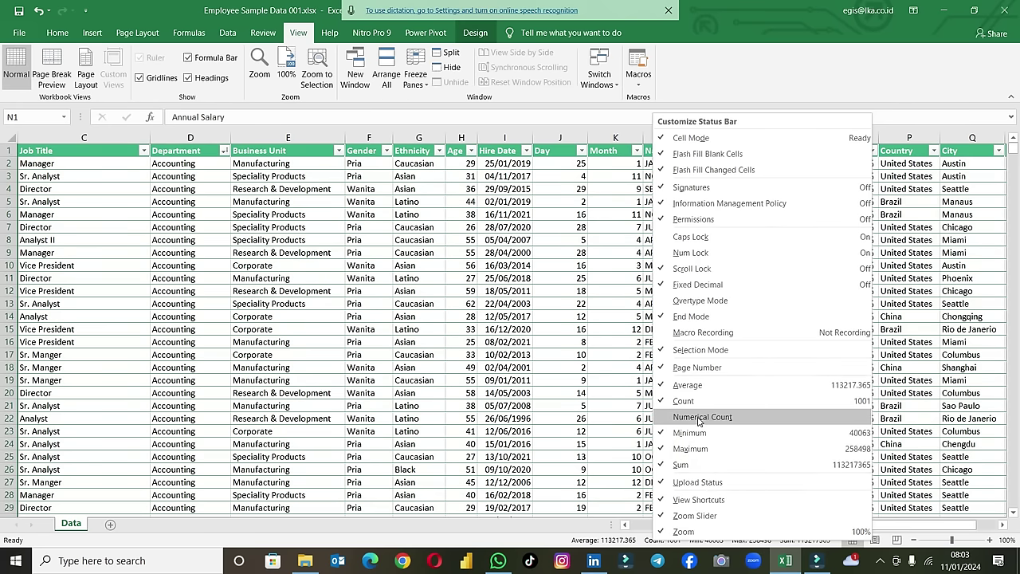
pyautogui.click(699, 418)
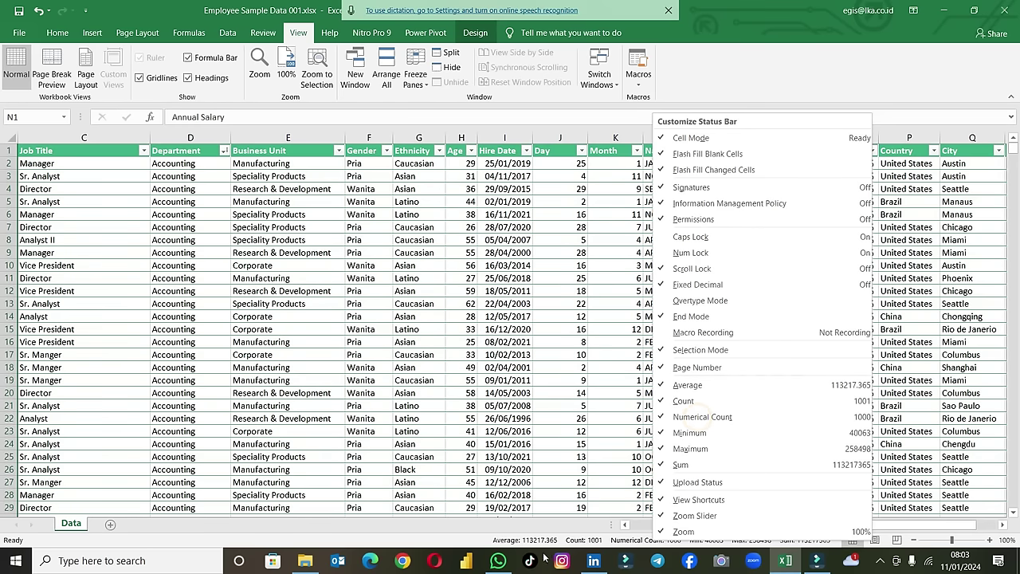
pyautogui.click(491, 537)
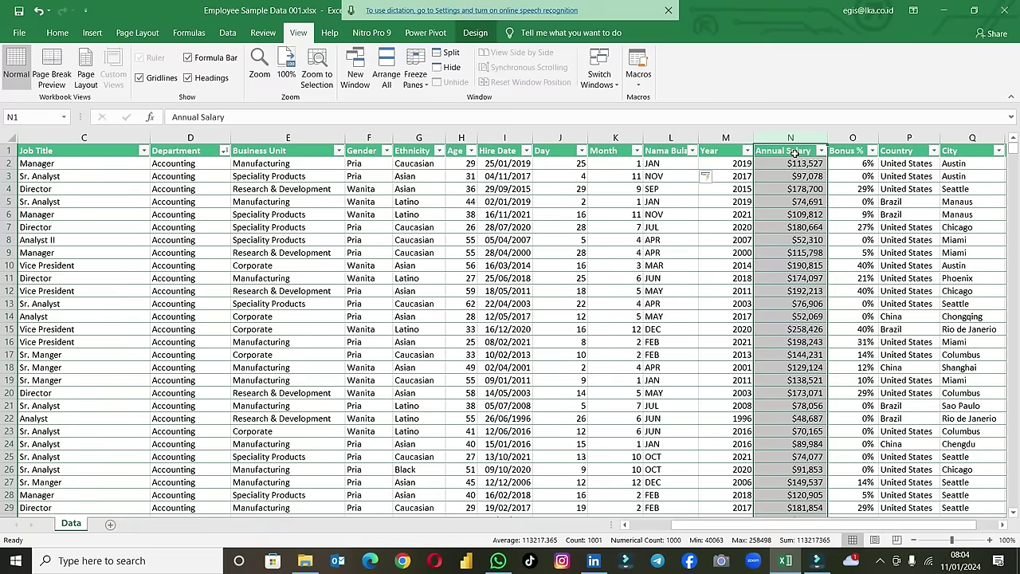
pyautogui.click(844, 138)
# Step: Insert an empty column before Bonus % and select its first cell O2
pyautogui.rightClick(846, 140)
pyautogui.click(875, 230)
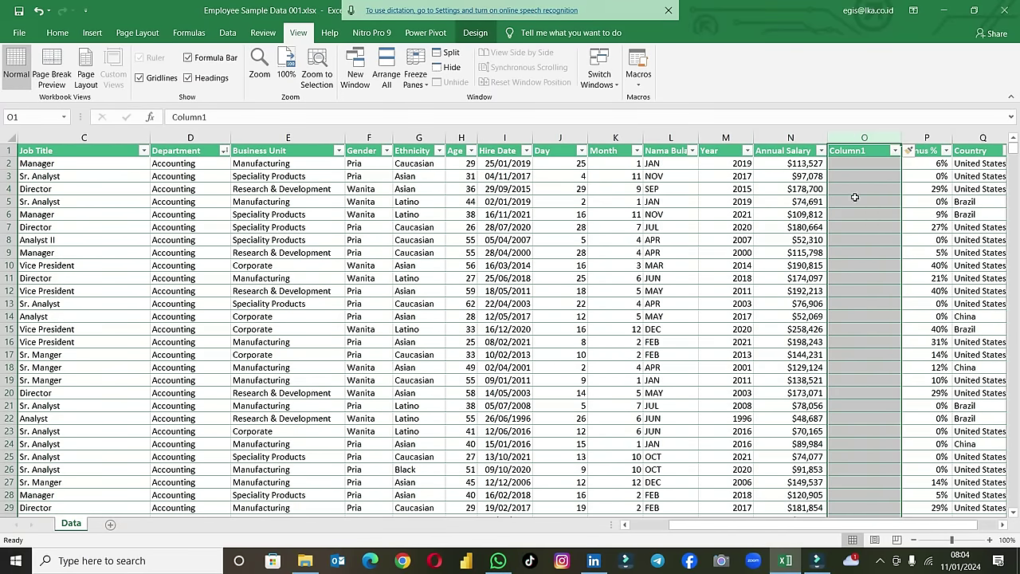
pyautogui.click(841, 165)
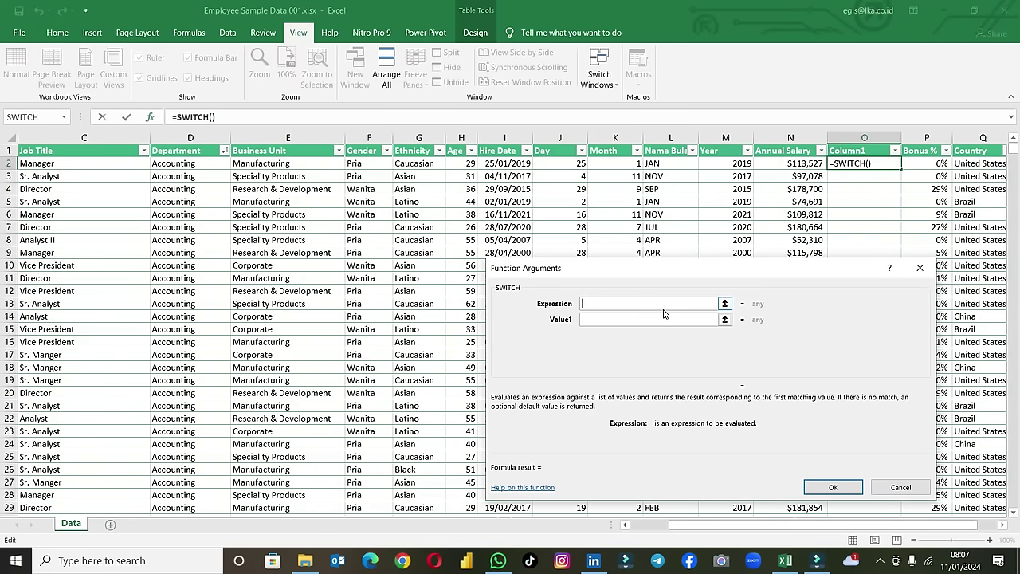
# Step: Start a SWITCH in O2 with Expression TRUE() and Value1 [@[Annual Salary]]>140000
pyautogui.click(771, 164)
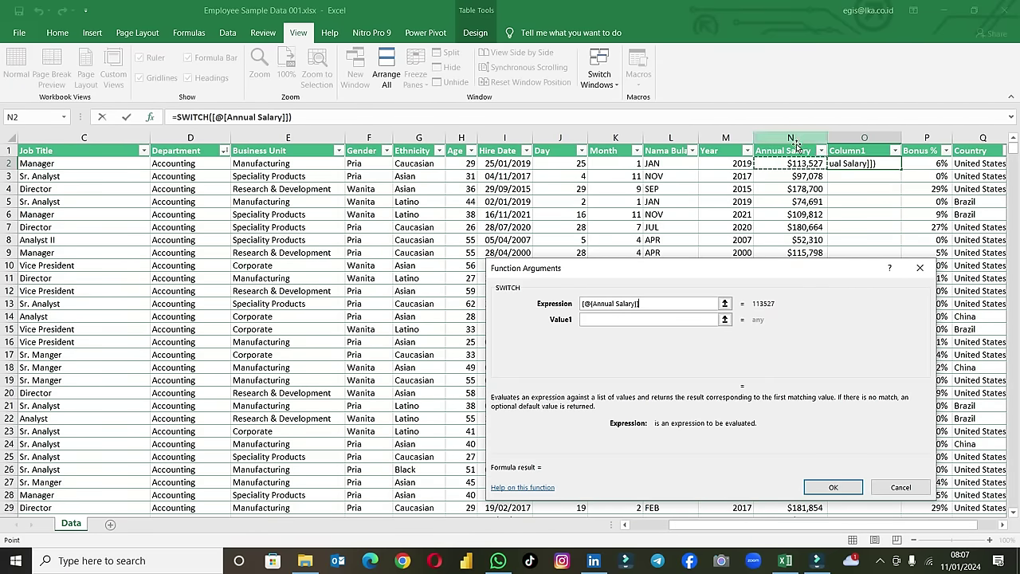
pyautogui.moveTo(655, 305); pyautogui.dragTo(583, 303)
pyautogui.press('BackSpace')
pyautogui.write('rue()')
pyautogui.click(594, 318)
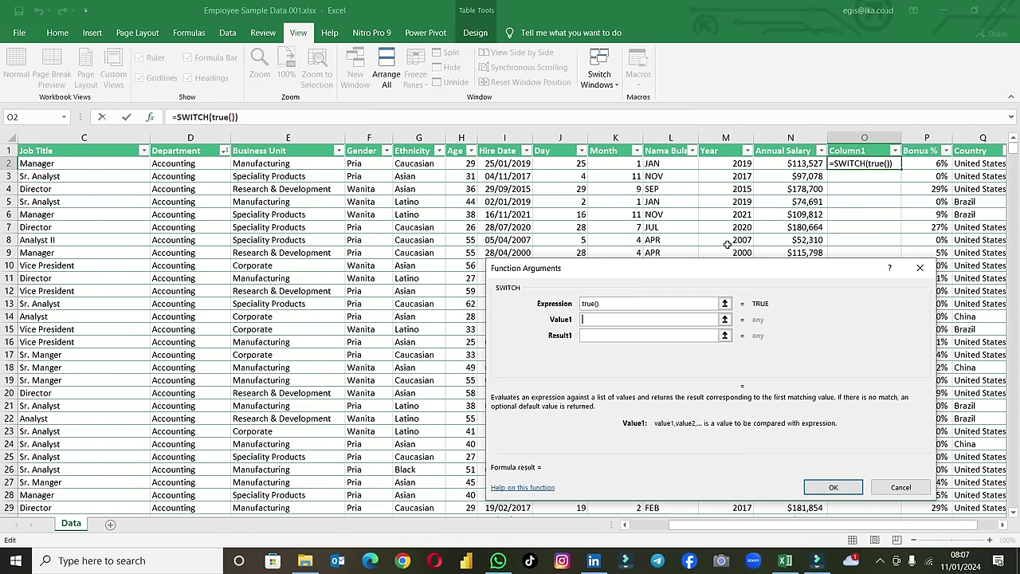
pyautogui.click(788, 164)
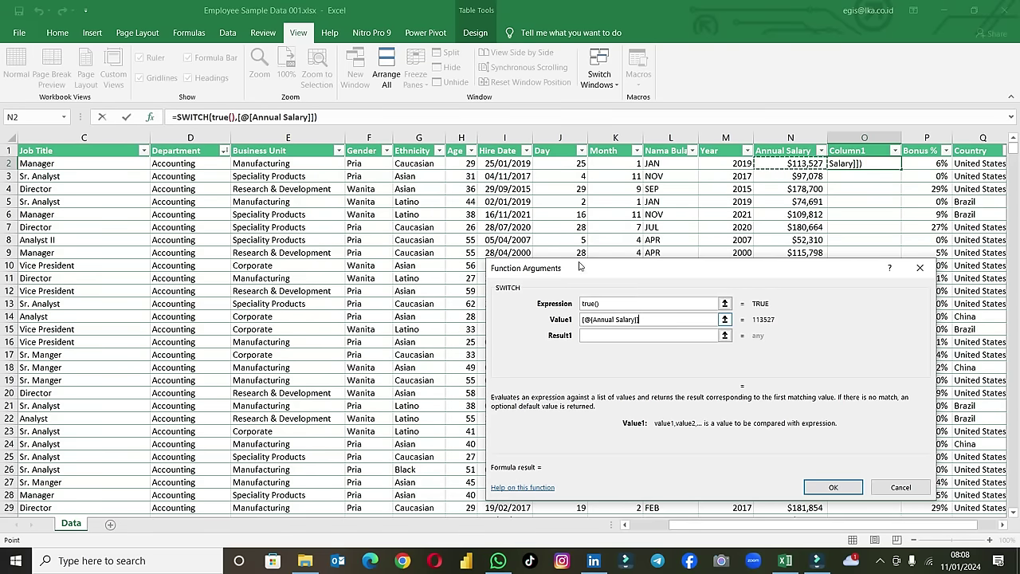
pyautogui.write('>')
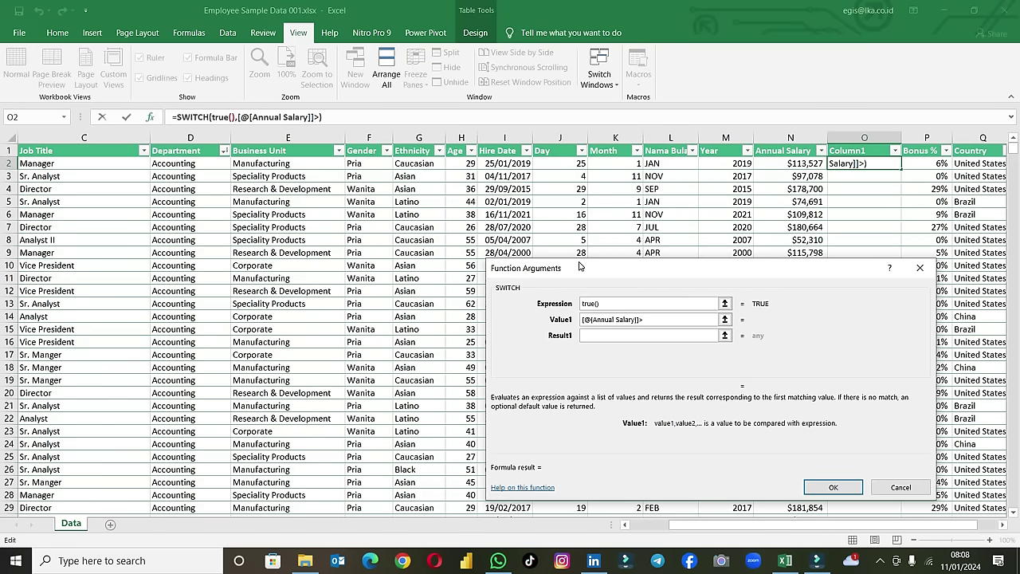
pyautogui.write('140000')
# Step: Set Result1 of the SWITCH to HIGH INCOME
pyautogui.click(607, 336)
pyautogui.click(607, 335)
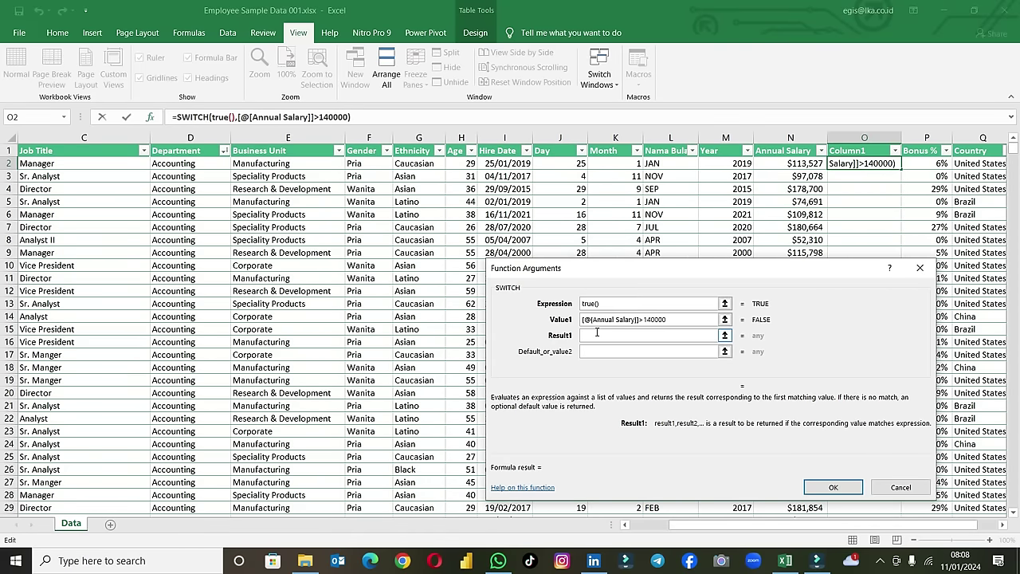
pyautogui.write('hig')
pyautogui.press('BackSpace')
pyautogui.press('BackSpace')
pyautogui.press('BackSpace')
pyautogui.write('HOG')
pyautogui.press('BackSpace')
pyautogui.press('BackSpace')
pyautogui.press('BackSpace')
pyautogui.press('BackSpace')
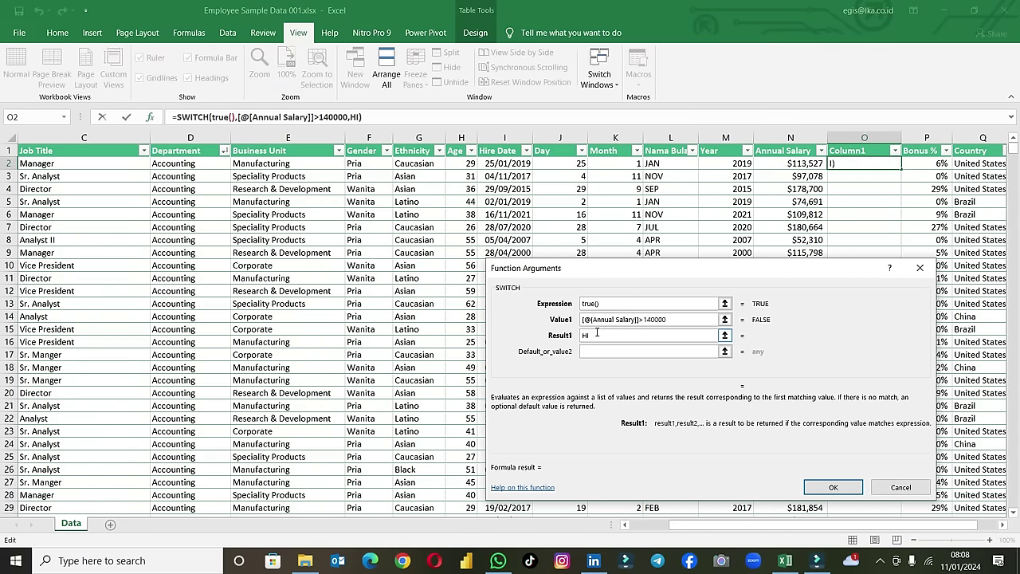
pyautogui.write('GH INCOME')
# Step: Add Value2 AND(salary>=70000, salary<=140000) with Result2 MIDLE INCOME
pyautogui.click(598, 351)
pyautogui.write('AND(')
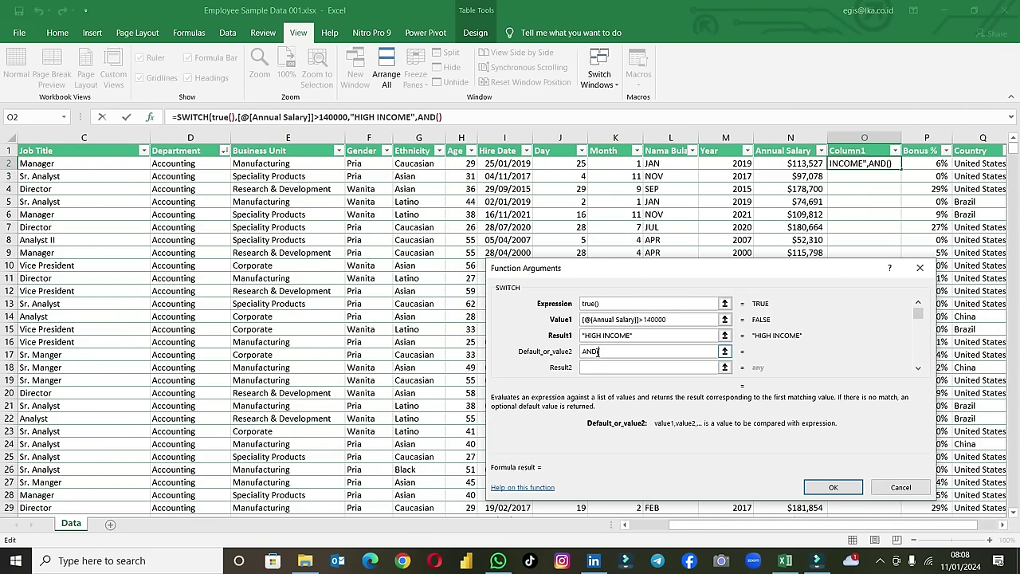
pyautogui.click(791, 164)
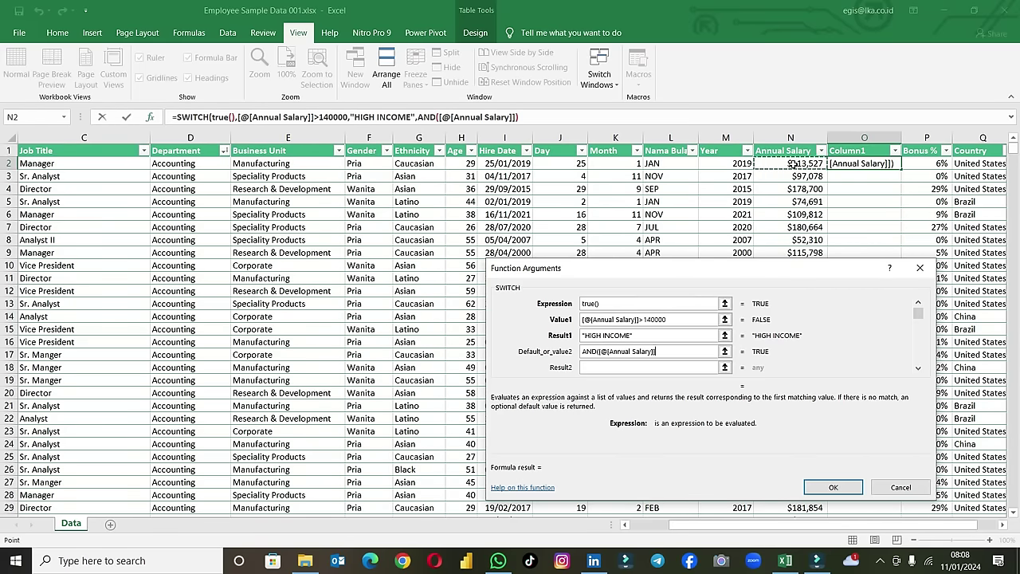
pyautogui.write('>=')
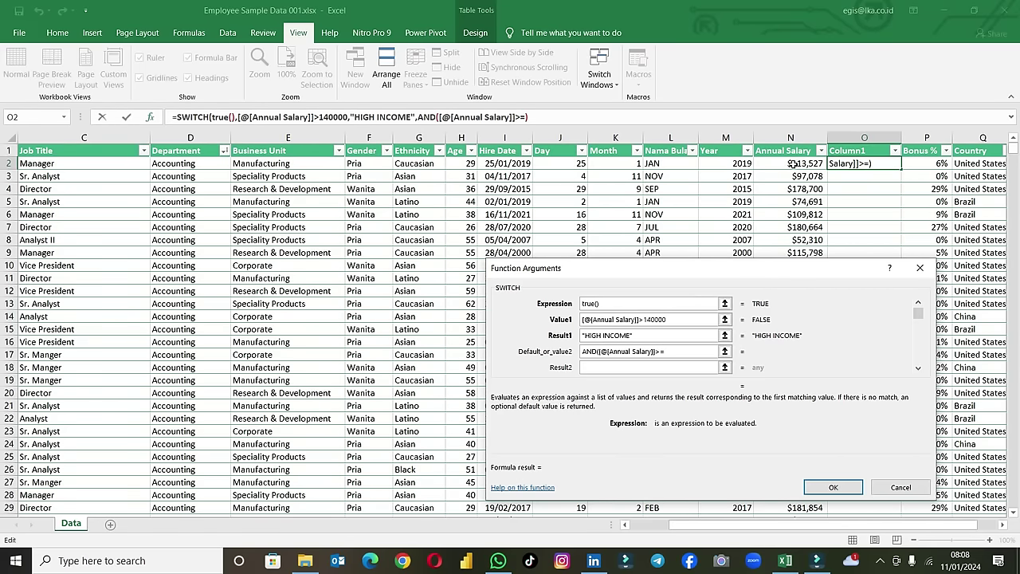
pyautogui.write('70000')
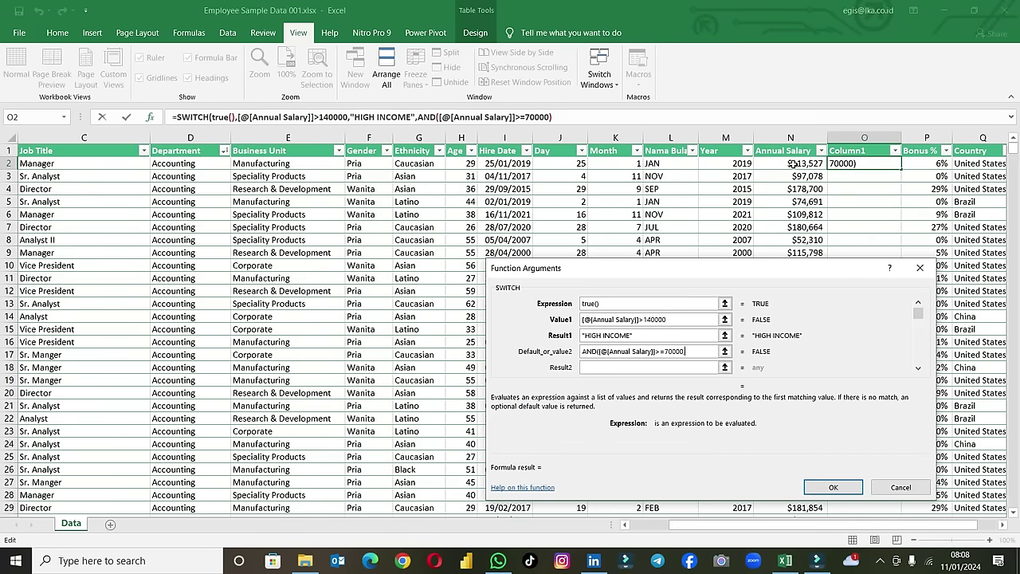
pyautogui.write(',')
pyautogui.click(806, 164)
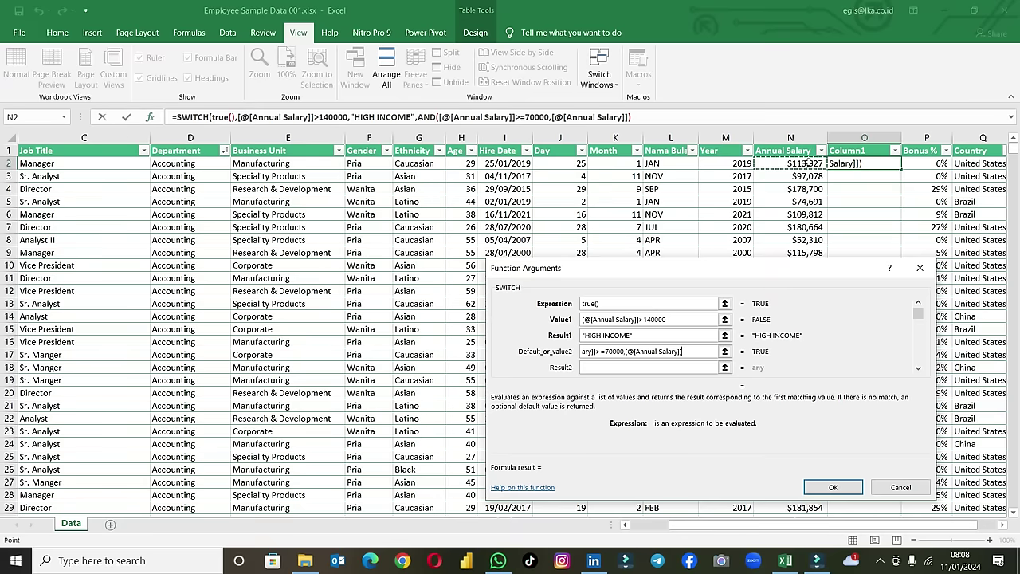
pyautogui.write('<=')
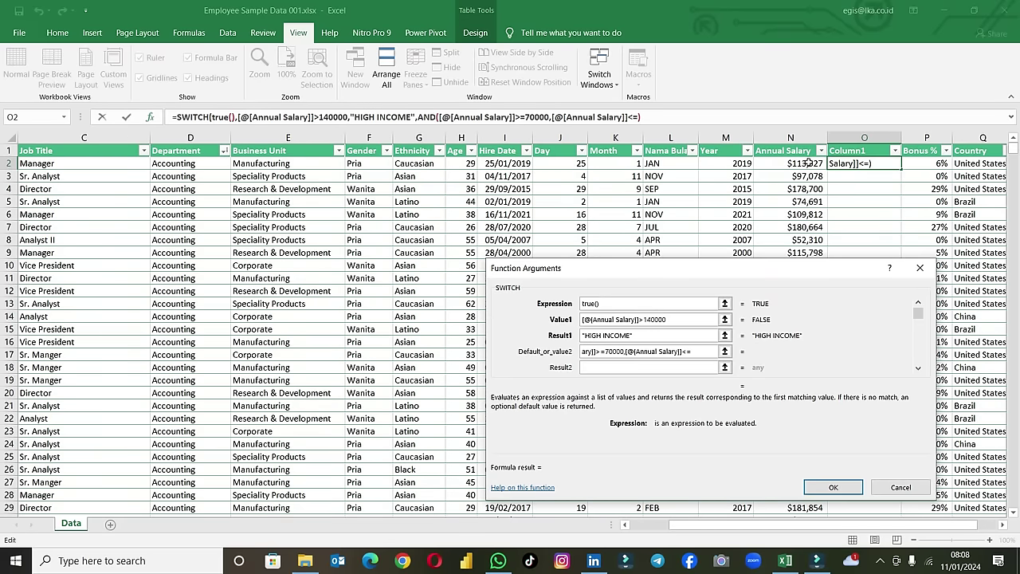
pyautogui.write('140000')
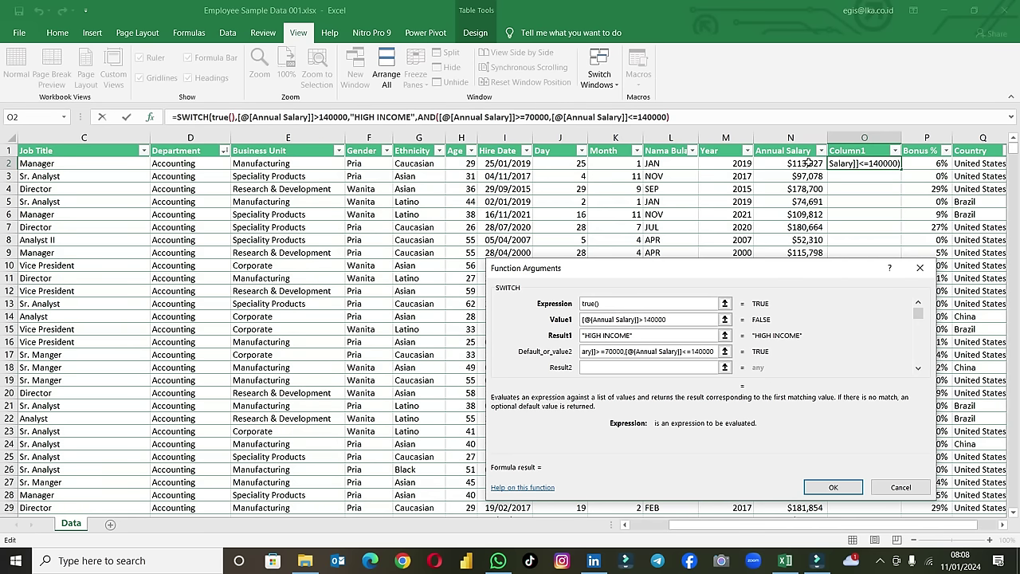
pyautogui.write(')')
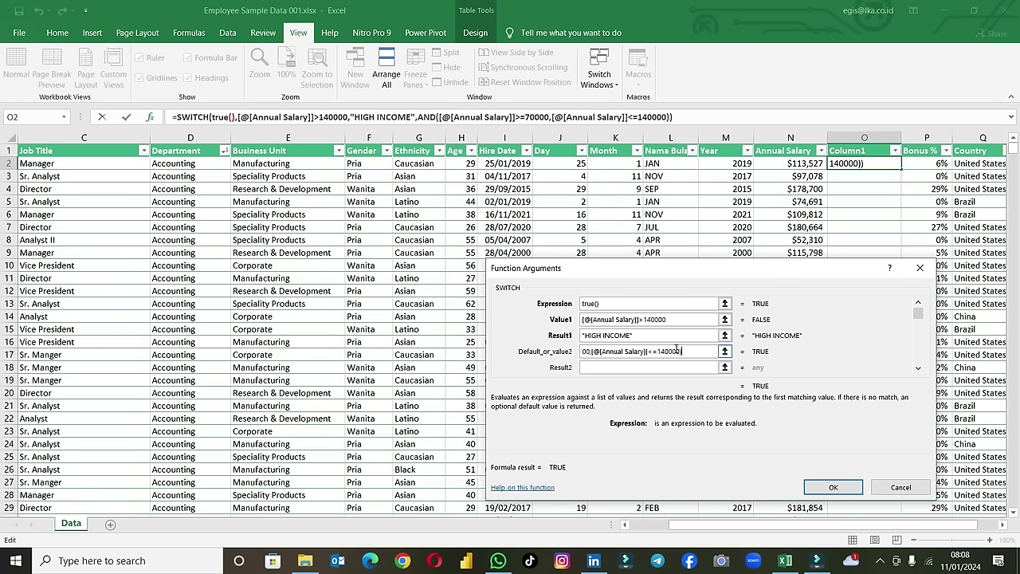
pyautogui.click(671, 367)
pyautogui.write('MIDLE INCOME')
# Step: Add Value3 [@[Annual Salary]]<70000 with Result3 LOW INCOME and confirm the SWITCH formula
pyautogui.scroll(-1, 797, 371)
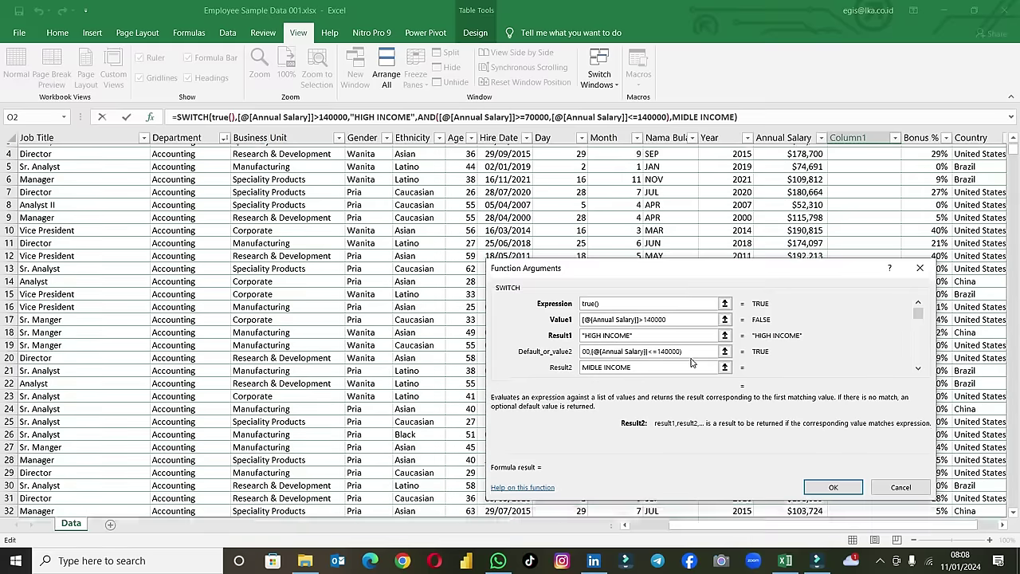
pyautogui.click(918, 368)
pyautogui.click(917, 368)
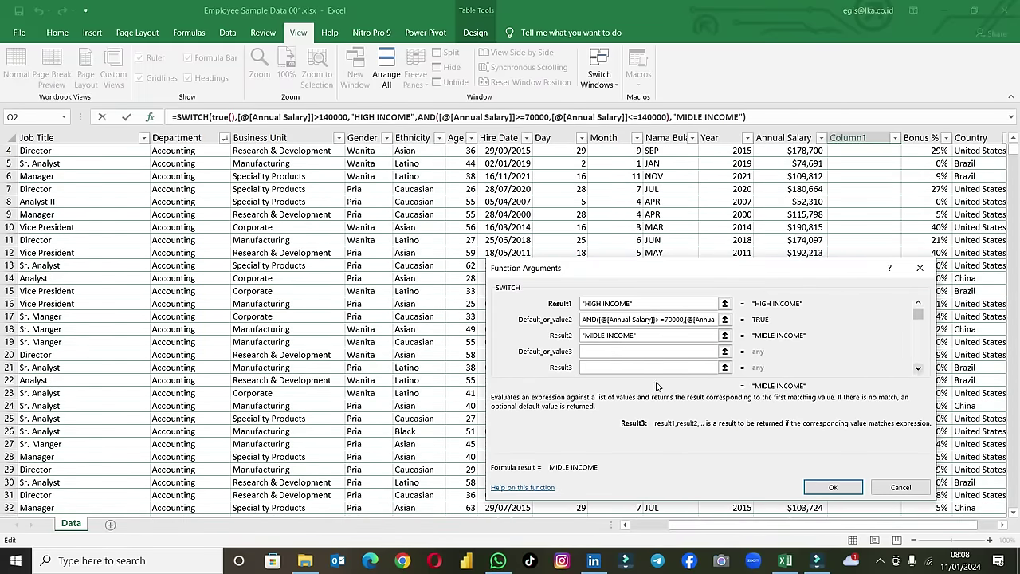
pyautogui.click(609, 352)
pyautogui.click(769, 153)
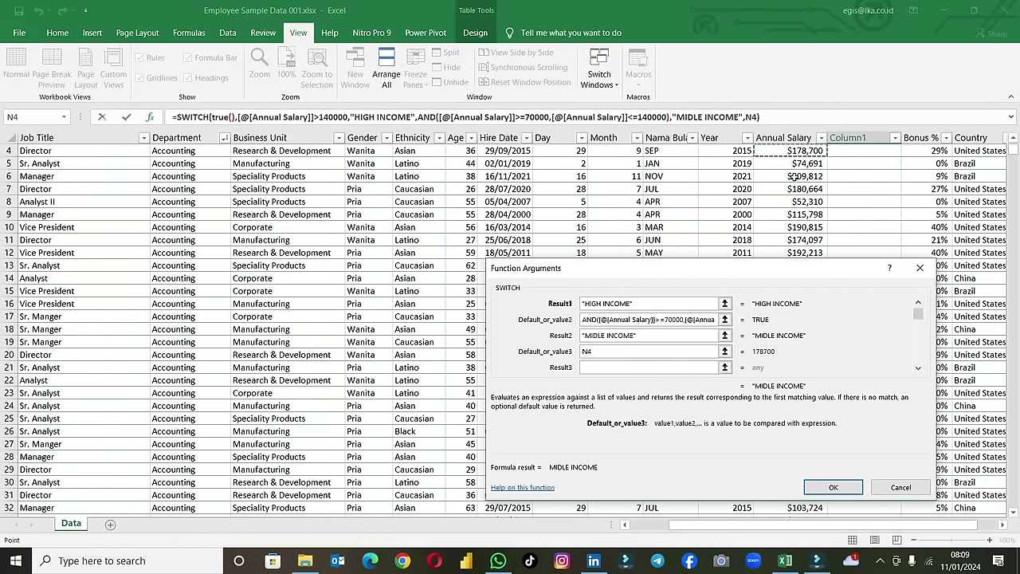
pyautogui.scroll(1, 794, 177)
pyautogui.click(795, 164)
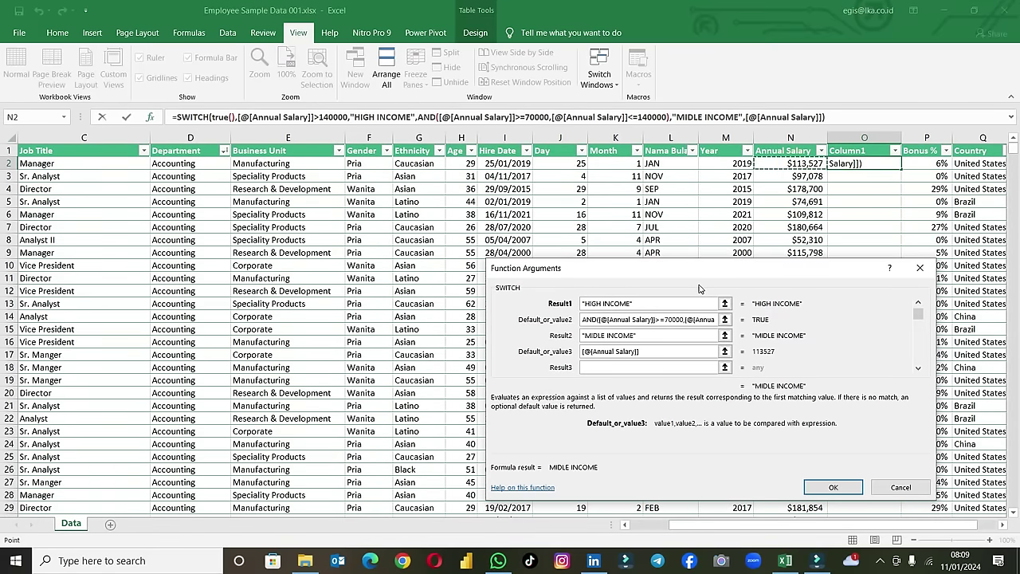
pyautogui.write('<')
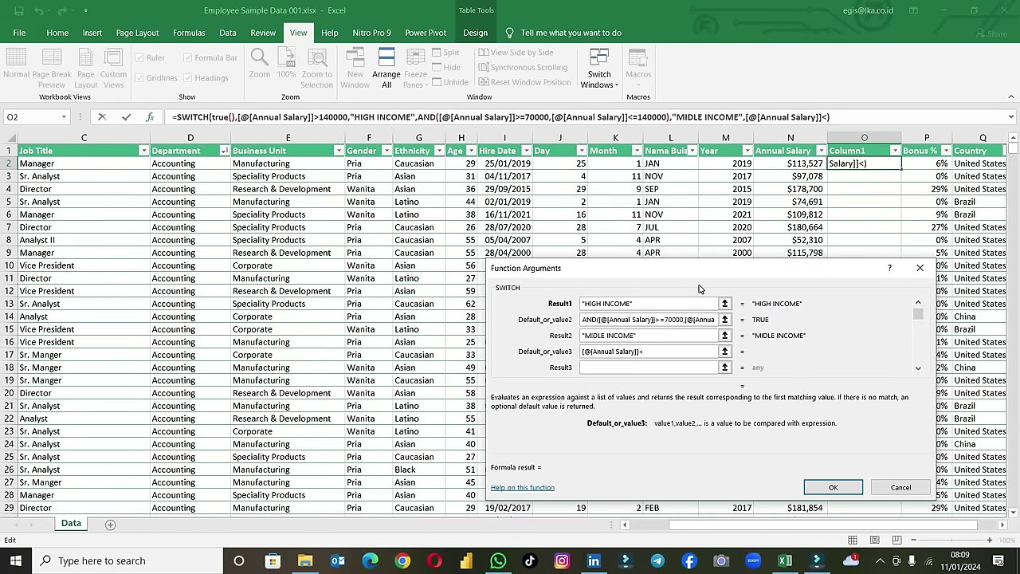
pyautogui.write('70000')
pyautogui.press('Tab')
pyautogui.write('LOW INCOME')
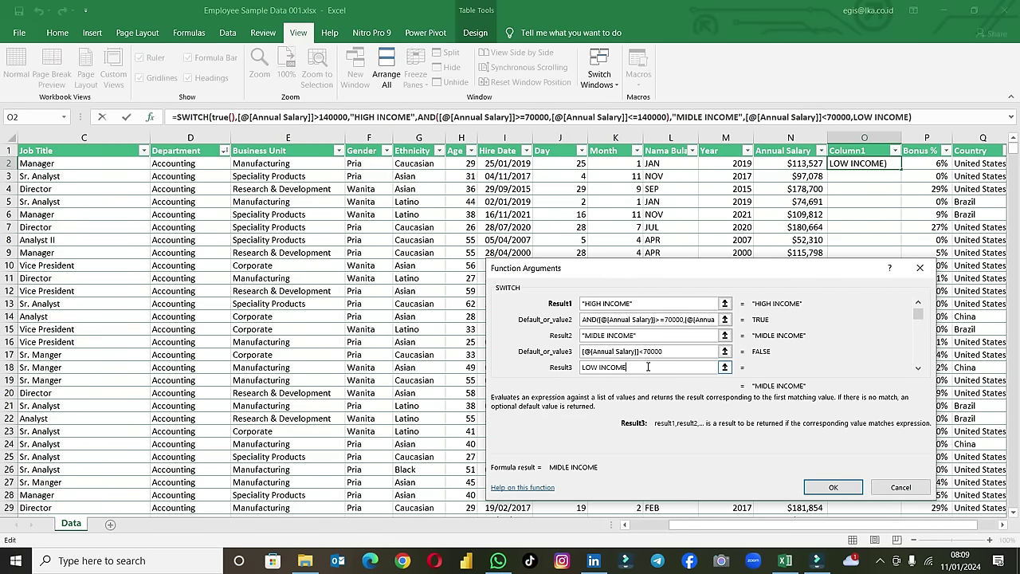
pyautogui.click(833, 487)
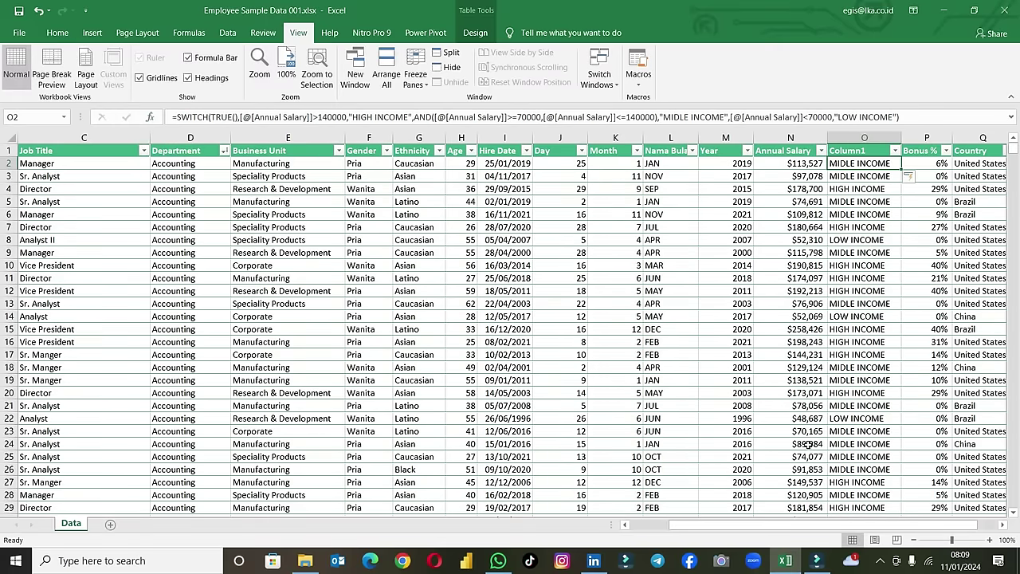
# Step: Compare salaries in rows 3, 4 and 8 against their income labels
pyautogui.moveTo(810, 188); pyautogui.dragTo(828, 183)
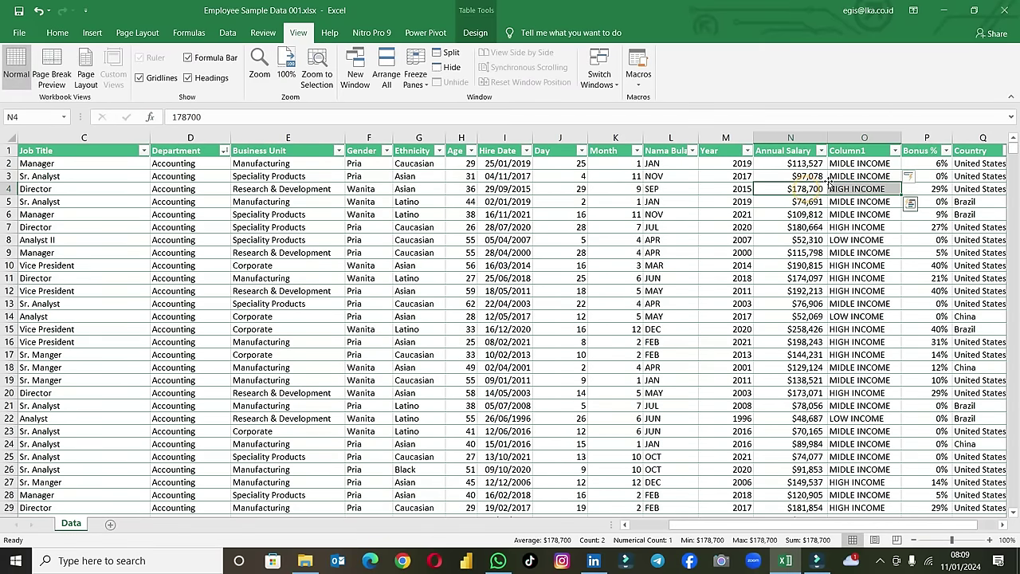
pyautogui.click(805, 176)
pyautogui.click(811, 239)
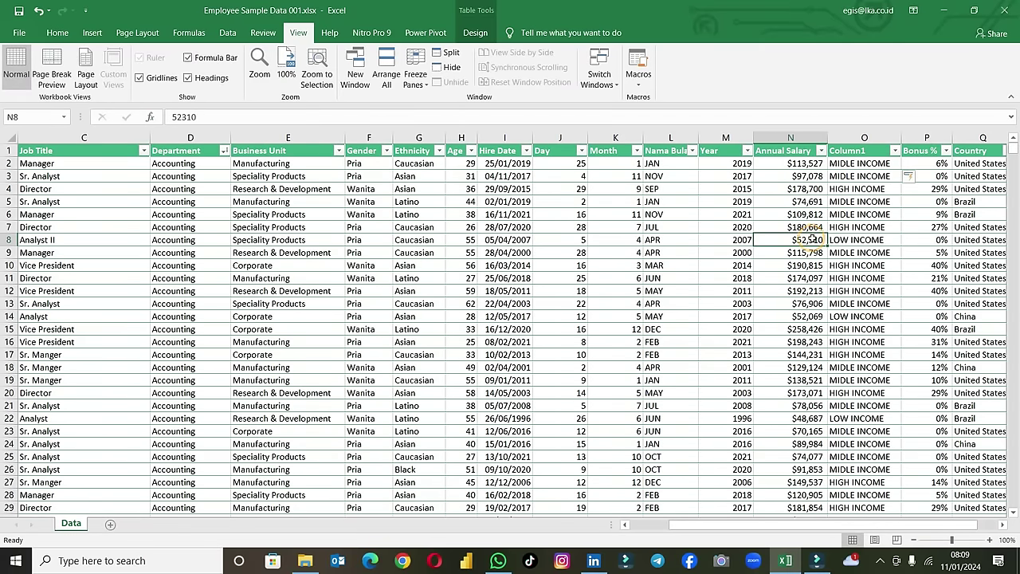
# Step: Review the SWITCH formula in O2, then rename the Column1 header to Range Salary
pyautogui.click(849, 164)
pyautogui.doubleClick(849, 163)
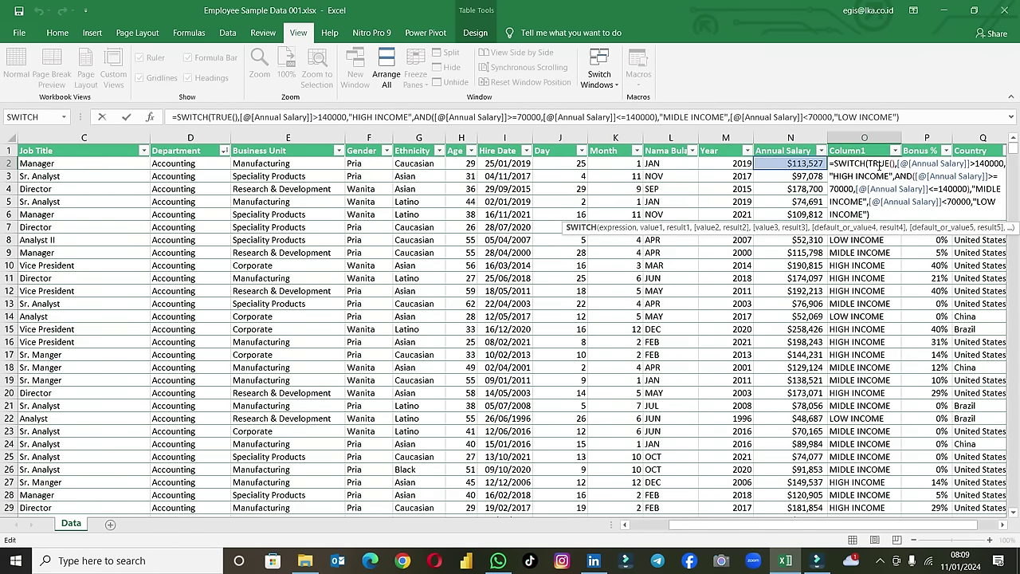
pyautogui.press('Return')
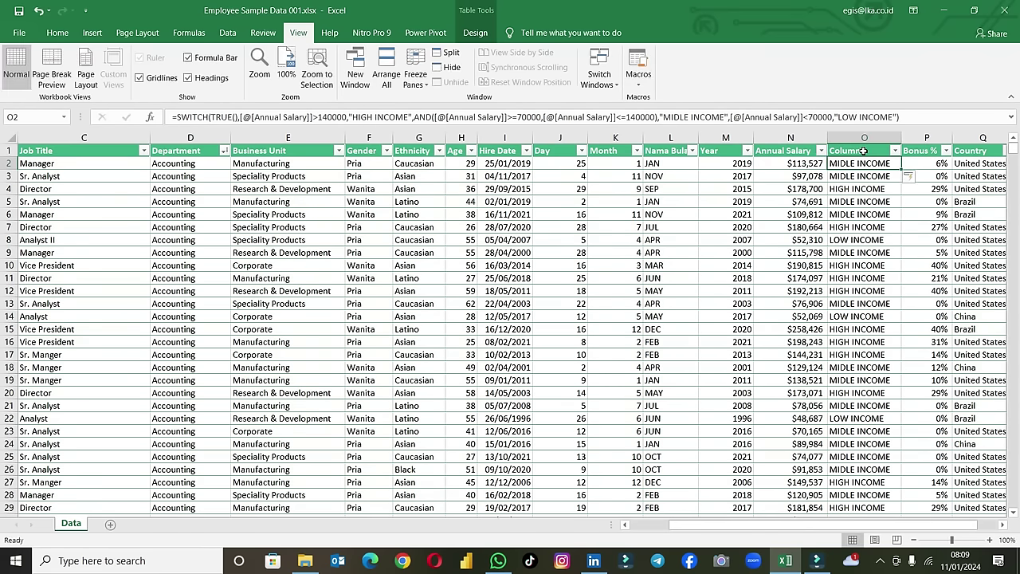
pyautogui.click(864, 151)
pyautogui.write('Range Salary')
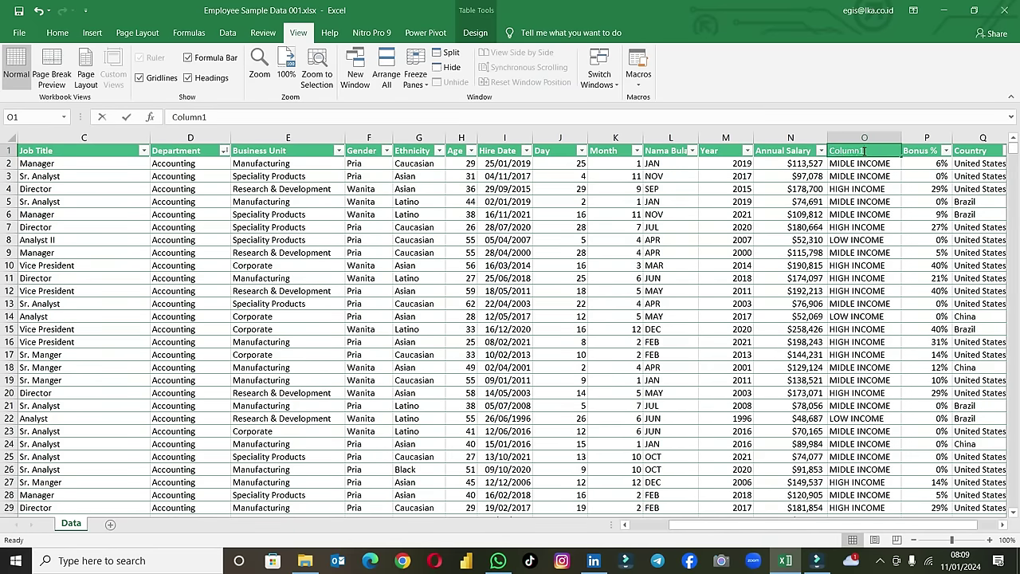
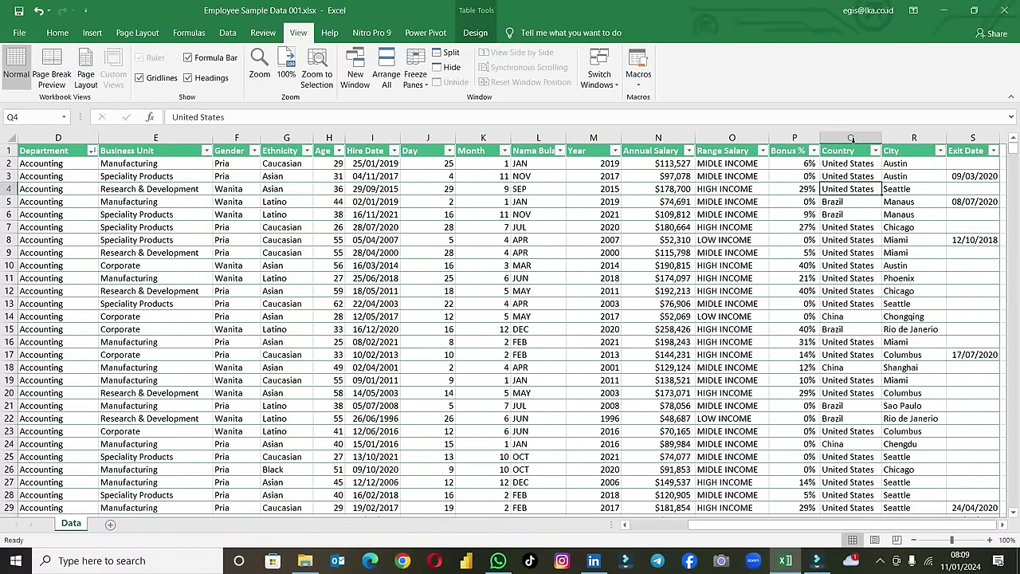
# Step: Insert a blank column before Country and give it the header 'Bonus ($)'
pyautogui.click(851, 137)
pyautogui.rightClick(854, 142)
pyautogui.click(881, 233)
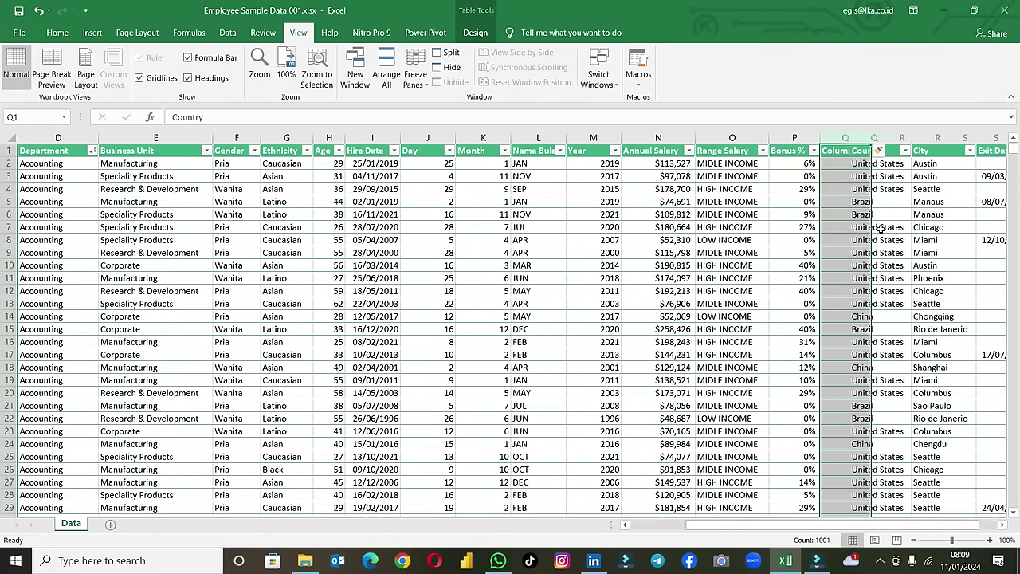
pyautogui.click(843, 150)
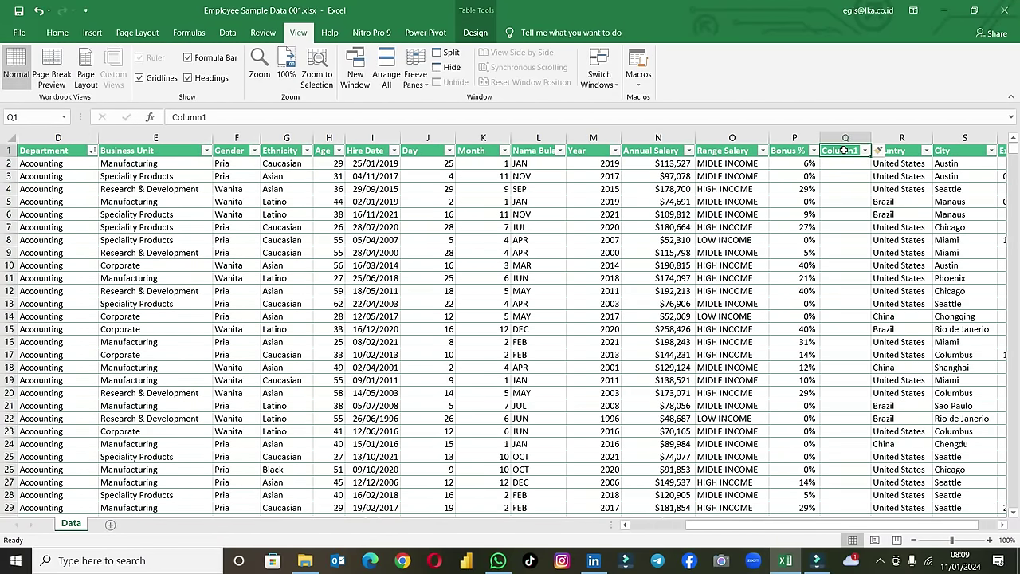
pyautogui.write('Bonus ($')
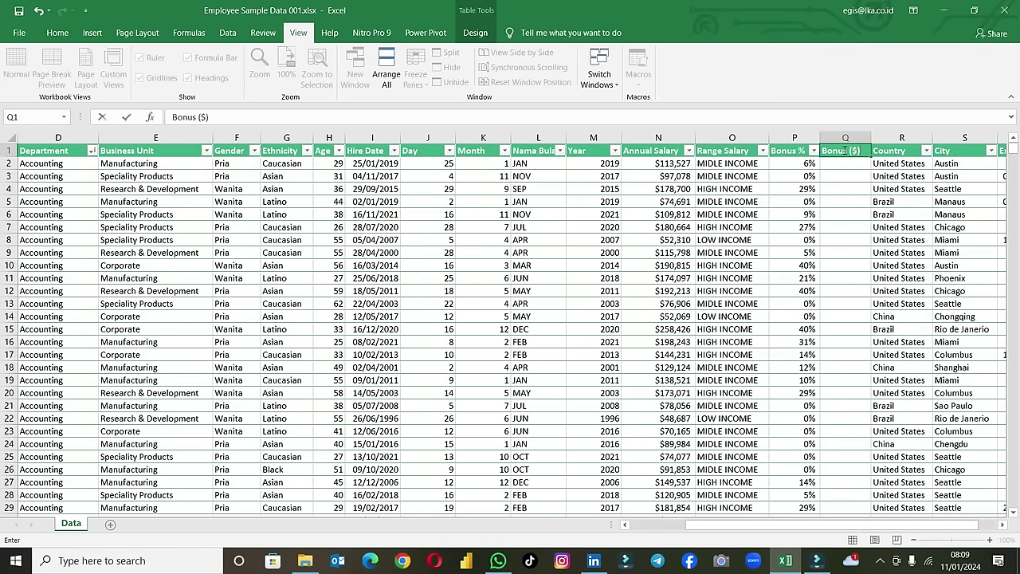
pyautogui.press('Return')
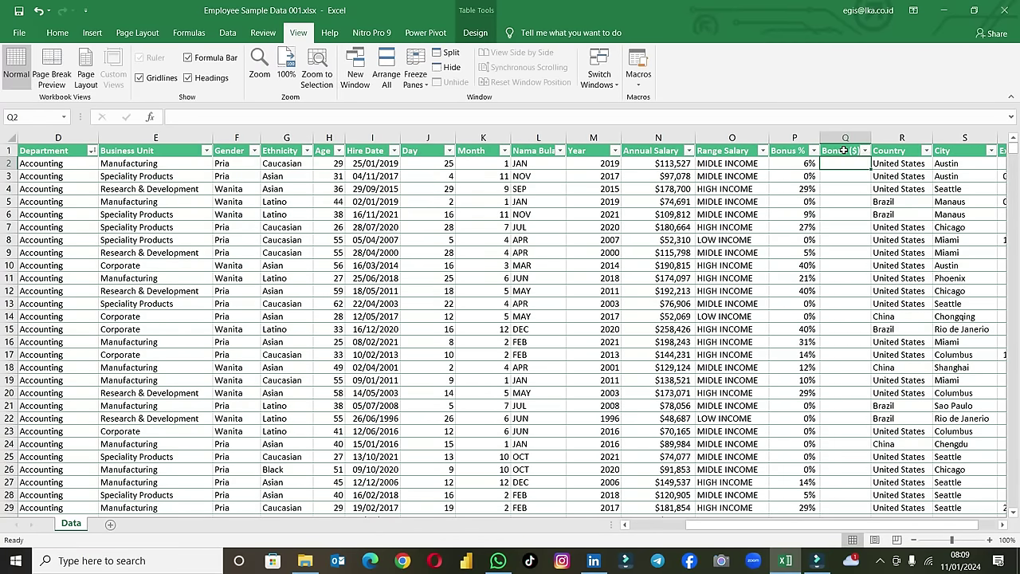
# Step: Fill Bonus ($) with =[@[Bonus %]]*[@[Annual Salary]] and verify it in Q2 and Q4
pyautogui.write('=')
pyautogui.press('Left')
pyautogui.write('*')
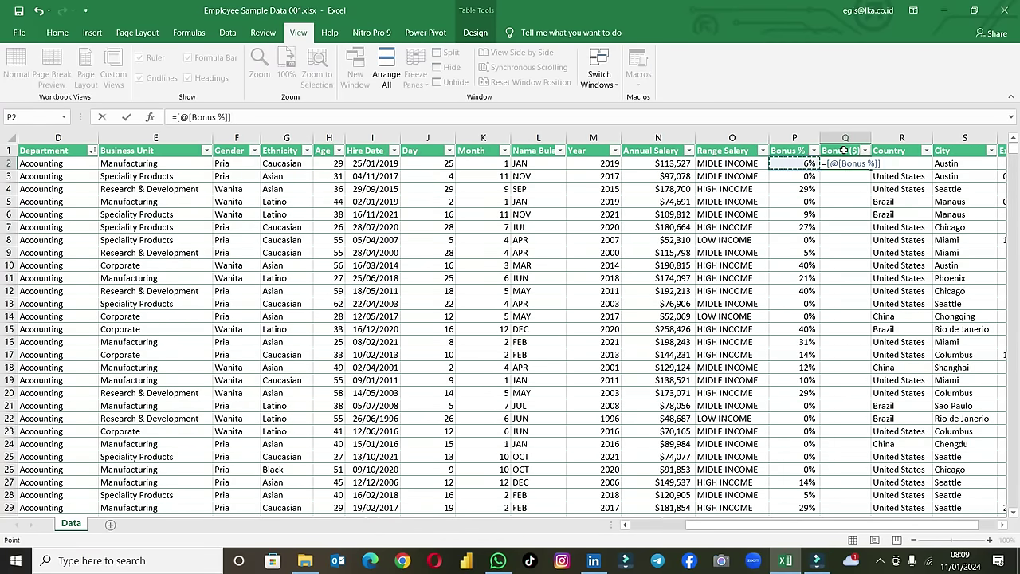
pyautogui.press('Left')
pyautogui.press('Left')
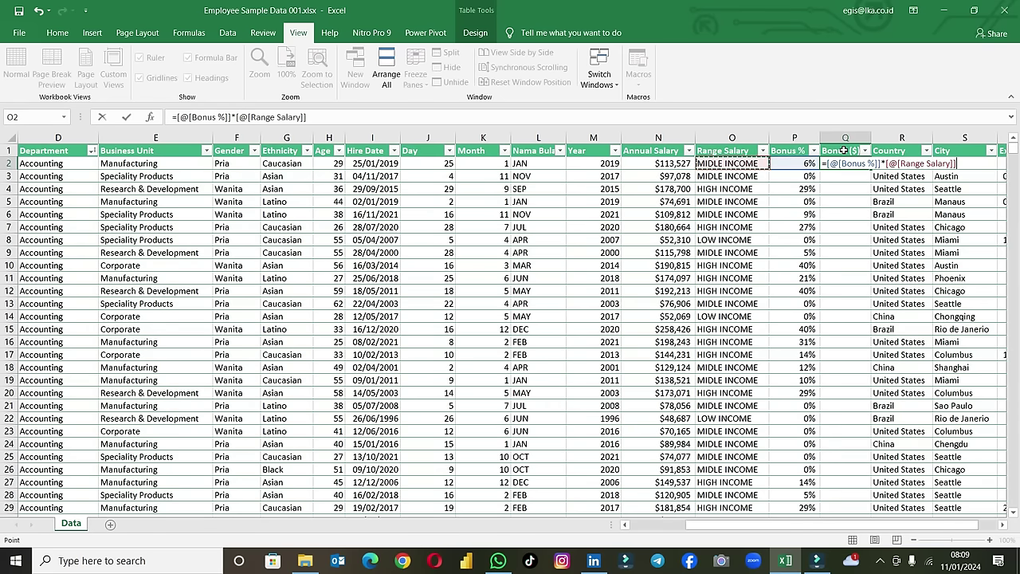
pyautogui.press('Left')
pyautogui.press('Return')
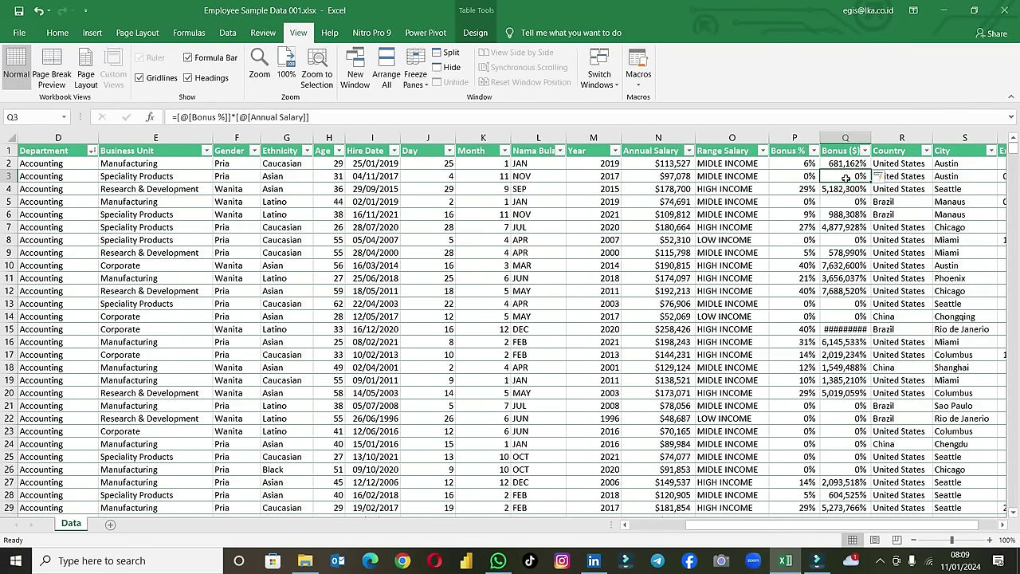
pyautogui.doubleClick(846, 164)
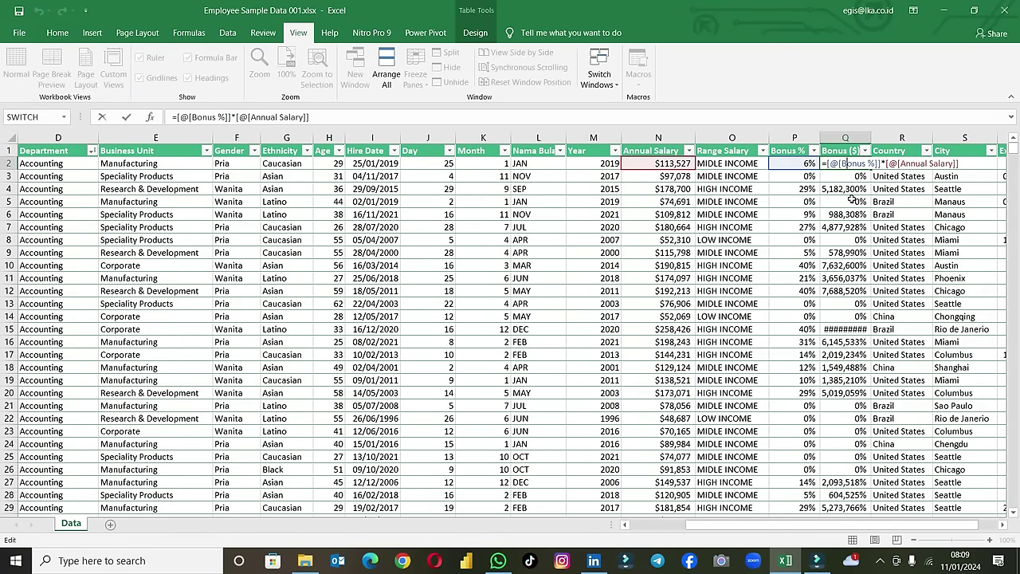
pyautogui.press('Escape')
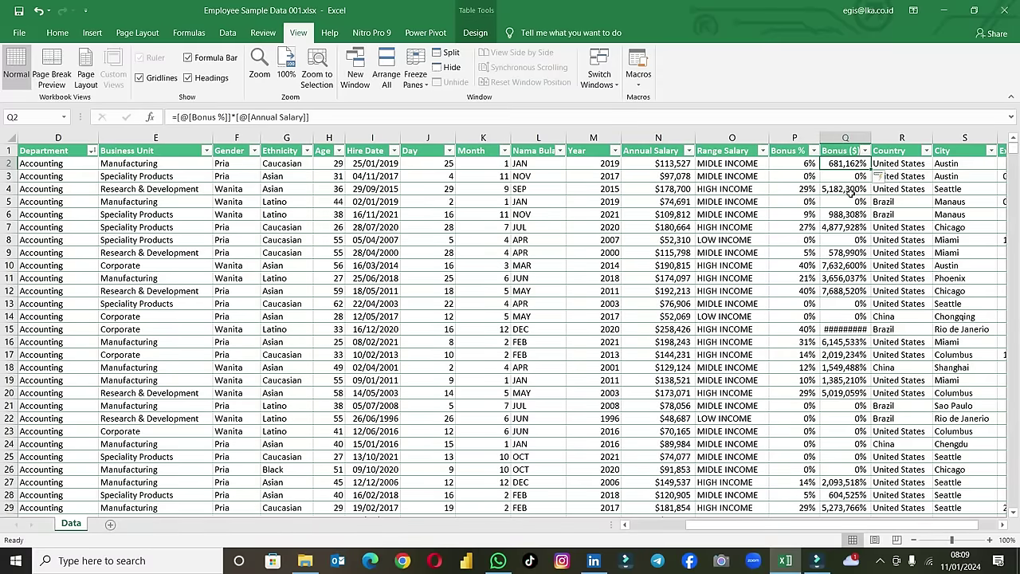
pyautogui.doubleClick(851, 192)
pyautogui.press('Escape')
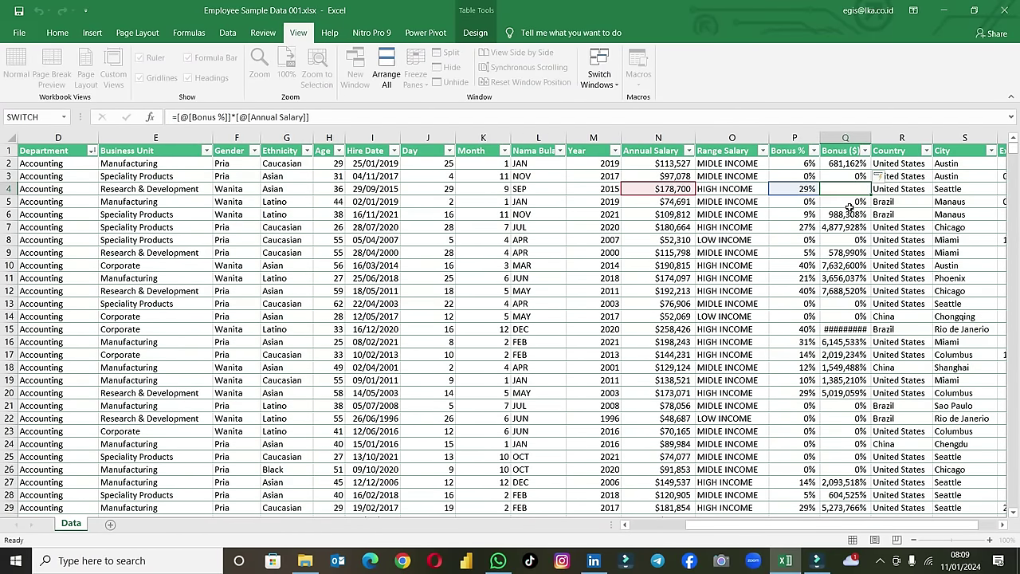
# Step: Format the Bonus ($) column as Accounting with the $ English (Australia) symbol and 0 decimals
pyautogui.click(850, 165)
pyautogui.click(843, 136)
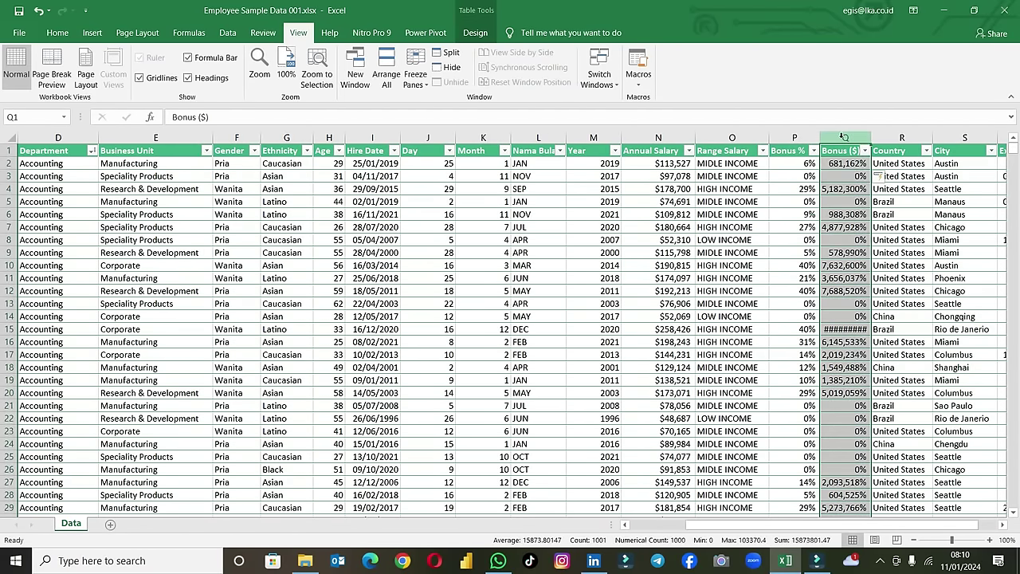
pyautogui.click(58, 33)
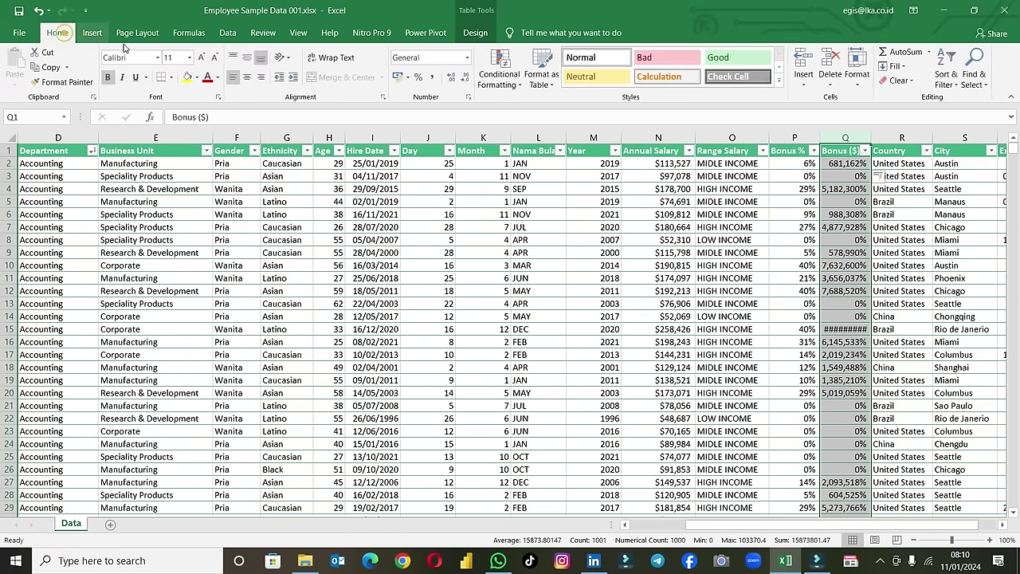
pyautogui.click(468, 96)
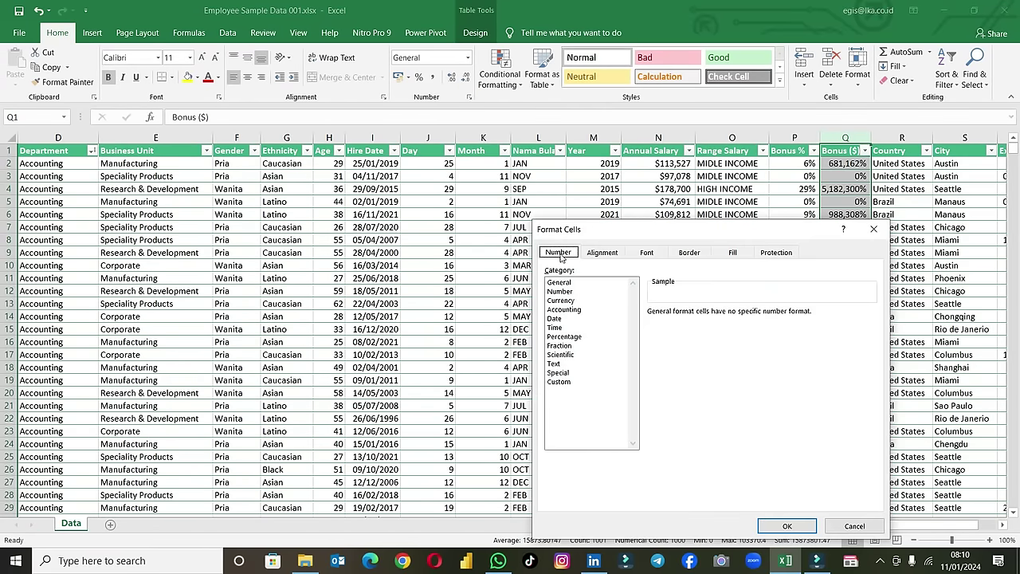
pyautogui.click(565, 309)
pyautogui.click(740, 316)
pyautogui.click(740, 317)
pyautogui.click(737, 329)
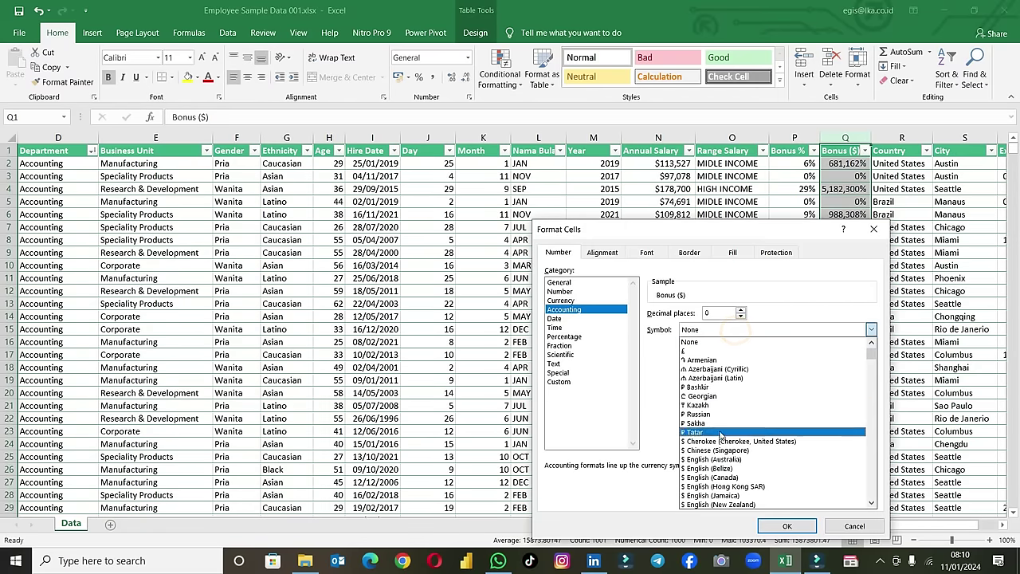
pyautogui.click(721, 459)
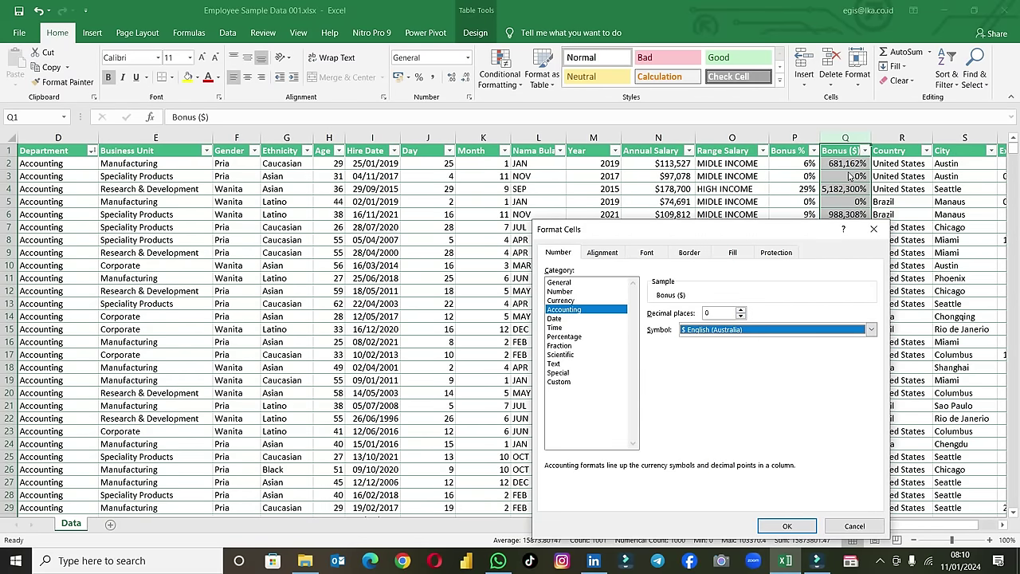
pyautogui.click(787, 526)
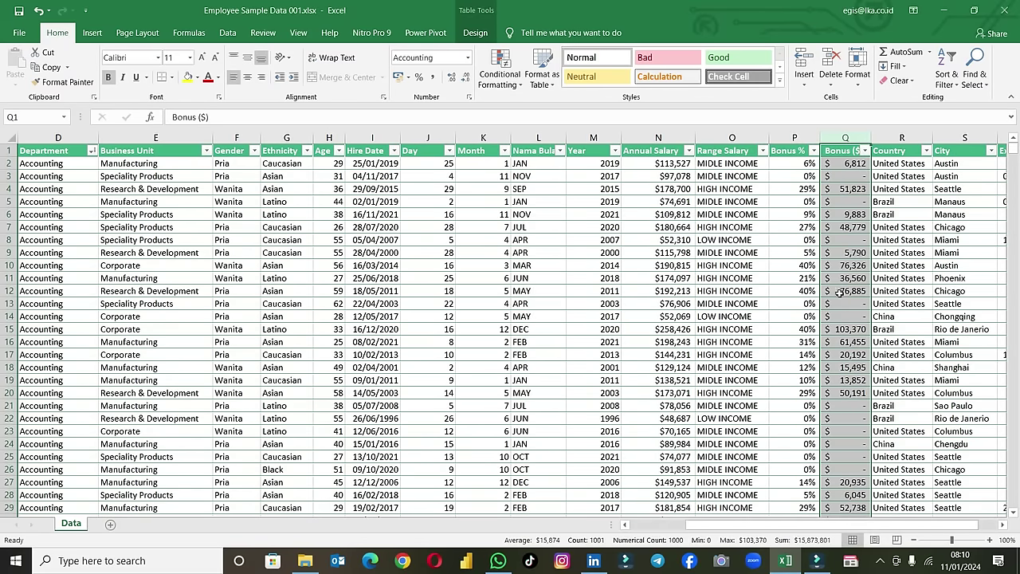
pyautogui.click(854, 186)
pyautogui.click(851, 177)
# Step: Enter the header 'Employed' in U1 next to Exit Date to extend the table
pyautogui.press('Right')
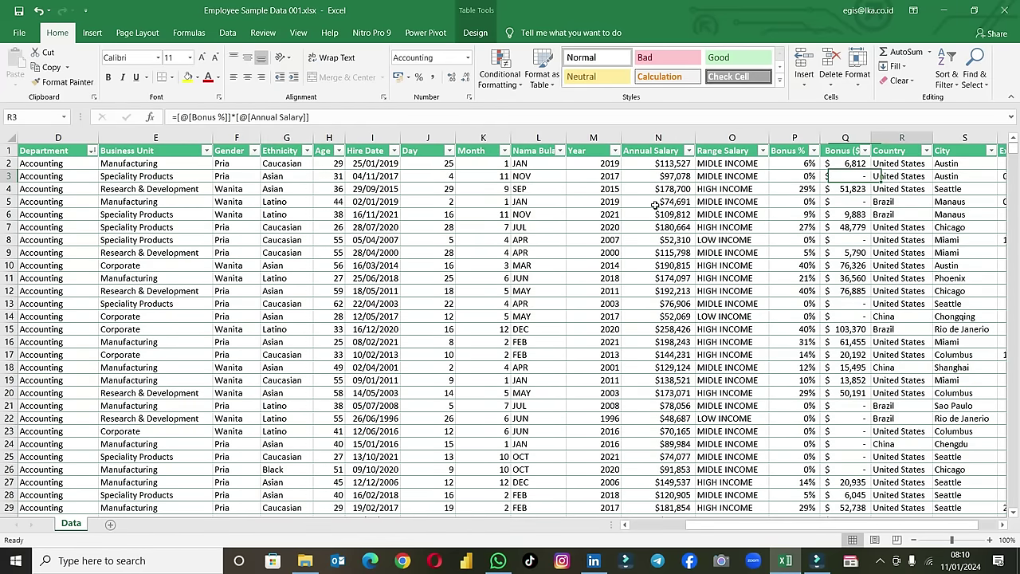
pyautogui.press('Right')
pyautogui.hscroll(1, 653, 204)
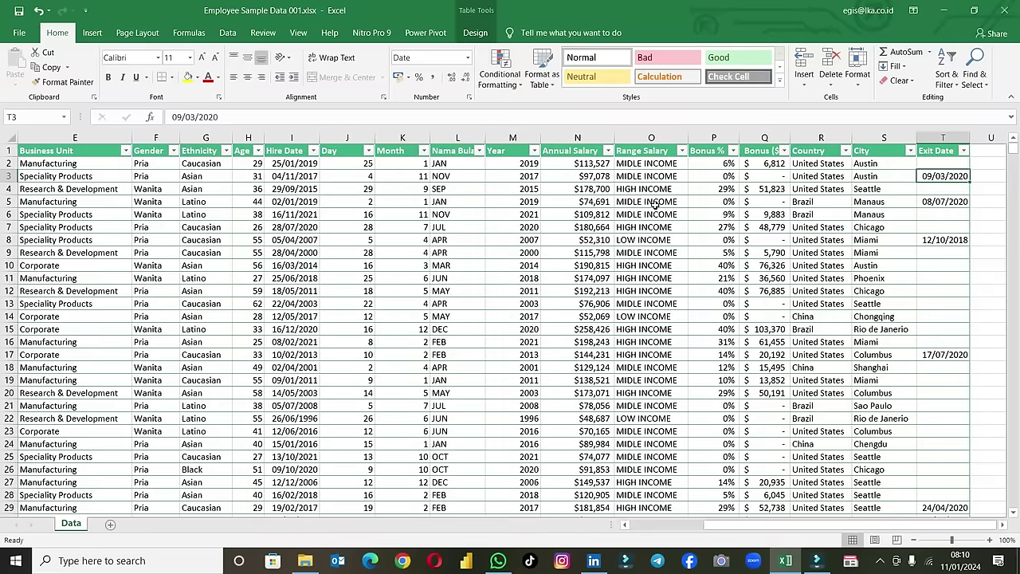
pyautogui.hscroll(2, 653, 204)
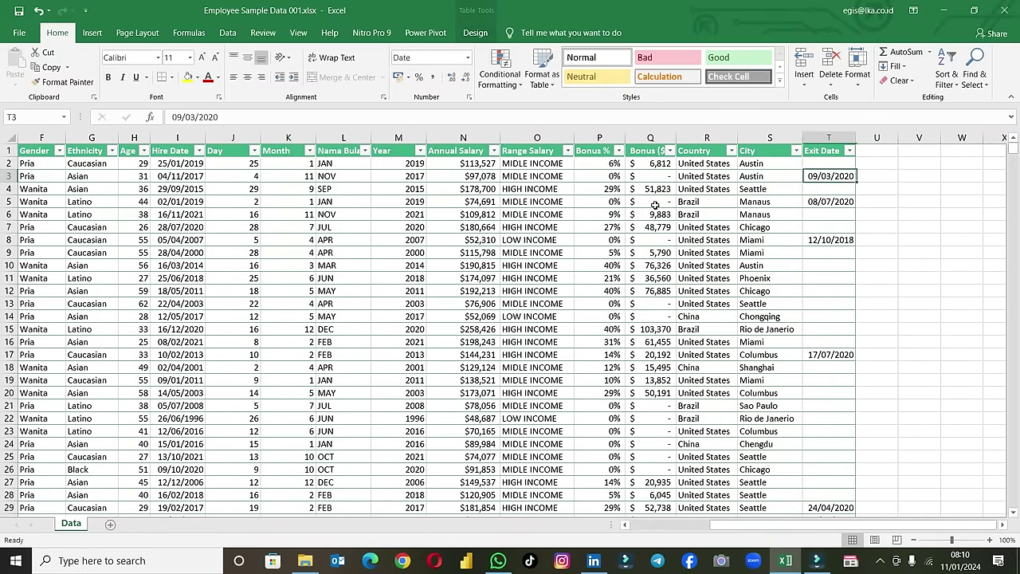
pyautogui.press('Left')
pyautogui.press('Up')
pyautogui.press('Right')
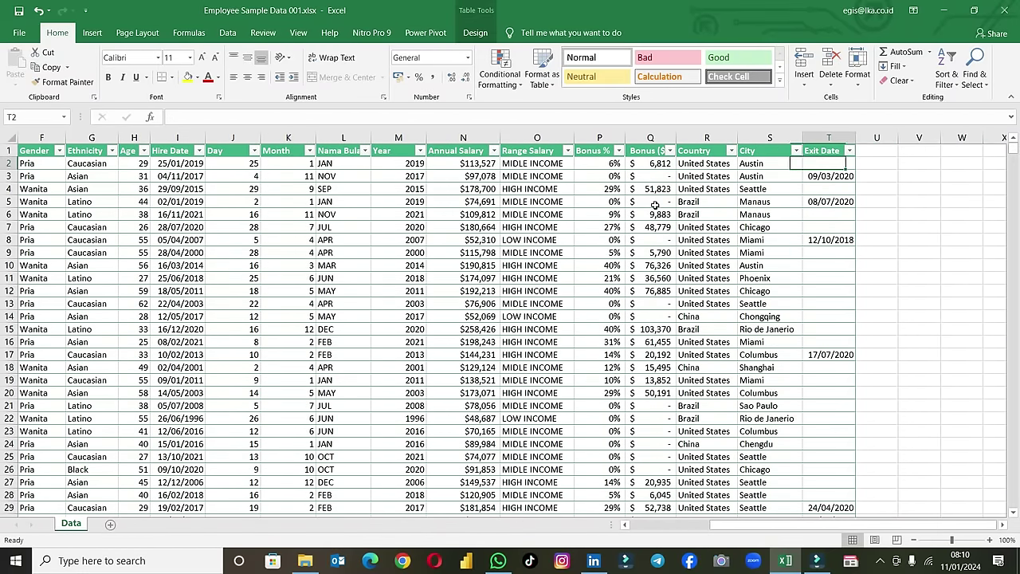
pyautogui.press('Right')
pyautogui.press('Up')
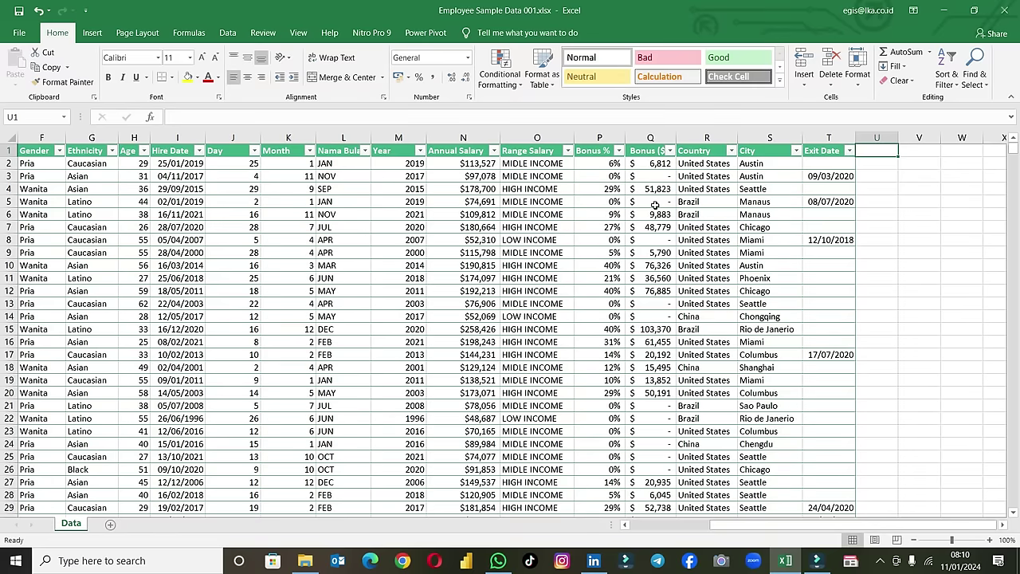
pyautogui.write('Employed')
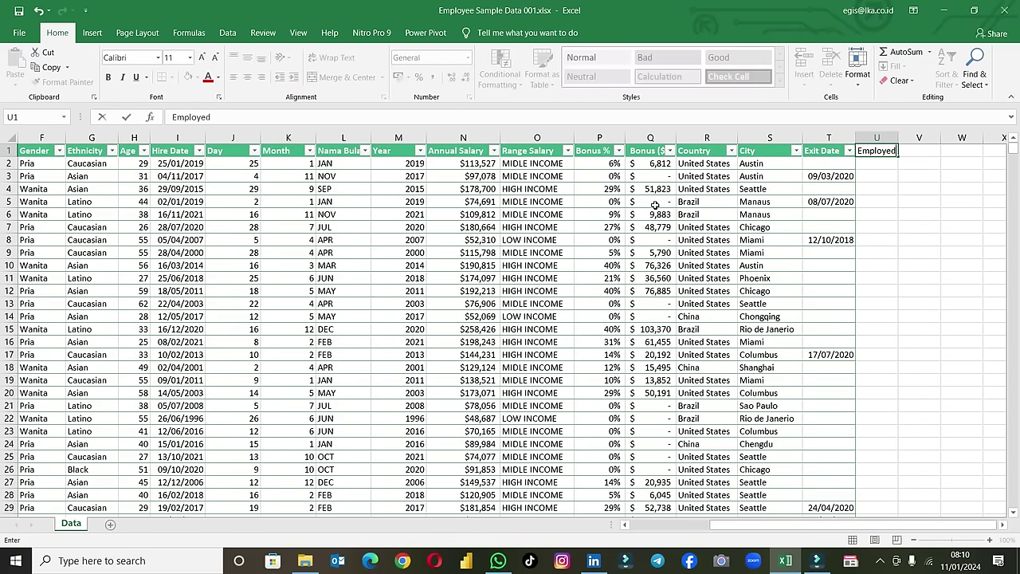
pyautogui.press('Return')
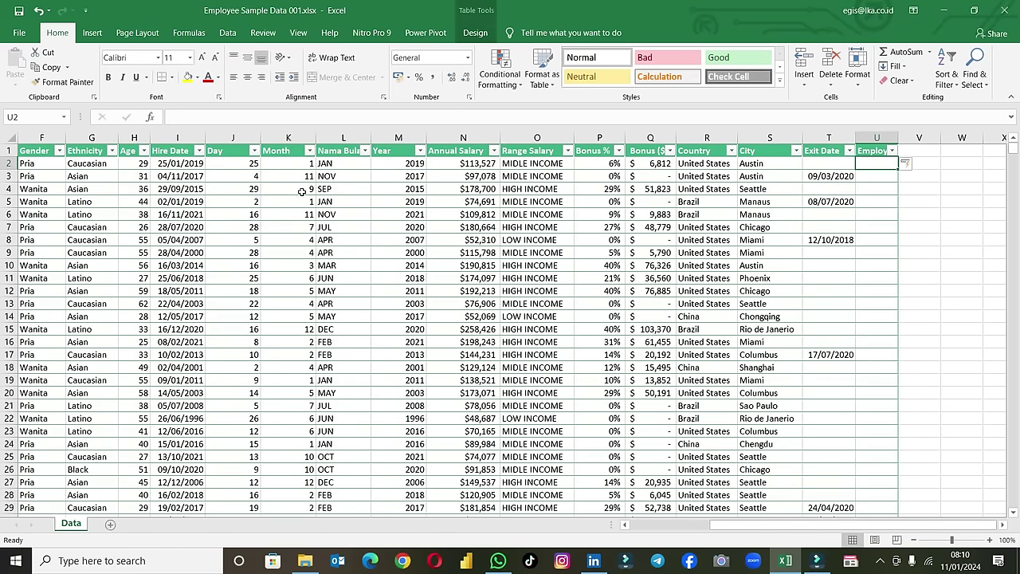
pyautogui.write('=')
# Step: Search the Insert Function dialog for IF and select it for cell U2
pyautogui.click(149, 117)
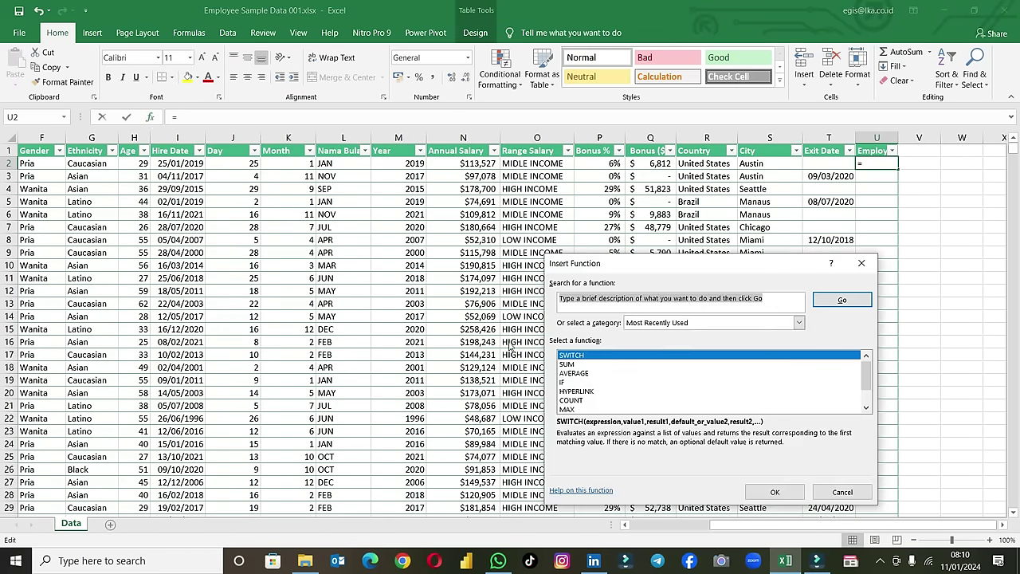
pyautogui.click(565, 382)
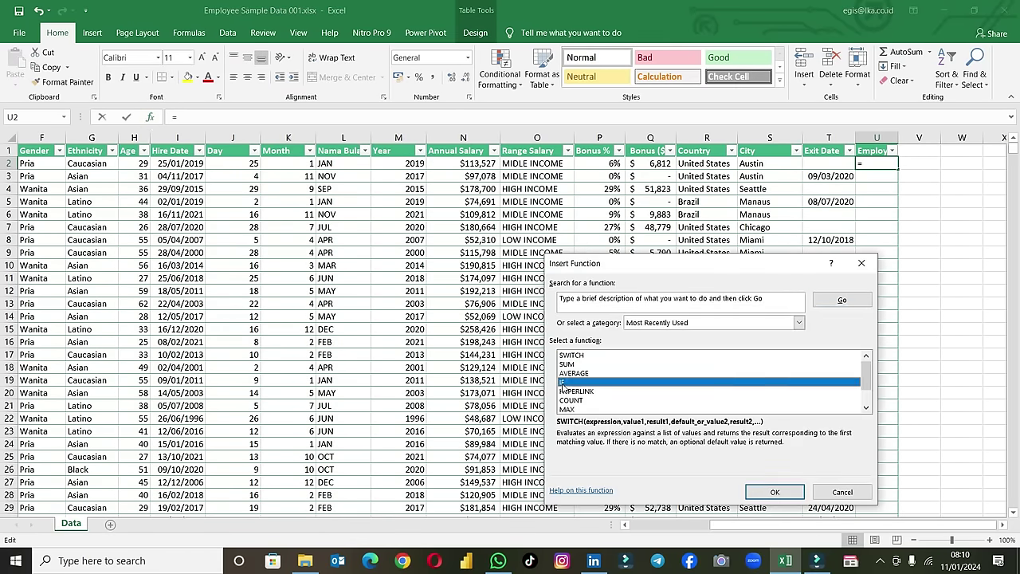
pyautogui.click(585, 298)
pyautogui.click(588, 298)
pyautogui.write('di')
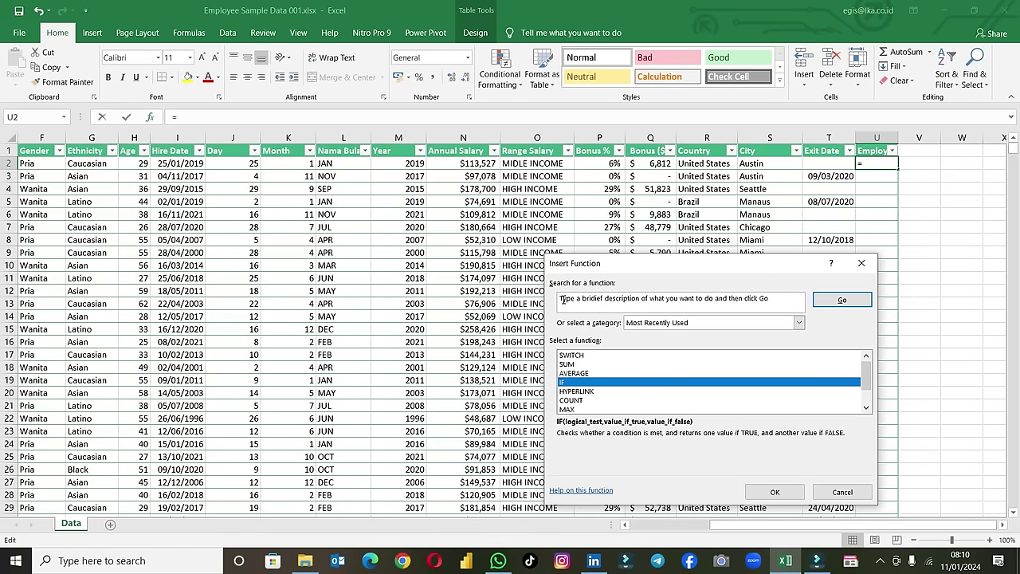
pyautogui.press('BackSpace')
pyautogui.press('BackSpace')
pyautogui.press('super+a')
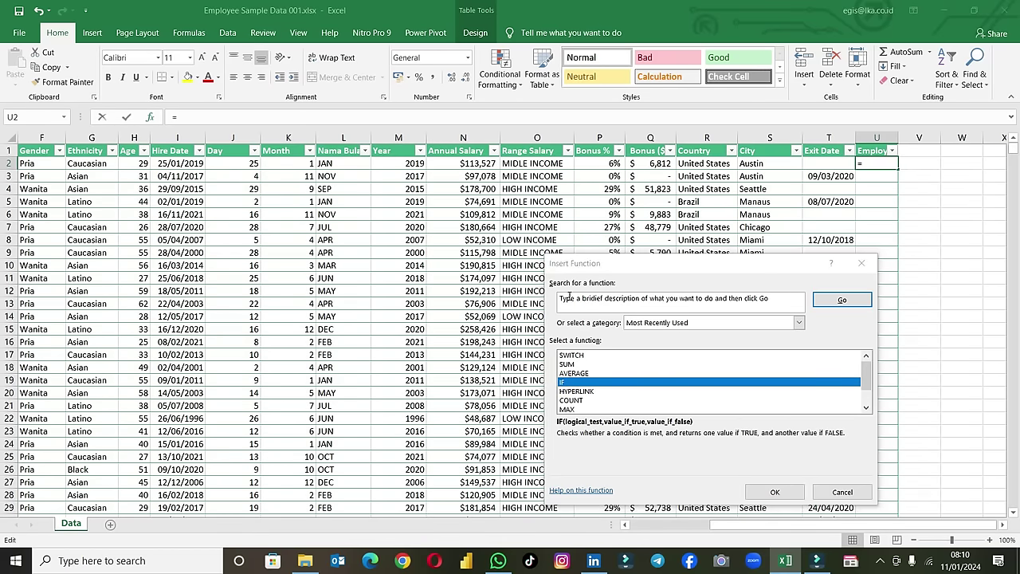
pyautogui.press('Escape')
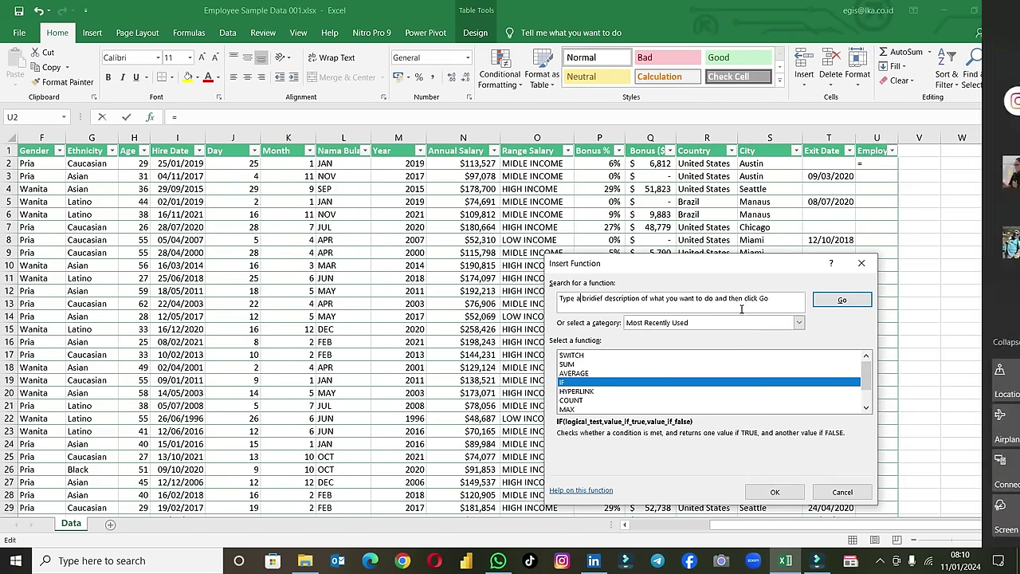
pyautogui.click(780, 295)
pyautogui.write('u')
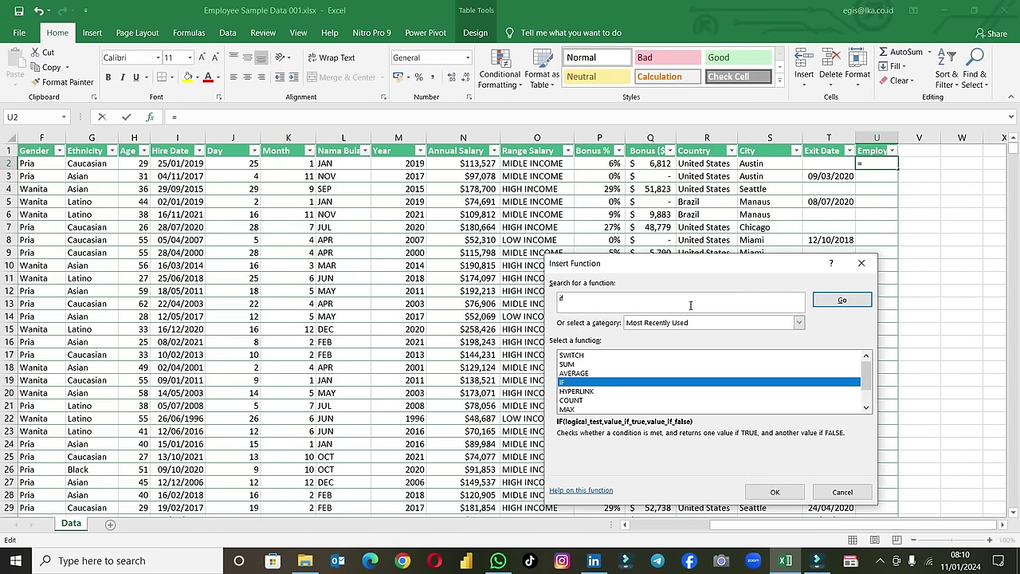
pyautogui.click(841, 300)
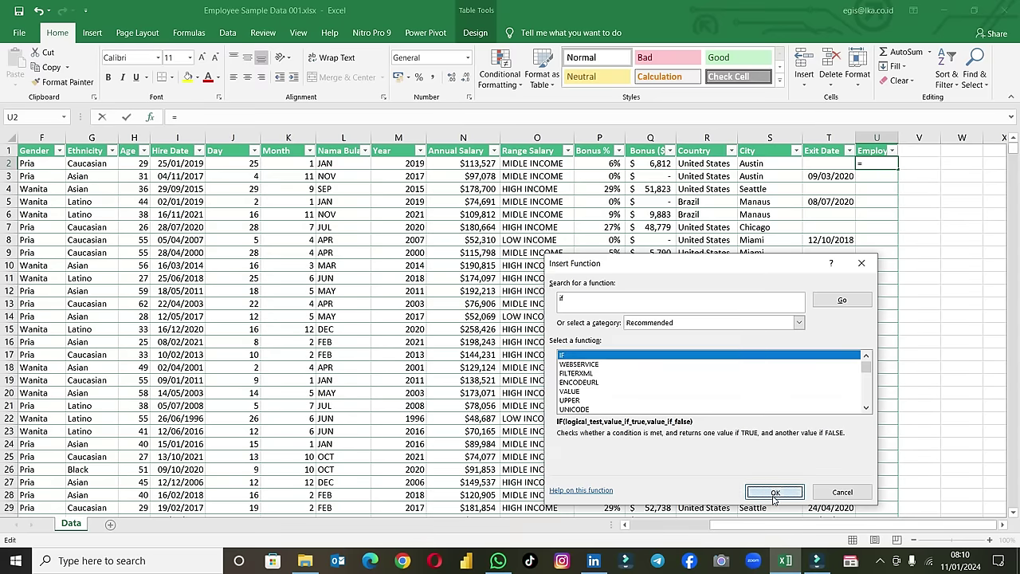
pyautogui.click(774, 493)
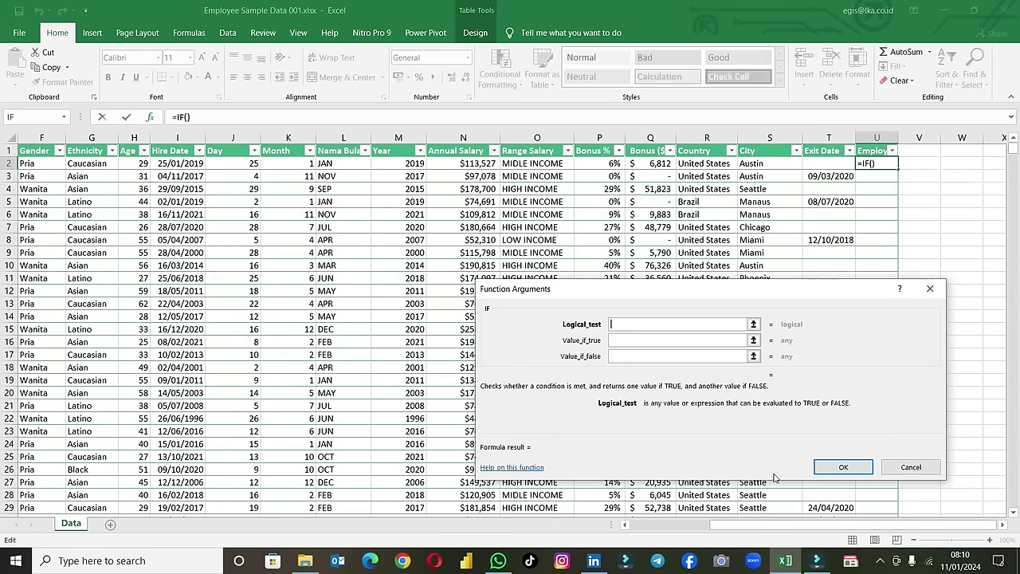
# Step: Set the IF arguments to [@[Exit Date]]="", "Employed" and "Resign" and confirm
pyautogui.click(833, 168)
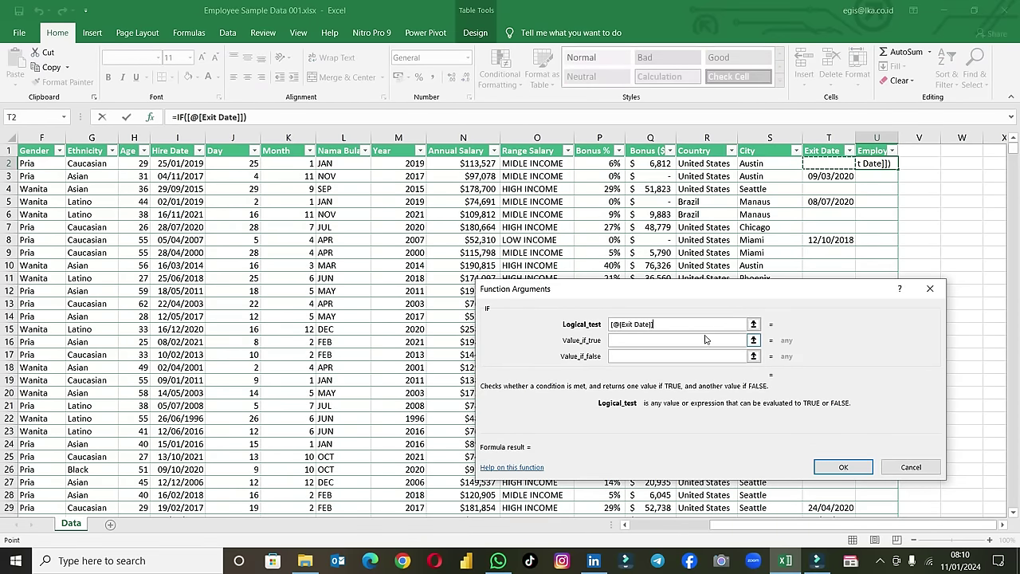
pyautogui.write('=')
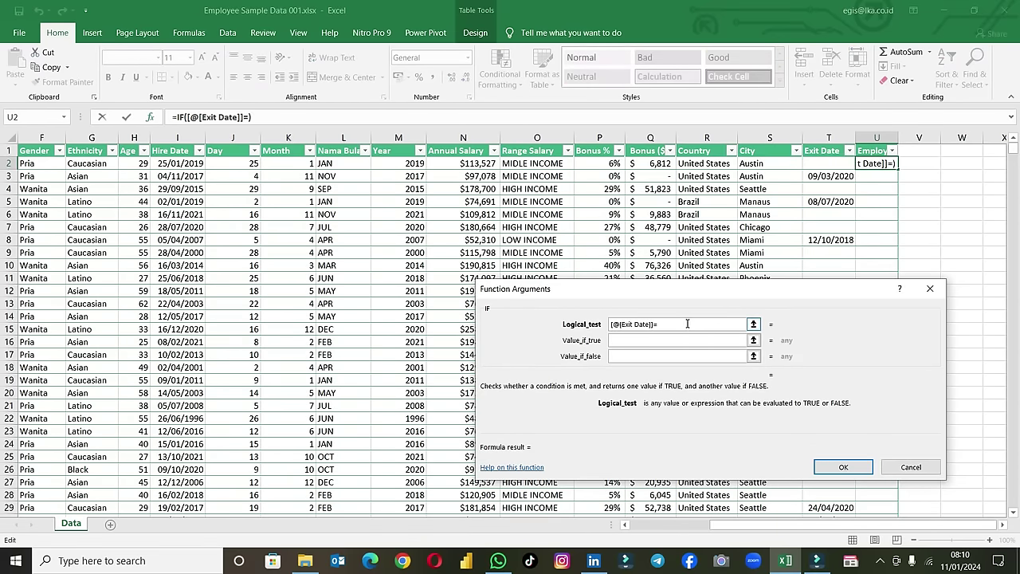
pyautogui.write('""')
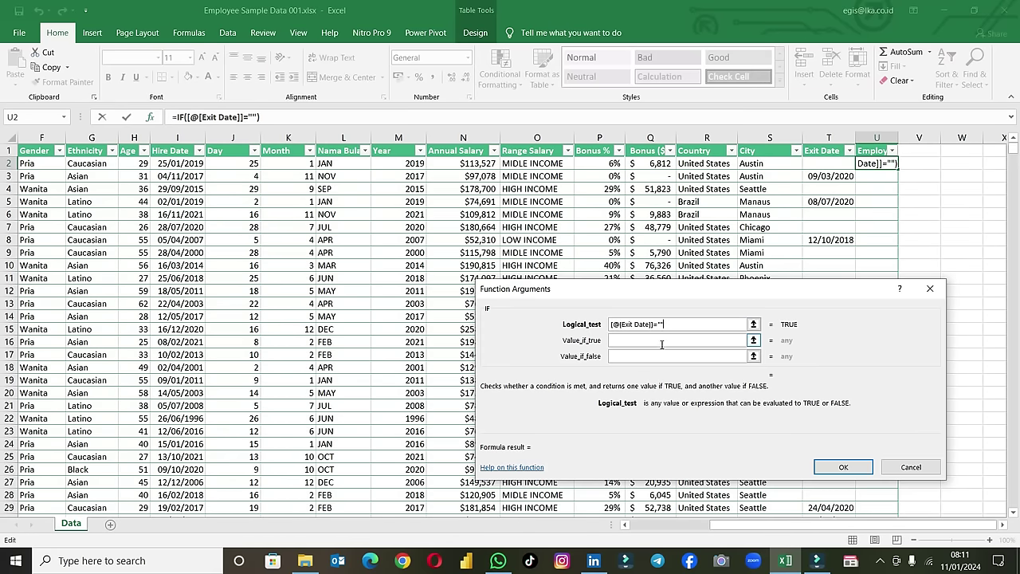
pyautogui.click(662, 341)
pyautogui.write('employeed')
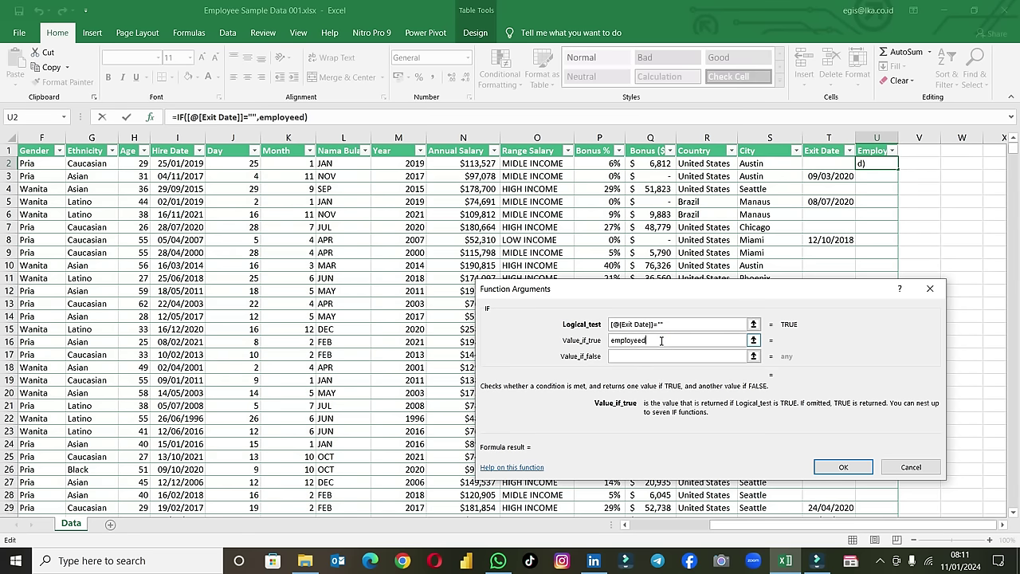
pyautogui.click(658, 355)
pyautogui.write('d')
pyautogui.click(648, 352)
pyautogui.write('Resign')
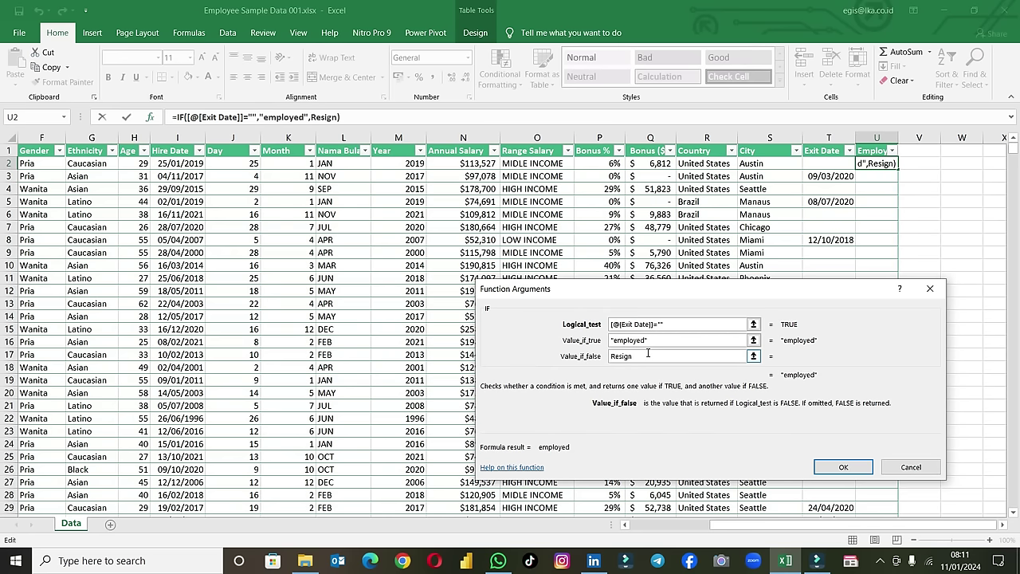
pyautogui.click(614, 339)
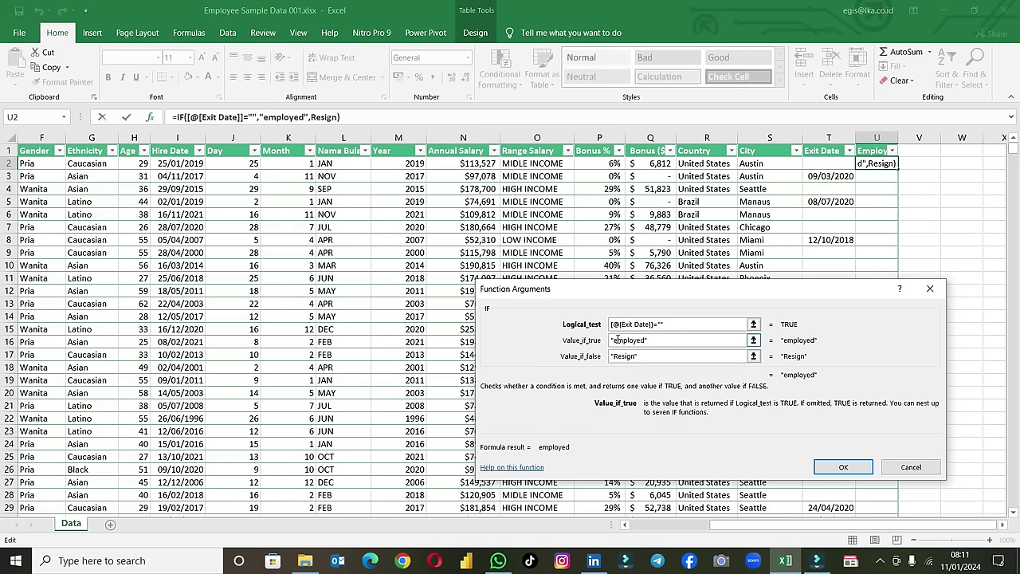
pyautogui.press('Delete')
pyautogui.write('E')
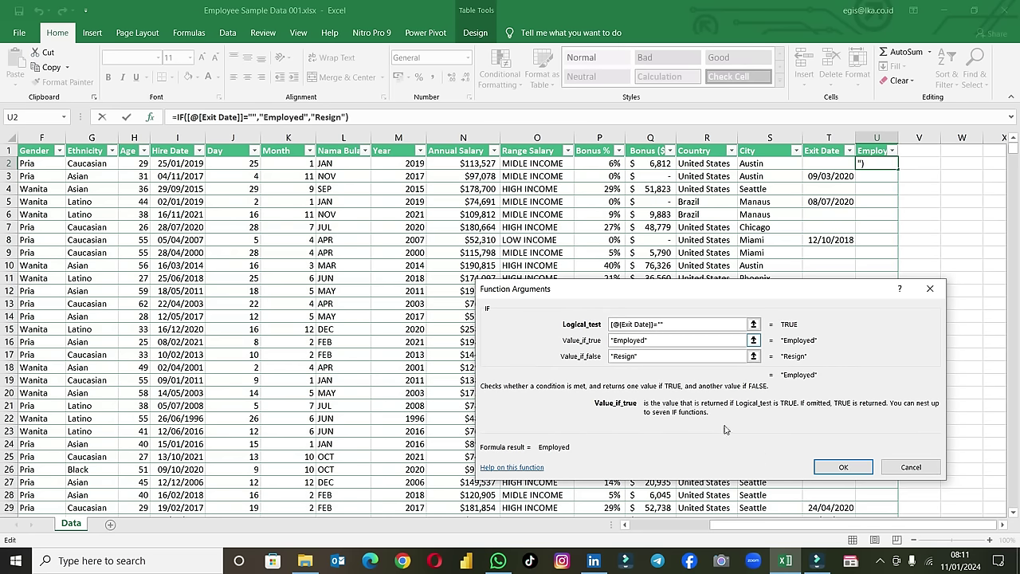
pyautogui.click(816, 470)
# Step: Check the Employed results and review the Range Salary and Year formulas
pyautogui.click(876, 202)
pyautogui.click(874, 240)
pyautogui.scroll(-4, 880, 263)
pyautogui.scroll(-4, 886, 312)
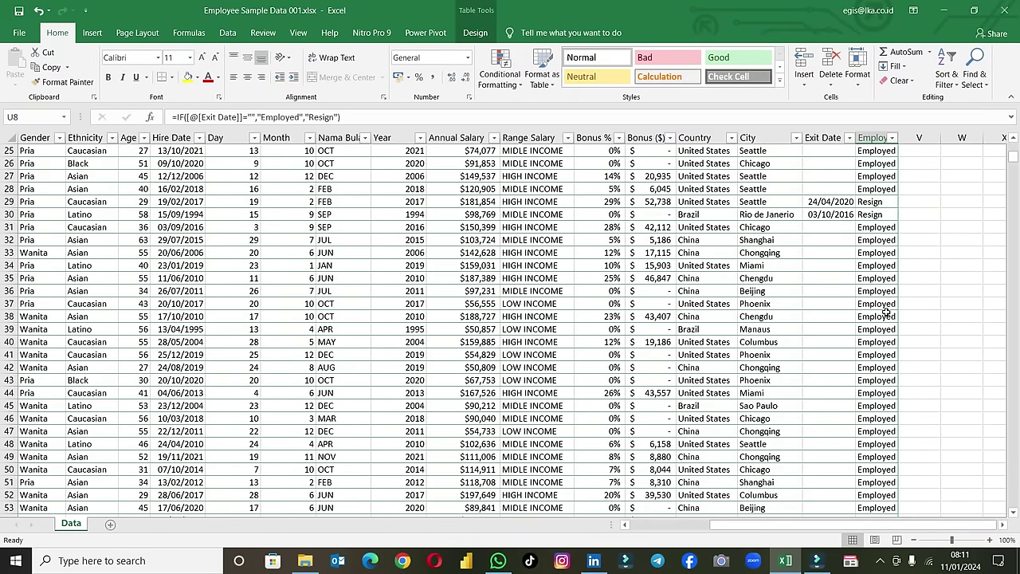
pyautogui.scroll(2, 885, 312)
pyautogui.scroll(6, 880, 290)
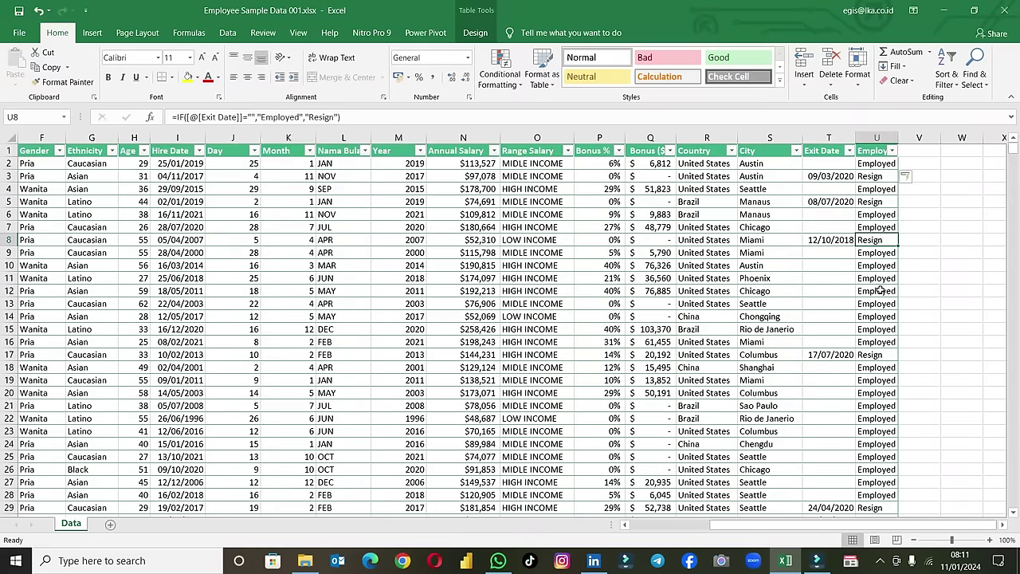
pyautogui.click(523, 283)
pyautogui.click(399, 317)
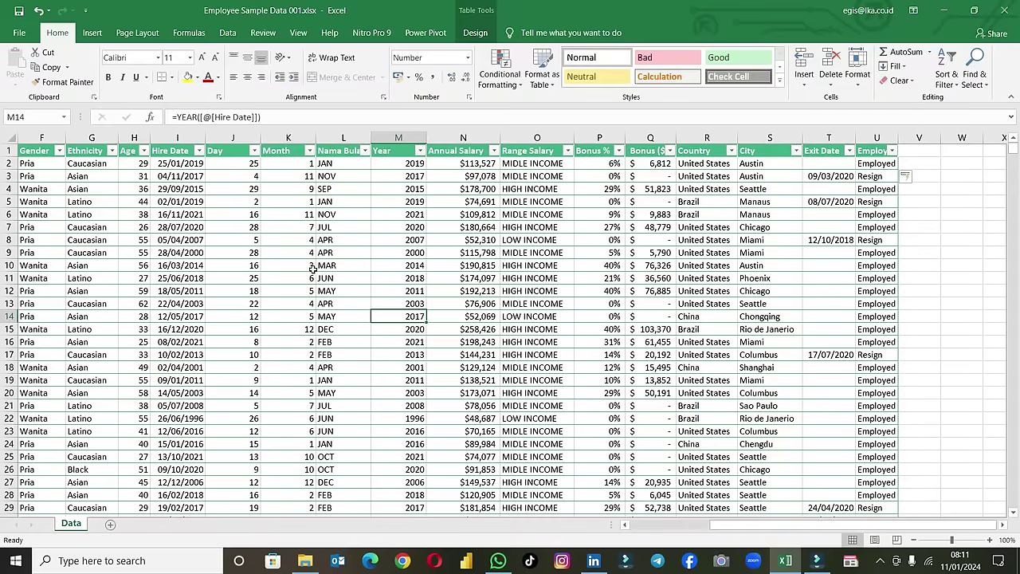
pyautogui.click(80, 227)
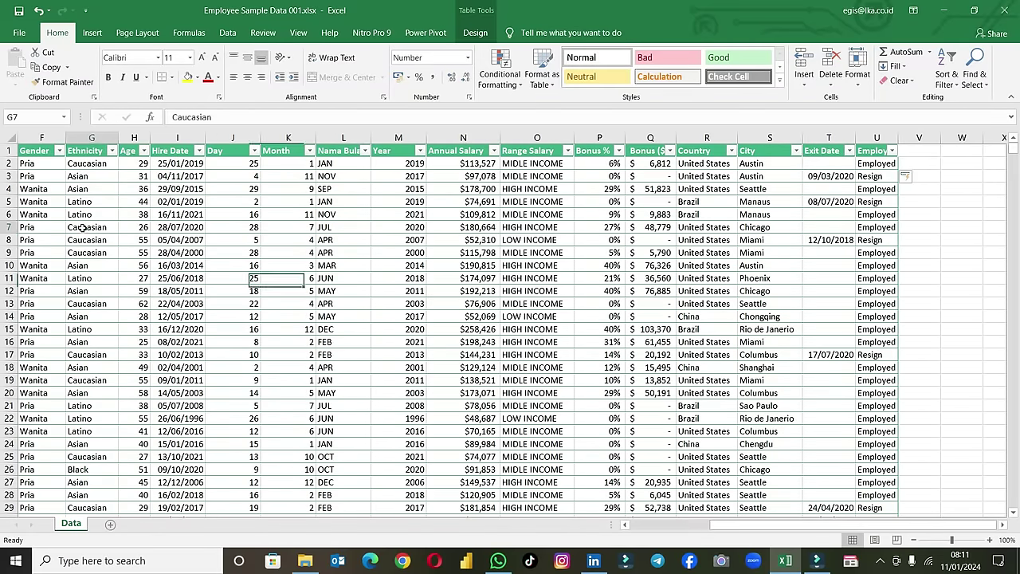
# Step: Insert a PivotTable from the employee table on a new worksheet
pyautogui.click(89, 38)
pyautogui.click(21, 64)
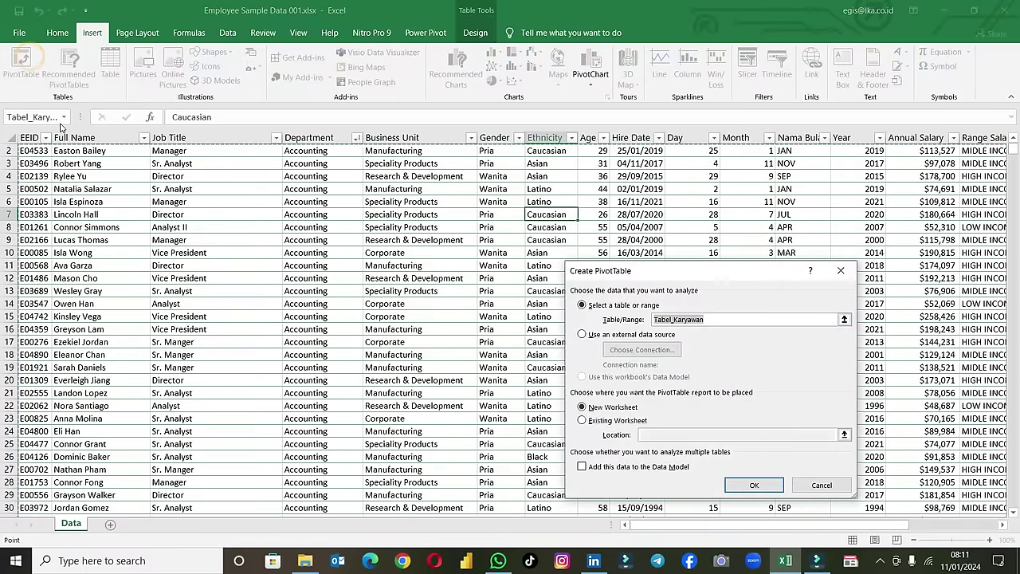
pyautogui.click(744, 481)
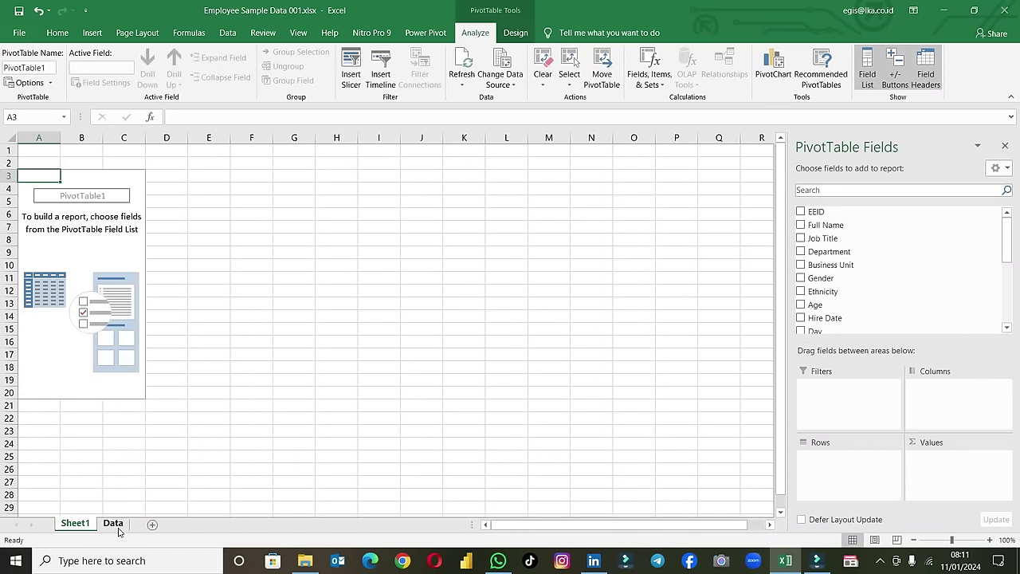
# Step: Put Range Salary in the pivot Rows and Annual Salary in Values
pyautogui.scroll(-2, 842, 280)
pyautogui.scroll(-2, 843, 287)
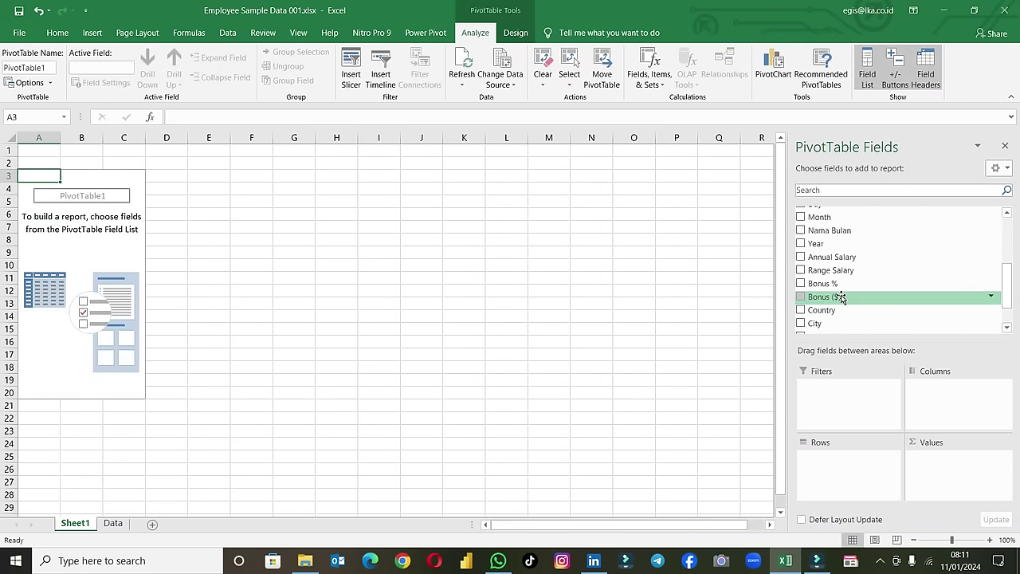
pyautogui.scroll(-1, 842, 303)
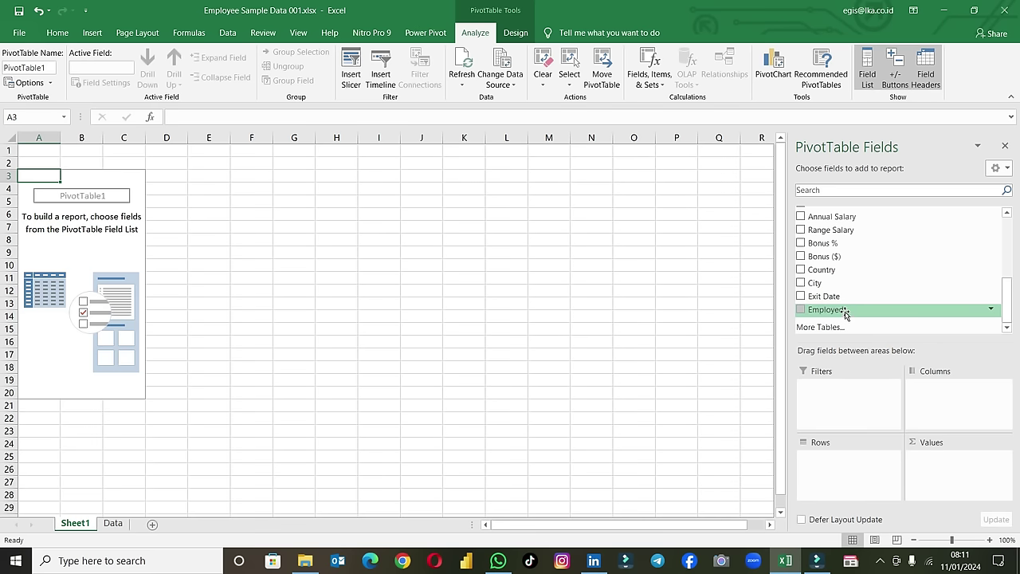
pyautogui.moveTo(837, 231); pyautogui.dragTo(874, 462)
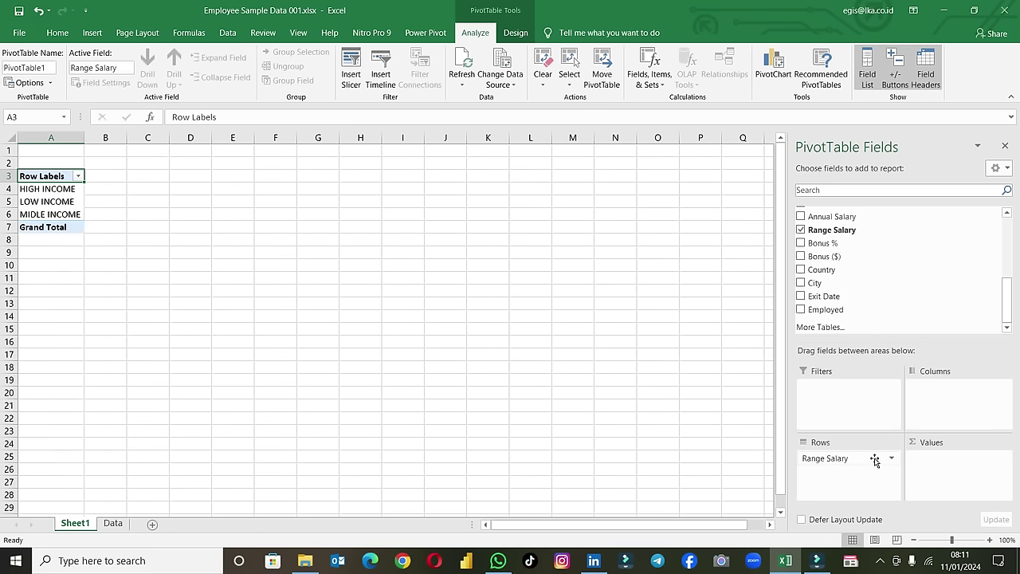
pyautogui.scroll(1, 862, 288)
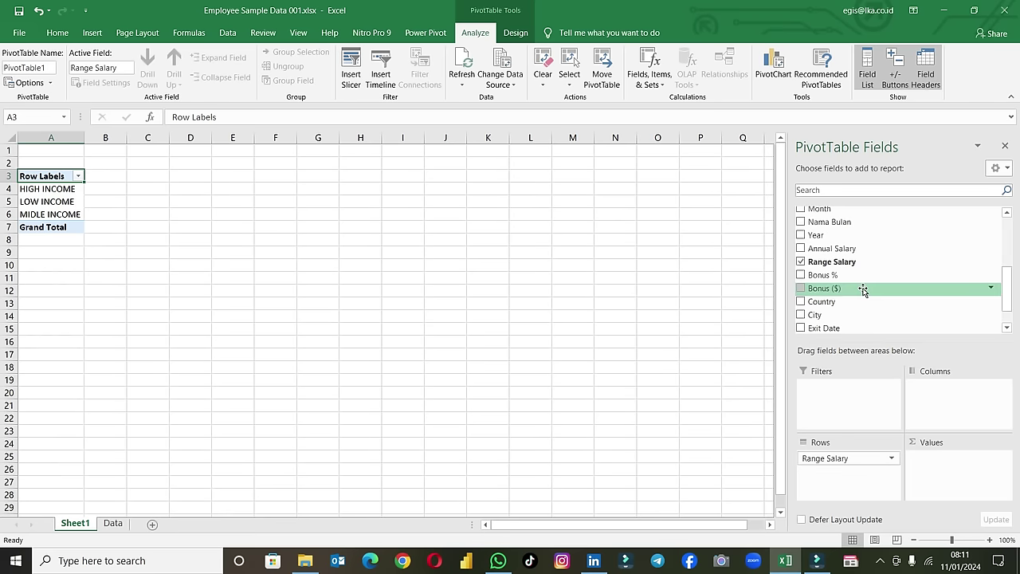
pyautogui.scroll(5, 863, 286)
pyautogui.scroll(-3, 862, 281)
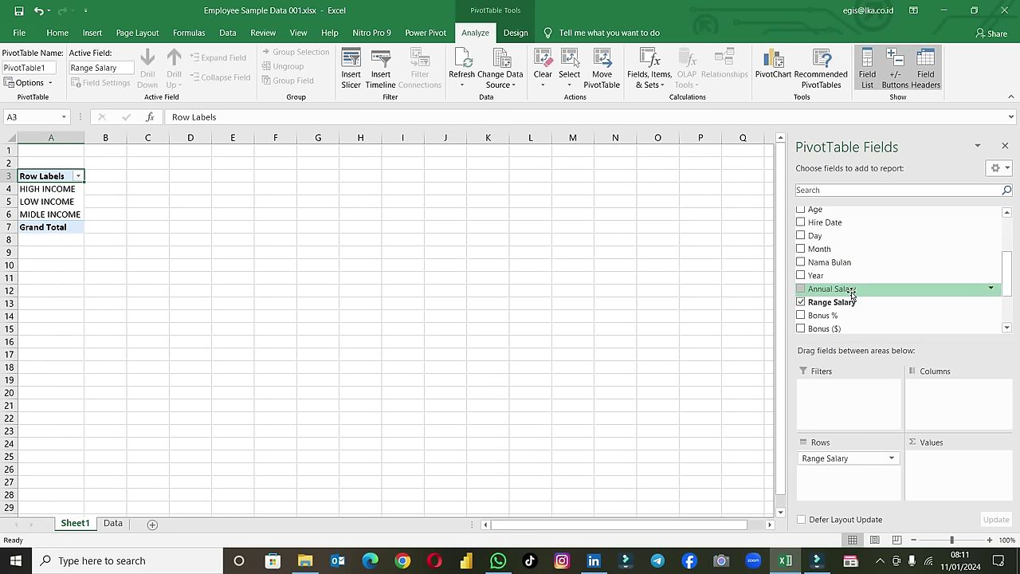
pyautogui.moveTo(851, 293); pyautogui.dragTo(936, 466)
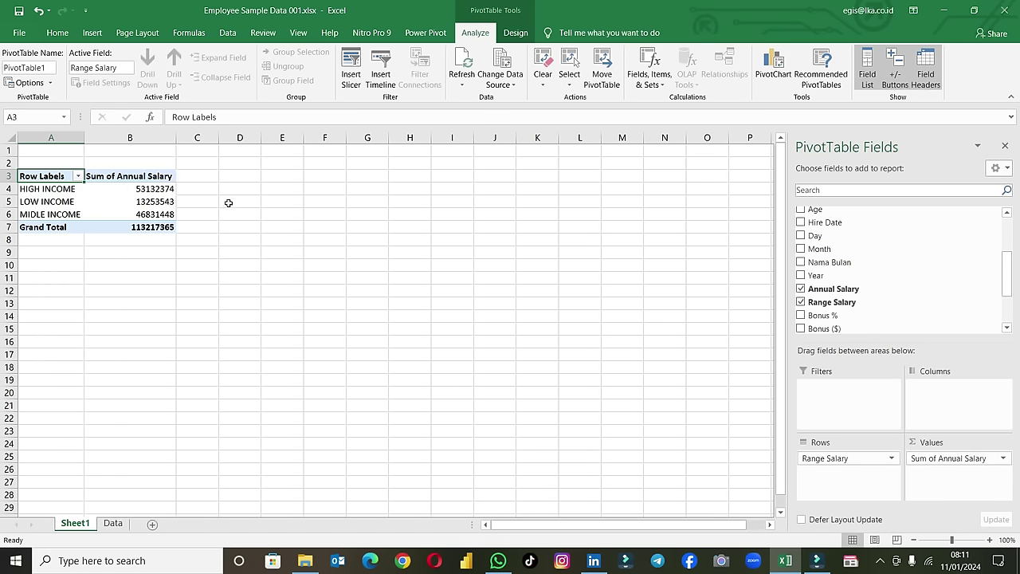
# Step: Summarise the pivot's Annual Salary values as an Average
pyautogui.rightClick(161, 191)
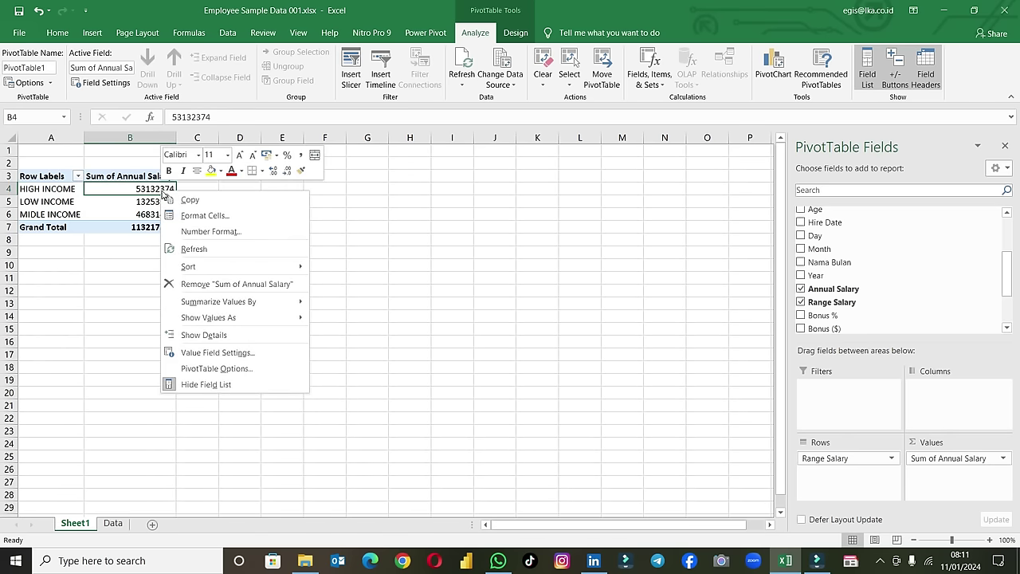
pyautogui.moveTo(256, 303)
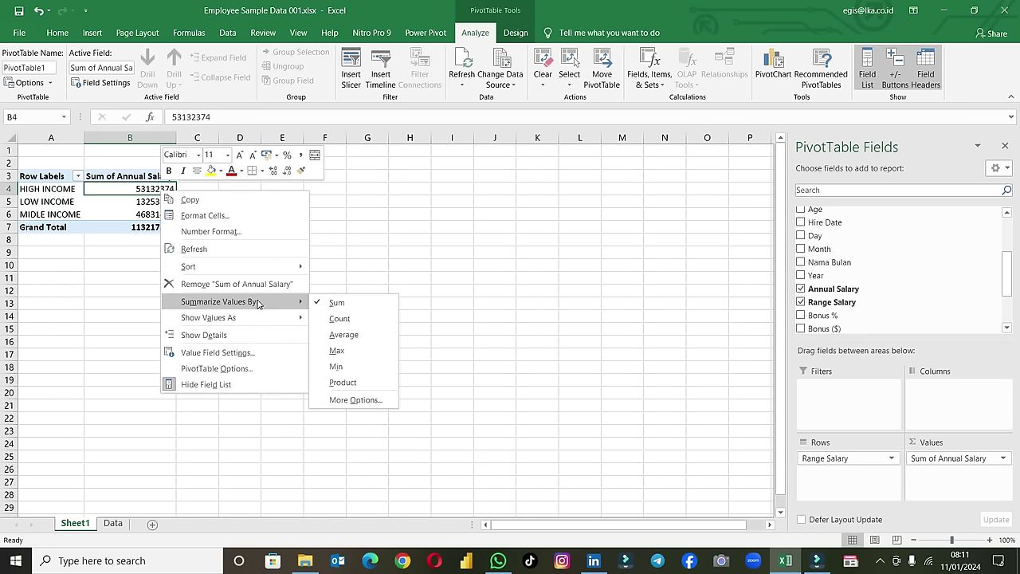
pyautogui.click(343, 335)
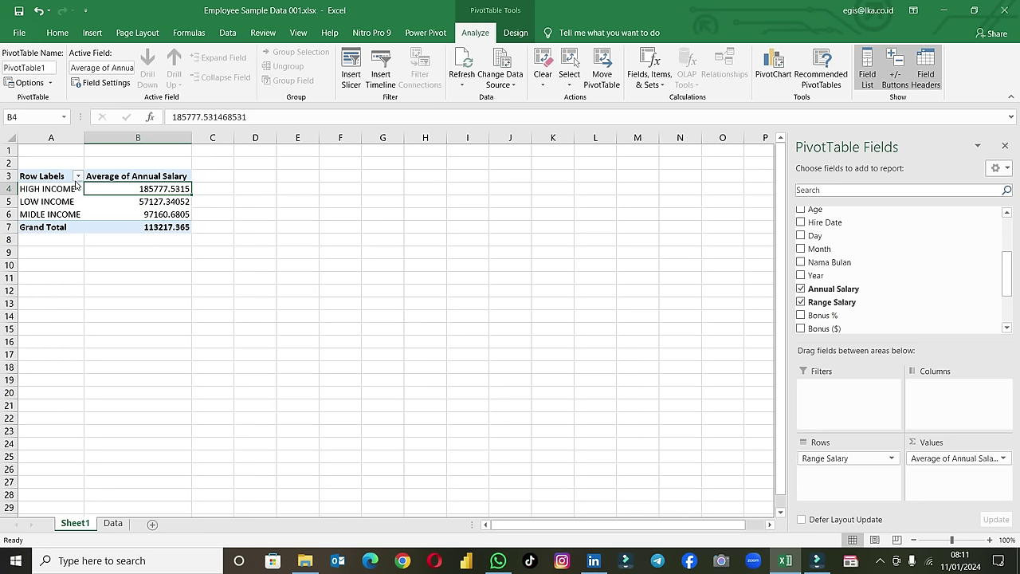
# Step: Order the income rows LOW INCOME, MIDLE INCOME, HIGH INCOME from top to bottom
pyautogui.click(77, 176)
pyautogui.click(63, 206)
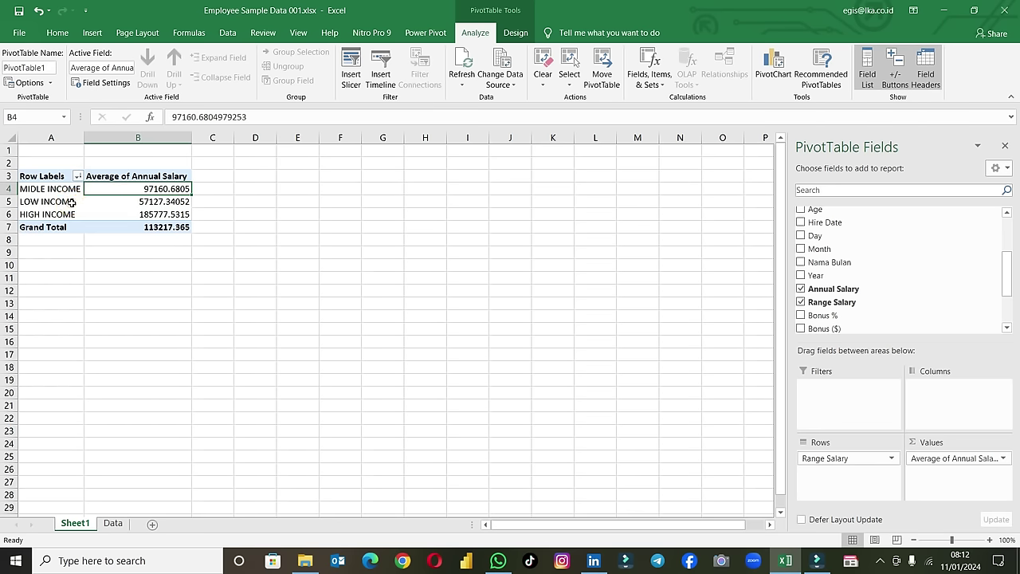
pyautogui.click(77, 176)
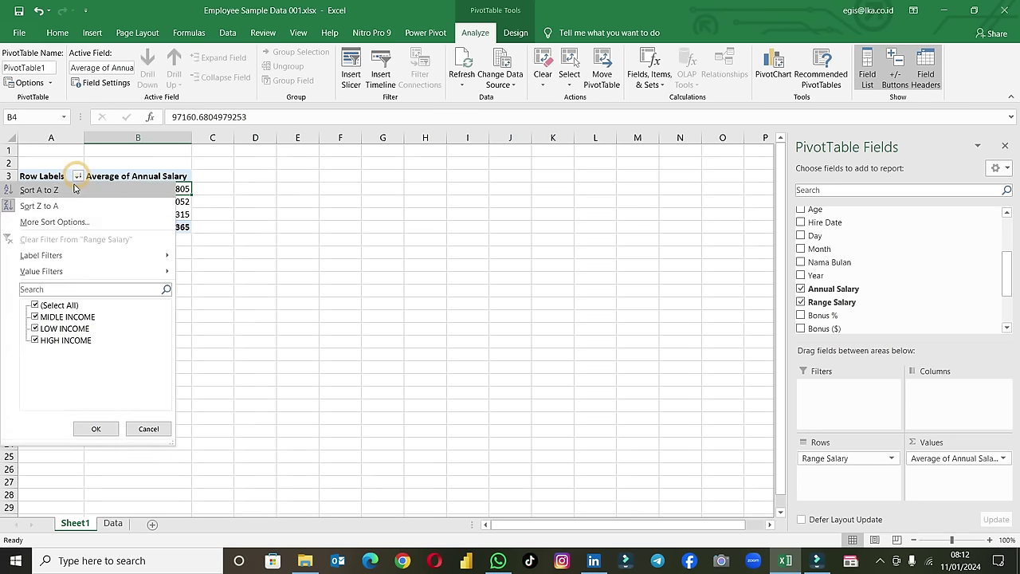
pyautogui.click(67, 193)
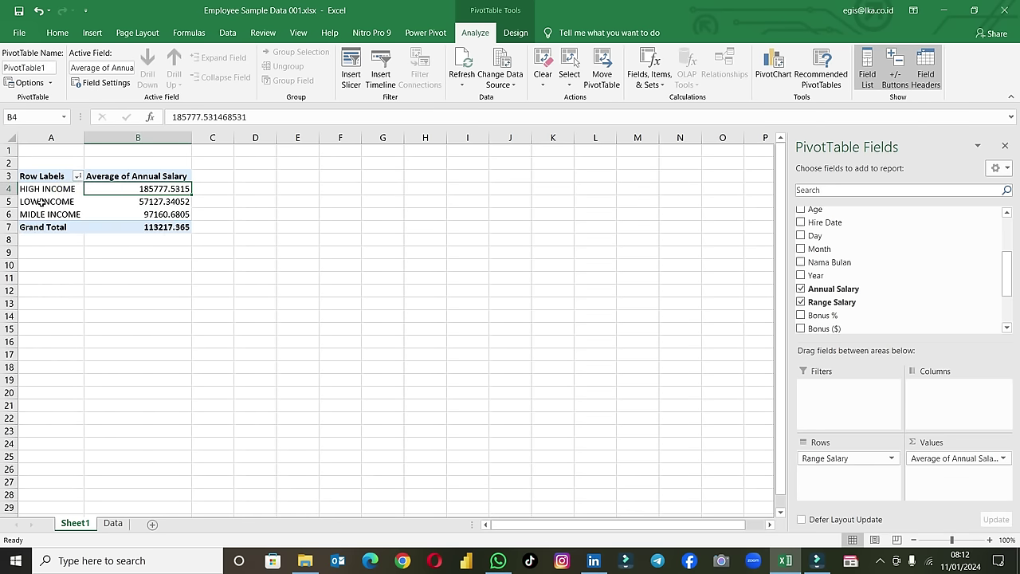
pyautogui.click(75, 201)
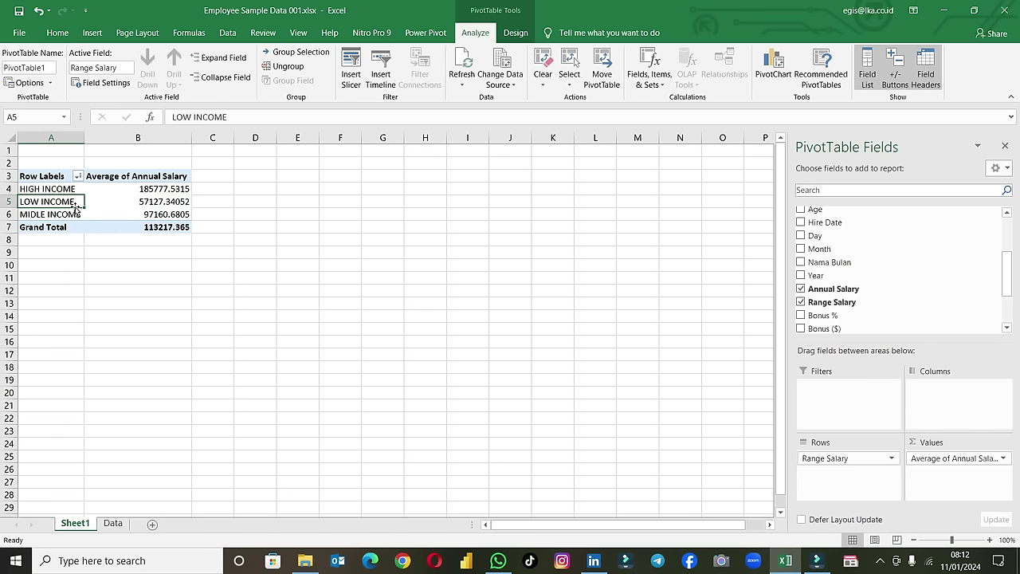
pyautogui.moveTo(75, 204); pyautogui.dragTo(79, 184)
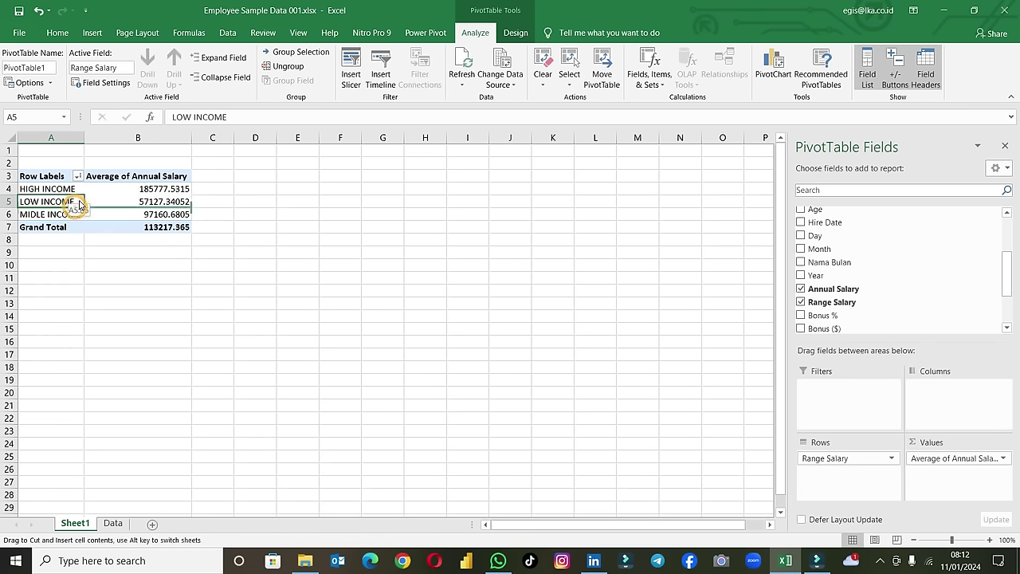
pyautogui.click(66, 212)
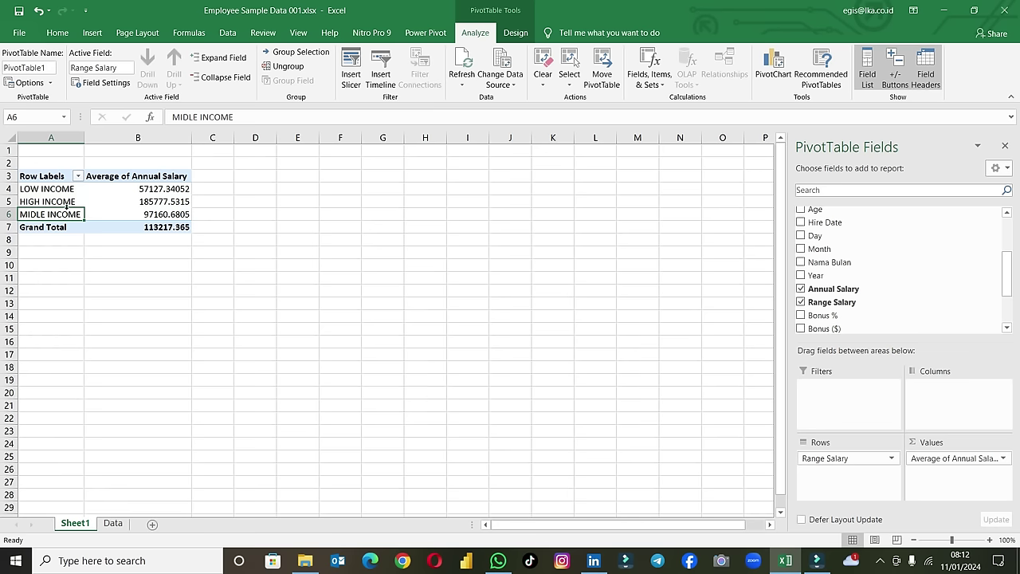
pyautogui.moveTo(70, 209); pyautogui.dragTo(73, 192)
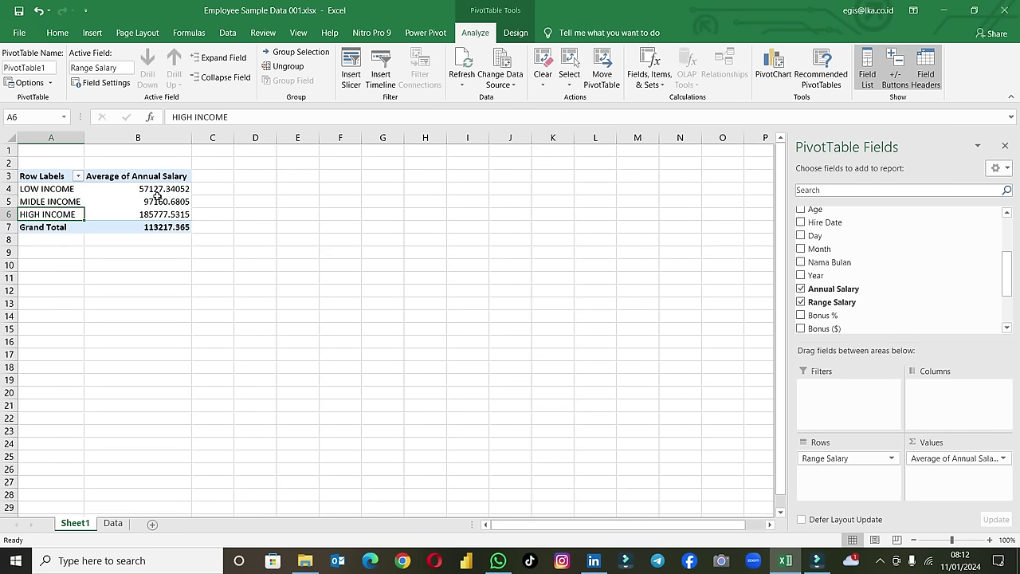
# Step: Format the pivot salary values as Currency with $ English (Australia) and 0 decimals
pyautogui.rightClick(162, 206)
pyautogui.click(212, 242)
pyautogui.click(65, 151)
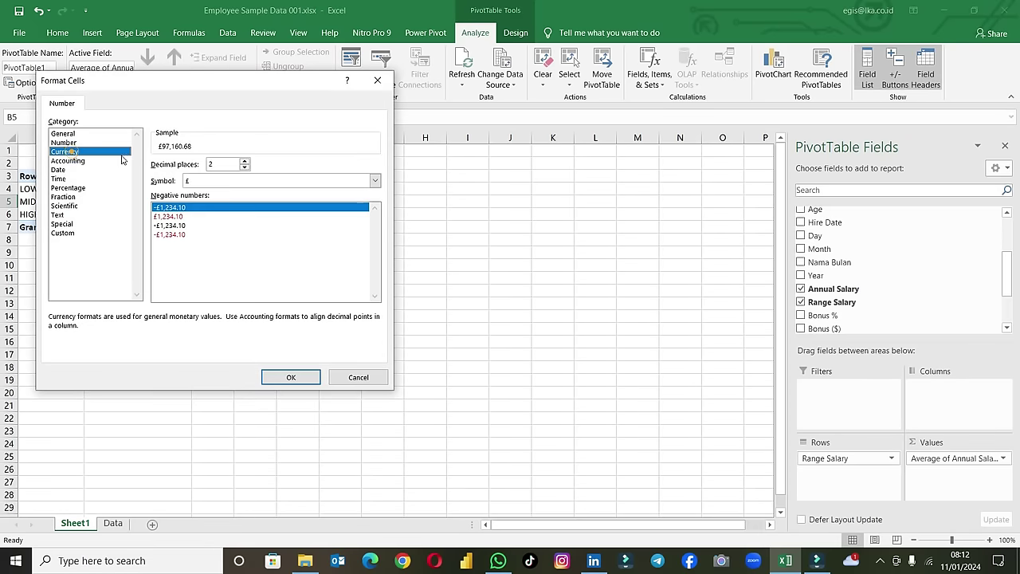
pyautogui.click(246, 181)
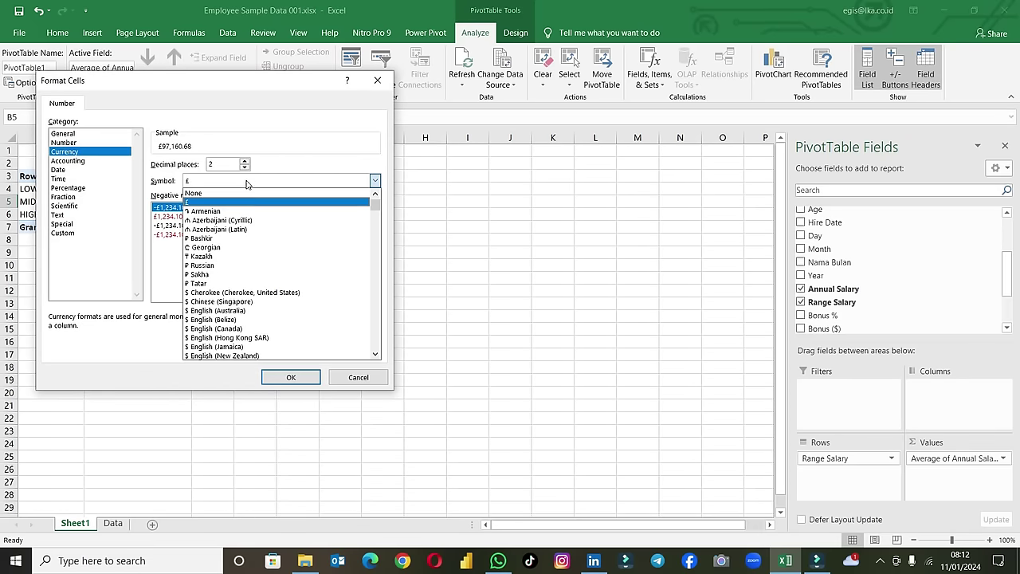
pyautogui.click(235, 310)
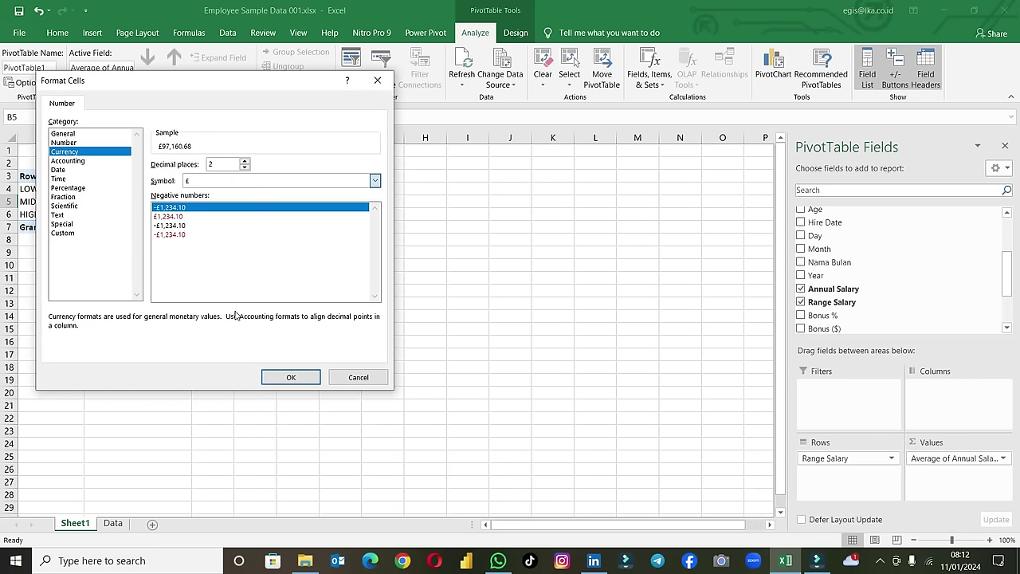
pyautogui.click(245, 167)
pyautogui.click(244, 167)
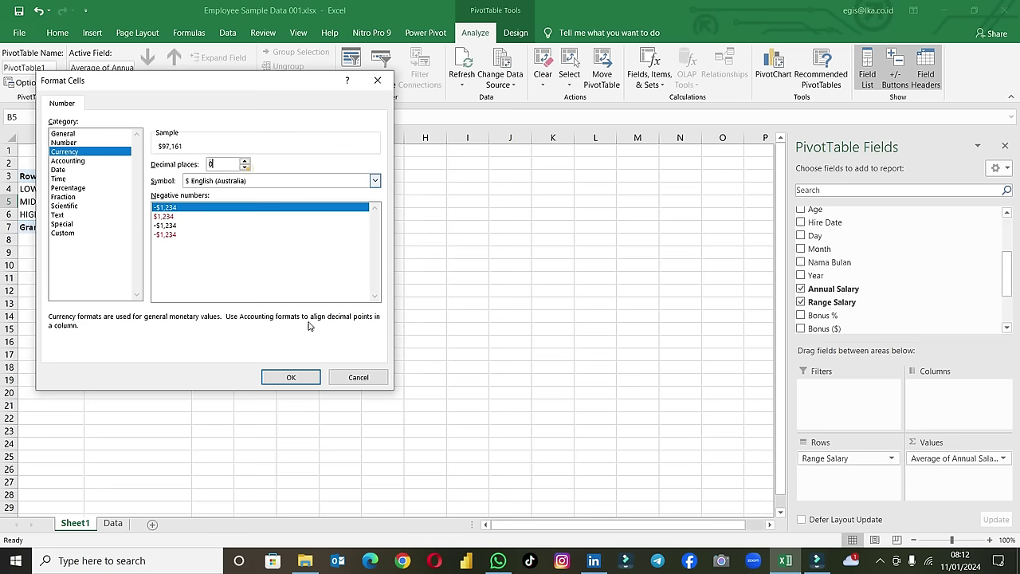
pyautogui.click(302, 379)
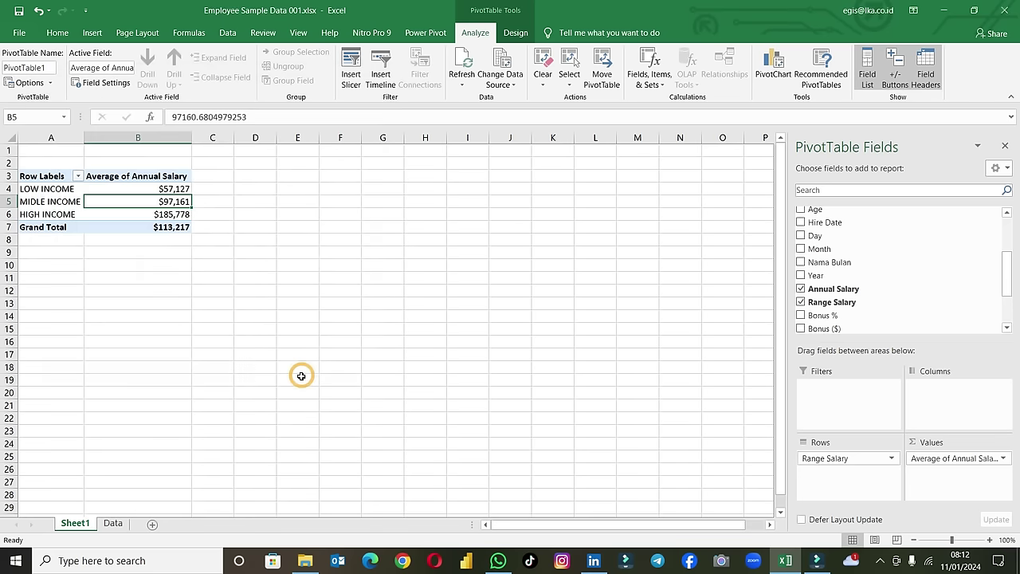
# Step: Check the averages: $57,127 LOW, $97,161 MIDLE, $185,778 HIGH INCOME
pyautogui.click(176, 189)
pyautogui.click(174, 203)
pyautogui.click(174, 214)
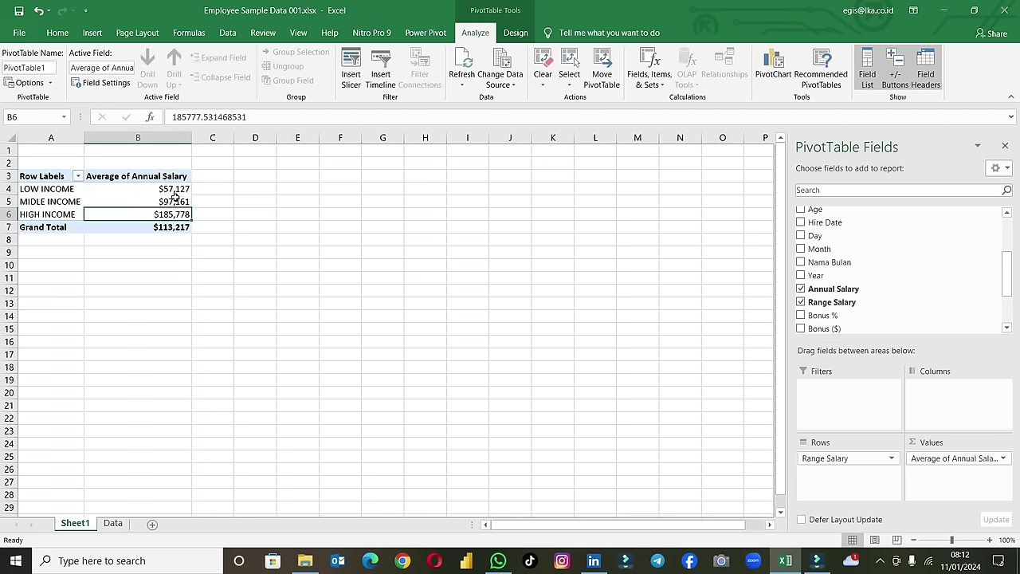
pyautogui.moveTo(159, 205)
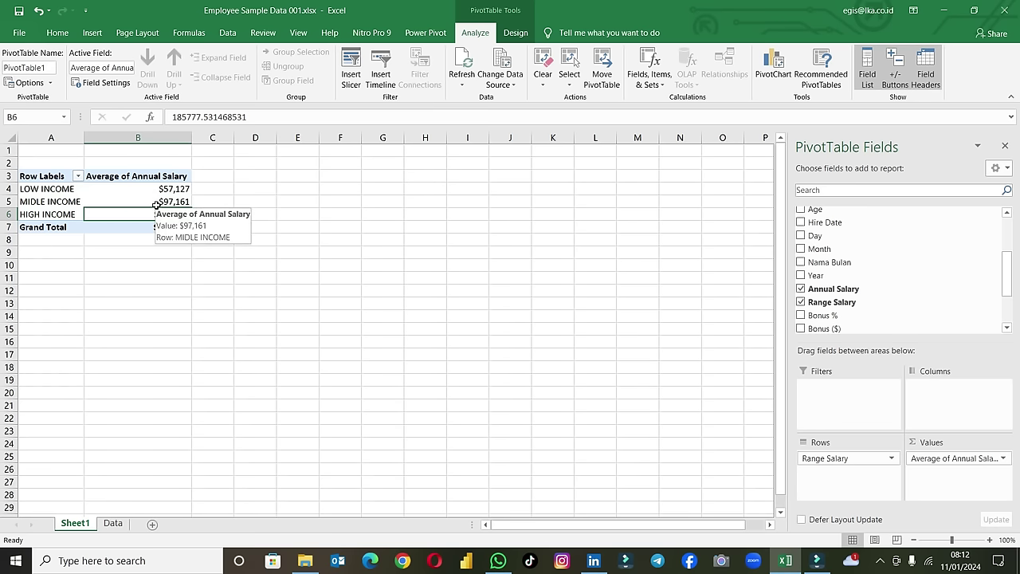
pyautogui.click(167, 190)
pyautogui.click(175, 202)
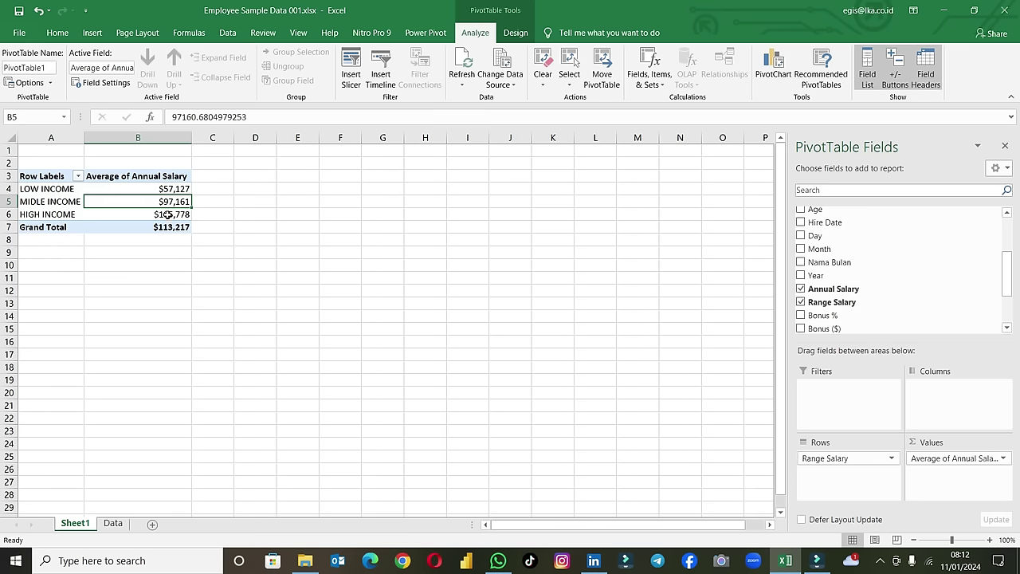
# Step: Insert a Doughnut PivotChart of the average salaries from the Pie chart gallery
pyautogui.click(91, 35)
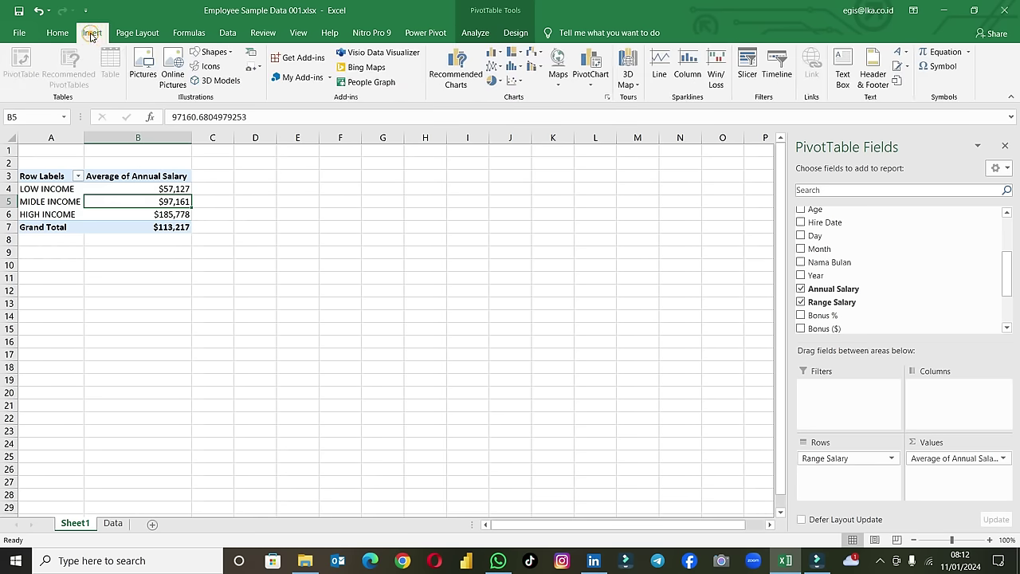
pyautogui.click(456, 71)
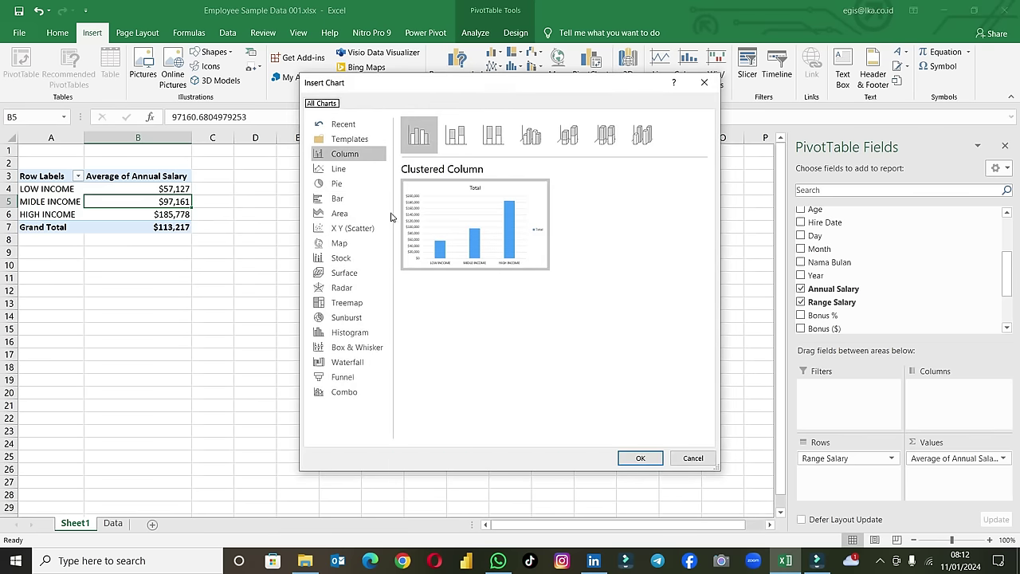
pyautogui.click(337, 184)
pyautogui.click(568, 141)
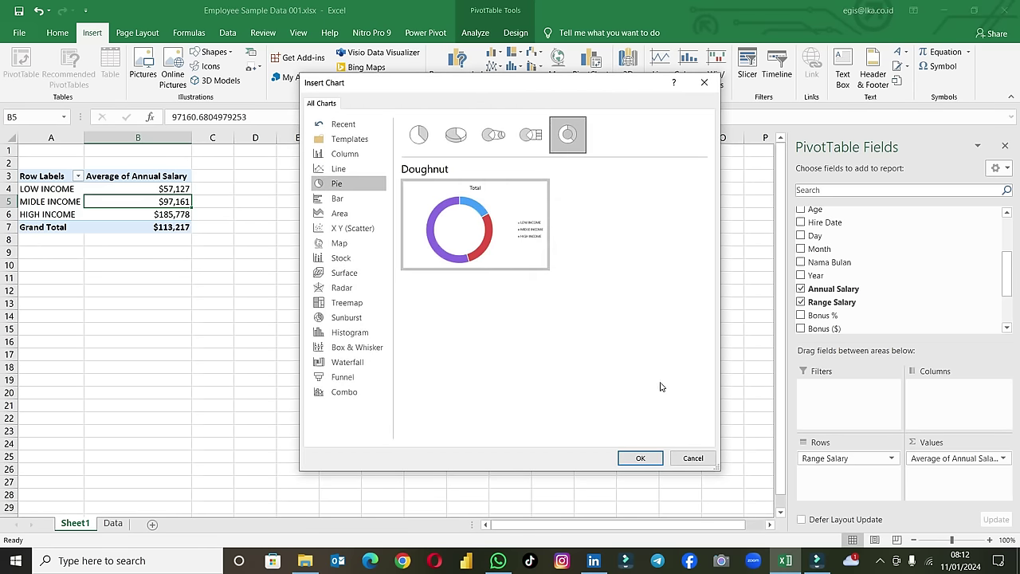
pyautogui.click(641, 458)
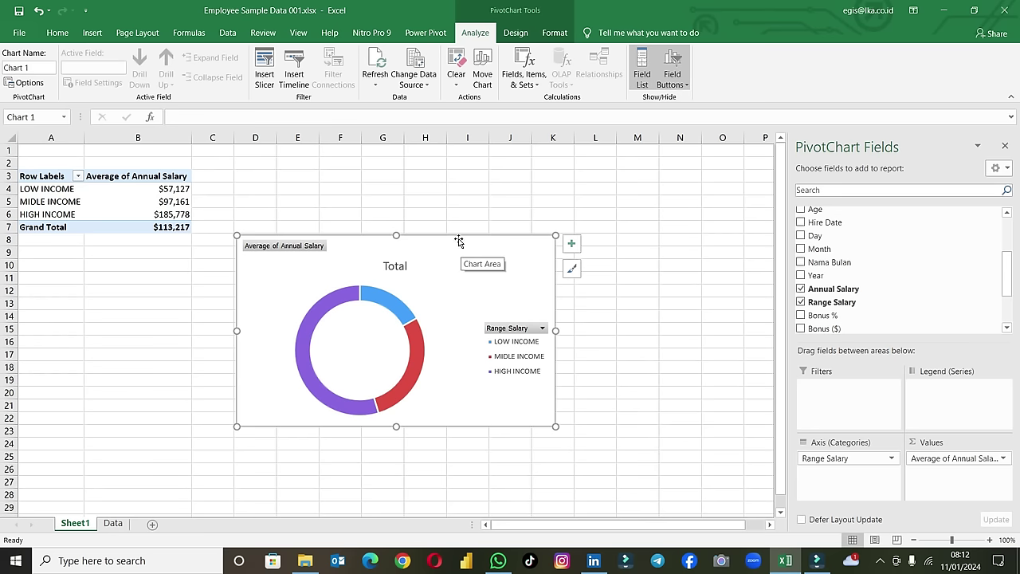
# Step: Turn on data labels for the doughnut and select the $57,127 label
pyautogui.click(571, 243)
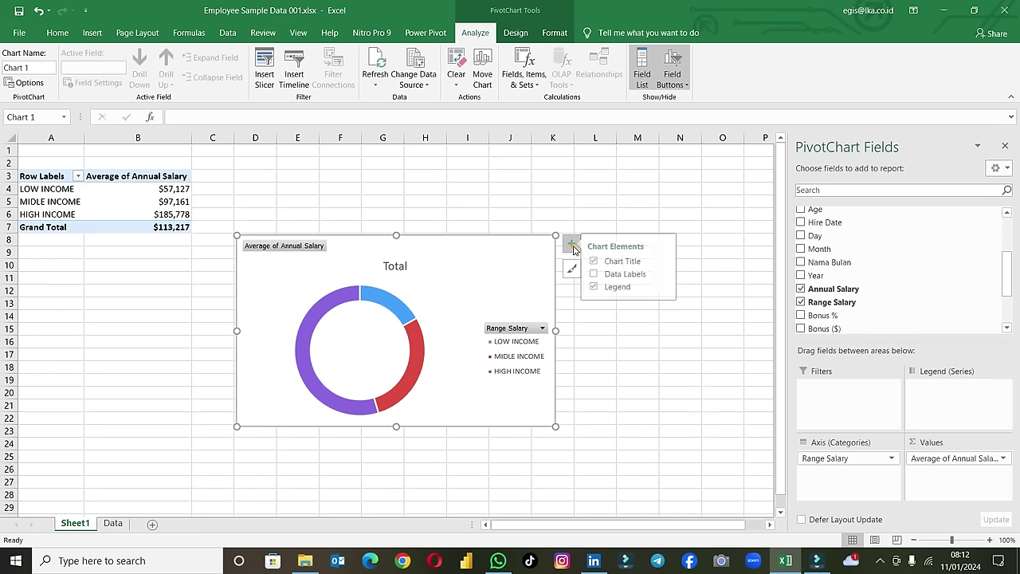
pyautogui.click(601, 274)
pyautogui.click(669, 274)
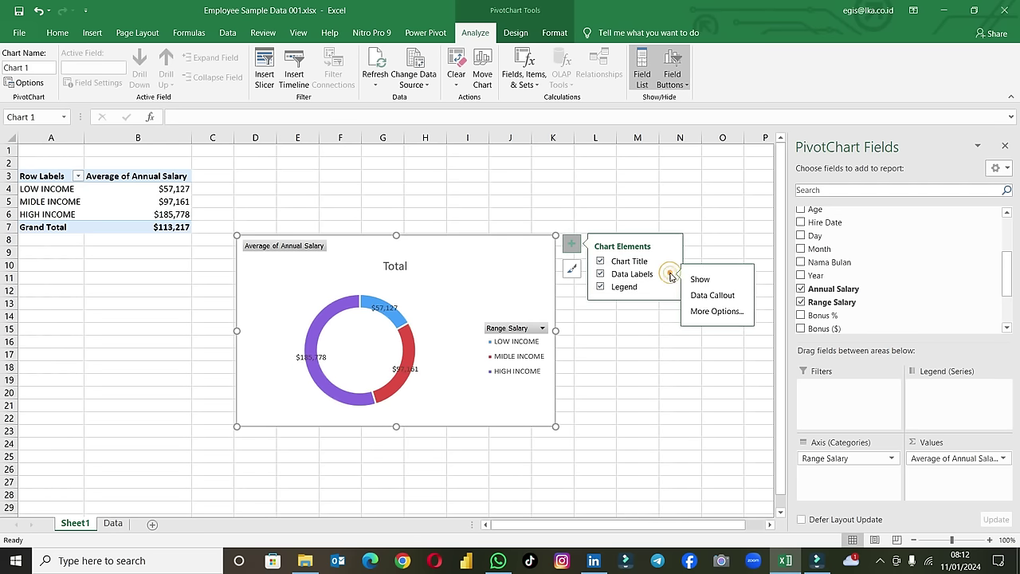
pyautogui.click(653, 378)
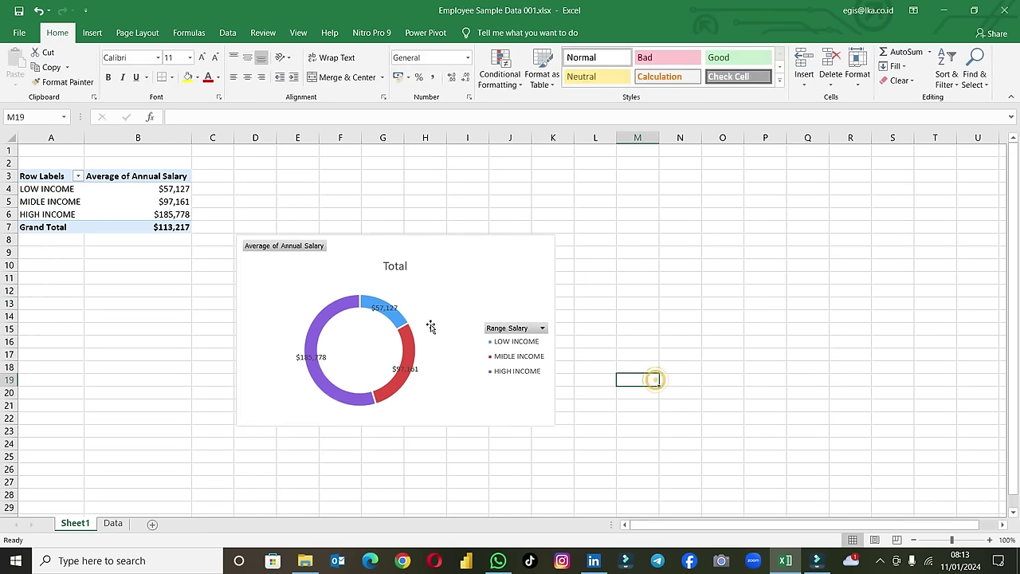
pyautogui.click(388, 313)
pyautogui.click(388, 312)
# Step: Drag the $57,127, $97,161 and $185,778 labels outside the doughnut ring
pyautogui.moveTo(387, 312); pyautogui.dragTo(409, 298)
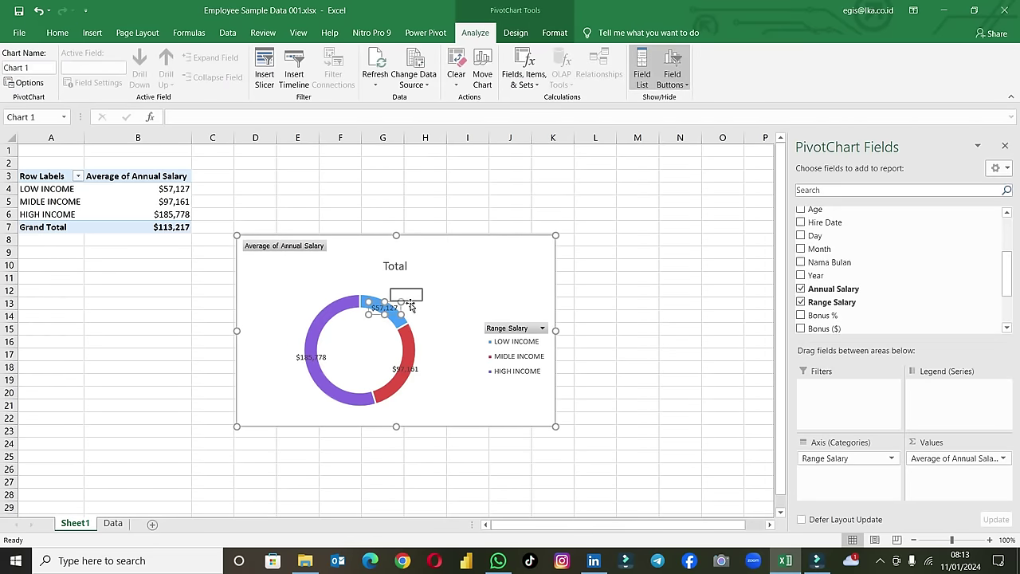
pyautogui.click(407, 375)
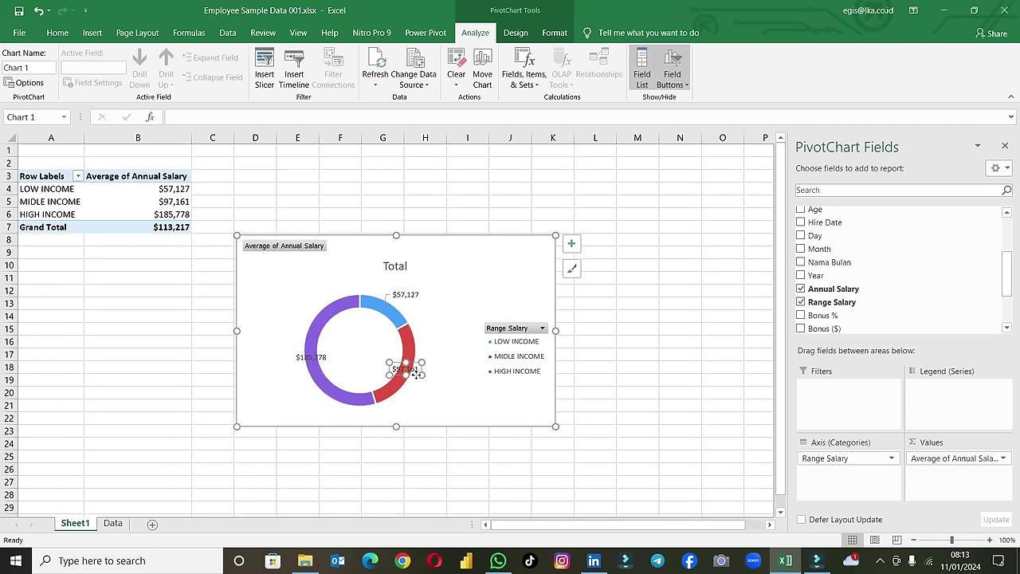
pyautogui.moveTo(407, 371); pyautogui.dragTo(428, 384)
pyautogui.click(298, 357)
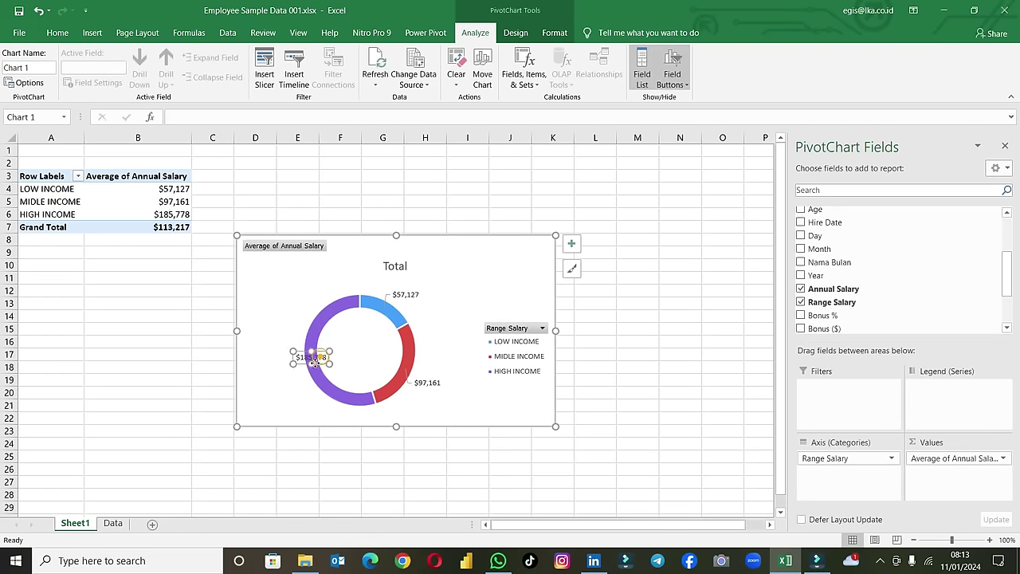
pyautogui.moveTo(293, 363); pyautogui.dragTo(283, 357)
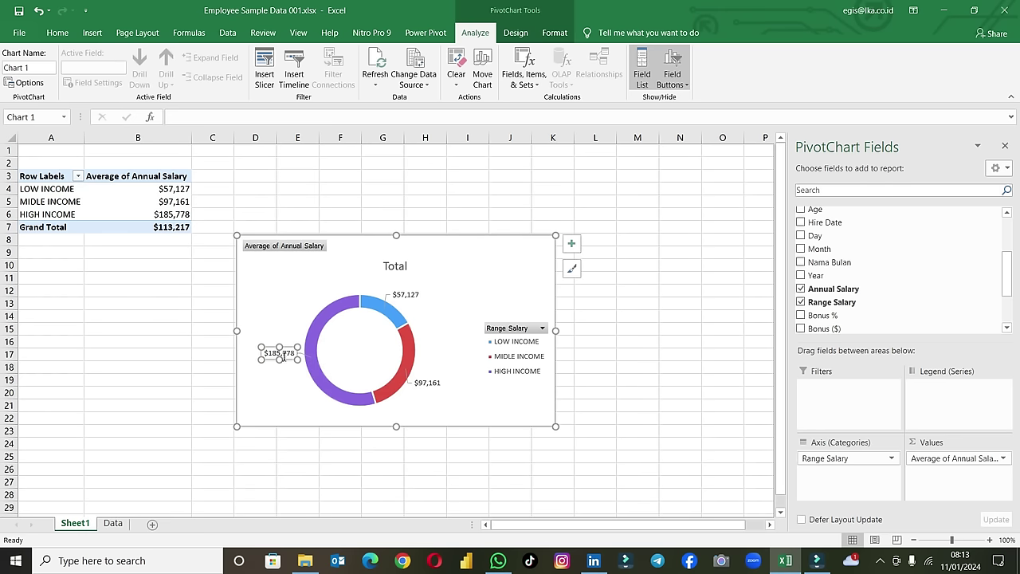
# Step: Add the Category Name to every data label, e.g. 'LOW INCOME, $57,127'
pyautogui.click(571, 243)
pyautogui.click(670, 275)
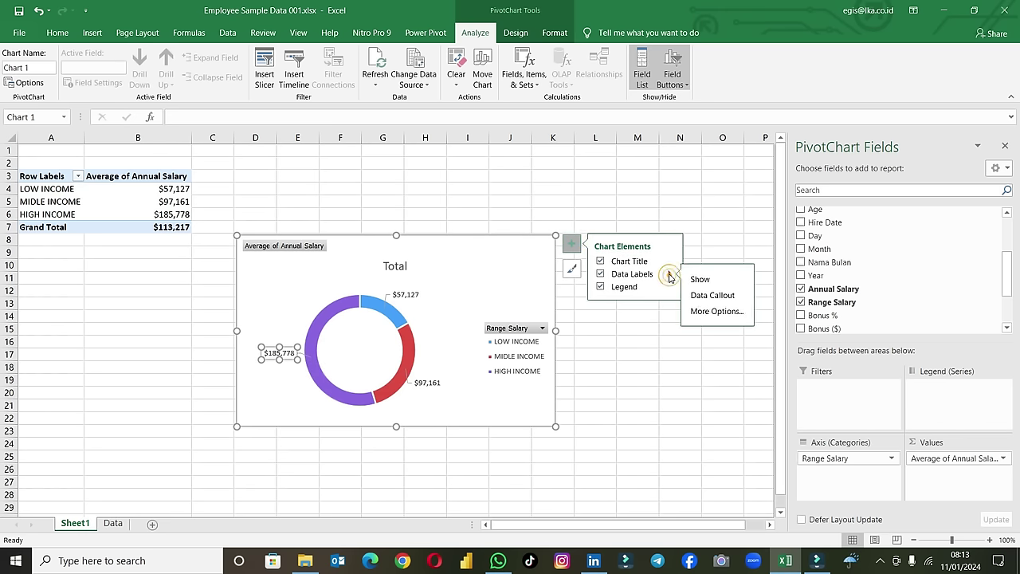
pyautogui.click(717, 311)
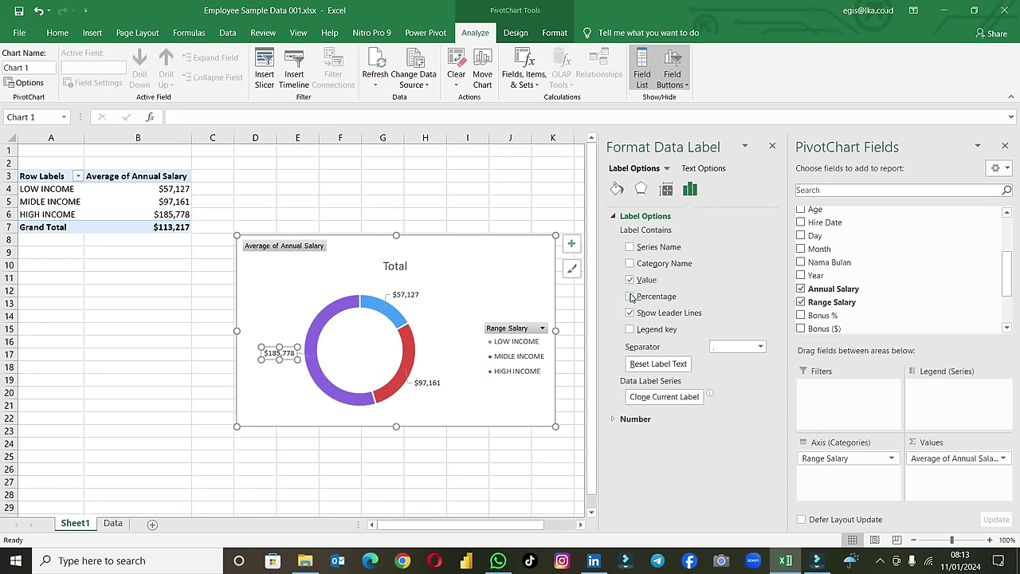
pyautogui.click(631, 264)
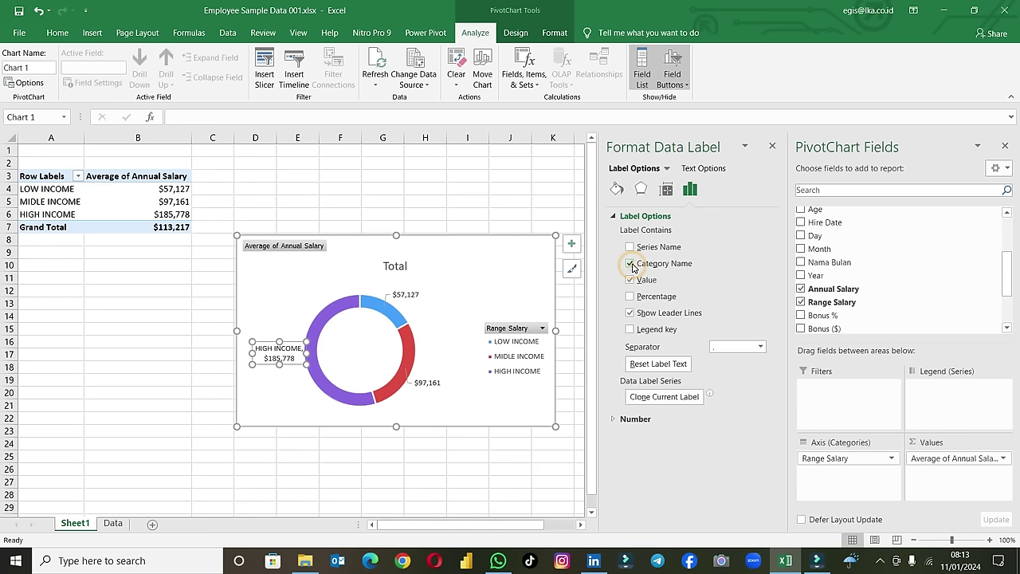
pyautogui.click(410, 303)
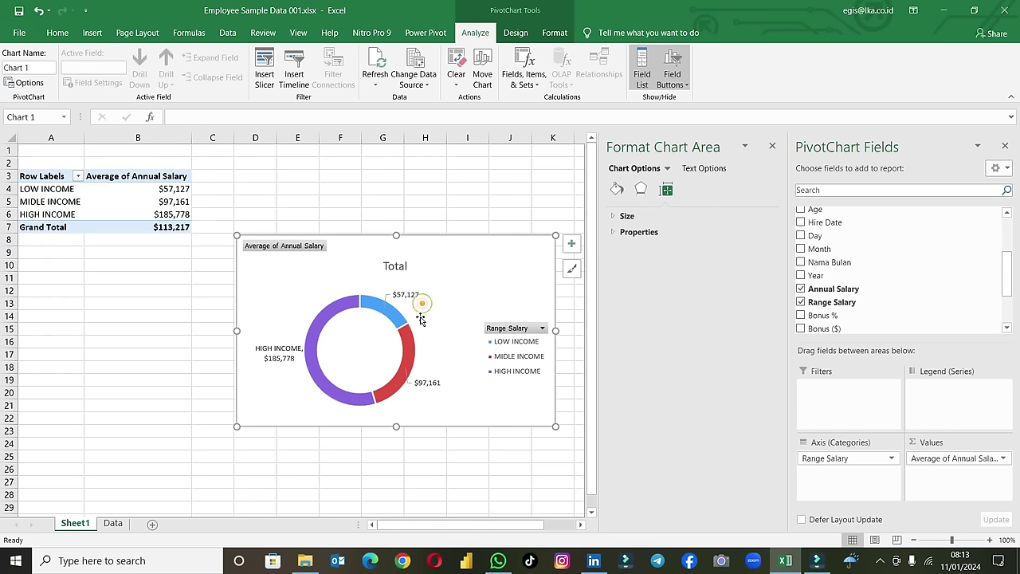
pyautogui.click(410, 297)
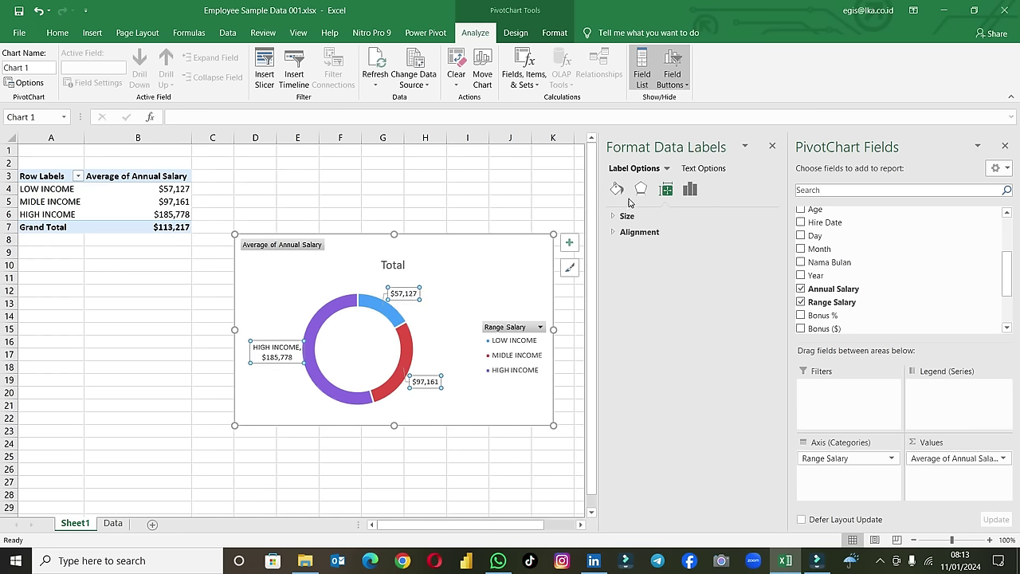
pyautogui.click(684, 194)
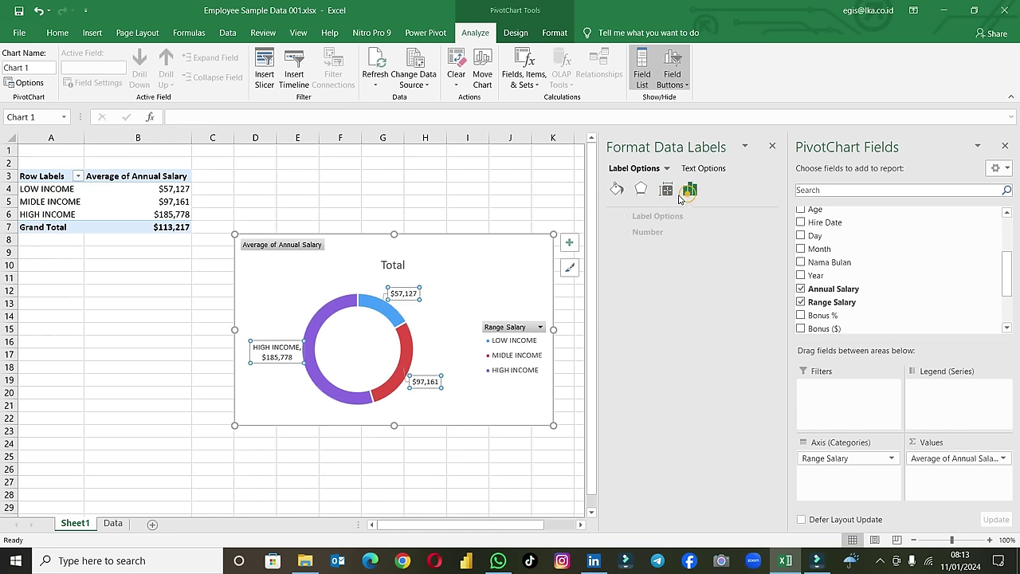
pyautogui.click(618, 215)
pyautogui.click(630, 277)
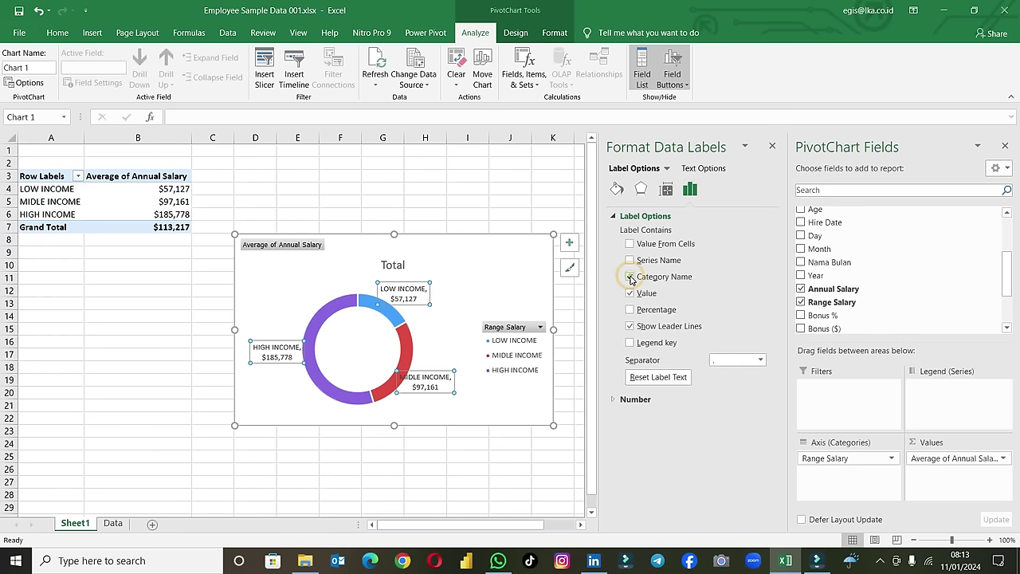
# Step: Delete the doughnut chart's legend and hide all its field buttons
pyautogui.click(526, 362)
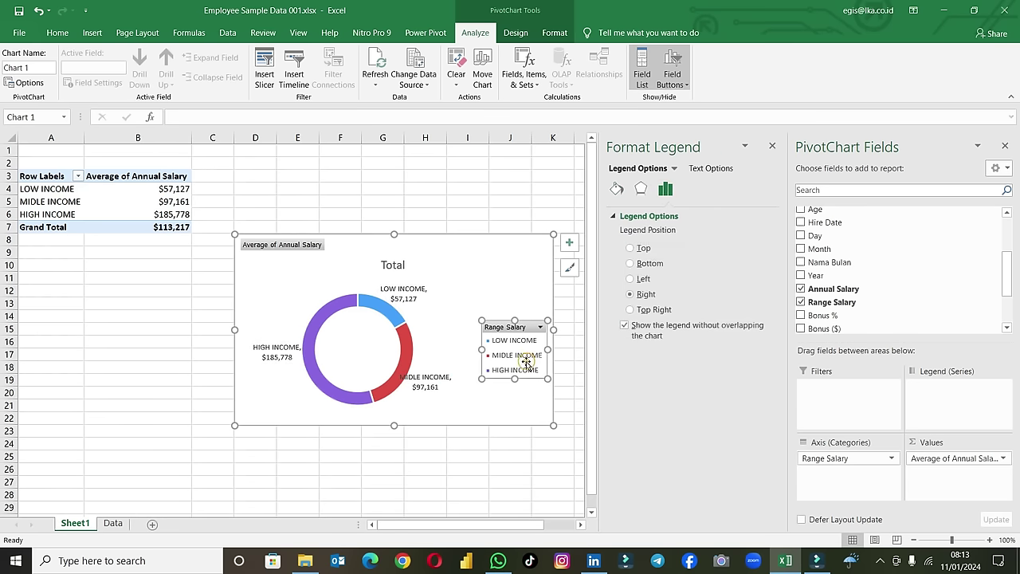
pyautogui.press('Delete')
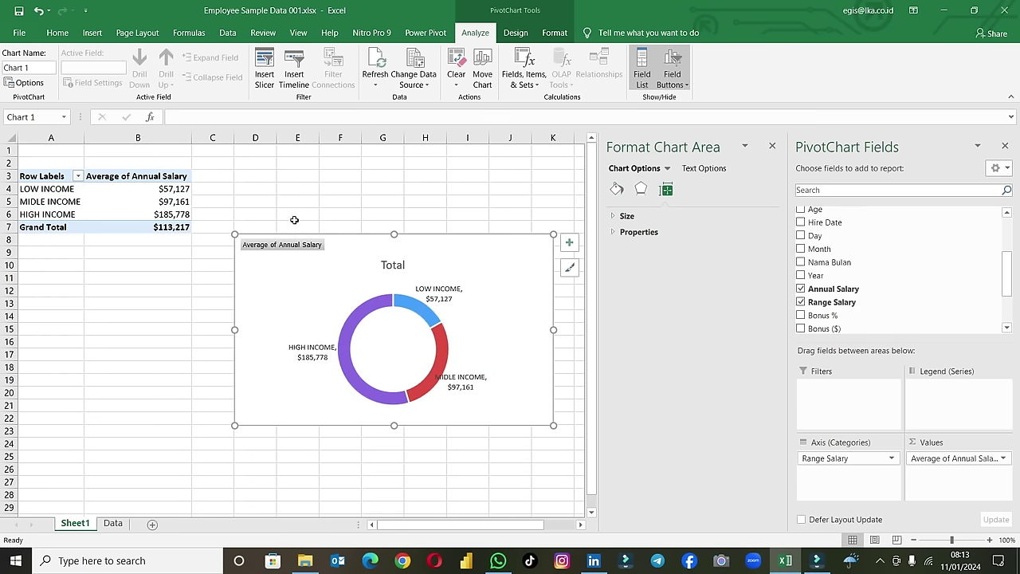
pyautogui.rightClick(298, 248)
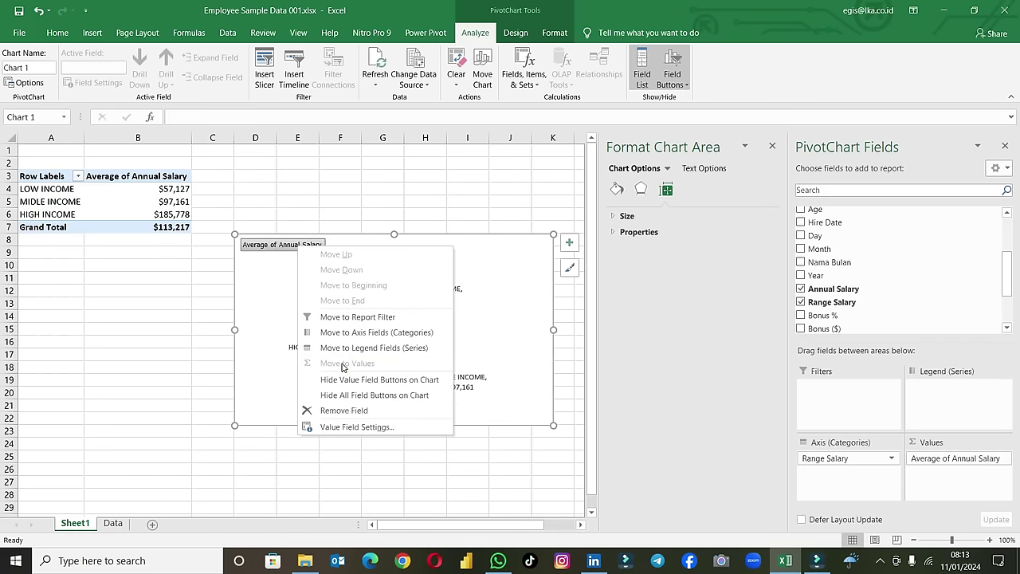
pyautogui.click(357, 396)
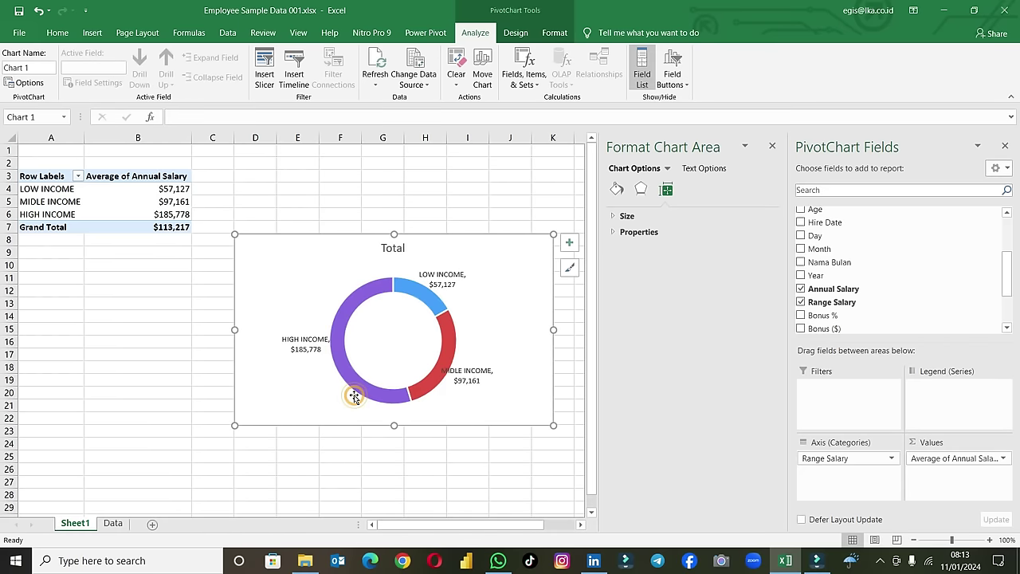
pyautogui.click(771, 146)
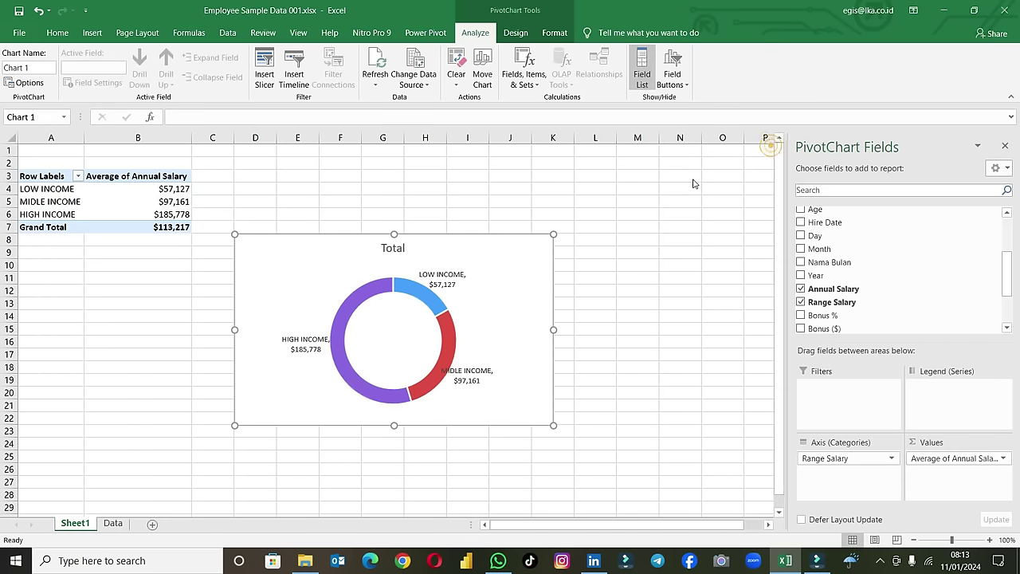
# Step: Set the chart's Shape Fill and Shape Outline to none
pyautogui.click(550, 32)
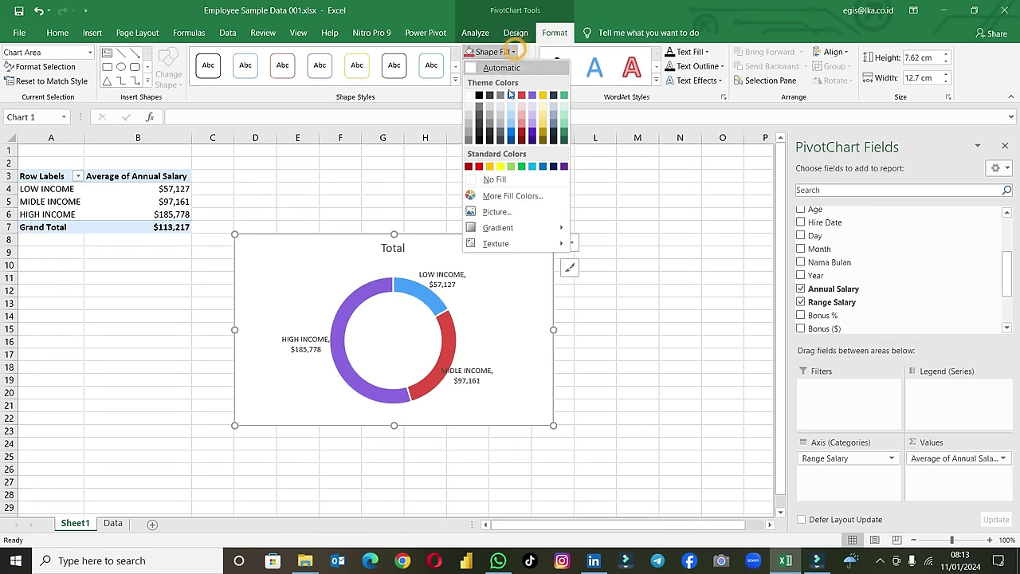
pyautogui.click(503, 177)
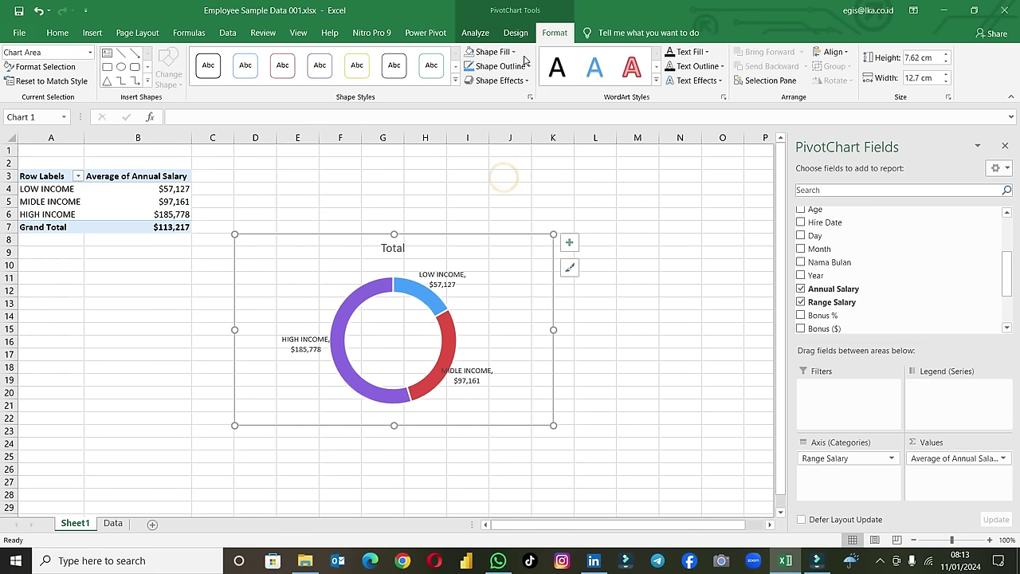
pyautogui.click(500, 66)
pyautogui.click(501, 194)
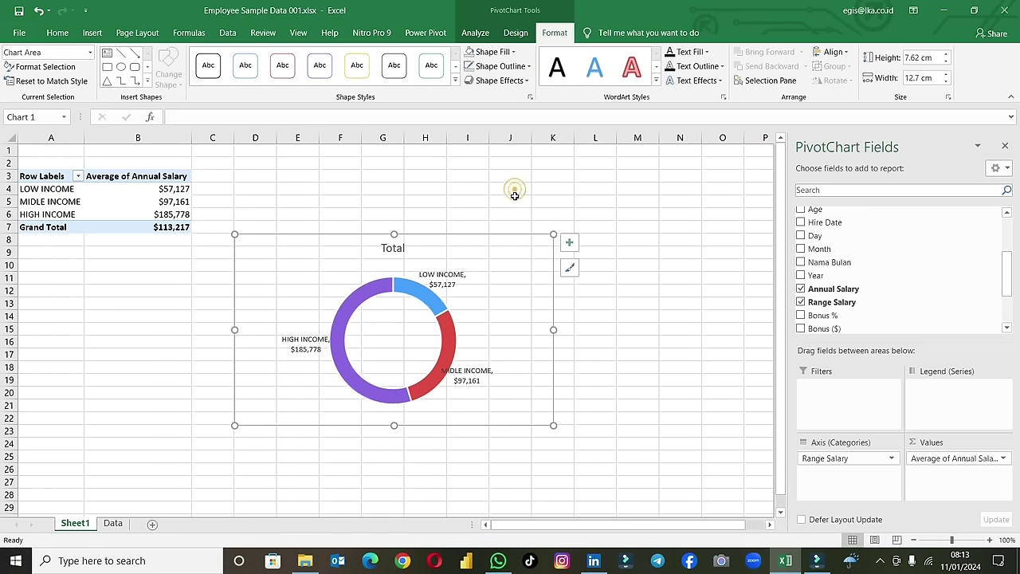
pyautogui.click(708, 316)
# Step: Delete the 'Total' title and enlarge the doughnut's plot area in both directions
pyautogui.click(397, 249)
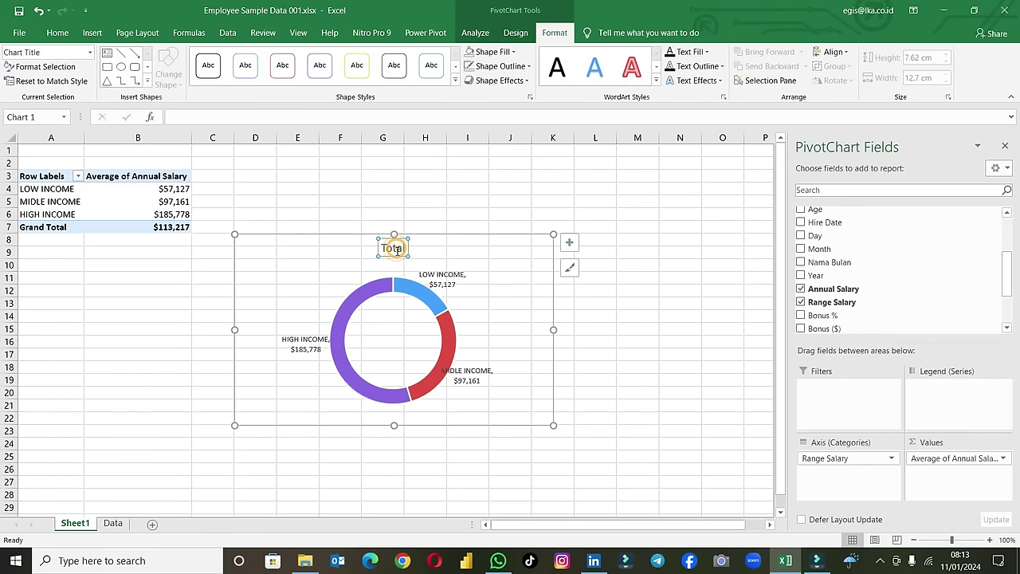
pyautogui.press('Delete')
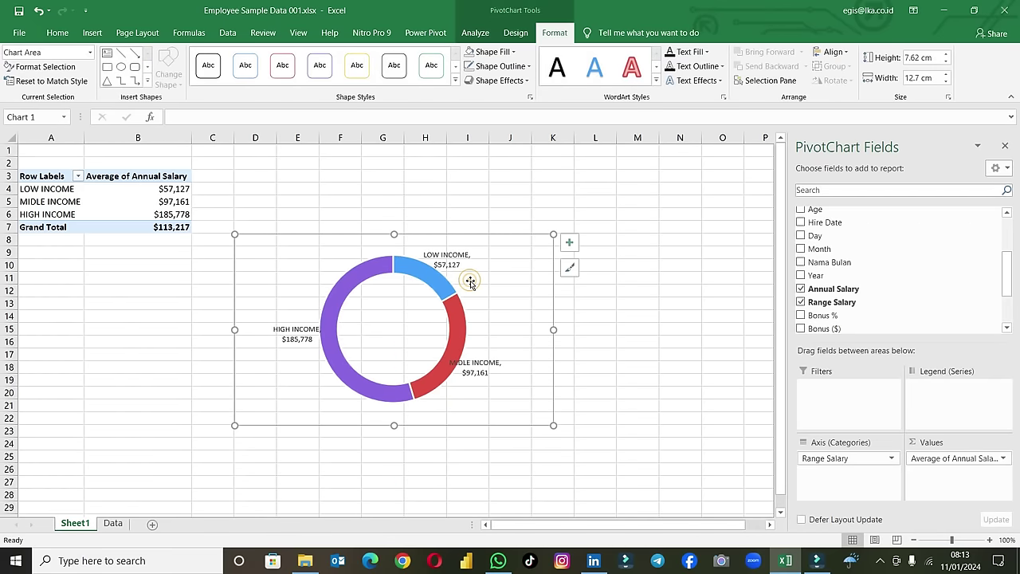
pyautogui.click(417, 307)
pyautogui.click(622, 328)
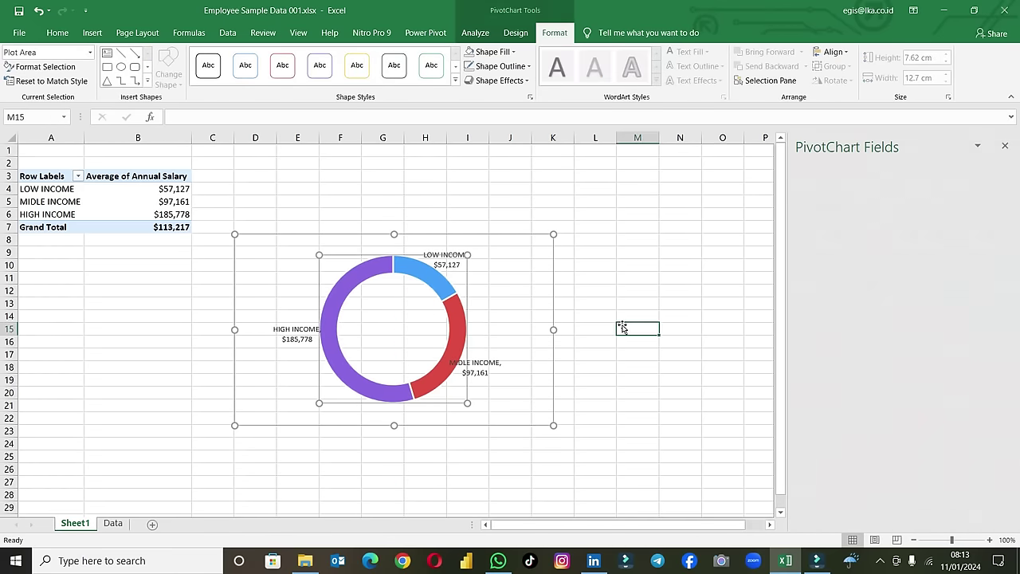
pyautogui.click(400, 291)
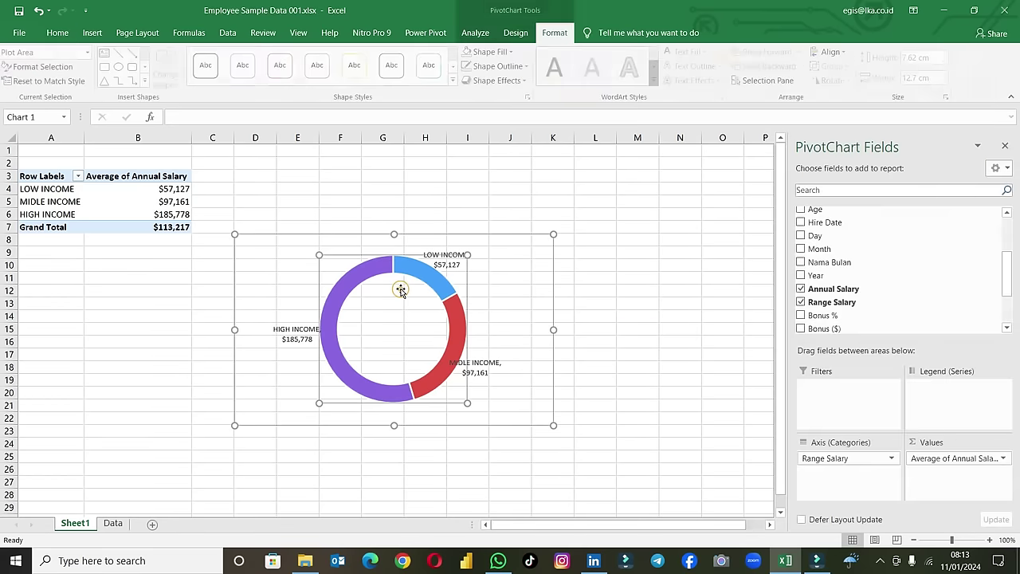
pyautogui.moveTo(466, 254); pyautogui.dragTo(486, 235)
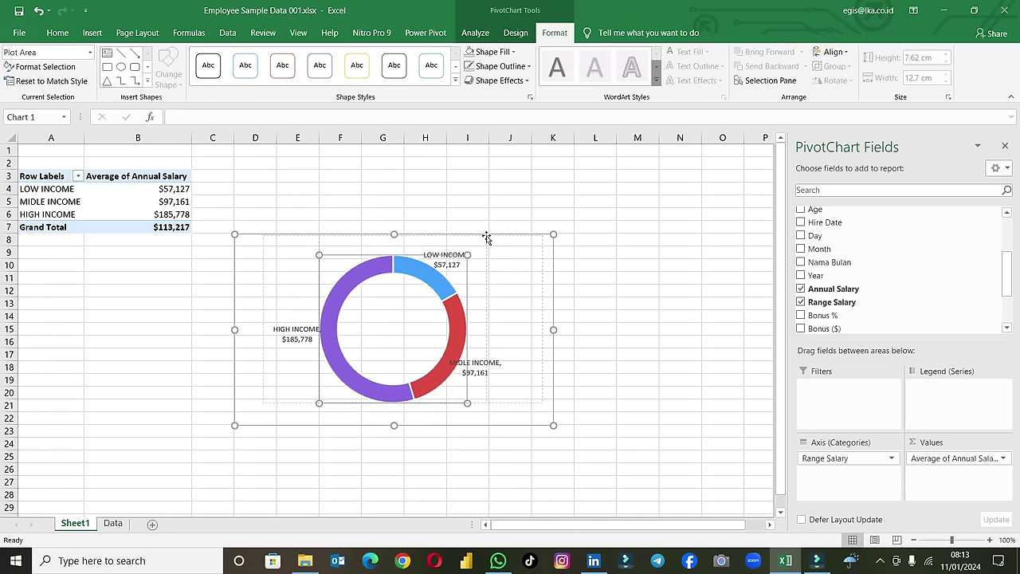
pyautogui.moveTo(319, 403); pyautogui.dragTo(300, 425)
pyautogui.click(622, 412)
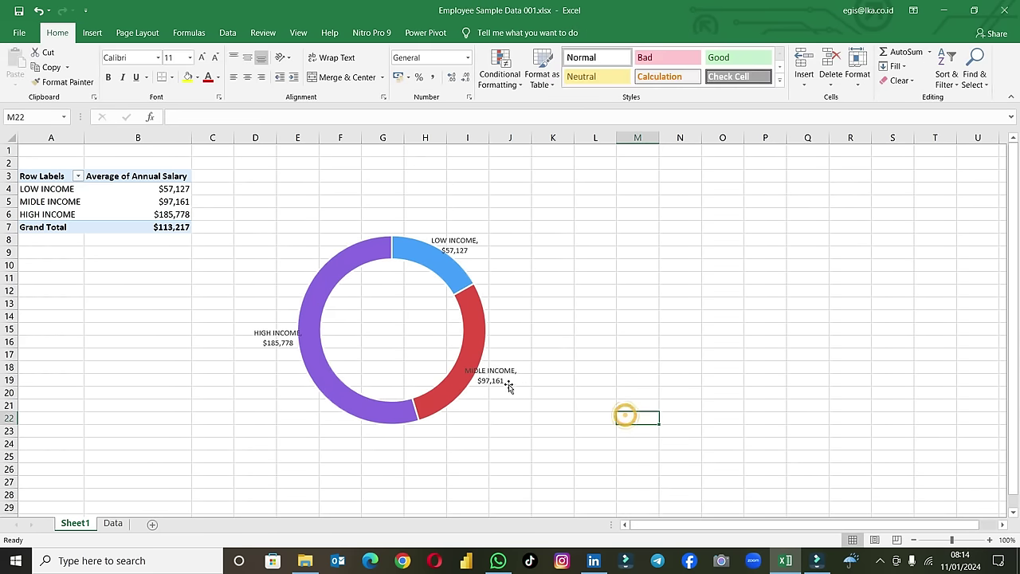
# Step: Move the MIDLE INCOME and LOW INCOME labels right and HIGH INCOME left
pyautogui.click(505, 381)
pyautogui.click(510, 382)
pyautogui.moveTo(523, 387); pyautogui.dragTo(526, 384)
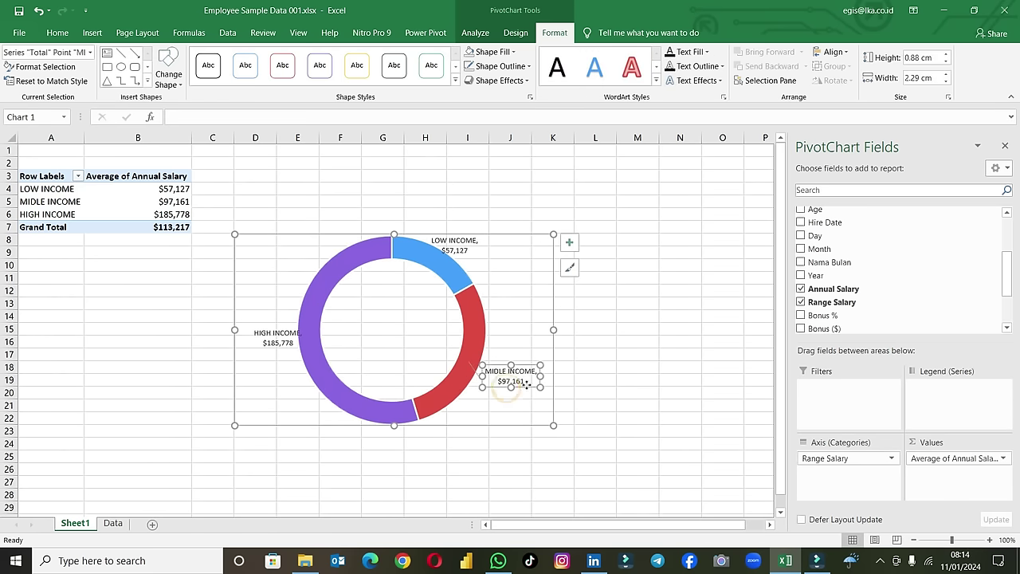
pyautogui.click(472, 255)
pyautogui.moveTo(474, 261); pyautogui.dragTo(515, 264)
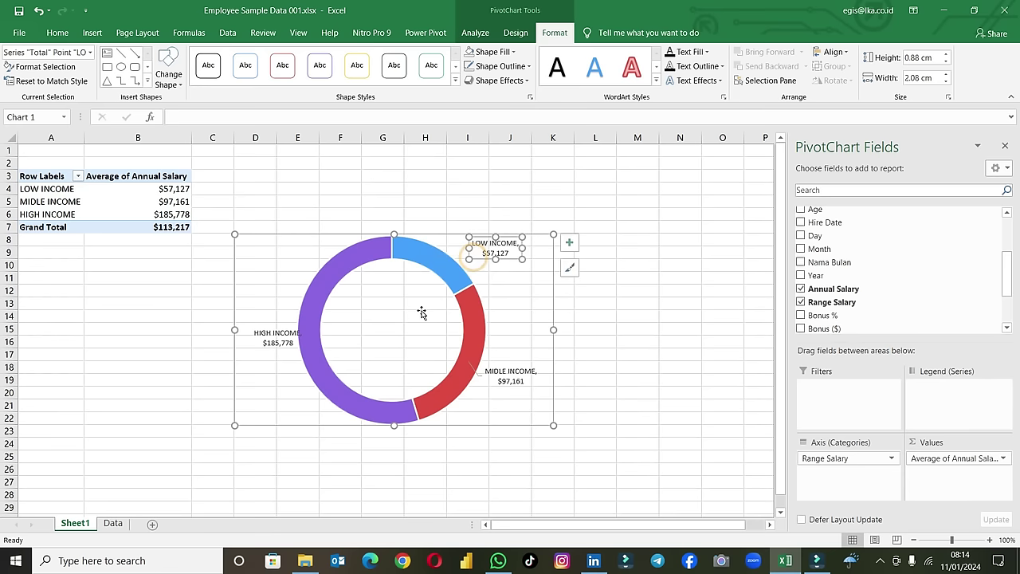
pyautogui.click(288, 344)
pyautogui.moveTo(288, 348); pyautogui.dragTo(271, 354)
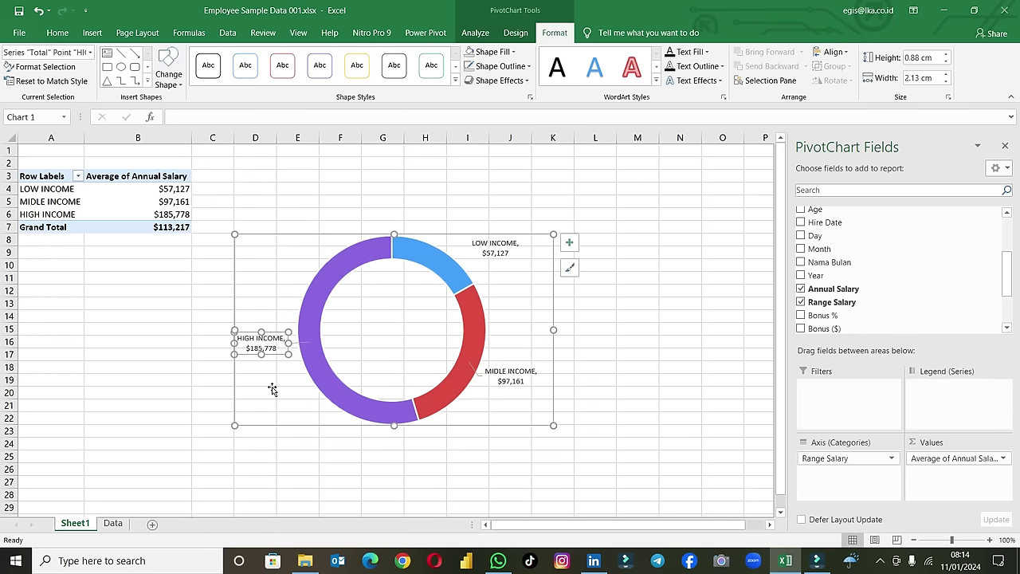
pyautogui.click(229, 451)
# Step: Select all the doughnut's data labels for font formatting
pyautogui.click(272, 359)
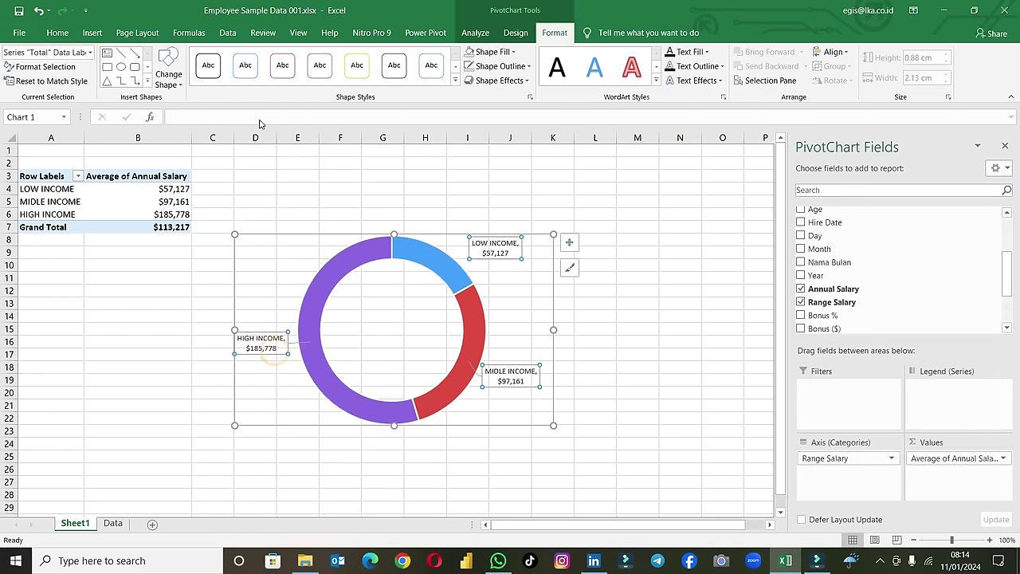
pyautogui.click(62, 36)
pyautogui.click(128, 57)
# Step: Format the doughnut's data labels as bold Abadi at font size 11
pyautogui.write('Aharoni')
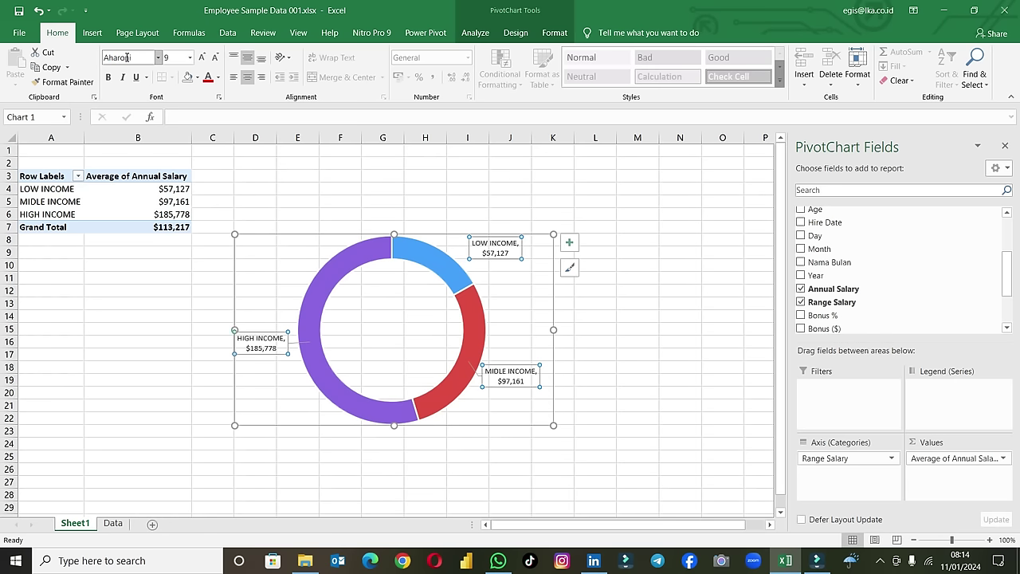
pyautogui.press('Return')
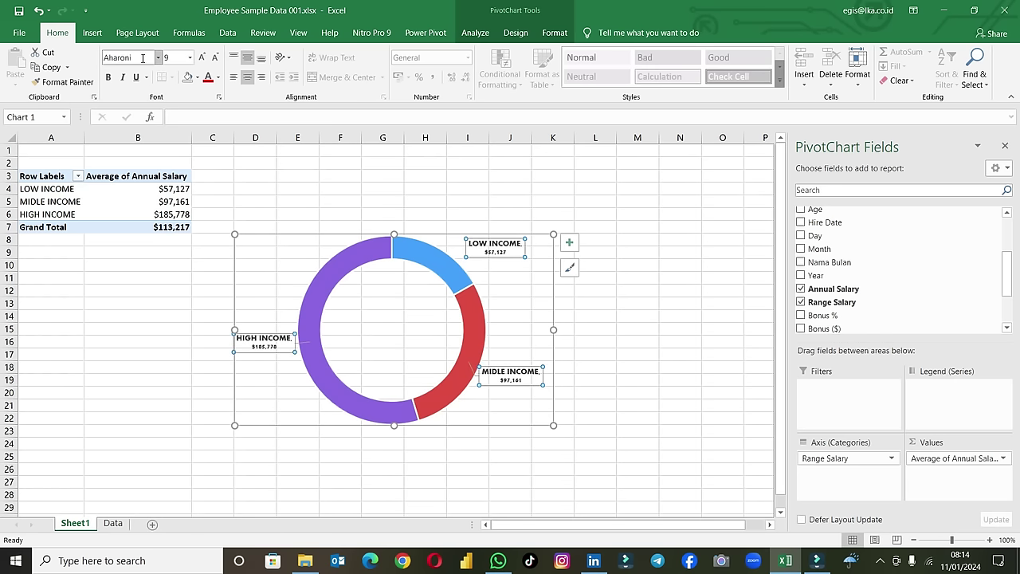
pyautogui.click(158, 57)
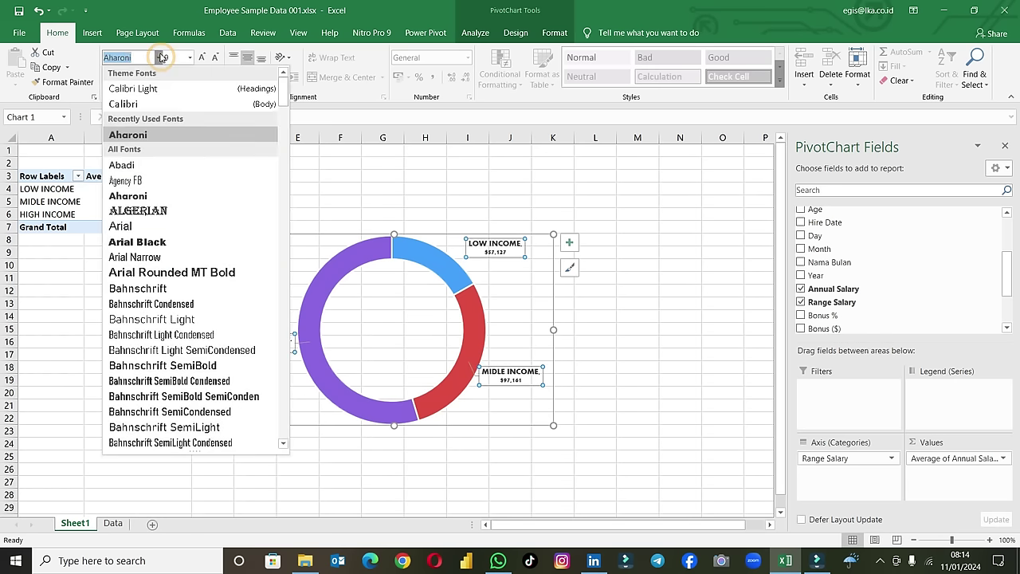
pyautogui.click(127, 165)
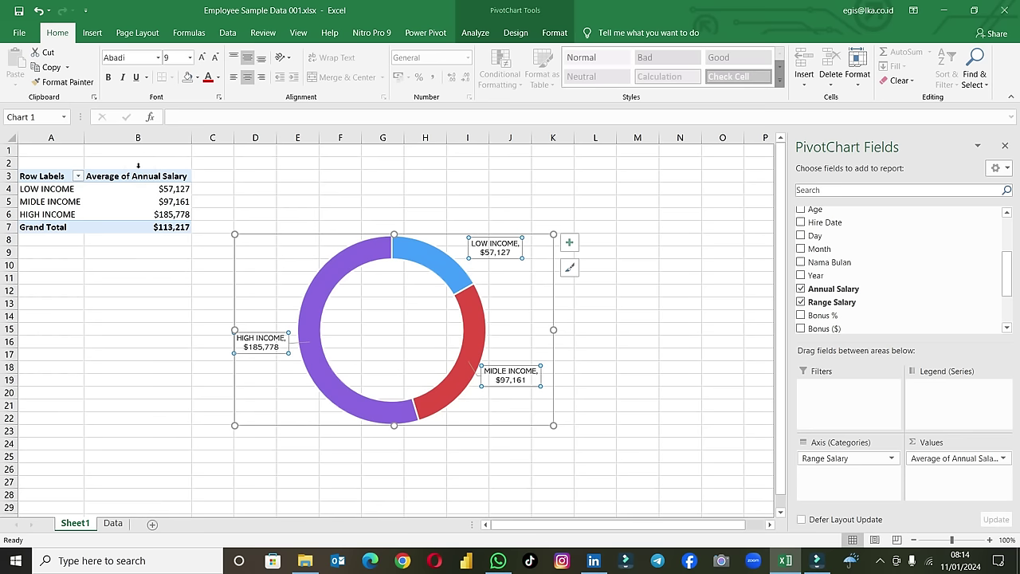
pyautogui.click(108, 78)
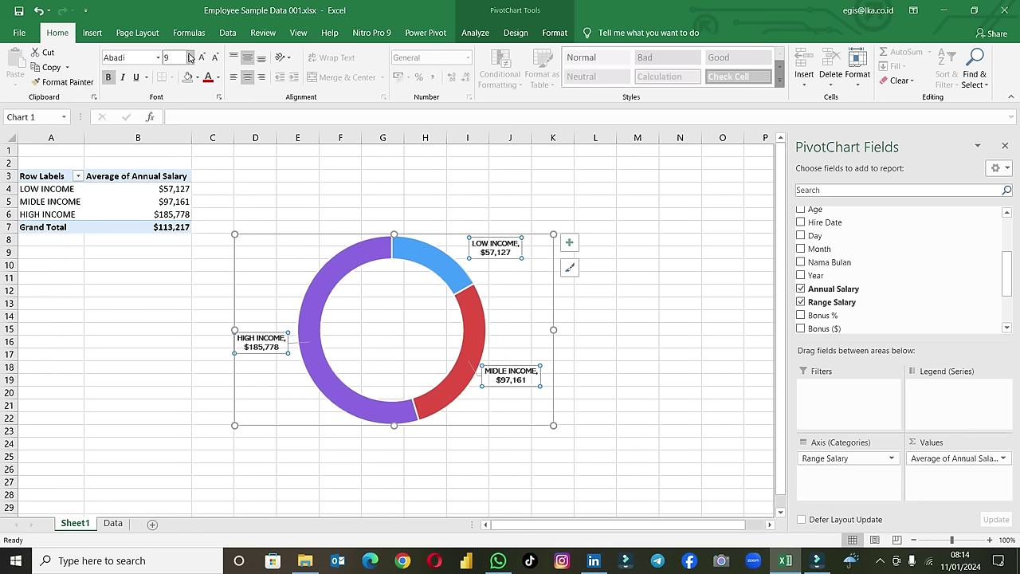
pyautogui.click(190, 57)
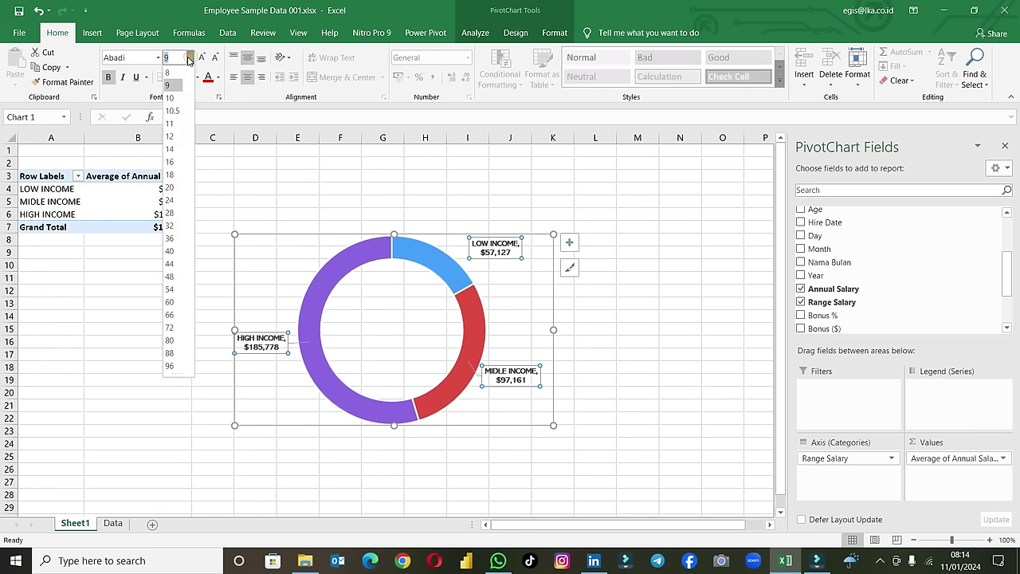
pyautogui.click(176, 123)
pyautogui.click(318, 244)
pyautogui.click(318, 242)
# Step: Apply the monochromatic green colour palette from Chart Styles to the doughnut
pyautogui.click(569, 268)
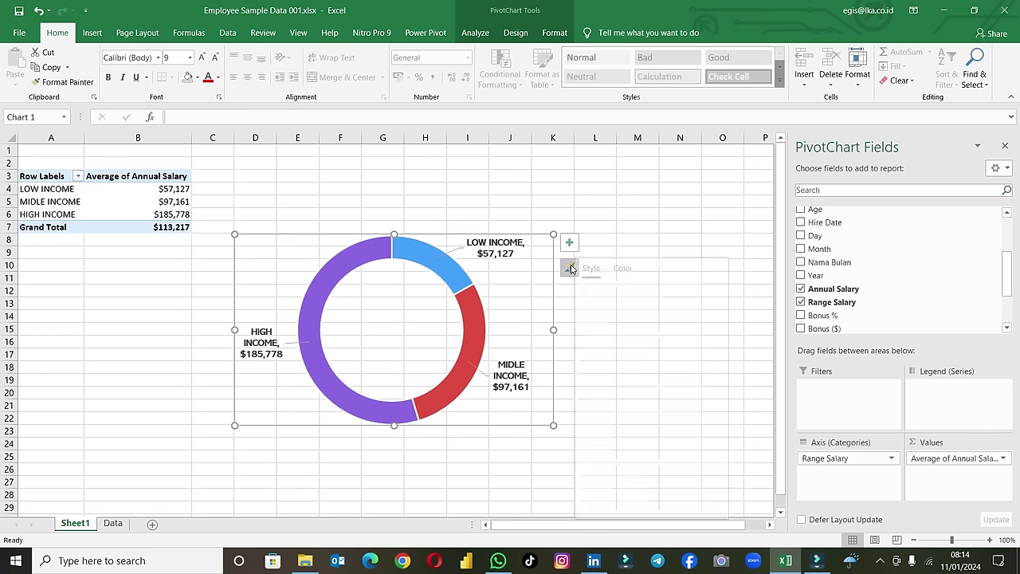
pyautogui.click(629, 271)
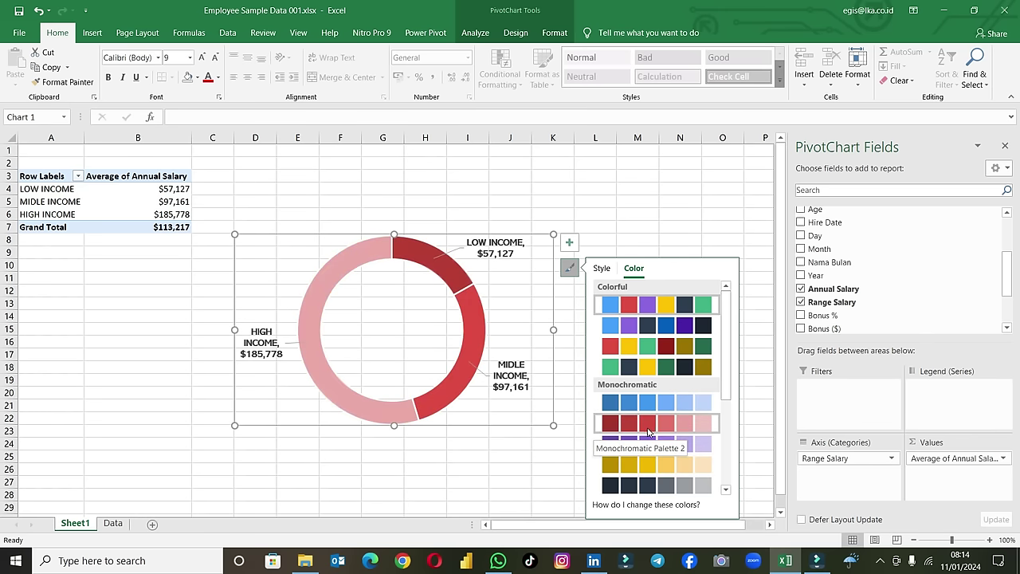
pyautogui.scroll(-2, 647, 438)
pyautogui.scroll(-2, 647, 414)
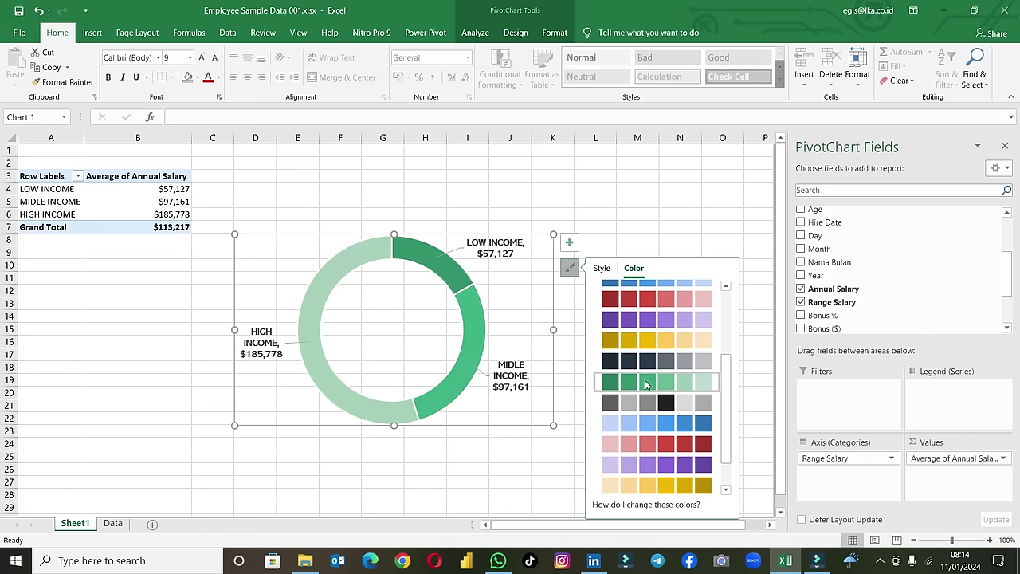
pyautogui.click(647, 384)
pyautogui.click(609, 215)
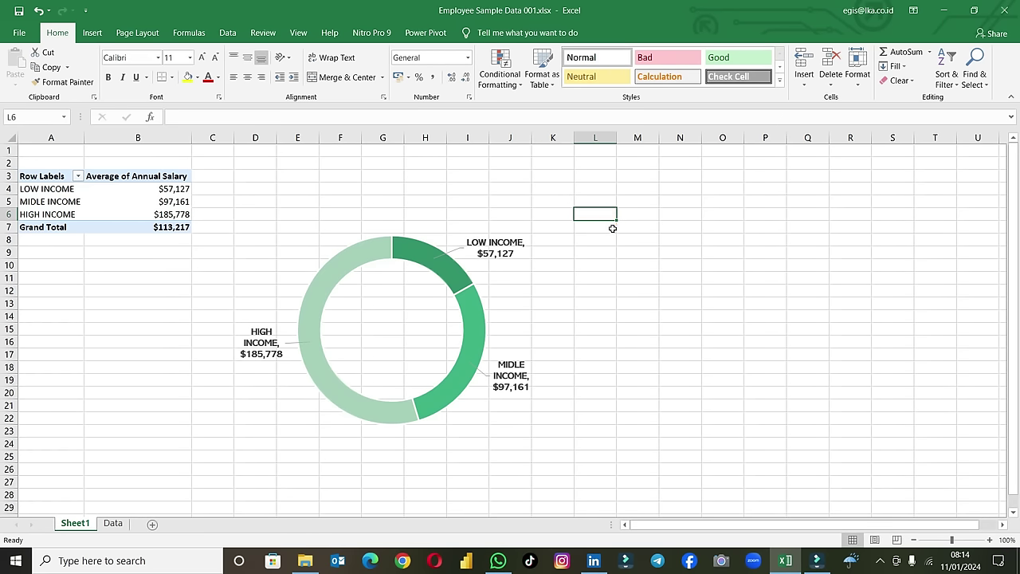
# Step: Rename Sheet1 to 'Category Gaji' and select the salary PivotTable in A3:B7
pyautogui.click(423, 314)
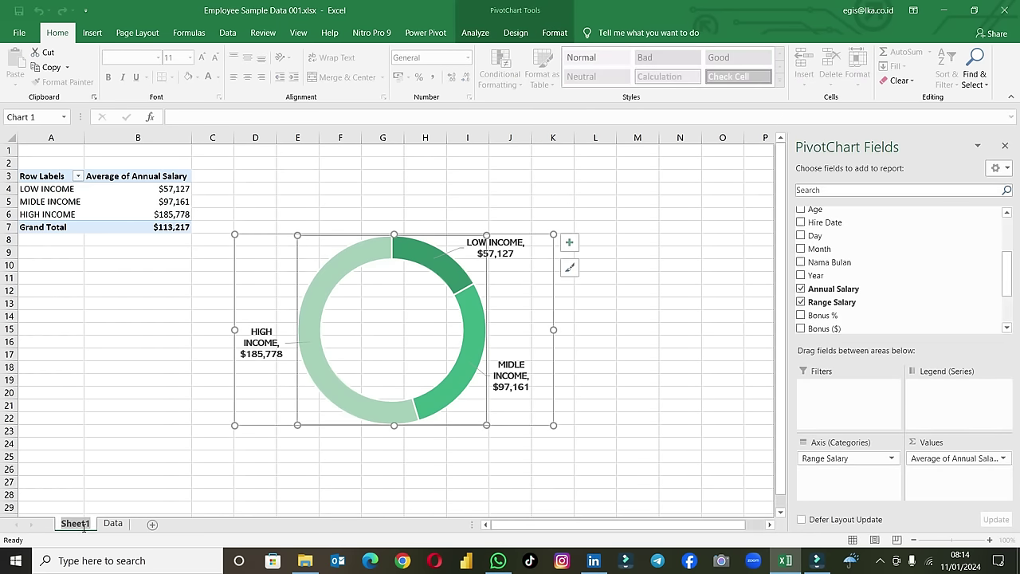
pyautogui.doubleClick(75, 523)
pyautogui.write('Category Gaji')
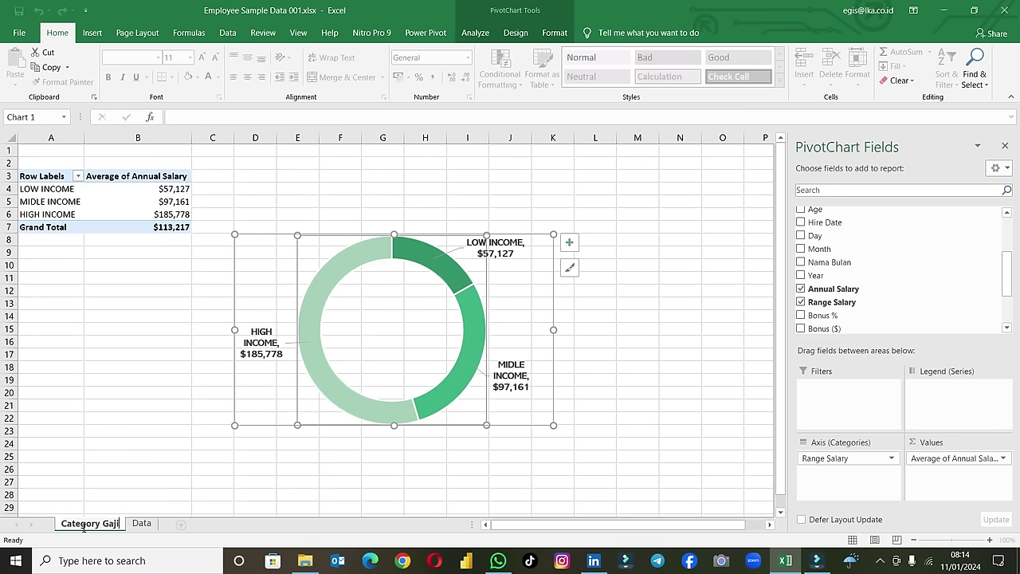
pyautogui.click(100, 409)
pyautogui.moveTo(153, 222); pyautogui.dragTo(58, 176)
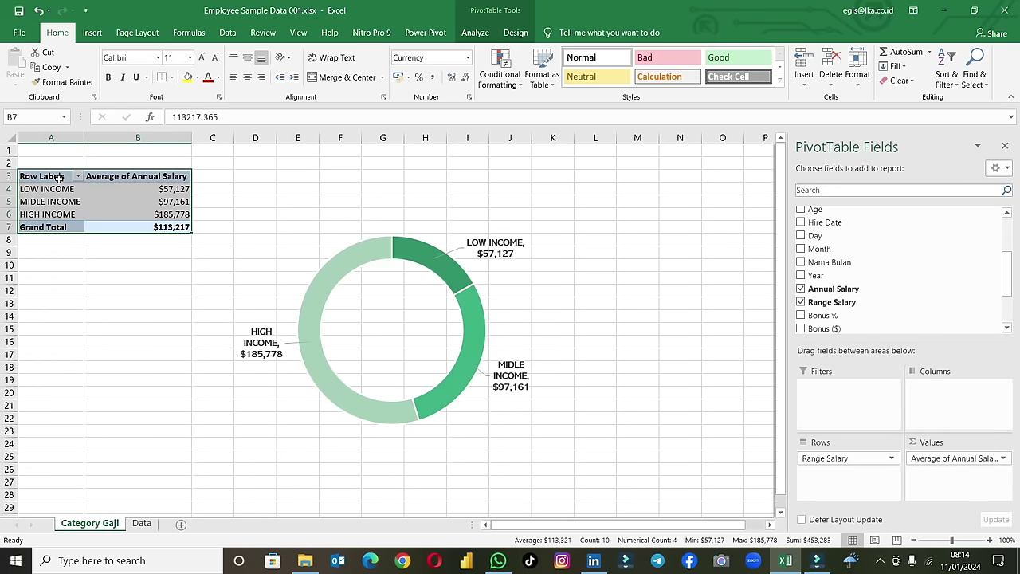
# Step: Copy the salary PivotTable and paste it at cell A25
pyautogui.hotkey('ctrl', 'c')
pyautogui.scroll(-2, 101, 366)
pyautogui.click(40, 382)
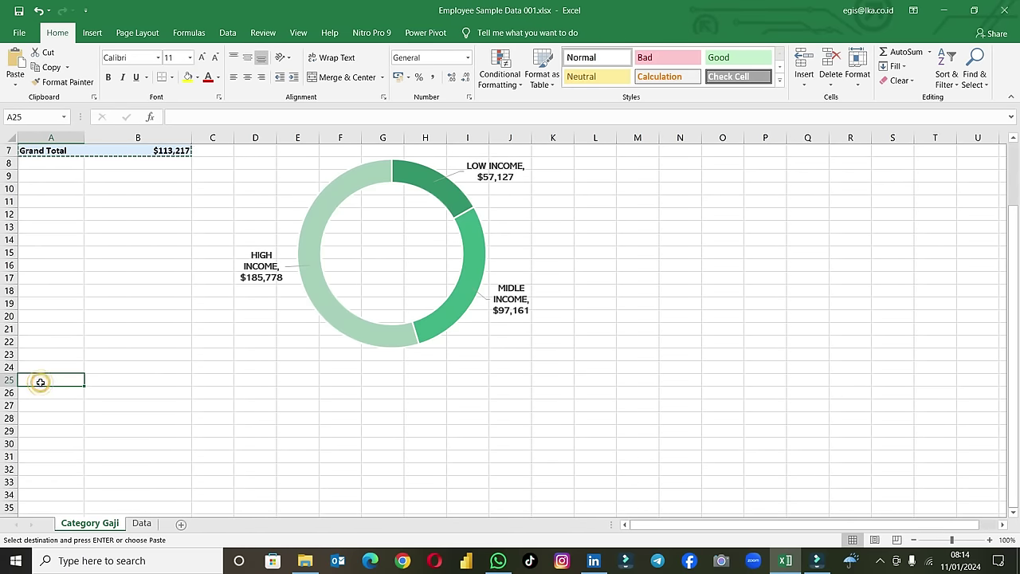
pyautogui.hotkey('ctrl', 'v')
pyautogui.click(88, 335)
pyautogui.scroll(2, 88, 330)
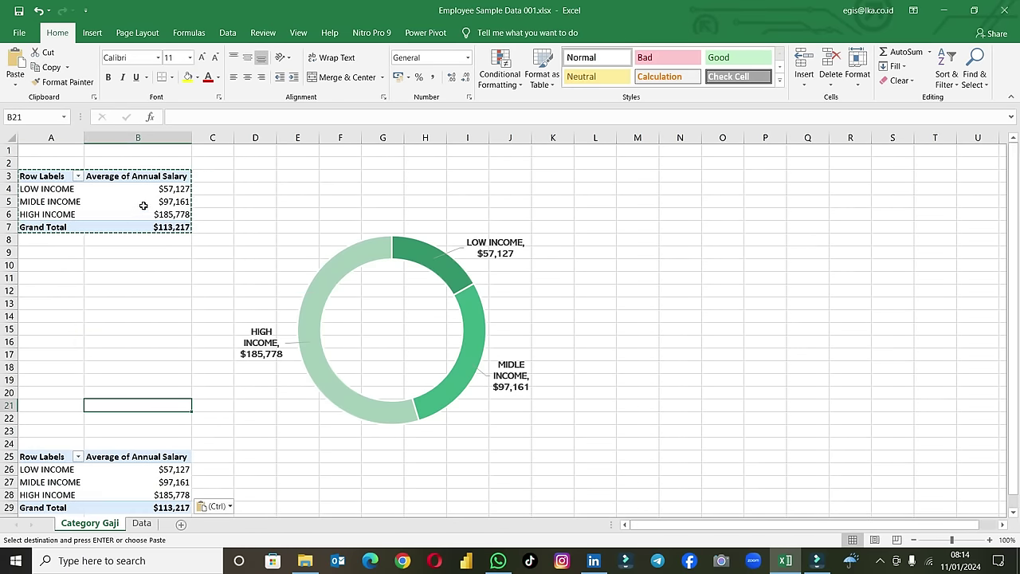
# Step: Rename the original PivotTable from PivotTable1 to 'Range Income'
pyautogui.click(143, 206)
pyautogui.click(475, 32)
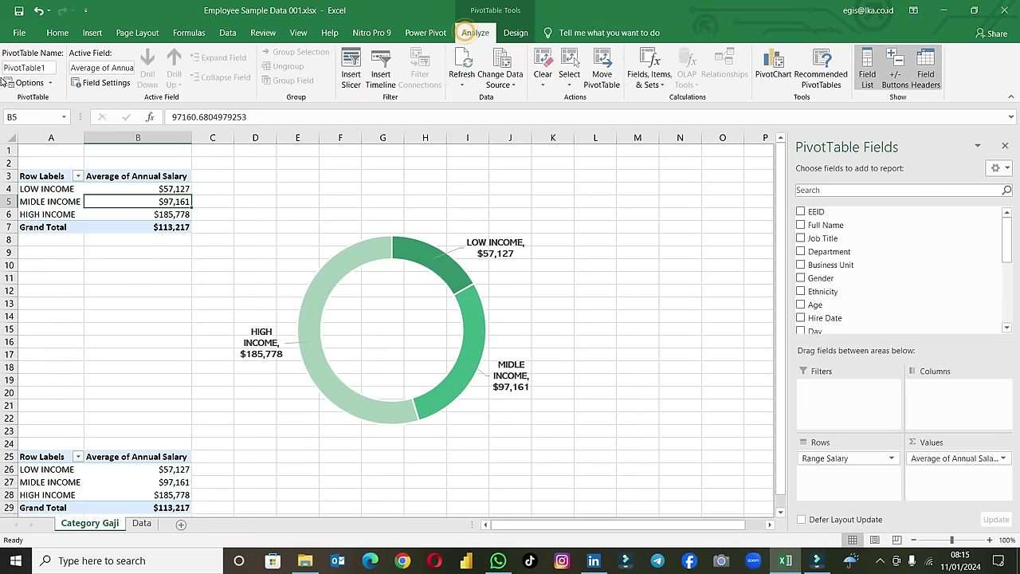
pyautogui.click(24, 68)
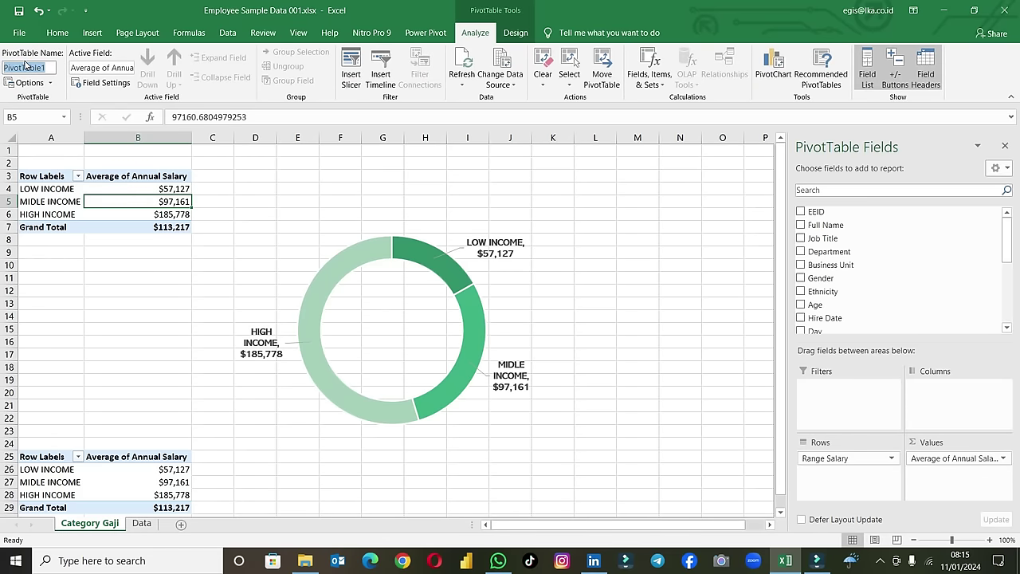
pyautogui.write('Range Income')
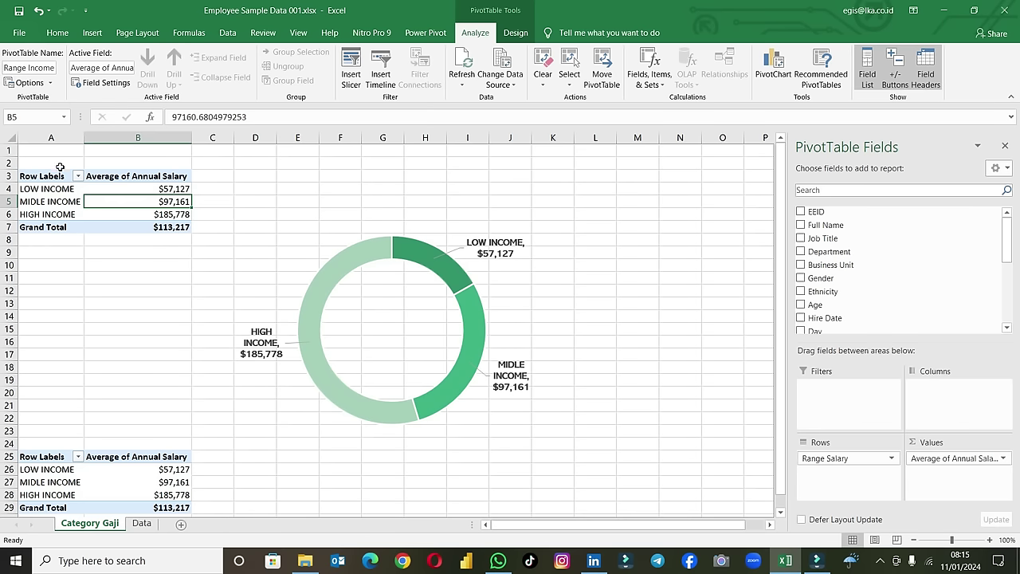
# Step: Swap Range Salary for Job Title in the copied PivotTable's Rows
pyautogui.click(69, 450)
pyautogui.click(47, 482)
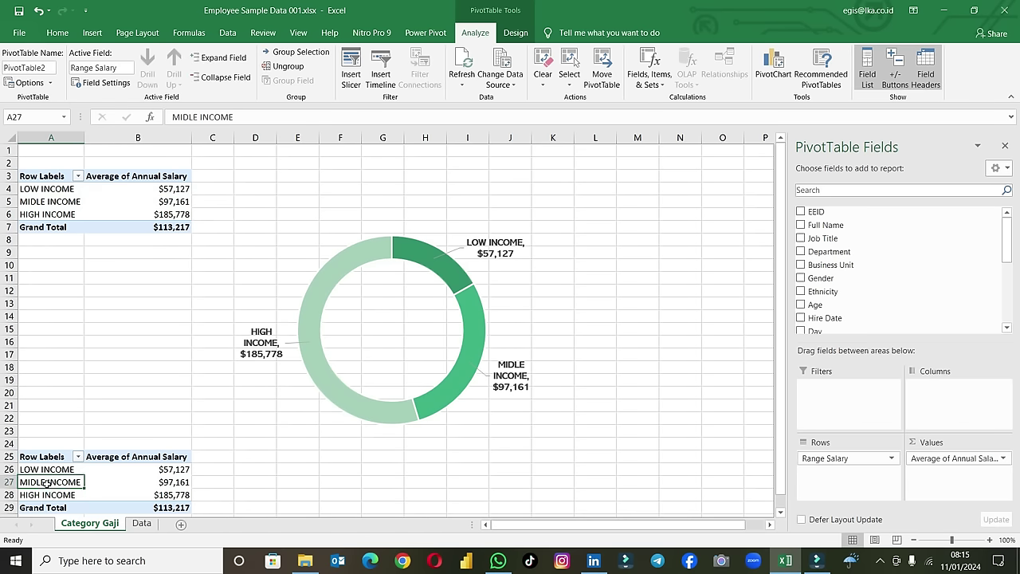
pyautogui.moveTo(841, 460); pyautogui.dragTo(769, 421)
pyautogui.scroll(-2, 837, 281)
pyautogui.scroll(2, 838, 288)
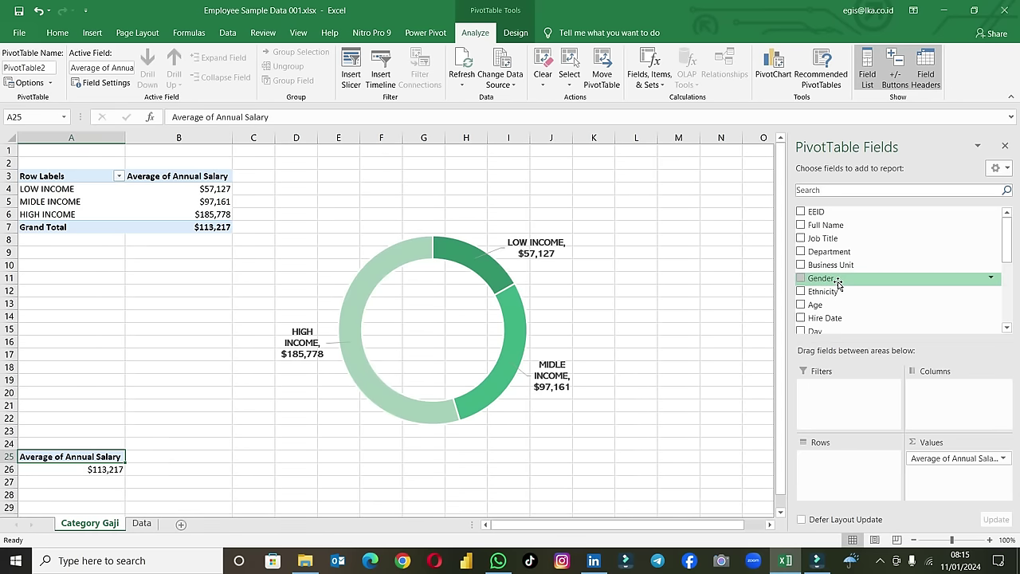
pyautogui.moveTo(829, 238); pyautogui.dragTo(861, 464)
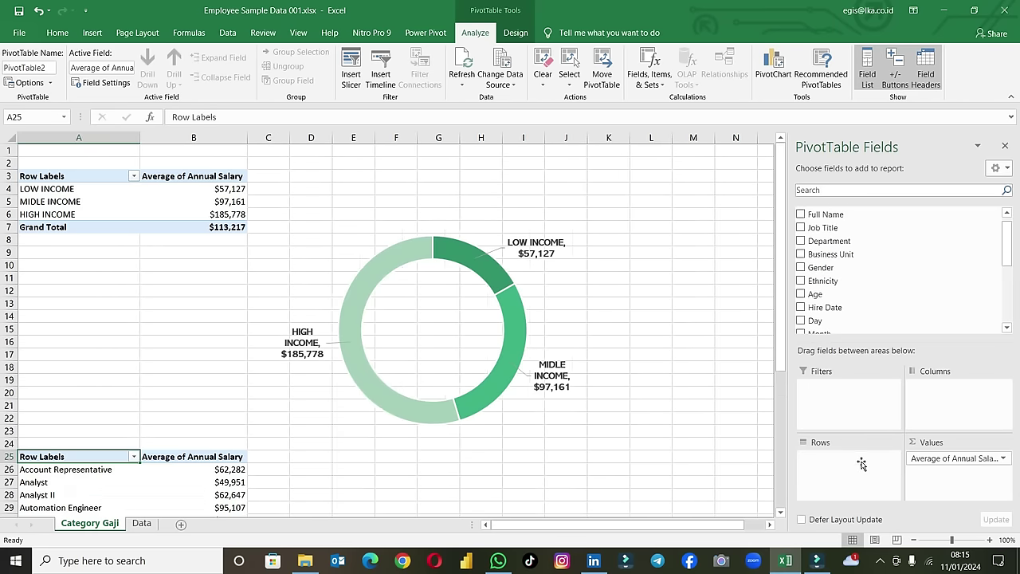
pyautogui.scroll(-2, 365, 417)
pyautogui.scroll(-2, 364, 417)
pyautogui.scroll(-3, 350, 416)
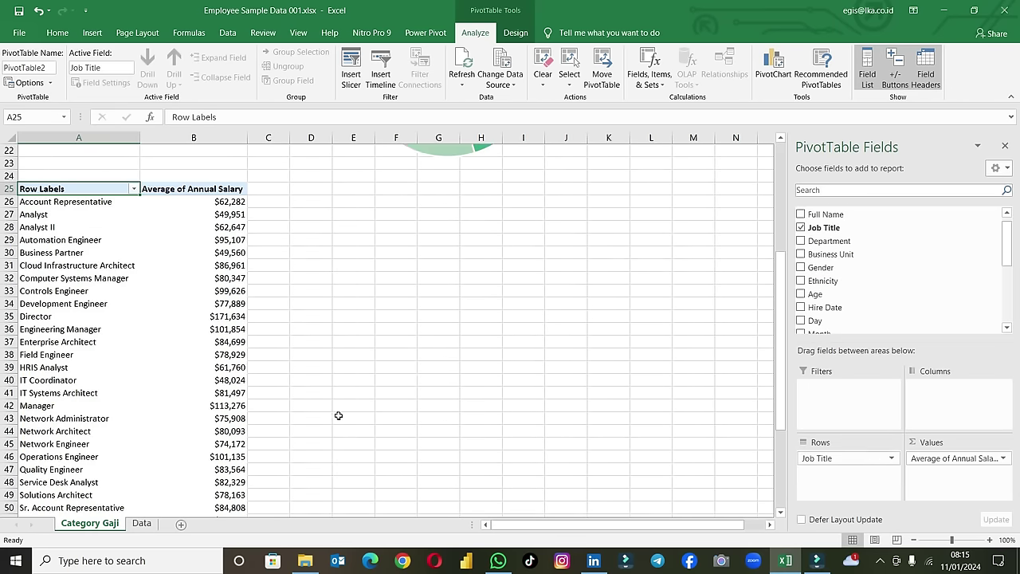
pyautogui.scroll(-4, 331, 410)
pyautogui.scroll(3, 322, 404)
pyautogui.scroll(2, 317, 400)
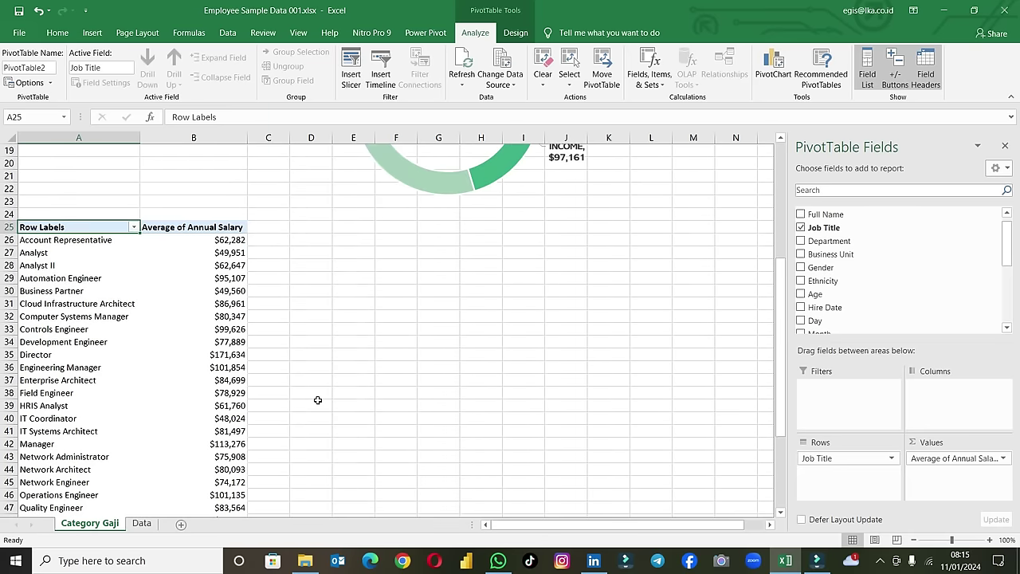
pyautogui.scroll(-4, 246, 342)
pyautogui.scroll(2, 246, 342)
pyautogui.scroll(1, 245, 342)
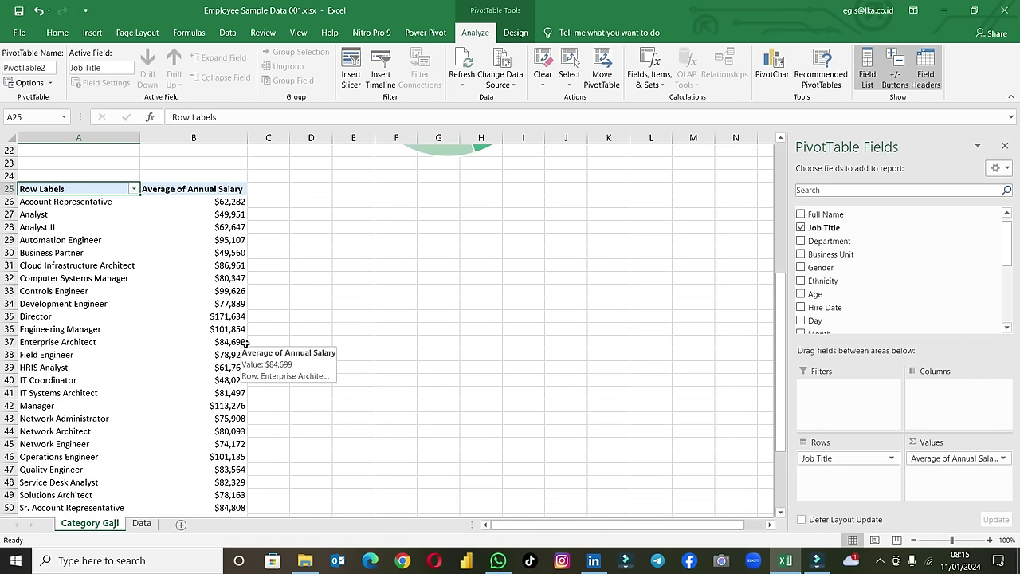
pyautogui.scroll(2, 247, 342)
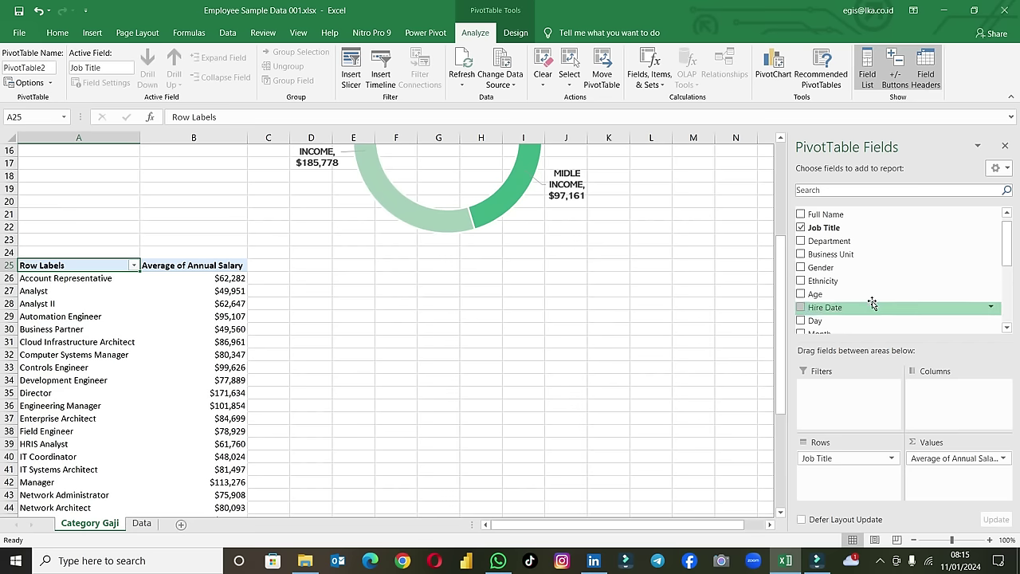
# Step: Add Annual Salary twice and EEID to Values, creating Sum and Count of EEID columns
pyautogui.scroll(-2, 861, 296)
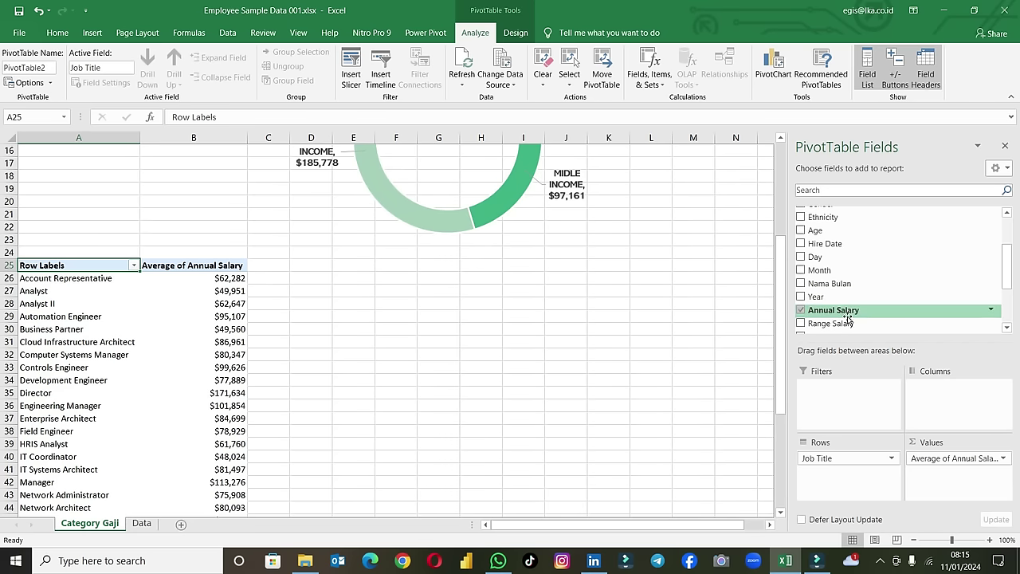
pyautogui.moveTo(860, 310); pyautogui.dragTo(942, 462)
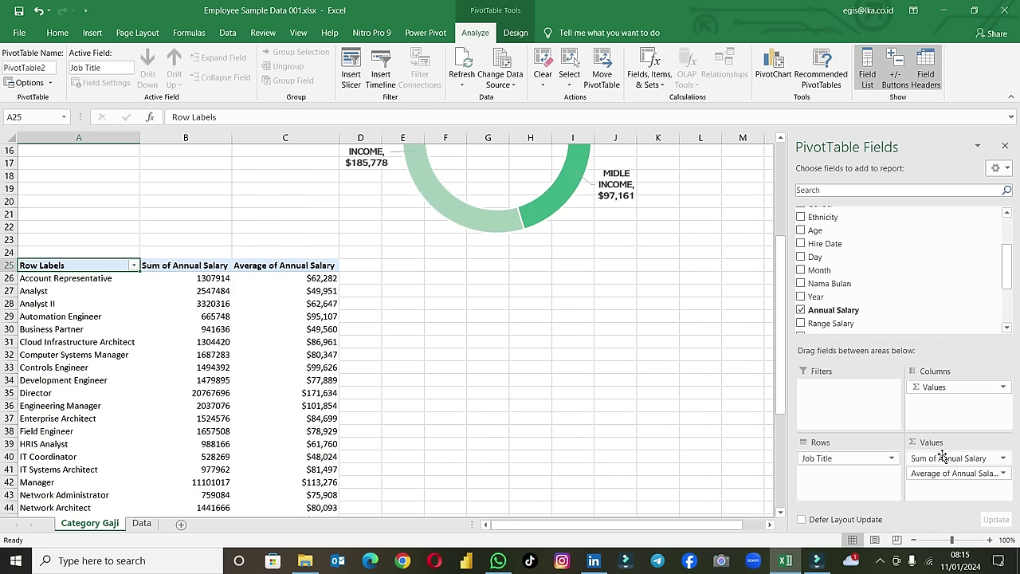
pyautogui.moveTo(833, 310); pyautogui.dragTo(960, 480)
pyautogui.scroll(2, 889, 303)
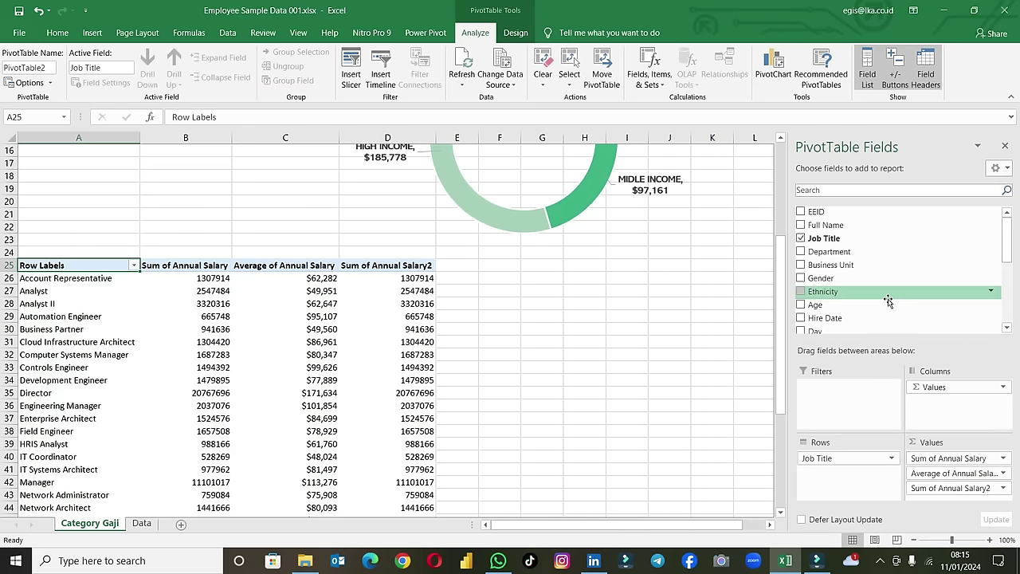
pyautogui.scroll(-1, 832, 219)
pyautogui.moveTo(868, 294); pyautogui.dragTo(952, 452)
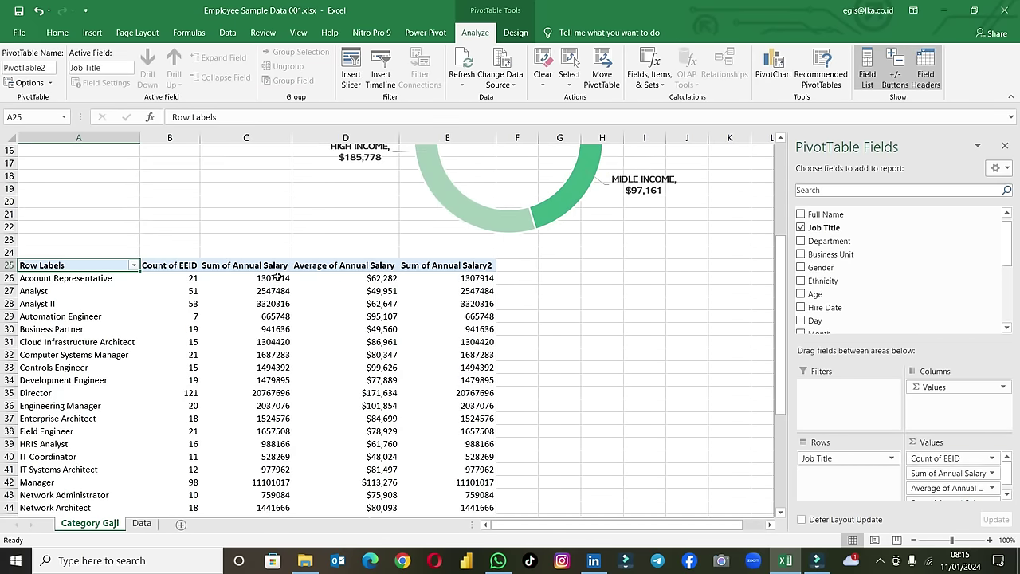
pyautogui.click(176, 288)
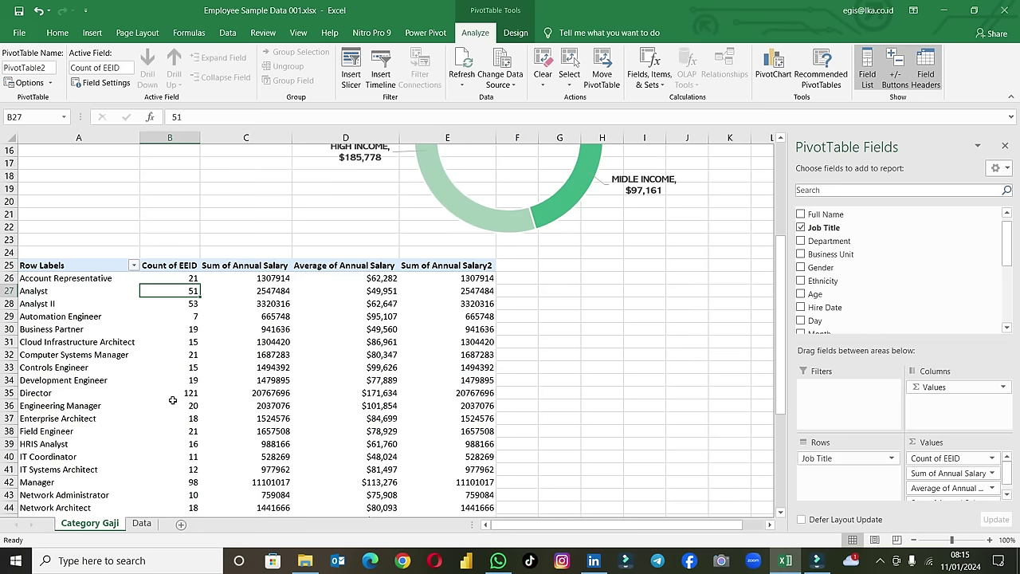
pyautogui.scroll(-1, 172, 399)
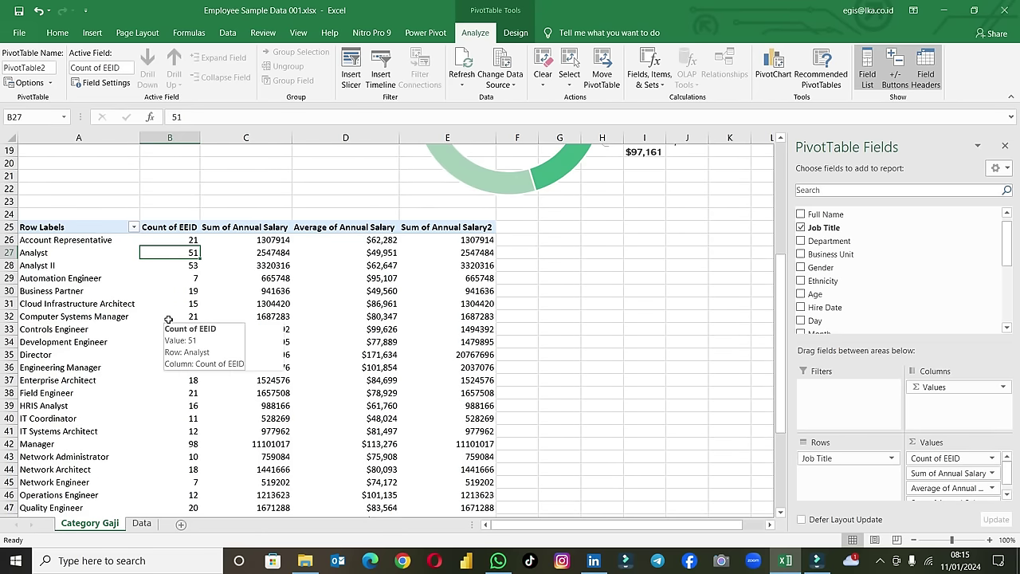
pyautogui.moveTo(170, 301)
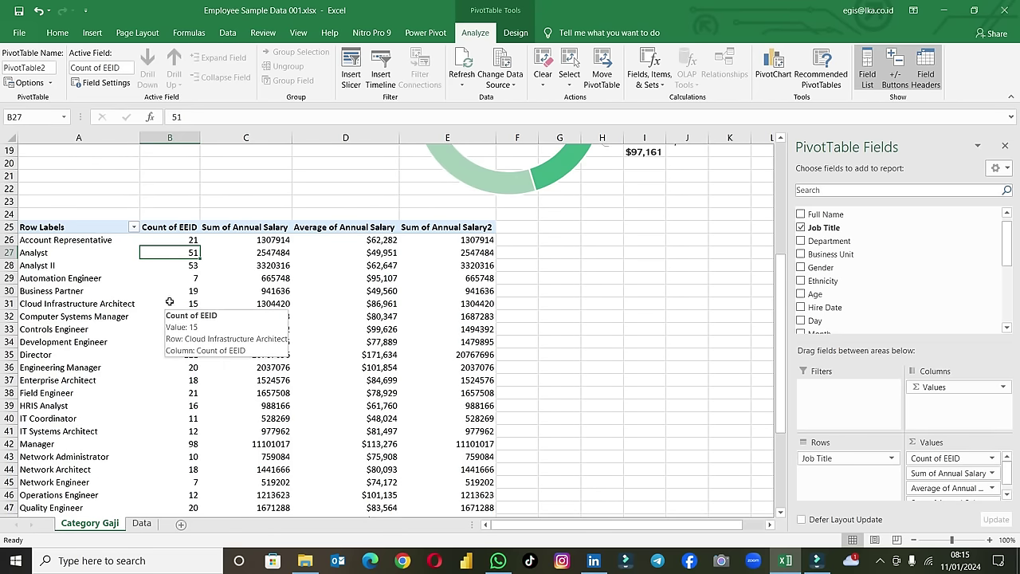
pyautogui.click(180, 225)
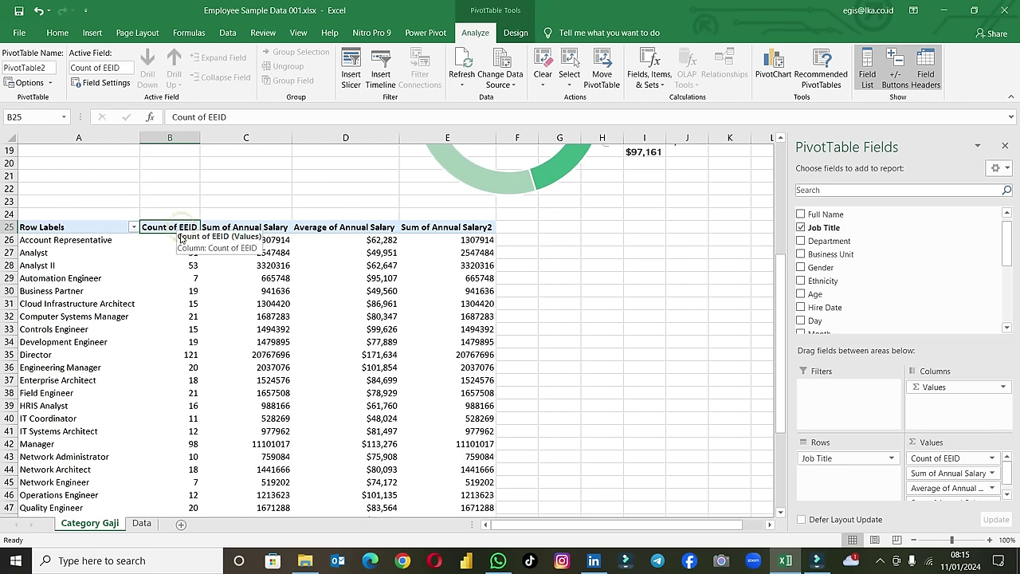
pyautogui.scroll(-5, 177, 272)
pyautogui.scroll(-4, 176, 292)
pyautogui.scroll(4, 176, 292)
pyautogui.scroll(7, 176, 293)
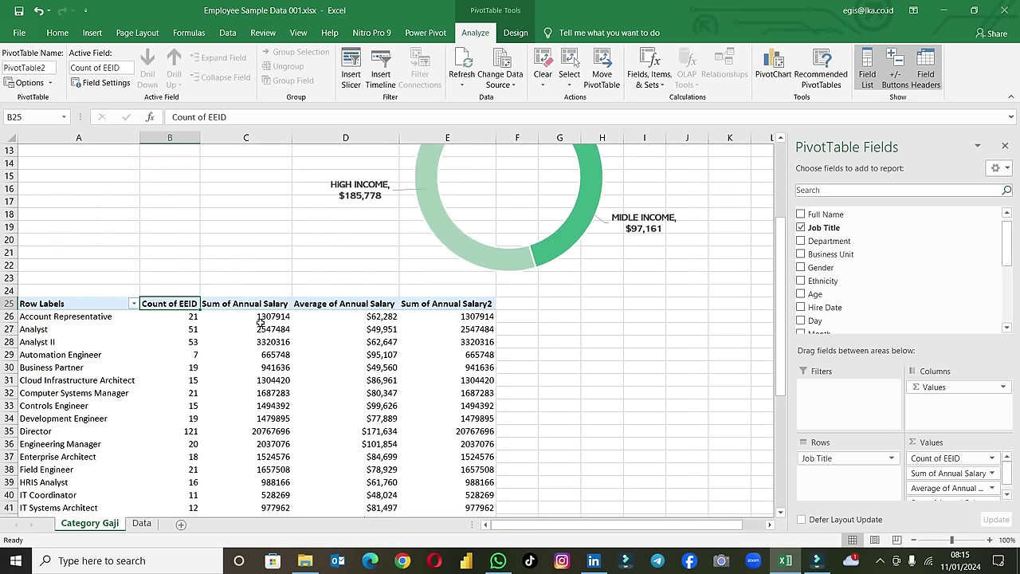
# Step: Summarize the first Sum of Annual Salary column by Min
pyautogui.rightClick(265, 329)
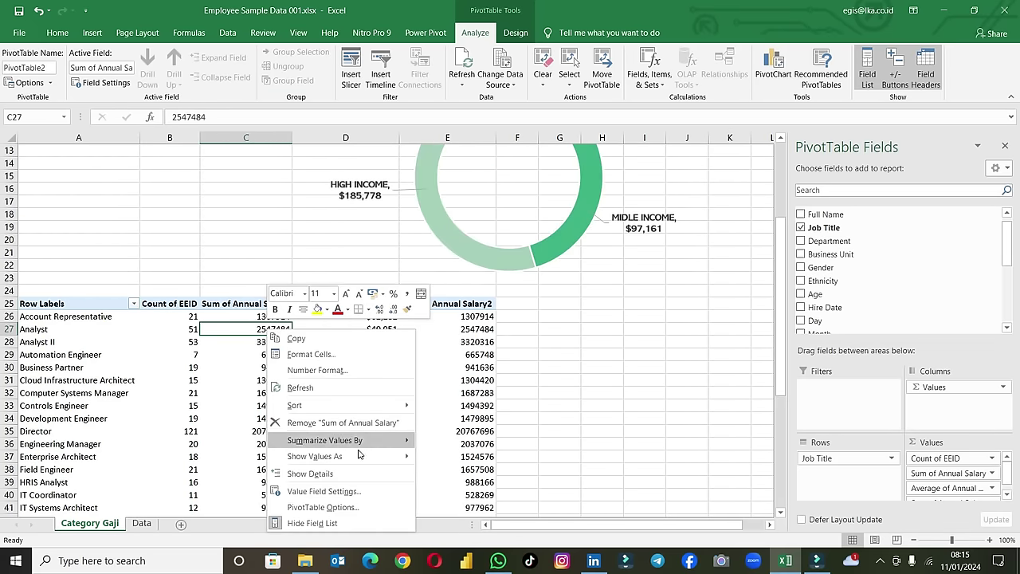
pyautogui.moveTo(364, 456)
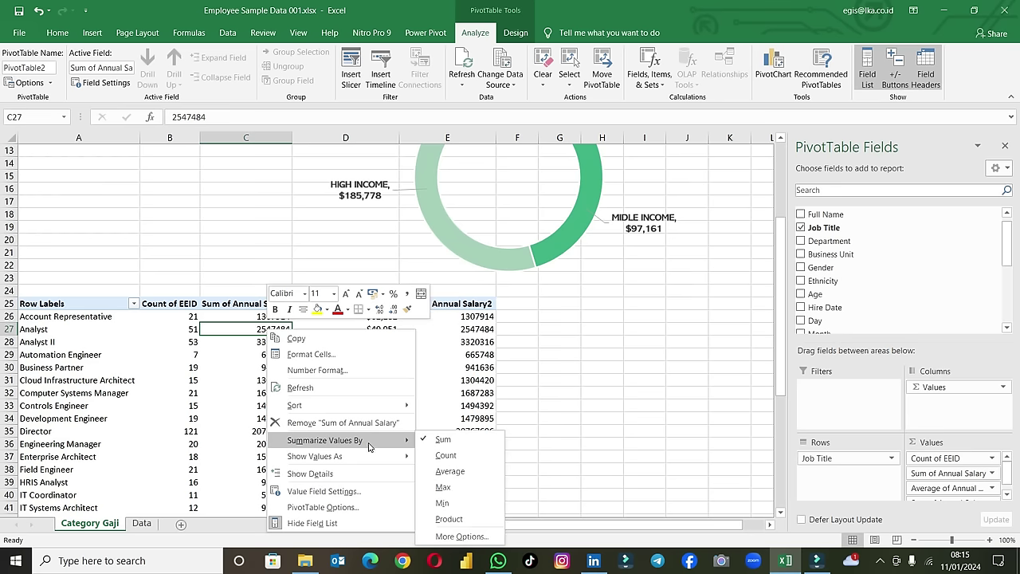
pyautogui.click(448, 502)
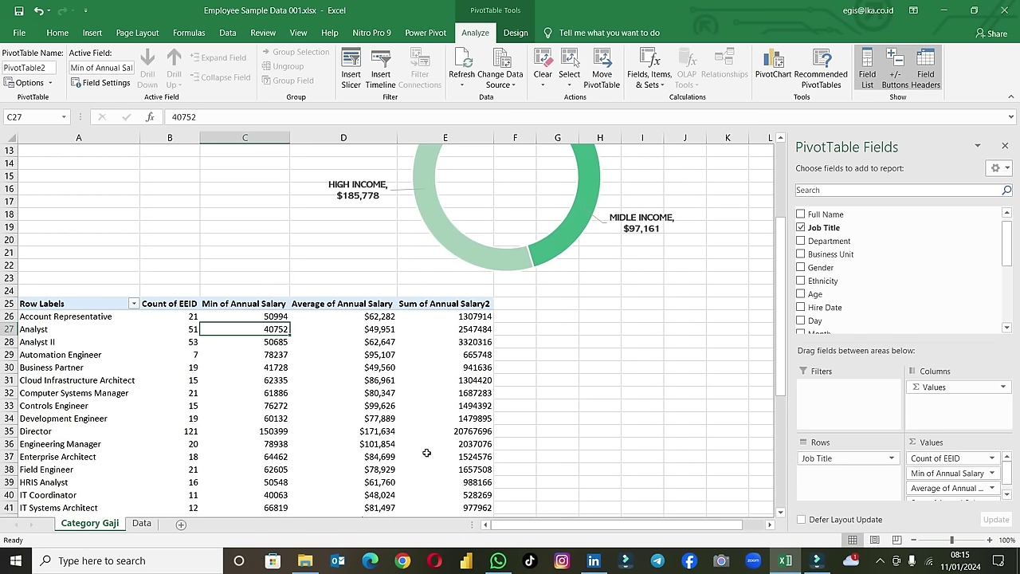
# Step: Summarize the Sum of Annual Salary2 column by Max
pyautogui.click(374, 327)
pyautogui.rightClick(468, 341)
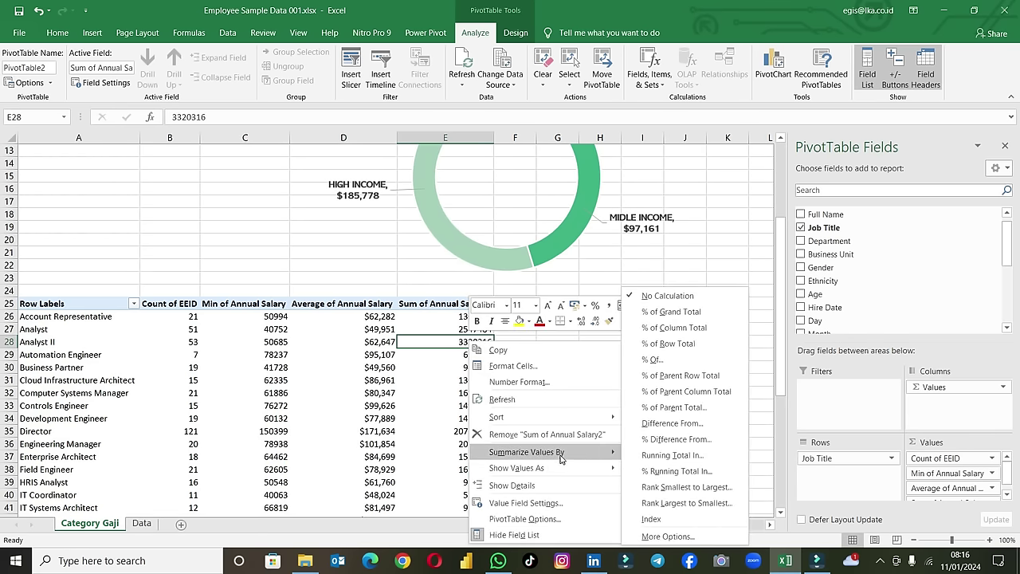
pyautogui.moveTo(564, 456)
pyautogui.click(649, 487)
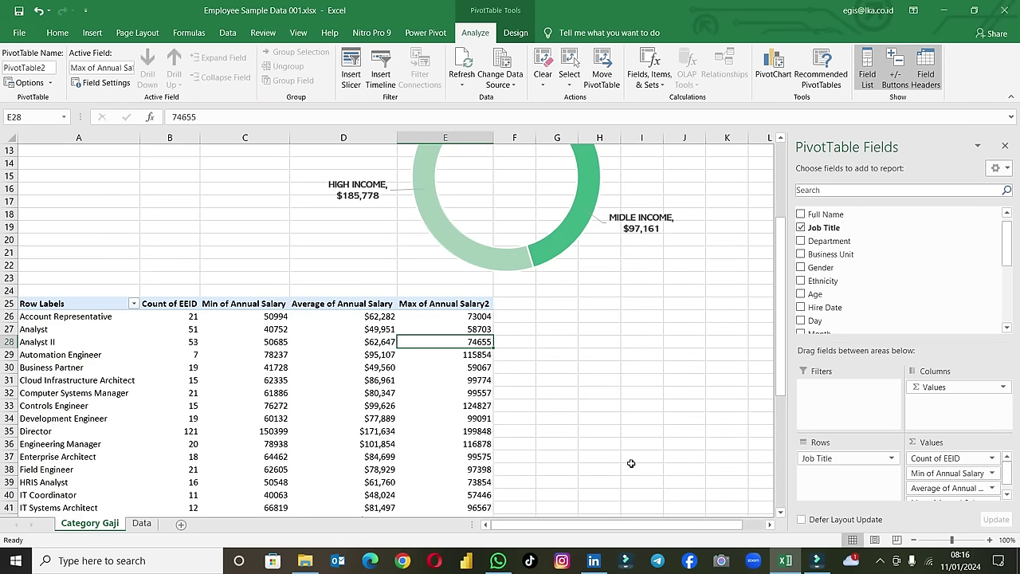
pyautogui.click(596, 428)
pyautogui.click(230, 303)
pyautogui.scroll(-6, 415, 411)
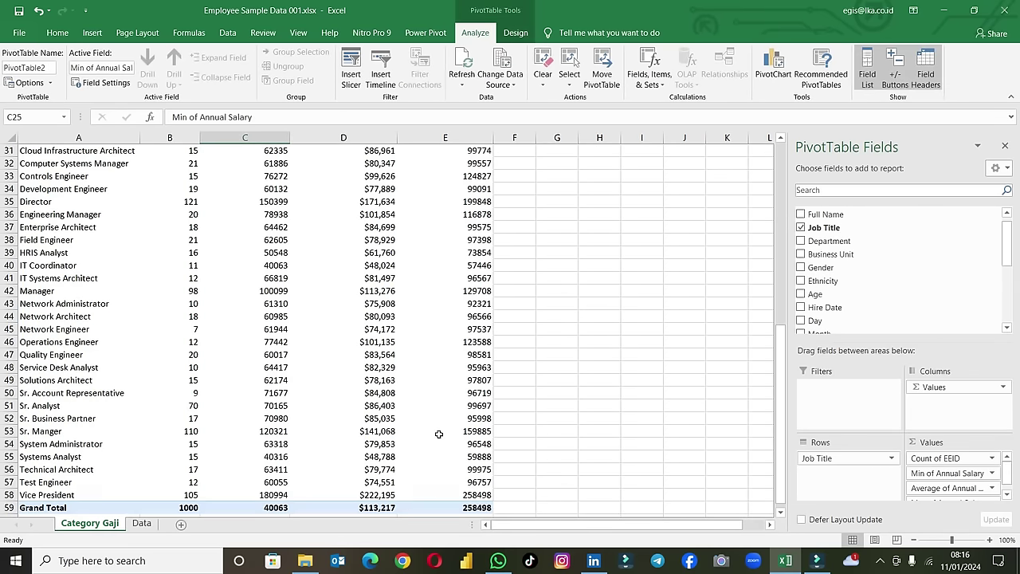
pyautogui.scroll(-3, 430, 422)
# Step: Format the pivot's salary values in C25:E59 as $ currency with 0 decimal places
pyautogui.keyDown('shift'); pyautogui.click(462, 392); pyautogui.keyUp('shift')
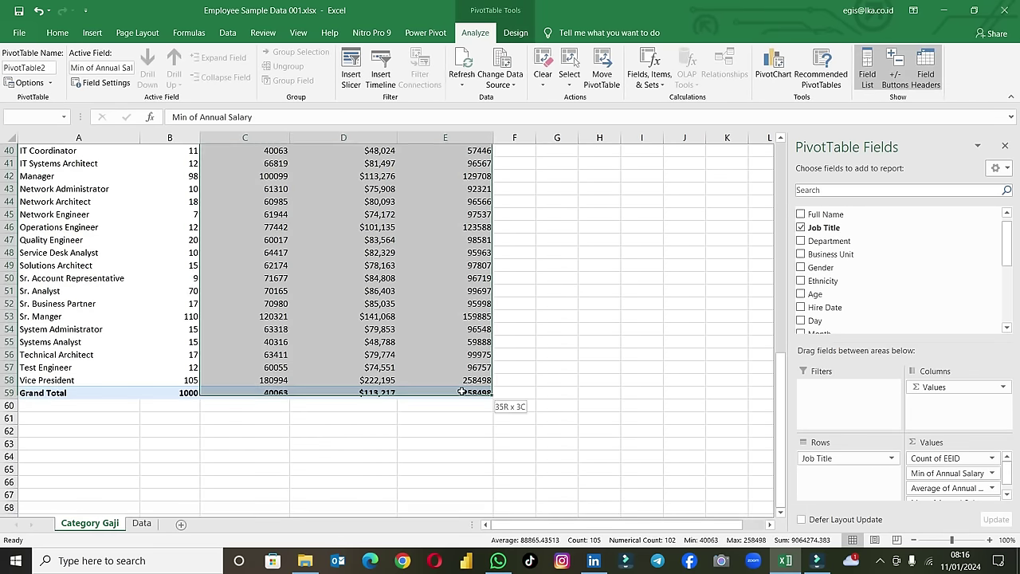
pyautogui.click(57, 32)
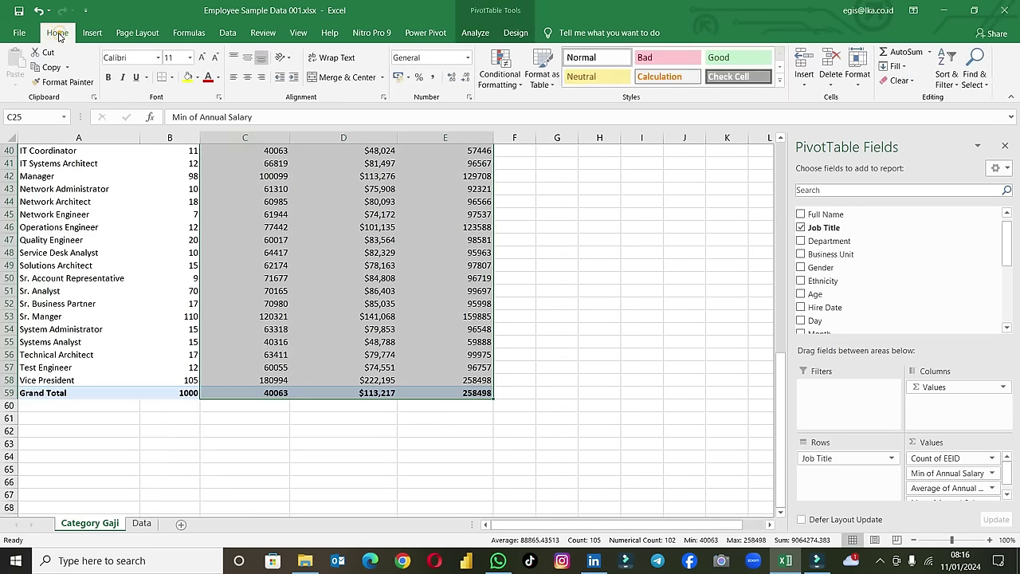
pyautogui.click(468, 96)
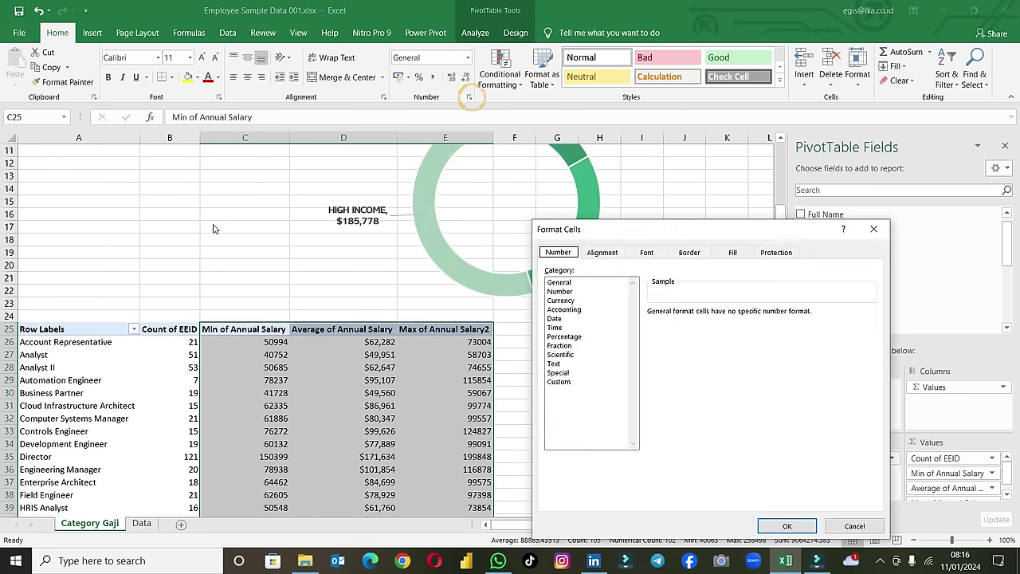
pyautogui.click(569, 301)
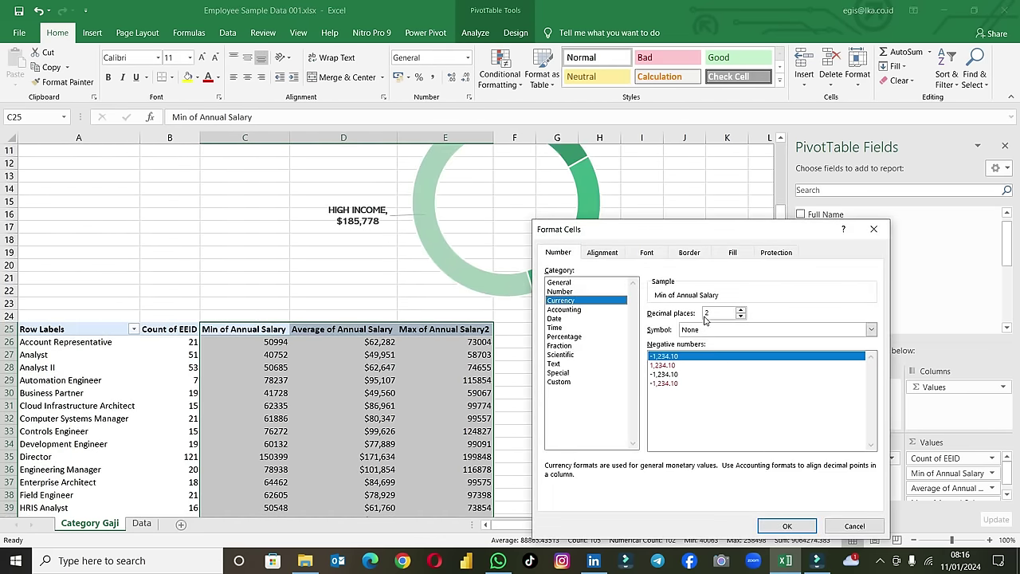
pyautogui.click(740, 316)
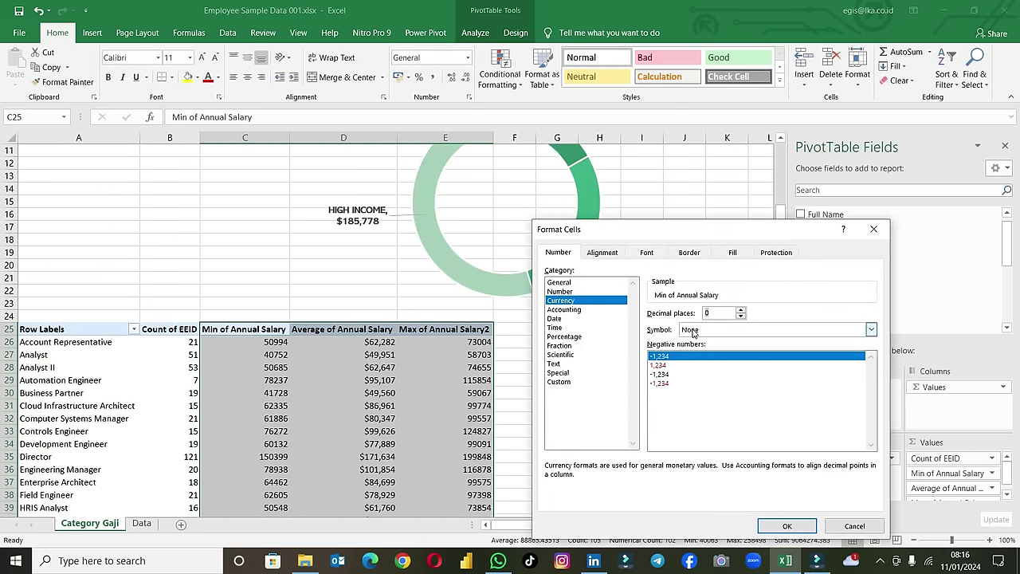
pyautogui.click(692, 331)
pyautogui.click(708, 443)
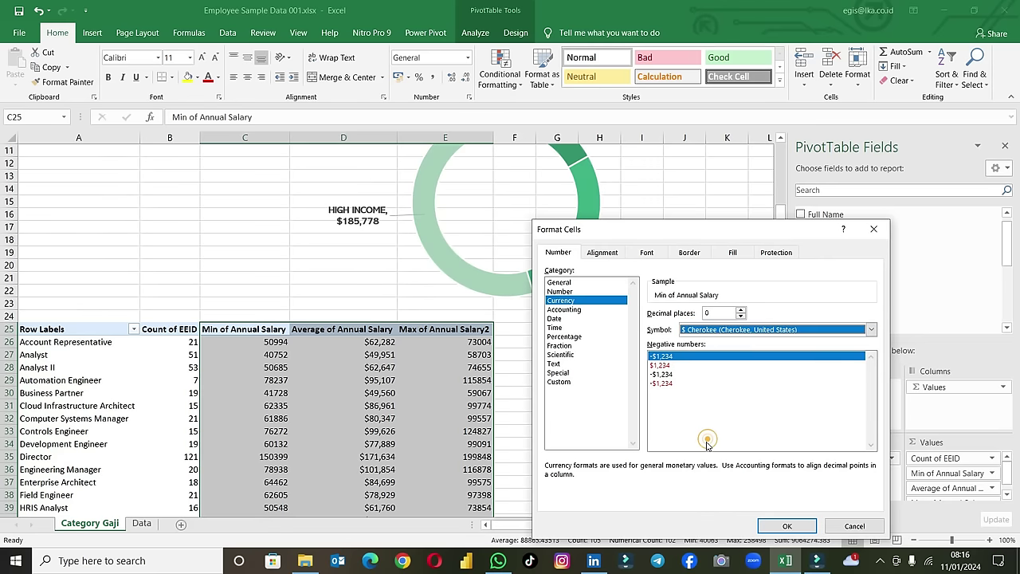
pyautogui.click(787, 526)
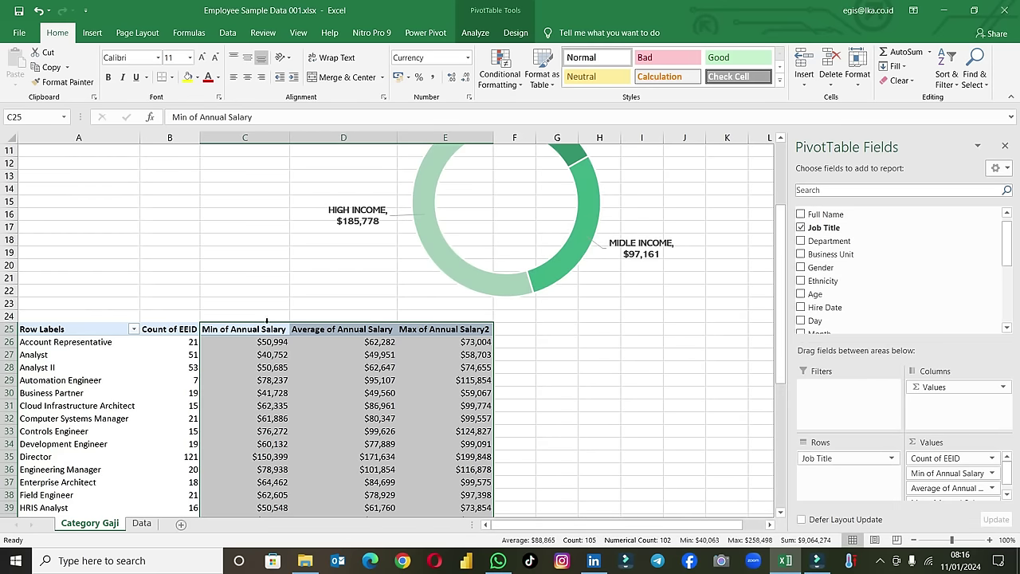
# Step: Rename the Count of EEID header to Total Karyawan and widen column B to fit
pyautogui.click(189, 328)
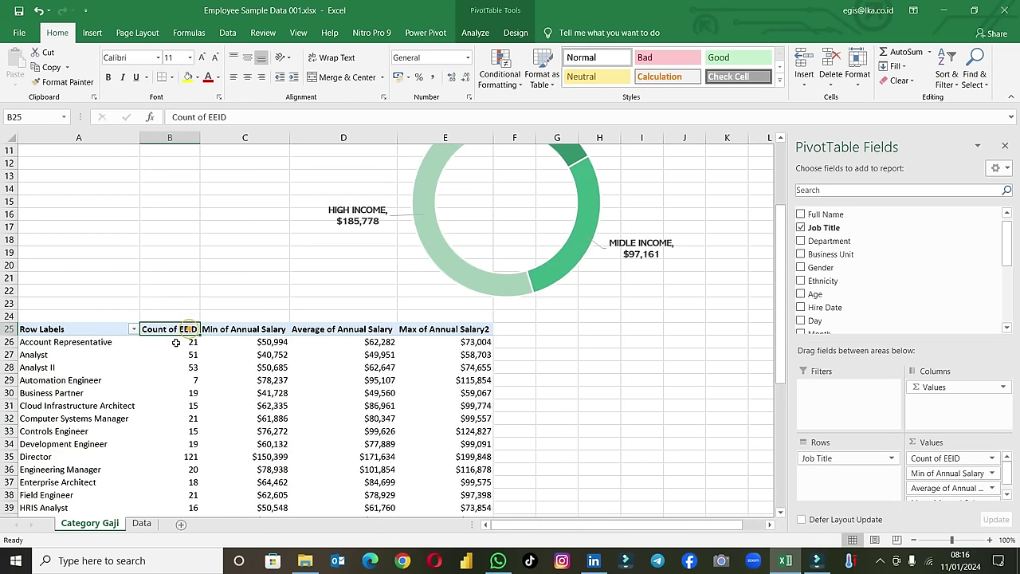
pyautogui.write('Total')
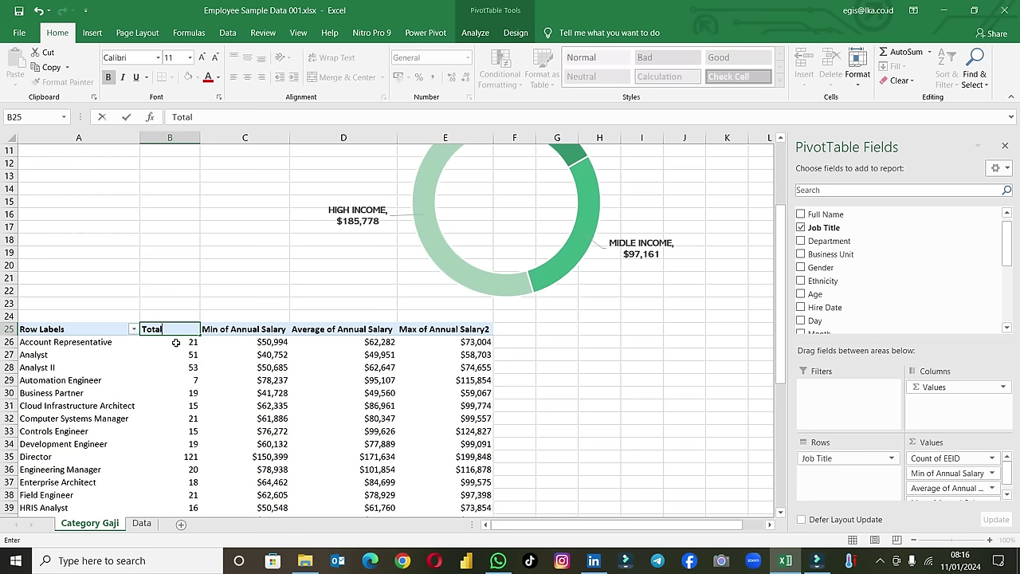
pyautogui.write('ywa')
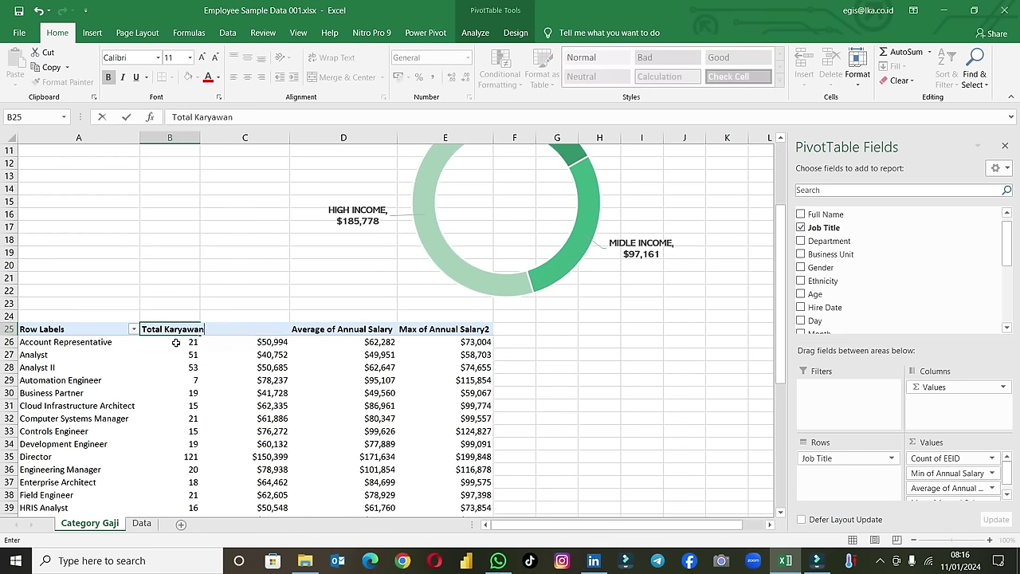
pyautogui.click(219, 372)
pyautogui.moveTo(200, 137); pyautogui.dragTo(213, 137)
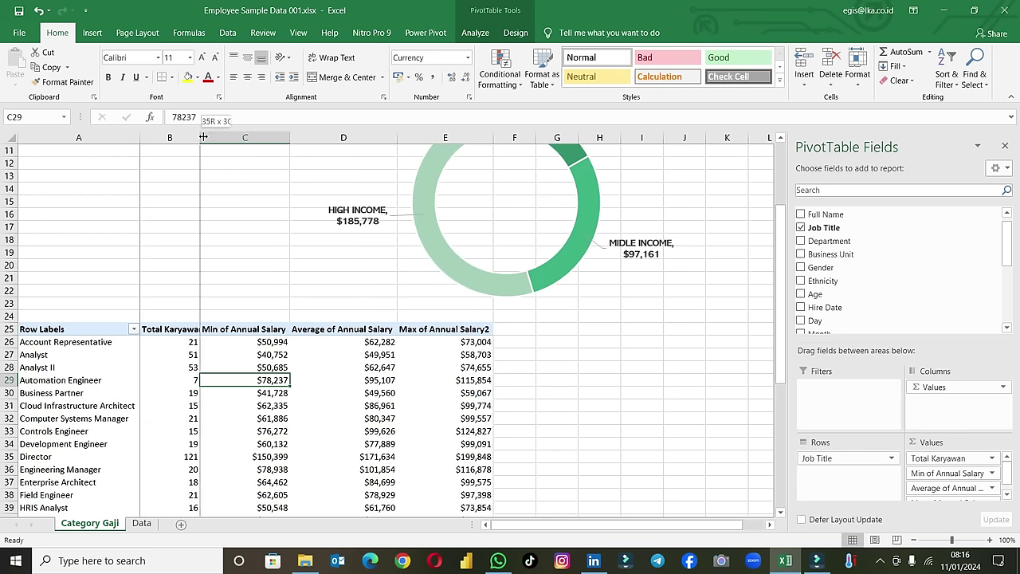
# Step: Rename the remaining headers to Min Salary, Avg Salary and Max Salary
pyautogui.click(259, 333)
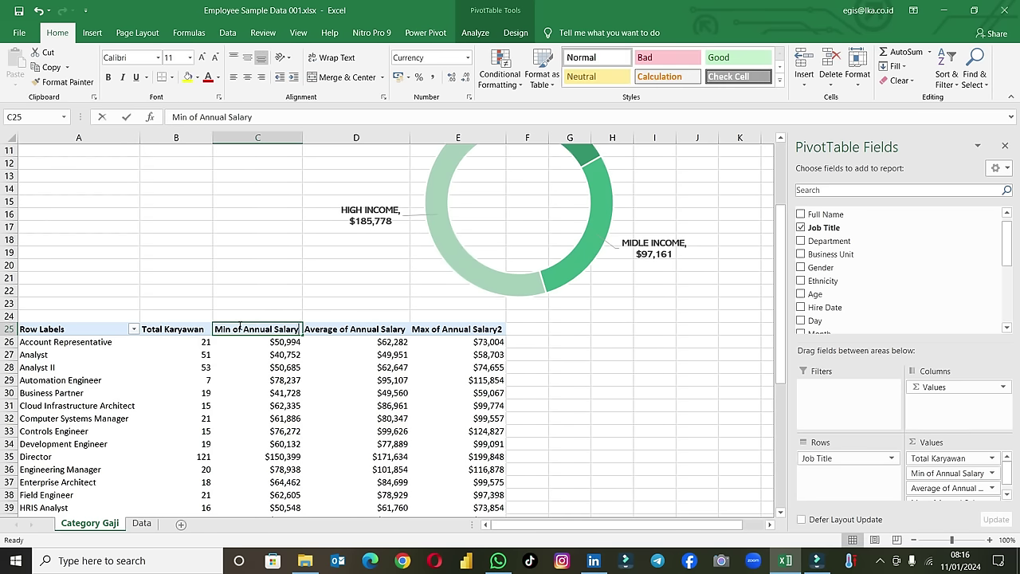
pyautogui.write('Min')
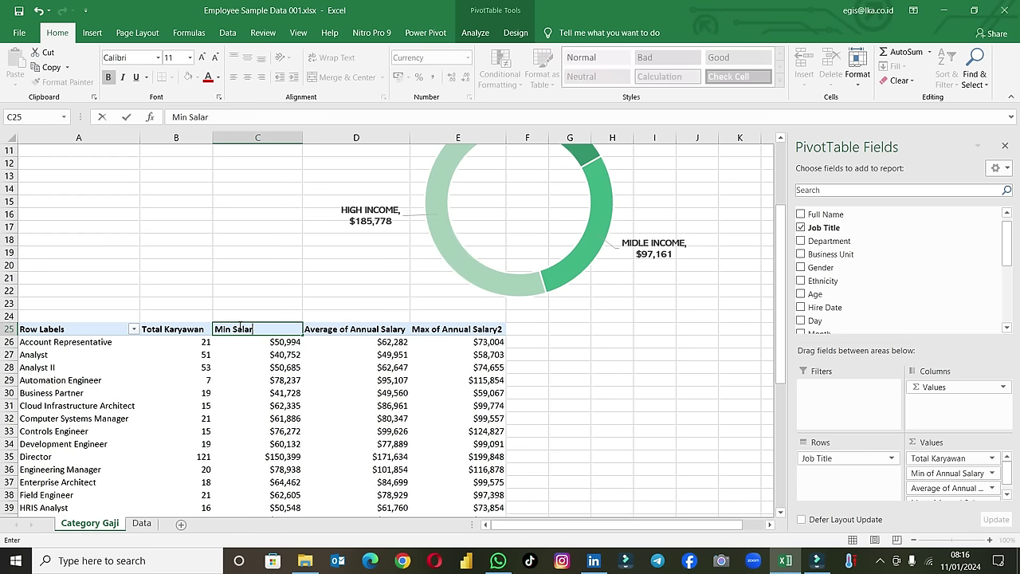
pyautogui.click(317, 333)
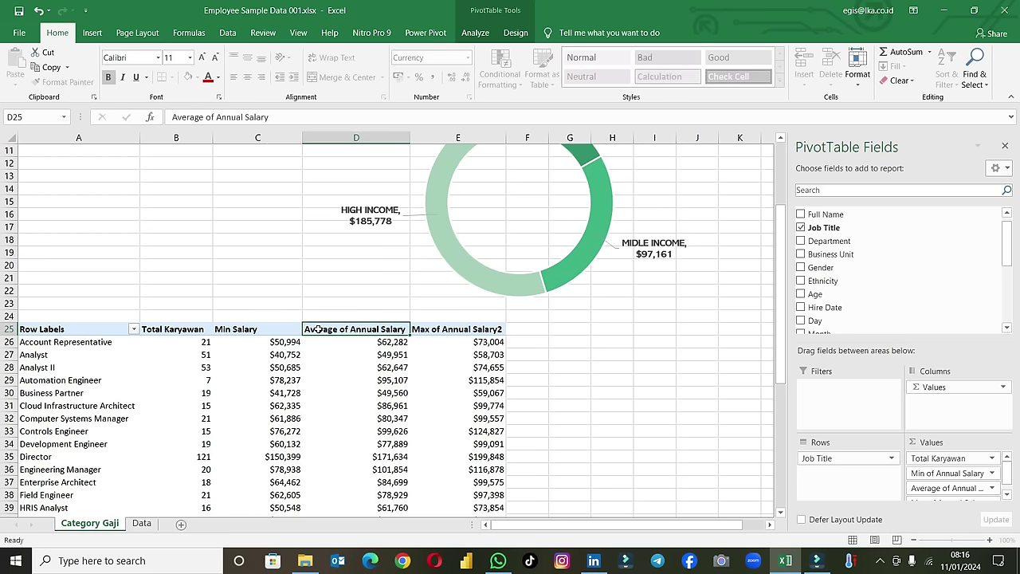
pyautogui.write('Avg')
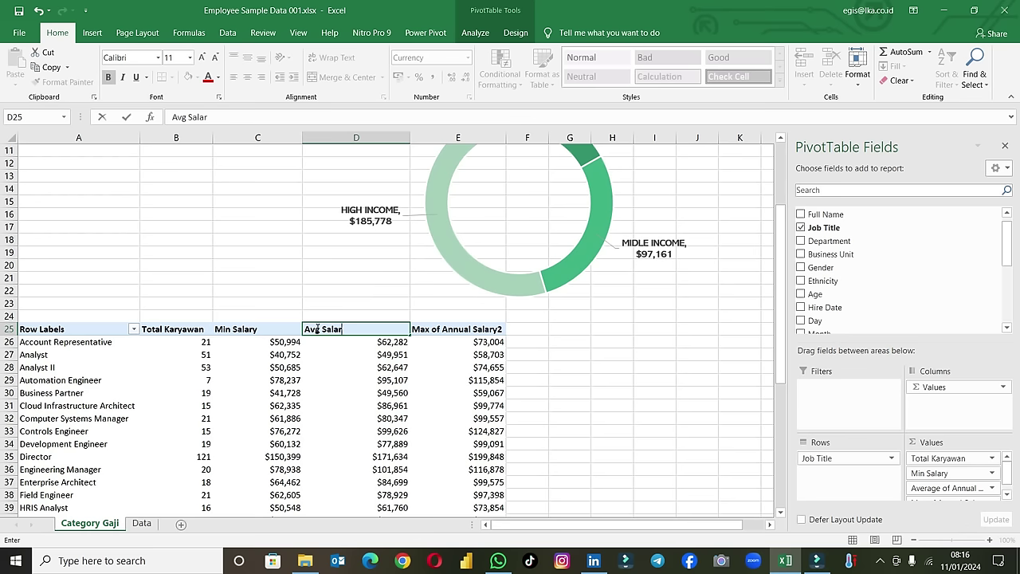
pyautogui.click(413, 327)
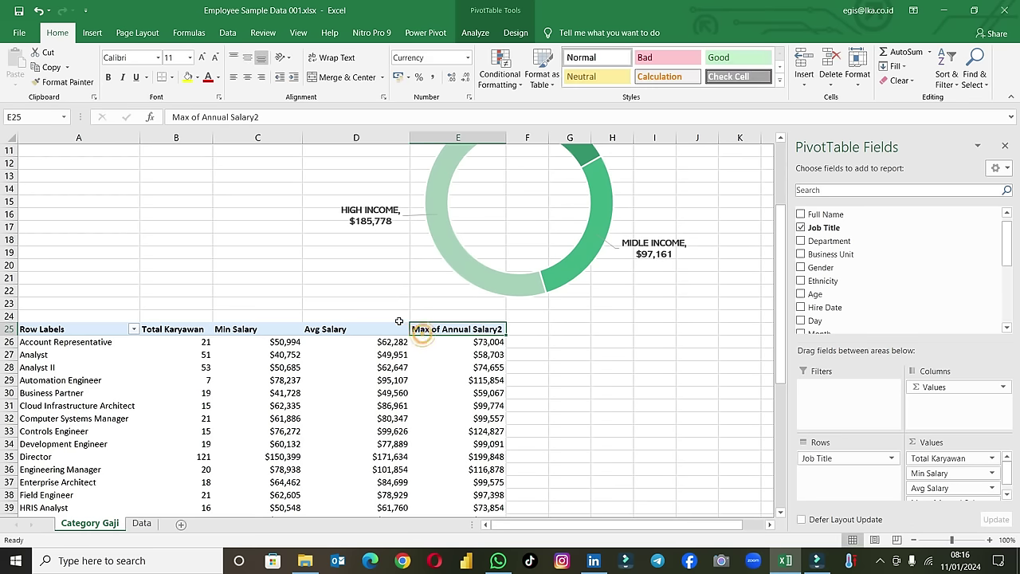
pyautogui.write('Max Salar')
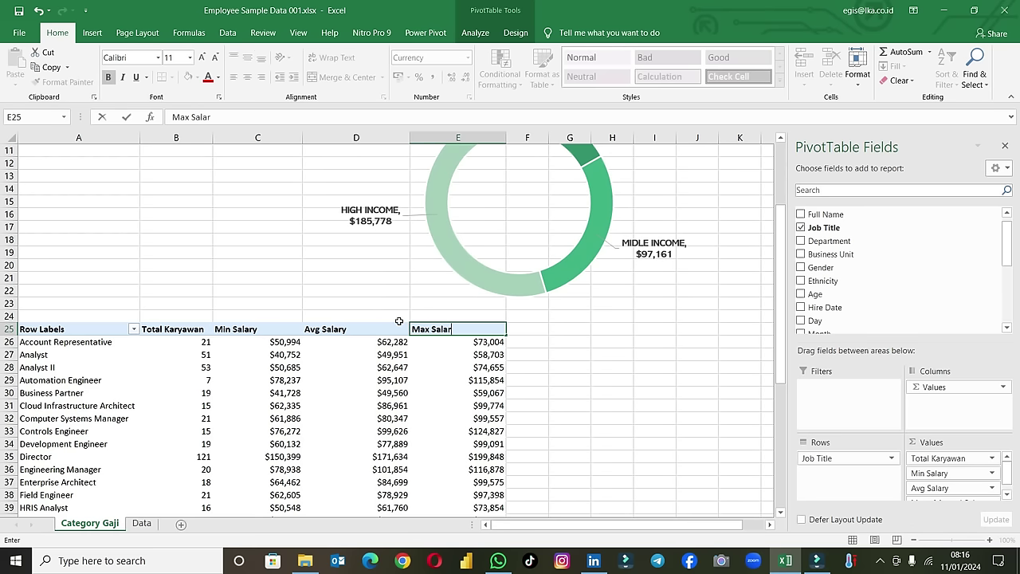
pyautogui.click(524, 380)
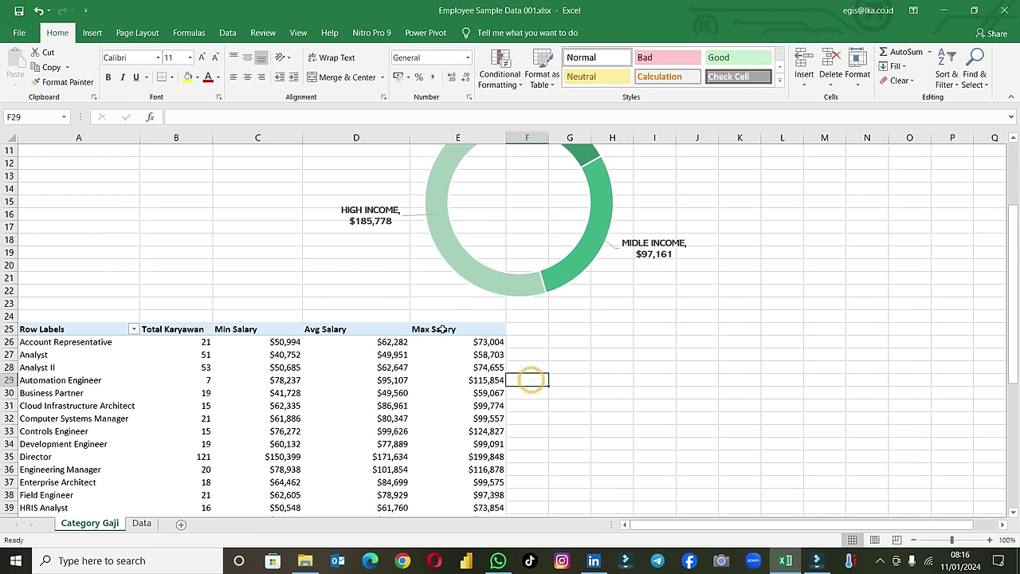
pyautogui.click(434, 329)
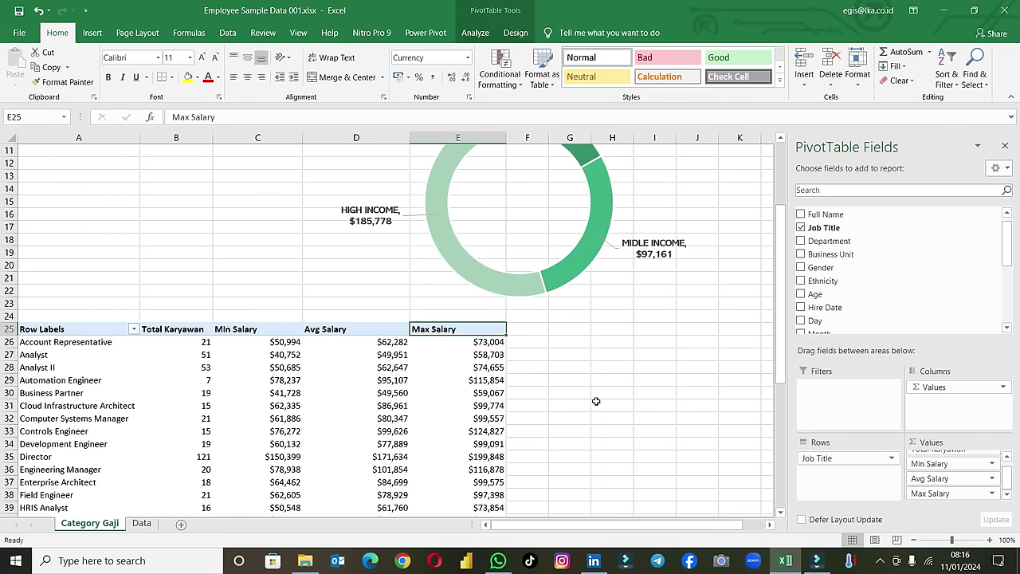
pyautogui.click(484, 406)
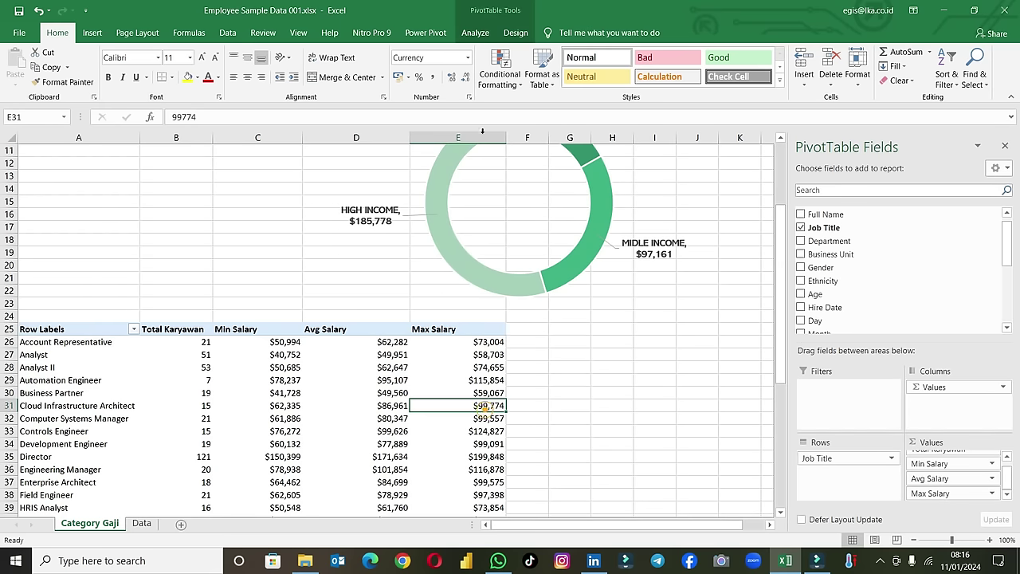
# Step: Apply Light Green, Pivot Style Medium 14 to the job-title PivotTable
pyautogui.click(515, 33)
pyautogui.click(617, 79)
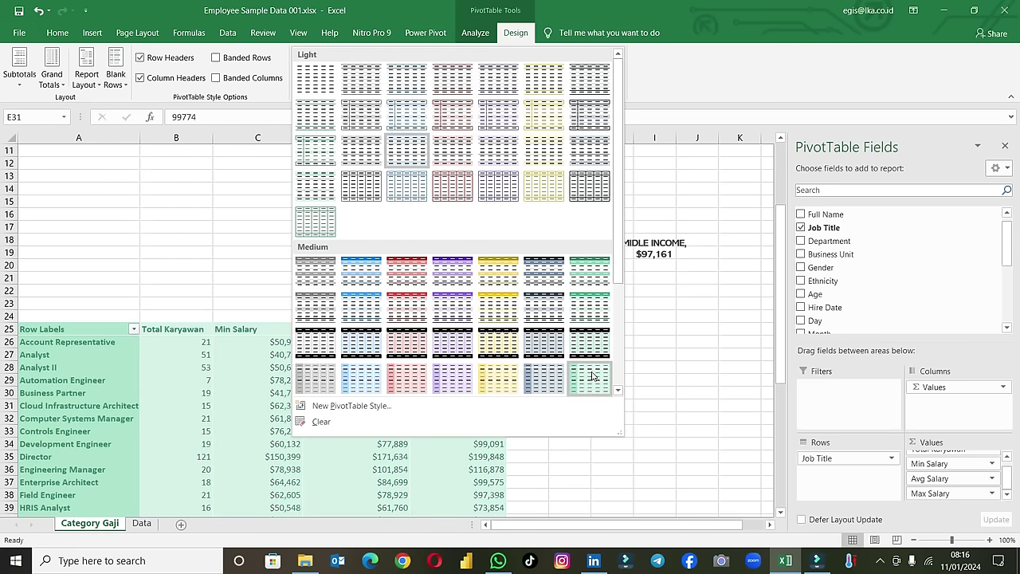
pyautogui.click(596, 310)
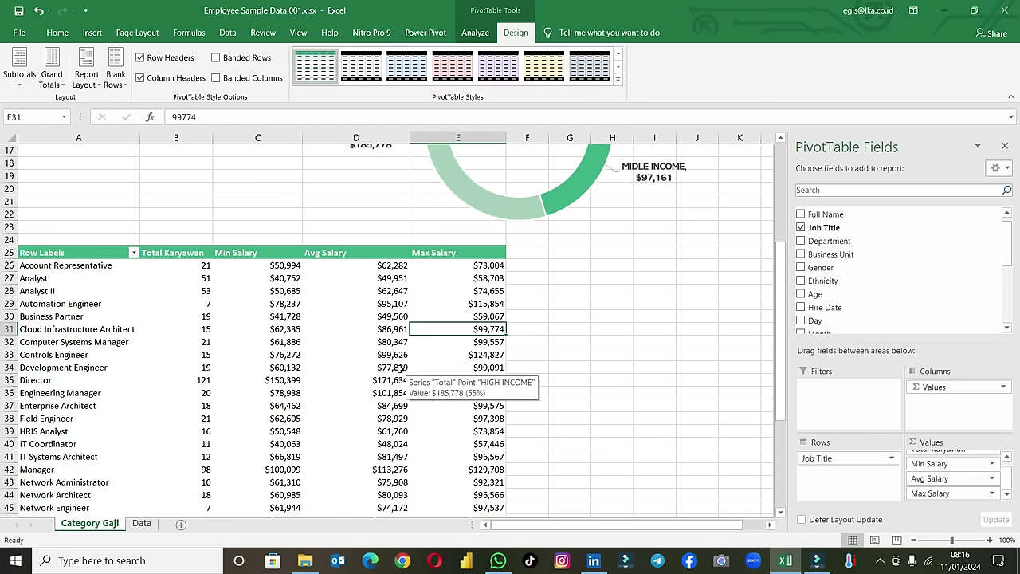
pyautogui.click(532, 302)
pyautogui.scroll(-1, 470, 319)
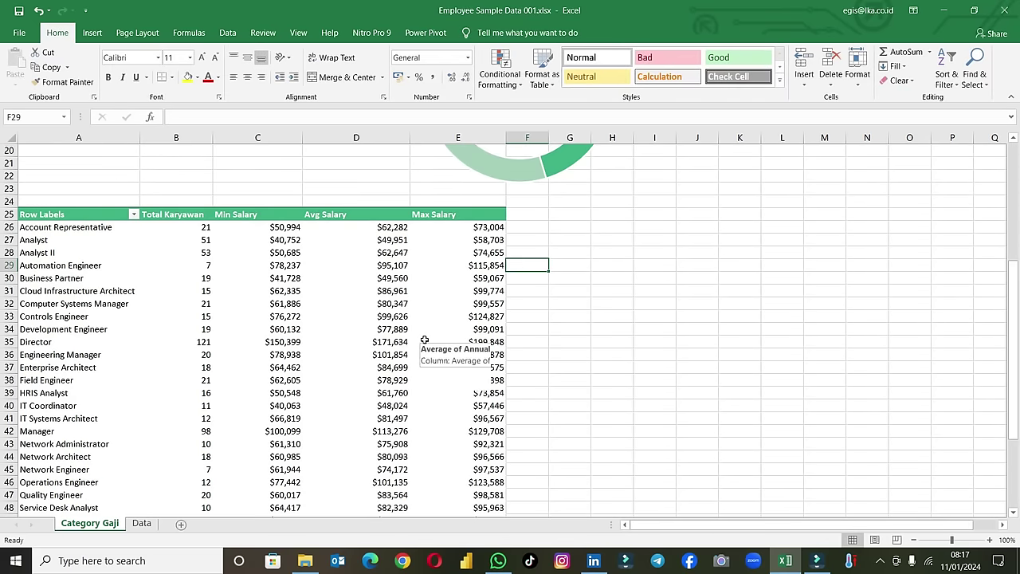
pyautogui.scroll(-3, 425, 339)
# Step: Select the Total Karyawan headcounts in B26:B58
pyautogui.scroll(6, 425, 340)
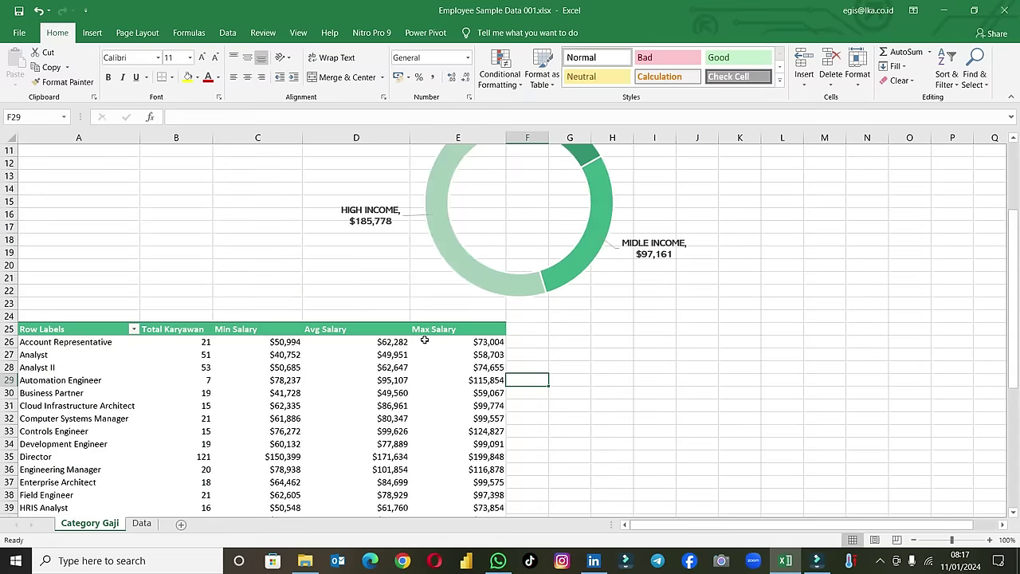
pyautogui.moveTo(204, 342)
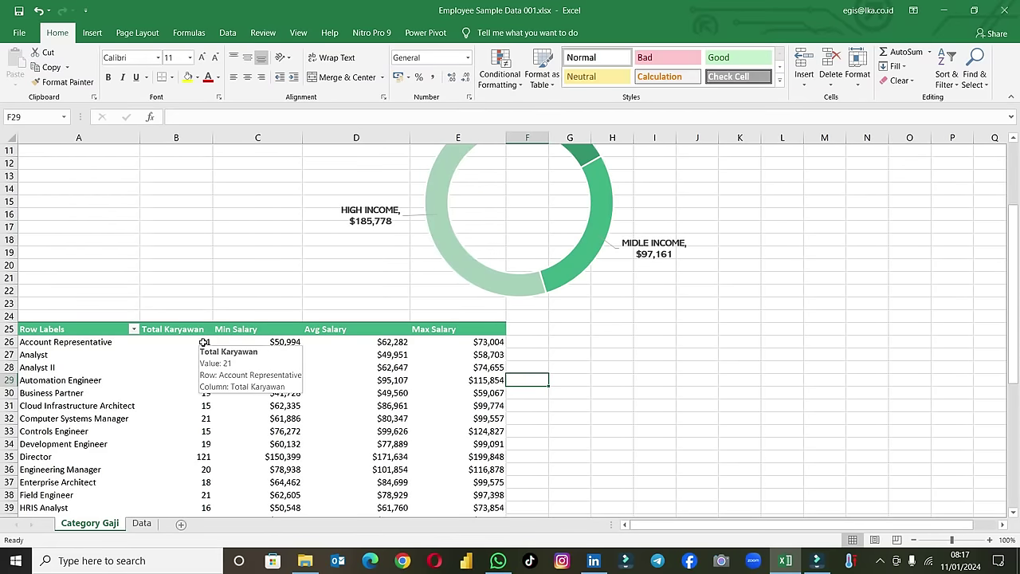
pyautogui.scroll(-4, 199, 344)
pyautogui.scroll(-4, 195, 346)
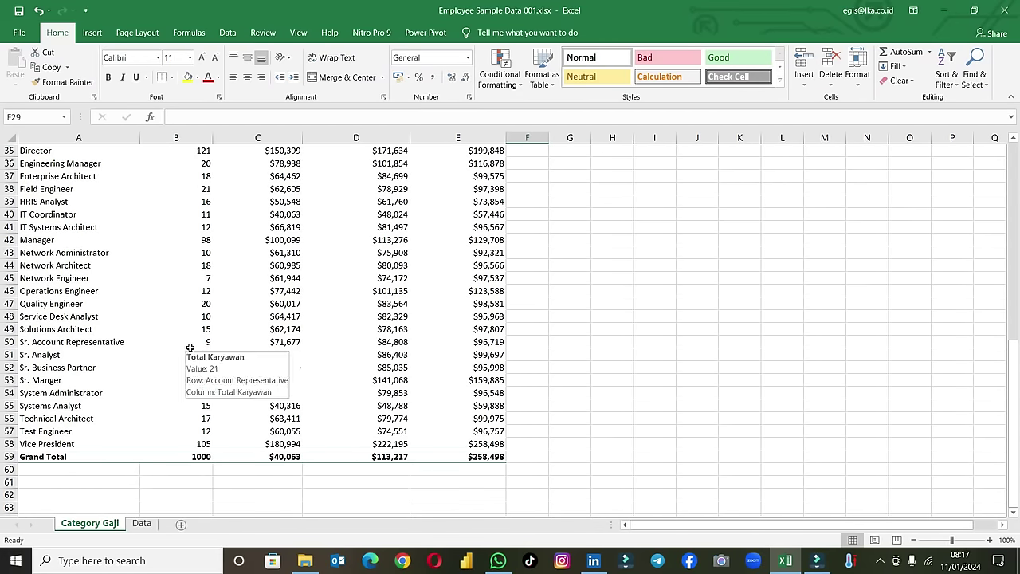
pyautogui.scroll(4, 190, 346)
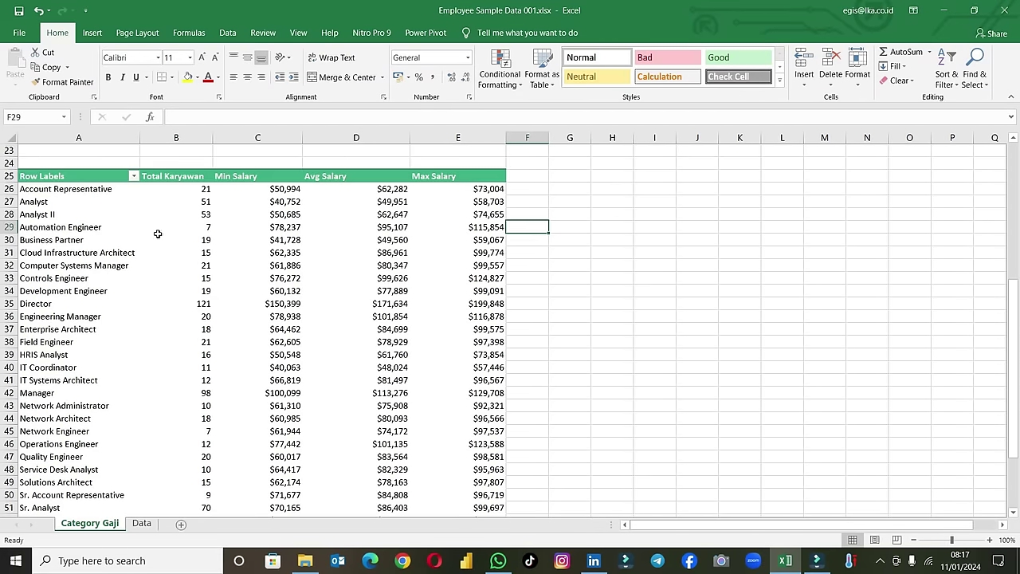
pyautogui.click(182, 188)
pyautogui.scroll(-3, 181, 188)
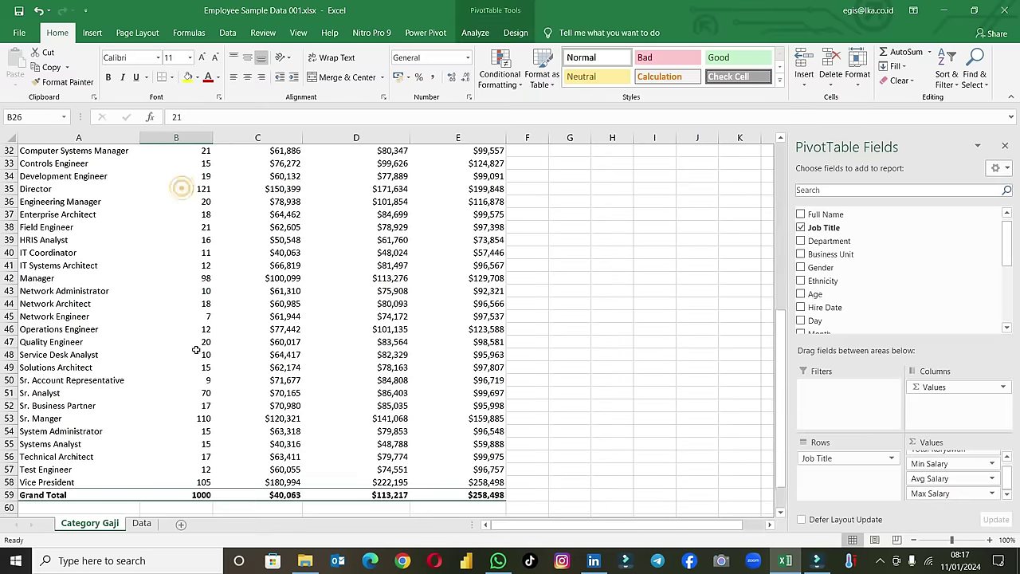
pyautogui.keyDown('shift'); pyautogui.click(197, 479); pyautogui.keyUp('shift')
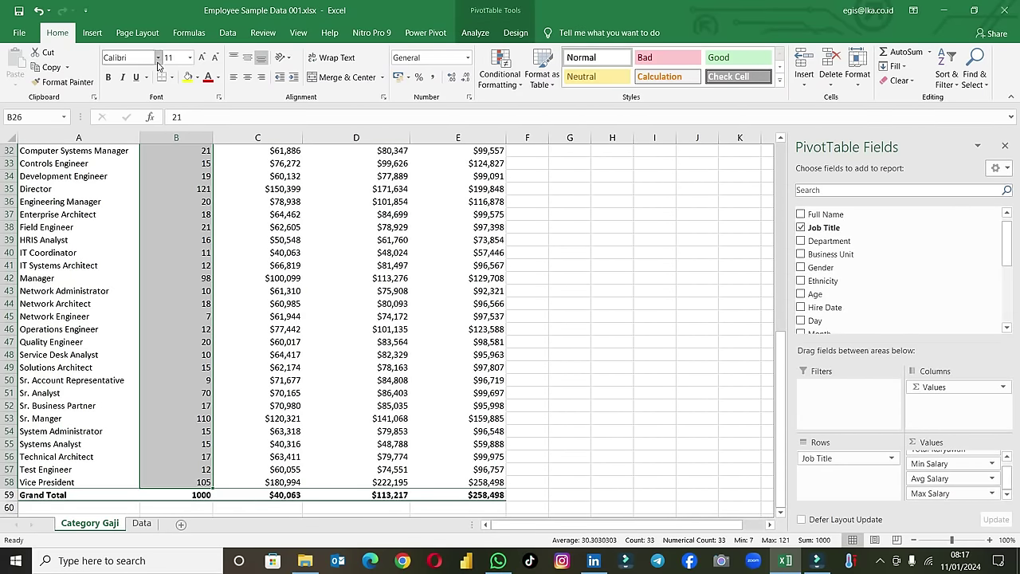
# Step: Apply Green Data Bar gradient fill conditional formatting to the selected headcounts
pyautogui.click(554, 90)
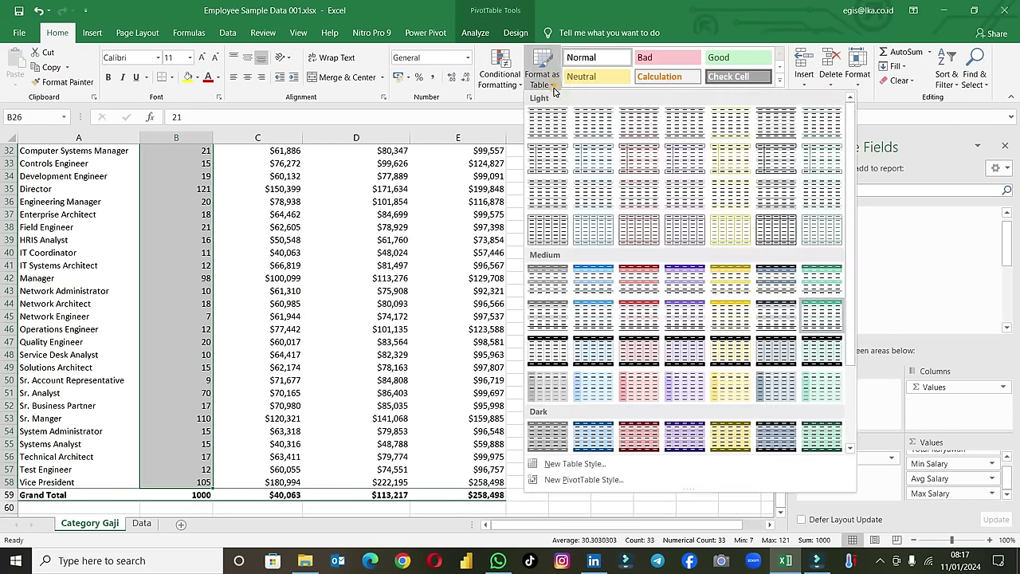
pyautogui.click(511, 89)
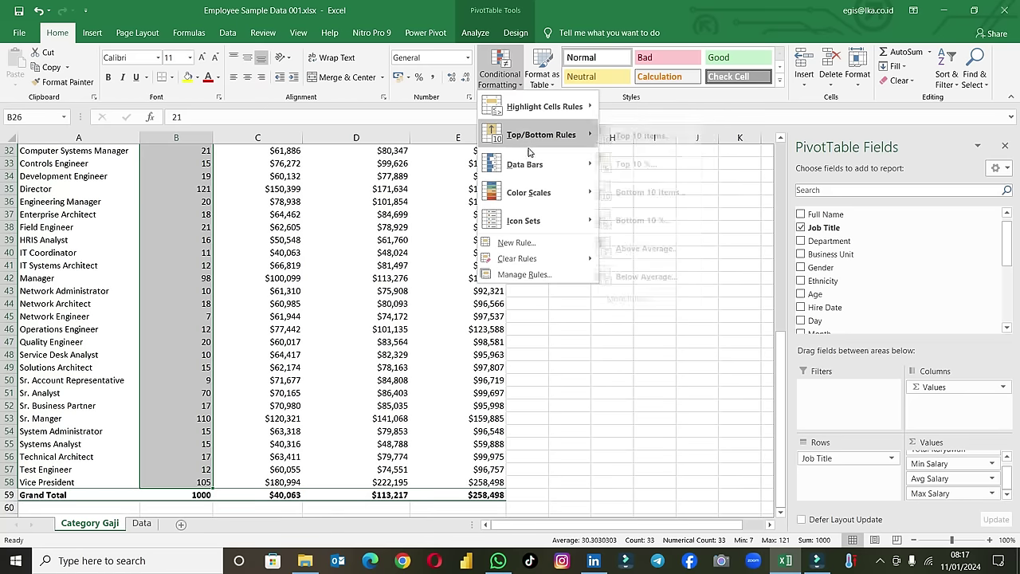
pyautogui.moveTo(534, 165)
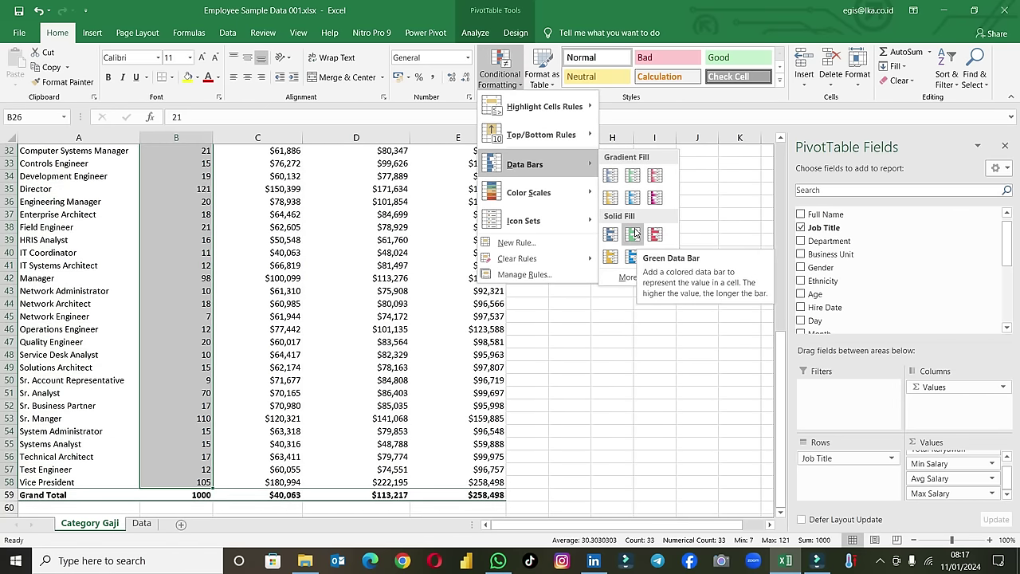
pyautogui.click(632, 180)
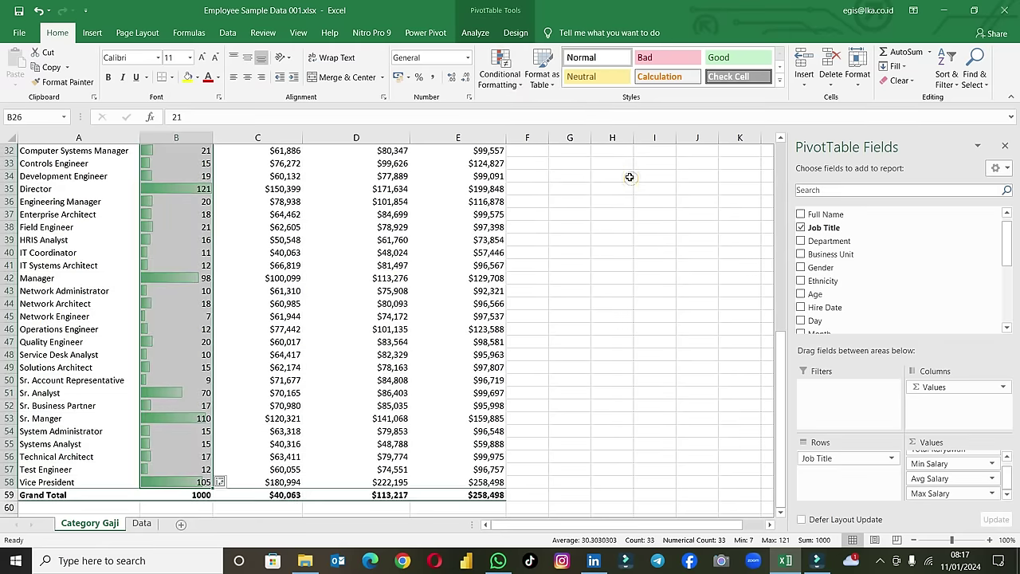
pyautogui.click(204, 301)
pyautogui.scroll(4, 200, 282)
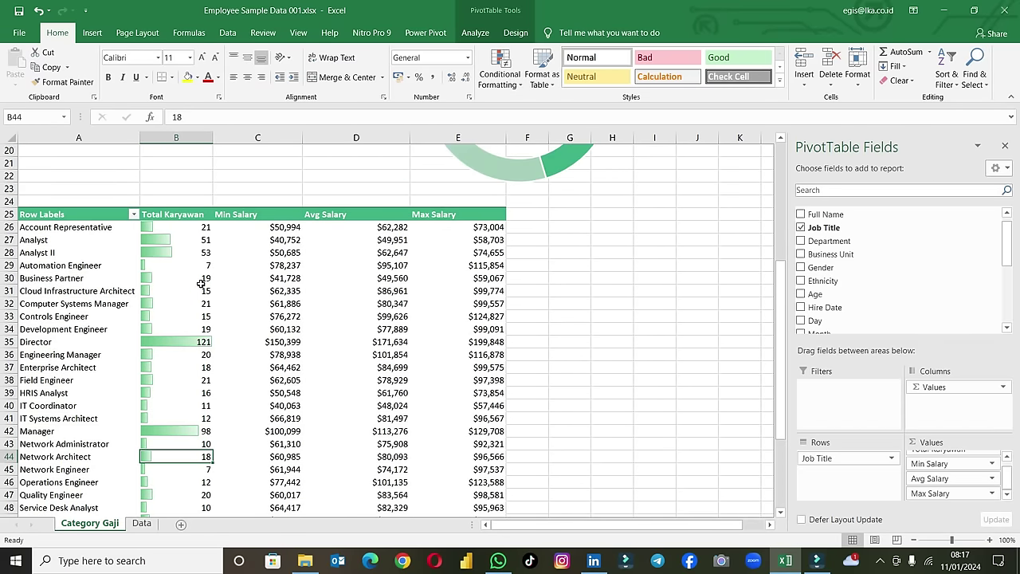
pyautogui.scroll(-1, 201, 284)
pyautogui.scroll(-1, 201, 284)
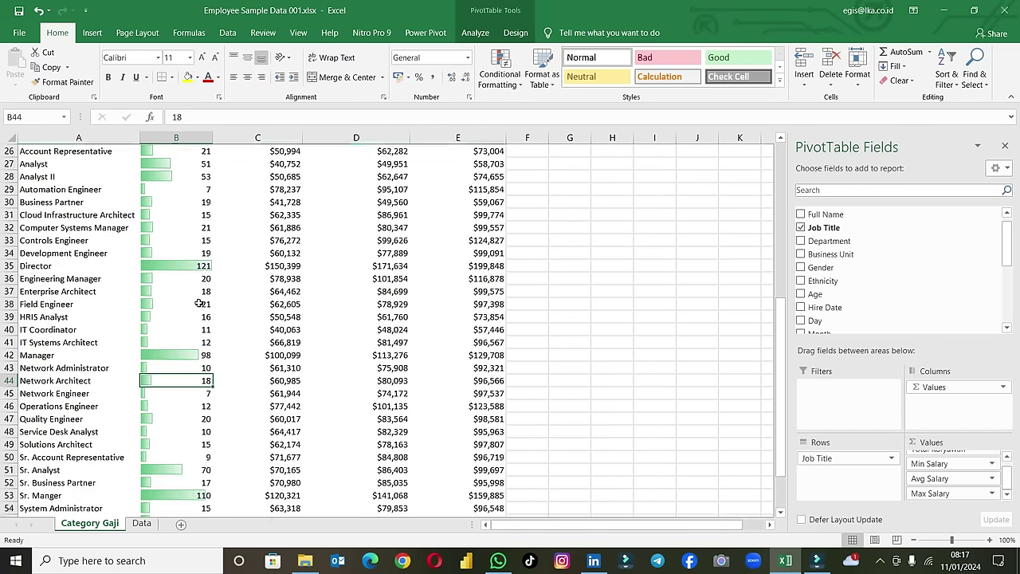
pyautogui.scroll(2, 202, 314)
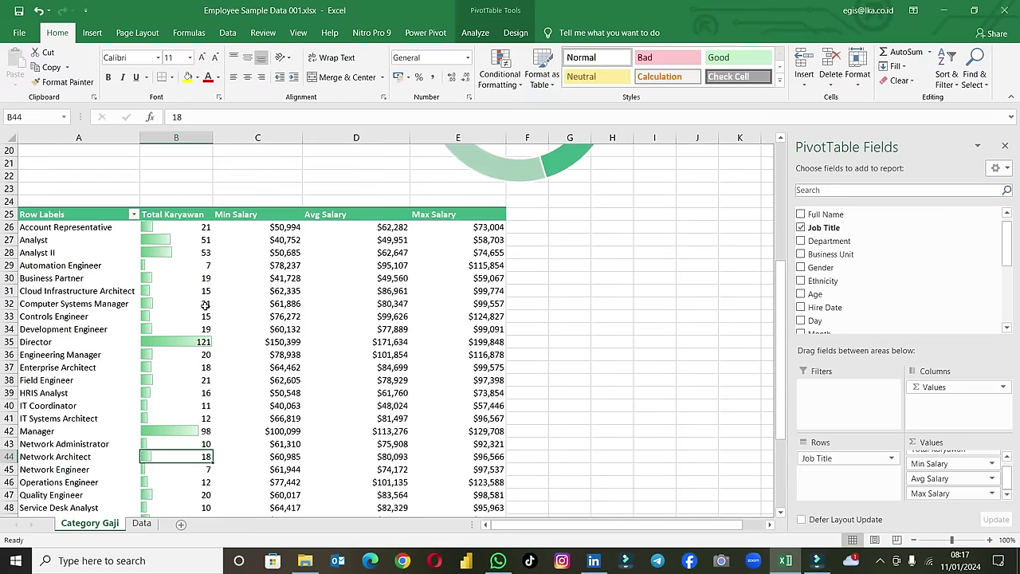
# Step: Apply a Green-White colour scale to the Avg Salary values in D26:D58
pyautogui.click(370, 217)
pyautogui.scroll(-3, 381, 228)
pyautogui.scroll(-2, 381, 228)
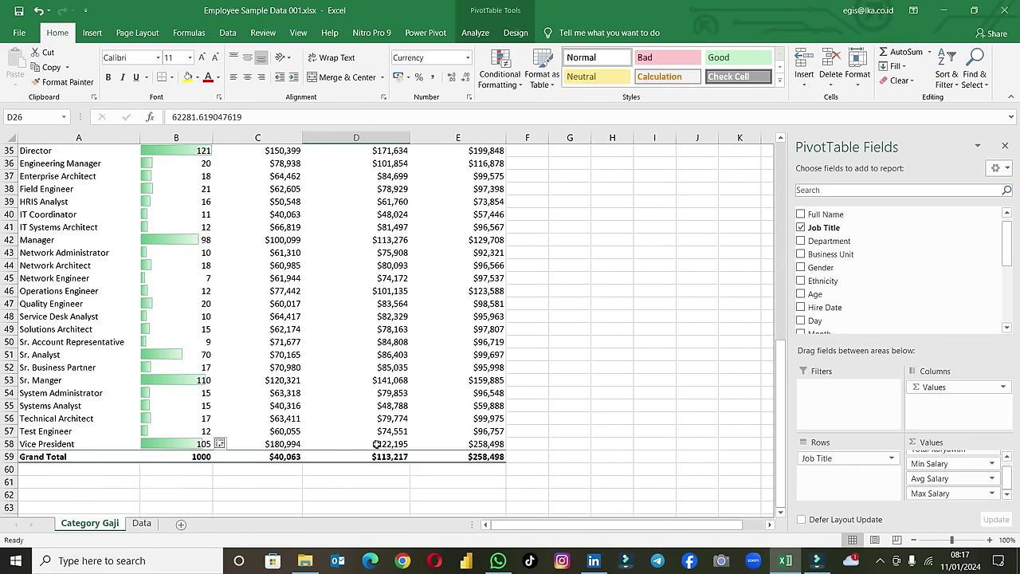
pyautogui.click(499, 78)
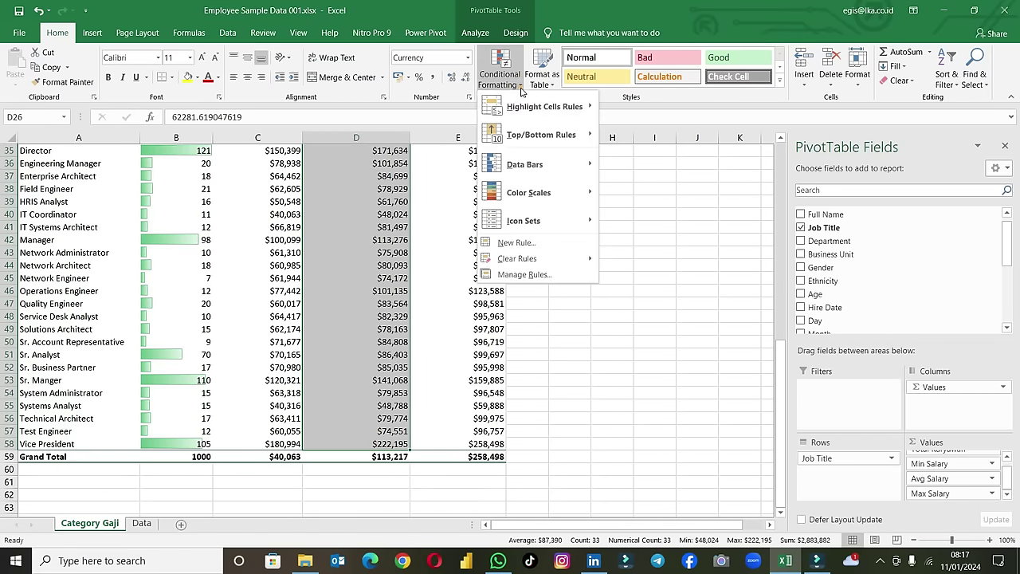
pyautogui.moveTo(557, 113)
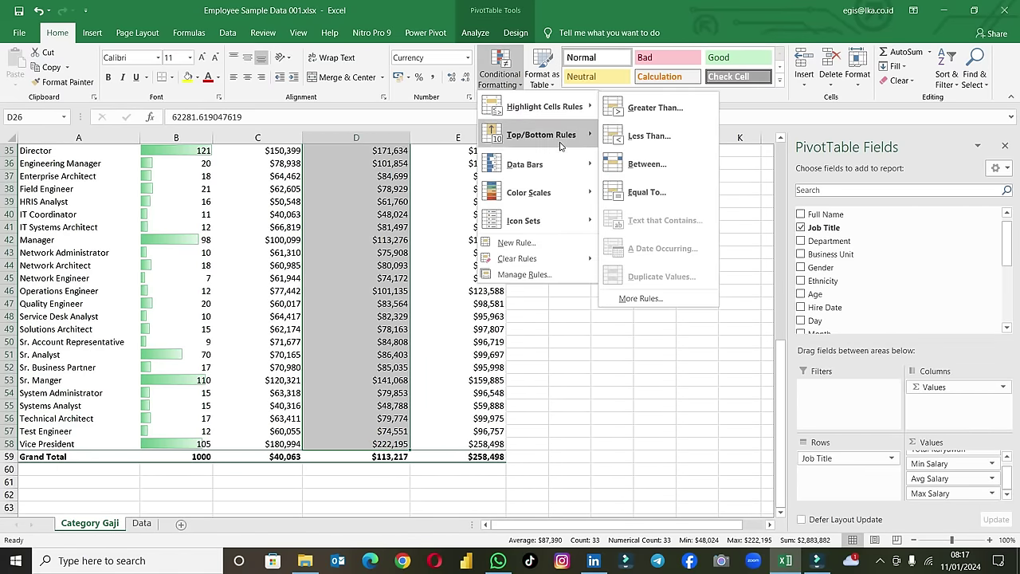
pyautogui.moveTo(566, 190)
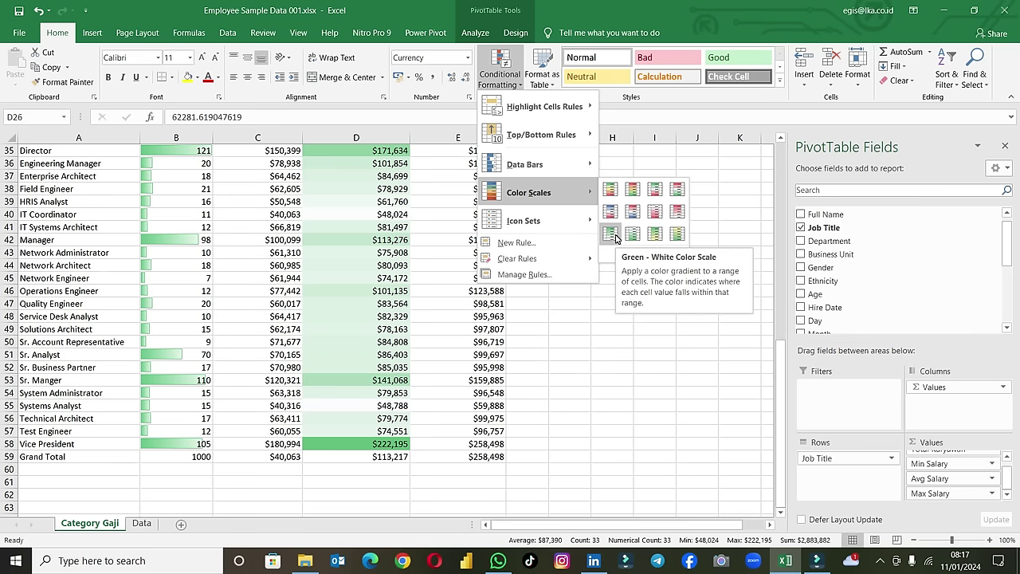
pyautogui.click(612, 235)
pyautogui.scroll(4, 530, 249)
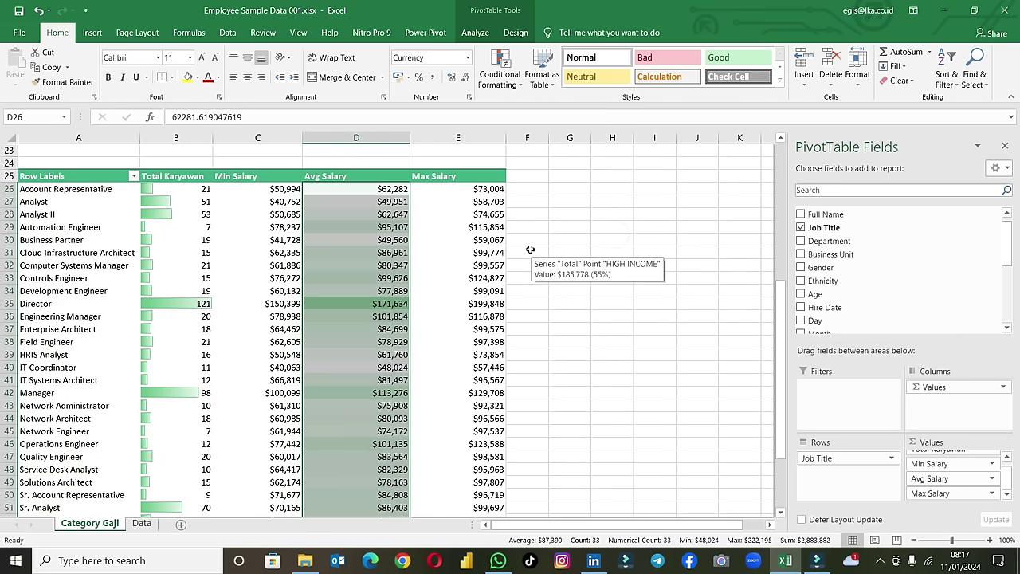
# Step: Copy the colour scale onto the Min Salary and Max Salary columns with Format Painter
pyautogui.click(88, 83)
pyautogui.click(259, 189)
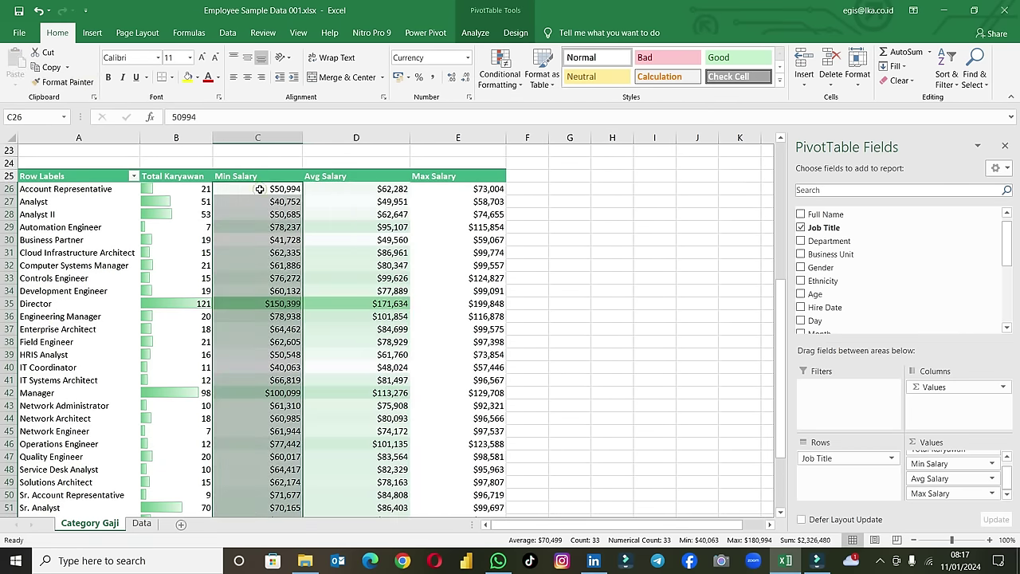
pyautogui.click(88, 82)
pyautogui.click(448, 189)
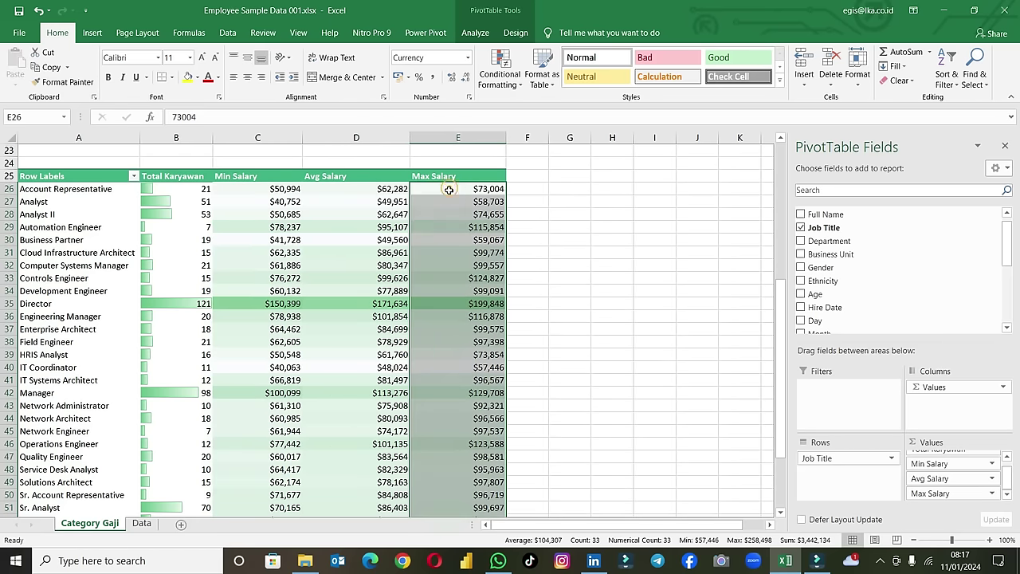
pyautogui.click(551, 227)
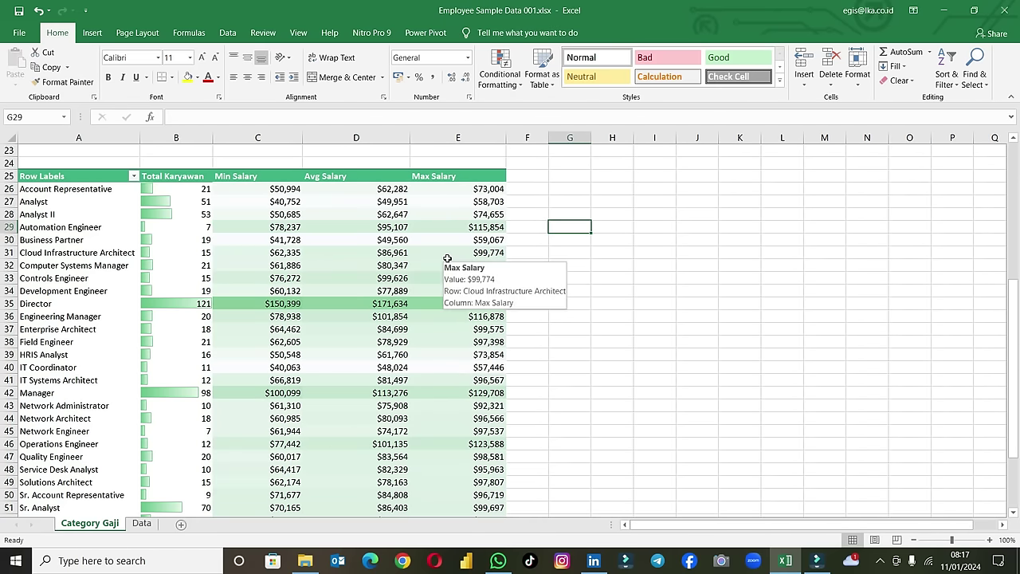
# Step: Check the shaded Director and Sr. Manger headcount and minimum salary values
pyautogui.click(165, 305)
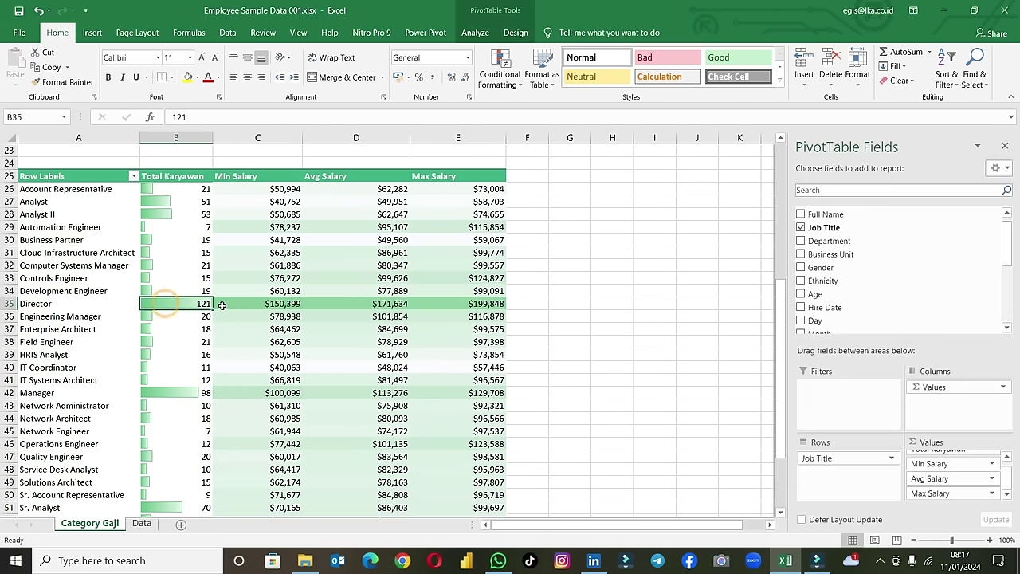
pyautogui.click(250, 304)
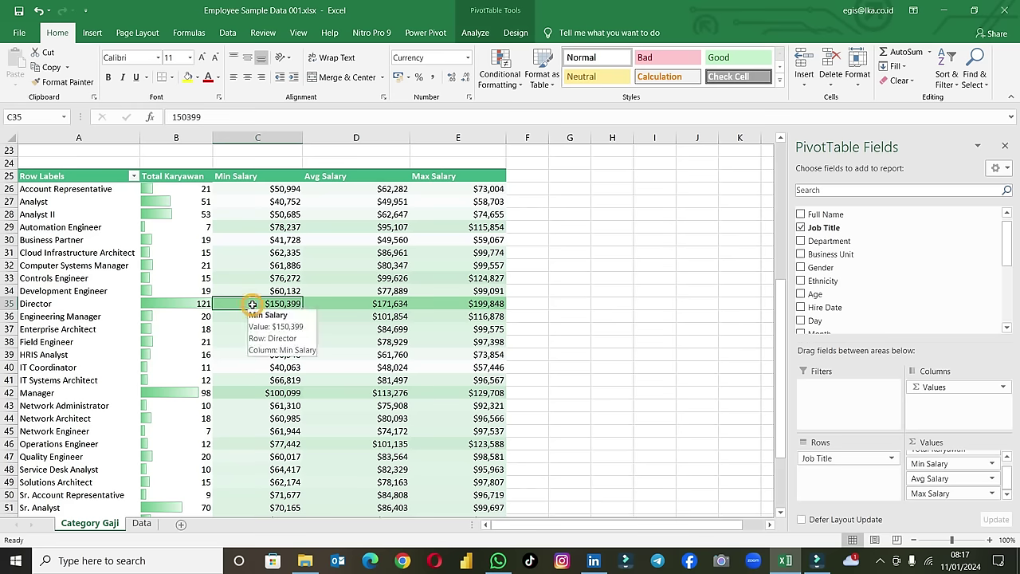
pyautogui.scroll(-3, 251, 303)
pyautogui.click(257, 417)
pyautogui.scroll(2, 232, 389)
pyautogui.scroll(1, 233, 389)
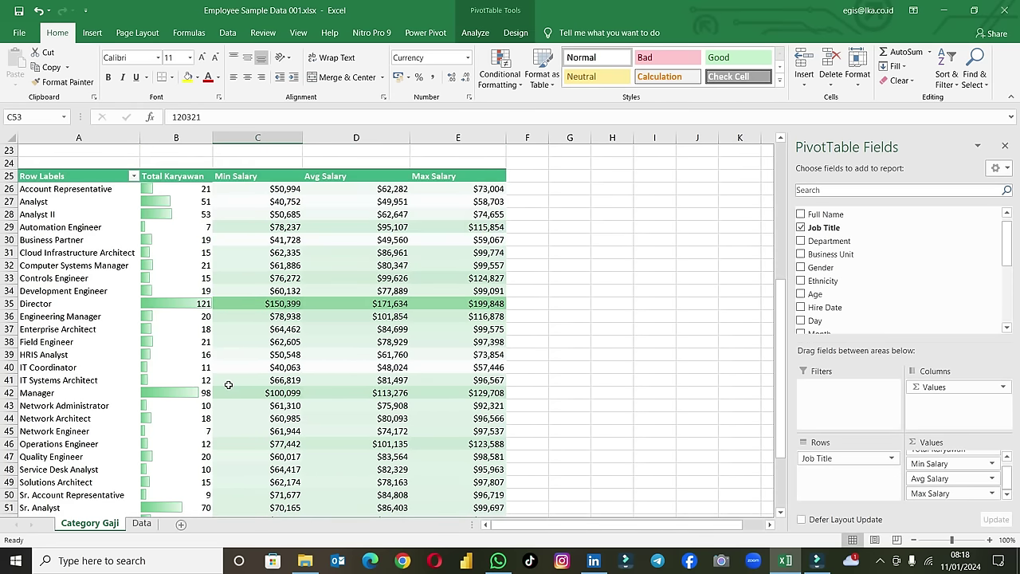
pyautogui.scroll(-4, 233, 345)
# Step: Sort the job titles by Total Karyawan from largest to smallest
pyautogui.scroll(3, 235, 345)
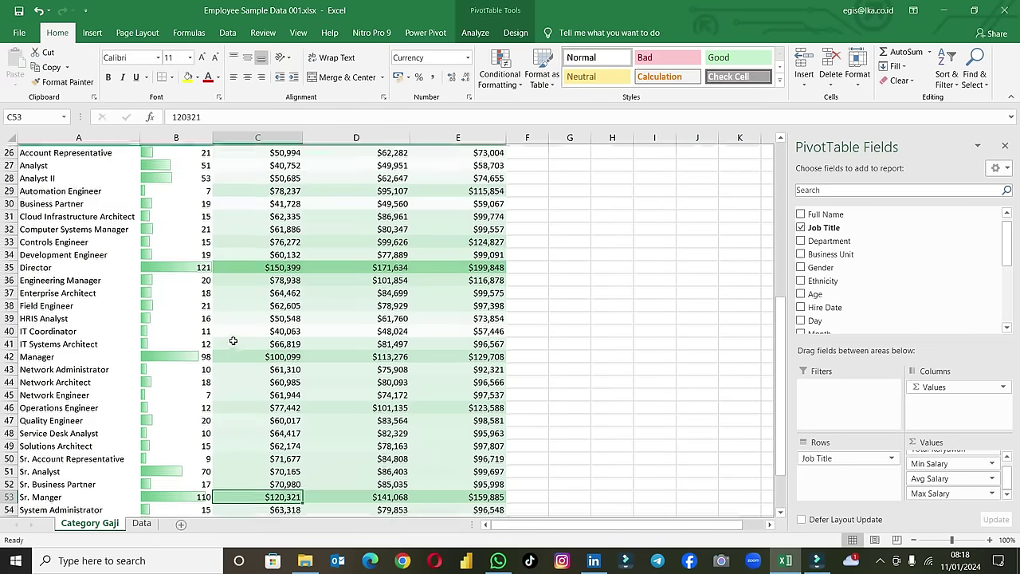
pyautogui.scroll(2, 231, 343)
pyautogui.rightClick(205, 228)
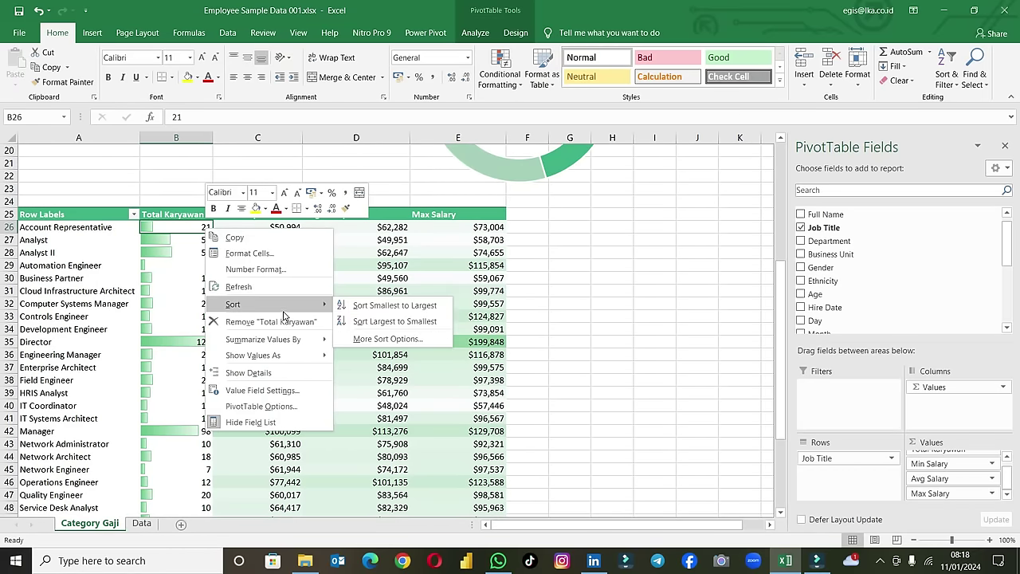
pyautogui.click(385, 326)
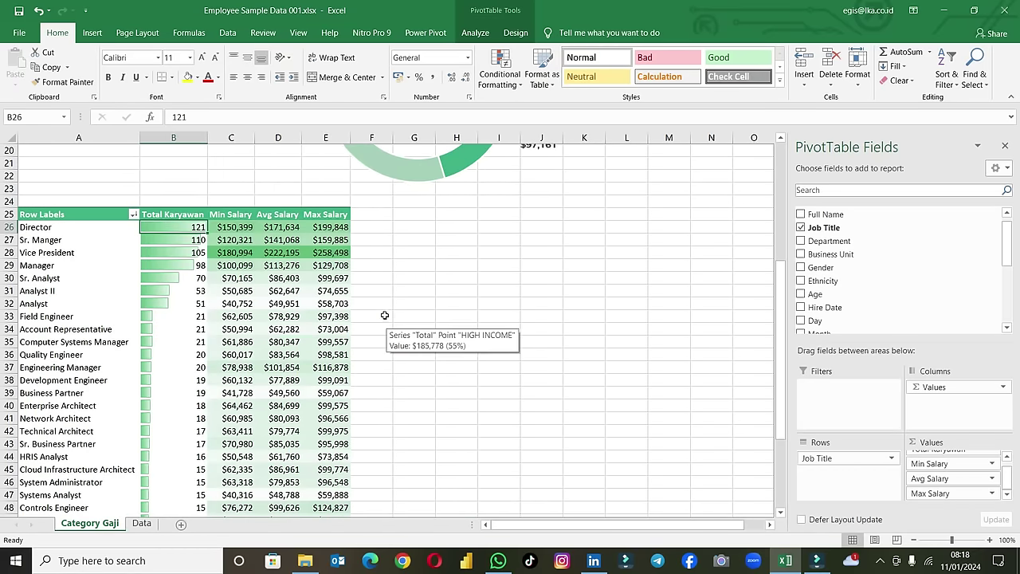
# Step: Scroll through the sorted pivot and back up to the Range Income PivotTable and doughnut chart
pyautogui.scroll(-1, 383, 314)
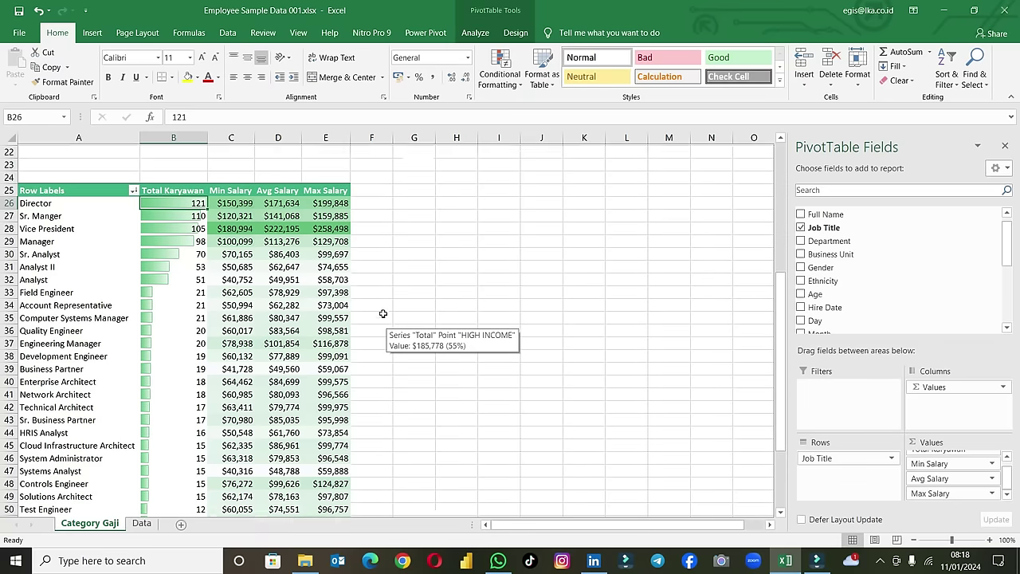
pyautogui.scroll(-3, 191, 263)
pyautogui.scroll(-1, 194, 307)
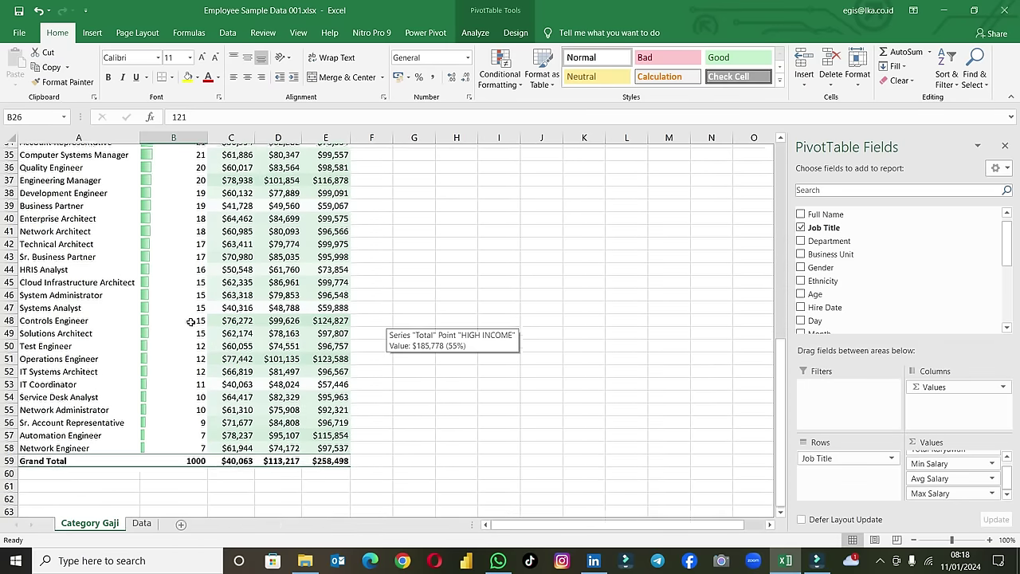
pyautogui.scroll(4, 186, 331)
pyautogui.scroll(4, 183, 328)
pyautogui.scroll(-2, 212, 341)
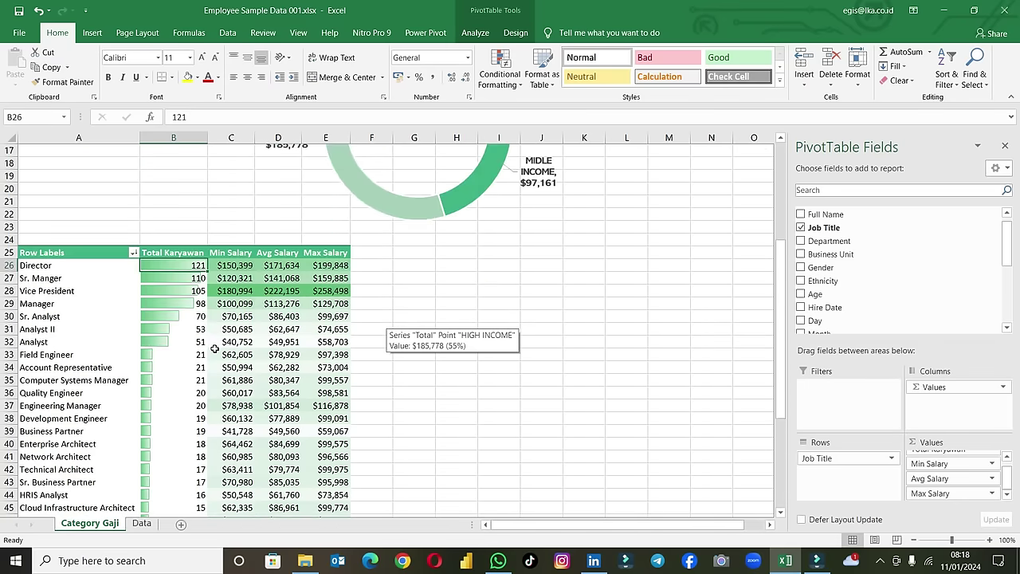
pyautogui.click(215, 342)
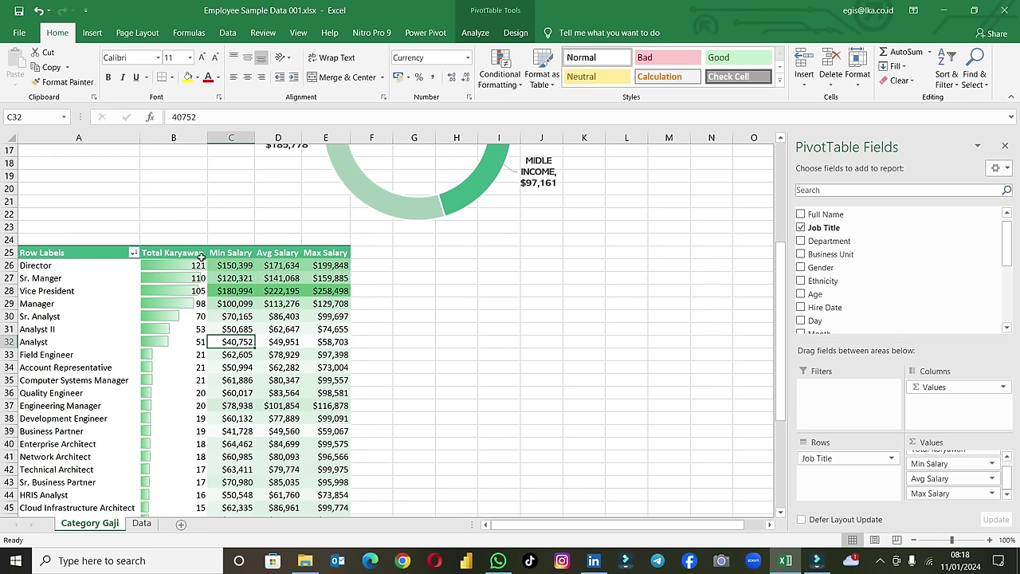
pyautogui.scroll(3, 204, 245)
pyautogui.scroll(2, 220, 249)
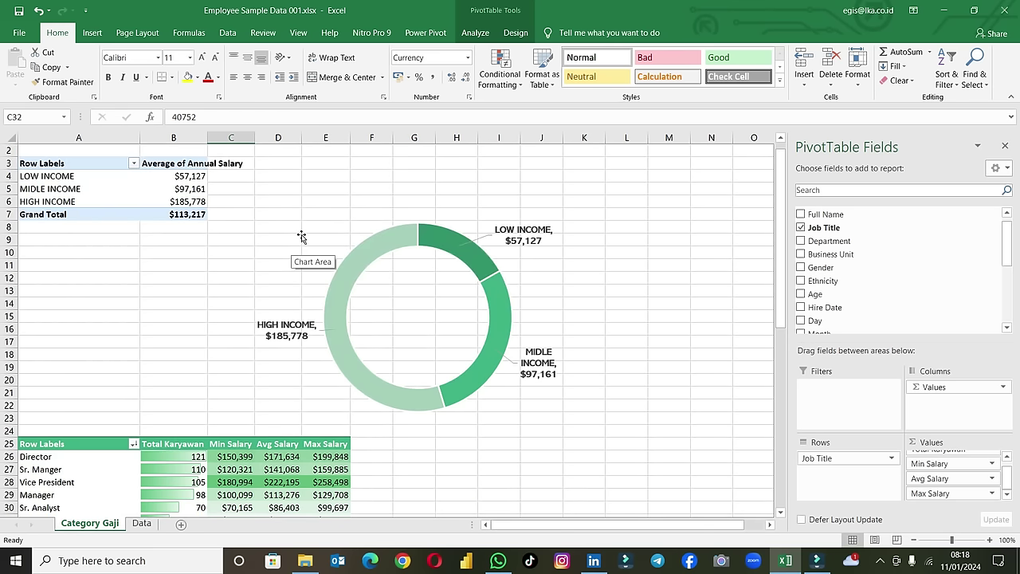
pyautogui.scroll(-3, 301, 236)
pyautogui.scroll(3, 301, 237)
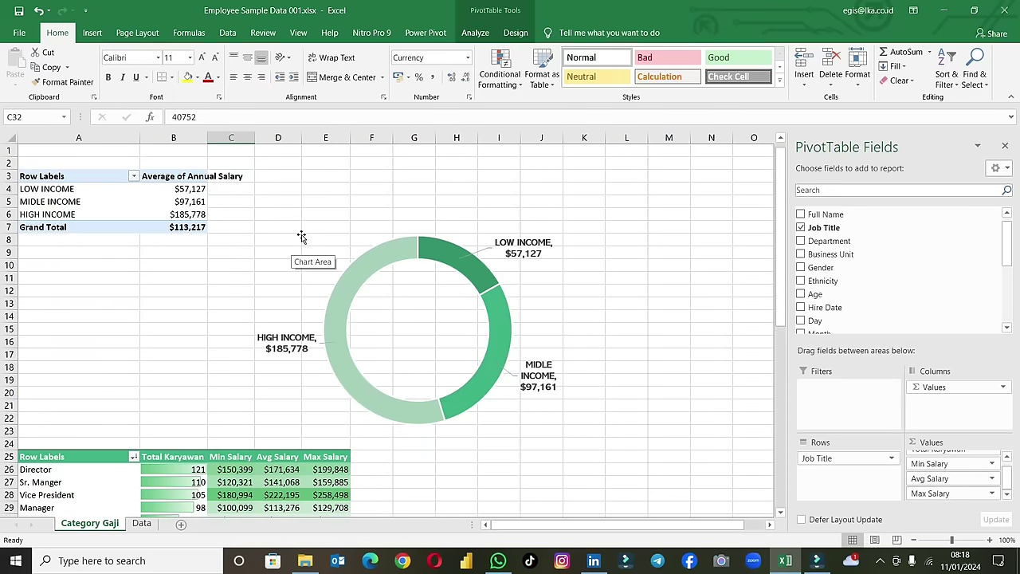
pyautogui.scroll(-3, 337, 246)
pyautogui.scroll(3, 336, 246)
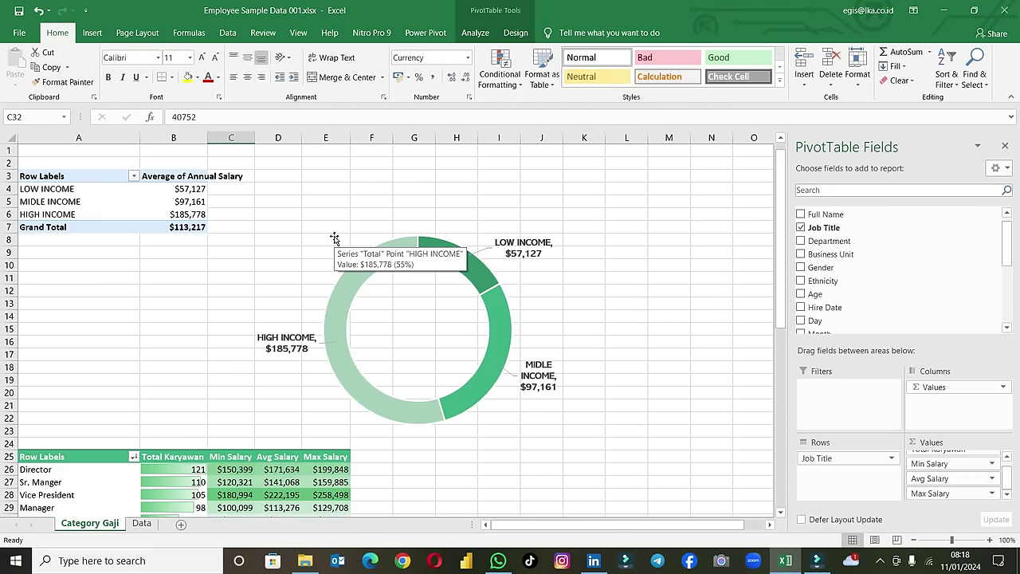
# Step: Set the job-title PivotTable's name to 'Job Title & Gaji' in the PivotTable Name box
pyautogui.moveTo(173, 225); pyautogui.dragTo(70, 177)
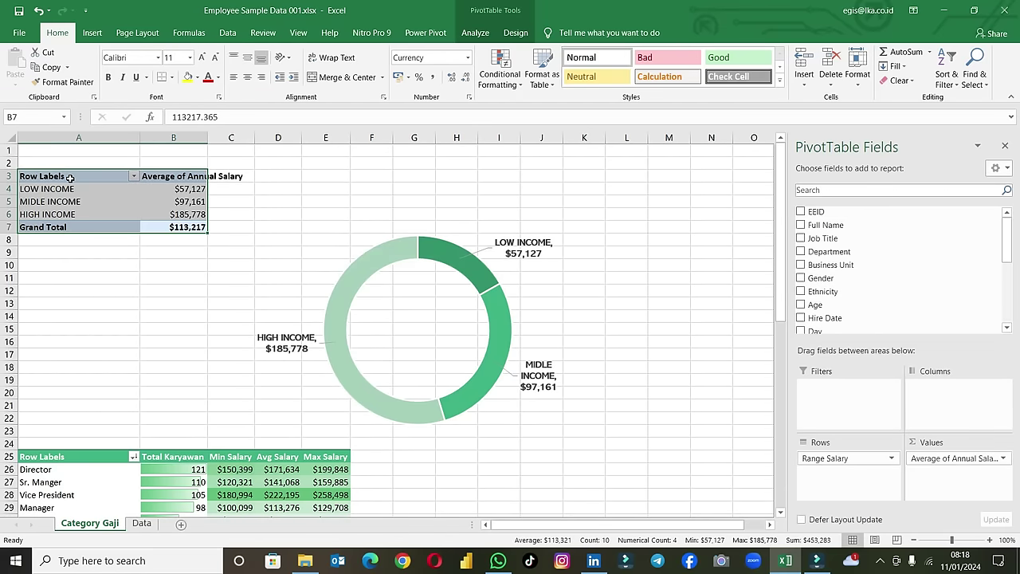
pyautogui.click(174, 481)
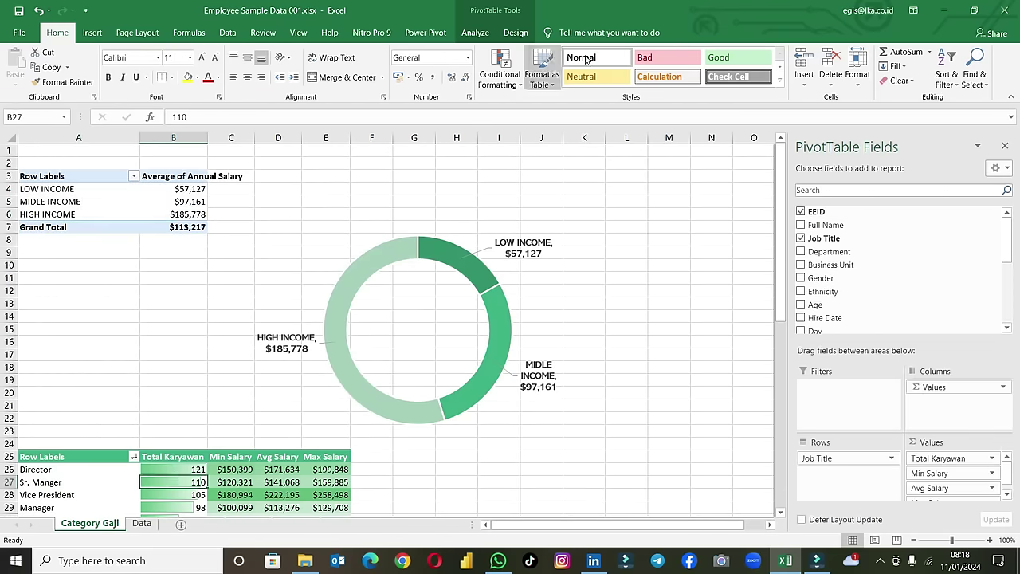
pyautogui.click(515, 32)
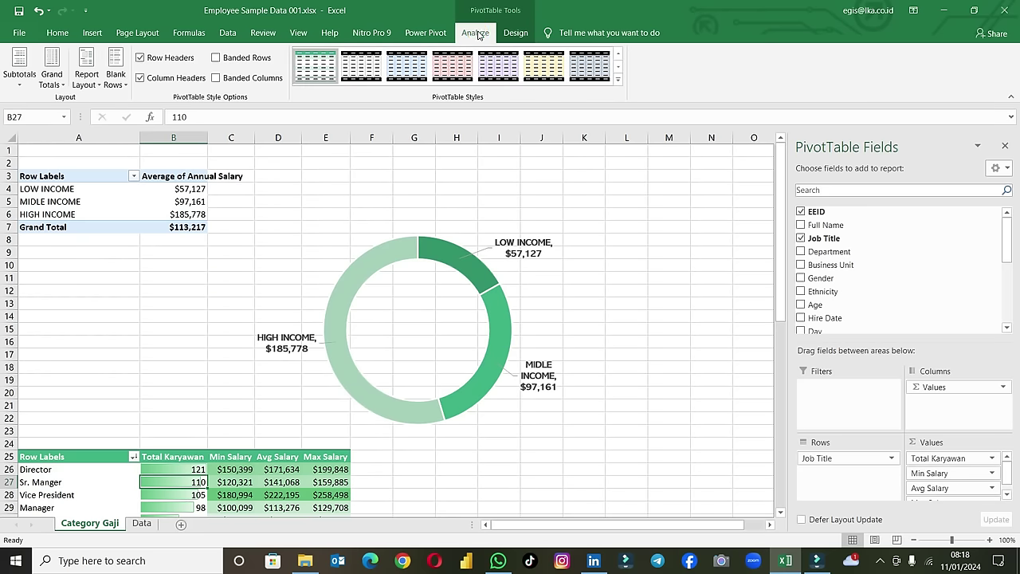
pyautogui.click(475, 32)
pyautogui.scroll(-1, 135, 476)
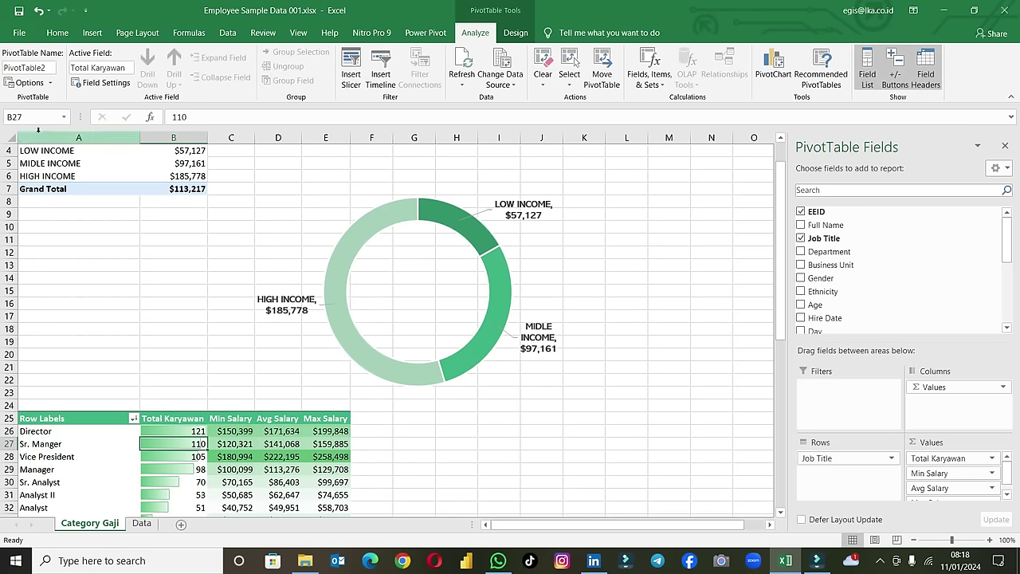
pyautogui.click(50, 69)
pyautogui.write('Job Title &')
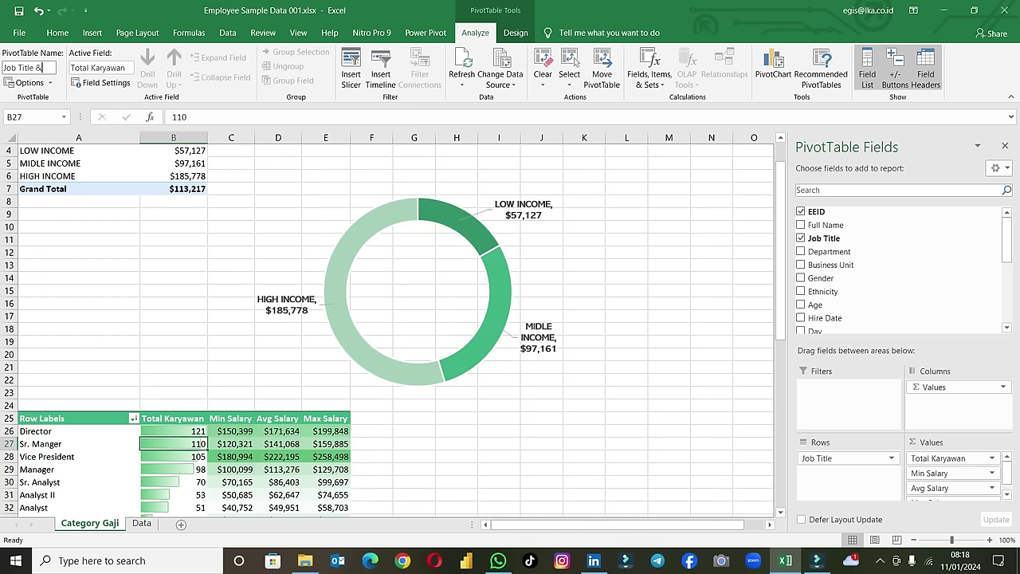
pyautogui.write('aji')
pyautogui.click(159, 250)
# Step: Paste a copy of the A3:B7 PivotTable at H25 and replace its Range Salary rows with Department
pyautogui.scroll(1, 168, 232)
pyautogui.moveTo(173, 227)
pyautogui.mouseDown()
pyautogui.moveTo(121, 195)
pyautogui.moveTo(82, 190)
pyautogui.mouseUp()
pyautogui.hotkey('ctrl', 'c')
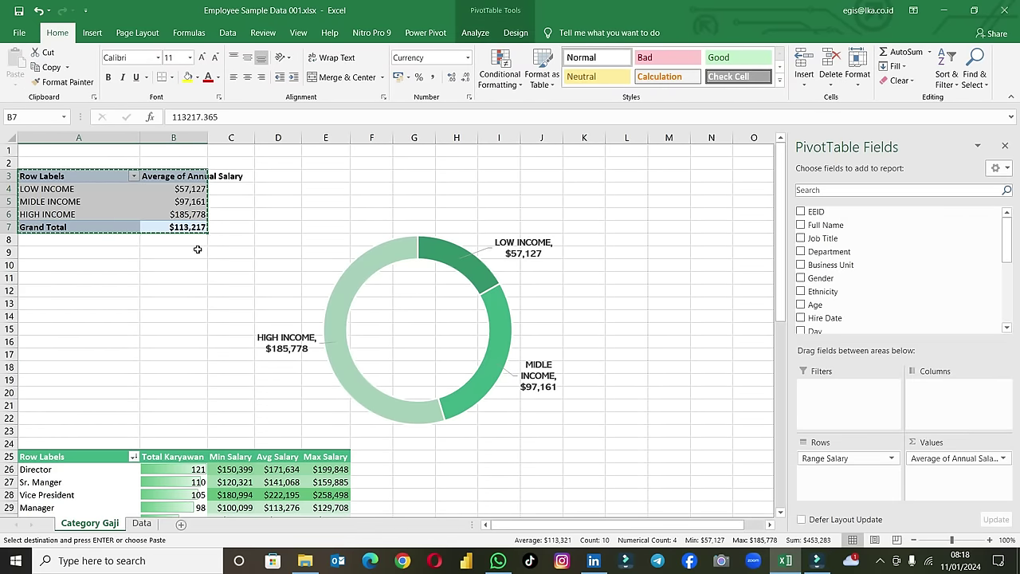
pyautogui.scroll(-3, 475, 362)
pyautogui.scroll(-2, 481, 296)
pyautogui.click(459, 263)
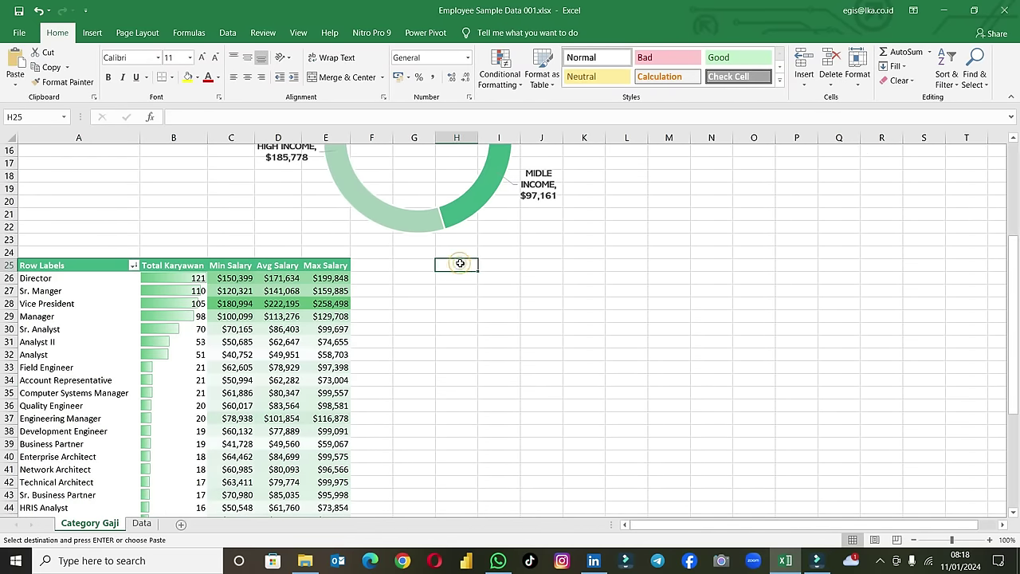
pyautogui.hotkey('ctrl', 'v')
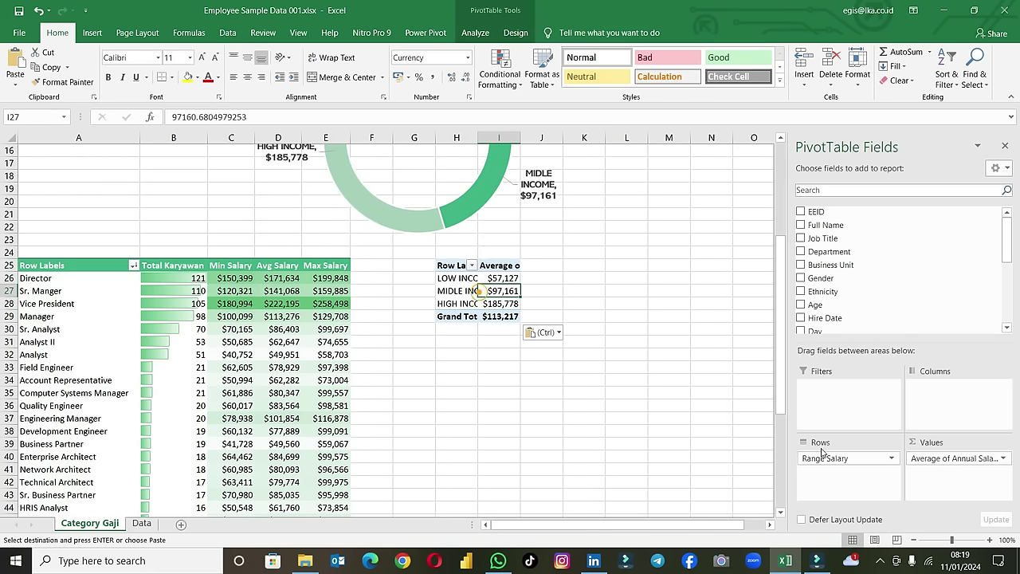
pyautogui.moveTo(836, 458); pyautogui.dragTo(717, 447)
pyautogui.moveTo(830, 251); pyautogui.dragTo(846, 466)
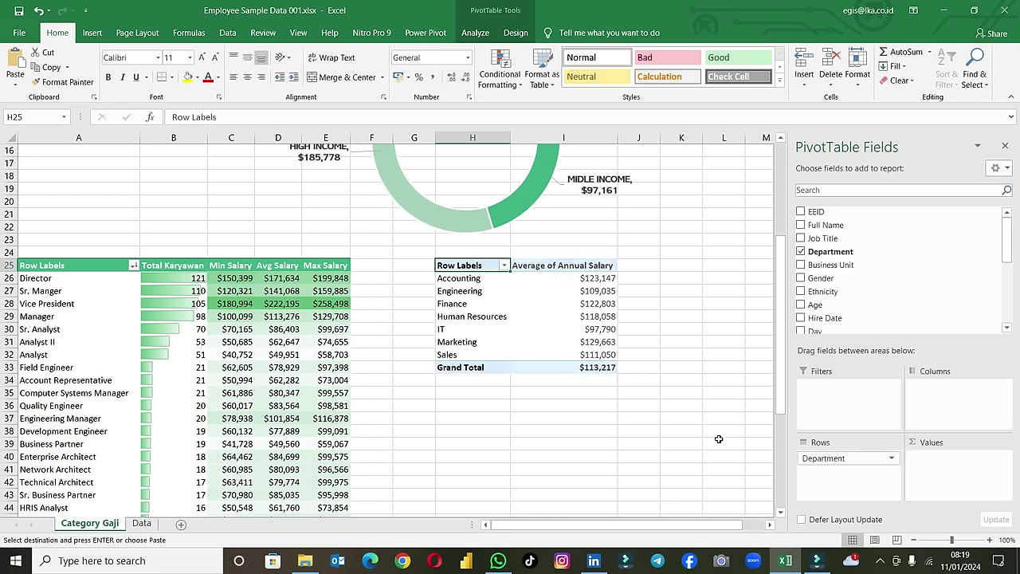
# Step: Replace Average of Annual Salary with Count of EEID, headed Total Karyawan
pyautogui.moveTo(956, 458); pyautogui.dragTo(720, 502)
pyautogui.moveTo(815, 211); pyautogui.dragTo(985, 471)
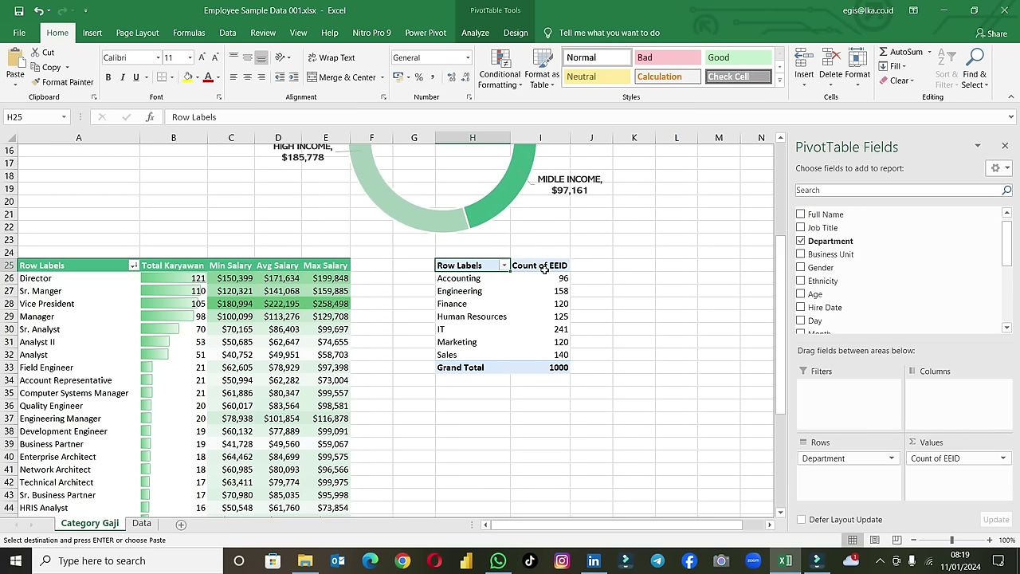
pyautogui.click(543, 267)
pyautogui.write('Total Kary')
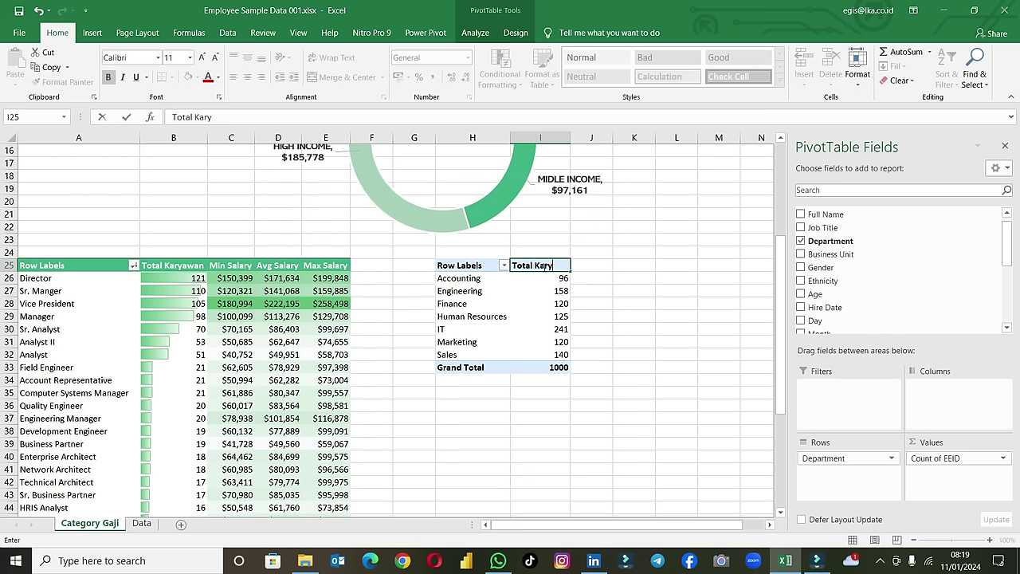
pyautogui.write('awan')
pyautogui.click(521, 285)
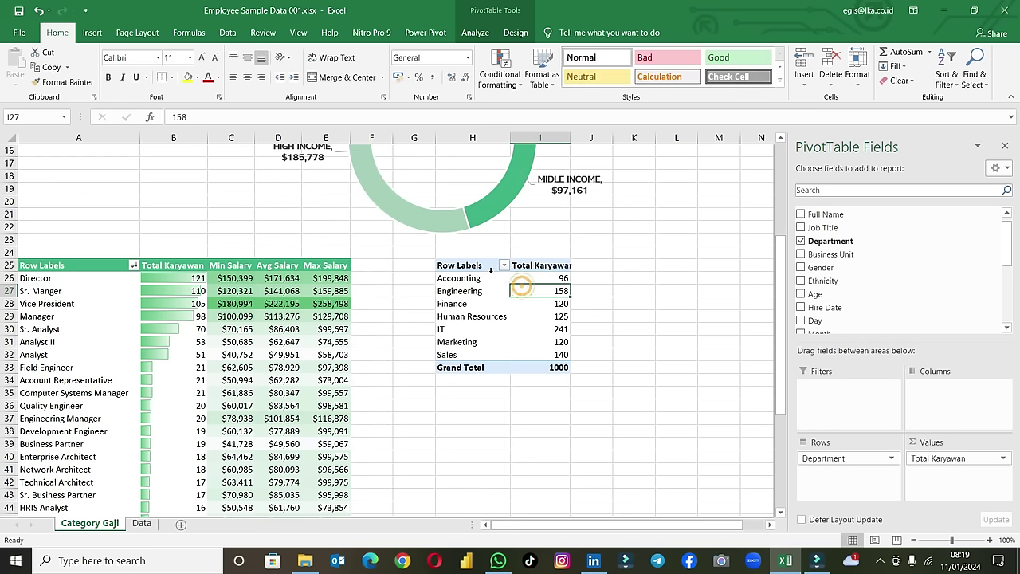
# Step: Rename the row-label header in H25 to Departemen
pyautogui.click(476, 265)
pyautogui.write('Departemen')
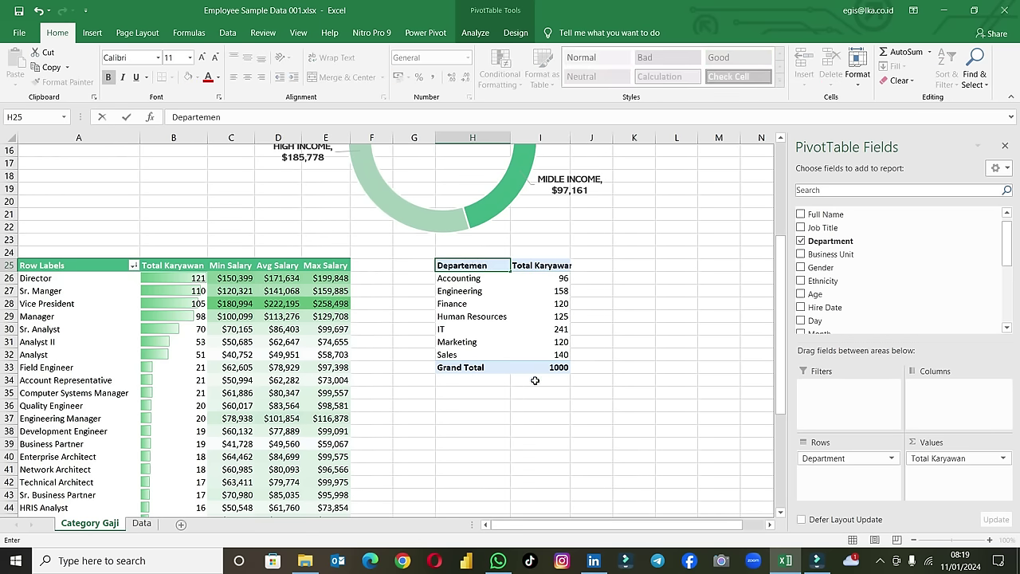
pyautogui.click(535, 380)
pyautogui.click(481, 319)
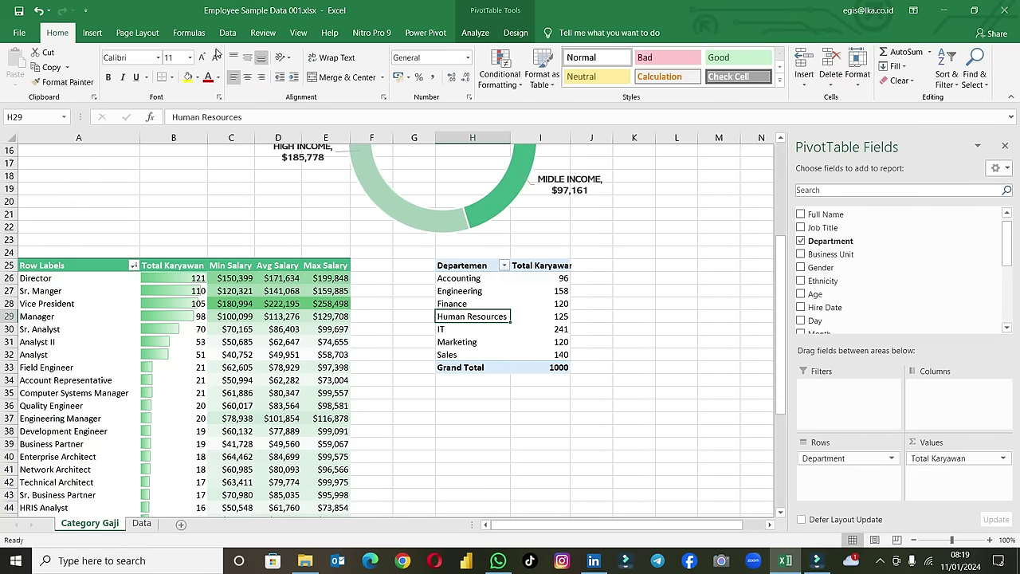
pyautogui.click(474, 32)
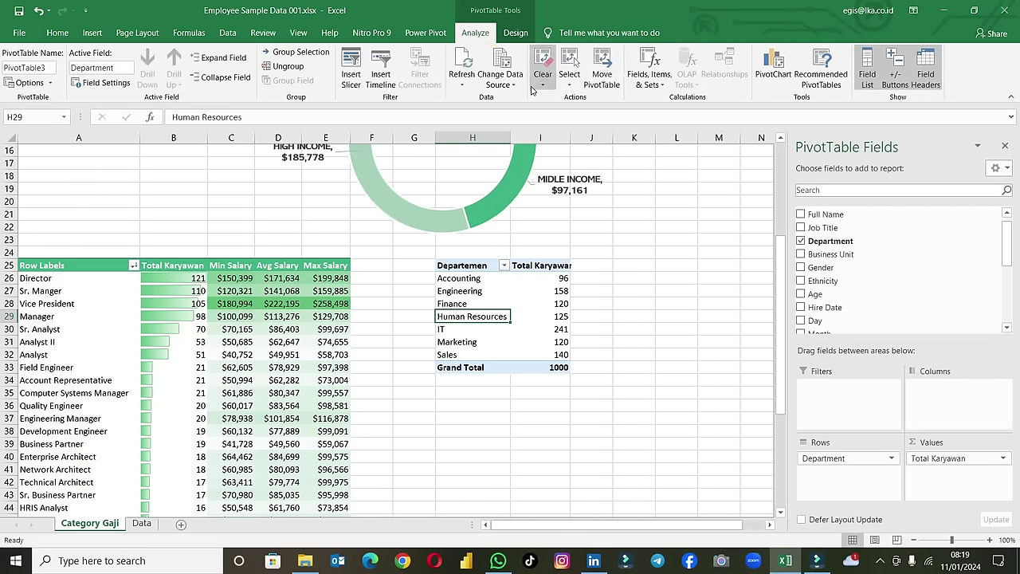
pyautogui.click(761, 66)
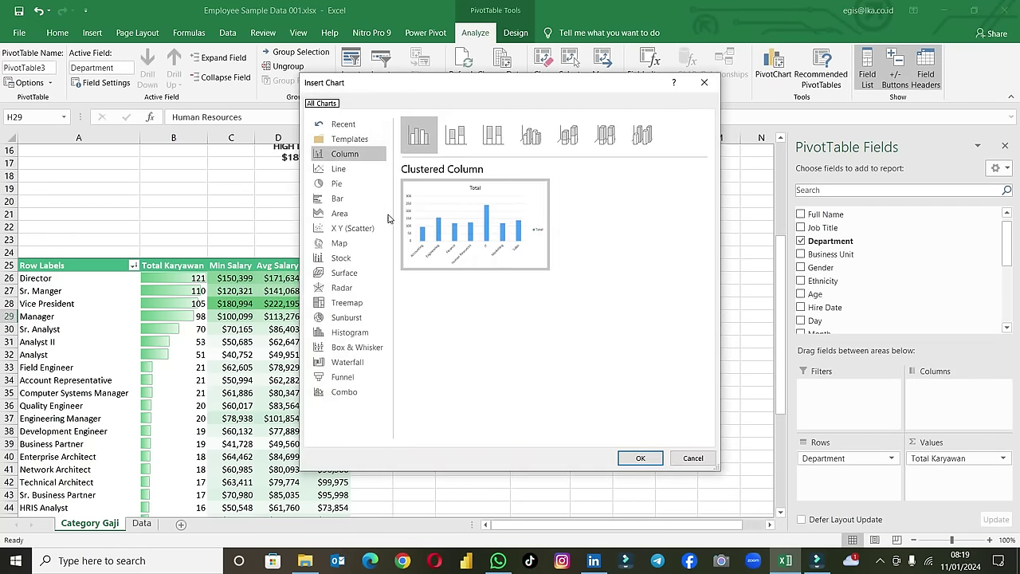
pyautogui.click(350, 303)
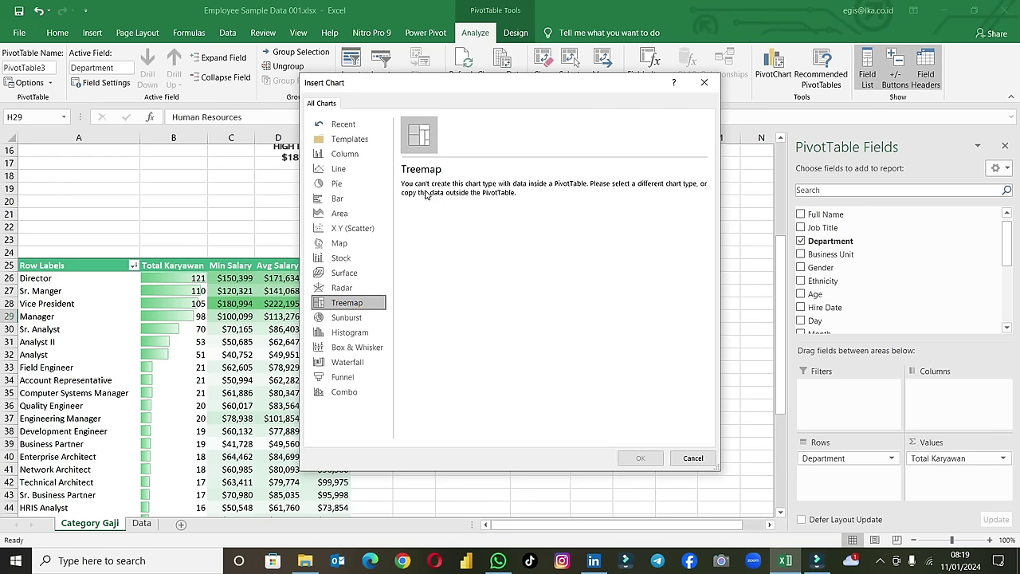
pyautogui.click(690, 459)
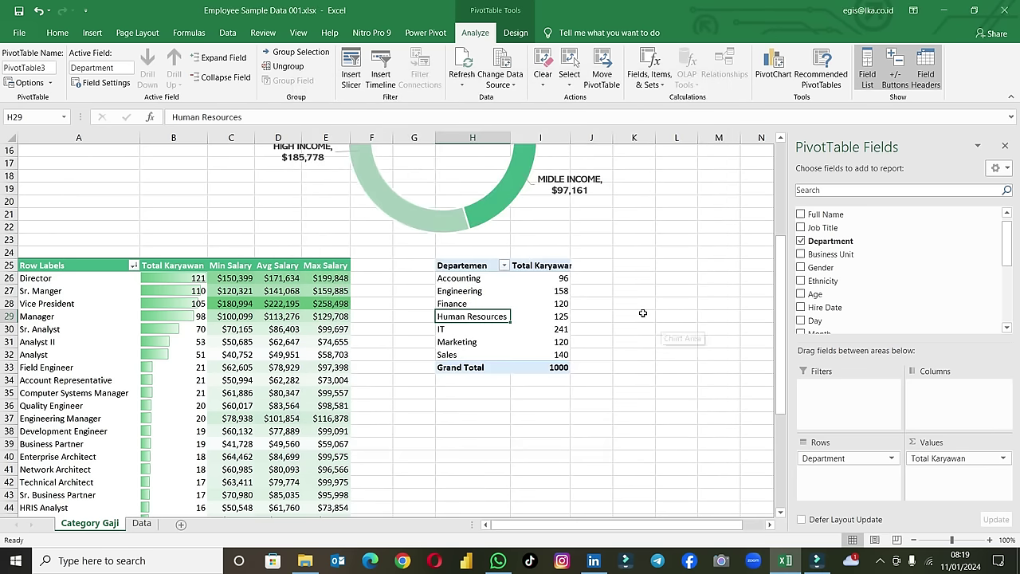
# Step: Enter a formula in J26 referencing the Accounting label in H26
pyautogui.click(590, 278)
pyautogui.write('=')
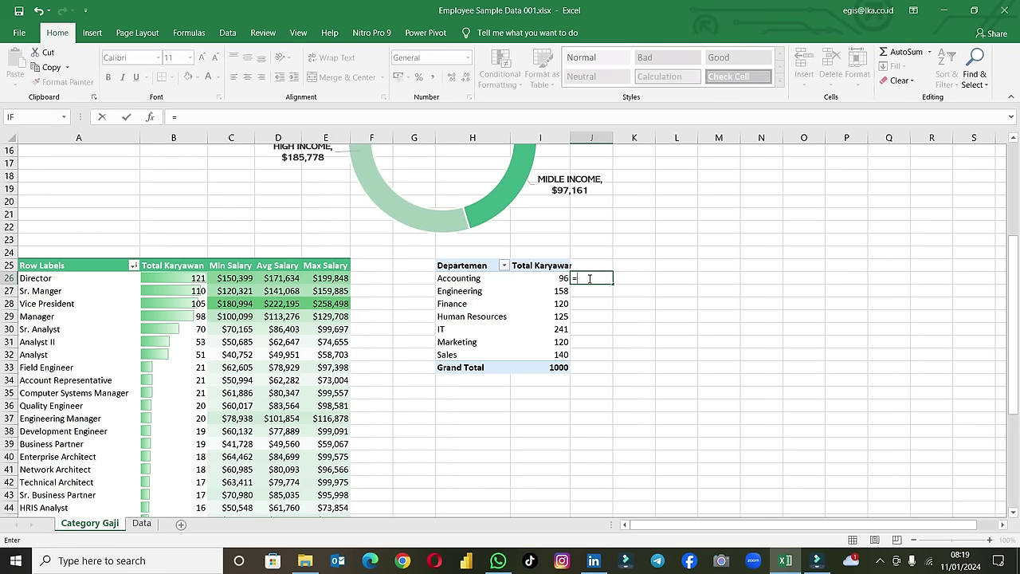
pyautogui.press('Left')
pyautogui.press('Left')
pyautogui.hotkey('ctrl', 'Return')
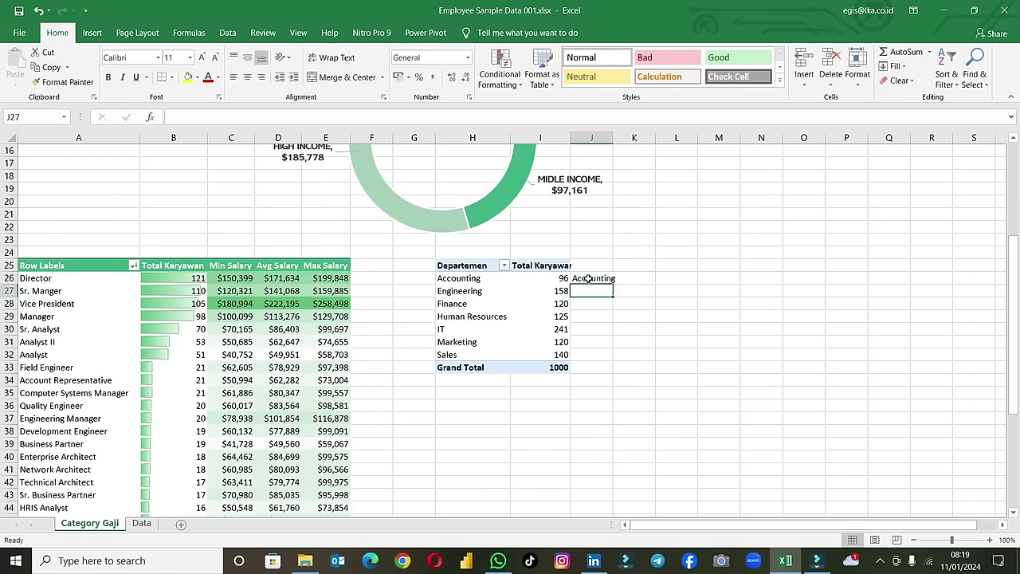
pyautogui.click(247, 76)
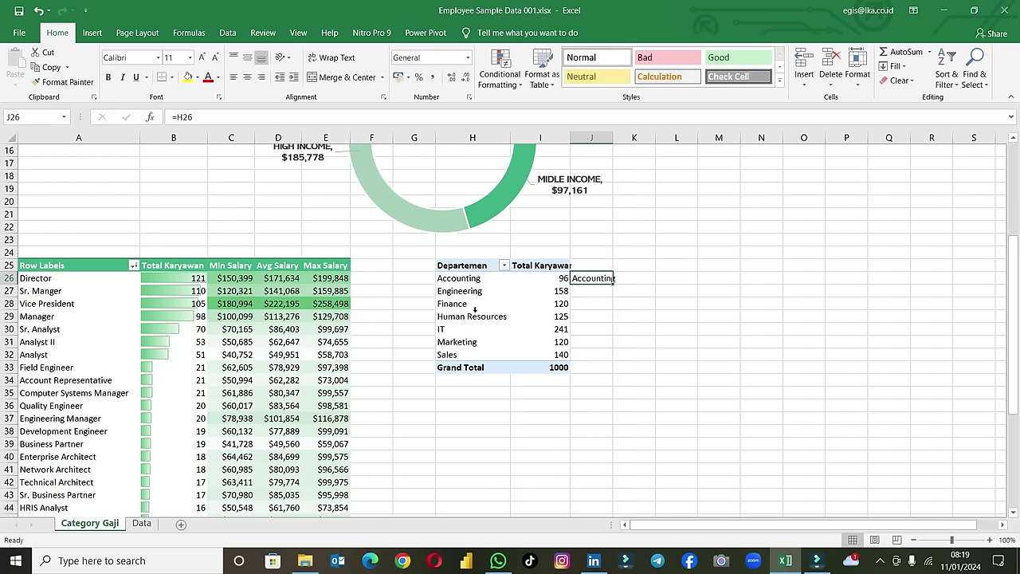
pyautogui.click(474, 311)
pyautogui.click(476, 33)
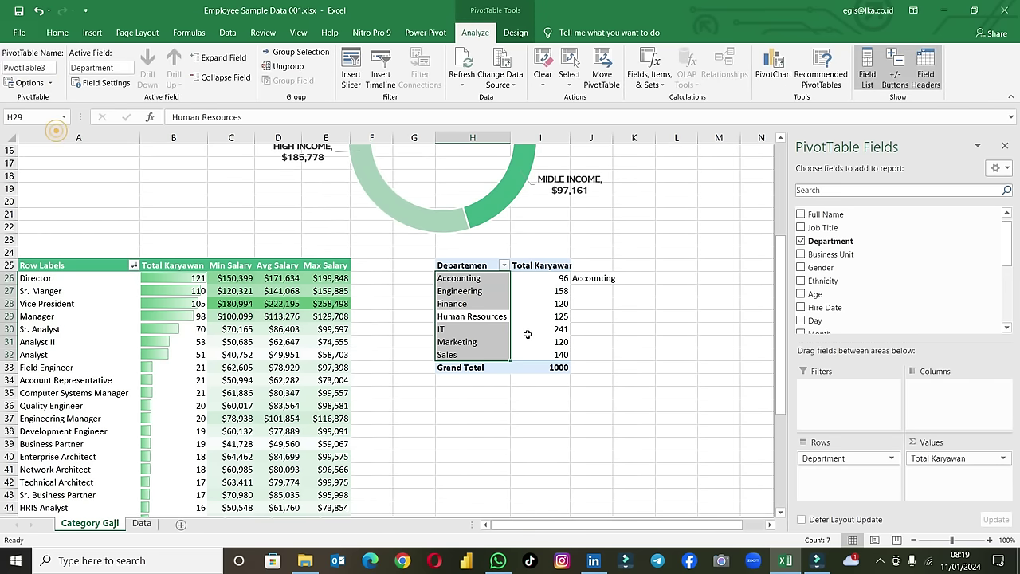
pyautogui.click(591, 331)
# Step: Reference I26 in K26, fill it down, then clear the wrongly repeated values from J26:K33
pyautogui.click(623, 278)
pyautogui.write('=')
pyautogui.press('Left')
pyautogui.press('Left')
pyautogui.press('Return')
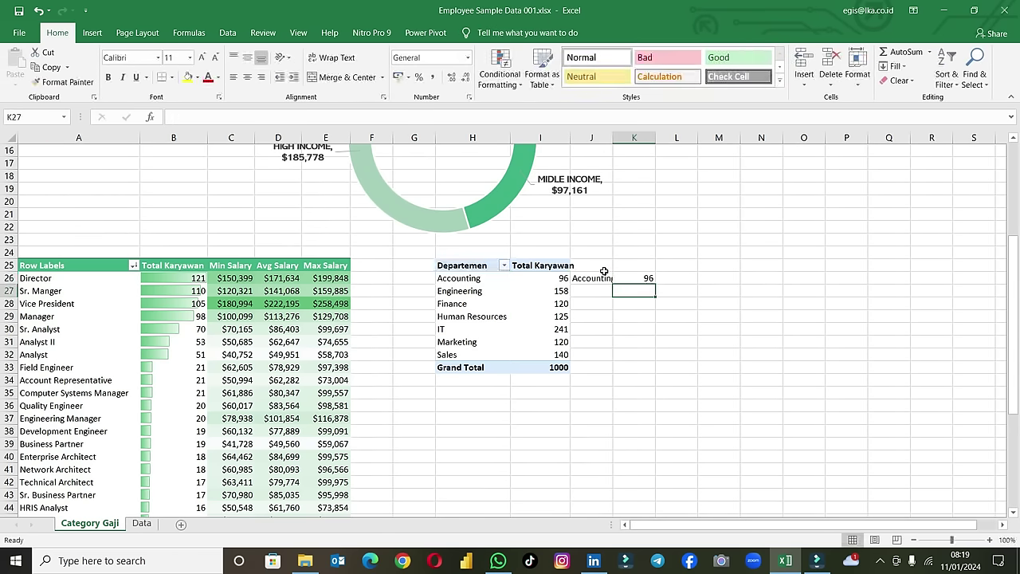
pyautogui.click(647, 279)
pyautogui.moveTo(655, 283); pyautogui.dragTo(655, 371)
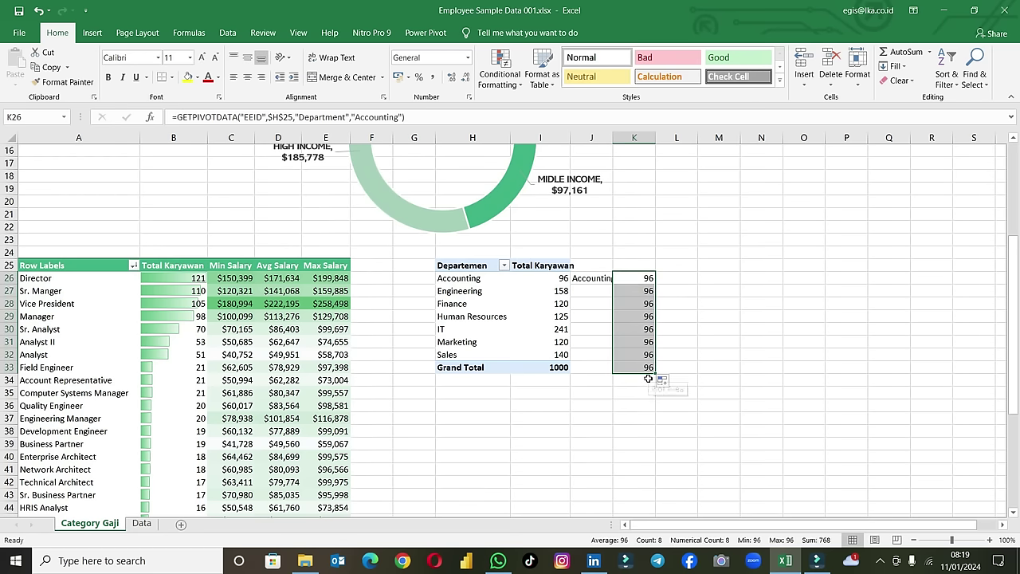
pyautogui.click(647, 306)
pyautogui.moveTo(648, 368)
pyautogui.mouseDown()
pyautogui.moveTo(635, 303)
pyautogui.moveTo(591, 275)
pyautogui.mouseUp()
pyautogui.press('Delete')
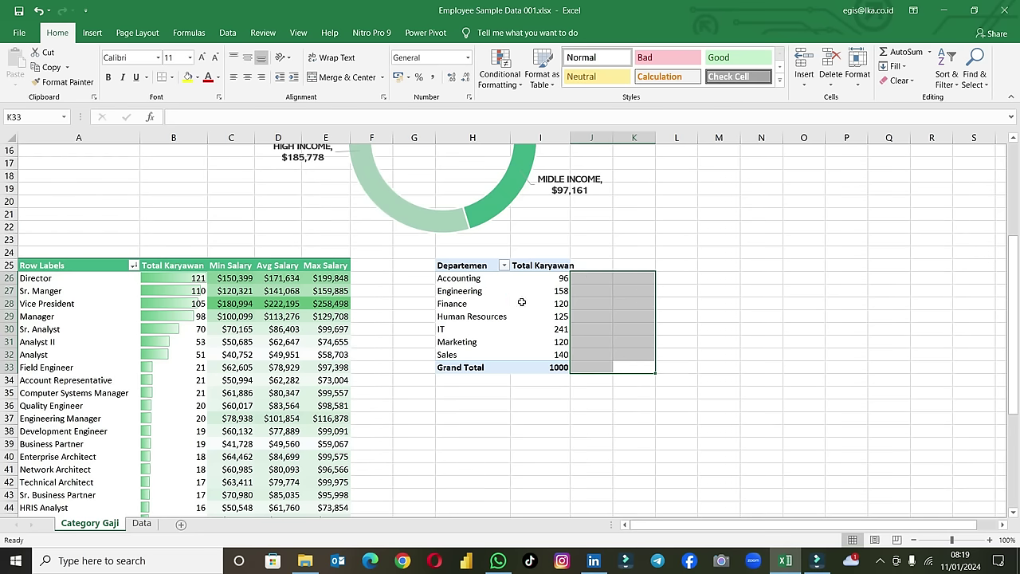
# Step: Turn off Generate GetPivotData in the PivotTable Options
pyautogui.click(521, 302)
pyautogui.click(475, 33)
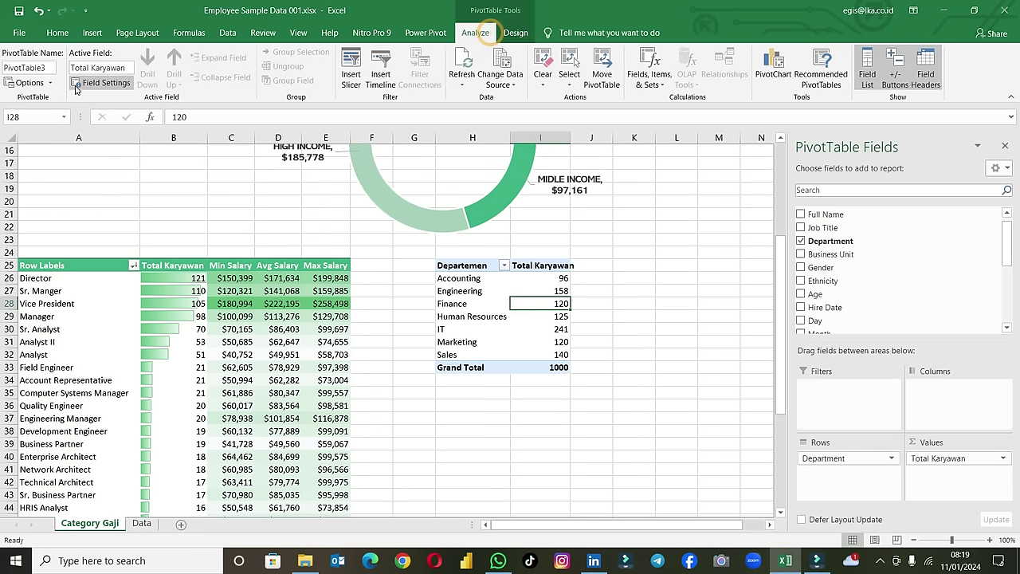
pyautogui.click(49, 83)
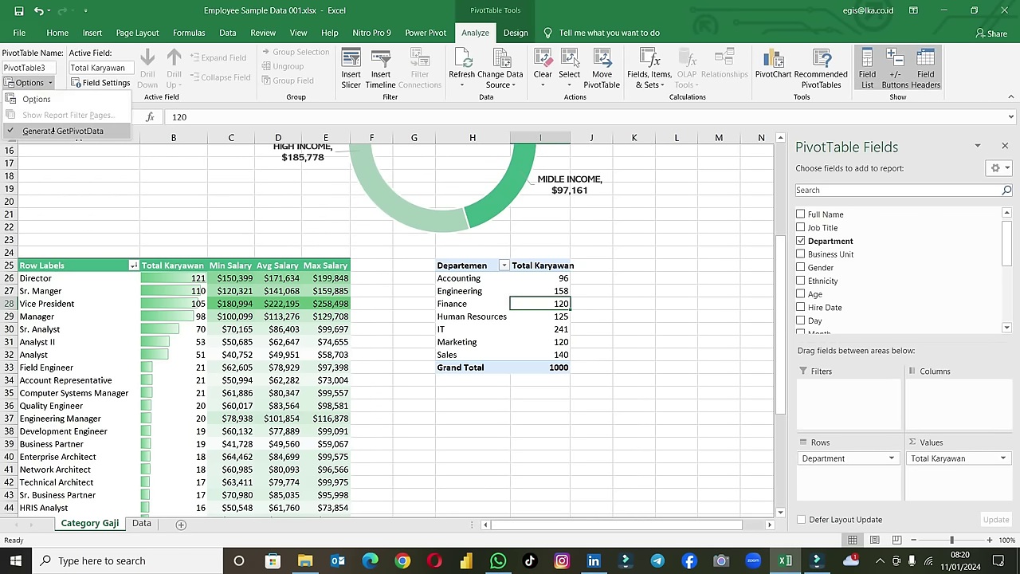
pyautogui.click(51, 130)
# Step: Enter =H26 in J26, fill it across to K26 and down to row 32
pyautogui.click(601, 277)
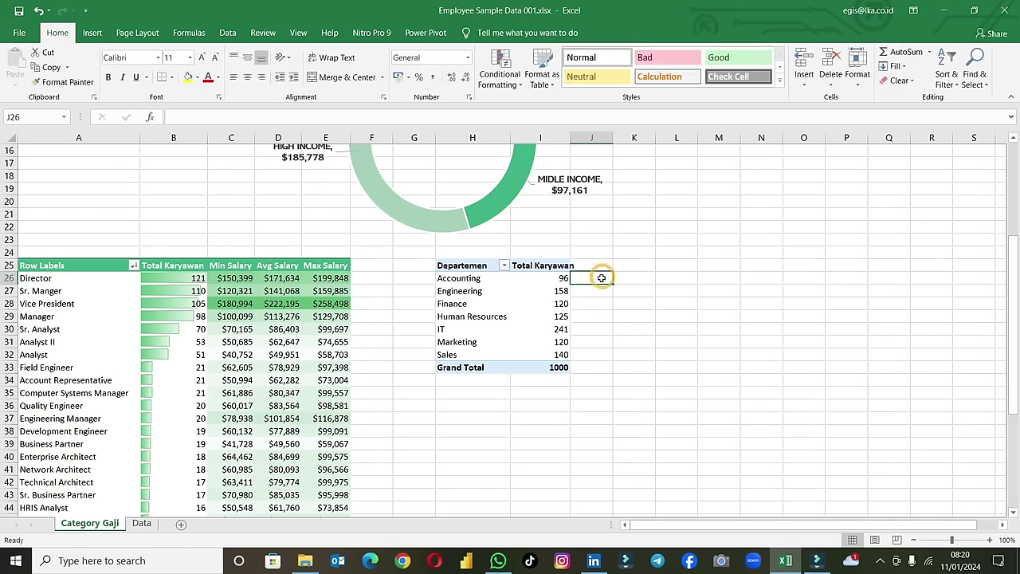
pyautogui.write('=')
pyautogui.click(463, 278)
pyautogui.press('Return')
pyautogui.click(594, 277)
pyautogui.moveTo(613, 284)
pyautogui.mouseDown()
pyautogui.moveTo(651, 285)
pyautogui.moveTo(651, 360)
pyautogui.mouseUp()
pyautogui.click(628, 438)
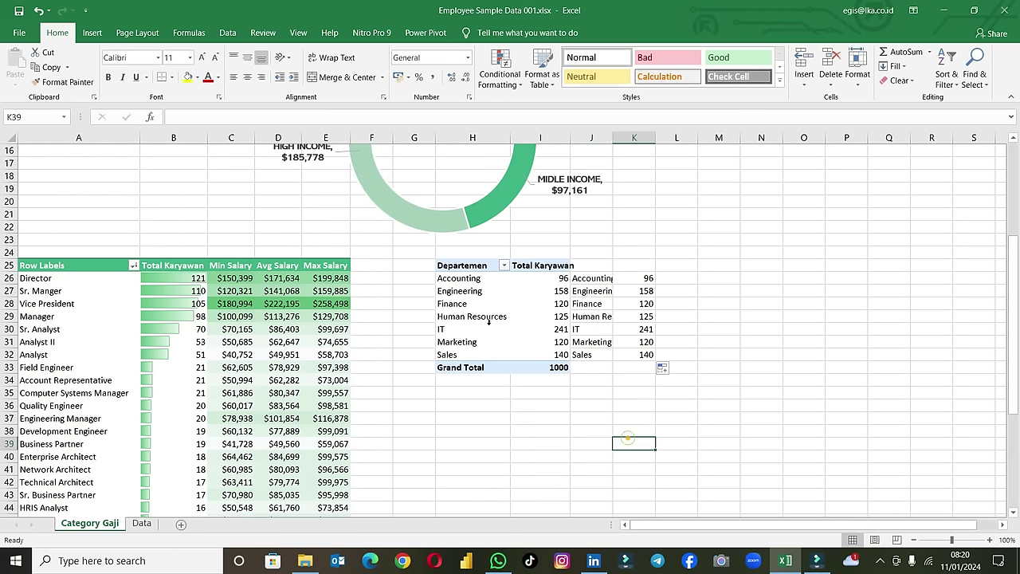
pyautogui.click(488, 316)
pyautogui.scroll(2, 478, 319)
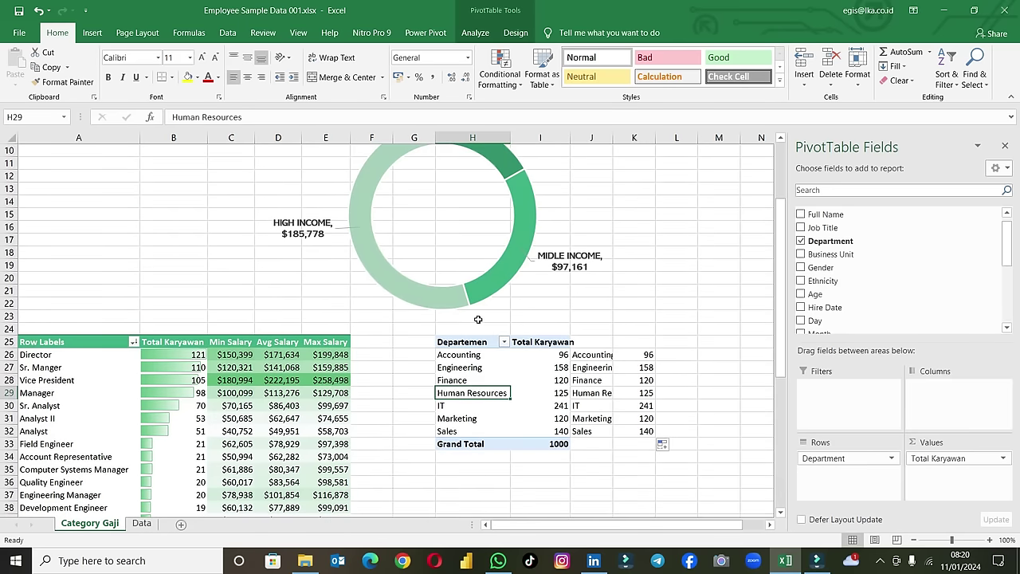
pyautogui.rightClick(470, 395)
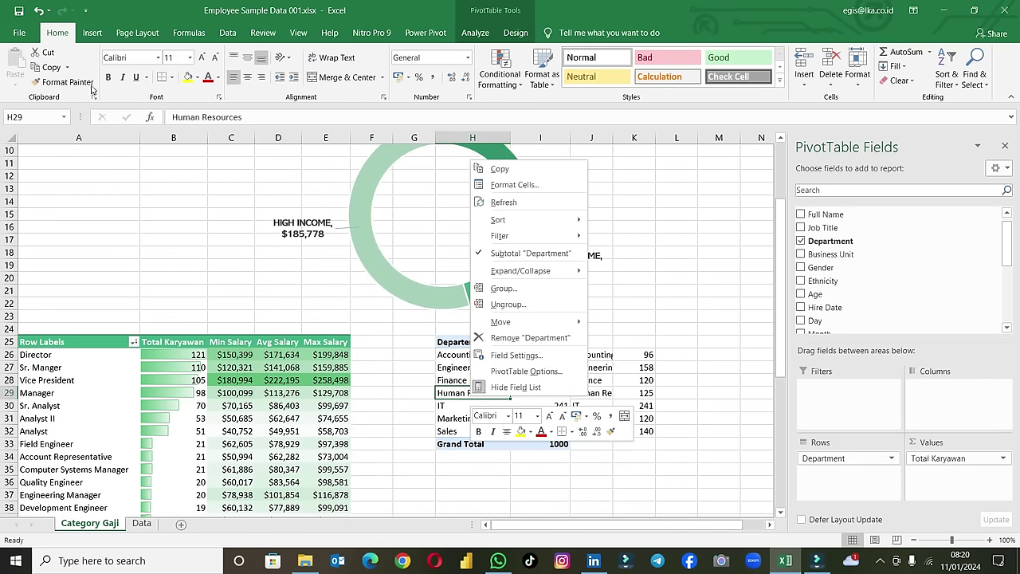
pyautogui.click(475, 35)
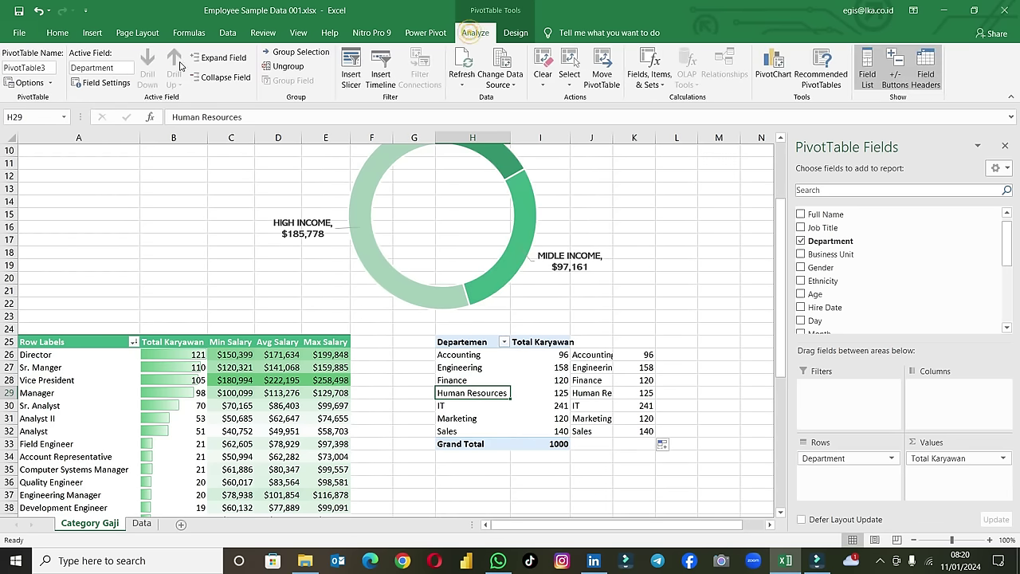
pyautogui.click(26, 82)
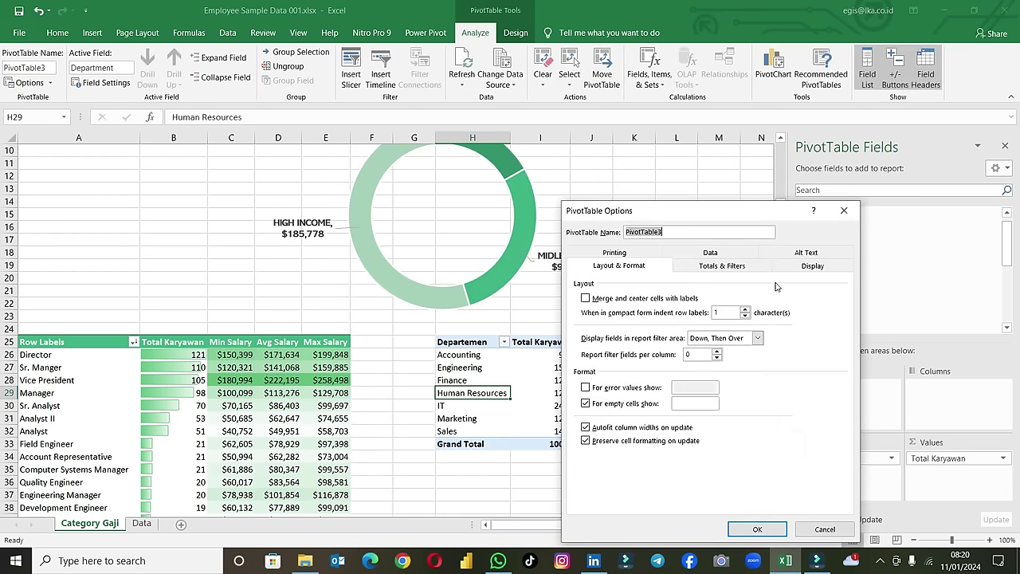
pyautogui.click(809, 268)
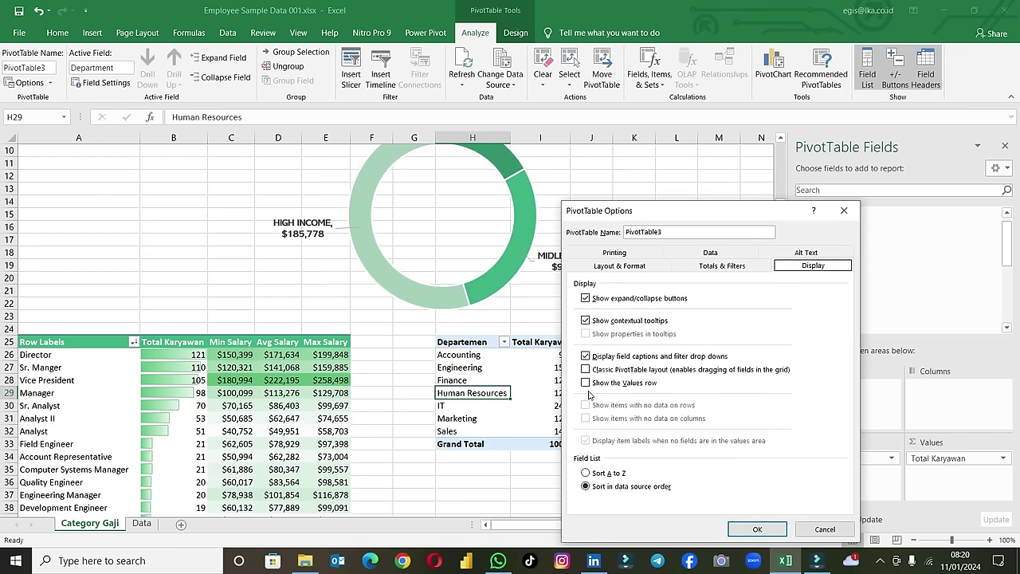
pyautogui.click(825, 529)
pyautogui.click(560, 380)
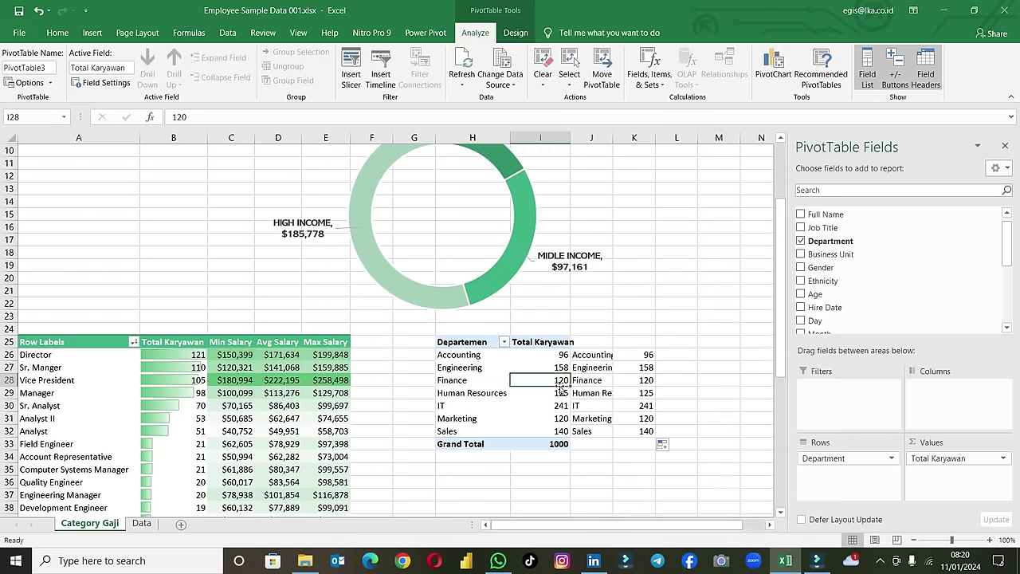
pyautogui.rightClick(560, 380)
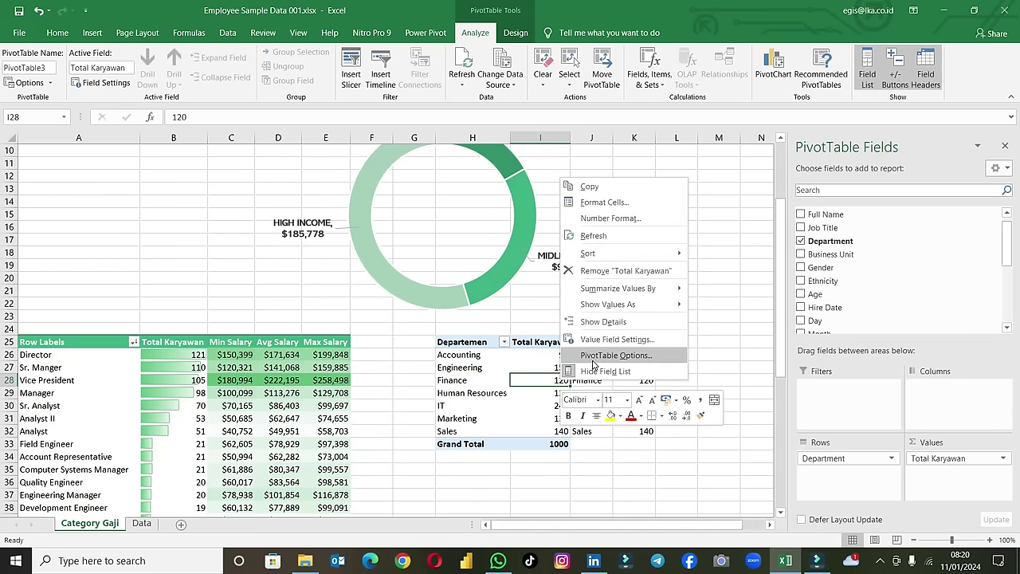
pyautogui.click(595, 356)
pyautogui.click(693, 246)
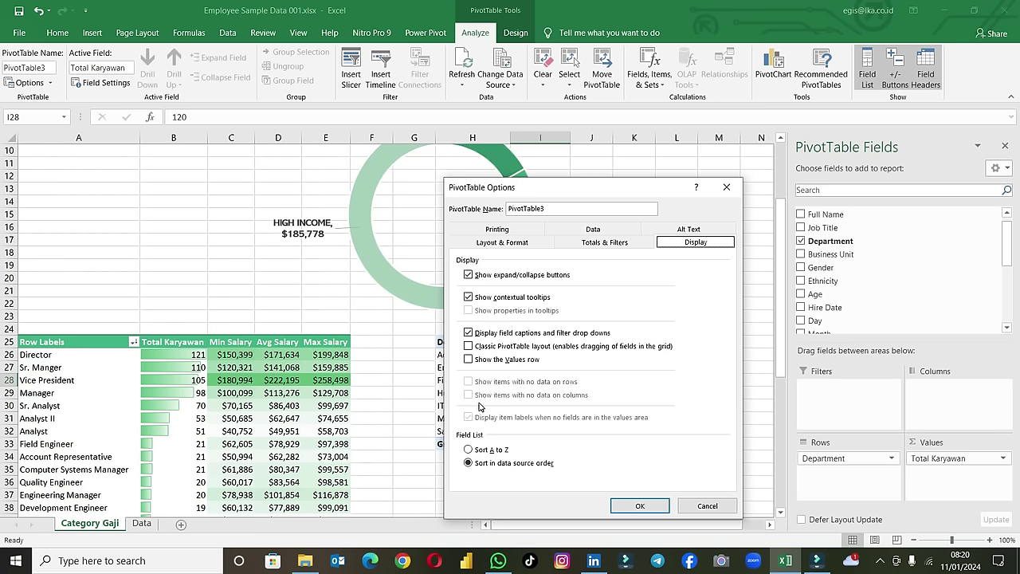
pyautogui.click(638, 503)
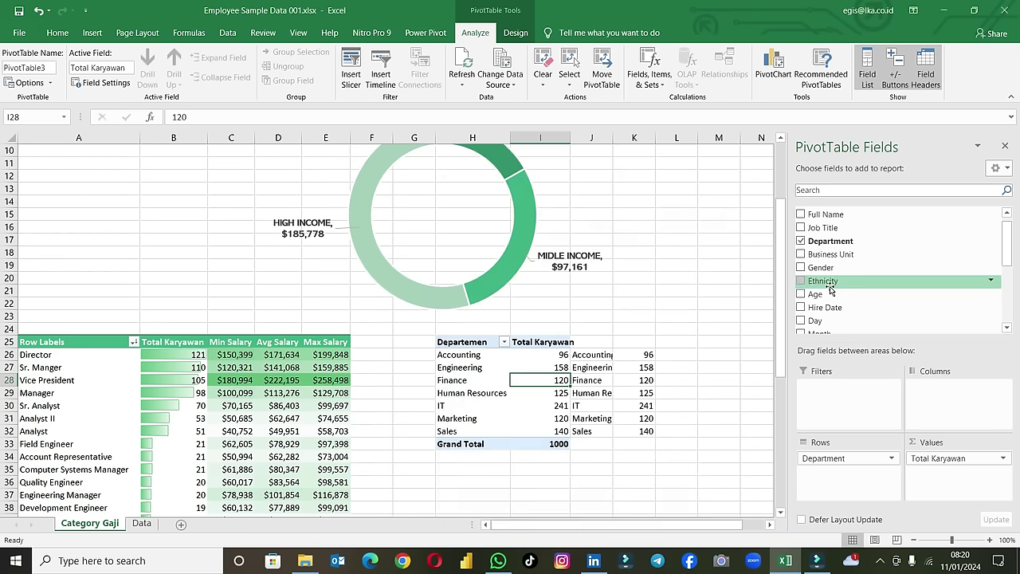
# Step: Try a Gender report filter with Pria and then Wanita, then remove it from the pivot
pyautogui.moveTo(821, 275); pyautogui.dragTo(844, 389)
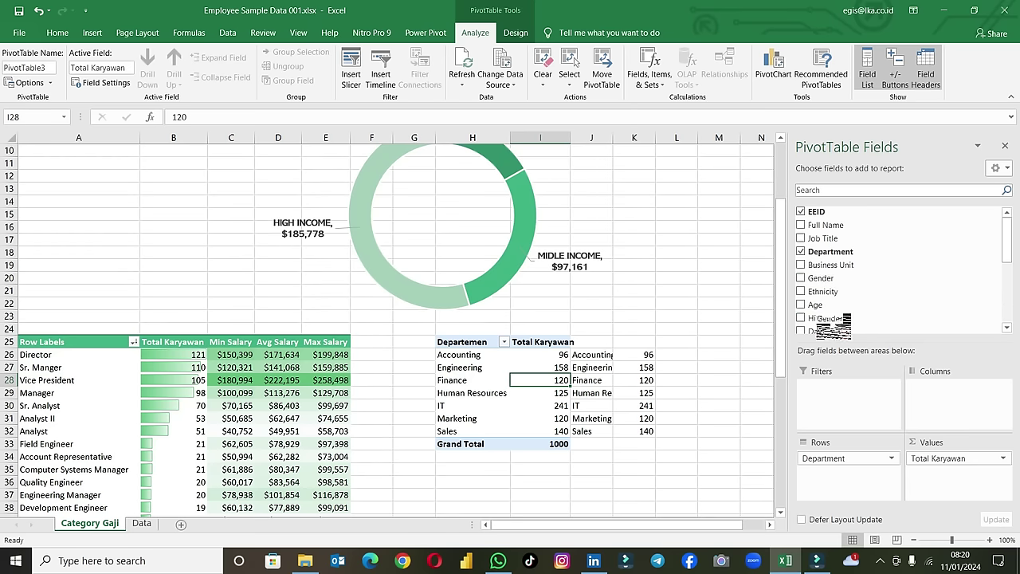
pyautogui.click(572, 317)
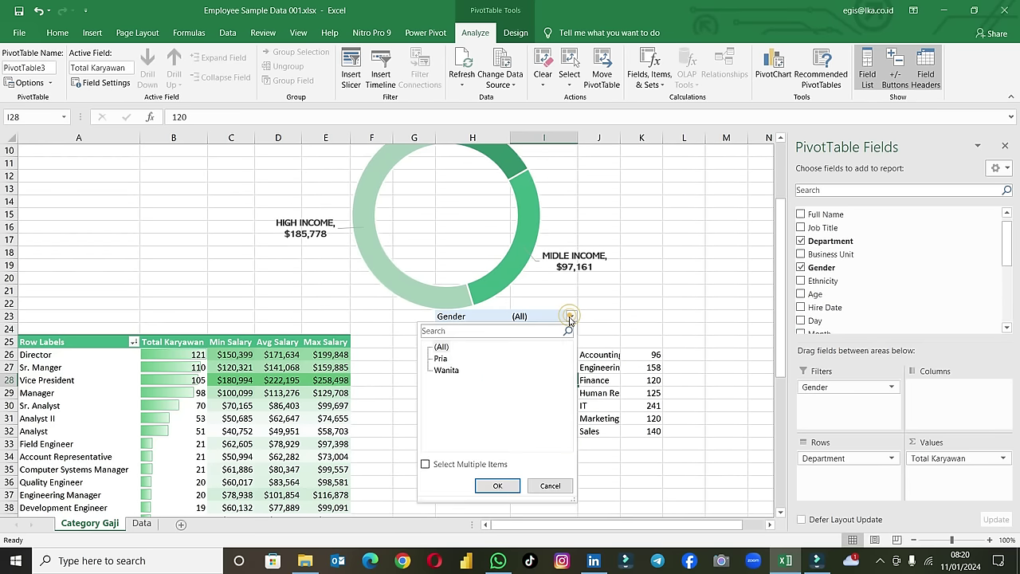
pyautogui.click(441, 357)
pyautogui.click(497, 486)
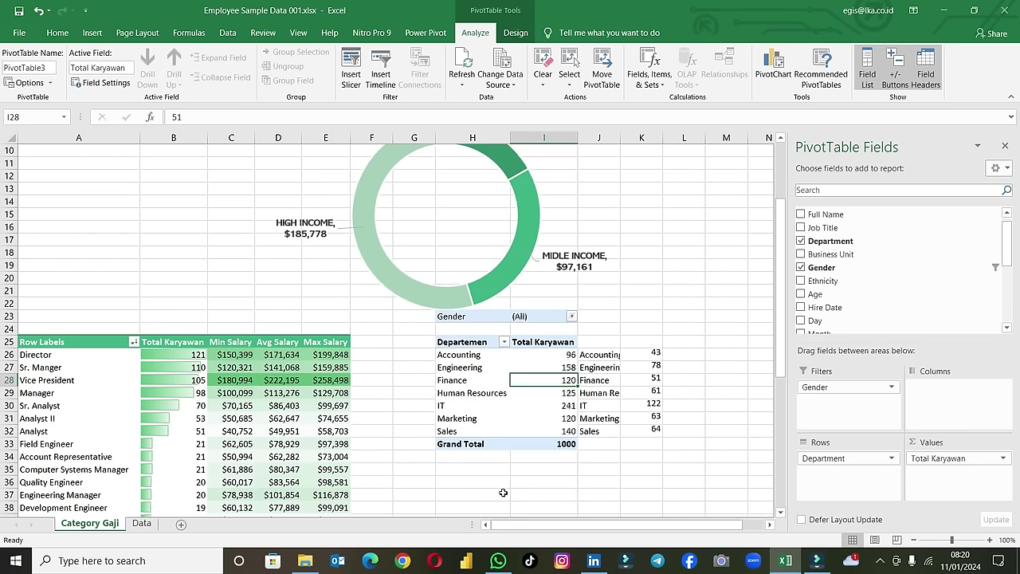
pyautogui.click(571, 317)
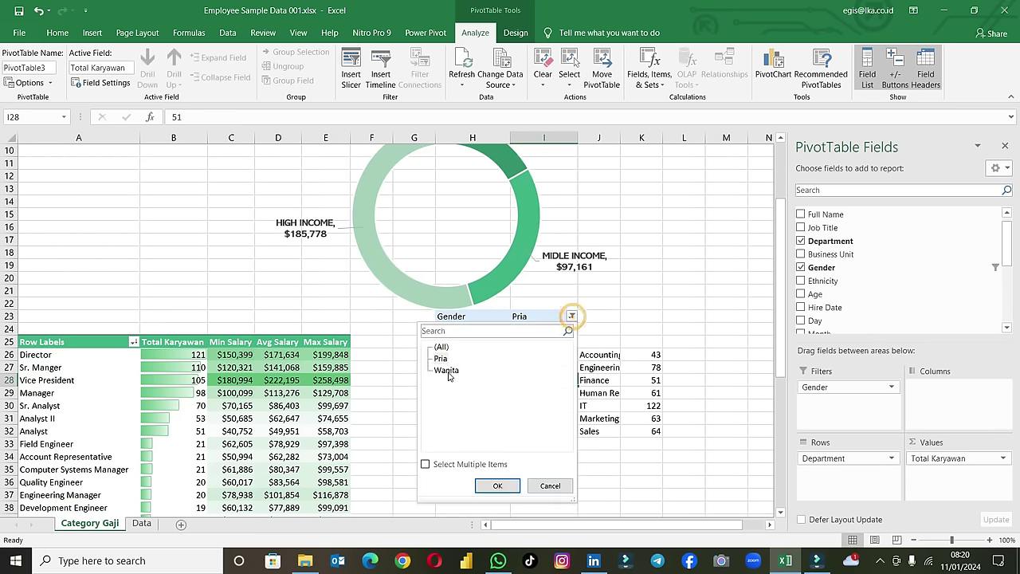
pyautogui.click(497, 487)
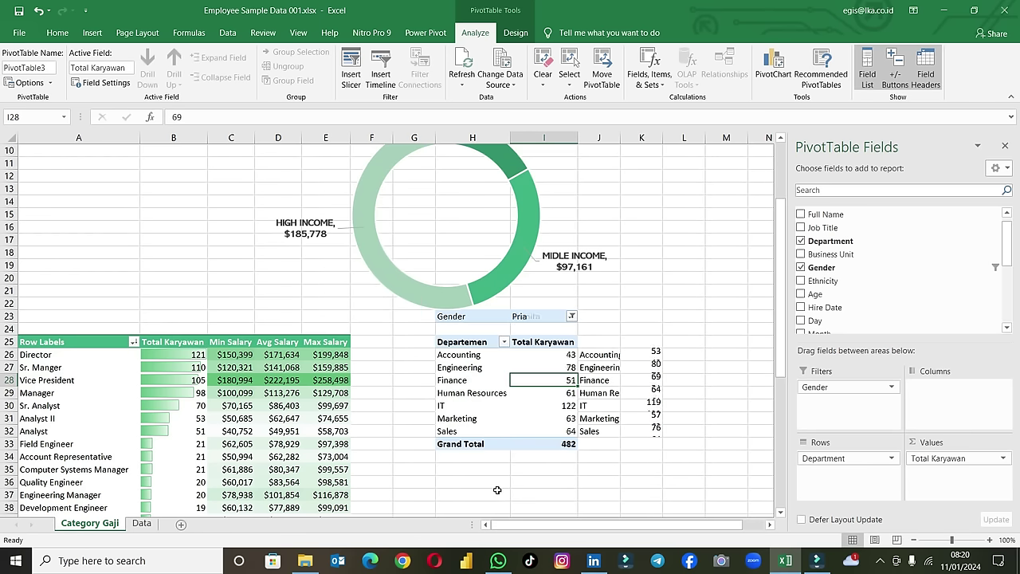
pyautogui.moveTo(828, 387); pyautogui.dragTo(737, 346)
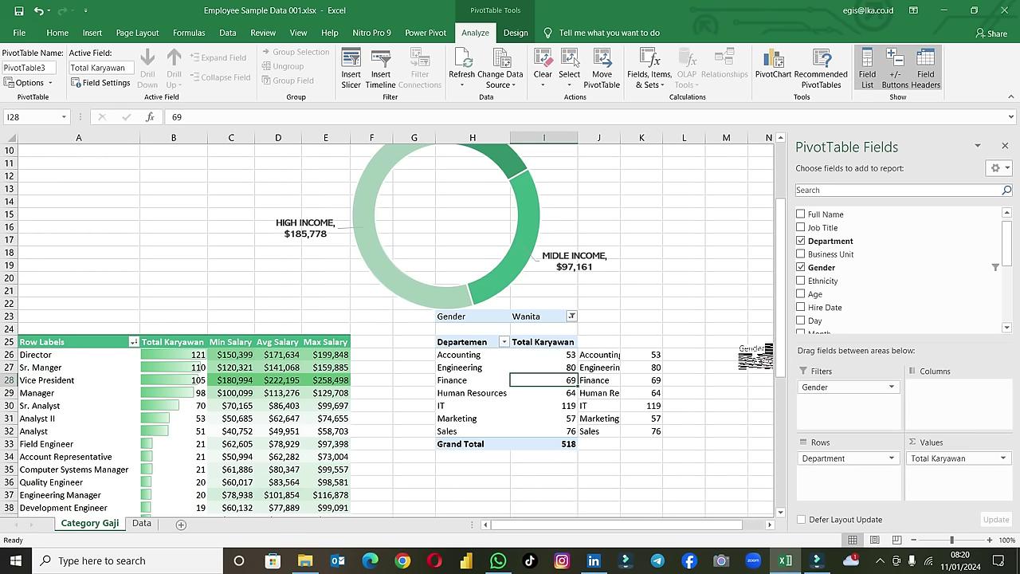
# Step: Add a Job Title report filter, test Analyst II and HRIS Analyst, then reset it to All
pyautogui.moveTo(820, 231); pyautogui.dragTo(846, 398)
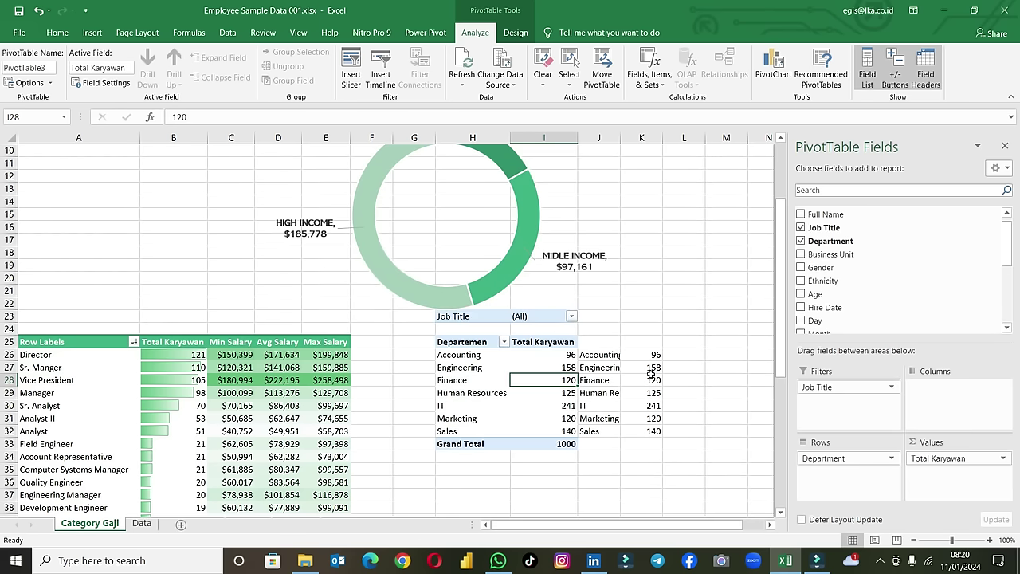
pyautogui.click(572, 317)
pyautogui.click(450, 382)
pyautogui.click(497, 485)
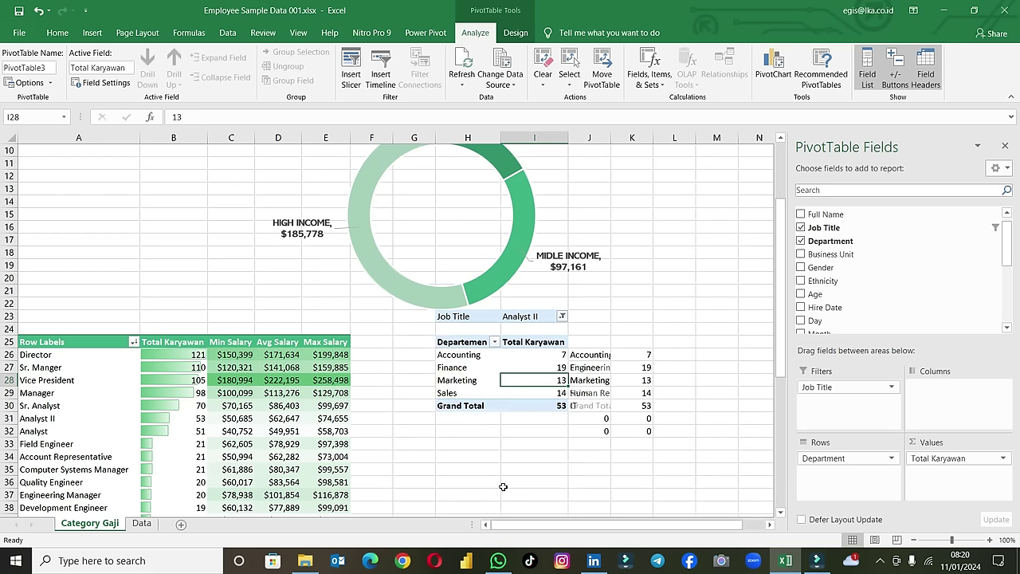
pyautogui.click(560, 316)
pyautogui.scroll(-2, 499, 434)
pyautogui.click(448, 440)
pyautogui.click(482, 485)
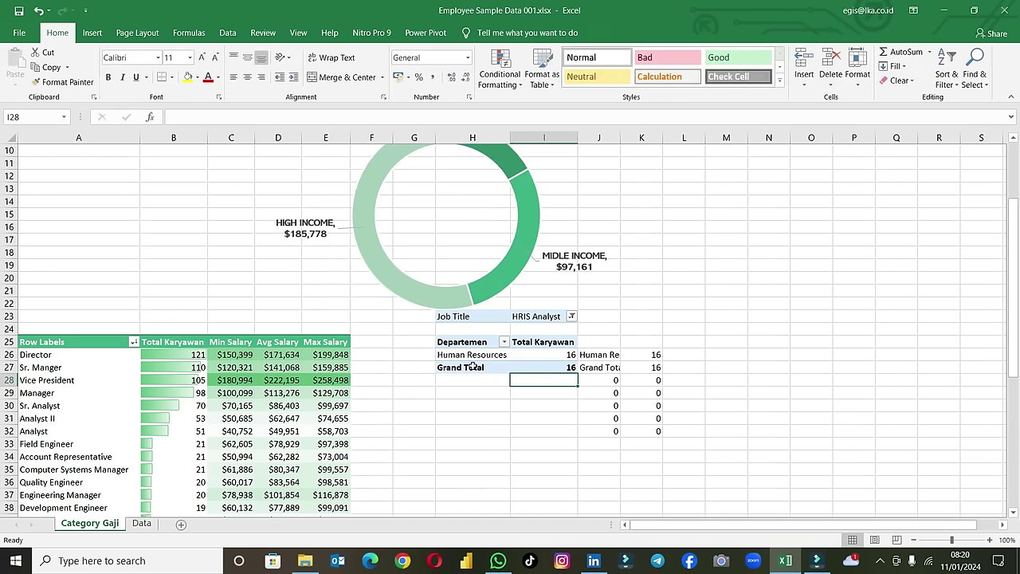
pyautogui.click(460, 354)
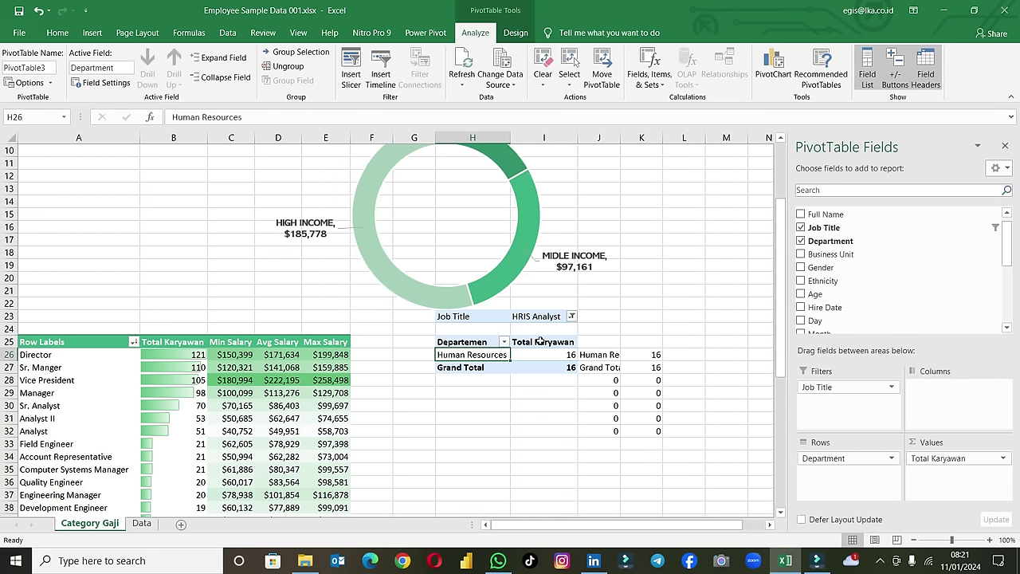
pyautogui.click(572, 316)
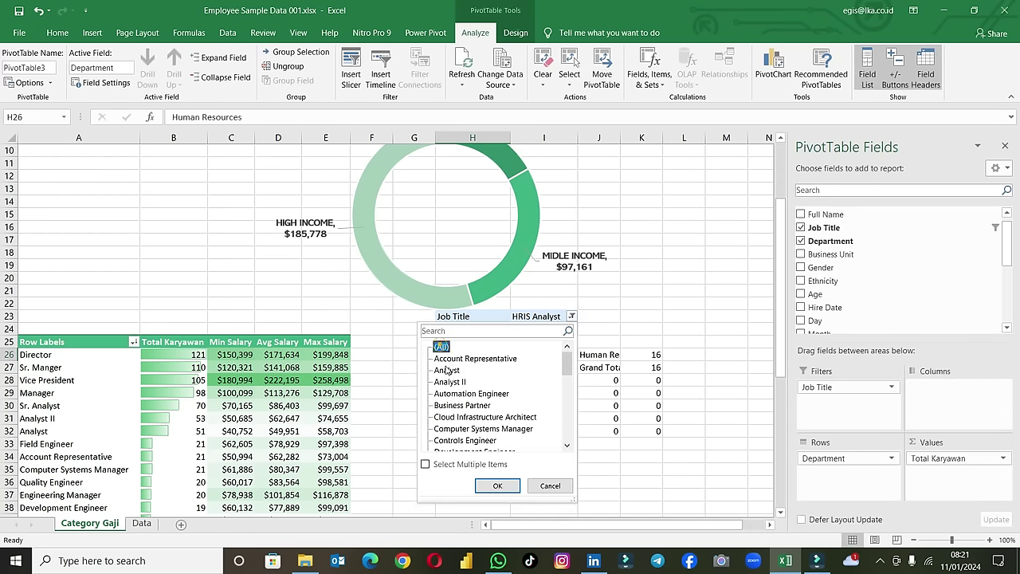
pyautogui.click(497, 485)
# Step: Review the PivotTable Options display settings, widen column J, and select J26:K32
pyautogui.rightClick(483, 396)
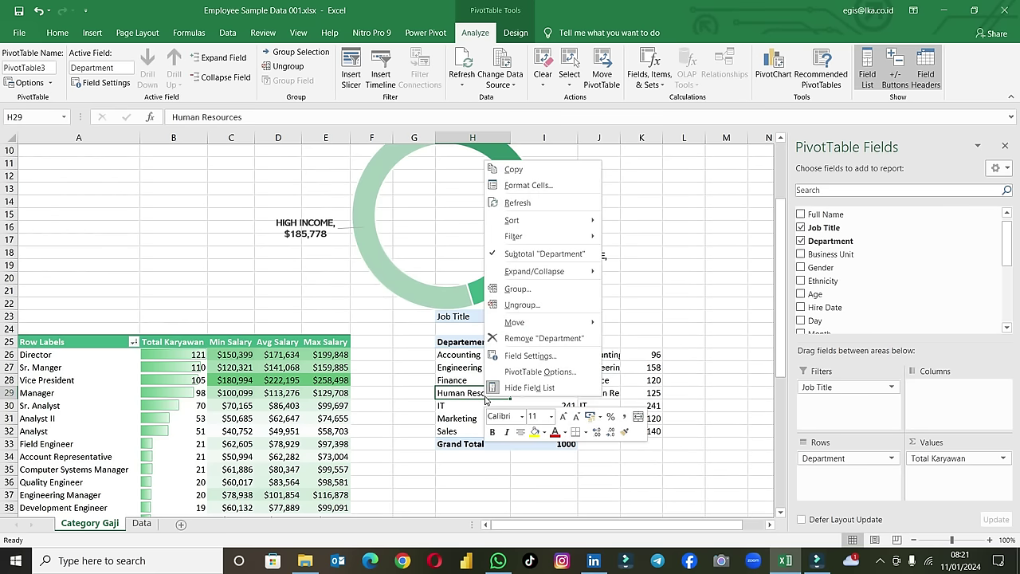
pyautogui.click(517, 374)
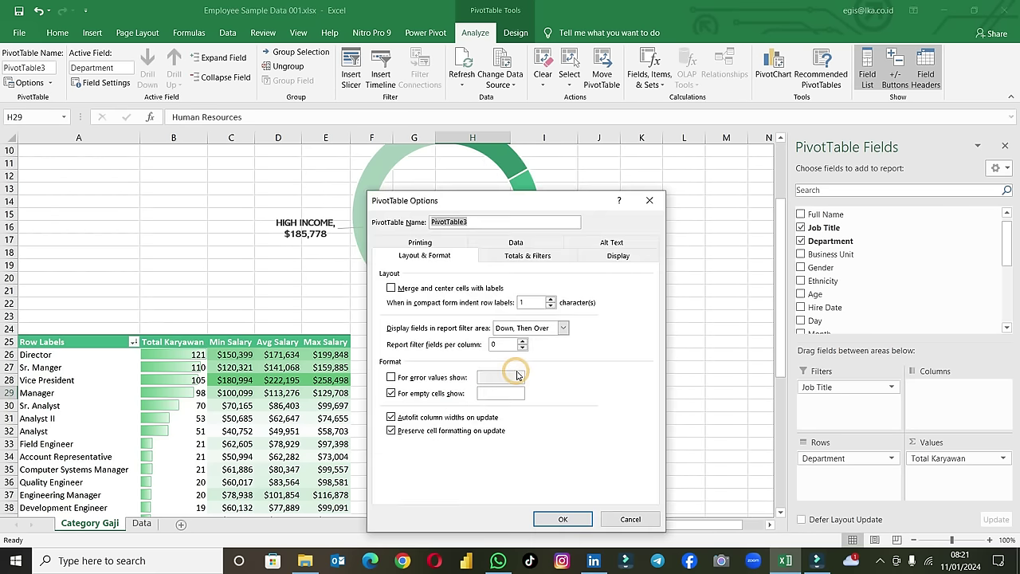
pyautogui.click(595, 259)
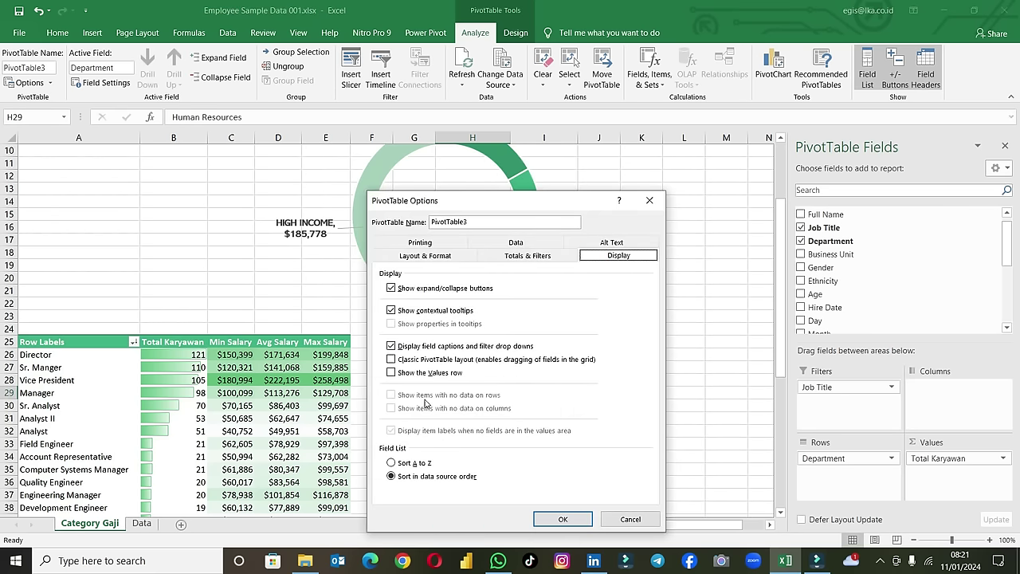
pyautogui.click(630, 518)
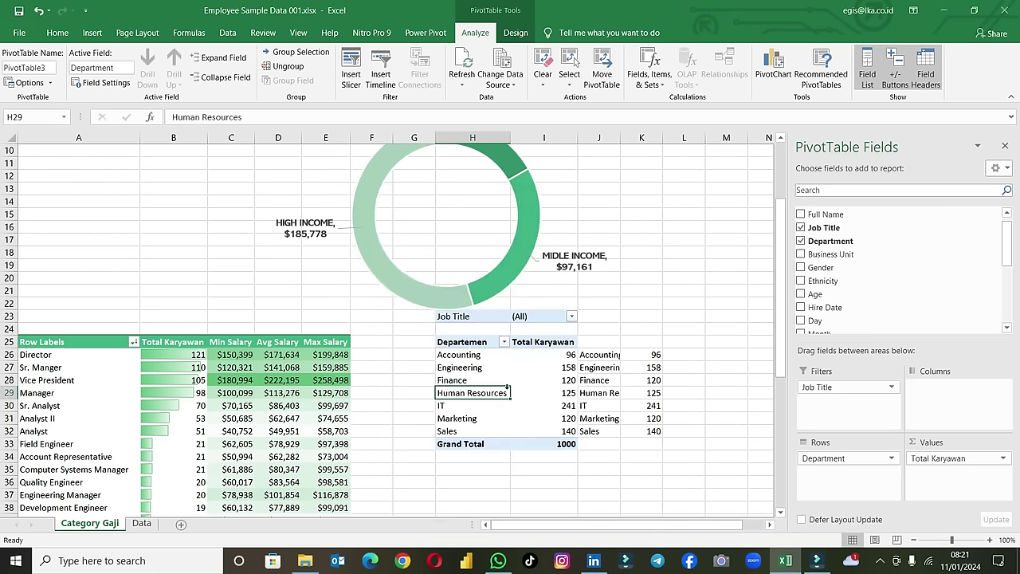
pyautogui.rightClick(541, 397)
pyautogui.click(575, 373)
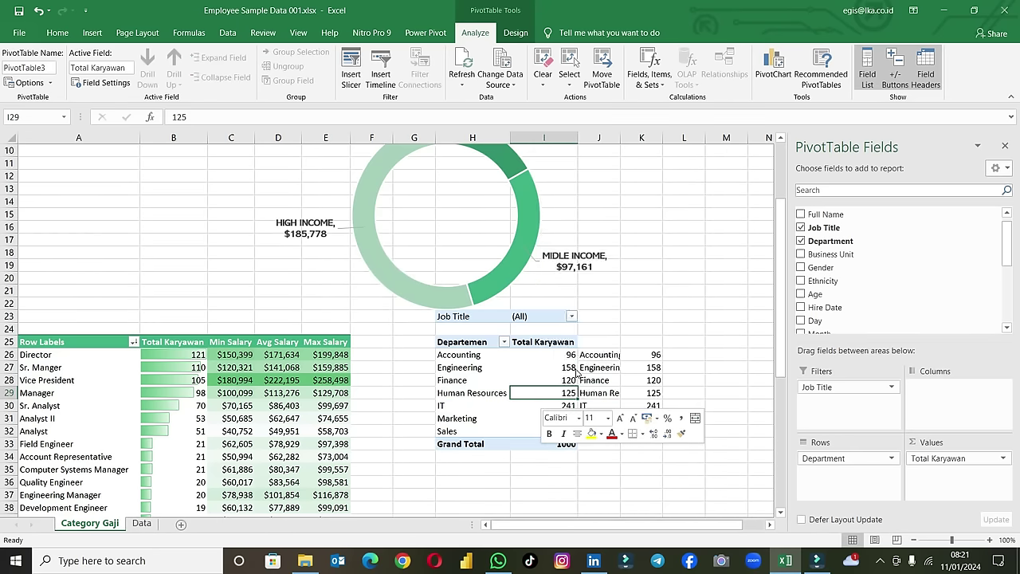
pyautogui.click(654, 254)
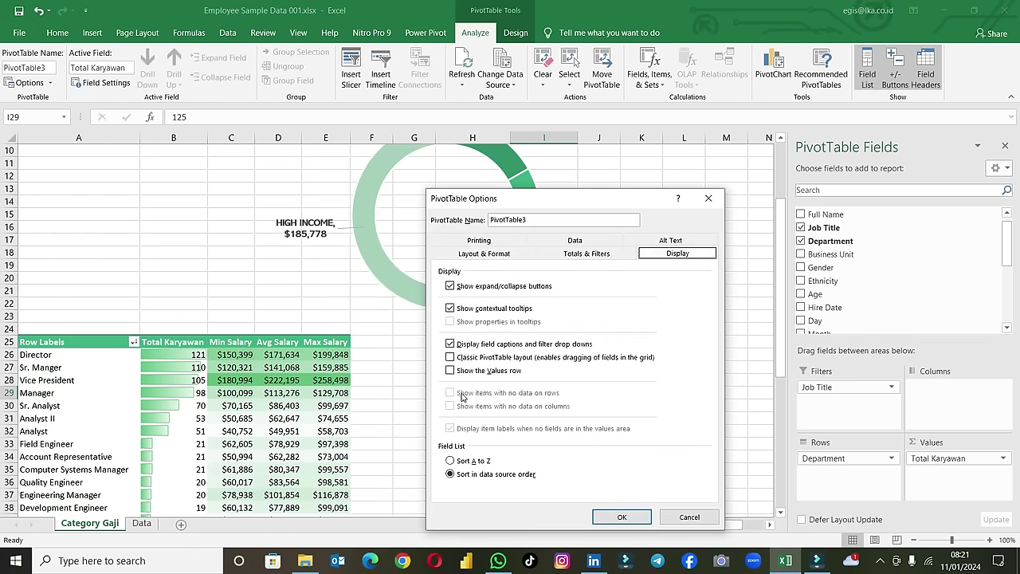
pyautogui.click(618, 515)
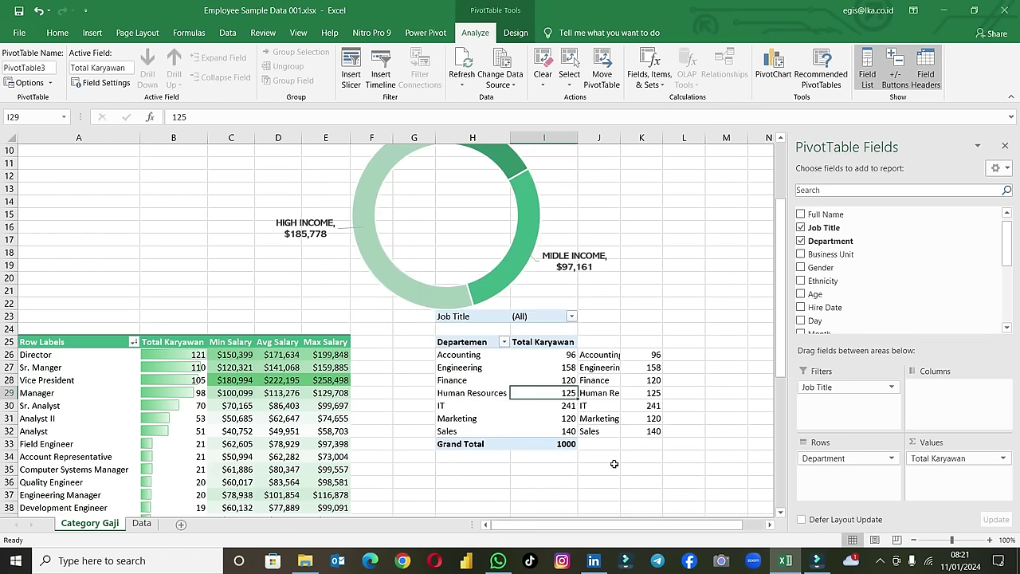
pyautogui.moveTo(620, 137); pyautogui.dragTo(652, 137)
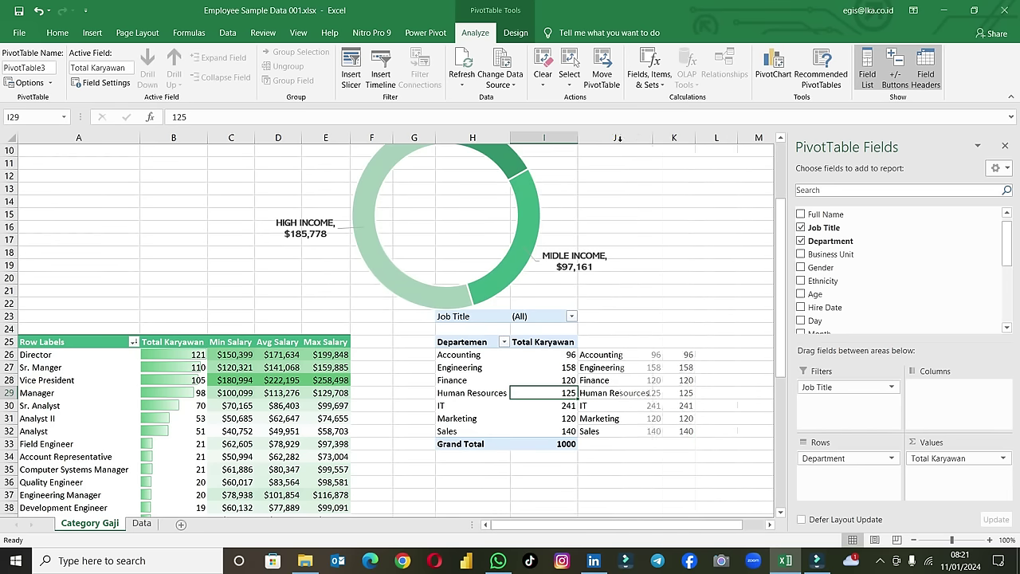
pyautogui.moveTo(618, 354); pyautogui.dragTo(683, 431)
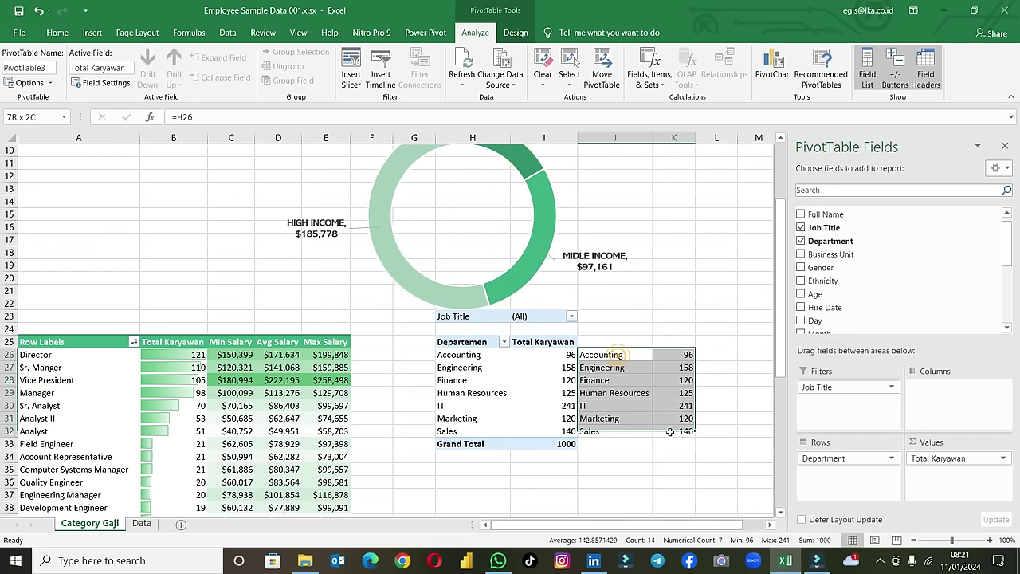
# Step: Insert a treemap of the department headcounts and delete its legend
pyautogui.click(92, 33)
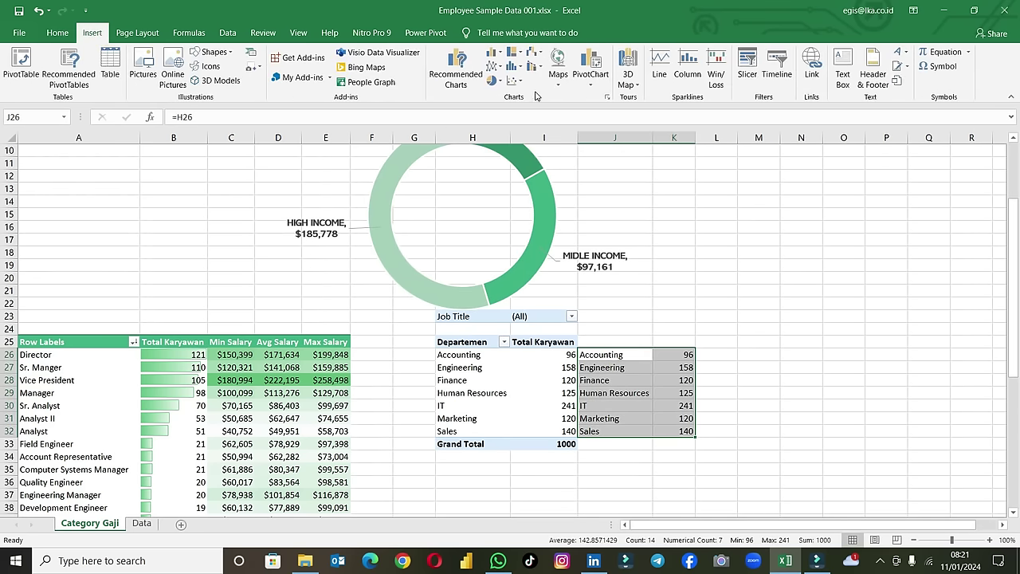
pyautogui.click(514, 55)
pyautogui.click(522, 95)
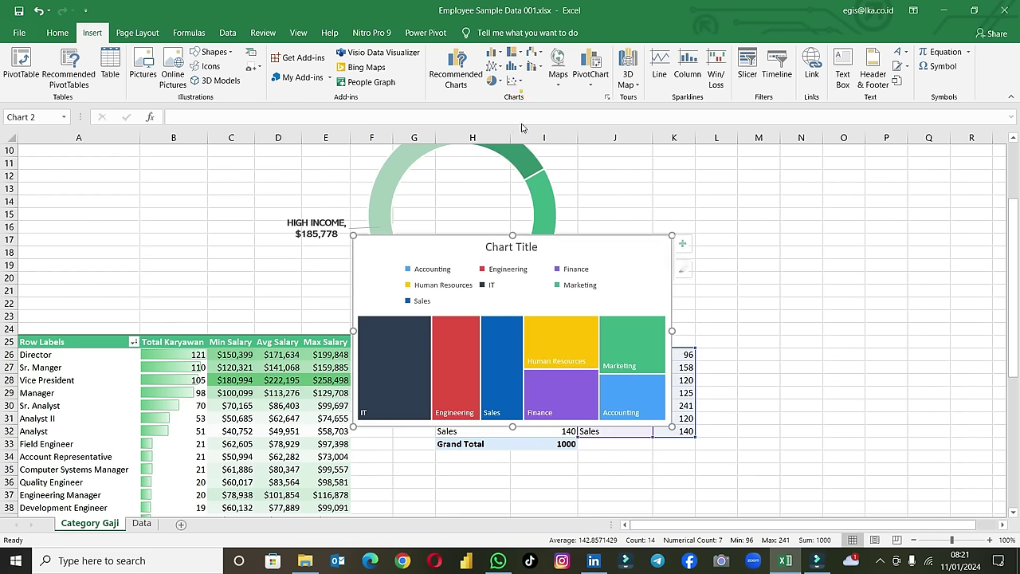
pyautogui.click(575, 269)
pyautogui.press('Delete')
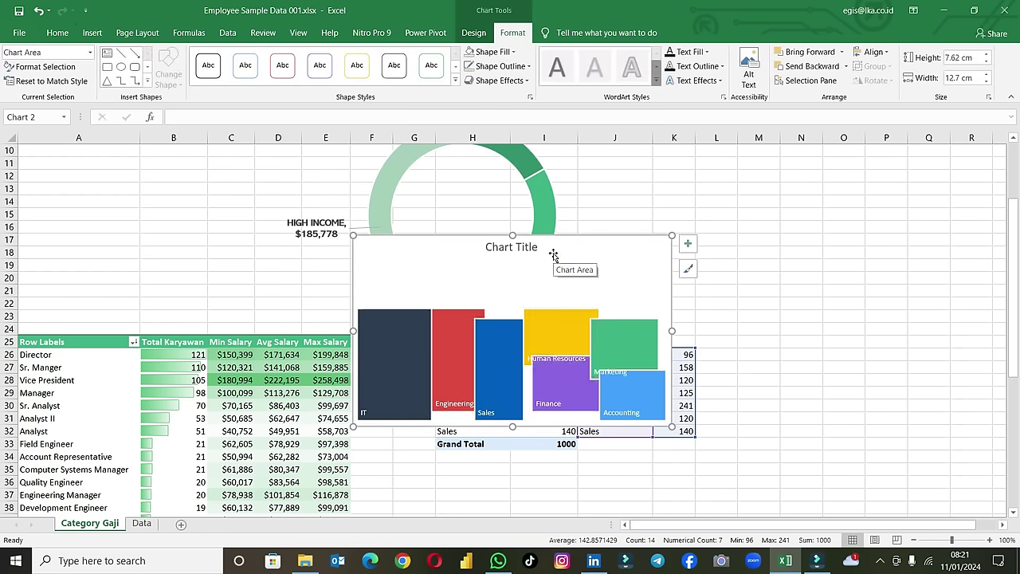
# Step: Try a different treemap chart style, revert to Style 1, and delete the legend again
pyautogui.click(475, 36)
pyautogui.click(580, 79)
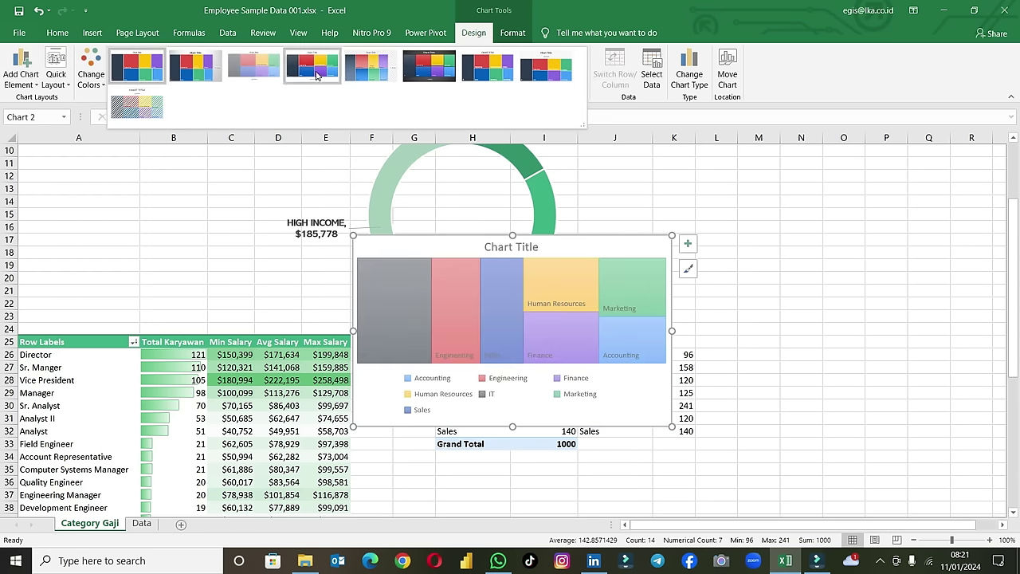
pyautogui.click(370, 73)
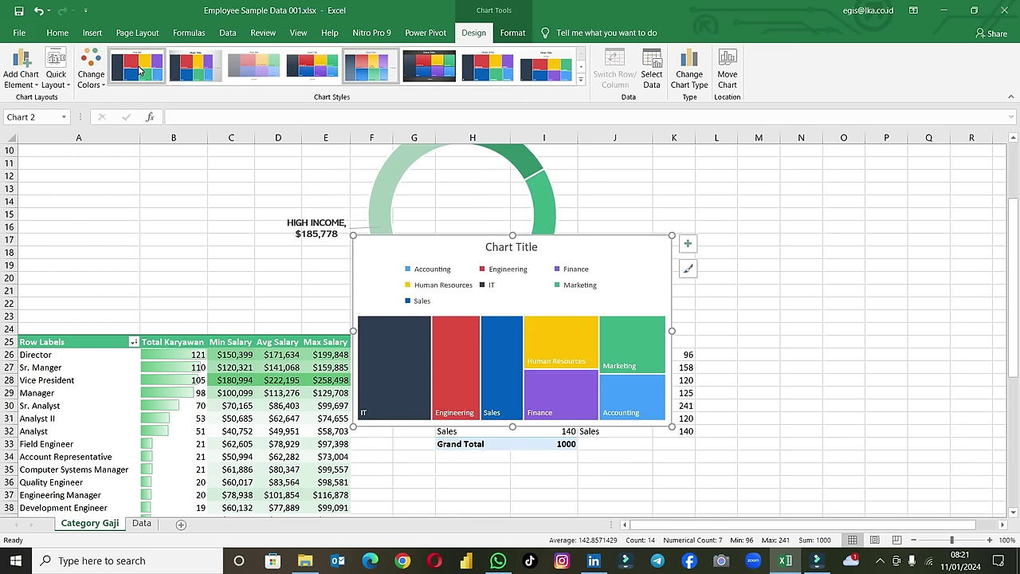
pyautogui.click(138, 71)
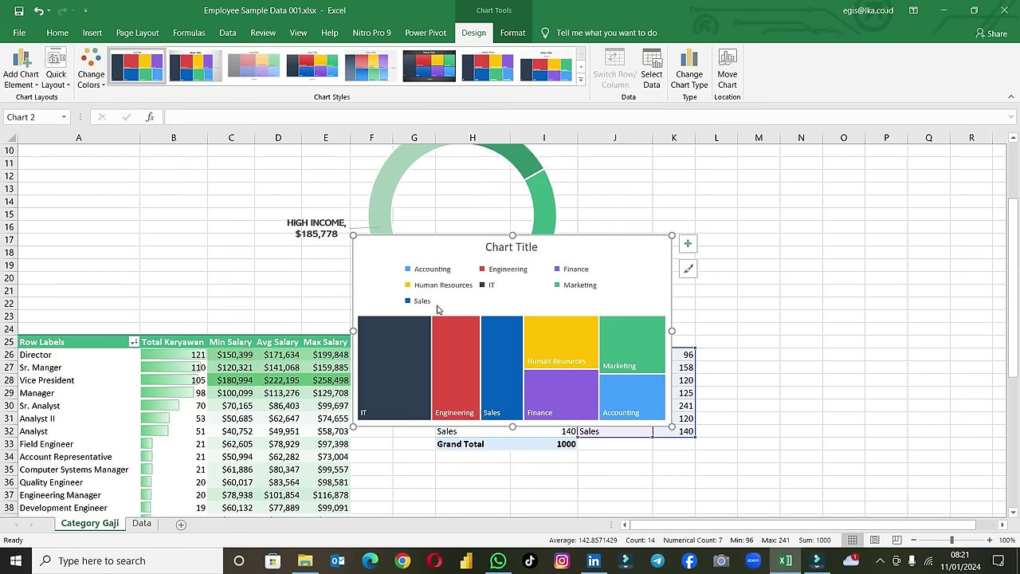
pyautogui.click(439, 286)
pyautogui.press('Delete')
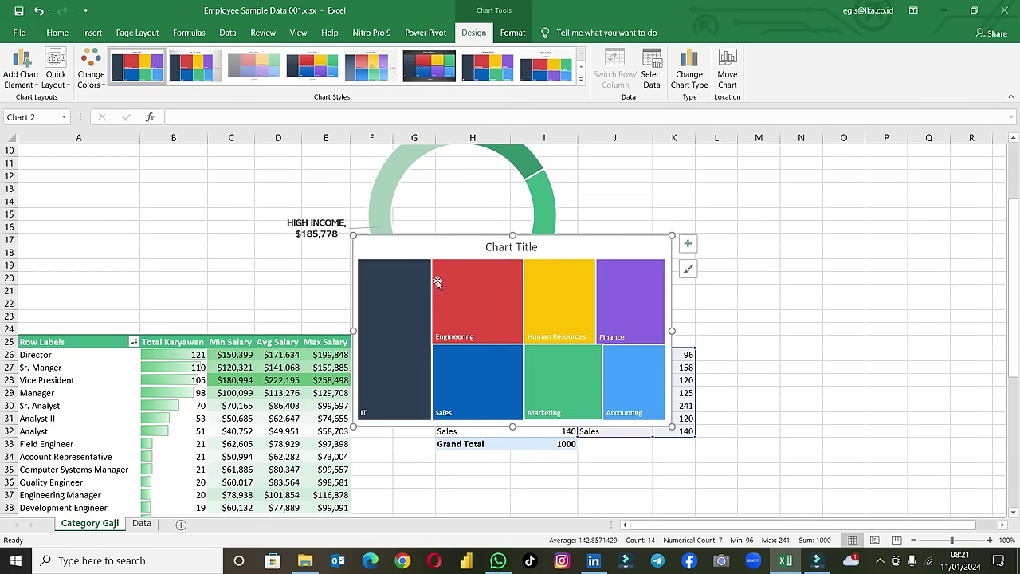
pyautogui.click(514, 35)
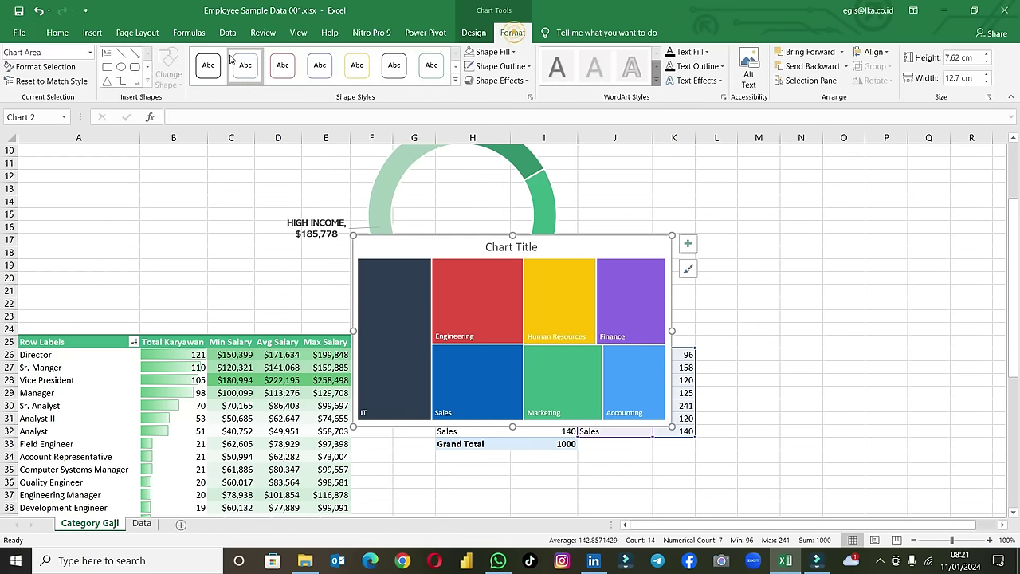
# Step: Give the treemap's chart area No Fill and No Outline
pyautogui.click(513, 52)
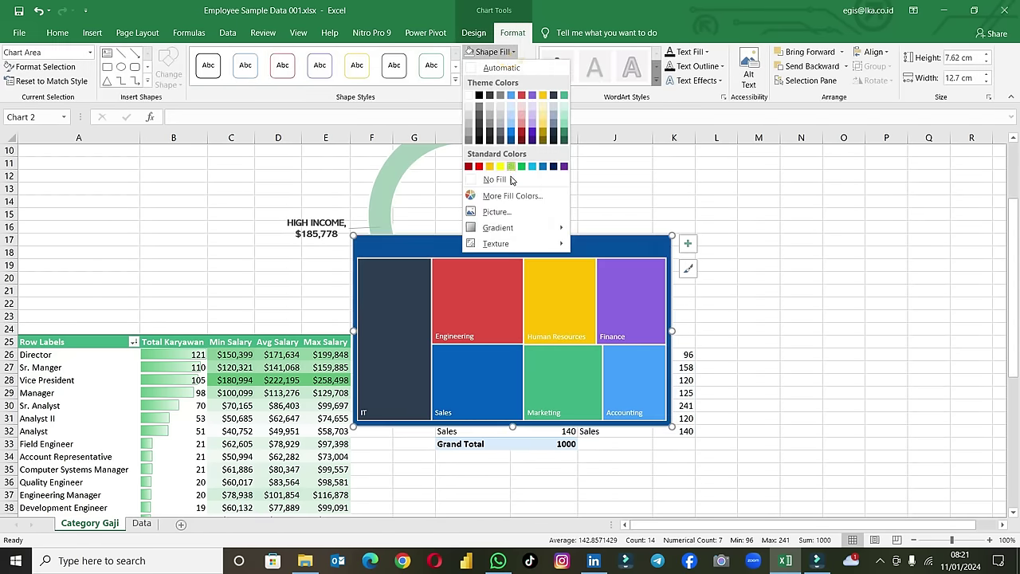
pyautogui.click(510, 179)
pyautogui.click(517, 67)
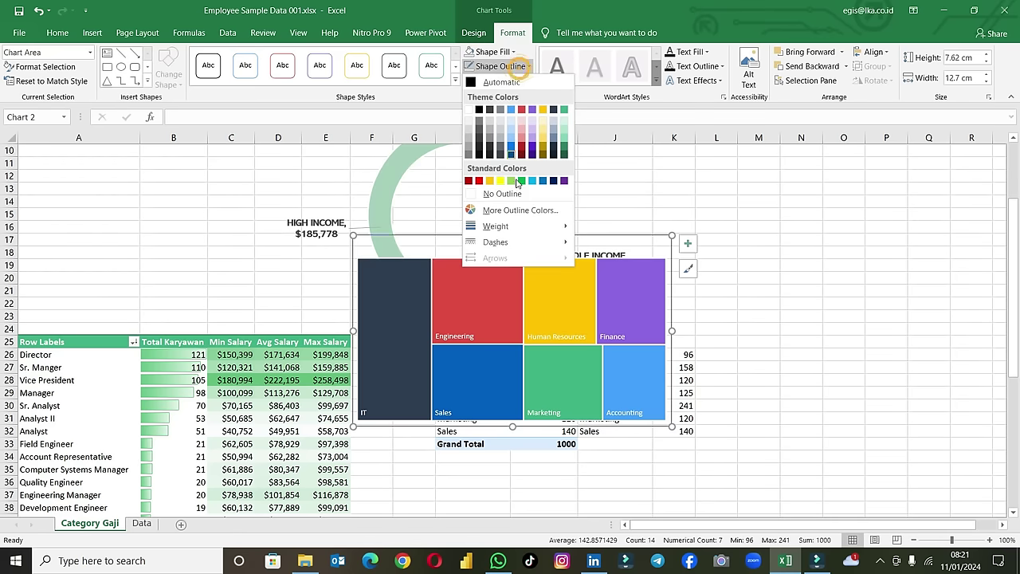
pyautogui.click(503, 187)
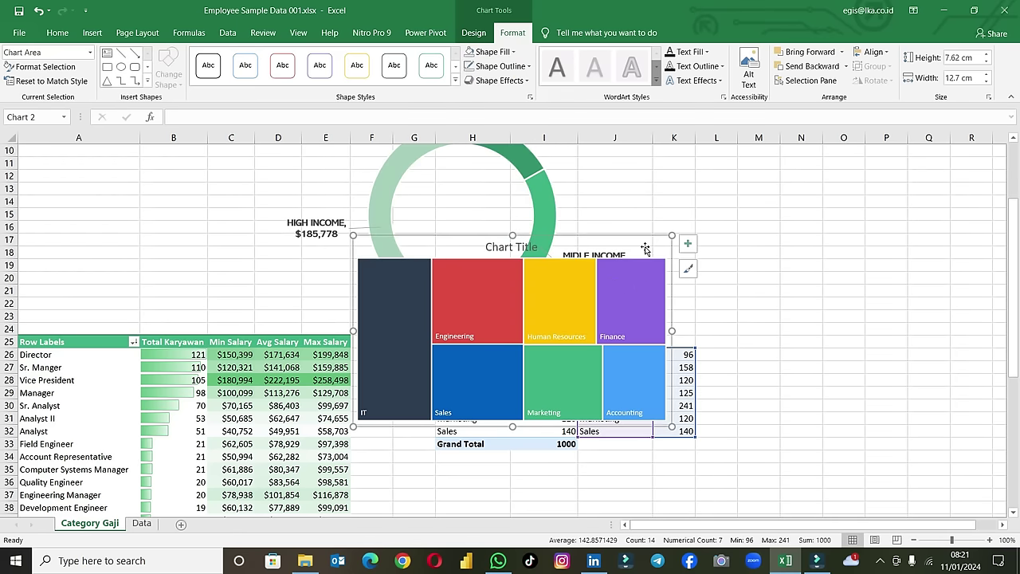
# Step: Move the treemap below the department PivotTable and delete its chart title
pyautogui.moveTo(567, 241); pyautogui.dragTo(873, 343)
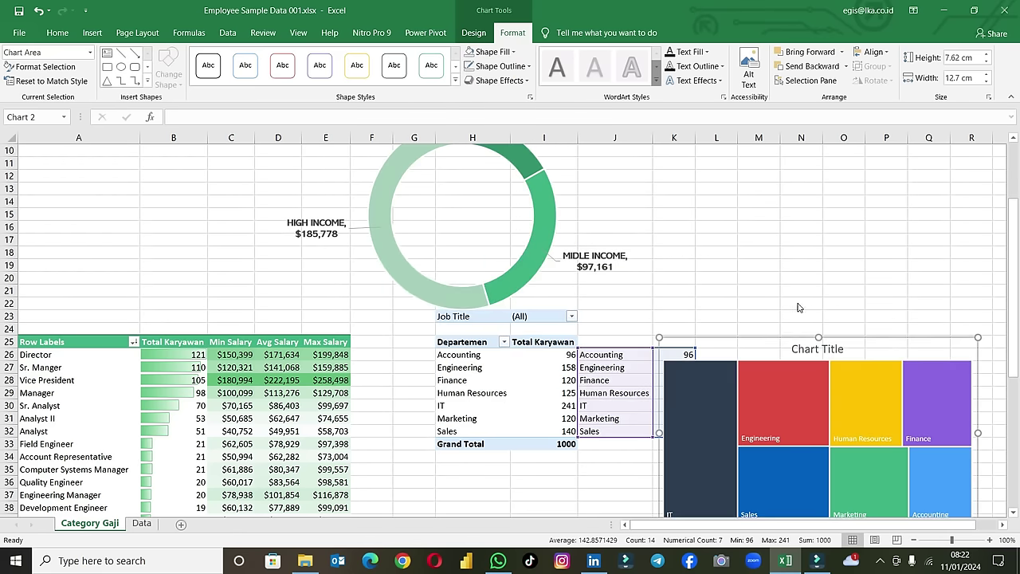
pyautogui.scroll(-4, 775, 345)
pyautogui.moveTo(760, 372); pyautogui.dragTo(535, 484)
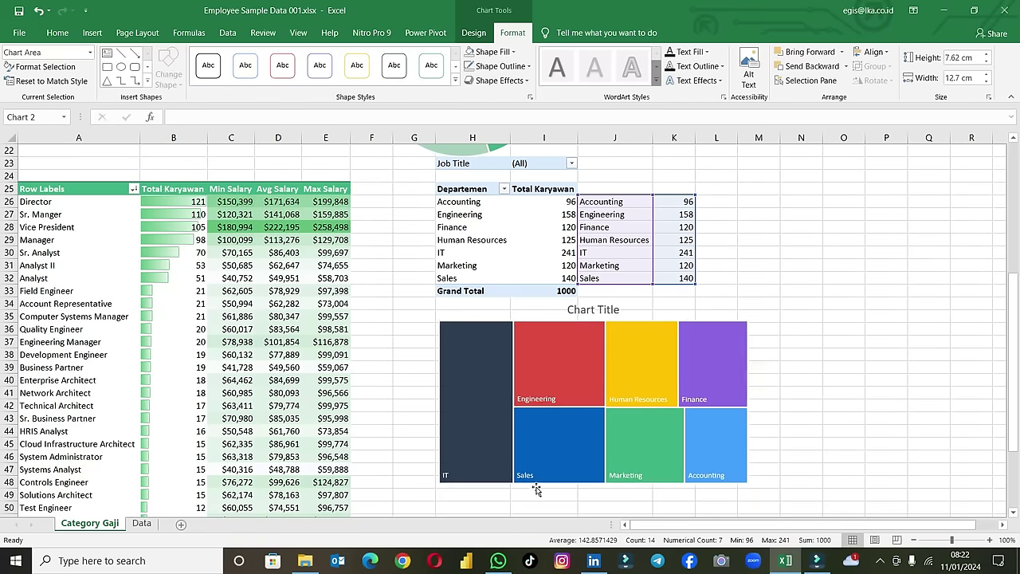
pyautogui.click(603, 308)
pyautogui.press('Delete')
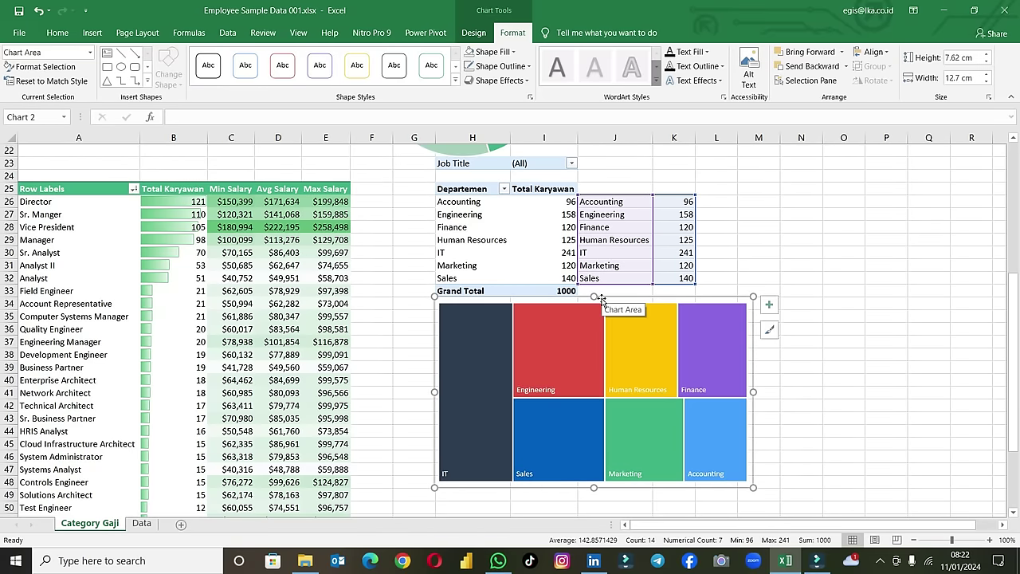
# Step: Add Value to the treemap's data labels so tiles read like 'IT, 241'
pyautogui.click(769, 309)
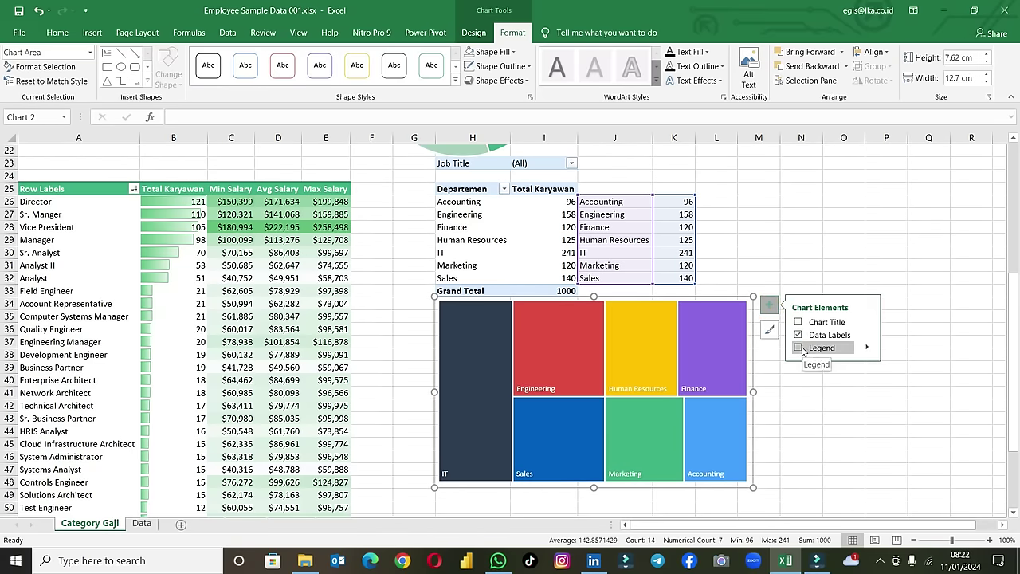
pyautogui.click(868, 336)
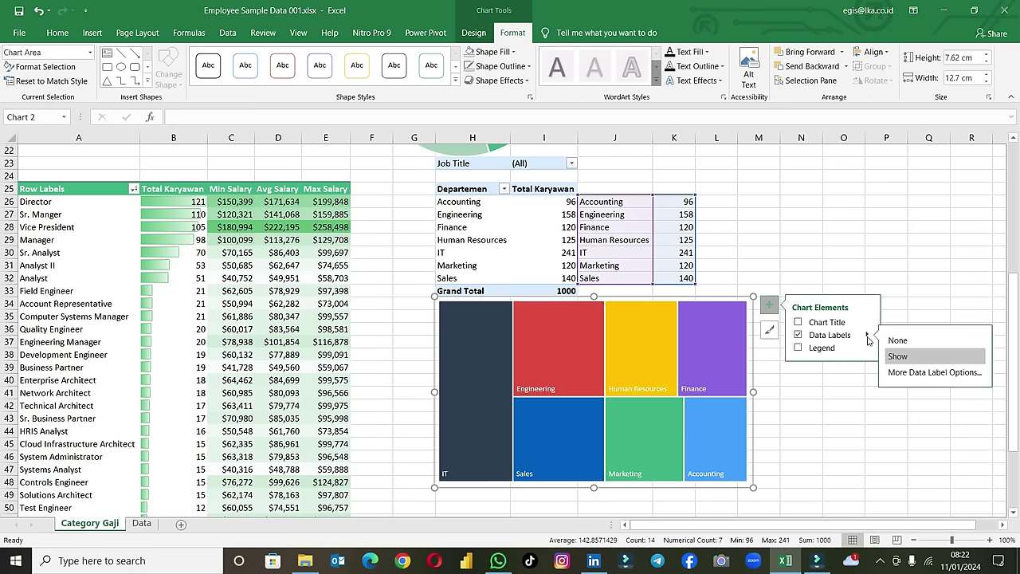
pyautogui.click(900, 374)
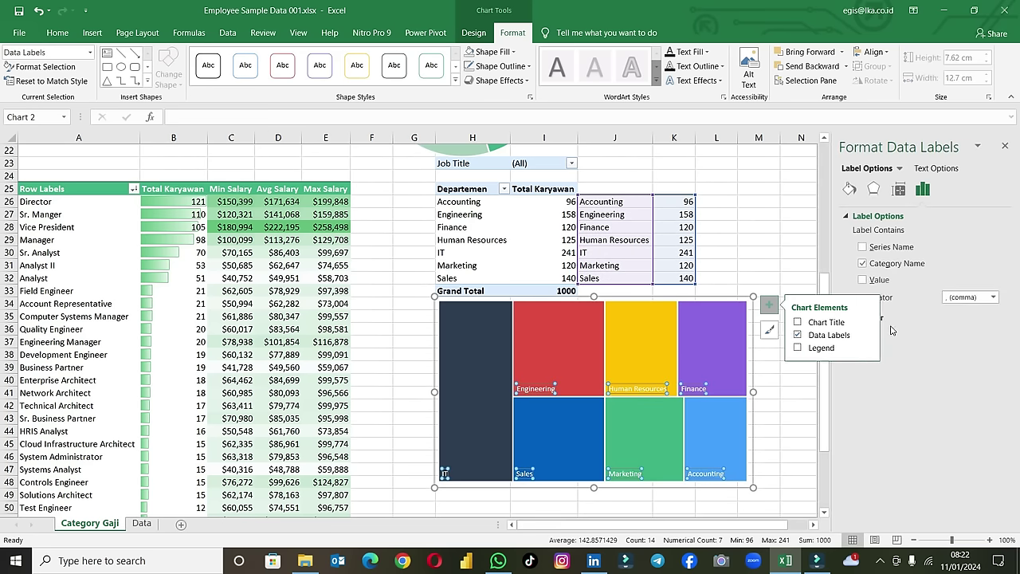
pyautogui.click(863, 281)
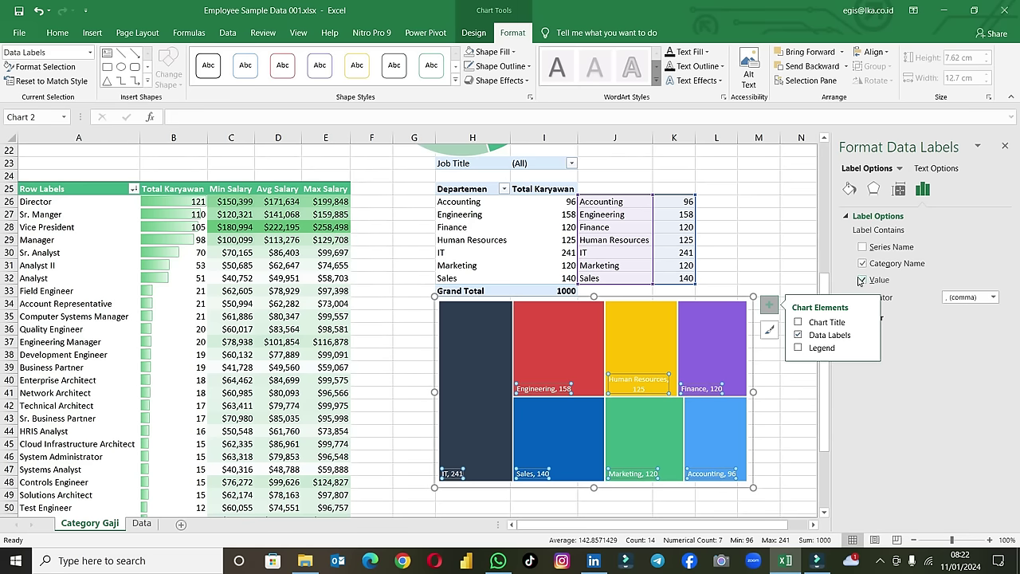
pyautogui.click(785, 255)
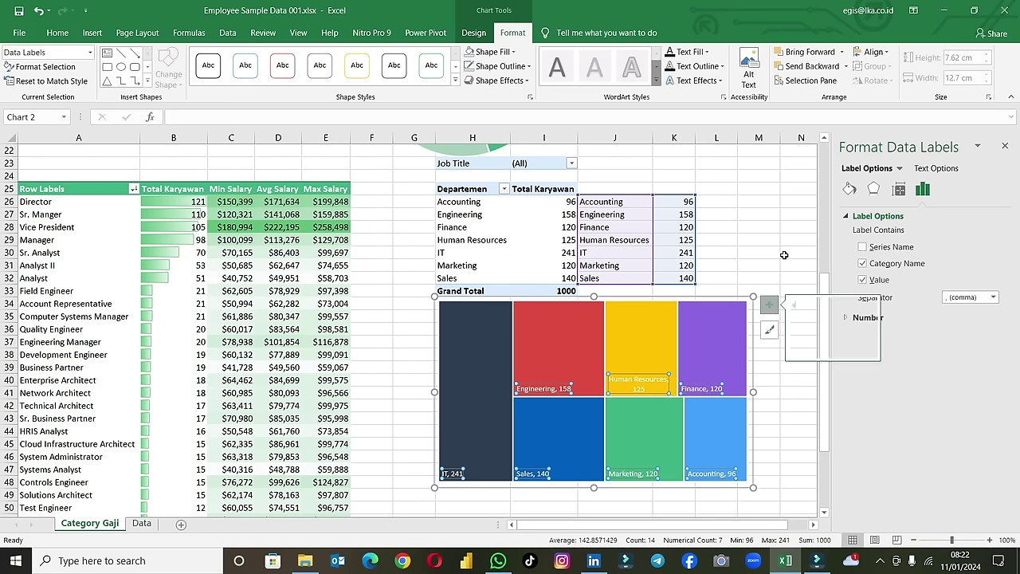
# Step: Select the treemap's data labels and browse the font size options without changing them
pyautogui.click(570, 394)
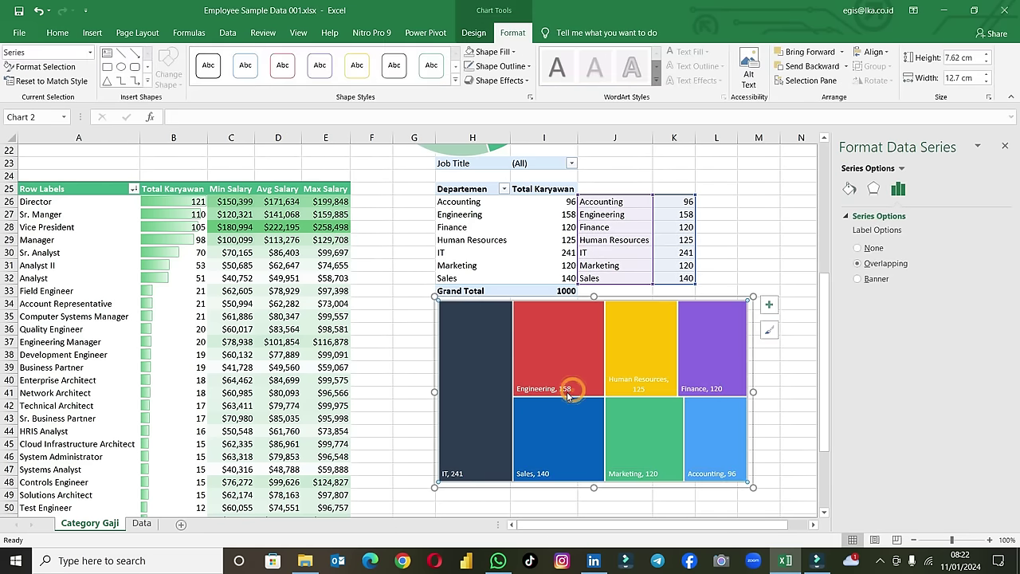
pyautogui.click(644, 388)
pyautogui.click(644, 385)
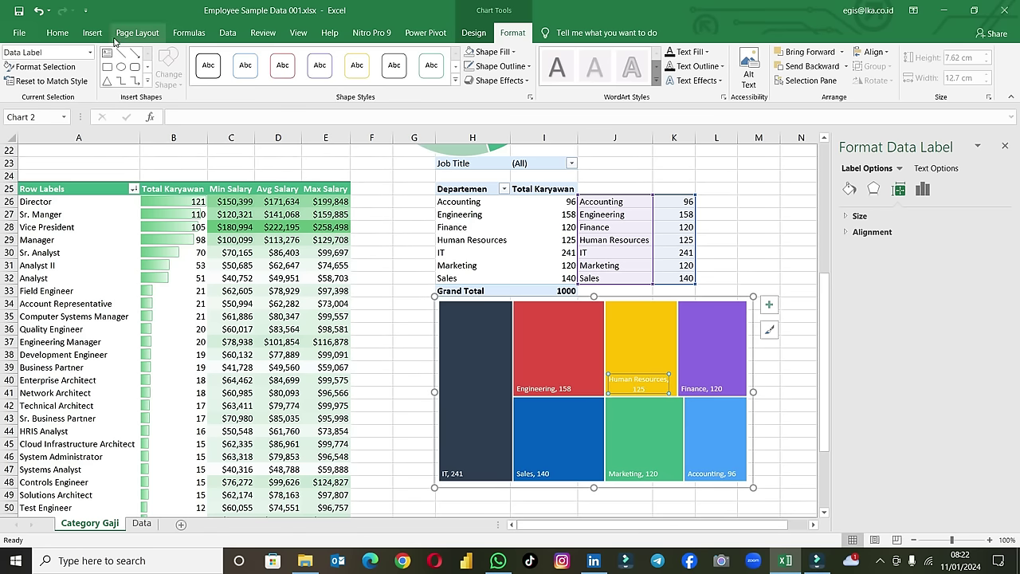
pyautogui.click(76, 35)
pyautogui.click(43, 35)
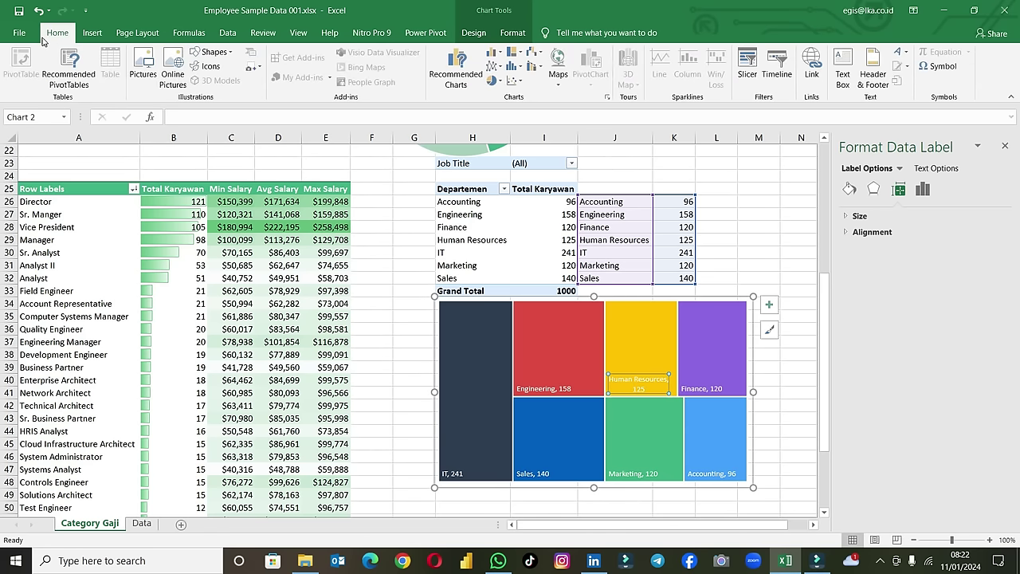
pyautogui.click(190, 61)
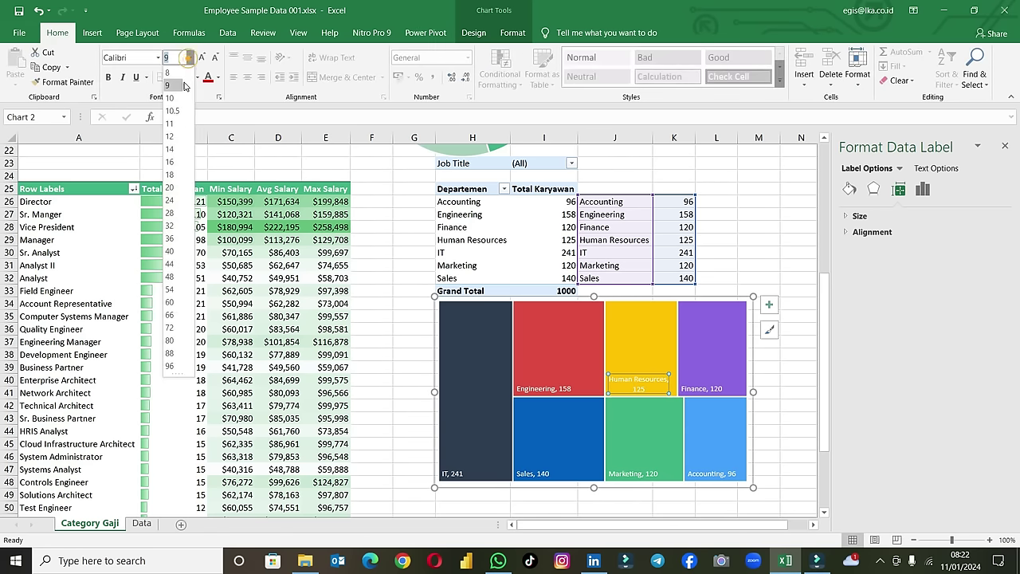
pyautogui.click(539, 384)
# Step: Make the treemap's department labels bold at size 11 and show the chart's Color palette choices
pyautogui.click(383, 378)
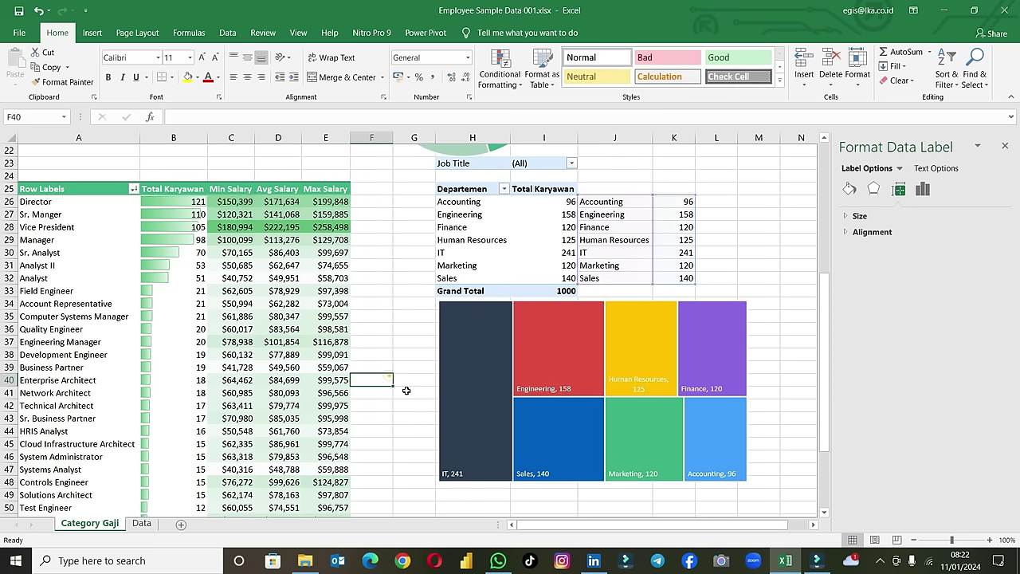
pyautogui.click(544, 388)
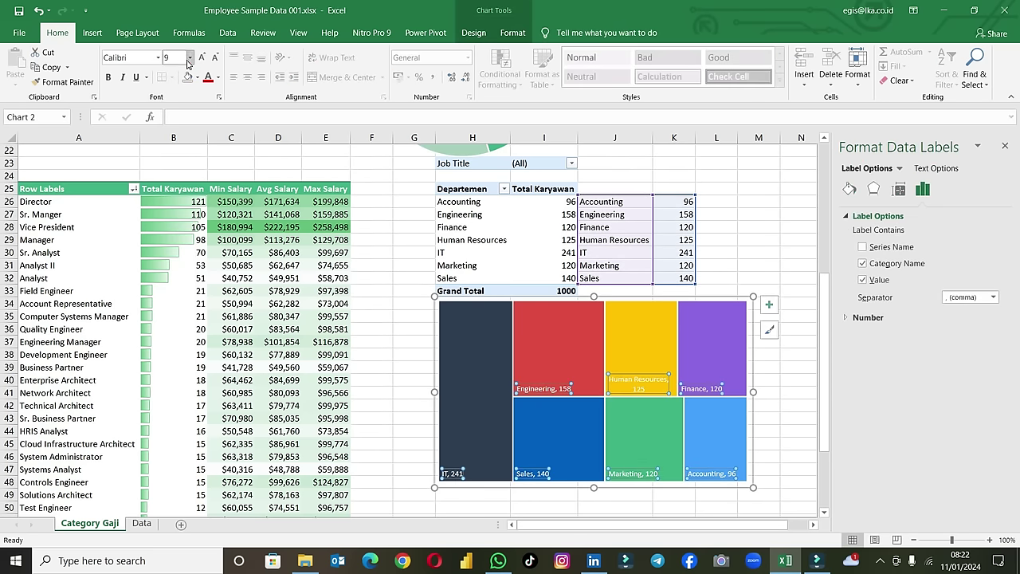
pyautogui.click(109, 79)
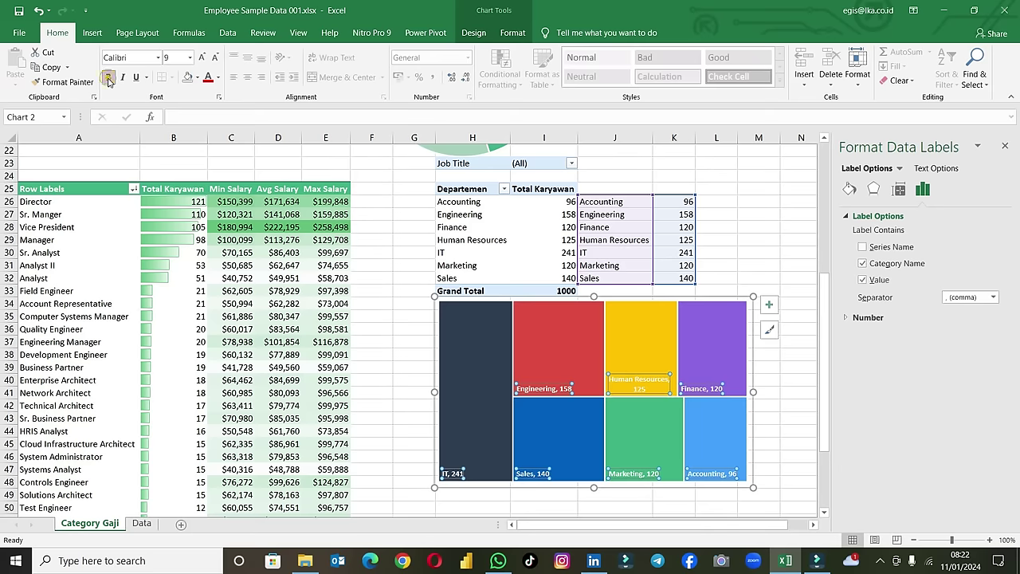
pyautogui.click(189, 58)
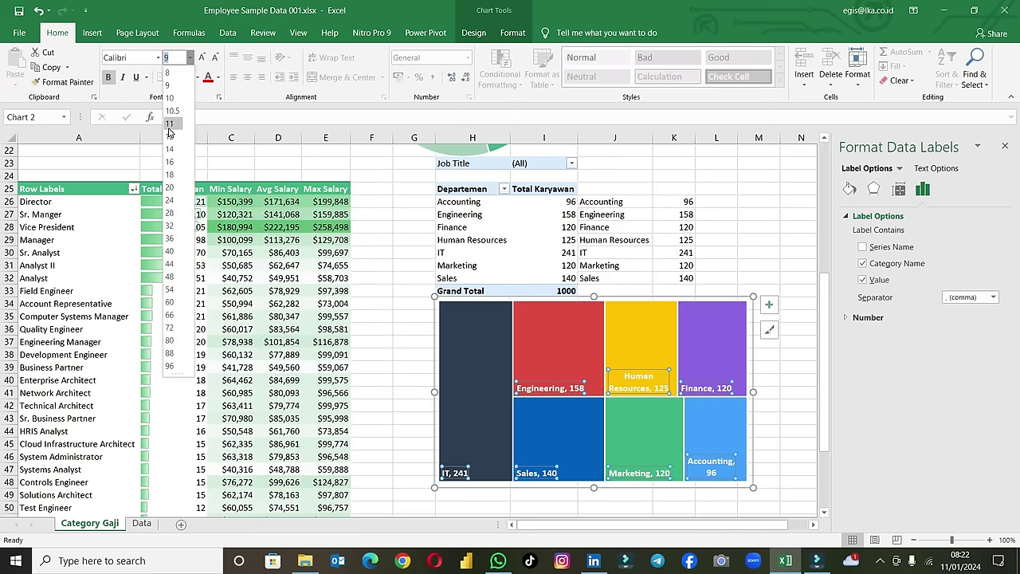
pyautogui.click(169, 125)
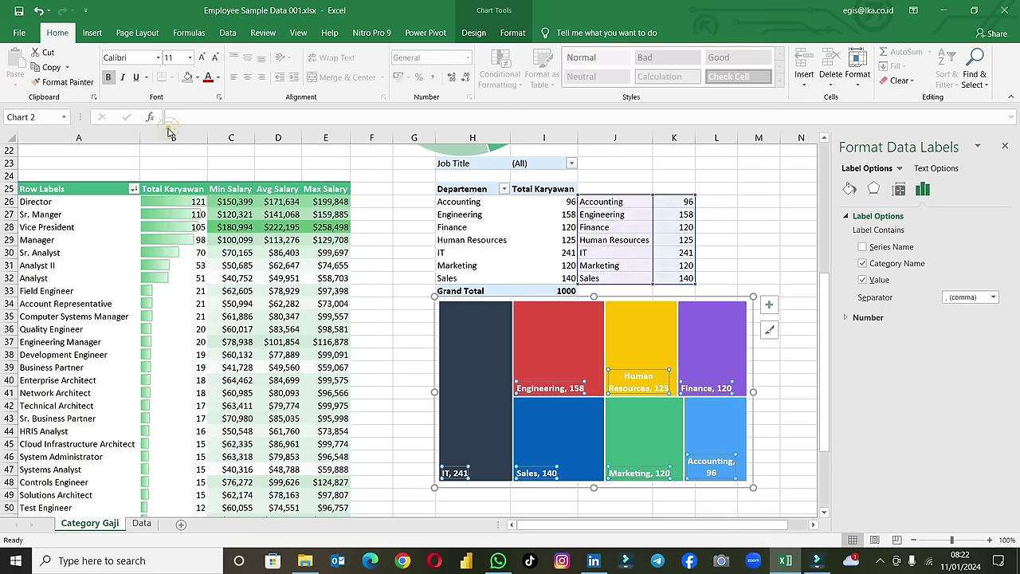
pyautogui.click(769, 331)
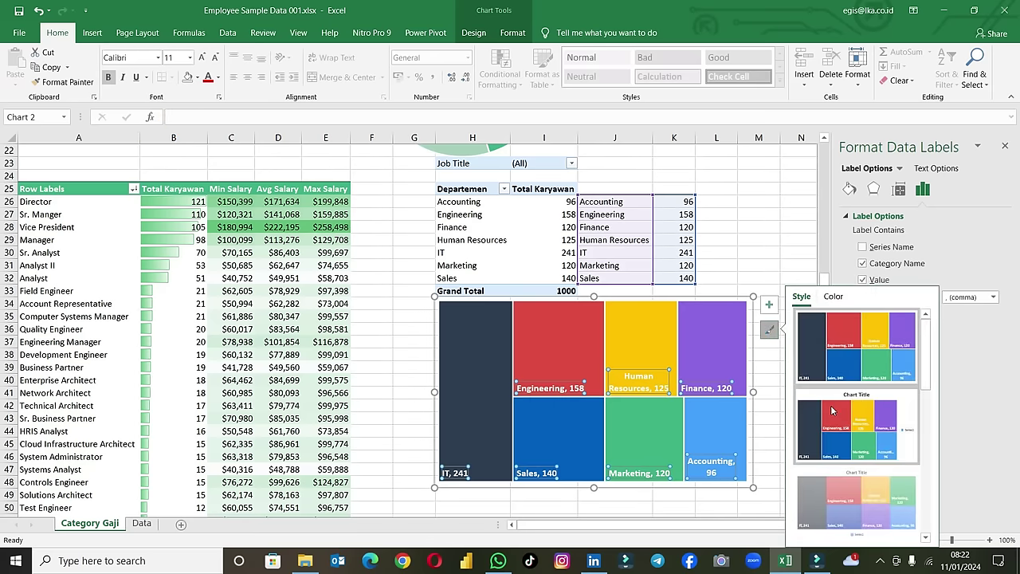
pyautogui.click(833, 298)
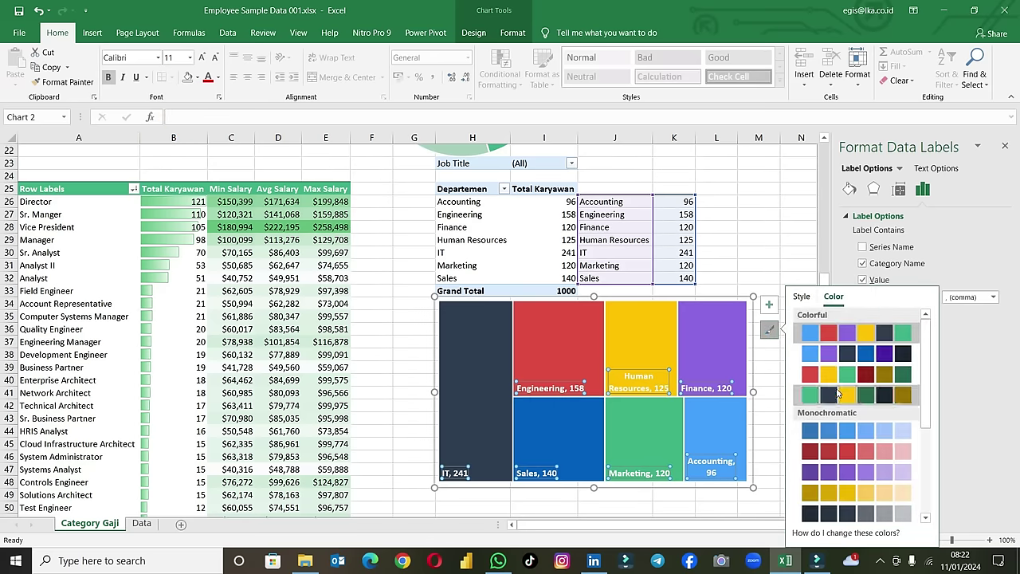
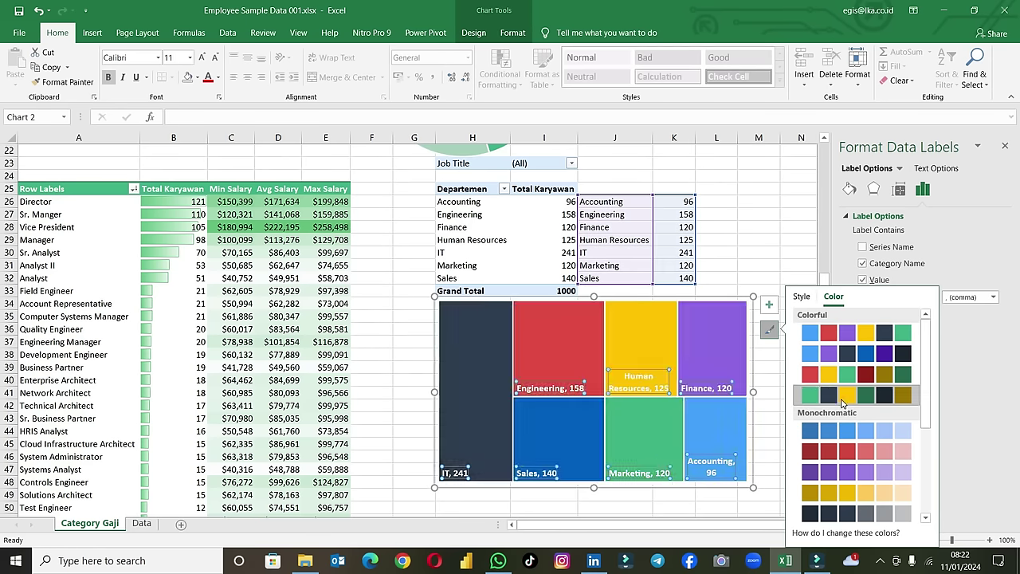
# Step: Apply the darker colour palette to the department treemap
pyautogui.click(842, 394)
pyautogui.click(752, 251)
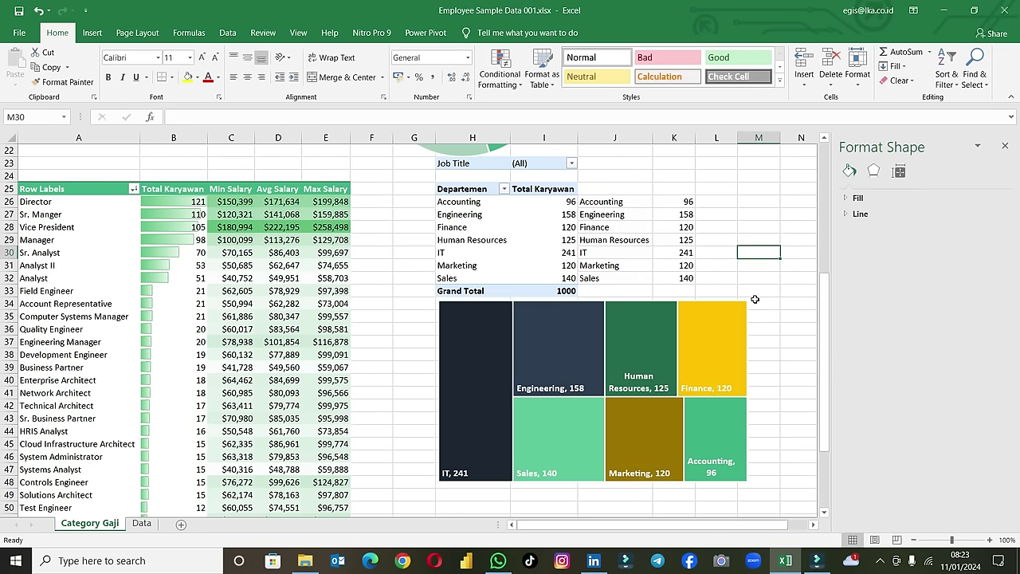
pyautogui.click(532, 227)
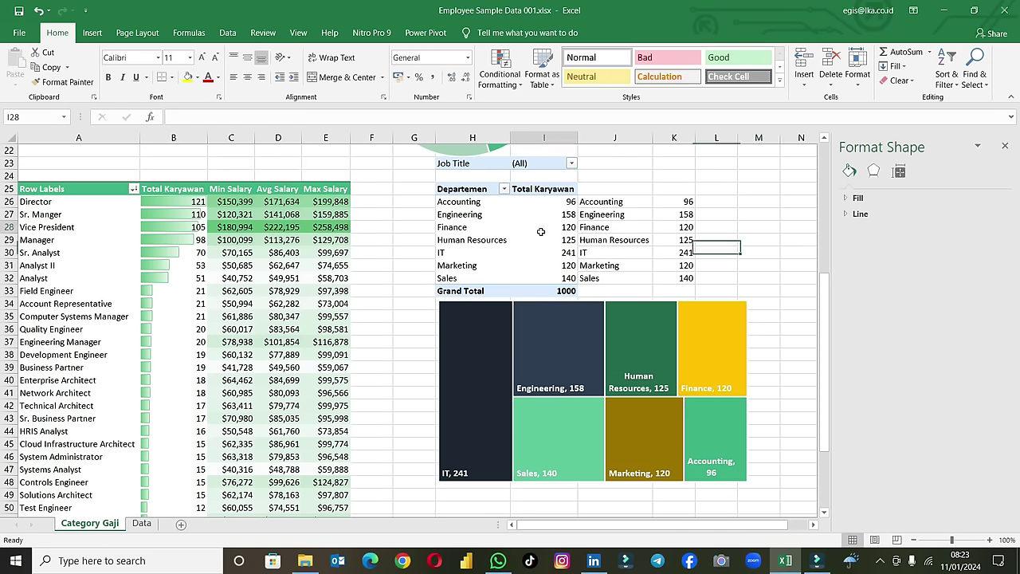
# Step: Rename the department pivot table to 'Departemen' and close the Field List
pyautogui.click(475, 33)
pyautogui.click(46, 68)
pyautogui.write('Departemen')
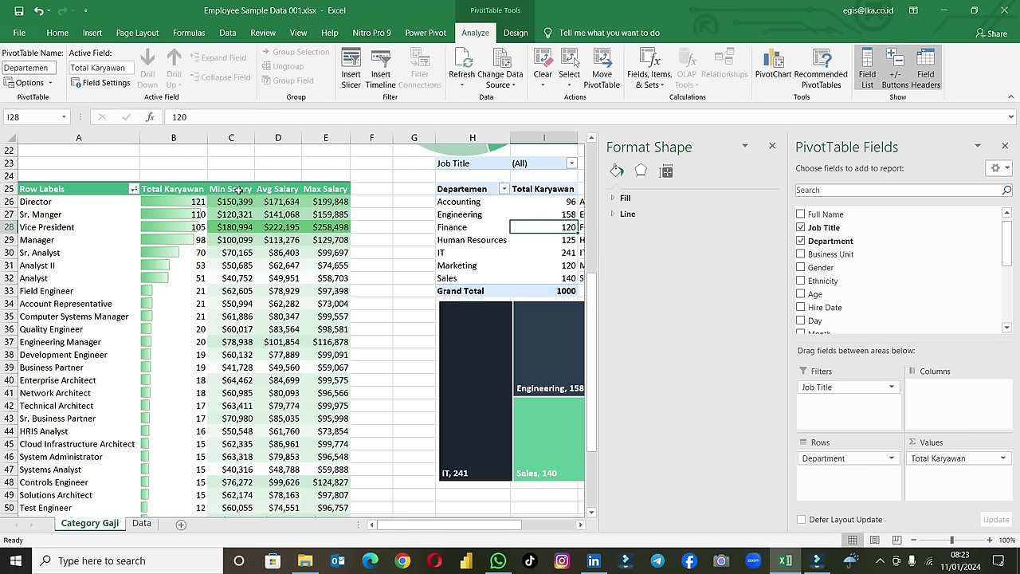
pyautogui.click(1004, 146)
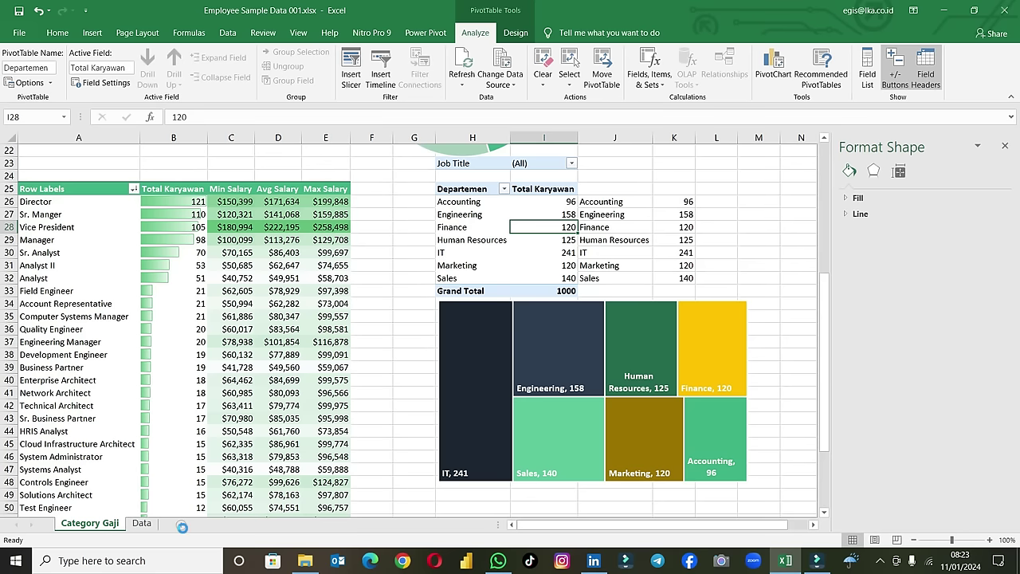
pyautogui.doubleClick(141, 522)
# Step: Rename Sheet2 to 'Wilayah'
pyautogui.write('Wi')
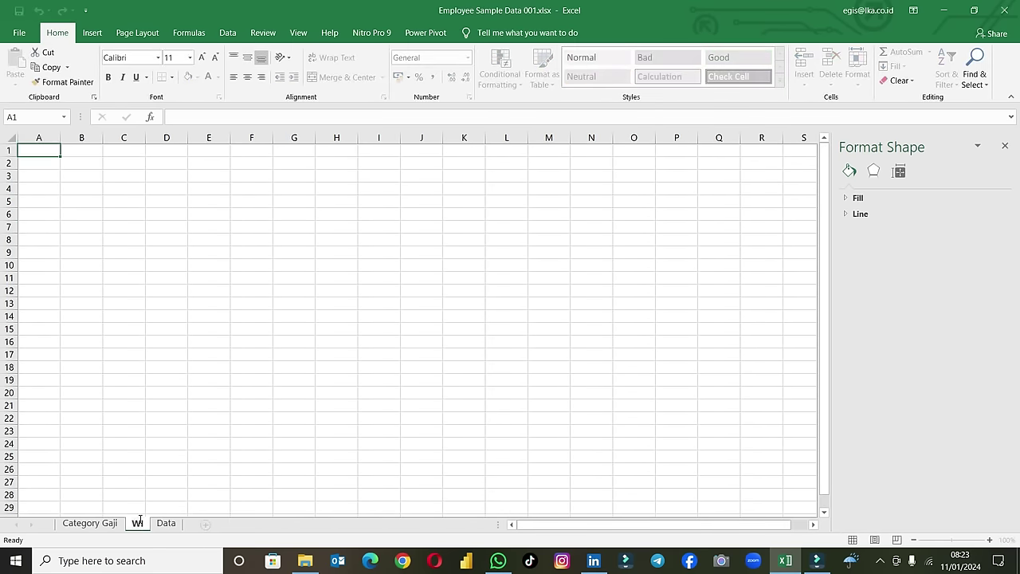
pyautogui.write('laya')
pyautogui.write('h')
pyautogui.click(139, 489)
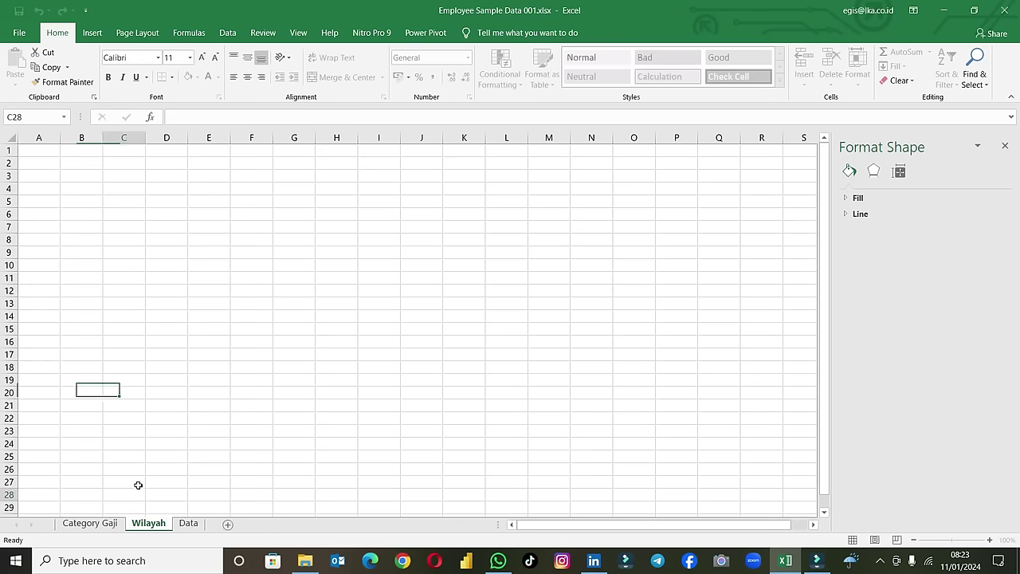
pyautogui.click(104, 526)
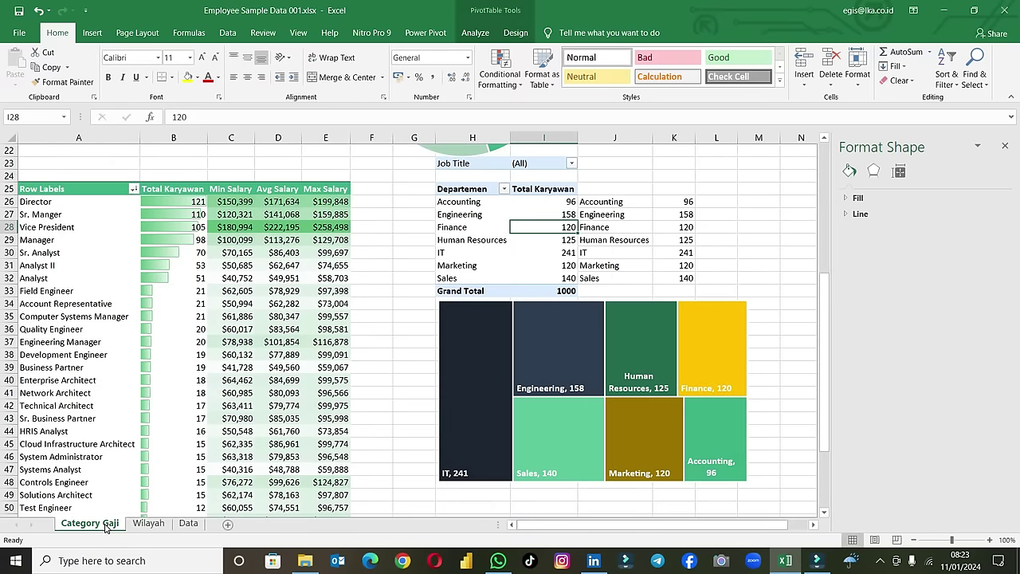
# Step: Copy the department table H25:K33 from Category Gaji and paste it at A2 of Wilayah
pyautogui.scroll(5, 642, 257)
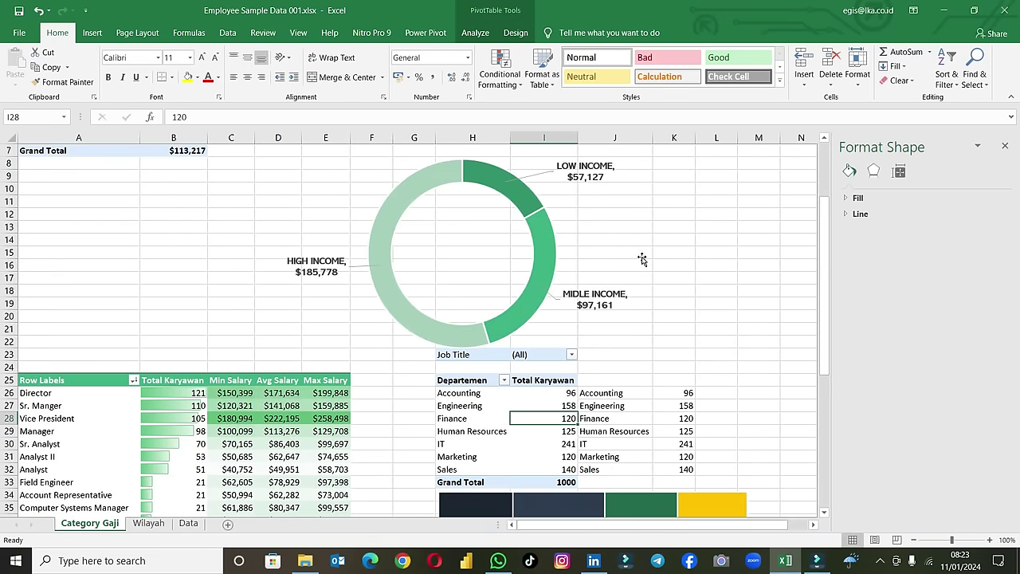
pyautogui.scroll(2, 614, 255)
pyautogui.scroll(-4, 215, 486)
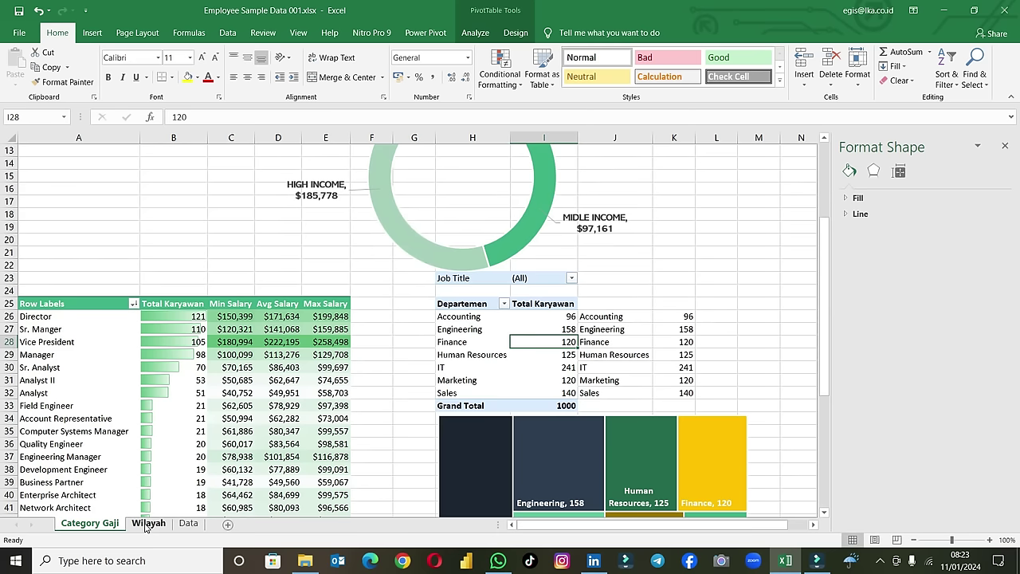
pyautogui.moveTo(461, 301); pyautogui.dragTo(556, 405)
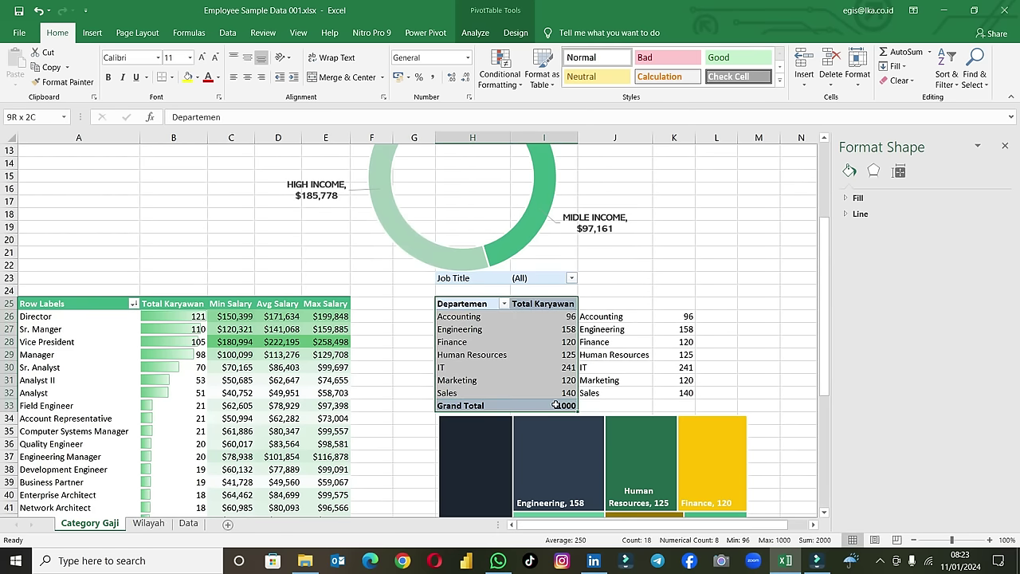
pyautogui.moveTo(672, 398); pyautogui.dragTo(672, 405)
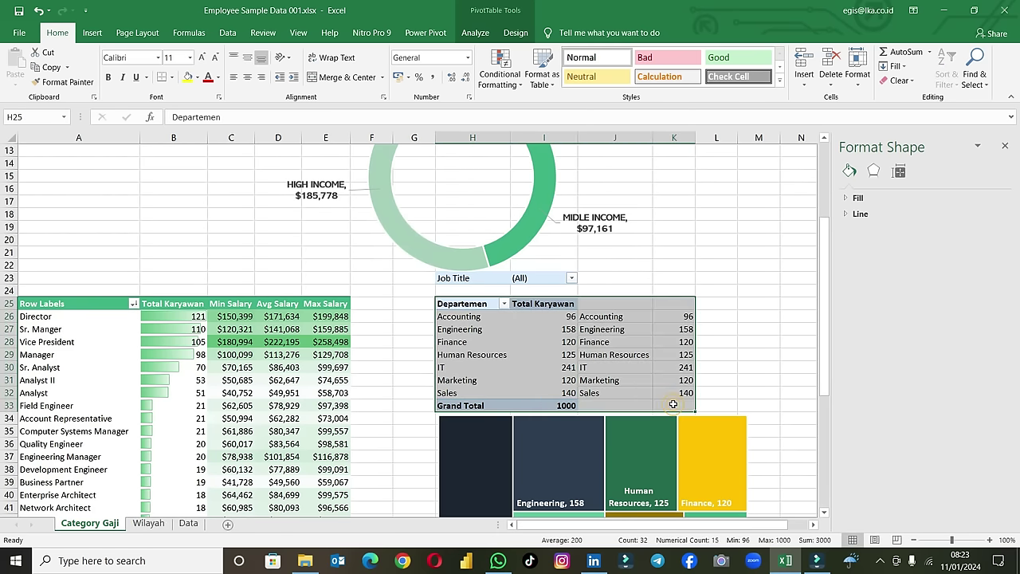
pyautogui.hotkey('ctrl', 'c')
pyautogui.click(148, 523)
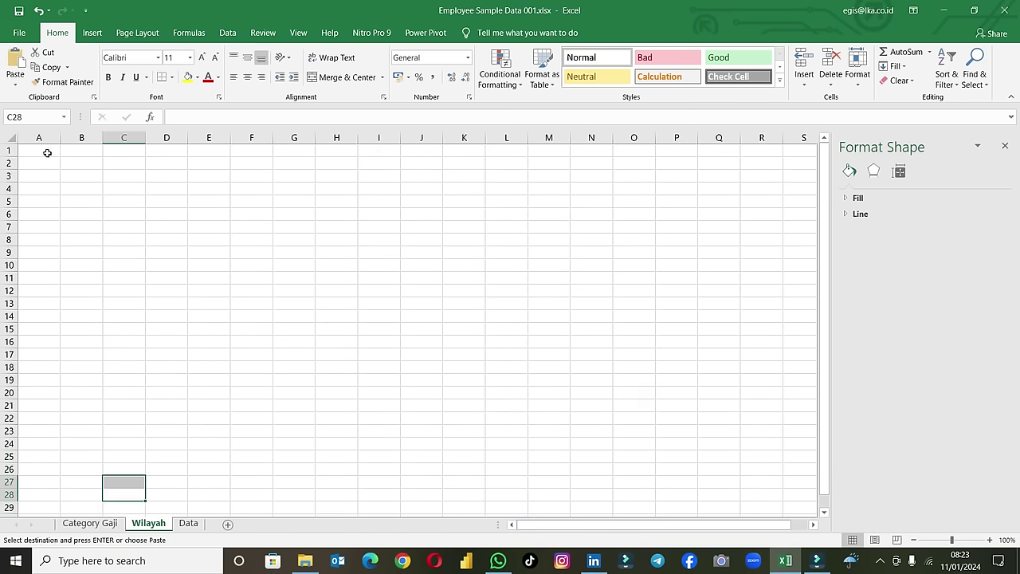
pyautogui.click(43, 160)
pyautogui.hotkey('ctrl', 'v')
pyautogui.click(45, 201)
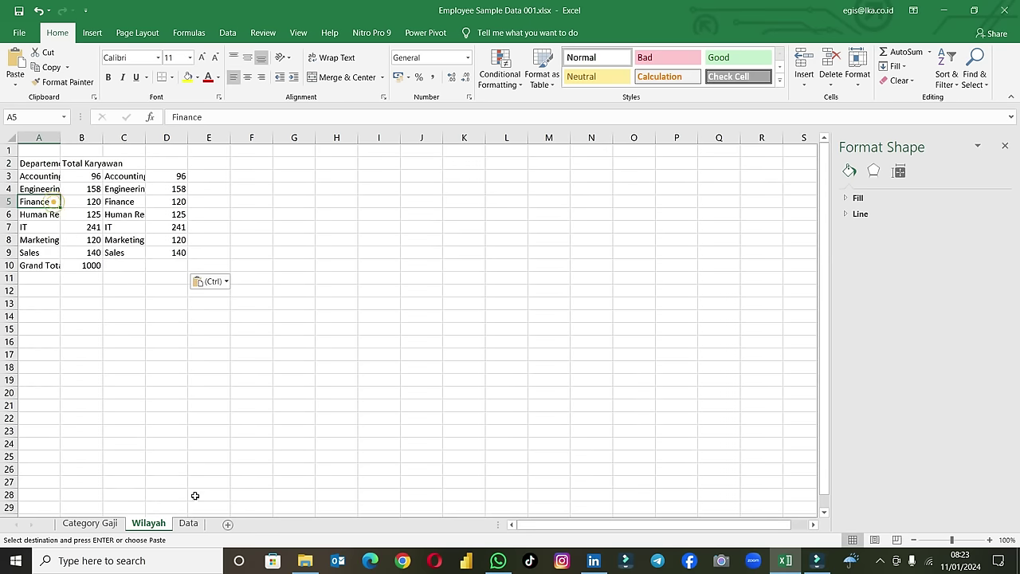
pyautogui.click(113, 523)
# Step: Copy the full pivot H23:K33 with its Job Title filter and paste it at Wilayah A1
pyautogui.moveTo(460, 279); pyautogui.dragTo(484, 306)
pyautogui.moveTo(650, 394); pyautogui.dragTo(676, 408)
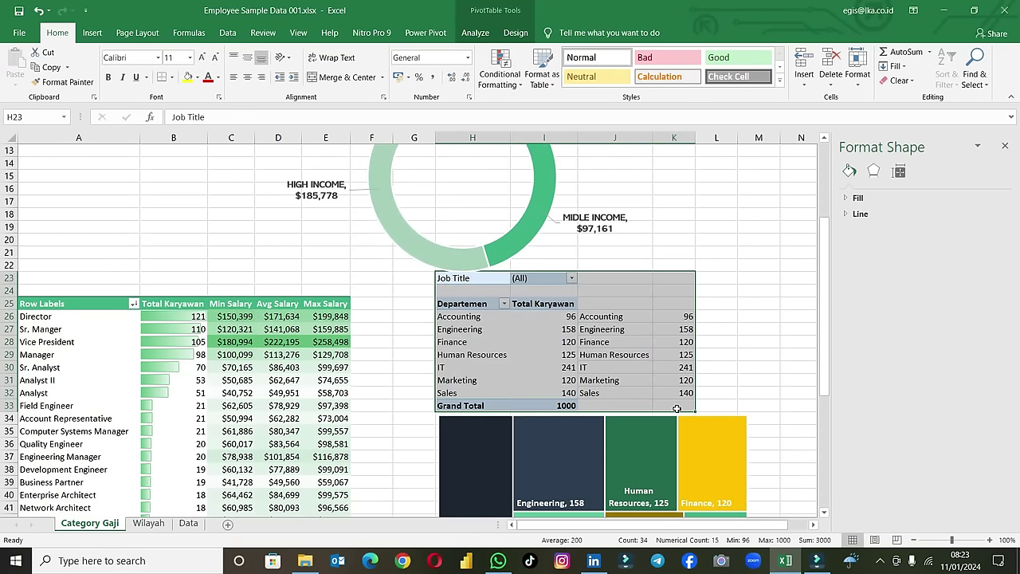
pyautogui.hotkey('ctrl', 'c')
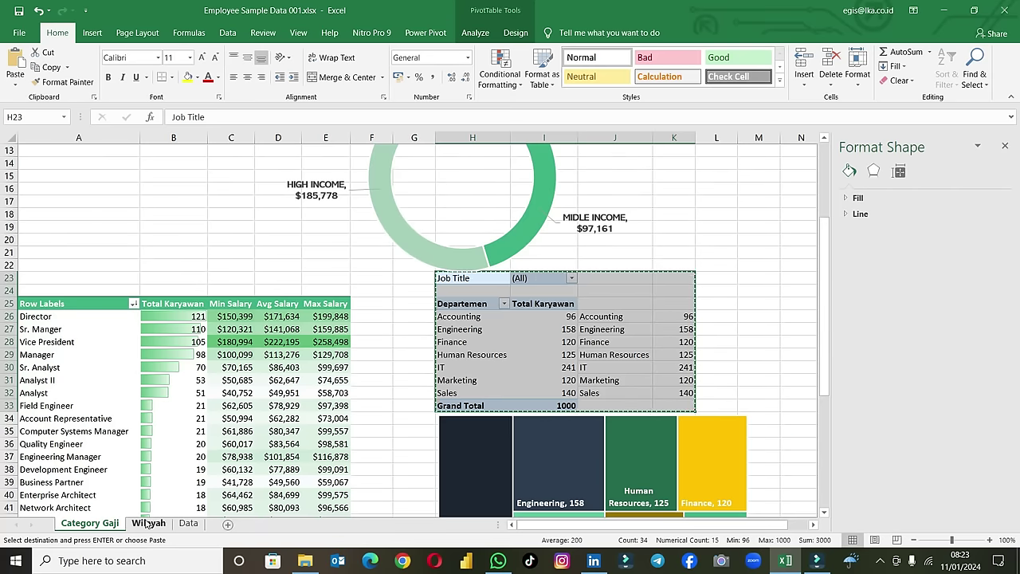
pyautogui.click(148, 523)
pyautogui.click(30, 151)
pyautogui.hotkey('ctrl', 'v')
pyautogui.click(66, 213)
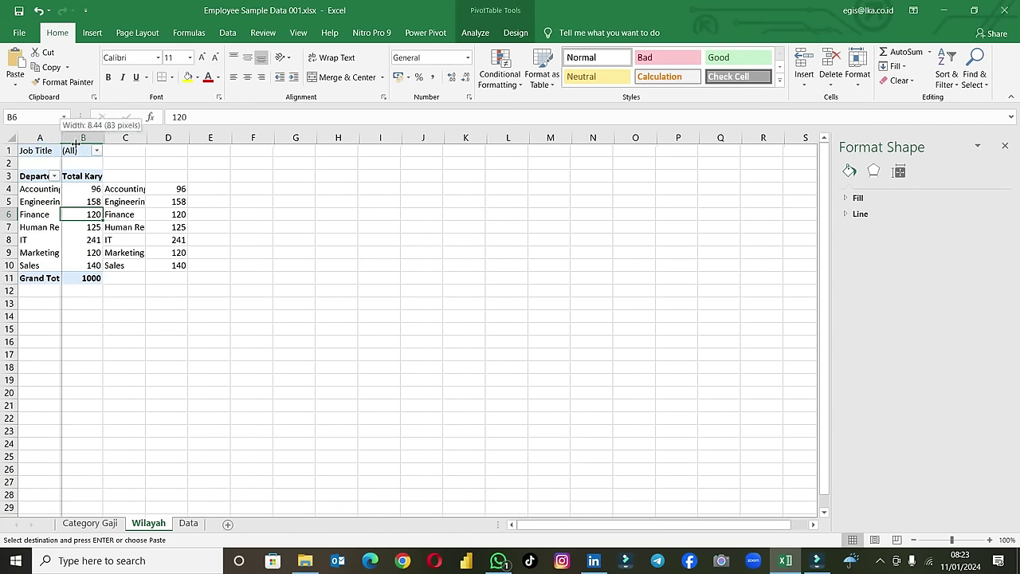
# Step: Replace Department with Country in the pivot rows to count employees by country
pyautogui.moveTo(60, 137); pyautogui.dragTo(80, 137)
pyautogui.rightClick(59, 216)
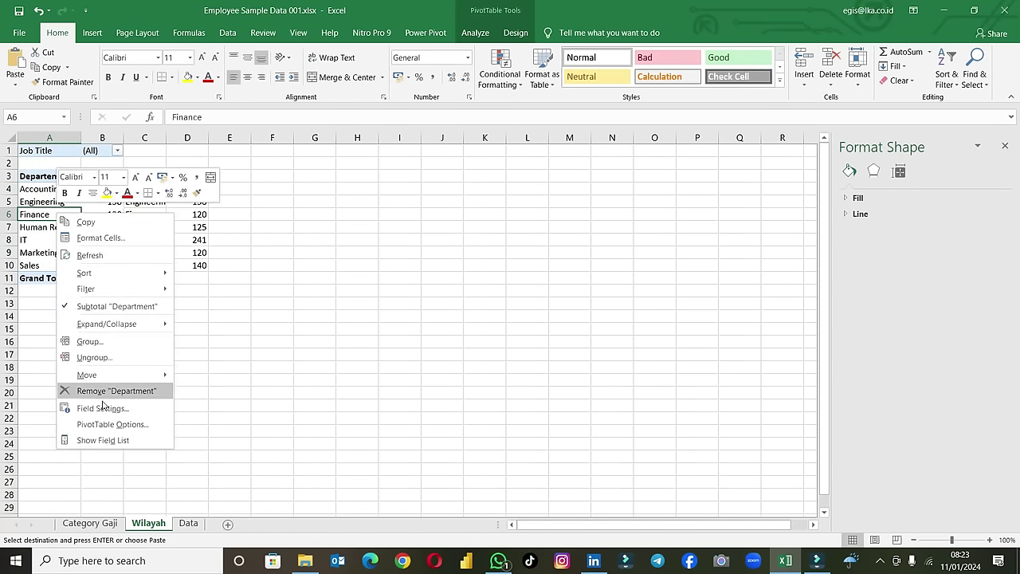
pyautogui.click(111, 441)
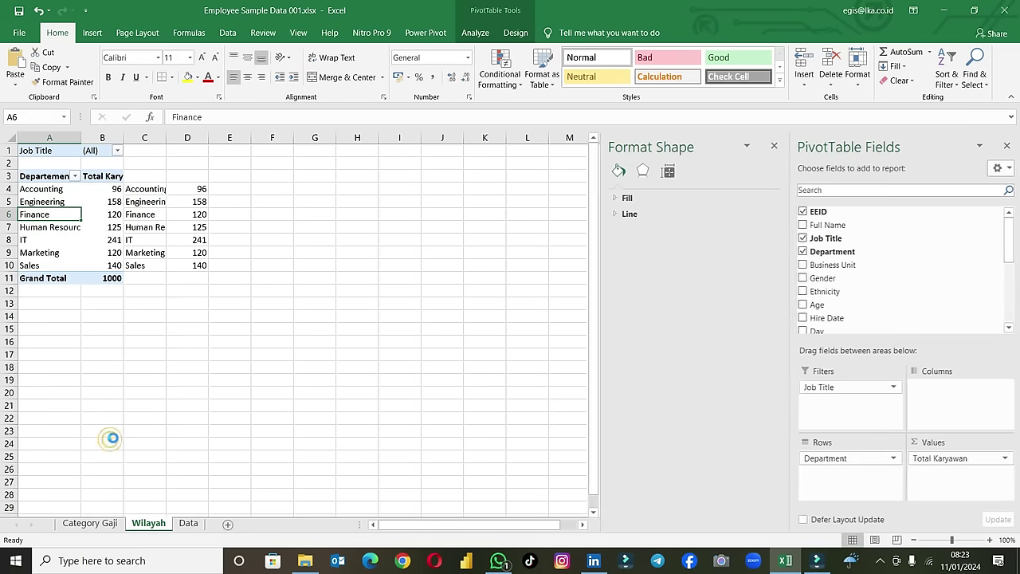
pyautogui.click(771, 148)
pyautogui.moveTo(823, 458); pyautogui.dragTo(760, 328)
pyautogui.scroll(-1, 847, 319)
pyautogui.scroll(-1, 847, 319)
pyautogui.scroll(-2, 847, 321)
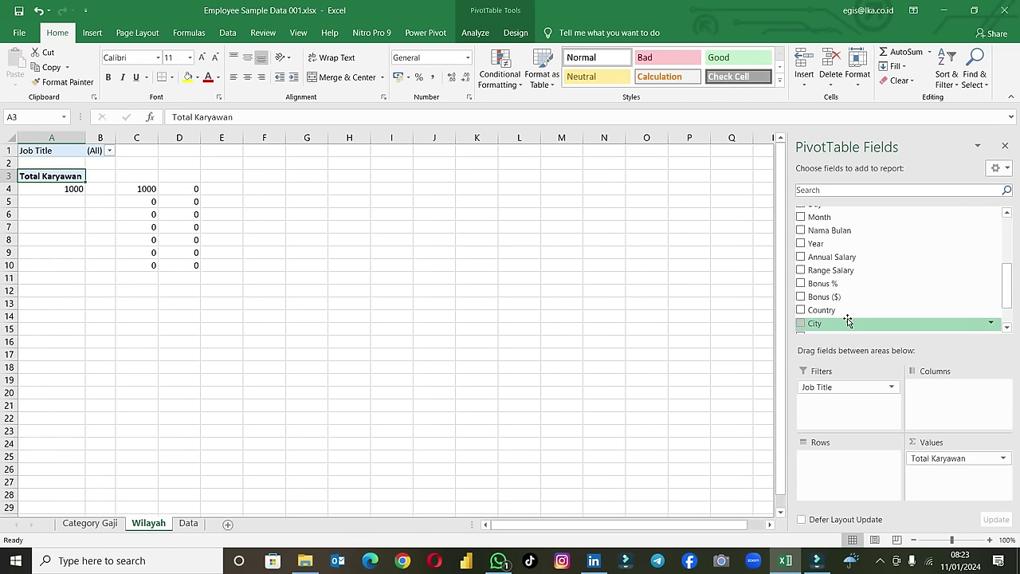
pyautogui.scroll(-2, 844, 310)
pyautogui.moveTo(833, 277); pyautogui.dragTo(853, 467)
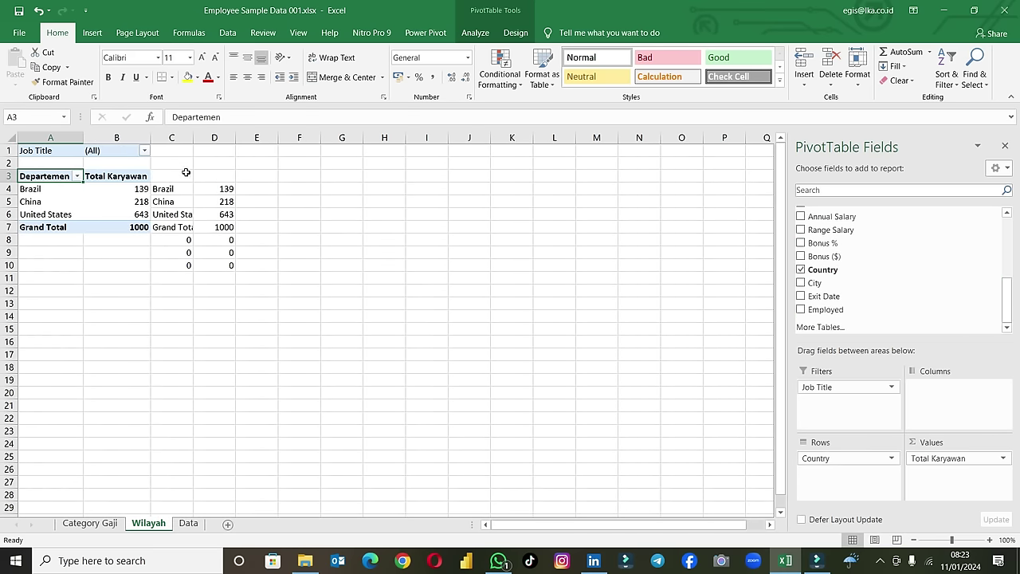
# Step: Clear the leftover zero values in C8:D10
pyautogui.moveTo(188, 237); pyautogui.dragTo(216, 263)
pyautogui.press('Delete')
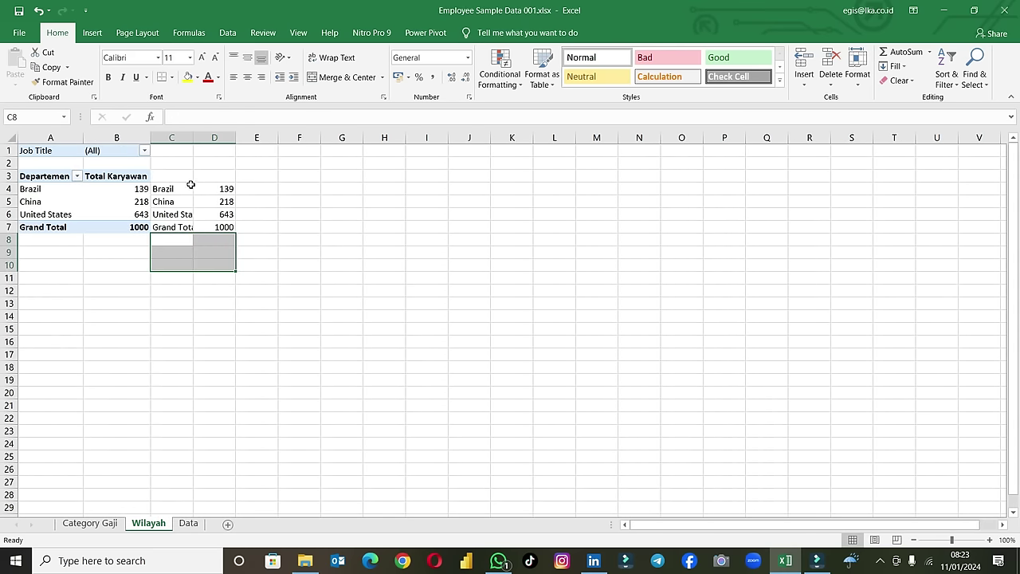
pyautogui.click(131, 201)
# Step: Name the country pivot table 'wilayah'
pyautogui.click(474, 33)
pyautogui.write('wilayah')
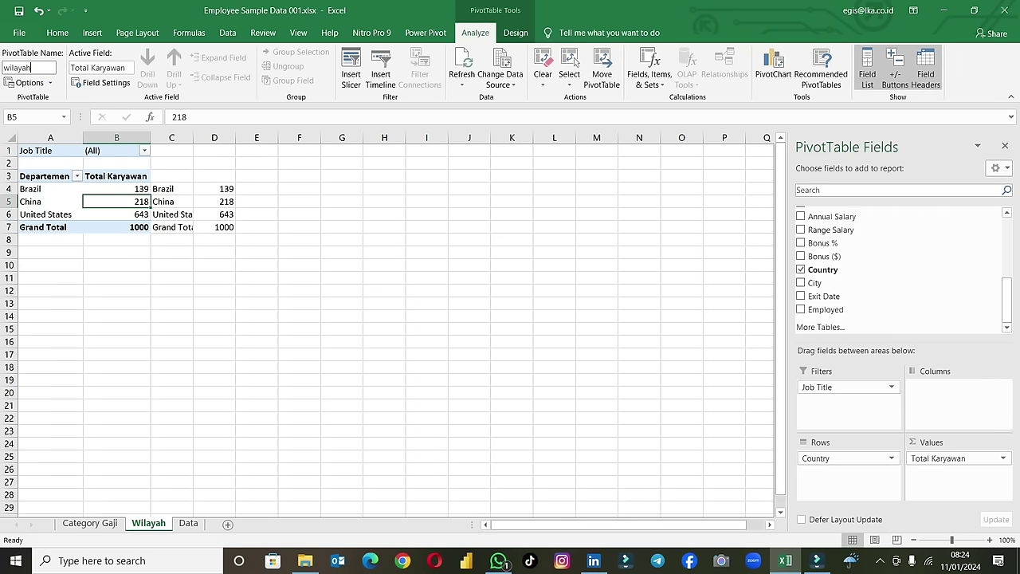
pyautogui.click(117, 267)
pyautogui.click(109, 214)
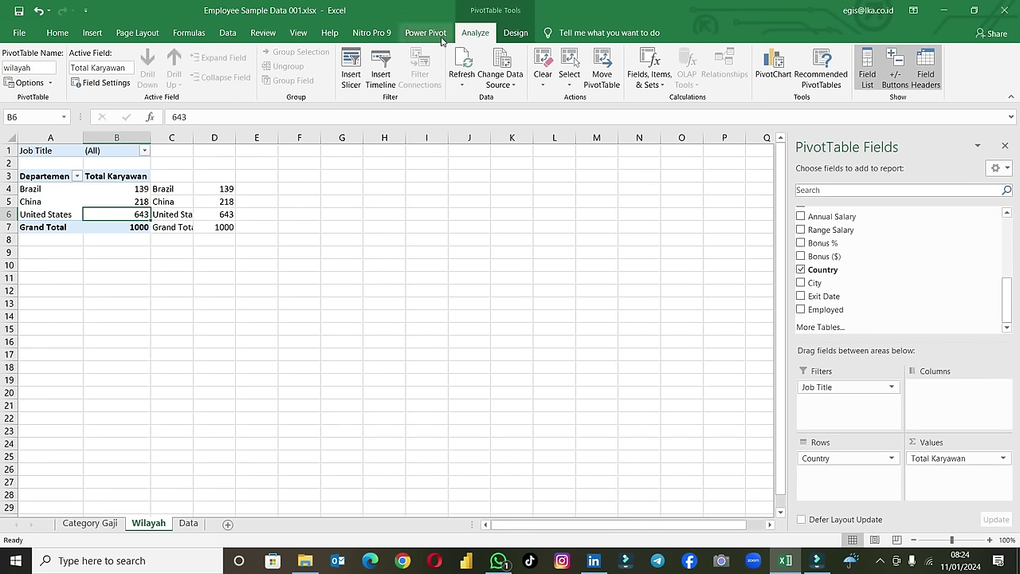
# Step: Preview an area PivotChart and a filled map without inserting, then autofit column C
pyautogui.click(777, 72)
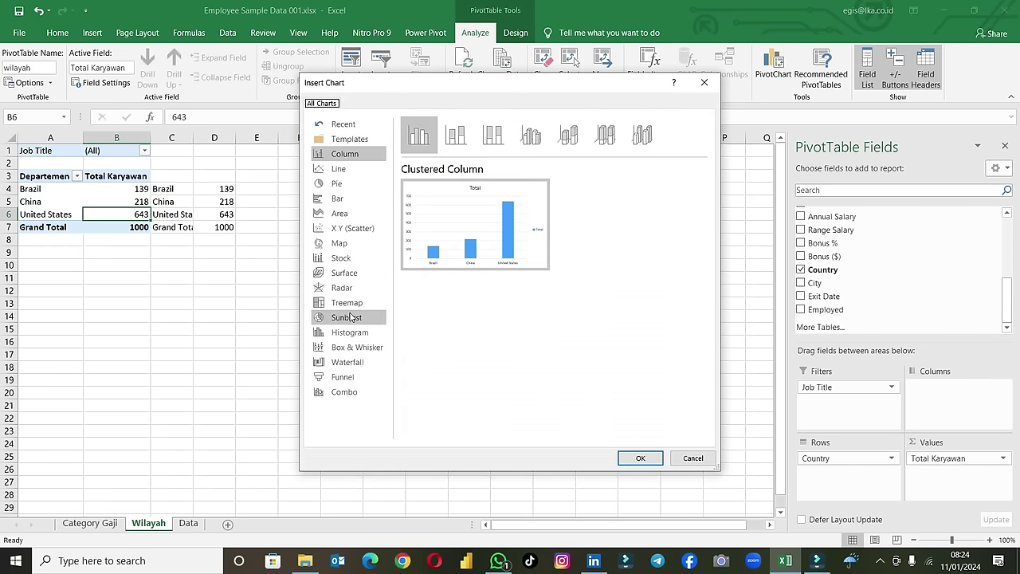
pyautogui.click(343, 215)
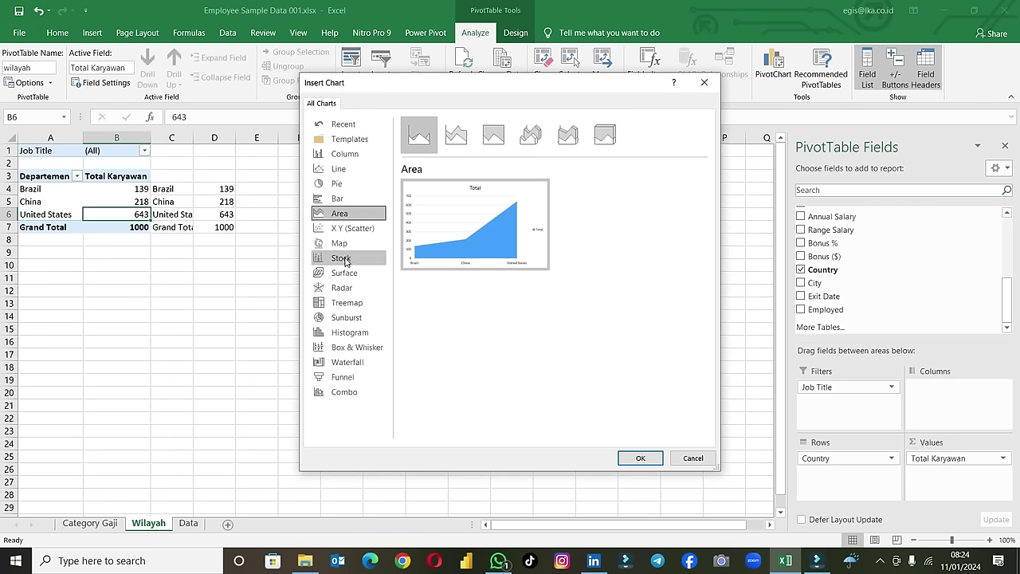
pyautogui.click(693, 458)
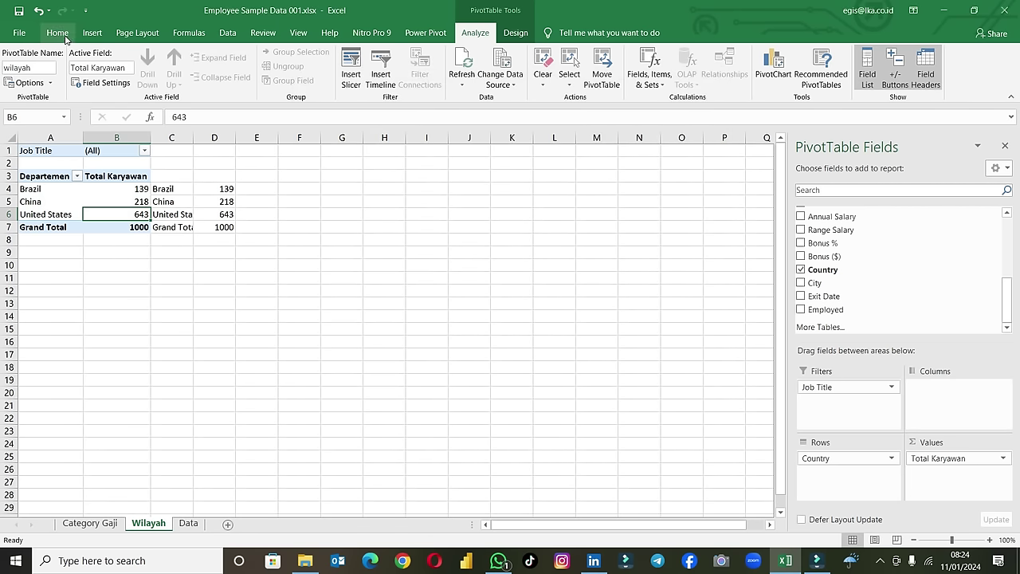
pyautogui.click(91, 32)
pyautogui.click(557, 79)
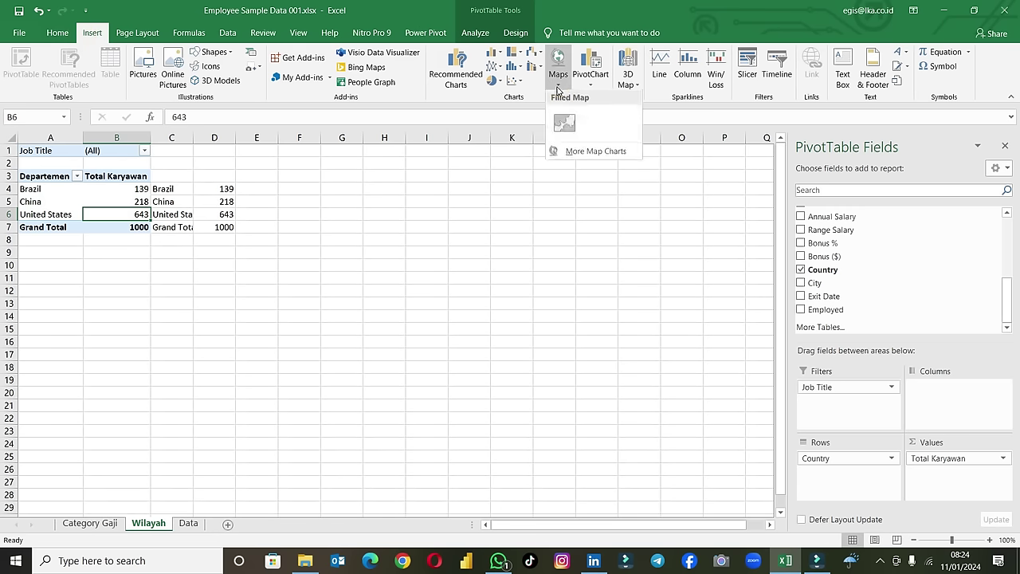
pyautogui.click(564, 122)
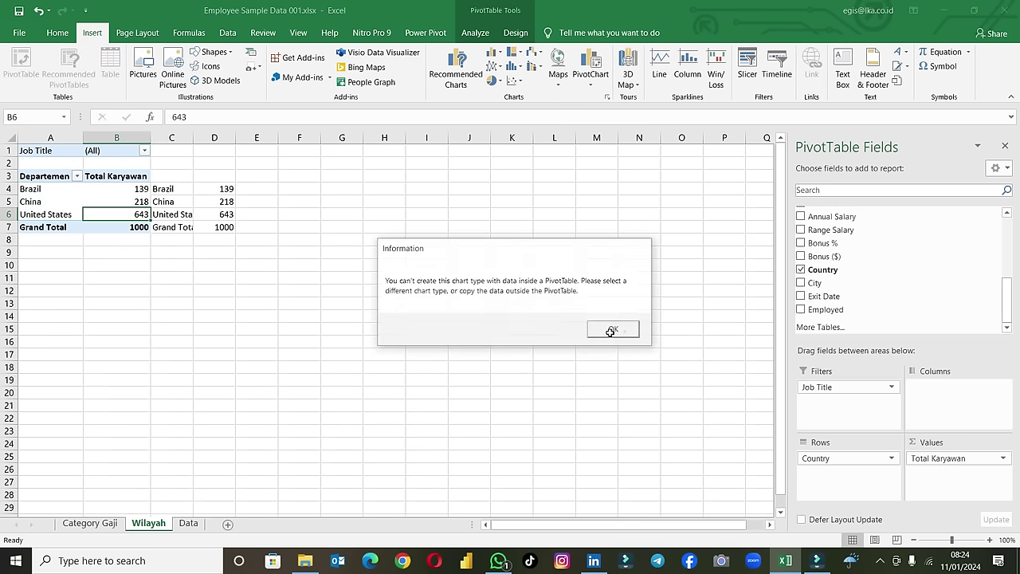
pyautogui.click(610, 330)
pyautogui.moveTo(391, 303); pyautogui.dragTo(390, 290)
pyautogui.doubleClick(192, 137)
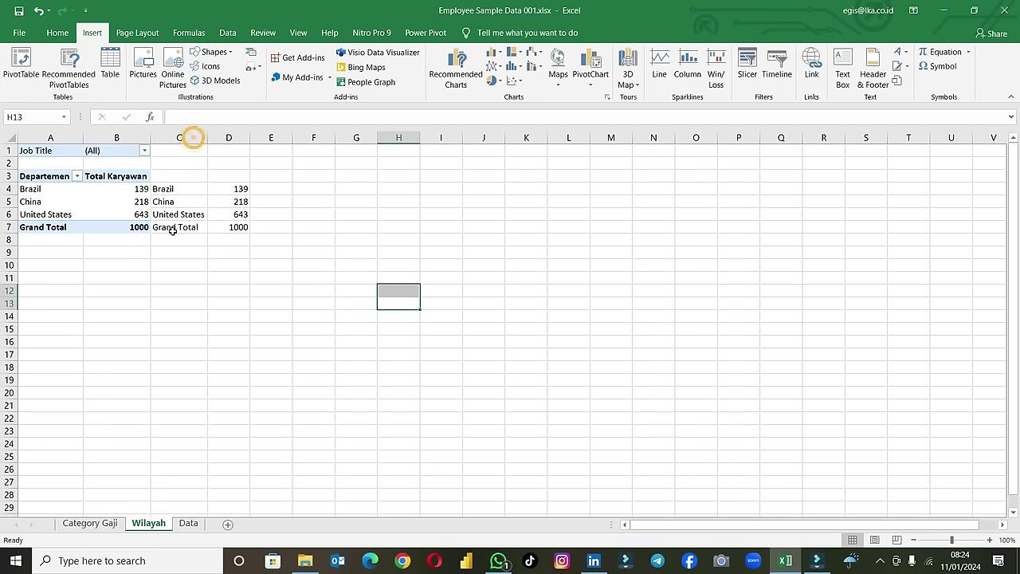
# Step: Delete the copied Grand Total row C7:D7 and select the country counts C4:D6
pyautogui.moveTo(173, 230); pyautogui.dragTo(227, 228)
pyautogui.press('Delete')
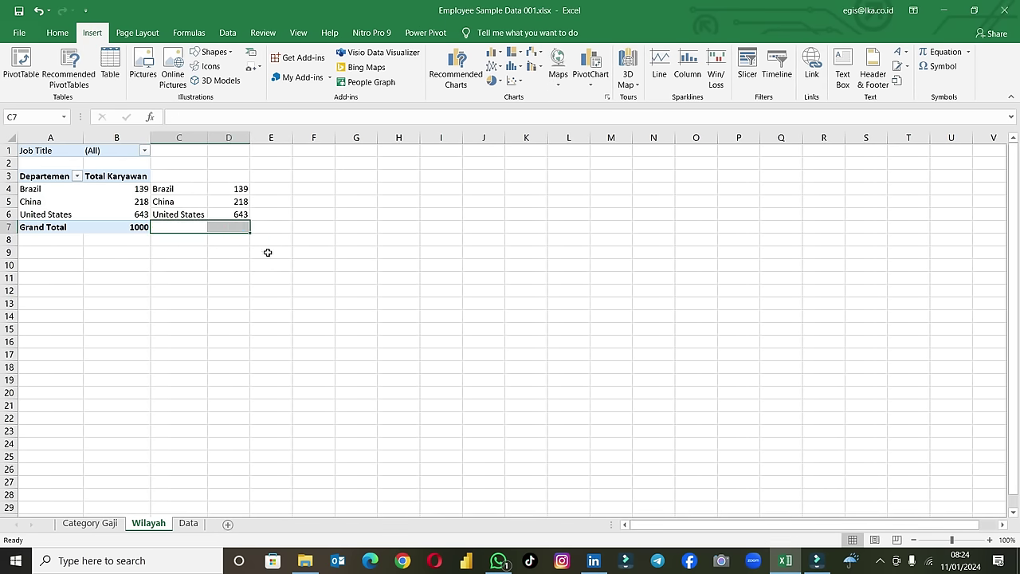
pyautogui.click(271, 252)
pyautogui.moveTo(177, 184); pyautogui.dragTo(229, 211)
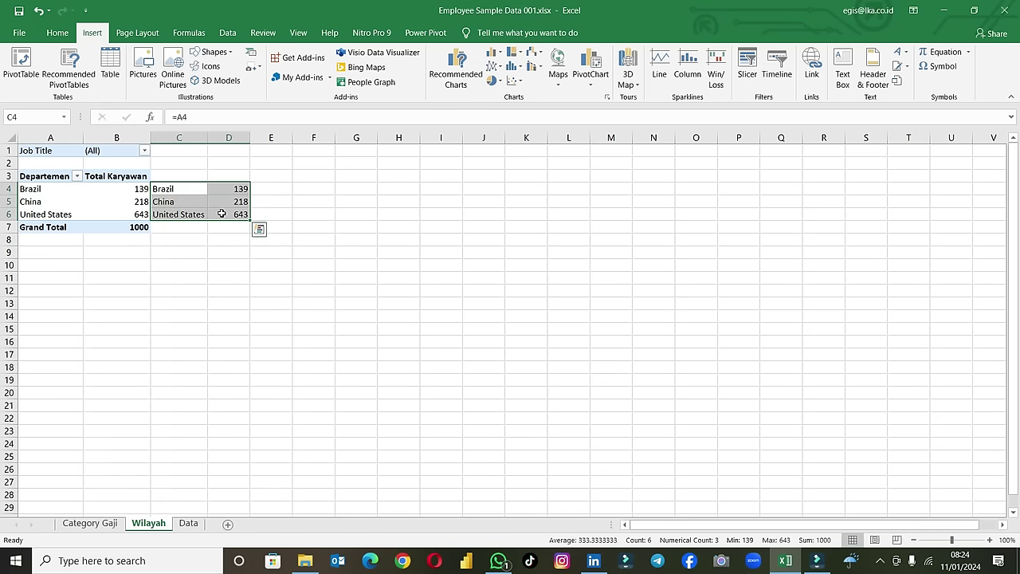
# Step: Insert a filled map chart of the country employee counts
pyautogui.click(590, 87)
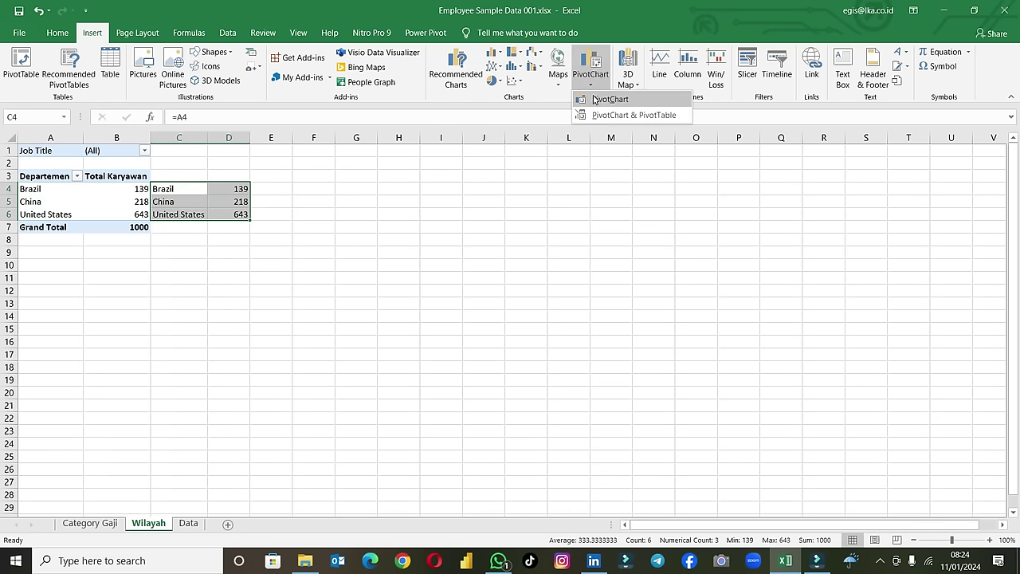
pyautogui.click(627, 80)
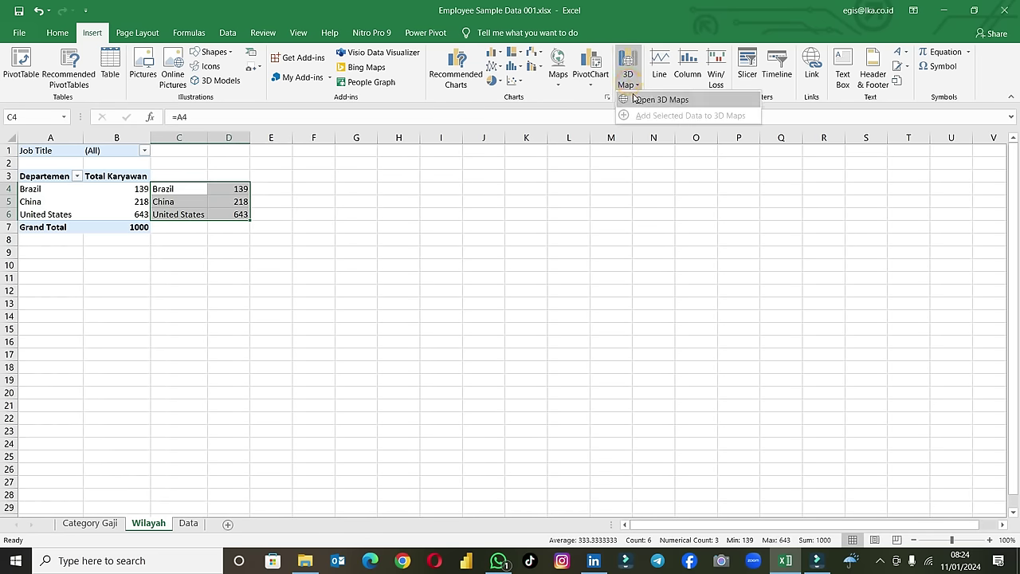
pyautogui.click(585, 86)
pyautogui.click(558, 78)
pyautogui.click(558, 78)
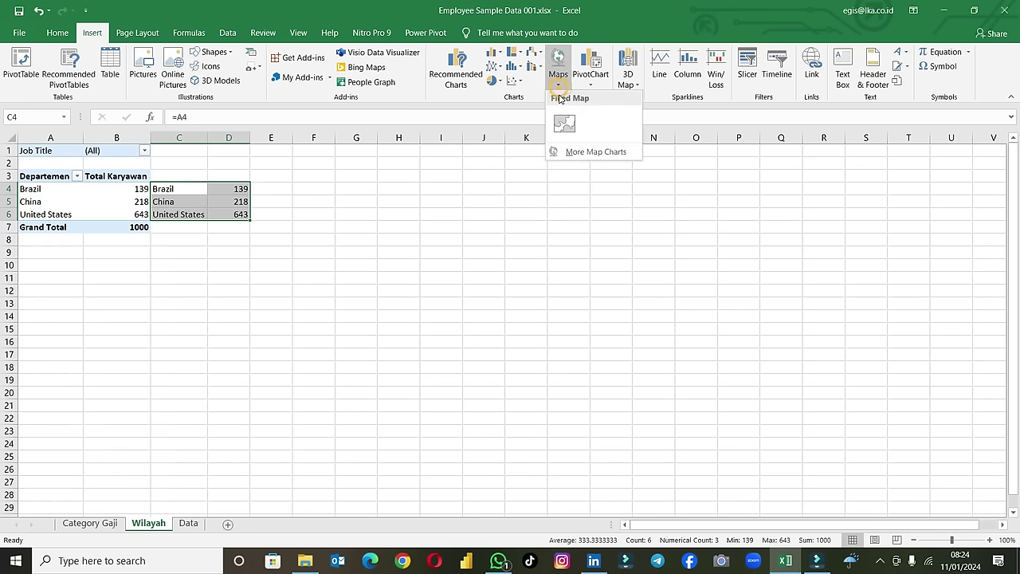
pyautogui.click(563, 98)
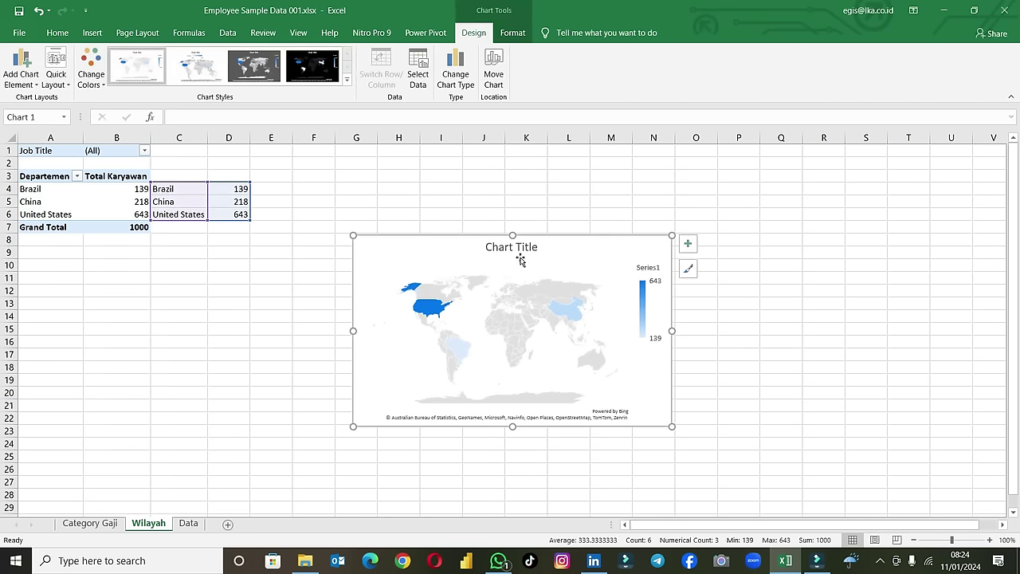
# Step: Add data labels showing each country's count on the map
pyautogui.click(690, 244)
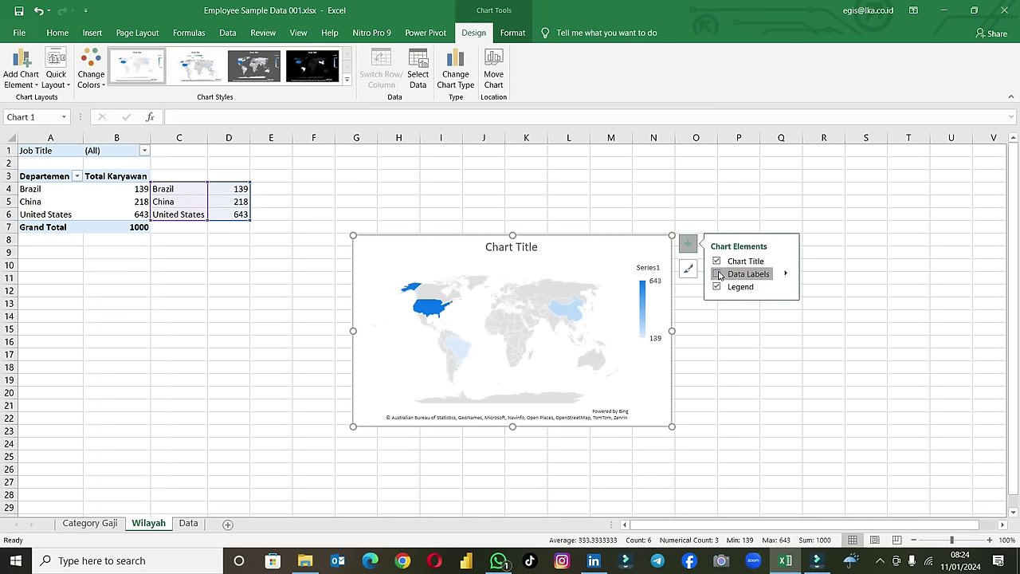
pyautogui.click(787, 277)
pyautogui.click(769, 329)
pyautogui.click(544, 256)
# Step: Retitle the map chart 'Jumlah Karyawan'
pyautogui.doubleClick(524, 248)
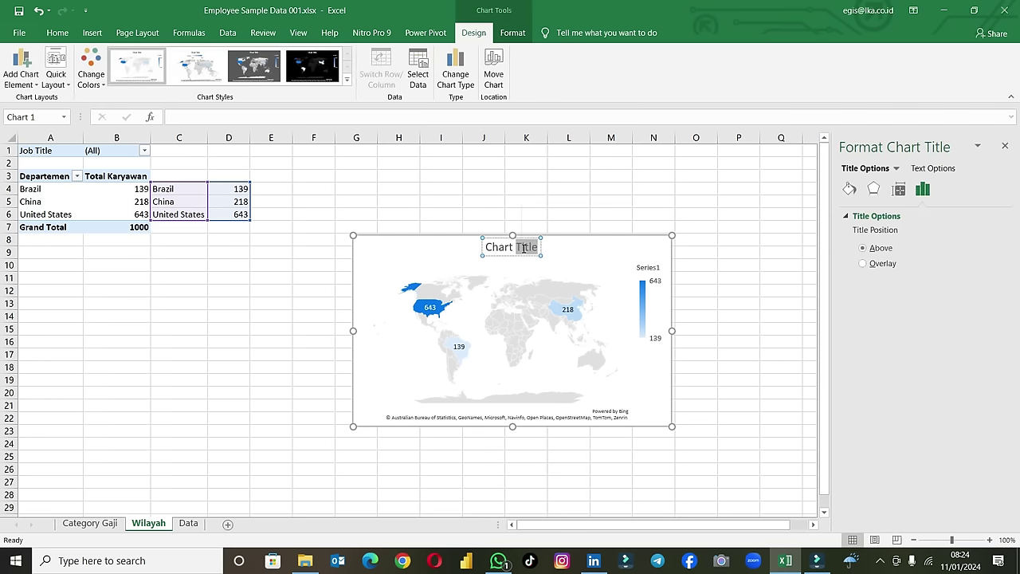
pyautogui.tripleClick(534, 248)
pyautogui.write('Jumlah Karu')
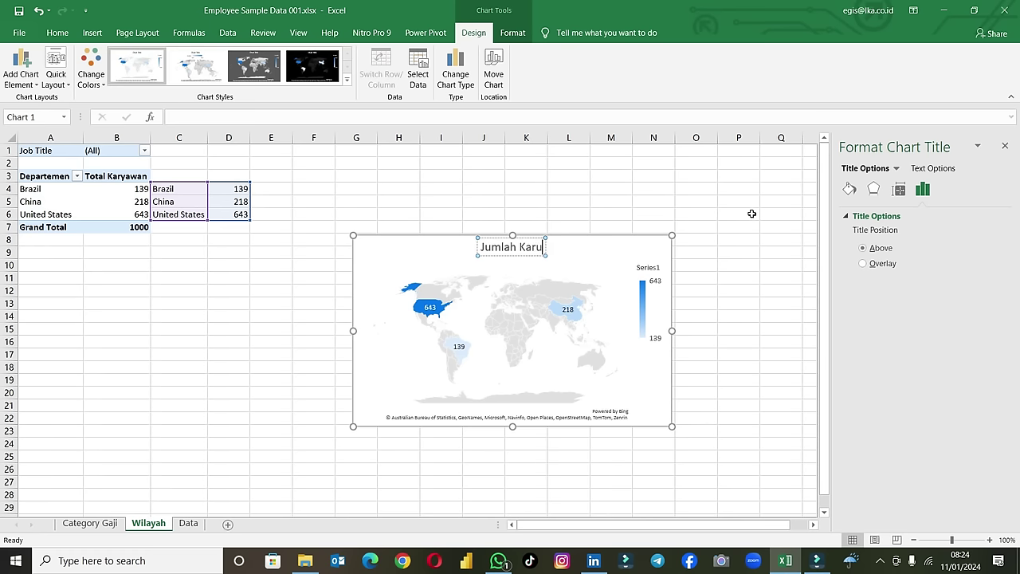
pyautogui.press('BackSpace')
pyautogui.write('yawan')
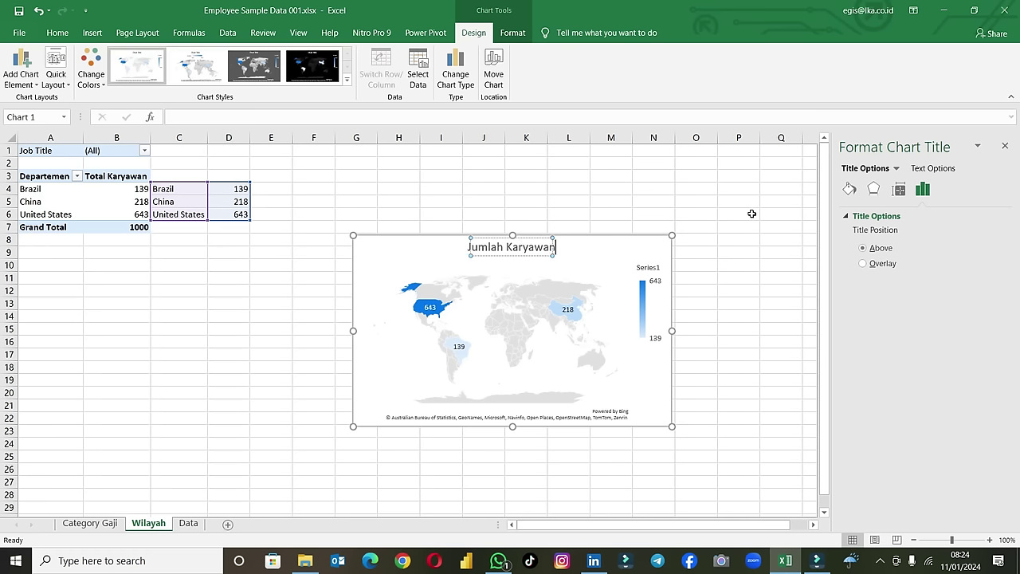
pyautogui.click(725, 176)
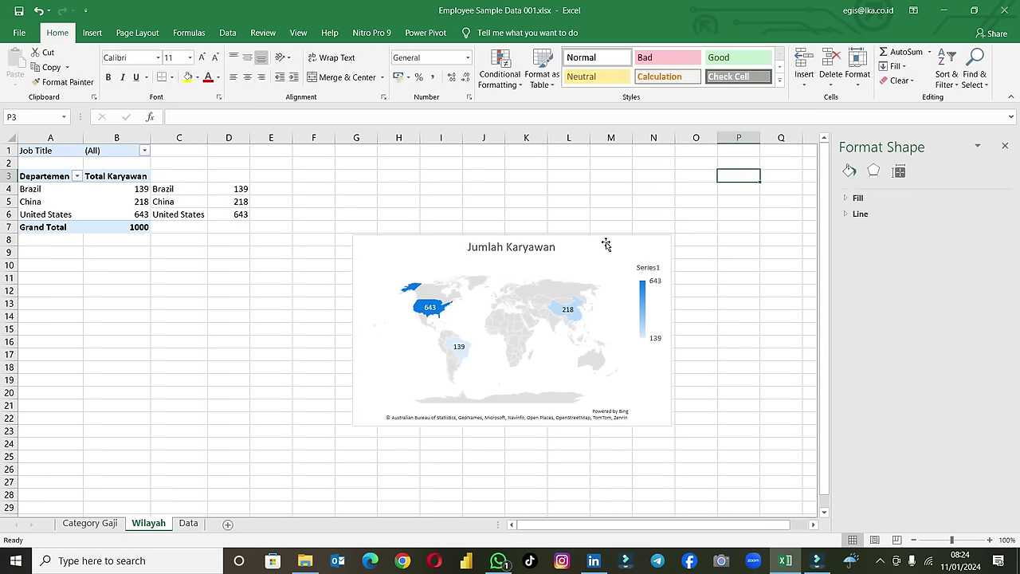
# Step: Set the map chart's shape fill and outline to none
pyautogui.click(603, 240)
pyautogui.click(513, 32)
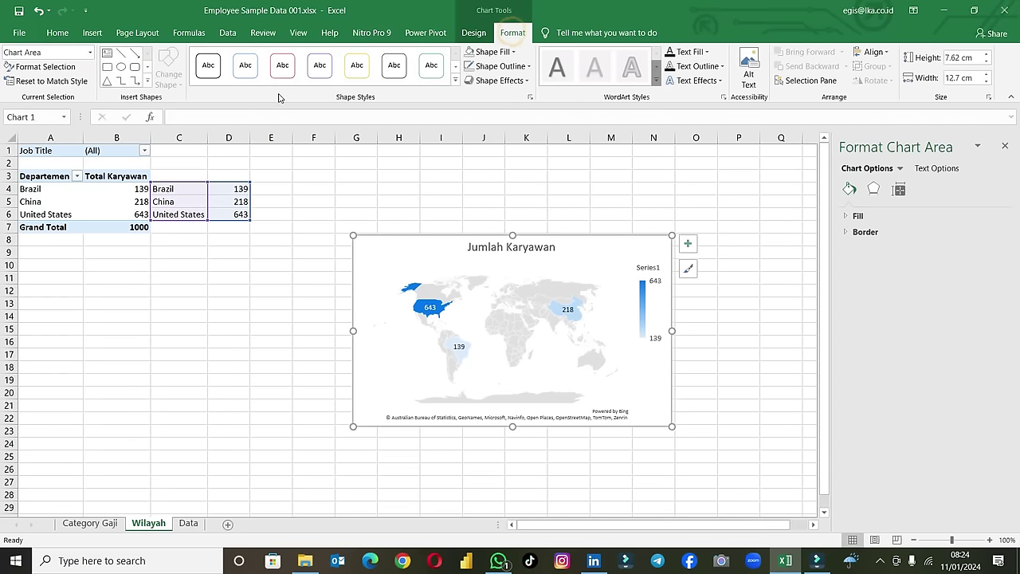
pyautogui.click(515, 52)
pyautogui.click(510, 179)
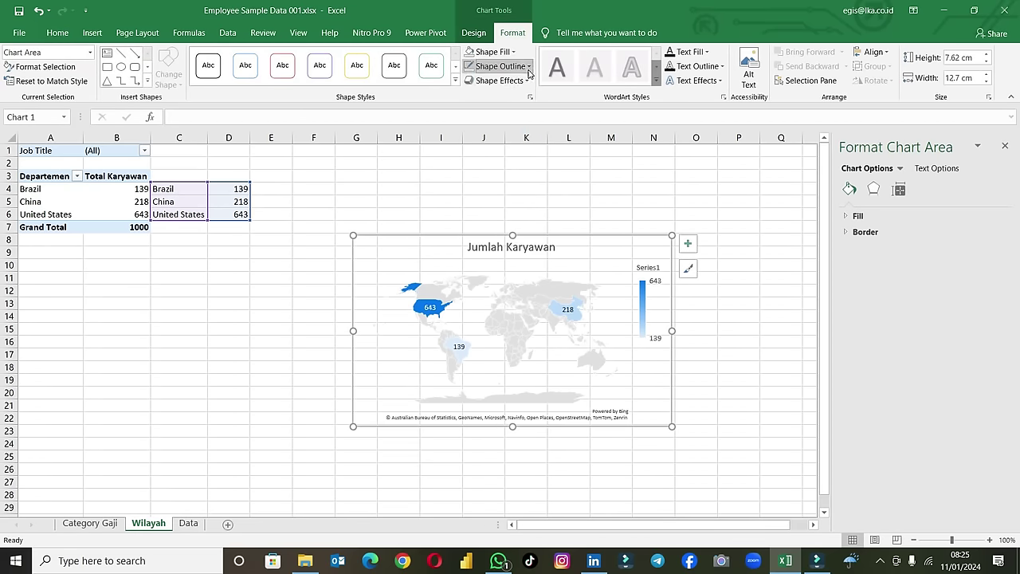
pyautogui.click(528, 66)
pyautogui.click(496, 195)
pyautogui.click(490, 196)
pyautogui.click(500, 283)
pyautogui.click(499, 284)
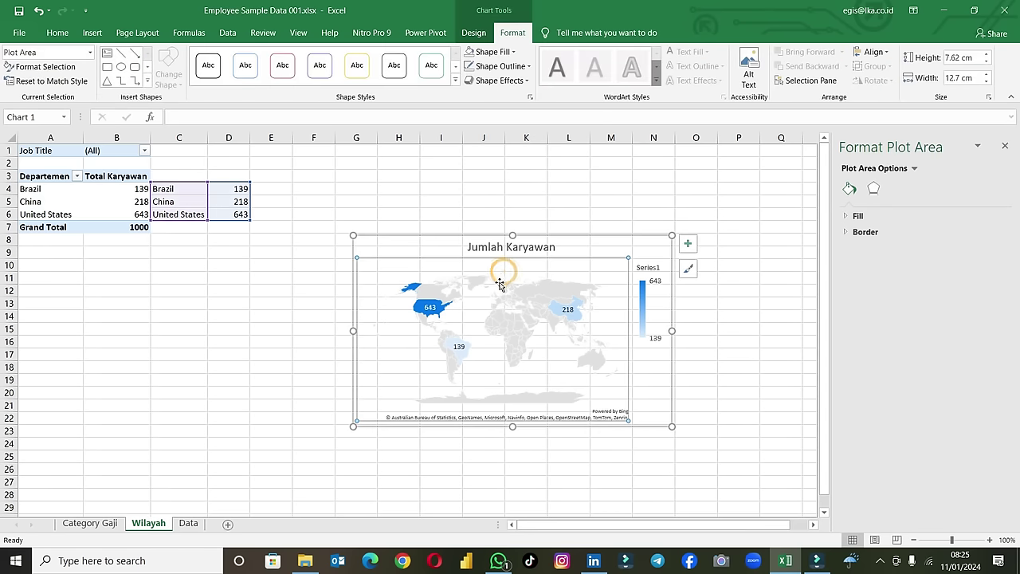
# Step: Turn off the country pivot's grand totals
pyautogui.click(106, 226)
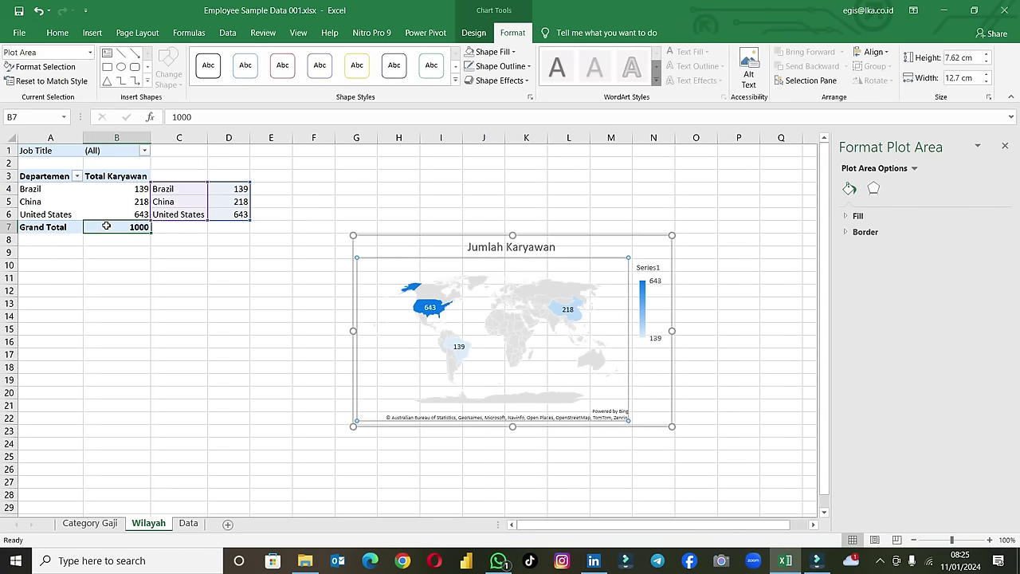
pyautogui.click(515, 32)
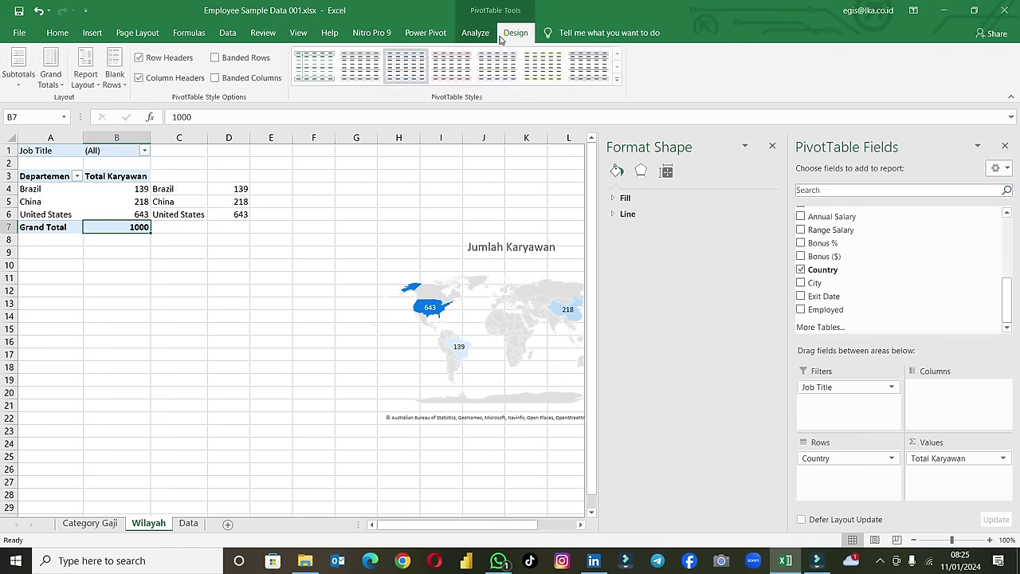
pyautogui.click(52, 76)
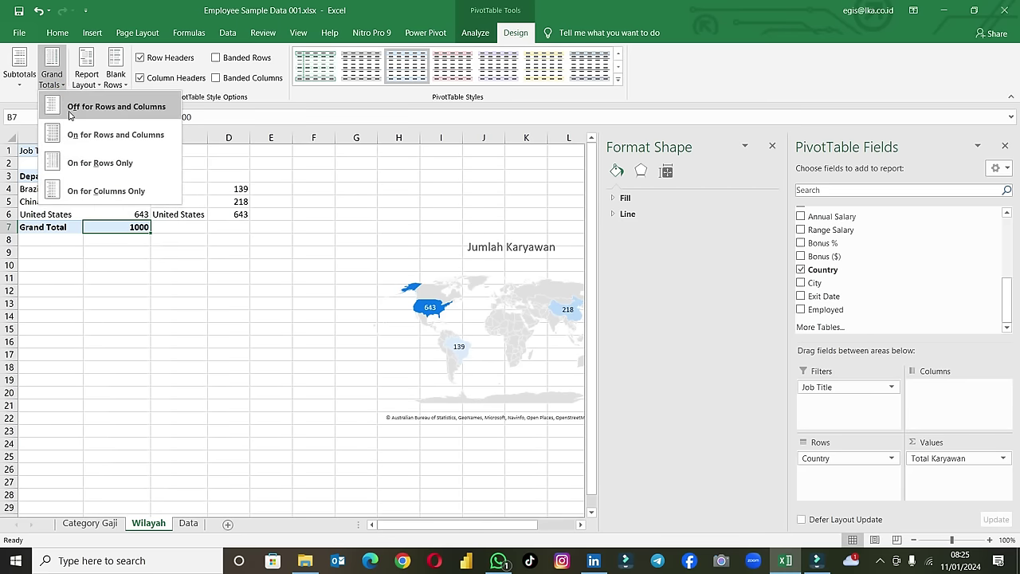
pyautogui.click(70, 113)
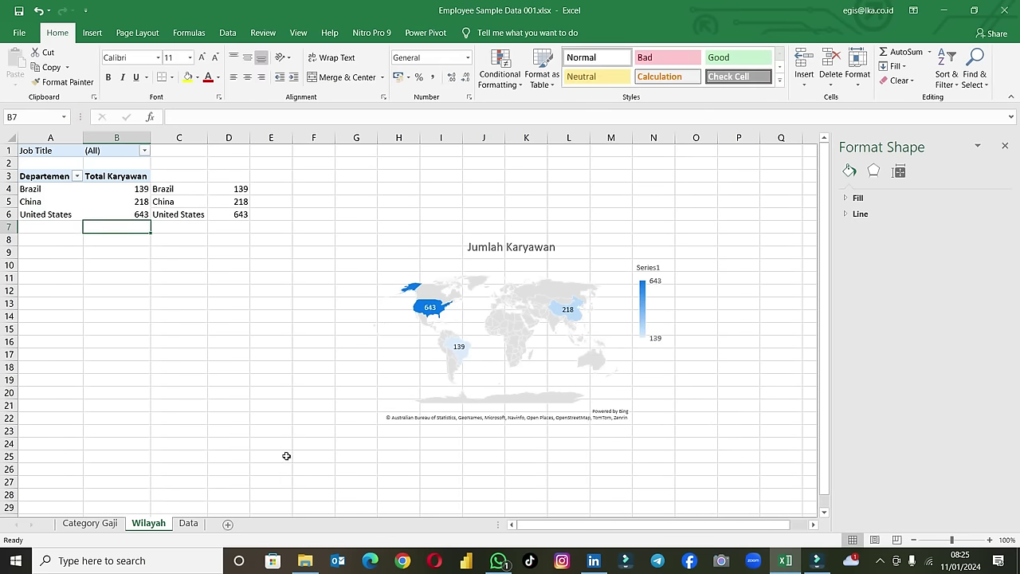
# Step: On Category Gaji, filter the department pivot to exclude Accounting
pyautogui.click(110, 522)
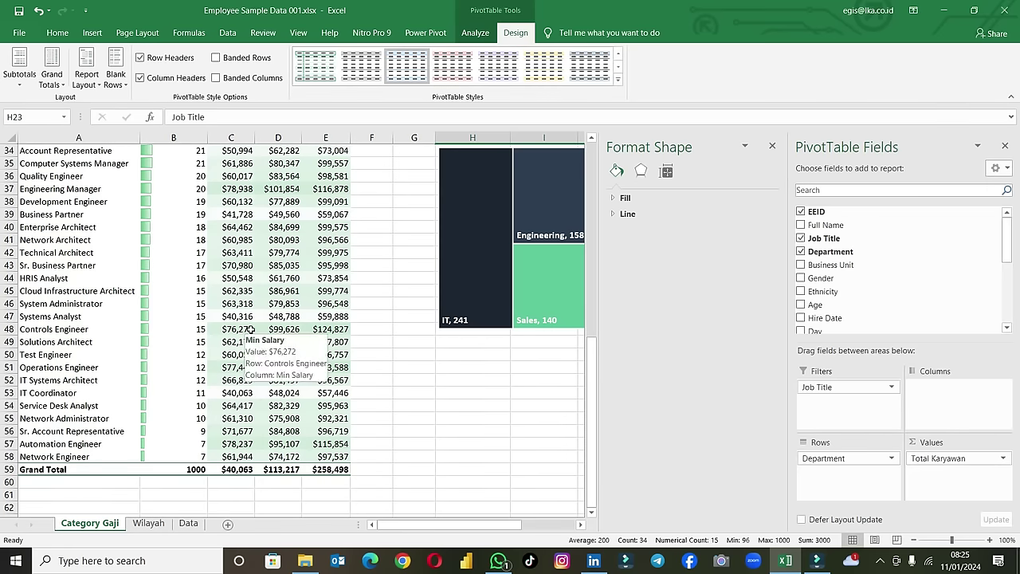
pyautogui.click(237, 329)
pyautogui.moveTo(466, 524); pyautogui.dragTo(513, 524)
pyautogui.scroll(3, 459, 420)
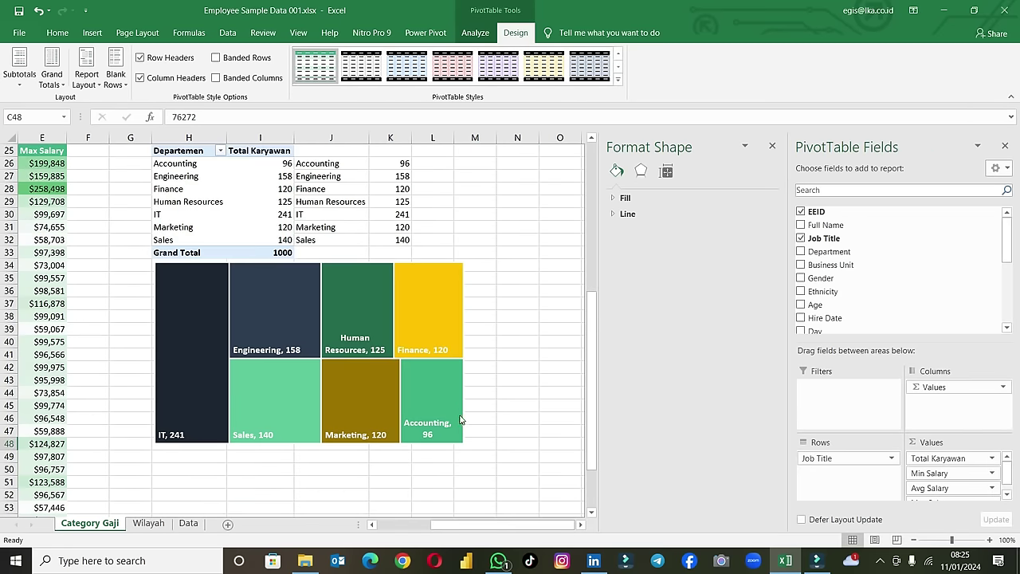
pyautogui.click(237, 199)
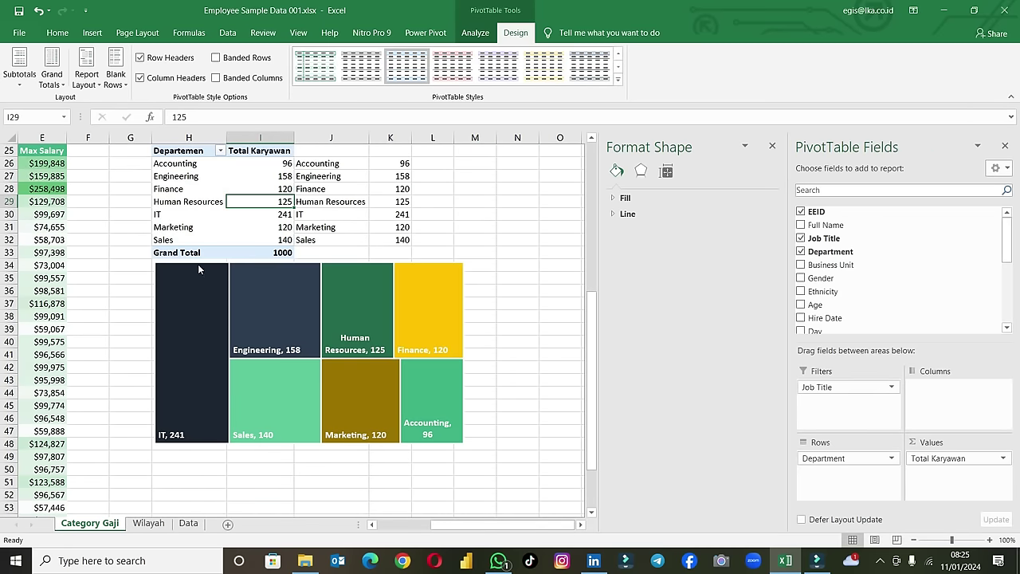
pyautogui.click(220, 151)
pyautogui.click(101, 293)
pyautogui.click(85, 292)
pyautogui.click(146, 403)
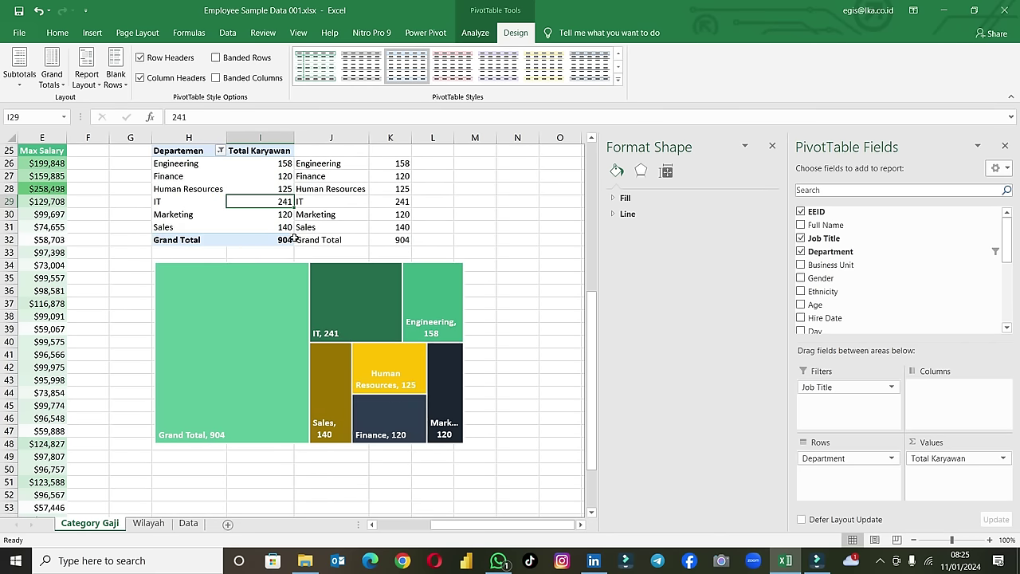
# Step: Turn off the department pivot's grand totals and clear the leftover J32:K32 zeros
pyautogui.moveTo(297, 239); pyautogui.dragTo(400, 239)
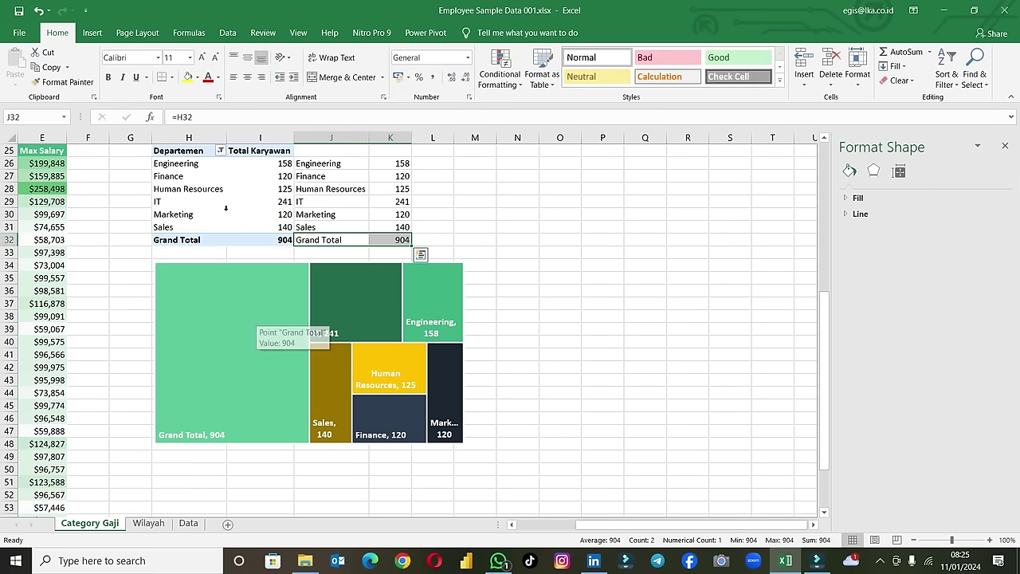
pyautogui.click(219, 202)
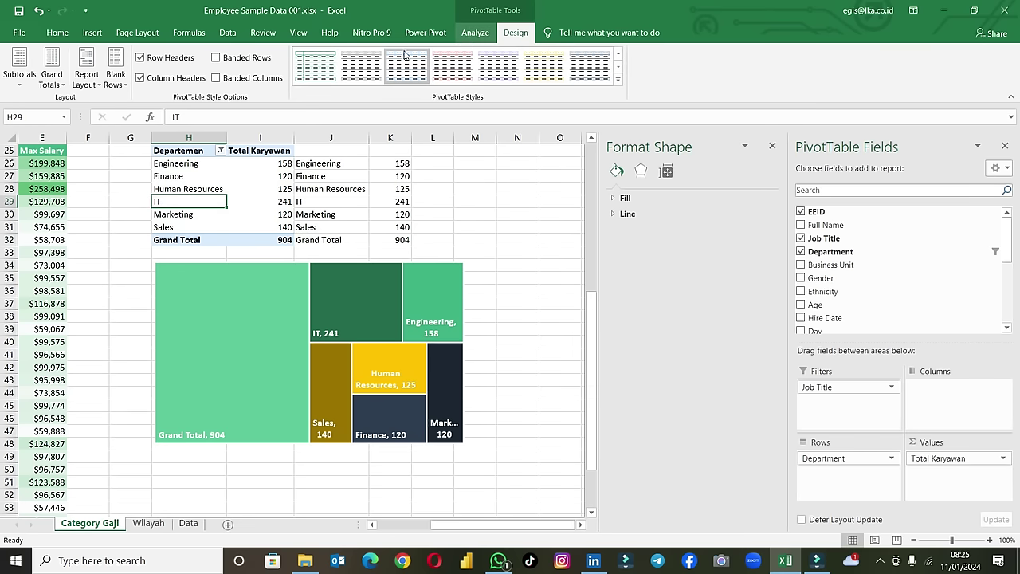
pyautogui.click(51, 68)
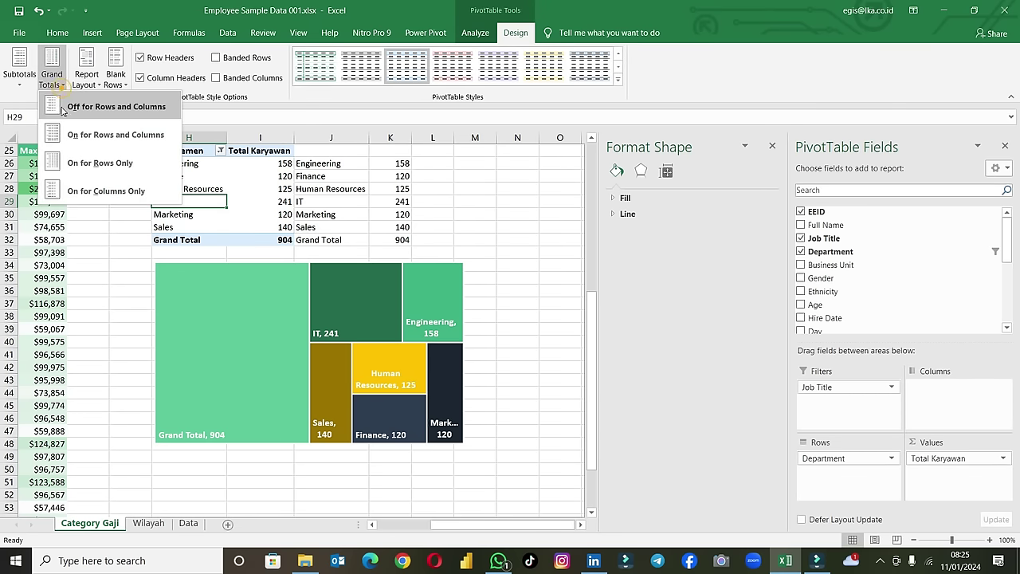
pyautogui.click(64, 111)
pyautogui.moveTo(360, 240); pyautogui.dragTo(399, 239)
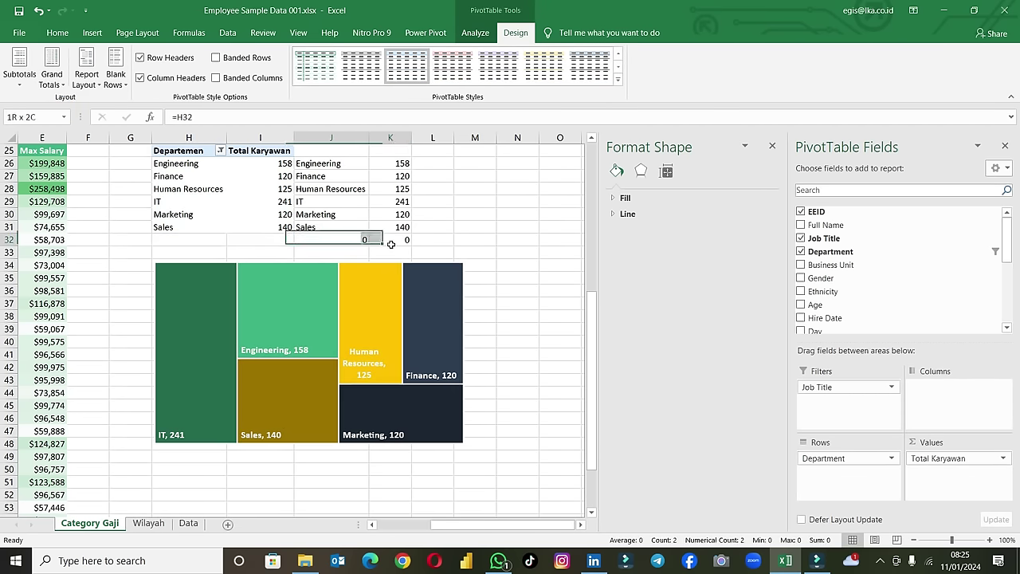
pyautogui.press('Delete')
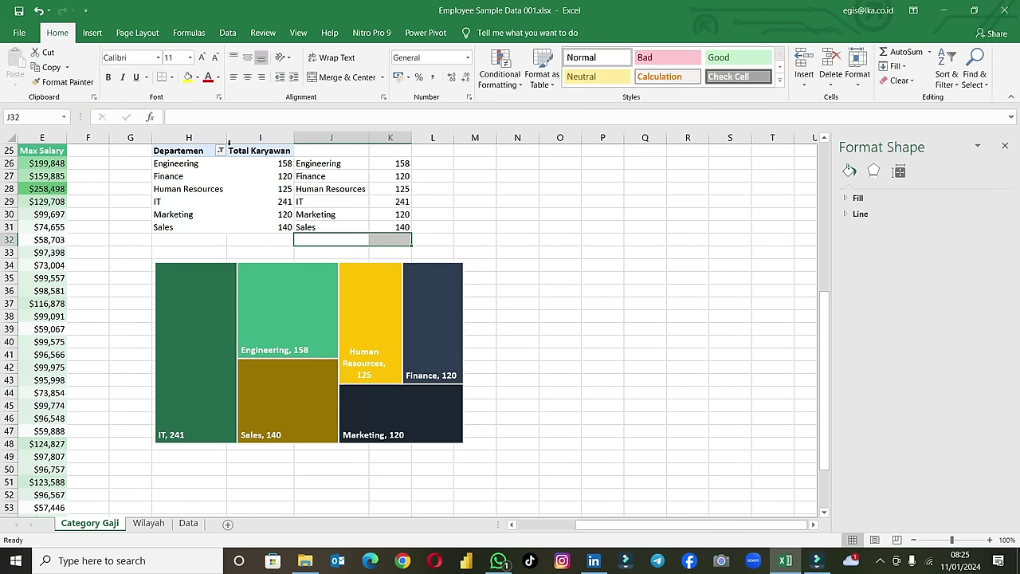
# Step: Restore Accounting to the department pivot and check the copied department list
pyautogui.click(219, 149)
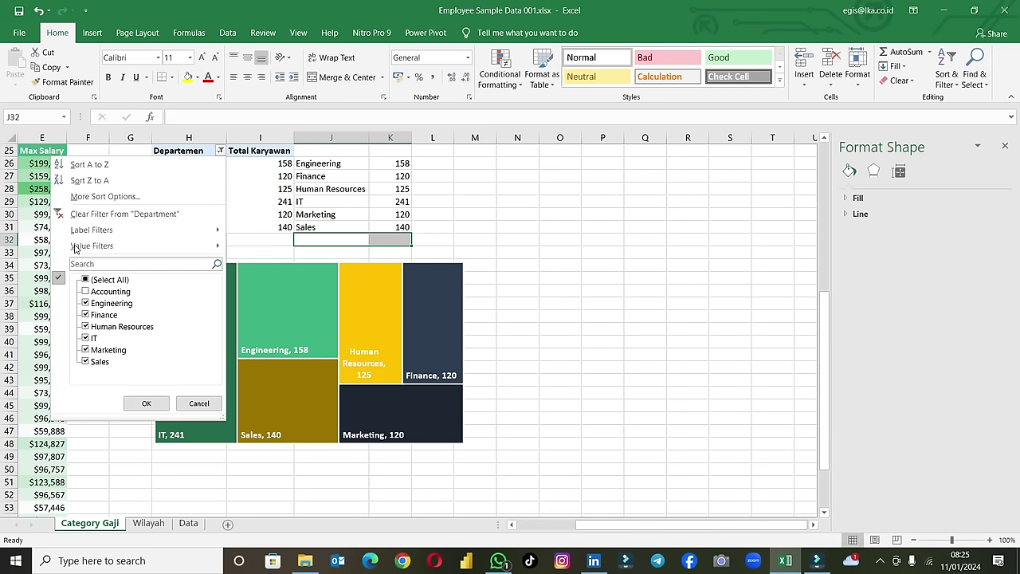
pyautogui.press('Escape')
pyautogui.click(513, 356)
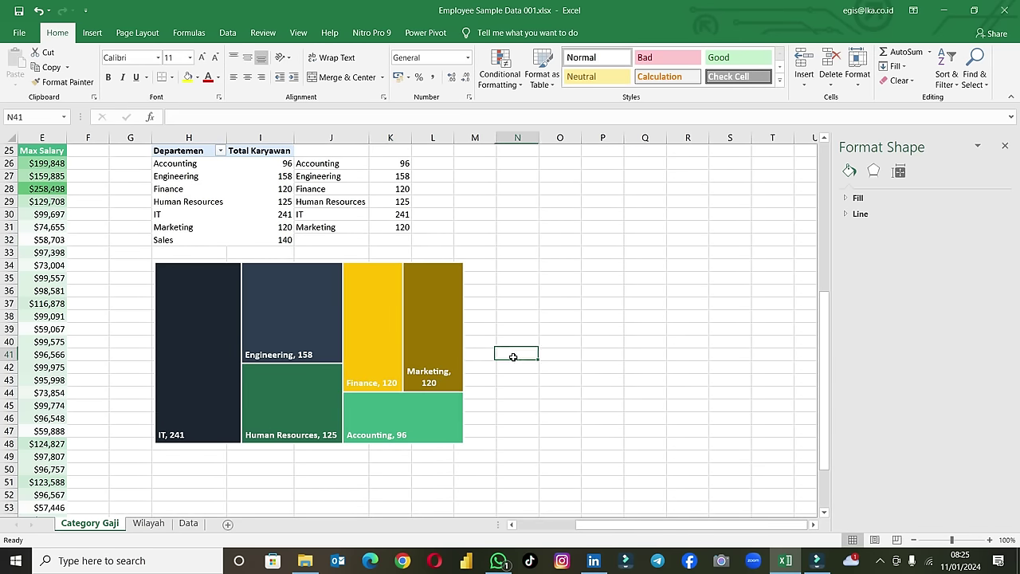
pyautogui.scroll(1, 334, 263)
pyautogui.moveTo(319, 265)
pyautogui.mouseDown()
pyautogui.moveTo(392, 266)
pyautogui.moveTo(411, 280)
pyautogui.mouseUp()
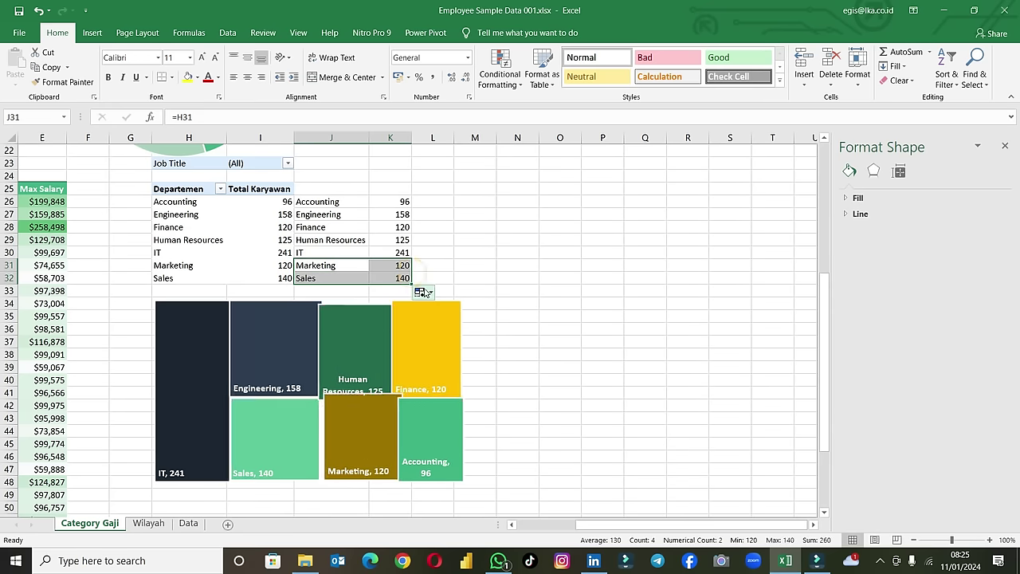
pyautogui.click(452, 266)
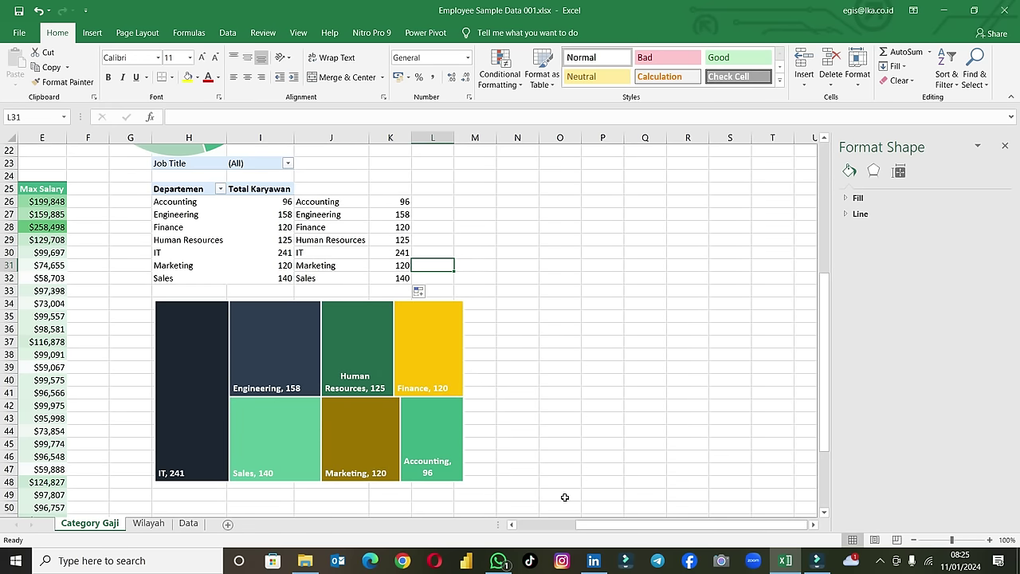
pyautogui.moveTo(603, 522); pyautogui.dragTo(550, 524)
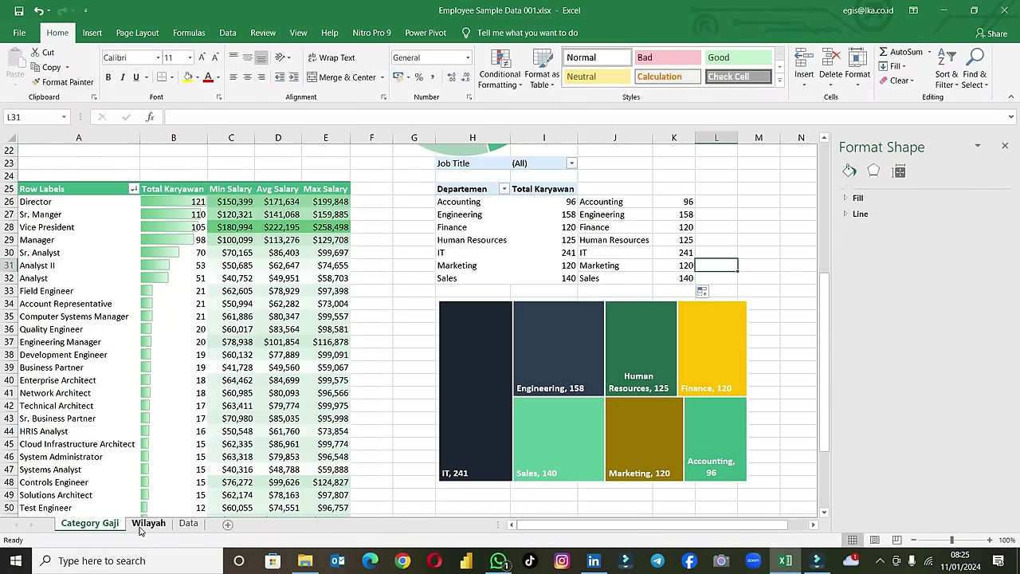
pyautogui.click(148, 523)
# Step: Add a new worksheet named 'Gender'
pyautogui.click(186, 523)
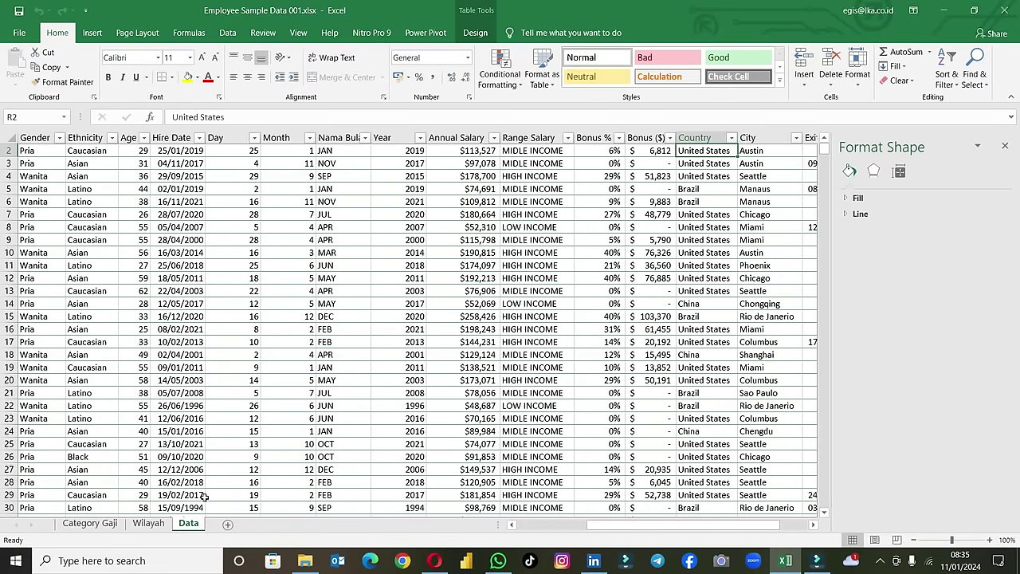
pyautogui.click(228, 525)
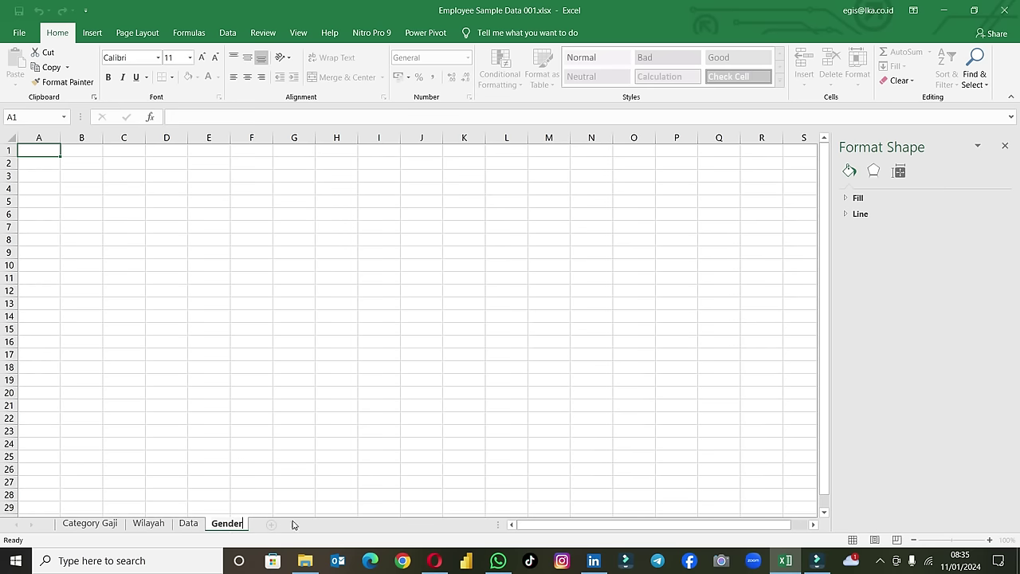
pyautogui.click(254, 480)
# Step: Copy the Wilayah country pivot and paste it at A1 of the Gender sheet
pyautogui.click(89, 523)
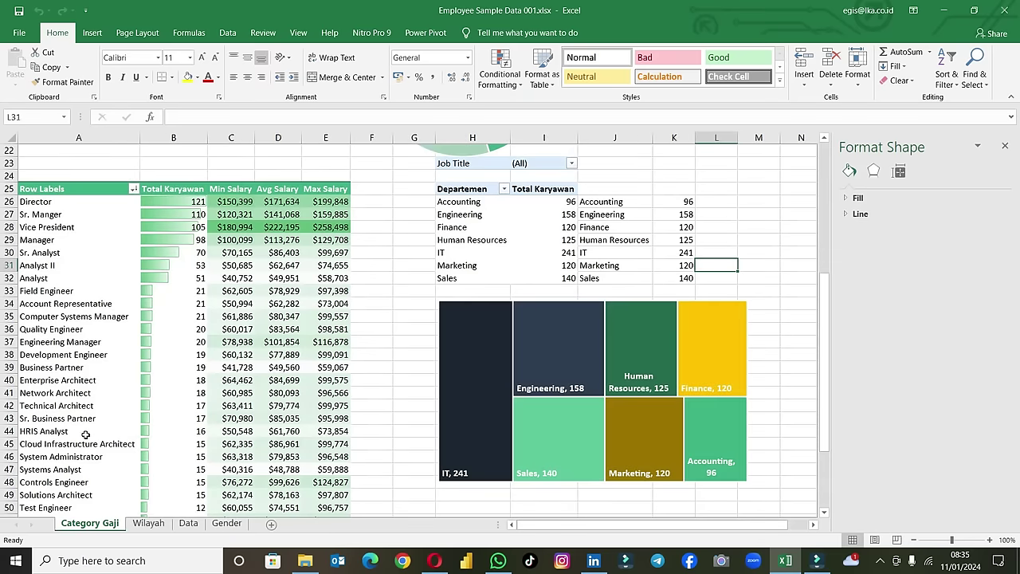
pyautogui.click(148, 525)
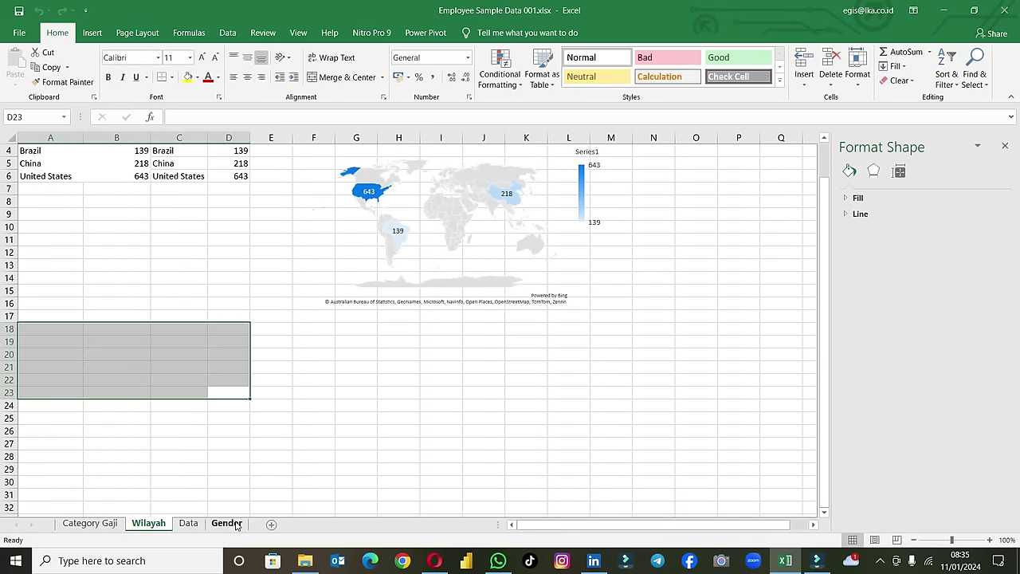
pyautogui.scroll(1, 207, 319)
pyautogui.moveTo(224, 216)
pyautogui.mouseDown()
pyautogui.moveTo(82, 190)
pyautogui.moveTo(50, 152)
pyautogui.mouseUp()
pyautogui.hotkey('ctrl', 'c')
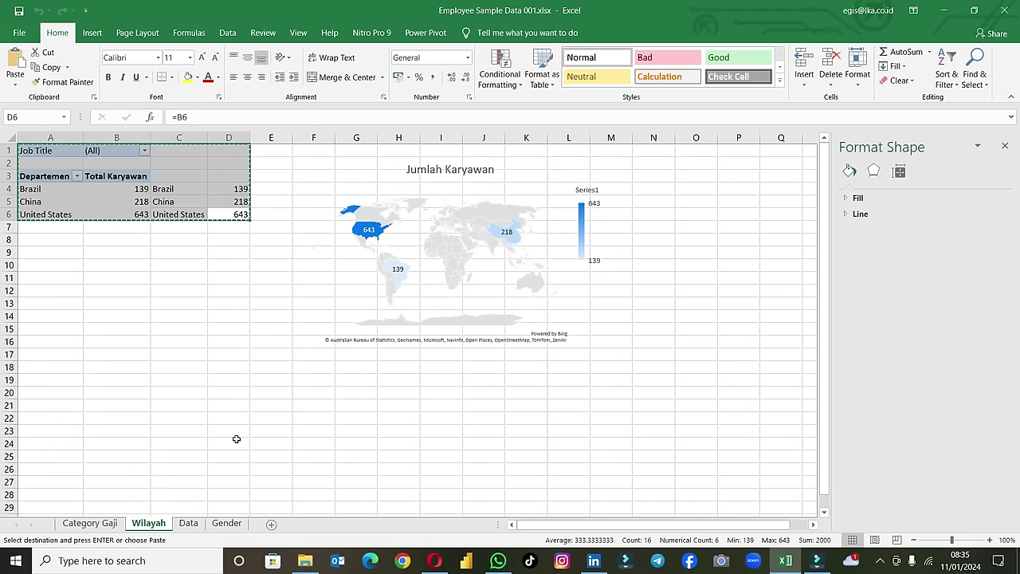
pyautogui.click(227, 523)
pyautogui.click(40, 151)
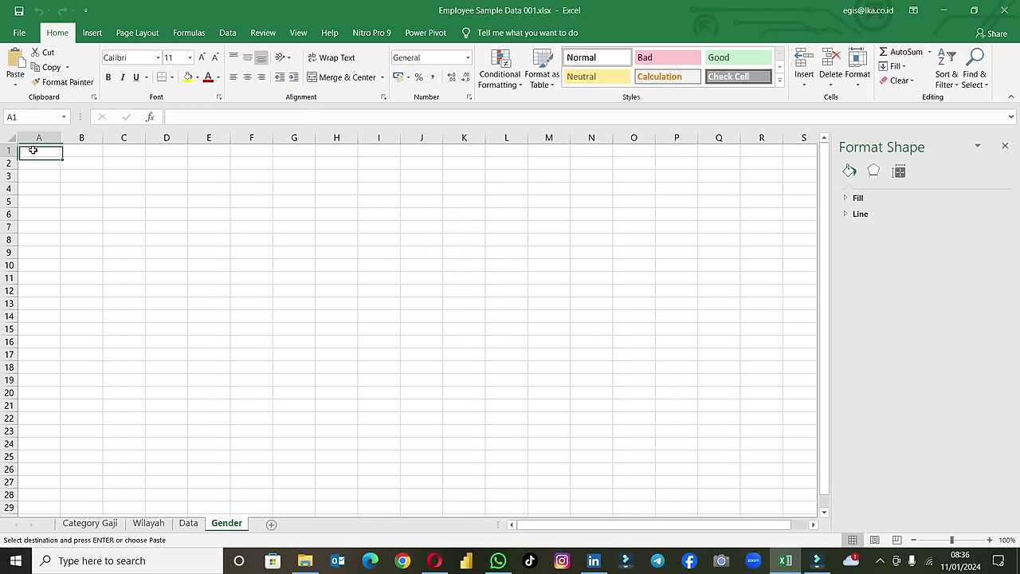
pyautogui.hotkey('ctrl', 'v')
# Step: Swap Country for Gender in the pivot rows and turn grand totals on for rows and columns
pyautogui.click(45, 202)
pyautogui.moveTo(823, 458); pyautogui.dragTo(704, 414)
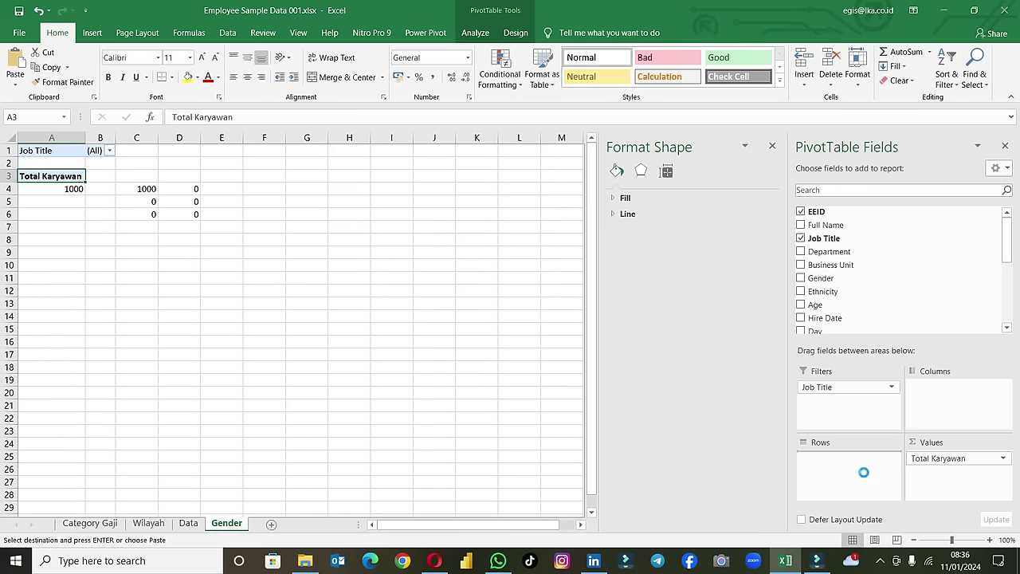
pyautogui.click(131, 202)
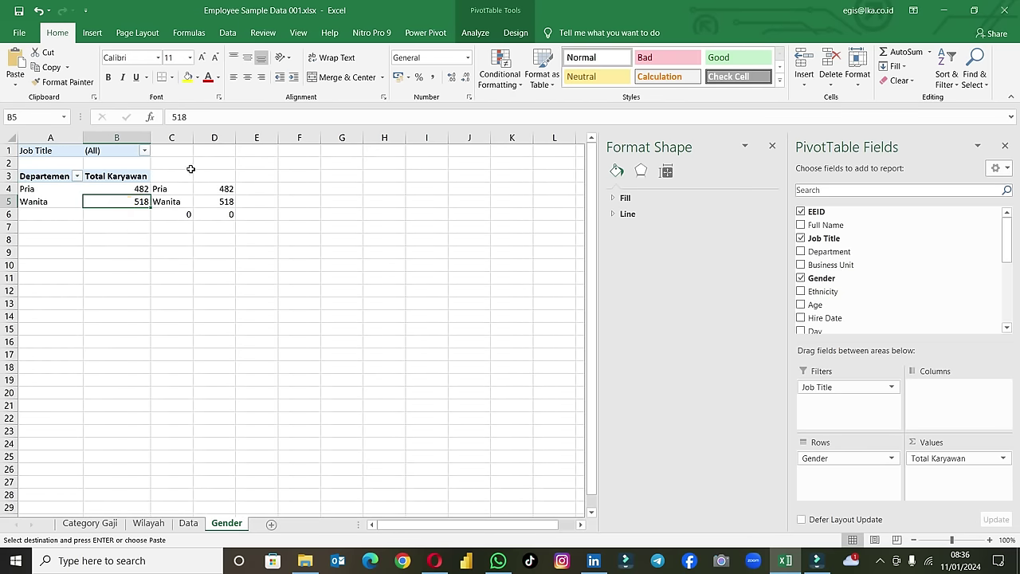
pyautogui.click(476, 32)
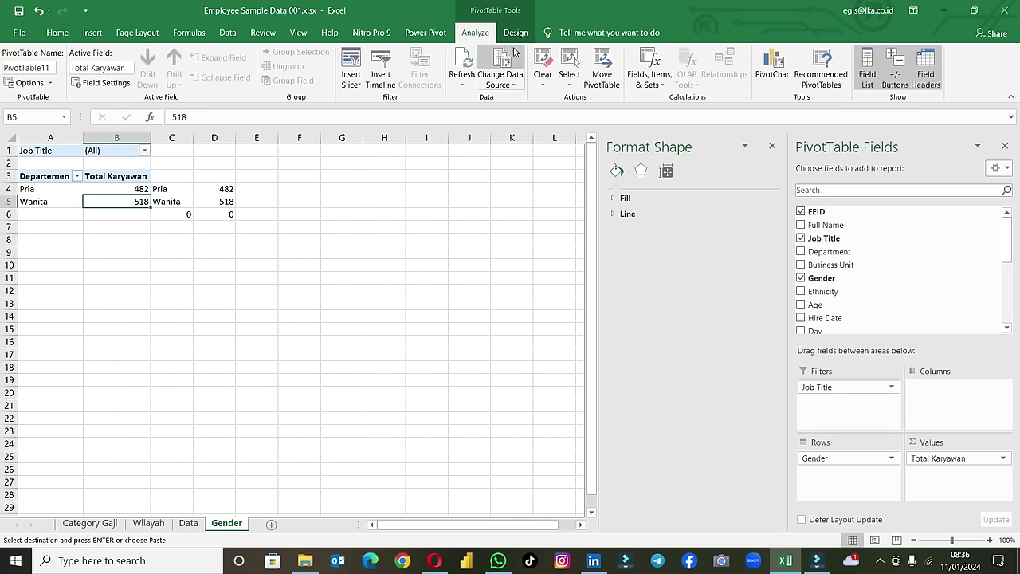
pyautogui.click(515, 31)
pyautogui.click(93, 88)
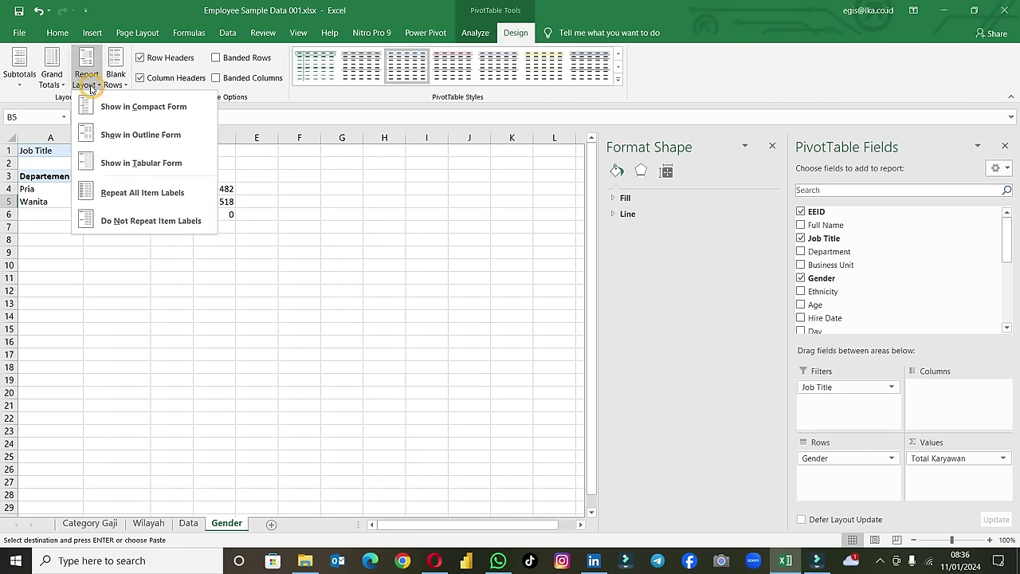
pyautogui.click(51, 76)
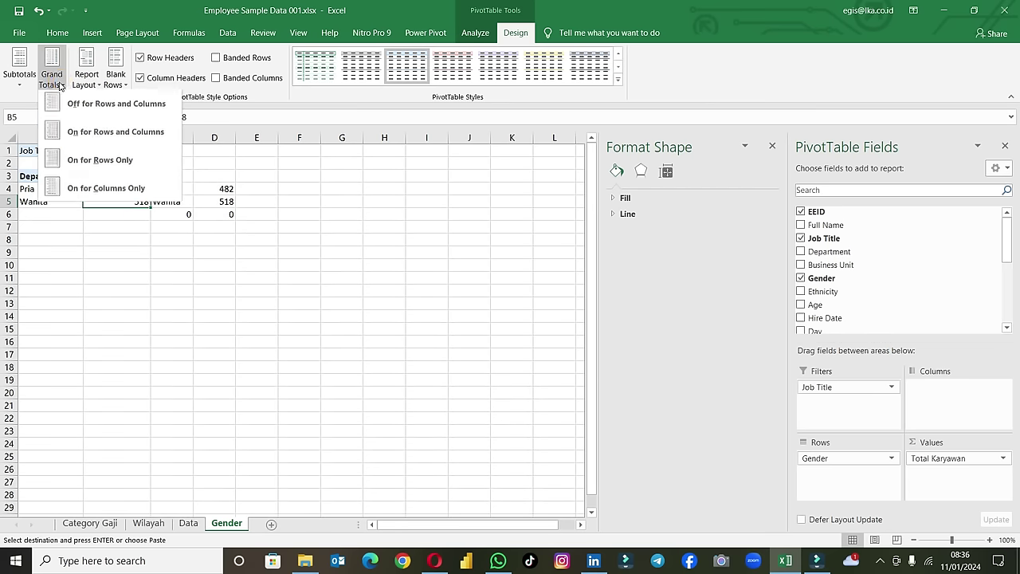
pyautogui.click(91, 135)
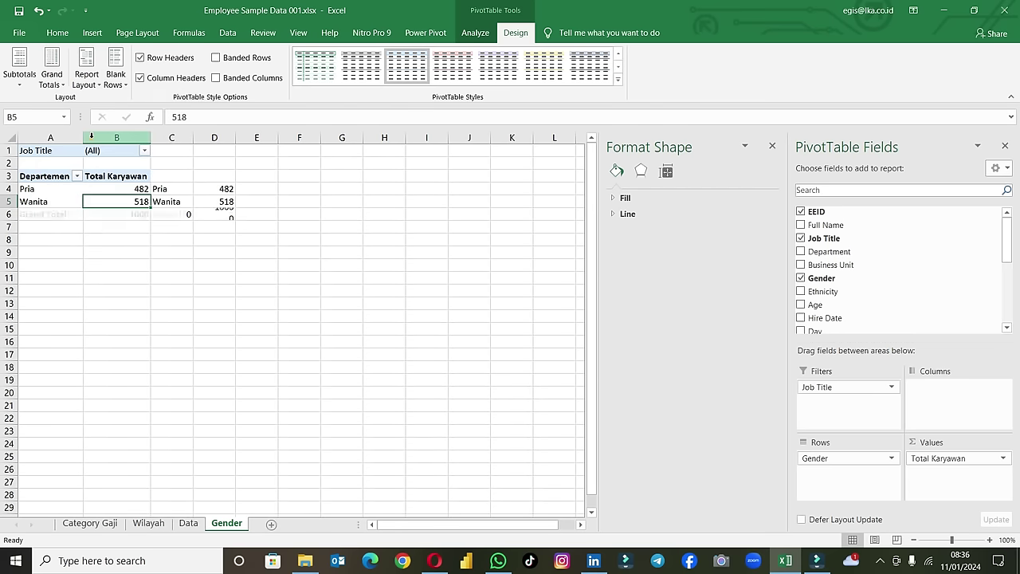
# Step: Autofit column C and delete the leftover copied values in C4:D6
pyautogui.doubleClick(192, 135)
pyautogui.moveTo(180, 192); pyautogui.dragTo(216, 210)
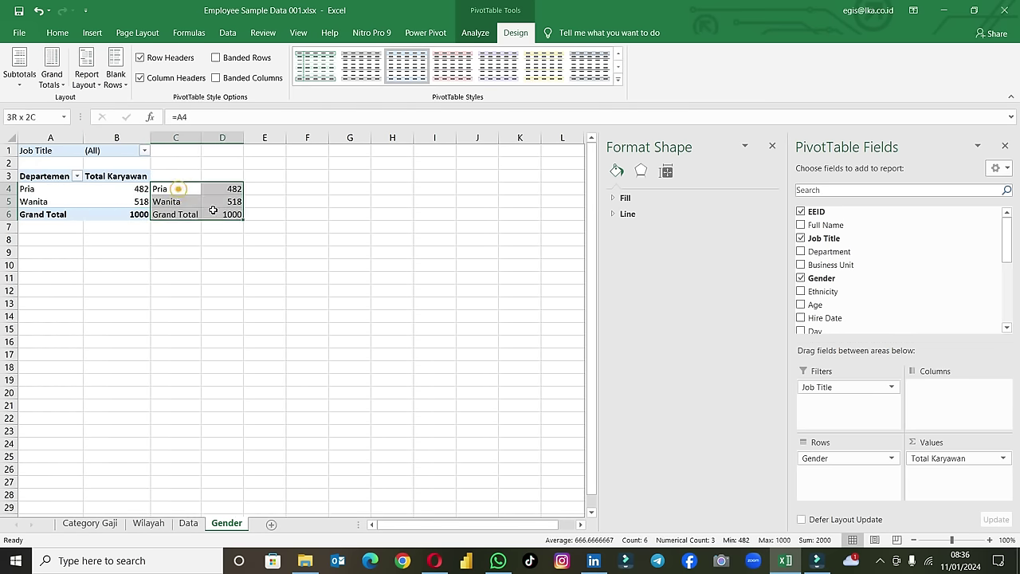
pyautogui.press('Delete')
pyautogui.click(223, 239)
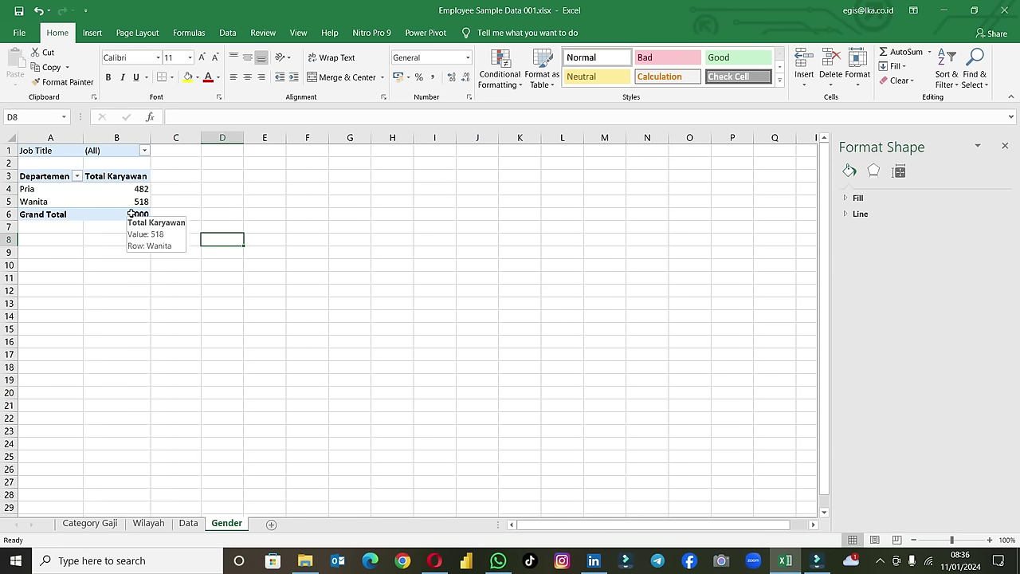
# Step: Remove the Job Title filter and copy the gender pivot A1:B6 to row 9
pyautogui.click(120, 150)
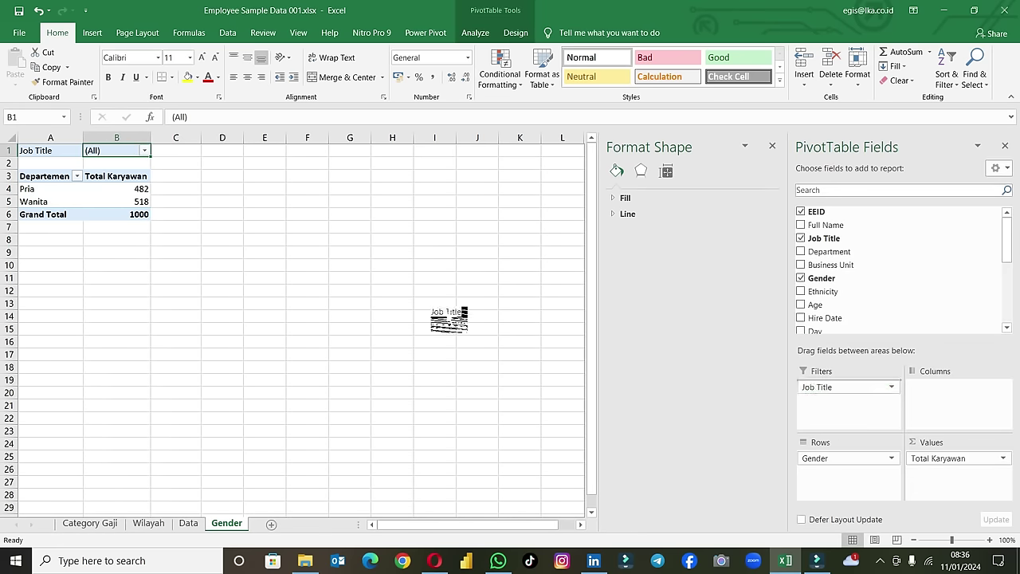
pyautogui.moveTo(804, 386); pyautogui.dragTo(460, 323)
pyautogui.moveTo(138, 214); pyautogui.dragTo(55, 149)
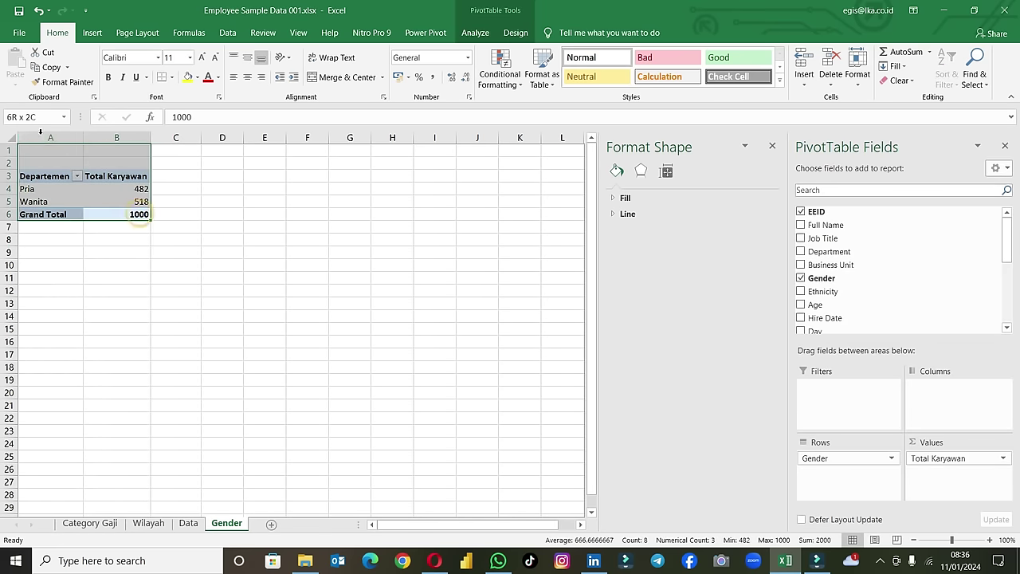
pyautogui.hotkey('ctrl', 'c')
pyautogui.click(49, 249)
# Step: Paste a second pivot copy showing Annual Salary by Range Salary, without Gender or the employee count
pyautogui.press('Return')
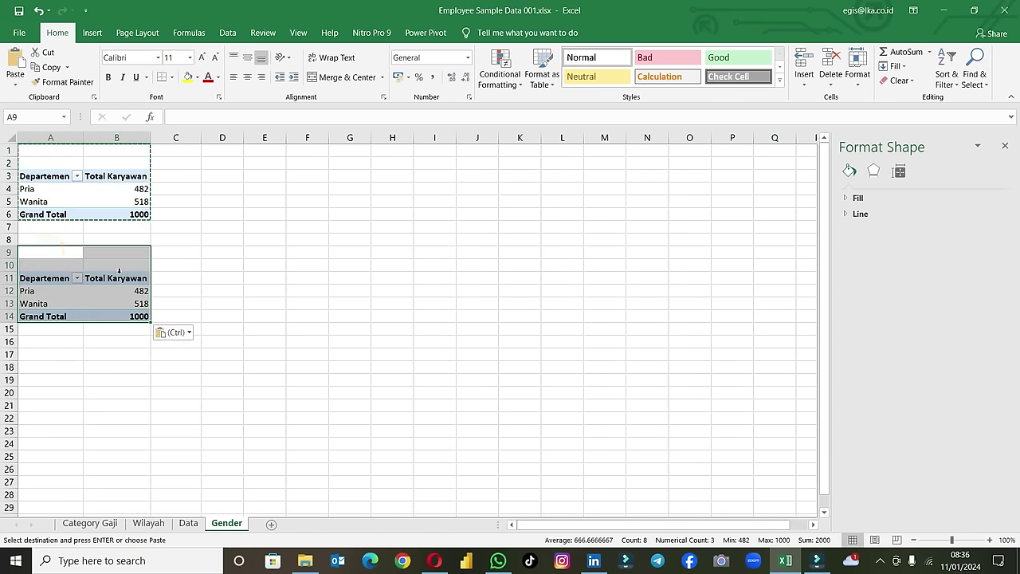
pyautogui.click(133, 294)
pyautogui.moveTo(852, 458); pyautogui.dragTo(722, 409)
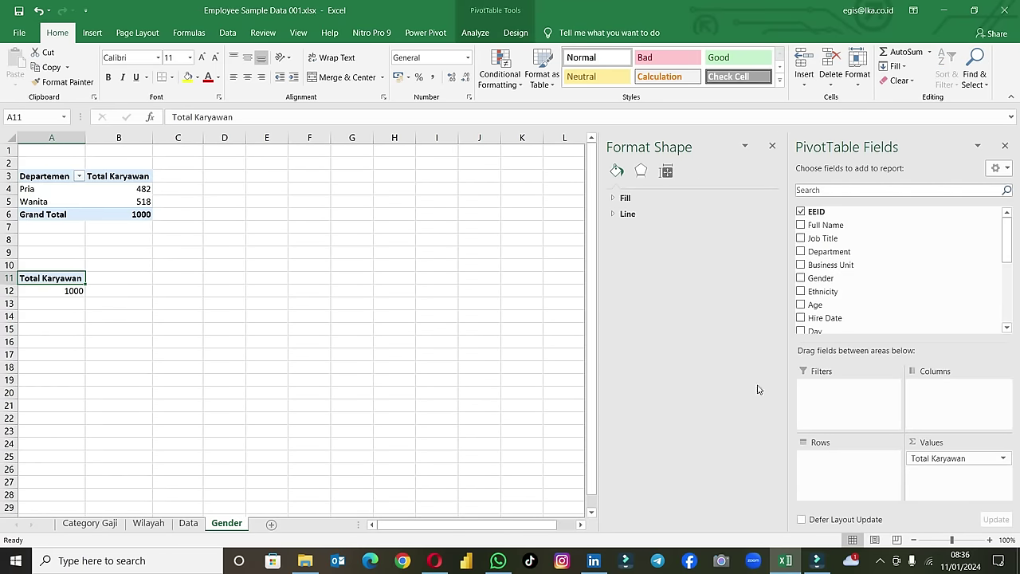
pyautogui.scroll(-2, 847, 330)
pyautogui.moveTo(842, 320)
pyautogui.mouseDown()
pyautogui.moveTo(864, 387)
pyautogui.moveTo(846, 306)
pyautogui.moveTo(848, 466)
pyautogui.mouseUp()
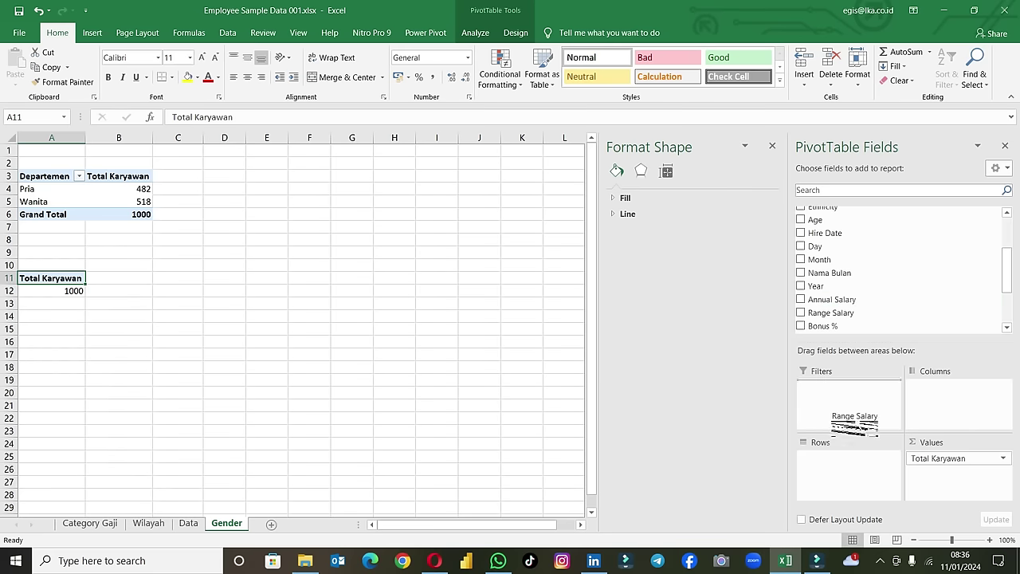
pyautogui.moveTo(947, 464)
pyautogui.mouseDown()
pyautogui.moveTo(836, 302)
pyautogui.moveTo(938, 463)
pyautogui.mouseUp()
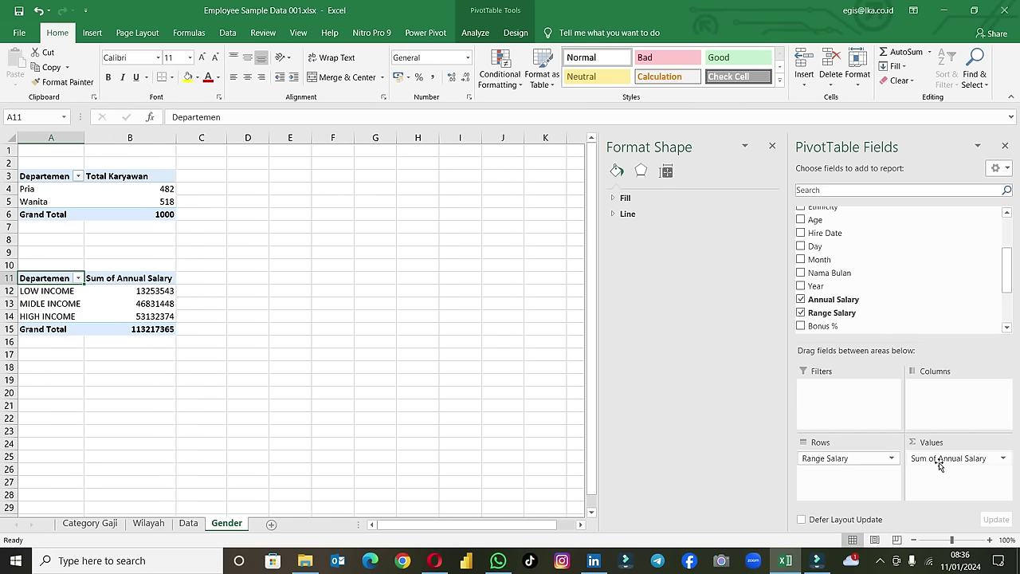
# Step: Format the salary values as $ Currency with 0 decimal places
pyautogui.rightClick(151, 301)
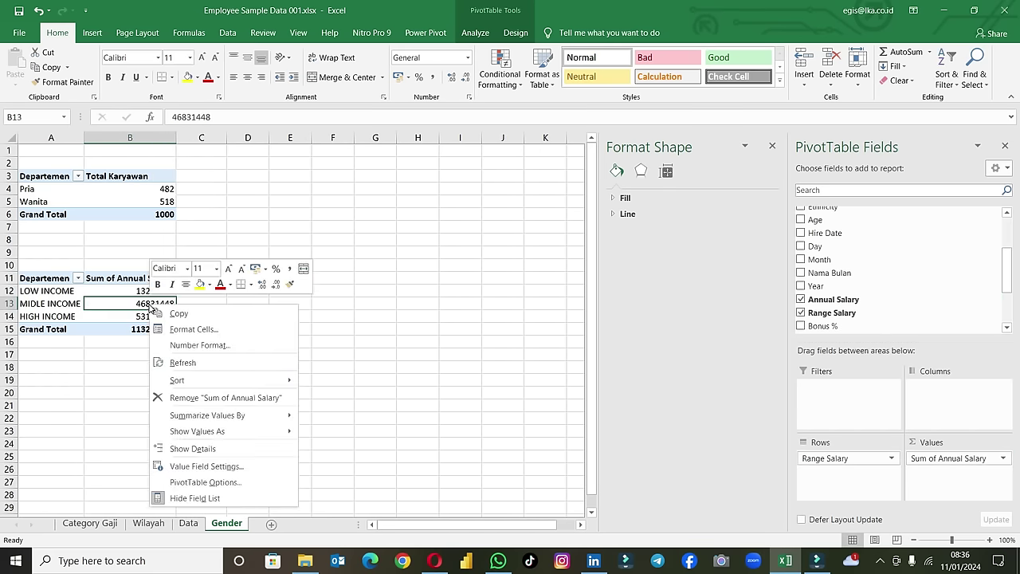
pyautogui.click(199, 345)
pyautogui.click(58, 256)
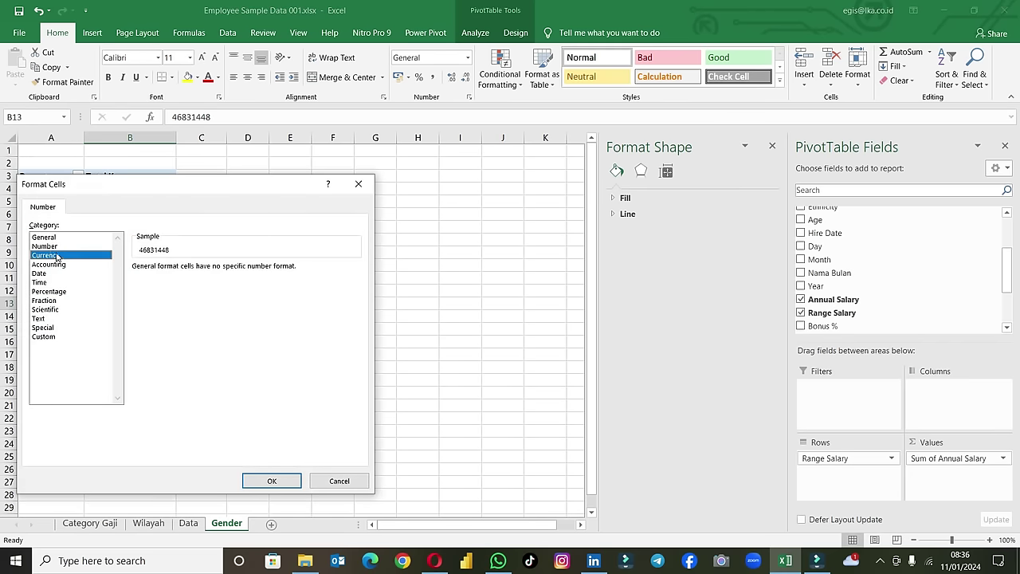
pyautogui.click(356, 284)
pyautogui.click(207, 411)
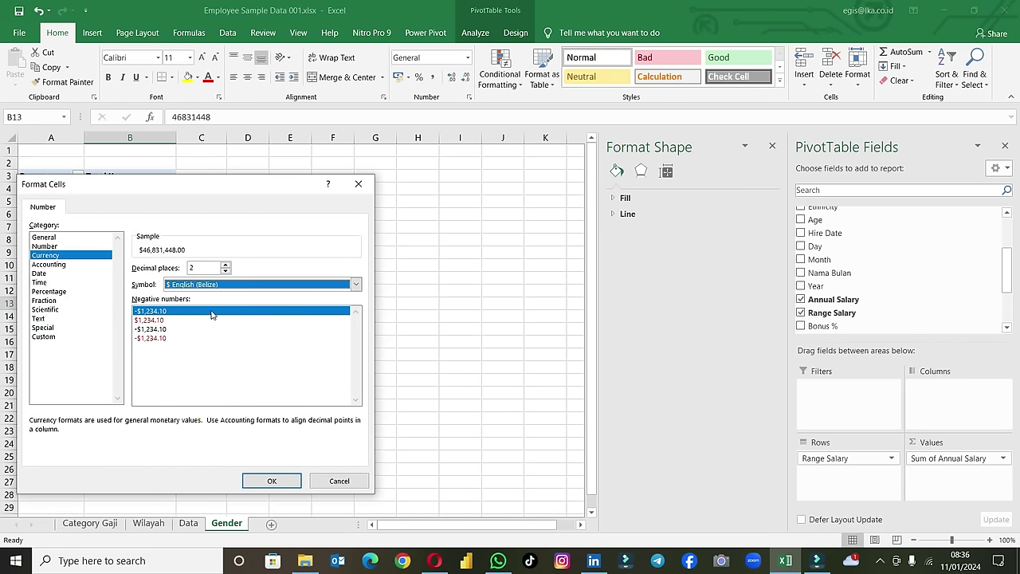
pyautogui.click(226, 274)
pyautogui.click(225, 273)
pyautogui.click(271, 480)
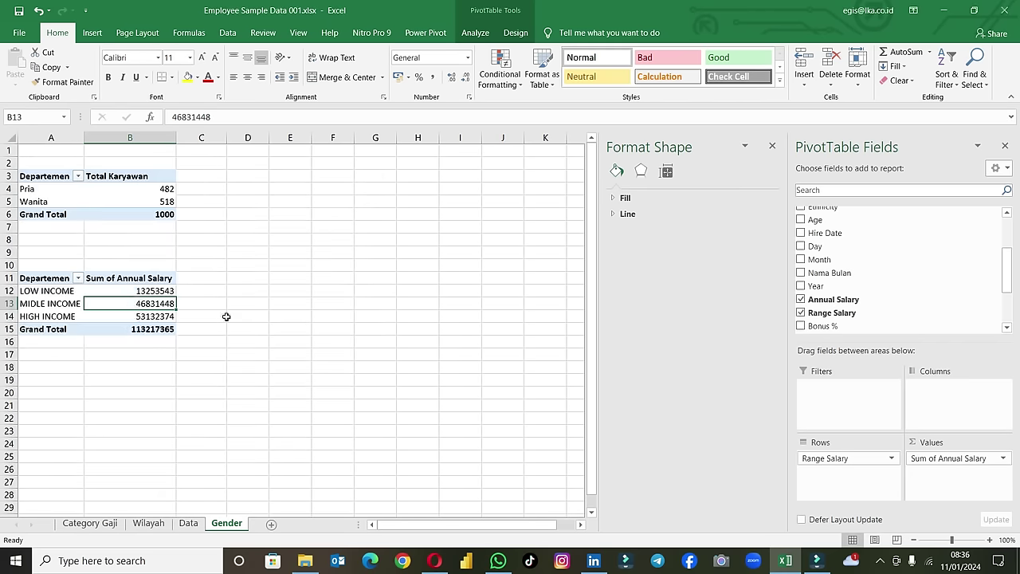
# Step: Summarize the salary values by Average and begin renaming the second PivotTable
pyautogui.rightClick(150, 311)
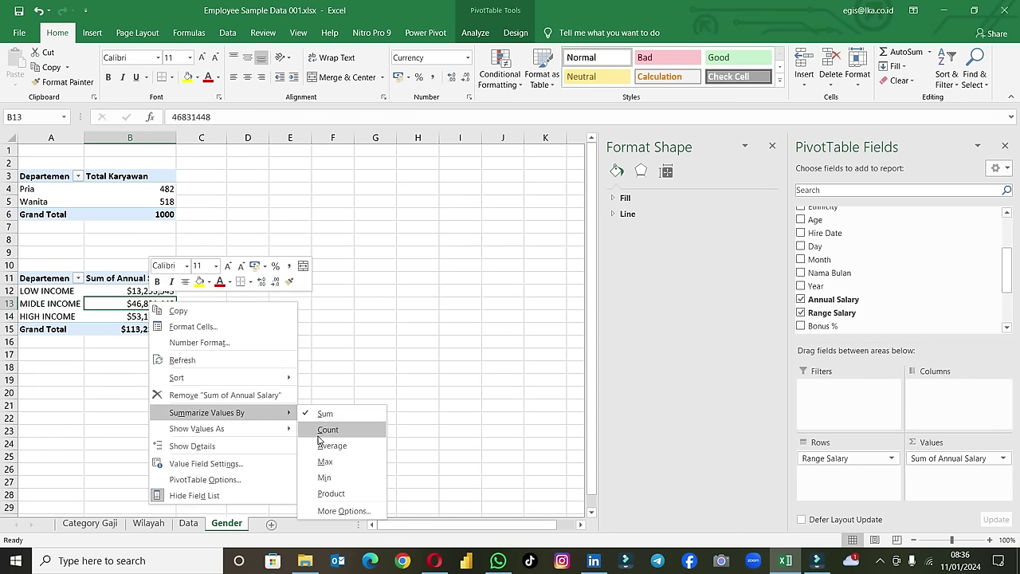
pyautogui.click(327, 444)
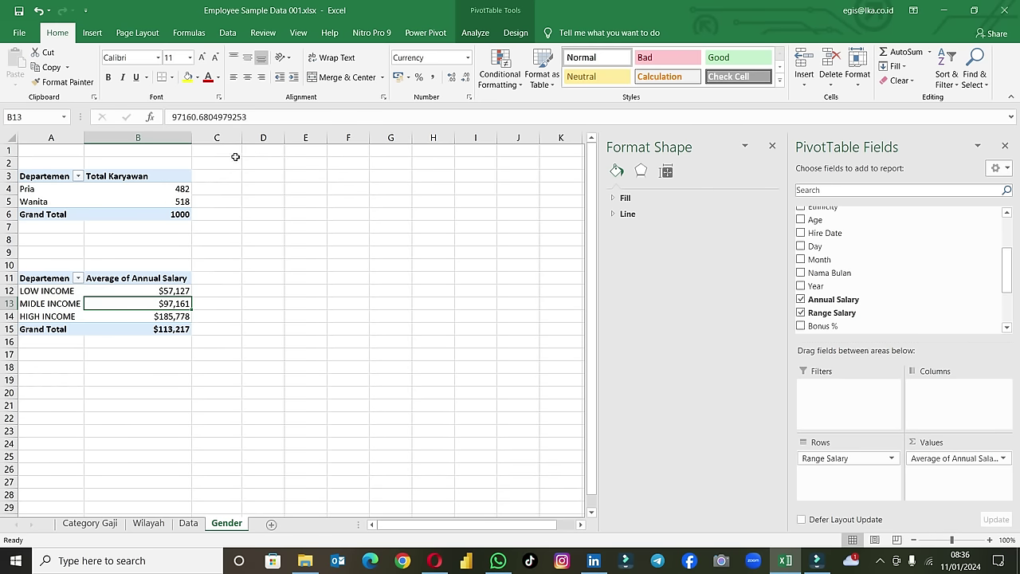
pyautogui.click(475, 33)
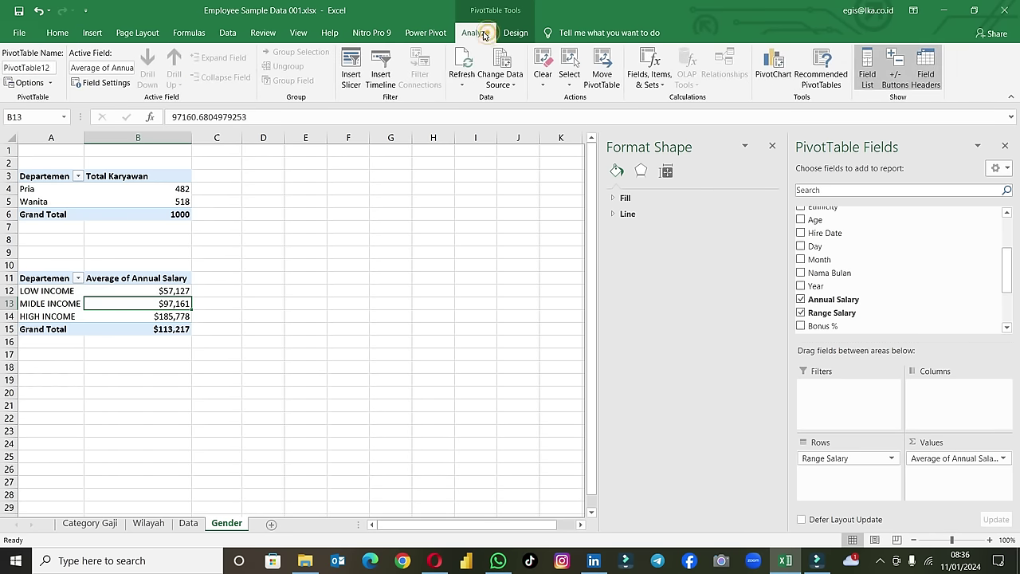
pyautogui.click(36, 68)
pyautogui.write('Range Income')
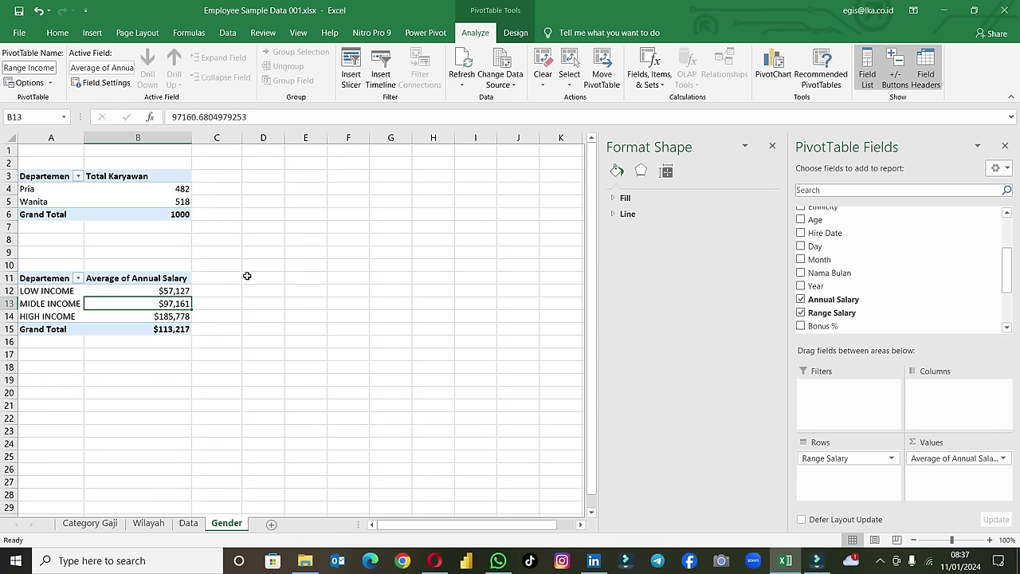
# Step: Confirm the second pivot's new name and rename the first gender pivot starting with 'Gender'
pyautogui.click(247, 275)
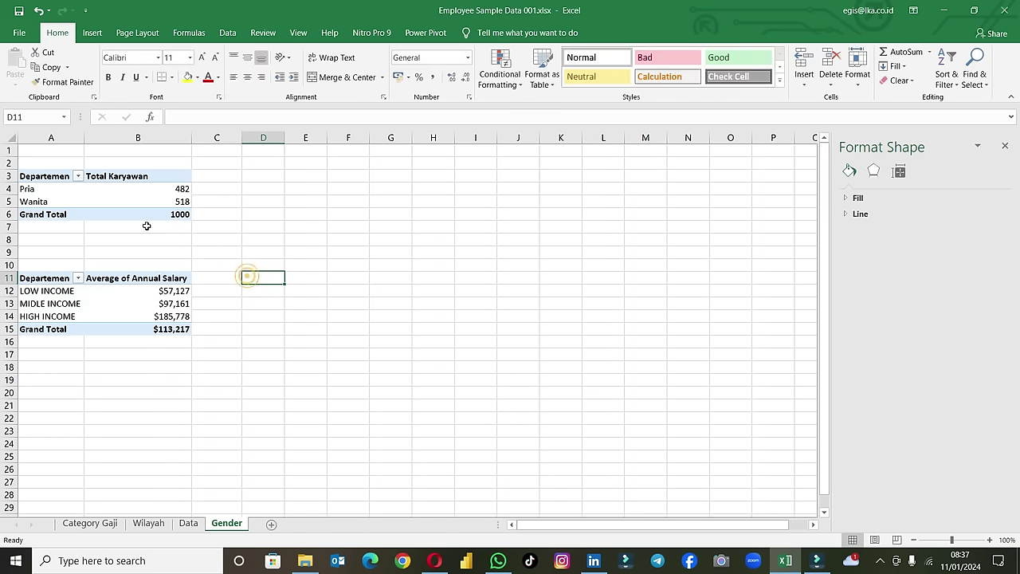
pyautogui.click(36, 201)
pyautogui.click(46, 68)
pyautogui.write('Gender')
pyautogui.click(263, 214)
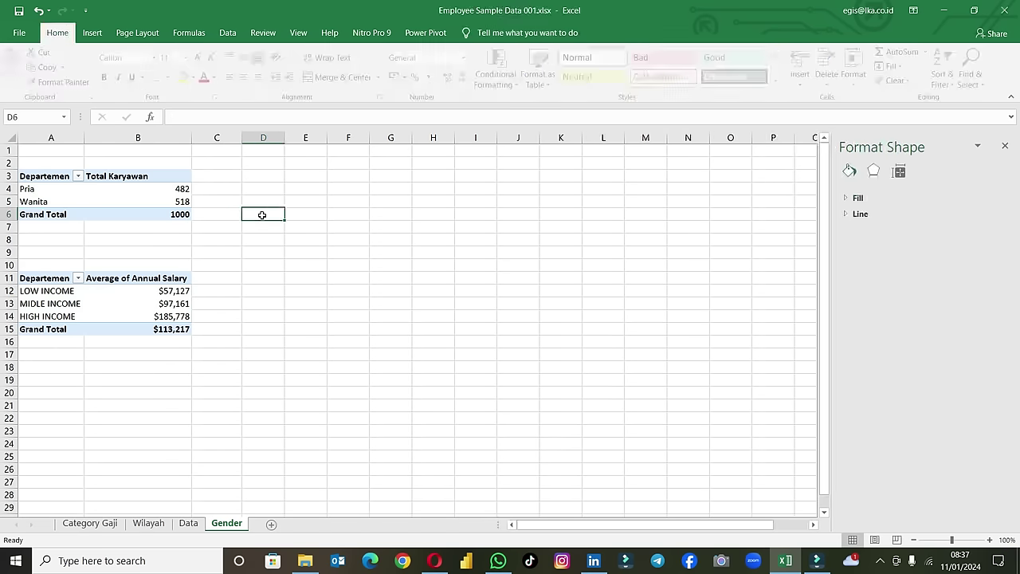
# Step: Add a new worksheet named Dashboard
pyautogui.click(271, 526)
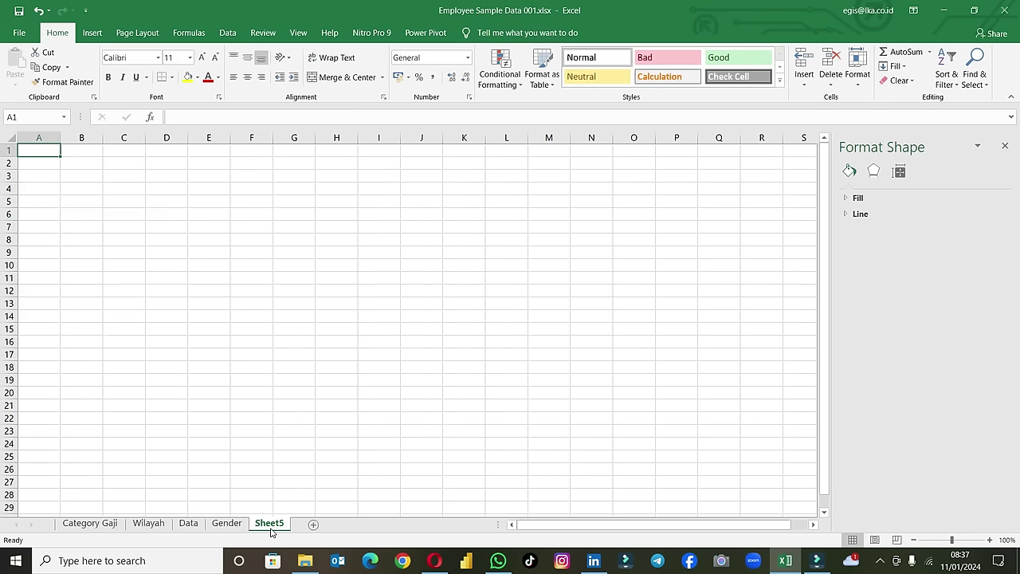
pyautogui.doubleClick(269, 524)
pyautogui.write('Dashboard')
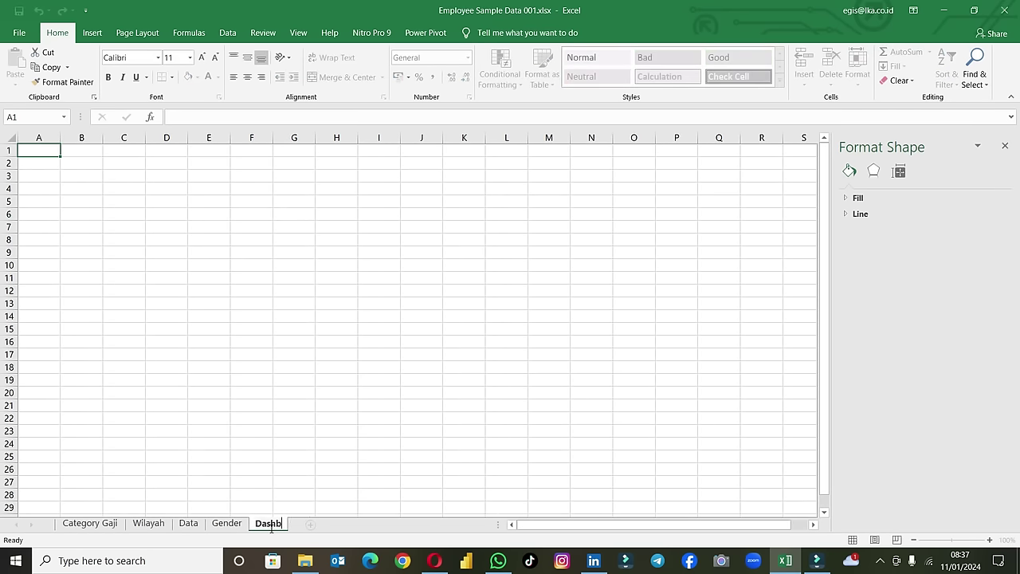
pyautogui.click(273, 417)
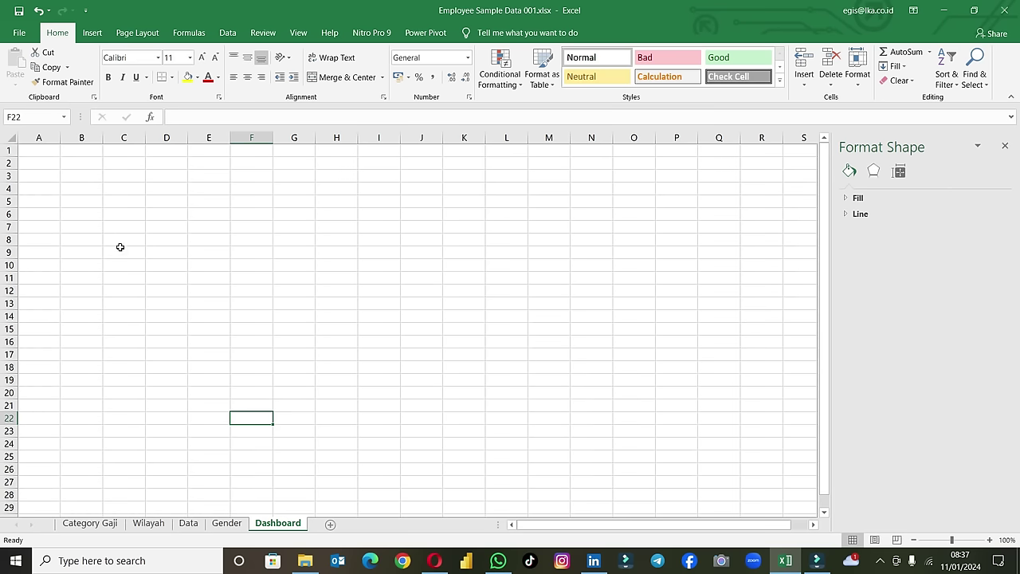
# Step: Enter DASHBOARD HR ANALYTICS in A1 and the company name in A2
pyautogui.click(47, 154)
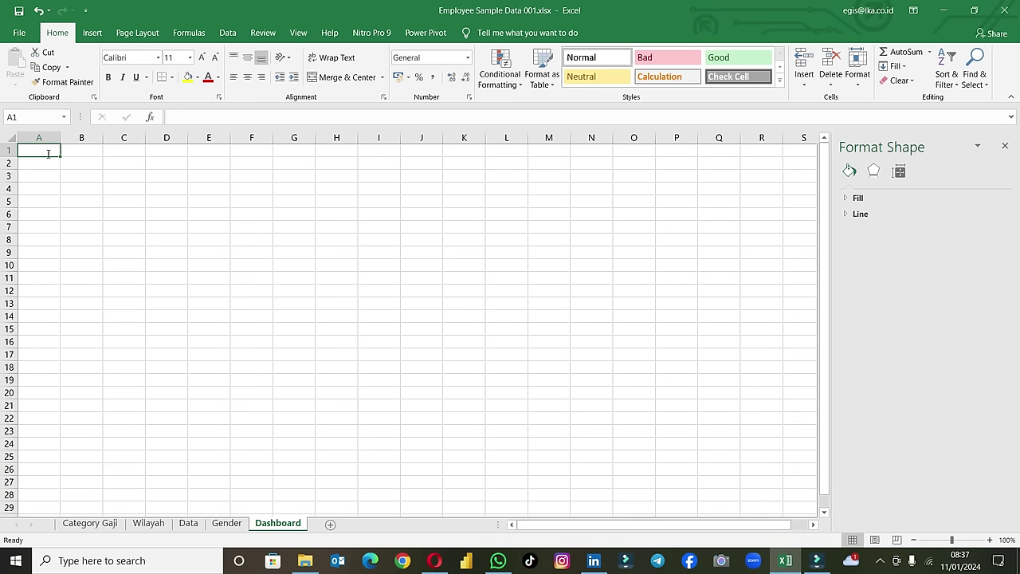
pyautogui.write('DASHBOARD')
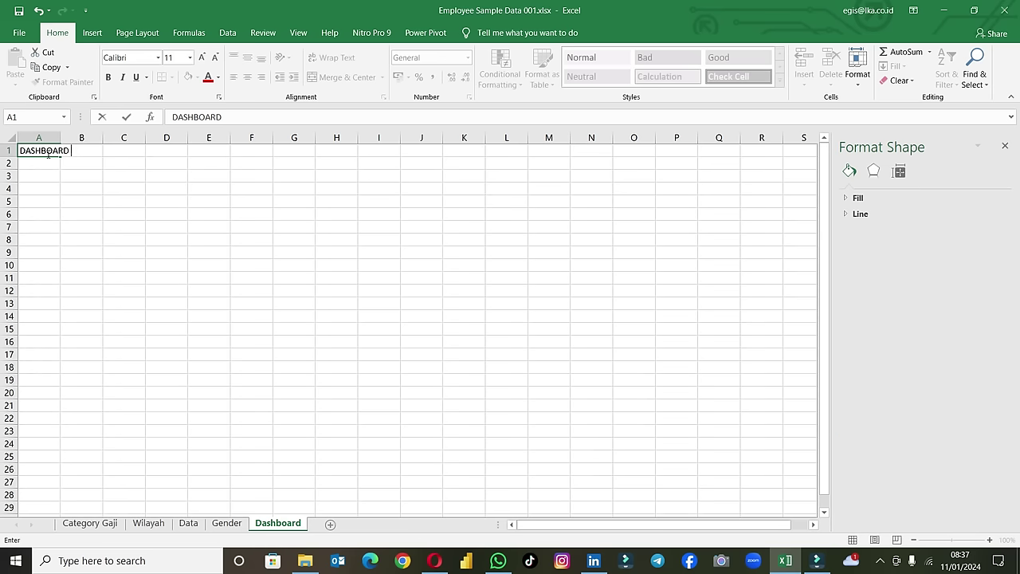
pyautogui.write('ANA ')
pyautogui.write('S')
pyautogui.press('Return')
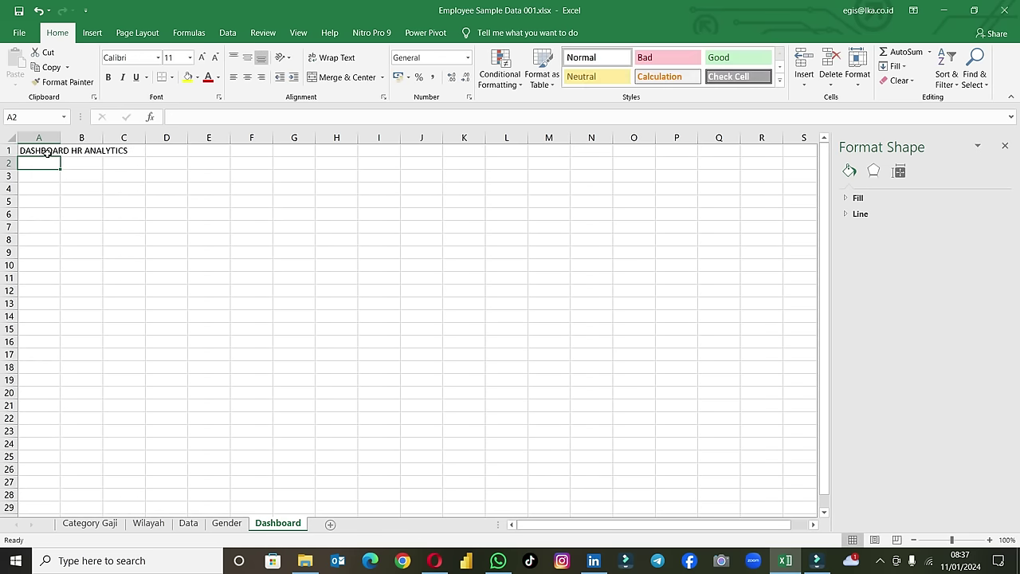
pyautogui.write('PT.')
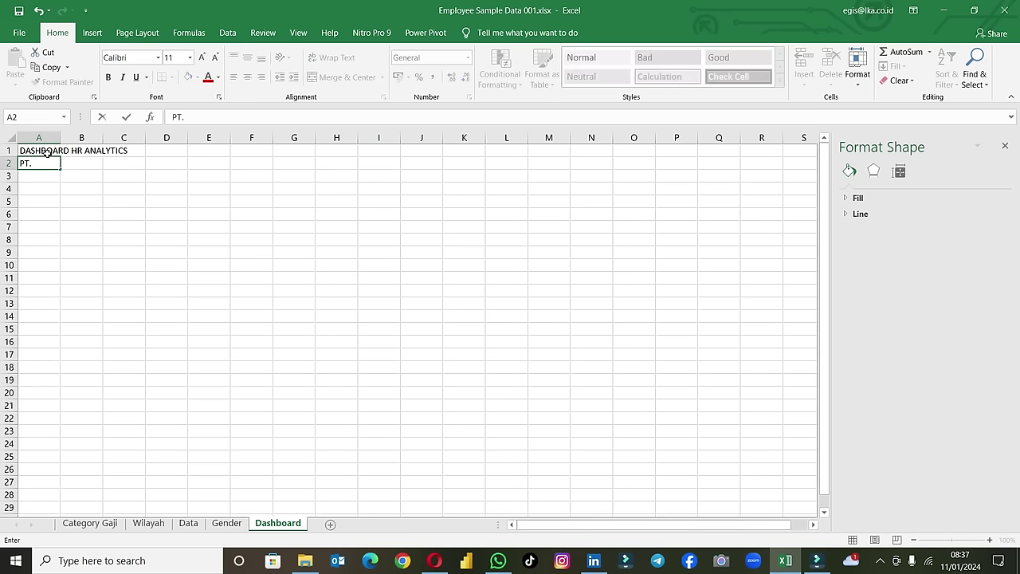
pyautogui.write(' EGIS TUBAG')
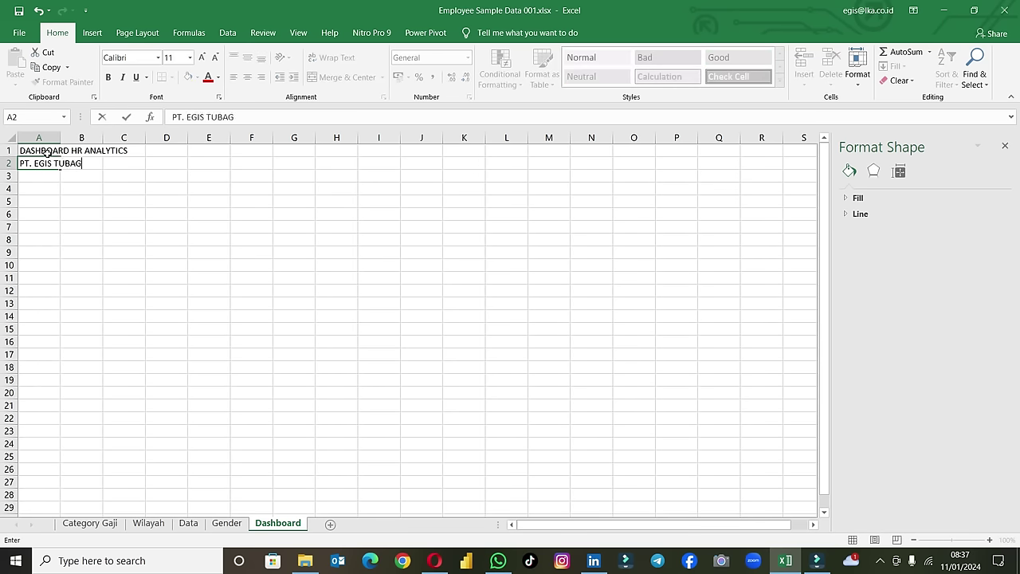
pyautogui.write('US')
pyautogui.press('Return')
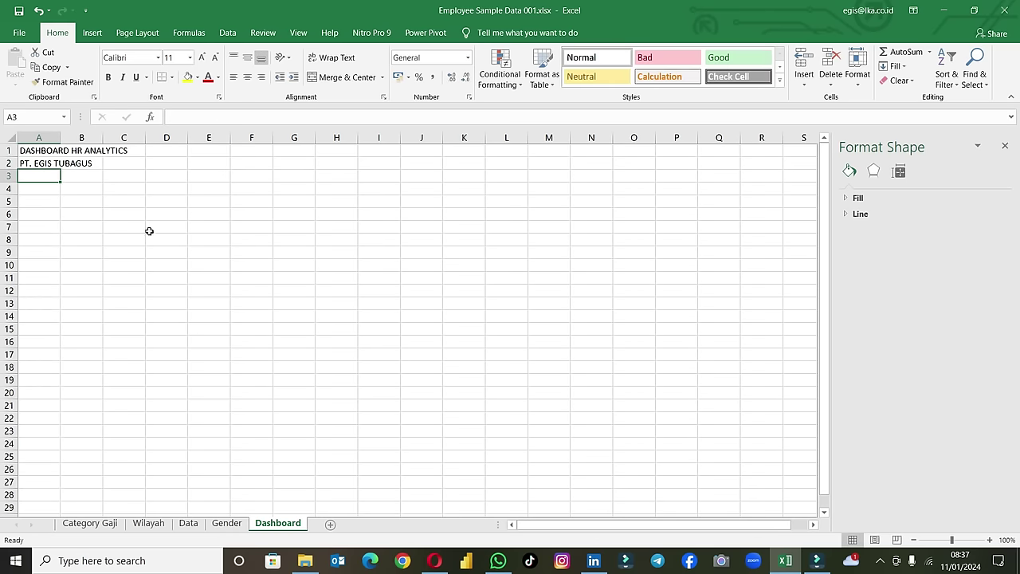
# Step: Align rows 1–2 middle and left, then select the title area across columns A to W
pyautogui.moveTo(10, 151); pyautogui.dragTo(14, 165)
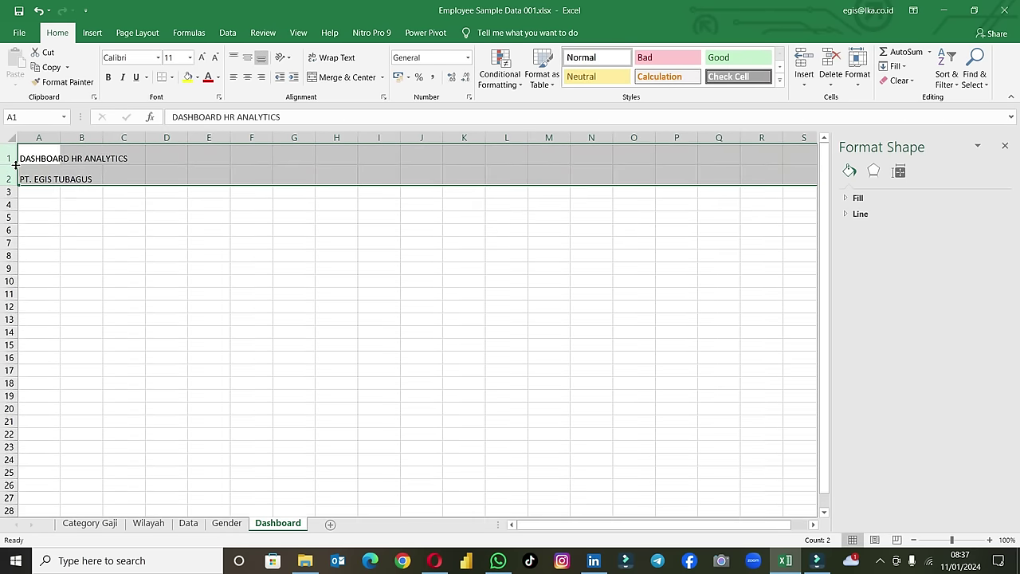
pyautogui.click(248, 57)
pyautogui.click(235, 76)
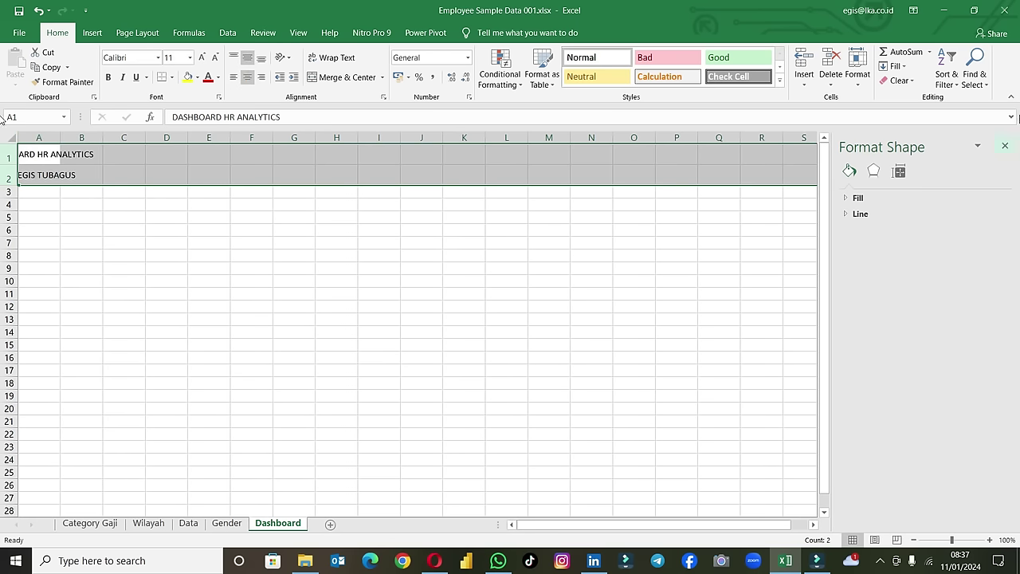
pyautogui.click(1004, 145)
pyautogui.click(727, 292)
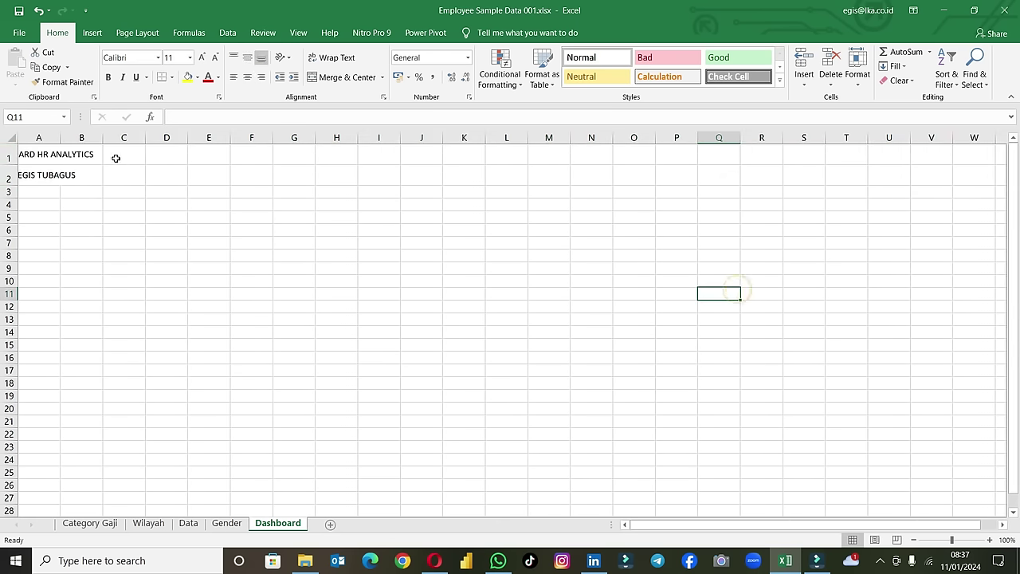
pyautogui.moveTo(38, 156); pyautogui.dragTo(978, 179)
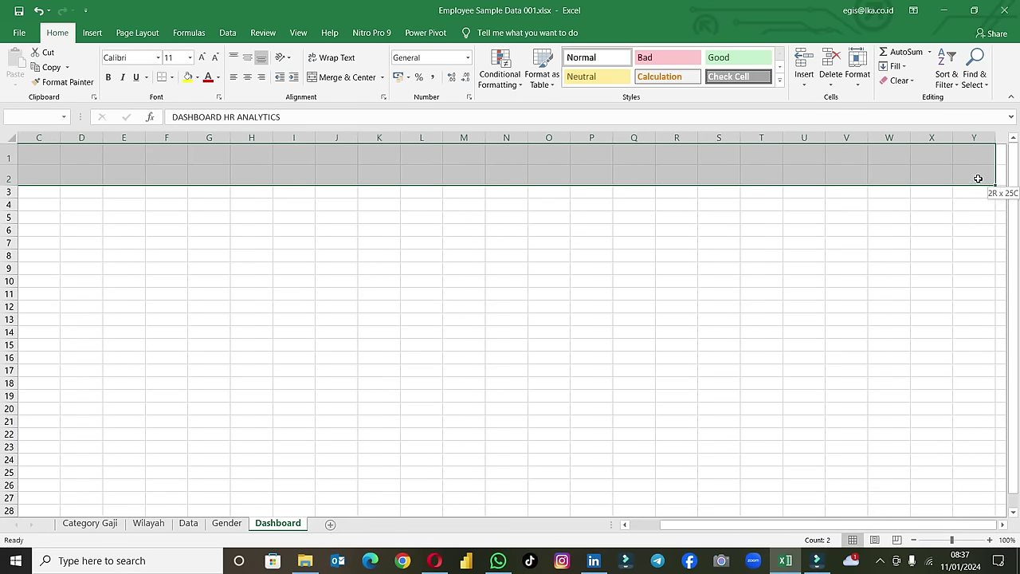
pyautogui.moveTo(924, 524)
pyautogui.mouseDown()
pyautogui.moveTo(827, 533)
pyautogui.moveTo(1012, 516)
pyautogui.mouseUp()
pyautogui.moveTo(985, 187); pyautogui.dragTo(985, 187)
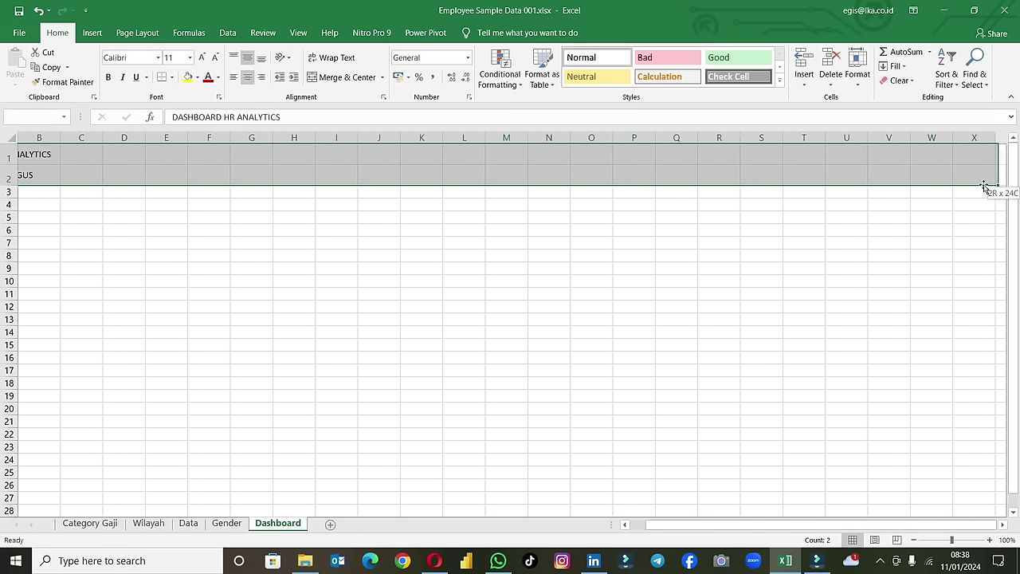
pyautogui.moveTo(951, 524); pyautogui.dragTo(935, 525)
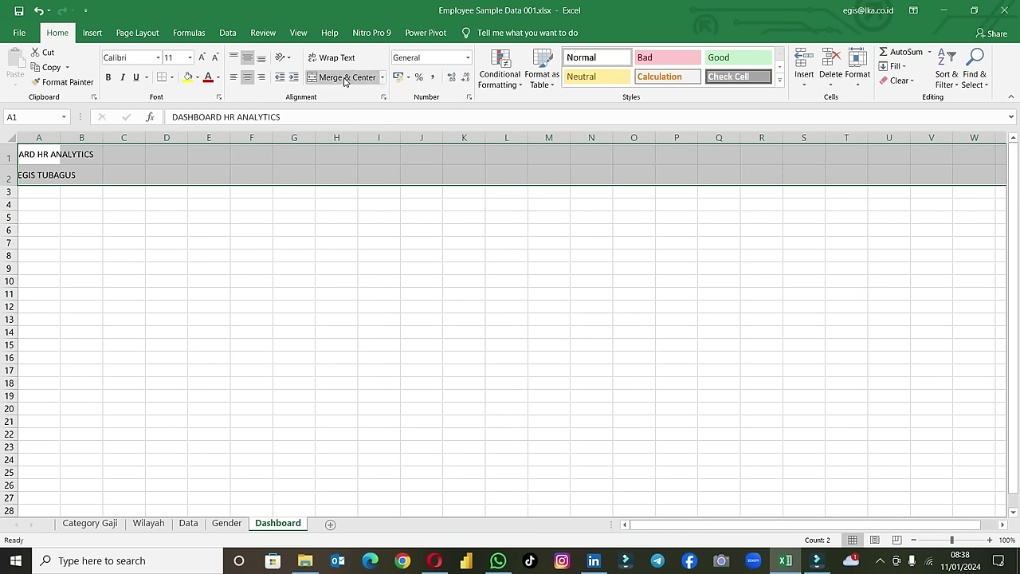
# Step: Merge Across the title rows and make them bold white text on dark green fill
pyautogui.click(382, 77)
pyautogui.click(363, 109)
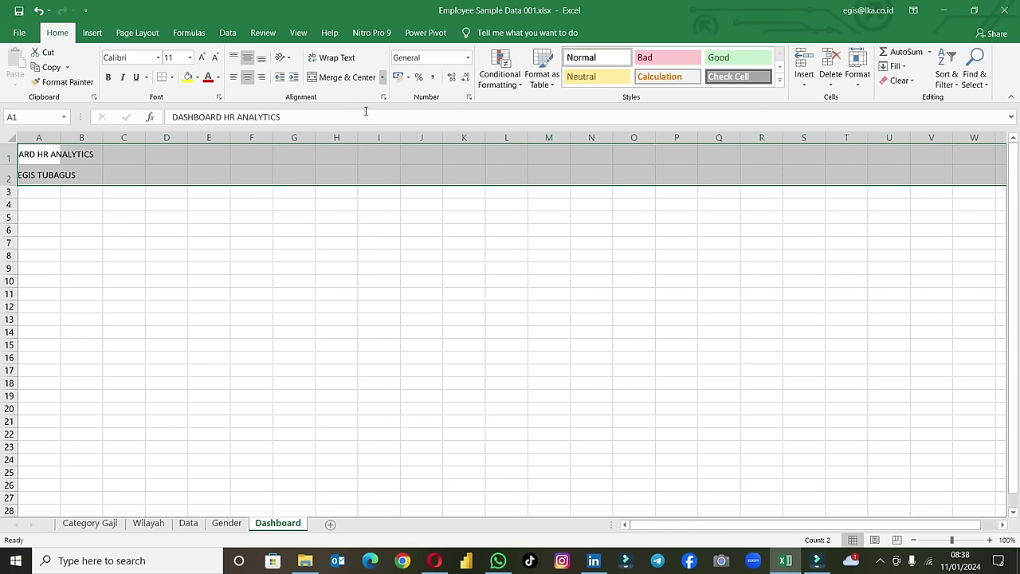
pyautogui.click(108, 77)
pyautogui.click(198, 78)
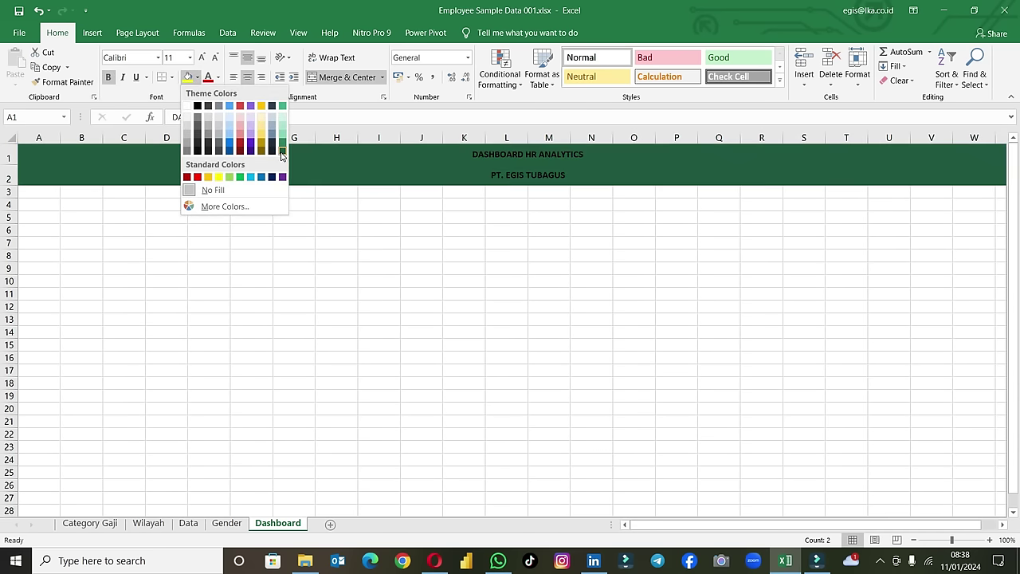
pyautogui.click(282, 141)
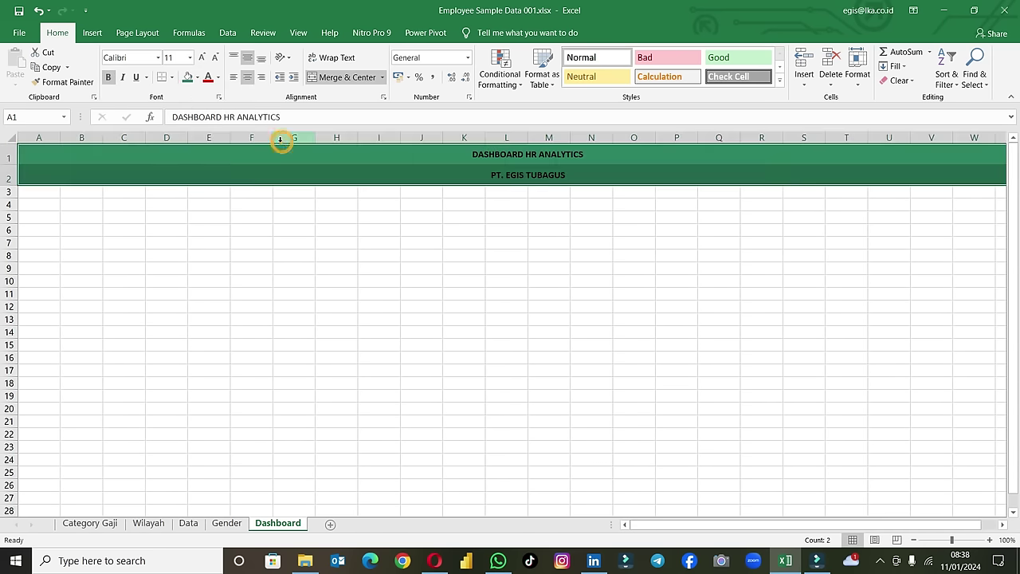
pyautogui.click(218, 77)
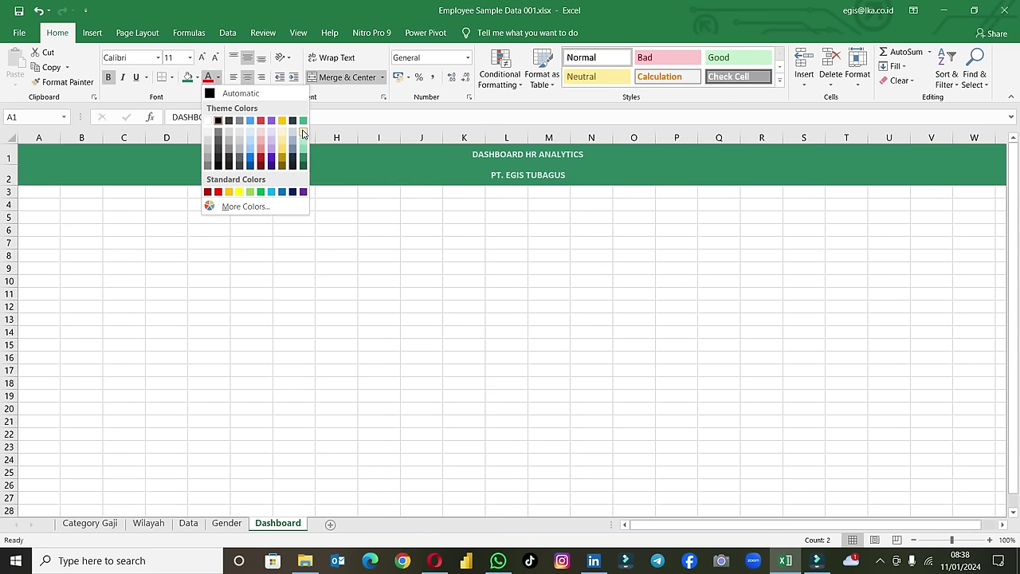
pyautogui.click(207, 121)
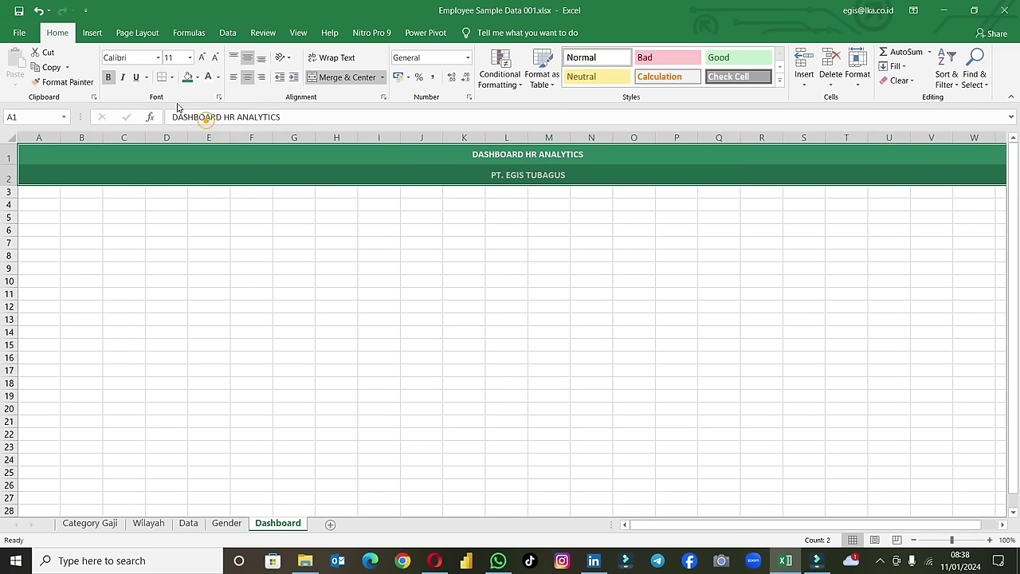
# Step: Set the title text to size 14 in the Bebas font
pyautogui.click(189, 57)
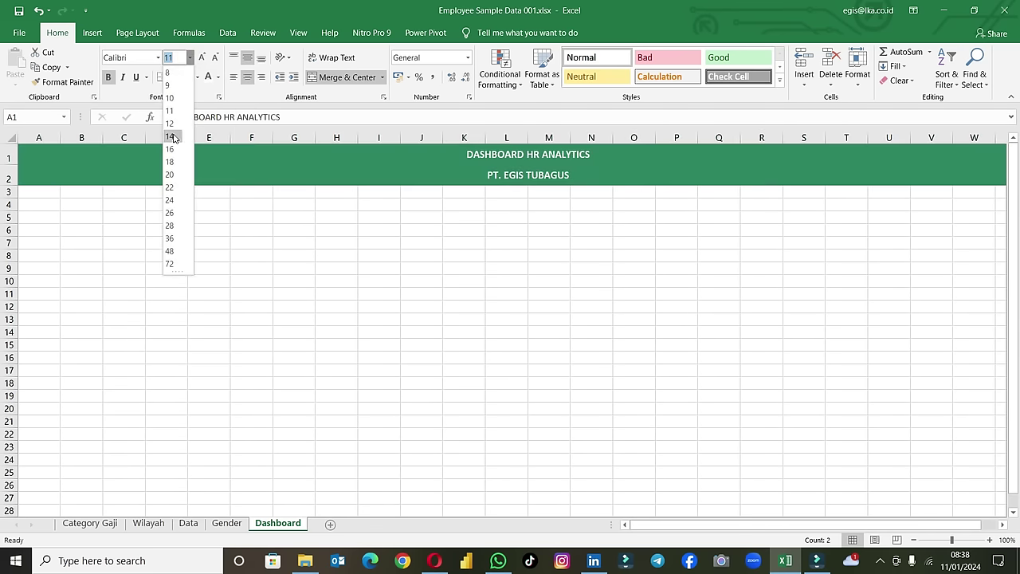
pyautogui.click(170, 135)
pyautogui.click(136, 59)
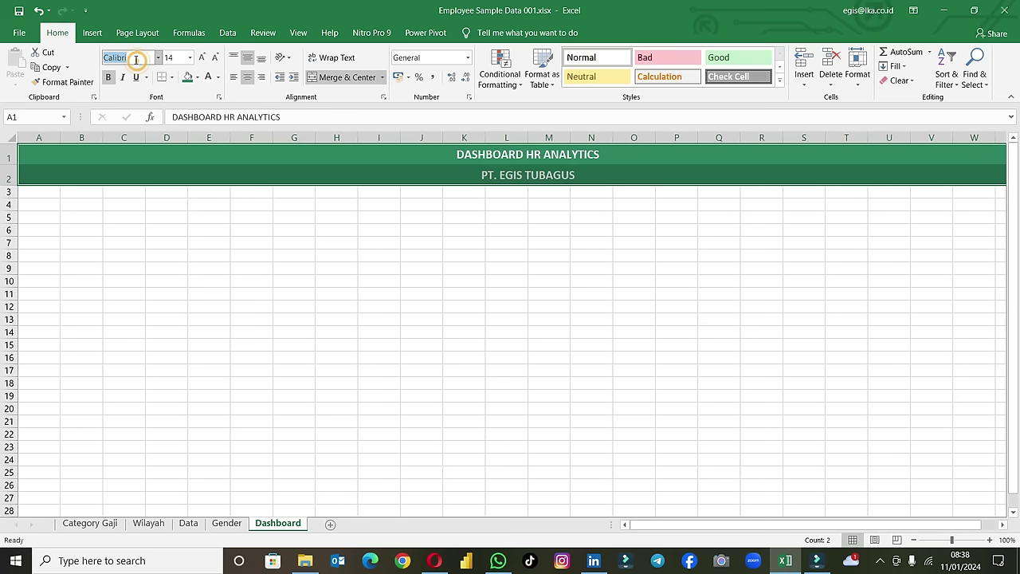
pyautogui.write('BeBAS')
pyautogui.press('Return')
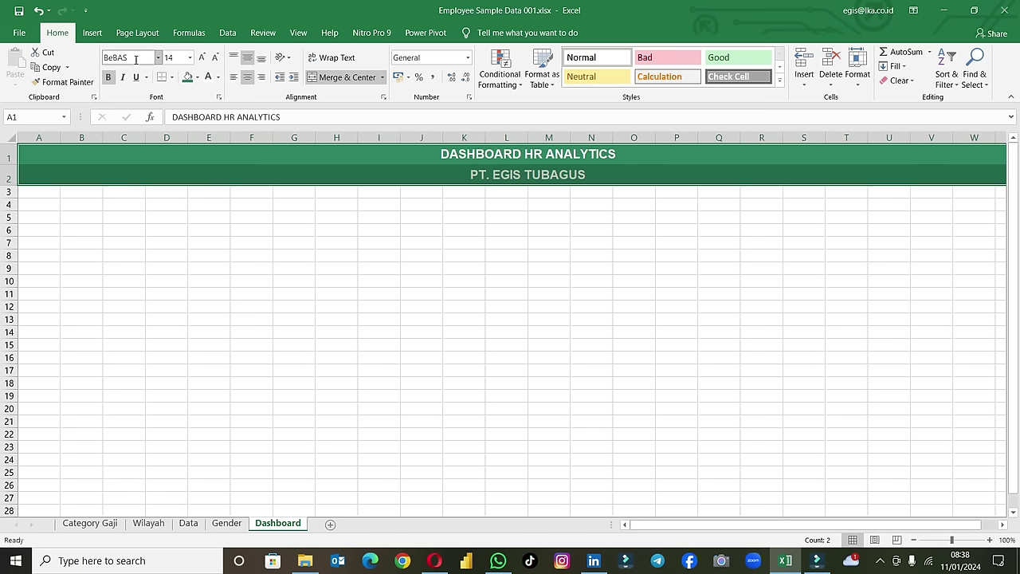
pyautogui.click(413, 243)
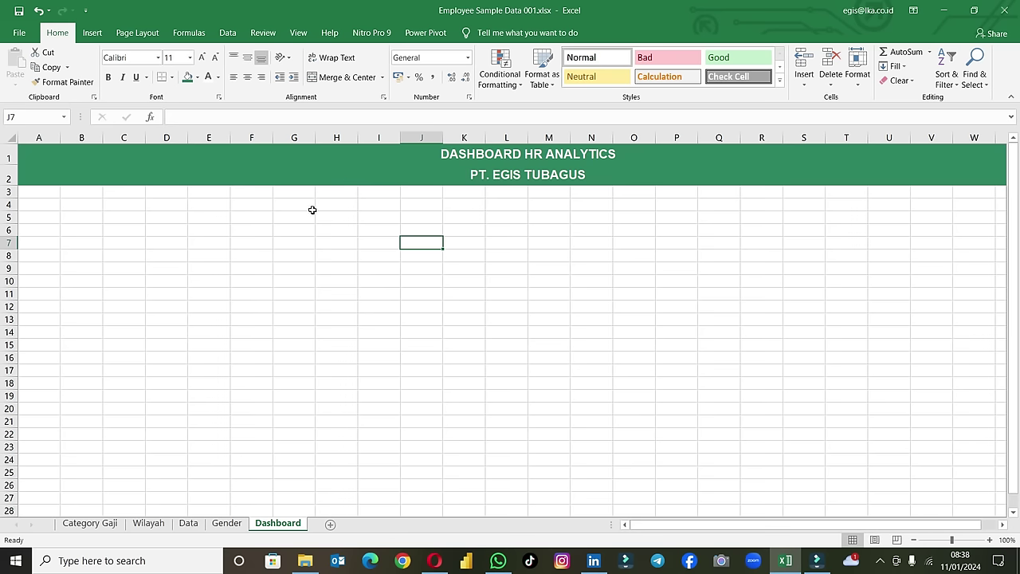
# Step: Draw a rectangle over columns A to C from row 3 down to row 40
pyautogui.click(95, 37)
pyautogui.click(212, 52)
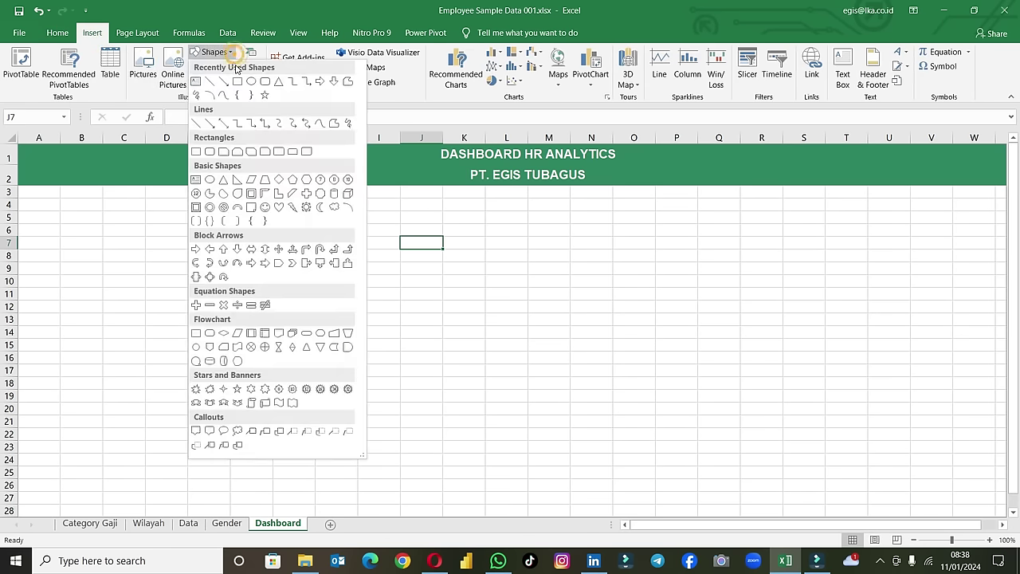
pyautogui.click(238, 82)
pyautogui.moveTo(20, 185)
pyautogui.mouseDown()
pyautogui.moveTo(139, 502)
pyautogui.moveTo(139, 462)
pyautogui.mouseUp()
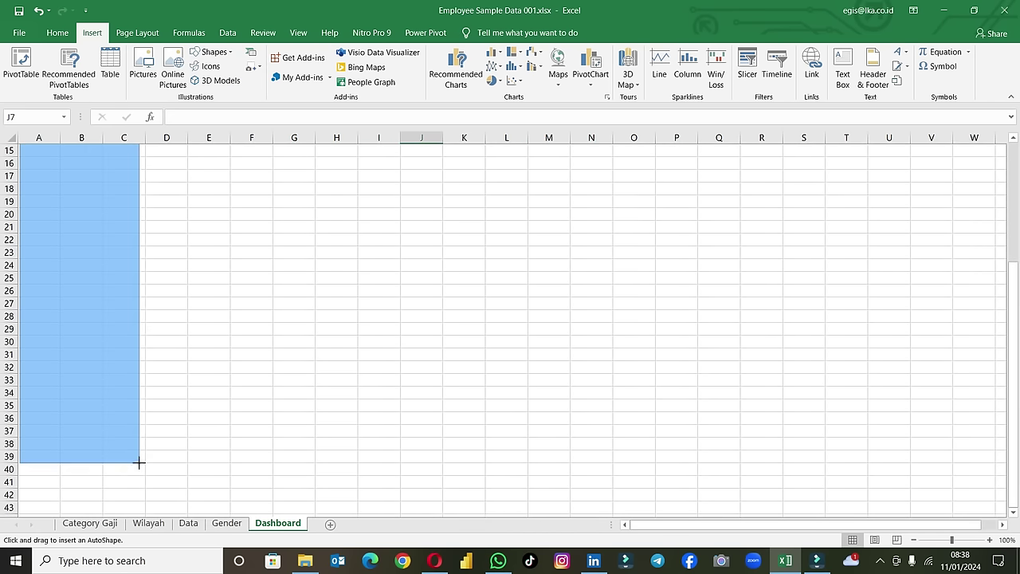
pyautogui.moveTo(138, 462); pyautogui.dragTo(145, 478)
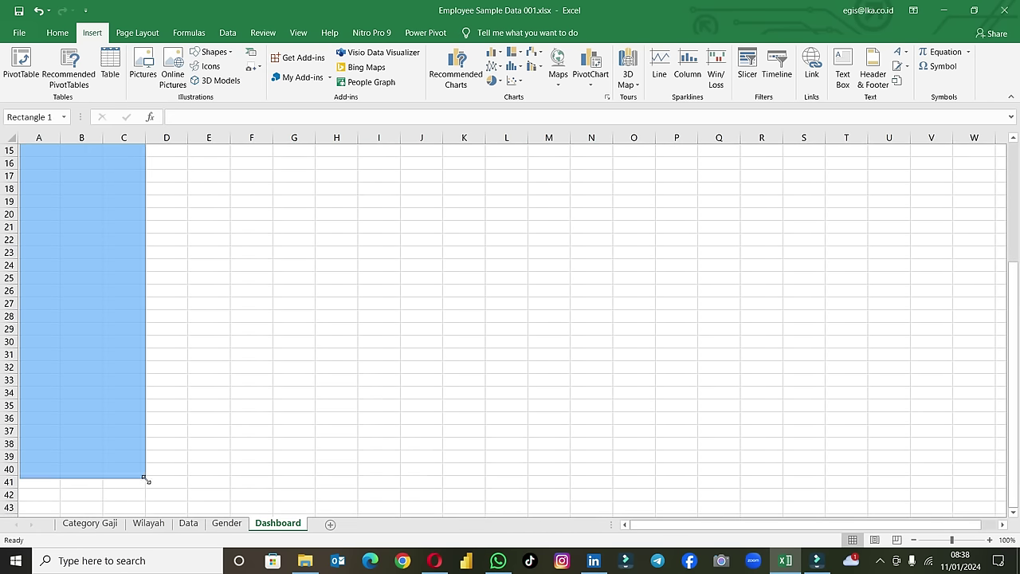
pyautogui.moveTo(14, 234); pyautogui.dragTo(15, 236)
# Step: Give the rectangle No Outline and a dark grey fill
pyautogui.click(502, 67)
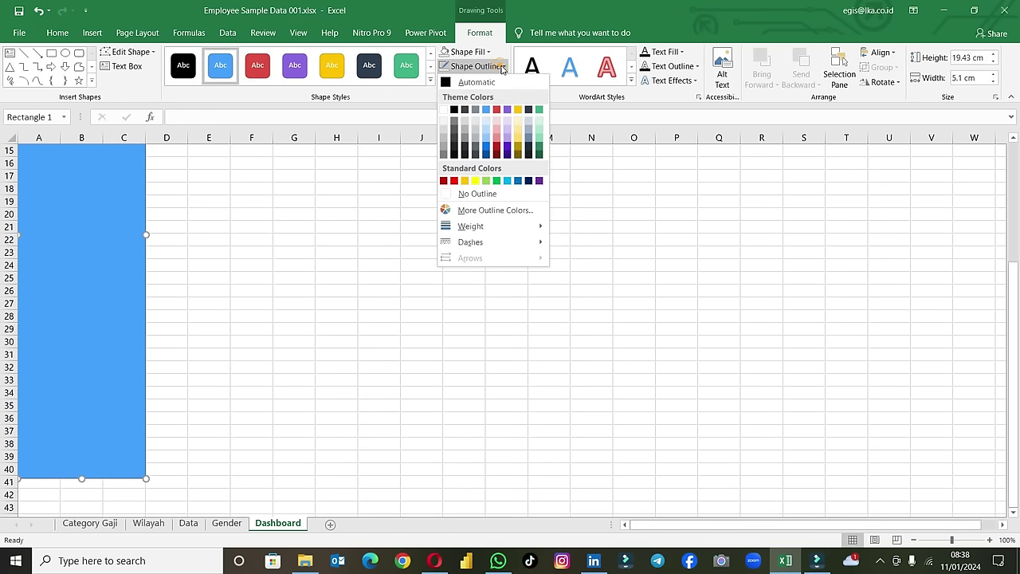
pyautogui.click(478, 193)
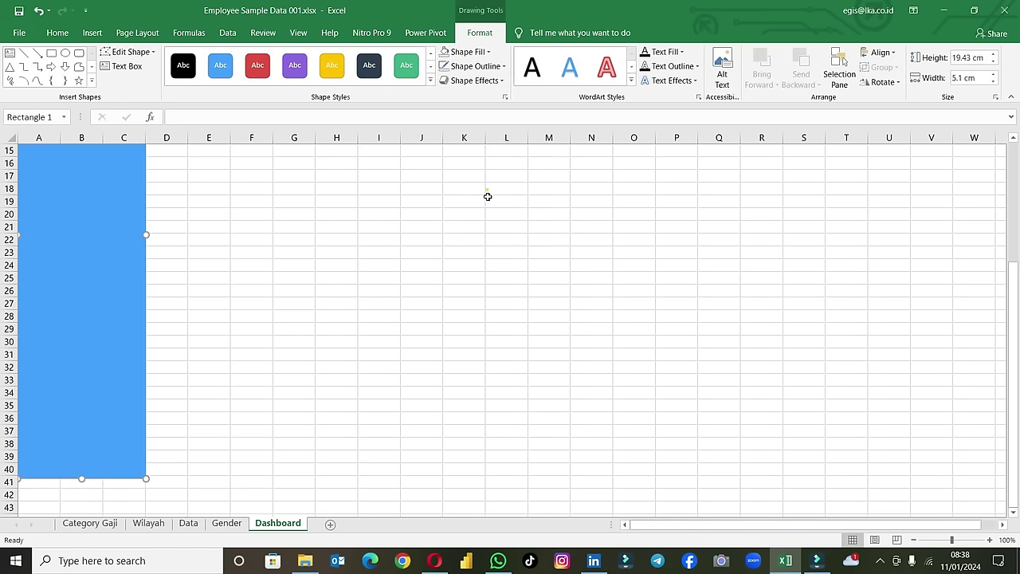
pyautogui.click(489, 51)
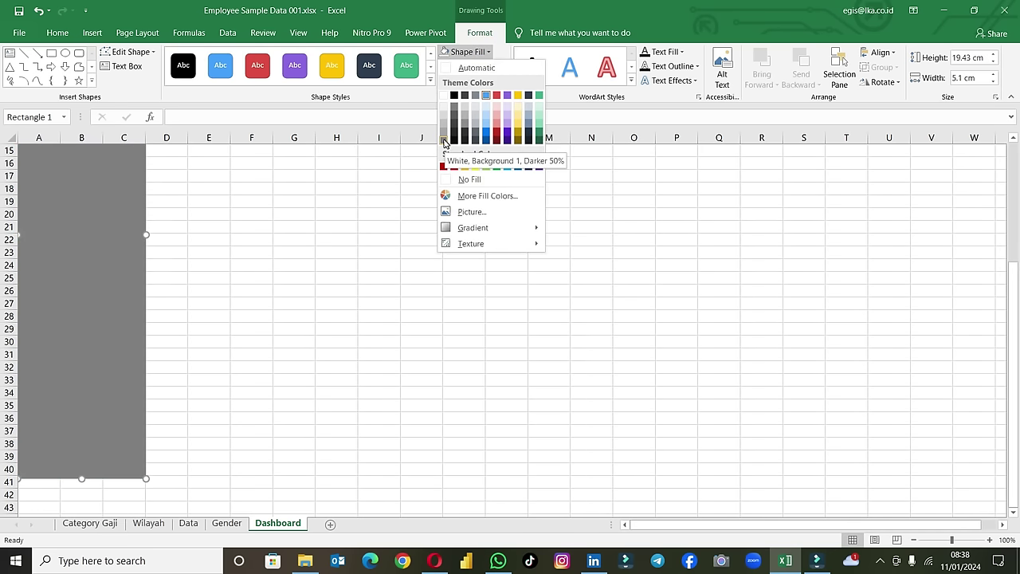
pyautogui.click(444, 142)
pyautogui.scroll(5, 225, 303)
pyautogui.click(230, 285)
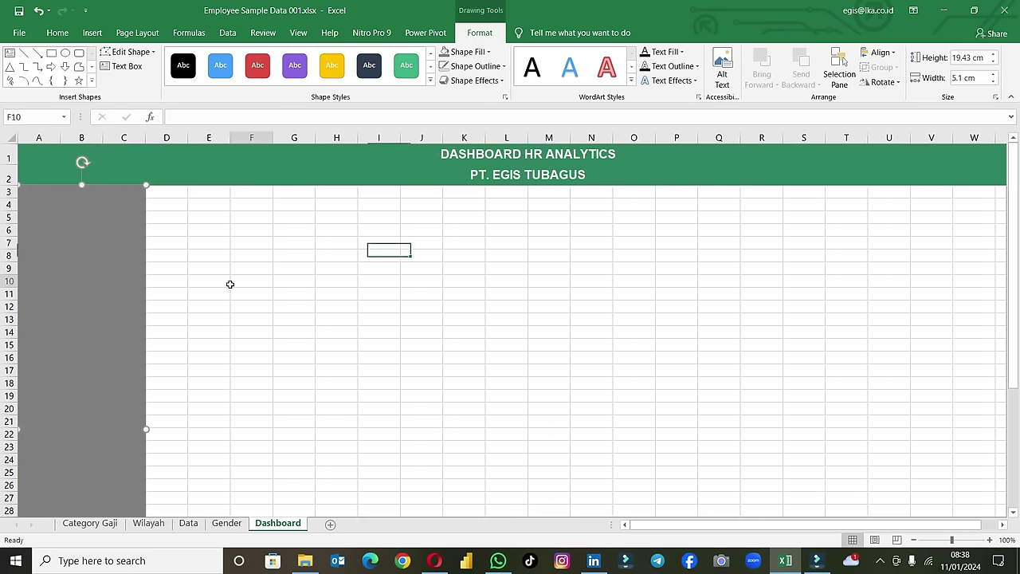
pyautogui.click(132, 213)
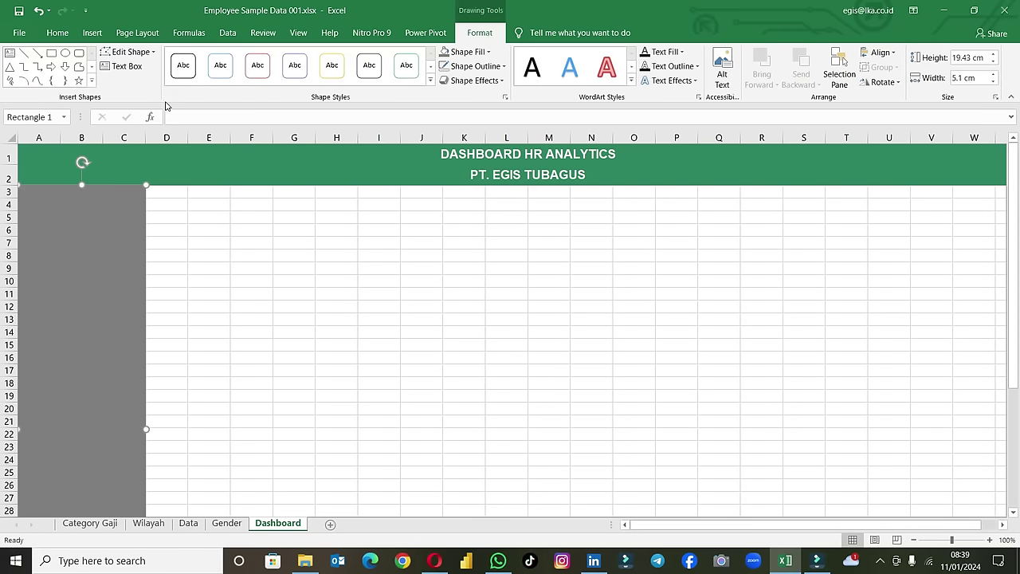
pyautogui.click(94, 38)
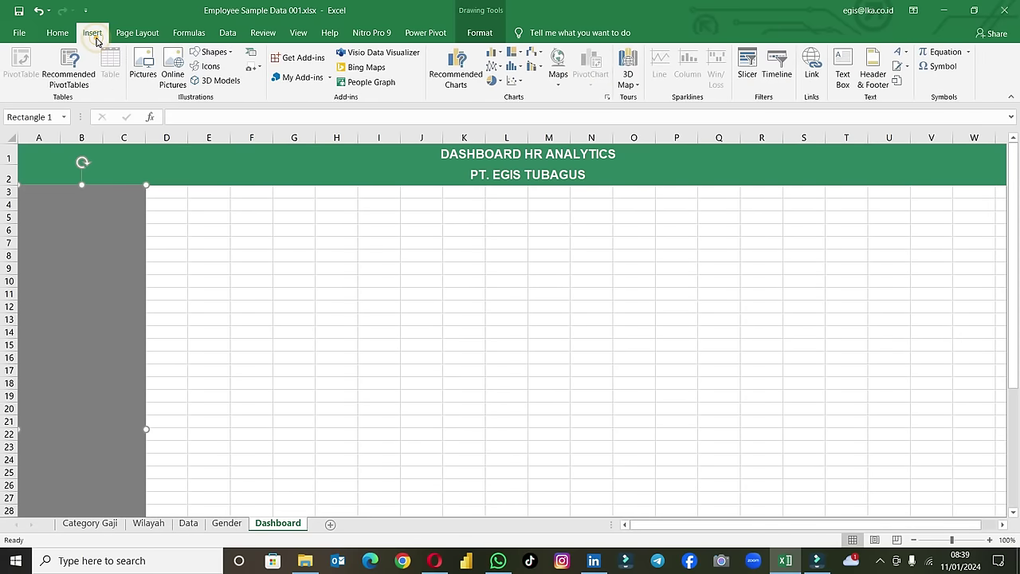
pyautogui.click(222, 52)
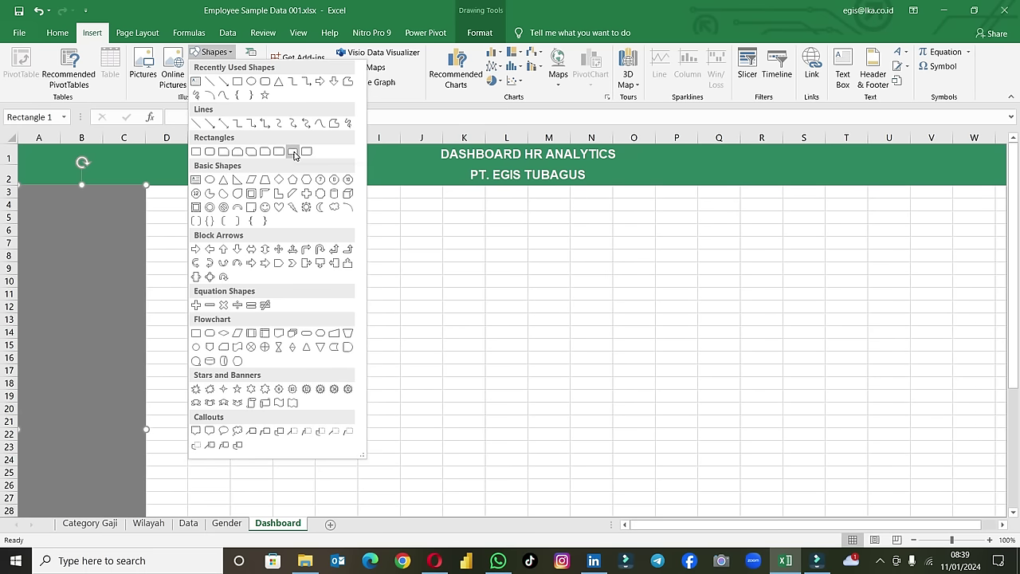
# Step: Draw a Round Same Side Corner Rectangle, rotate it 90° left, and fit it over columns A–C
pyautogui.click(293, 151)
pyautogui.moveTo(220, 233); pyautogui.dragTo(289, 383)
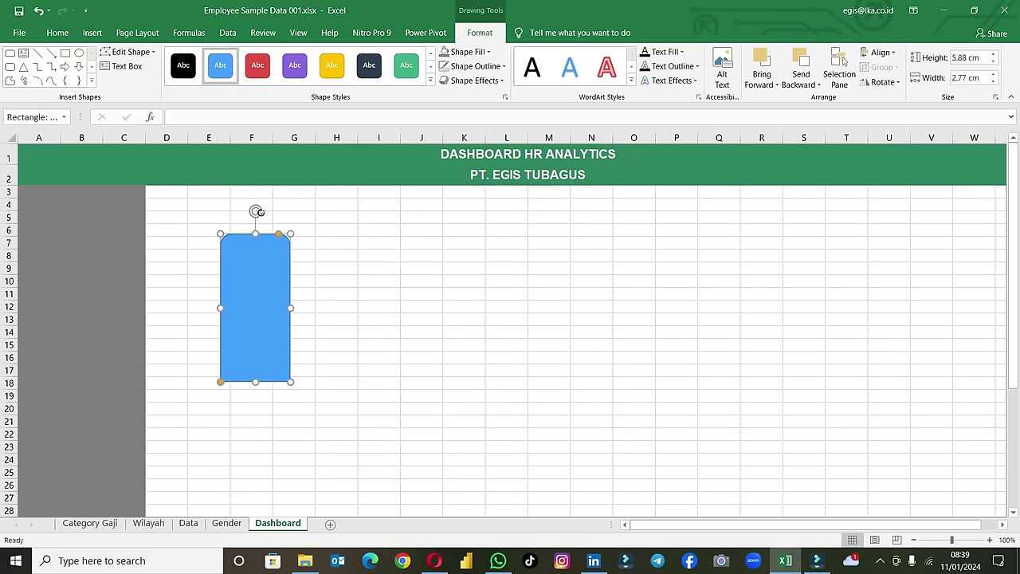
pyautogui.click(881, 82)
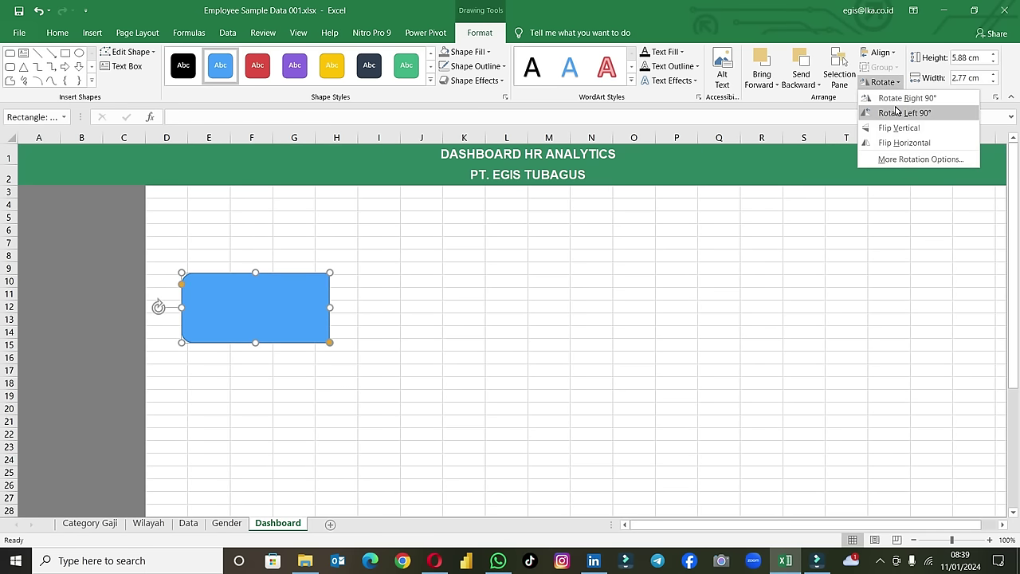
pyautogui.click(896, 112)
pyautogui.moveTo(262, 303); pyautogui.dragTo(92, 216)
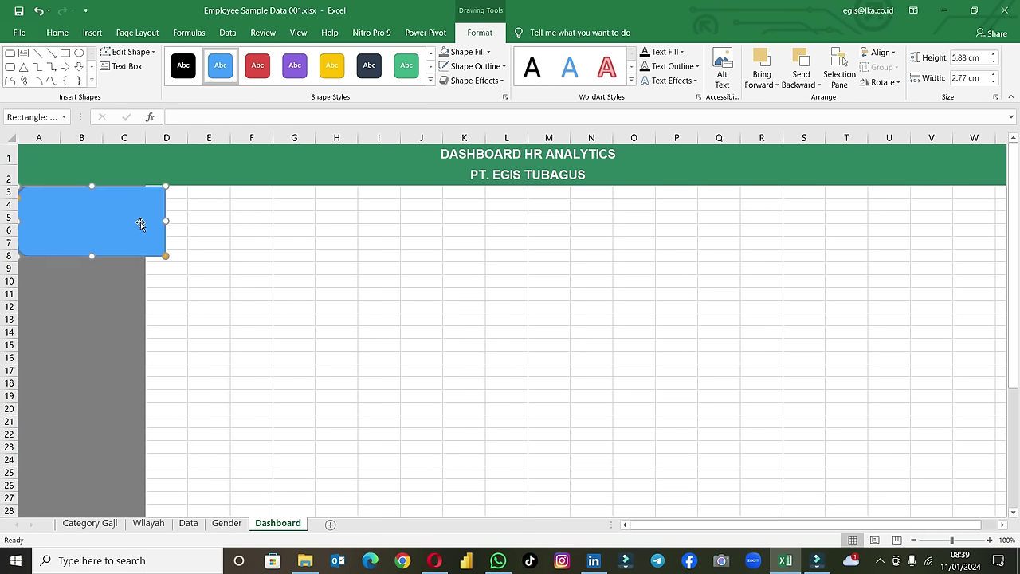
pyautogui.moveTo(168, 221)
pyautogui.mouseDown()
pyautogui.moveTo(104, 227)
pyautogui.moveTo(145, 220)
pyautogui.mouseUp()
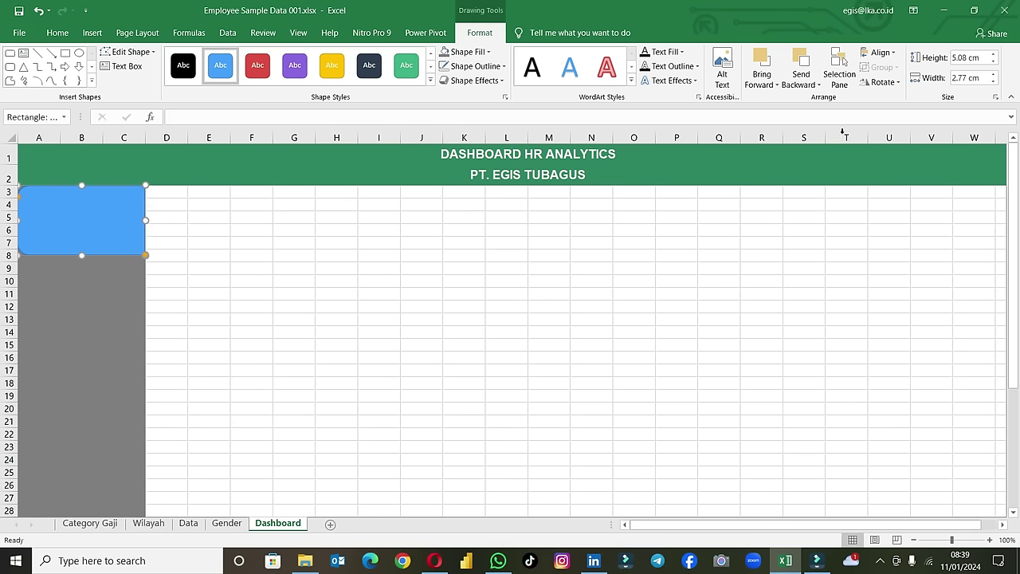
# Step: Flip the panel horizontally, fully round its top-right corner, and stretch it to 16.69 cm
pyautogui.click(882, 82)
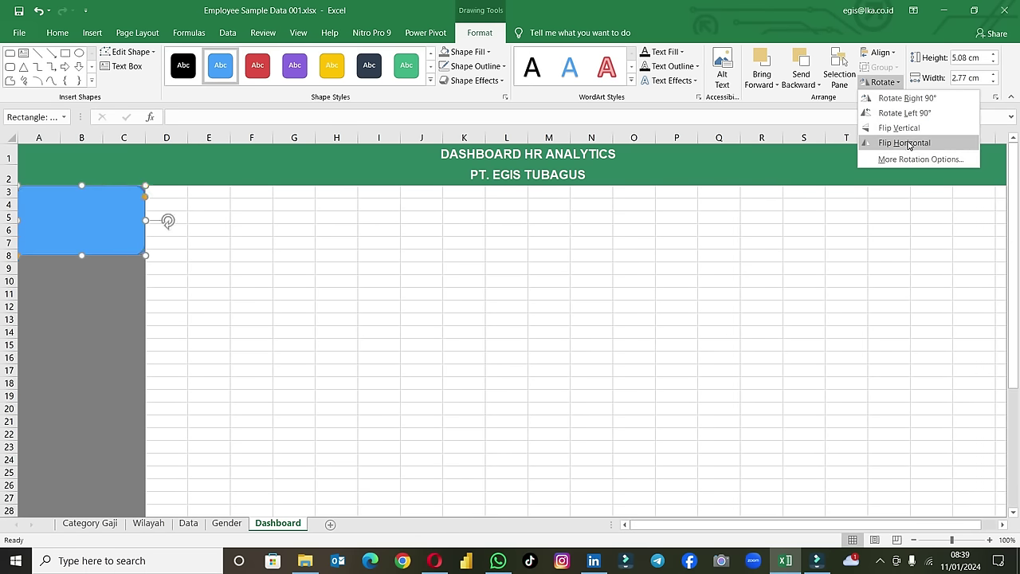
pyautogui.click(907, 144)
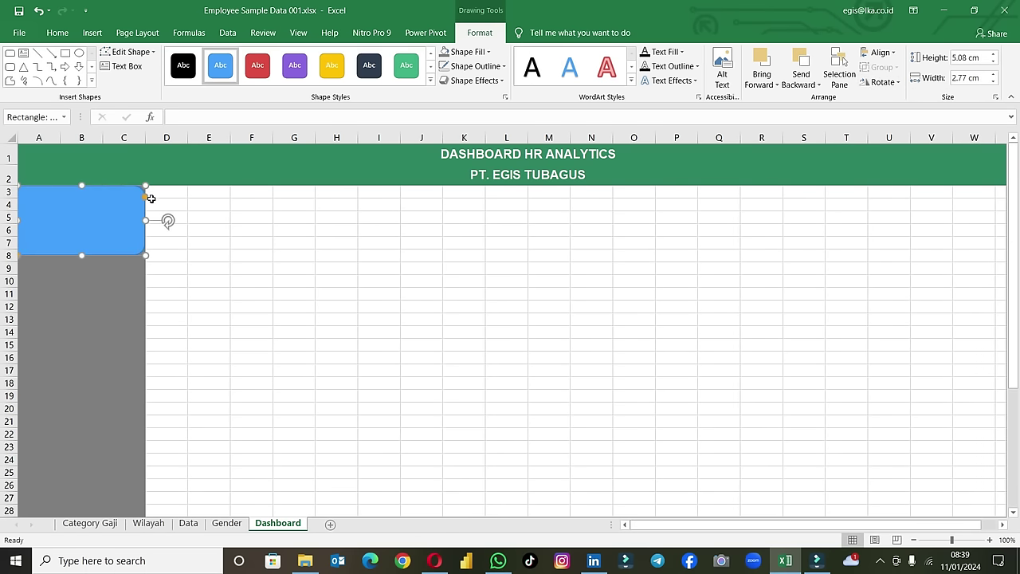
pyautogui.moveTo(145, 197); pyautogui.dragTo(145, 219)
pyautogui.moveTo(81, 255); pyautogui.dragTo(83, 501)
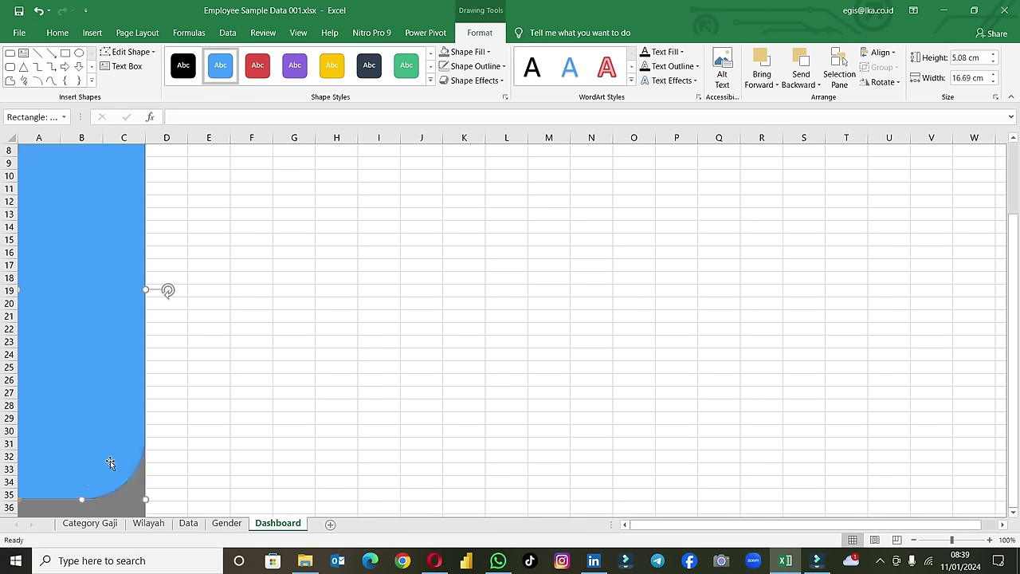
pyautogui.scroll(3, 111, 462)
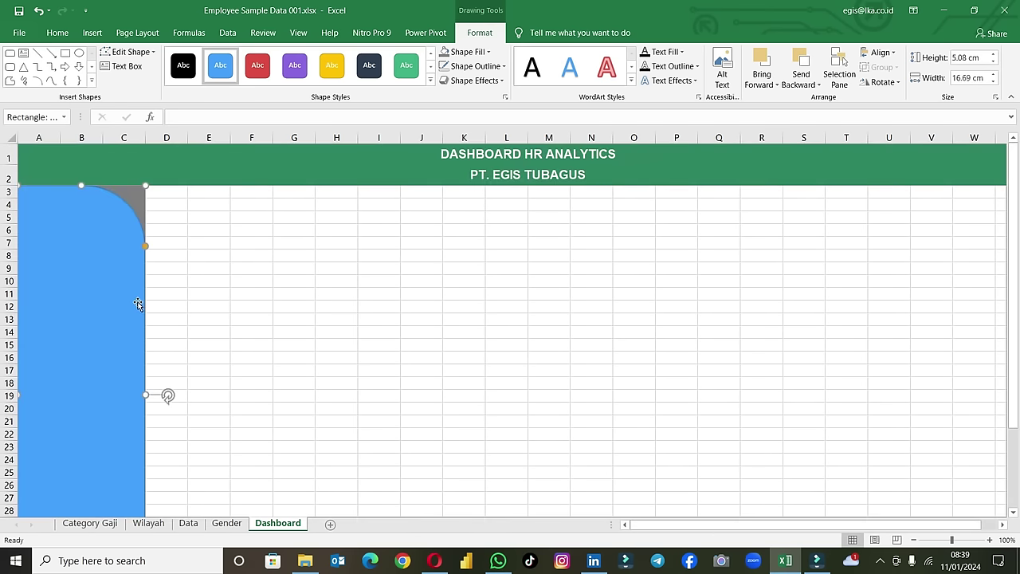
pyautogui.click(194, 291)
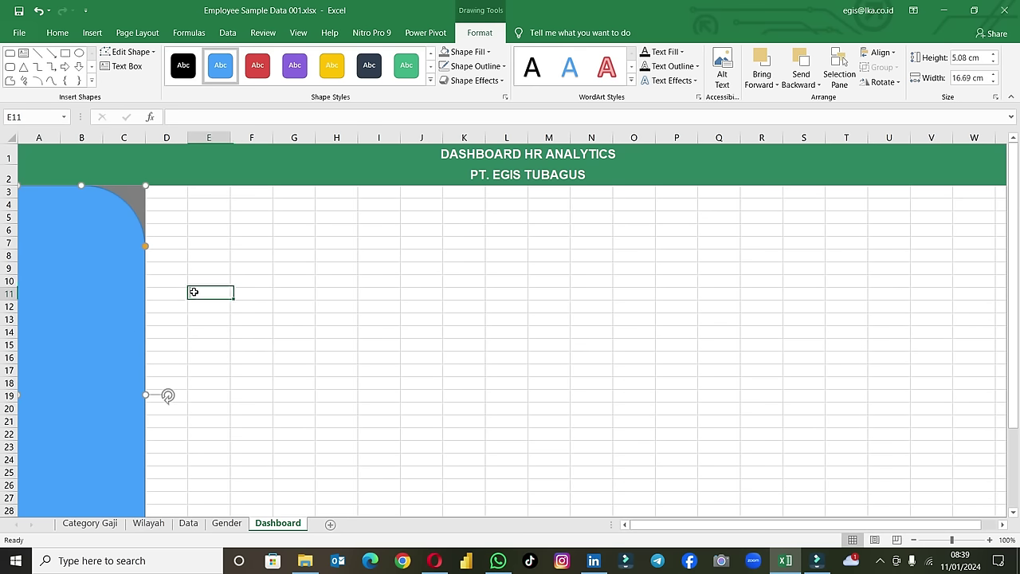
pyautogui.click(113, 266)
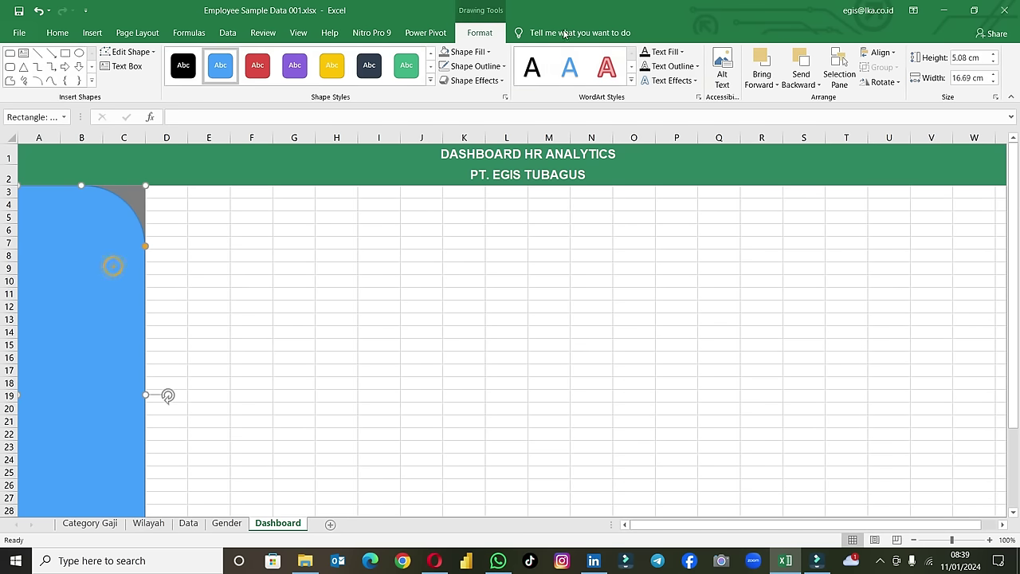
# Step: Remove the sidebar panel's outline
pyautogui.click(488, 53)
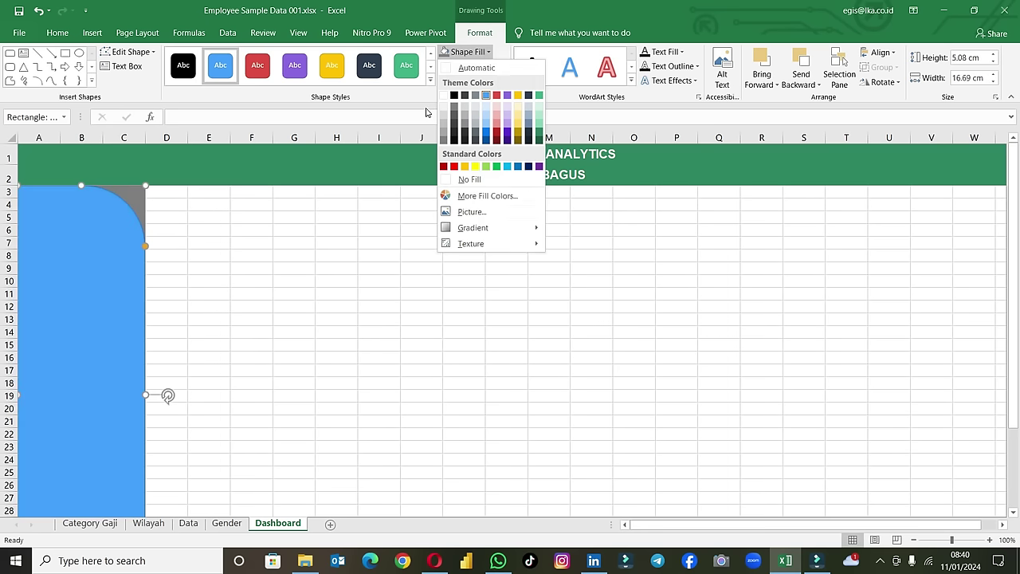
pyautogui.click(428, 111)
pyautogui.click(501, 70)
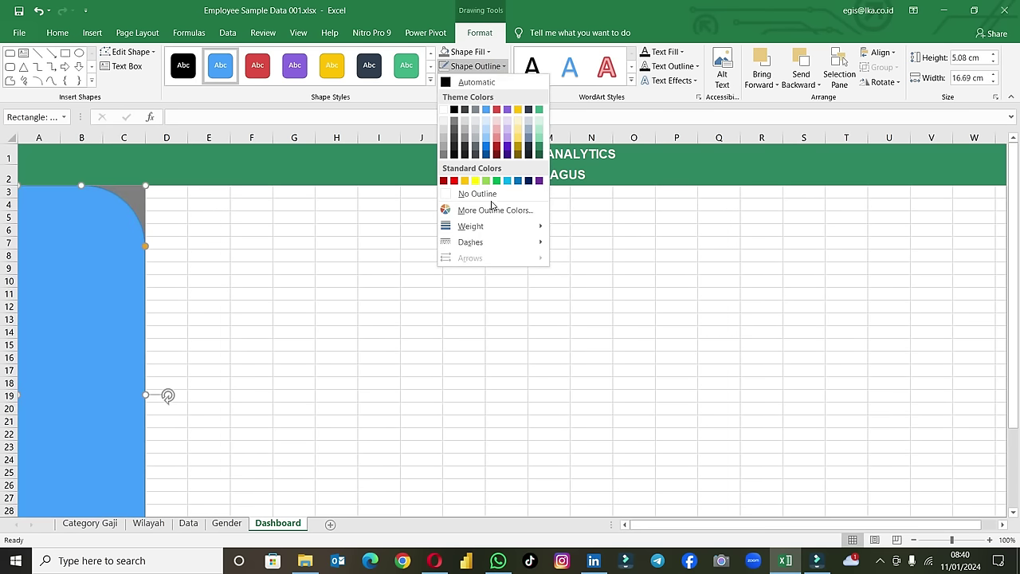
pyautogui.click(492, 199)
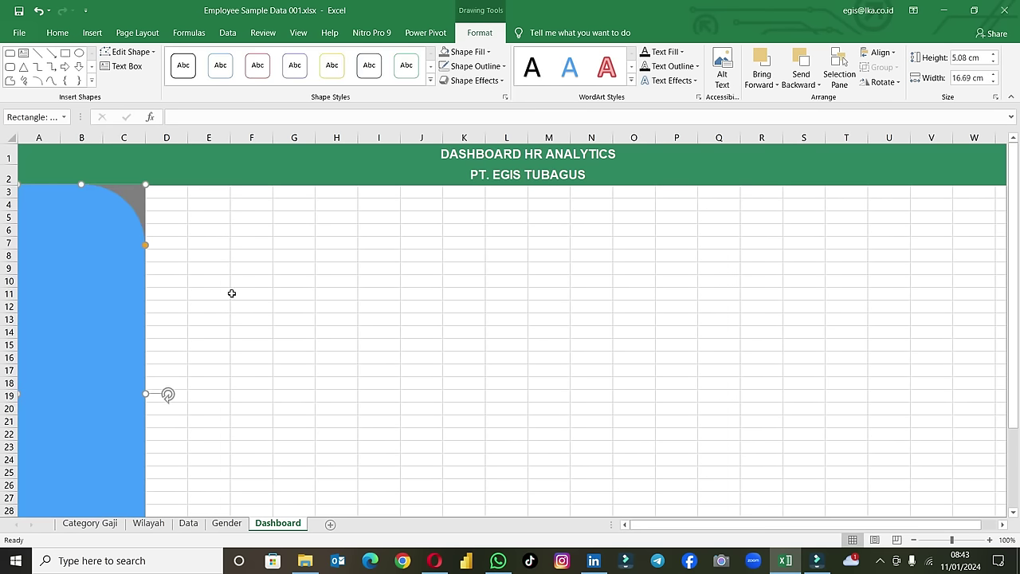
# Step: Fill the panel with the online 'EMPLOYEE' photo of people leaping in an office corridor
pyautogui.click(490, 53)
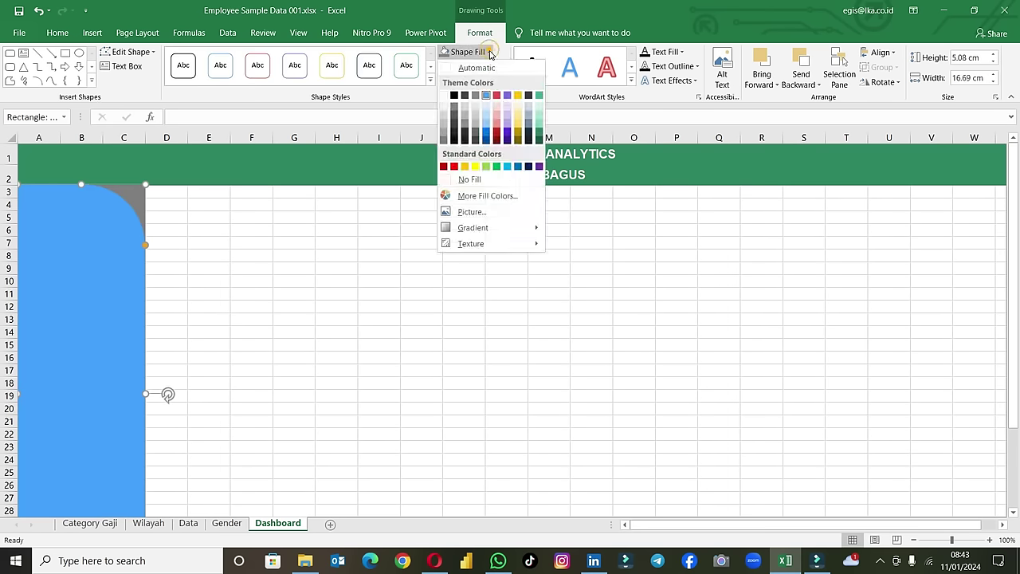
pyautogui.click(490, 212)
pyautogui.click(411, 309)
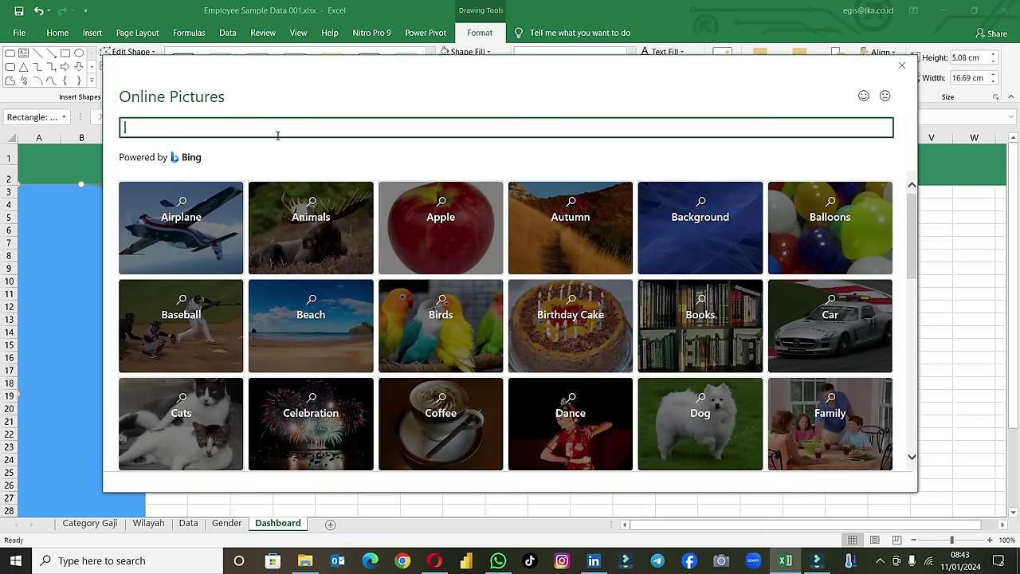
pyautogui.write('EMPLOYEE')
pyautogui.press('Return')
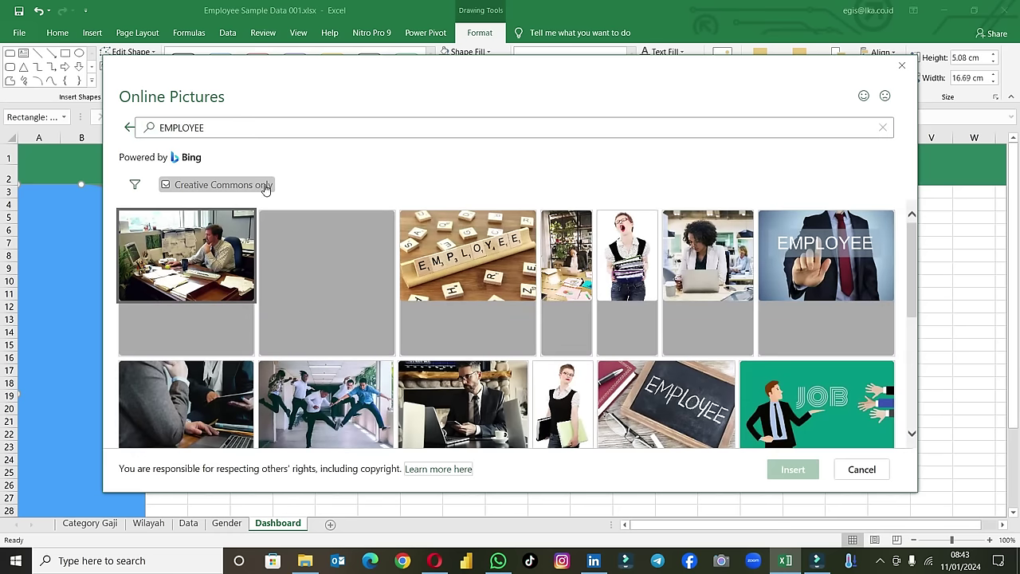
pyautogui.click(315, 382)
pyautogui.click(791, 468)
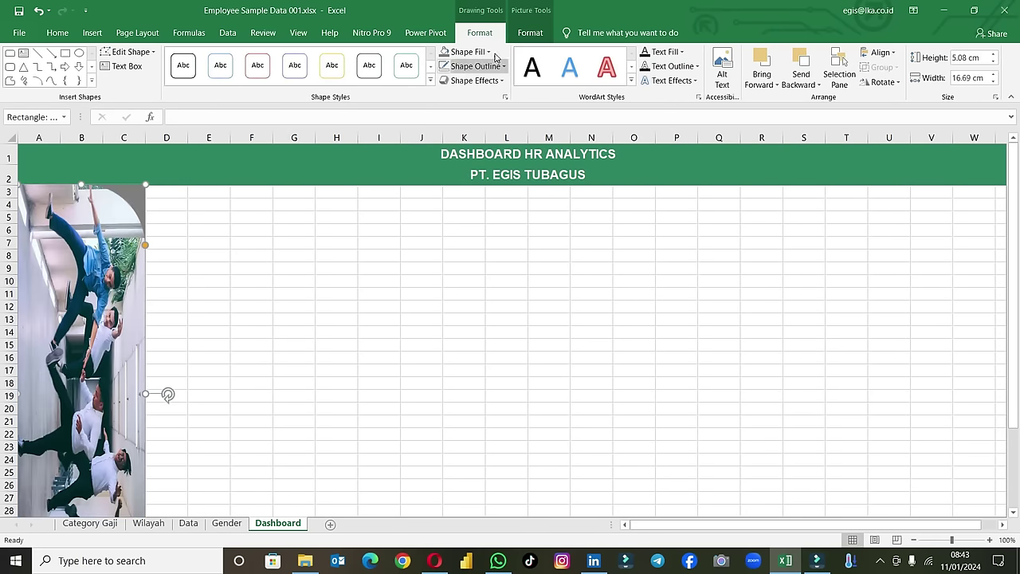
# Step: Crop the photo to Fill, then resize and reposition it within the rounded frame
pyautogui.click(530, 33)
pyautogui.click(880, 84)
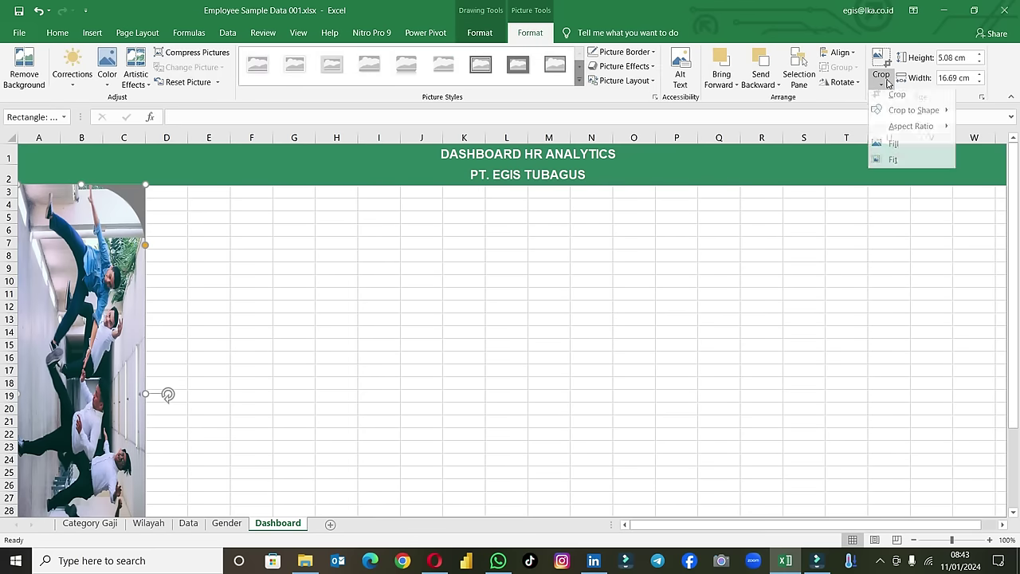
pyautogui.click(896, 144)
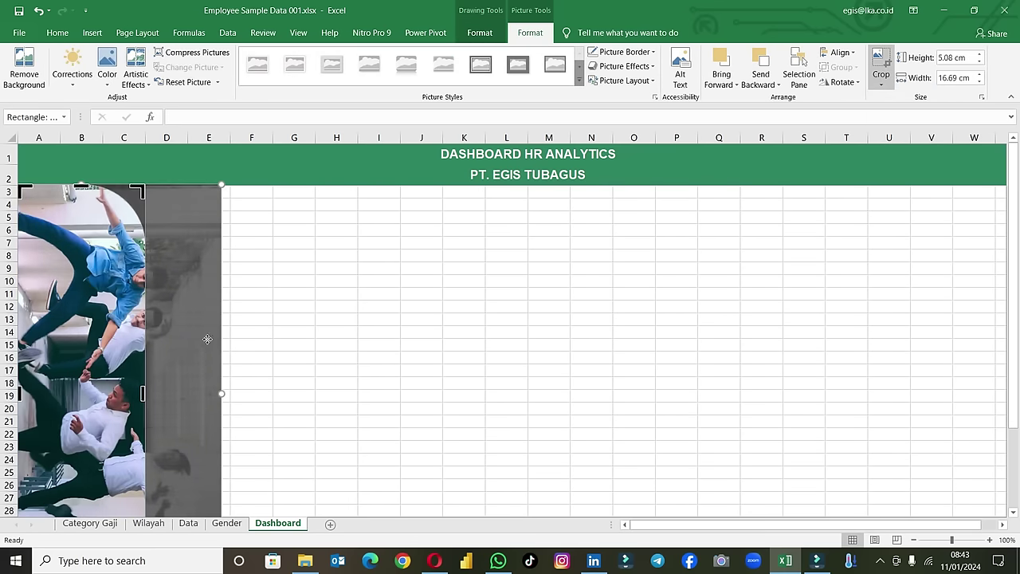
pyautogui.moveTo(223, 393); pyautogui.dragTo(429, 405)
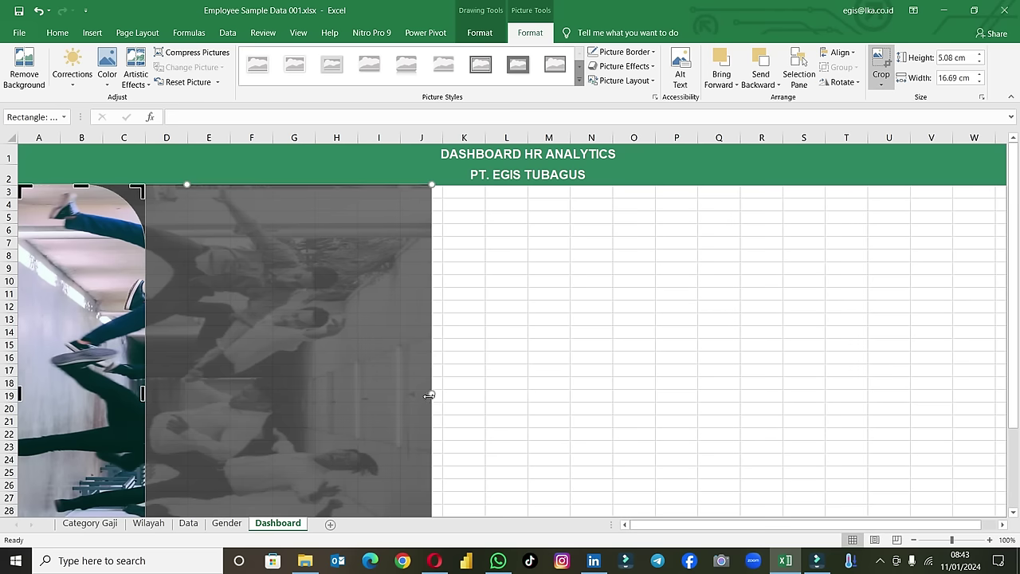
pyautogui.hotkey('ctrl', 'z')
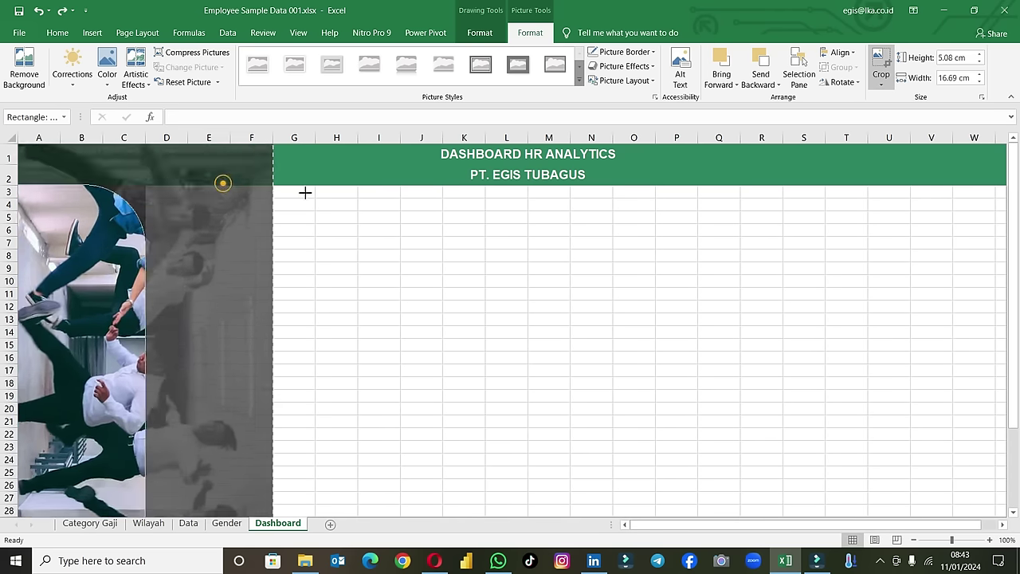
pyautogui.moveTo(223, 183); pyautogui.dragTo(353, 194)
pyautogui.moveTo(248, 225)
pyautogui.mouseDown()
pyautogui.moveTo(130, 281)
pyautogui.moveTo(227, 244)
pyautogui.moveTo(142, 370)
pyautogui.mouseUp()
pyautogui.moveTo(80, 403); pyautogui.dragTo(78, 231)
pyautogui.moveTo(140, 371); pyautogui.dragTo(163, 555)
pyautogui.moveTo(100, 433)
pyautogui.mouseDown()
pyautogui.moveTo(59, 423)
pyautogui.moveTo(55, 435)
pyautogui.mouseUp()
# Step: Mirror the photo horizontally and shift it inside the crop frame
pyautogui.click(856, 82)
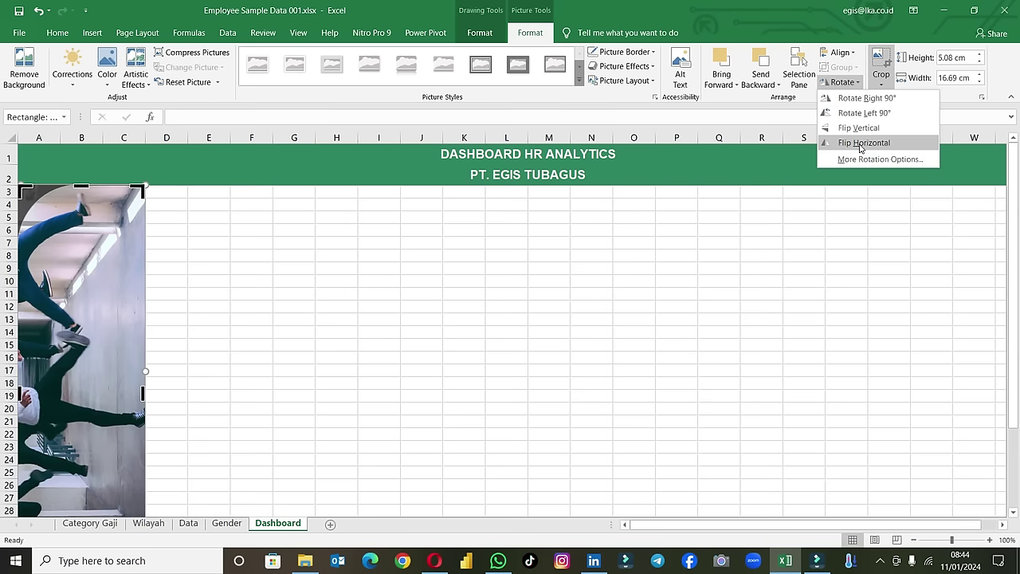
pyautogui.click(859, 144)
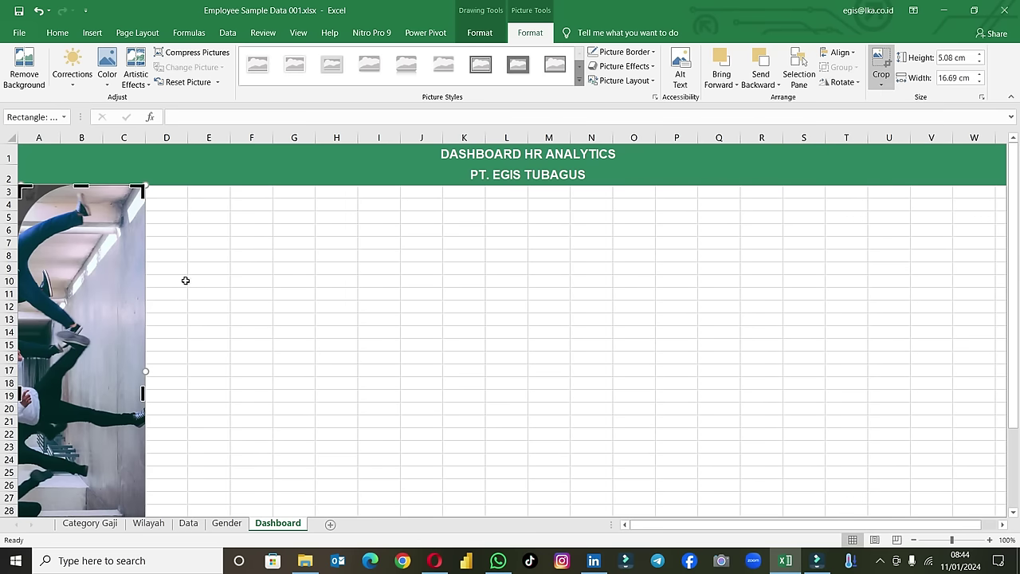
pyautogui.moveTo(125, 283); pyautogui.dragTo(105, 280)
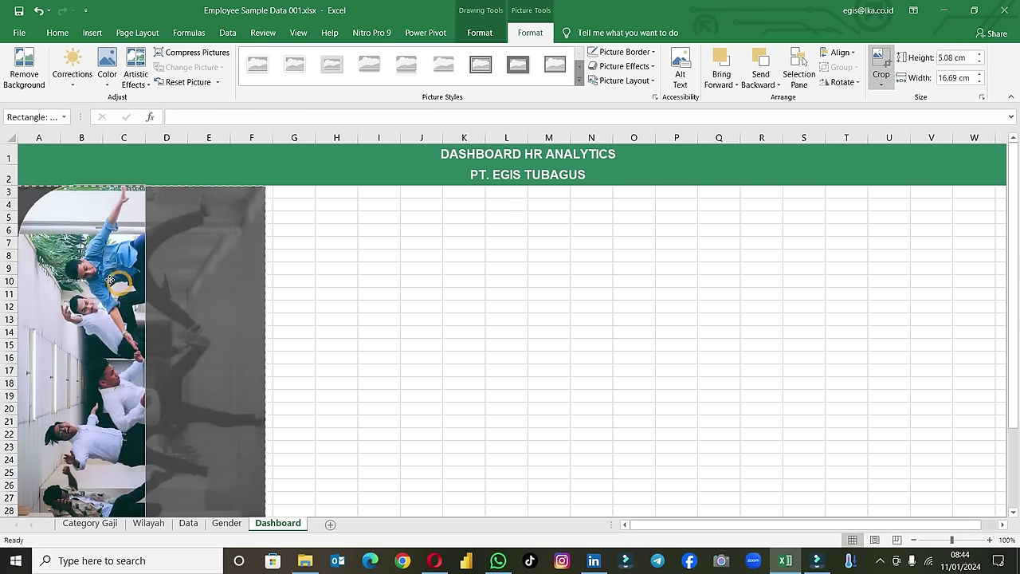
# Step: Apply the crop and recolour the sidebar photo with 'Green, Accent color 6 Light'
pyautogui.click(314, 335)
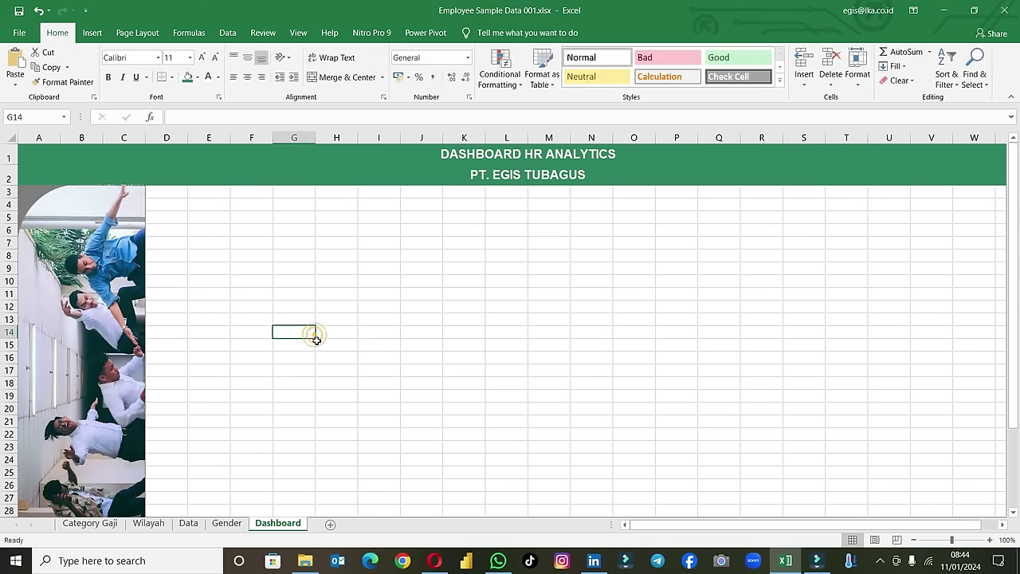
pyautogui.click(74, 256)
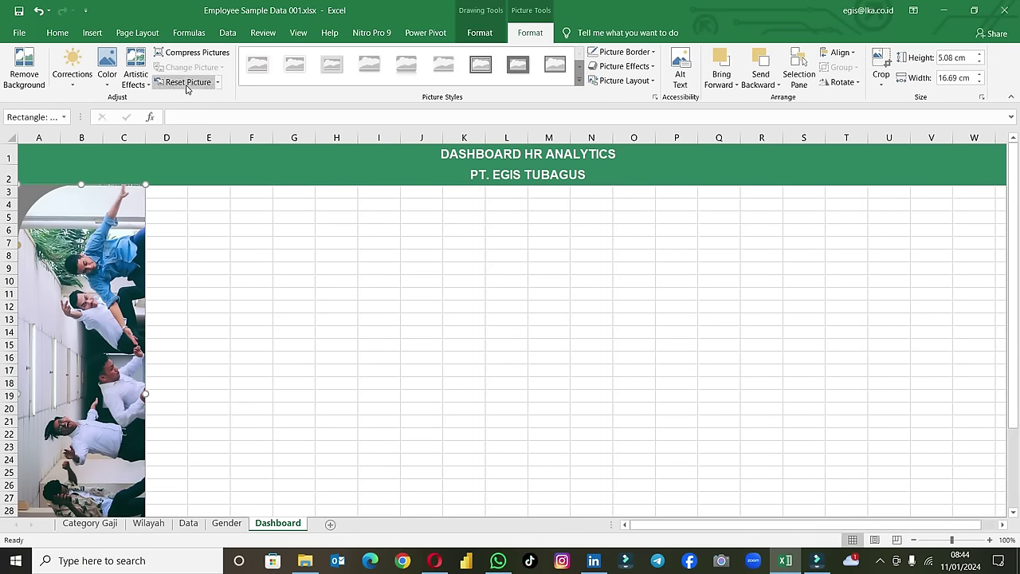
pyautogui.click(71, 88)
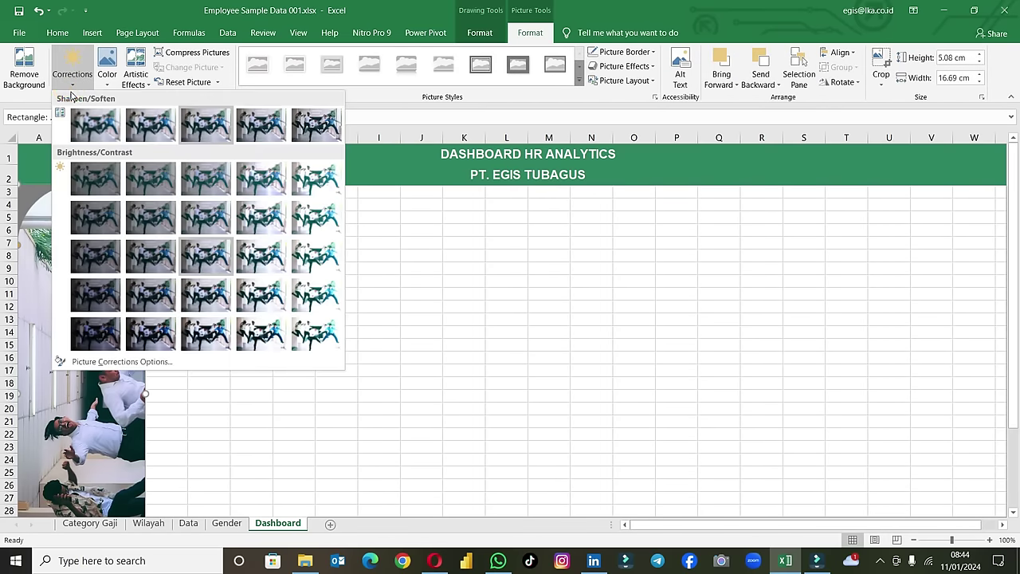
pyautogui.click(105, 80)
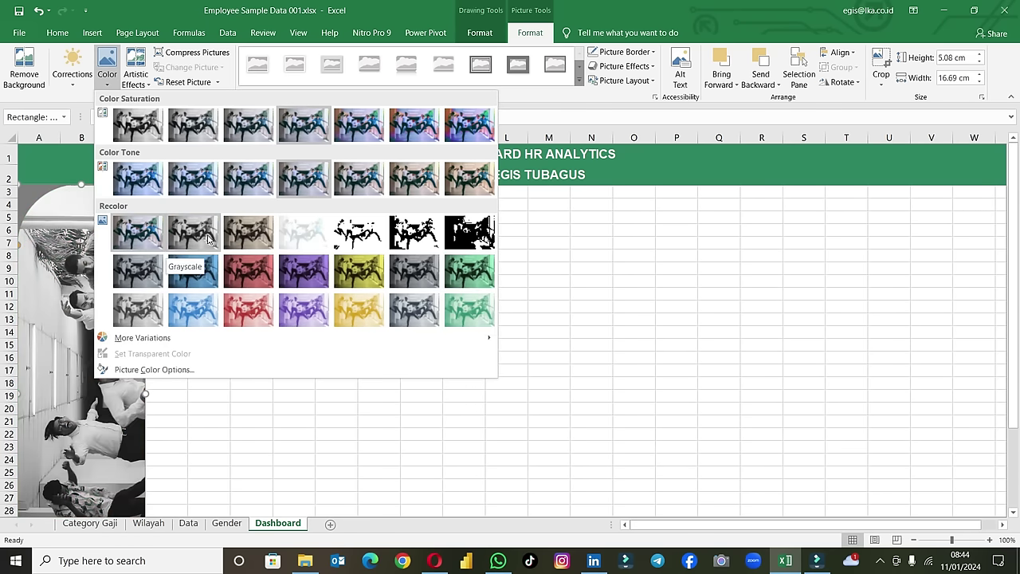
pyautogui.click(471, 318)
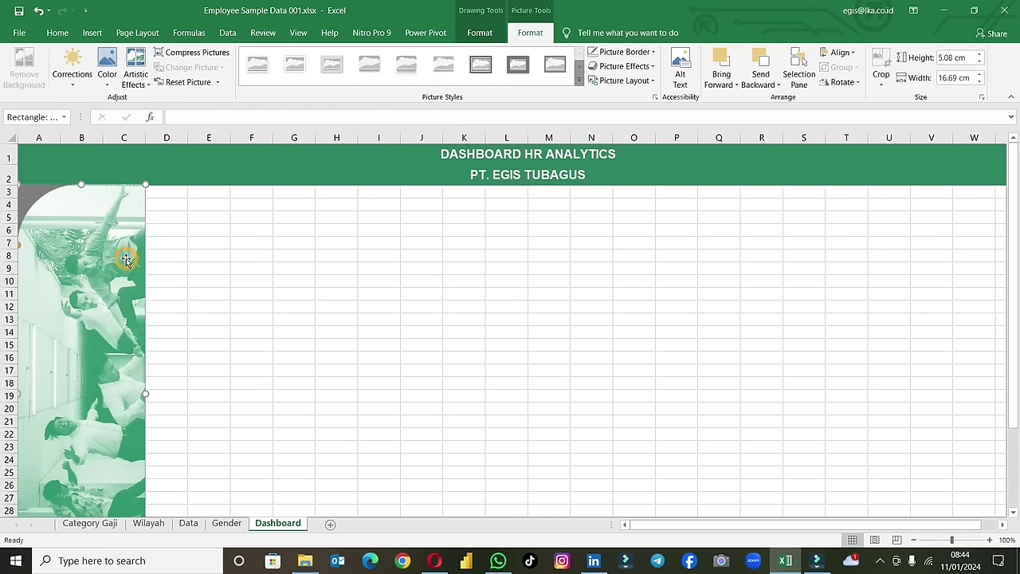
# Step: In Format Picture's Fill settings, try out banner photo transparency around 74%
pyautogui.click(478, 36)
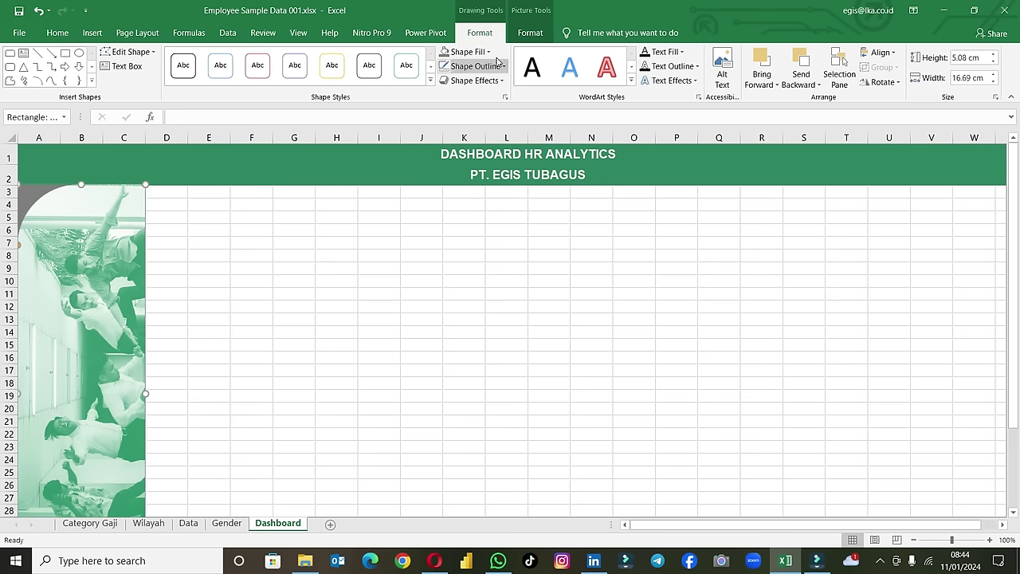
pyautogui.click(489, 52)
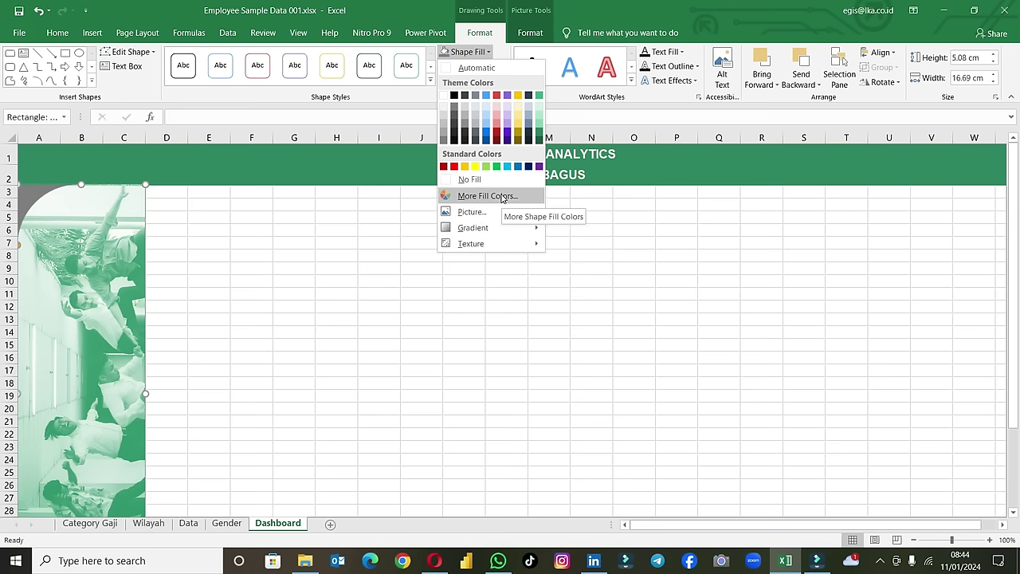
pyautogui.moveTo(505, 228)
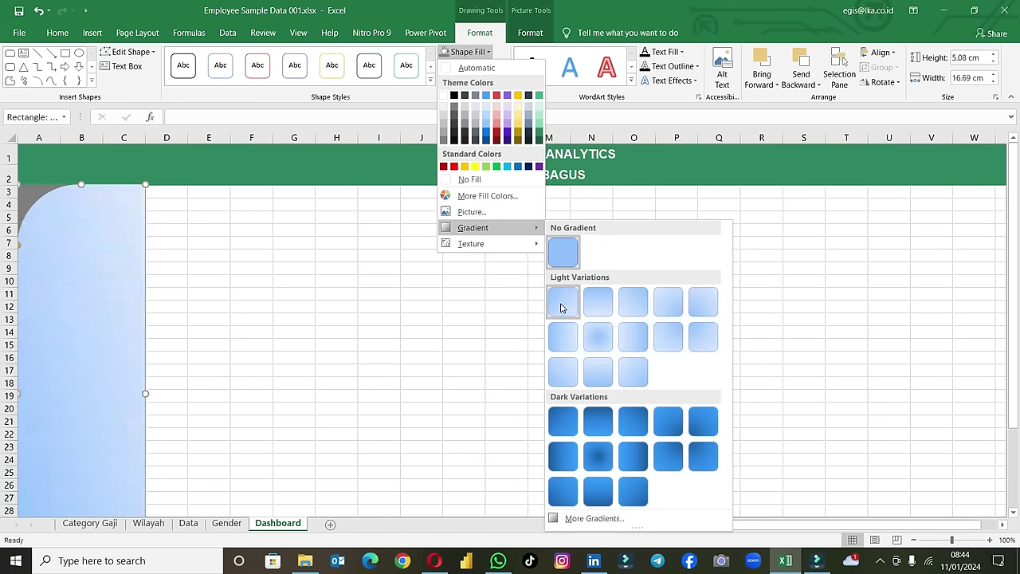
pyautogui.click(301, 275)
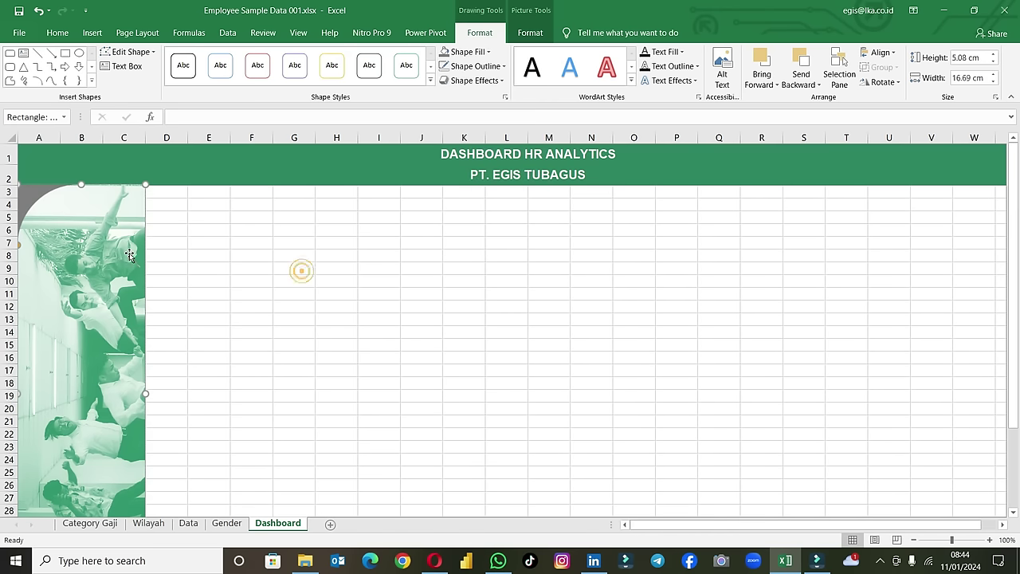
pyautogui.rightClick(131, 255)
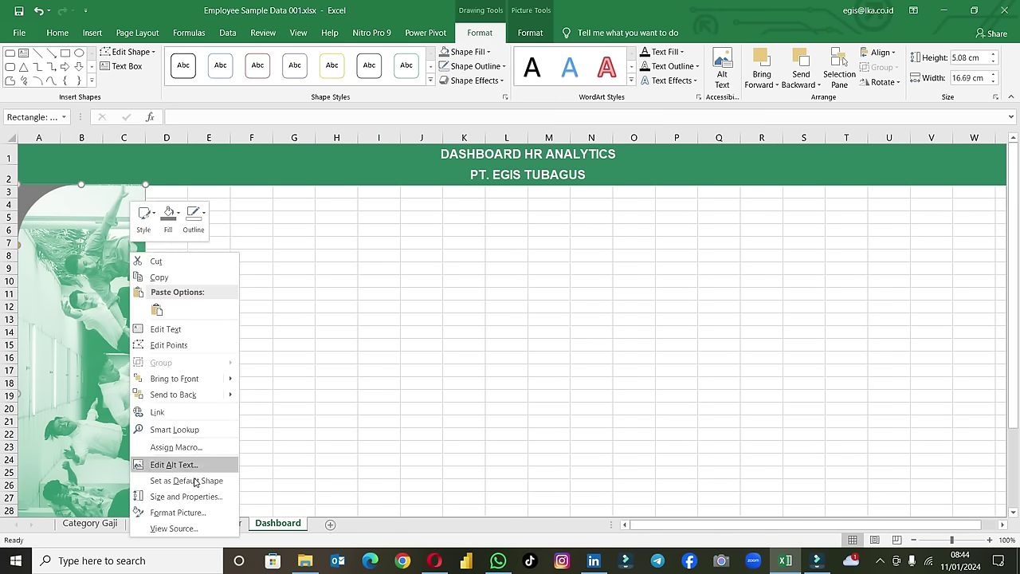
pyautogui.click(186, 512)
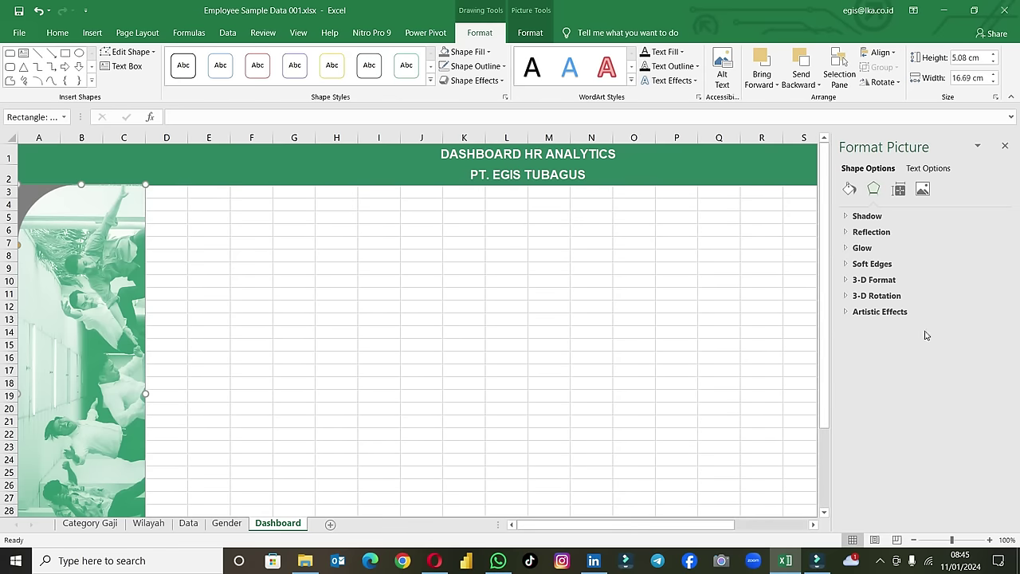
pyautogui.click(849, 189)
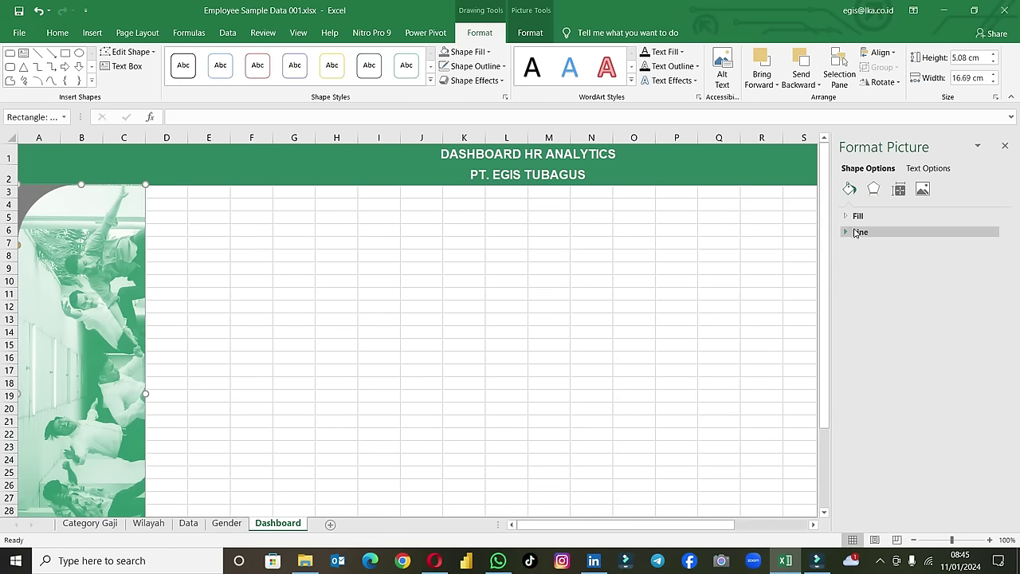
pyautogui.click(847, 217)
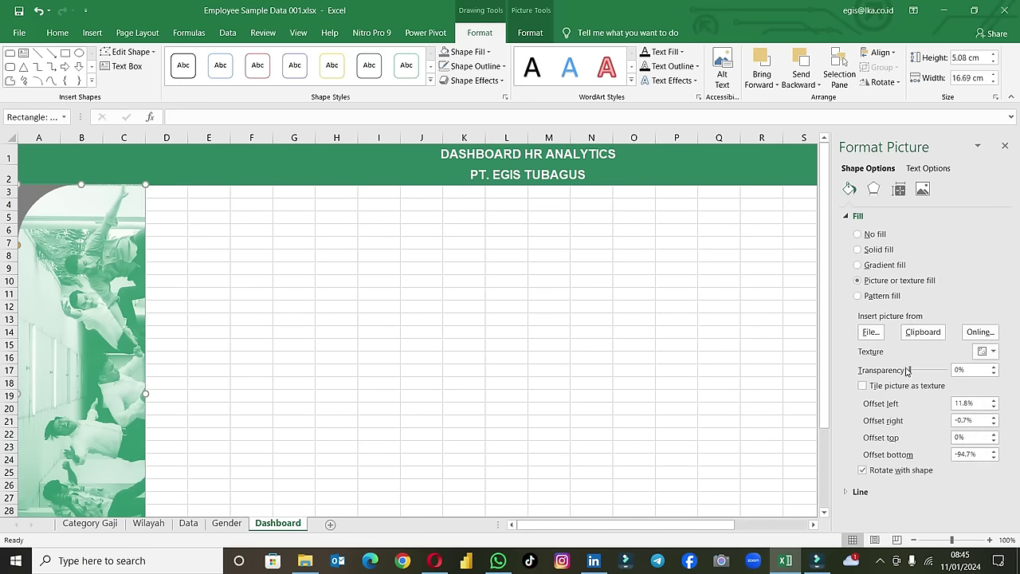
pyautogui.moveTo(913, 370); pyautogui.dragTo(938, 369)
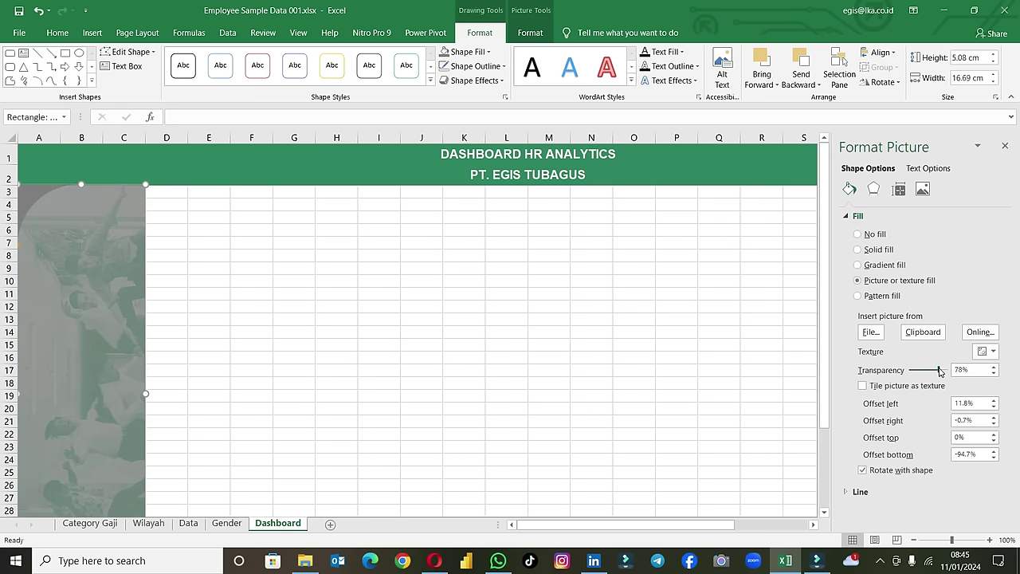
pyautogui.moveTo(940, 371); pyautogui.dragTo(929, 371)
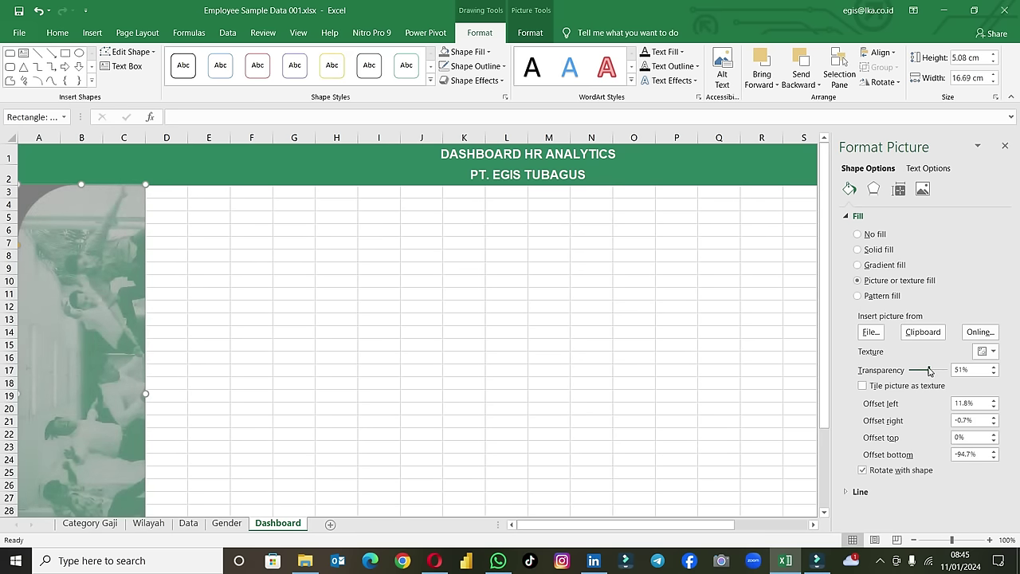
pyautogui.click(548, 317)
pyautogui.click(133, 215)
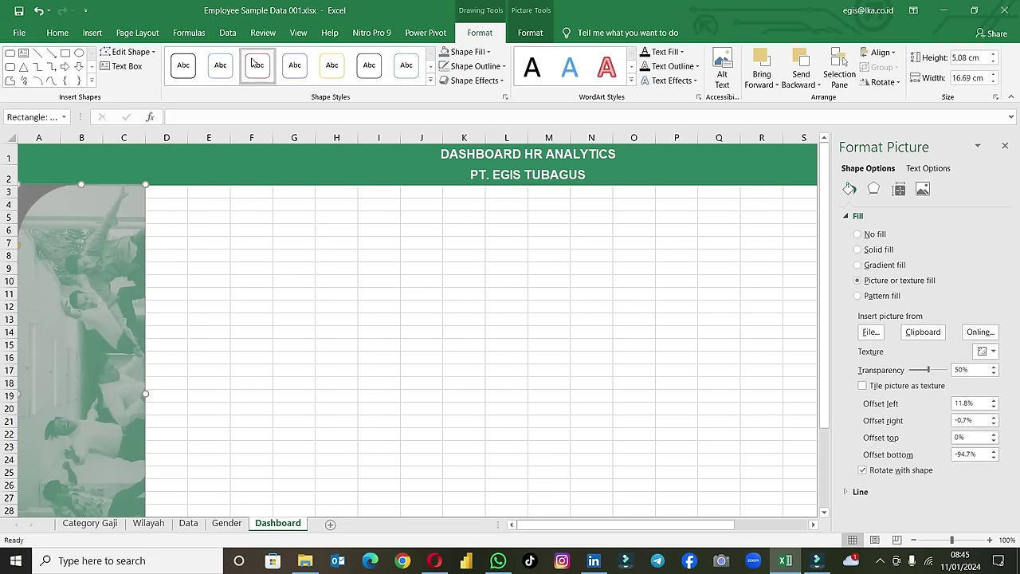
# Step: Set the banner photo to No Recolor and raise its transparency to 87%
pyautogui.click(525, 34)
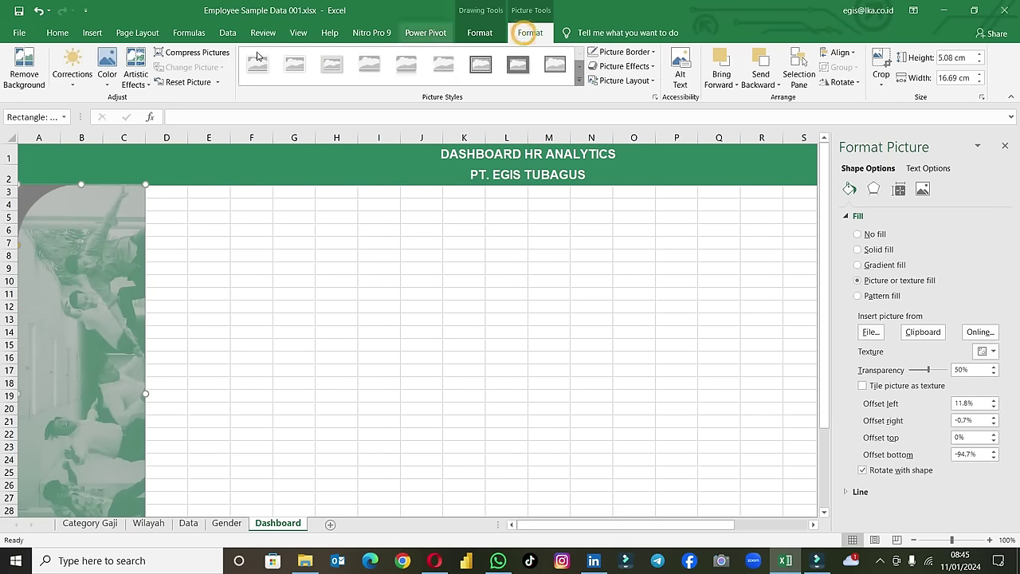
pyautogui.click(104, 87)
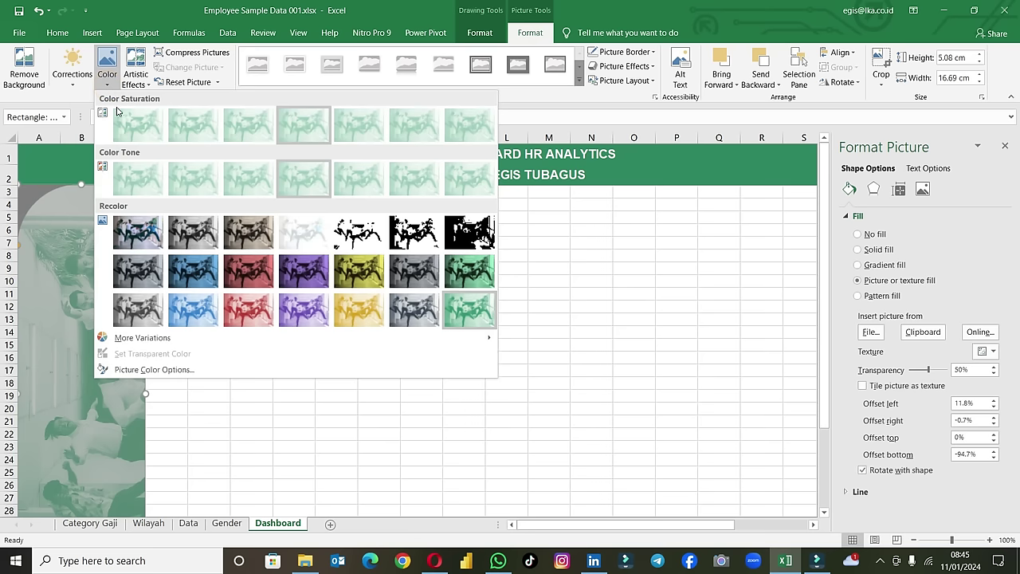
pyautogui.click(138, 243)
pyautogui.moveTo(928, 369); pyautogui.dragTo(945, 377)
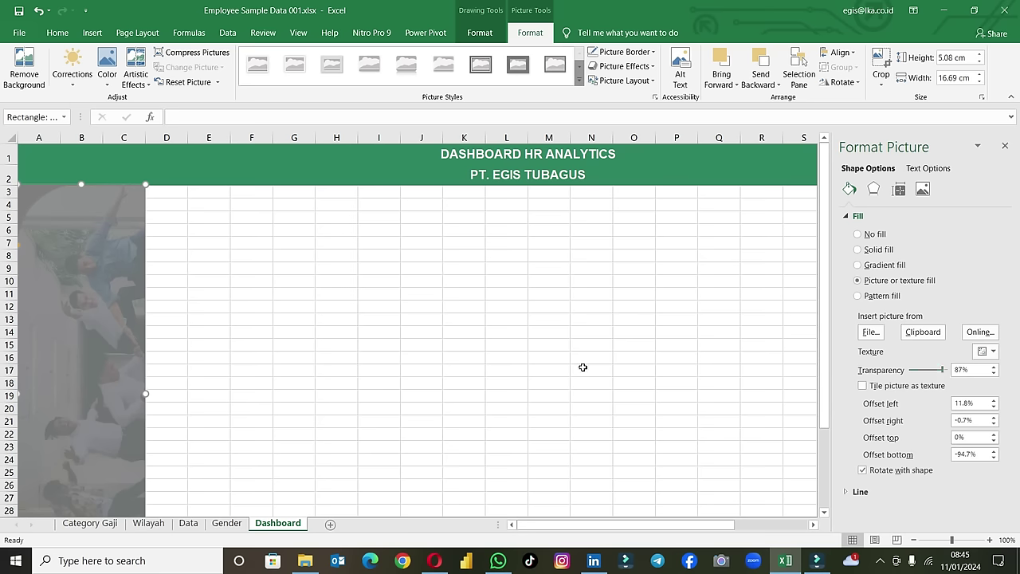
pyautogui.click(558, 368)
pyautogui.click(376, 320)
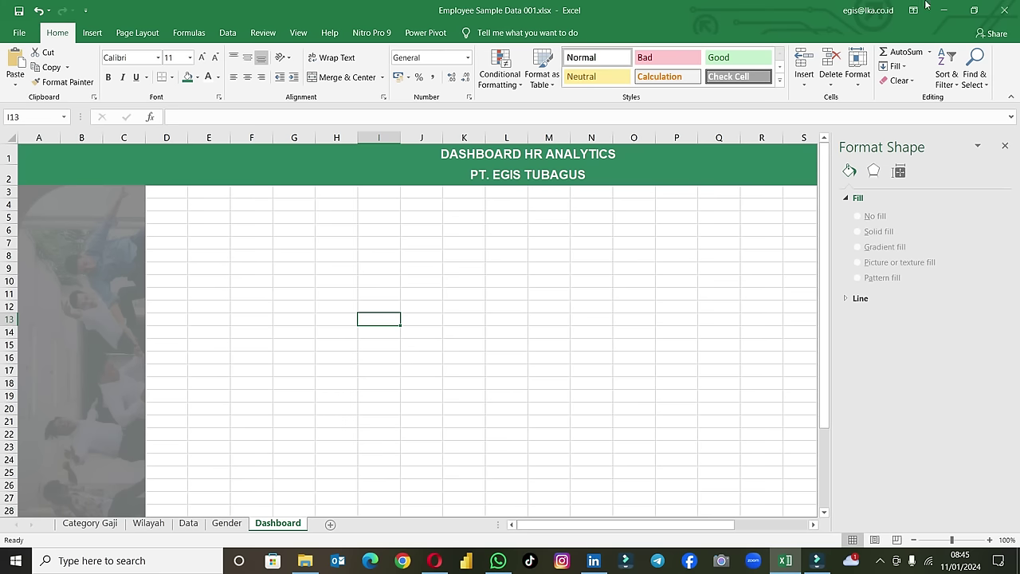
# Step: Close the formatting pane and reopen the banner's Format Picture fill settings
pyautogui.click(1004, 146)
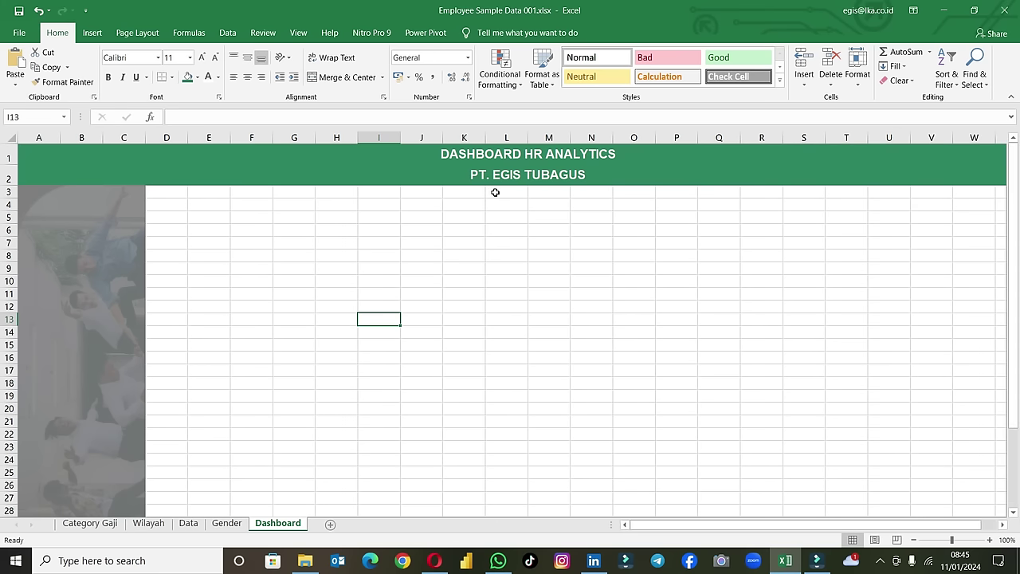
pyautogui.click(104, 239)
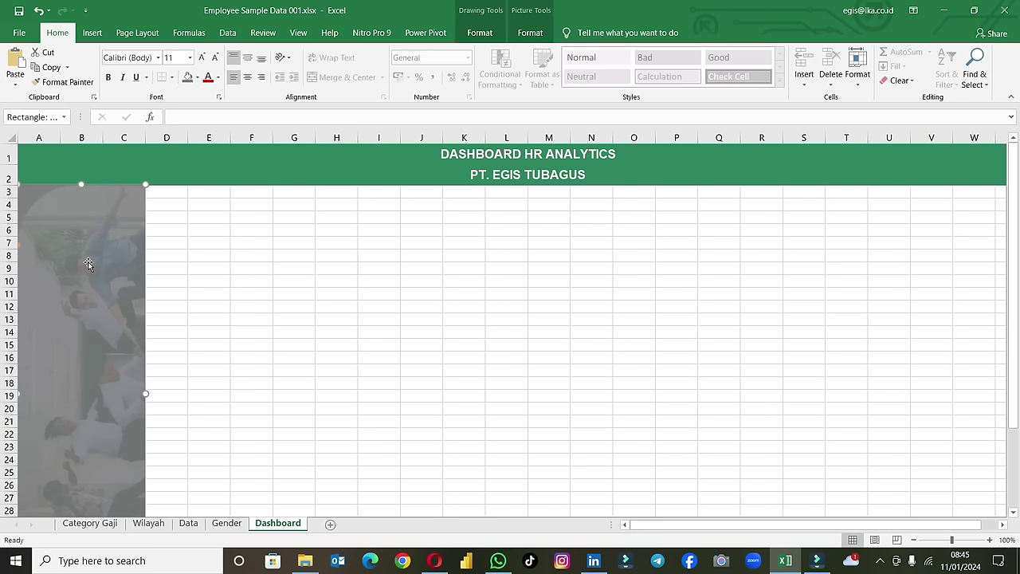
pyautogui.rightClick(84, 263)
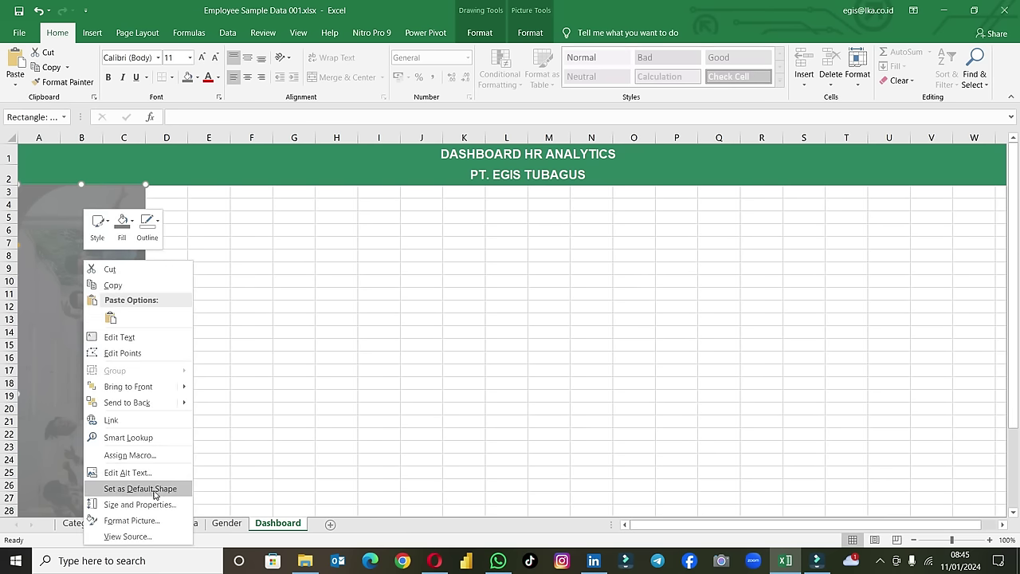
pyautogui.click(147, 519)
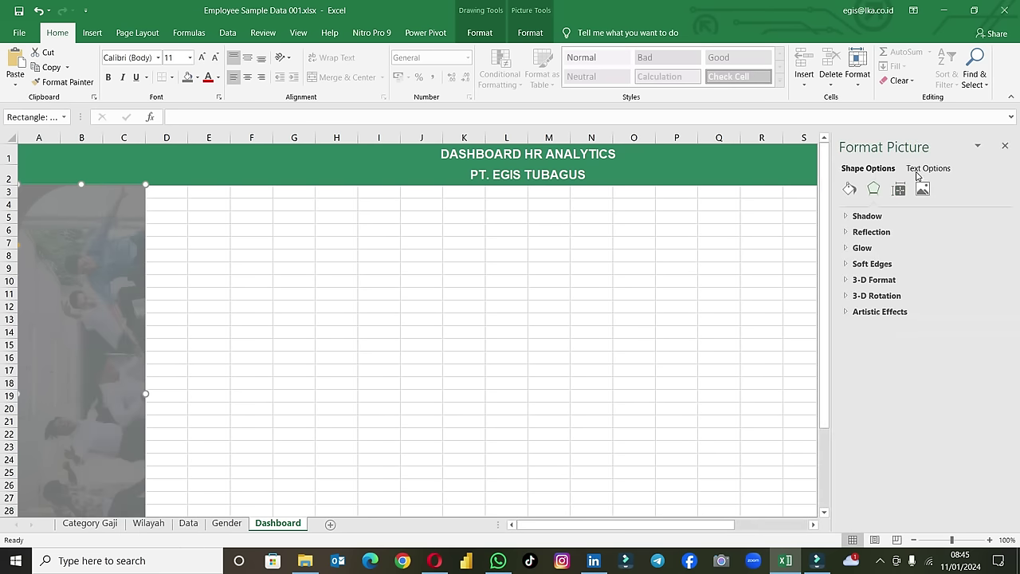
pyautogui.click(849, 189)
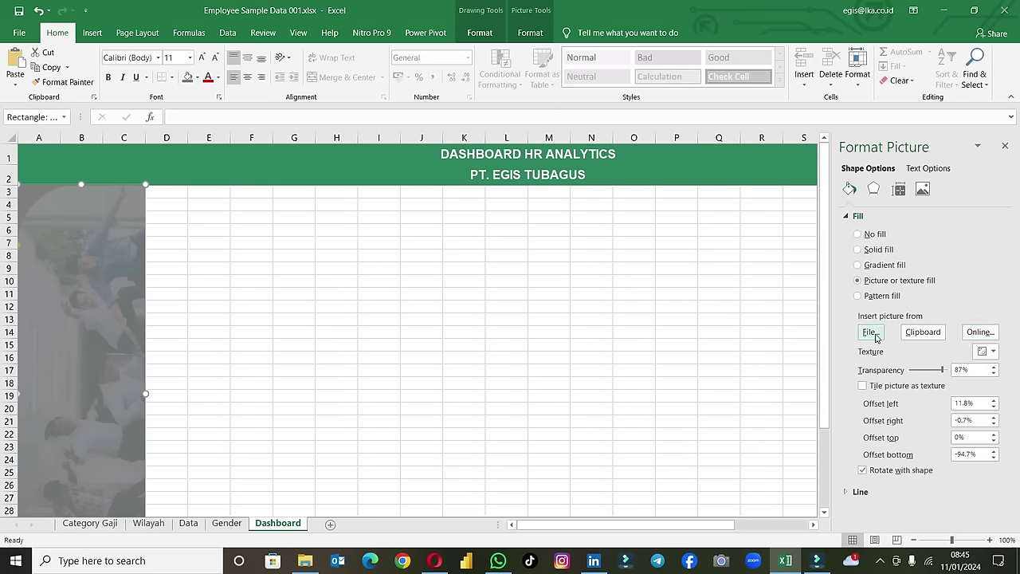
# Step: Replace the banner fill with the twin glass towers photo from an online 'BUILDING' search
pyautogui.click(979, 332)
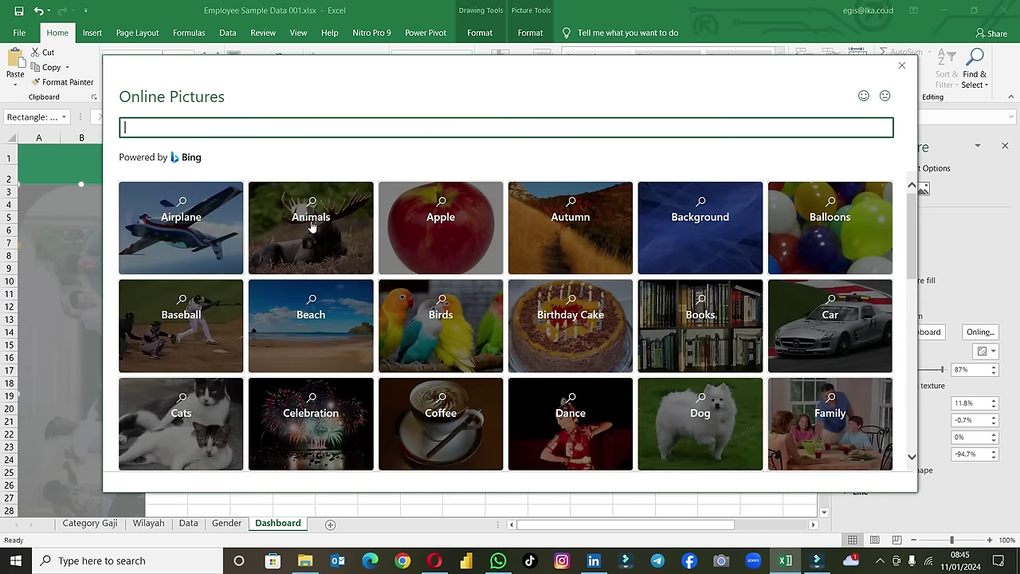
pyautogui.write('BUILDING')
pyautogui.press('Return')
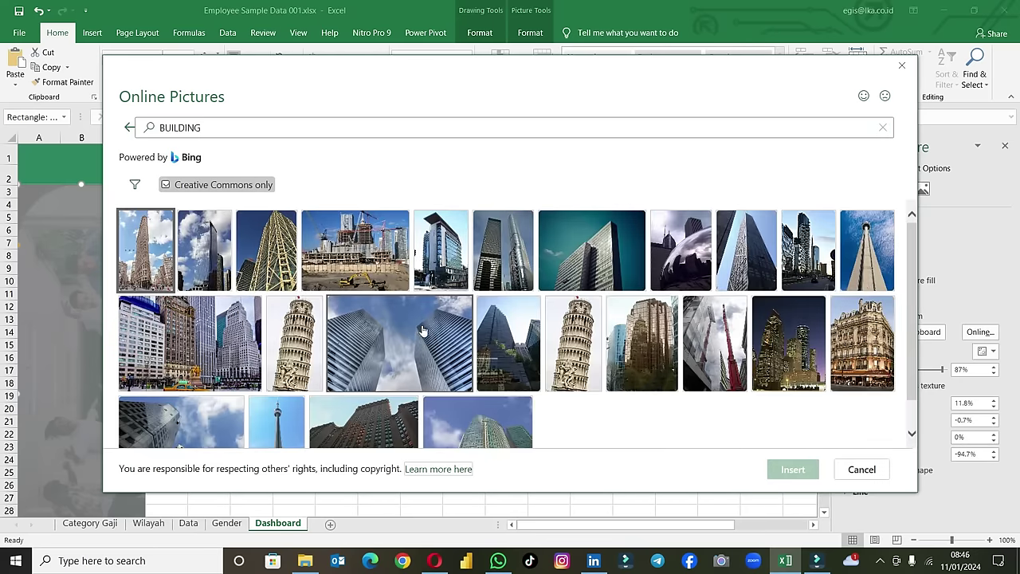
pyautogui.click(425, 351)
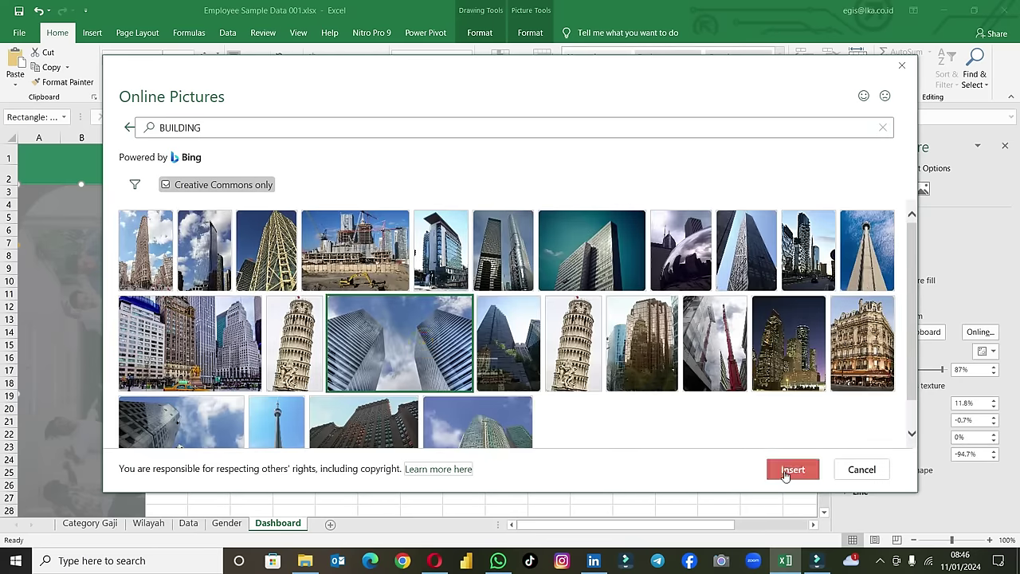
pyautogui.click(786, 473)
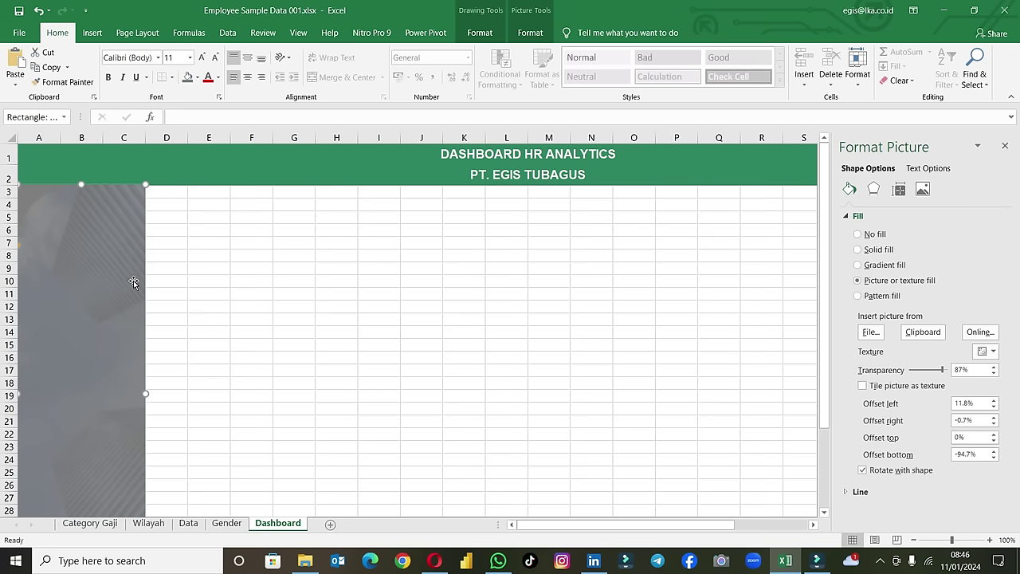
# Step: Rotate the picture a quarter turn clockwise and enlarge it to span roughly D3 to I27
pyautogui.click(530, 32)
pyautogui.click(843, 82)
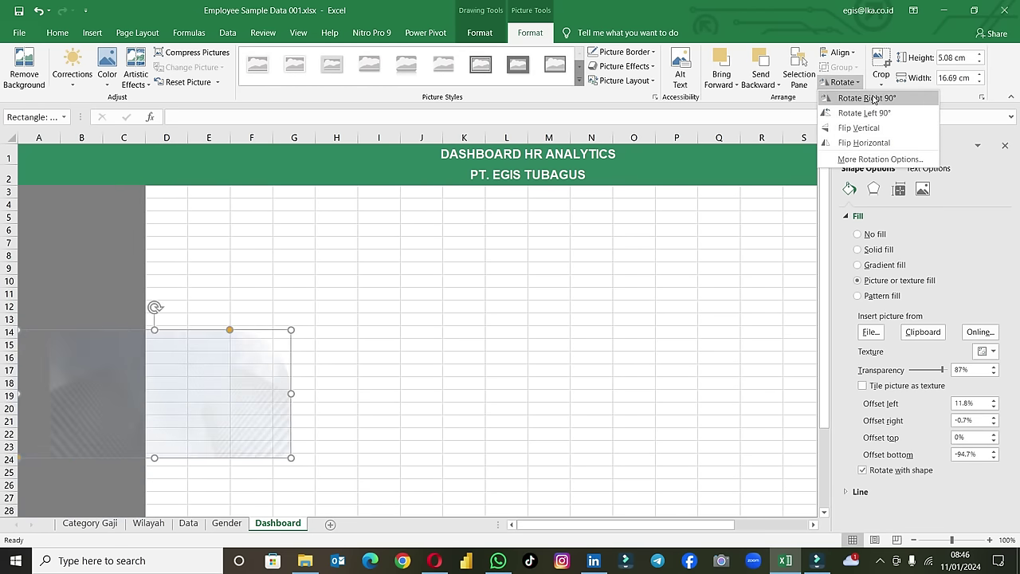
pyautogui.click(873, 98)
pyautogui.moveTo(235, 387)
pyautogui.mouseDown()
pyautogui.moveTo(231, 247)
pyautogui.moveTo(170, 239)
pyautogui.mouseUp()
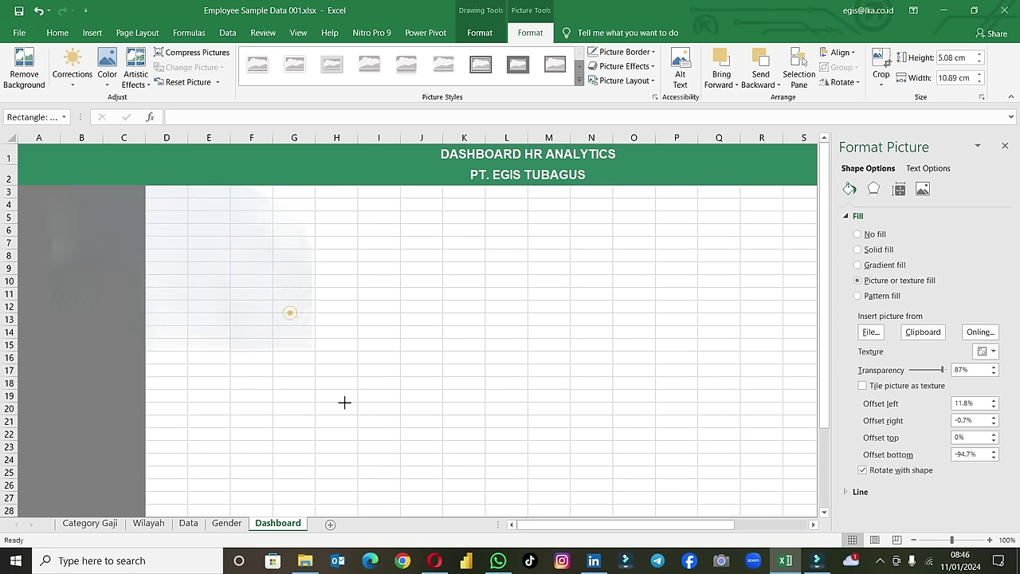
pyautogui.moveTo(290, 313); pyautogui.dragTo(411, 501)
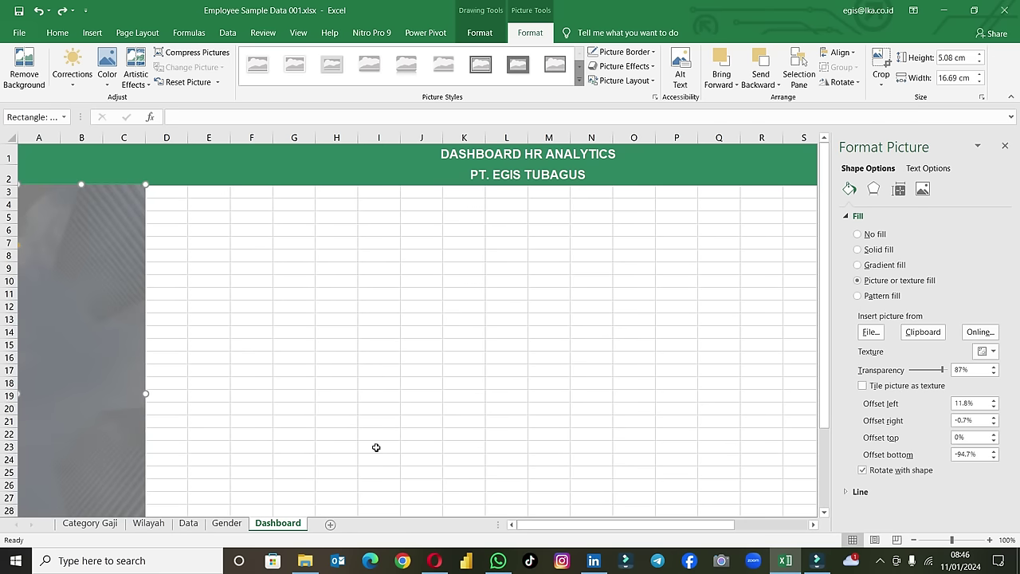
pyautogui.click(323, 404)
pyautogui.moveTo(318, 381); pyautogui.dragTo(293, 341)
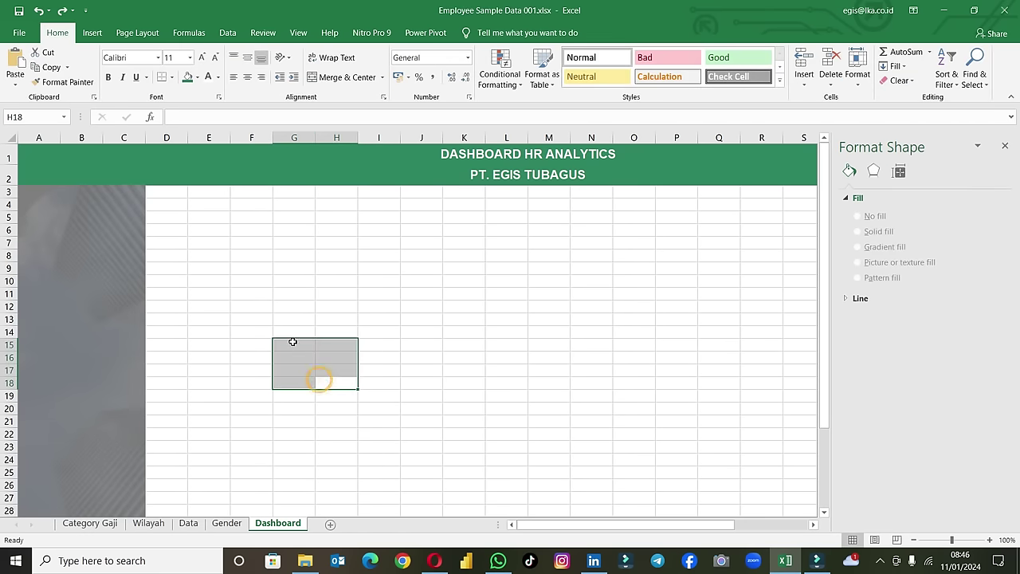
pyautogui.click(327, 303)
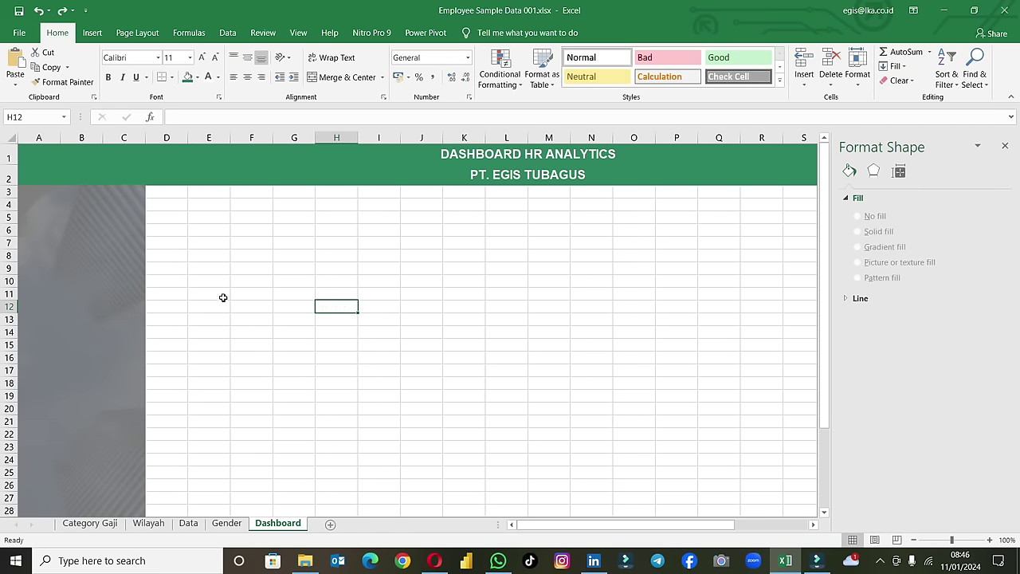
# Step: Fill the grey rectangle behind the sidebar picture with a pale green tint
pyautogui.click(117, 239)
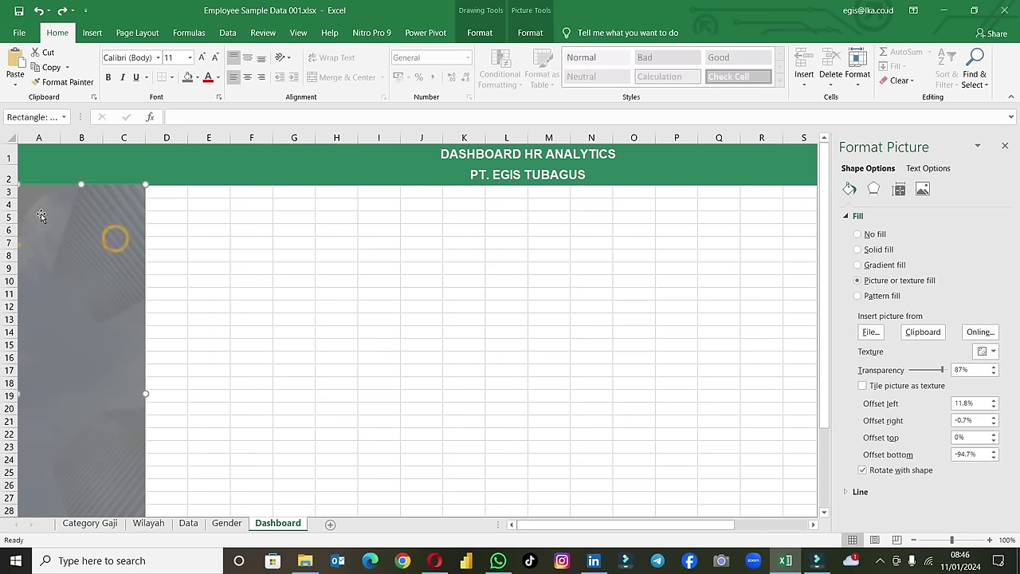
pyautogui.moveTo(37, 213); pyautogui.dragTo(59, 248)
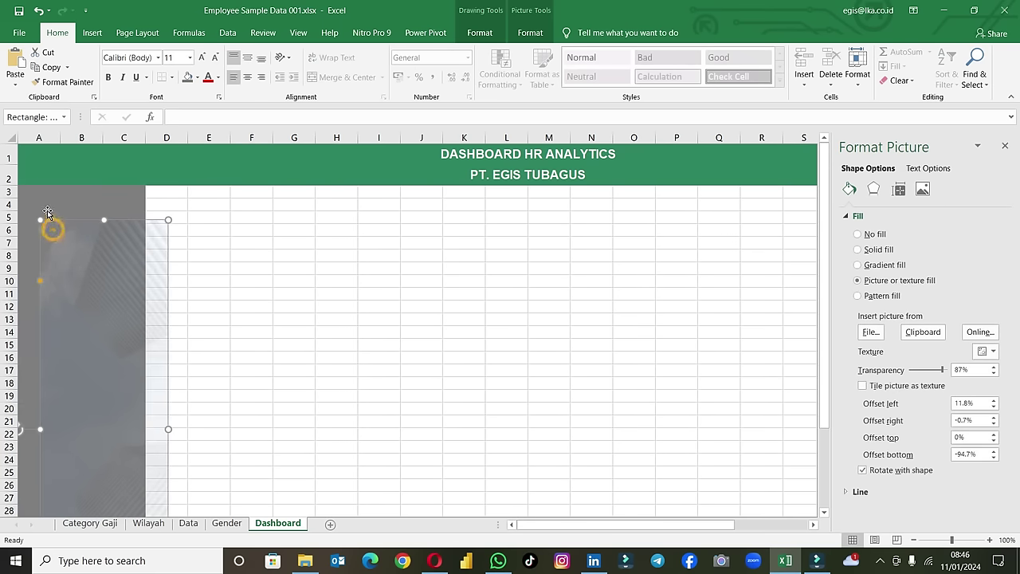
pyautogui.click(33, 195)
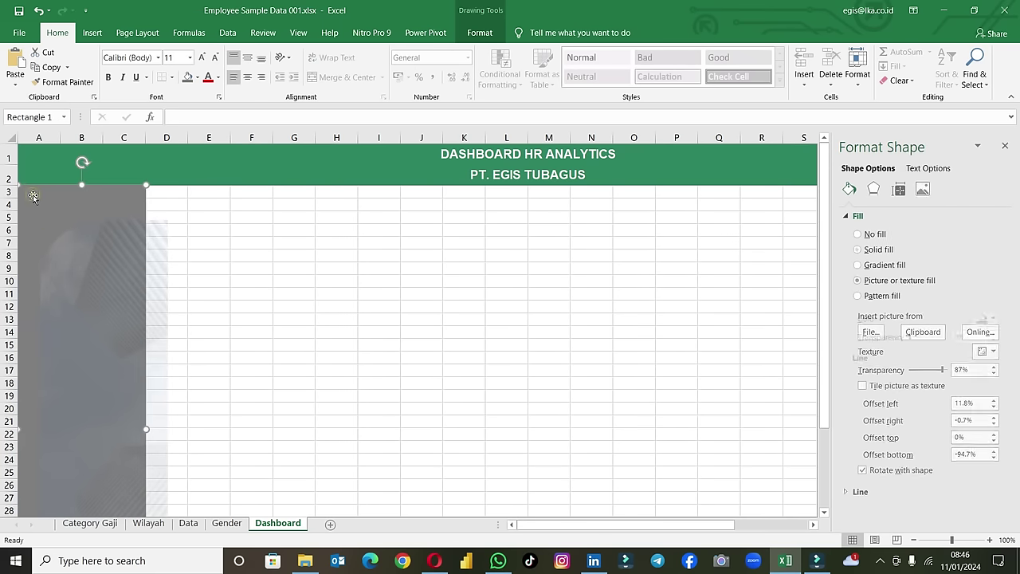
pyautogui.click(476, 35)
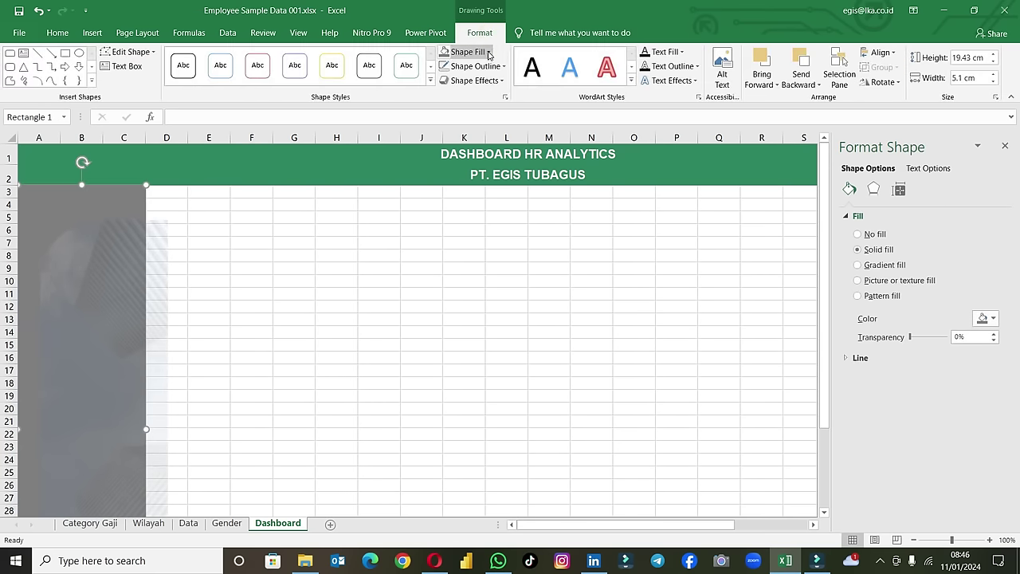
pyautogui.click(489, 51)
pyautogui.click(540, 104)
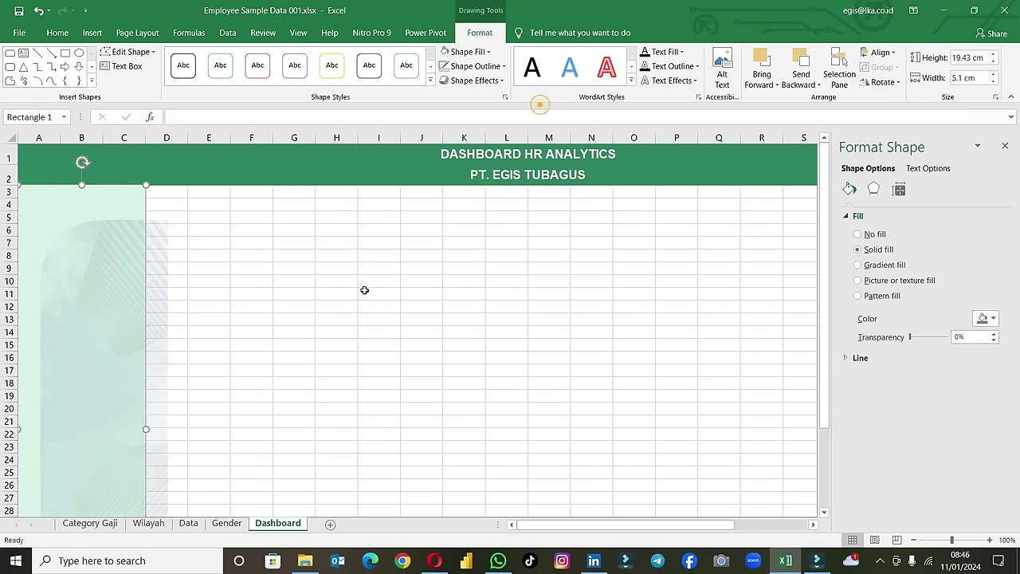
pyautogui.click(341, 305)
# Step: Lower the sidebar picture's transparency from 87% to 70% and close the formatting pane
pyautogui.click(122, 247)
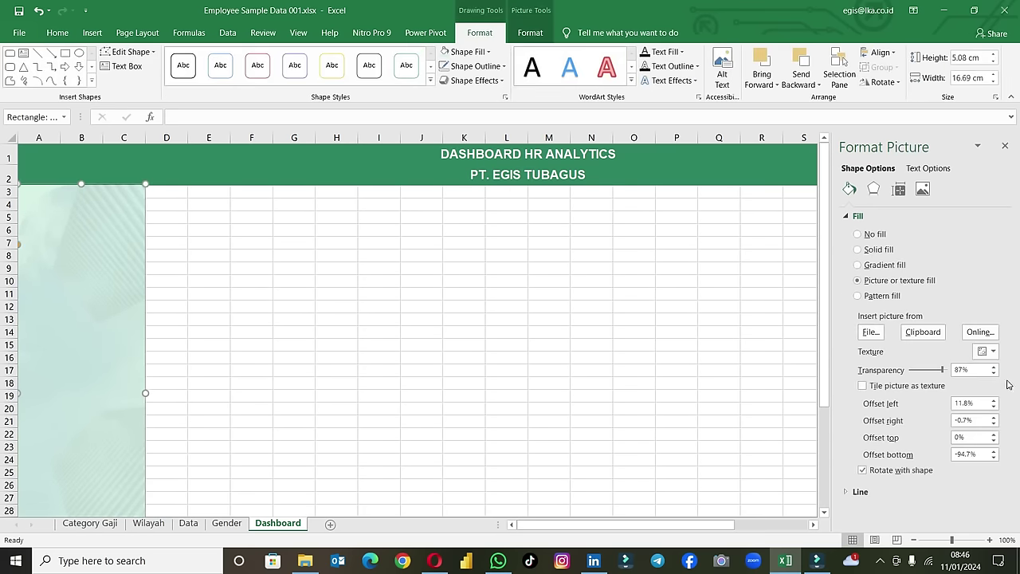
pyautogui.moveTo(944, 374); pyautogui.dragTo(938, 373)
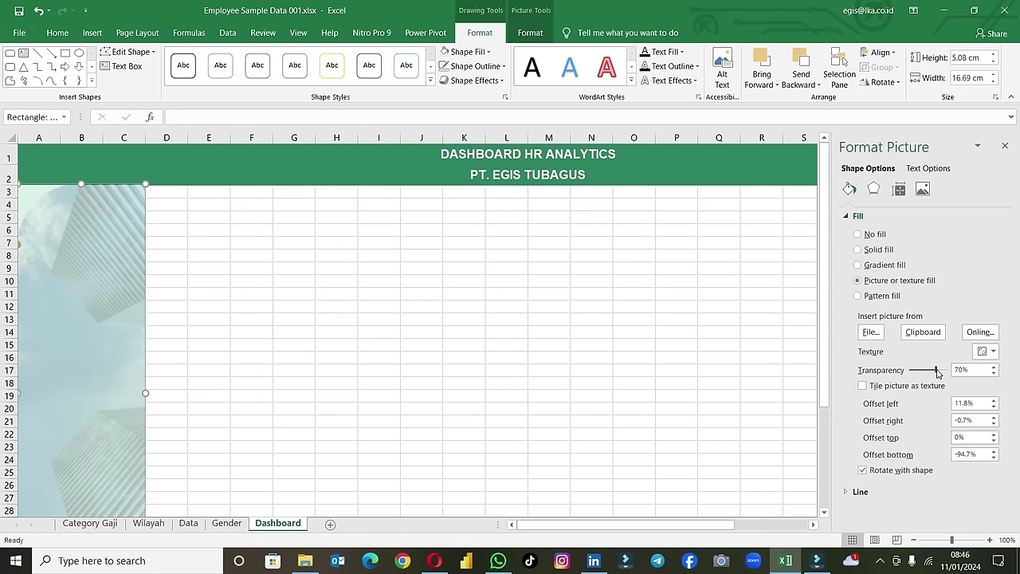
pyautogui.click(575, 345)
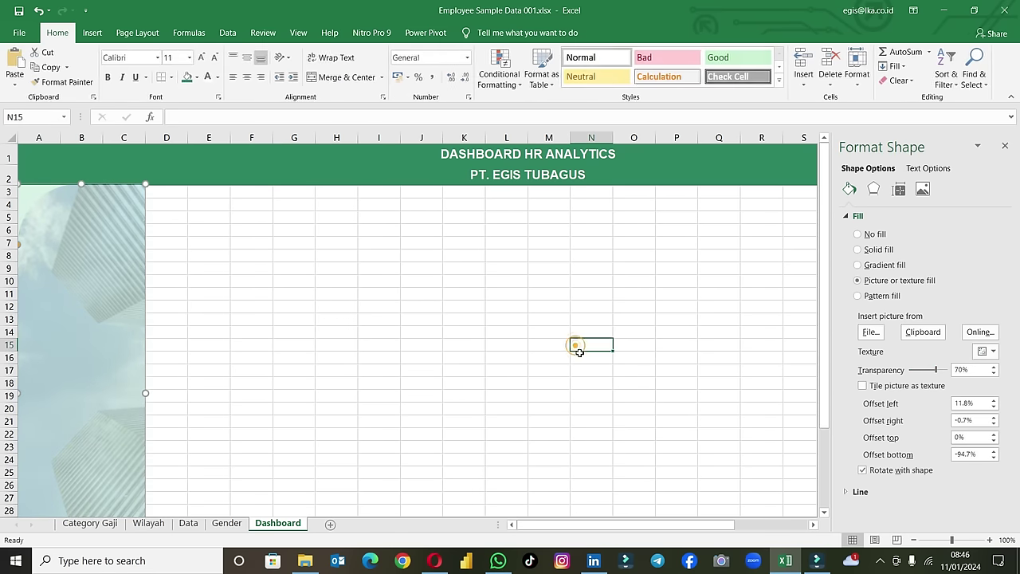
pyautogui.click(1005, 146)
pyautogui.click(466, 343)
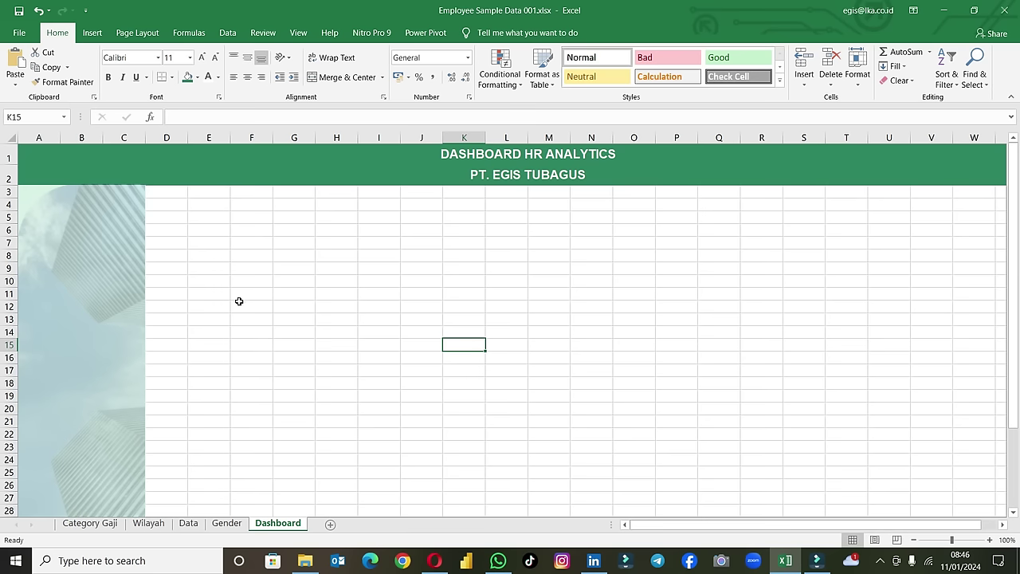
# Step: Draw a rectangle over D3:F6 and set it to No Fill
pyautogui.click(92, 33)
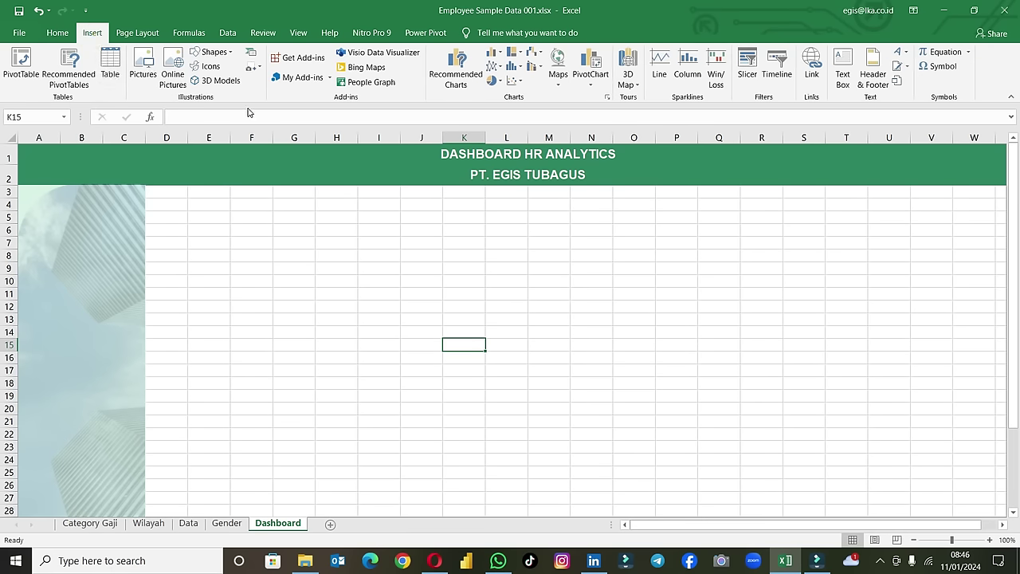
pyautogui.click(233, 52)
pyautogui.click(251, 81)
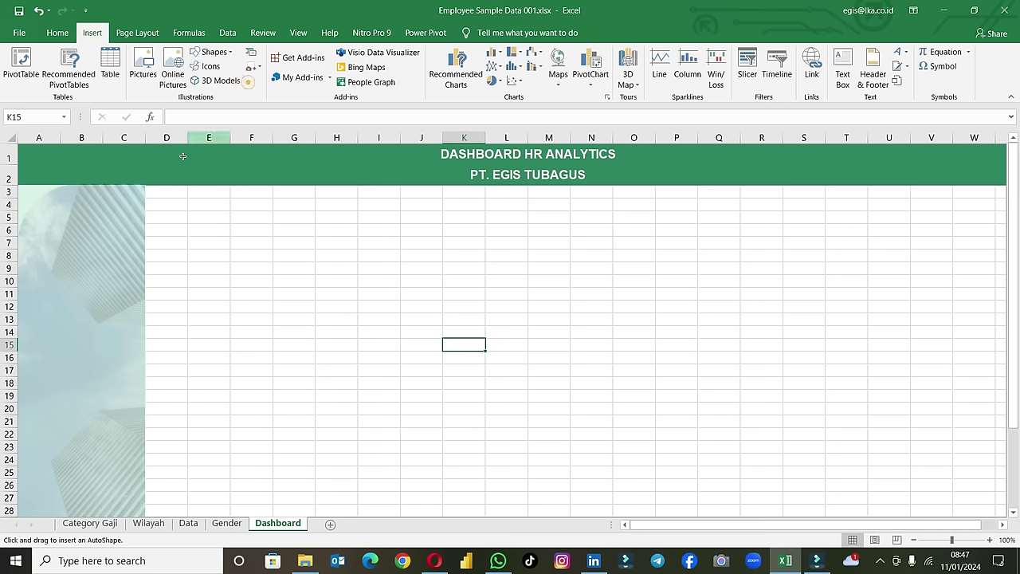
pyautogui.moveTo(148, 195); pyautogui.dragTo(271, 236)
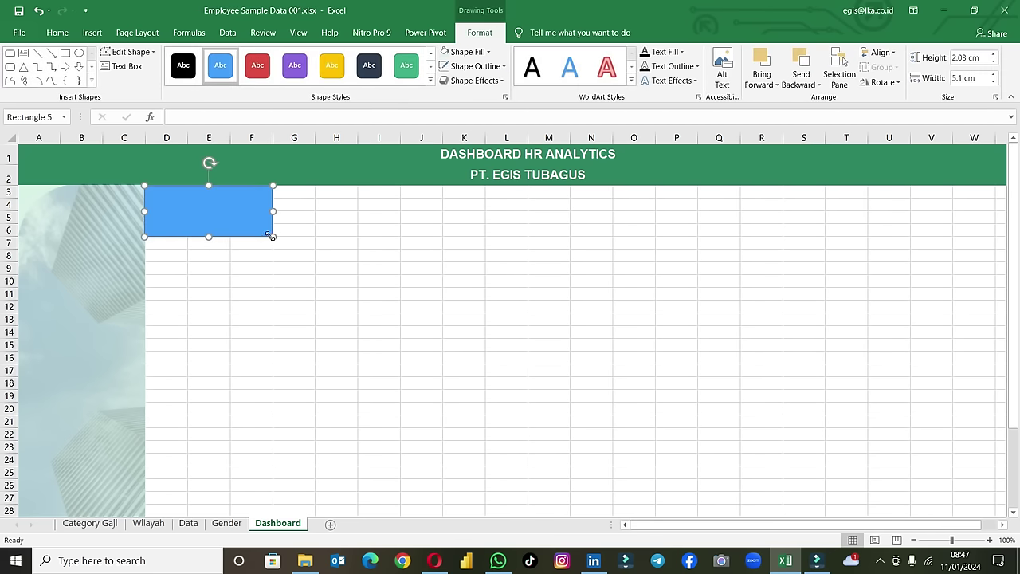
pyautogui.click(467, 51)
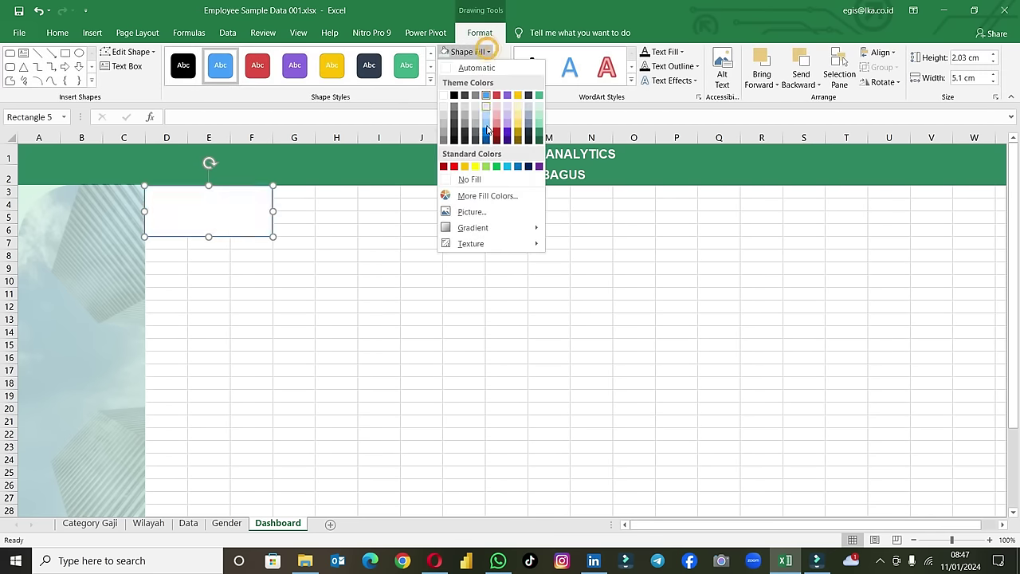
pyautogui.click(478, 180)
# Step: Add a no-fill text box across the rectangle's top at rows 3–4
pyautogui.click(136, 72)
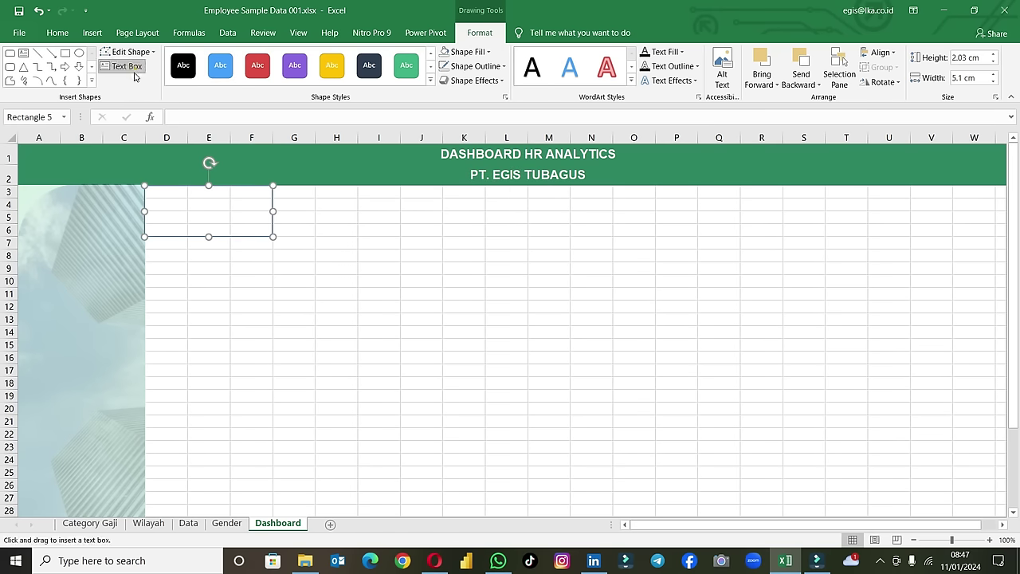
pyautogui.moveTo(146, 217); pyautogui.dragTo(272, 230)
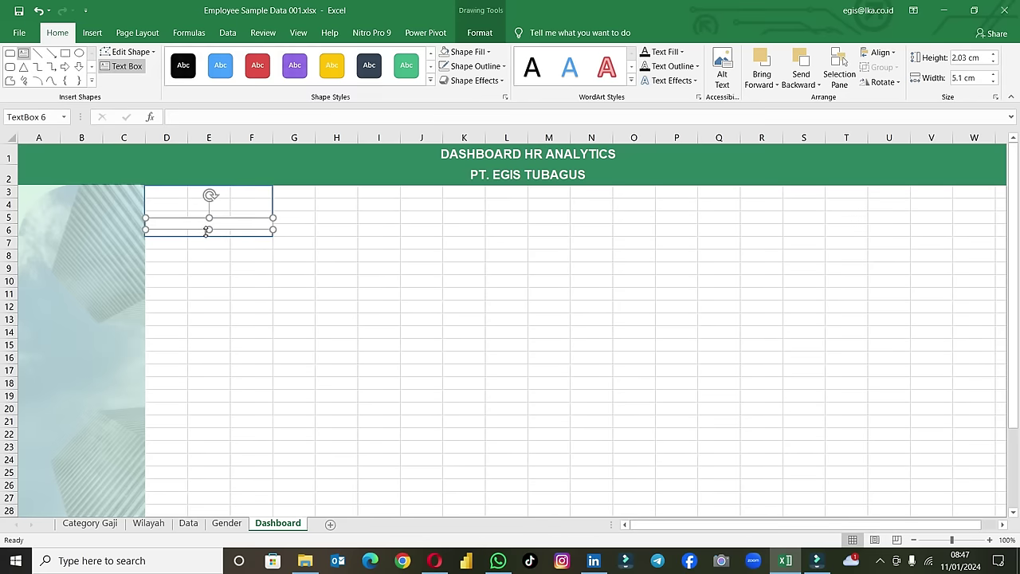
pyautogui.moveTo(225, 231); pyautogui.dragTo(224, 200)
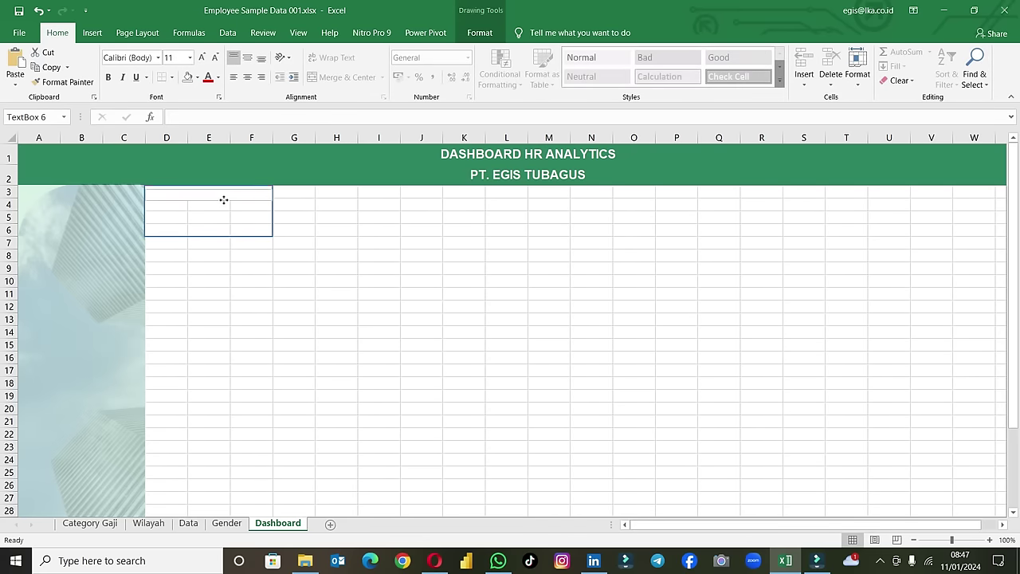
pyautogui.moveTo(224, 200); pyautogui.dragTo(225, 200)
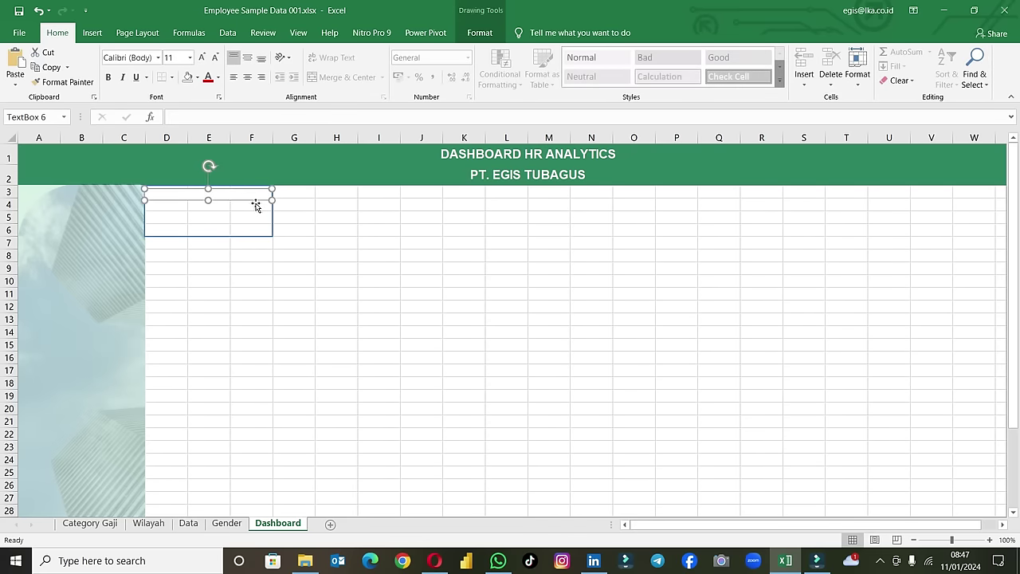
pyautogui.click(197, 77)
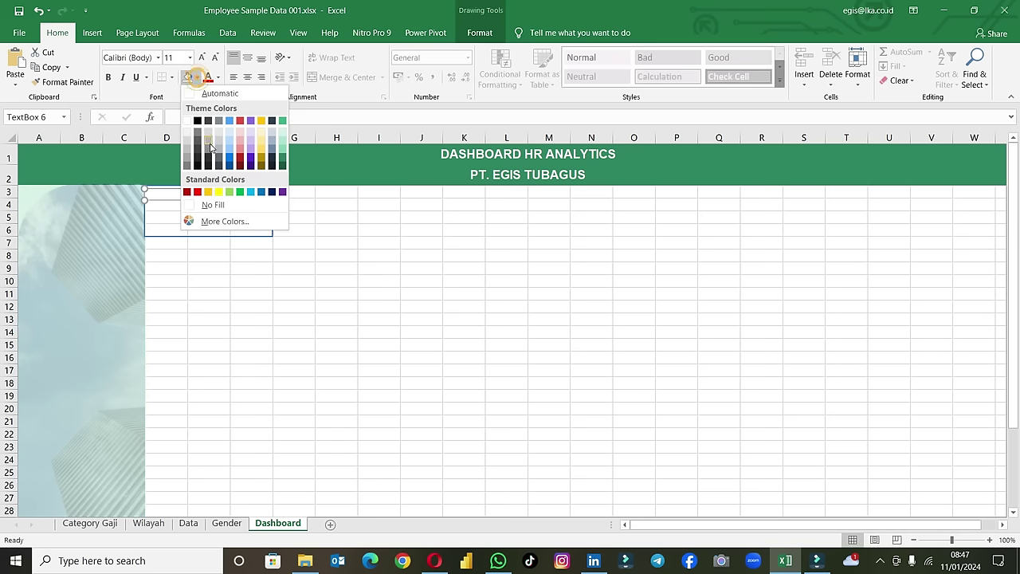
pyautogui.click(213, 204)
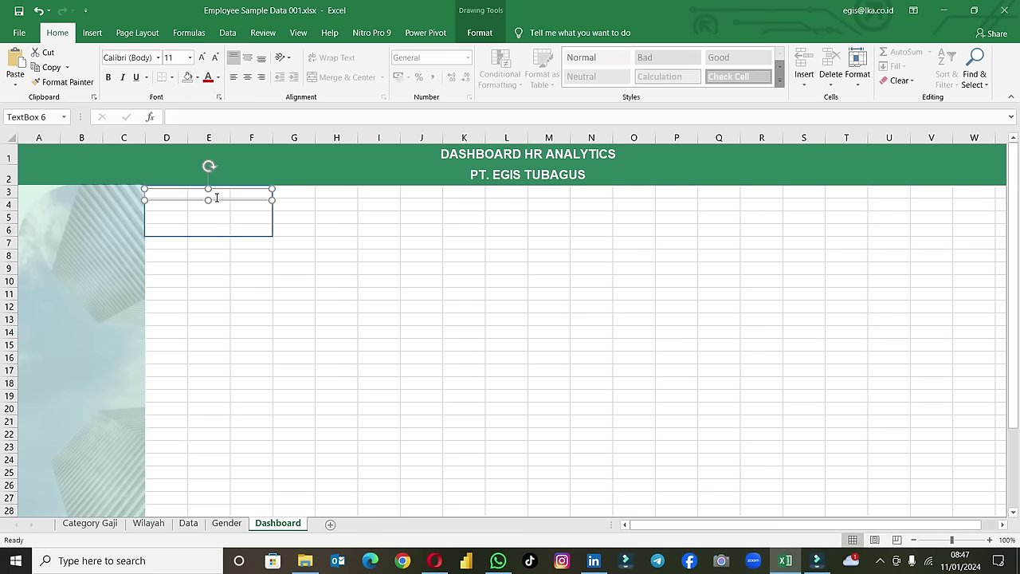
# Step: Make the TOTAL KARYAWAN label bold, centred, top-aligned and dark green
pyautogui.moveTo(220, 202); pyautogui.dragTo(218, 195)
pyautogui.write('TOTAL KARYAWAN')
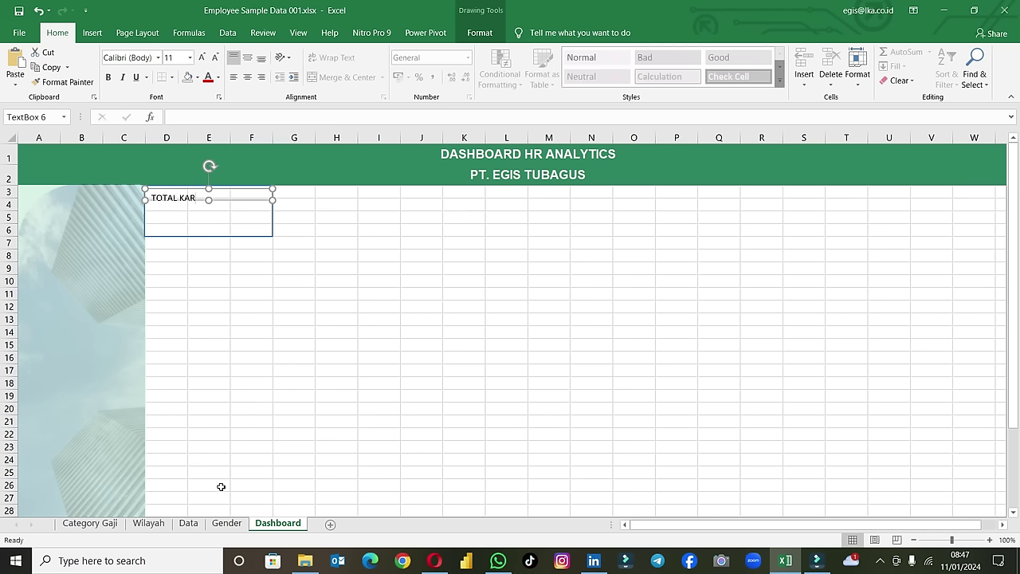
pyautogui.tripleClick(195, 194)
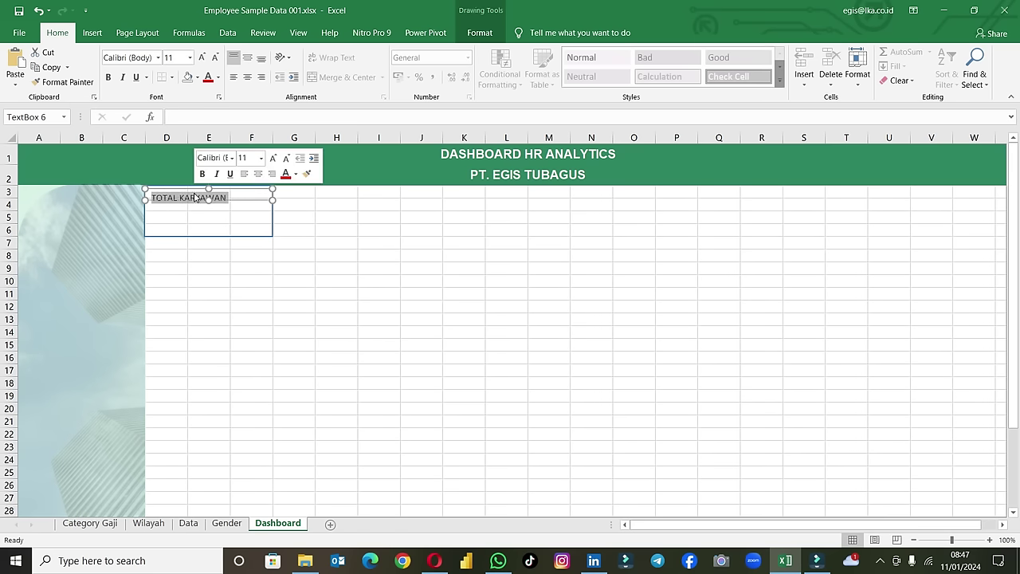
pyautogui.click(246, 77)
pyautogui.click(243, 59)
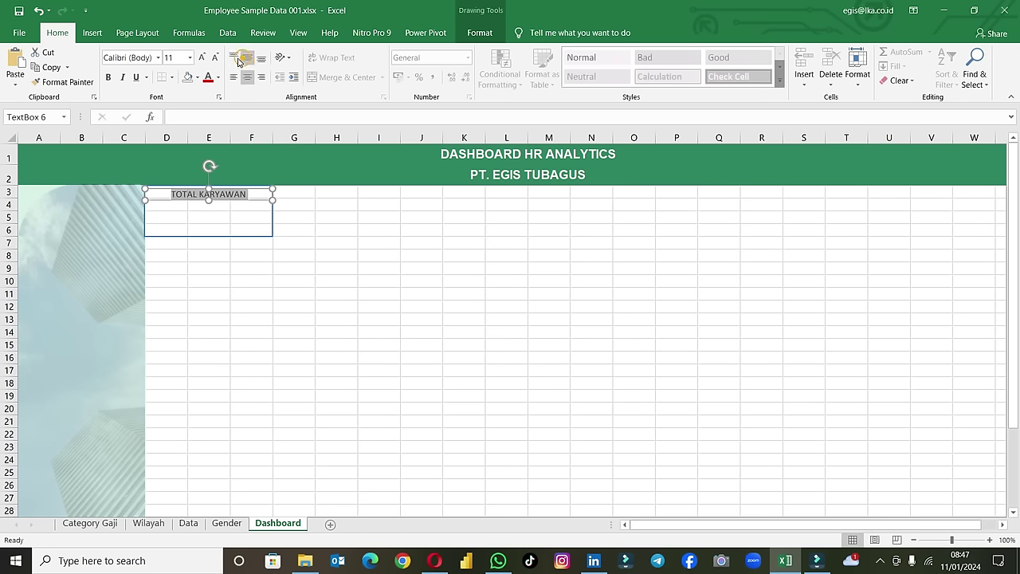
pyautogui.click(110, 77)
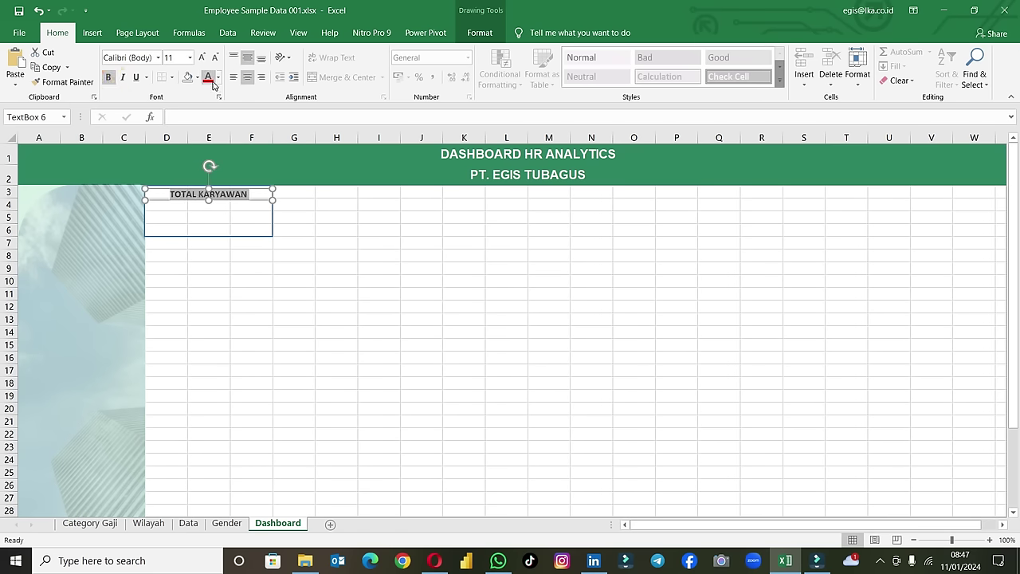
pyautogui.click(217, 77)
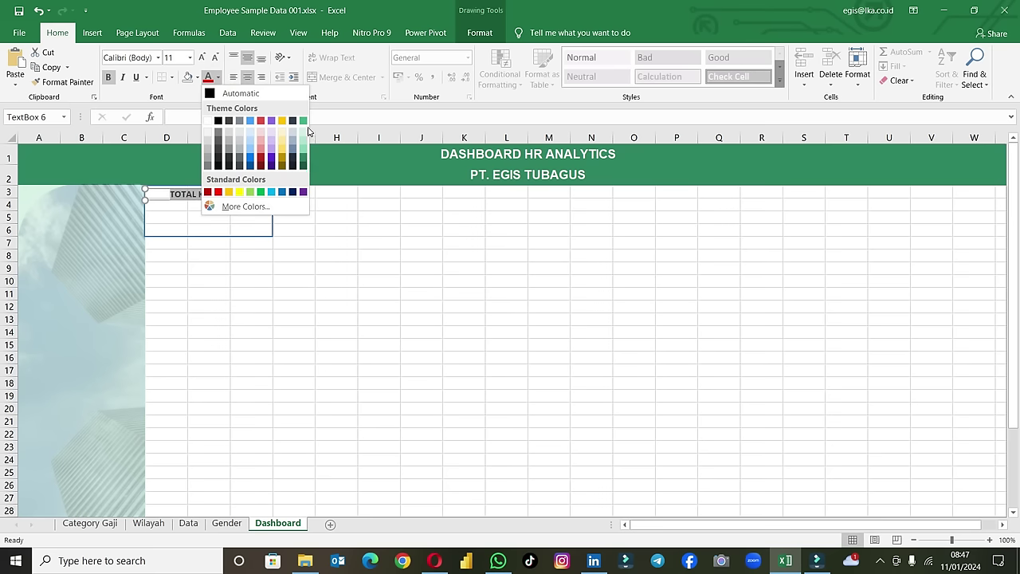
pyautogui.click(304, 165)
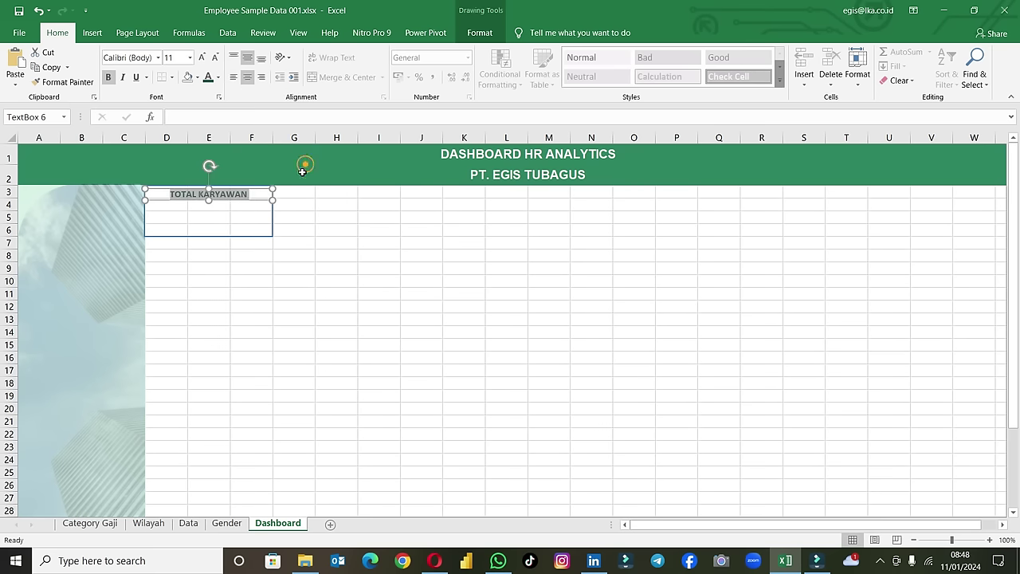
# Step: Remove the outline from the TOTAL KARYAWAN title text box
pyautogui.click(267, 233)
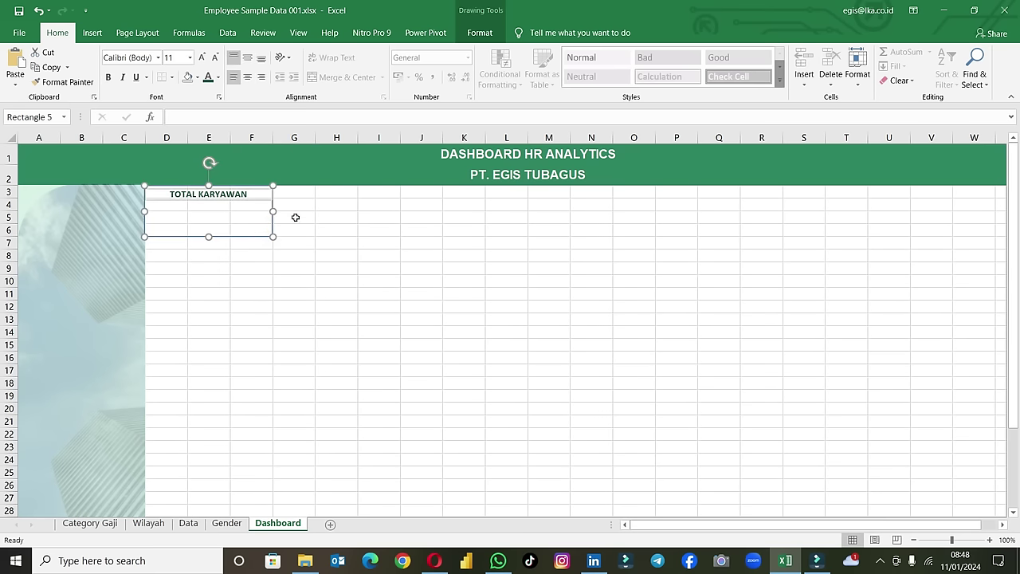
pyautogui.click(295, 216)
pyautogui.click(256, 200)
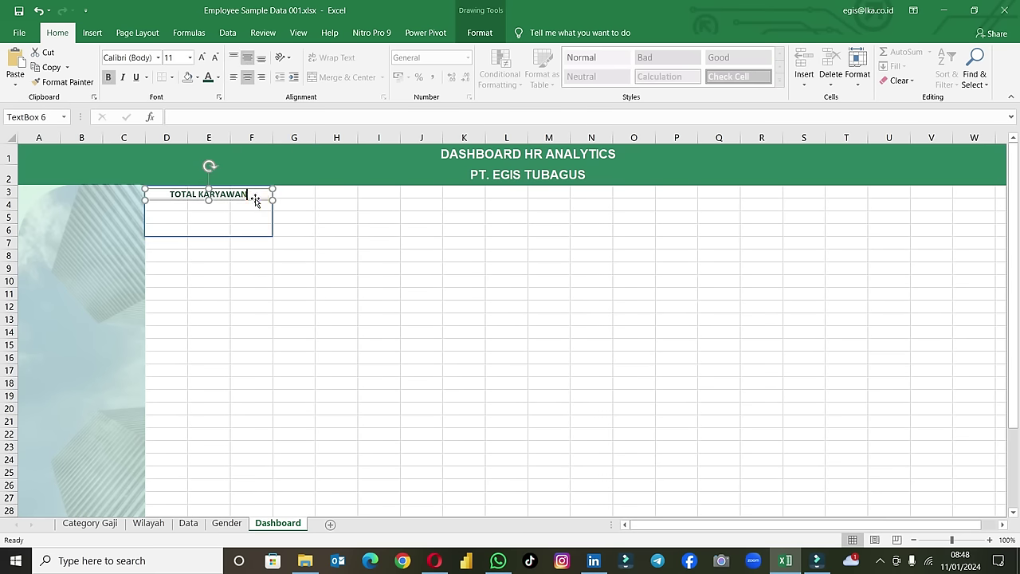
pyautogui.click(480, 33)
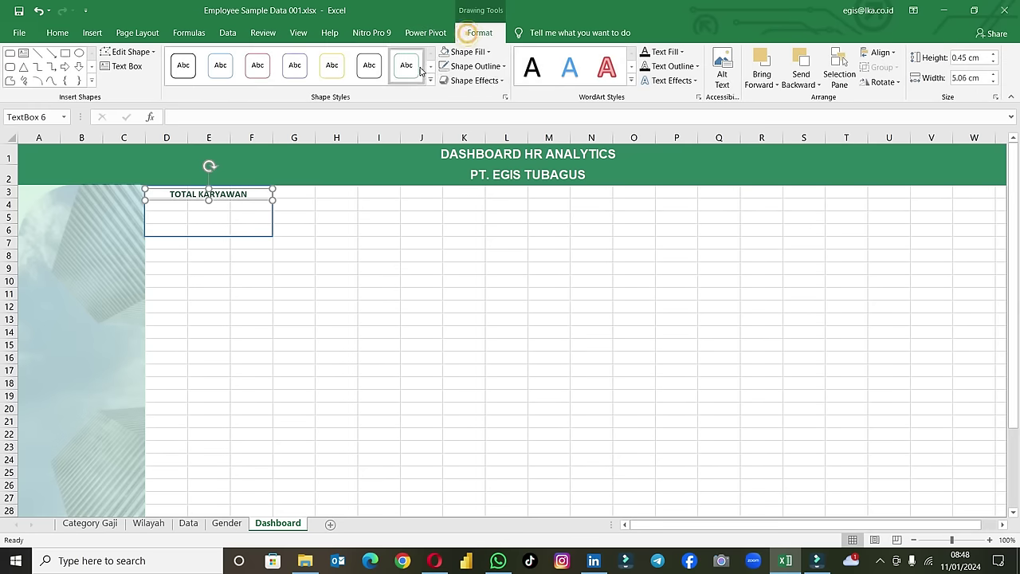
pyautogui.click(497, 68)
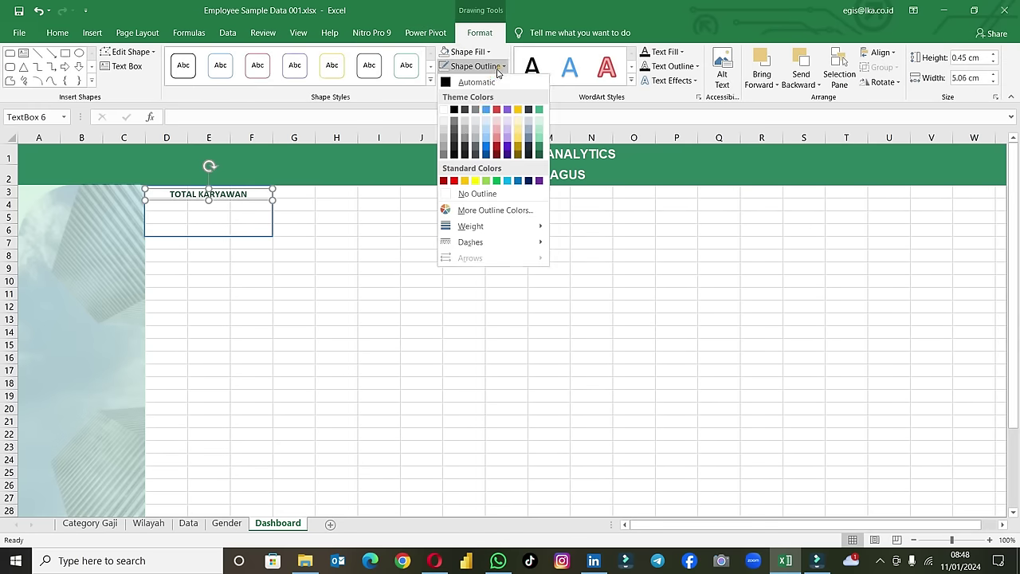
pyautogui.click(475, 195)
# Step: Give the KPI box a 3 pt dark green outline
pyautogui.click(272, 220)
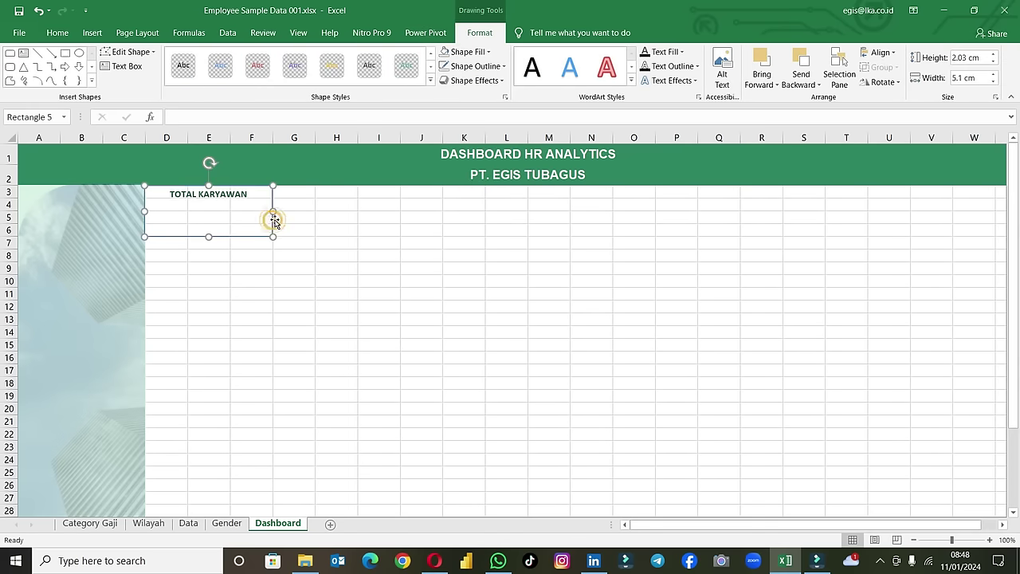
pyautogui.click(504, 66)
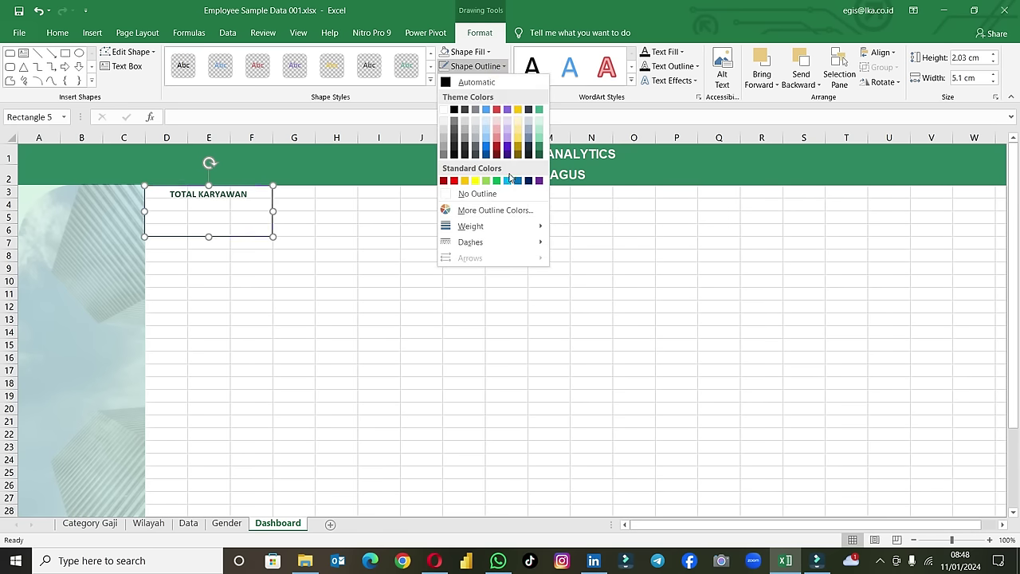
pyautogui.click(539, 157)
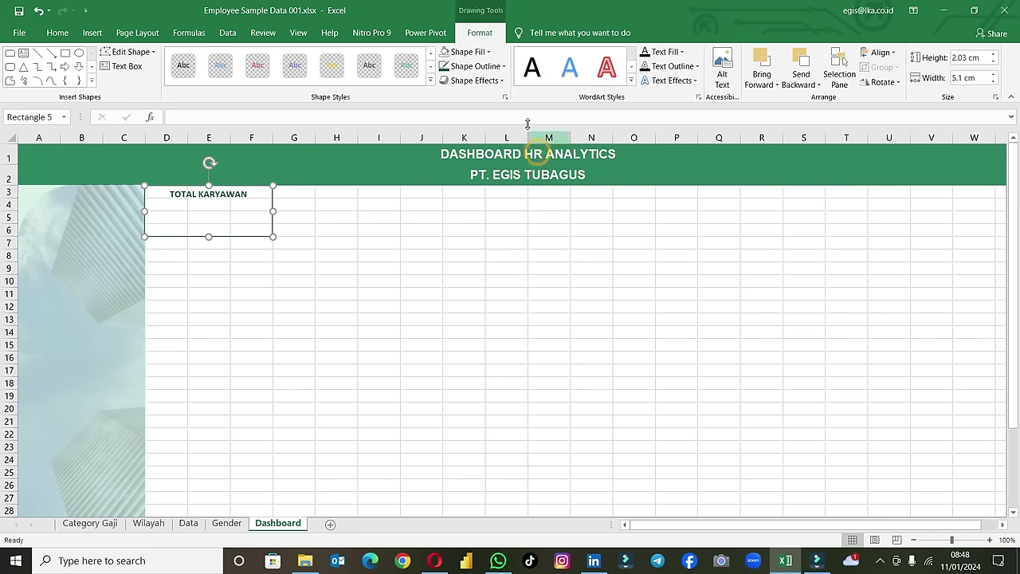
pyautogui.click(503, 66)
pyautogui.moveTo(518, 226)
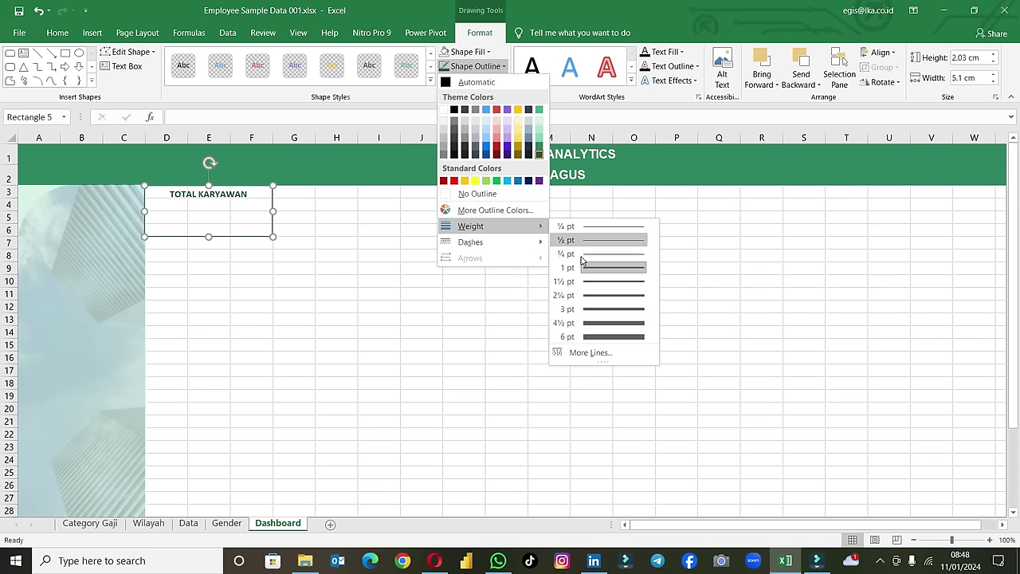
pyautogui.click(599, 310)
pyautogui.click(341, 280)
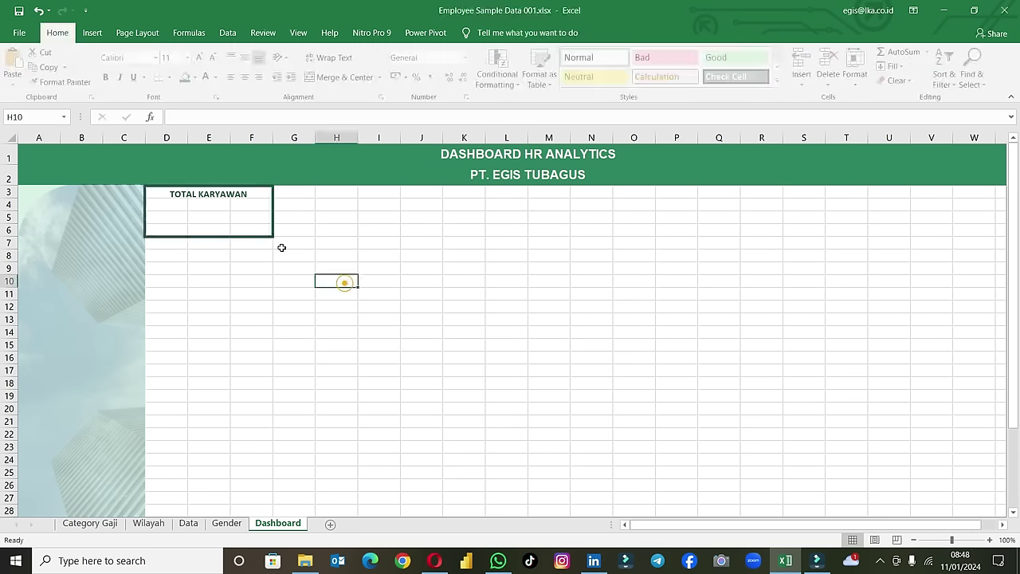
# Step: Link the KPI box to =Gender!B6 so it displays the Grand Total 1000
pyautogui.click(240, 237)
pyautogui.click(198, 111)
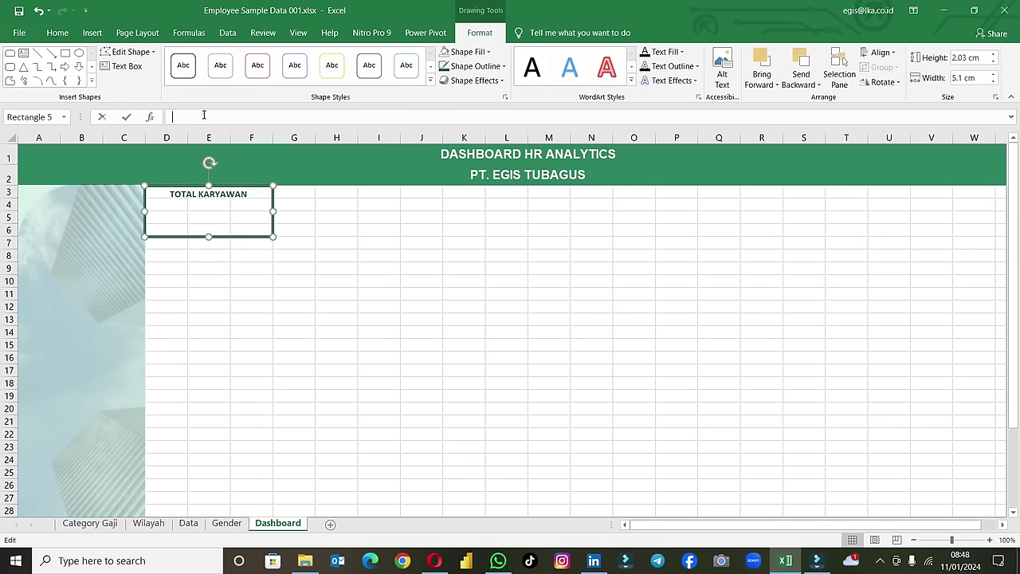
pyautogui.write('=')
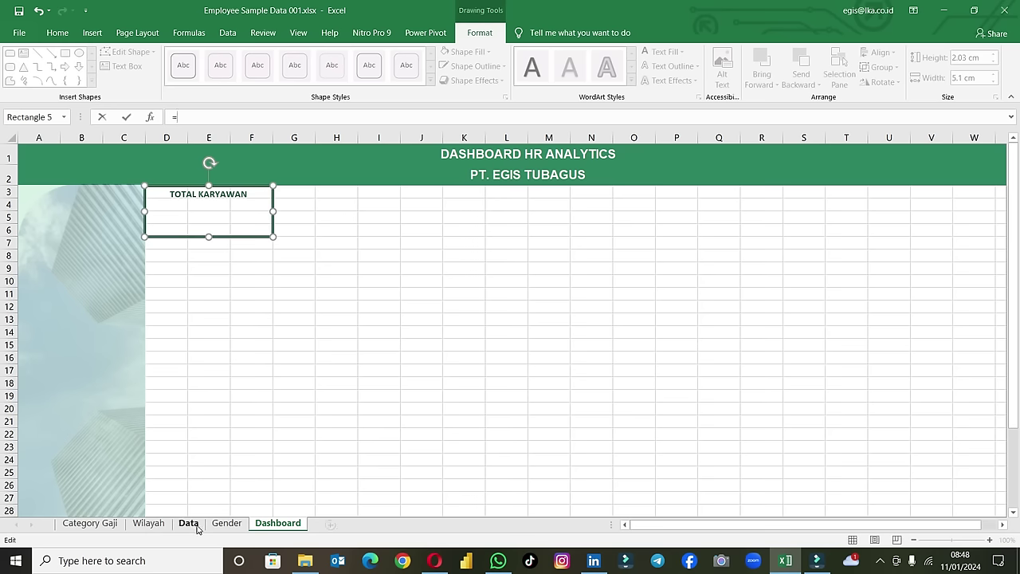
pyautogui.click(221, 528)
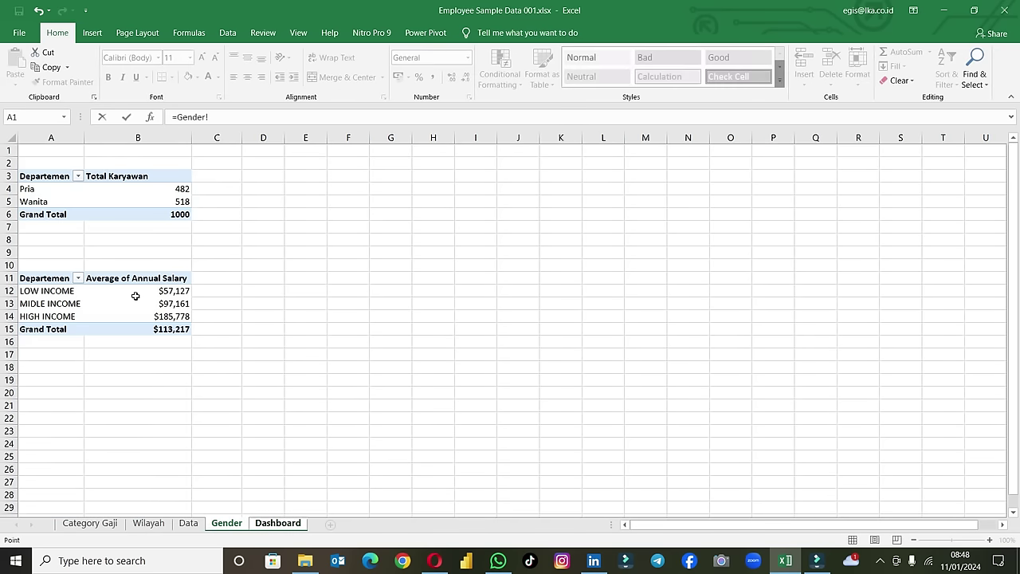
pyautogui.click(174, 214)
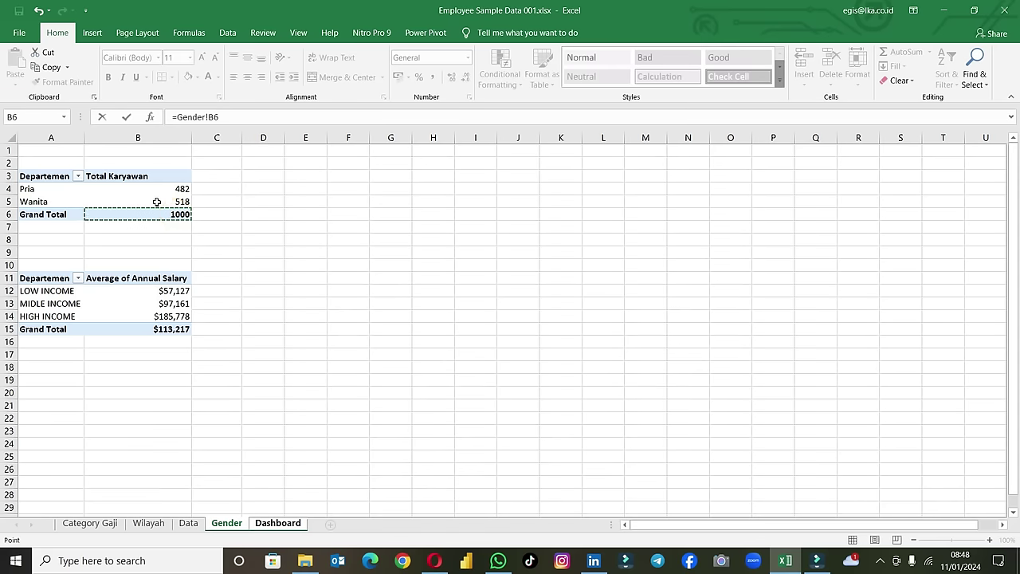
pyautogui.press('Return')
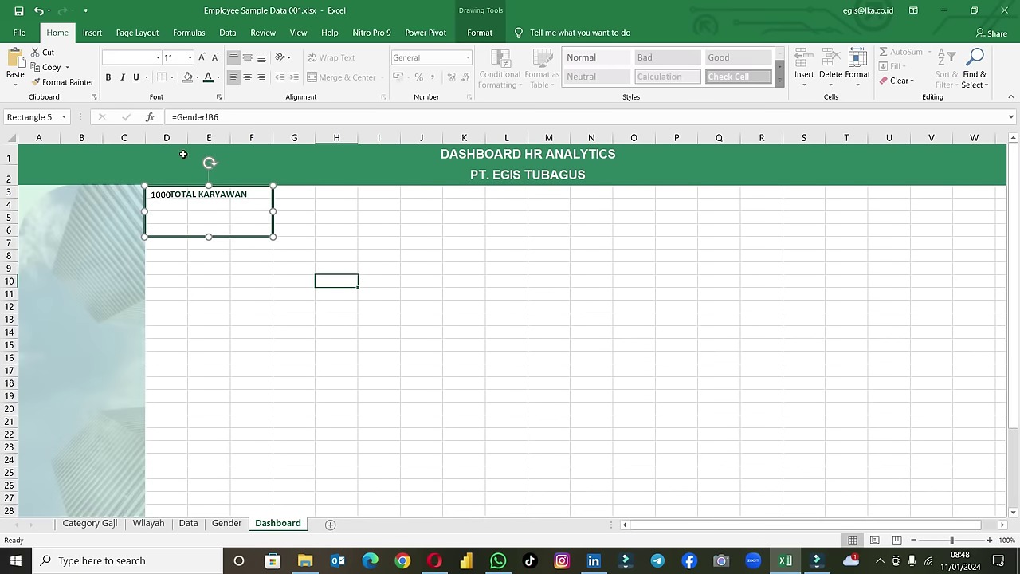
pyautogui.click(169, 195)
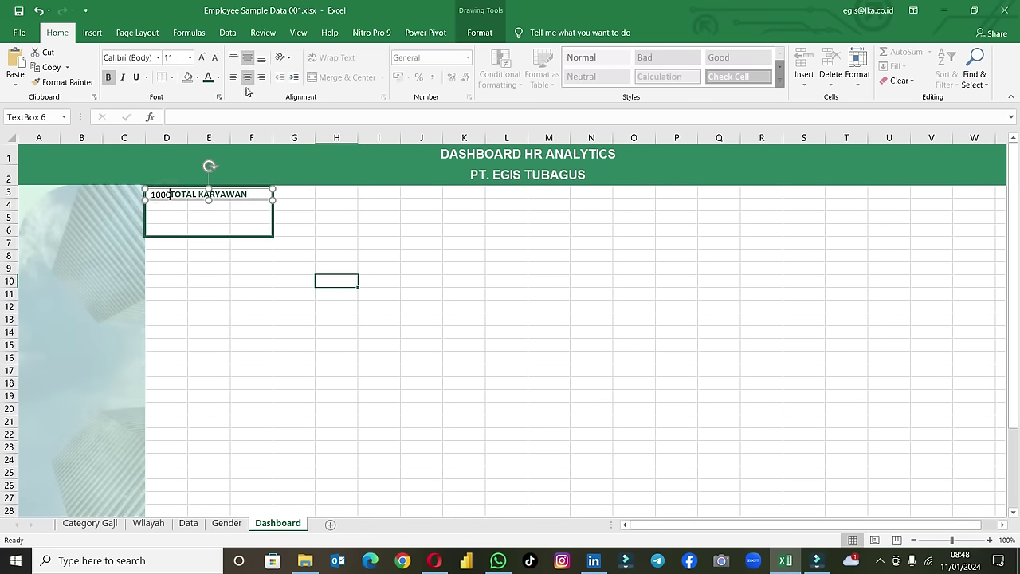
# Step: Bottom-align and centre the 1000 in its box, make it bold and enlarge it to 36 pt
pyautogui.click(301, 220)
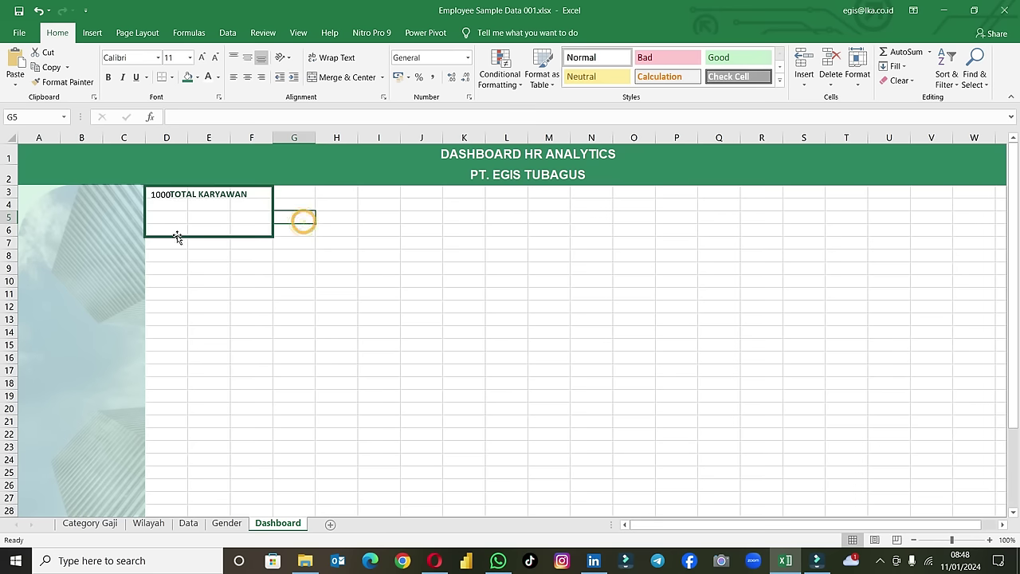
pyautogui.click(177, 235)
pyautogui.click(247, 57)
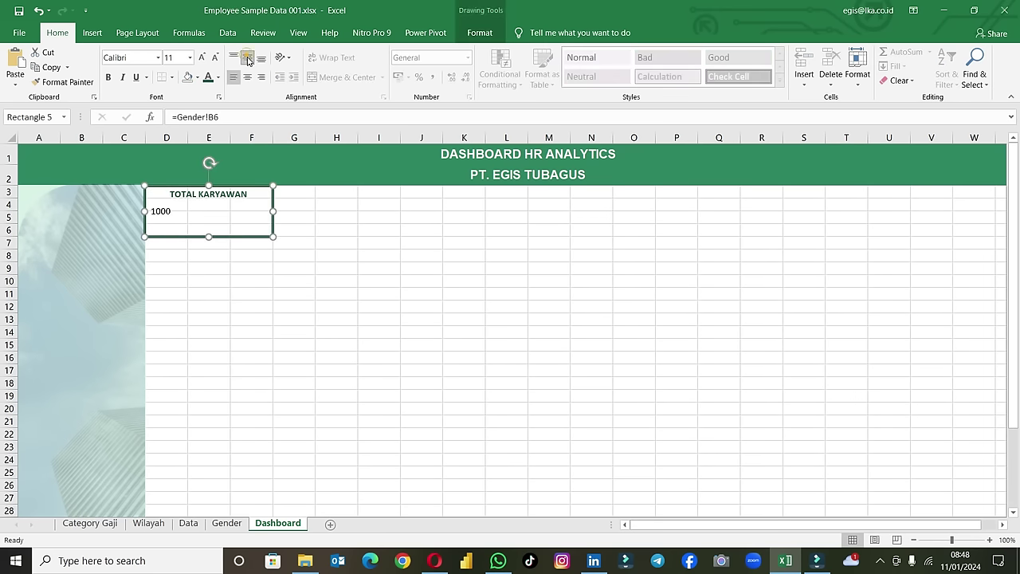
pyautogui.click(261, 58)
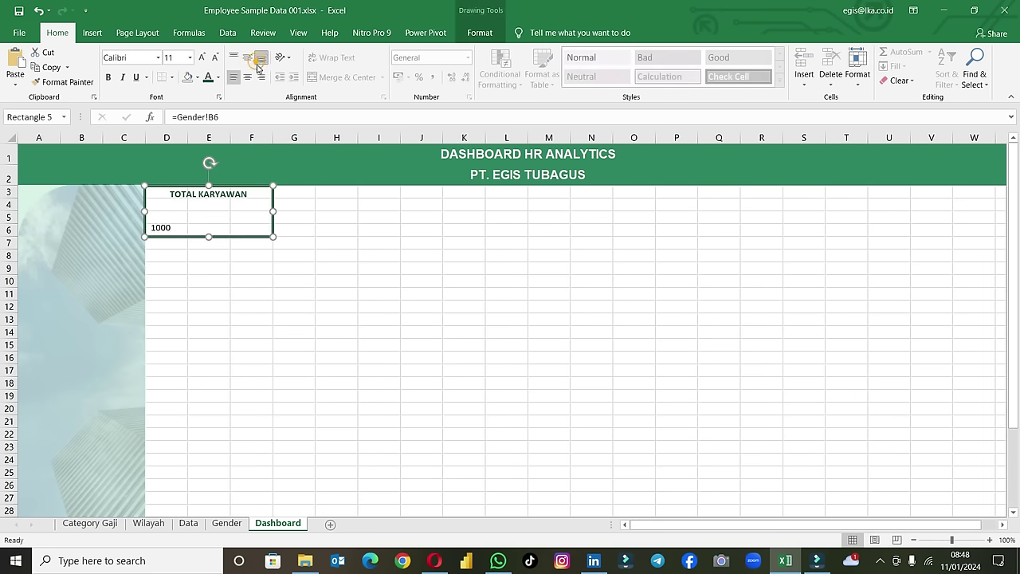
pyautogui.click(249, 77)
pyautogui.click(109, 77)
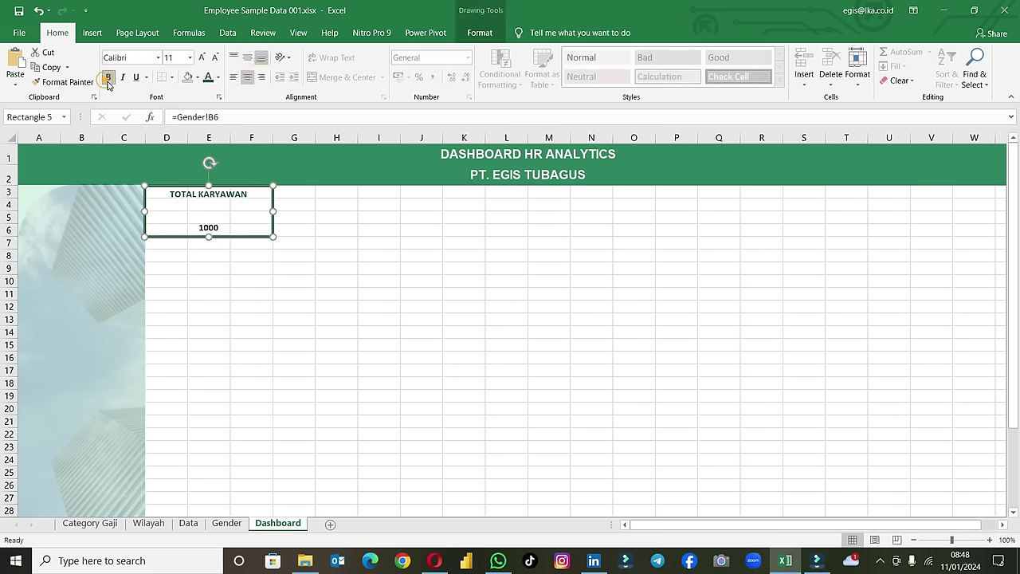
pyautogui.click(202, 62)
pyautogui.click(202, 62)
pyautogui.click(201, 62)
pyautogui.click(202, 62)
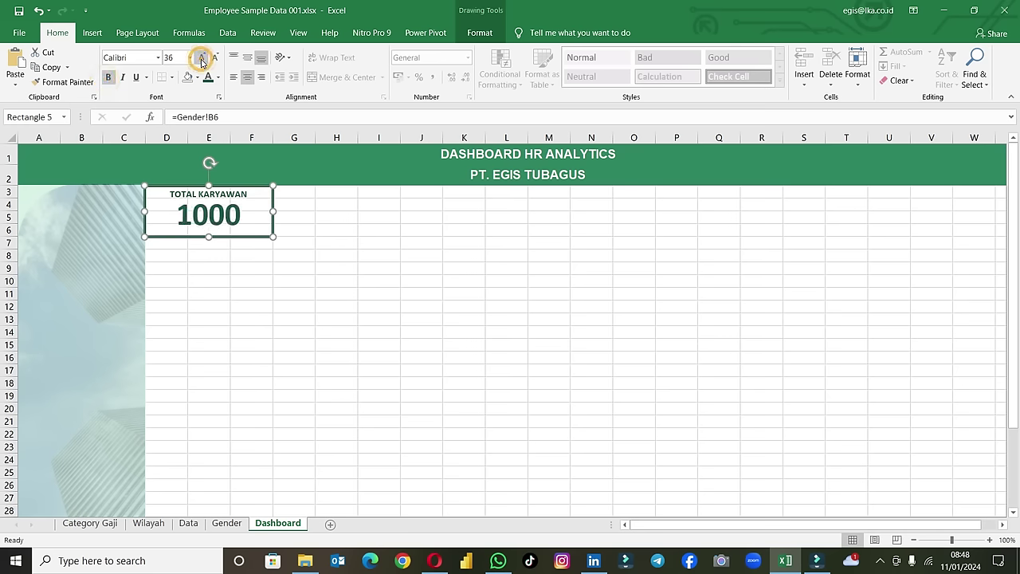
# Step: Select the TOTAL KARYAWAN title text box together with its outer box
pyautogui.click(284, 267)
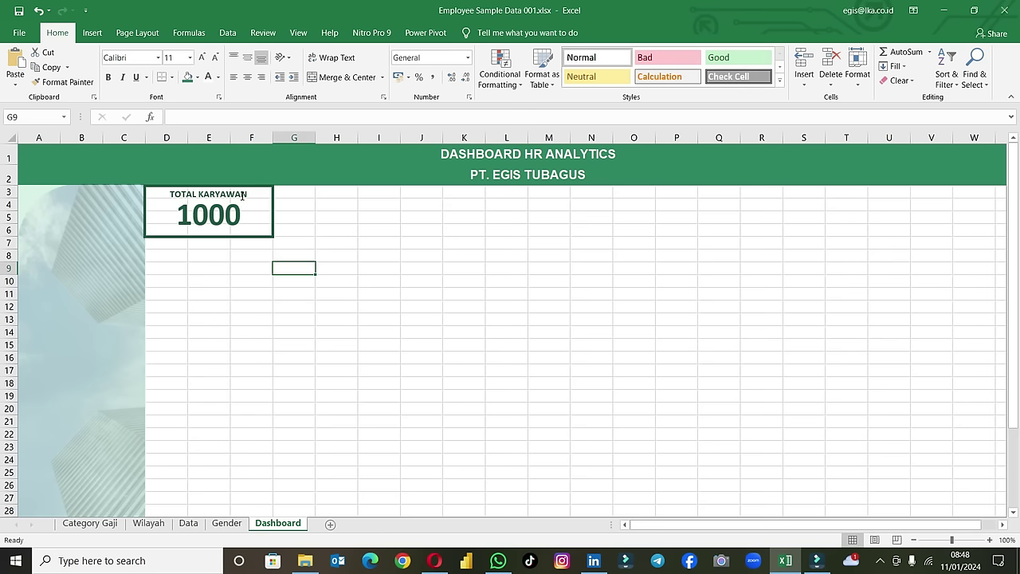
pyautogui.click(242, 194)
pyautogui.keyDown('shift'); pyautogui.click(243, 241); pyautogui.keyUp('shift')
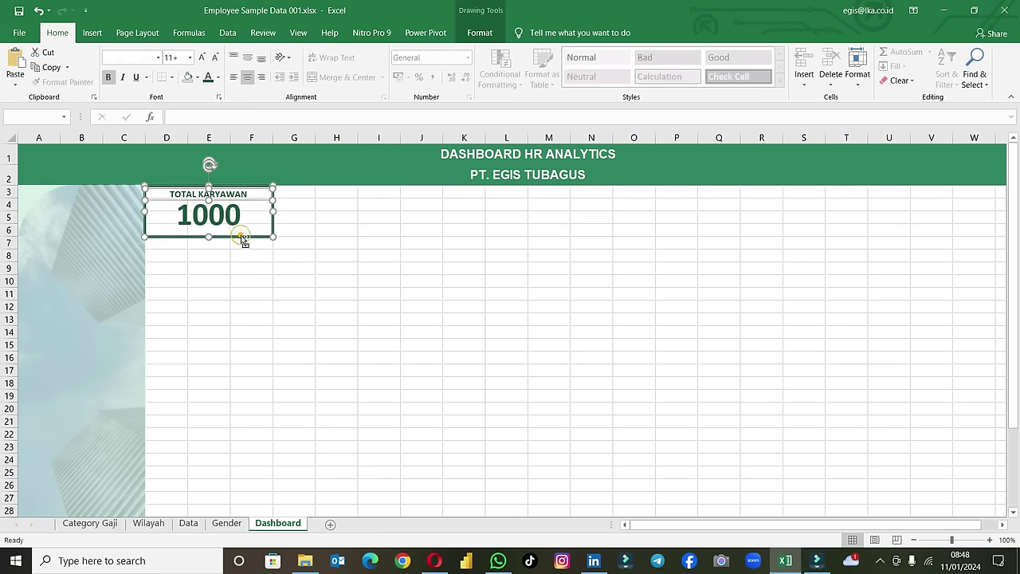
pyautogui.rightClick(242, 236)
# Step: Group the title and box into one KPI box and nudge it slightly right and down
pyautogui.moveTo(325, 314)
pyautogui.click(367, 312)
pyautogui.click(336, 280)
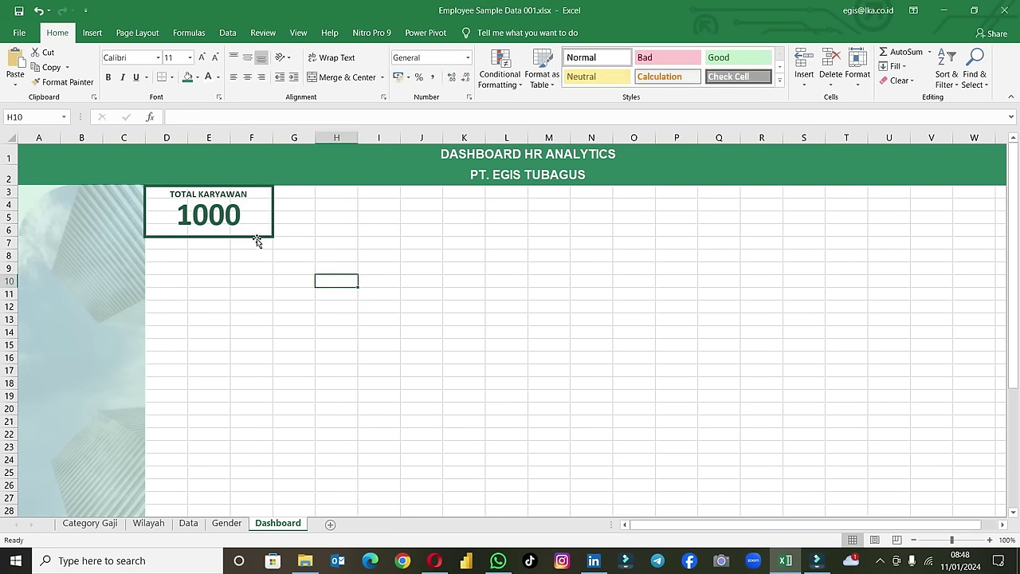
pyautogui.moveTo(257, 239); pyautogui.dragTo(262, 247)
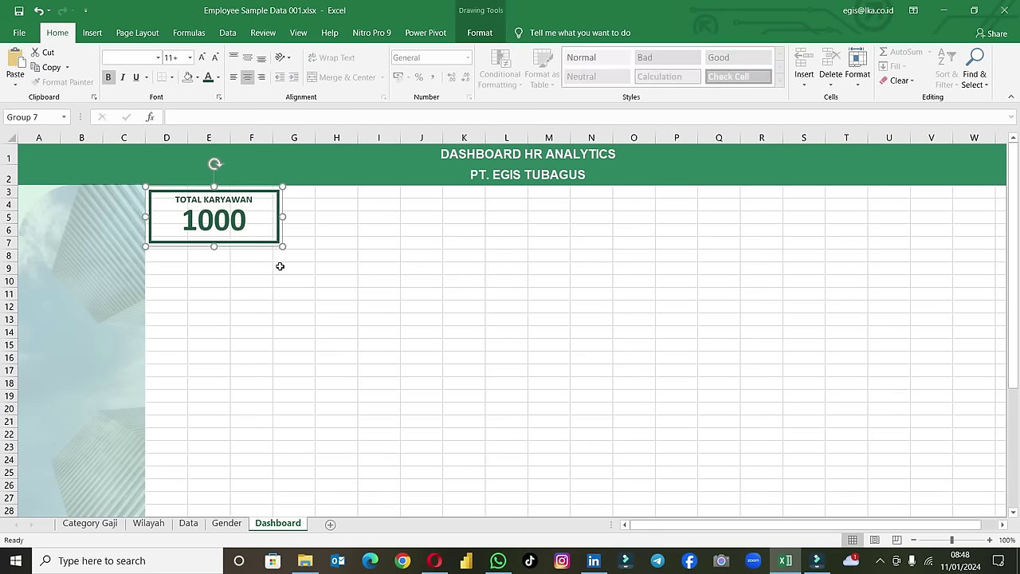
# Step: Copy the KPI box along the row to make six boxes, then view the Gender sheet's pivots
pyautogui.keyDown('ctrl'); pyautogui.moveTo(281, 259); pyautogui.dragTo(405, 239); pyautogui.keyUp('ctrl')
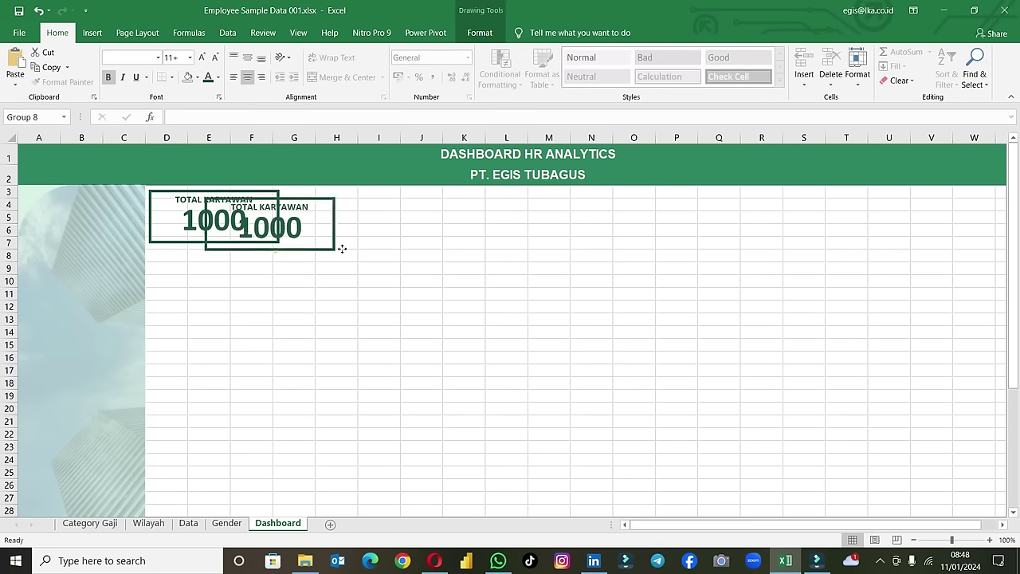
pyautogui.keyDown('ctrl'); pyautogui.moveTo(406, 239); pyautogui.dragTo(519, 241); pyautogui.keyUp('ctrl')
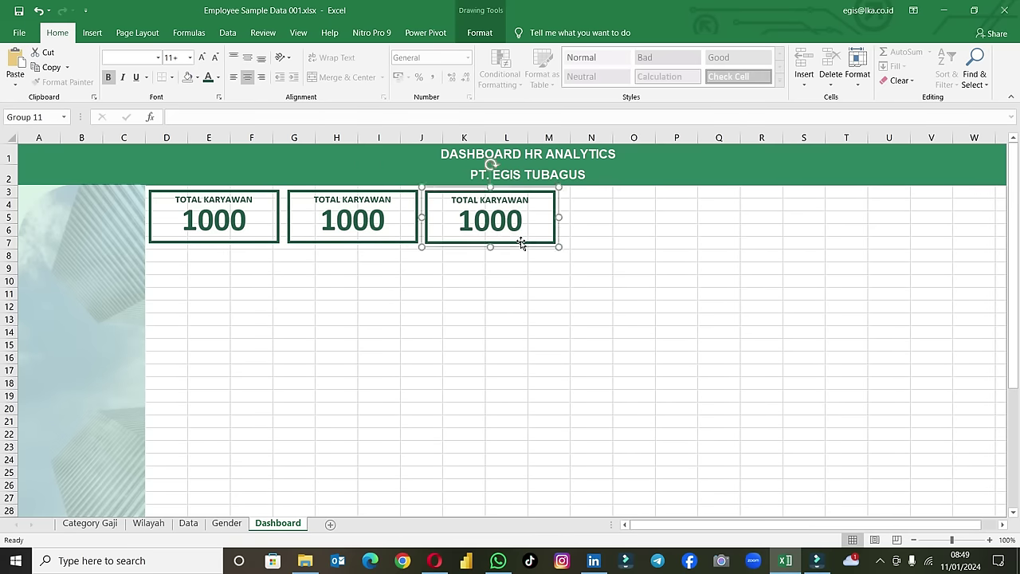
pyautogui.keyDown('ctrl'); pyautogui.moveTo(535, 243); pyautogui.dragTo(675, 244); pyautogui.keyUp('ctrl')
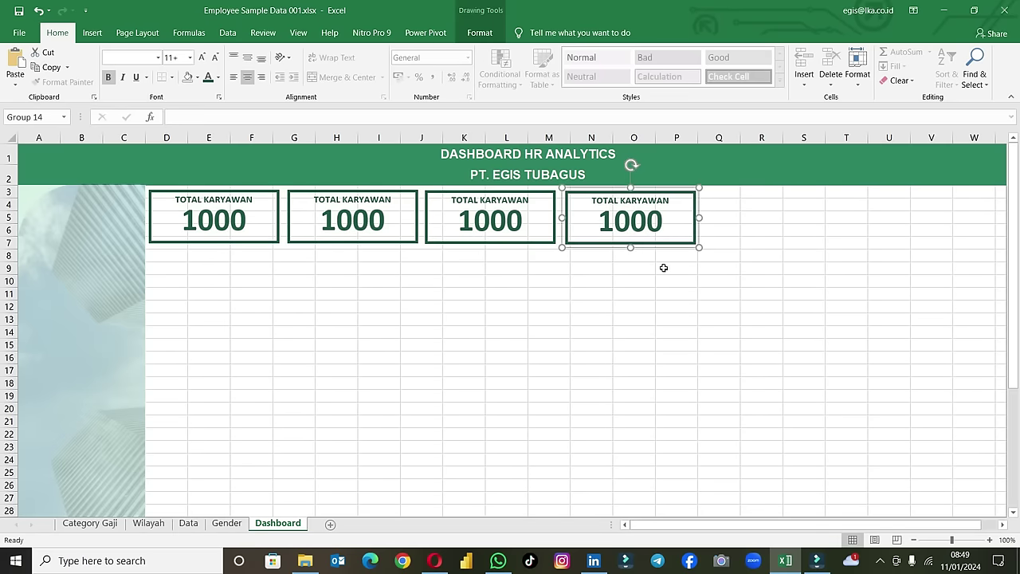
pyautogui.keyDown('ctrl'); pyautogui.moveTo(646, 244); pyautogui.dragTo(787, 243); pyautogui.keyUp('ctrl')
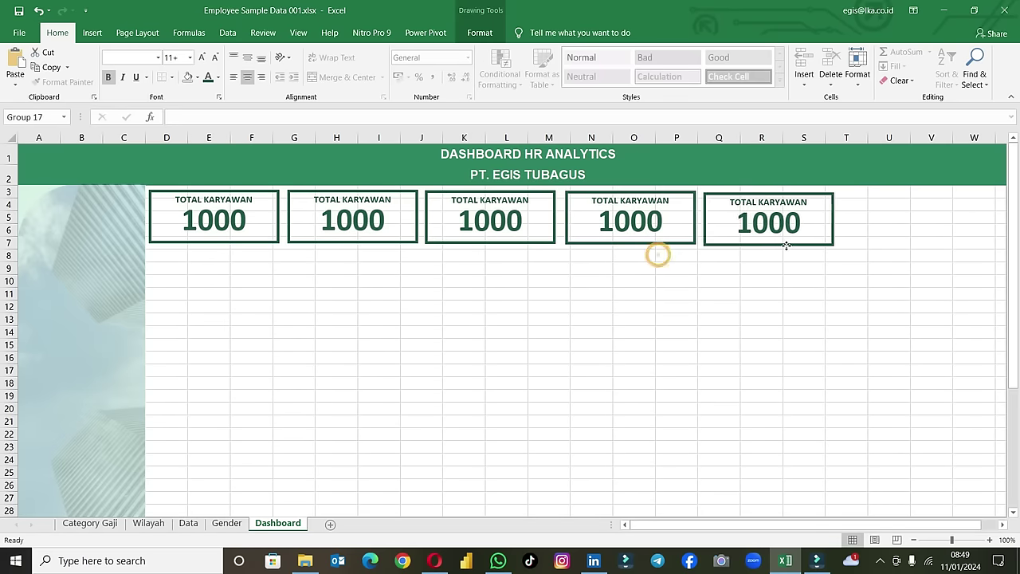
pyautogui.keyDown('ctrl'); pyautogui.moveTo(787, 252); pyautogui.dragTo(929, 253); pyautogui.keyUp('ctrl')
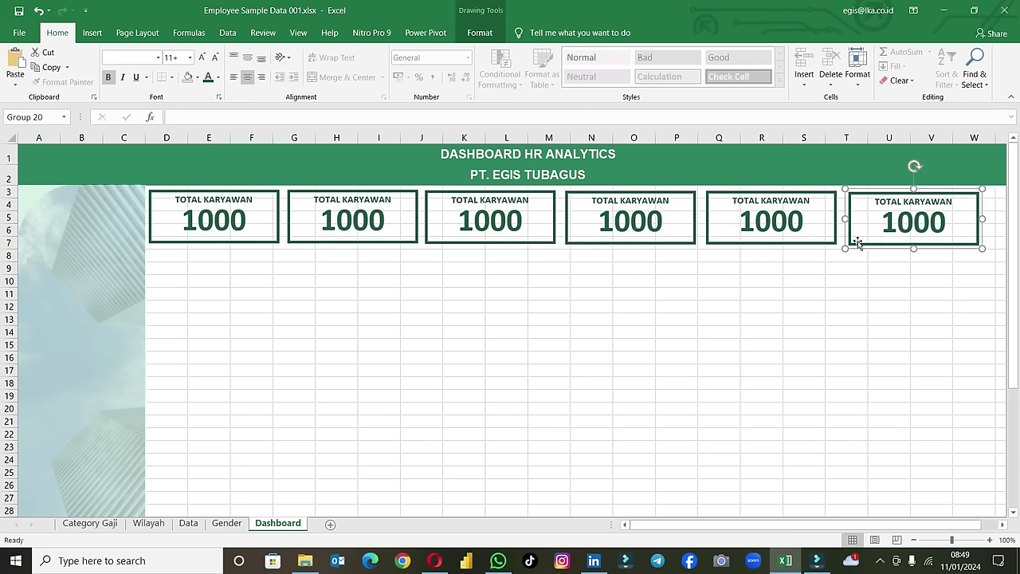
pyautogui.click(237, 524)
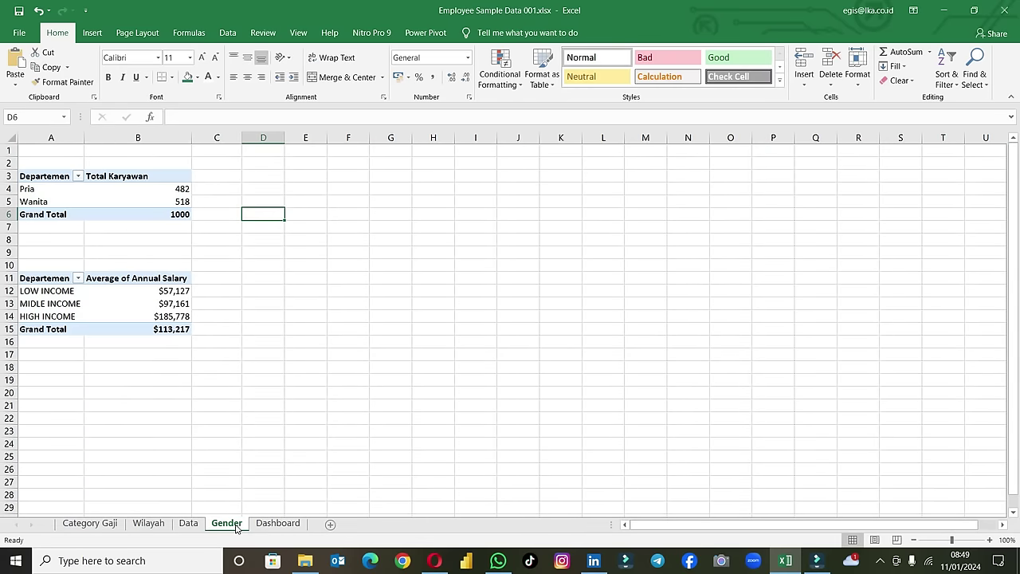
# Step: Return to the Dashboard and try drag-selecting a range around the six KPI boxes
pyautogui.click(276, 524)
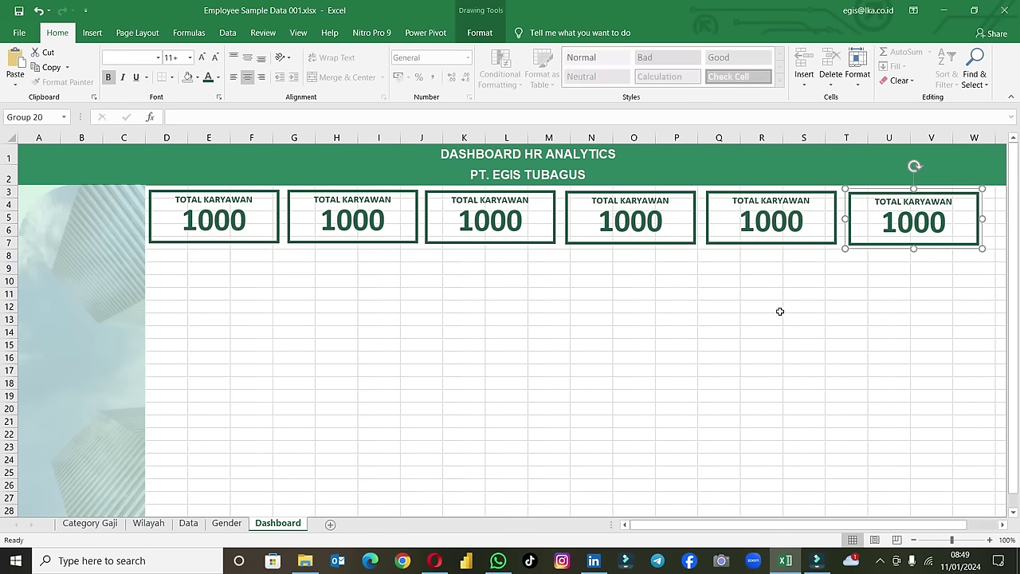
pyautogui.click(353, 326)
pyautogui.click(274, 281)
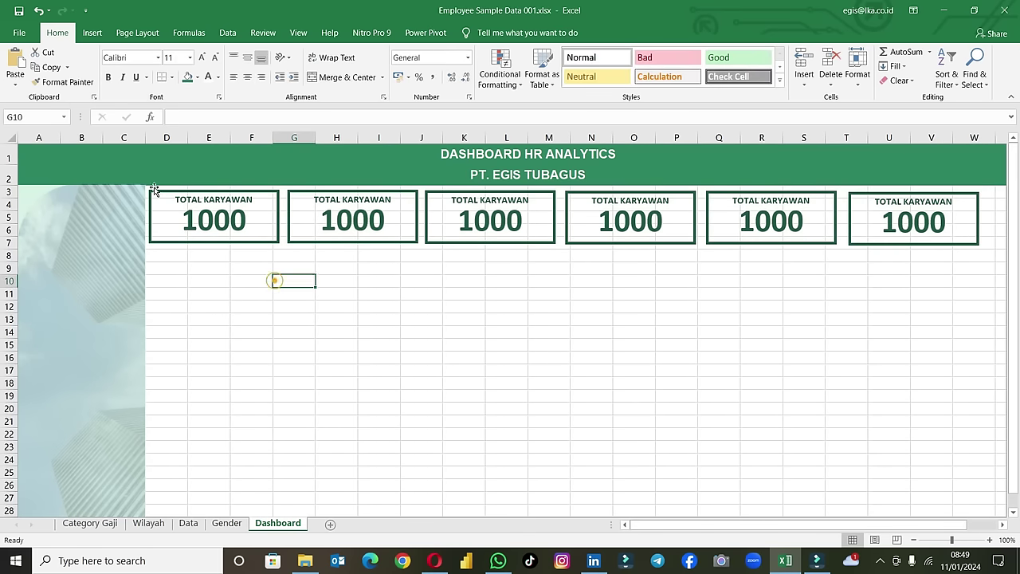
pyautogui.moveTo(976, 317)
pyautogui.mouseDown()
pyautogui.moveTo(177, 202)
pyautogui.moveTo(162, 191)
pyautogui.mouseUp()
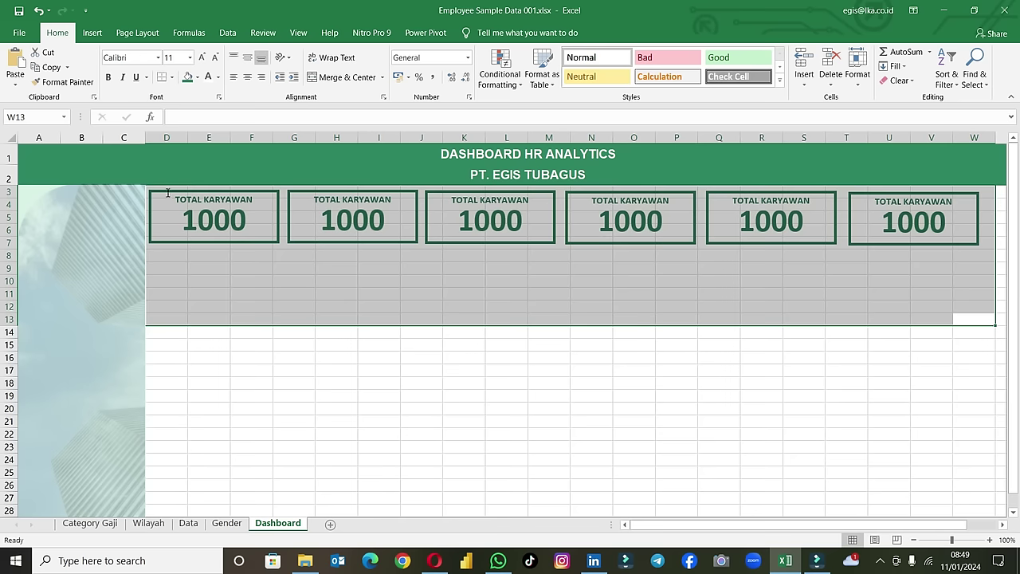
pyautogui.click(888, 382)
pyautogui.moveTo(892, 269); pyautogui.dragTo(199, 192)
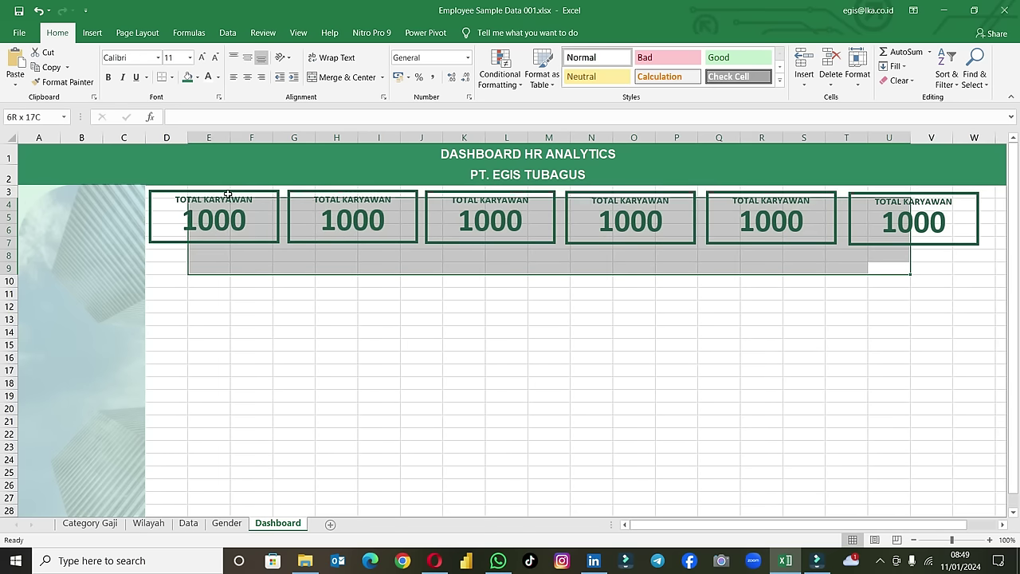
pyautogui.click(415, 359)
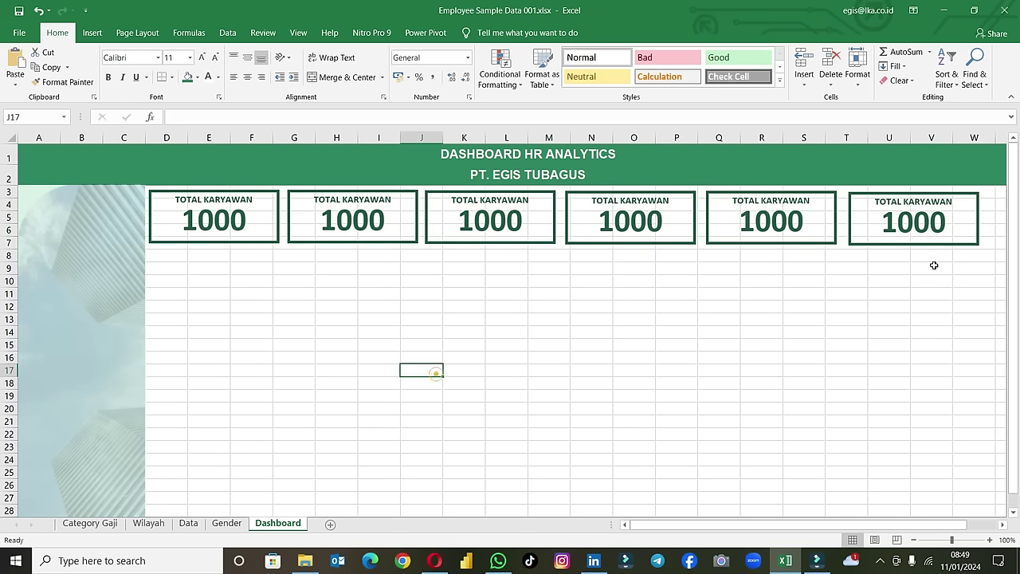
# Step: Select all six TOTAL KARYAWAN KPI boxes together
pyautogui.click(251, 242)
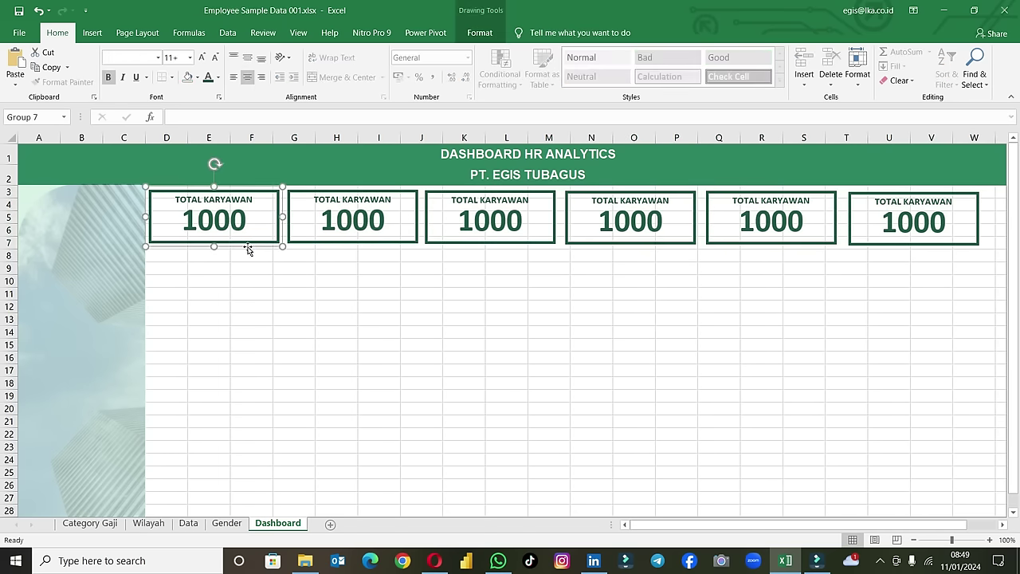
pyautogui.click(327, 241)
pyautogui.click(493, 241)
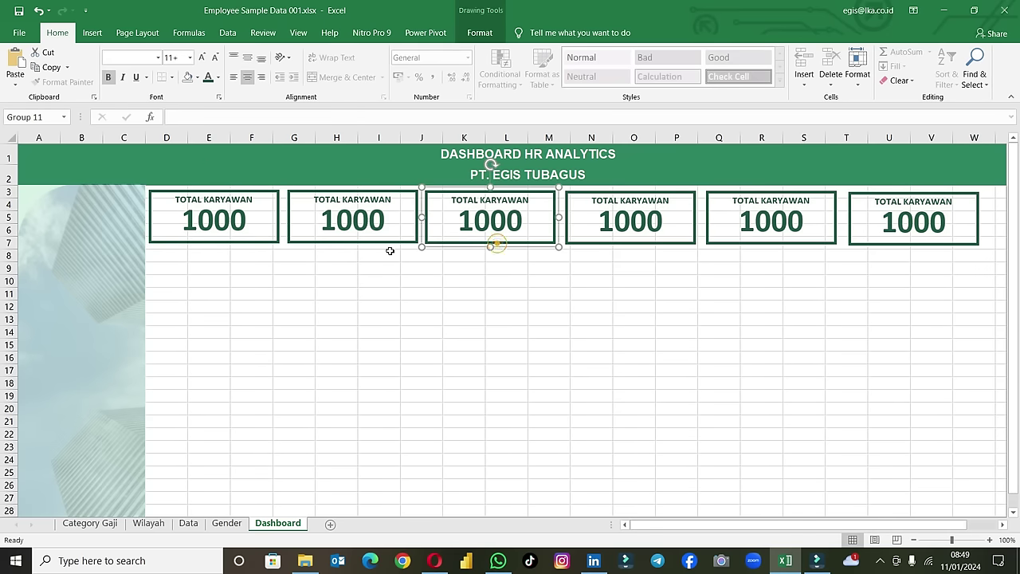
pyautogui.click(259, 243)
pyautogui.click(338, 245)
pyautogui.press('super')
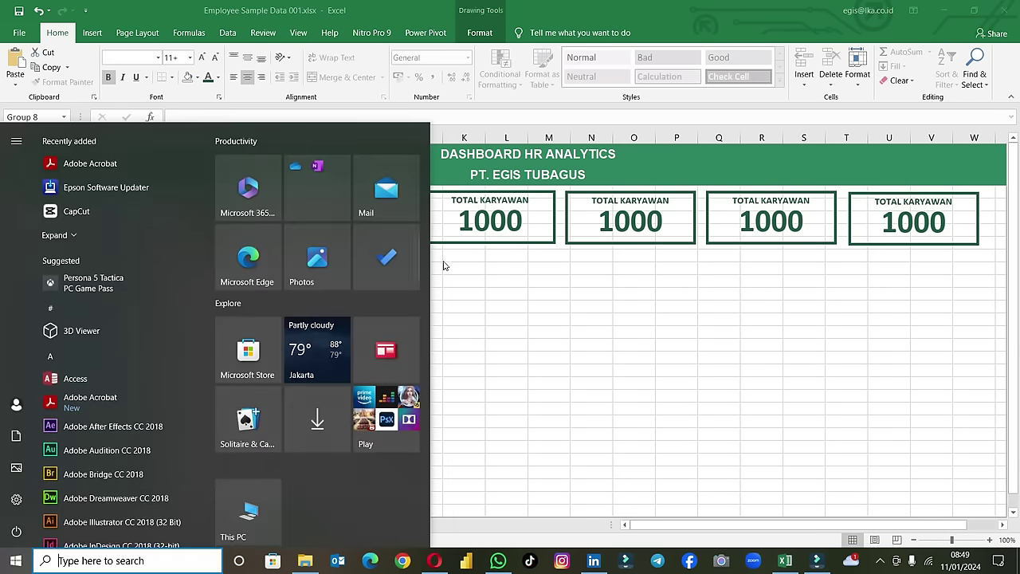
pyautogui.click(475, 286)
pyautogui.click(219, 234)
pyautogui.keyDown('ctrl'); pyautogui.click(338, 241); pyautogui.keyUp('ctrl')
pyautogui.keyDown('ctrl'); pyautogui.click(456, 243); pyautogui.keyUp('ctrl')
pyautogui.keyDown('ctrl'); pyautogui.click(637, 234); pyautogui.keyUp('ctrl')
pyautogui.keyDown('ctrl'); pyautogui.click(745, 233); pyautogui.keyUp('ctrl')
pyautogui.keyDown('ctrl'); pyautogui.click(869, 241); pyautogui.keyUp('ctrl')
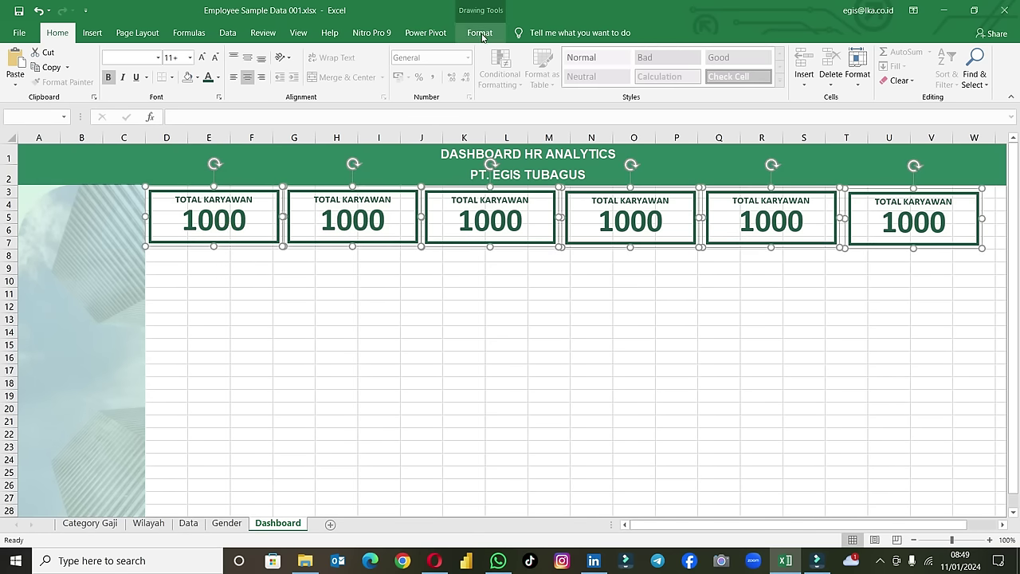
# Step: Shift the six boxes slightly right, then move the first box slightly left
pyautogui.click(480, 33)
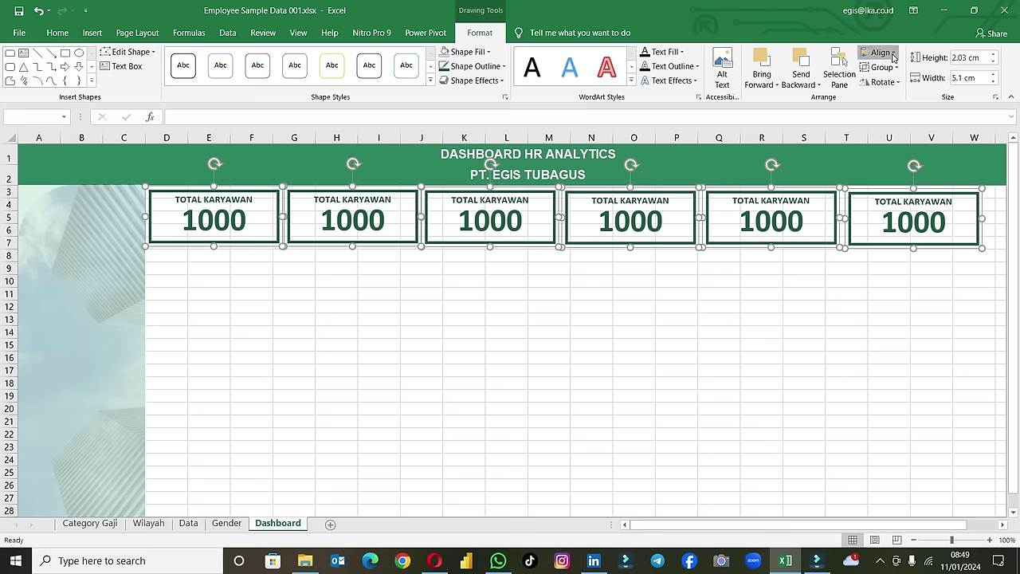
pyautogui.click(879, 52)
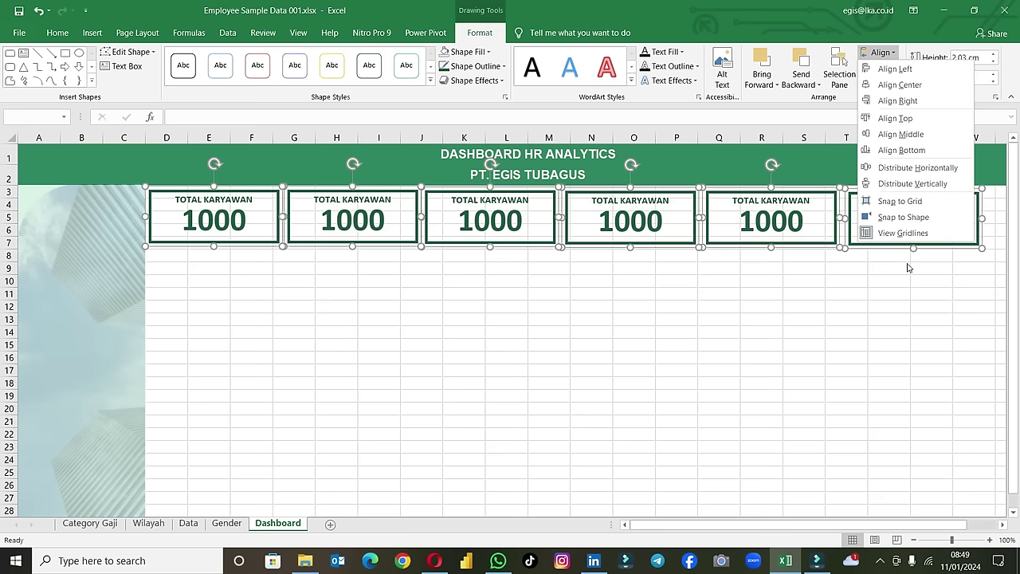
pyautogui.click(917, 292)
pyautogui.moveTo(897, 250); pyautogui.dragTo(916, 250)
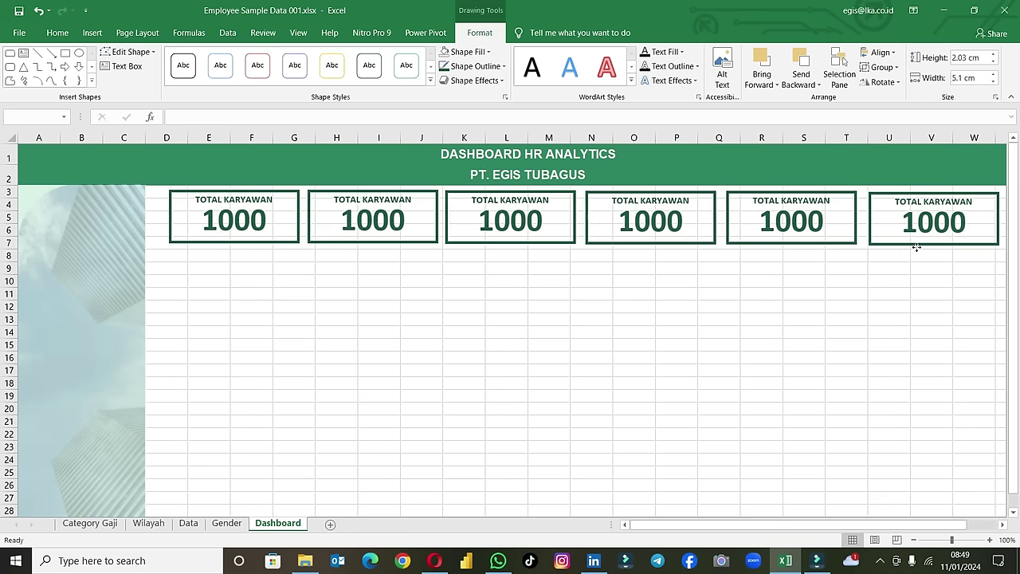
pyautogui.click(443, 322)
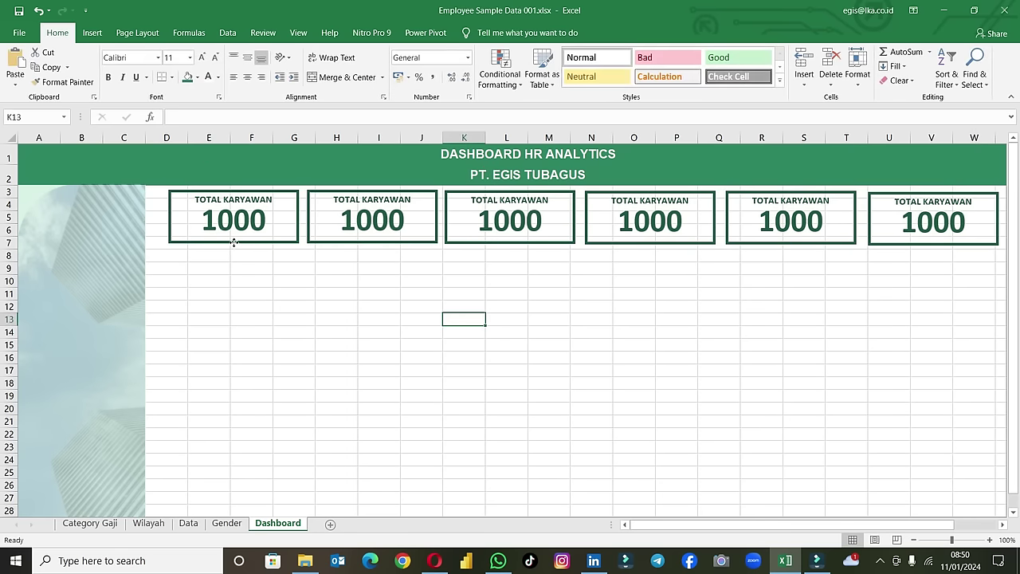
pyautogui.moveTo(232, 243); pyautogui.dragTo(216, 245)
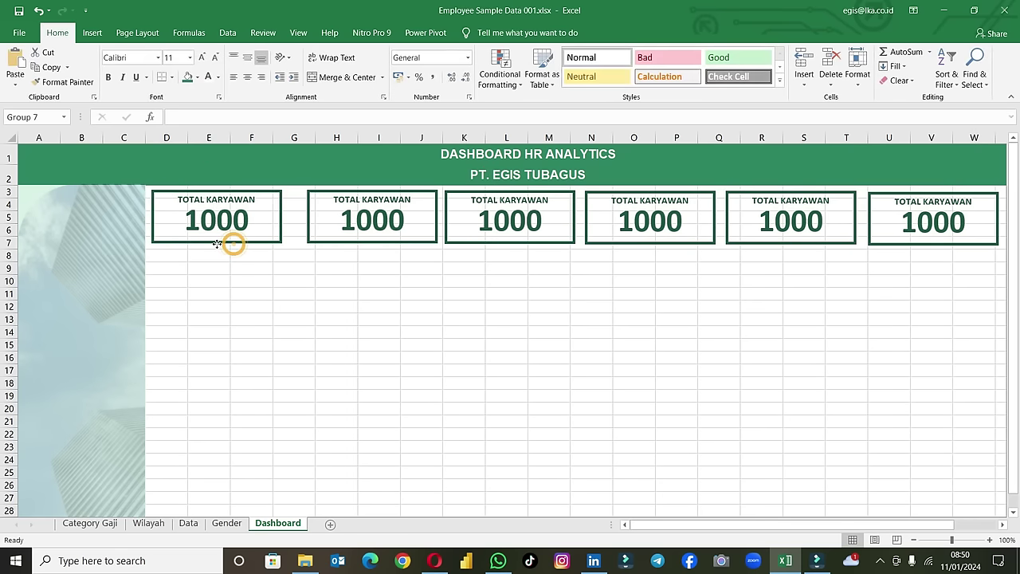
# Step: Reselect all six boxes, distribute them horizontally and even up their vertical placement
pyautogui.keyDown('shift'); pyautogui.click(950, 239); pyautogui.keyUp('shift')
pyautogui.keyDown('shift'); pyautogui.click(789, 240); pyautogui.keyUp('shift')
pyautogui.keyDown('shift'); pyautogui.click(625, 239); pyautogui.keyUp('shift')
pyautogui.keyDown('shift'); pyautogui.click(459, 233); pyautogui.keyUp('shift')
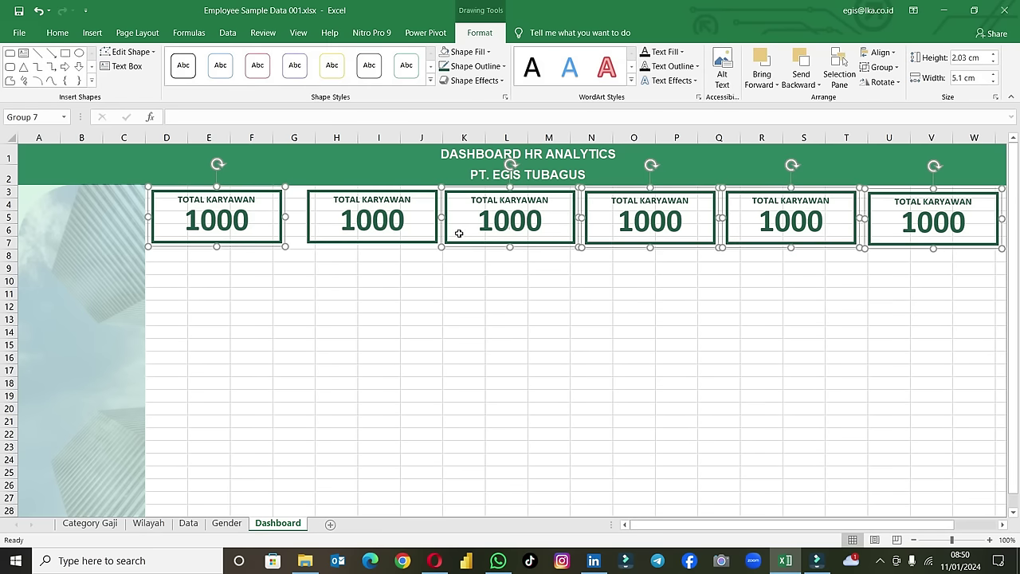
pyautogui.keyDown('shift'); pyautogui.click(343, 241); pyautogui.keyUp('shift')
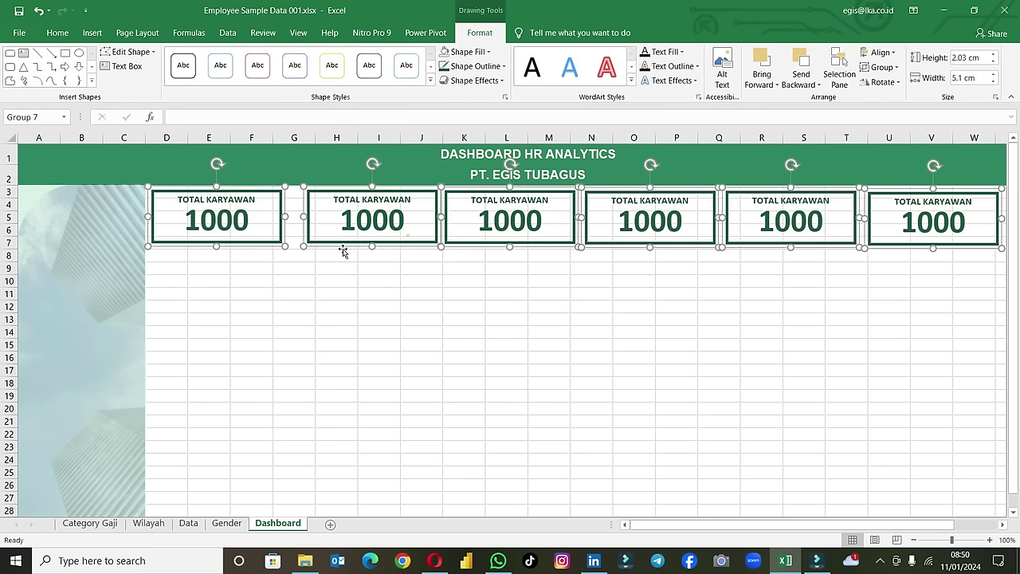
pyautogui.click(894, 52)
pyautogui.click(924, 170)
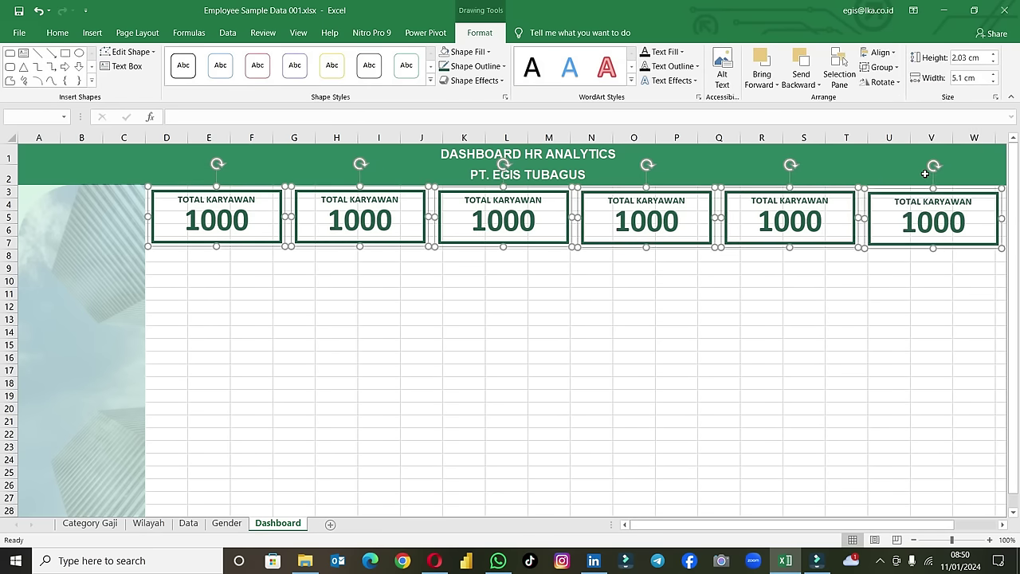
pyautogui.click(894, 54)
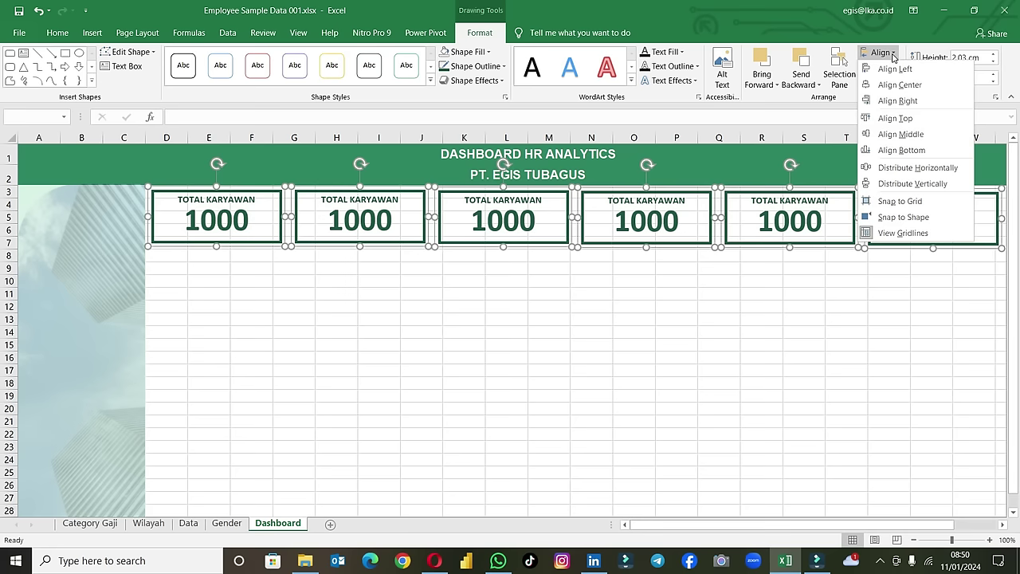
pyautogui.click(922, 181)
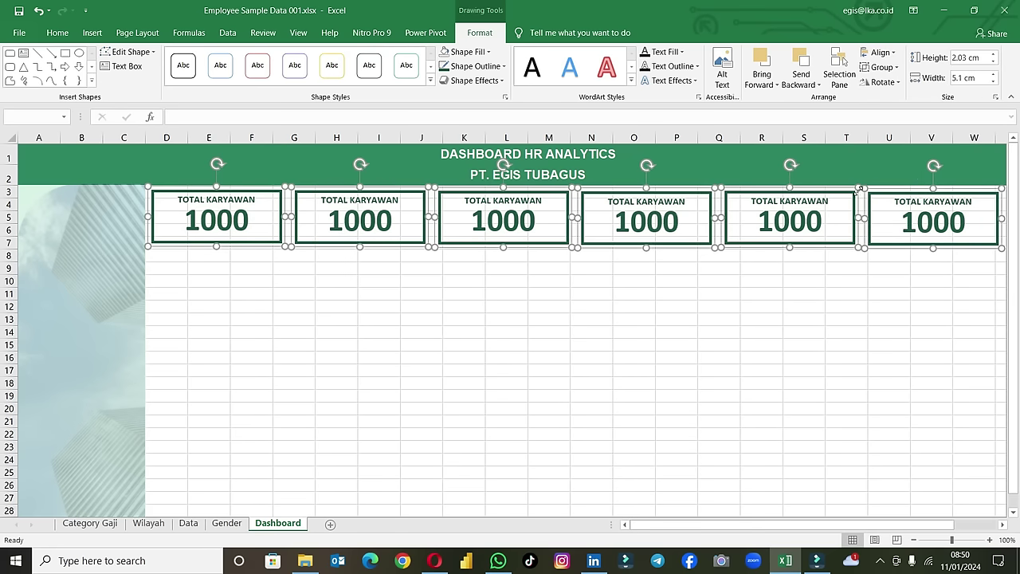
pyautogui.click(536, 339)
# Step: Retitle the second to fourth boxes TOTAL PRIA, TOTAL WANITA and AVG LOW INCOME
pyautogui.doubleClick(372, 201)
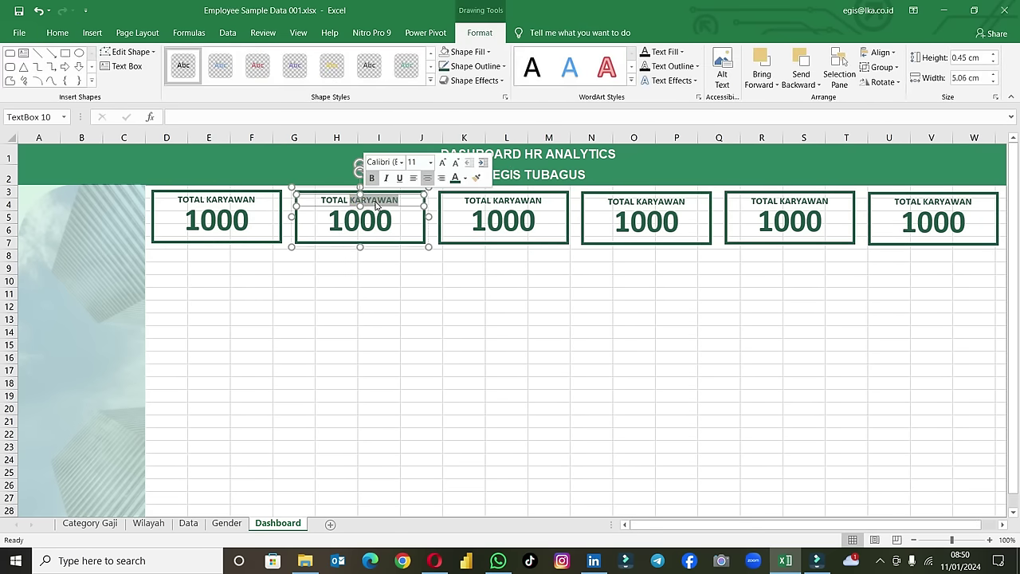
pyautogui.write('PRIA')
pyautogui.doubleClick(511, 201)
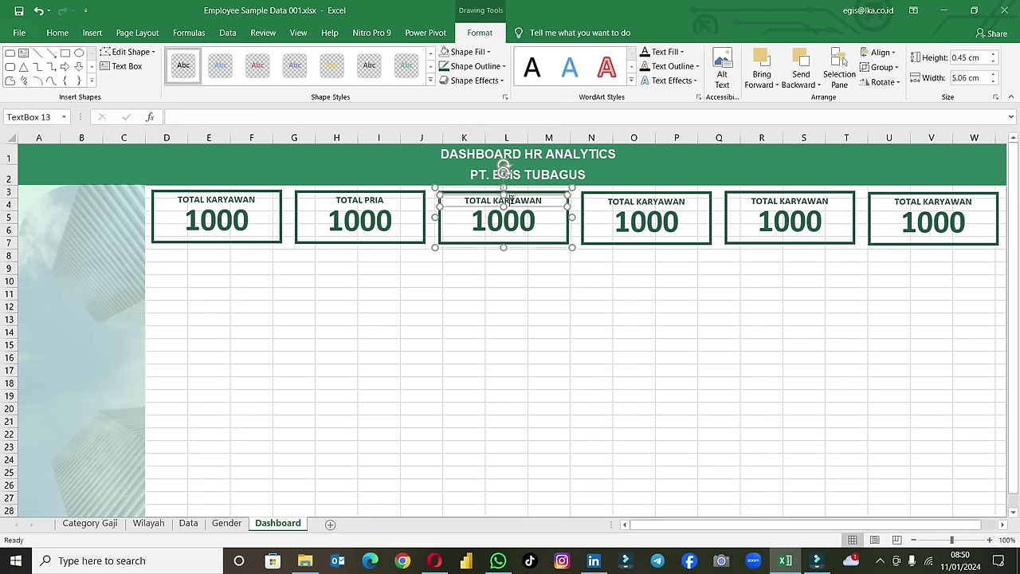
pyautogui.write('WANITA')
pyautogui.tripleClick(651, 206)
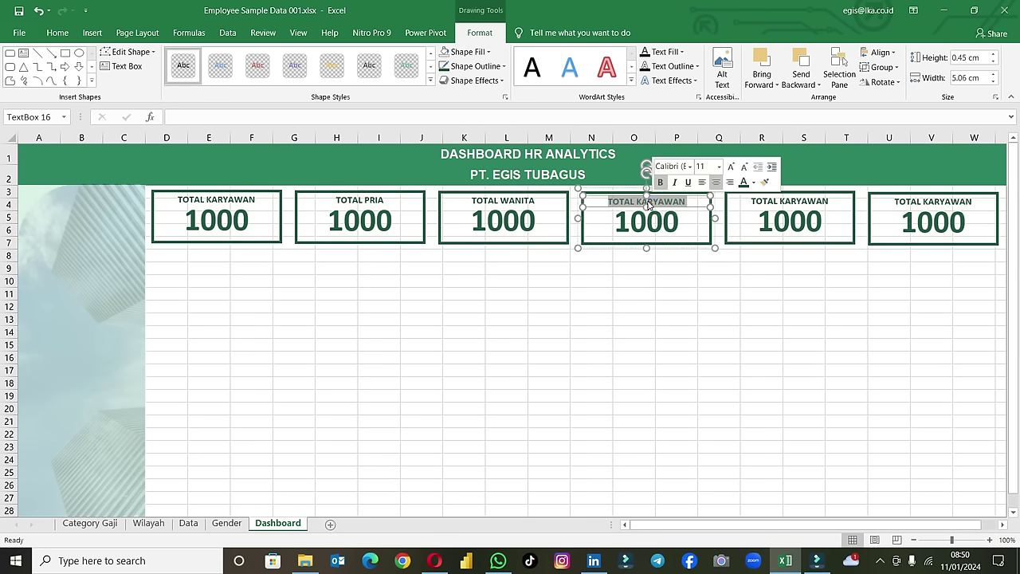
pyautogui.write('AVG LOW')
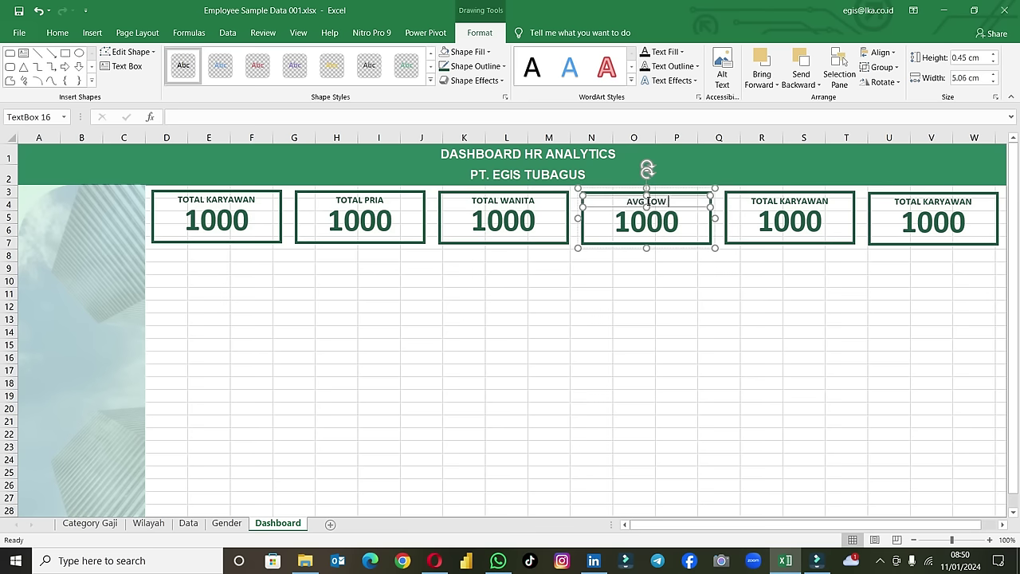
pyautogui.write(' IN')
pyautogui.write('COME')
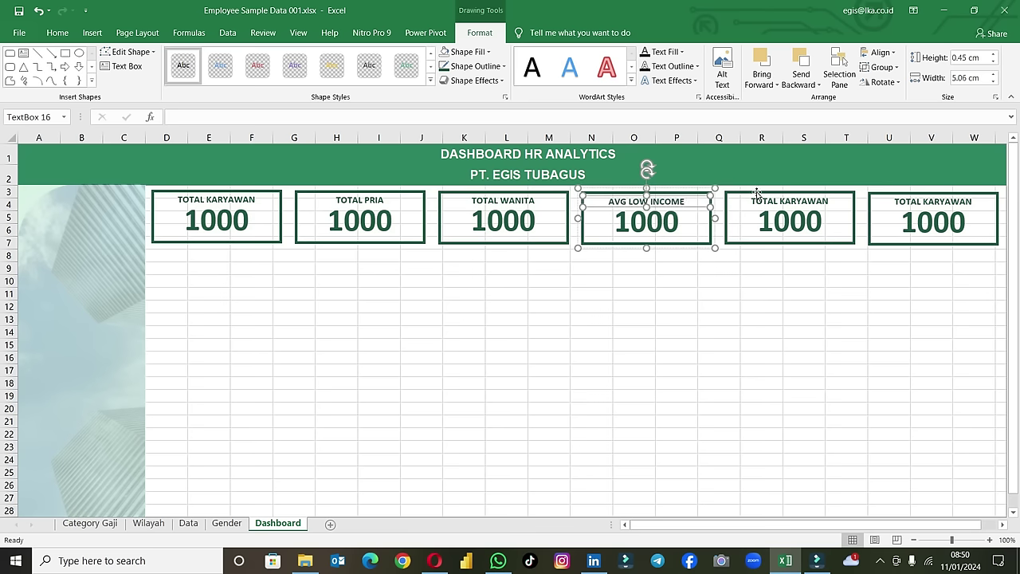
# Step: Retitle the fifth box AVG MIDLE INCOME and the sixth AVG HIGHINCOME
pyautogui.tripleClick(777, 201)
pyautogui.press('BackSpace')
pyautogui.write('AVG MID')
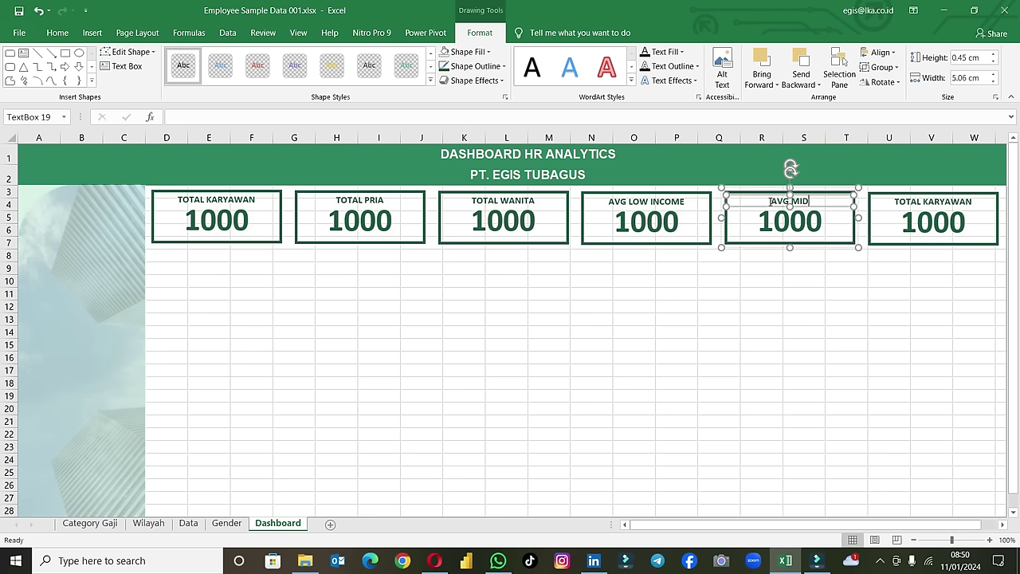
pyautogui.write('LE INCOME')
pyautogui.tripleClick(914, 201)
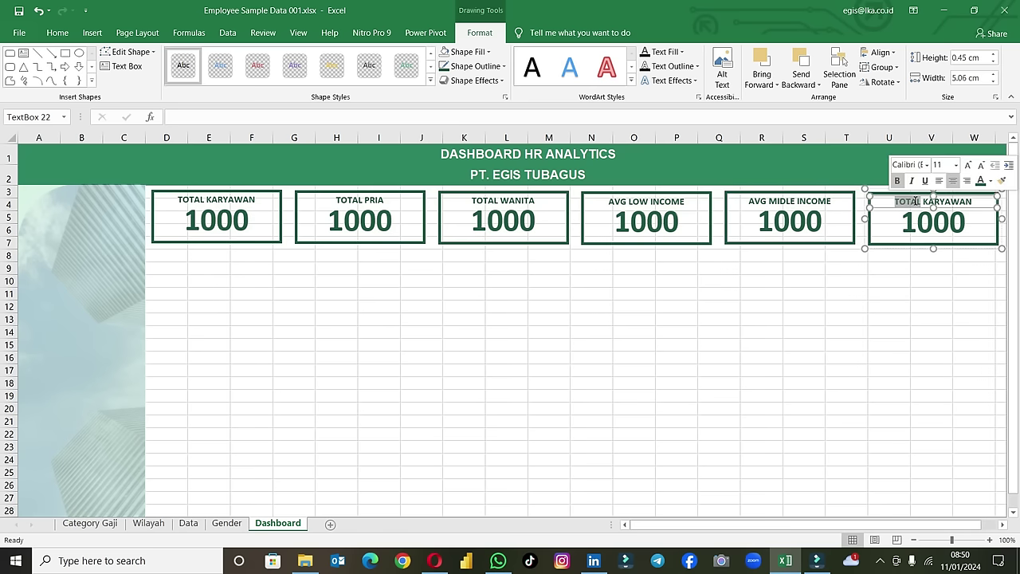
pyautogui.write('AVG HI')
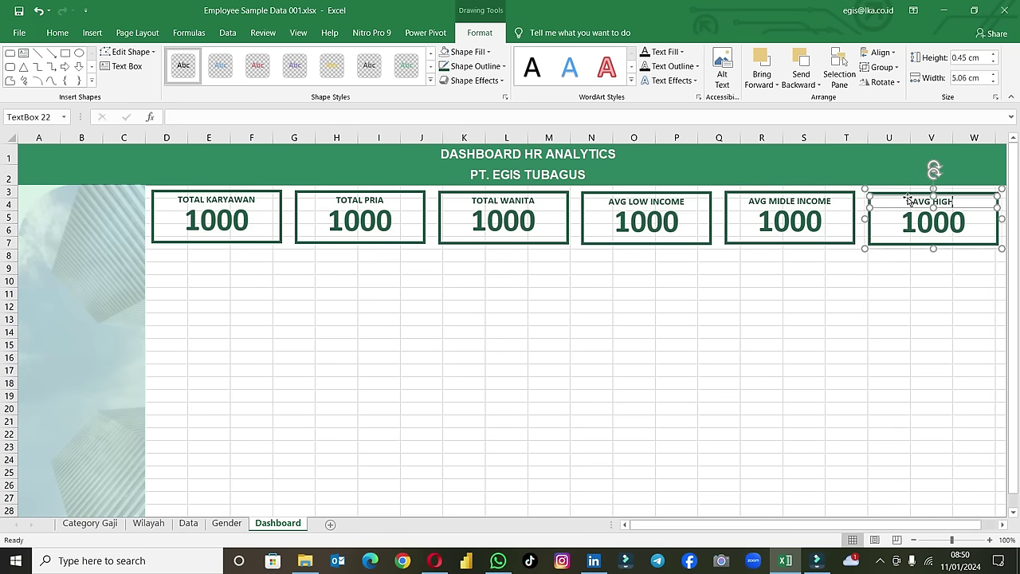
pyautogui.write('GHINCOME')
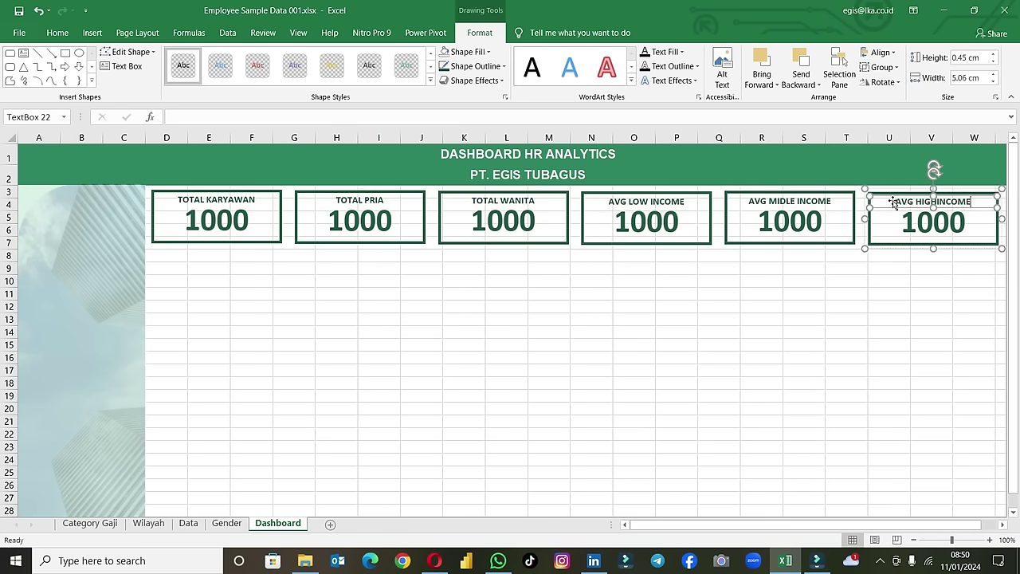
pyautogui.click(650, 359)
pyautogui.click(235, 223)
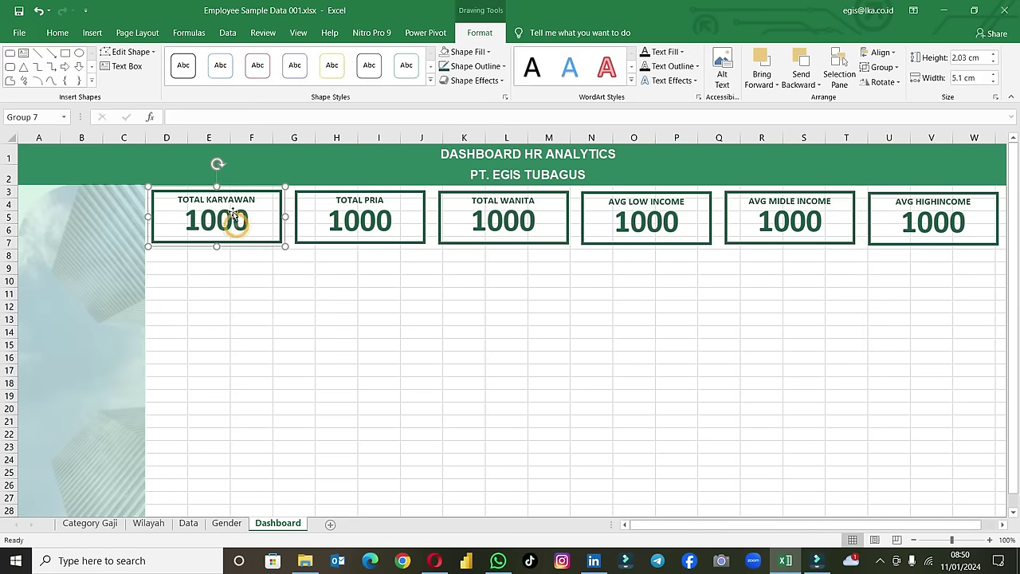
# Step: Check the TOTAL KARYAWAN value's =Gender!B6 link and select the TOTAL PRIA value shape
pyautogui.click(194, 214)
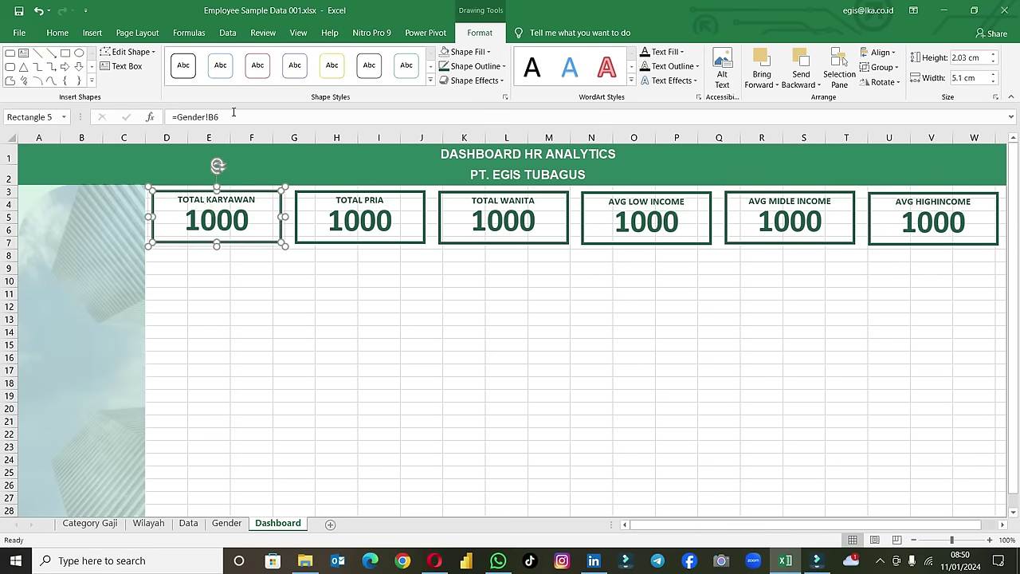
pyautogui.moveTo(231, 117); pyautogui.dragTo(160, 117)
pyautogui.click(356, 239)
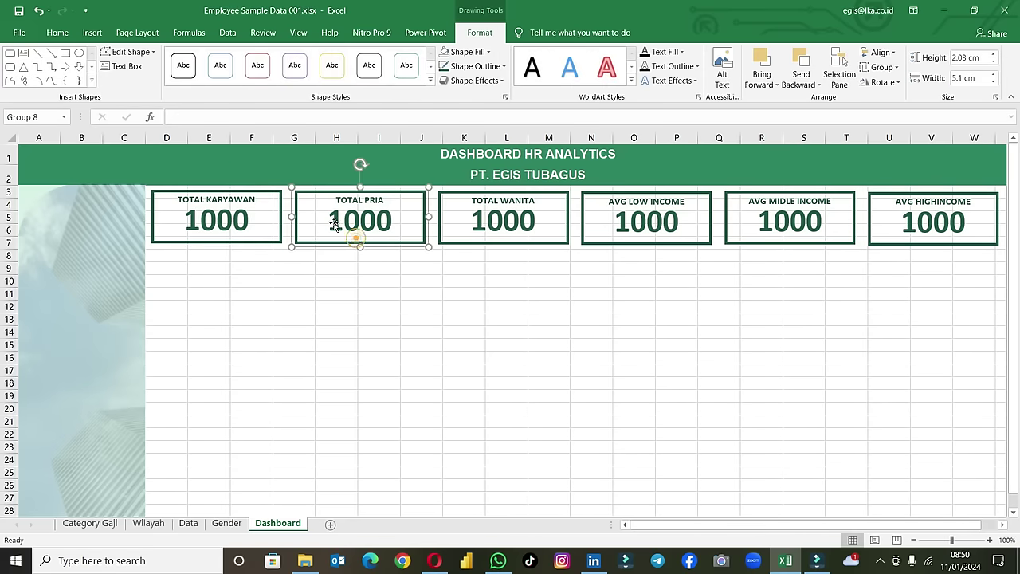
pyautogui.click(327, 227)
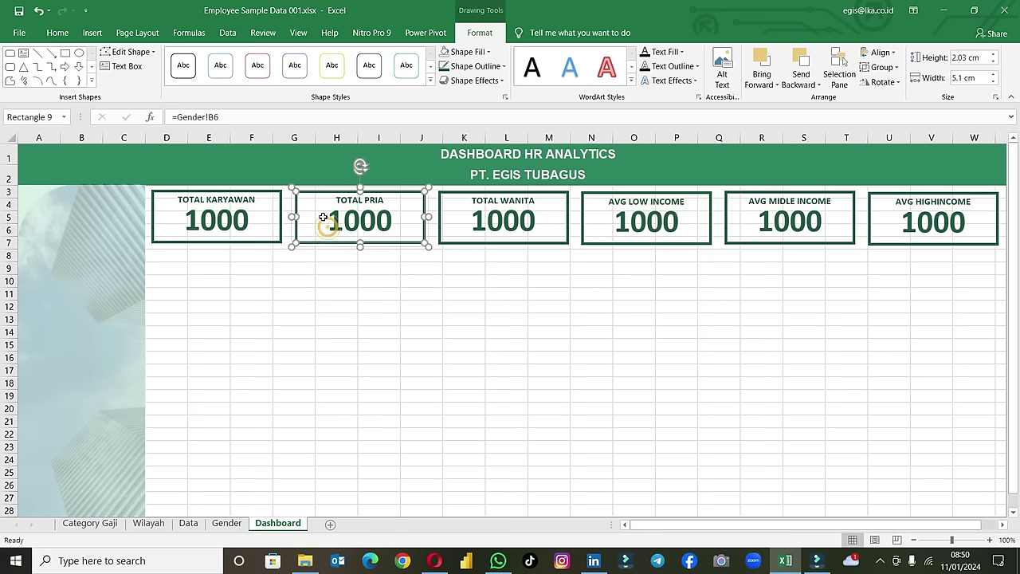
# Step: On the Gender sheet, check the grand total, male count in B4 and female count in B5
pyautogui.click(224, 526)
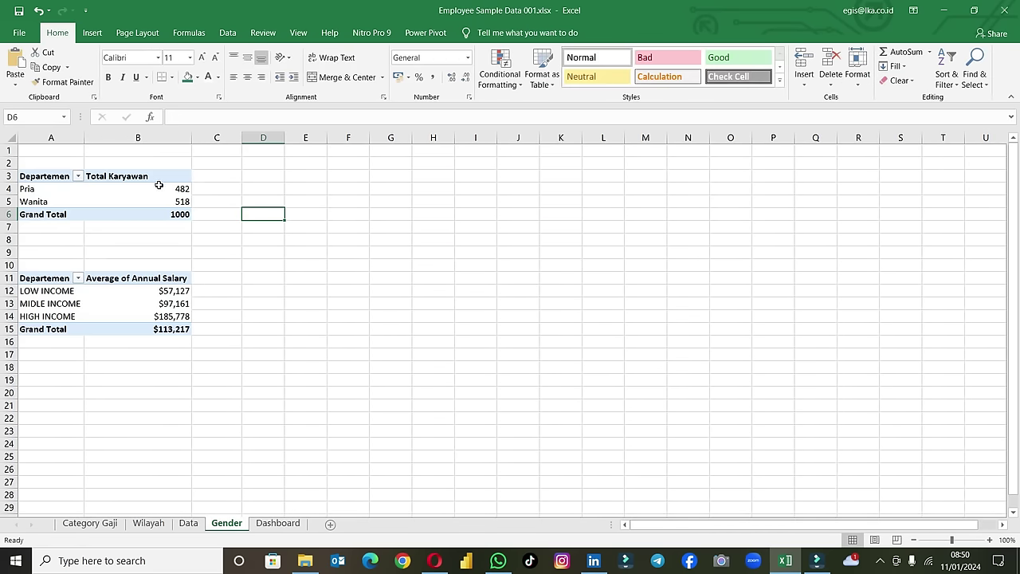
pyautogui.click(160, 215)
pyautogui.click(163, 188)
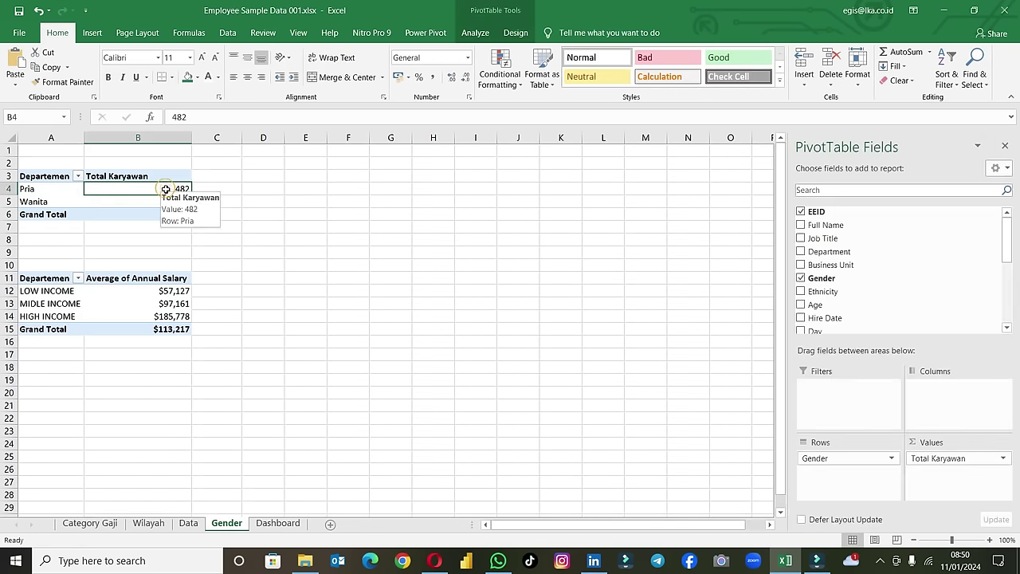
pyautogui.click(107, 201)
pyautogui.click(265, 515)
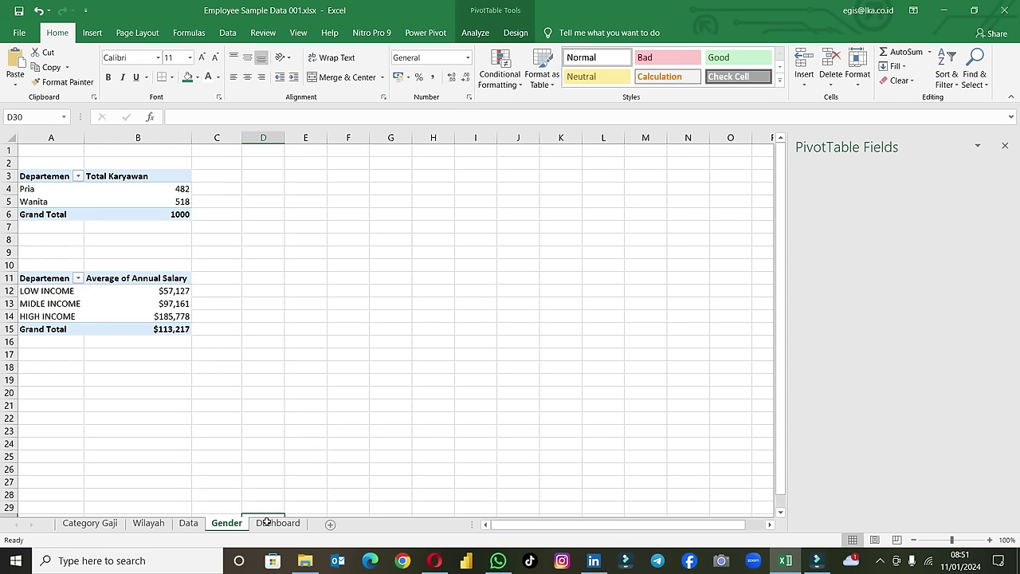
pyautogui.click(268, 522)
# Step: Link the TOTAL PRIA value to =Gender!B4 (482) and TOTAL WANITA to =Gender!B5 (518)
pyautogui.click(221, 121)
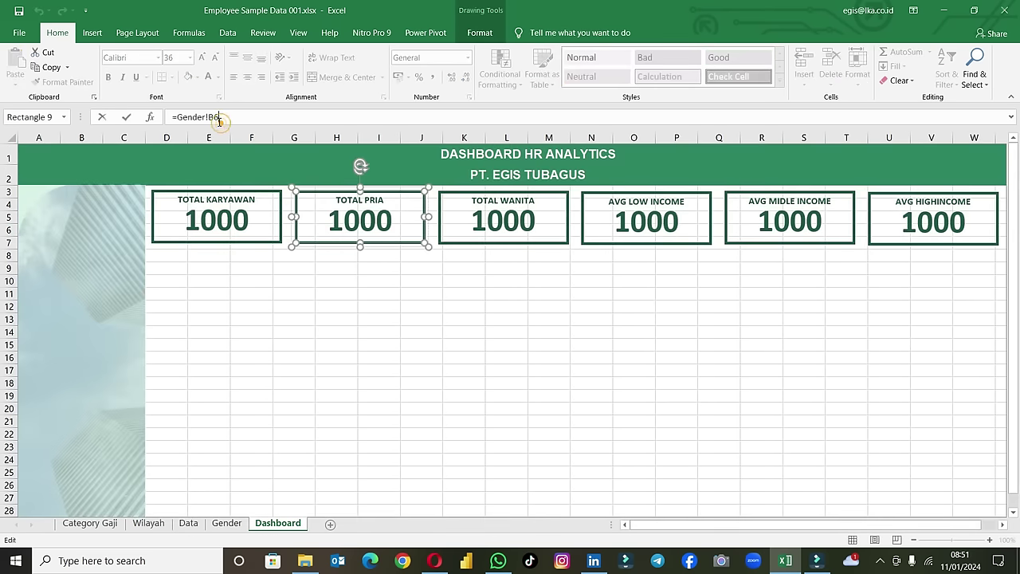
pyautogui.write('4')
pyautogui.press('Return')
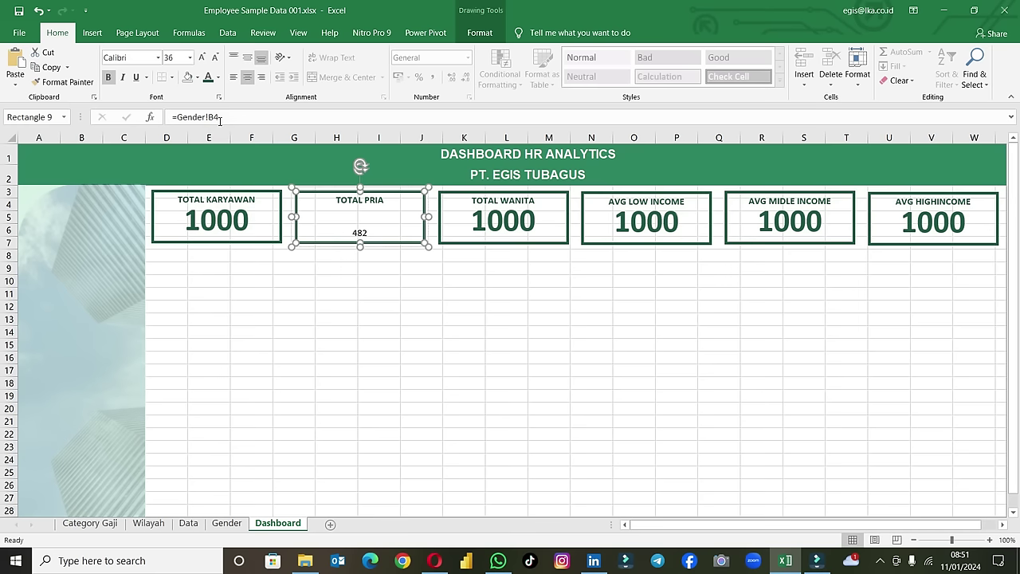
pyautogui.click(467, 245)
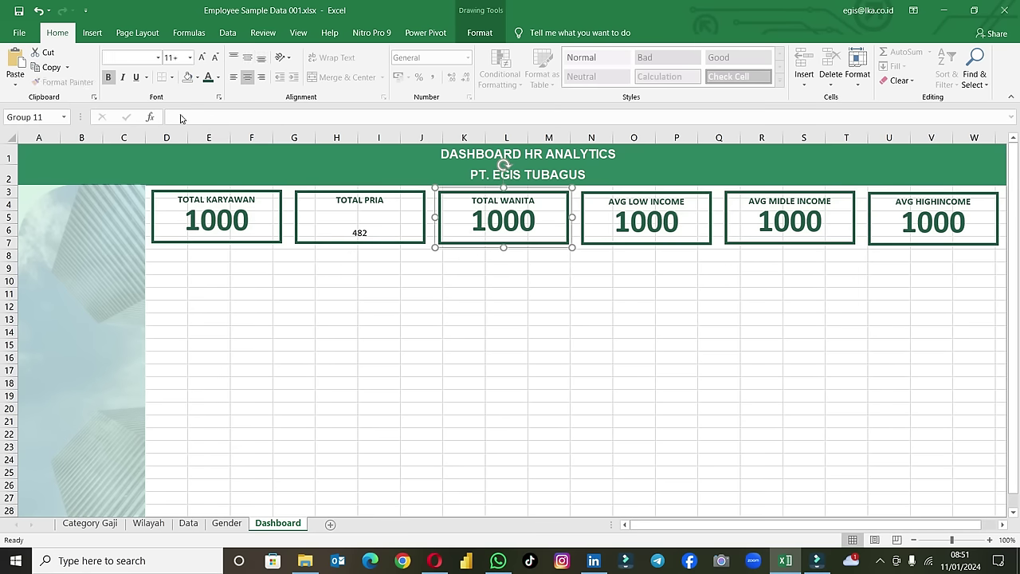
pyautogui.click(510, 224)
pyautogui.click(229, 117)
pyautogui.press('BackSpace')
pyautogui.write('=Gender!B5')
pyautogui.press('Return')
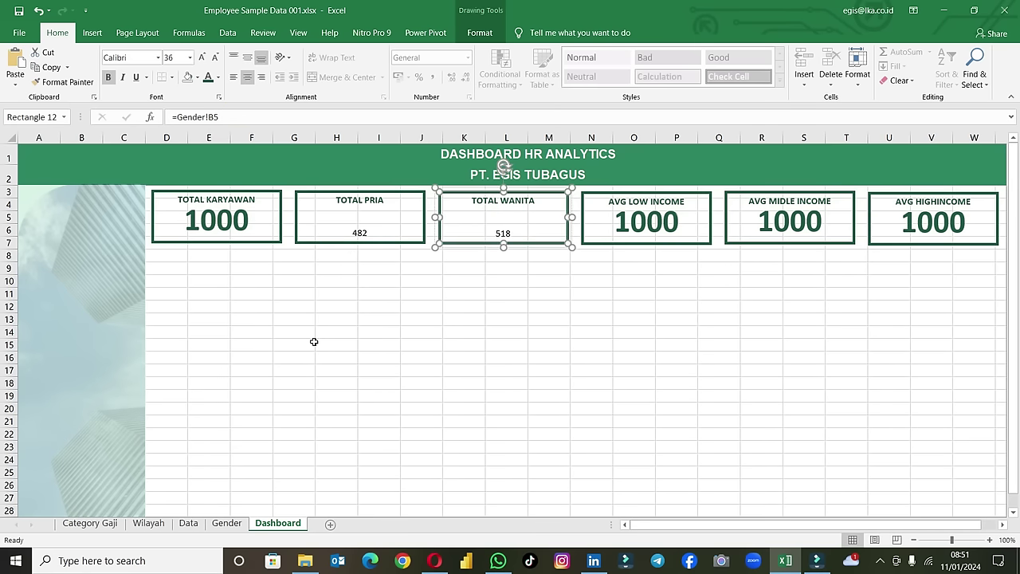
# Step: Reselect the TOTAL KARYAWAN box, then deselect all dashboard shapes
pyautogui.click(314, 341)
pyautogui.click(239, 229)
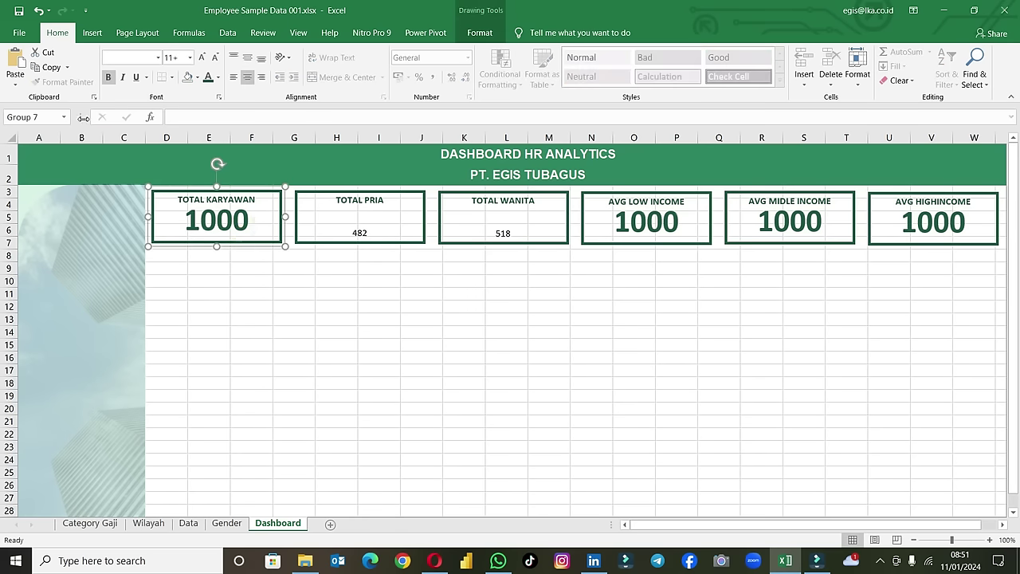
pyautogui.click(213, 253)
pyautogui.click(221, 229)
pyautogui.click(281, 296)
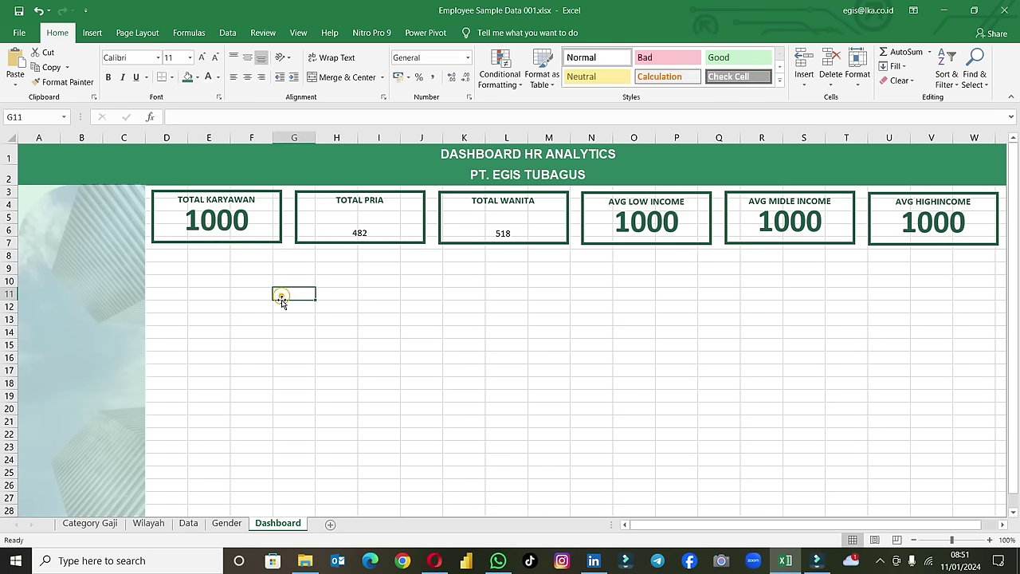
# Step: Start multi-selecting the KPI boxes from TOTAL KARYAWAN to AVG MIDLE INCOME, then clear the selection
pyautogui.click(271, 243)
pyautogui.rightClick(271, 243)
pyautogui.click(442, 285)
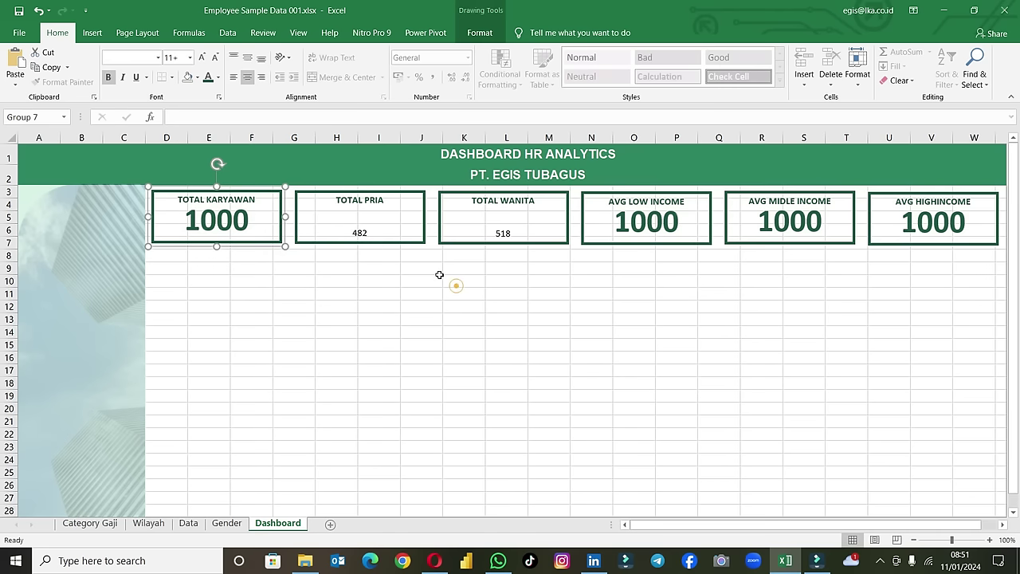
pyautogui.keyDown('ctrl'); pyautogui.click(374, 247); pyautogui.keyUp('ctrl')
pyautogui.keyDown('ctrl'); pyautogui.click(445, 246); pyautogui.keyUp('ctrl')
pyautogui.keyDown('ctrl'); pyautogui.click(588, 243); pyautogui.keyUp('ctrl')
pyautogui.keyDown('ctrl'); pyautogui.click(747, 247); pyautogui.keyUp('ctrl')
pyautogui.click(828, 246)
# Step: Nudge the AVG HIGHINCOME box slightly upward, then reselect the TOTAL KARYAWAN box
pyautogui.click(925, 245)
pyautogui.moveTo(923, 246); pyautogui.dragTo(922, 244)
pyautogui.click(661, 247)
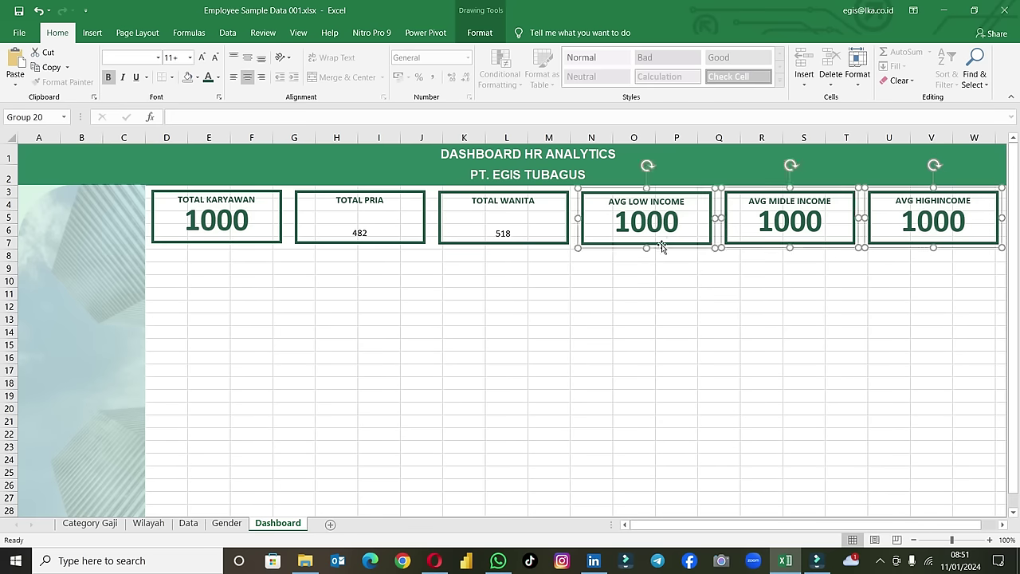
pyautogui.click(473, 234)
pyautogui.click(222, 256)
pyautogui.click(222, 239)
# Step: Select all six KPI boxes and ungroup them into separate shapes
pyautogui.moveTo(972, 319)
pyautogui.mouseDown()
pyautogui.moveTo(212, 165)
pyautogui.moveTo(231, 186)
pyautogui.mouseUp()
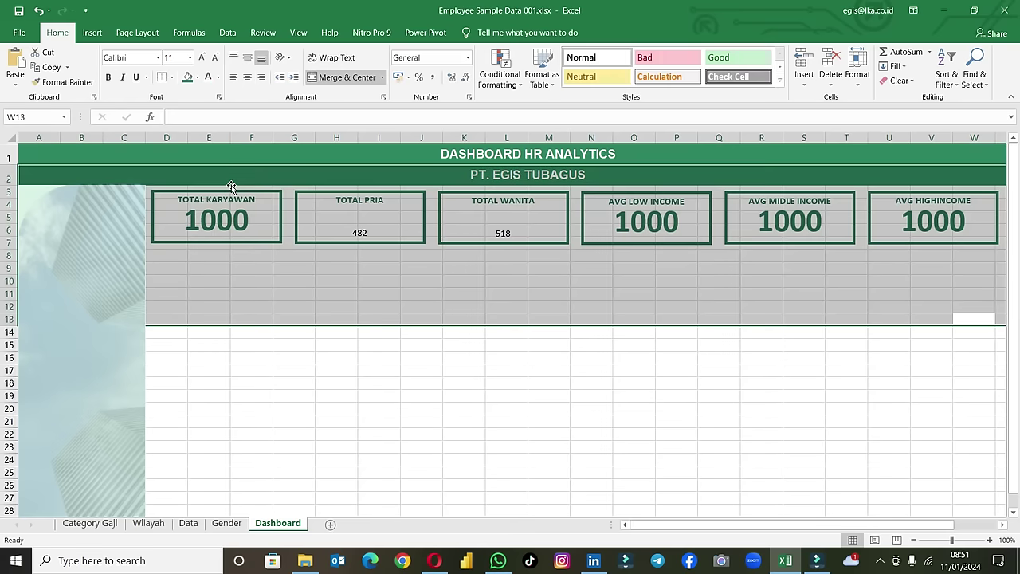
pyautogui.click(246, 225)
pyautogui.keyDown('ctrl'); pyautogui.click(354, 239); pyautogui.keyUp('ctrl')
pyautogui.keyDown('ctrl'); pyautogui.click(536, 238); pyautogui.keyUp('ctrl')
pyautogui.keyDown('ctrl'); pyautogui.click(644, 246); pyautogui.keyUp('ctrl')
pyautogui.keyDown('ctrl'); pyautogui.click(786, 239); pyautogui.keyUp('ctrl')
pyautogui.keyDown('ctrl'); pyautogui.click(880, 239); pyautogui.keyUp('ctrl')
pyautogui.rightClick(880, 239)
pyautogui.moveTo(912, 317)
pyautogui.click(861, 352)
pyautogui.click(536, 350)
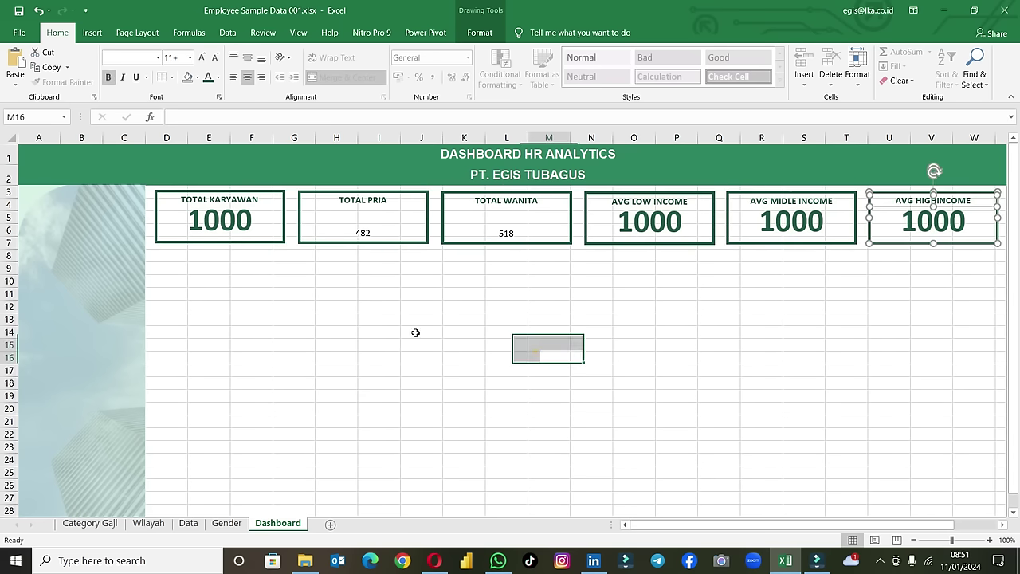
# Step: Format-paint the 1000's big-number style onto 482 and 518, then select C12 on the Gender sheet
pyautogui.click(219, 238)
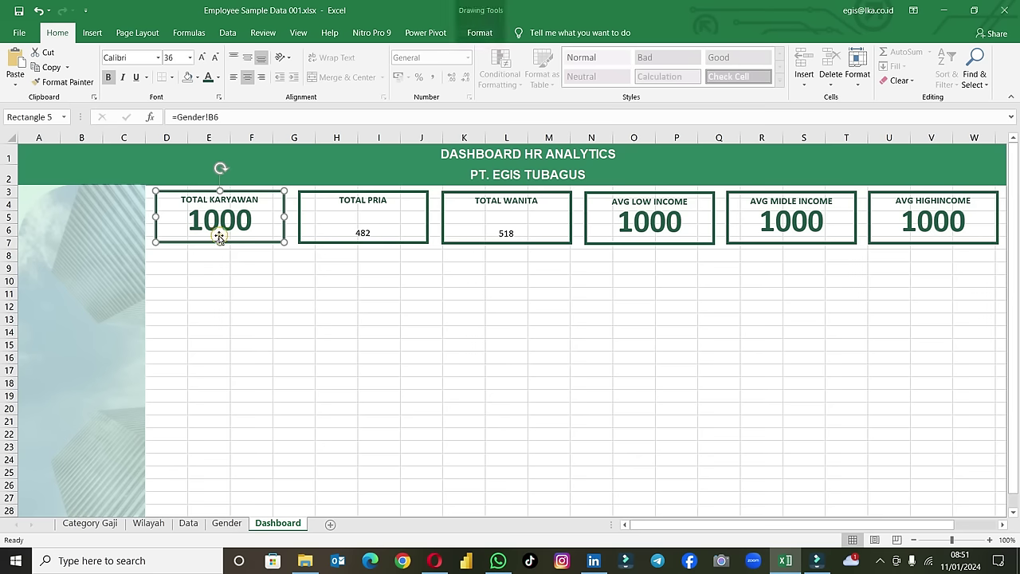
pyautogui.click(63, 82)
pyautogui.click(340, 243)
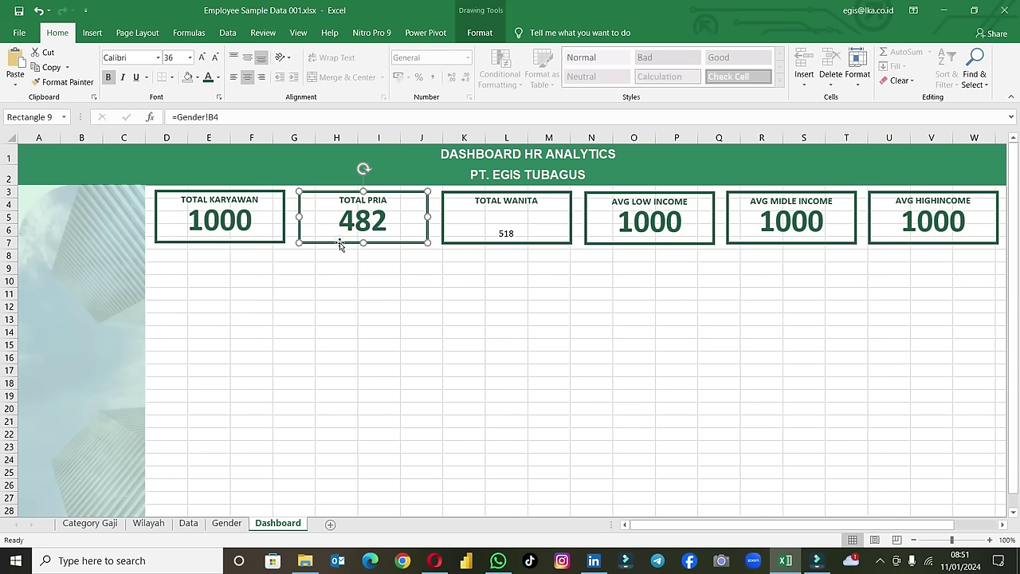
pyautogui.click(63, 82)
pyautogui.click(528, 242)
pyautogui.click(519, 291)
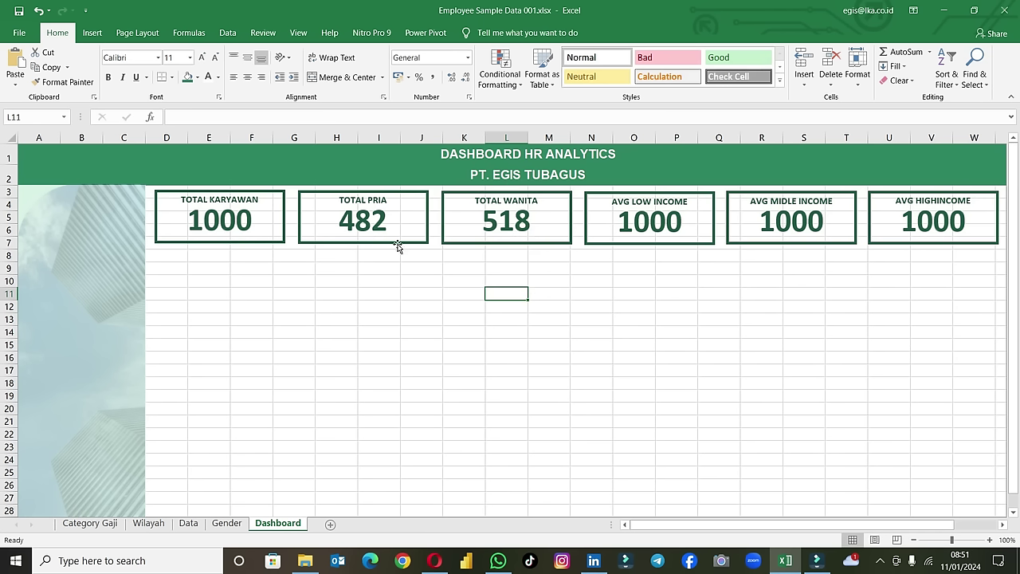
pyautogui.click(223, 524)
pyautogui.click(207, 292)
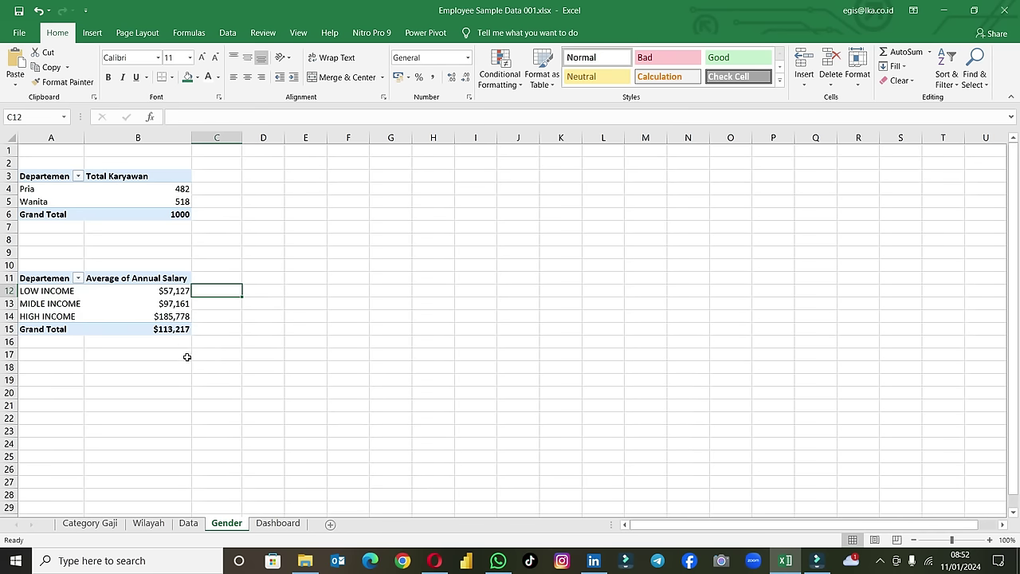
# Step: Link the AVG LOW INCOME card to the low income average in Gender!B12
pyautogui.click(100, 528)
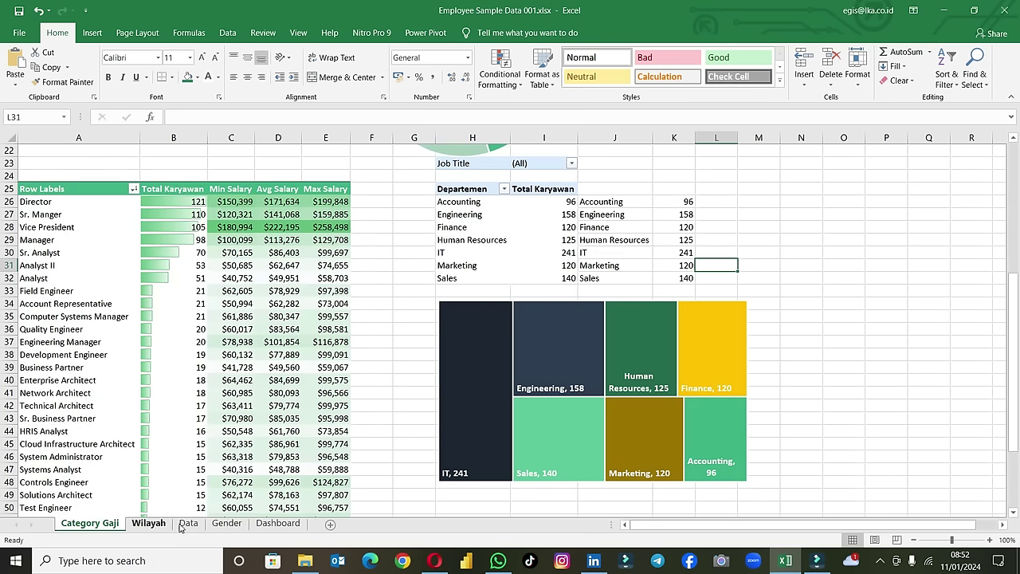
pyautogui.click(275, 526)
pyautogui.click(627, 230)
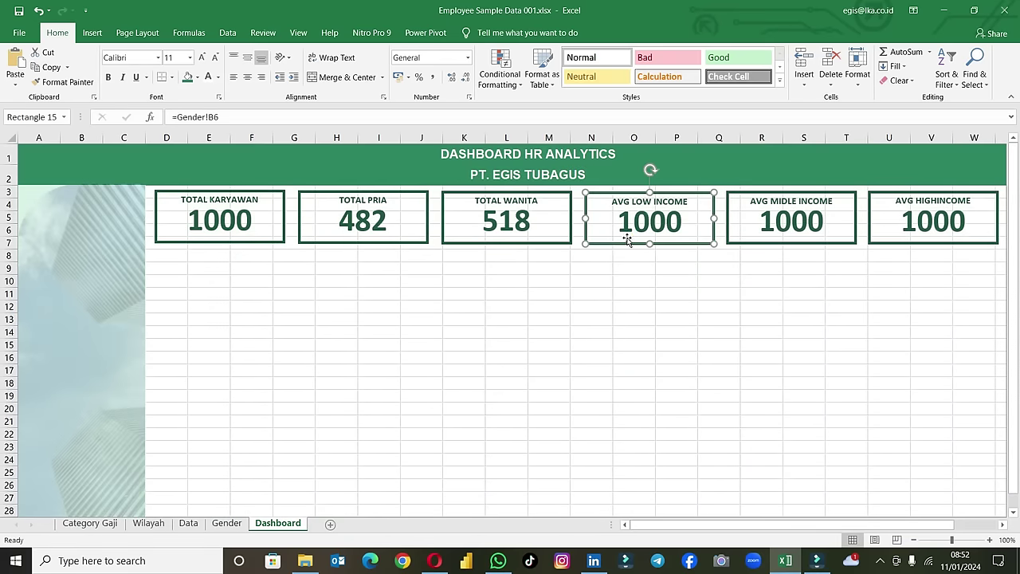
pyautogui.moveTo(233, 116); pyautogui.dragTo(157, 117)
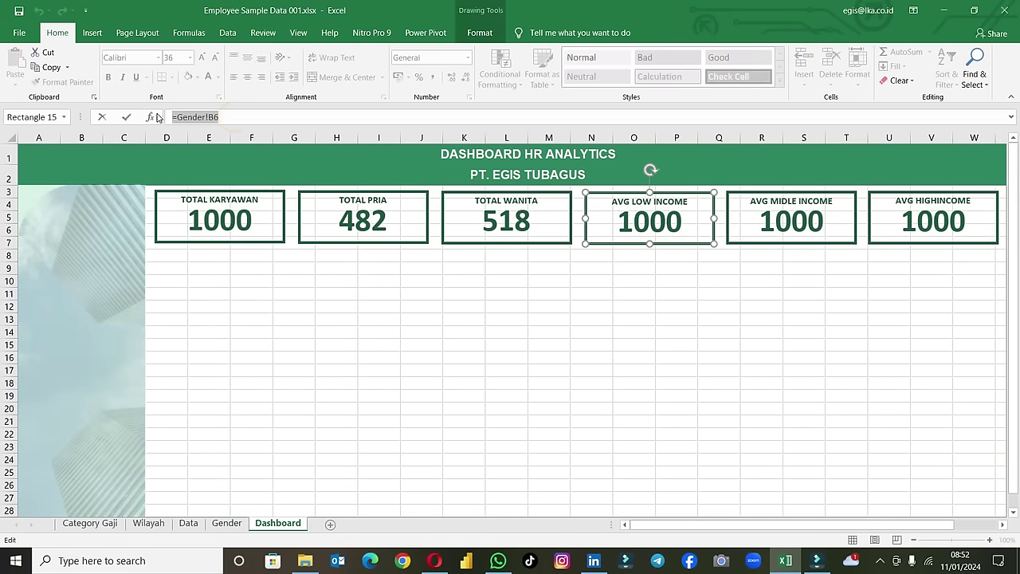
pyautogui.write('=')
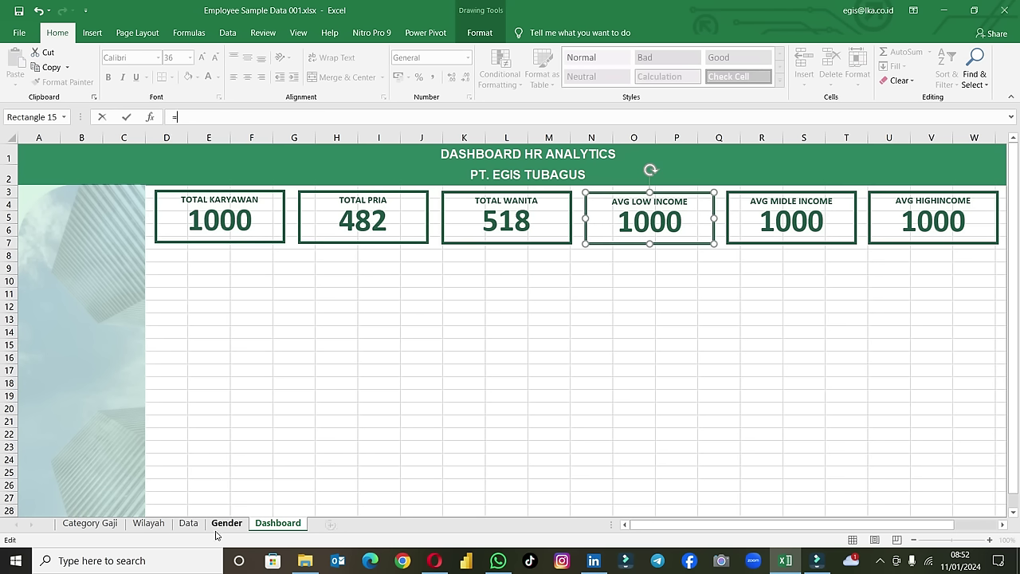
pyautogui.click(217, 526)
pyautogui.click(167, 291)
pyautogui.press('Return')
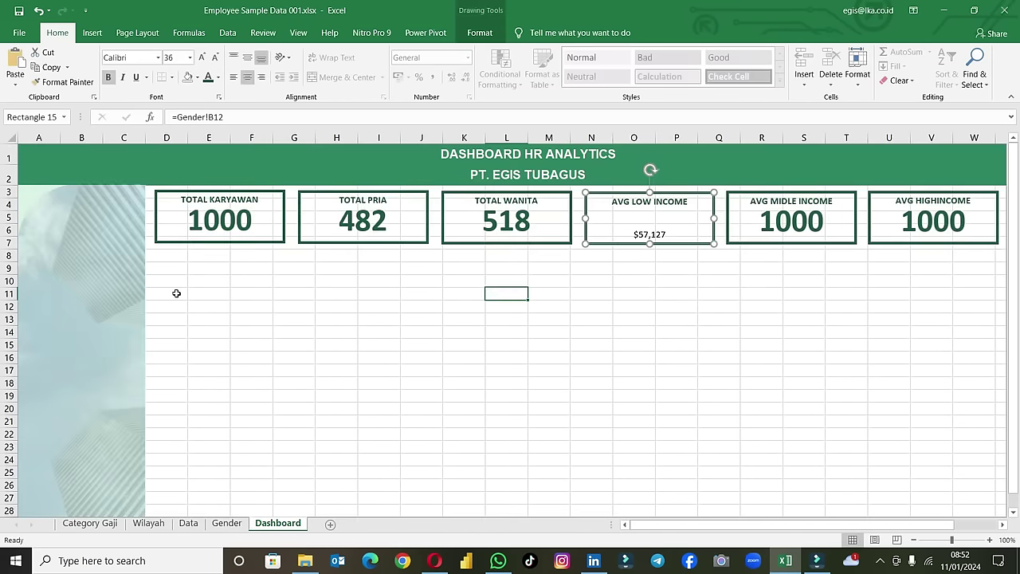
pyautogui.click(614, 346)
# Step: Link the AVG MIDLE INCOME card to the middle income average in Gender!B13
pyautogui.click(763, 243)
pyautogui.tripleClick(247, 117)
pyautogui.write('=')
pyautogui.click(226, 523)
pyautogui.click(182, 305)
pyautogui.press('Return')
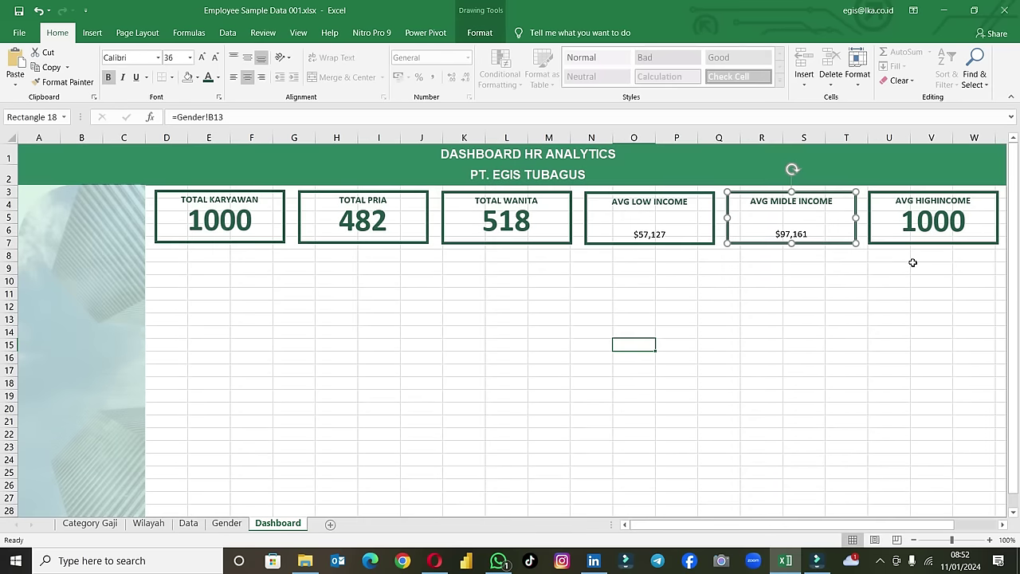
# Step: Link the AVG HIGHINCOME card to the high income average in Gender!B14
pyautogui.click(906, 243)
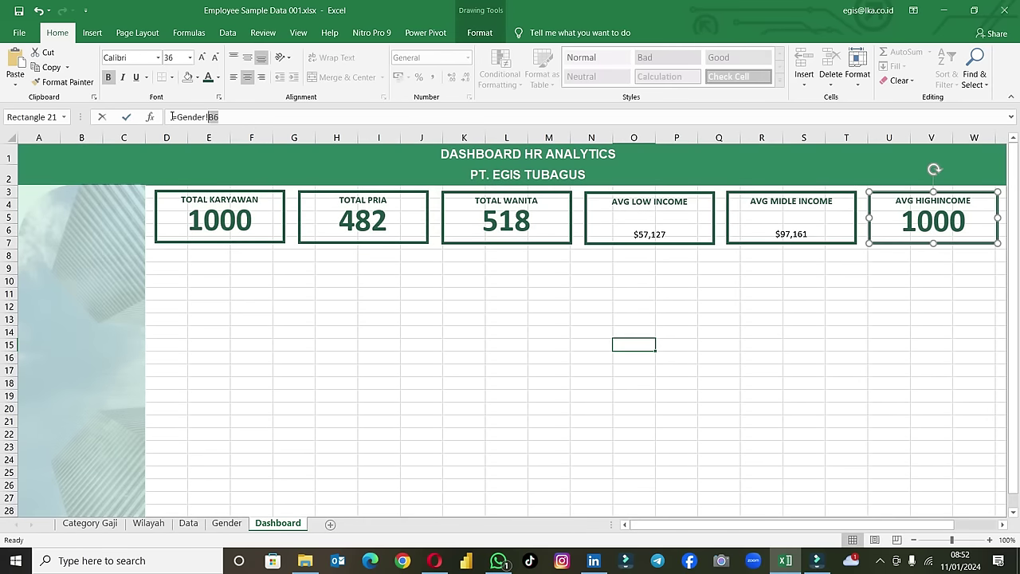
pyautogui.moveTo(251, 117); pyautogui.dragTo(132, 124)
pyautogui.write('=')
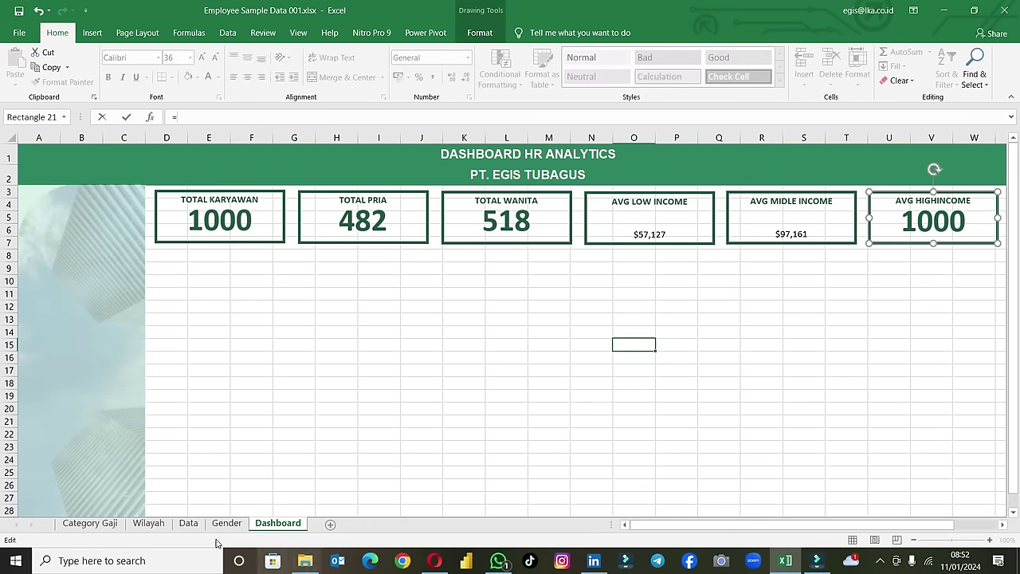
pyautogui.click(217, 525)
pyautogui.click(182, 316)
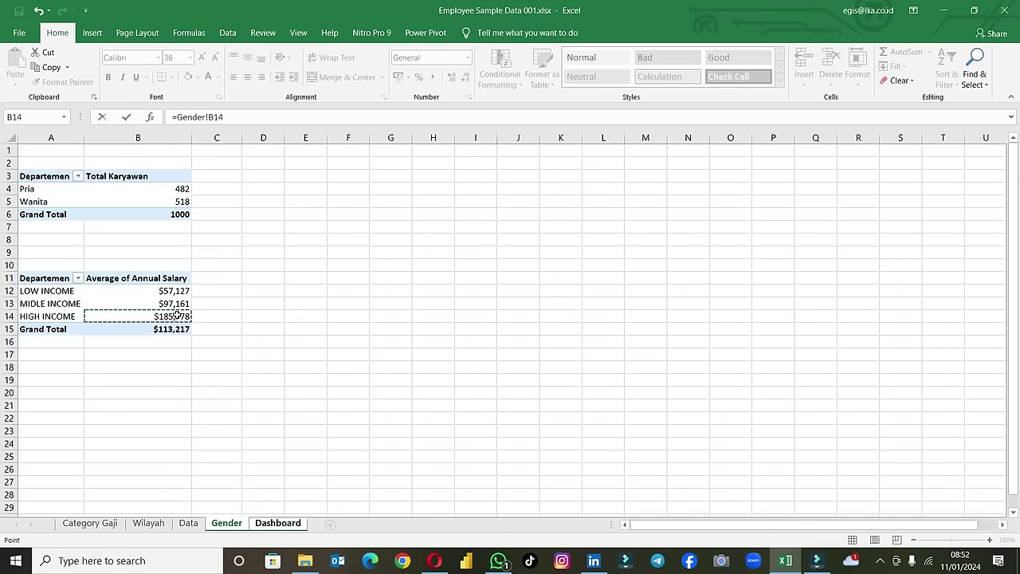
pyautogui.press('Return')
pyautogui.press('Escape')
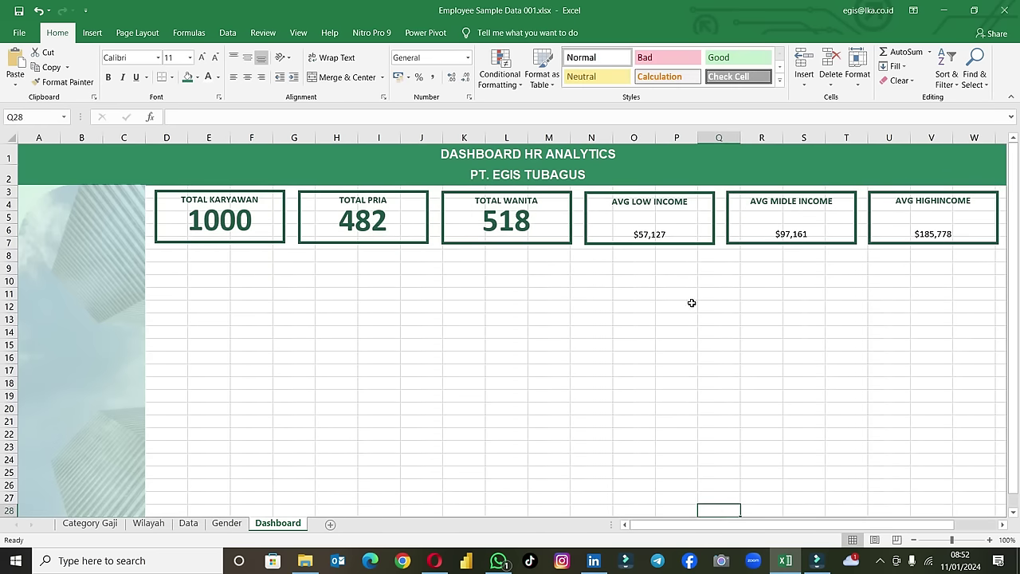
# Step: Try the BeBAS font on the AVG LOW INCOME figure, then switch back to Calibri
pyautogui.click(660, 239)
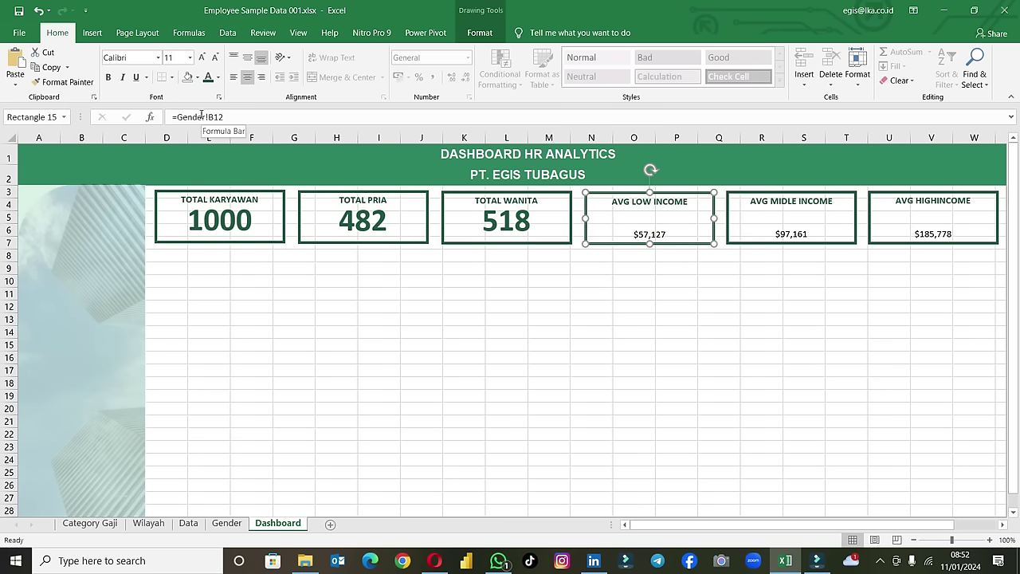
pyautogui.click(148, 58)
pyautogui.write('BeBAS')
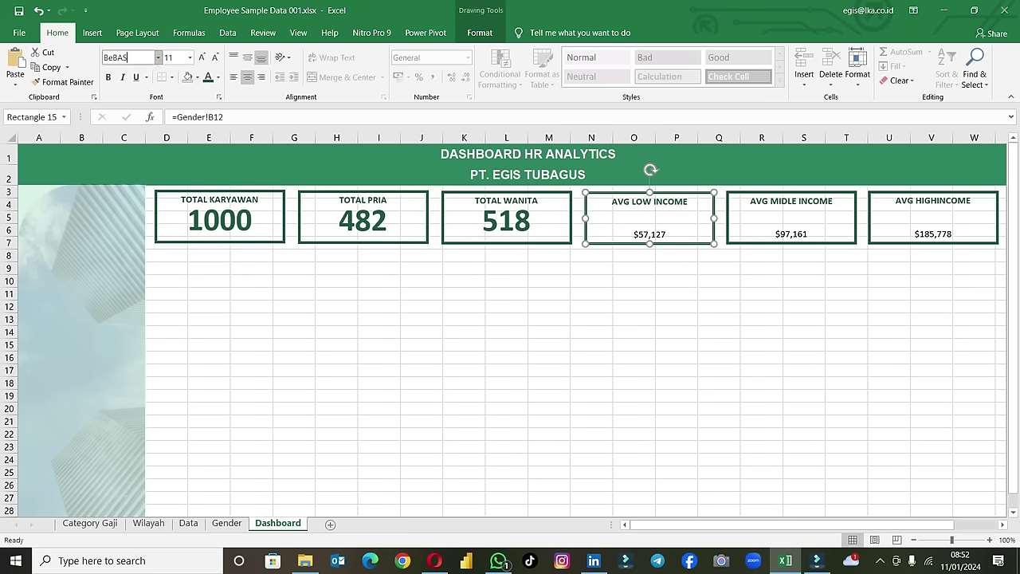
pyautogui.press('Return')
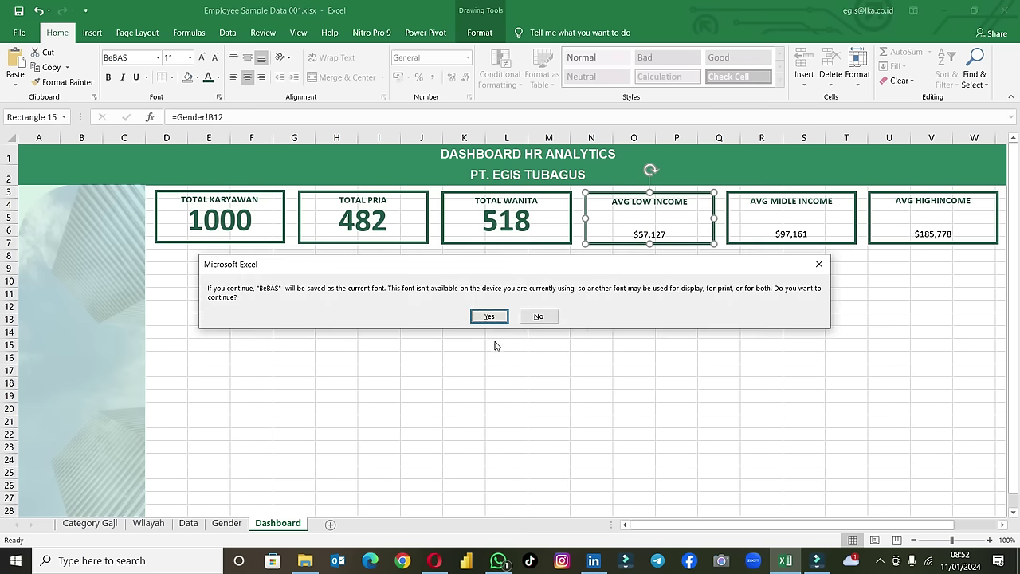
pyautogui.click(488, 315)
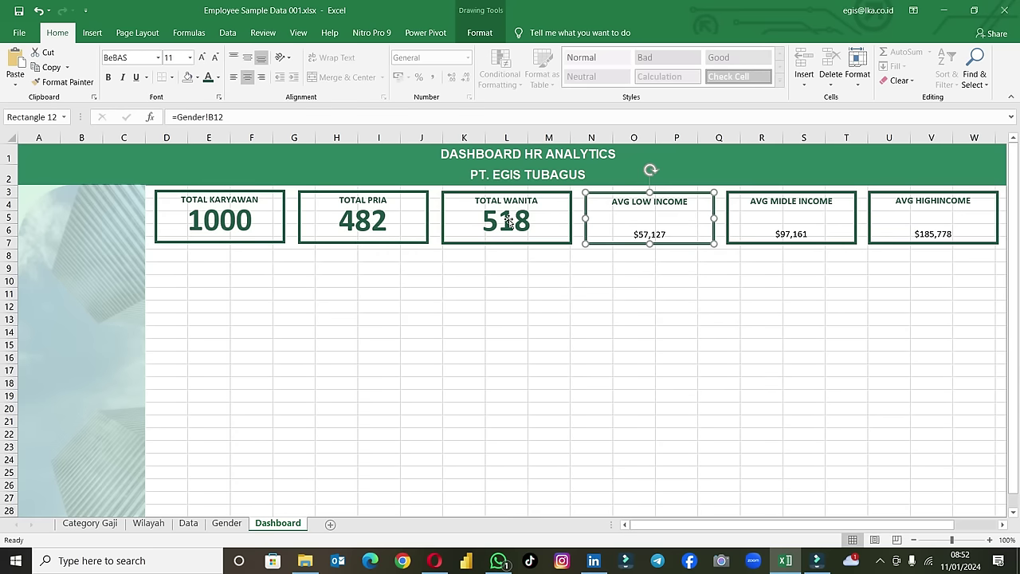
pyautogui.click(624, 243)
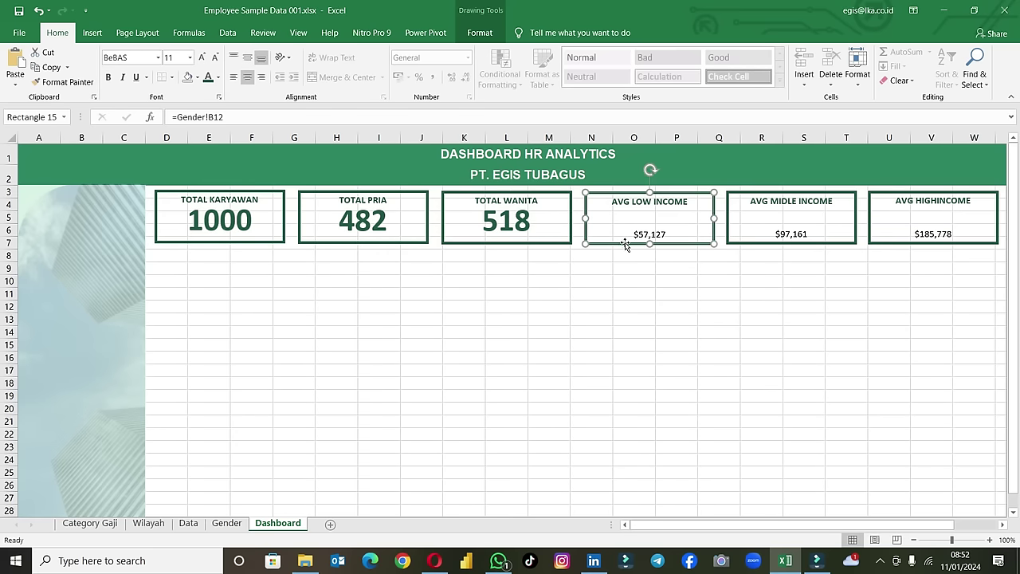
pyautogui.click(133, 58)
pyautogui.press('Return')
pyautogui.click(489, 317)
# Step: Make the $57,127 figure large, bold and dark green, sized so it fits the card
pyautogui.click(202, 60)
pyautogui.click(201, 60)
pyautogui.click(201, 60)
pyautogui.click(201, 60)
pyautogui.click(202, 59)
pyautogui.click(201, 59)
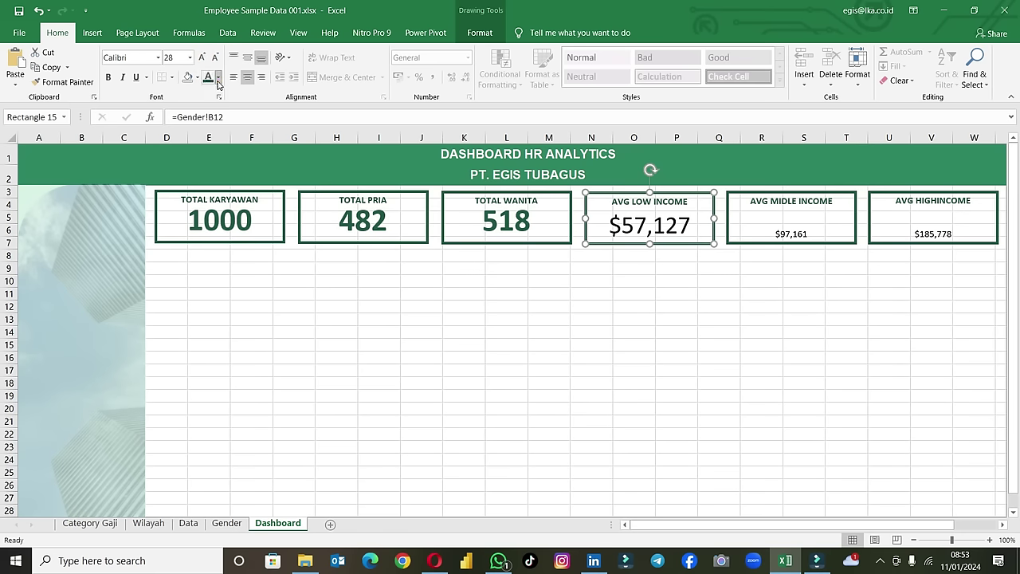
pyautogui.click(217, 78)
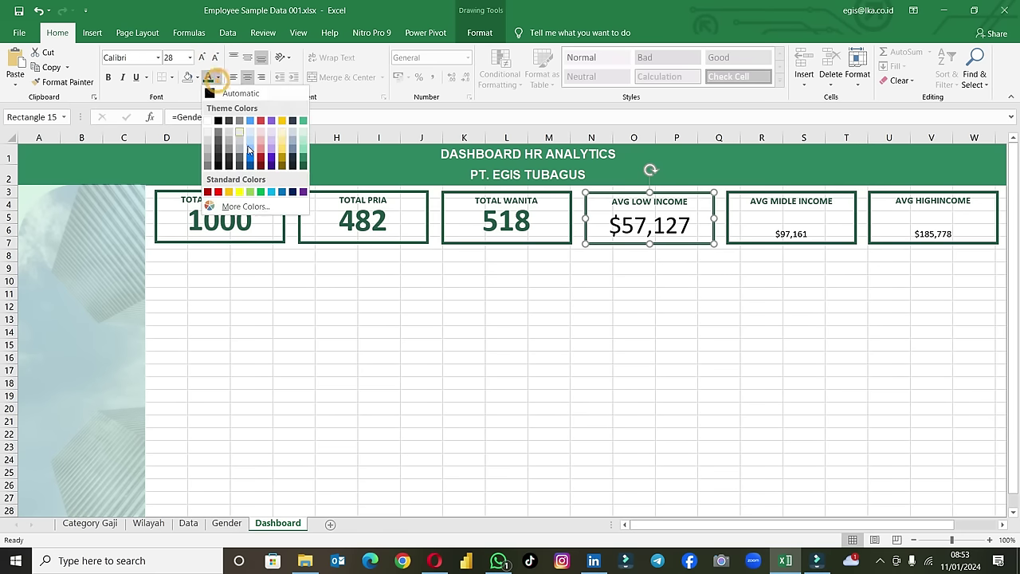
pyautogui.click(304, 166)
pyautogui.click(110, 78)
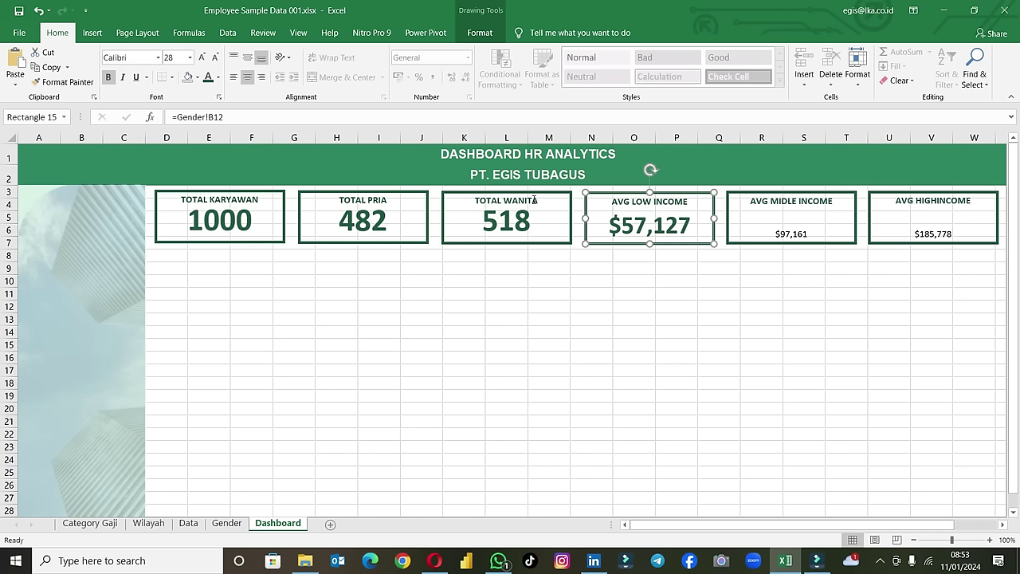
pyautogui.click(203, 57)
pyautogui.click(202, 58)
pyautogui.click(202, 57)
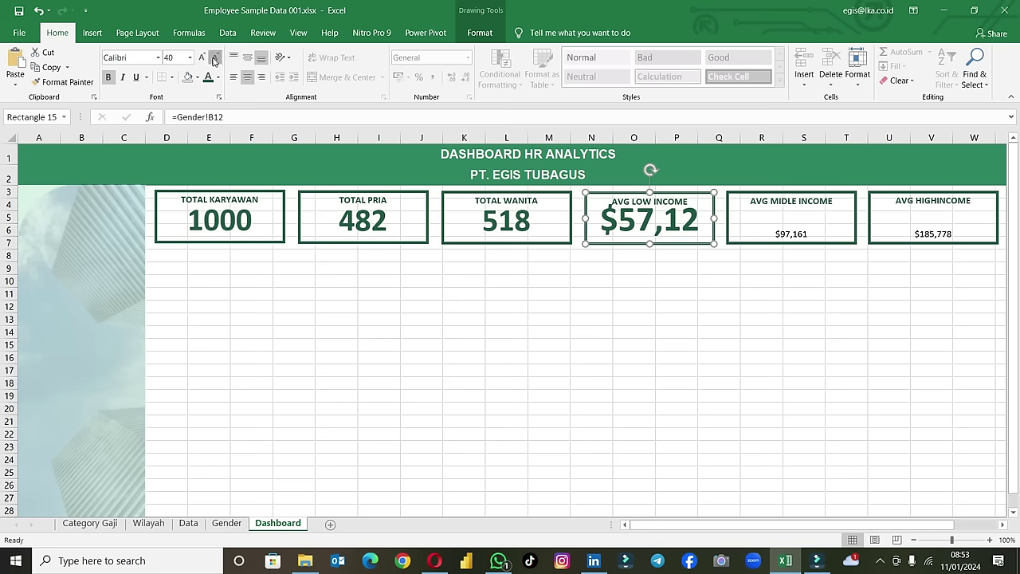
pyautogui.click(213, 59)
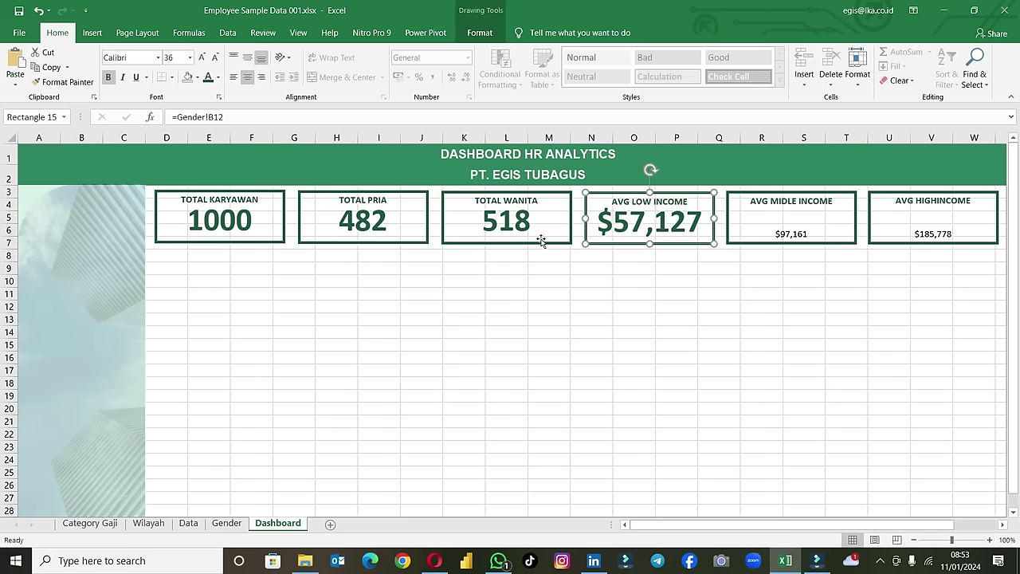
# Step: Copy the low income card's formatting onto the middle and high income cards
pyautogui.click(64, 82)
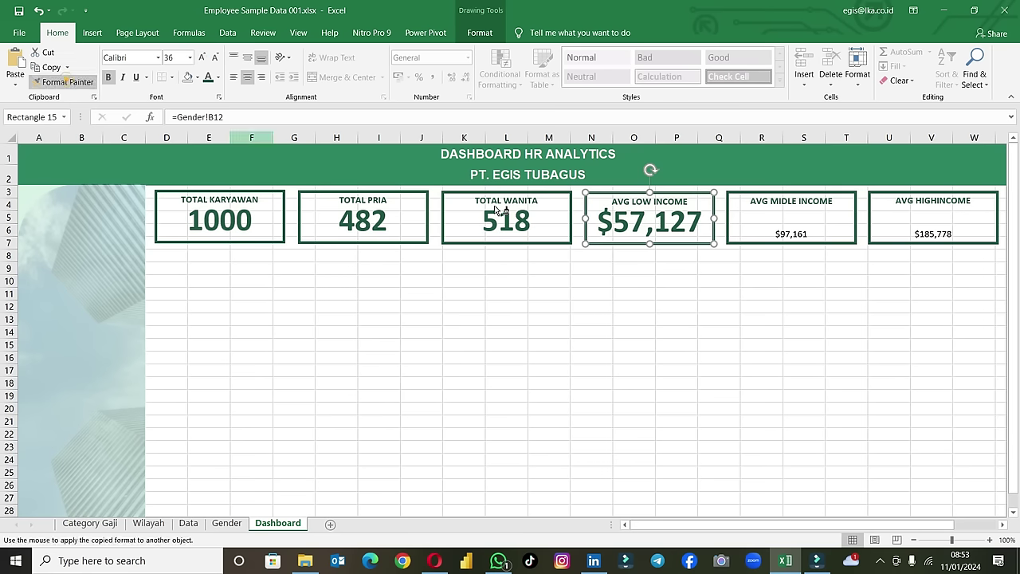
pyautogui.click(734, 243)
pyautogui.click(63, 82)
pyautogui.click(900, 243)
pyautogui.click(867, 287)
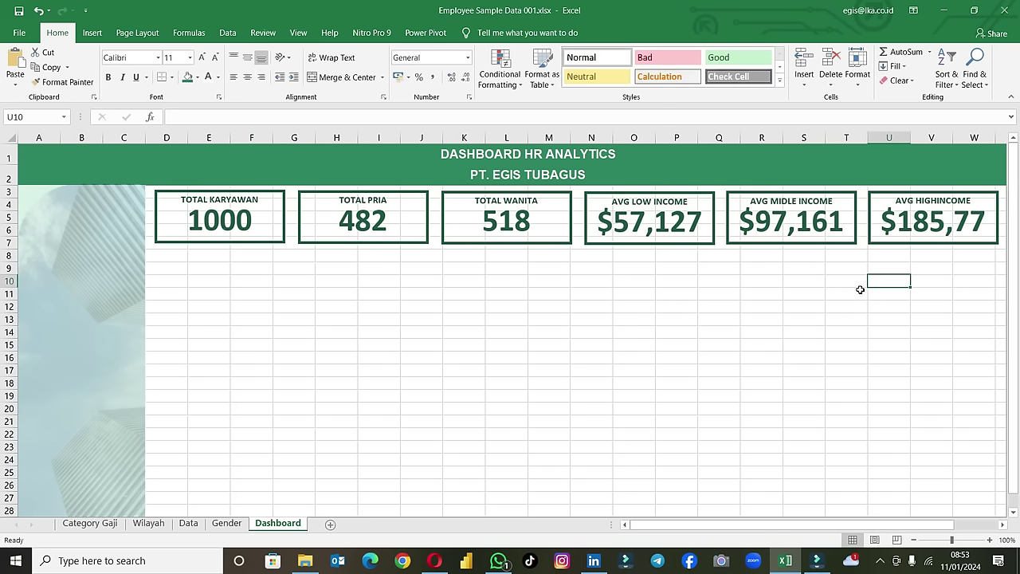
pyautogui.click(590, 292)
pyautogui.click(261, 233)
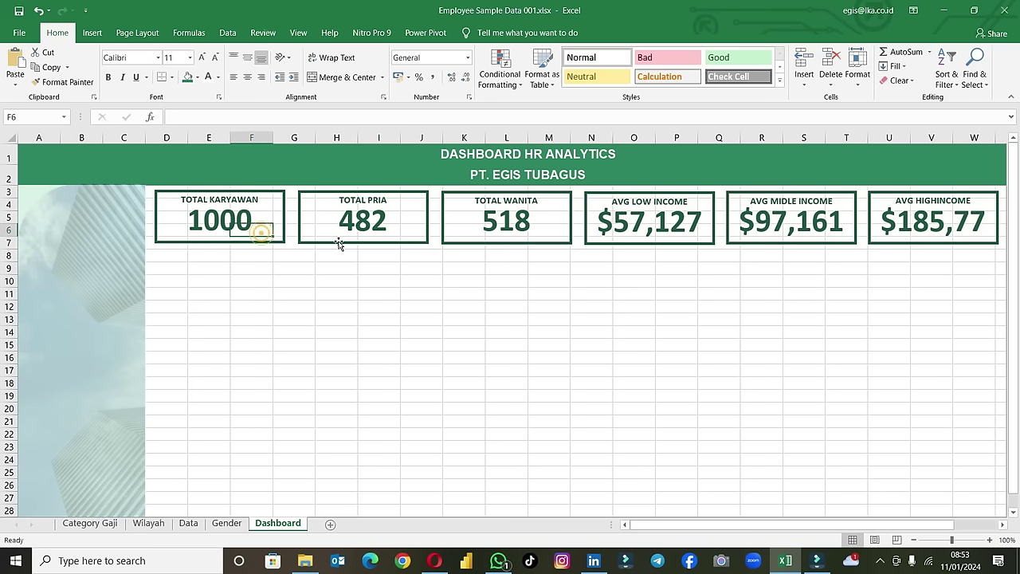
pyautogui.click(282, 243)
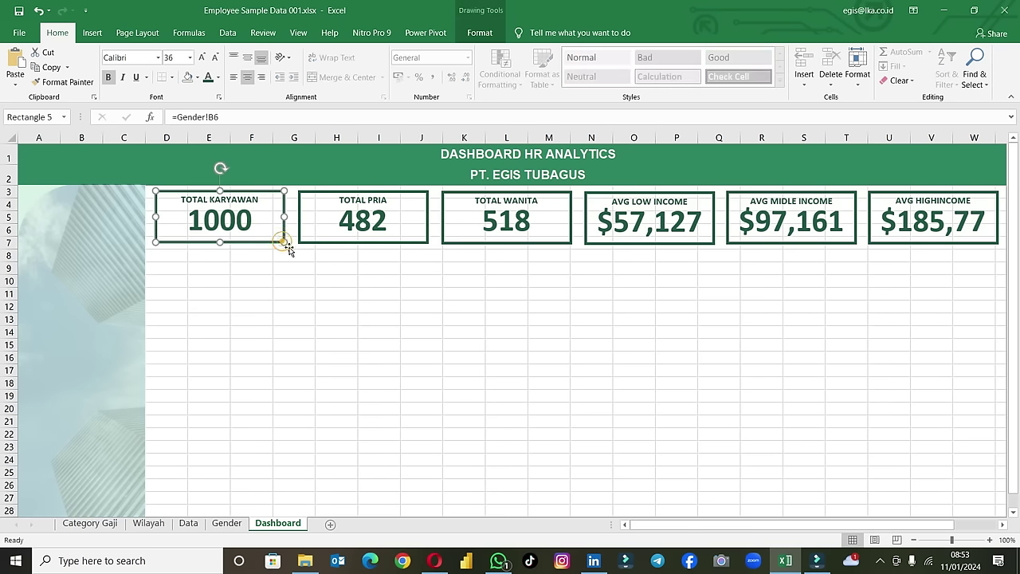
# Step: Distribute all six KPI cards horizontally and vertically into one even row
pyautogui.keyDown('ctrl'); pyautogui.click(327, 243); pyautogui.keyUp('ctrl')
pyautogui.keyDown('ctrl'); pyautogui.click(502, 244); pyautogui.keyUp('ctrl')
pyautogui.keyDown('ctrl'); pyautogui.click(642, 245); pyautogui.keyUp('ctrl')
pyautogui.keyDown('ctrl'); pyautogui.click(782, 244); pyautogui.keyUp('ctrl')
pyautogui.keyDown('ctrl'); pyautogui.click(898, 247); pyautogui.keyUp('ctrl')
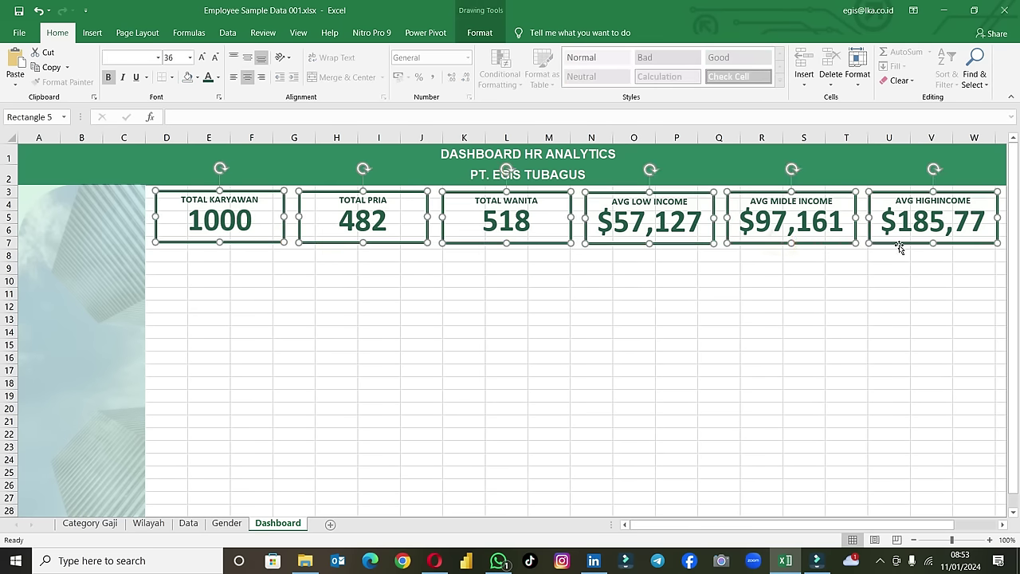
pyautogui.click(470, 35)
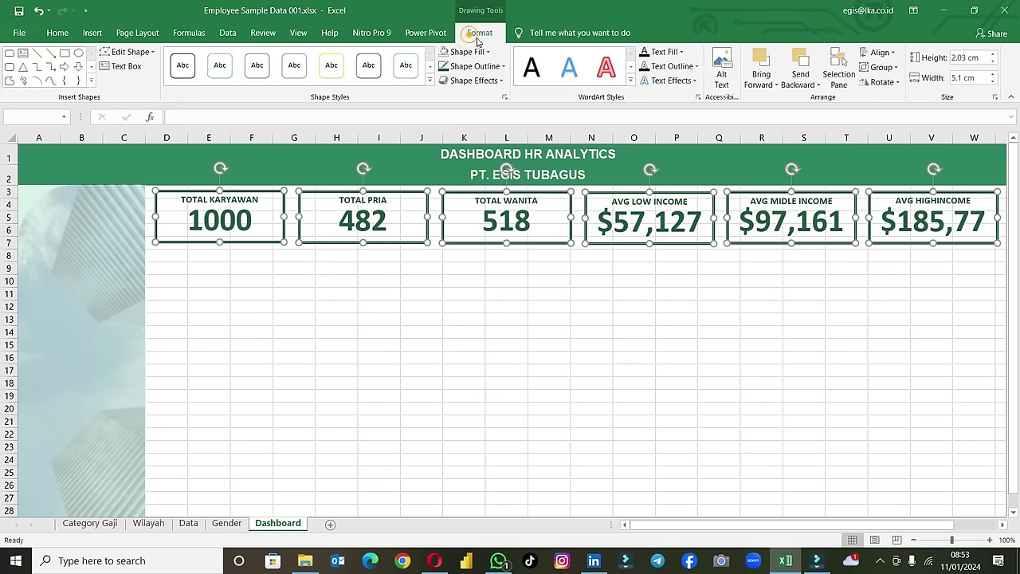
pyautogui.click(880, 51)
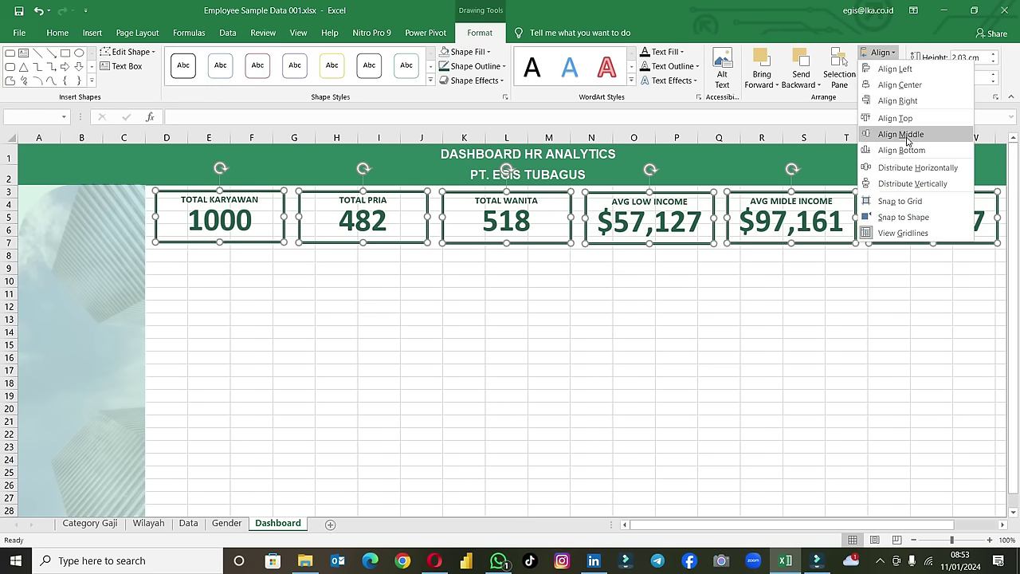
pyautogui.click(910, 169)
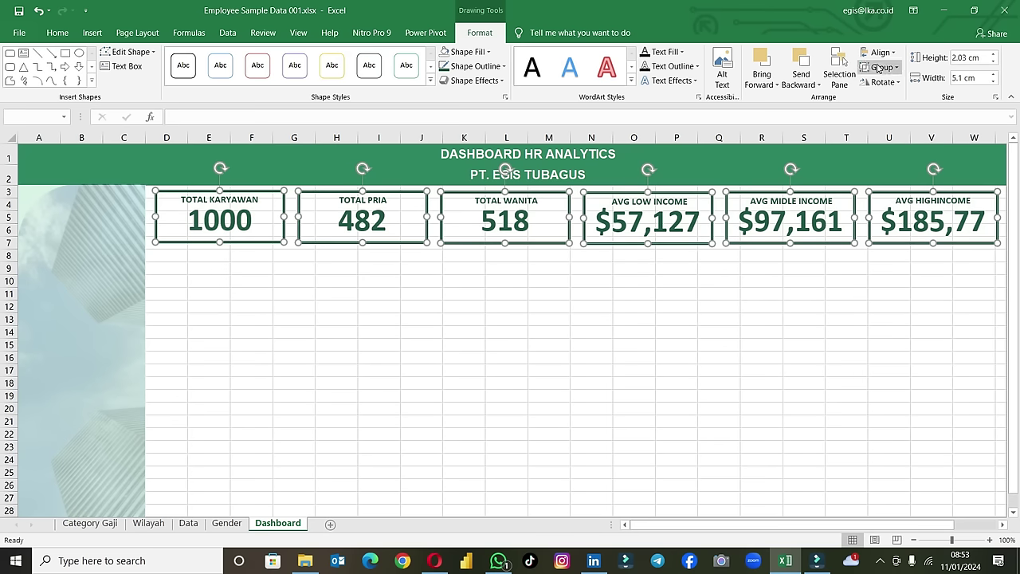
pyautogui.click(880, 52)
pyautogui.click(912, 183)
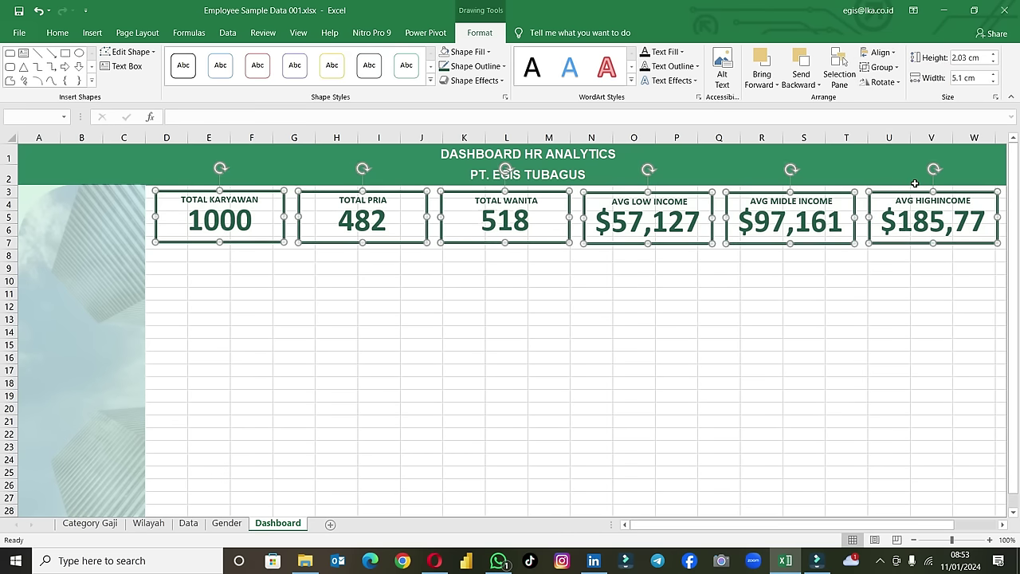
pyautogui.click(847, 304)
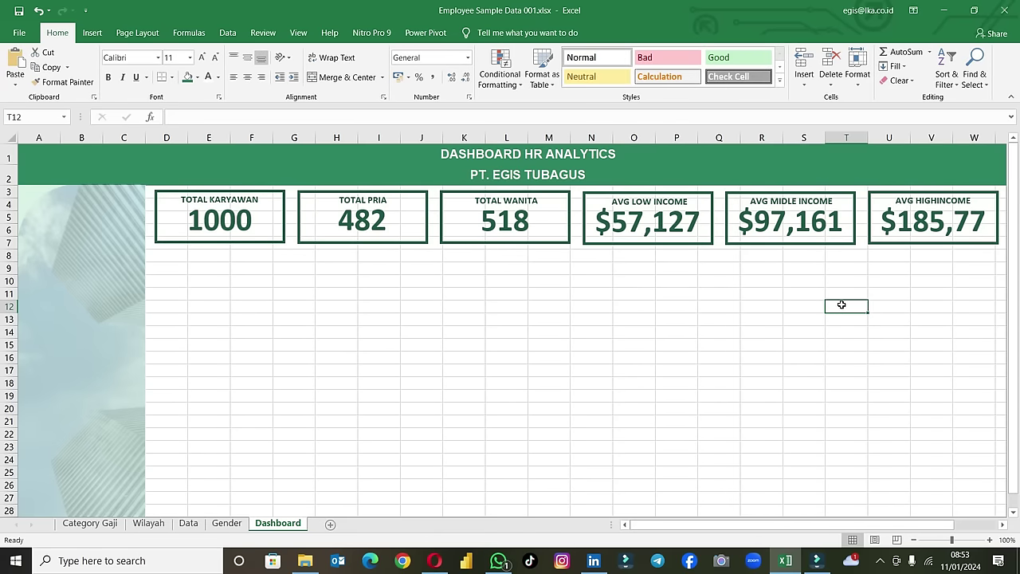
# Step: Insert a Nama Bulan slicer from the Gender pivot table
pyautogui.click(225, 529)
pyautogui.click(114, 202)
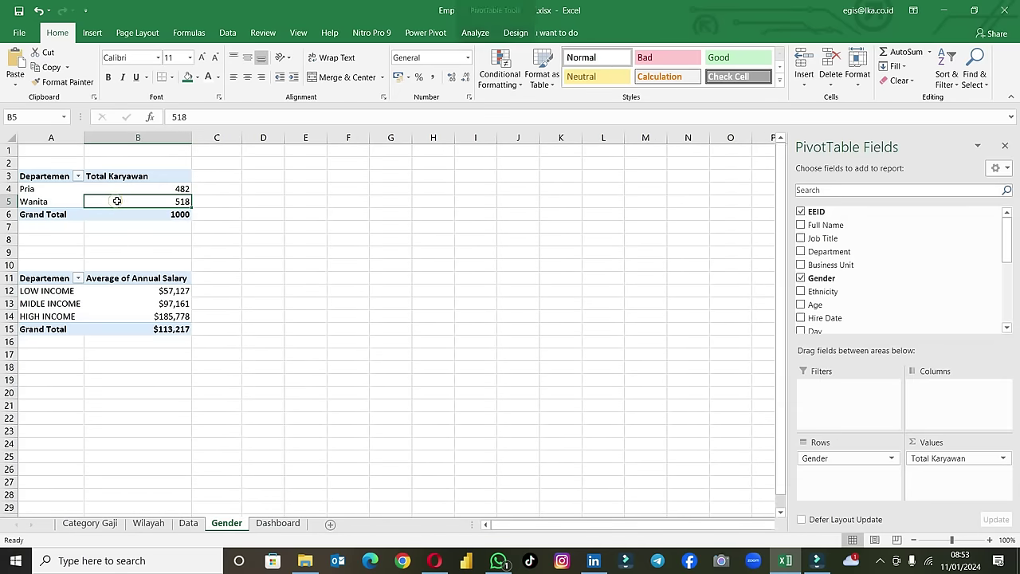
pyautogui.click(91, 36)
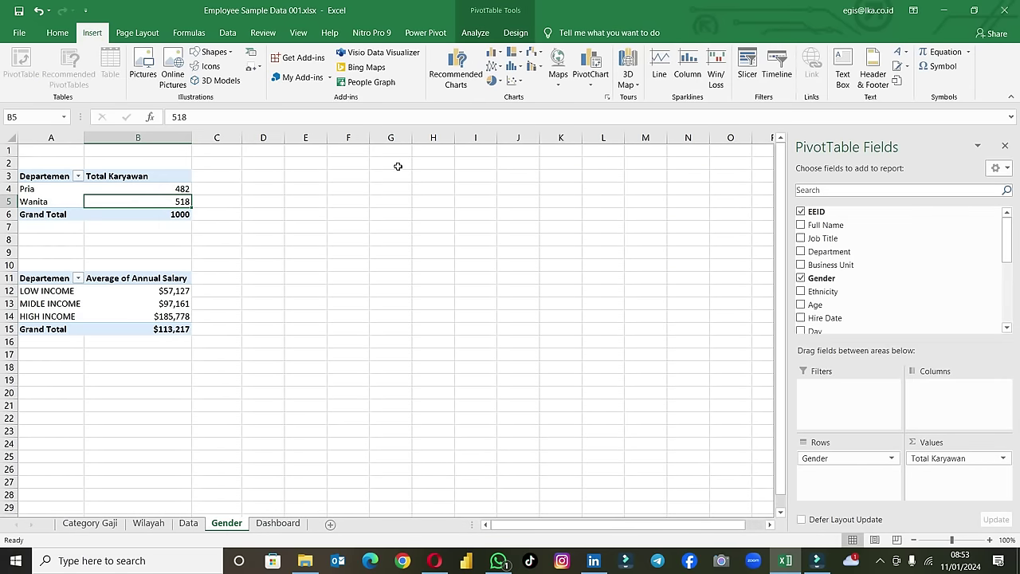
pyautogui.click(749, 70)
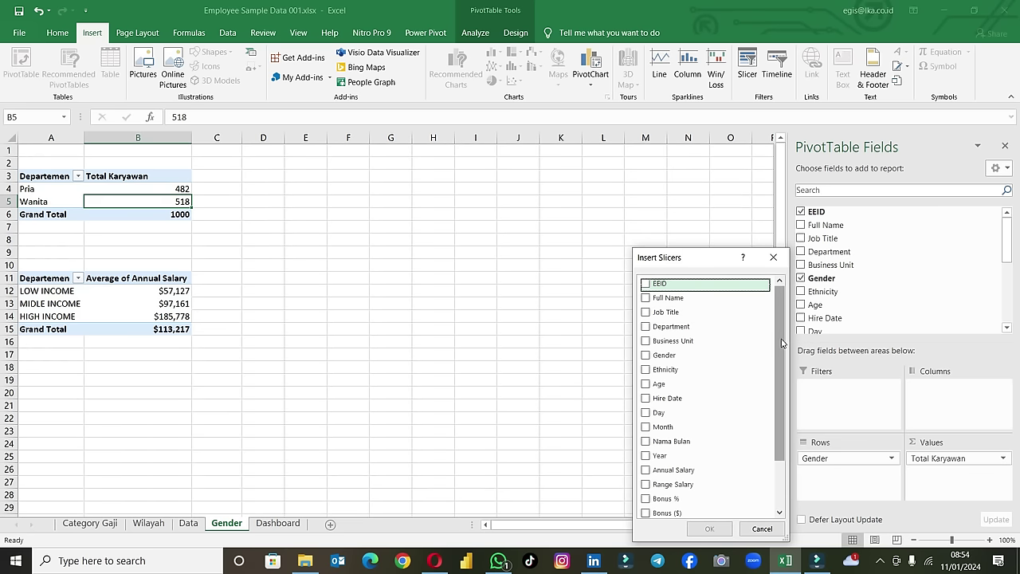
pyautogui.click(669, 428)
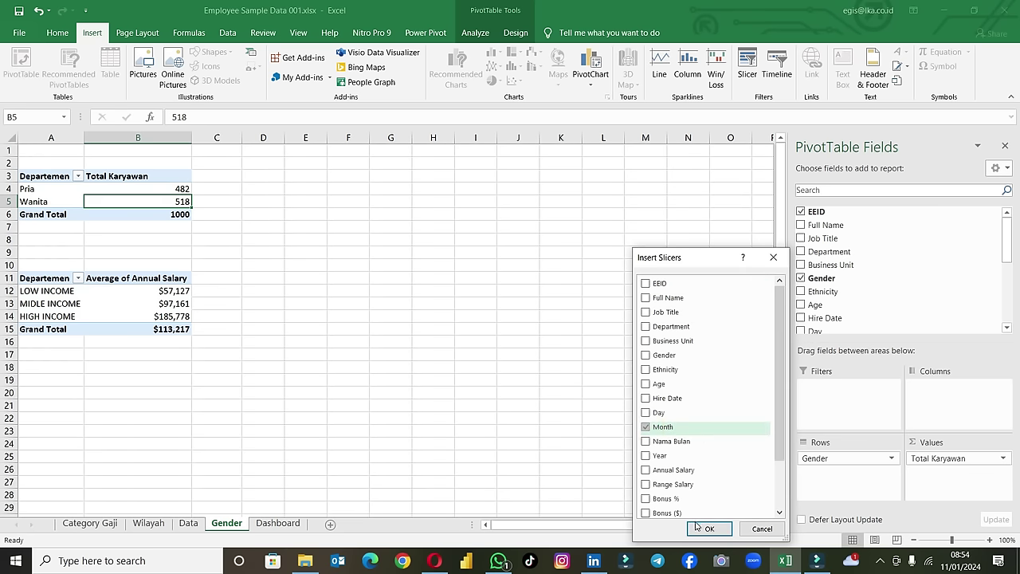
pyautogui.click(646, 427)
pyautogui.click(645, 442)
pyautogui.click(707, 529)
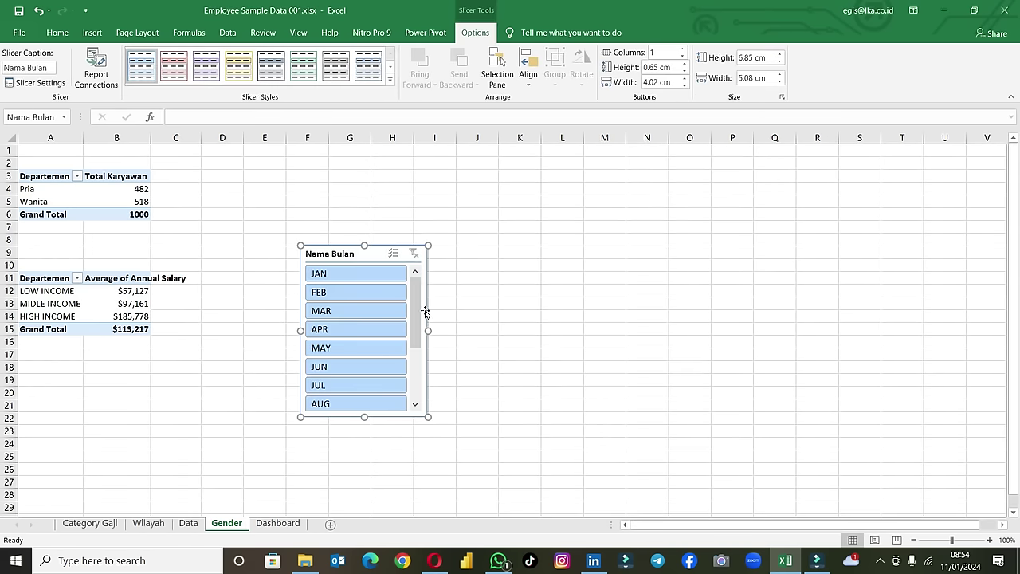
# Step: Give the Nama Bulan slicer a green style and cut it for the Dashboard
pyautogui.click(304, 60)
pyautogui.press('Delete')
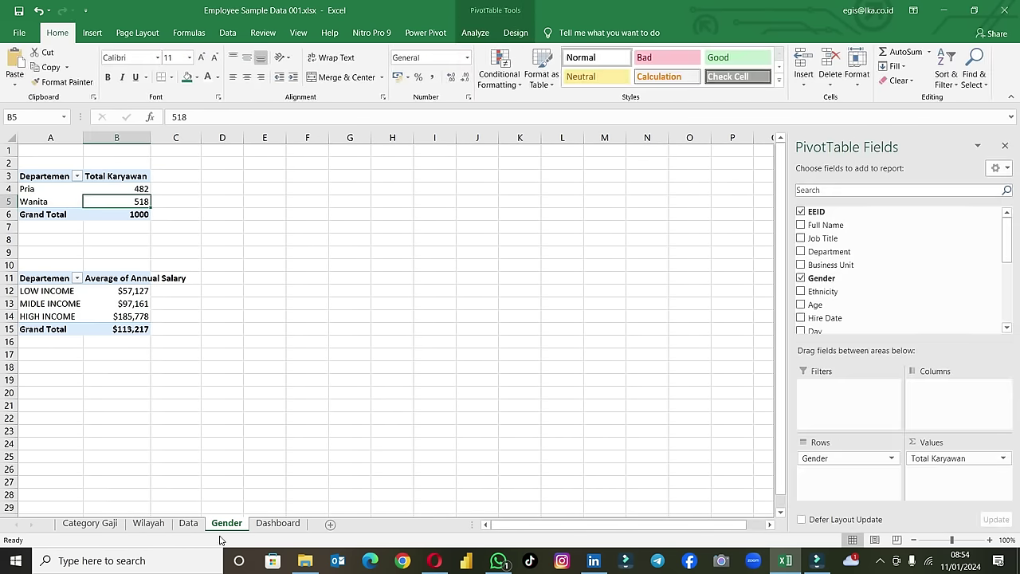
pyautogui.click(289, 525)
pyautogui.click(209, 267)
# Step: Paste the month slicer under the KPI cards with four button columns, shortened and widened
pyautogui.hotkey('ctrl', 'v')
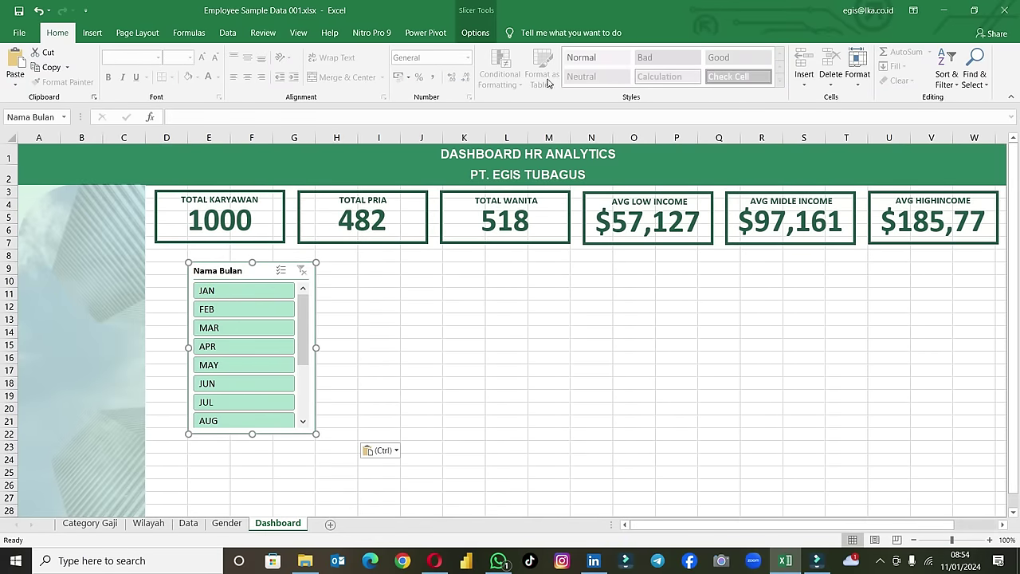
pyautogui.click(475, 32)
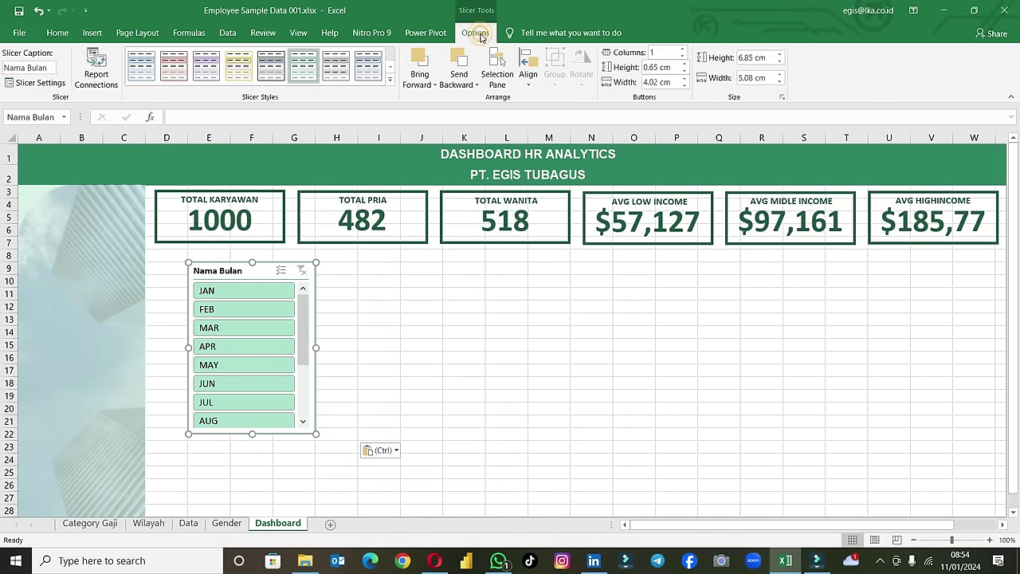
pyautogui.click(683, 49)
pyautogui.click(683, 49)
pyautogui.click(683, 49)
pyautogui.click(683, 49)
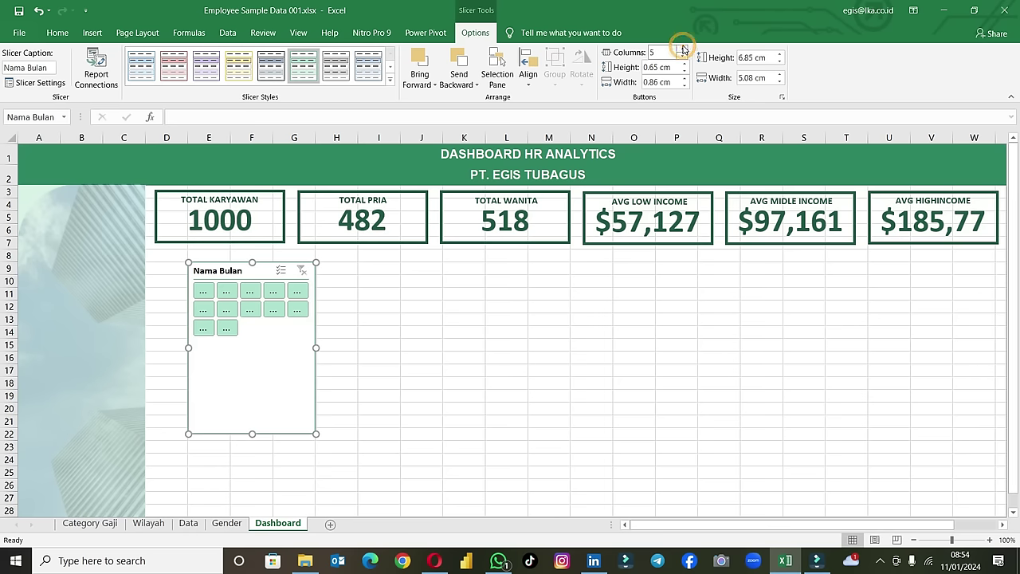
pyautogui.click(683, 57)
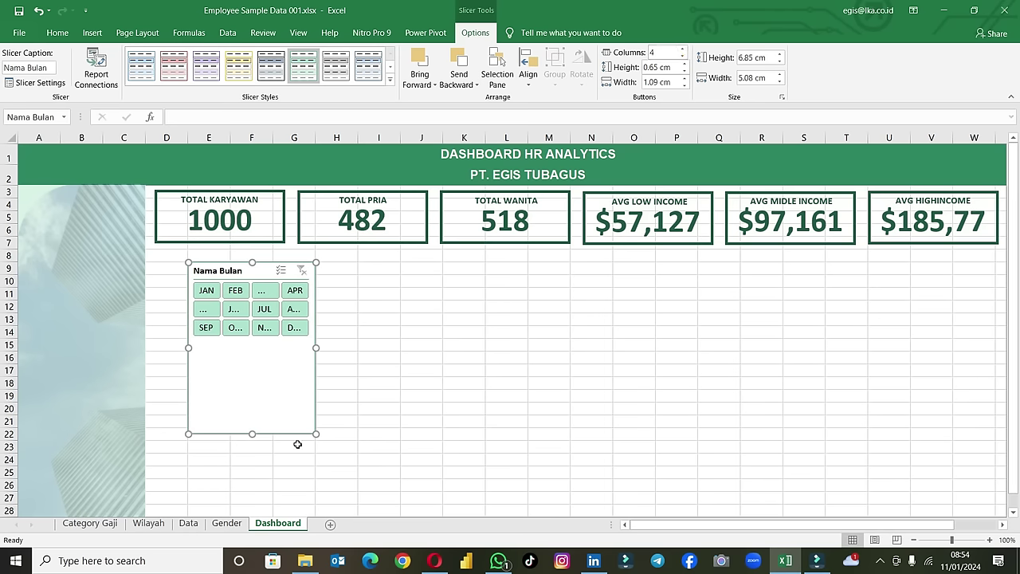
pyautogui.moveTo(252, 433); pyautogui.dragTo(251, 344)
pyautogui.moveTo(225, 267); pyautogui.dragTo(191, 260)
pyautogui.moveTo(281, 295); pyautogui.dragTo(427, 303)
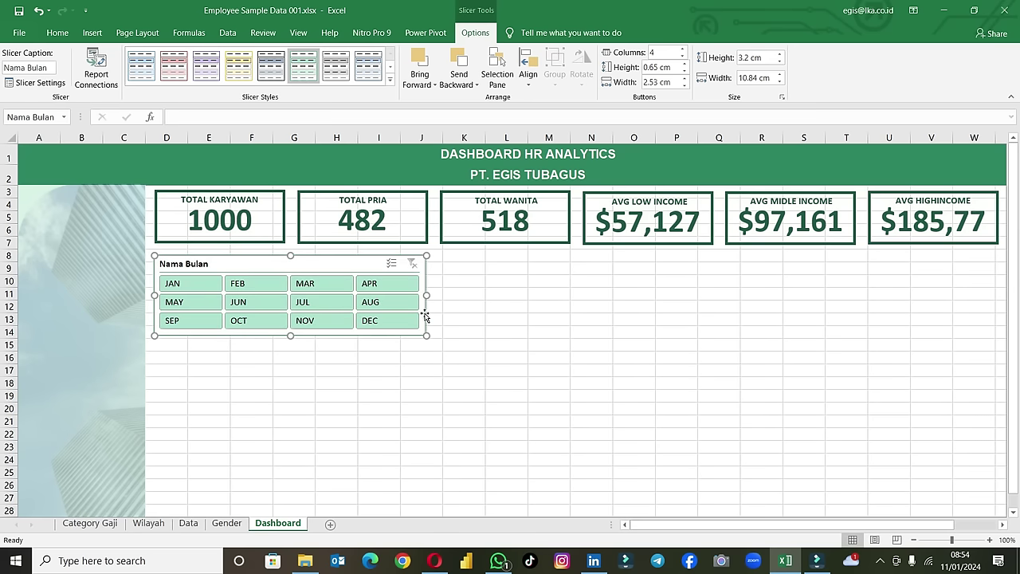
pyautogui.click(463, 356)
# Step: Test the slicer by filtering January through April, then clear the filter
pyautogui.click(195, 285)
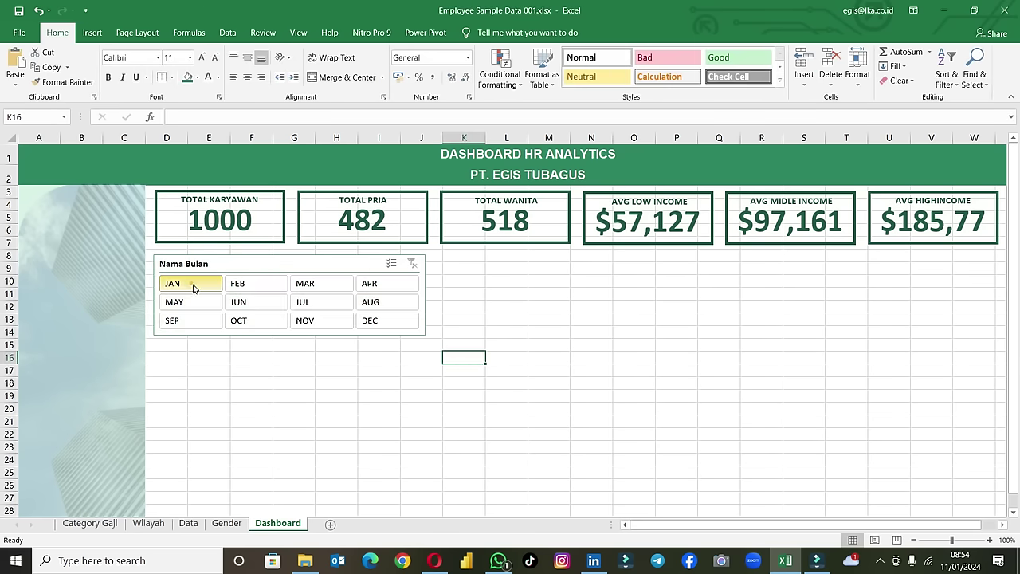
pyautogui.click(251, 285)
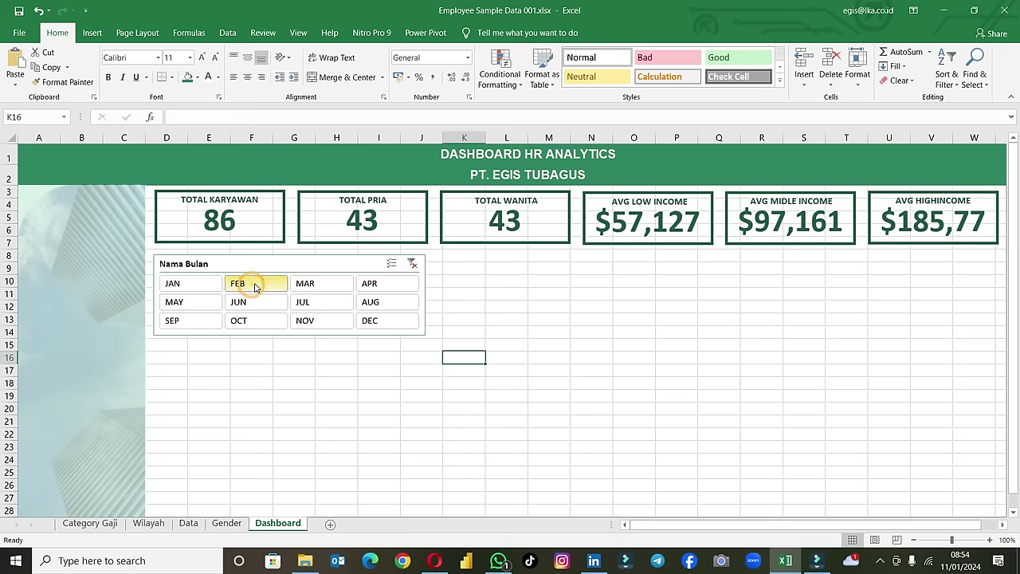
pyautogui.click(304, 286)
pyautogui.click(372, 287)
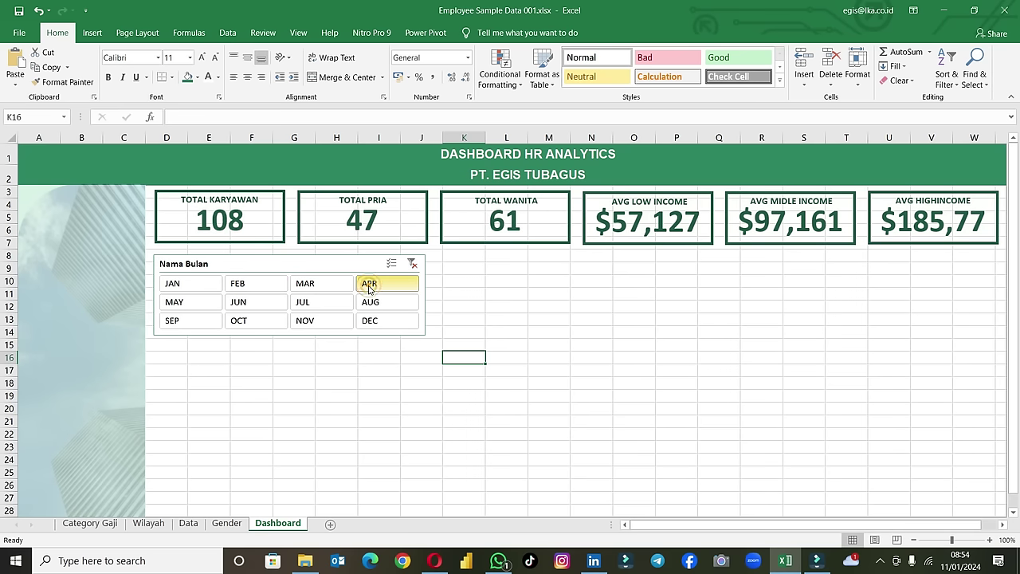
pyautogui.click(411, 263)
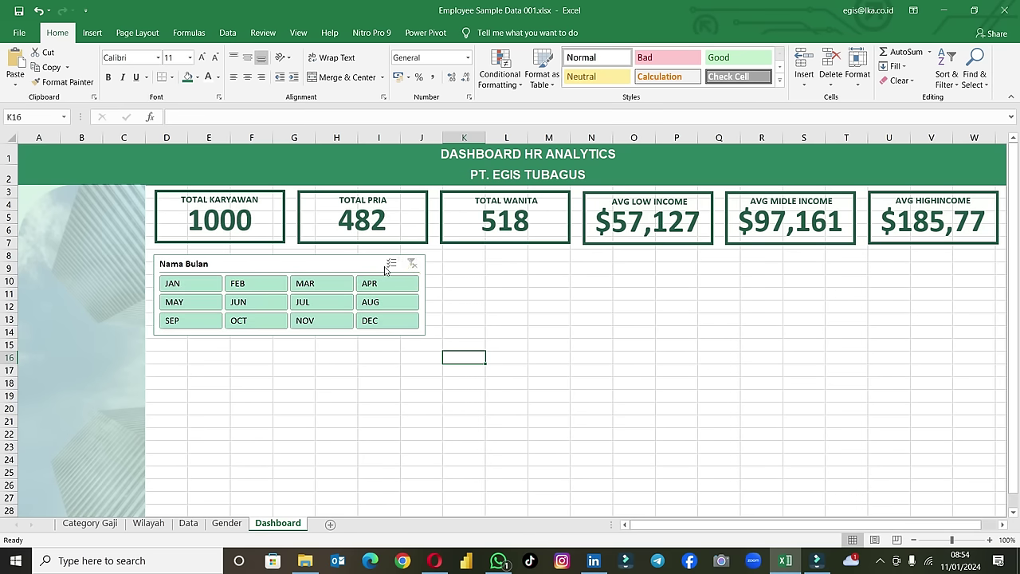
# Step: Connect the month slicer to the Job Title, Range Income and wilayah pivot tables
pyautogui.click(355, 264)
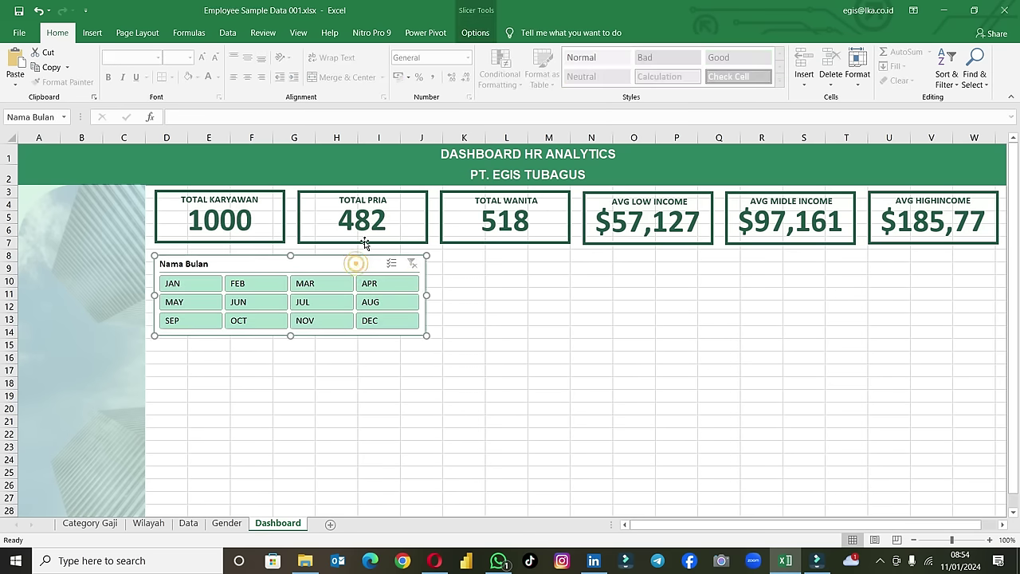
pyautogui.click(475, 32)
pyautogui.click(97, 79)
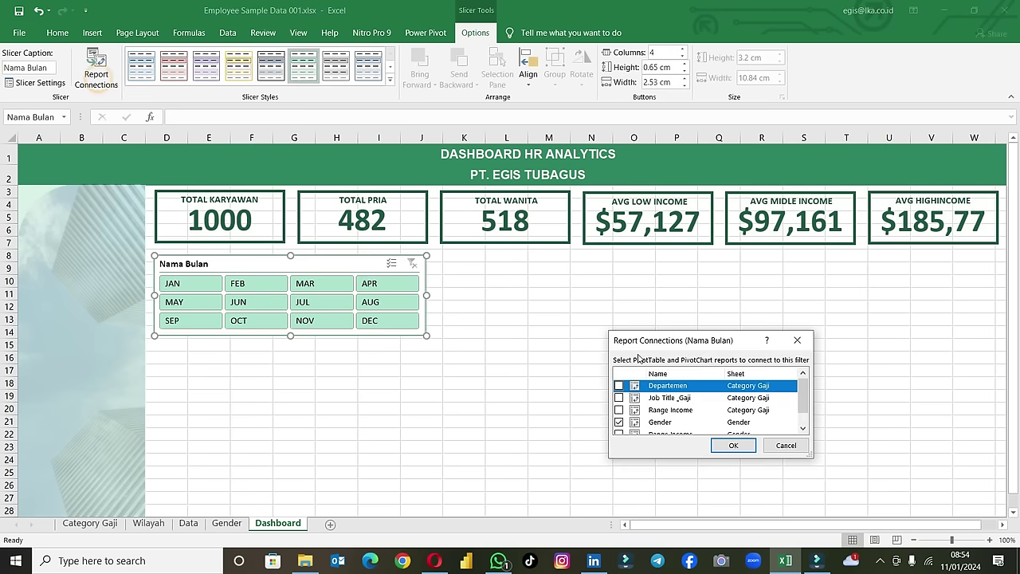
pyautogui.click(619, 397)
pyautogui.click(619, 409)
pyautogui.scroll(-1, 619, 409)
pyautogui.click(619, 413)
pyautogui.click(619, 427)
pyautogui.click(732, 444)
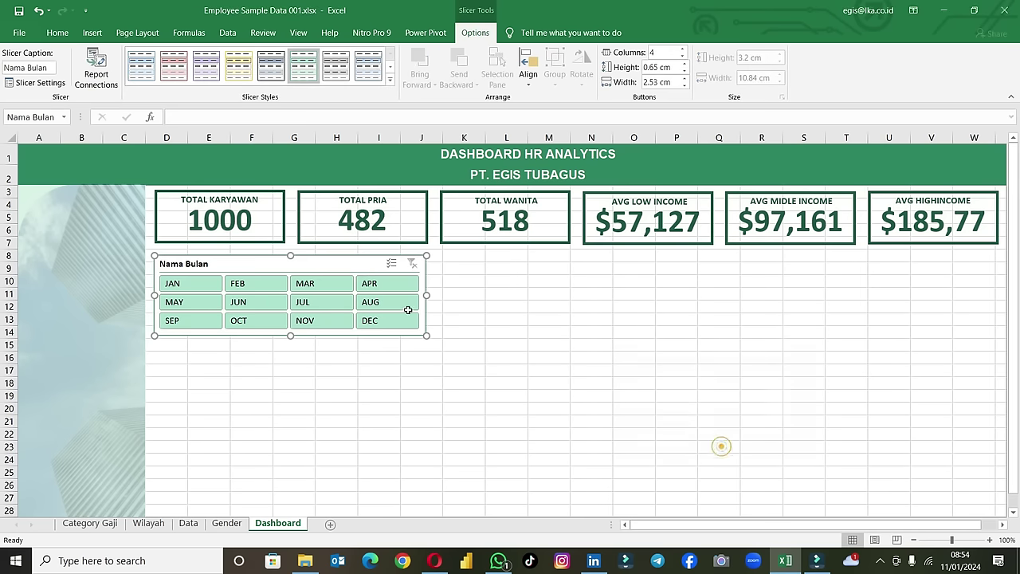
# Step: Retest the slicer with April hires, then clear the month filter
pyautogui.click(424, 360)
pyautogui.click(478, 295)
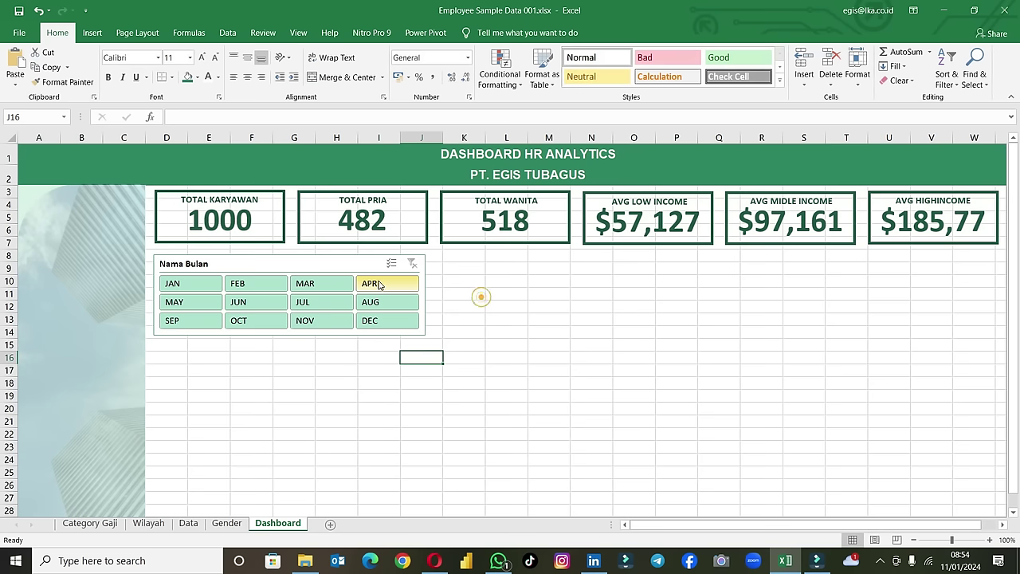
pyautogui.click(378, 283)
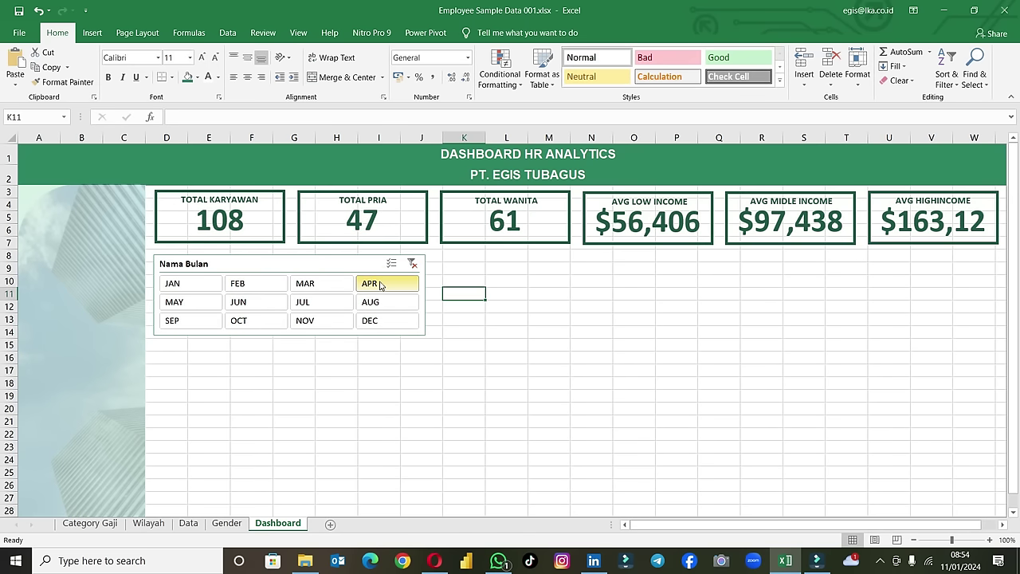
pyautogui.click(411, 262)
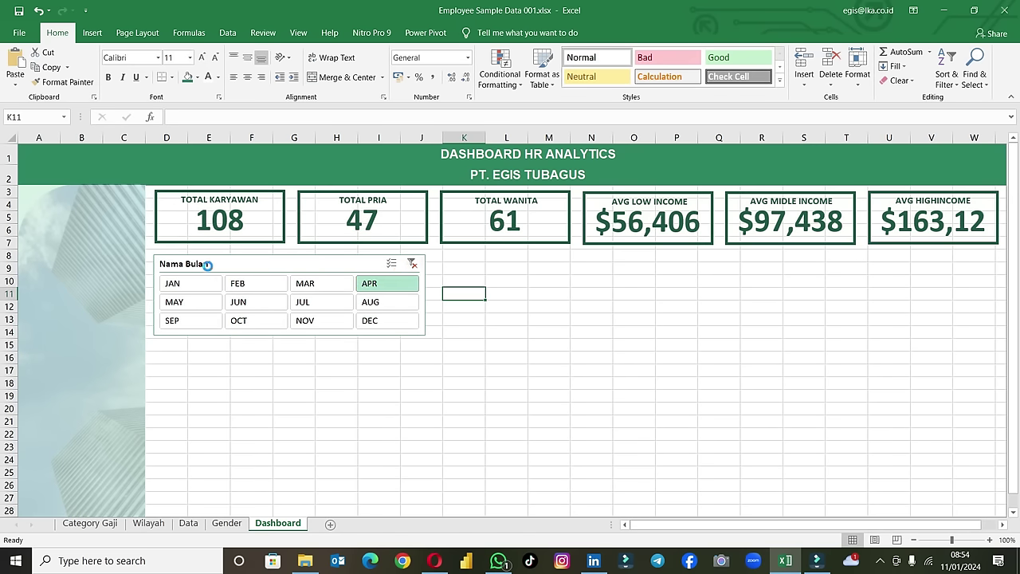
pyautogui.click(202, 267)
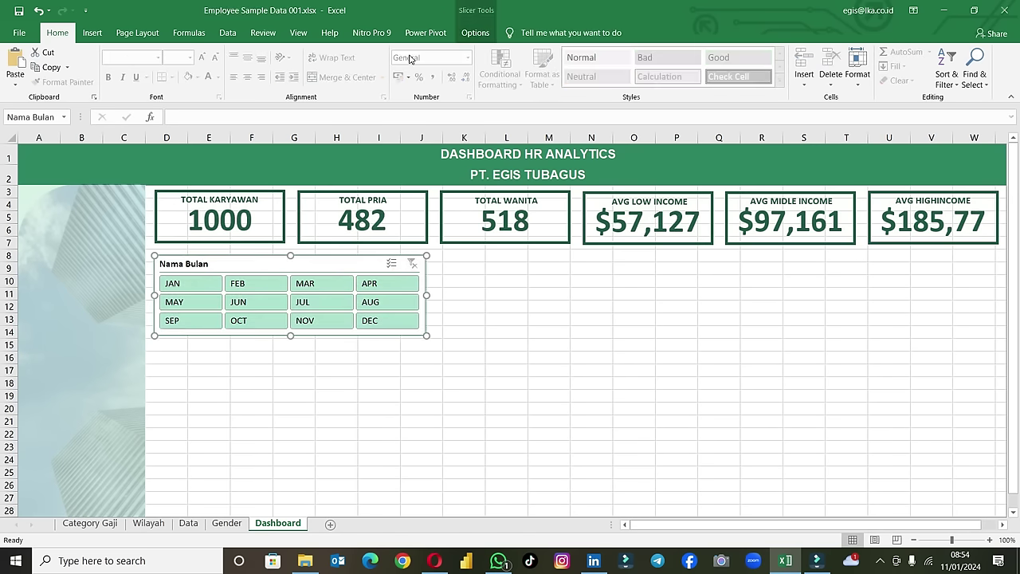
# Step: Change the month slicer's caption to 'Hire Month'
pyautogui.click(475, 33)
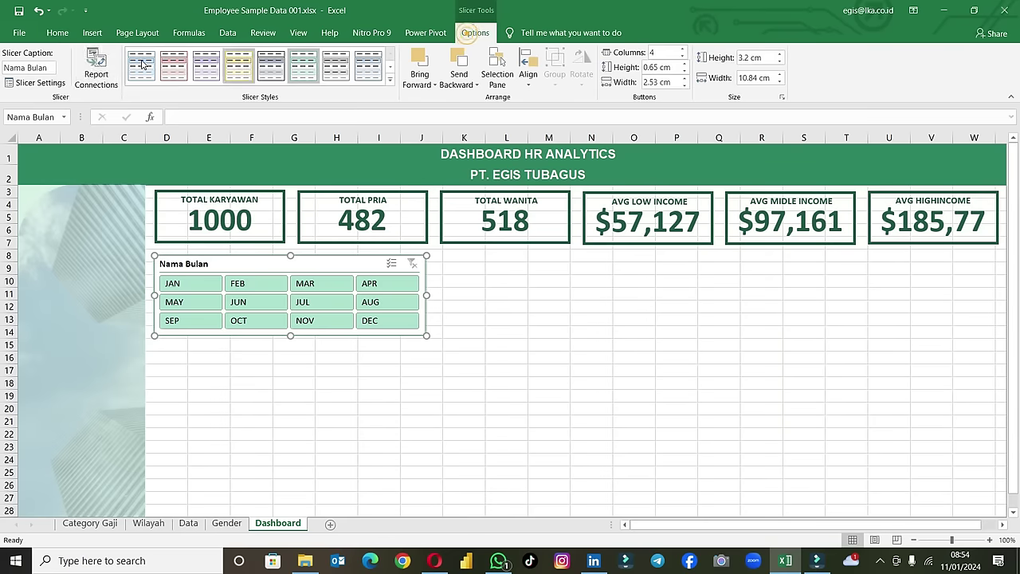
pyautogui.click(50, 68)
pyautogui.write('bU')
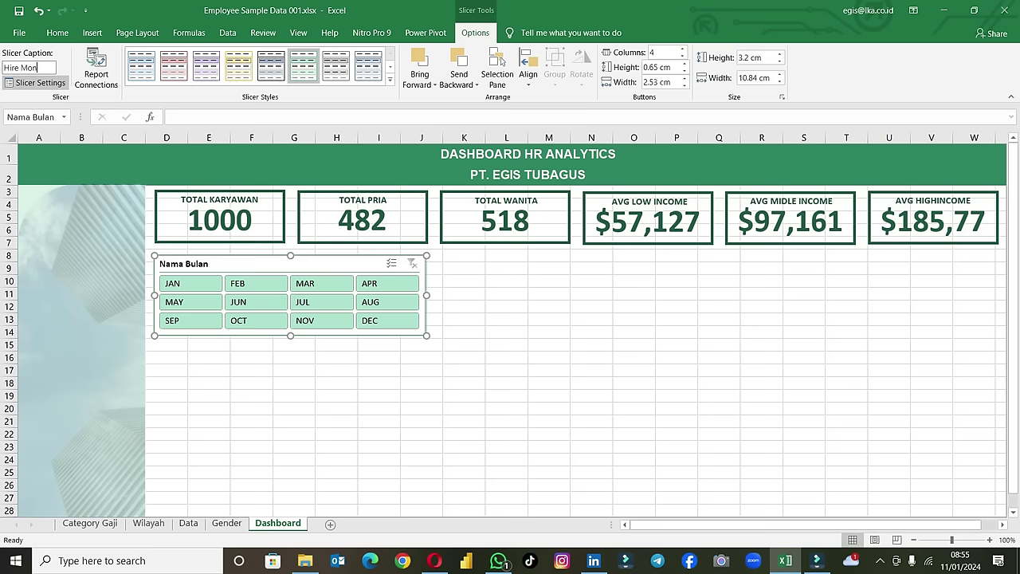
pyautogui.click(344, 433)
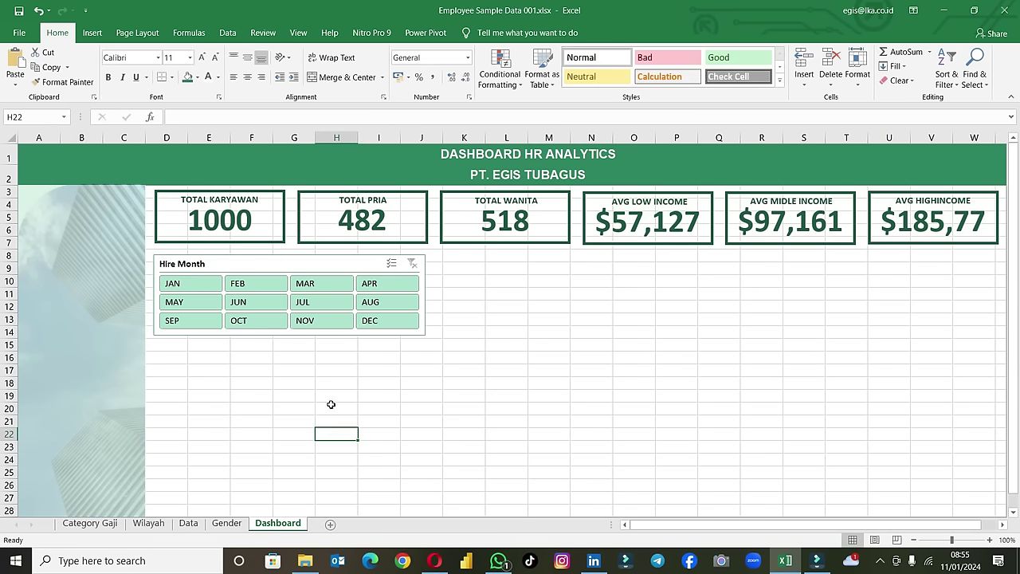
pyautogui.click(225, 522)
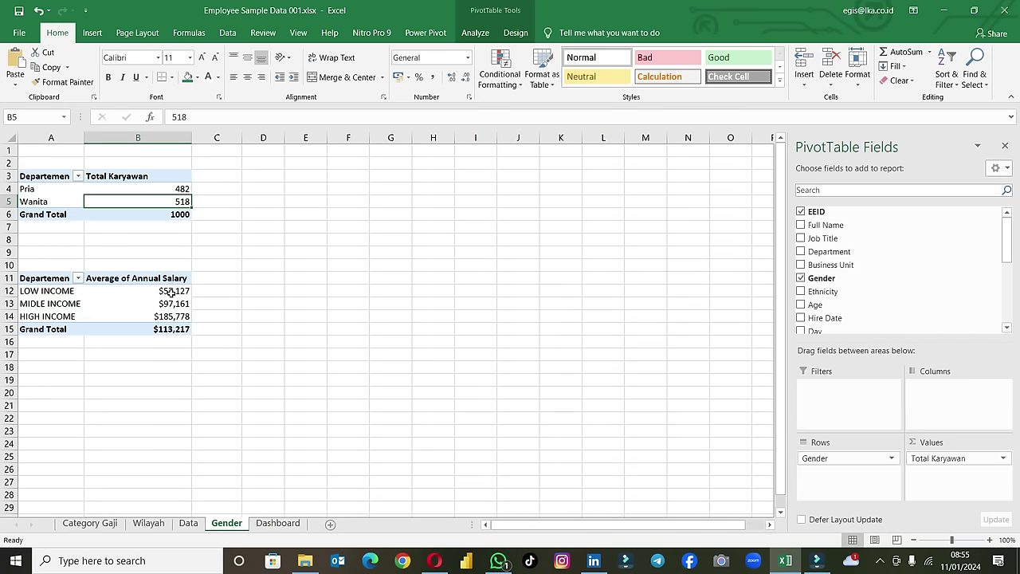
# Step: Create a green Year slicer from the Gender salary pivot and paste it beside Hire Month
pyautogui.click(171, 292)
pyautogui.click(94, 34)
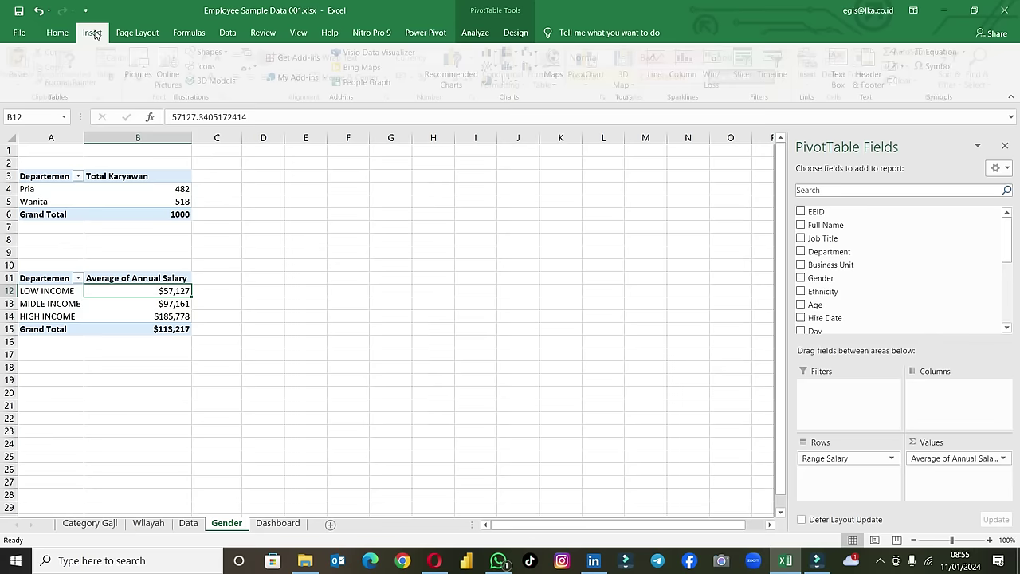
pyautogui.click(747, 70)
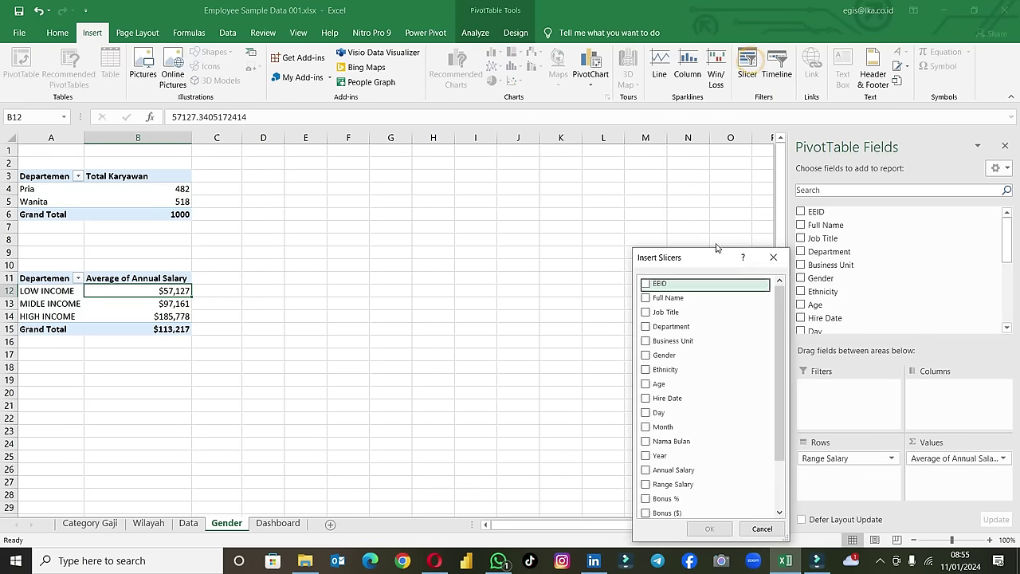
pyautogui.click(647, 457)
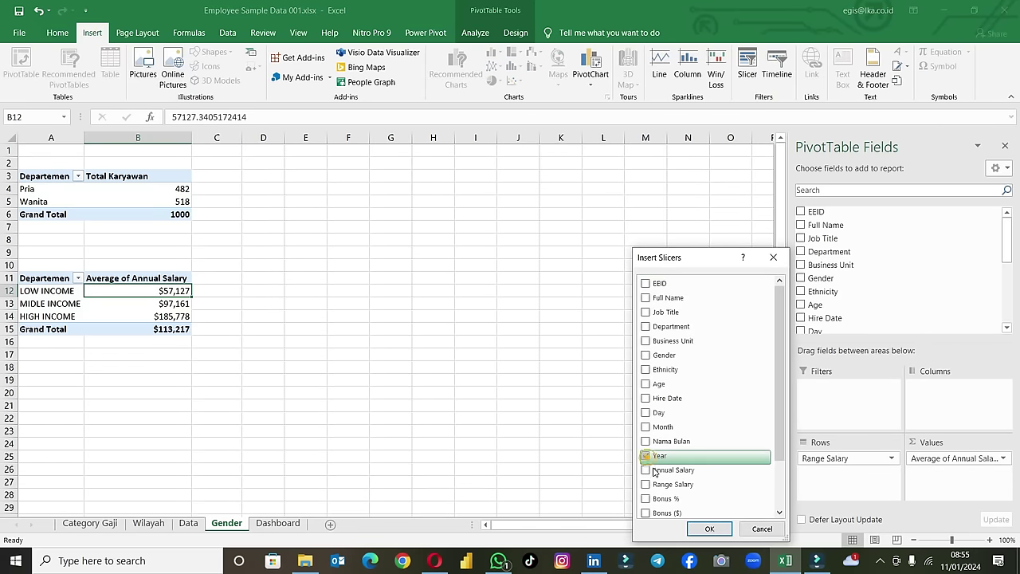
pyautogui.click(706, 529)
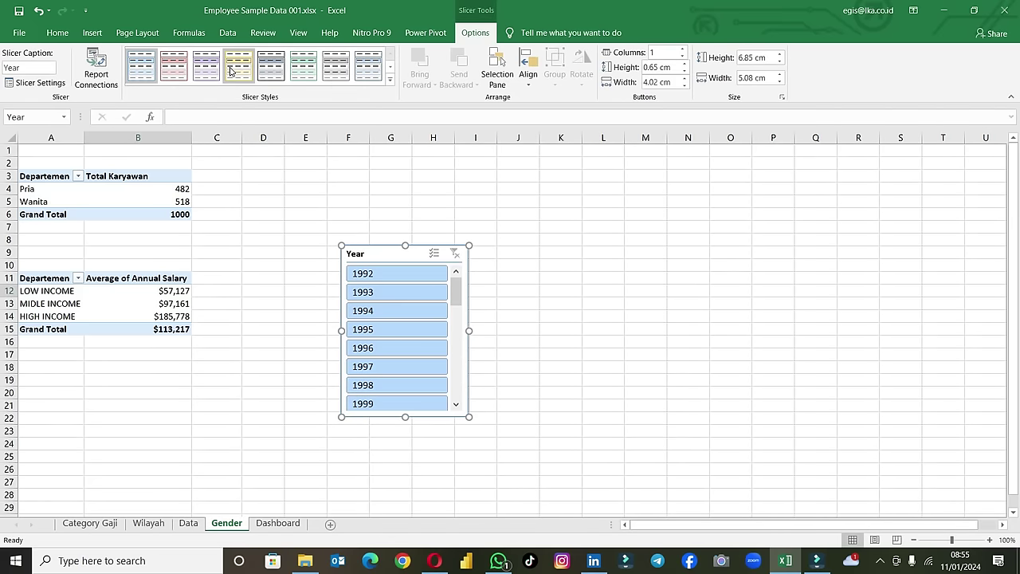
pyautogui.click(303, 74)
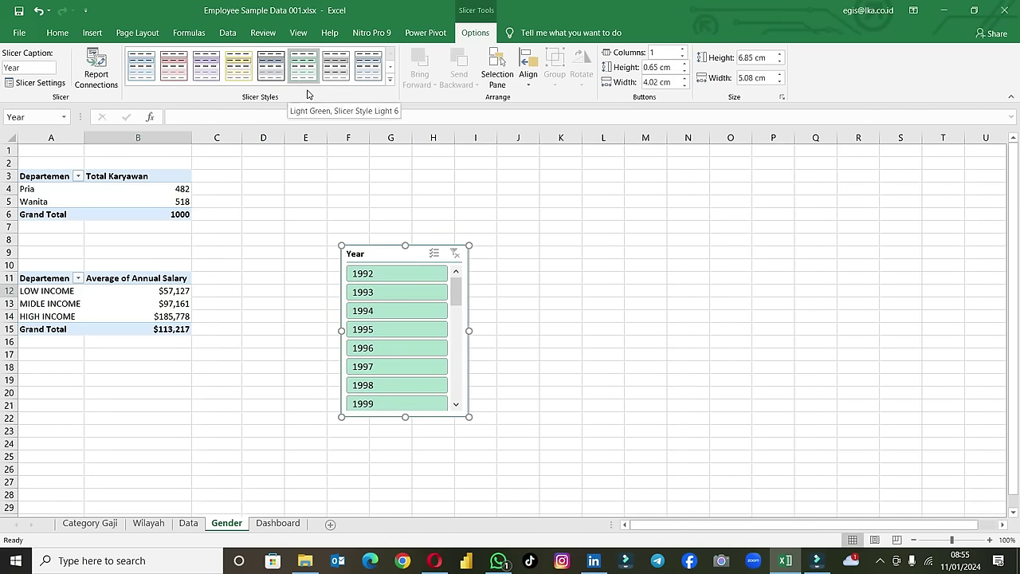
pyautogui.press('Escape')
pyautogui.click(276, 523)
pyautogui.click(478, 270)
pyautogui.hotkey('ctrl', 'v')
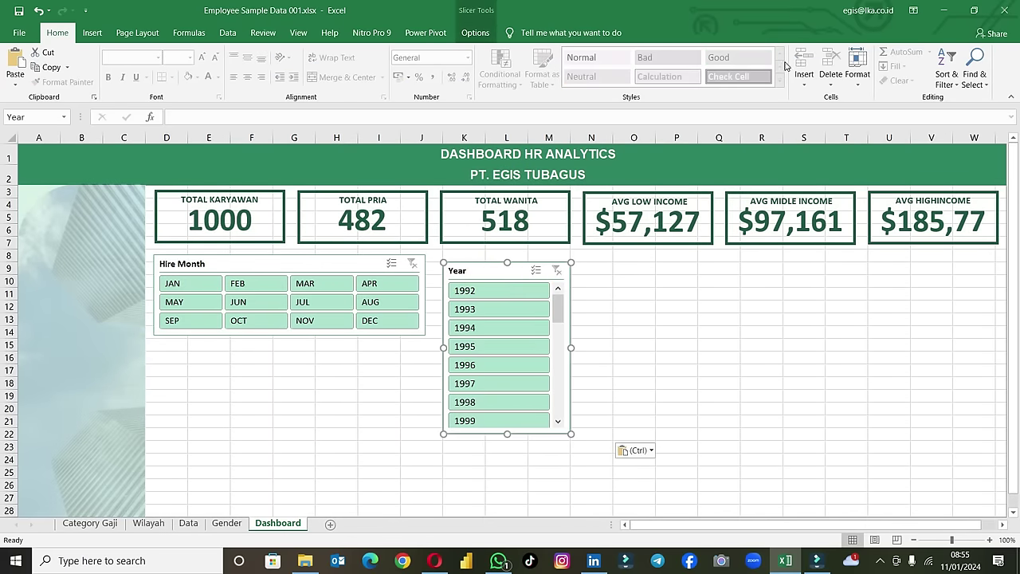
# Step: Give the Year slicer three columns, shorten it, and align its top with Hire Month
pyautogui.click(475, 33)
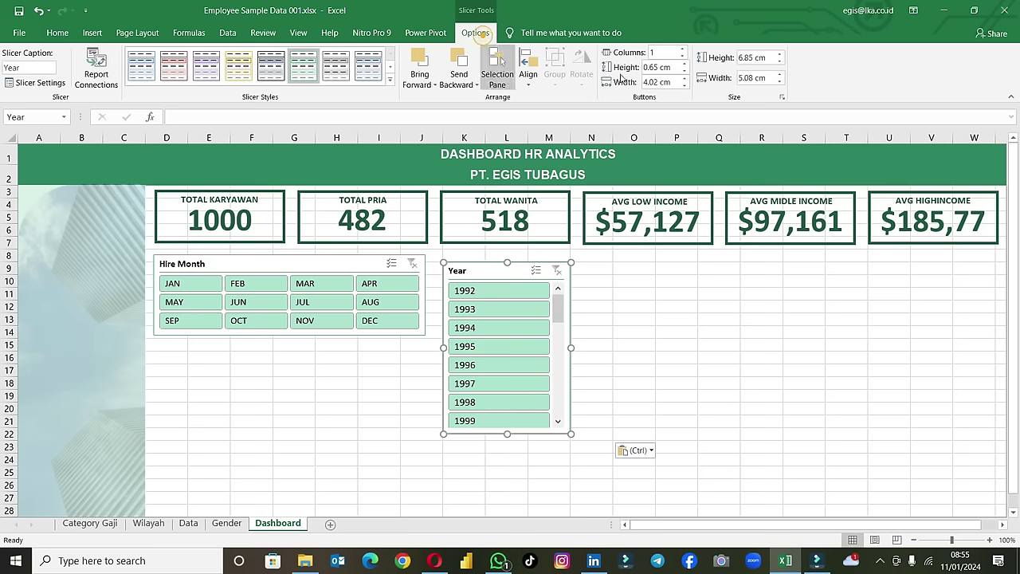
pyautogui.click(682, 50)
pyautogui.click(682, 49)
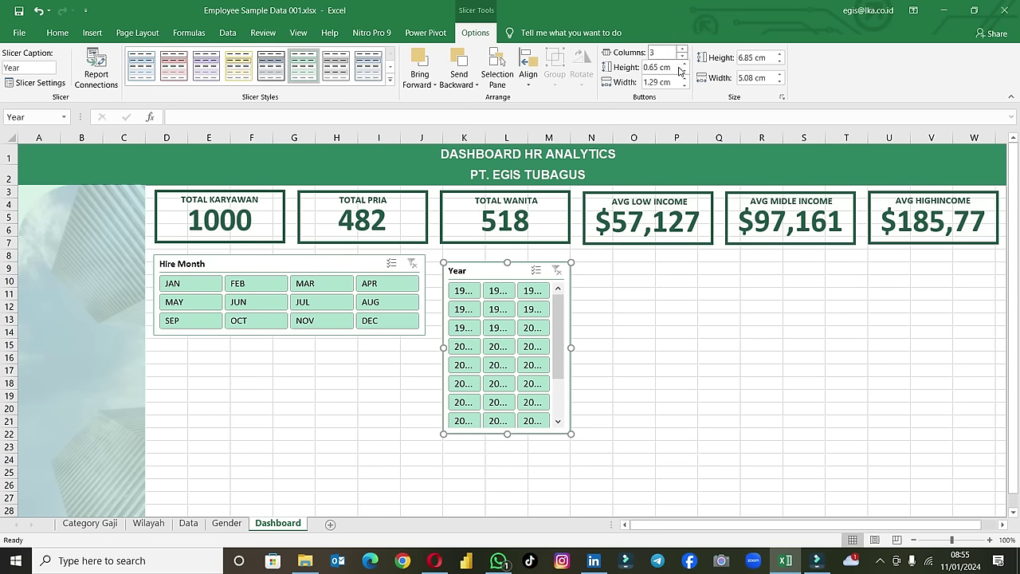
pyautogui.moveTo(506, 433); pyautogui.dragTo(505, 338)
pyautogui.moveTo(504, 258); pyautogui.dragTo(503, 252)
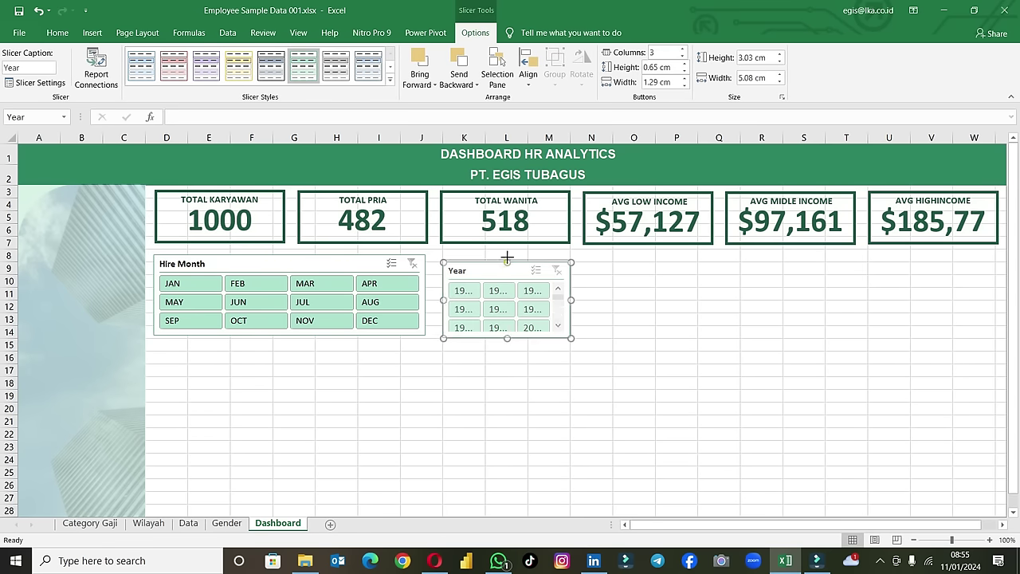
# Step: Set the Hire Month slicer's height to 3.3 cm
pyautogui.click(364, 263)
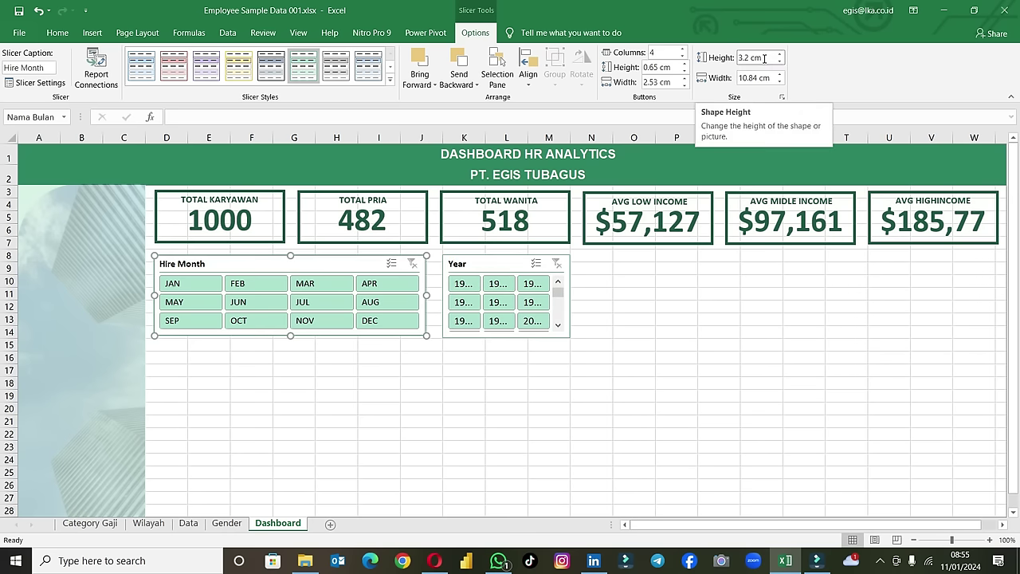
pyautogui.click(763, 58)
pyautogui.write('3')
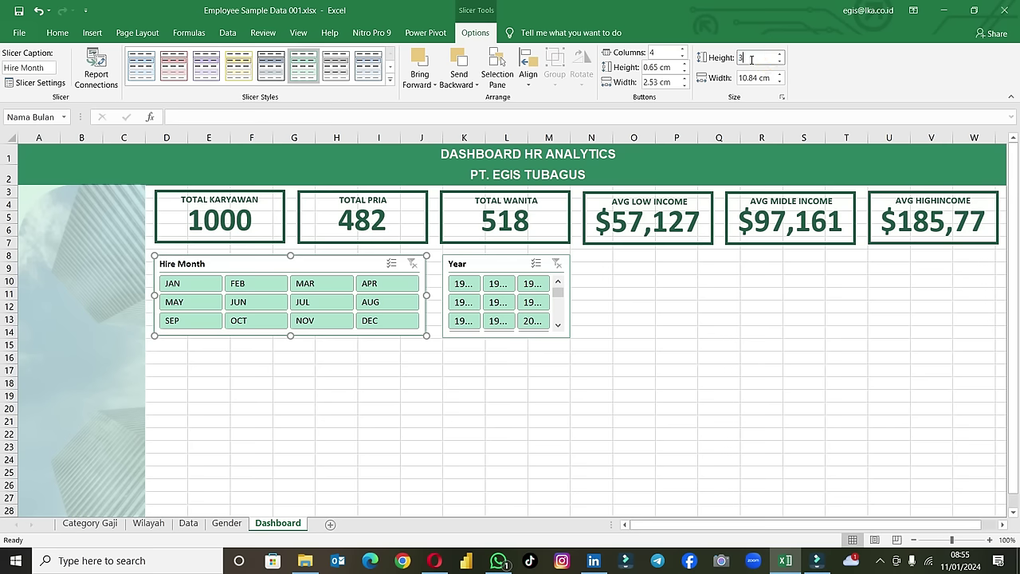
pyautogui.press('Return')
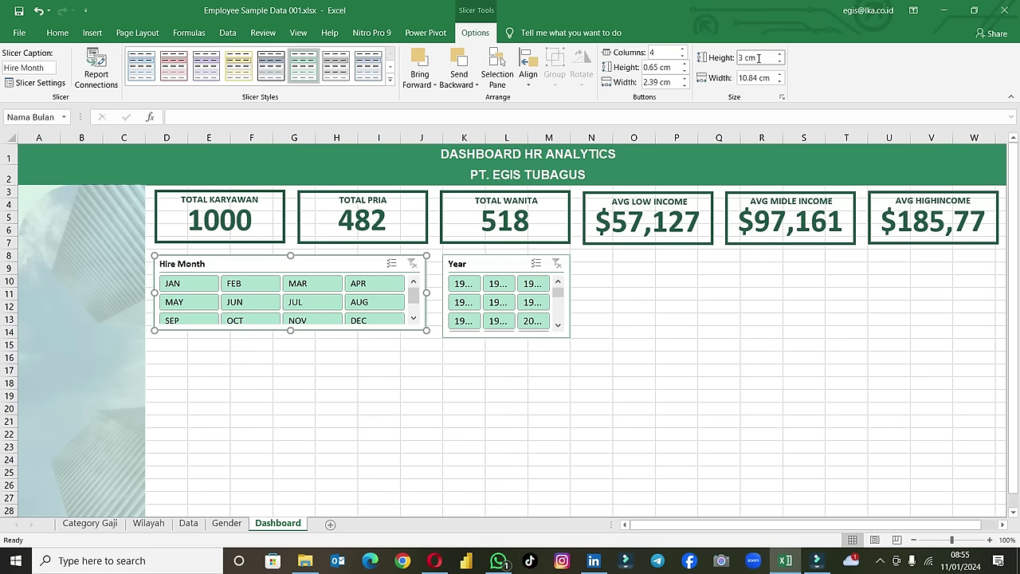
pyautogui.click(780, 54)
pyautogui.click(779, 54)
pyautogui.click(781, 54)
# Step: Widen the Year slicer to about 22 cm with six button columns
pyautogui.click(519, 263)
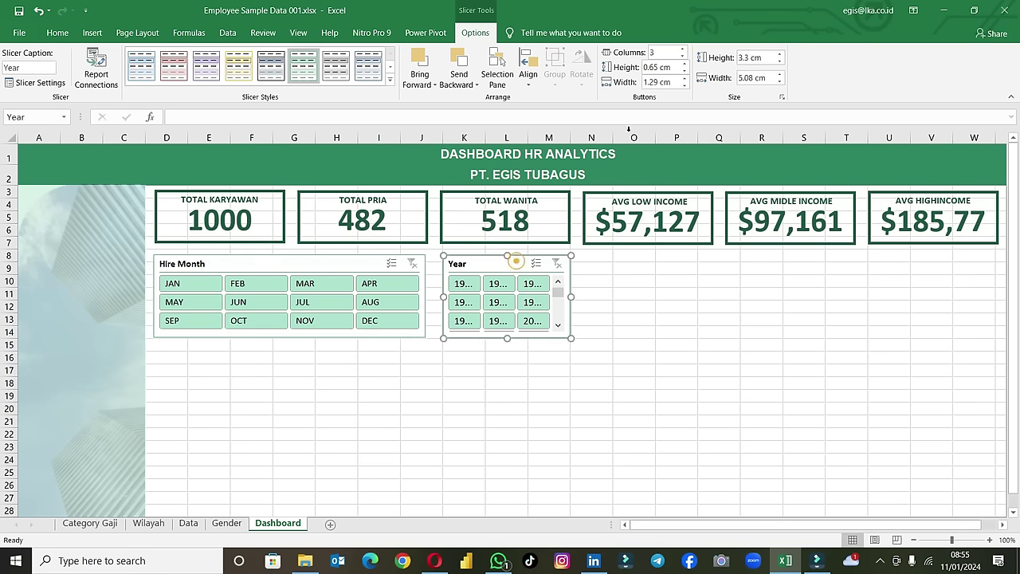
pyautogui.moveTo(569, 296); pyautogui.dragTo(950, 292)
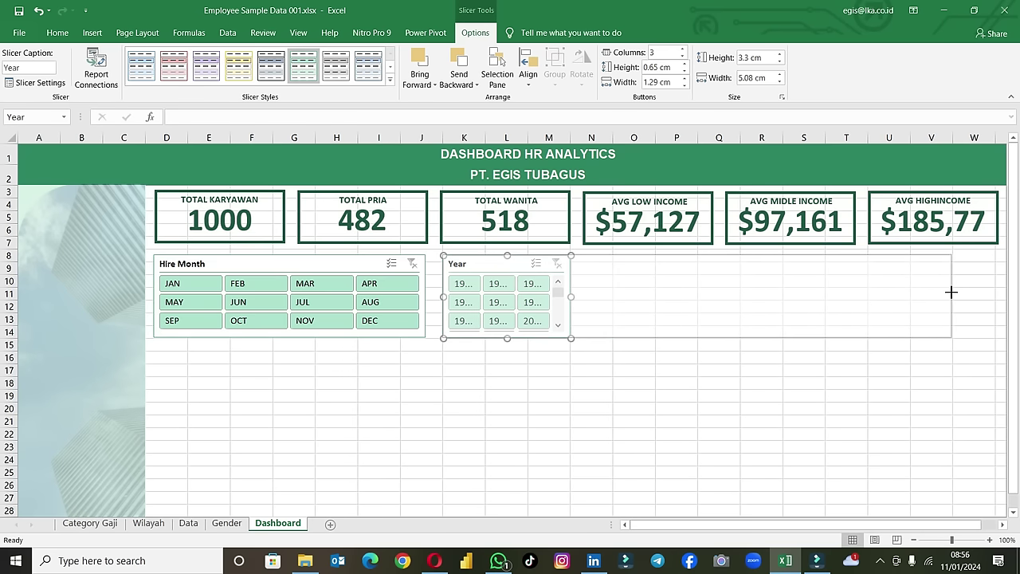
pyautogui.moveTo(951, 293); pyautogui.dragTo(818, 294)
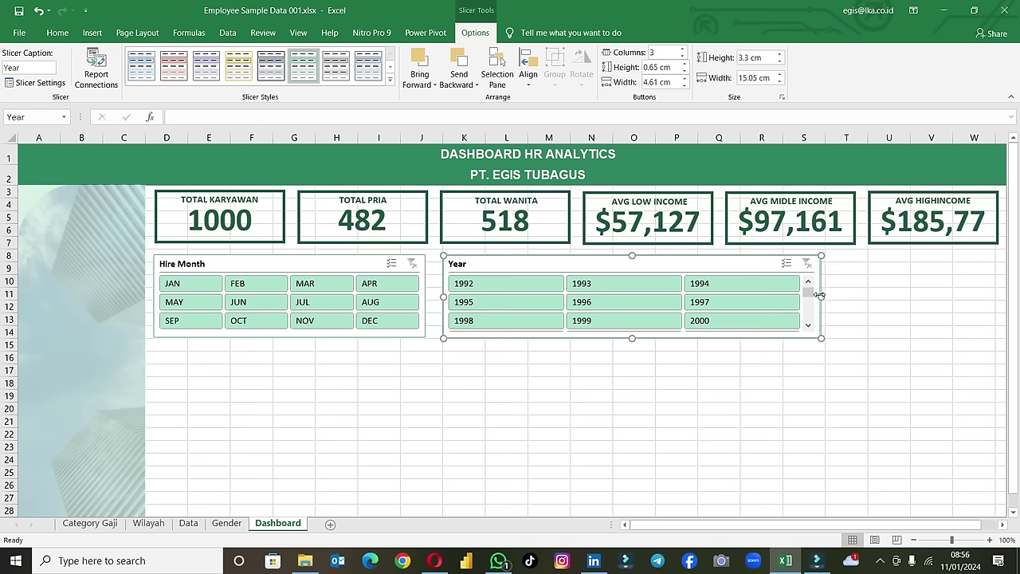
pyautogui.moveTo(819, 296)
pyautogui.mouseDown()
pyautogui.moveTo(922, 298)
pyautogui.moveTo(825, 298)
pyautogui.mouseUp()
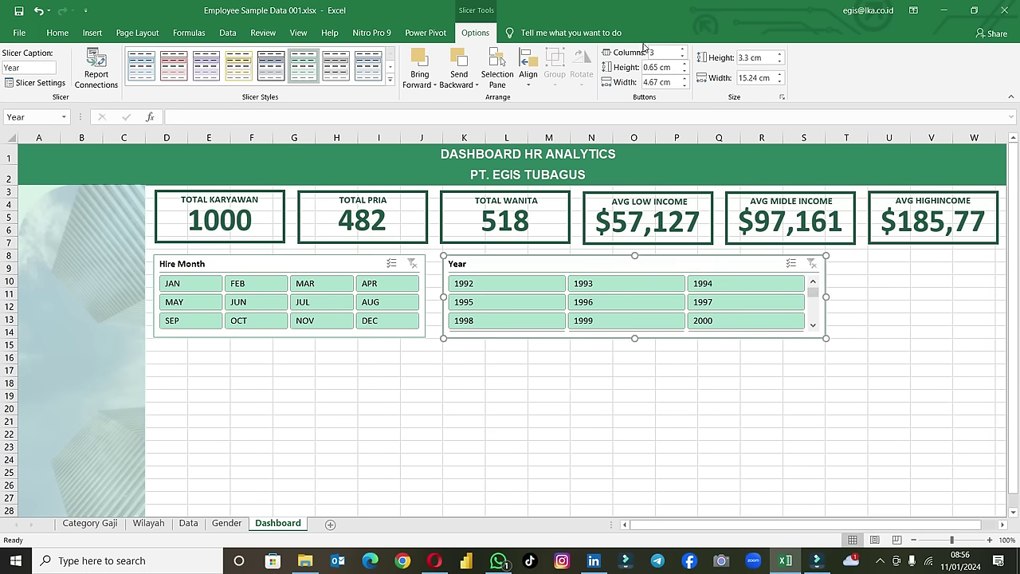
pyautogui.click(683, 49)
pyautogui.click(683, 49)
pyautogui.click(683, 50)
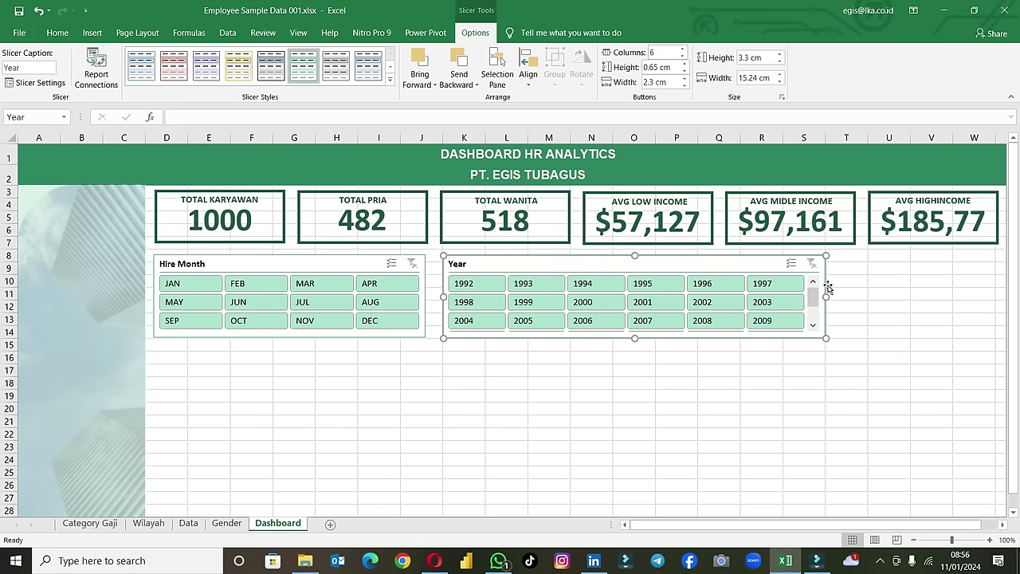
pyautogui.moveTo(829, 297); pyautogui.dragTo(996, 296)
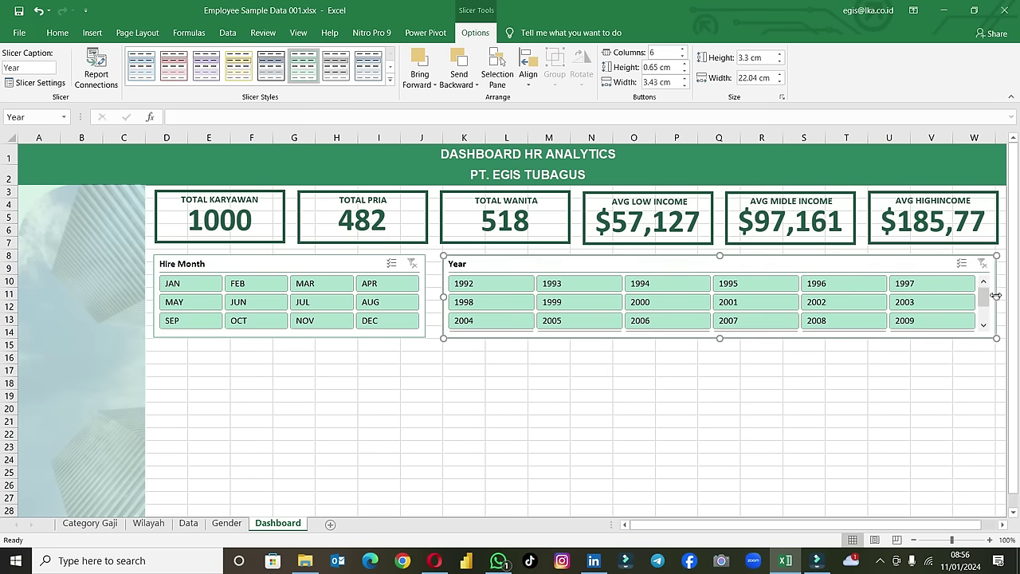
pyautogui.click(489, 262)
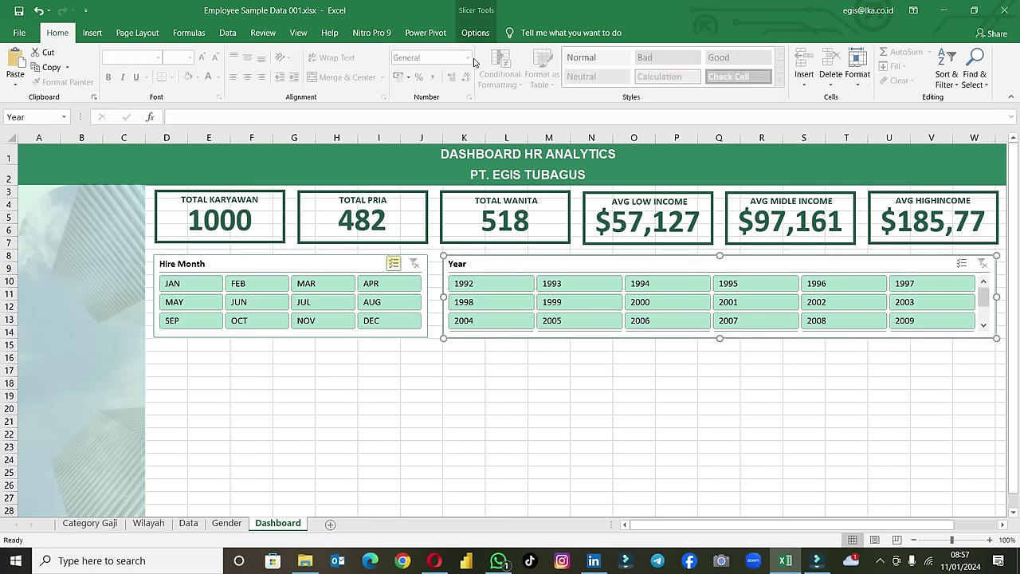
# Step: Connect the Year slicer to the Job Title, Range Income, Gender and wilayah reports
pyautogui.click(475, 33)
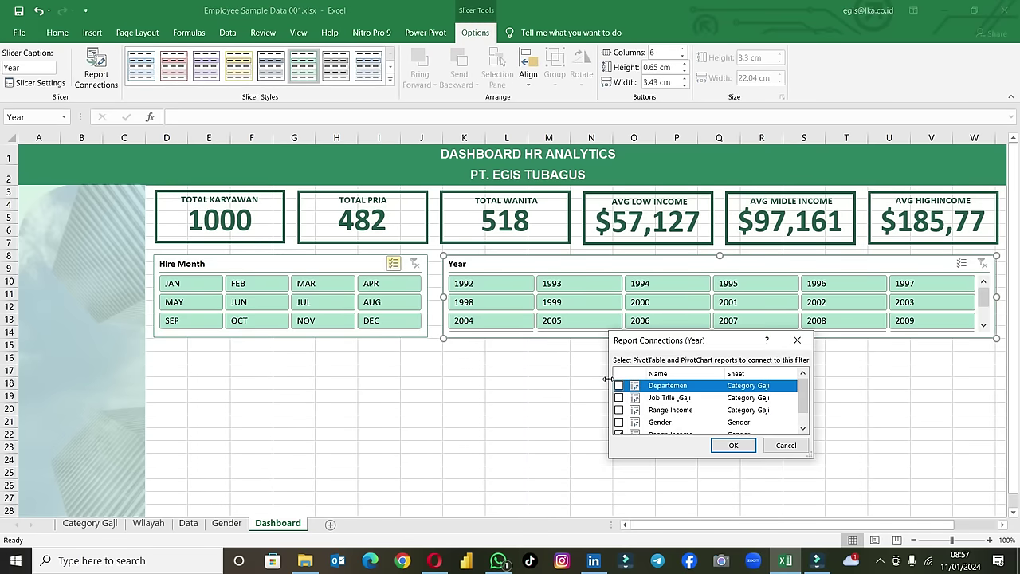
pyautogui.click(619, 396)
pyautogui.click(619, 410)
pyautogui.click(619, 421)
pyautogui.scroll(-1, 619, 423)
pyautogui.click(619, 427)
pyautogui.click(731, 445)
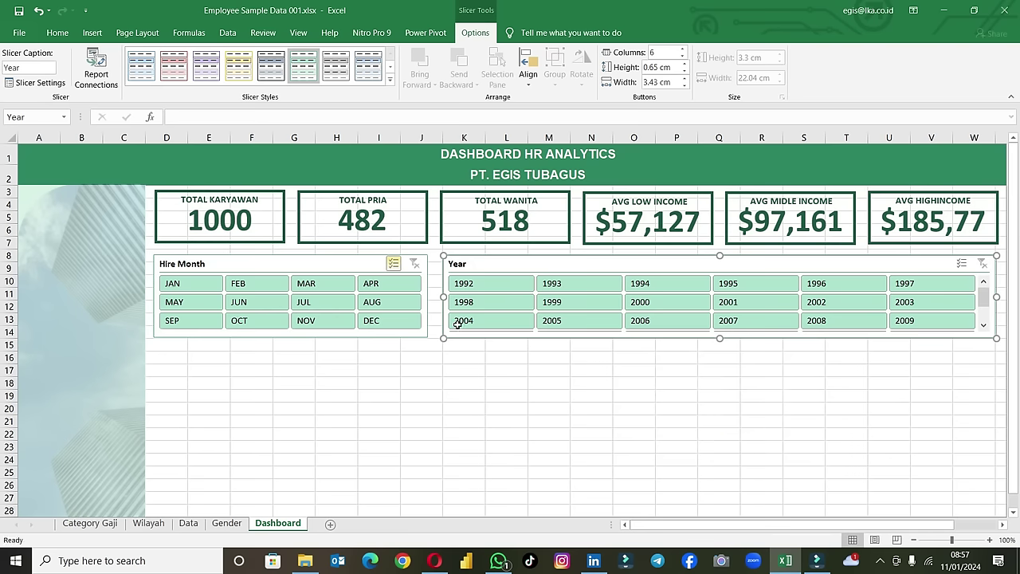
# Step: Test the Year slicer by filtering to 1999 hires, then undo the selection
pyautogui.click(579, 371)
pyautogui.click(564, 301)
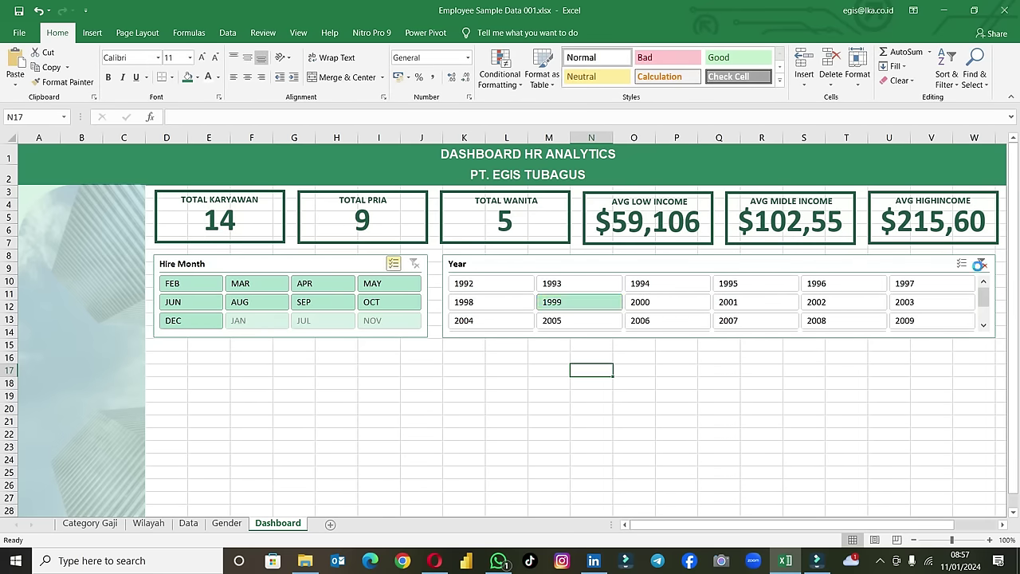
pyautogui.hotkey('ctrl', 'z')
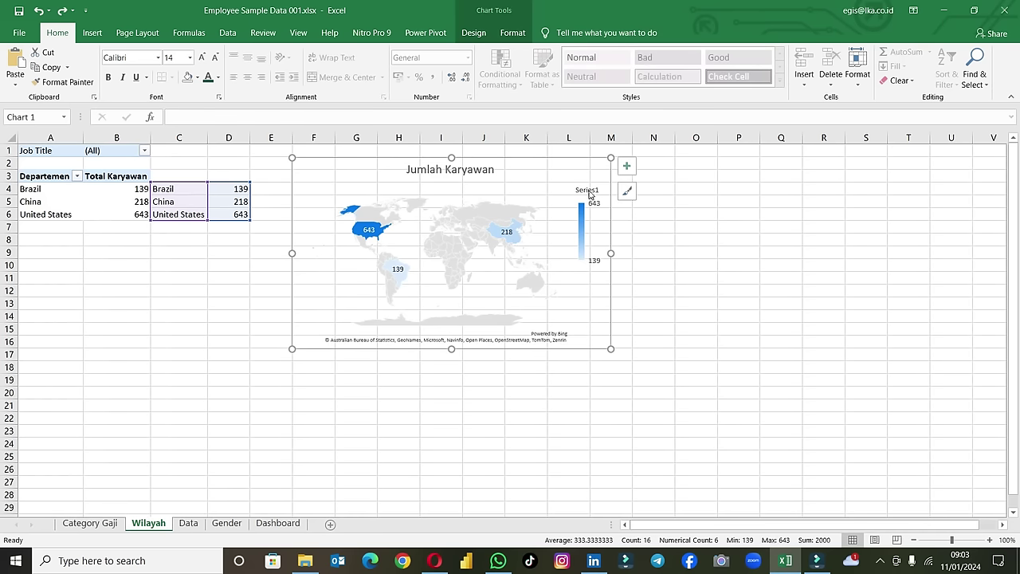
# Step: Rename the map chart's Series1 to 'Jumlah Karyawan' in Select Data
pyautogui.click(478, 36)
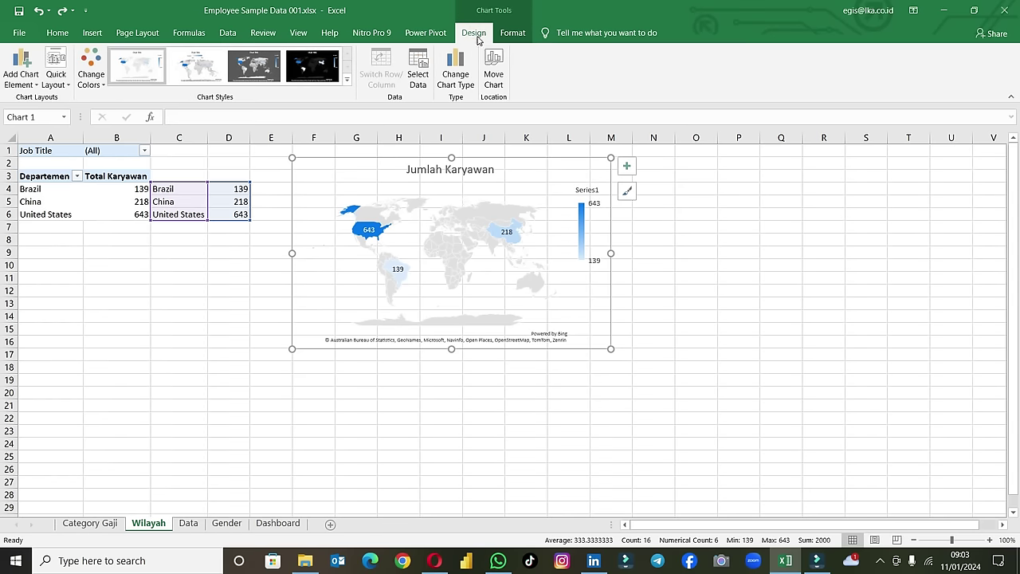
pyautogui.click(418, 70)
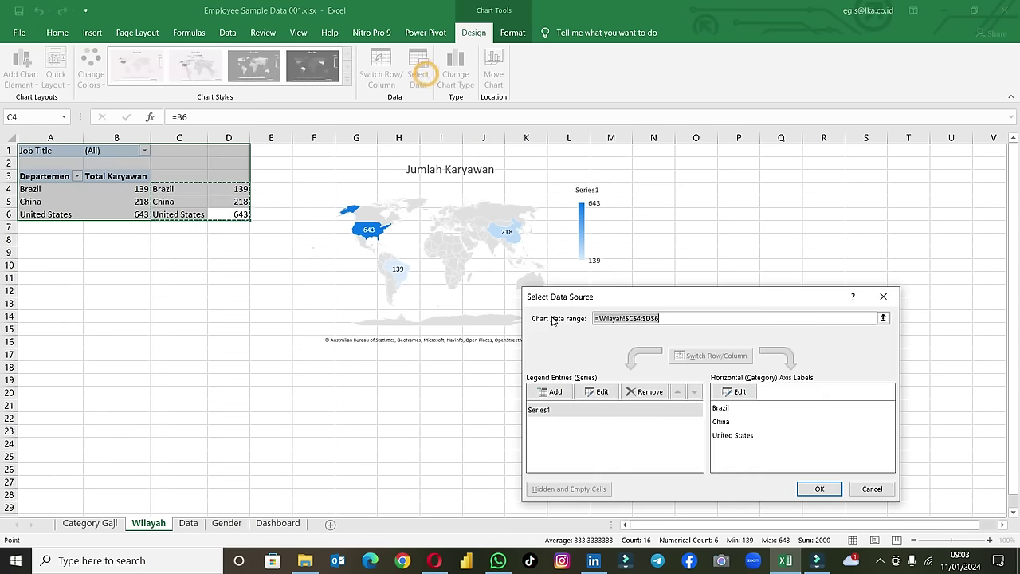
pyautogui.click(561, 411)
pyautogui.click(598, 391)
pyautogui.write('Jumlah Karyawan')
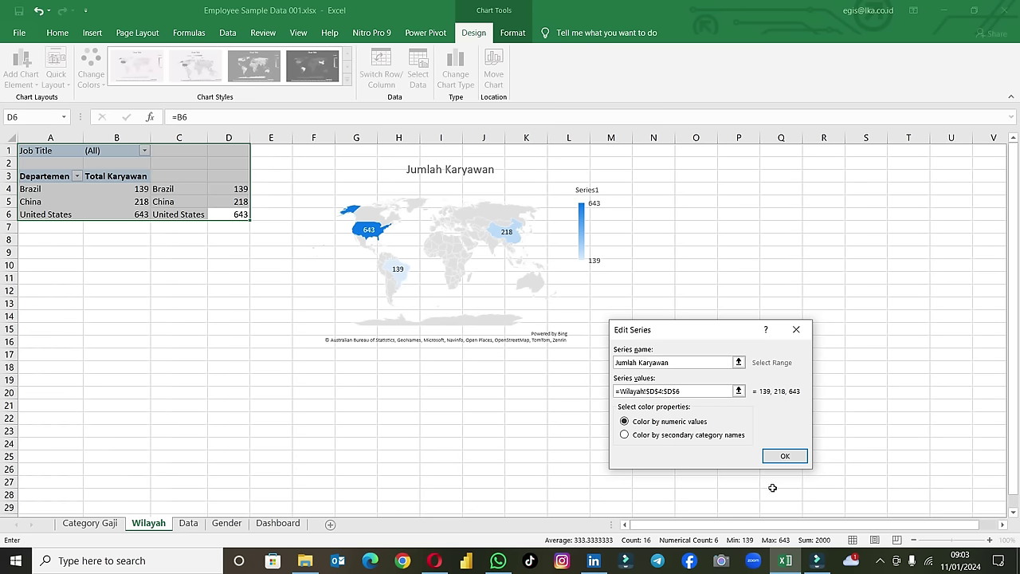
pyautogui.click(783, 455)
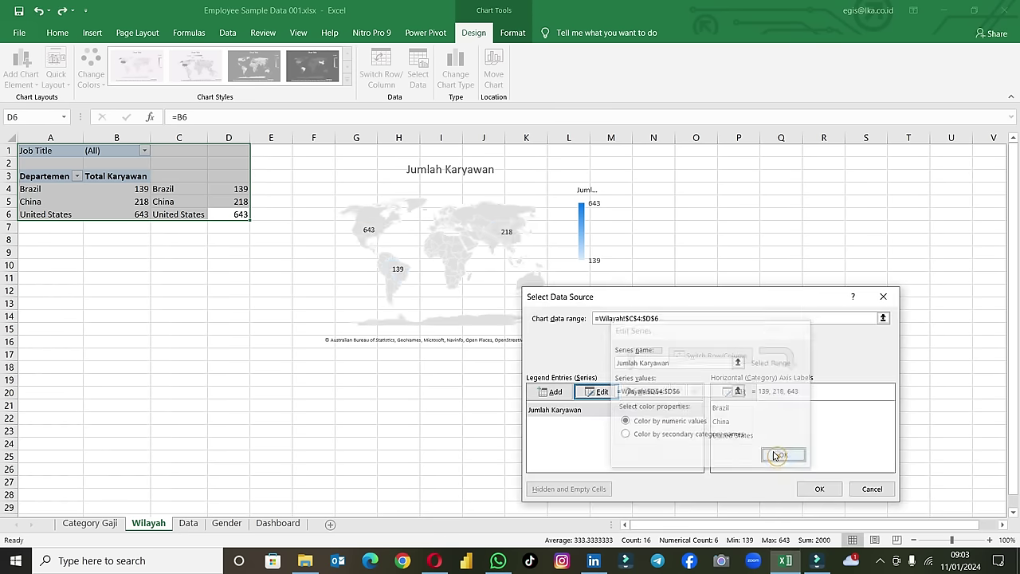
pyautogui.click(883, 297)
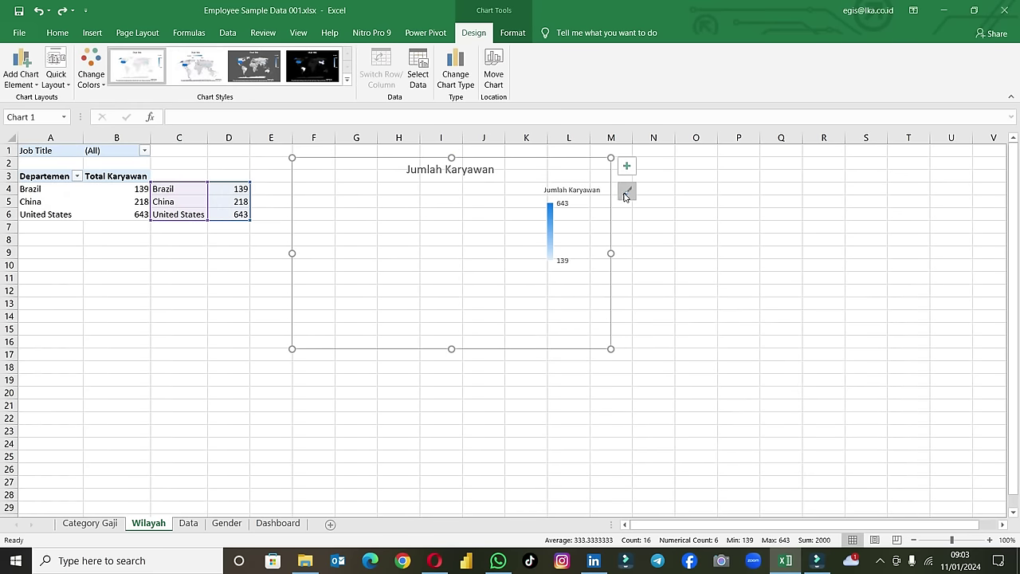
# Step: Colour the map with the green palette and return to the Dashboard sheet
pyautogui.click(626, 195)
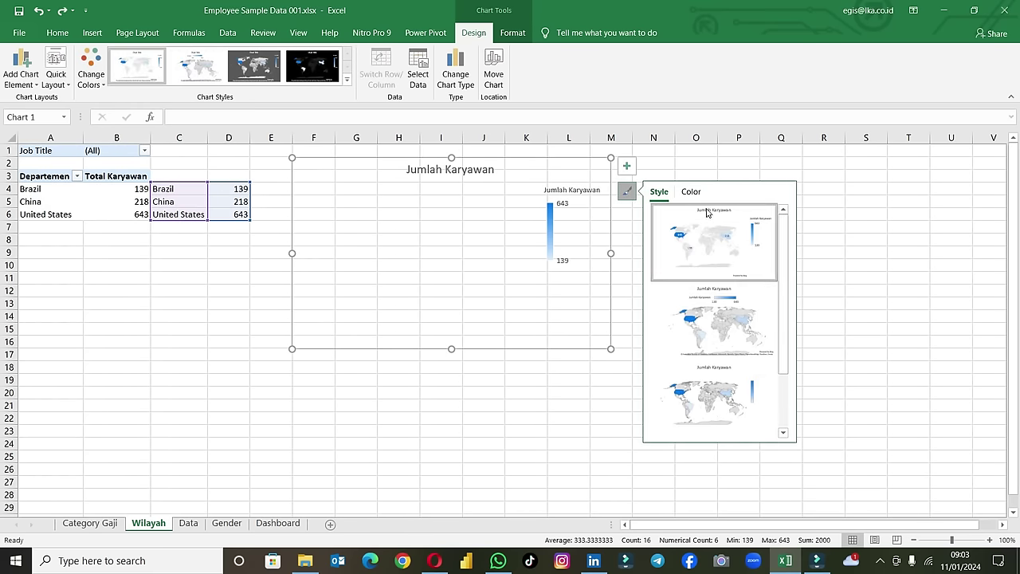
pyautogui.click(693, 193)
pyautogui.click(746, 252)
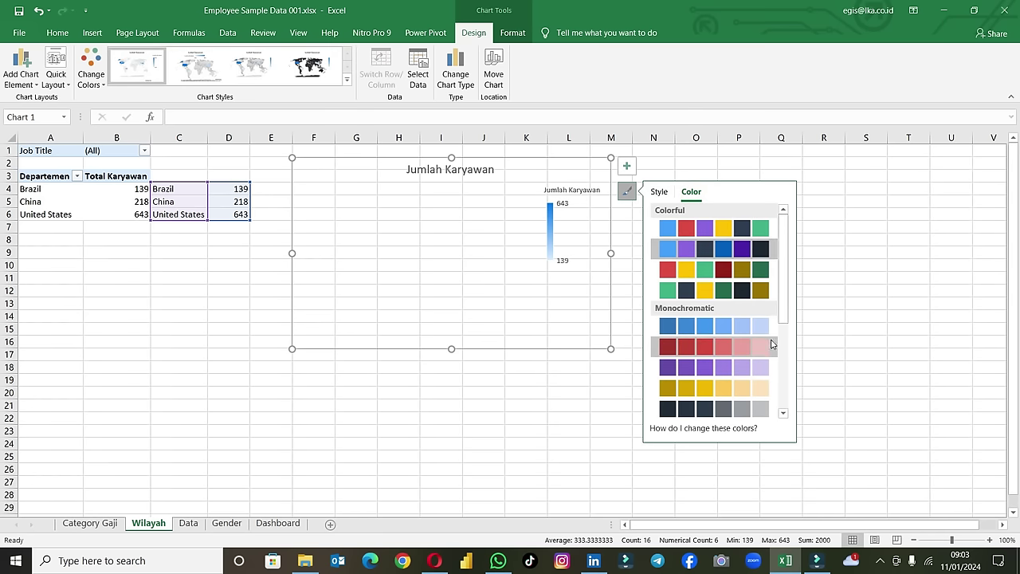
pyautogui.scroll(-3, 763, 383)
pyautogui.scroll(-1, 764, 384)
pyautogui.click(757, 407)
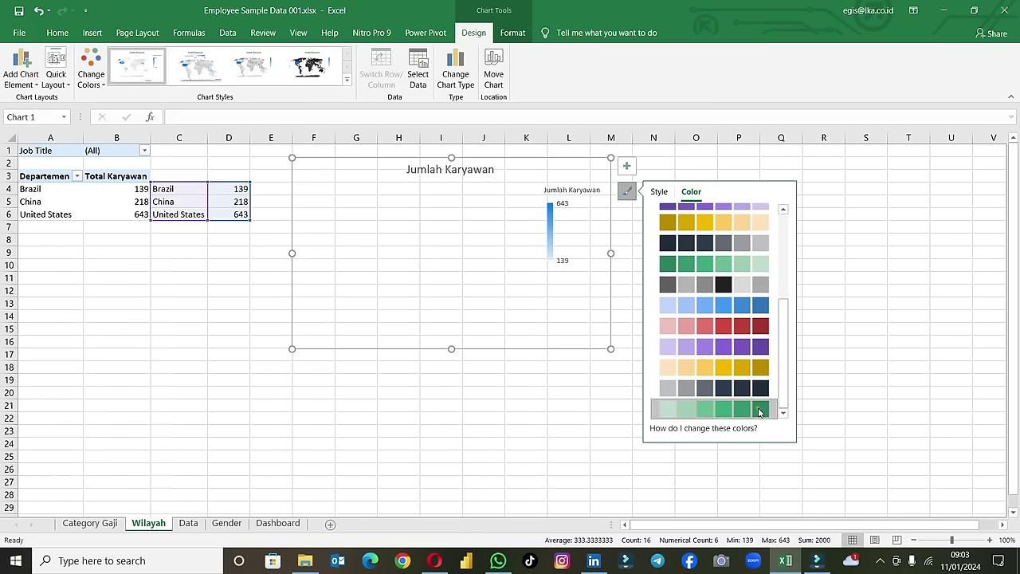
pyautogui.click(567, 408)
pyautogui.click(523, 334)
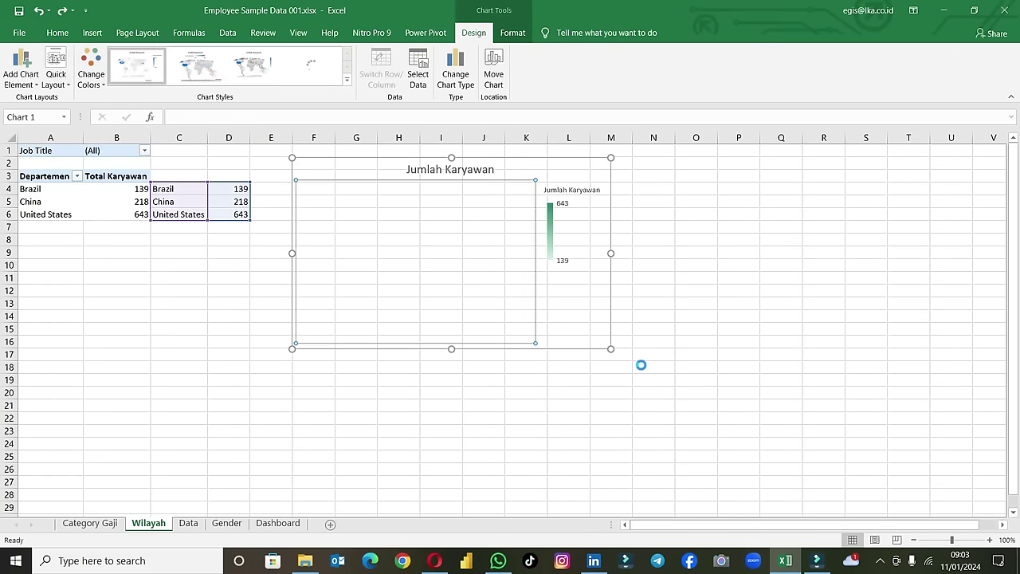
pyautogui.hotkey('ctrl', 'pagedown')
pyautogui.hotkey('ctrl', 'pagedown')
pyautogui.hotkey('ctrl', 'pagedown')
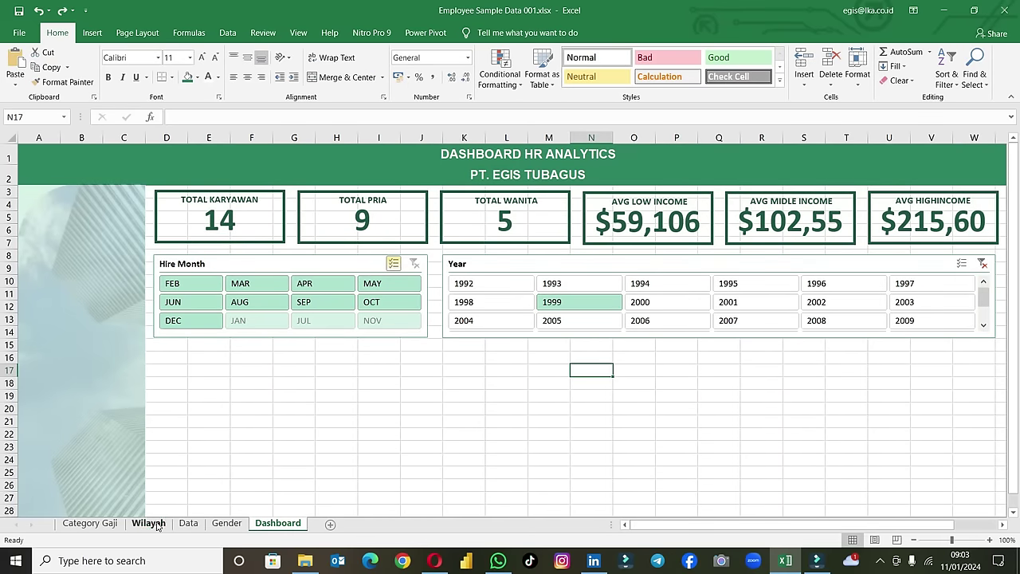
# Step: On the Wilayah sheet, apply the monochromatic green palette to the map chart
pyautogui.click(151, 526)
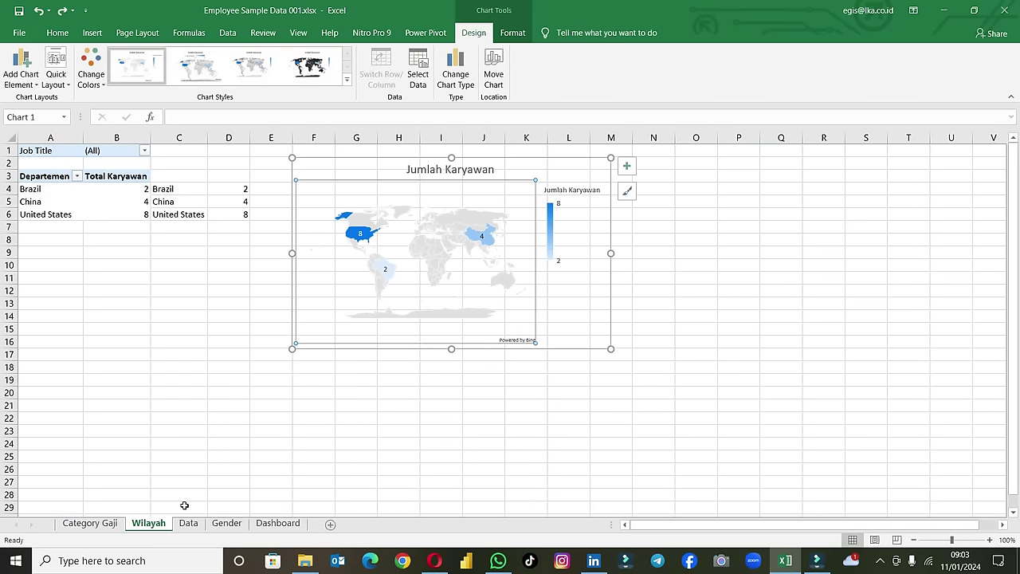
pyautogui.click(606, 431)
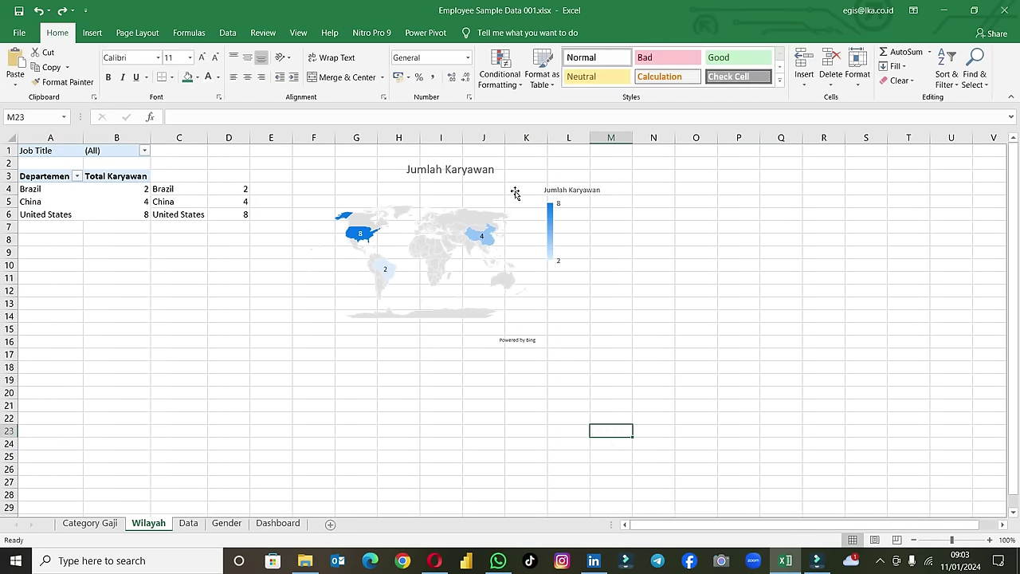
pyautogui.click(514, 192)
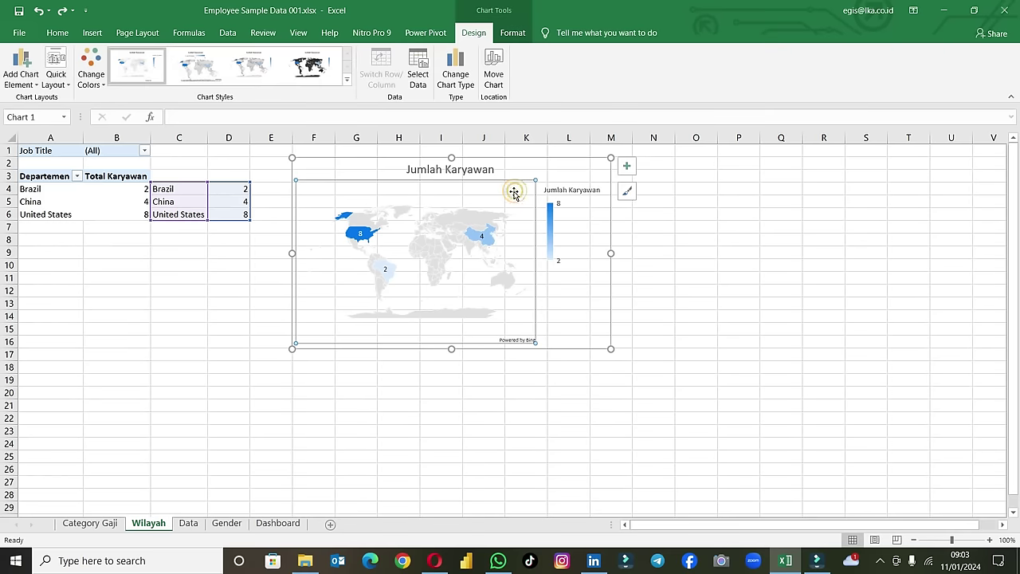
pyautogui.click(627, 191)
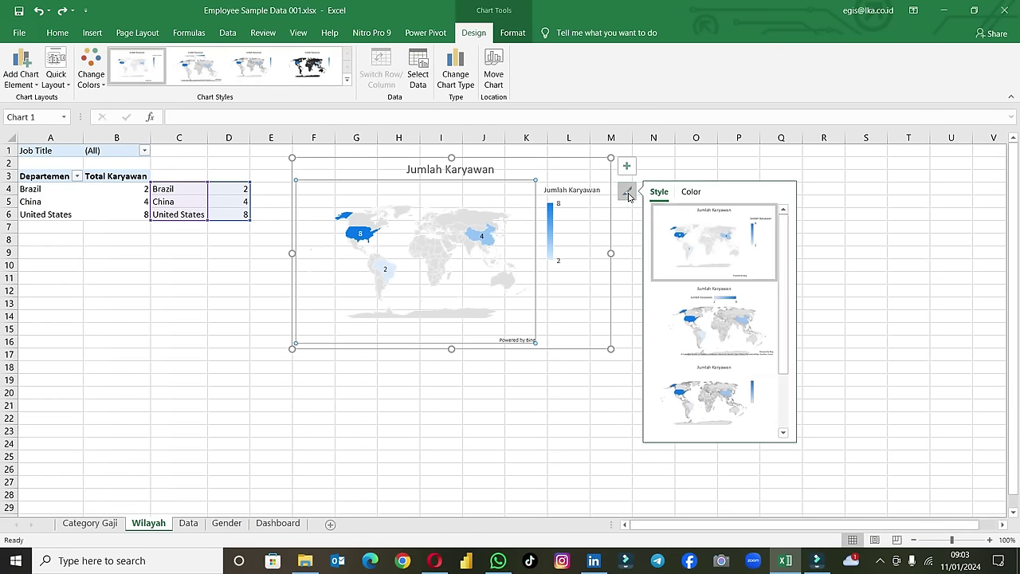
pyautogui.click(691, 192)
pyautogui.click(723, 291)
pyautogui.scroll(-3, 738, 358)
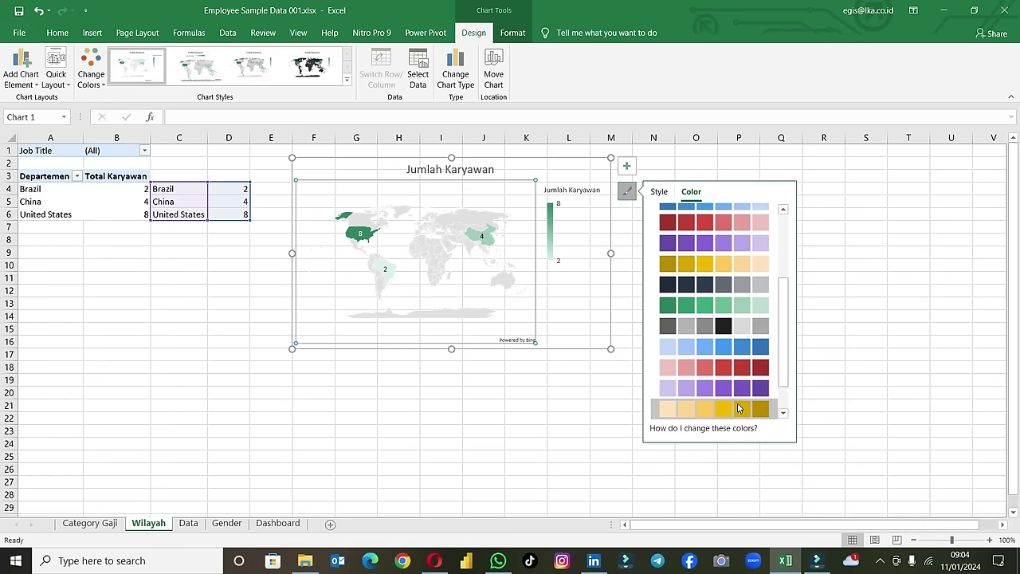
pyautogui.click(727, 305)
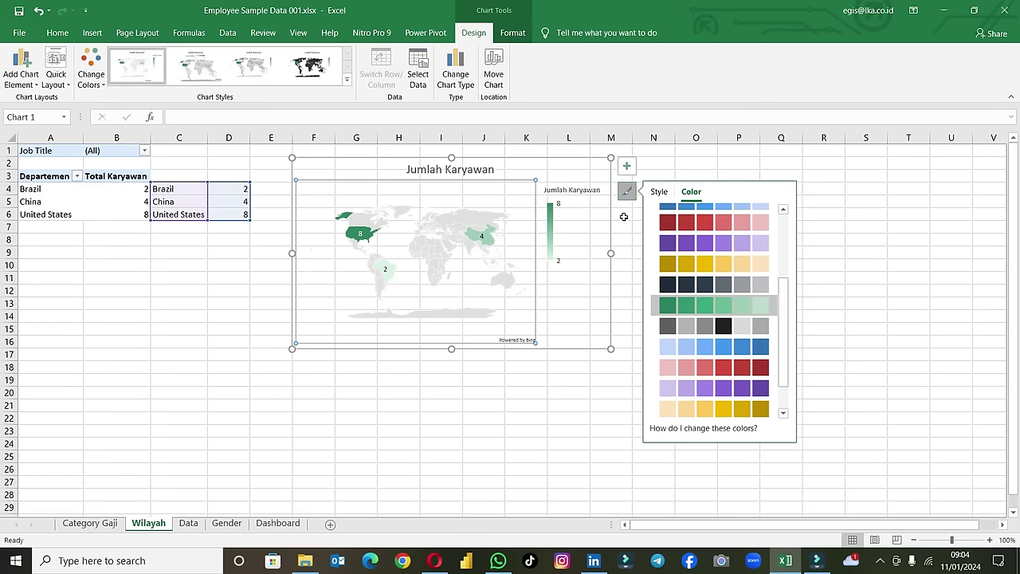
# Step: Move the legend to the top, delete the Jumlah Karyawan title, and cut the map chart
pyautogui.click(626, 168)
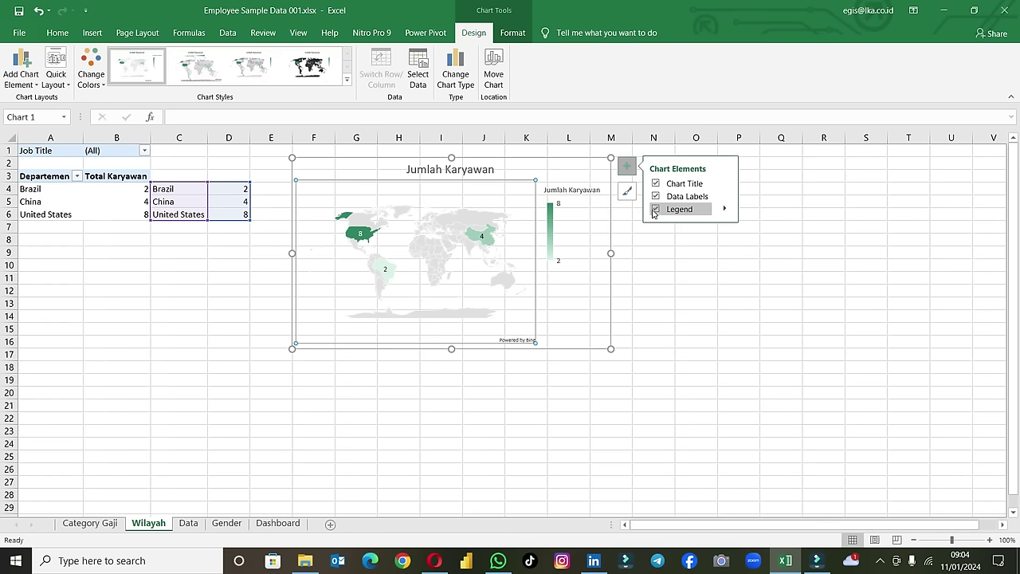
pyautogui.click(725, 210)
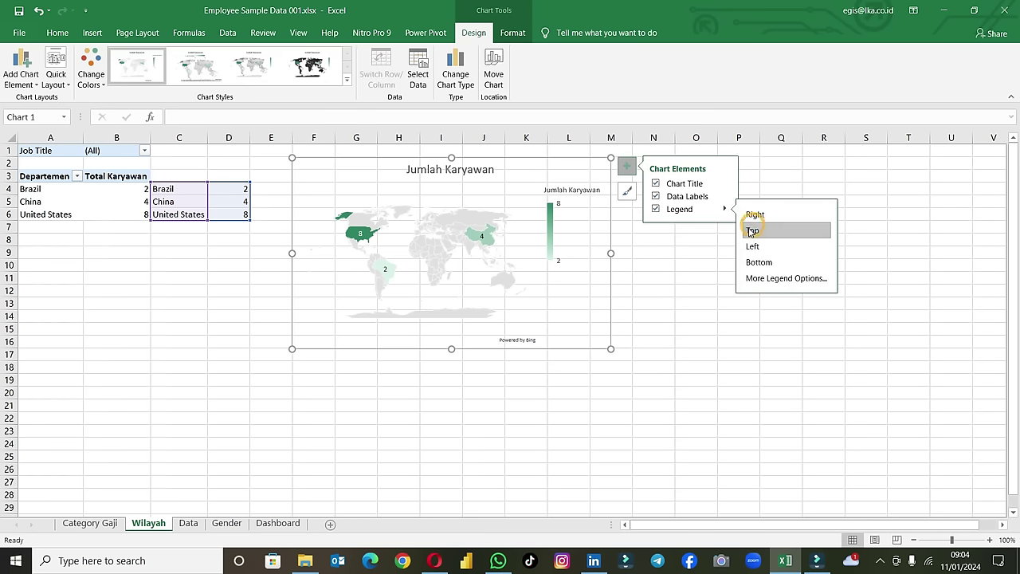
pyautogui.click(748, 234)
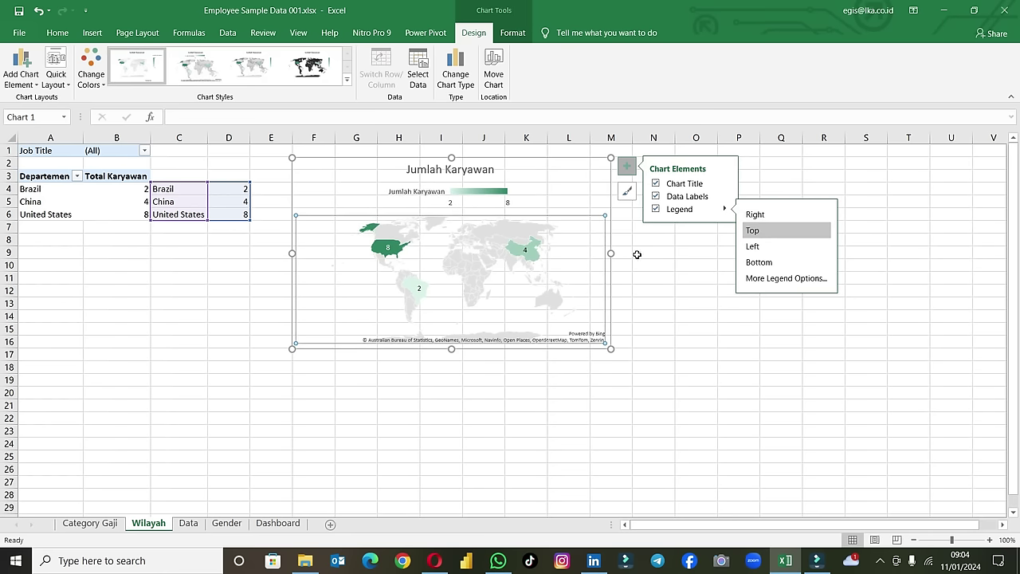
pyautogui.click(480, 174)
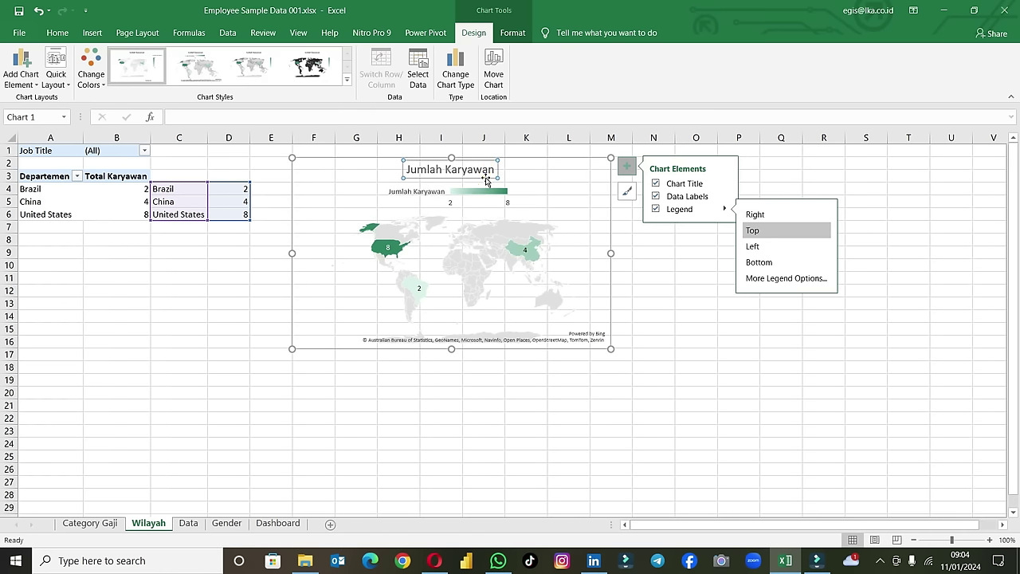
pyautogui.press('Delete')
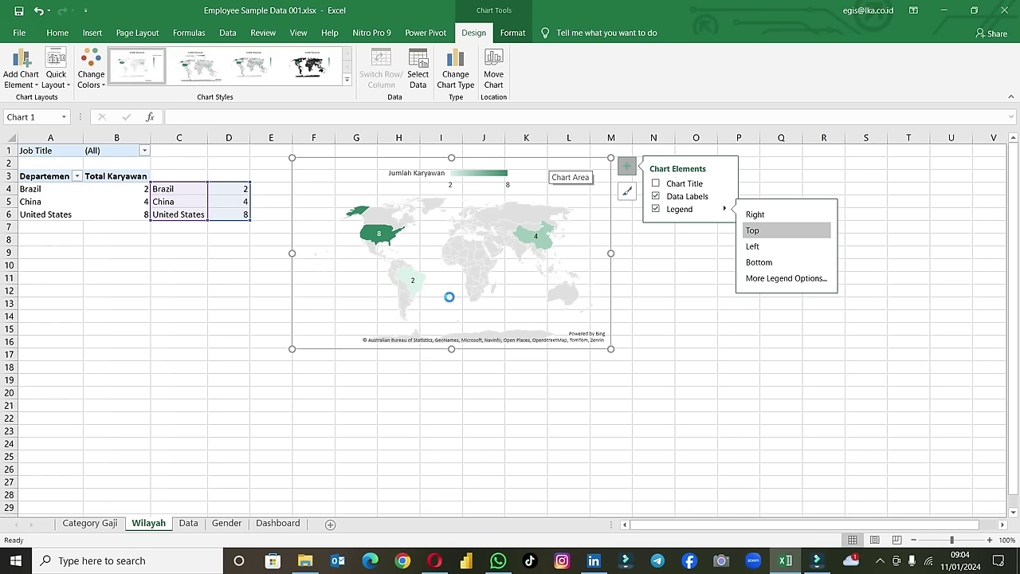
pyautogui.click(448, 296)
pyautogui.press('Delete')
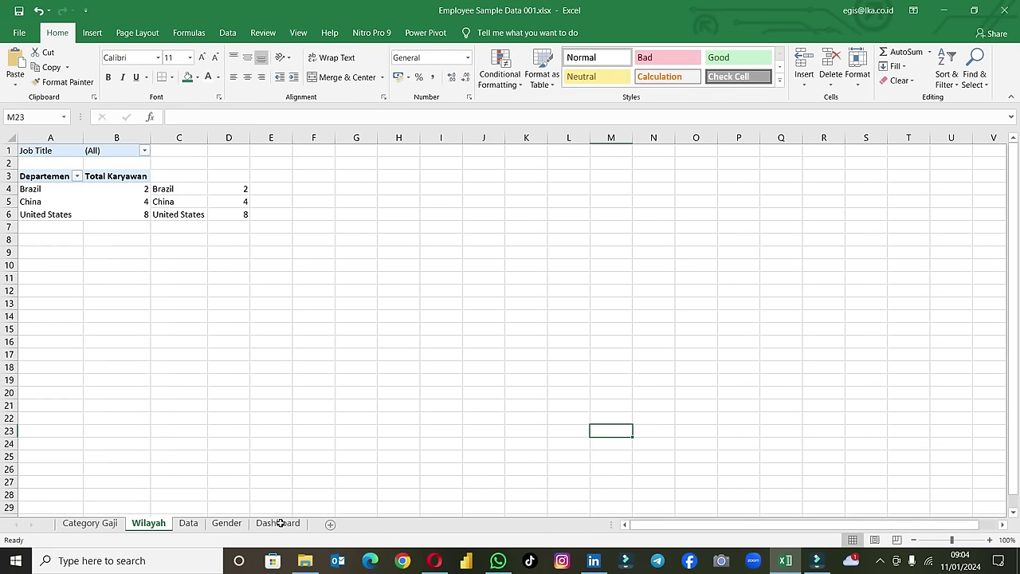
# Step: Paste the map chart at F18 on the Dashboard, move it under the Hire Month slicer and shorten it
pyautogui.click(279, 522)
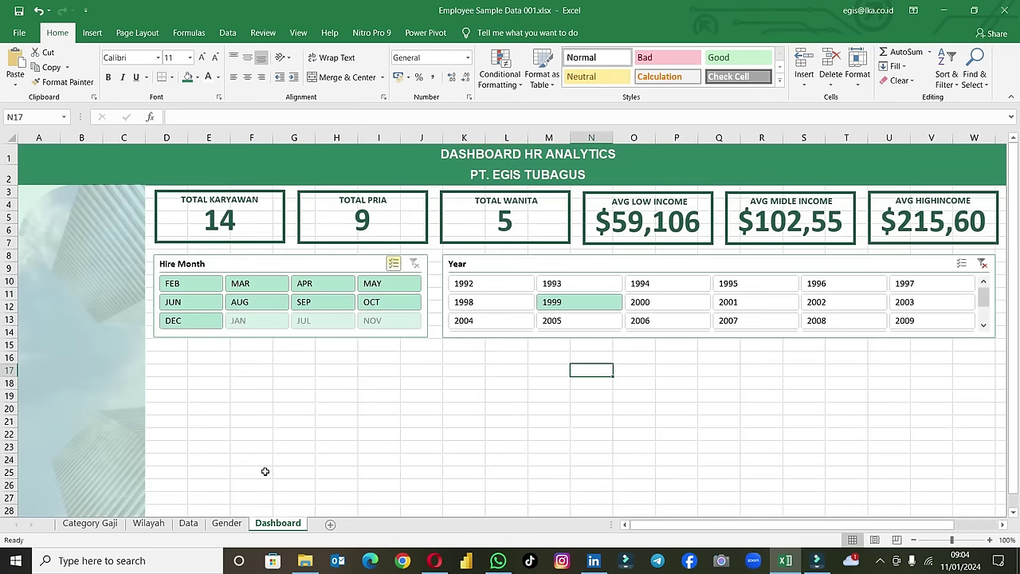
pyautogui.click(267, 388)
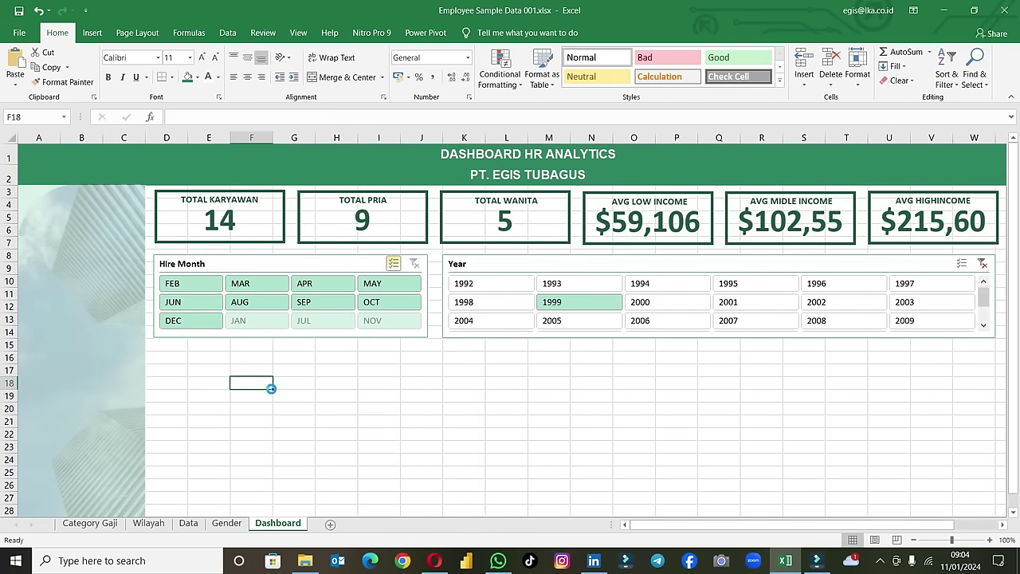
pyautogui.hotkey('ctrl', 'v')
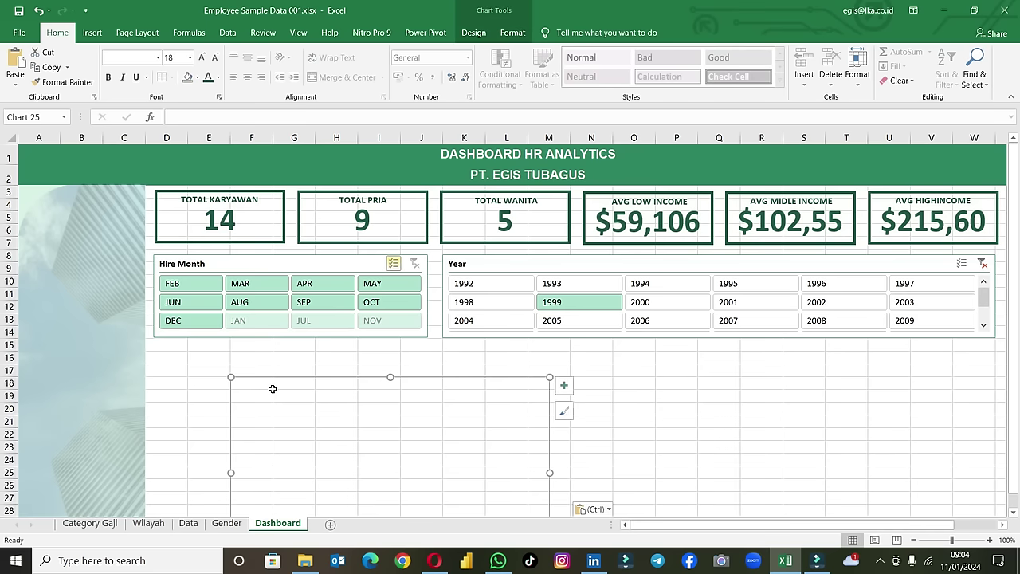
pyautogui.moveTo(320, 376)
pyautogui.mouseDown()
pyautogui.moveTo(241, 351)
pyautogui.moveTo(245, 343)
pyautogui.mouseUp()
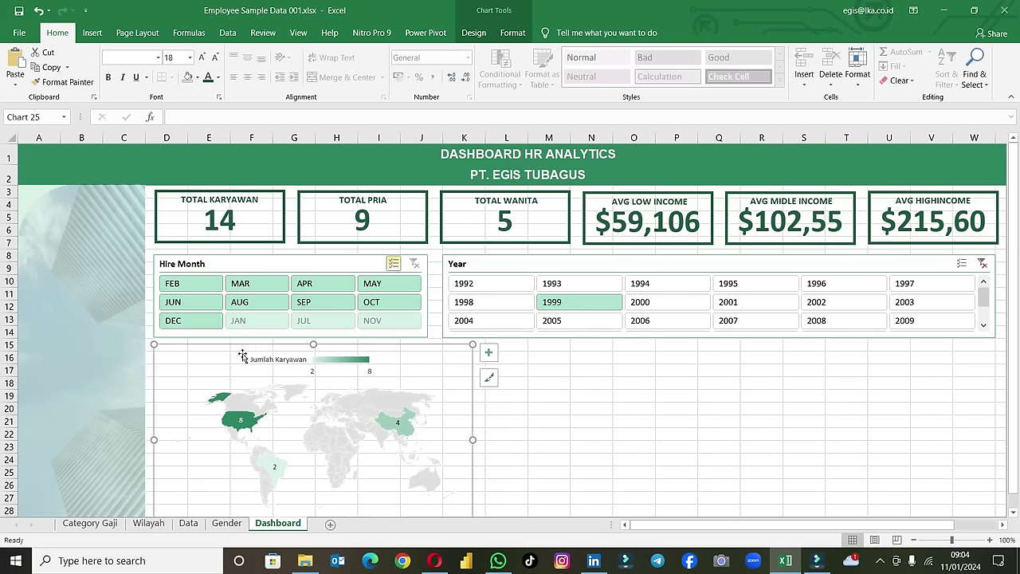
pyautogui.scroll(-1, 450, 466)
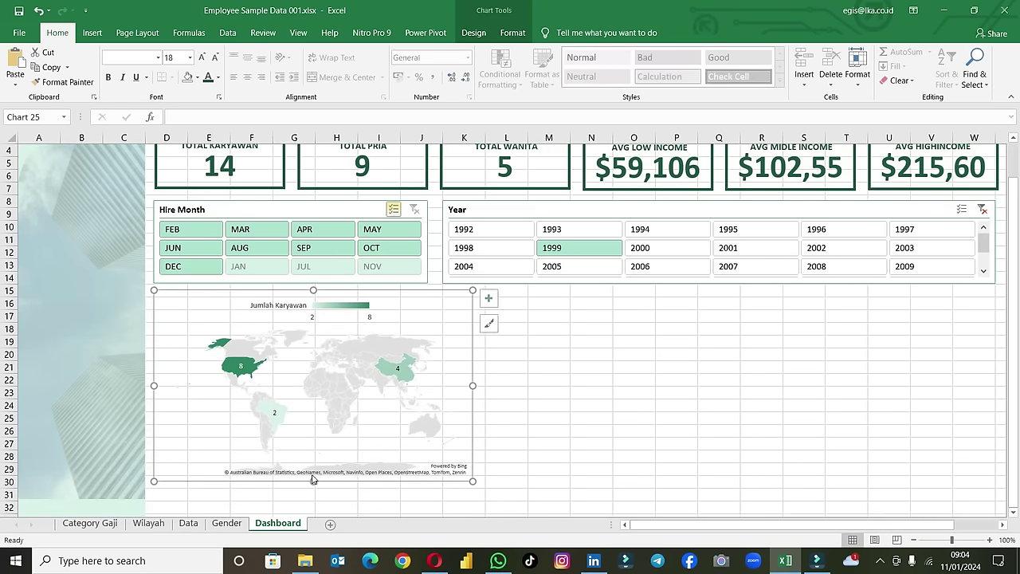
pyautogui.moveTo(313, 481); pyautogui.dragTo(319, 462)
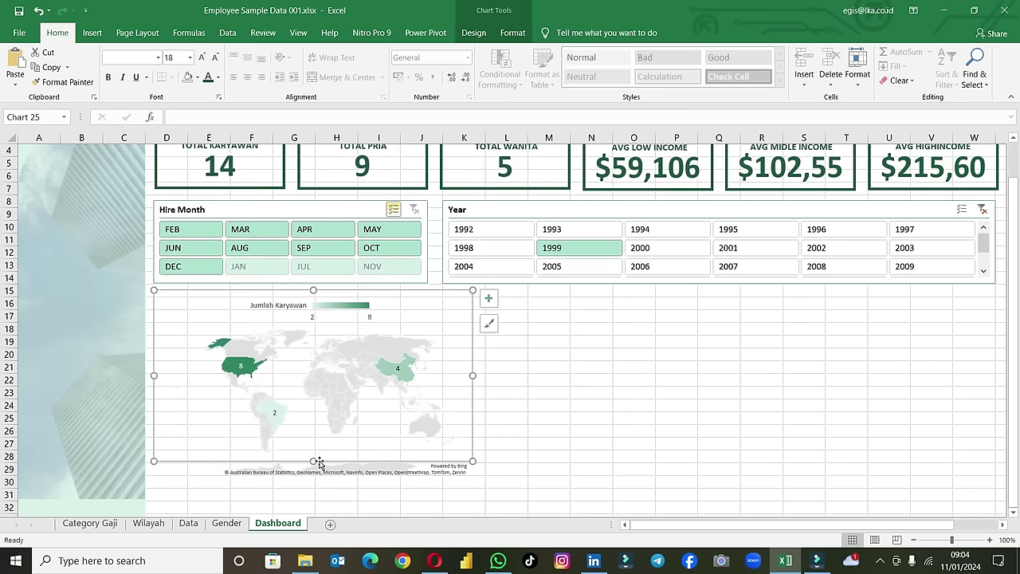
# Step: Clear the Year slicer filter and narrow the map chart to fit
pyautogui.click(982, 209)
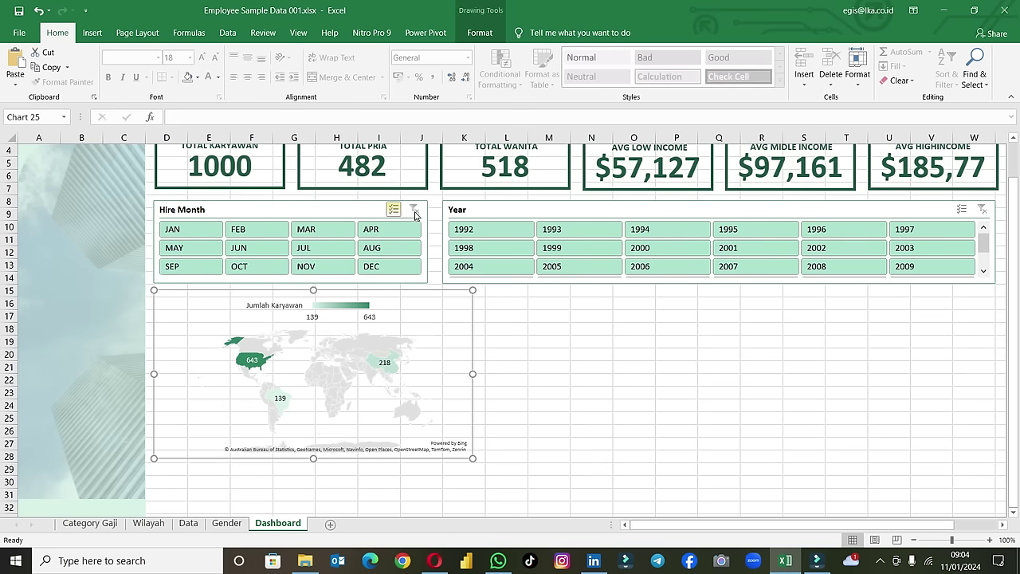
pyautogui.click(531, 359)
pyautogui.scroll(1, 530, 359)
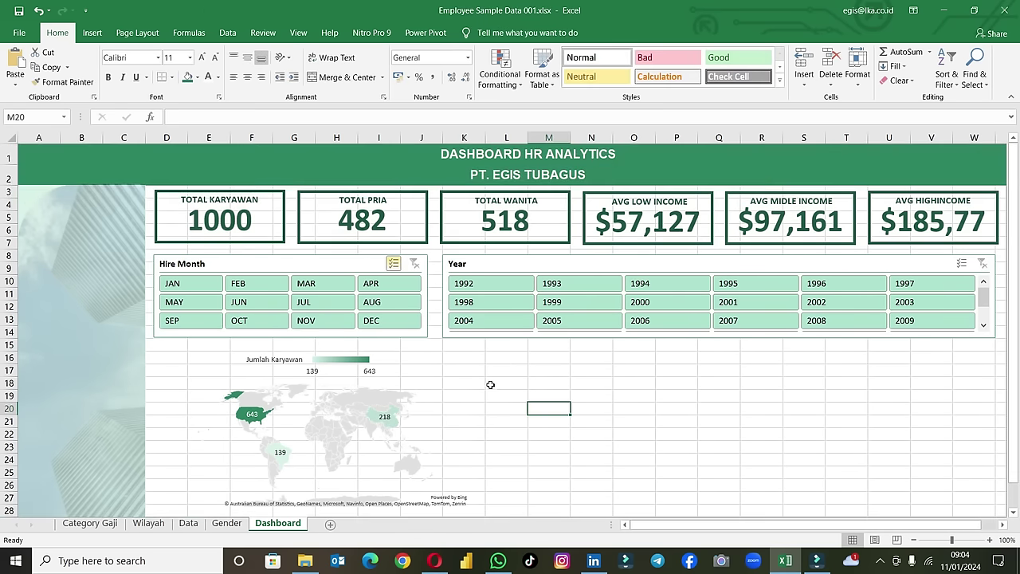
pyautogui.click(456, 396)
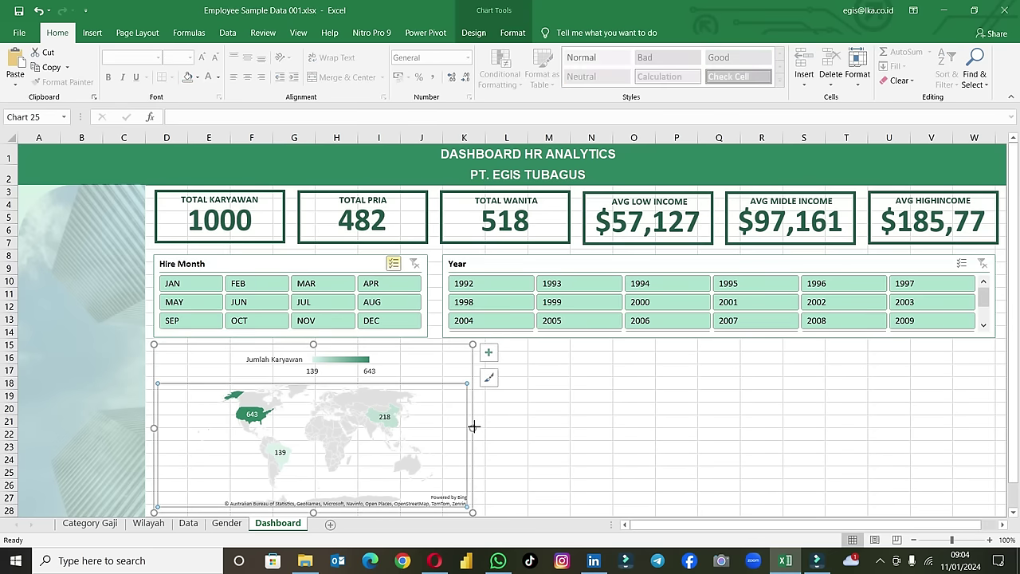
pyautogui.moveTo(472, 428); pyautogui.dragTo(430, 428)
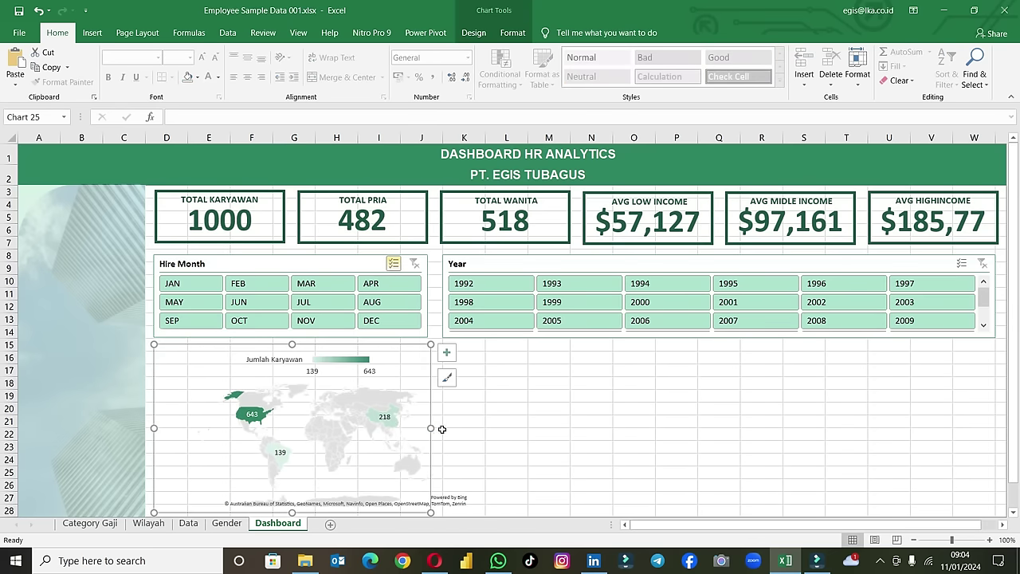
pyautogui.click(502, 430)
pyautogui.click(241, 379)
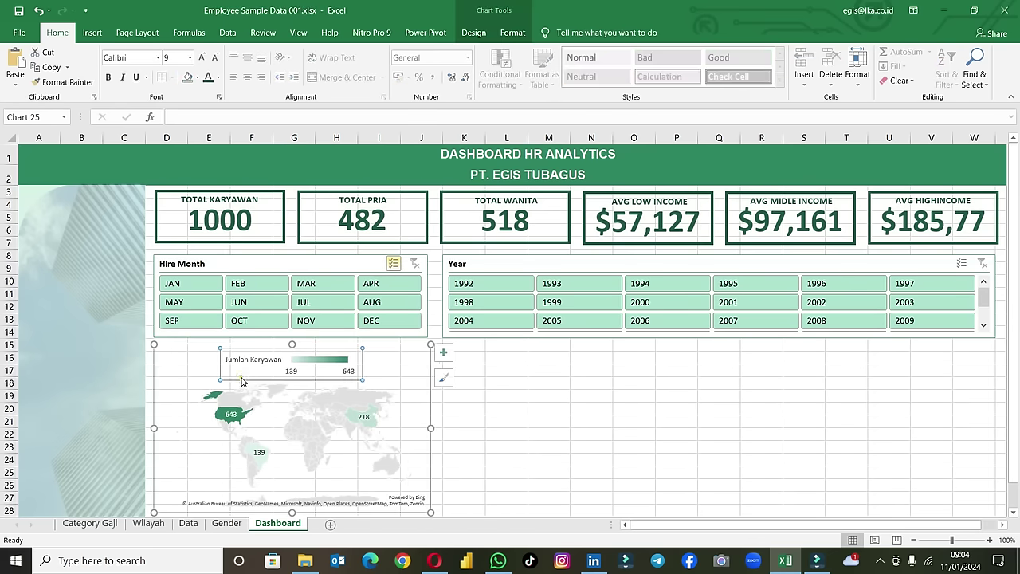
pyautogui.click(545, 422)
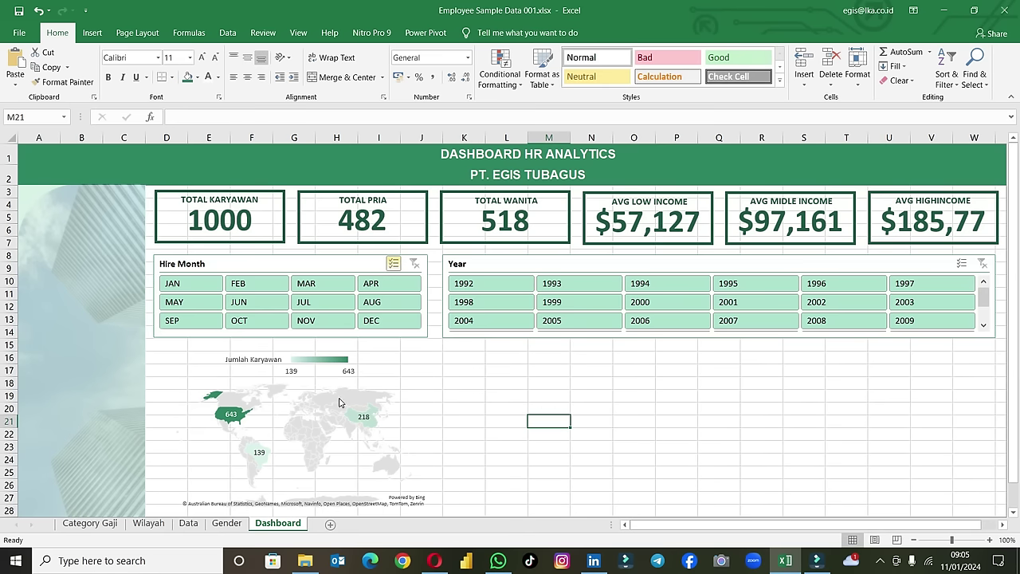
# Step: Cut the department treemap from the Category Gaji sheet
pyautogui.click(96, 528)
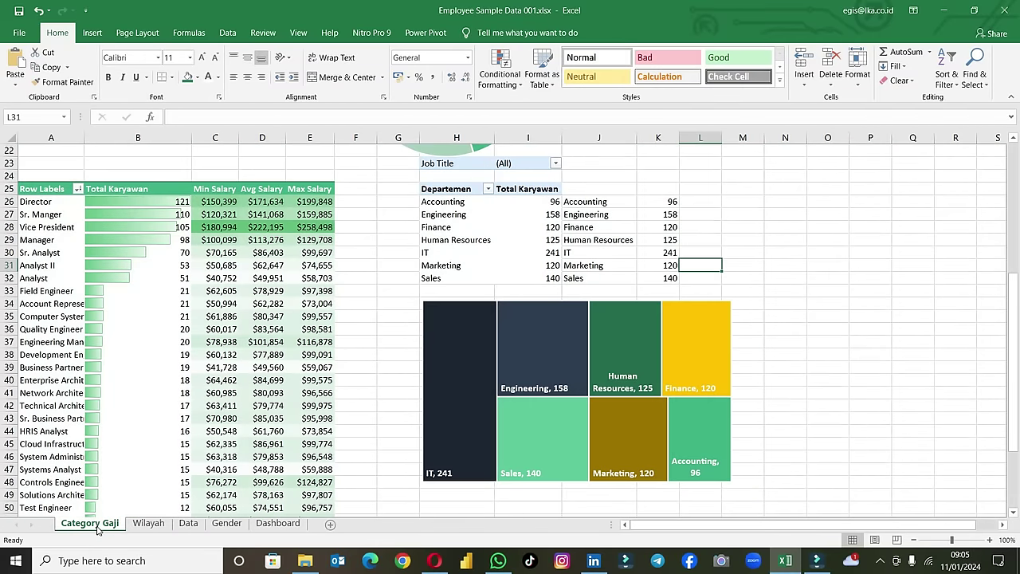
pyautogui.click(466, 291)
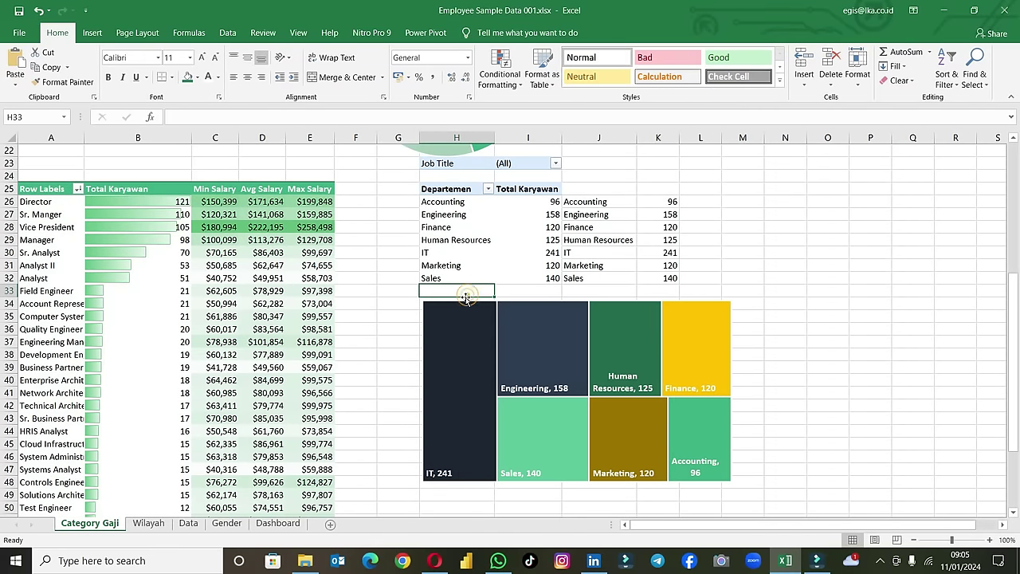
pyautogui.click(466, 316)
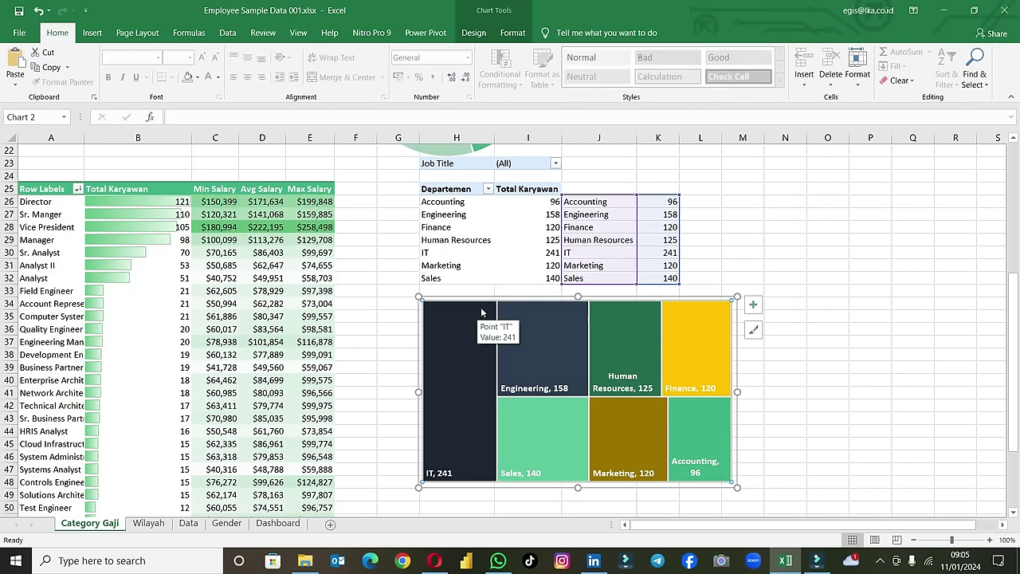
pyautogui.press('Delete')
# Step: Paste the treemap at K16 on the Dashboard beside the map, widen it, then return to Category Gaji
pyautogui.click(276, 524)
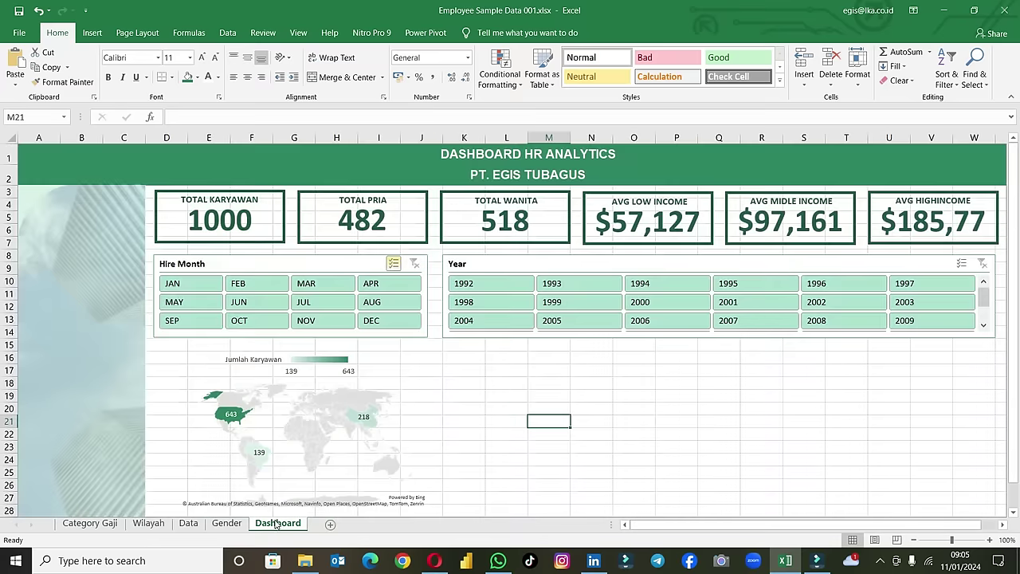
pyautogui.click(479, 358)
pyautogui.hotkey('ctrl', 'v')
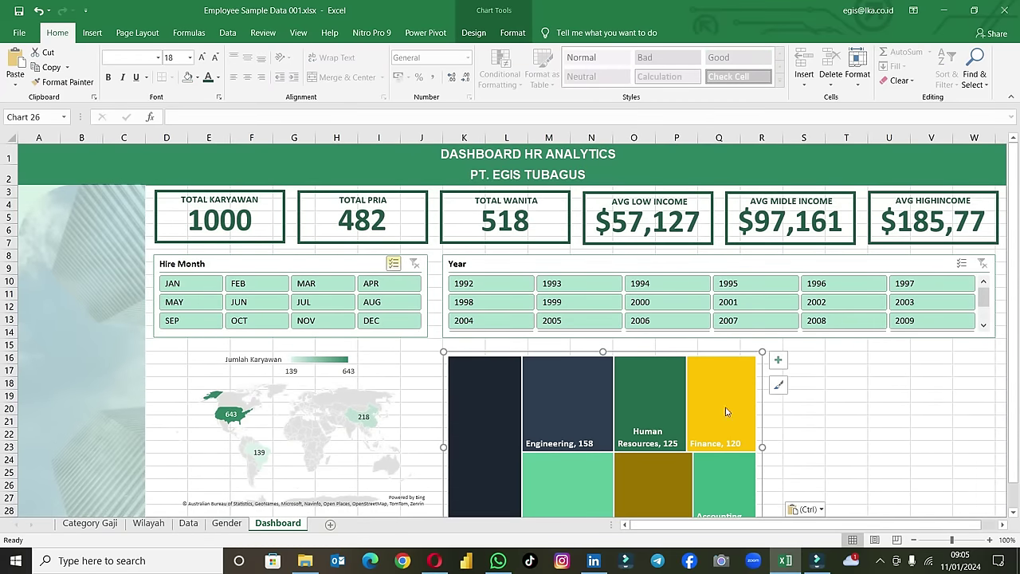
pyautogui.scroll(-1, 725, 411)
pyautogui.moveTo(598, 482); pyautogui.dragTo(602, 453)
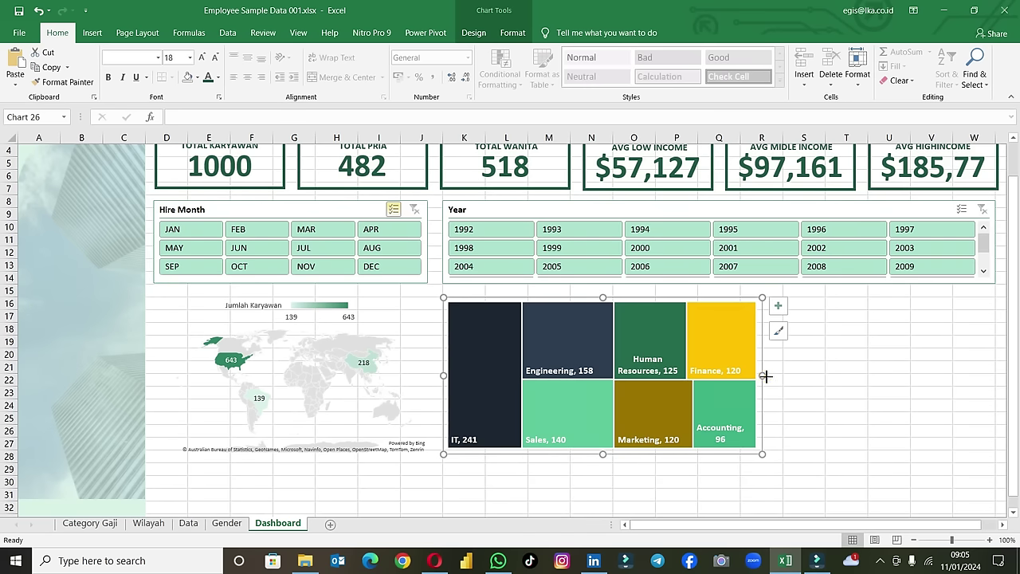
pyautogui.moveTo(765, 376); pyautogui.dragTo(805, 374)
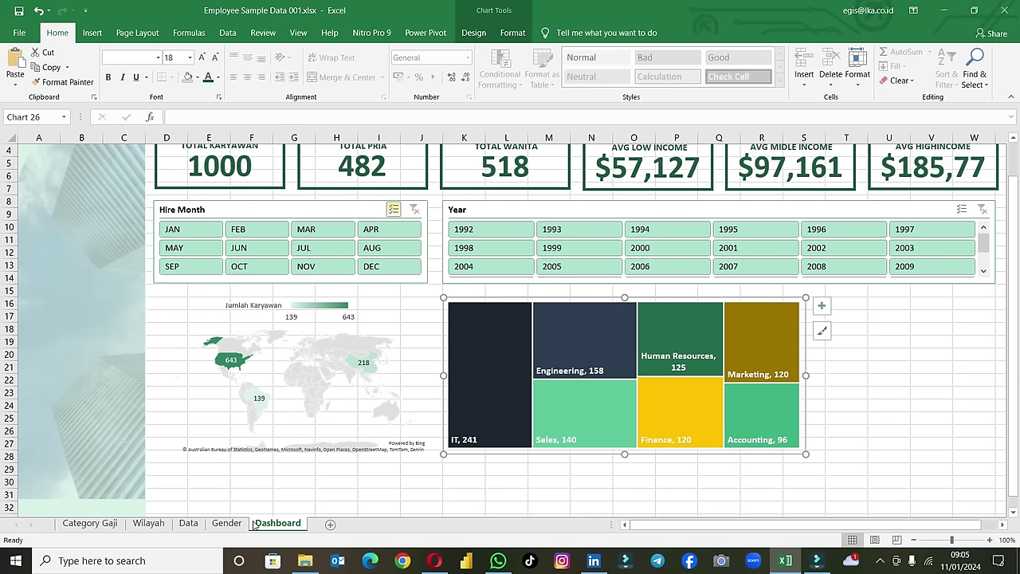
pyautogui.click(89, 523)
pyautogui.scroll(4, 382, 294)
# Step: Cut the income donut chart from Category Gaji and bring it onto the Dashboard
pyautogui.scroll(3, 385, 293)
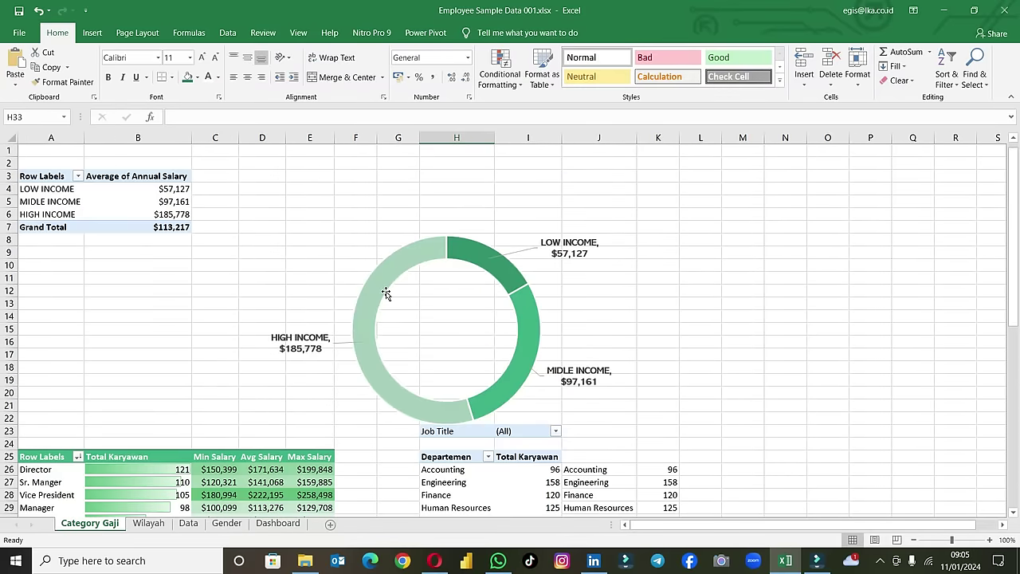
pyautogui.click(410, 301)
pyautogui.click(239, 236)
pyautogui.press('Delete')
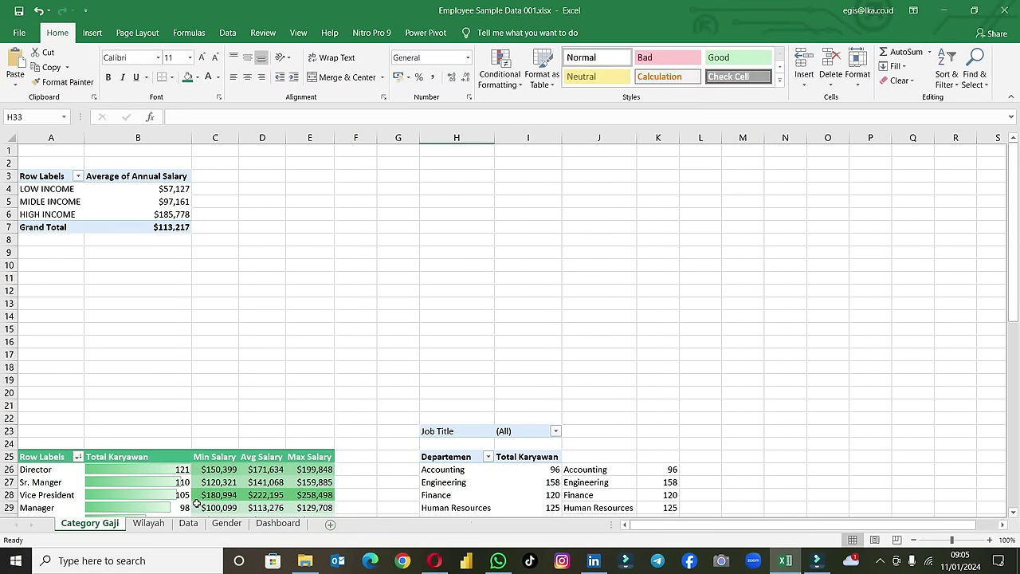
pyautogui.click(271, 522)
pyautogui.click(846, 319)
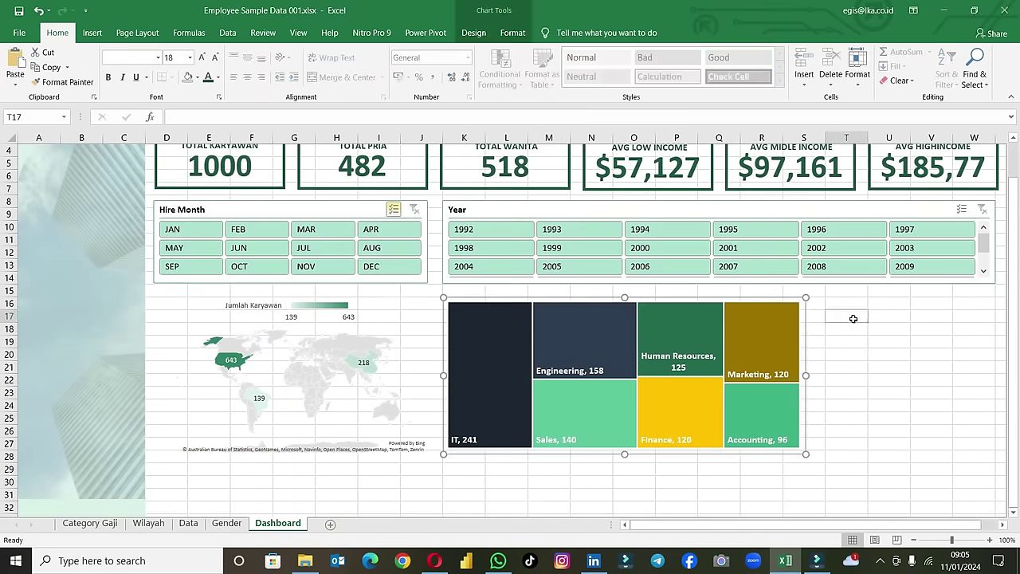
pyautogui.click(841, 342)
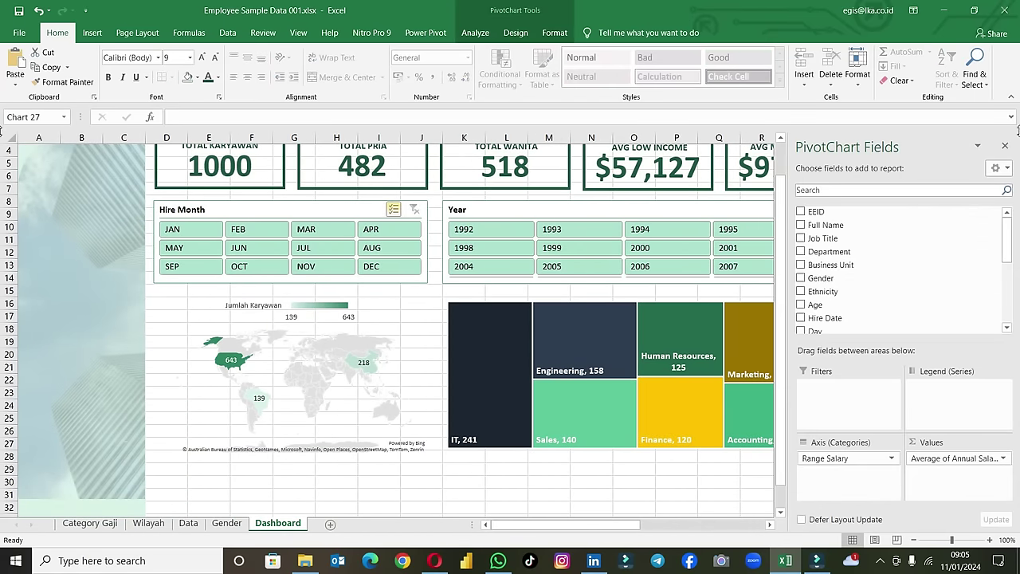
pyautogui.click(1003, 148)
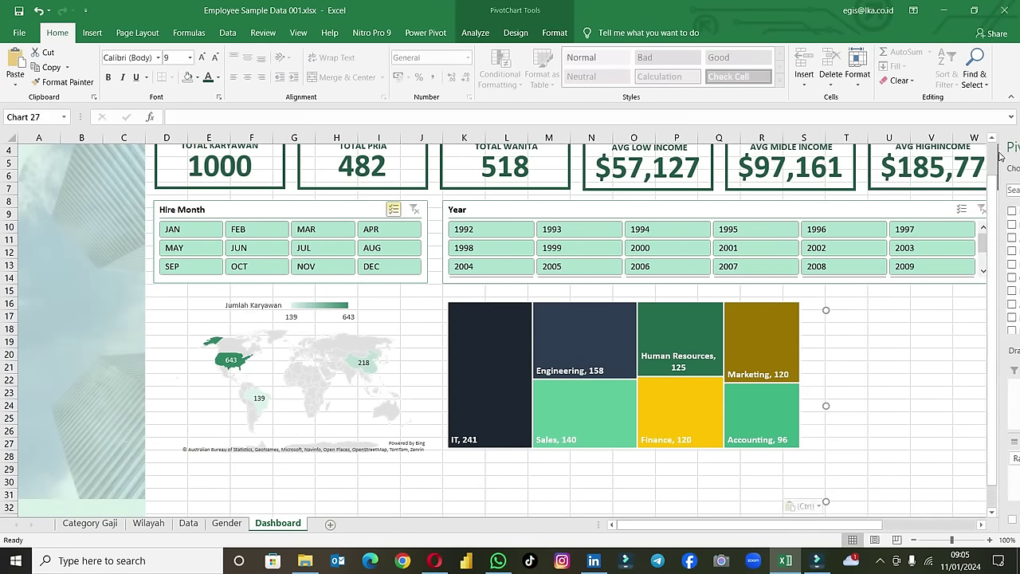
# Step: Narrow the treemap and start resizing the donut chart beside it
pyautogui.click(794, 392)
pyautogui.moveTo(805, 375); pyautogui.dragTo(736, 375)
pyautogui.click(864, 348)
pyautogui.click(946, 341)
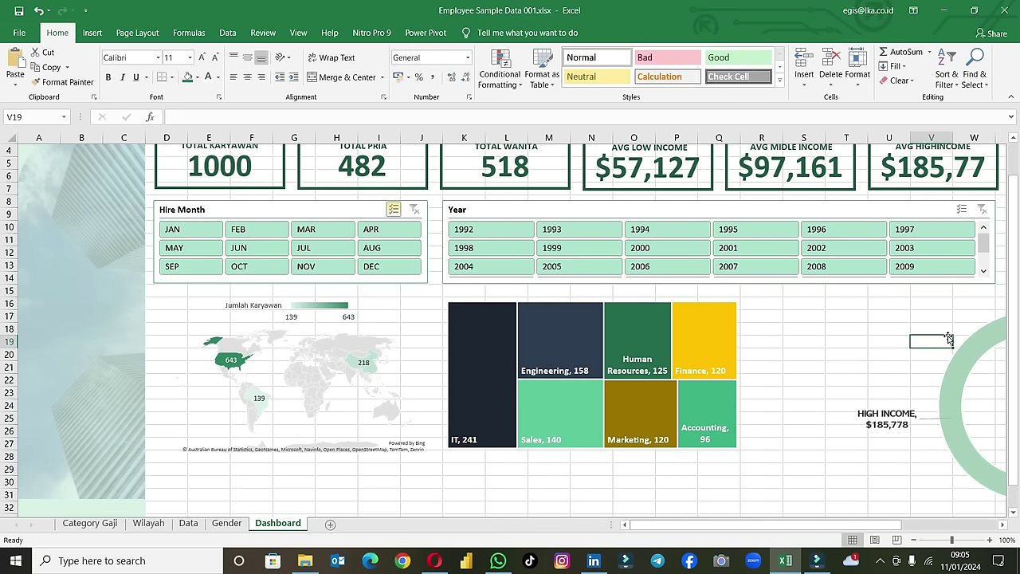
pyautogui.click(985, 352)
pyautogui.moveTo(952, 316); pyautogui.dragTo(870, 318)
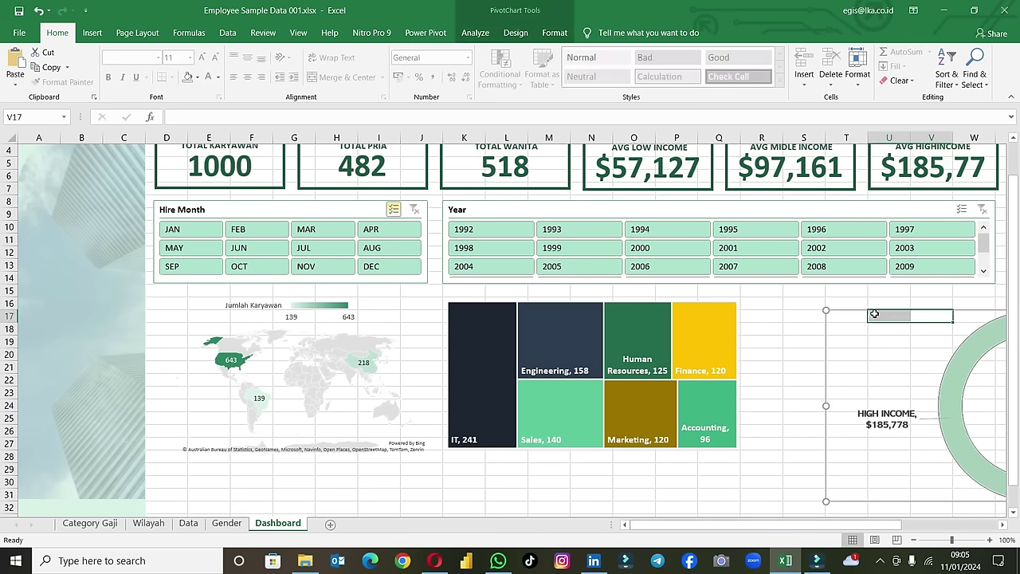
pyautogui.click(879, 354)
# Step: Zoom out to 45%, move the donut chart left next to the treemap, and shrink its width and height
pyautogui.click(928, 539)
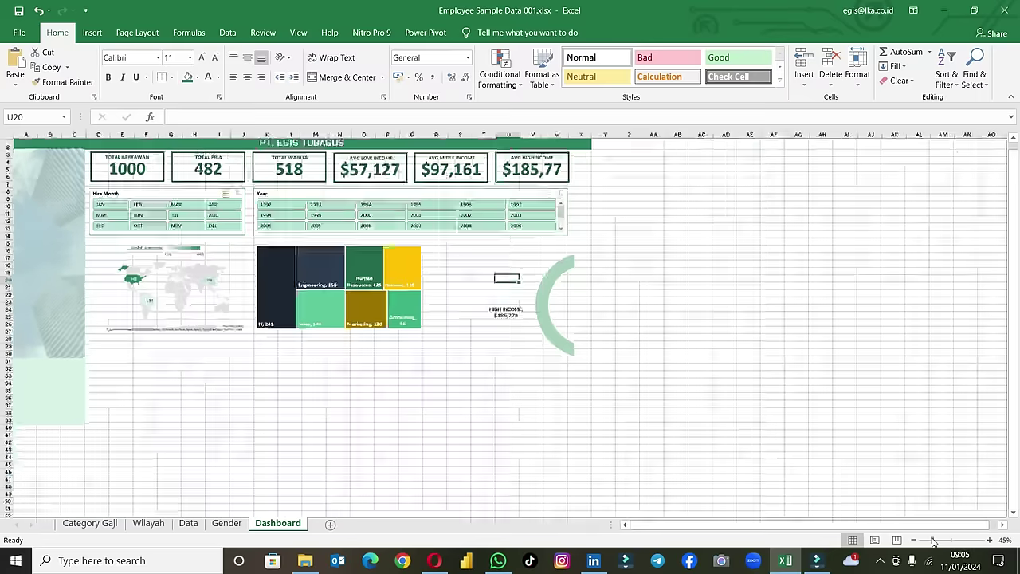
pyautogui.click(501, 243)
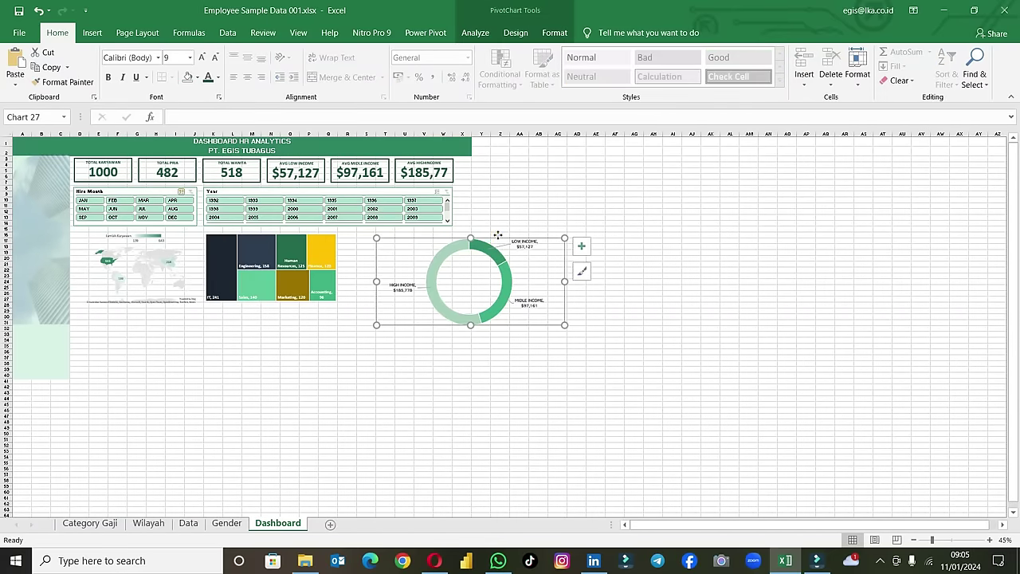
pyautogui.moveTo(501, 243); pyautogui.dragTo(462, 240)
pyautogui.moveTo(524, 271); pyautogui.dragTo(472, 275)
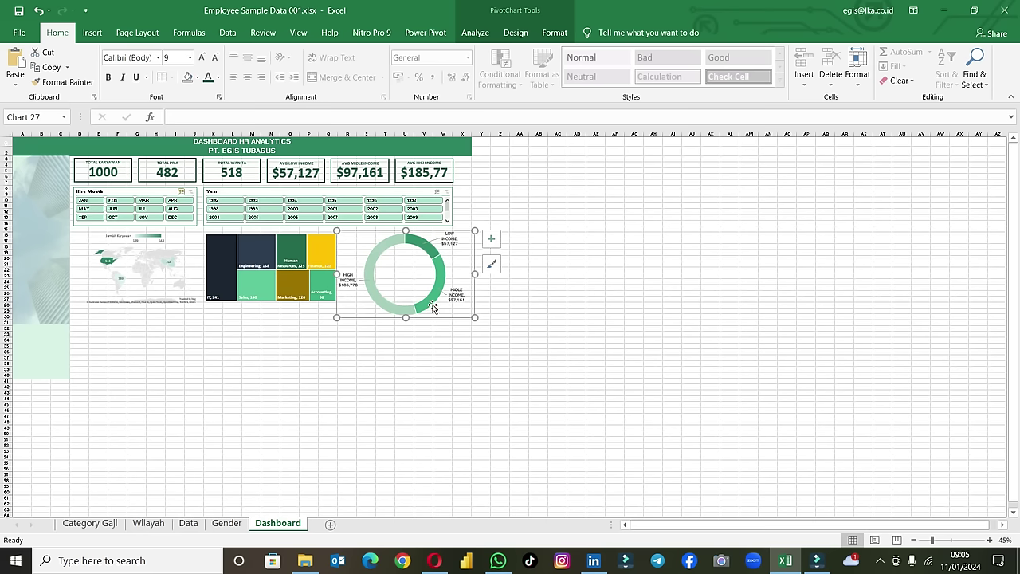
pyautogui.moveTo(477, 273); pyautogui.dragTo(472, 273)
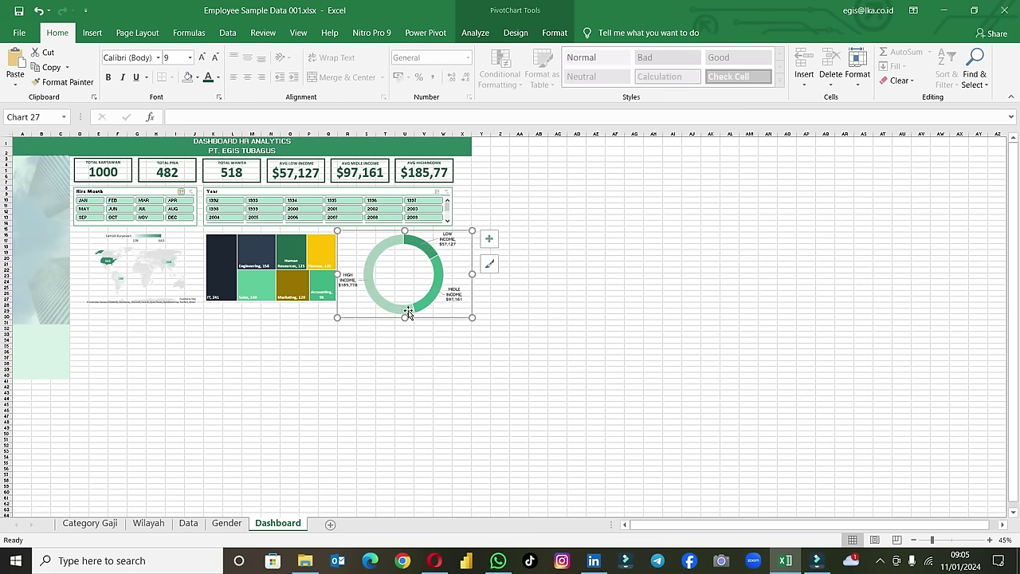
pyautogui.moveTo(404, 317); pyautogui.dragTo(406, 302)
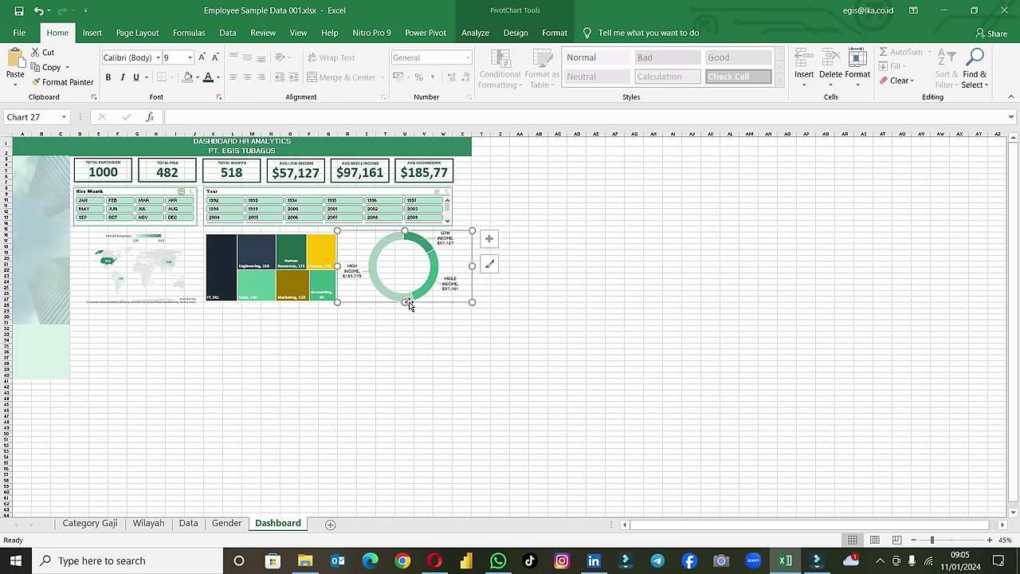
pyautogui.click(435, 332)
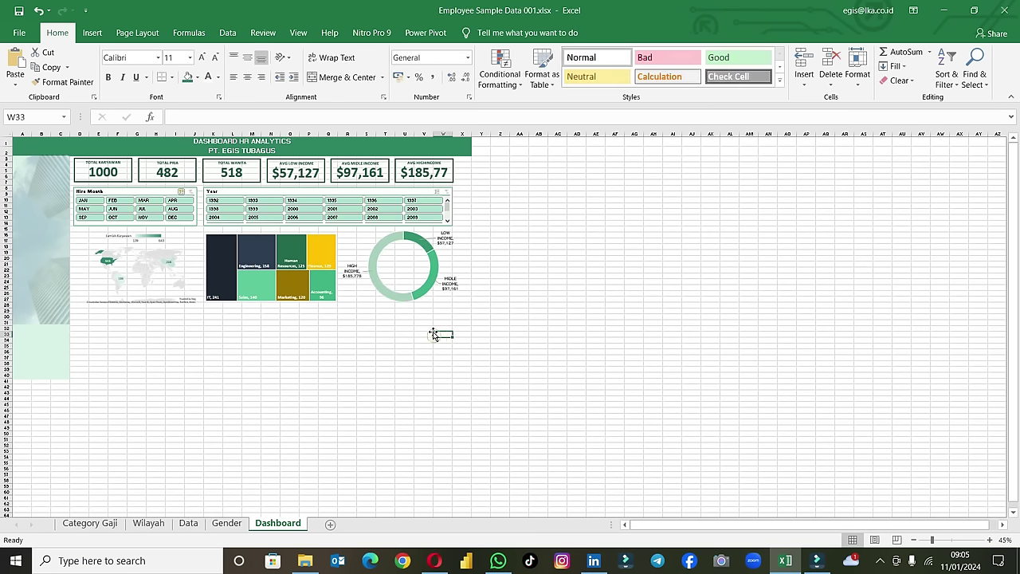
pyautogui.click(434, 273)
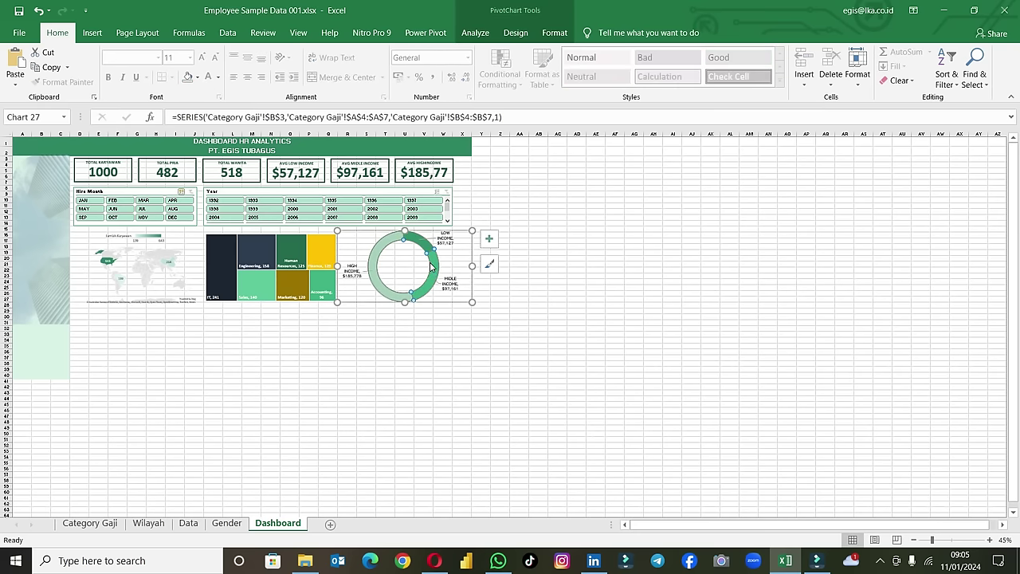
# Step: Open the donut's Format Data Labels pane, review its option tabs, then switch to Format Data Series
pyautogui.rightClick(432, 268)
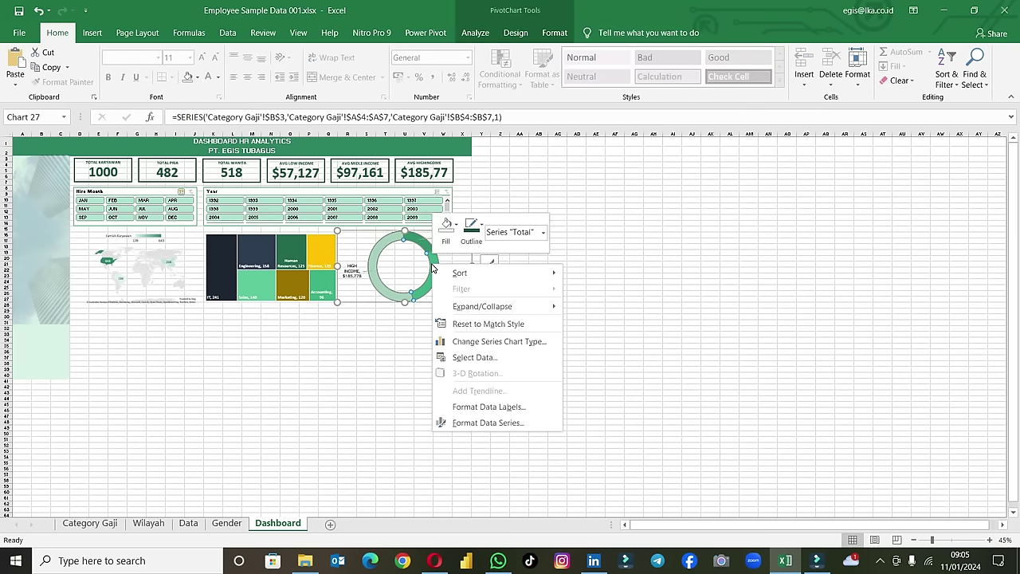
pyautogui.click(486, 407)
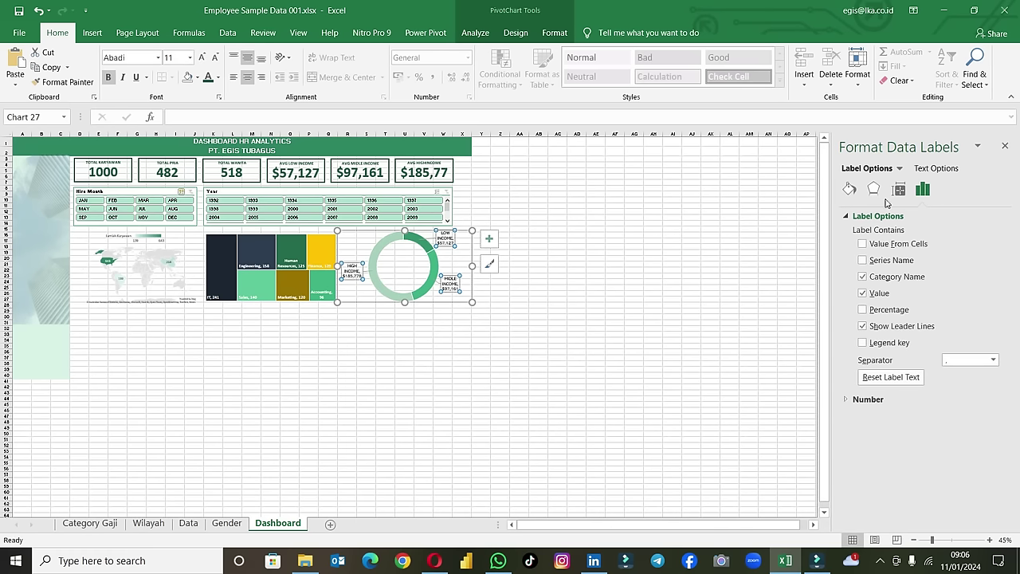
pyautogui.click(897, 191)
pyautogui.click(850, 189)
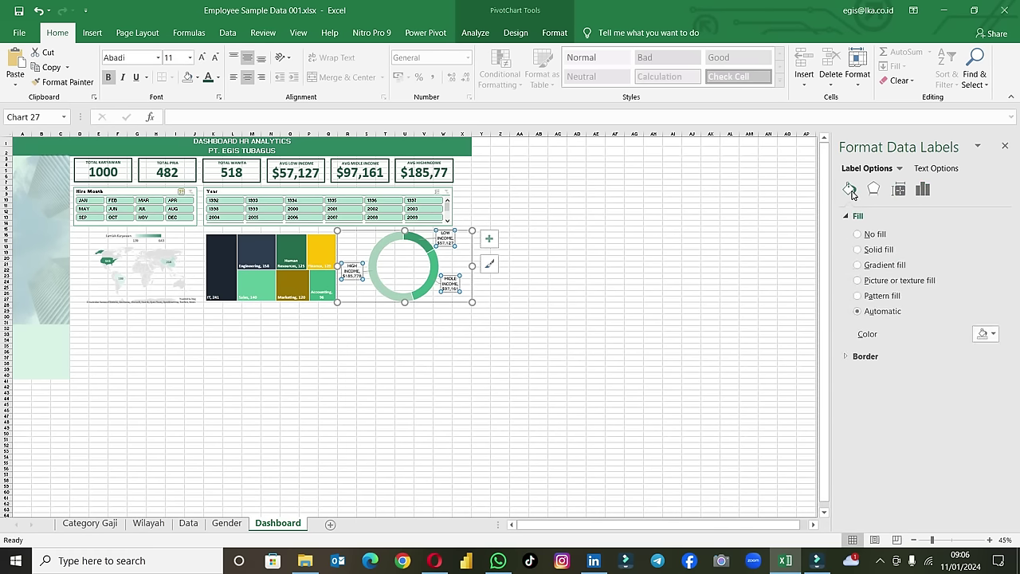
pyautogui.click(873, 189)
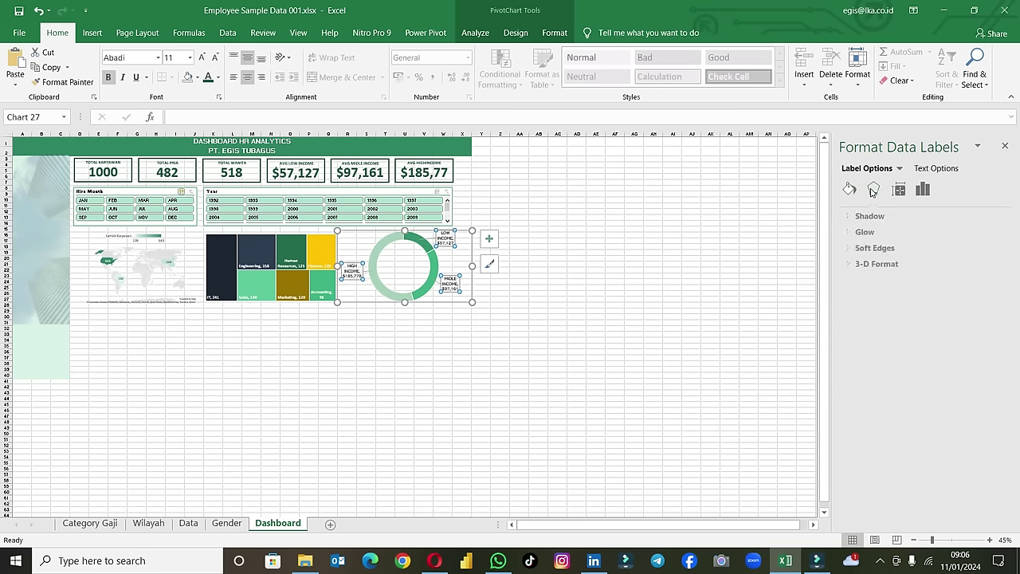
pyautogui.click(896, 193)
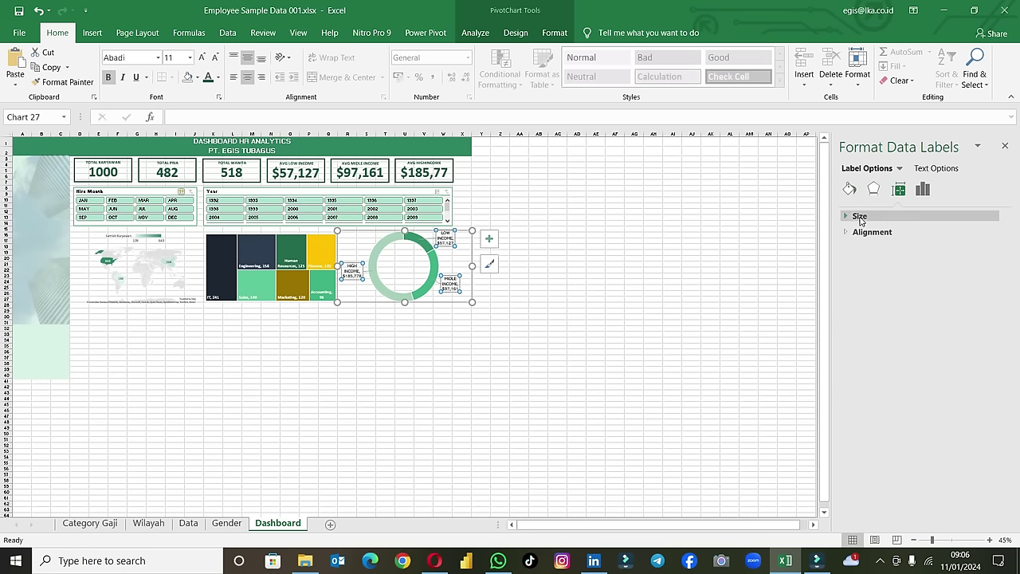
pyautogui.click(851, 217)
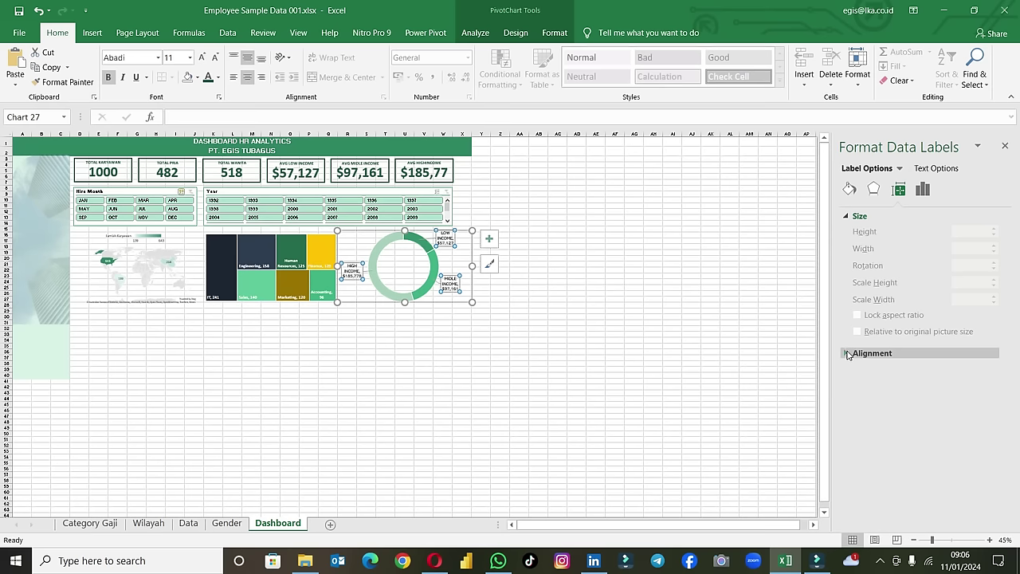
pyautogui.click(849, 355)
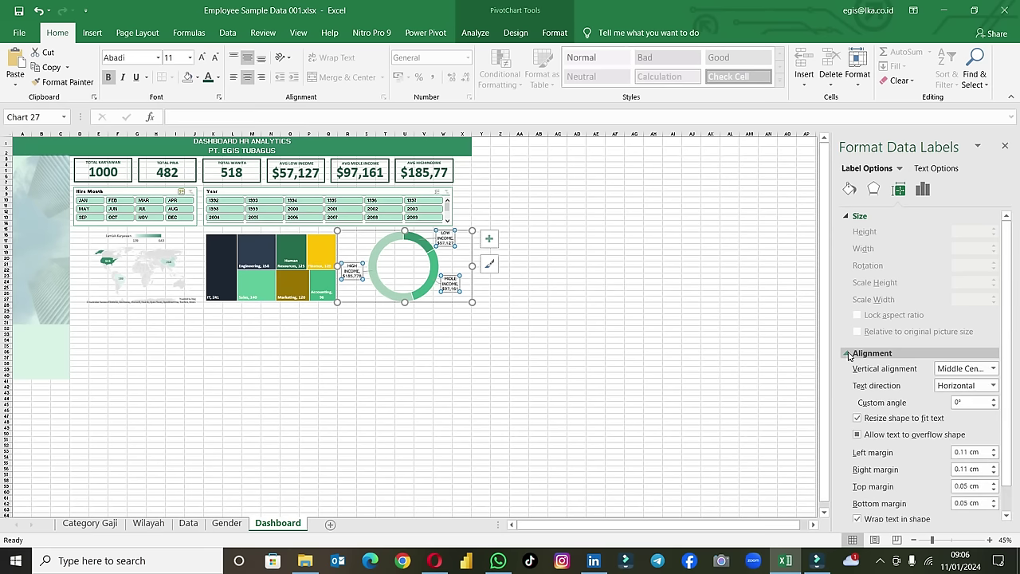
pyautogui.click(923, 190)
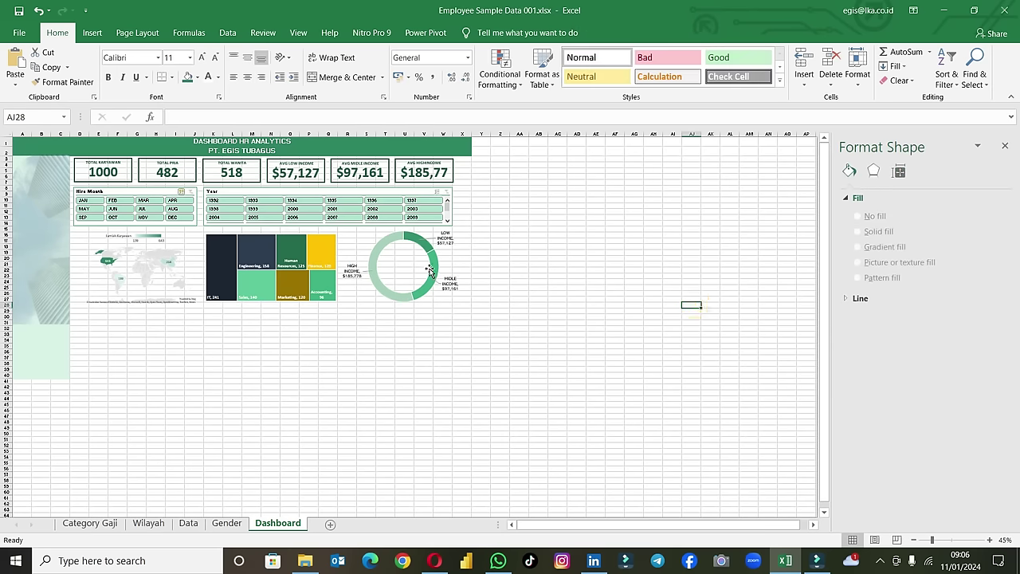
pyautogui.click(432, 264)
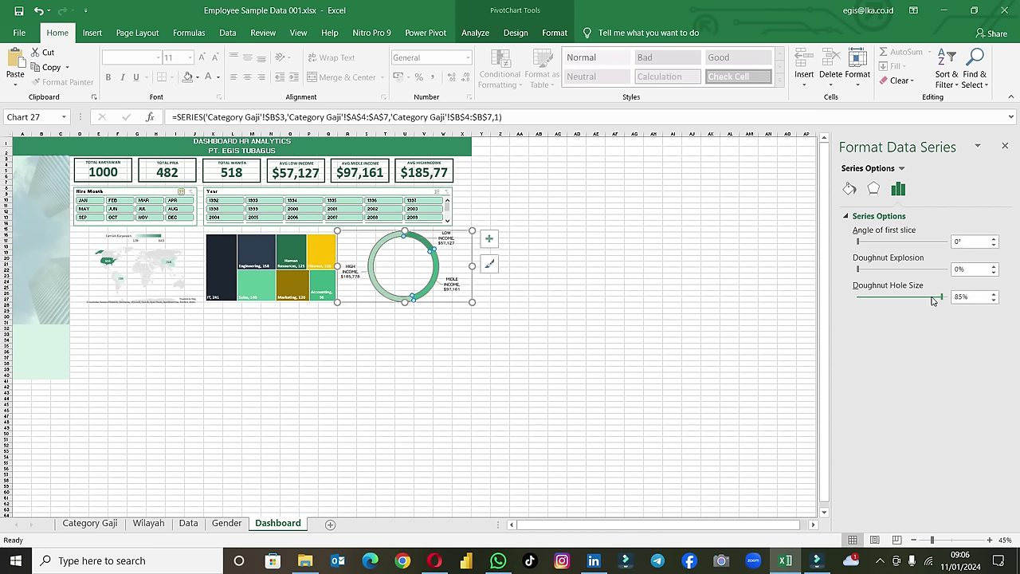
# Step: Set the doughnut hole size to 70%, zoom back to 102%, and close the format pane
pyautogui.moveTo(932, 300); pyautogui.dragTo(930, 300)
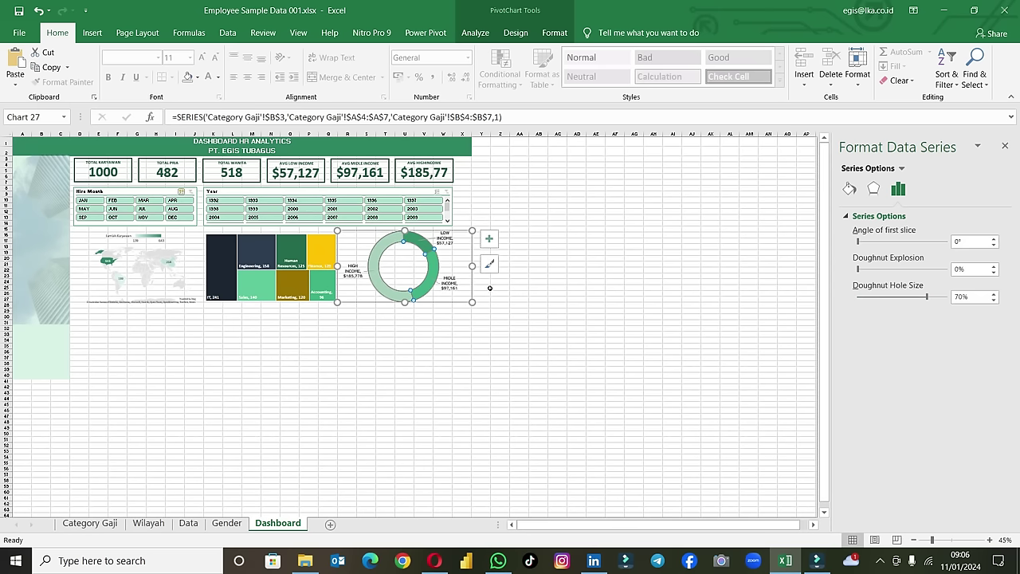
pyautogui.click(470, 263)
pyautogui.click(610, 317)
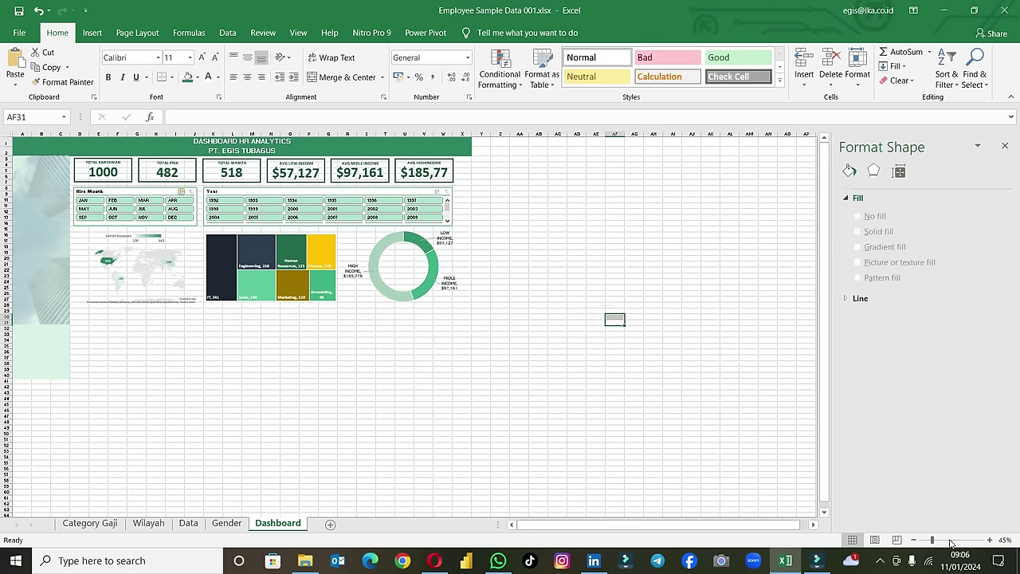
pyautogui.moveTo(931, 539); pyautogui.dragTo(953, 542)
pyautogui.moveTo(777, 525); pyautogui.dragTo(637, 528)
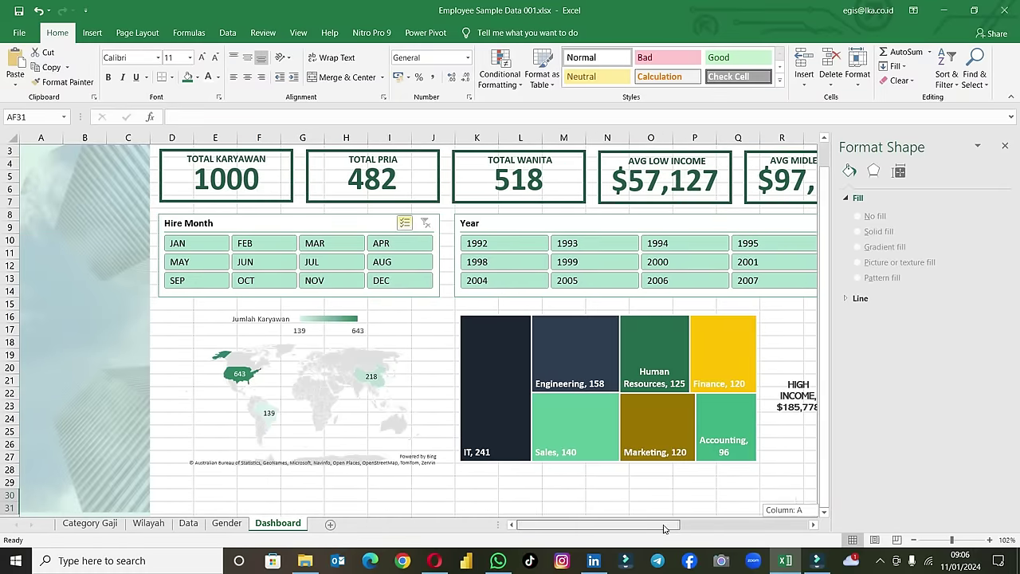
pyautogui.click(1003, 148)
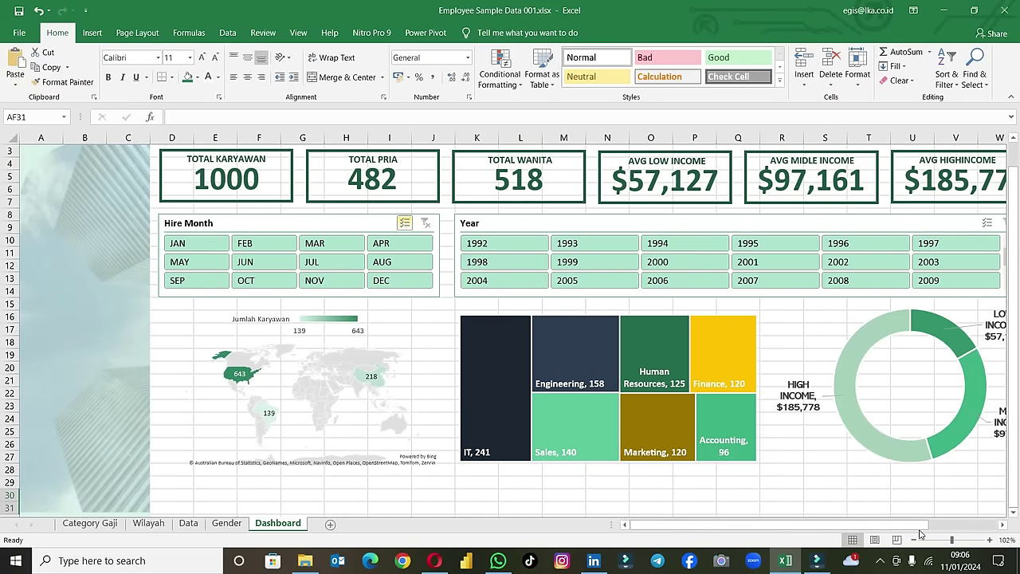
pyautogui.click(1003, 524)
pyautogui.click(1002, 524)
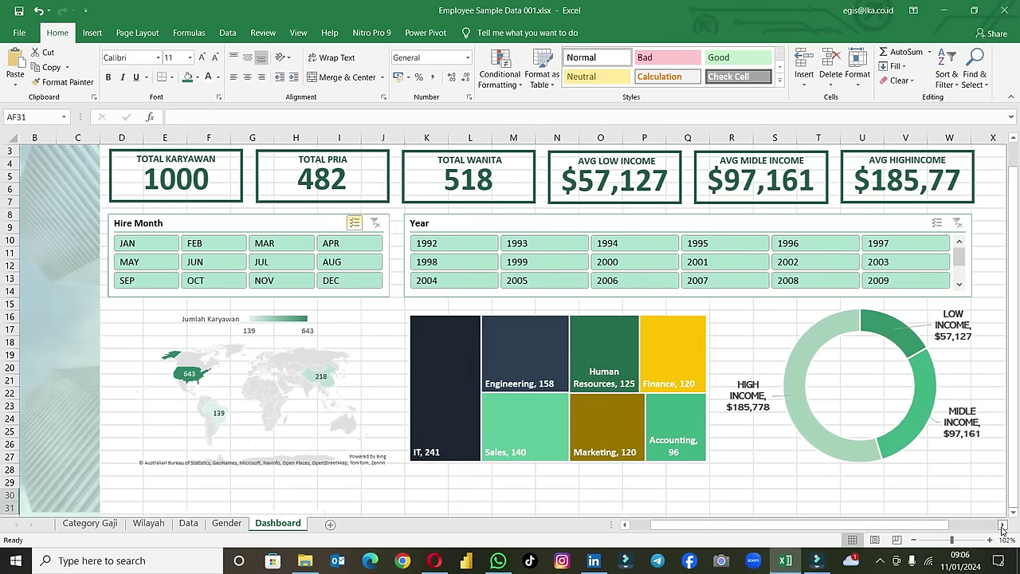
# Step: Narrow the donut chart so its right edge lines up with the KPI cards
pyautogui.click(838, 367)
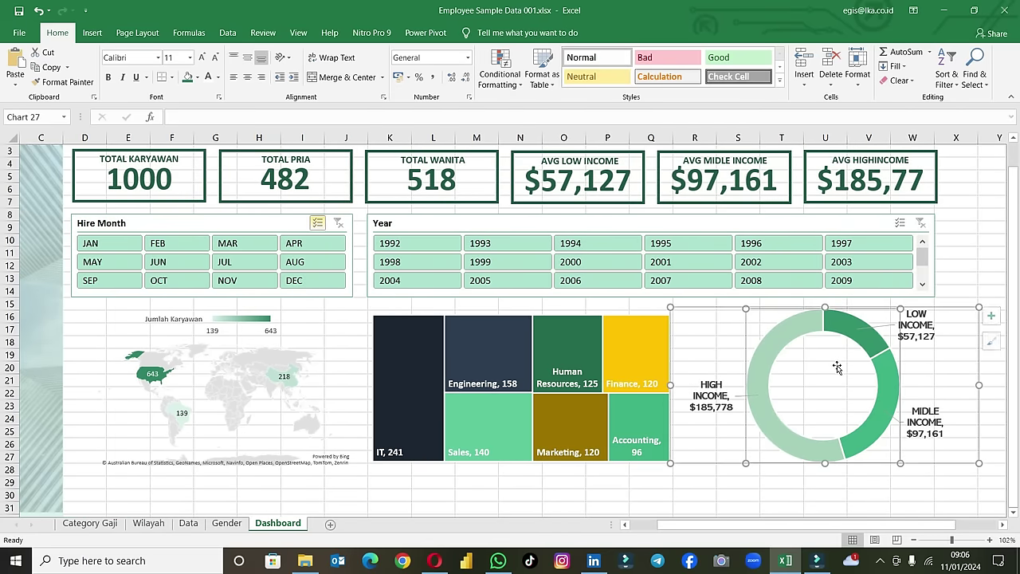
pyautogui.moveTo(974, 384); pyautogui.dragTo(935, 387)
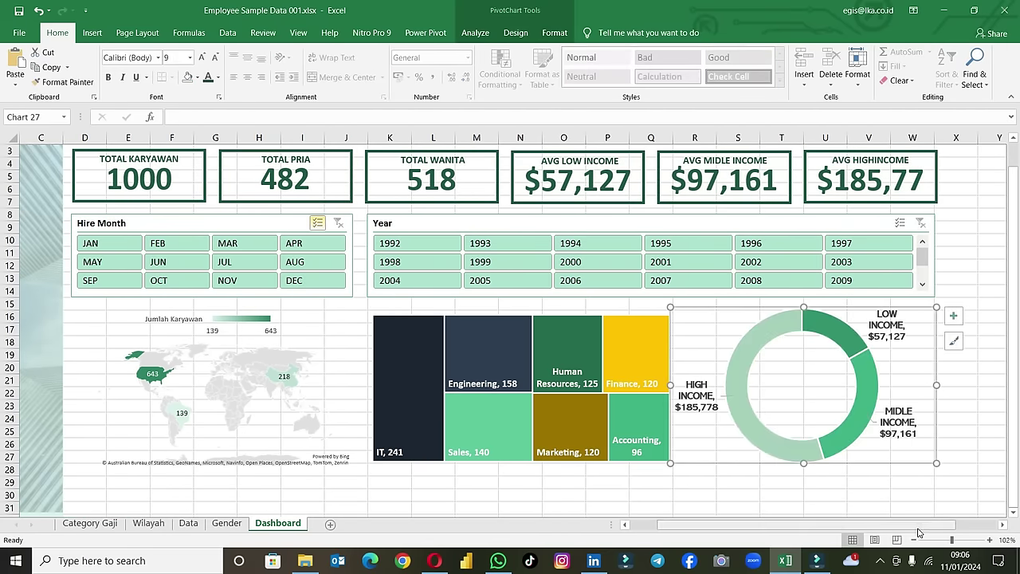
pyautogui.moveTo(921, 532); pyautogui.dragTo(894, 531)
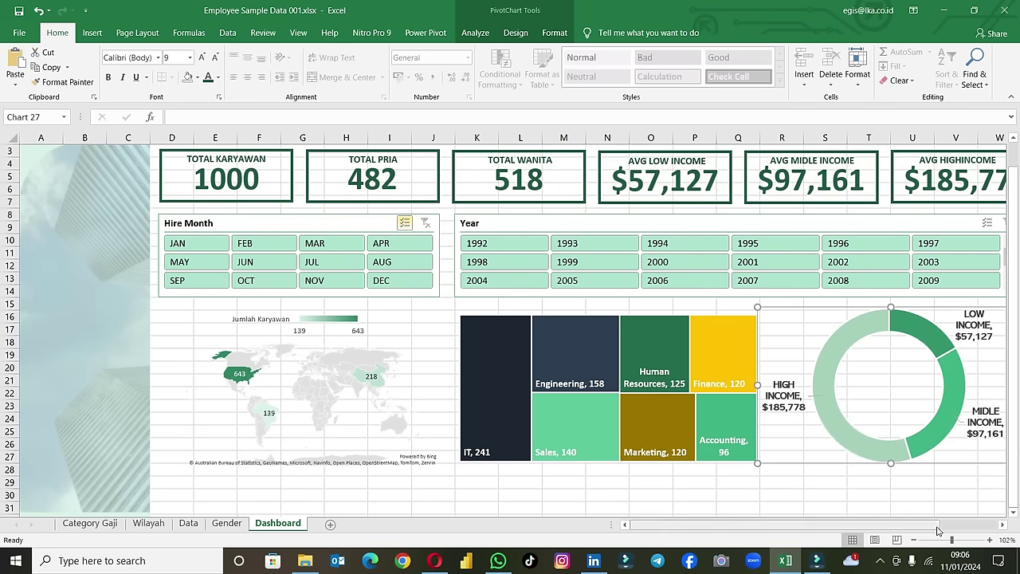
pyautogui.scroll(1, 394, 331)
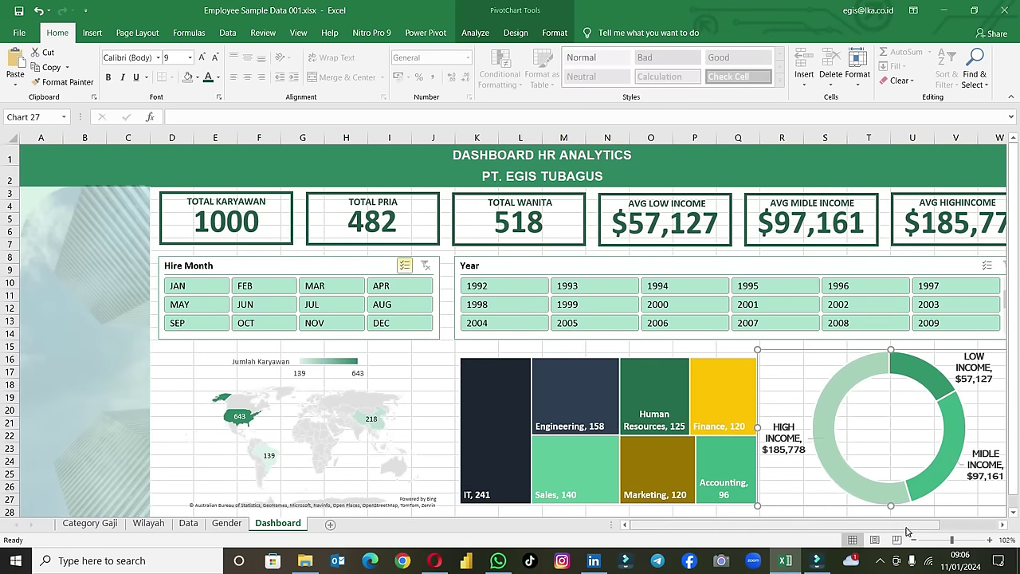
pyautogui.moveTo(908, 530); pyautogui.dragTo(941, 533)
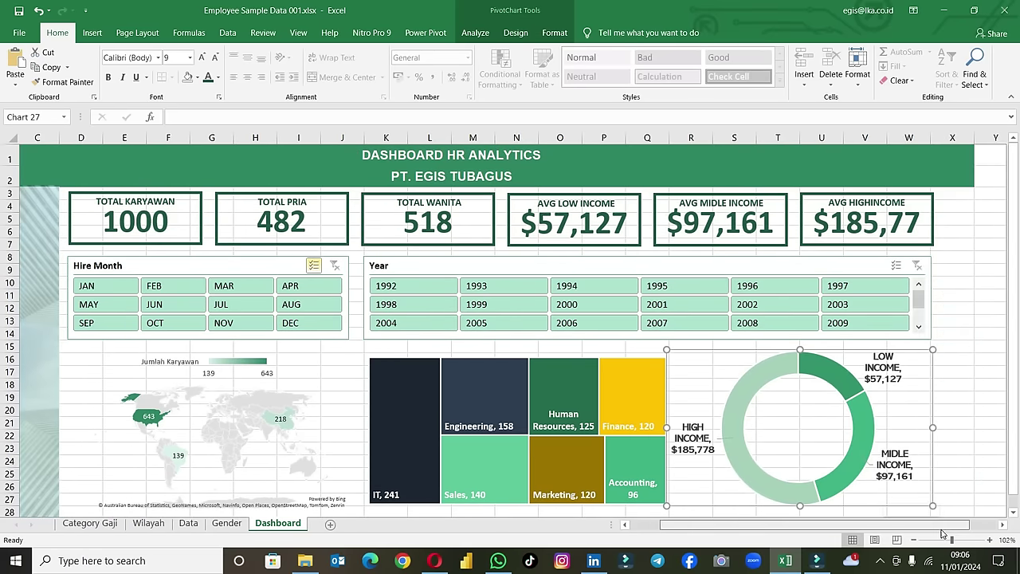
pyautogui.click(935, 218)
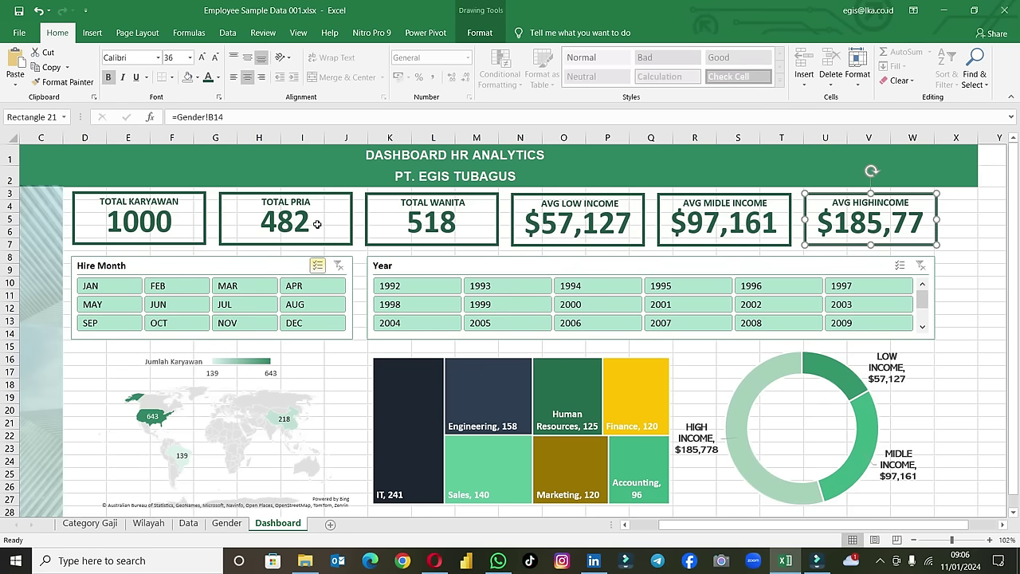
pyautogui.scroll(-2, 701, 335)
pyautogui.scroll(2, 777, 405)
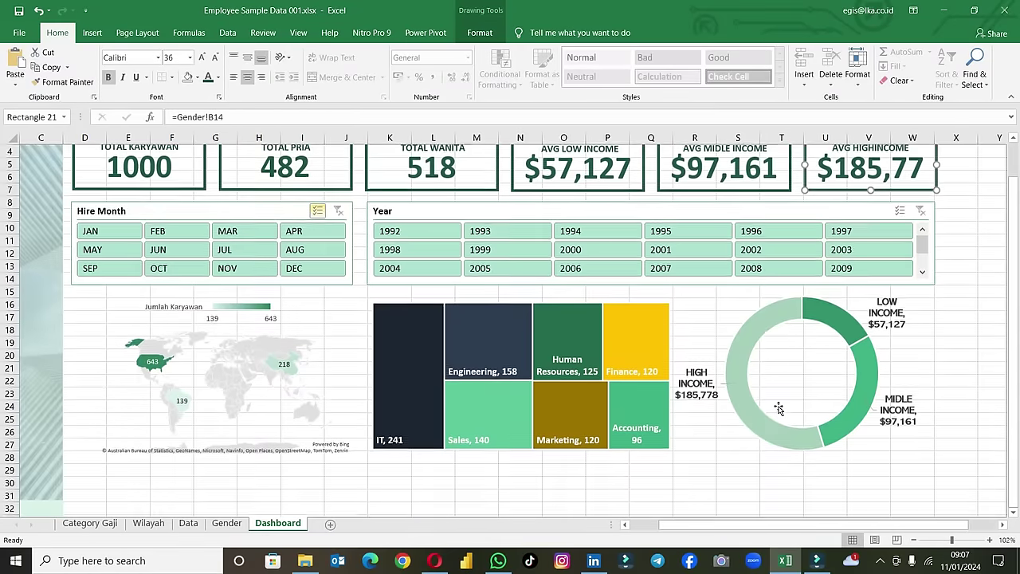
pyautogui.moveTo(880, 526); pyautogui.dragTo(841, 531)
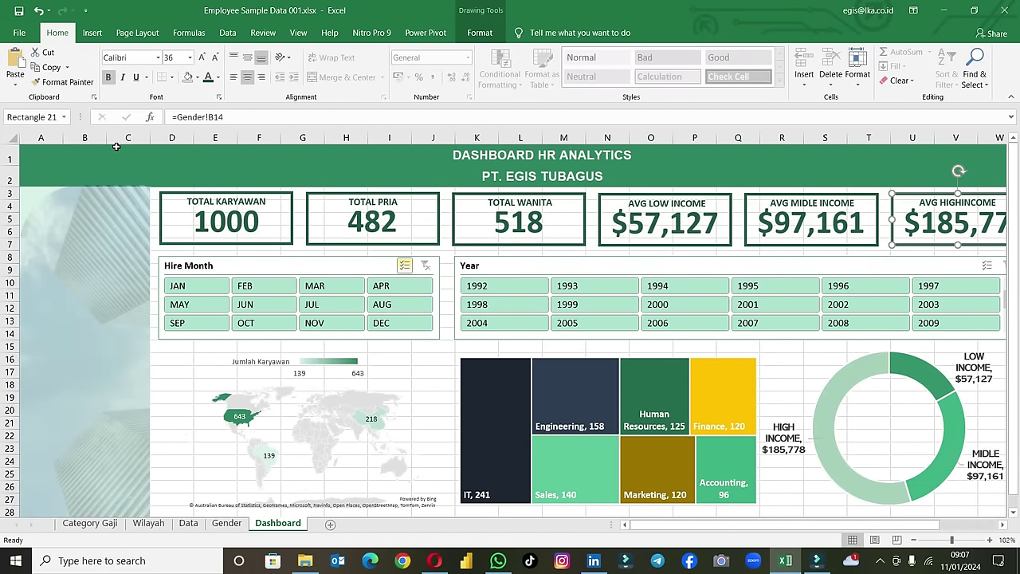
# Step: Hide the sheet gridlines and test the slicers, ending with the Year filter on 2000
pyautogui.click(298, 32)
pyautogui.click(172, 80)
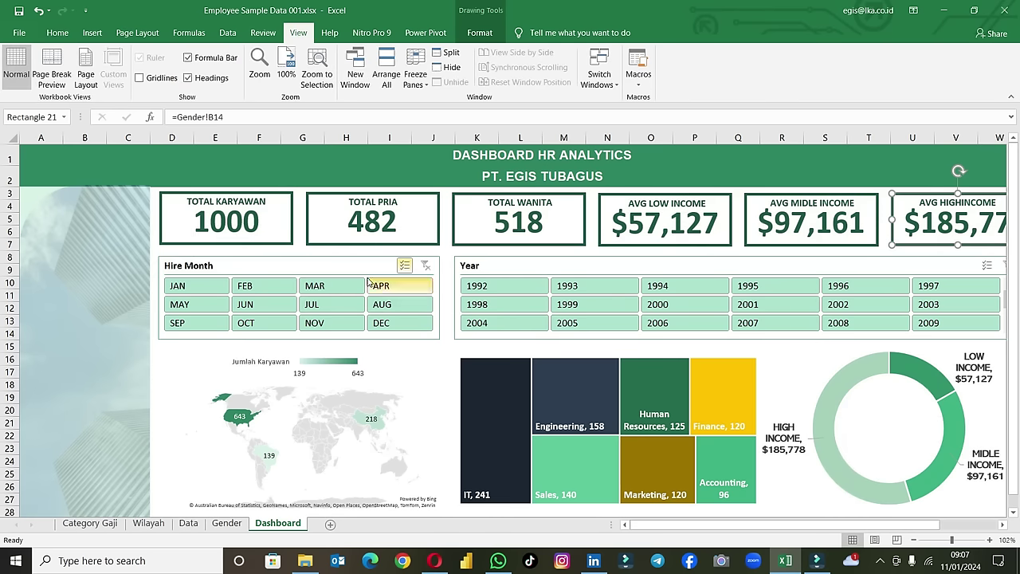
pyautogui.click(392, 292)
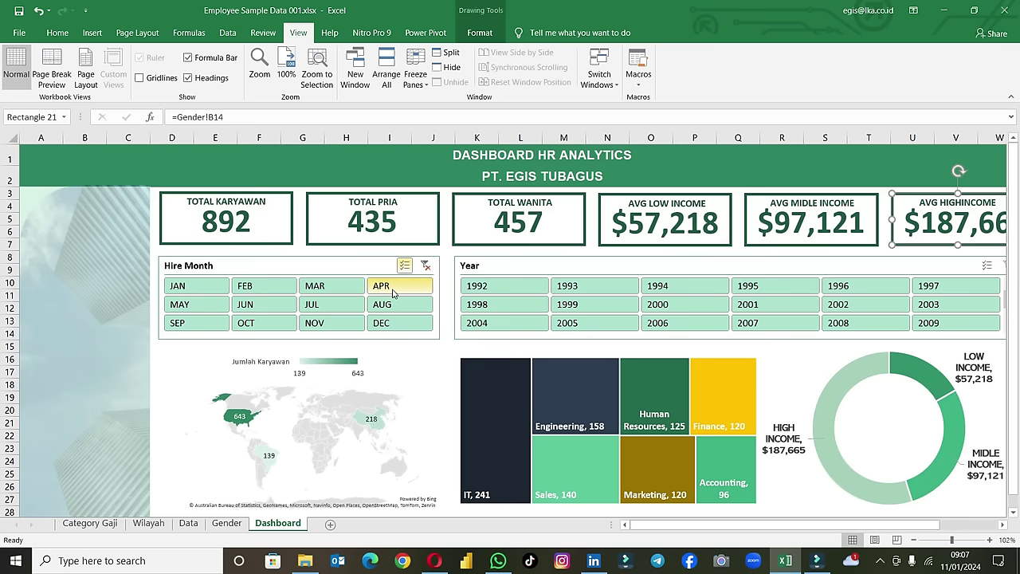
pyautogui.click(425, 266)
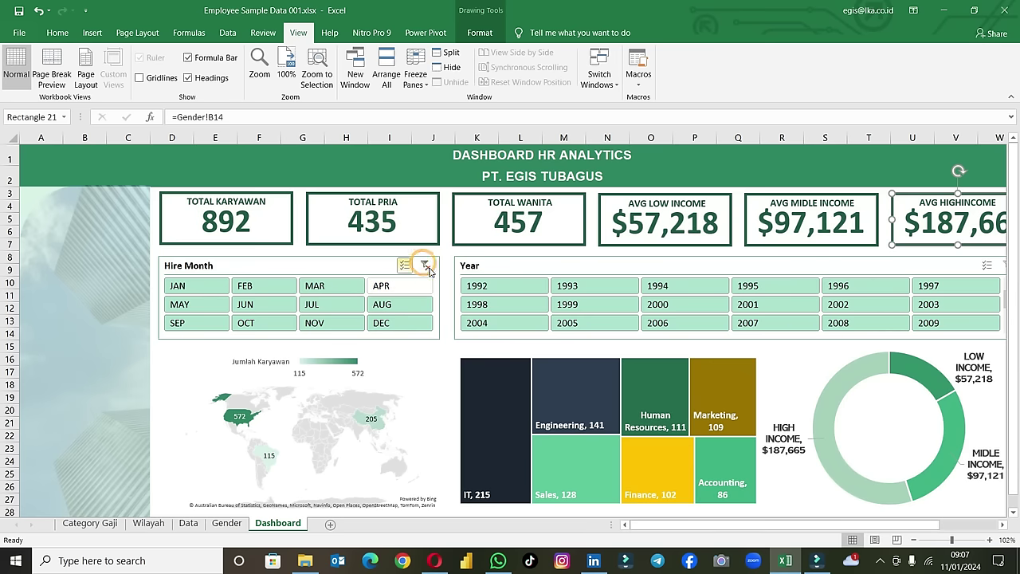
pyautogui.click(618, 307)
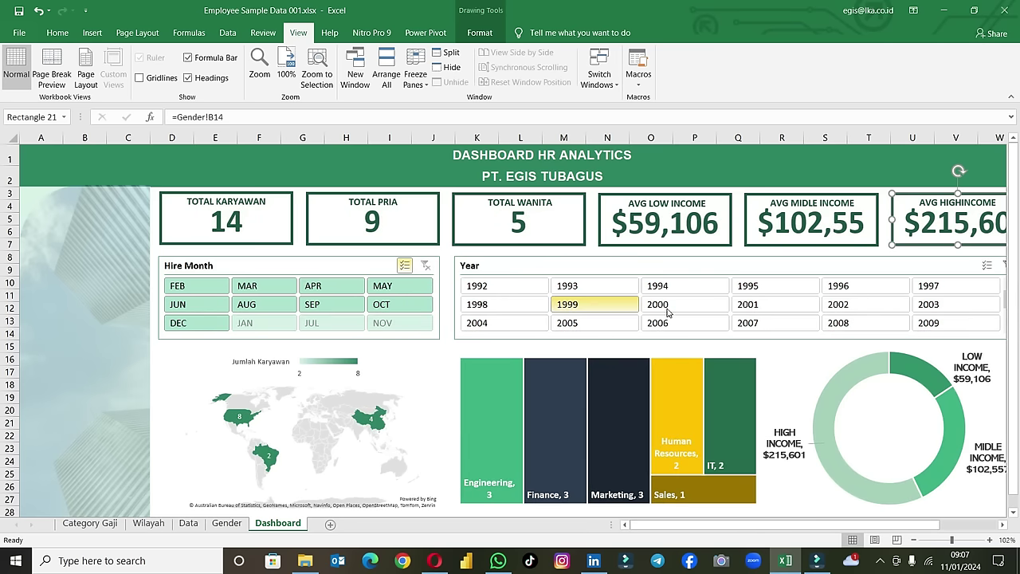
pyautogui.click(670, 308)
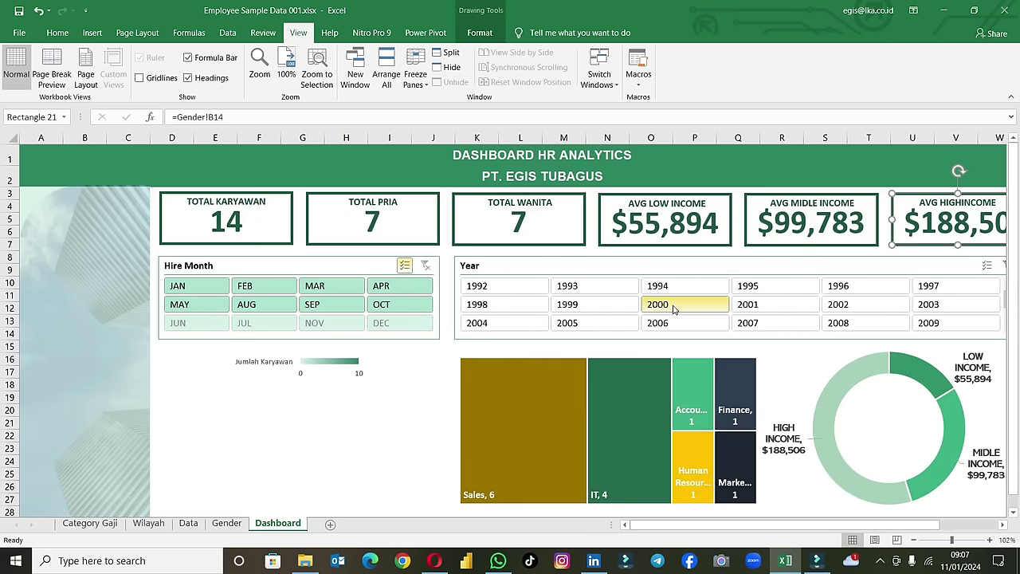
# Step: Make the income donut chart and the Year slicer narrower
pyautogui.hscroll(2, 884, 506)
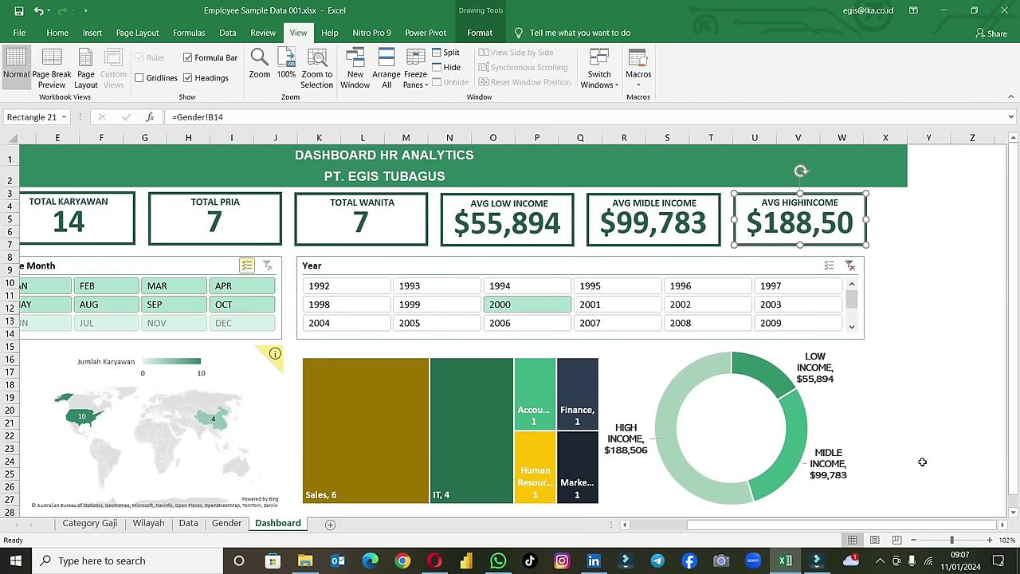
pyautogui.click(851, 396)
pyautogui.click(765, 431)
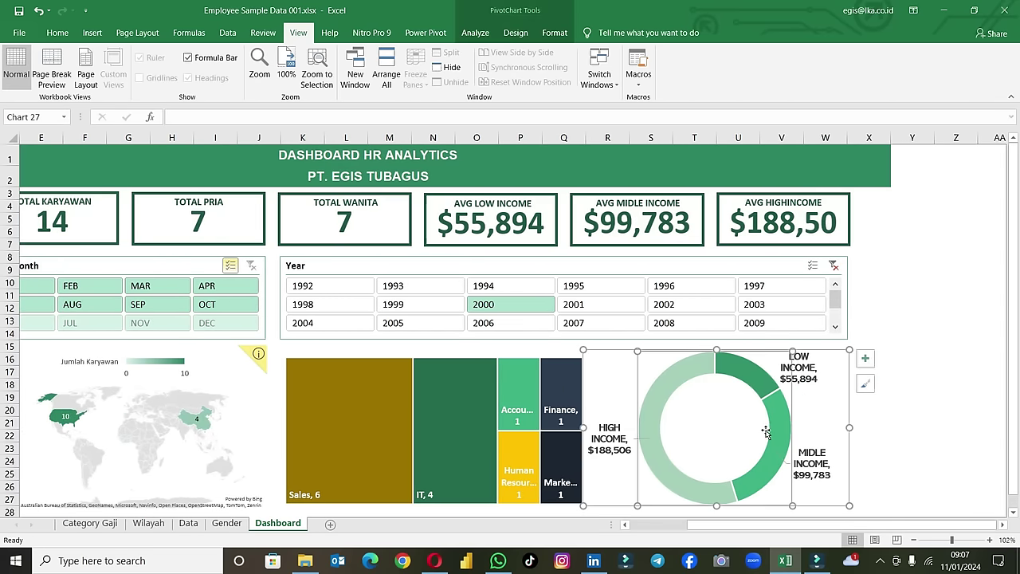
pyautogui.moveTo(850, 427); pyautogui.dragTo(808, 428)
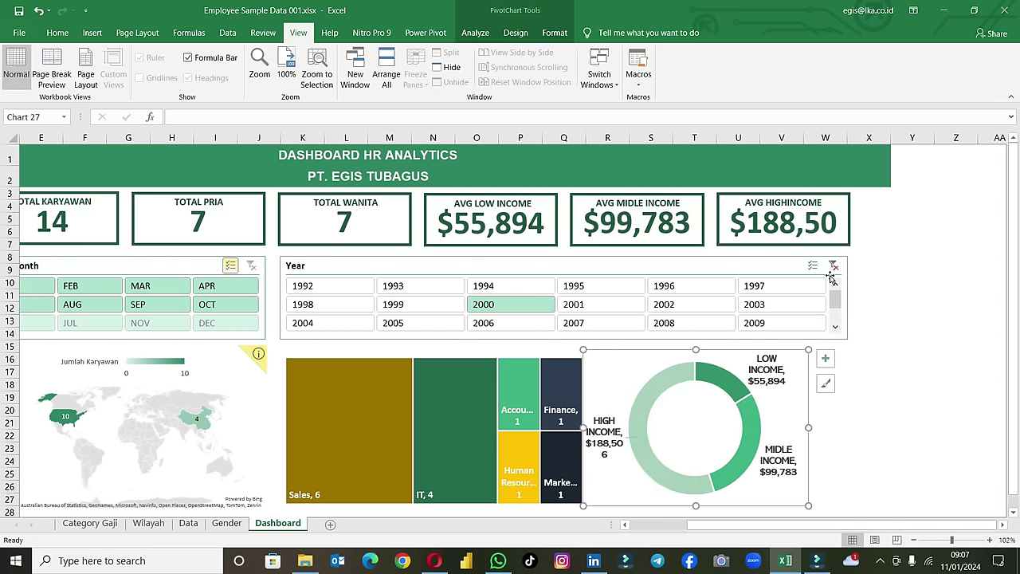
pyautogui.click(847, 288)
pyautogui.moveTo(846, 298); pyautogui.dragTo(796, 299)
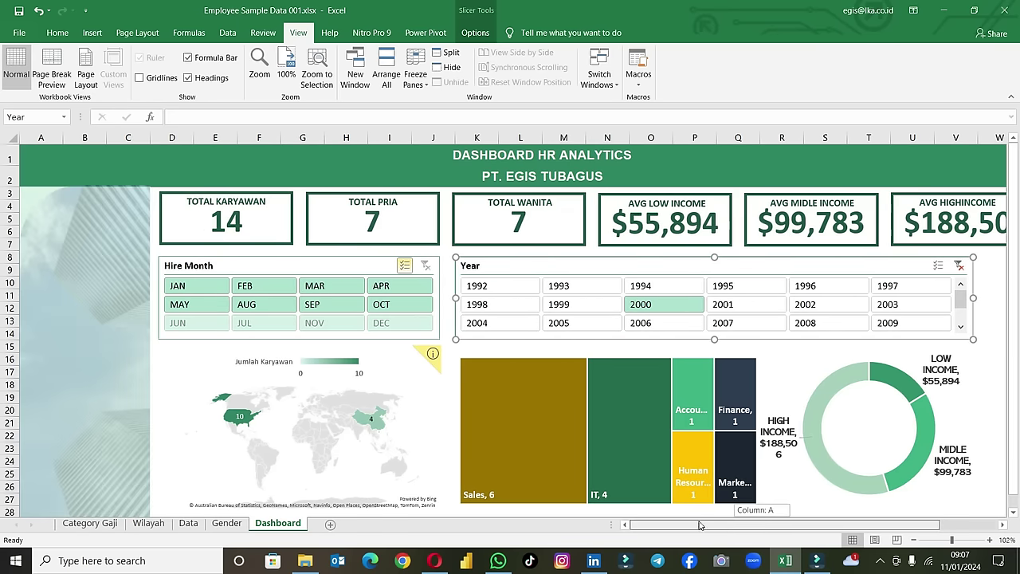
pyautogui.moveTo(797, 524); pyautogui.dragTo(738, 524)
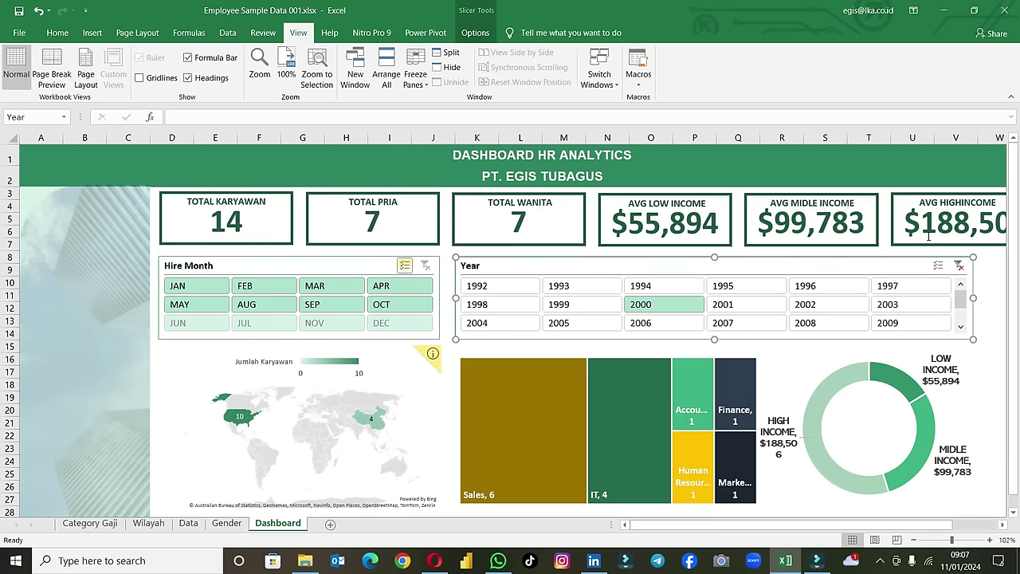
pyautogui.moveTo(928, 524); pyautogui.dragTo(978, 524)
# Step: Nudge the AVG HIGHINCOME card left and select all six KPI cards together
pyautogui.click(876, 246)
pyautogui.moveTo(876, 246); pyautogui.dragTo(867, 246)
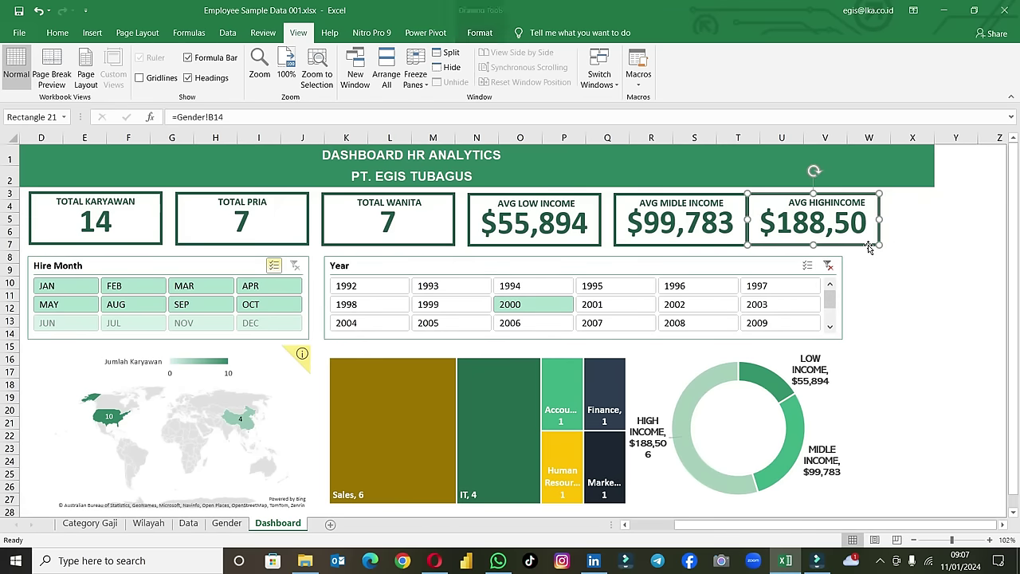
pyautogui.keyDown('ctrl'); pyautogui.click(148, 239); pyautogui.keyUp('ctrl')
pyautogui.keyDown('ctrl'); pyautogui.click(217, 239); pyautogui.keyUp('ctrl')
pyautogui.keyDown('ctrl'); pyautogui.click(351, 244); pyautogui.keyUp('ctrl')
pyautogui.keyDown('ctrl'); pyautogui.click(526, 246); pyautogui.keyUp('ctrl')
pyautogui.keyDown('ctrl'); pyautogui.click(629, 243); pyautogui.keyUp('ctrl')
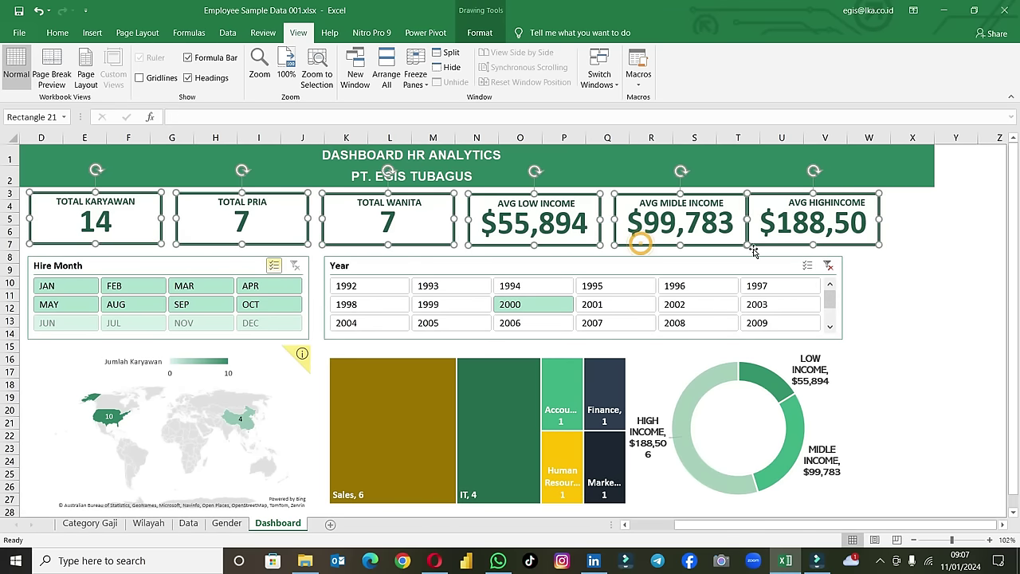
# Step: Distribute the six KPI cards horizontally, then shift the set slightly left and down
pyautogui.click(480, 36)
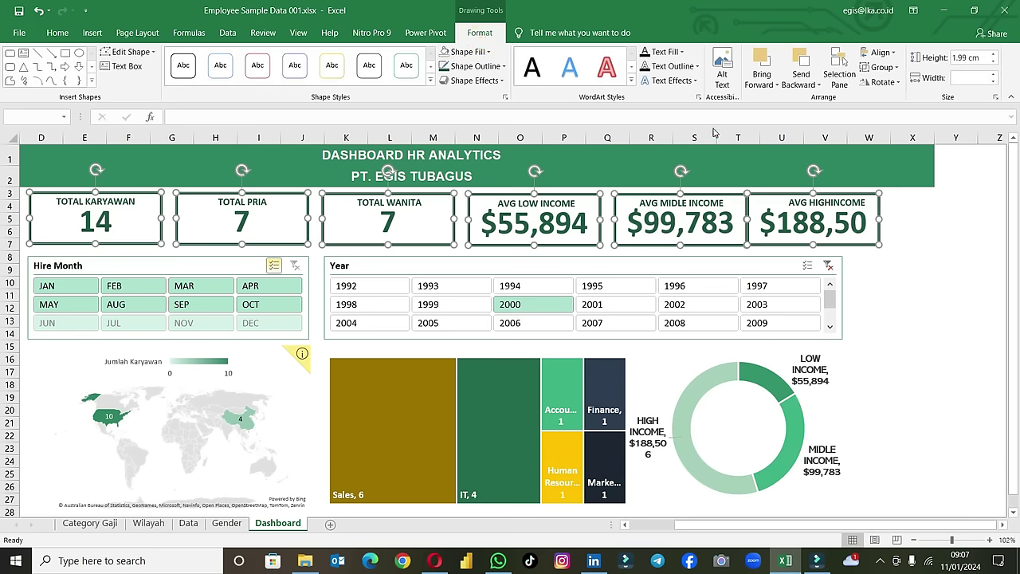
pyautogui.click(880, 52)
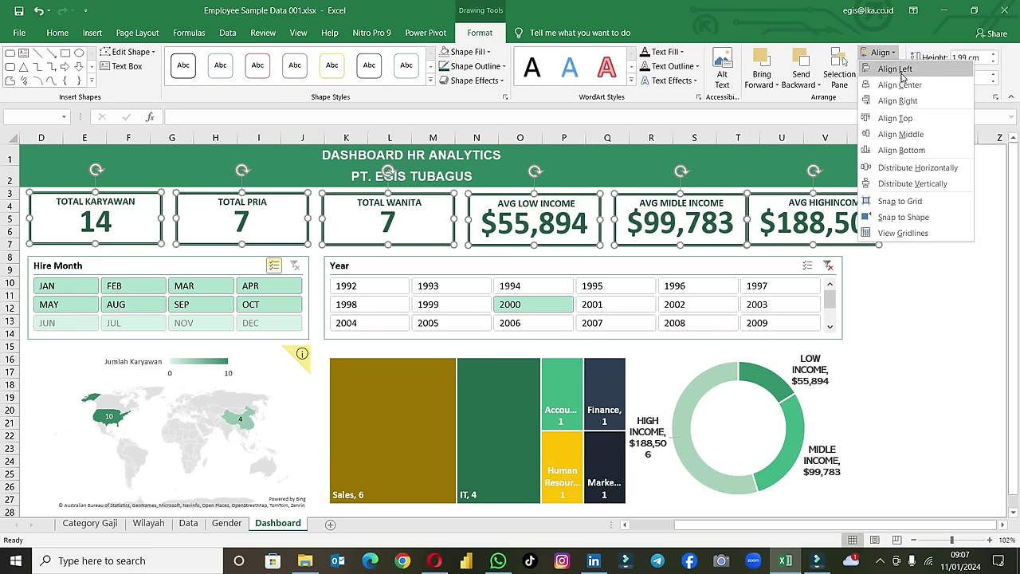
pyautogui.click(913, 167)
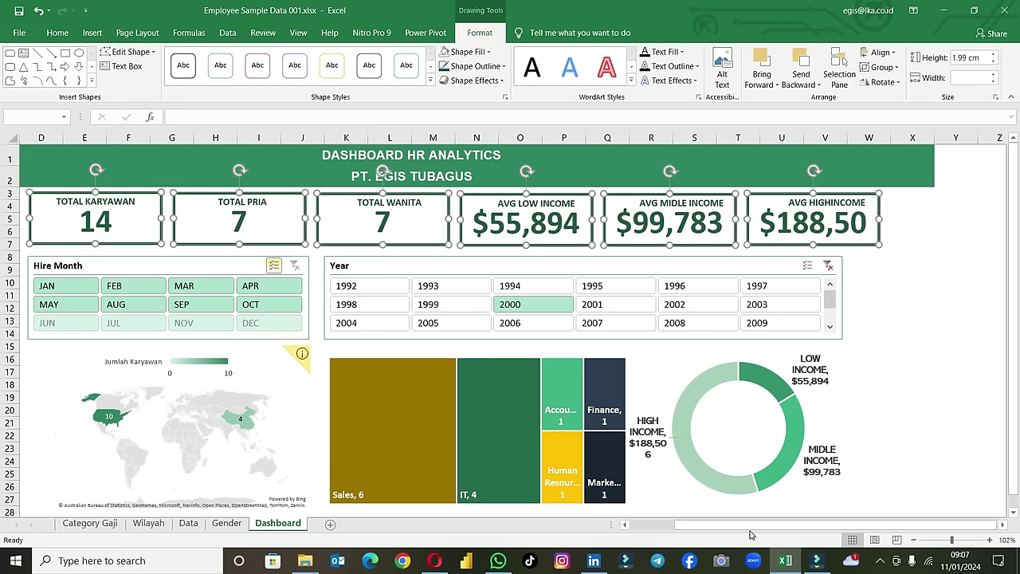
pyautogui.moveTo(675, 526); pyautogui.dragTo(605, 522)
pyautogui.moveTo(563, 432)
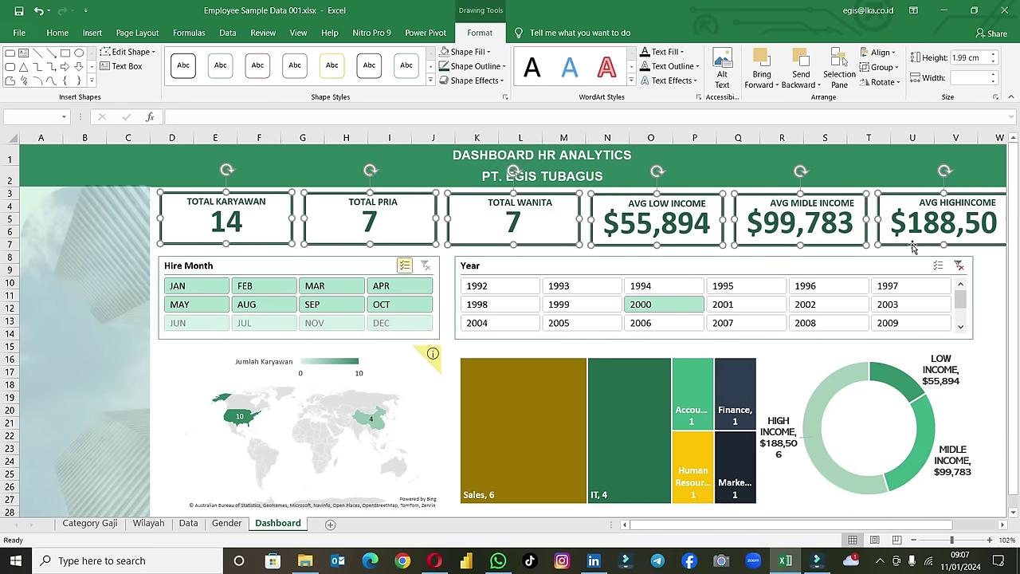
pyautogui.moveTo(912, 249); pyautogui.dragTo(907, 251)
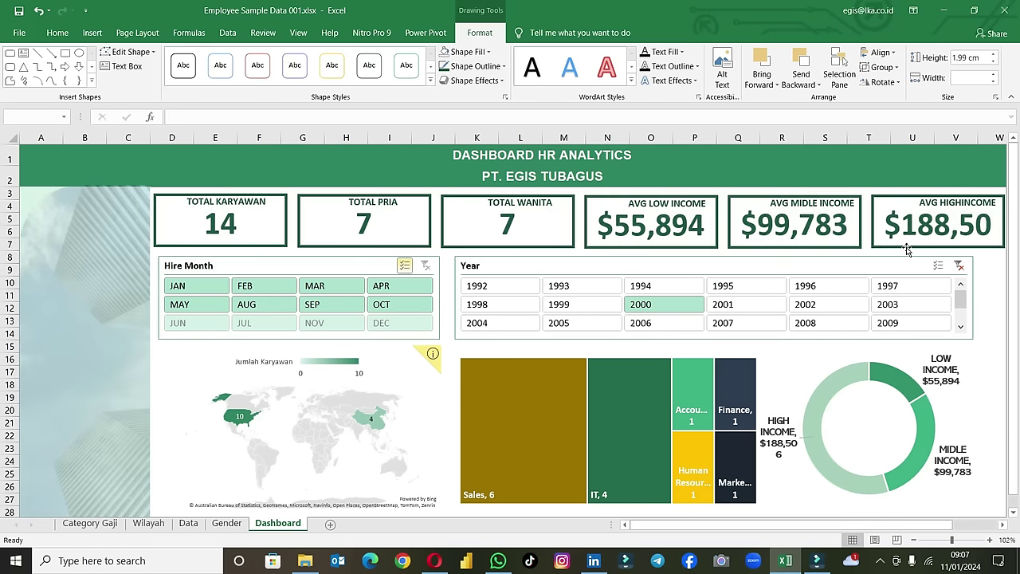
pyautogui.click(992, 309)
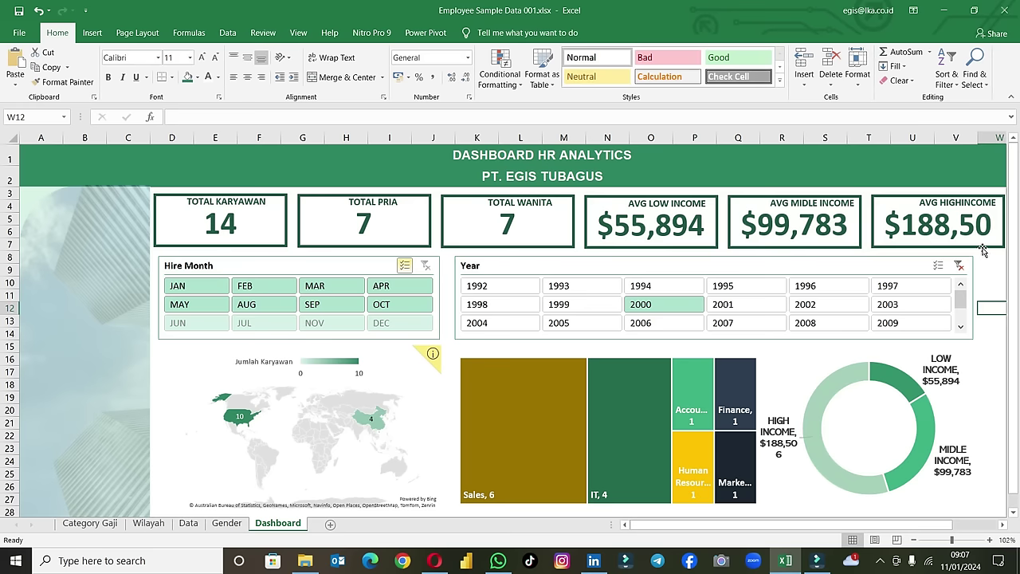
# Step: Move AVG HIGHINCOME left, then reselect all six KPI cards and shift them slightly up
pyautogui.moveTo(983, 249); pyautogui.dragTo(968, 250)
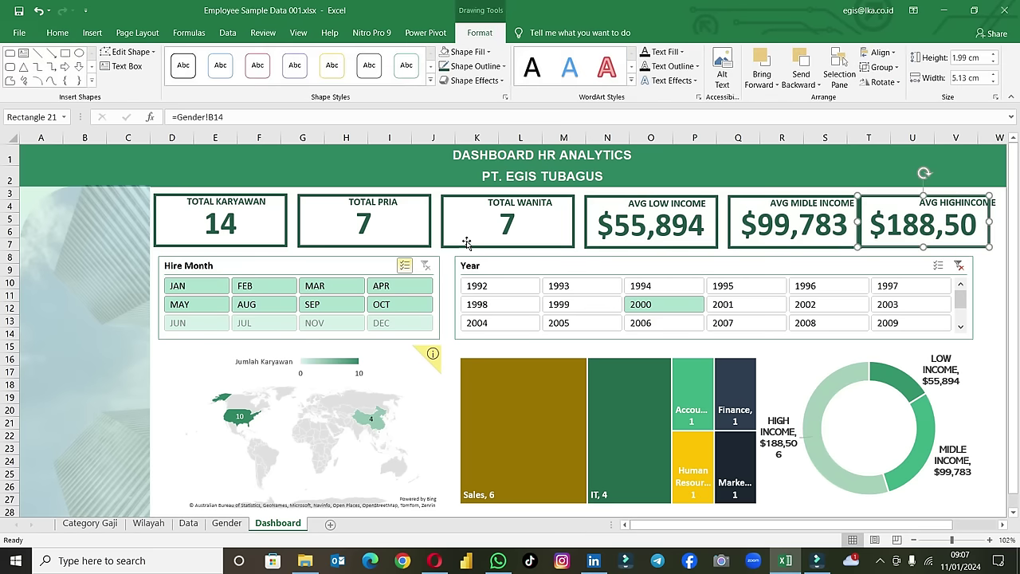
pyautogui.keyDown('shift'); pyautogui.click(338, 235); pyautogui.keyUp('shift')
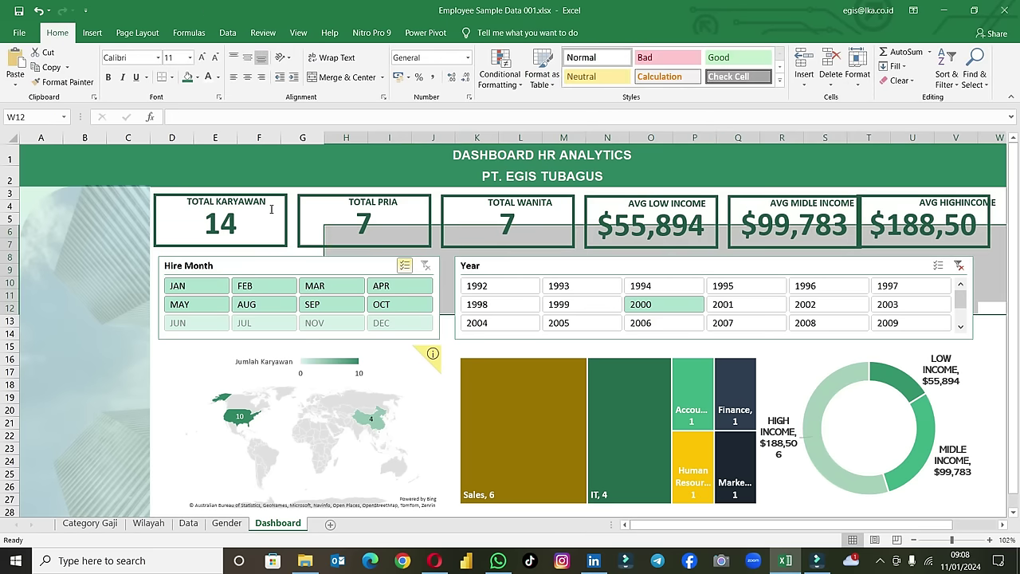
pyautogui.click(279, 242)
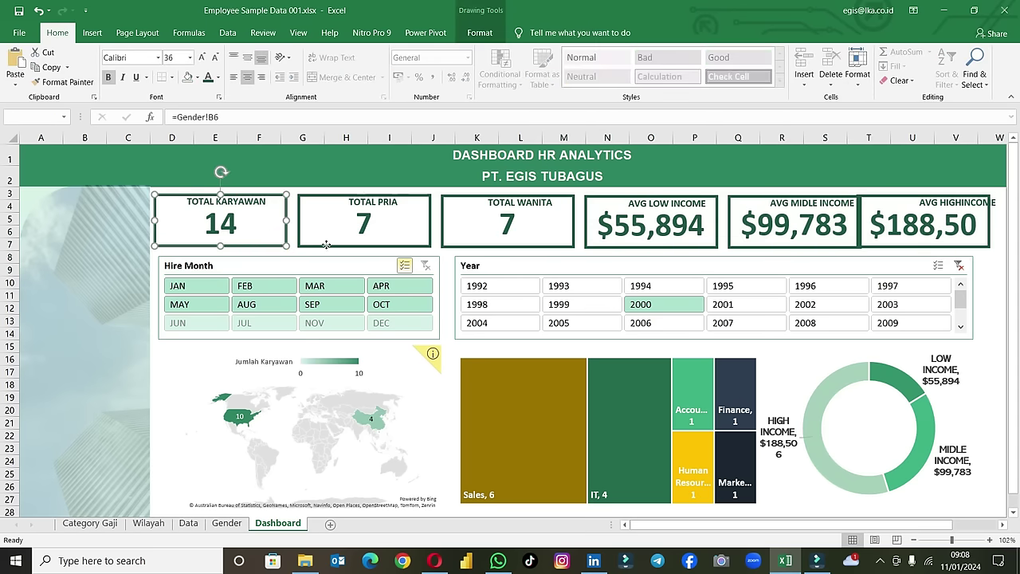
pyautogui.keyDown('shift'); pyautogui.click(326, 245); pyautogui.keyUp('shift')
pyautogui.keyDown('shift'); pyautogui.click(490, 243); pyautogui.keyUp('shift')
pyautogui.keyDown('shift'); pyautogui.click(618, 248); pyautogui.keyUp('shift')
pyautogui.keyDown('shift'); pyautogui.click(753, 247); pyautogui.keyUp('shift')
pyautogui.keyDown('shift'); pyautogui.click(894, 245); pyautogui.keyUp('shift')
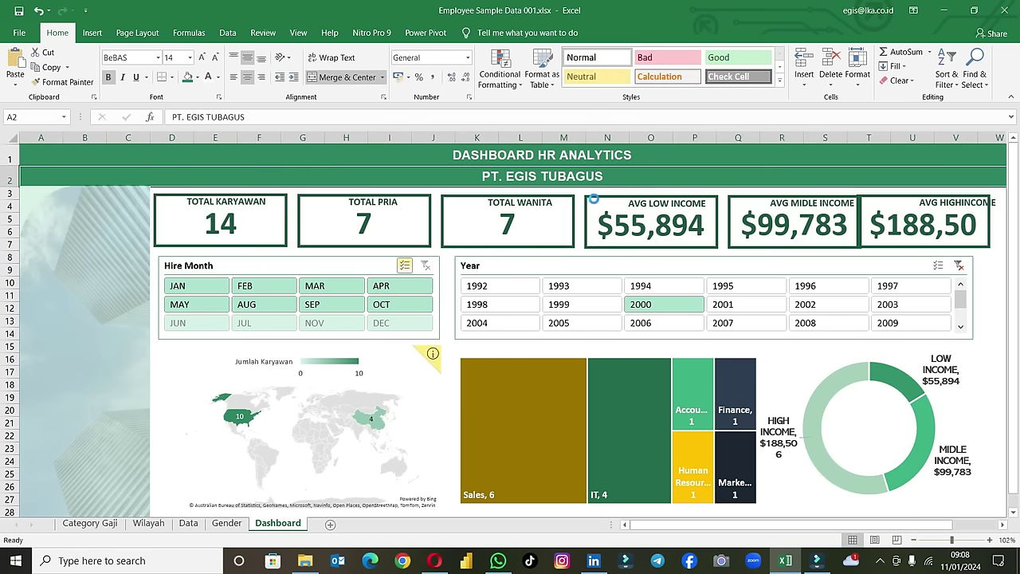
pyautogui.moveTo(578, 216); pyautogui.dragTo(584, 214)
# Step: Distribute the six KPI cards horizontally using the Alt+J, D, A, H shortcut
pyautogui.hotkey('alt', 'j')
pyautogui.press('d')
pyautogui.press('a')
pyautogui.press('a')
pyautogui.press('h')
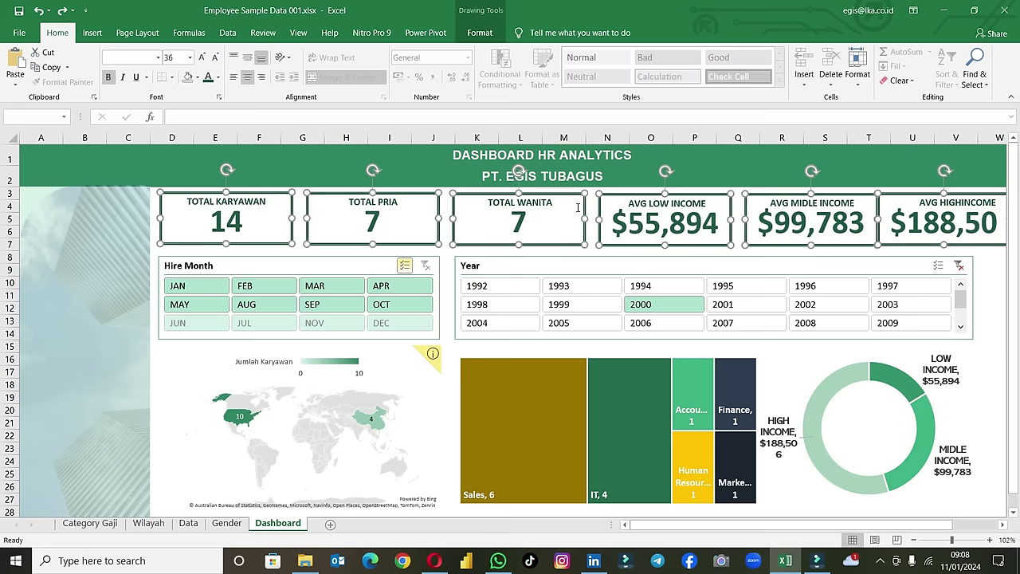
pyautogui.press('Tab')
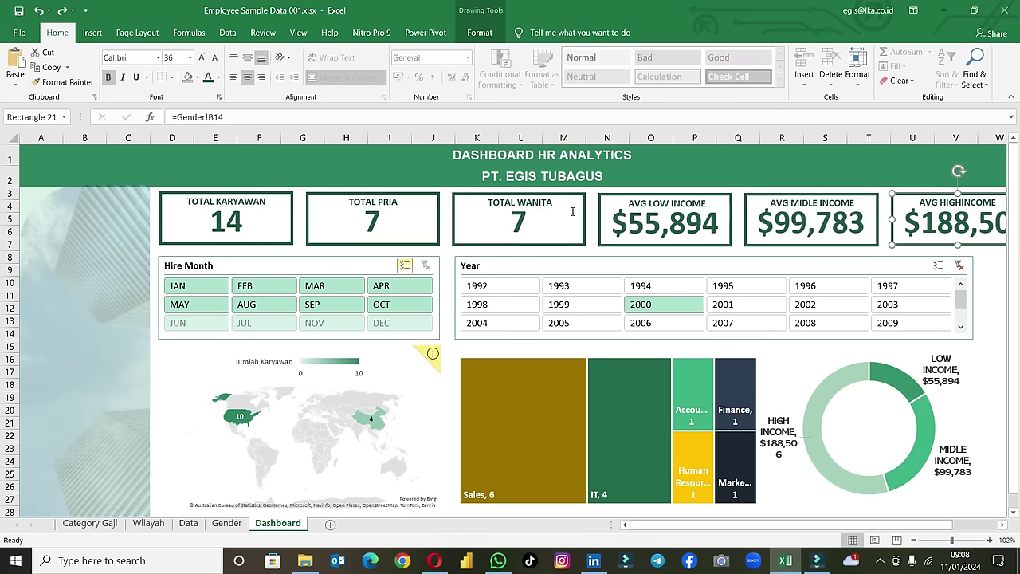
# Step: Select the TOTAL KARYAWAN card and check its actions, closing the menu without grouping
pyautogui.click(245, 209)
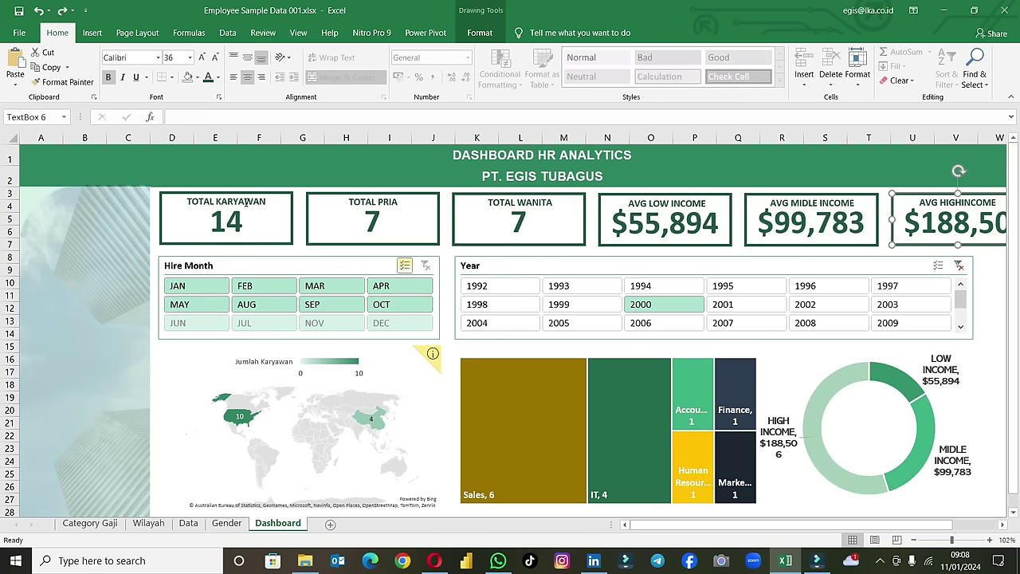
pyautogui.click(253, 243)
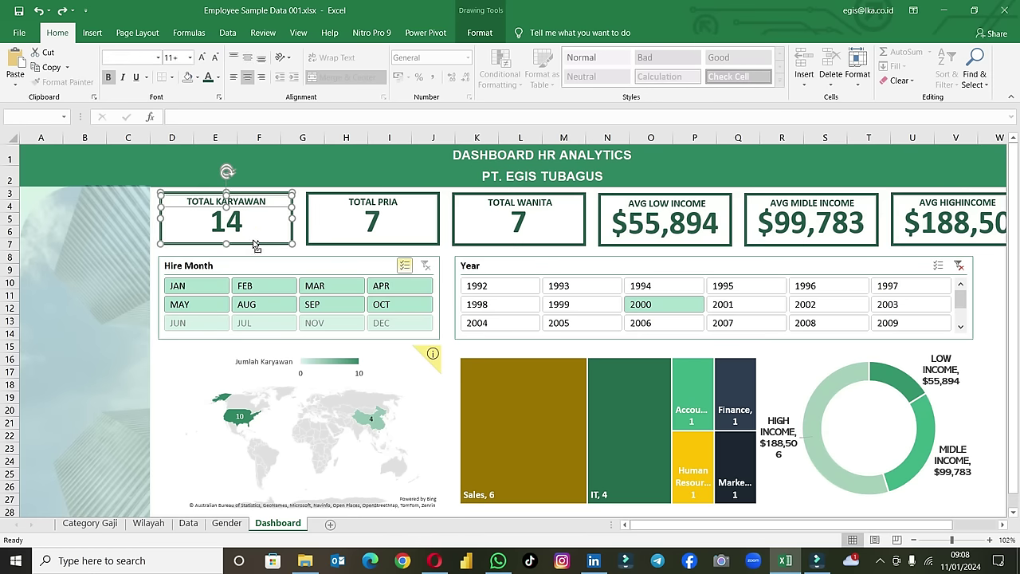
pyautogui.press('F5')
pyautogui.click(806, 288)
pyautogui.rightClick(281, 242)
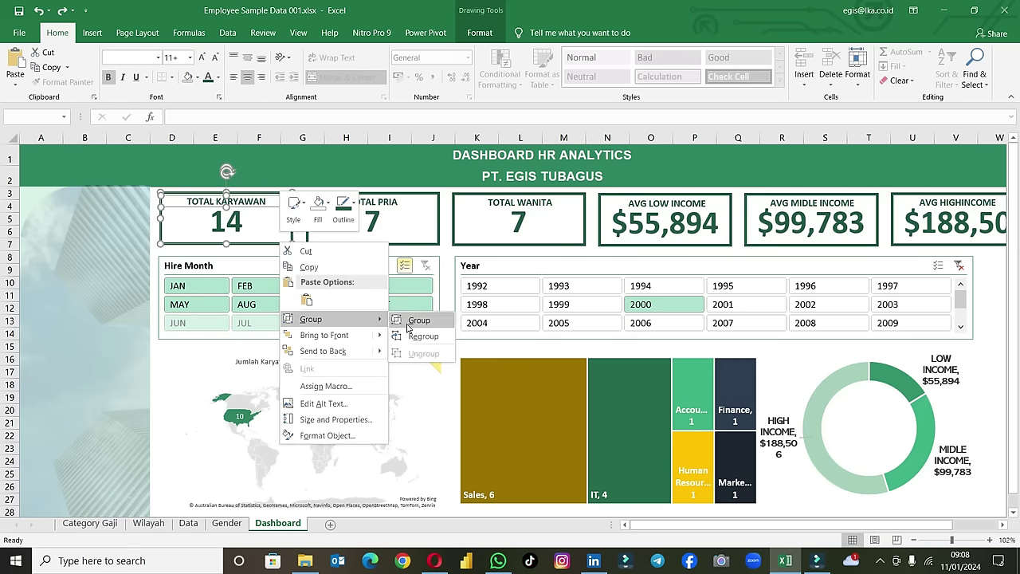
pyautogui.click(402, 321)
# Step: Group the TOTAL PRIA card with its label text box
pyautogui.click(374, 221)
pyautogui.click(374, 221)
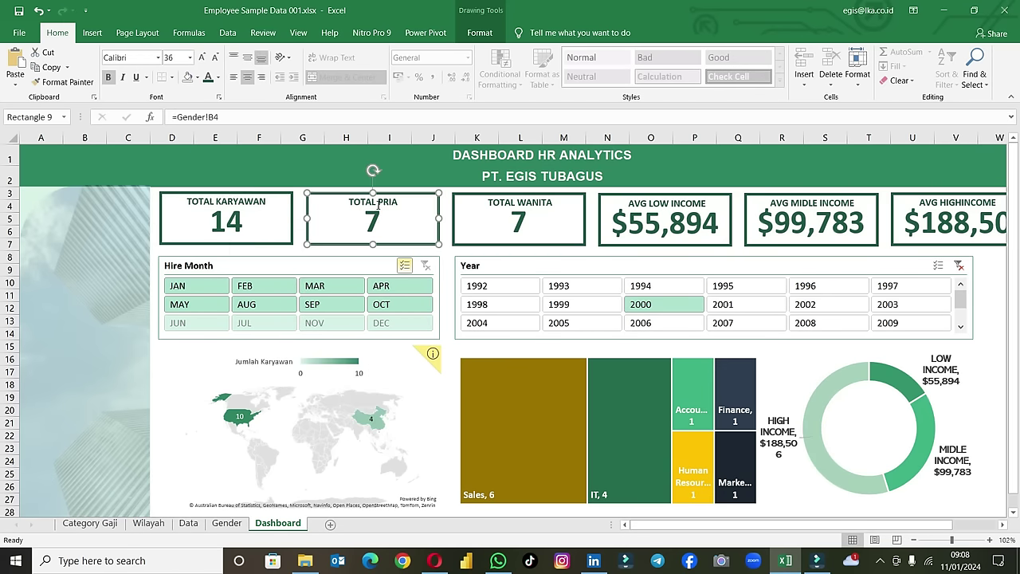
pyautogui.click(376, 204)
pyautogui.rightClick(380, 207)
pyautogui.moveTo(409, 282)
pyautogui.click(508, 285)
pyautogui.click(516, 224)
# Step: Group the TOTAL WANITA card with its label text box
pyautogui.click(524, 200)
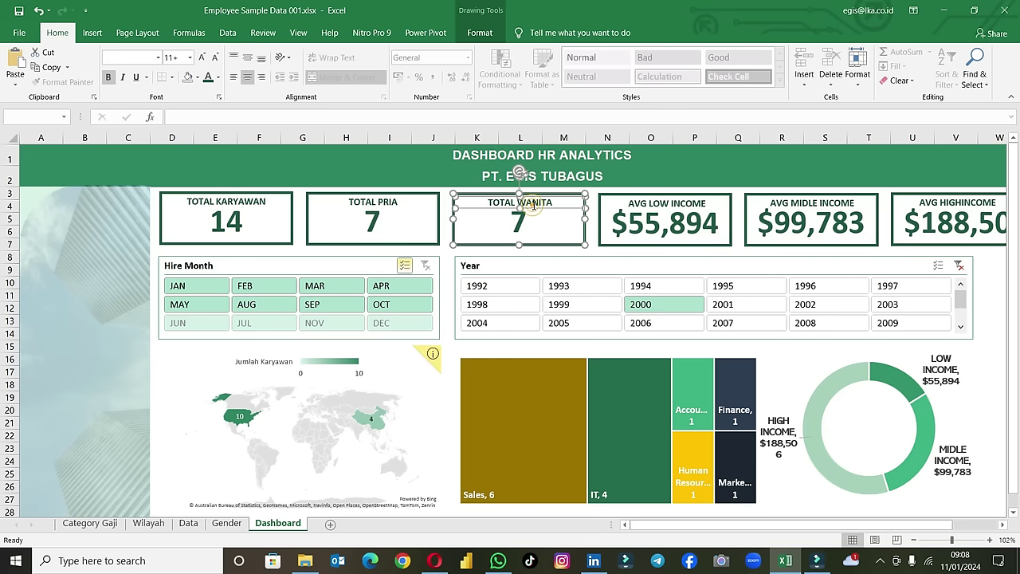
pyautogui.rightClick(534, 205)
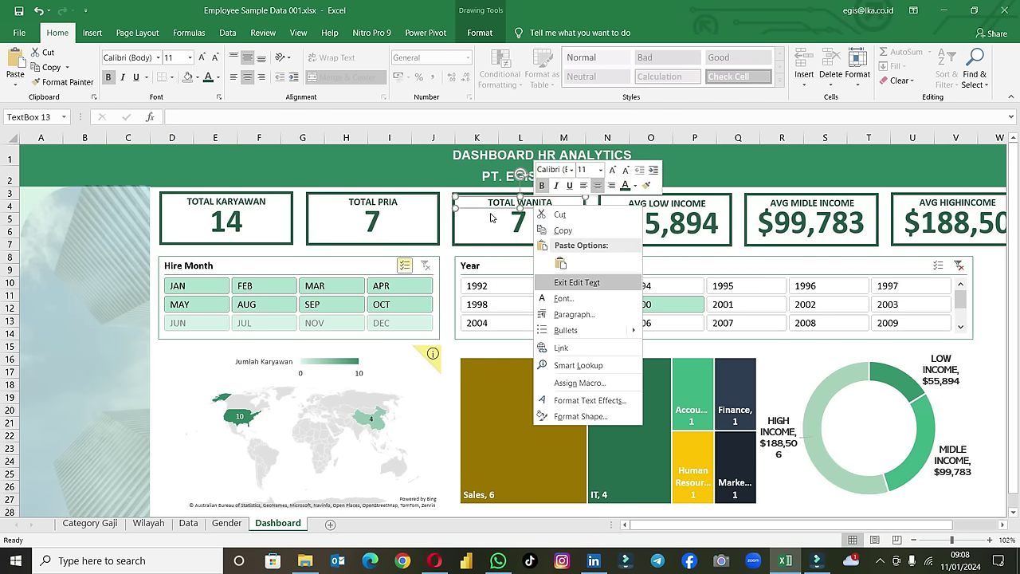
pyautogui.click(480, 245)
pyautogui.click(481, 244)
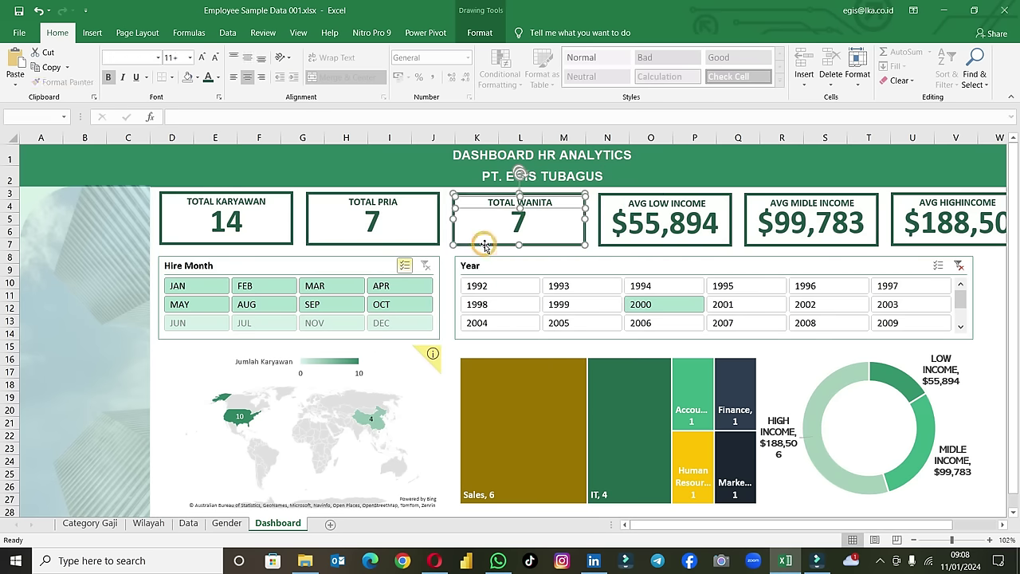
pyautogui.rightClick(487, 248)
pyautogui.moveTo(525, 321)
pyautogui.click(615, 322)
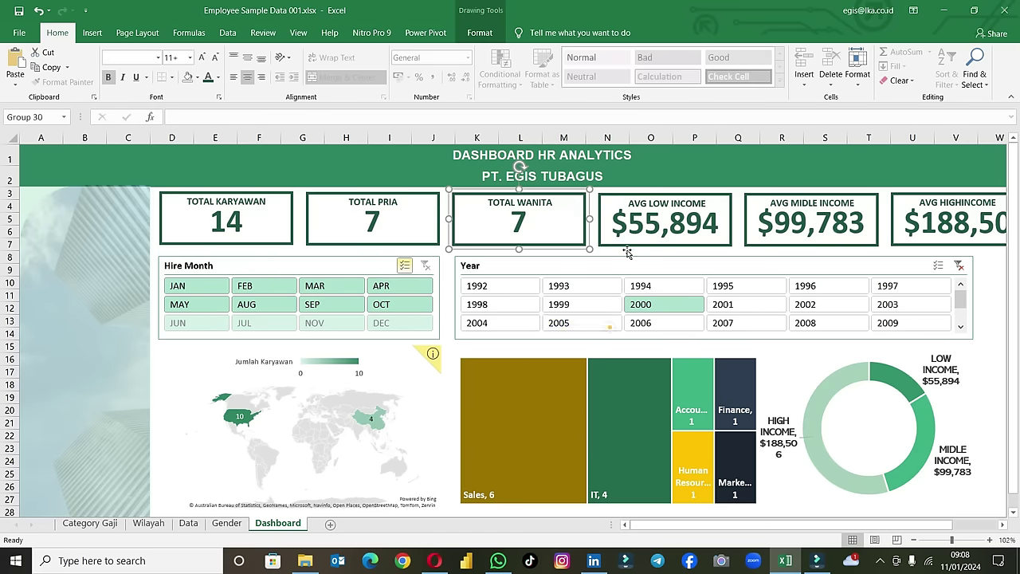
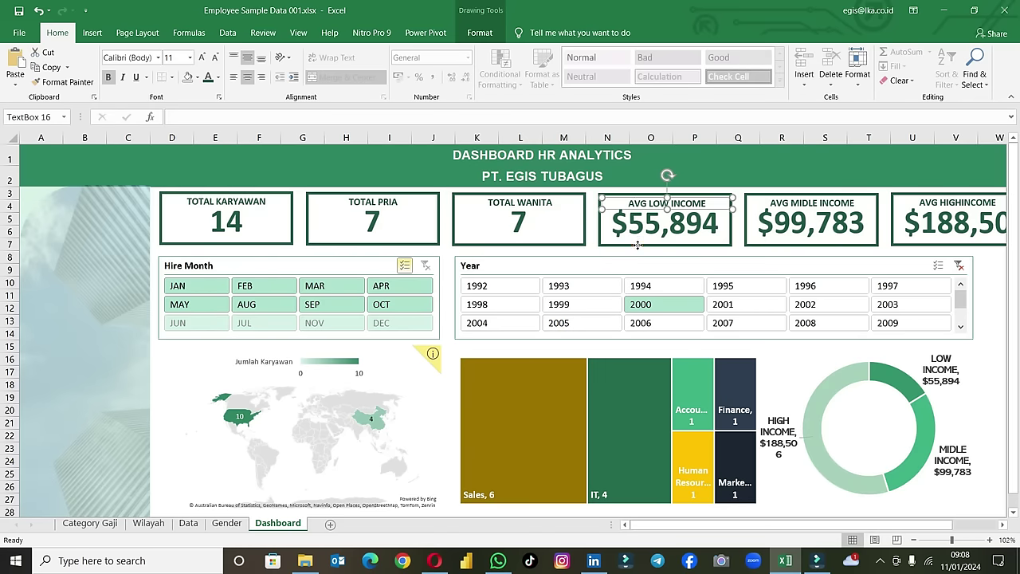
# Step: Group the parts of the AVG LOW INCOME and AVG MIDLE INCOME boxes
pyautogui.rightClick(638, 246)
pyautogui.moveTo(717, 321)
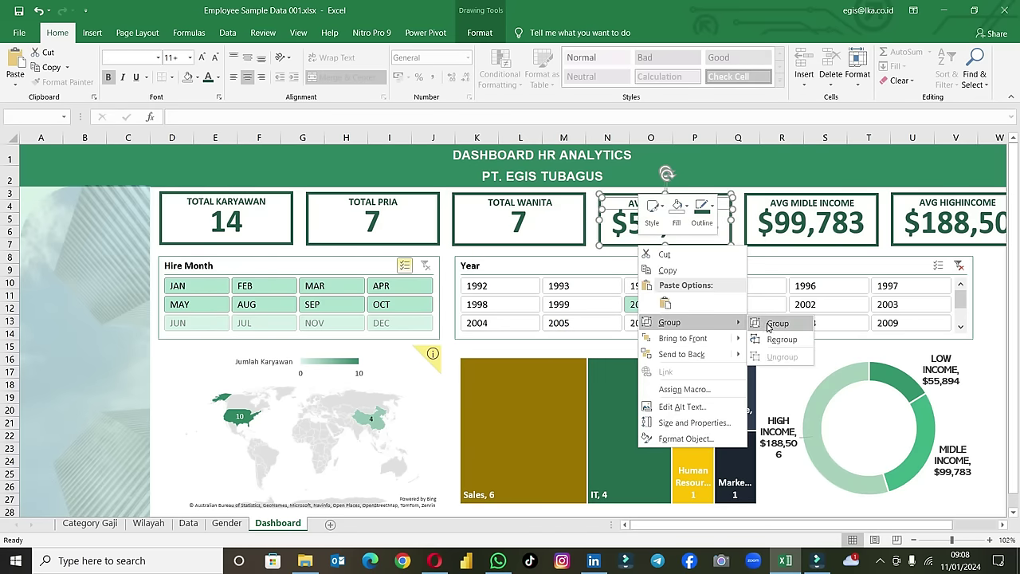
pyautogui.click(767, 323)
pyautogui.click(784, 205)
pyautogui.click(776, 245)
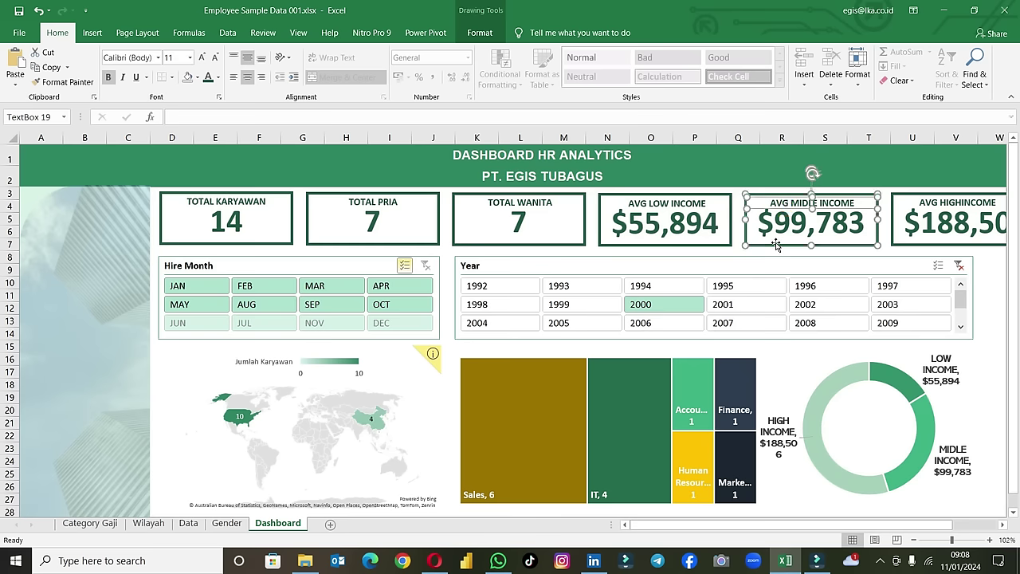
pyautogui.rightClick(776, 246)
pyautogui.moveTo(838, 324)
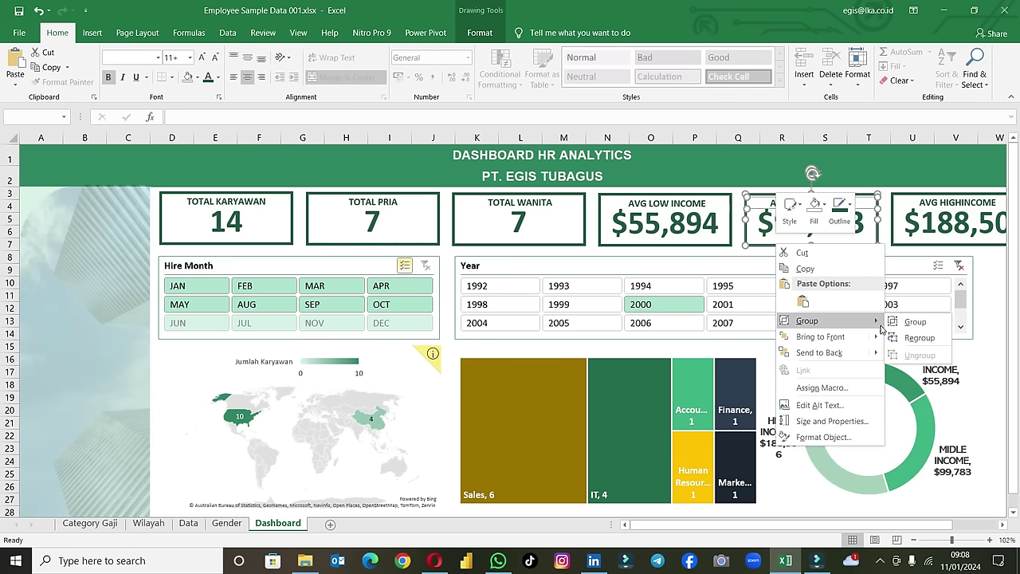
pyautogui.click(914, 322)
# Step: Group the AVG HIGHINCOME box and move it left onto the dashboard
pyautogui.click(926, 208)
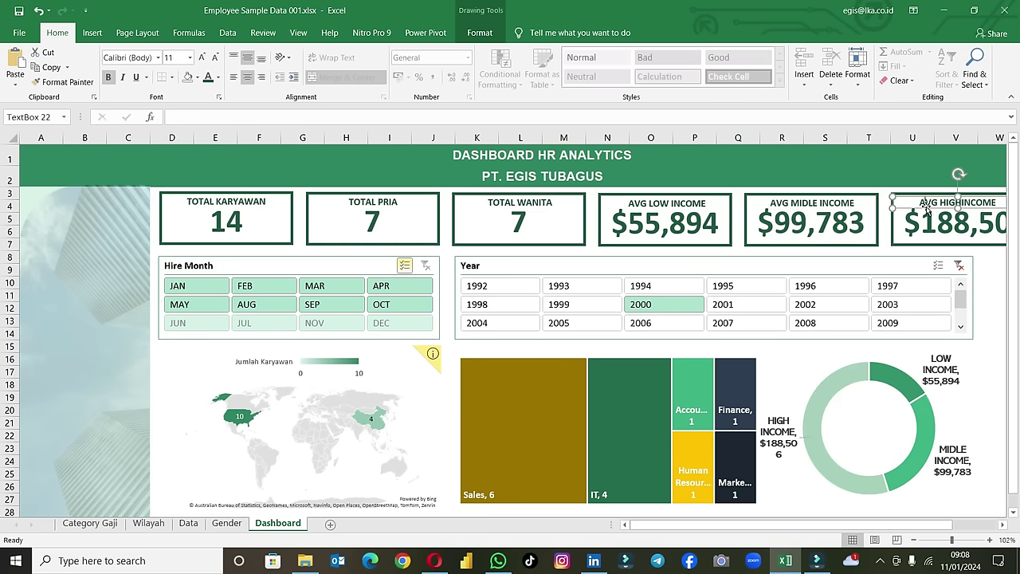
pyautogui.rightClick(920, 249)
pyautogui.moveTo(881, 326)
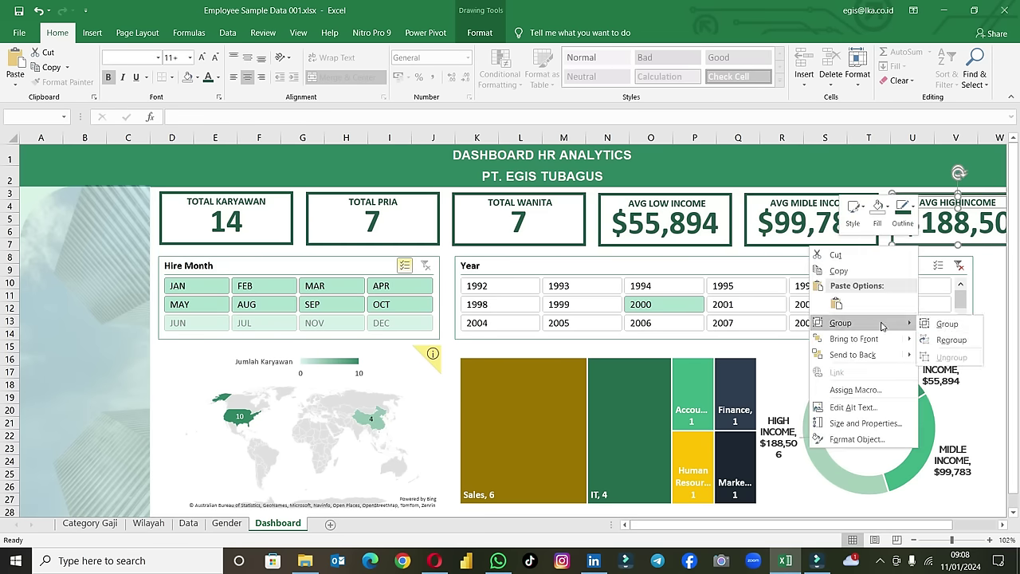
pyautogui.click(946, 324)
pyautogui.moveTo(928, 249); pyautogui.dragTo(885, 244)
# Step: Select all six KPI boxes and distribute them horizontally
pyautogui.keyDown('ctrl'); pyautogui.click(238, 243); pyautogui.keyUp('ctrl')
pyautogui.keyDown('ctrl'); pyautogui.click(374, 243); pyautogui.keyUp('ctrl')
pyautogui.keyDown('ctrl'); pyautogui.click(479, 241); pyautogui.keyUp('ctrl')
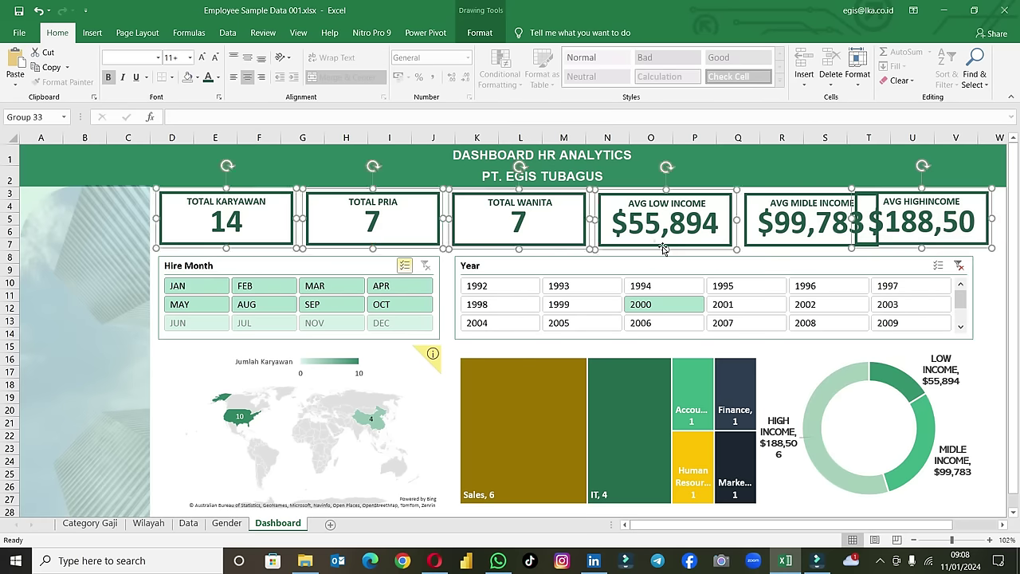
pyautogui.keyDown('ctrl'); pyautogui.click(649, 239); pyautogui.keyUp('ctrl')
pyautogui.keyDown('ctrl'); pyautogui.click(752, 244); pyautogui.keyUp('ctrl')
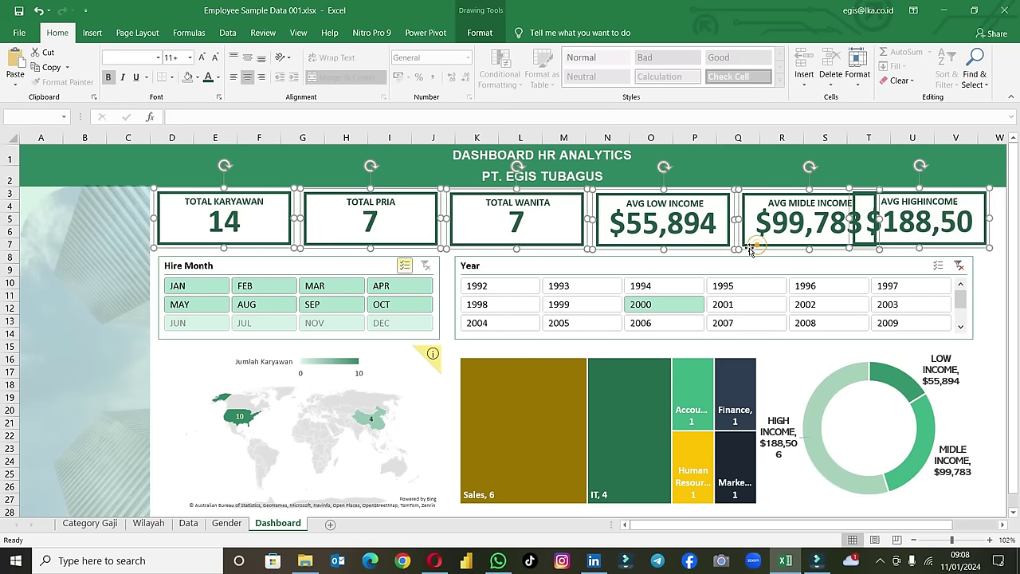
pyautogui.click(480, 33)
pyautogui.click(880, 53)
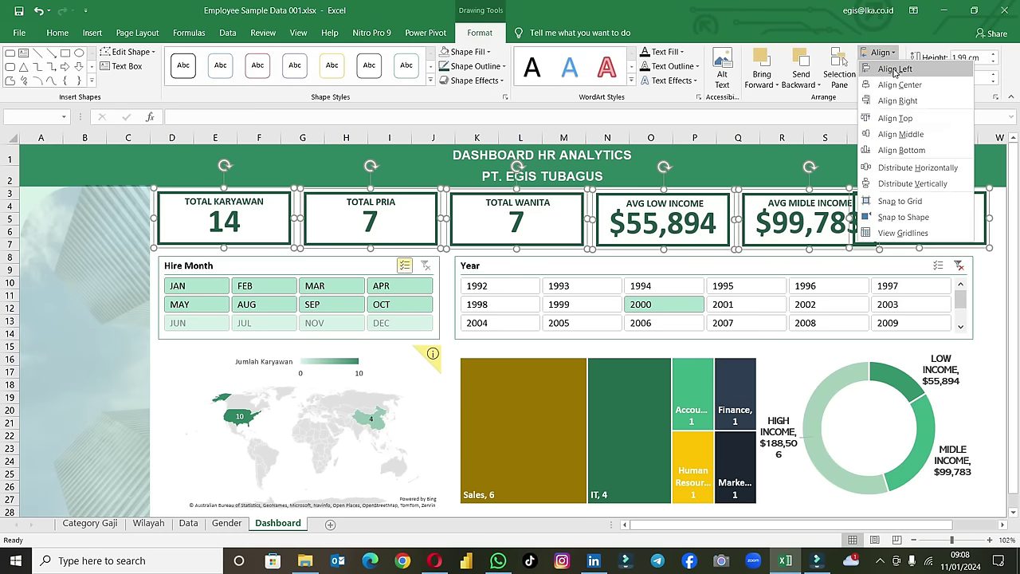
pyautogui.click(916, 168)
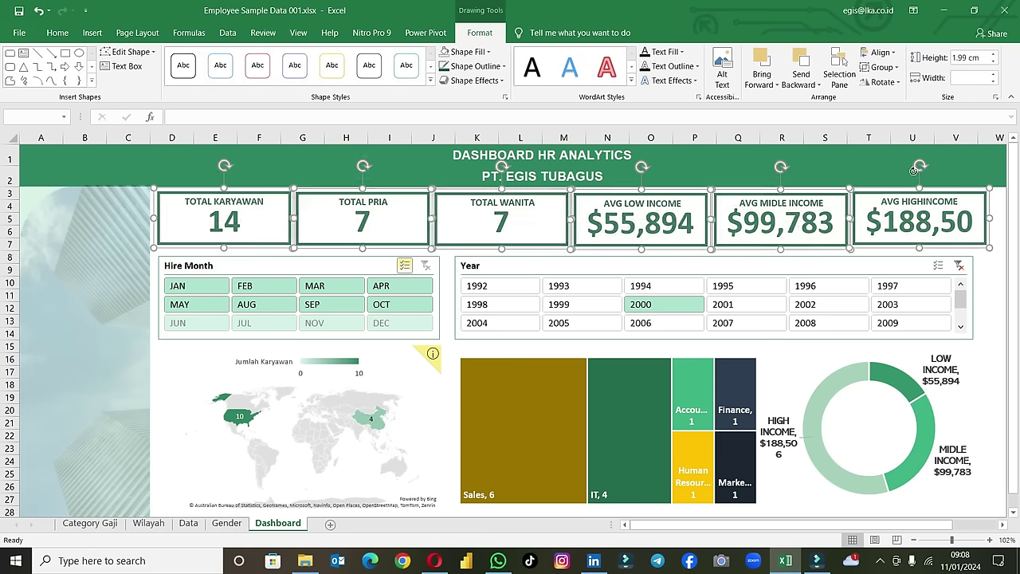
pyautogui.click(986, 322)
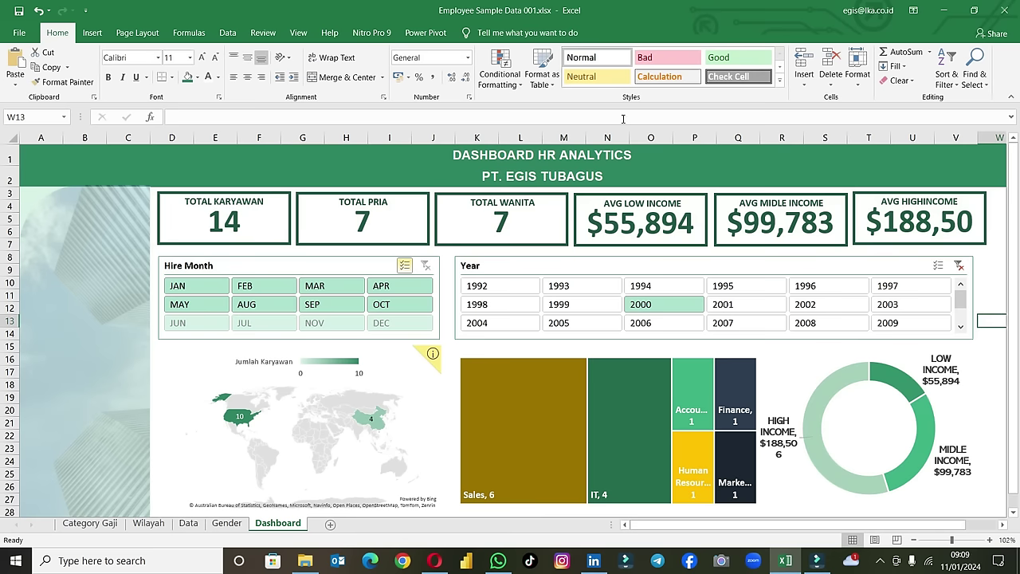
# Step: Clear the Year filter, reset zoom to 100%, and filter to years 1994, 1995 and 1996
pyautogui.click(961, 267)
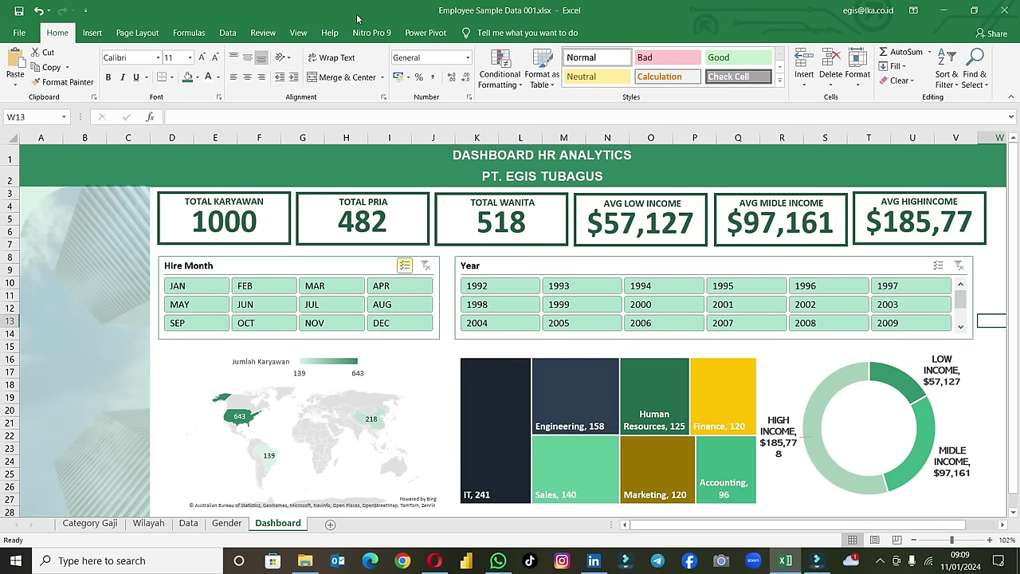
pyautogui.click(296, 33)
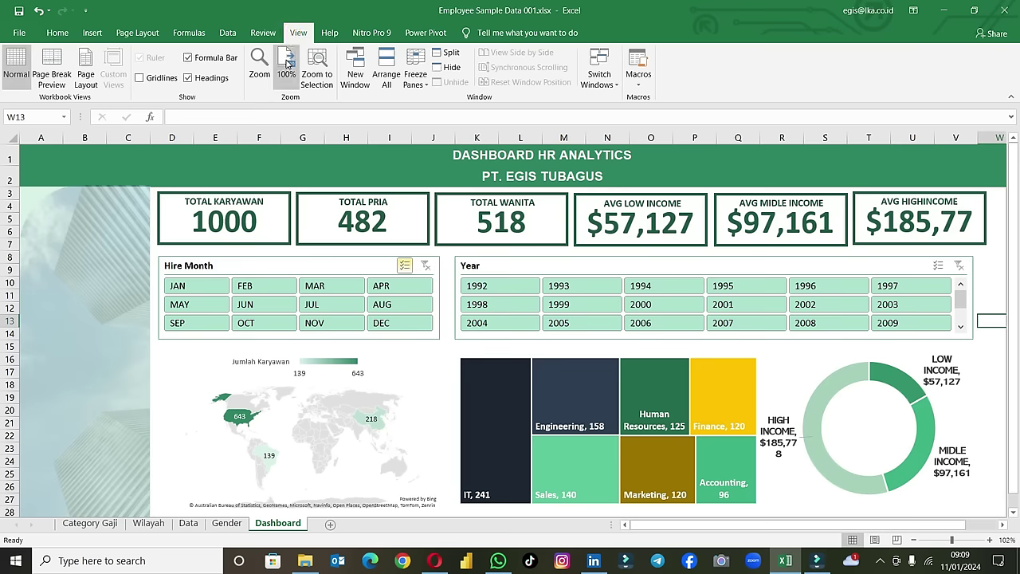
pyautogui.click(286, 65)
pyautogui.click(980, 343)
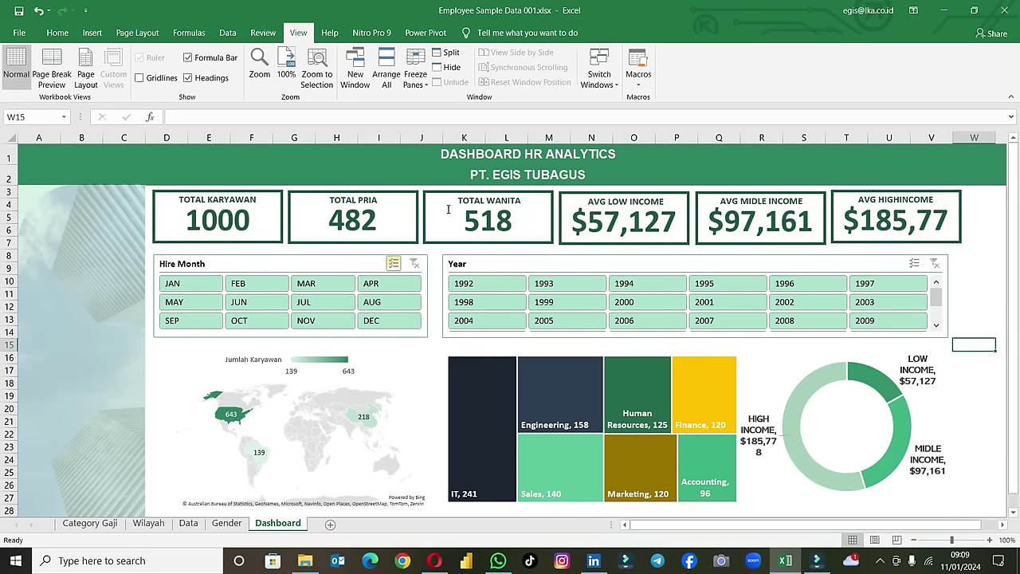
pyautogui.click(647, 289)
pyautogui.click(691, 289)
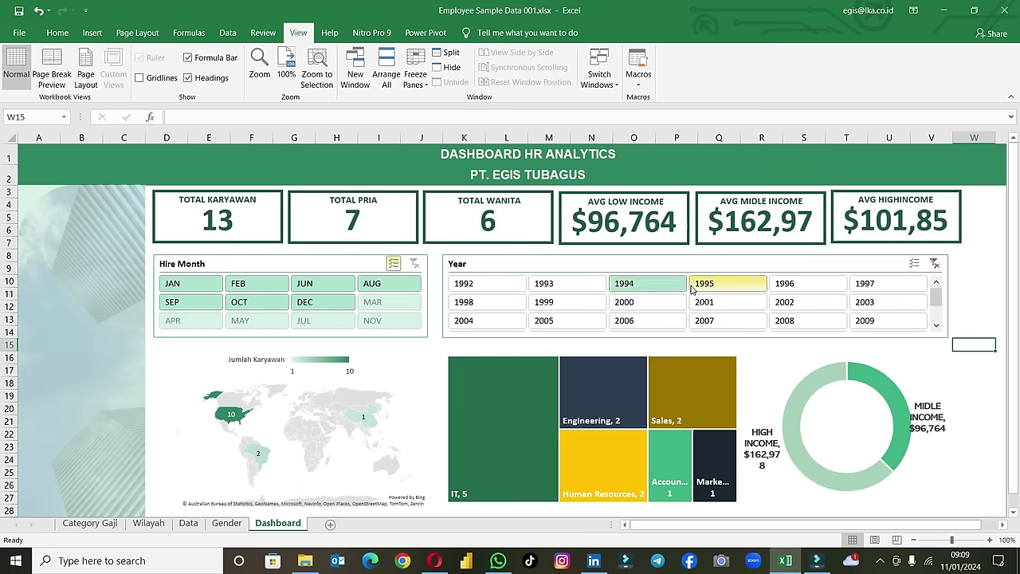
pyautogui.click(784, 284)
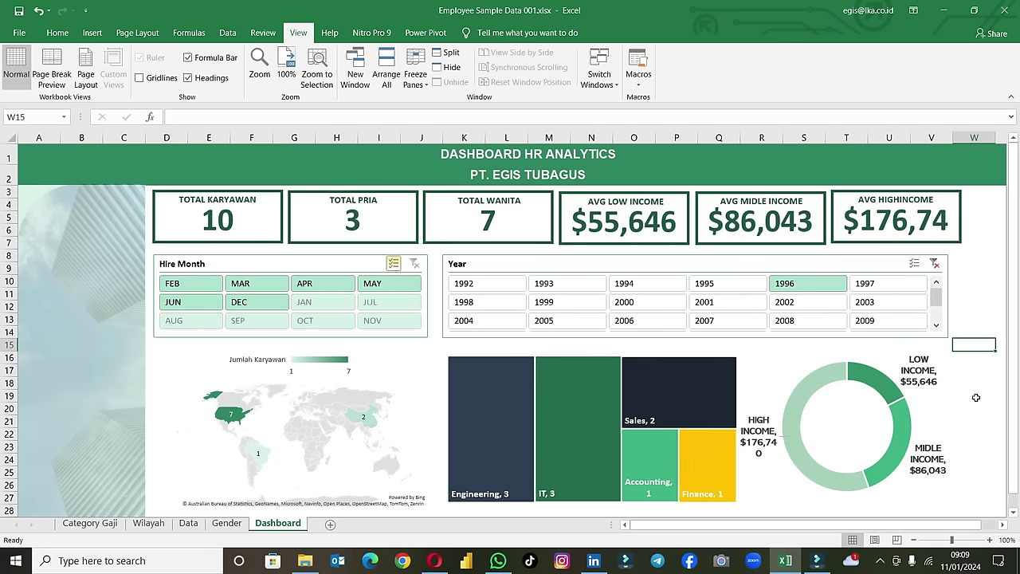
# Step: Set the income donut chart's label font size to 10
pyautogui.click(932, 388)
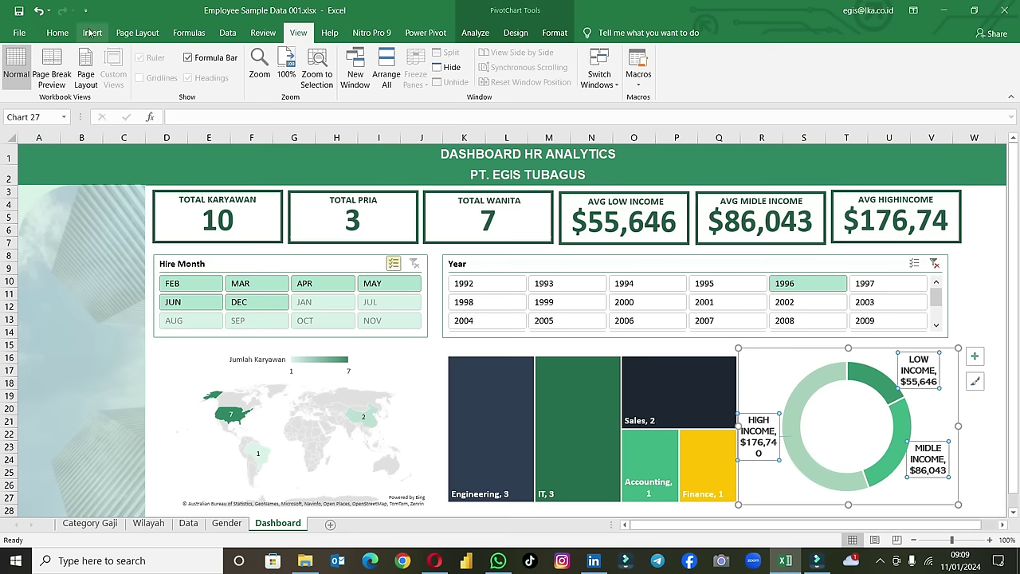
pyautogui.click(58, 30)
pyautogui.click(191, 59)
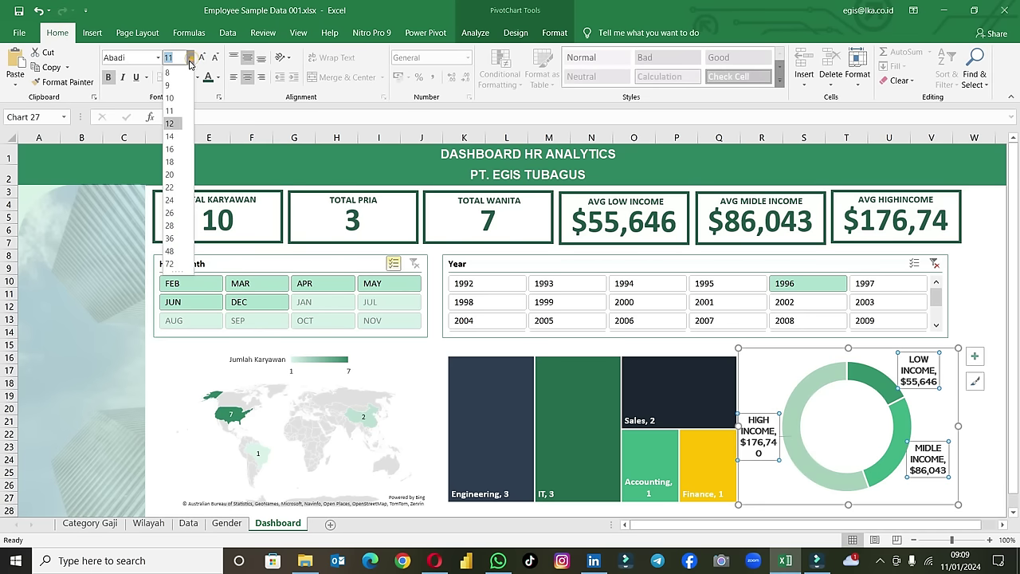
pyautogui.click(174, 103)
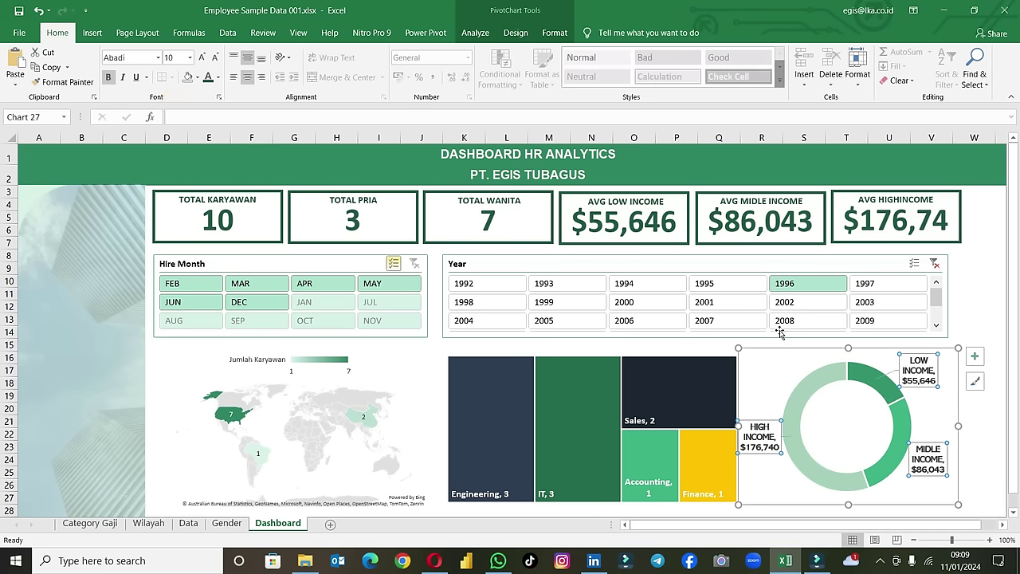
pyautogui.click(970, 304)
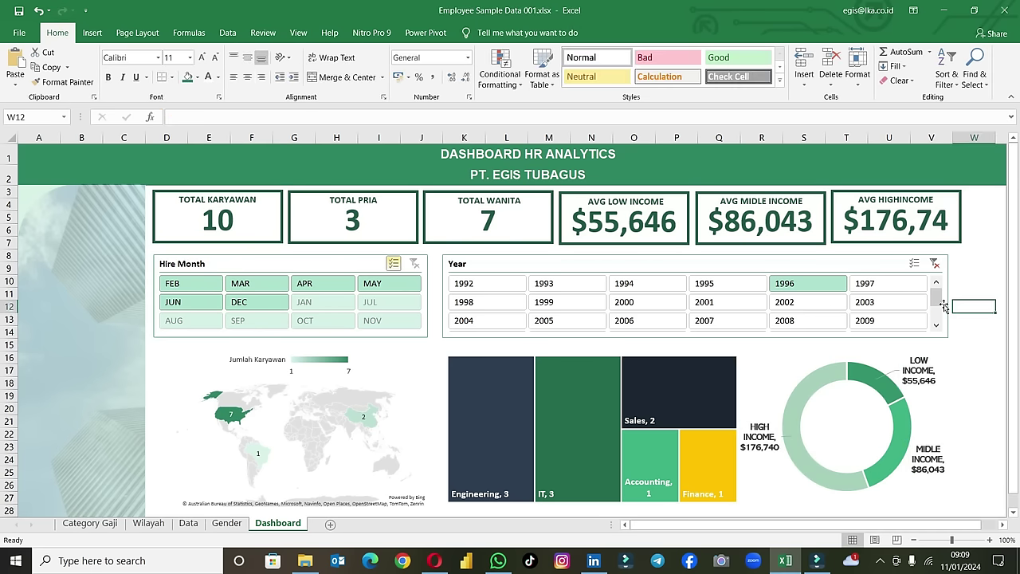
# Step: Filter the dashboard to 2003 and remove bold from the donut labels
pyautogui.click(934, 264)
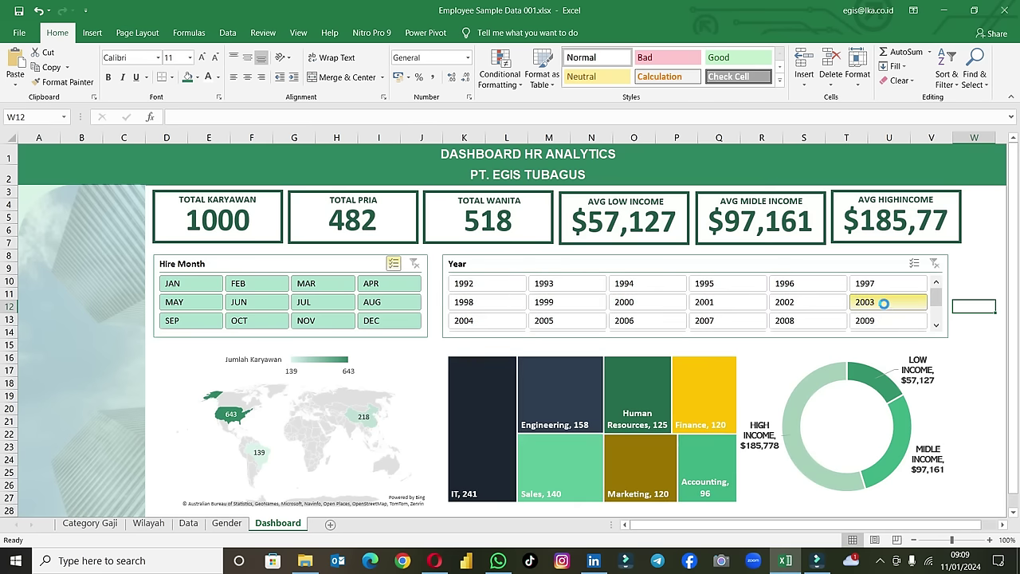
pyautogui.click(883, 303)
pyautogui.click(931, 374)
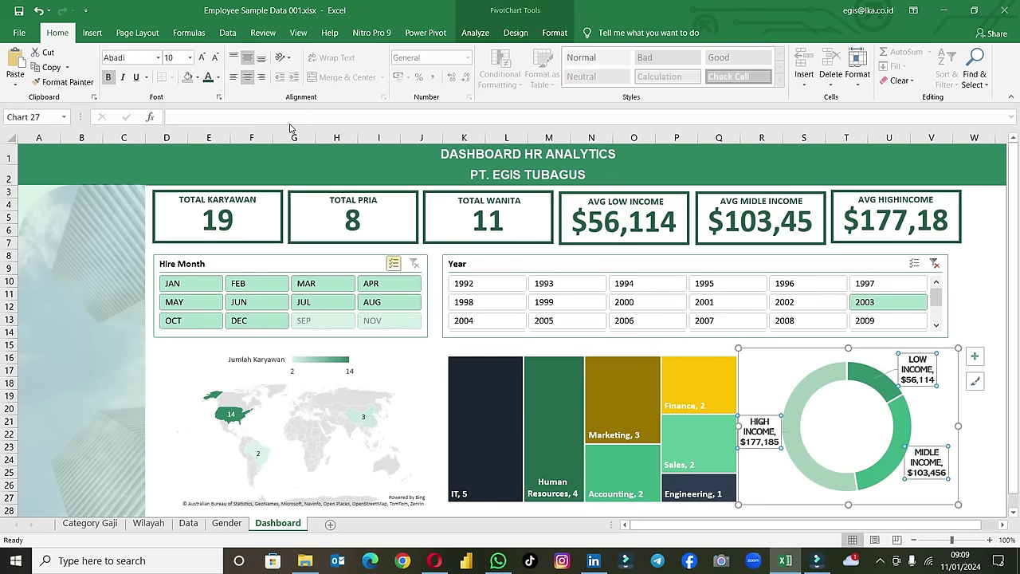
pyautogui.click(110, 77)
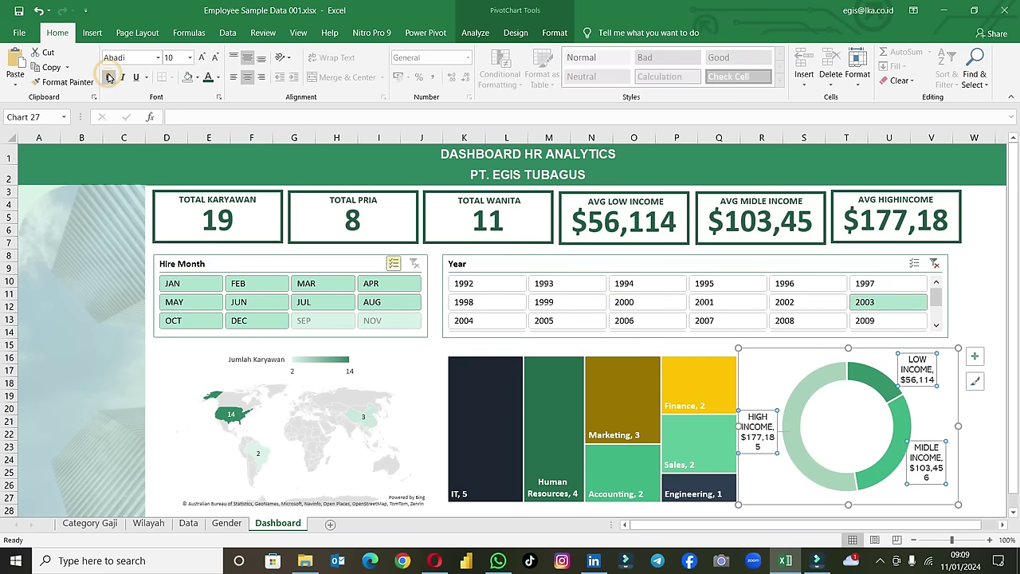
# Step: Change the donut labels' font to Calibri Light, then to Arial
pyautogui.click(127, 59)
pyautogui.write('Calibri')
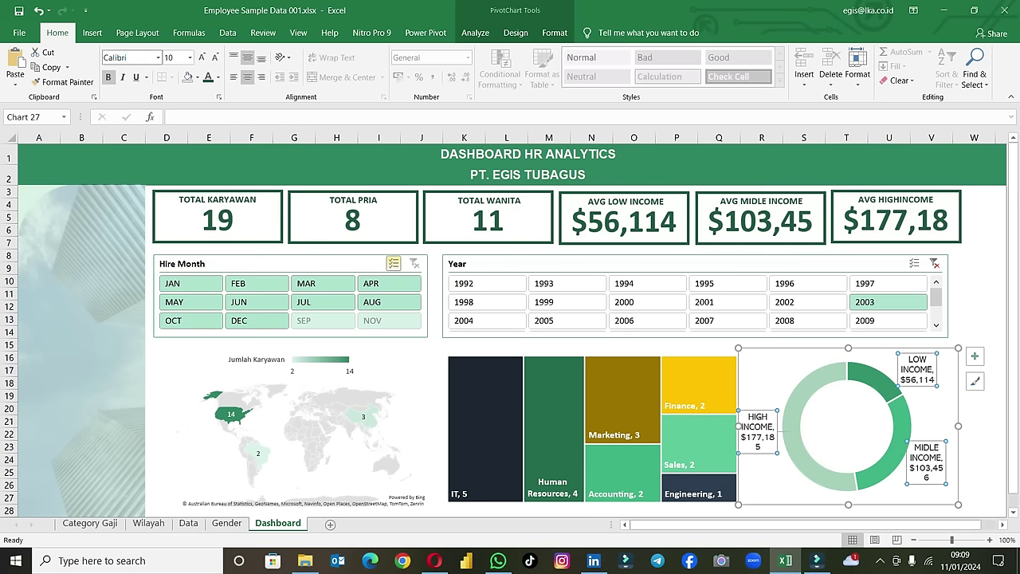
pyautogui.click(135, 56)
pyautogui.click(143, 57)
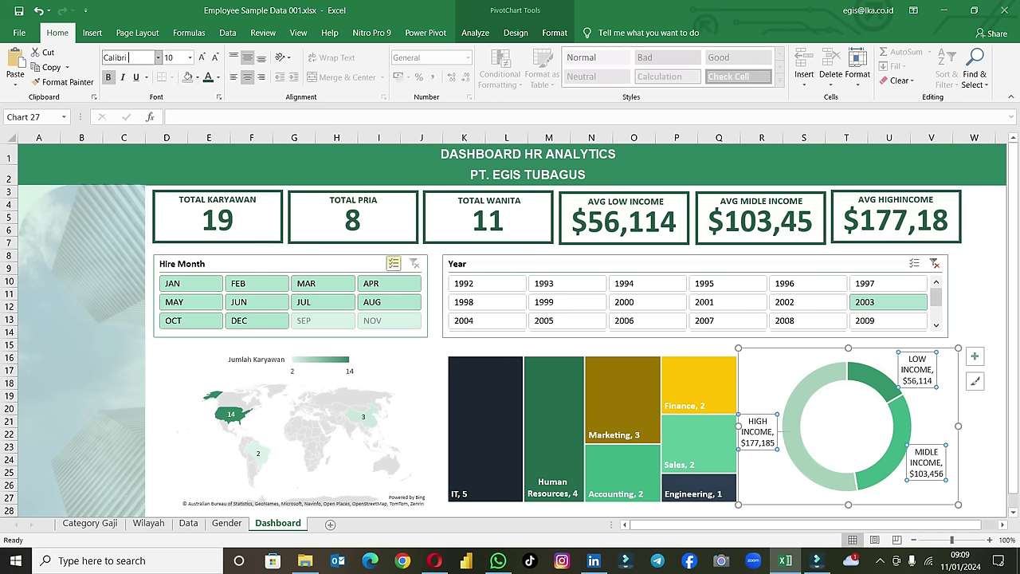
pyautogui.write('Light (H')
pyautogui.press('Return')
pyautogui.click(112, 84)
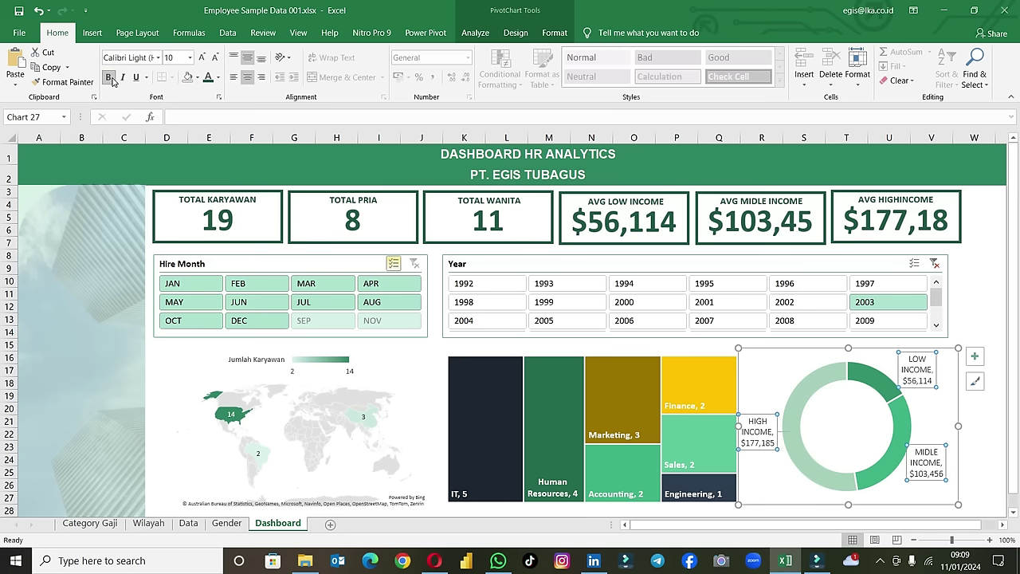
pyautogui.click(128, 58)
pyautogui.write('Arial')
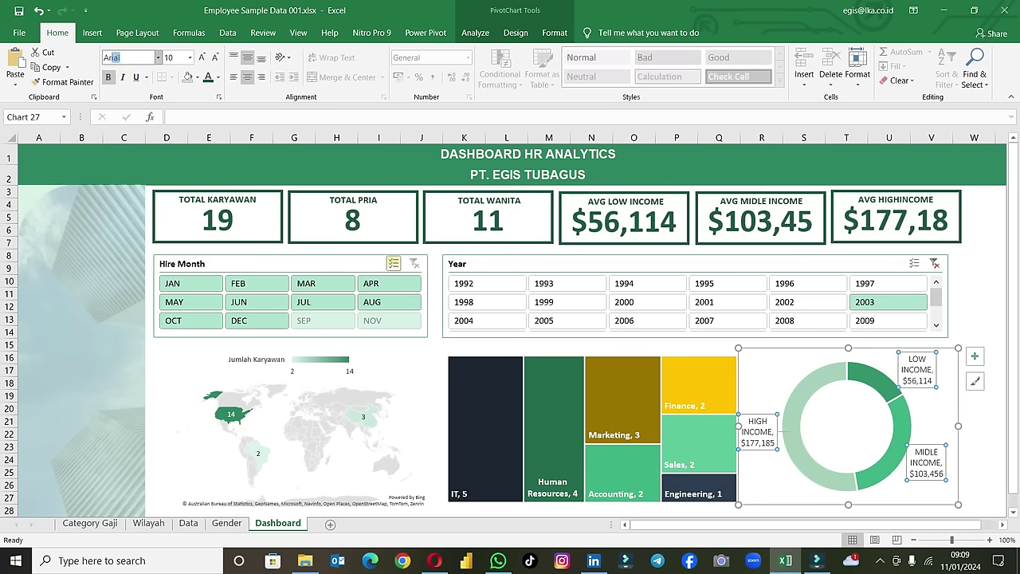
pyautogui.press('Return')
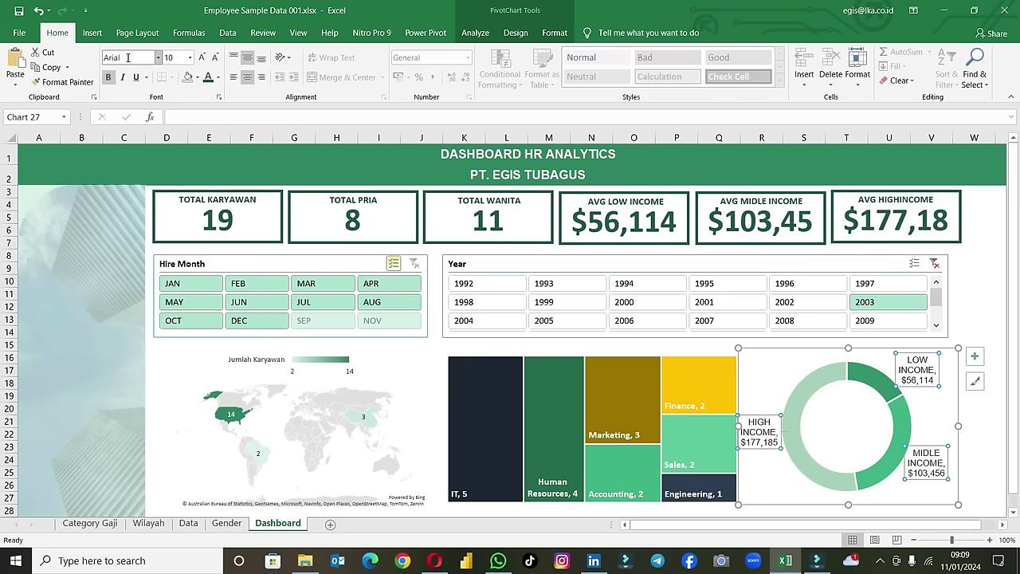
pyautogui.click(978, 281)
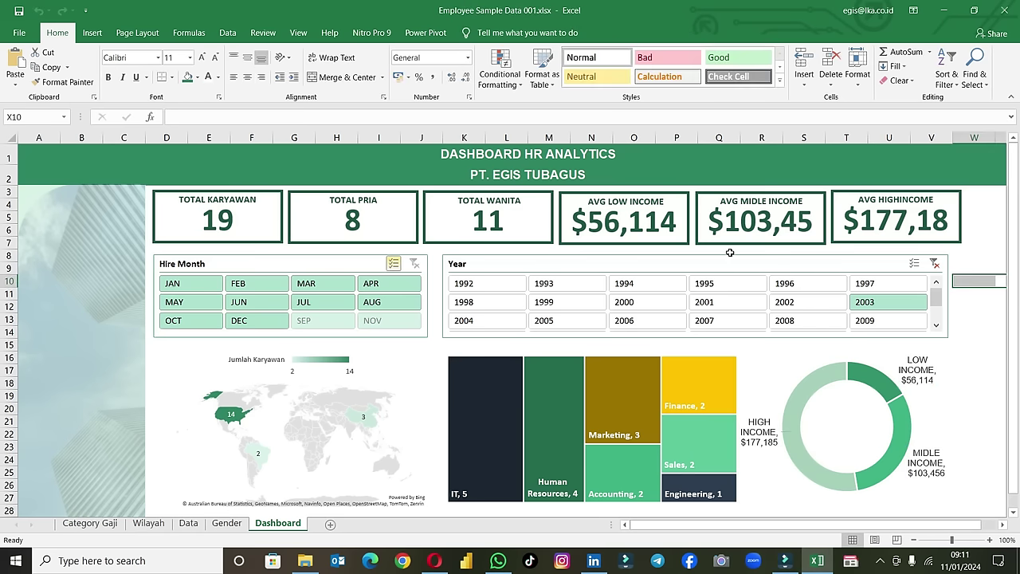
# Step: Create a copy of the Dashboard sheet placed at the end
pyautogui.rightClick(296, 526)
pyautogui.click(328, 420)
pyautogui.click(225, 477)
pyautogui.click(237, 445)
pyautogui.click(335, 497)
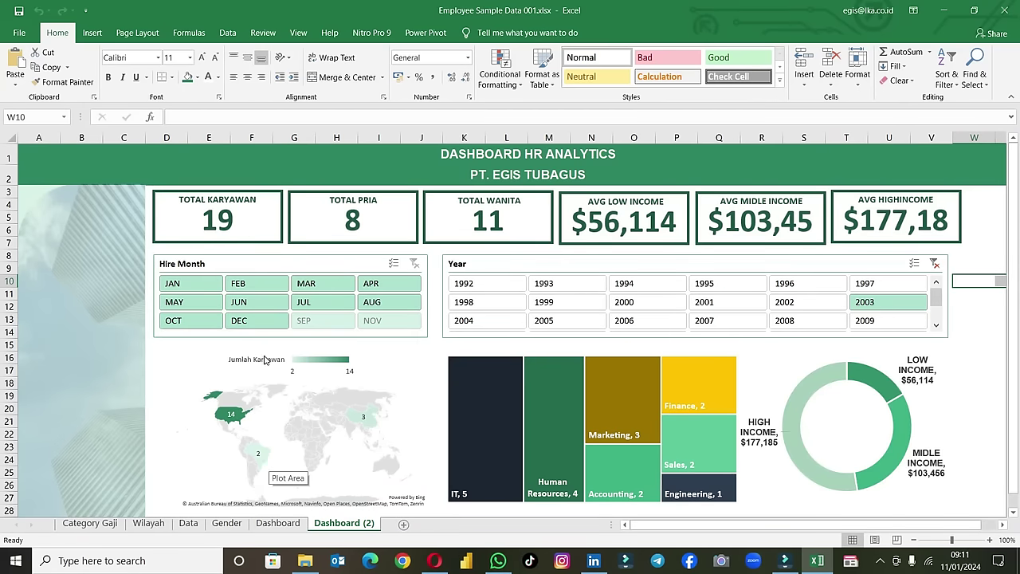
# Step: Select all six KPI box groups on the copied sheet
pyautogui.click(278, 213)
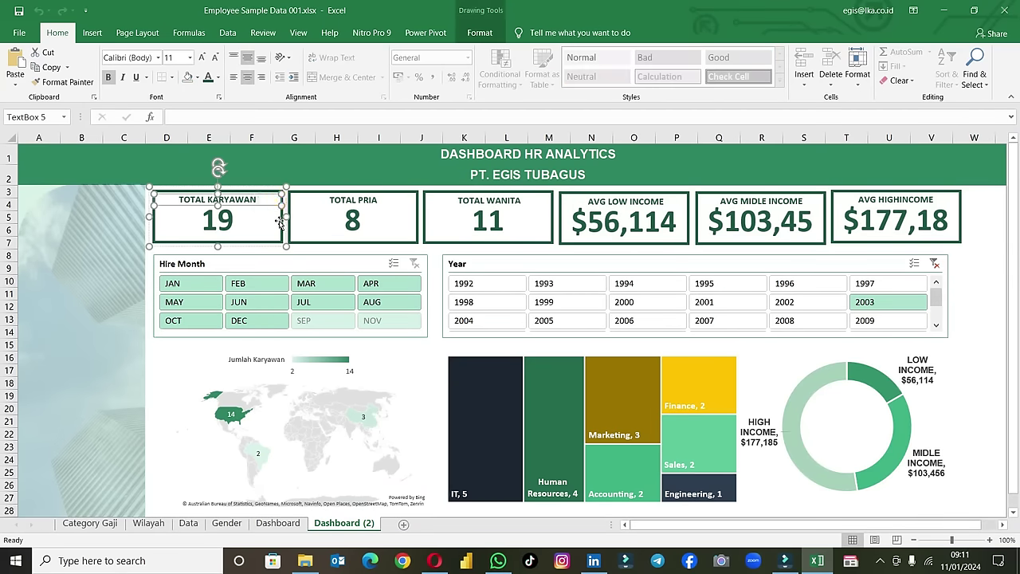
pyautogui.click(278, 239)
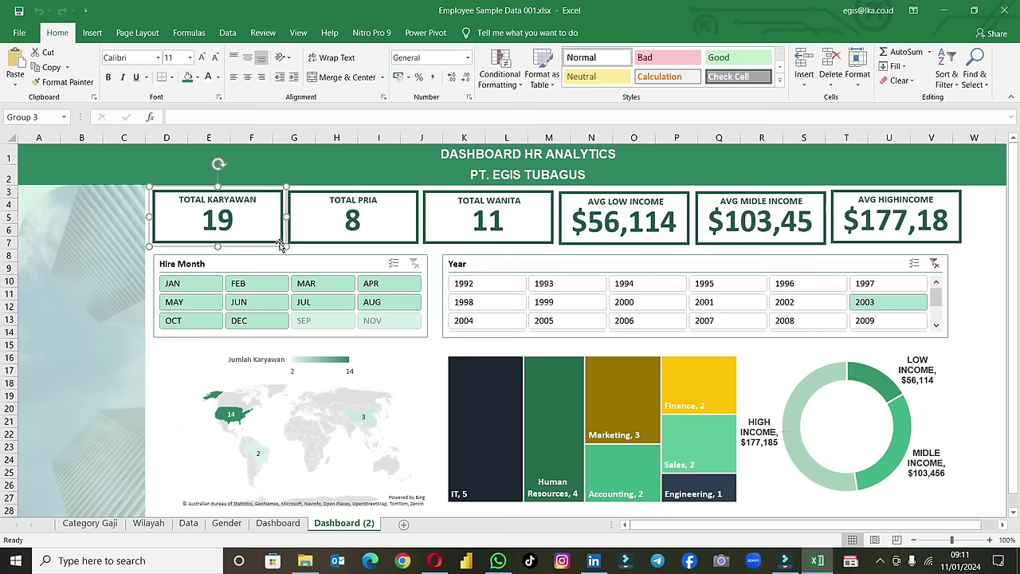
pyautogui.keyDown('shift'); pyautogui.click(357, 247); pyautogui.keyUp('shift')
pyautogui.keyDown('shift'); pyautogui.click(482, 244); pyautogui.keyUp('shift')
pyautogui.keyDown('shift'); pyautogui.click(607, 243); pyautogui.keyUp('shift')
pyautogui.keyDown('shift'); pyautogui.click(752, 243); pyautogui.keyUp('shift')
pyautogui.keyDown('shift'); pyautogui.click(851, 246); pyautogui.keyUp('shift')
# Step: Align the six KPI boxes and distribute them horizontally
pyautogui.click(482, 37)
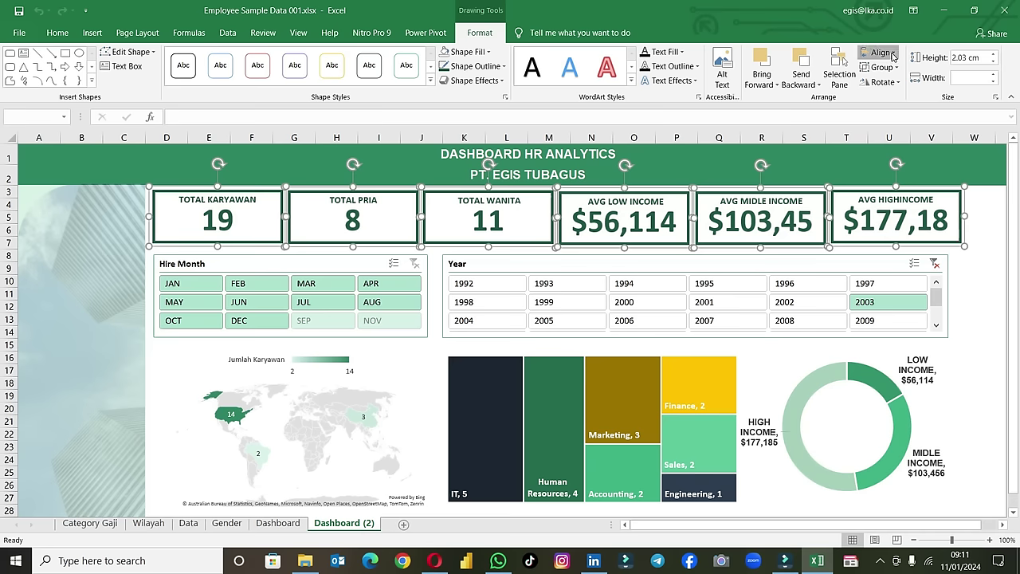
pyautogui.click(879, 53)
pyautogui.click(914, 183)
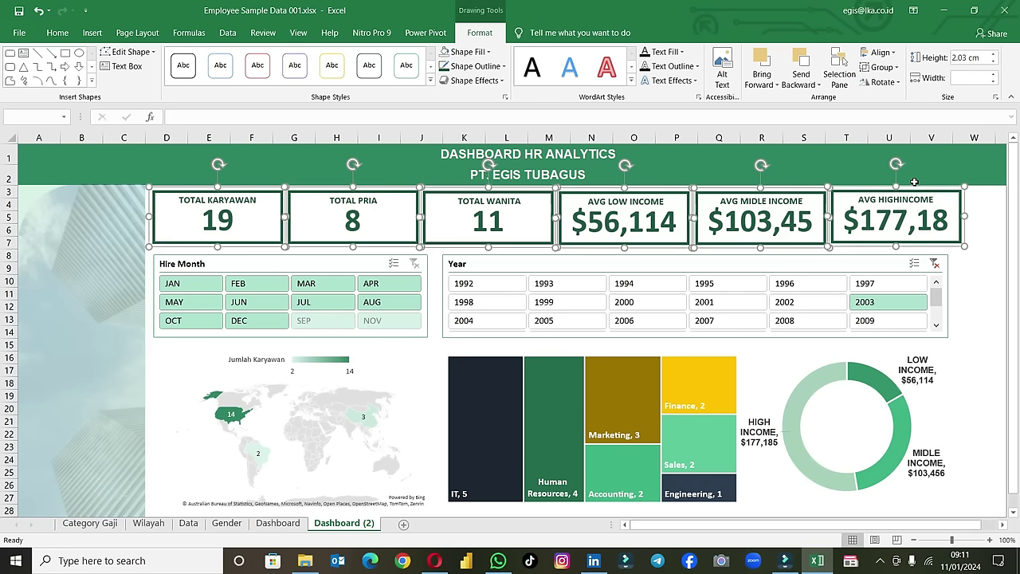
pyautogui.click(879, 52)
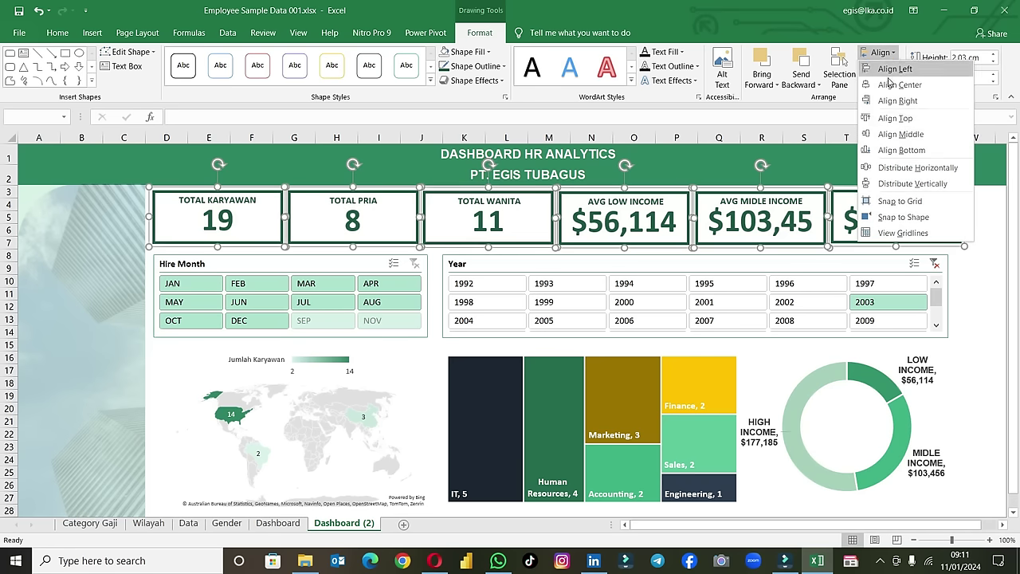
pyautogui.click(914, 169)
pyautogui.click(880, 52)
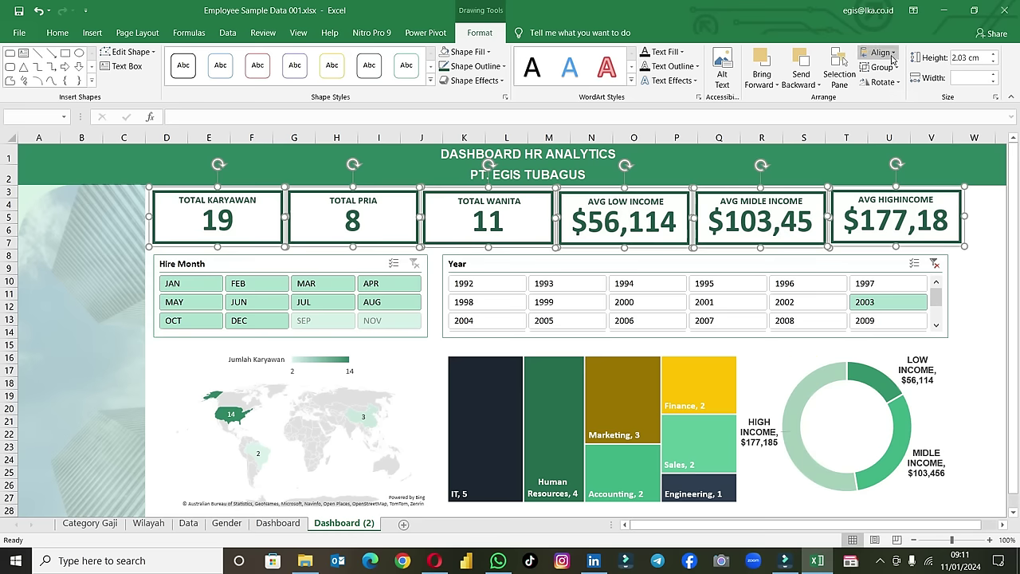
pyautogui.click(916, 168)
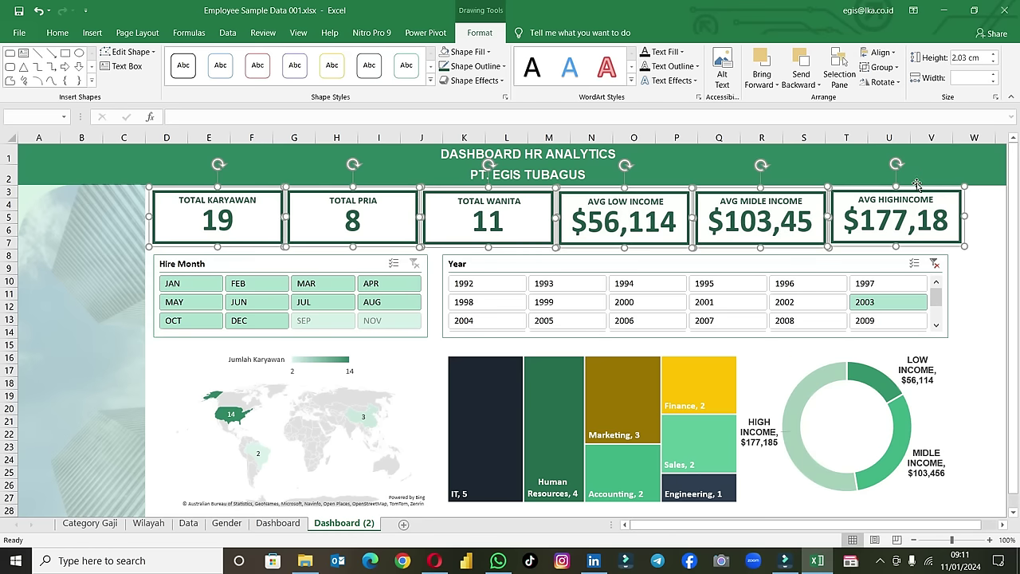
pyautogui.click(988, 248)
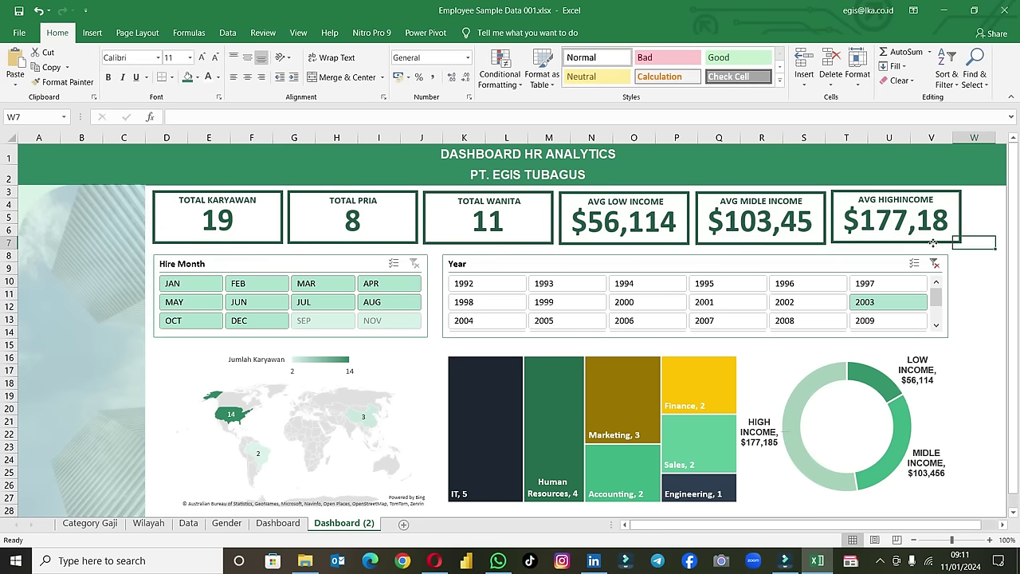
pyautogui.moveTo(932, 242); pyautogui.dragTo(934, 244)
pyautogui.click(960, 304)
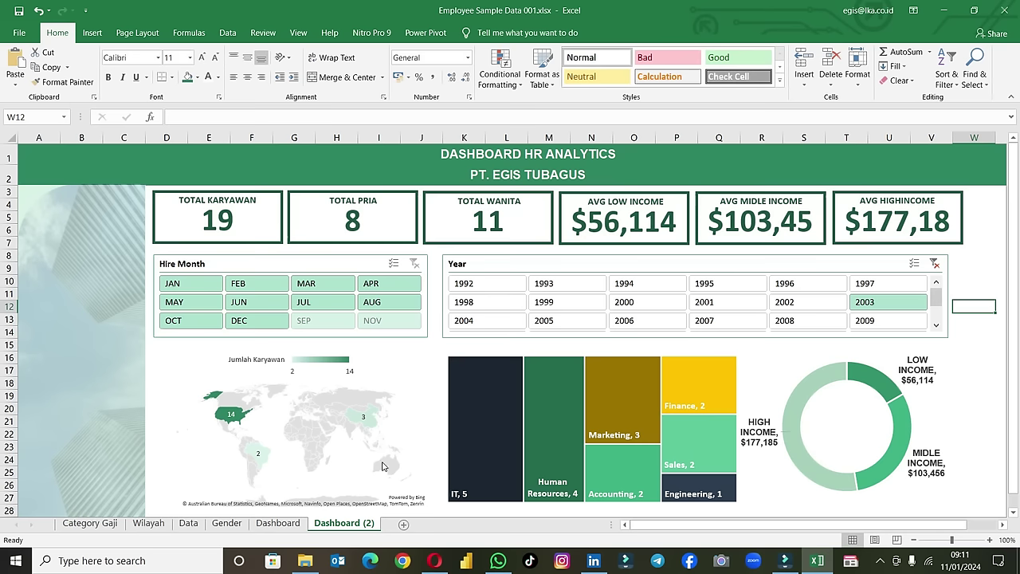
# Step: Delete the Hire Month and Year slicers
pyautogui.click(356, 265)
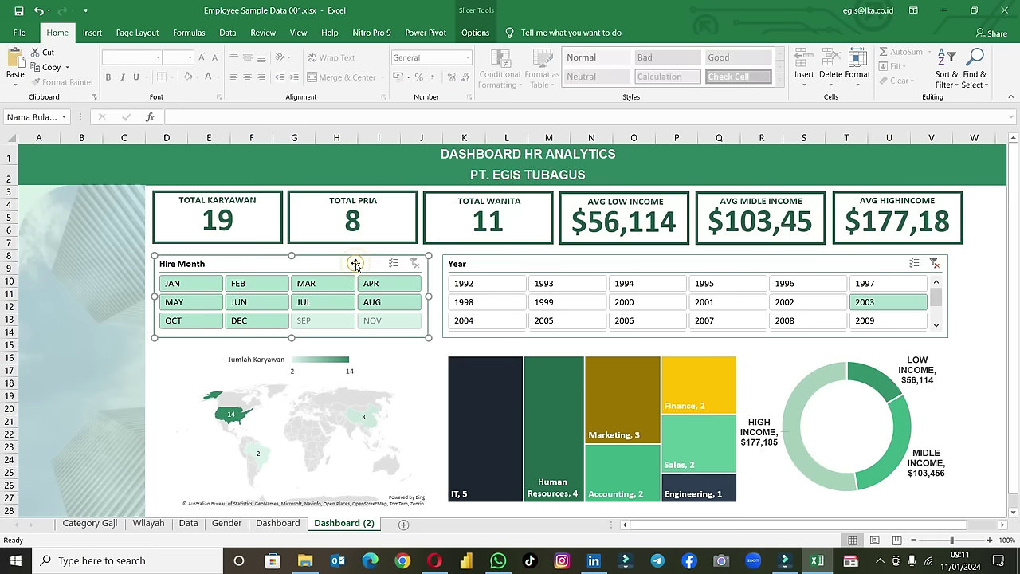
pyautogui.press('Delete')
pyautogui.click(510, 264)
pyautogui.press('Delete')
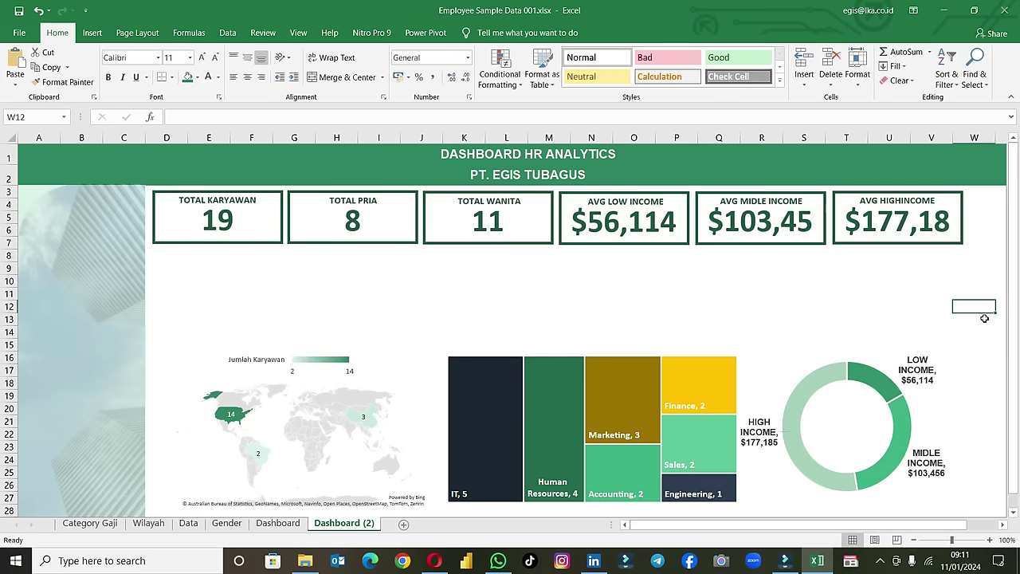
pyautogui.scroll(-1, 985, 317)
# Step: Delete the map, treemap and donut charts
pyautogui.click(382, 362)
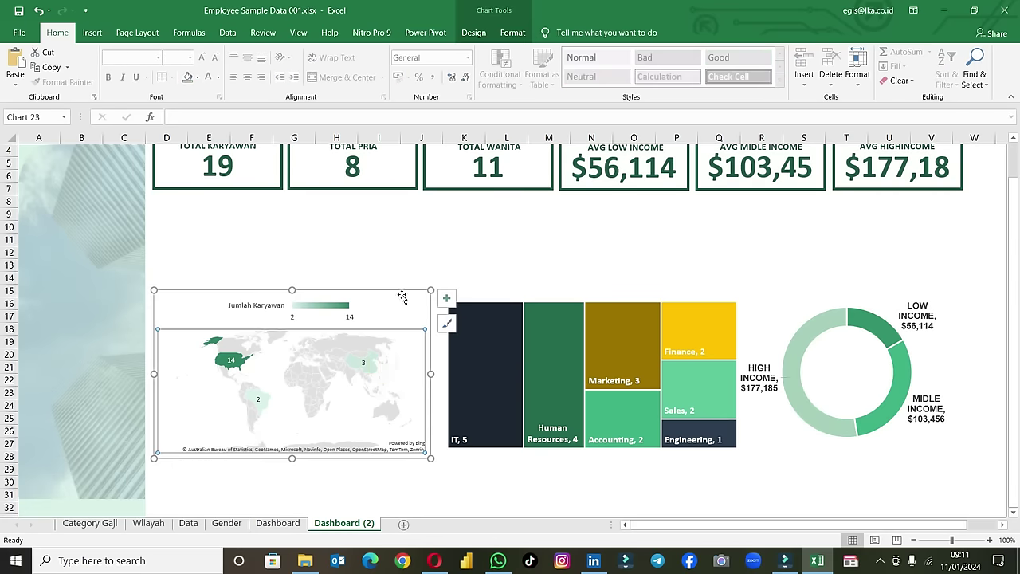
pyautogui.press('Delete')
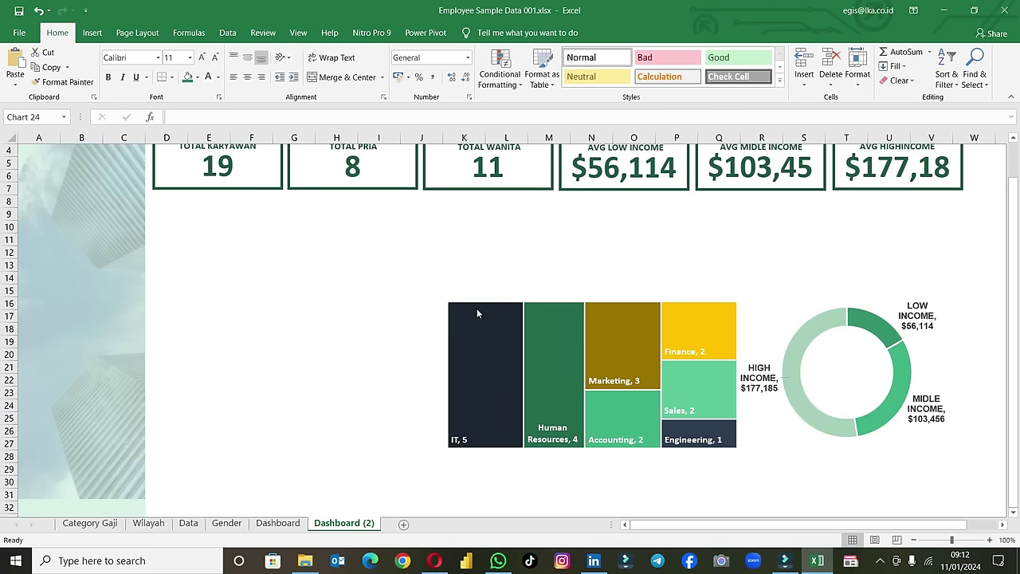
pyautogui.click(477, 313)
pyautogui.press('Delete')
pyautogui.click(928, 338)
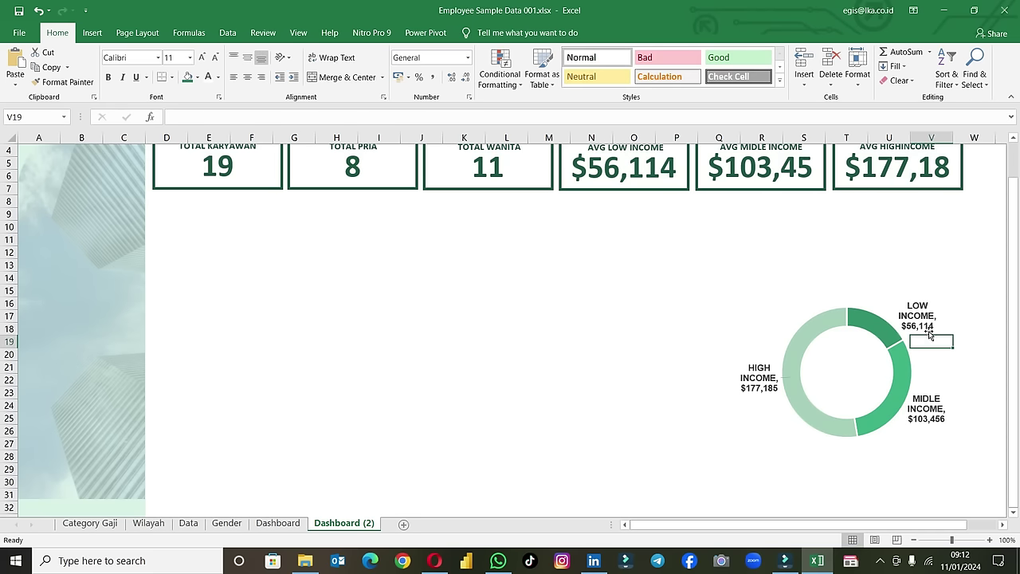
pyautogui.click(901, 313)
pyautogui.press('Delete')
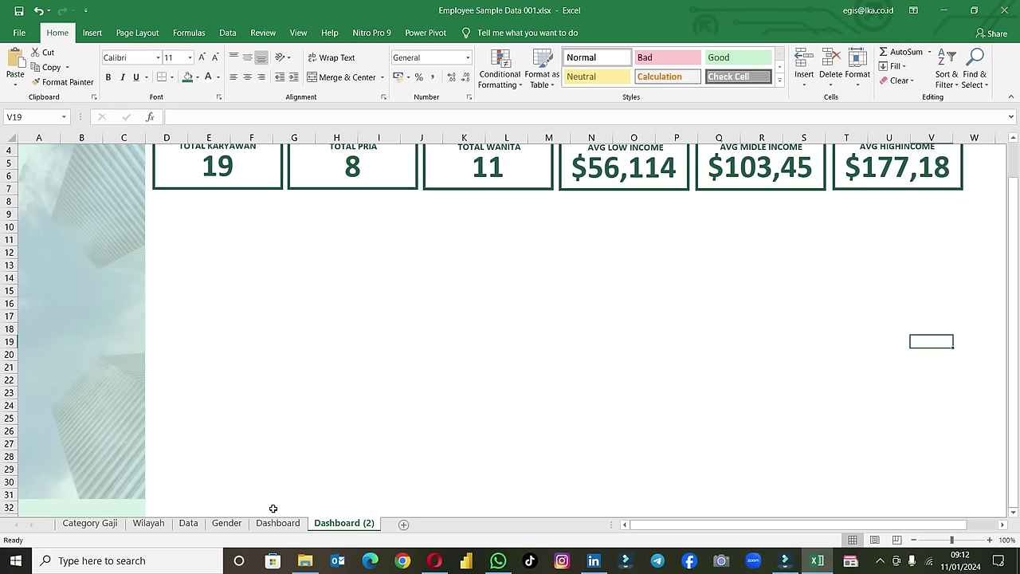
# Step: Open the Category Gaji sheet and scroll down through its pivots
pyautogui.click(80, 522)
pyautogui.scroll(-2, 198, 434)
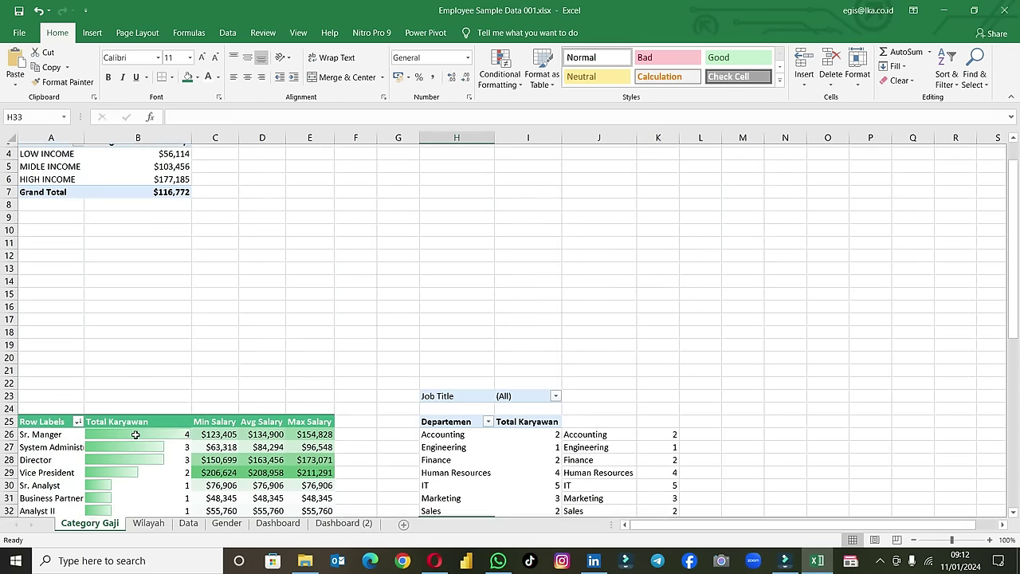
pyautogui.scroll(-1, 199, 434)
pyautogui.scroll(-2, 199, 437)
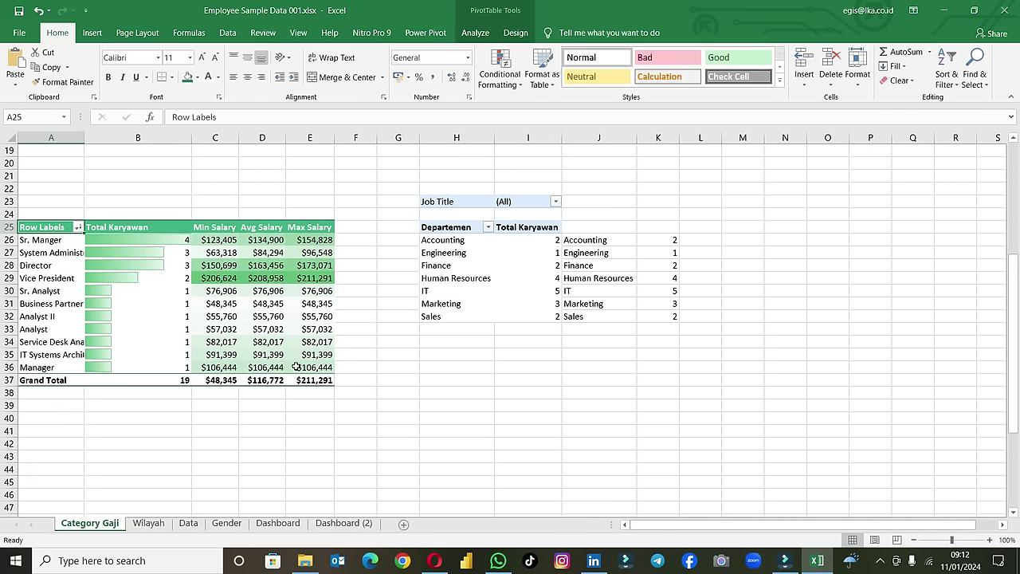
# Step: Clear the original Dashboard's Year slicer, then check Category Gaji's Grand Total of $113,217
pyautogui.scroll(2, 295, 367)
pyautogui.scroll(1, 165, 542)
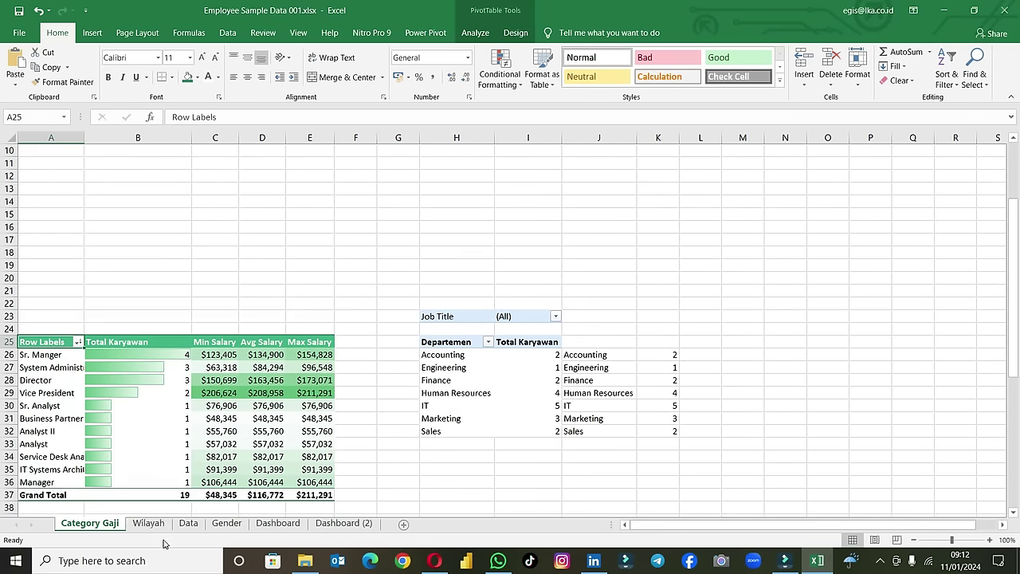
pyautogui.click(152, 524)
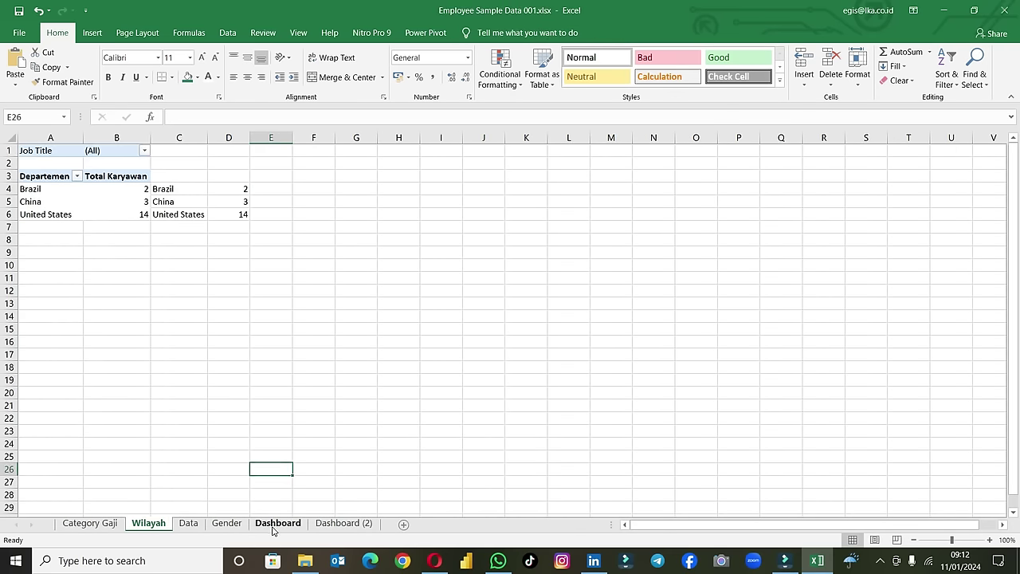
pyautogui.click(275, 524)
pyautogui.click(935, 264)
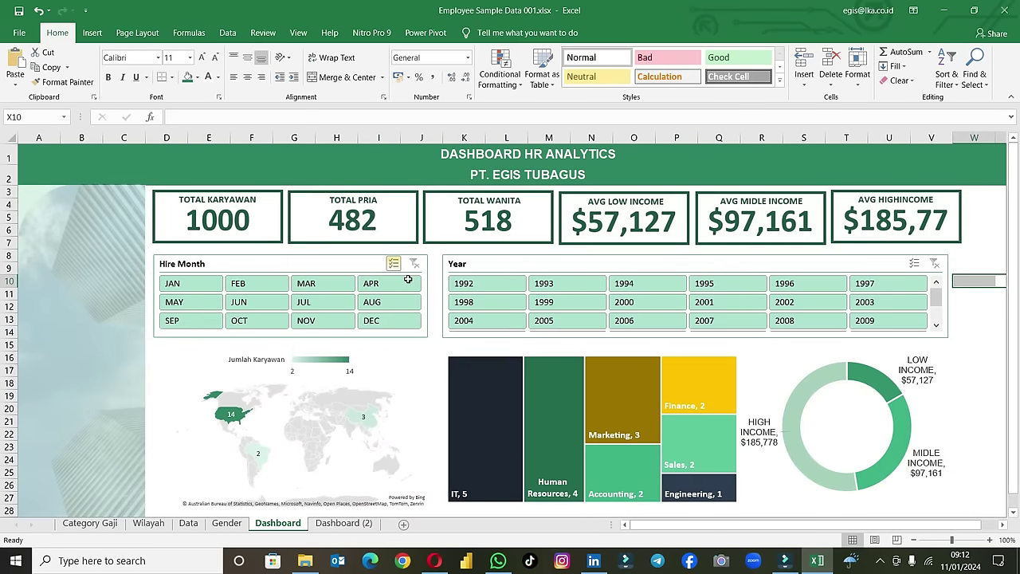
pyautogui.click(91, 524)
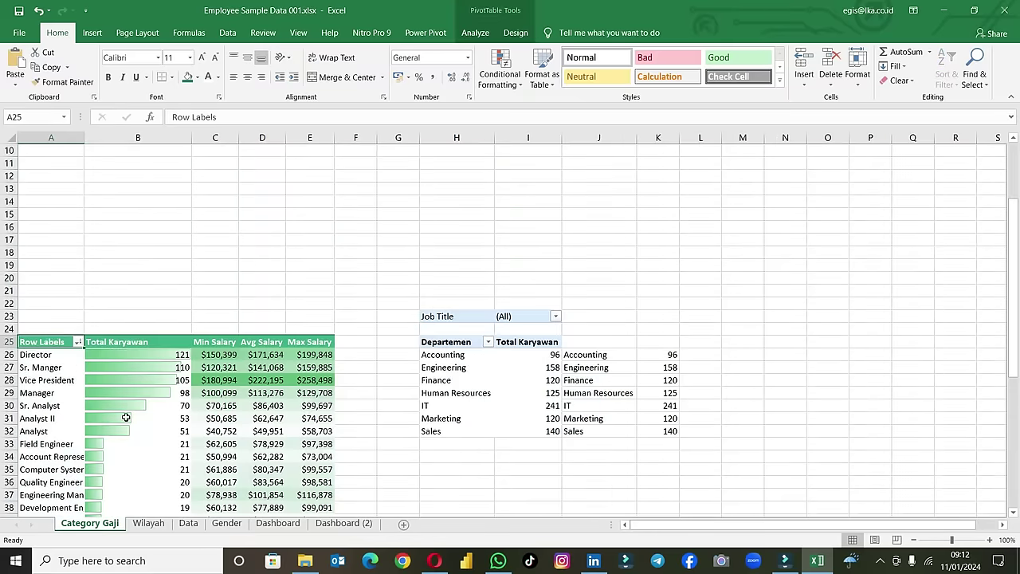
pyautogui.scroll(-3, 108, 386)
pyautogui.scroll(-3, 108, 386)
pyautogui.scroll(-2, 207, 389)
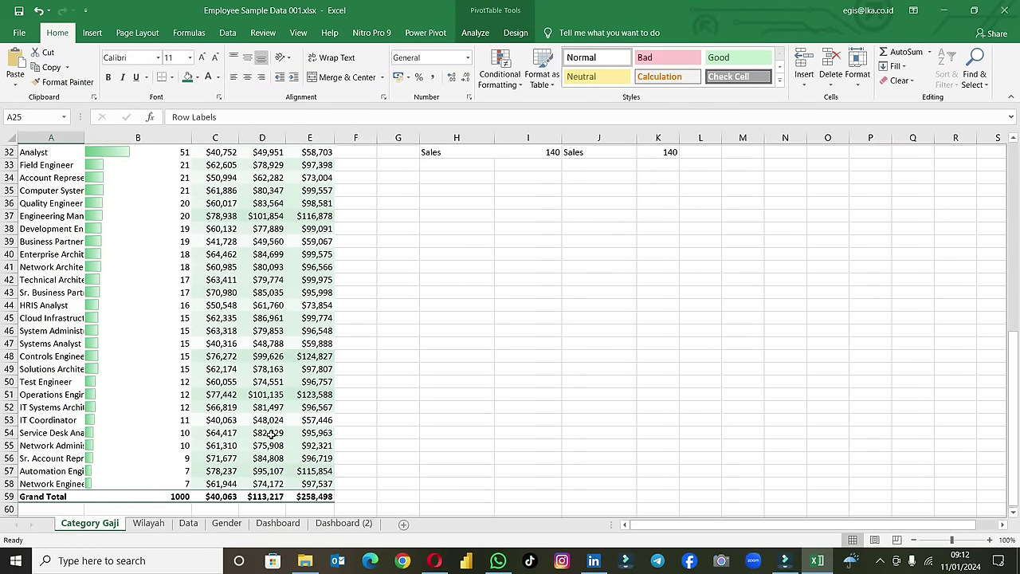
pyautogui.scroll(-3, 311, 393)
# Step: Copy the job-title pivot from Category Gaji and paste it at E9 on Dashboard (2)
pyautogui.hotkey('ctrl', 'a')
pyautogui.hotkey('ctrl', 'c')
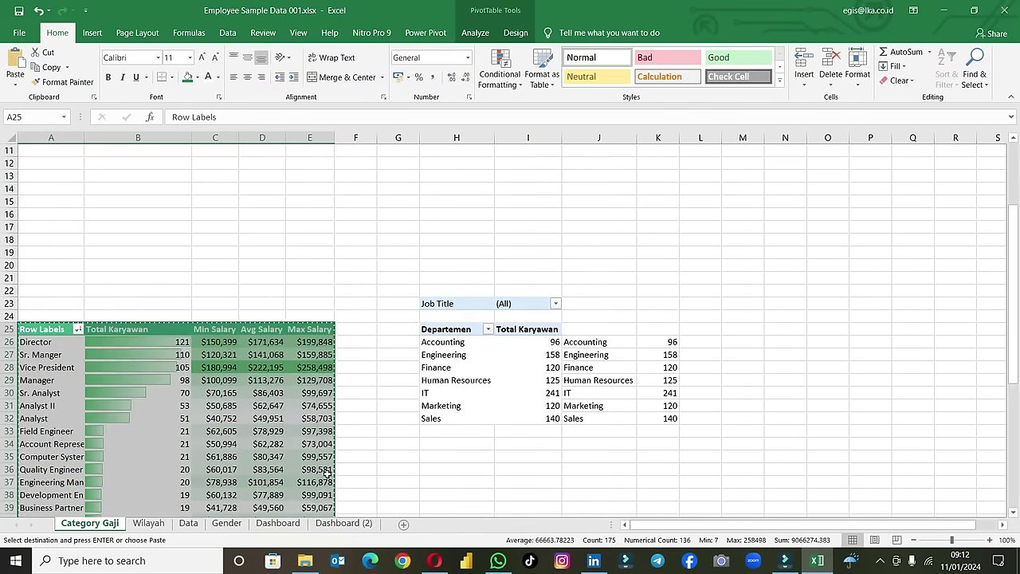
pyautogui.click(341, 524)
pyautogui.click(156, 211)
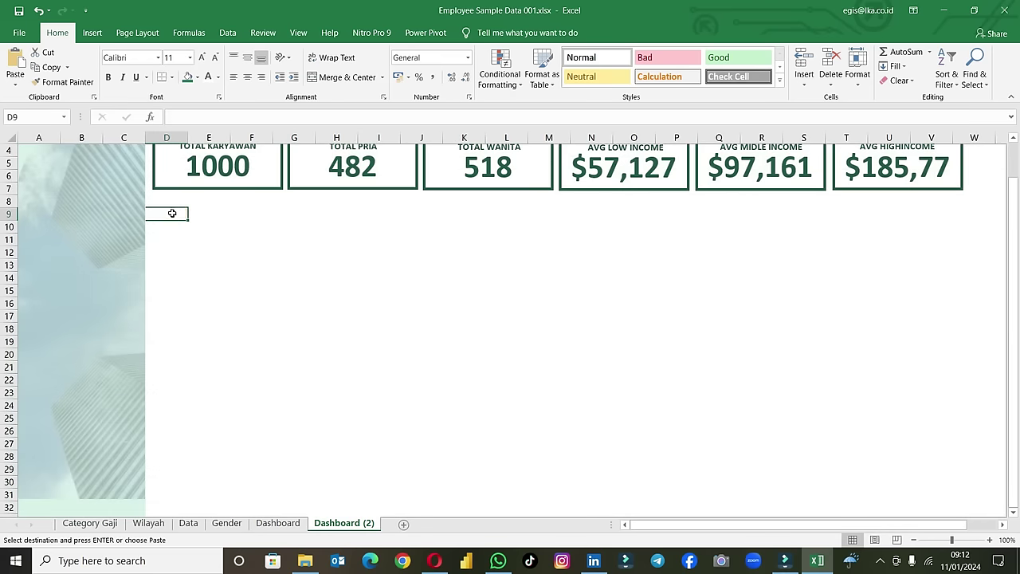
pyautogui.click(201, 216)
pyautogui.hotkey('ctrl', 'v')
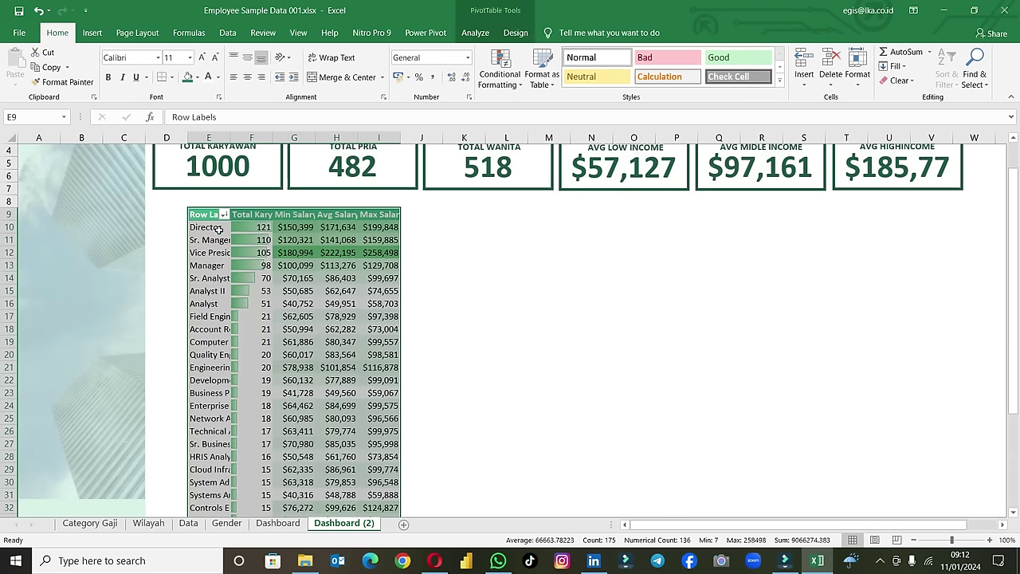
pyautogui.click(439, 285)
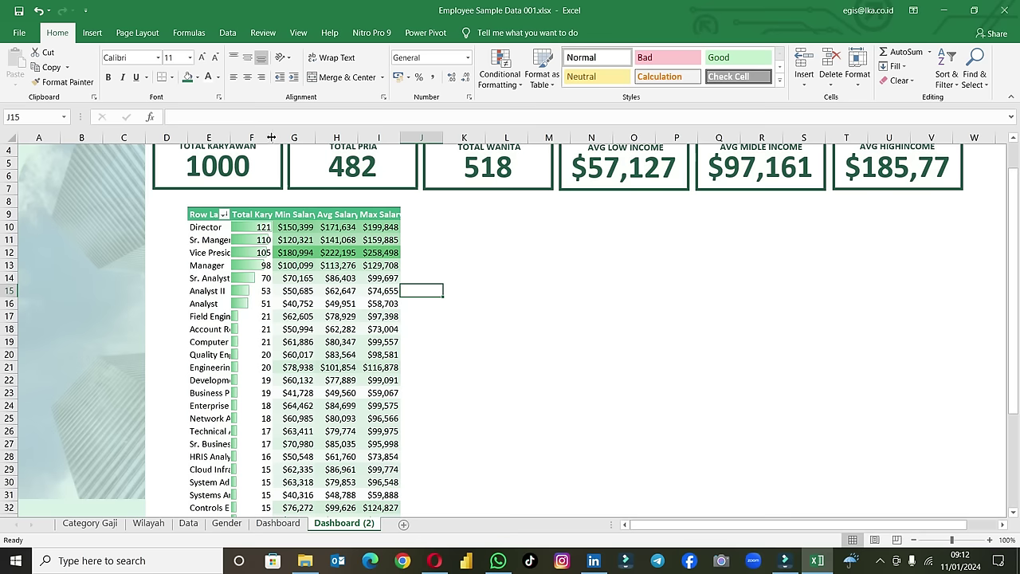
# Step: Autofit columns E through I so headers and job titles show fully
pyautogui.moveTo(271, 137); pyautogui.dragTo(289, 140)
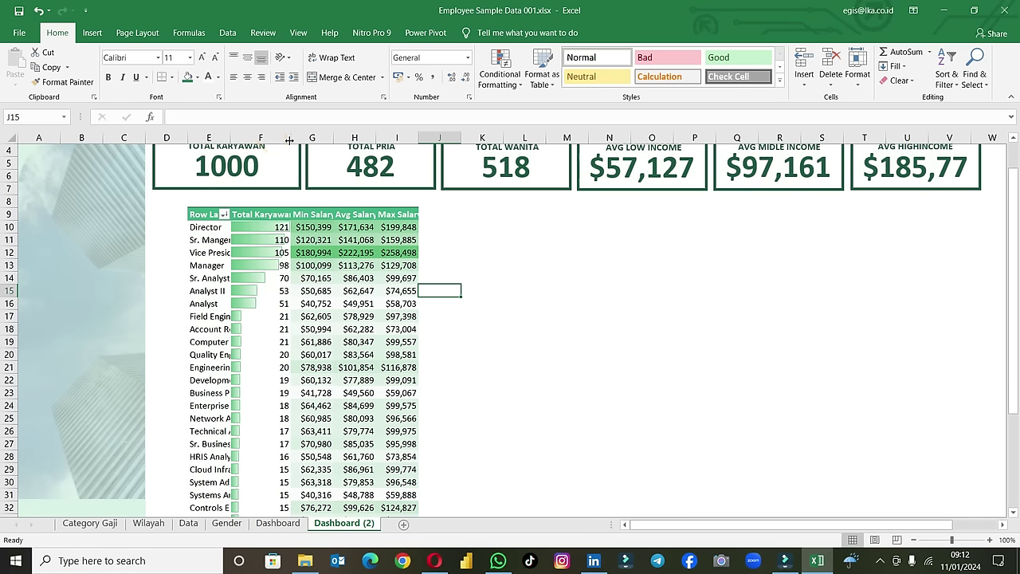
pyautogui.moveTo(263, 137); pyautogui.dragTo(376, 139)
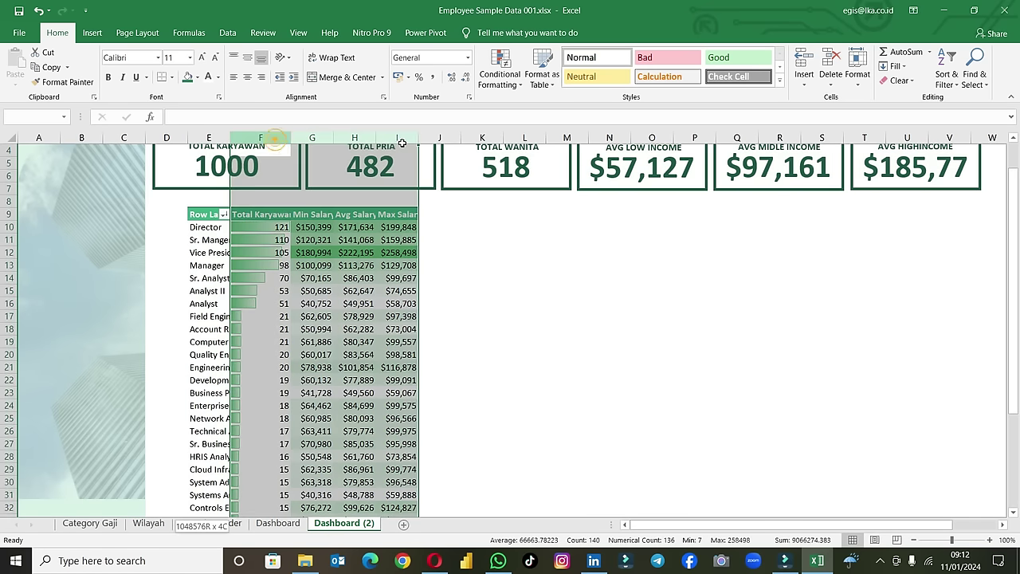
pyautogui.doubleClick(376, 137)
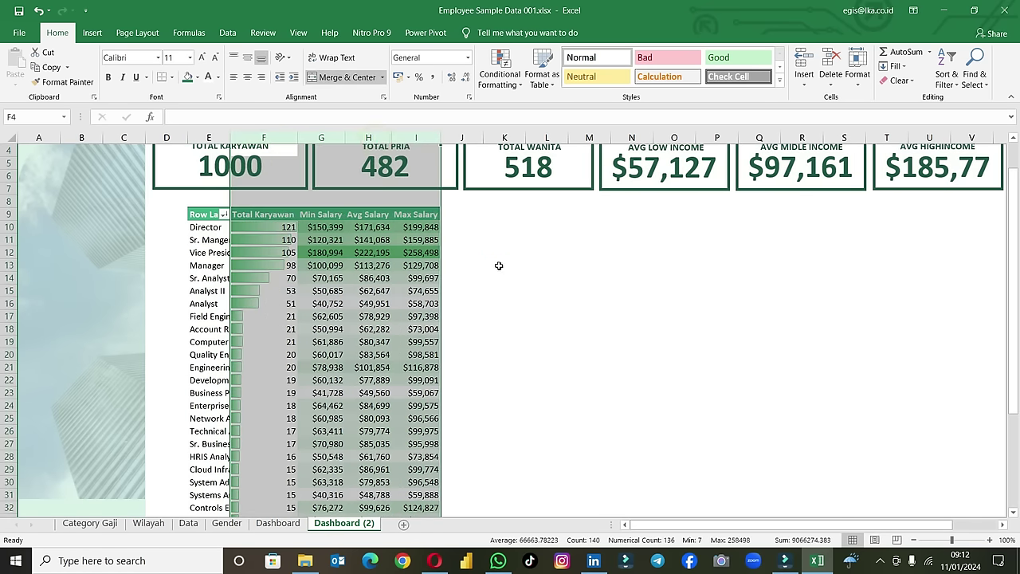
pyautogui.click(497, 265)
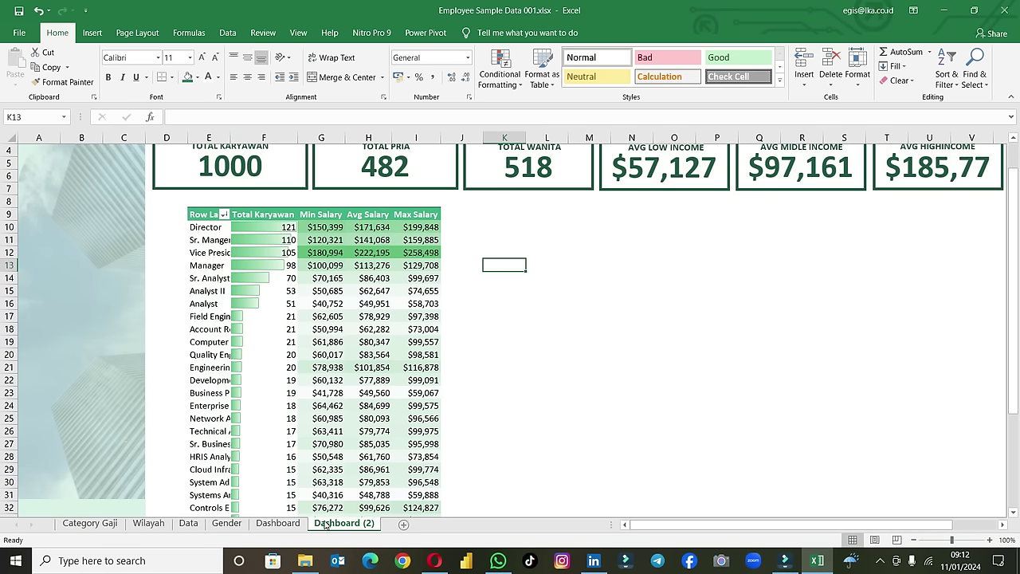
pyautogui.doubleClick(226, 137)
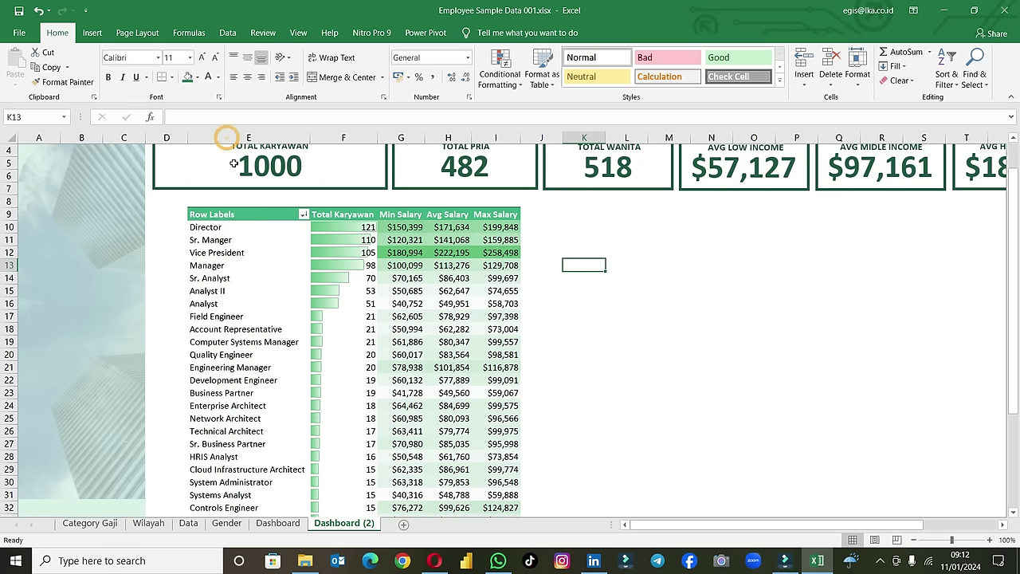
# Step: Rename the Dashboard (2) sheet to 'Job Title'
pyautogui.doubleClick(350, 523)
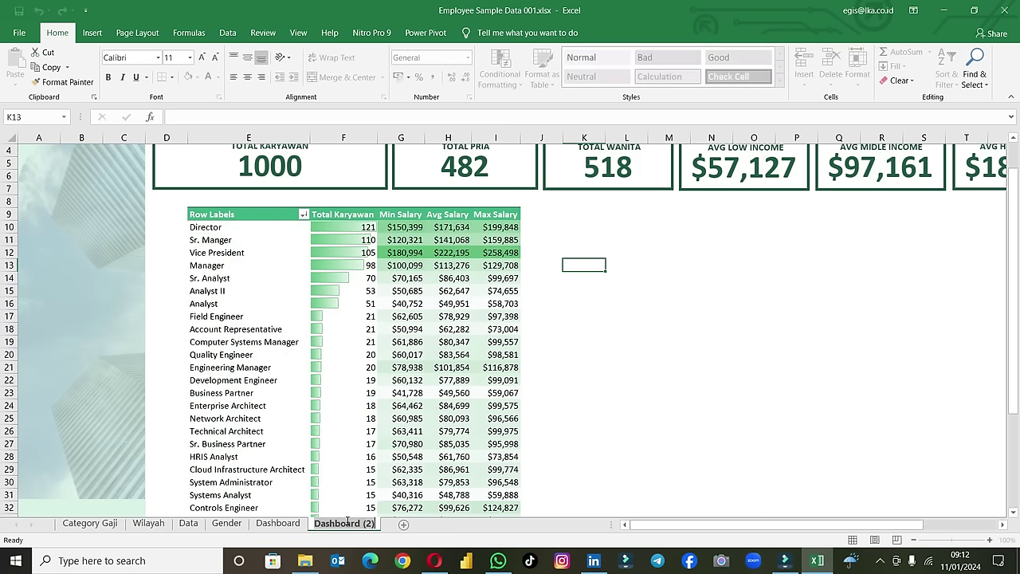
pyautogui.write('Job Title')
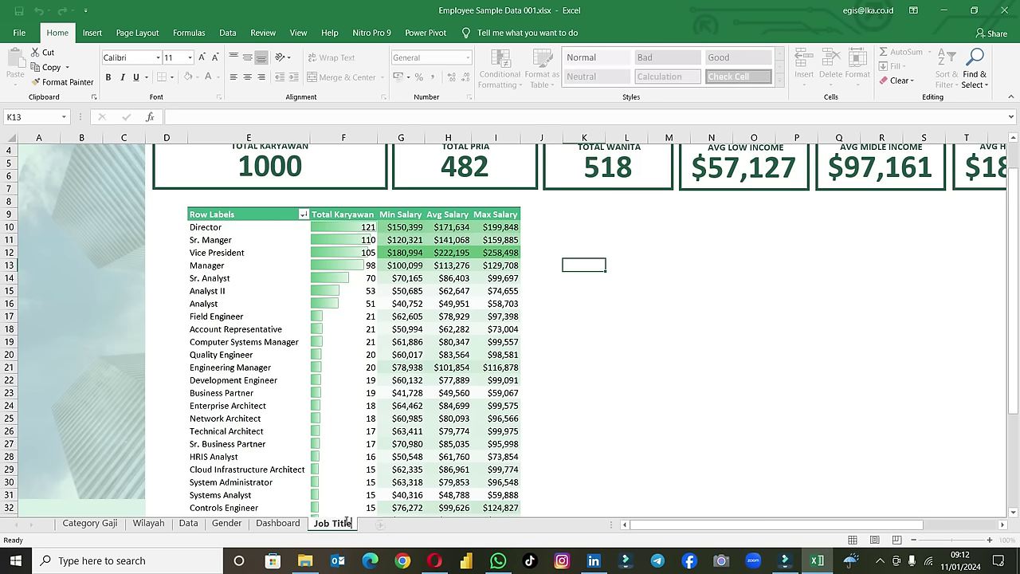
pyautogui.click(549, 417)
# Step: Copy the job title pivot and paste a duplicate at K9
pyautogui.click(248, 210)
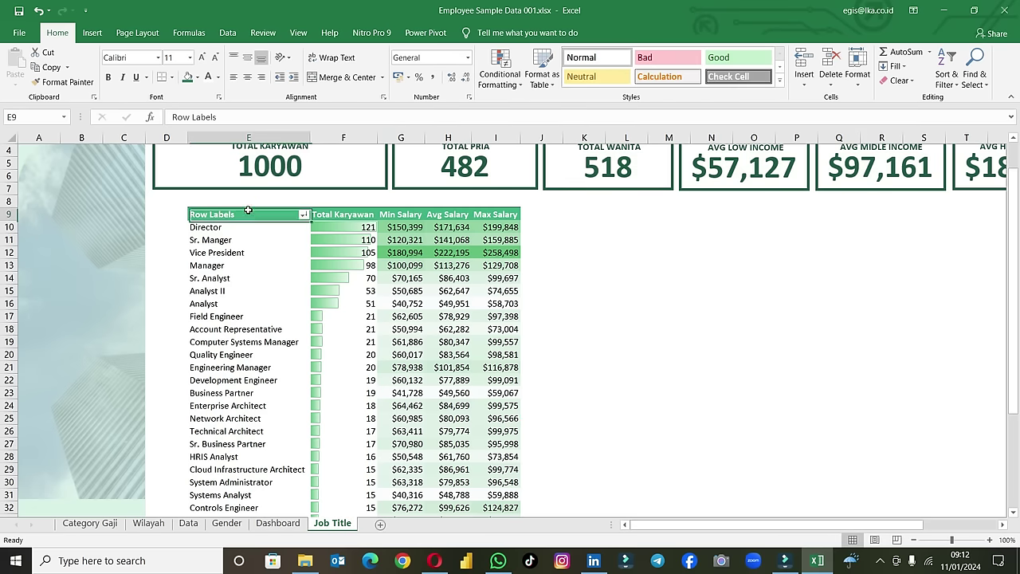
pyautogui.scroll(-2, 538, 458)
pyautogui.scroll(-3, 538, 458)
pyautogui.keyDown('shift'); pyautogui.click(496, 392); pyautogui.keyUp('shift')
pyautogui.hotkey('ctrl', 'c')
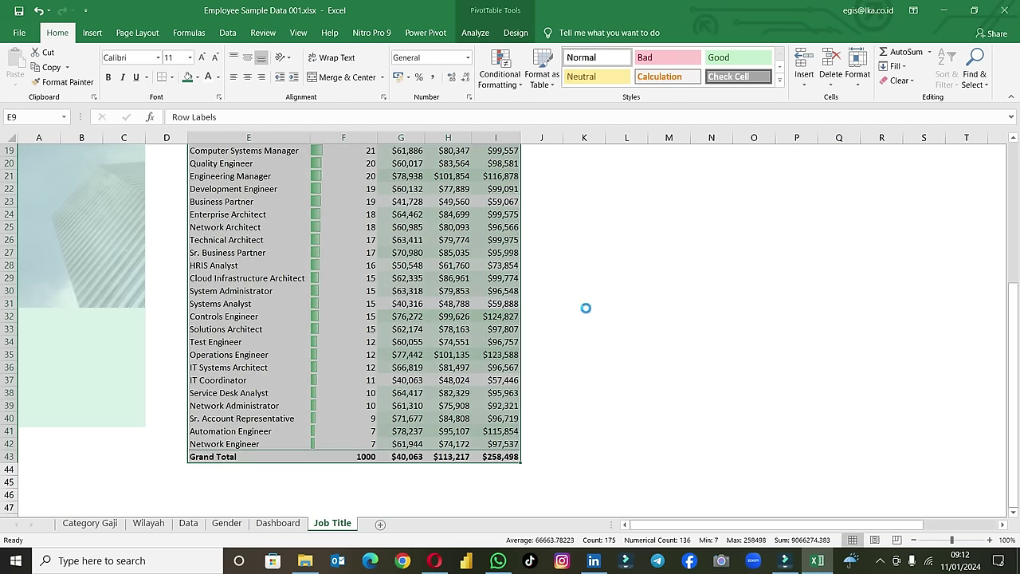
pyautogui.scroll(3, 603, 242)
pyautogui.scroll(3, 603, 242)
pyautogui.click(577, 269)
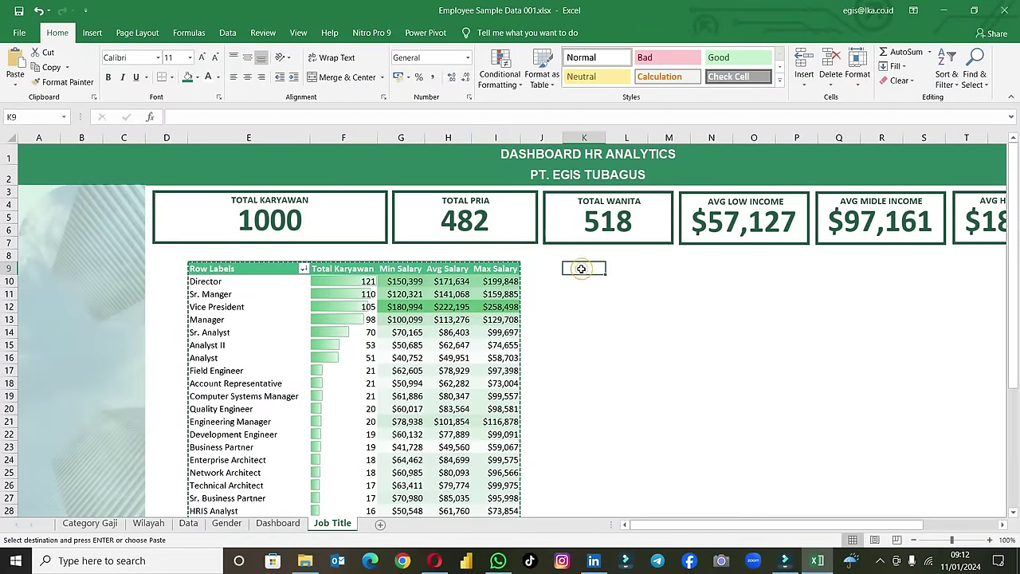
pyautogui.hotkey('ctrl', 'v')
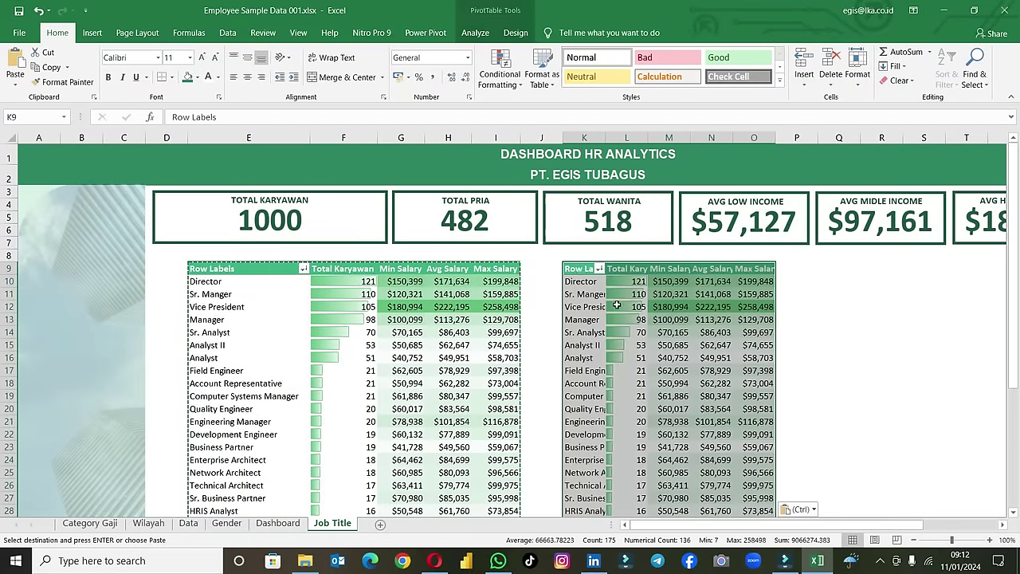
# Step: Swap Job Title for Department in the K9 pivot's rows
pyautogui.rightClick(618, 310)
pyautogui.click(655, 383)
pyautogui.moveTo(836, 458)
pyautogui.mouseDown()
pyautogui.moveTo(841, 275)
pyautogui.moveTo(835, 452)
pyautogui.mouseUp()
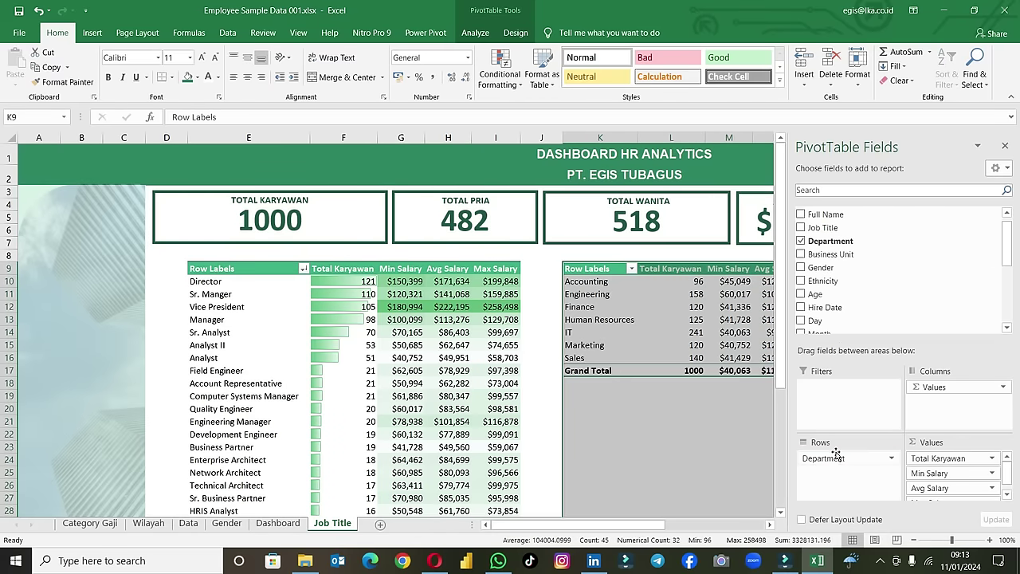
pyautogui.moveTo(677, 528); pyautogui.dragTo(749, 527)
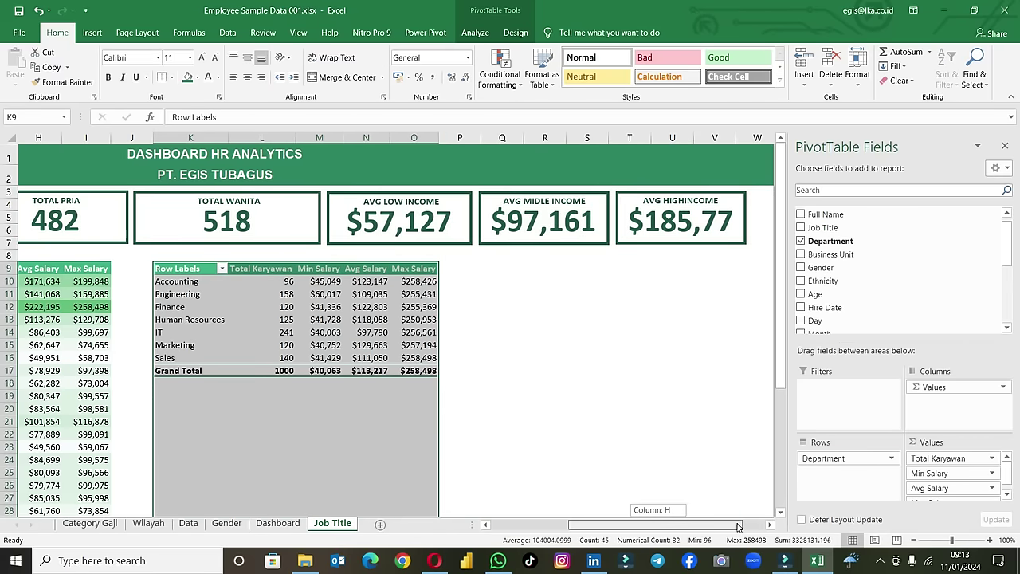
pyautogui.click(581, 394)
# Step: Paste the Department pivot at Q9, undo it, then cut it and select Q9
pyautogui.moveTo(381, 371)
pyautogui.mouseDown()
pyautogui.moveTo(162, 278)
pyautogui.moveTo(162, 269)
pyautogui.mouseUp()
pyautogui.hotkey('ctrl', 'c')
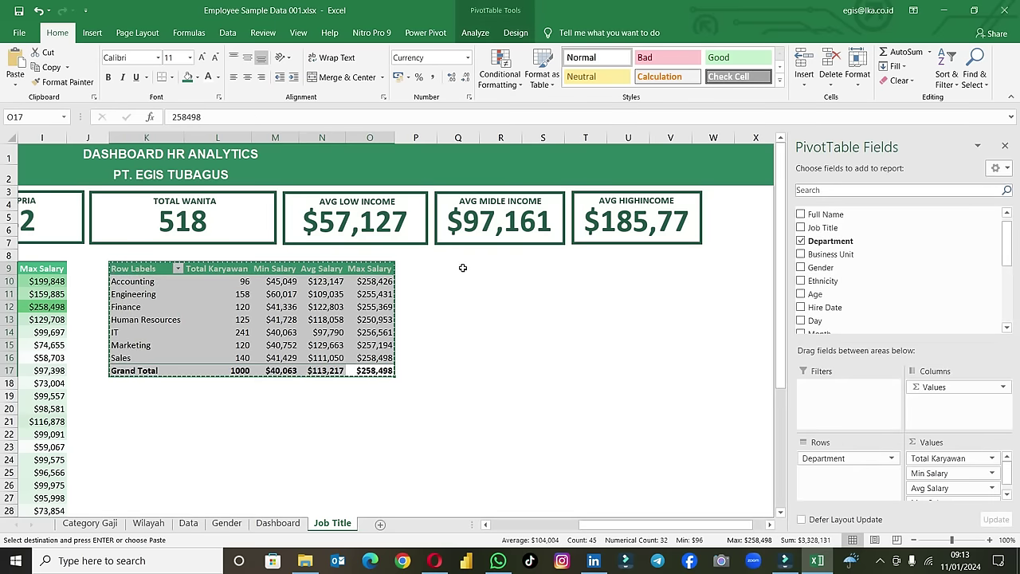
pyautogui.click(444, 265)
pyautogui.hotkey('ctrl', 'v')
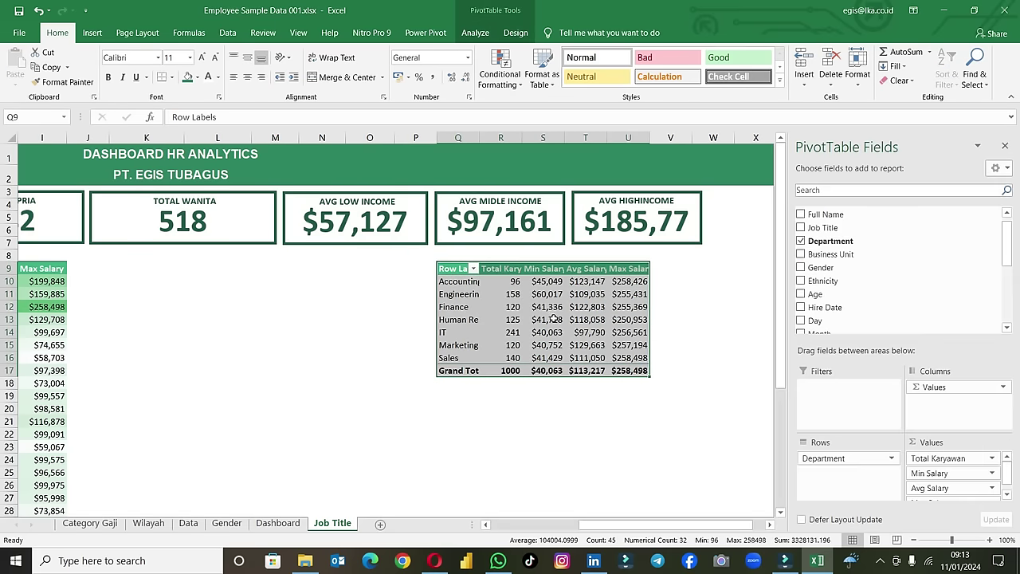
pyautogui.hotkey('ctrl', 'z')
pyautogui.press('Escape')
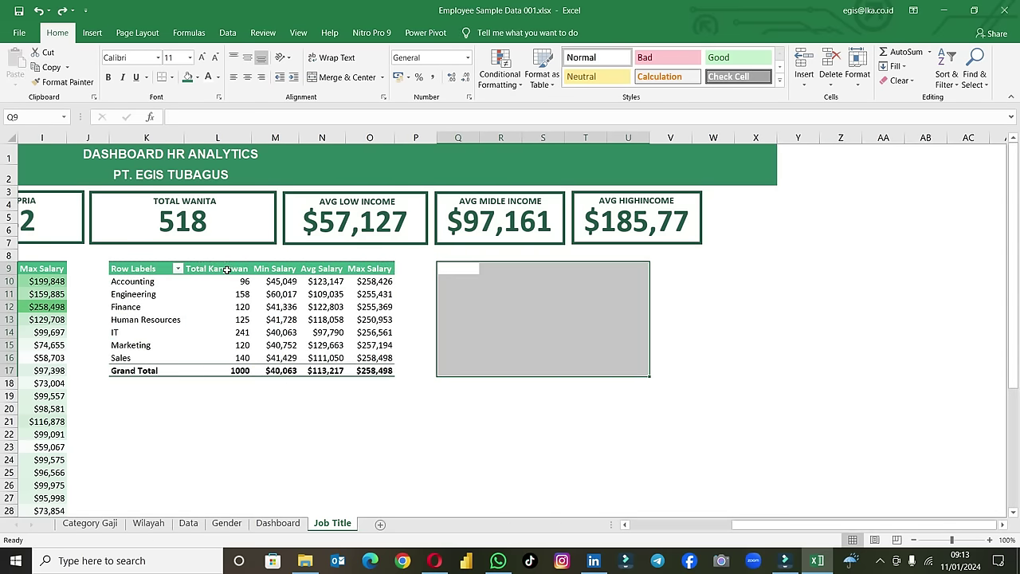
pyautogui.moveTo(183, 275); pyautogui.dragTo(368, 366)
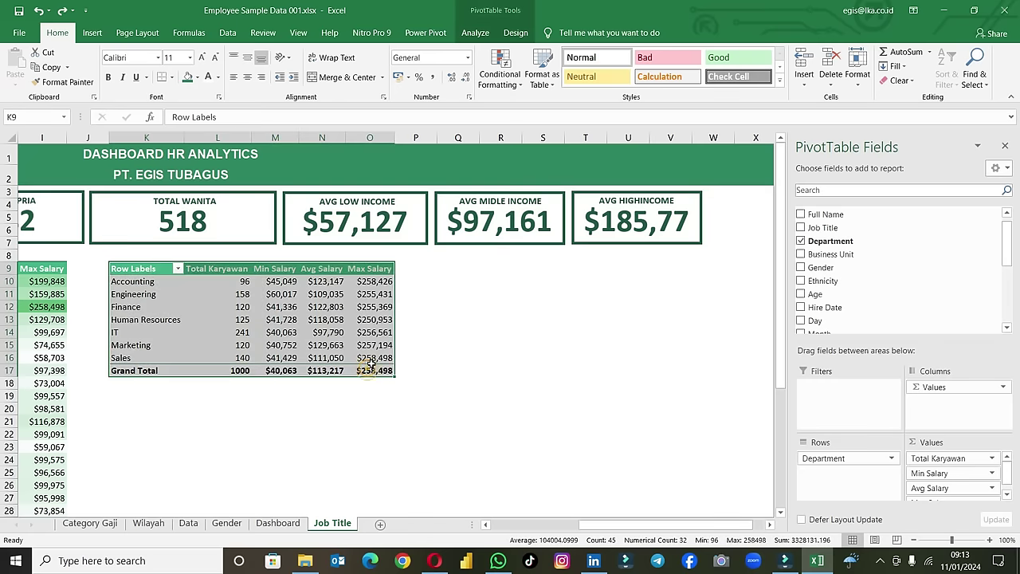
pyautogui.hotkey('ctrl', 'x')
pyautogui.click(453, 273)
# Step: Paste a duplicate pivot at Q9 and regroup it by Business Unit instead of Department
pyautogui.hotkey('ctrl', 'v')
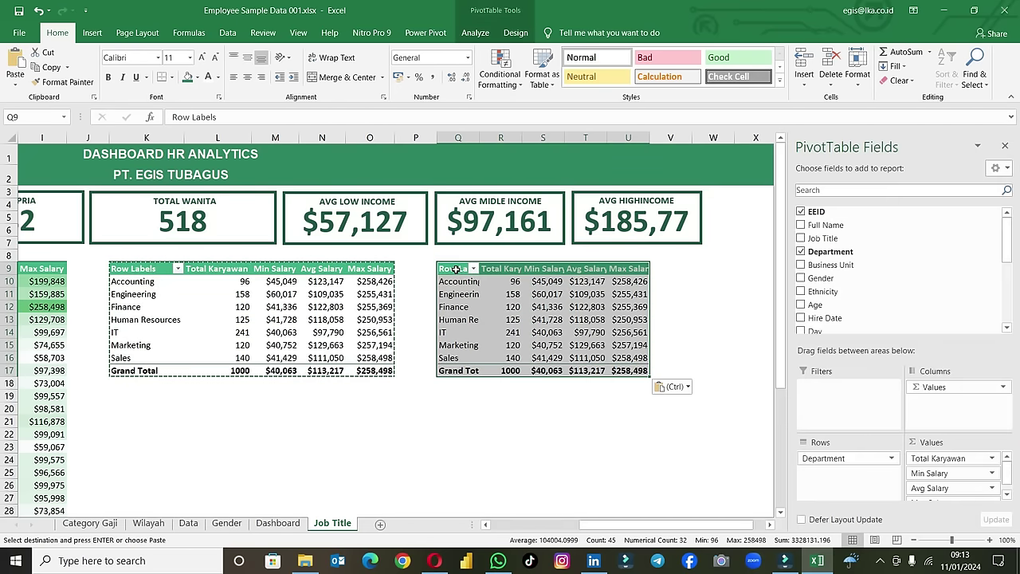
pyautogui.click(592, 341)
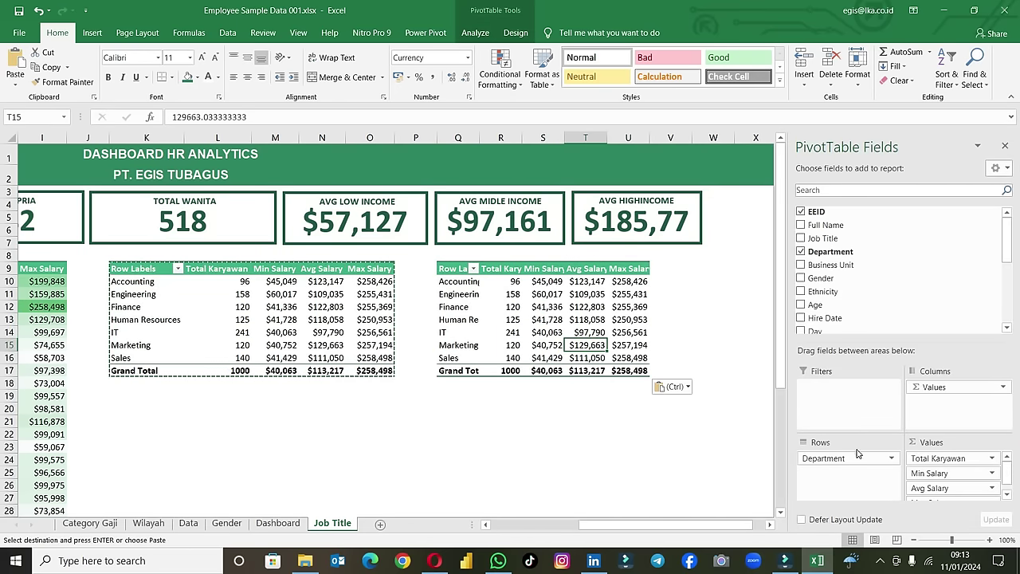
pyautogui.moveTo(858, 453); pyautogui.dragTo(822, 350)
pyautogui.moveTo(828, 264); pyautogui.dragTo(832, 455)
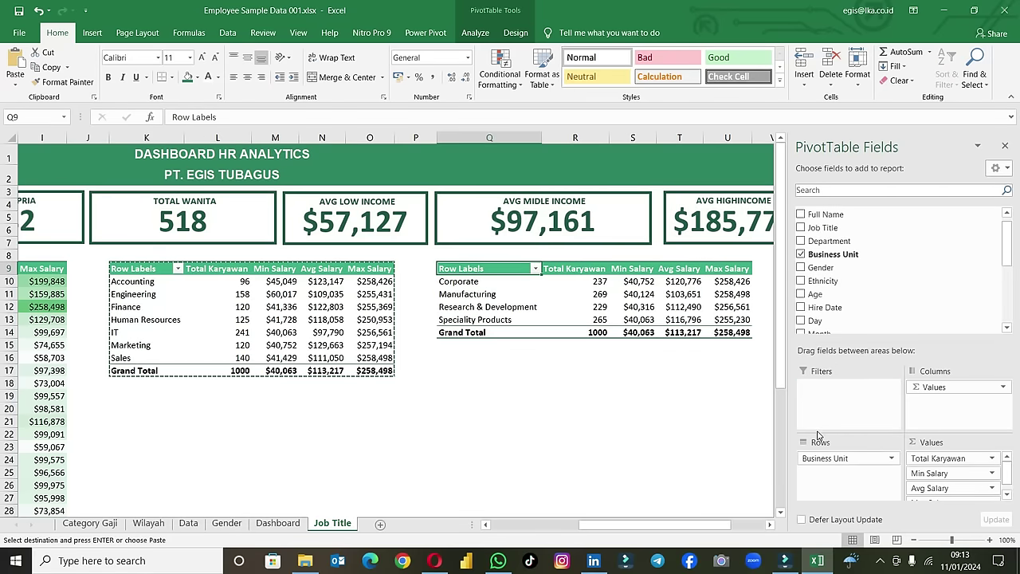
# Step: Copy the Business Unit pivot to Q18 and regroup it by Gender (Pria, Wanita)
pyautogui.click(723, 333)
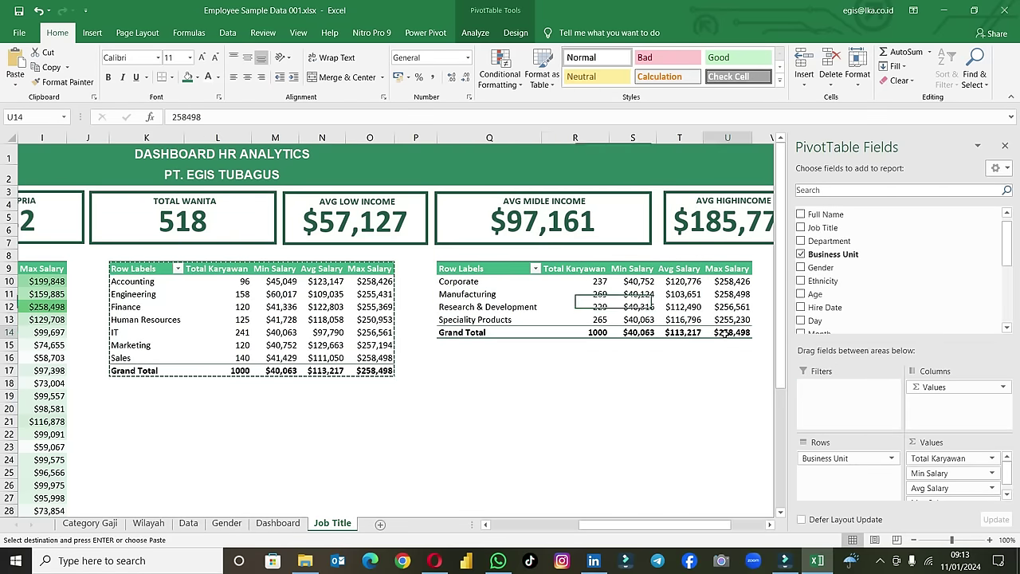
pyautogui.moveTo(723, 333); pyautogui.dragTo(446, 269)
pyautogui.hotkey('ctrl', 'c')
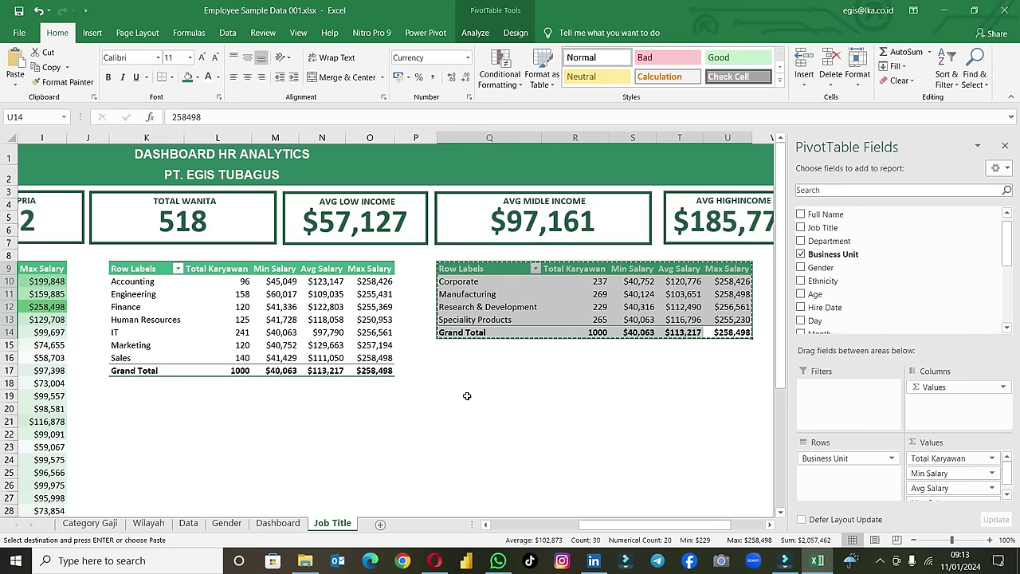
pyautogui.click(460, 385)
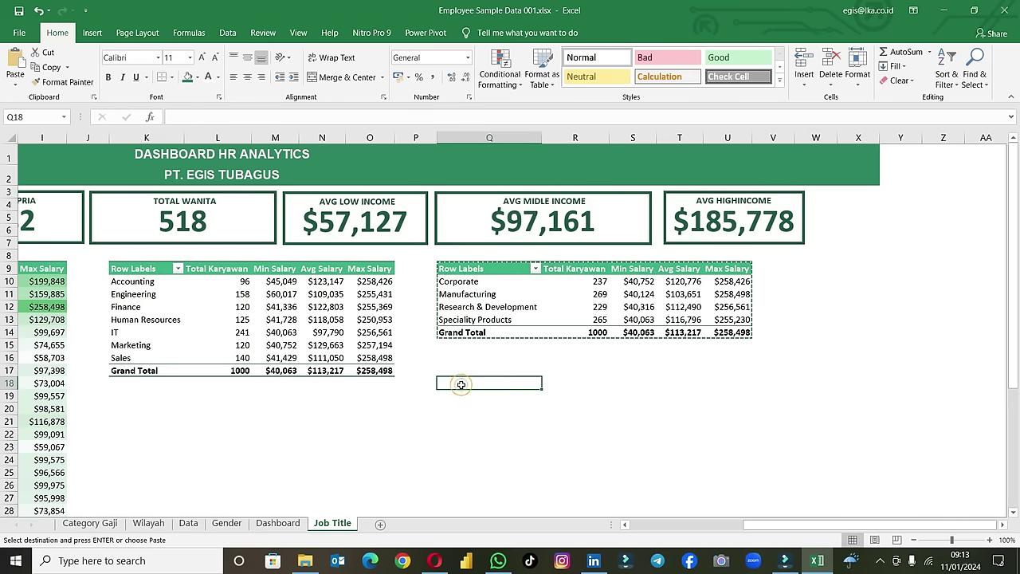
pyautogui.hotkey('ctrl', 'v')
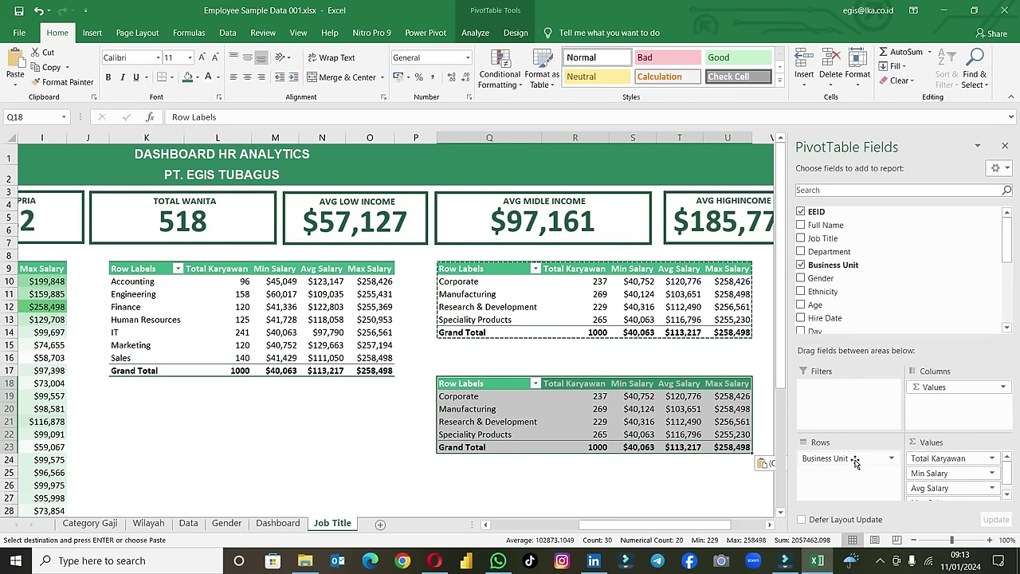
pyautogui.moveTo(855, 463); pyautogui.dragTo(820, 287)
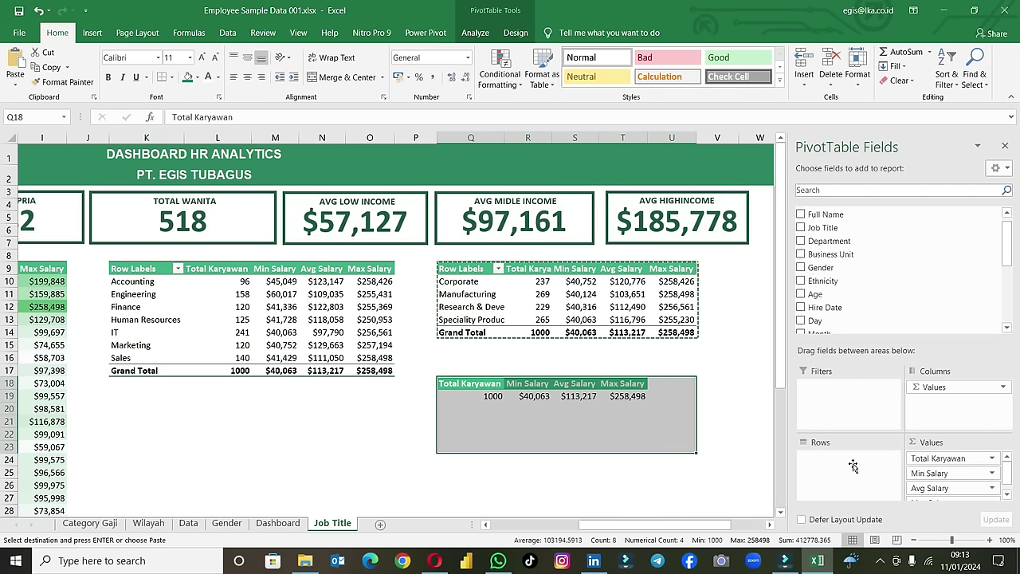
pyautogui.moveTo(853, 466); pyautogui.dragTo(851, 462)
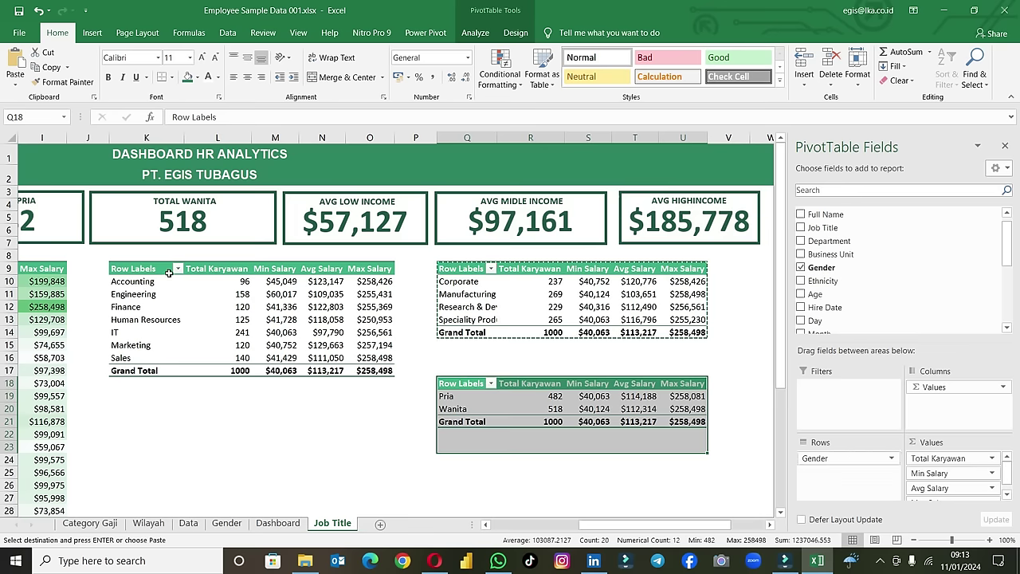
pyautogui.press('Escape')
# Step: Move the Department pivot to K18 and the Business Unit pivot to K9
pyautogui.moveTo(140, 273); pyautogui.dragTo(383, 371)
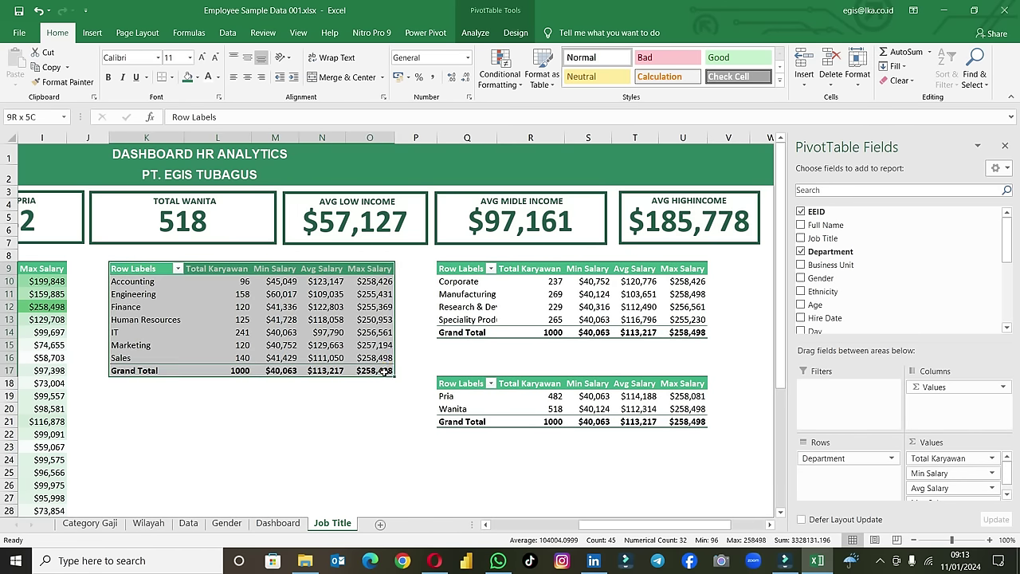
pyautogui.hotkey('ctrl', 'x')
pyautogui.click(145, 384)
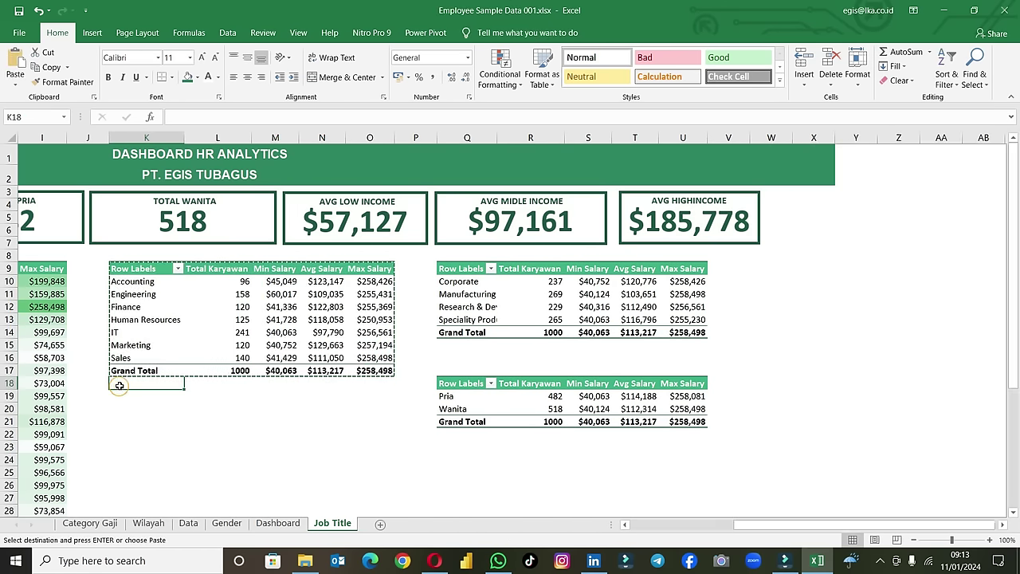
pyautogui.hotkey('ctrl', 'v')
pyautogui.moveTo(683, 332); pyautogui.dragTo(448, 269)
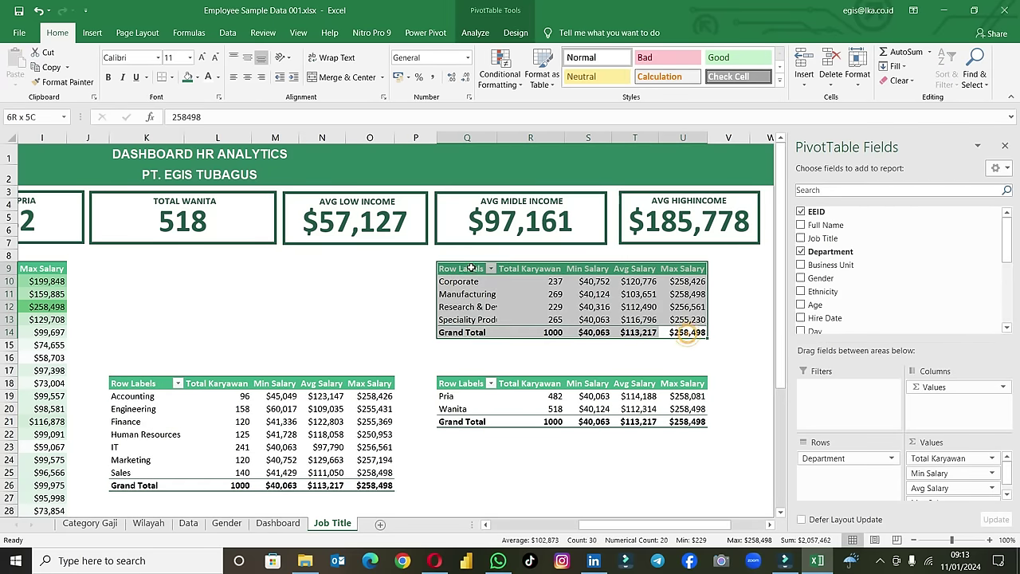
pyautogui.hotkey('ctrl', 'x')
pyautogui.click(111, 272)
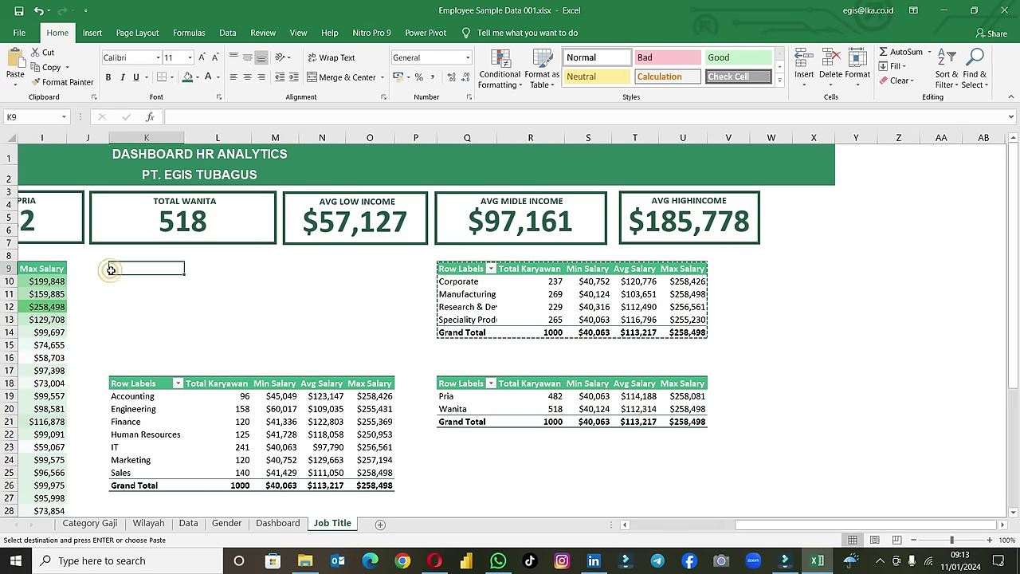
pyautogui.hotkey('ctrl', 'v')
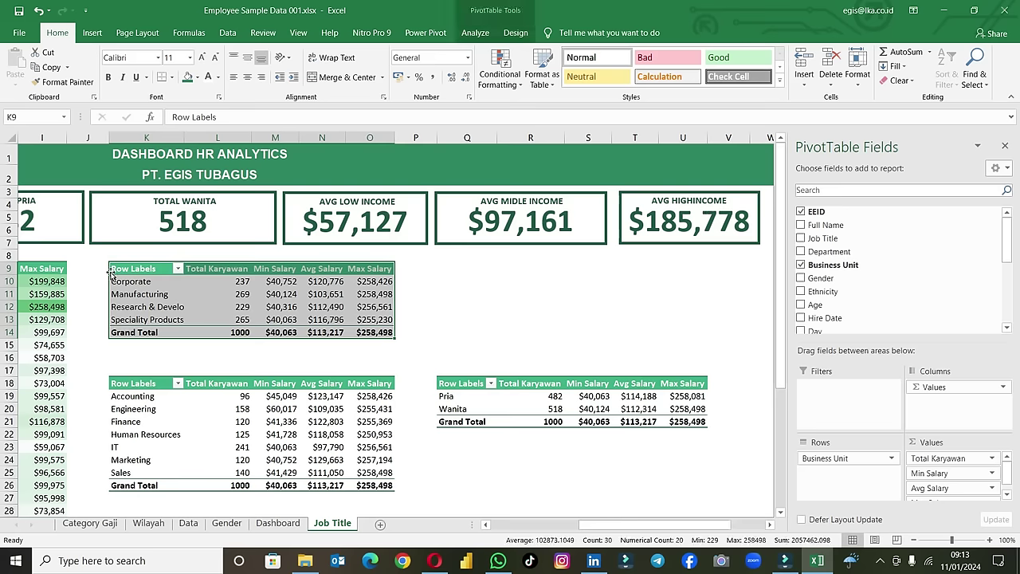
# Step: Move the Gender pivot table to Q9
pyautogui.click(432, 382)
pyautogui.moveTo(432, 383); pyautogui.dragTo(676, 422)
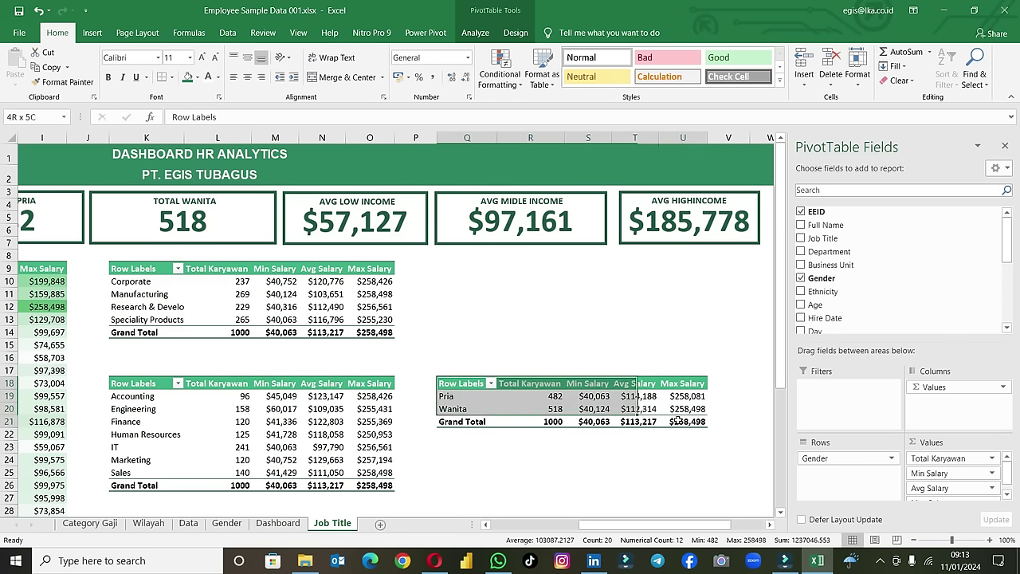
pyautogui.hotkey('ctrl', 'x')
pyautogui.click(445, 269)
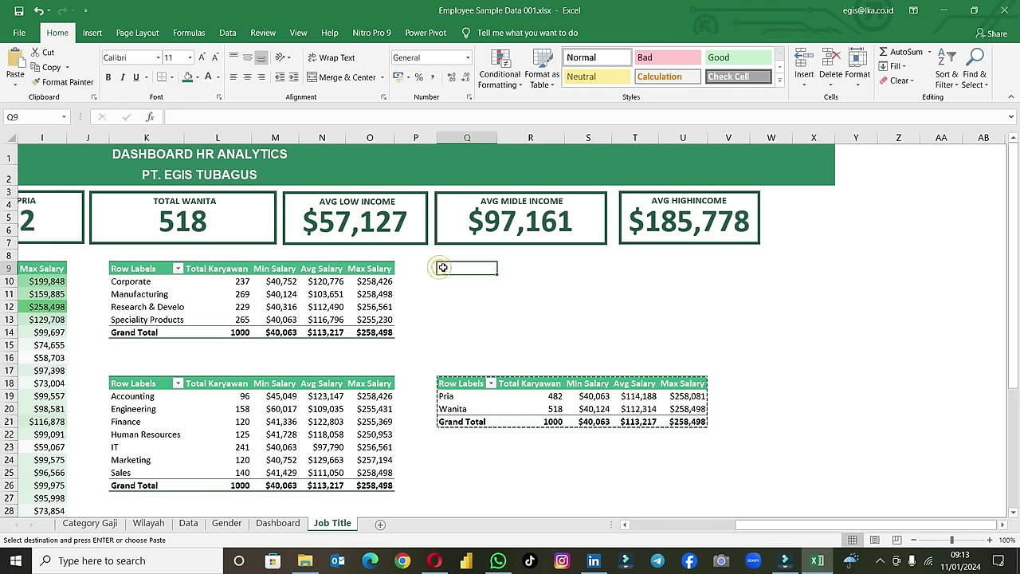
pyautogui.hotkey('ctrl', 'v')
pyautogui.click(524, 345)
pyautogui.moveTo(646, 525)
pyautogui.mouseDown()
pyautogui.moveTo(637, 528)
pyautogui.moveTo(753, 530)
pyautogui.mouseUp()
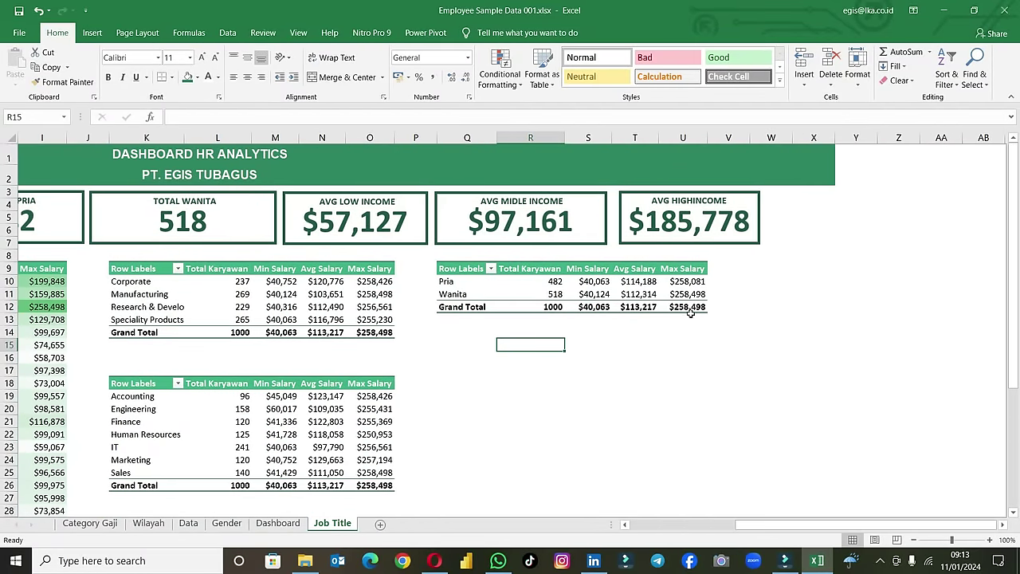
# Step: Copy the Gender pivot to Q18 and add Ethnicity as a row field
pyautogui.moveTo(683, 307); pyautogui.dragTo(458, 268)
pyautogui.hotkey('ctrl', 'c')
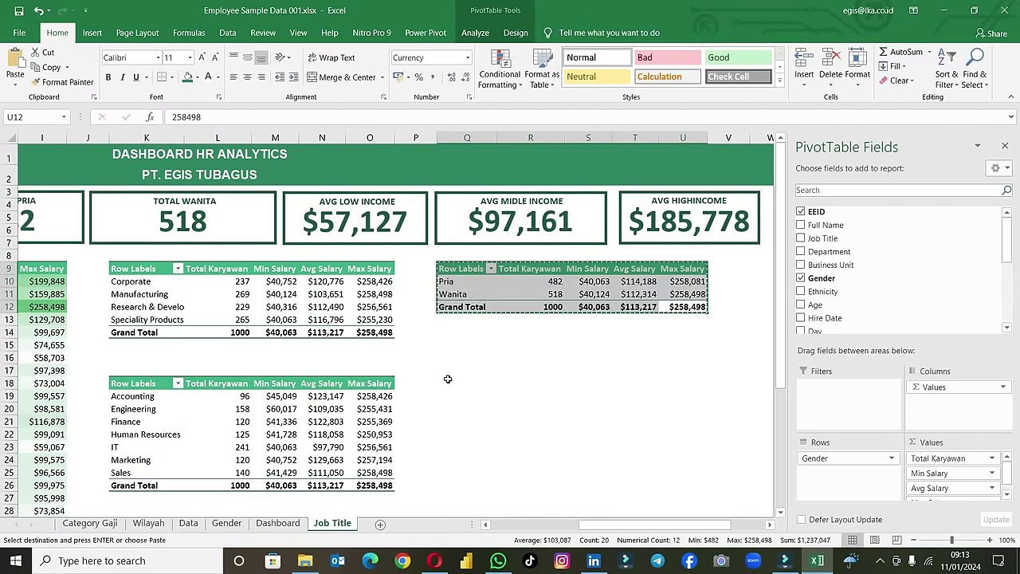
pyautogui.click(450, 381)
pyautogui.hotkey('ctrl', 'v')
pyautogui.moveTo(454, 409); pyautogui.dragTo(454, 396)
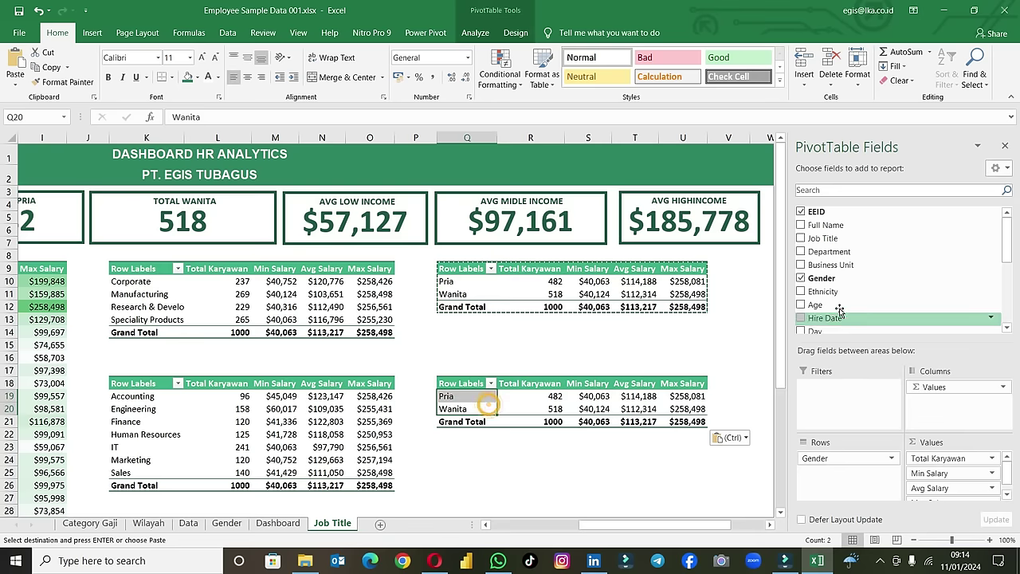
pyautogui.moveTo(823, 291); pyautogui.dragTo(846, 475)
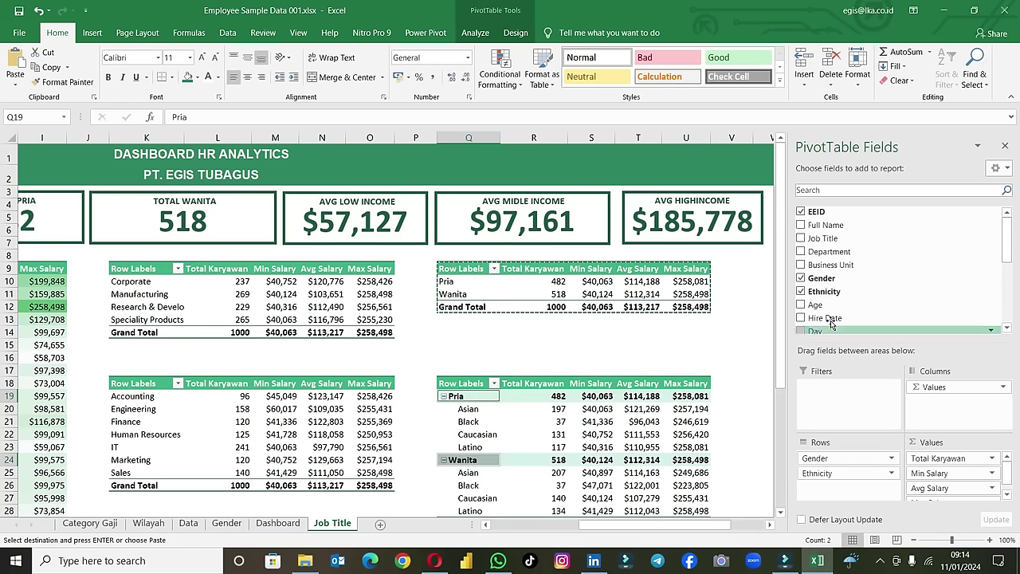
# Step: Remove Gender from the Q18 pivot's rows and rename the Job Title sheet to Gaji
pyautogui.click(800, 278)
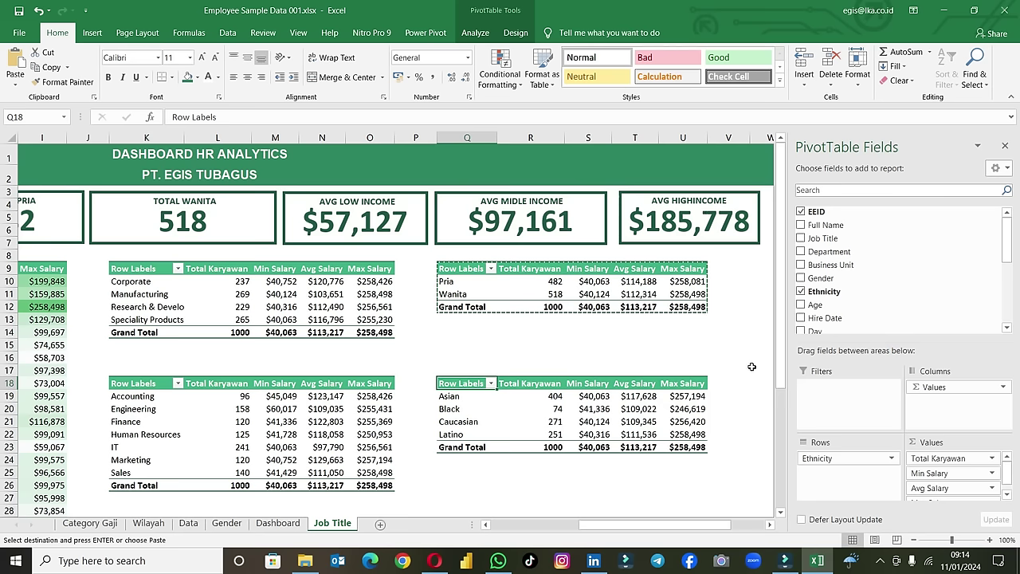
pyautogui.click(322, 527)
pyautogui.write('Gaji')
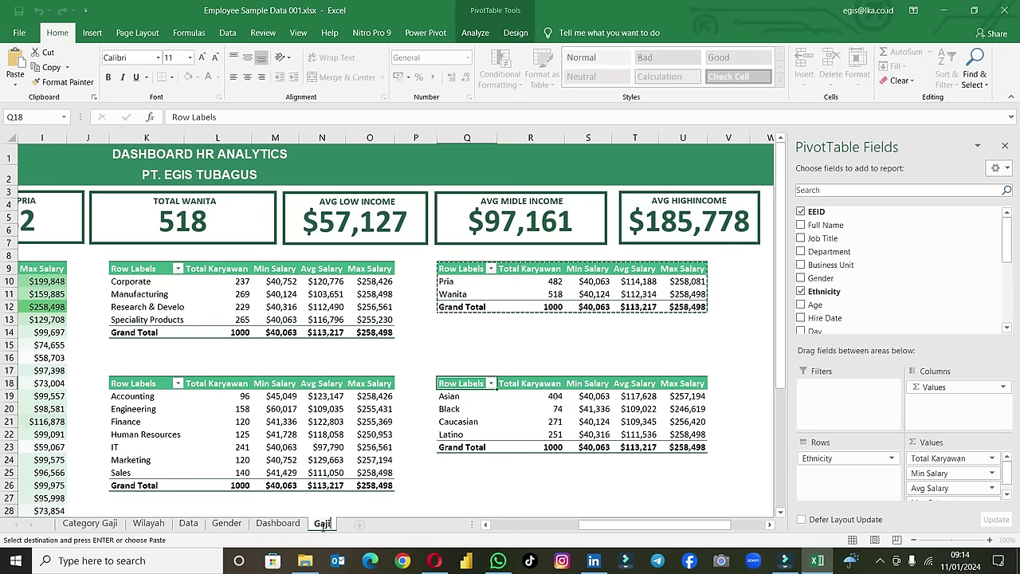
# Step: Confirm the Gaji sheet name and filter the dashboard's Year slicer to 2021
pyautogui.click(440, 479)
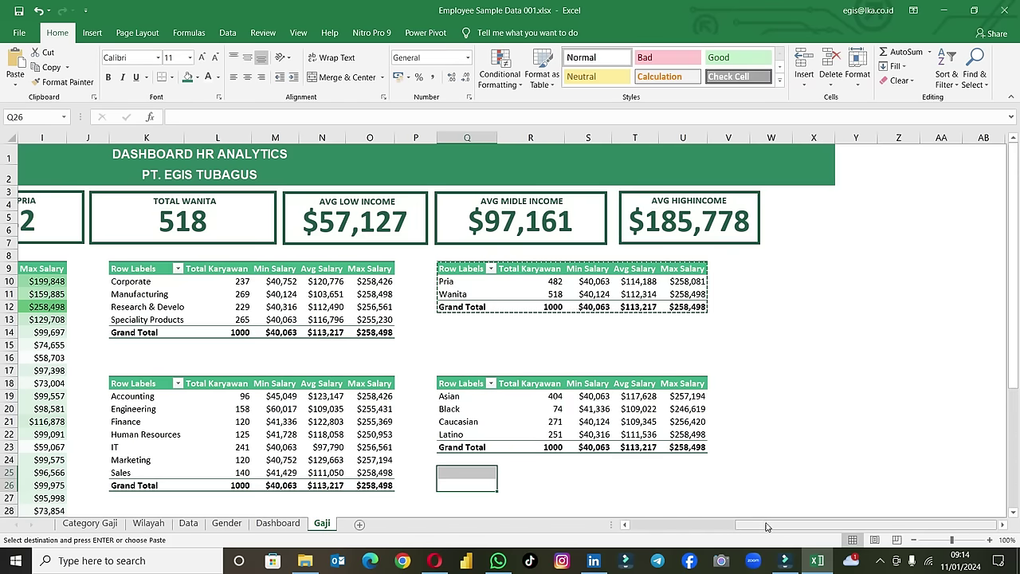
pyautogui.click(288, 527)
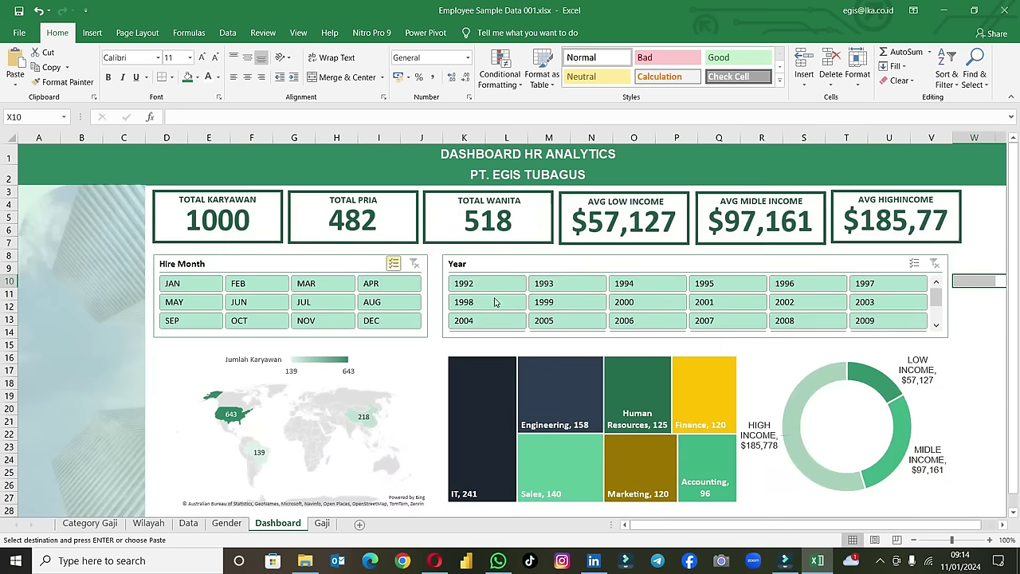
pyautogui.scroll(-1, 893, 318)
pyautogui.scroll(-1, 884, 323)
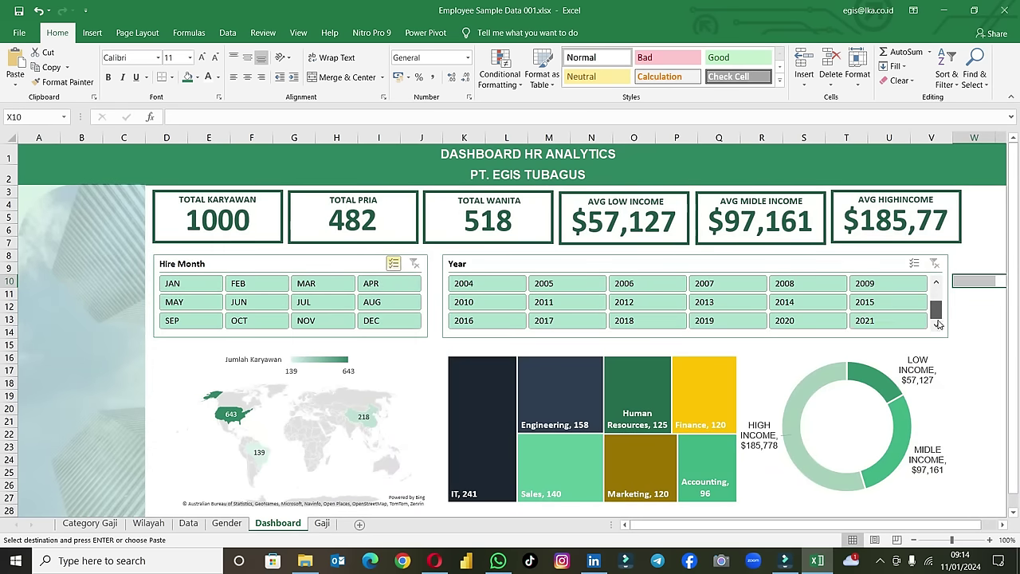
pyautogui.click(877, 323)
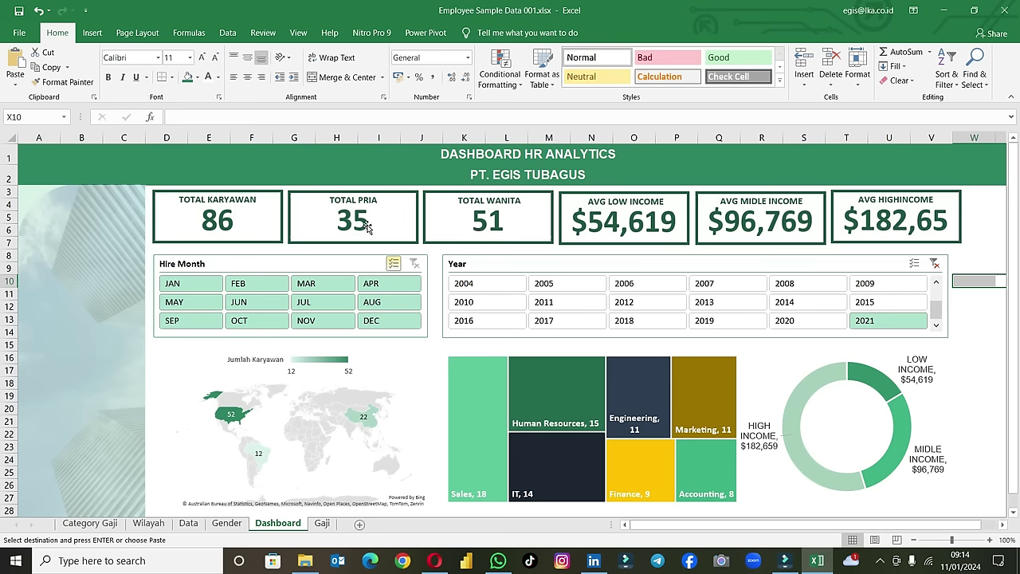
# Step: Check the filtered Ethnicity pivot table on the Gaji sheet
pyautogui.click(322, 523)
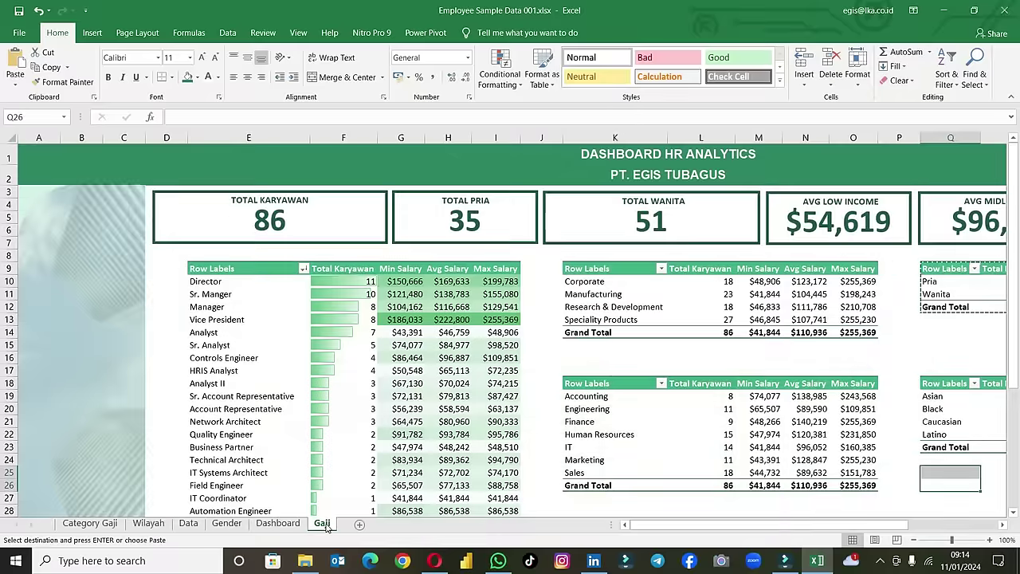
pyautogui.scroll(-2, 376, 394)
pyautogui.scroll(2, 372, 399)
pyautogui.moveTo(714, 529); pyautogui.dragTo(785, 531)
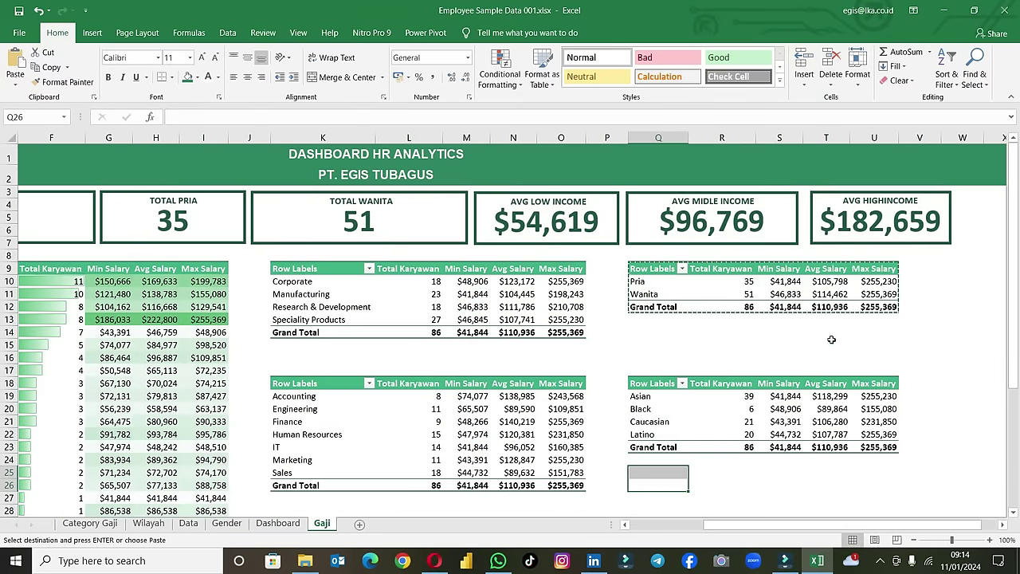
pyautogui.click(784, 437)
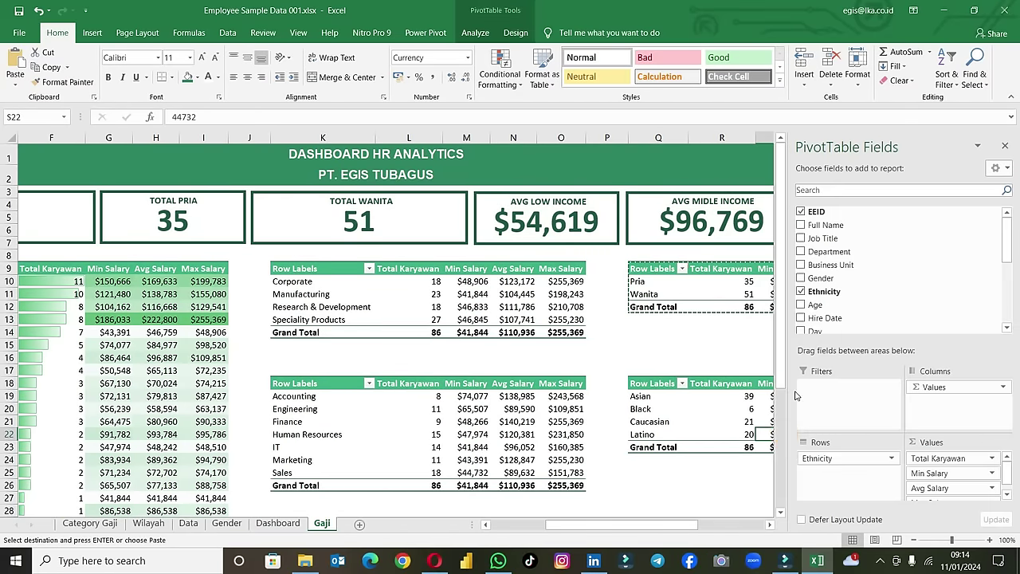
pyautogui.click(1005, 145)
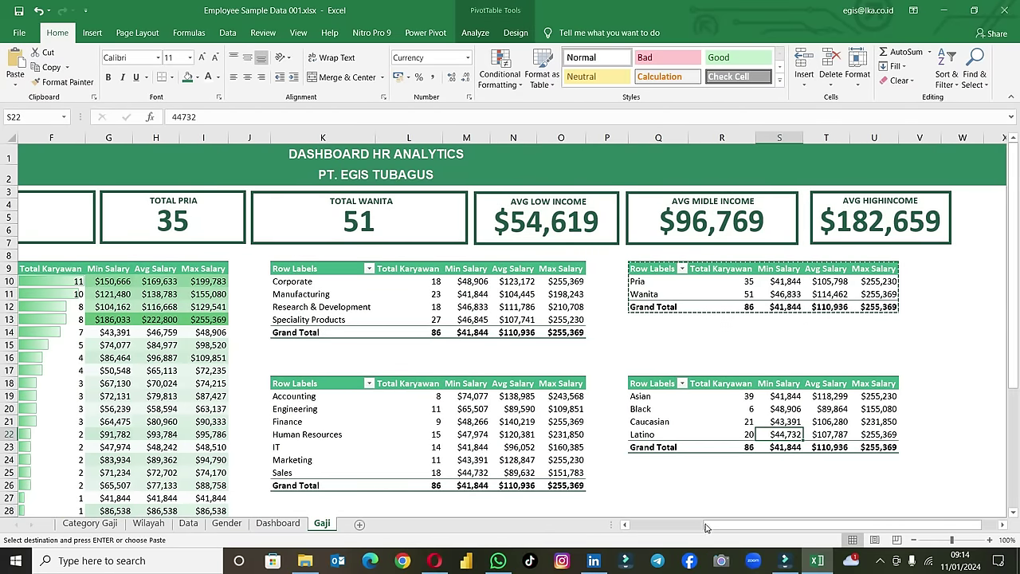
pyautogui.moveTo(708, 528); pyautogui.dragTo(625, 533)
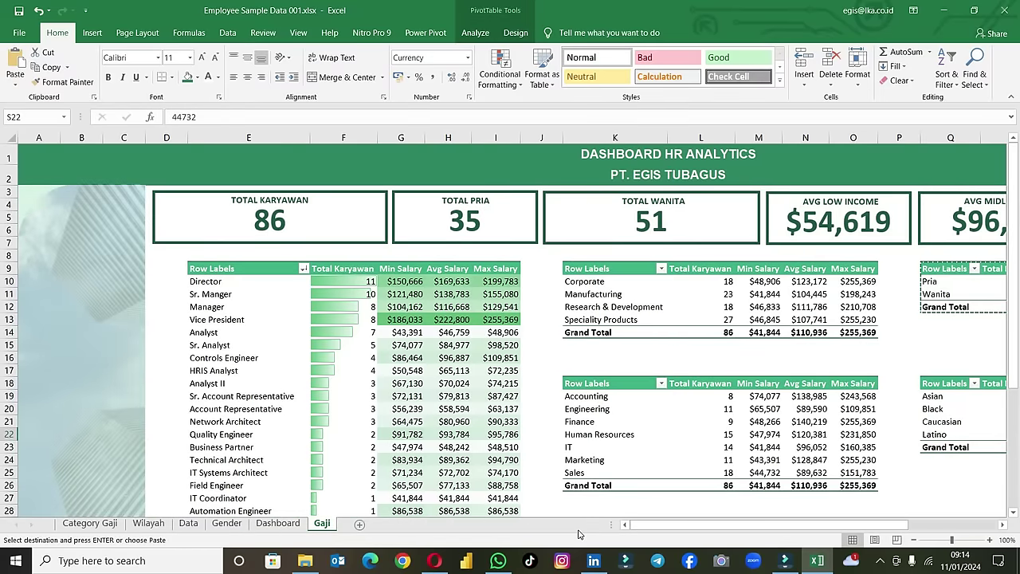
# Step: Hide the grouped Category Gaji, Wilayah, Data and Gender sheets
pyautogui.click(280, 526)
pyautogui.click(100, 526)
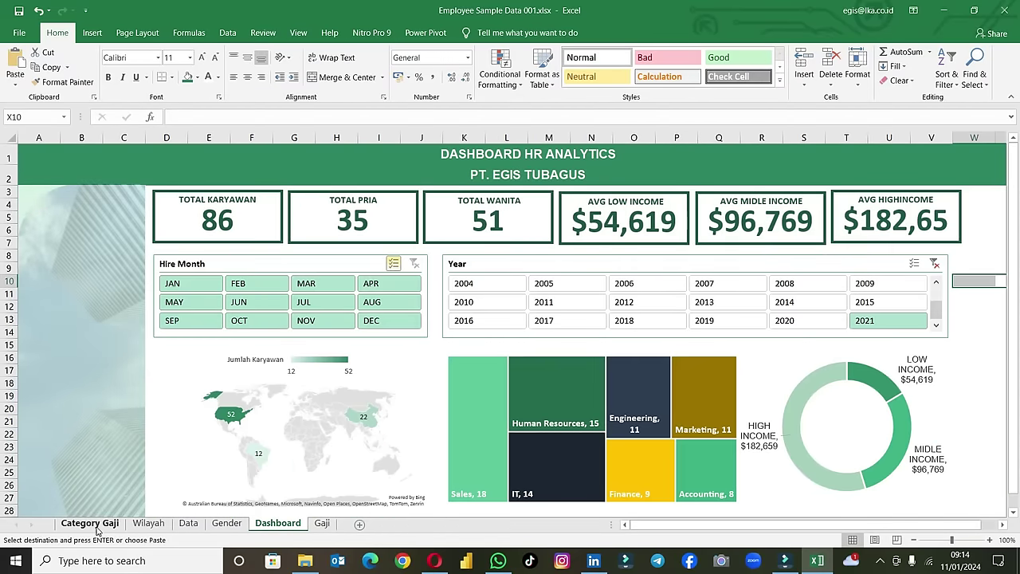
pyautogui.keyDown('shift'); pyautogui.click(229, 526); pyautogui.keyUp('shift')
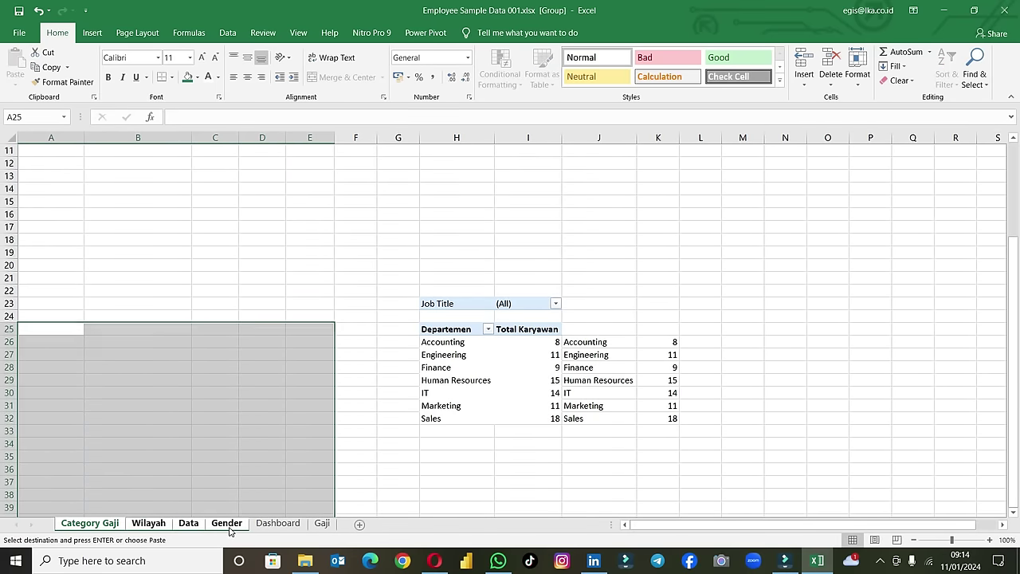
pyautogui.rightClick(229, 528)
pyautogui.click(268, 472)
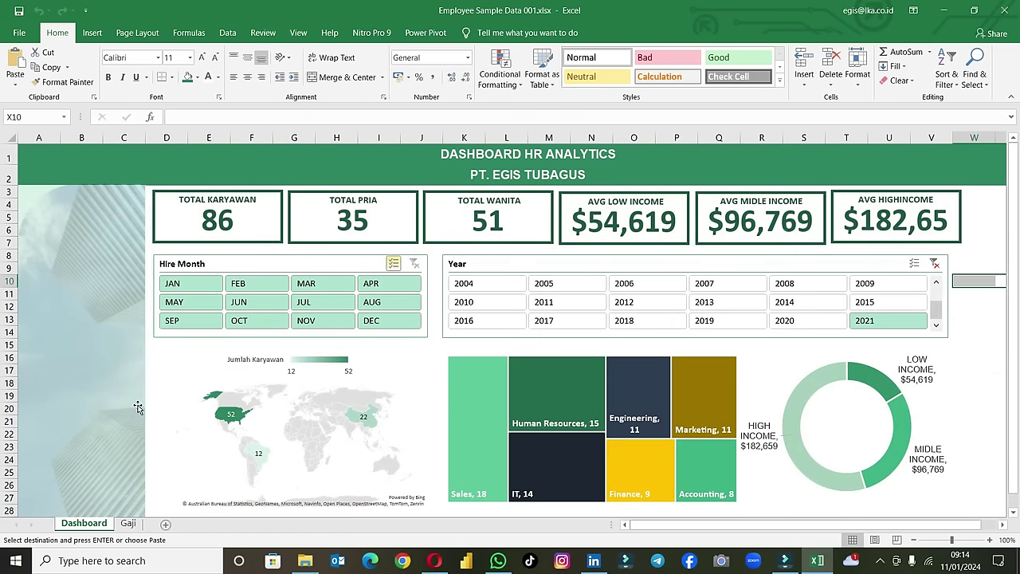
pyautogui.click(92, 33)
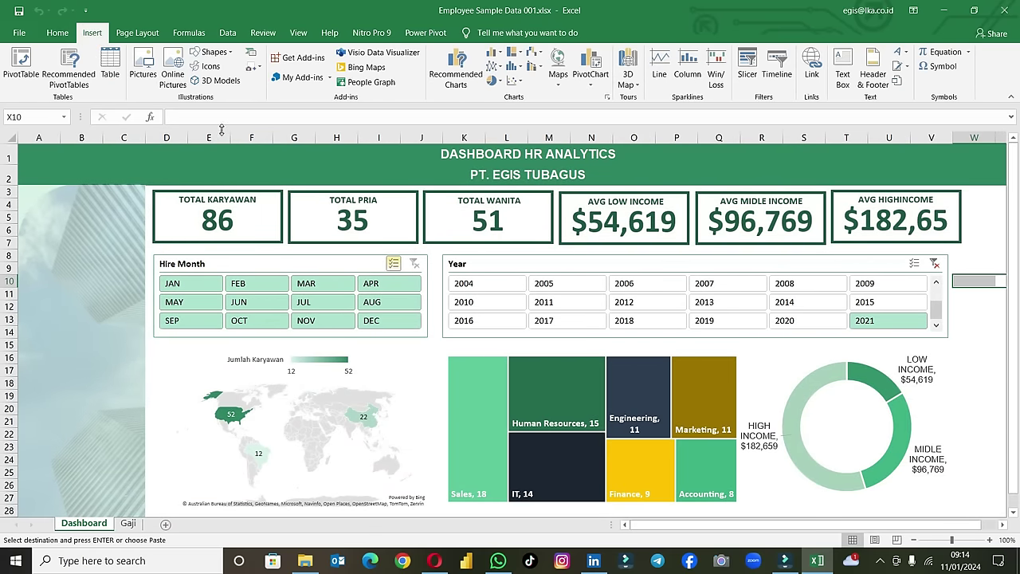
# Step: Draw a text box on the dashboard's left panel near A8:C10
pyautogui.click(231, 56)
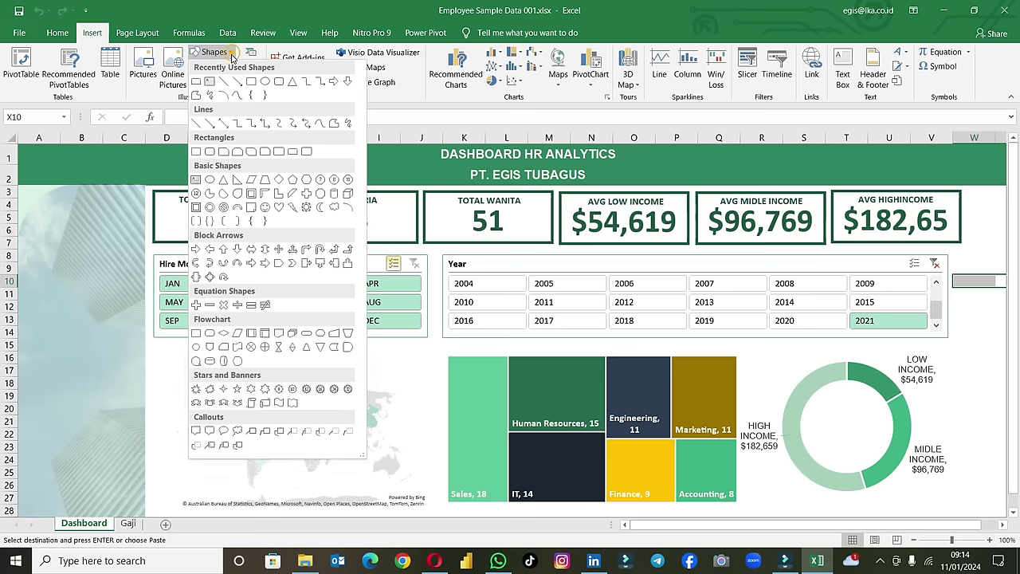
pyautogui.click(210, 82)
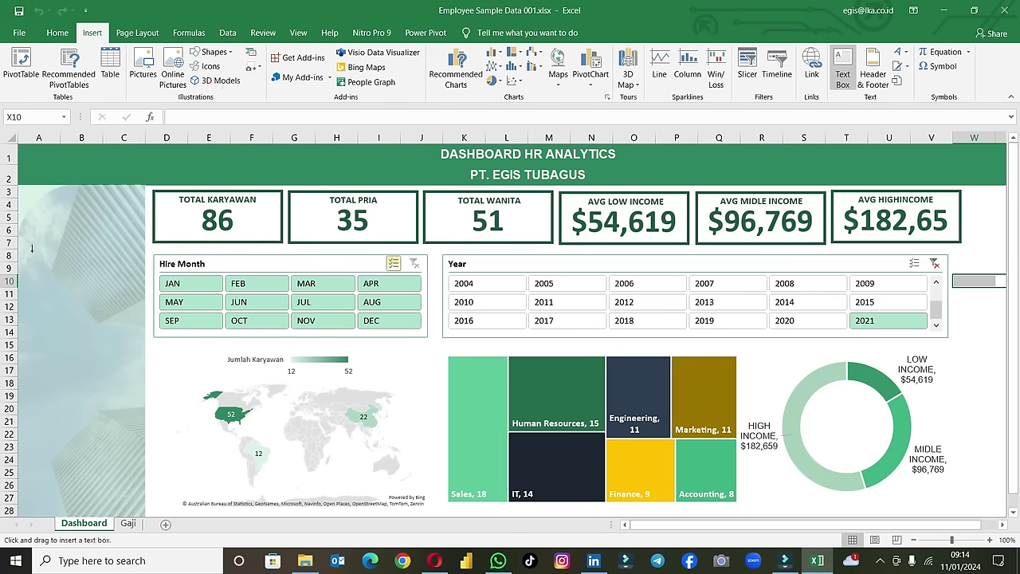
pyautogui.moveTo(28, 252); pyautogui.dragTo(131, 287)
pyautogui.write('Summary')
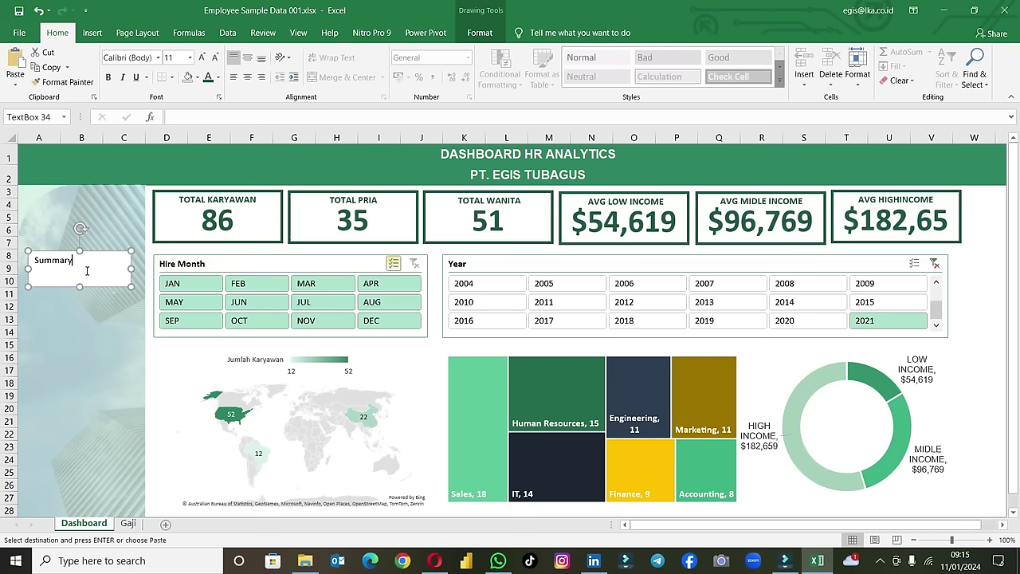
# Step: Make the Summary text bold, 16 pt, centred and green
pyautogui.doubleClick(61, 261)
pyautogui.click(109, 80)
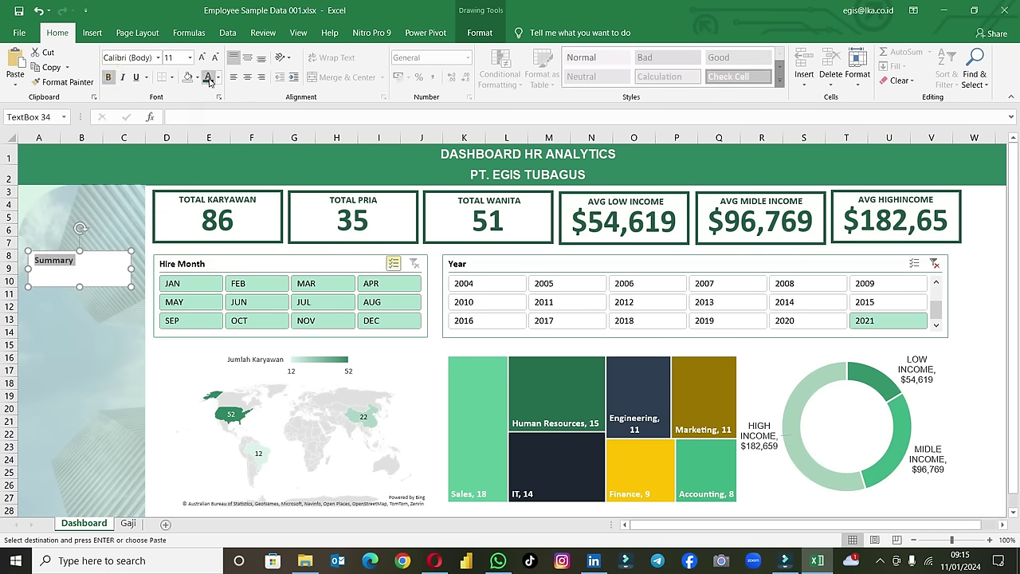
pyautogui.click(203, 59)
pyautogui.click(203, 59)
pyautogui.click(204, 59)
pyautogui.click(247, 77)
pyautogui.click(247, 58)
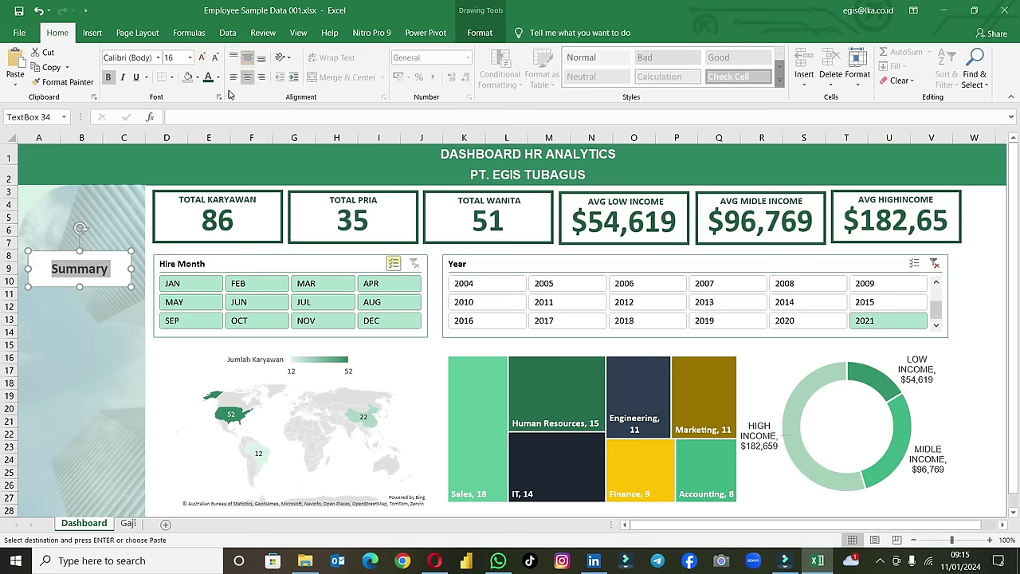
pyautogui.click(217, 77)
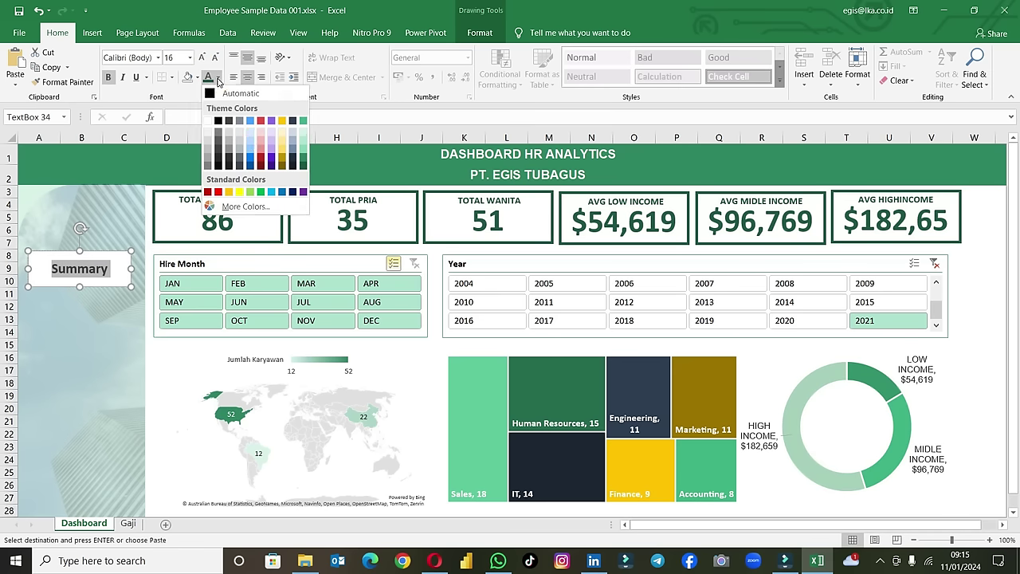
pyautogui.click(262, 188)
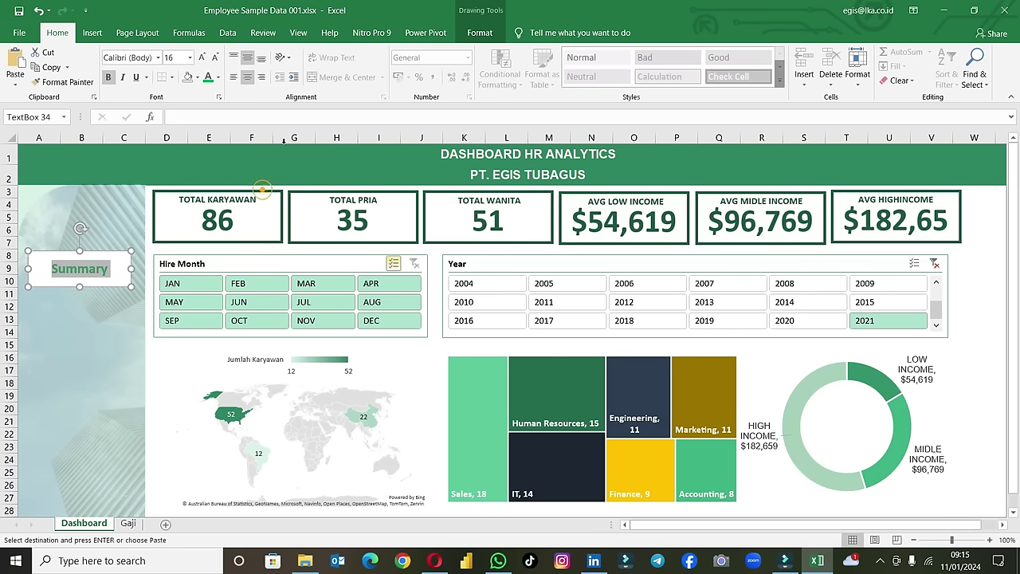
# Step: Remove the Summary box's fill and give it a 4½ pt dark green outline
pyautogui.click(480, 32)
pyautogui.click(489, 53)
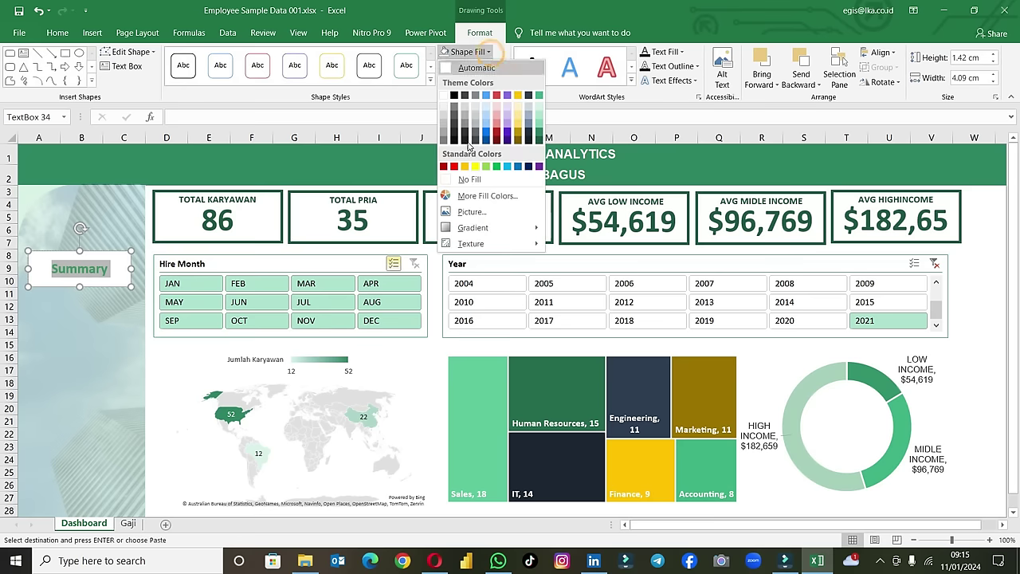
pyautogui.click(469, 179)
pyautogui.click(504, 68)
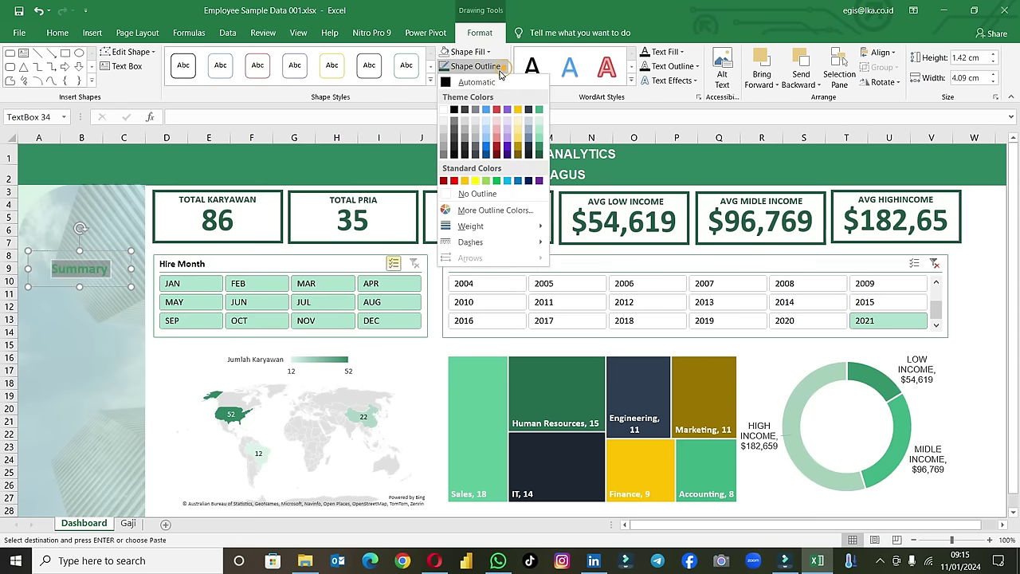
pyautogui.click(539, 154)
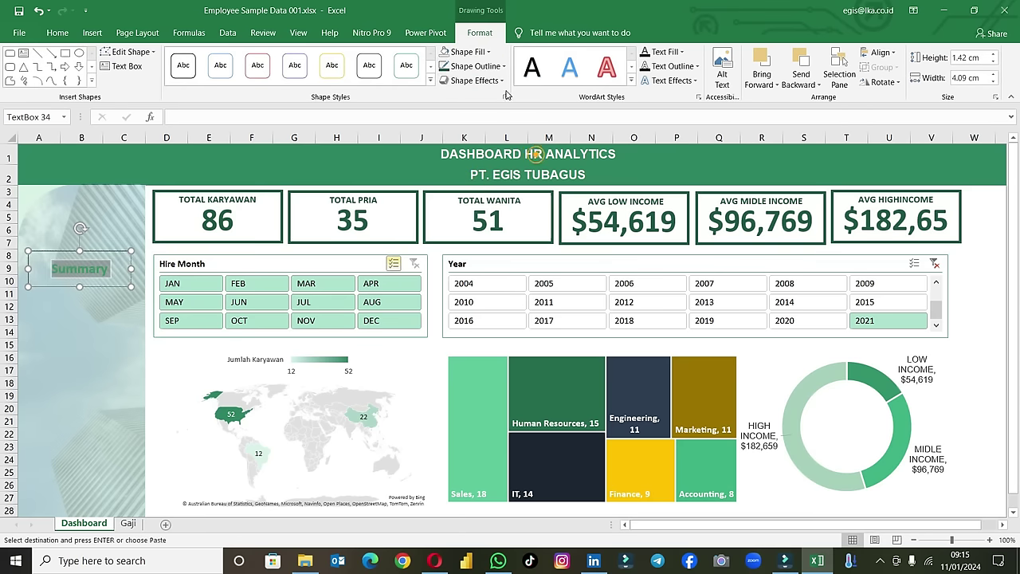
pyautogui.click(493, 66)
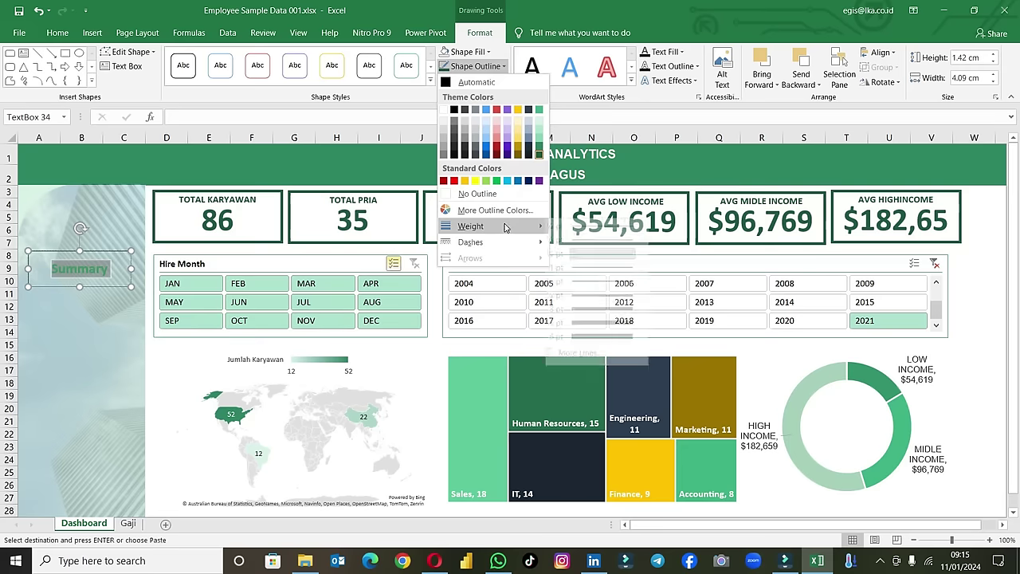
pyautogui.moveTo(505, 226)
pyautogui.click(604, 322)
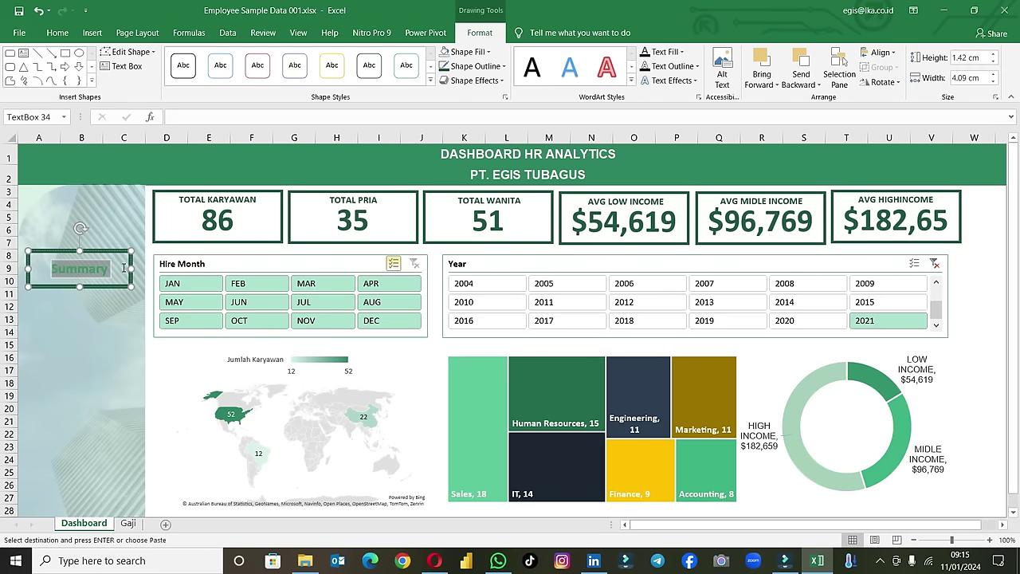
# Step: Adjust the Summary box outline thickness again
pyautogui.doubleClick(91, 268)
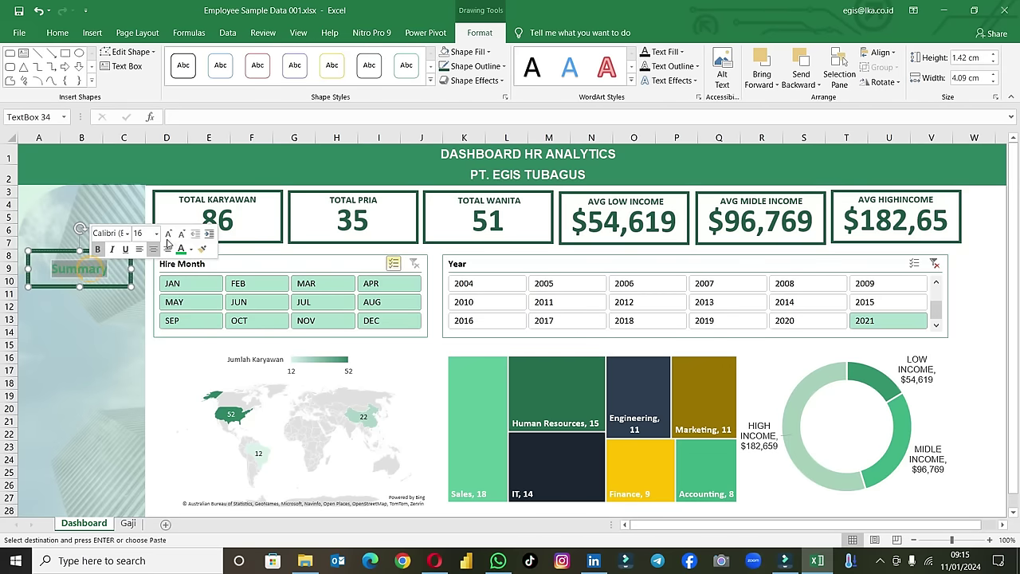
pyautogui.click(502, 66)
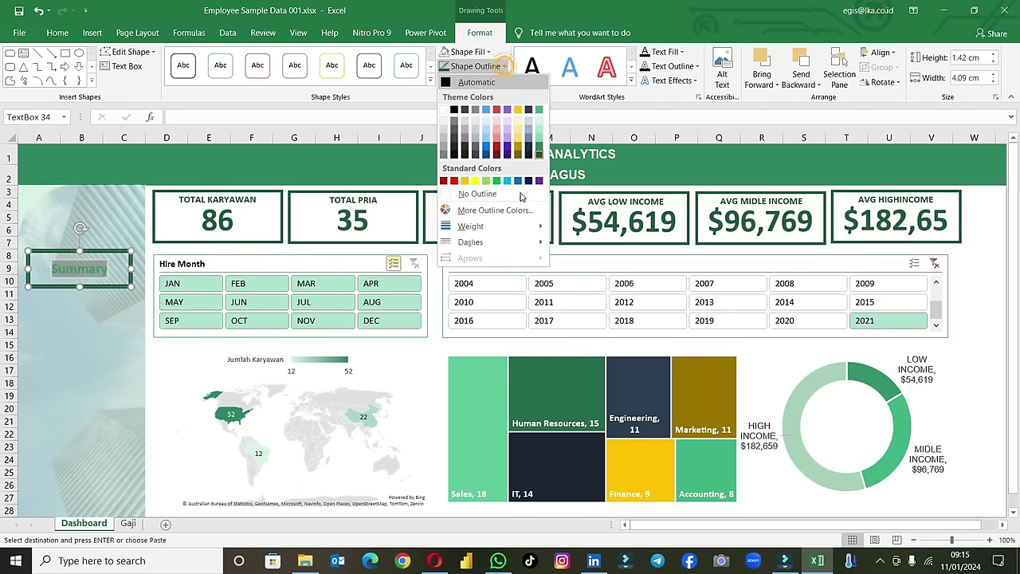
pyautogui.click(594, 265)
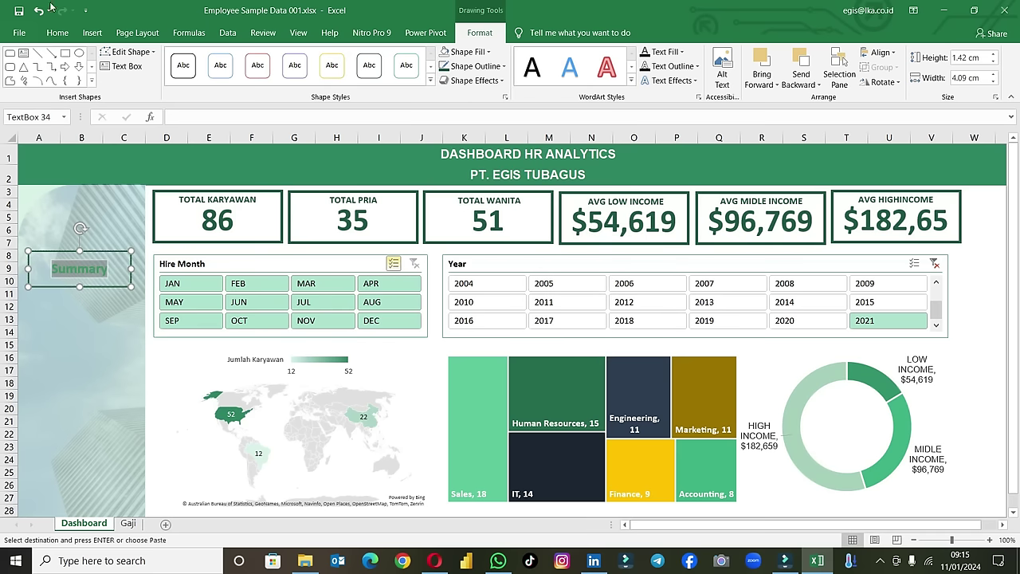
pyautogui.click(56, 32)
pyautogui.click(218, 77)
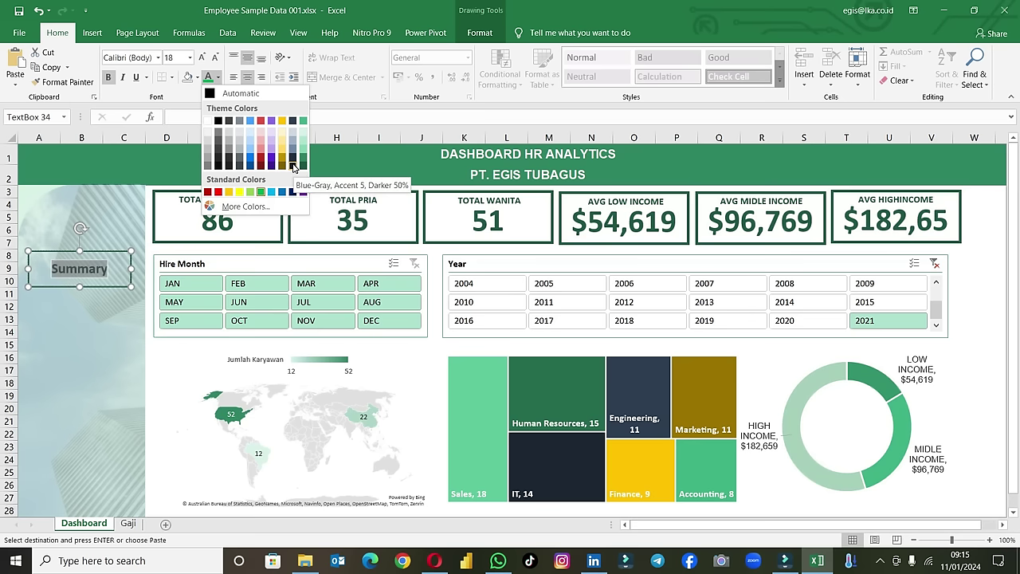
# Step: Make the Summary text a dark colour
pyautogui.click(296, 167)
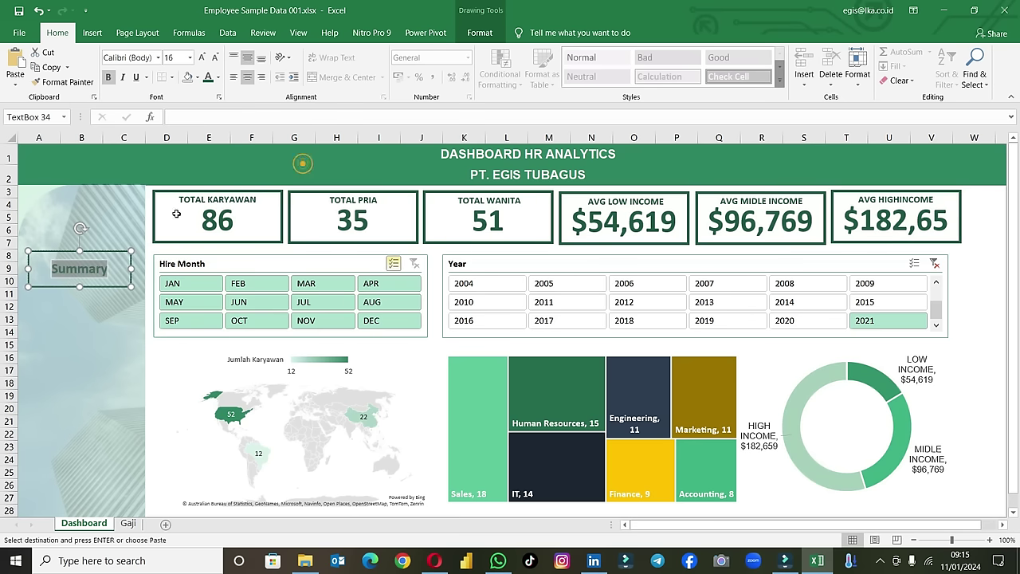
pyautogui.click(111, 224)
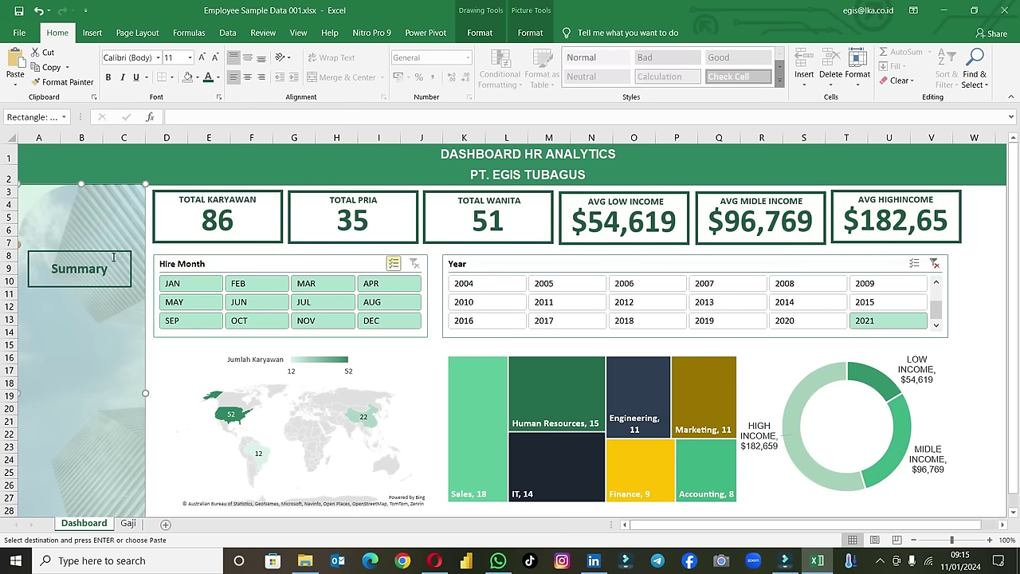
pyautogui.click(115, 255)
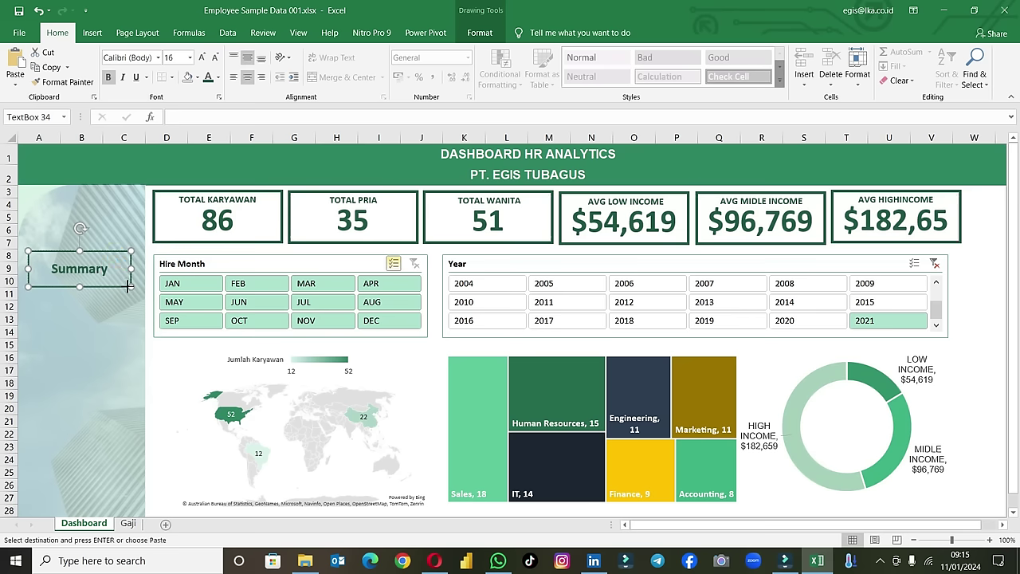
# Step: Switch the Summary box to a gradient fill through More Gradients
pyautogui.click(479, 33)
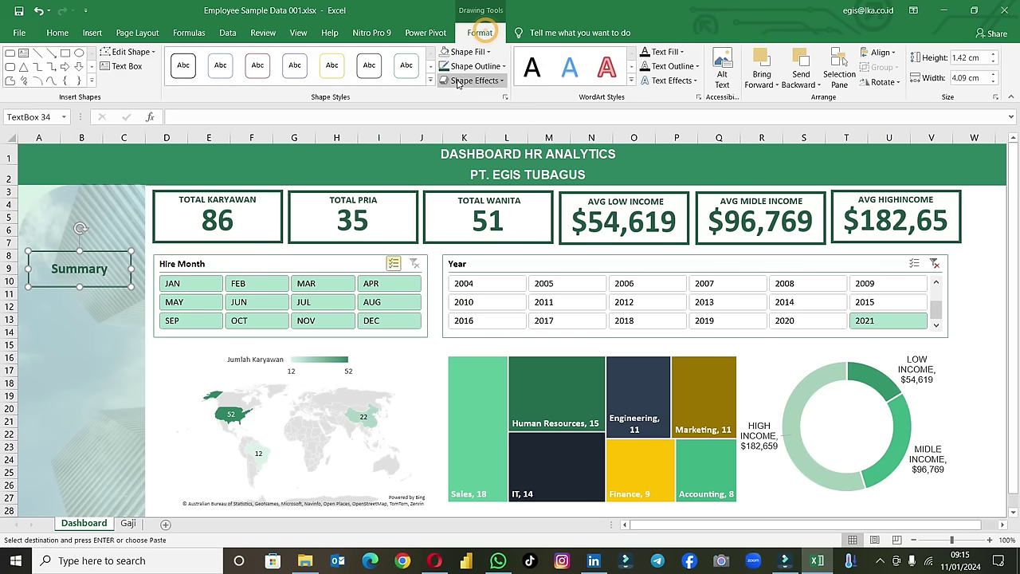
pyautogui.click(488, 51)
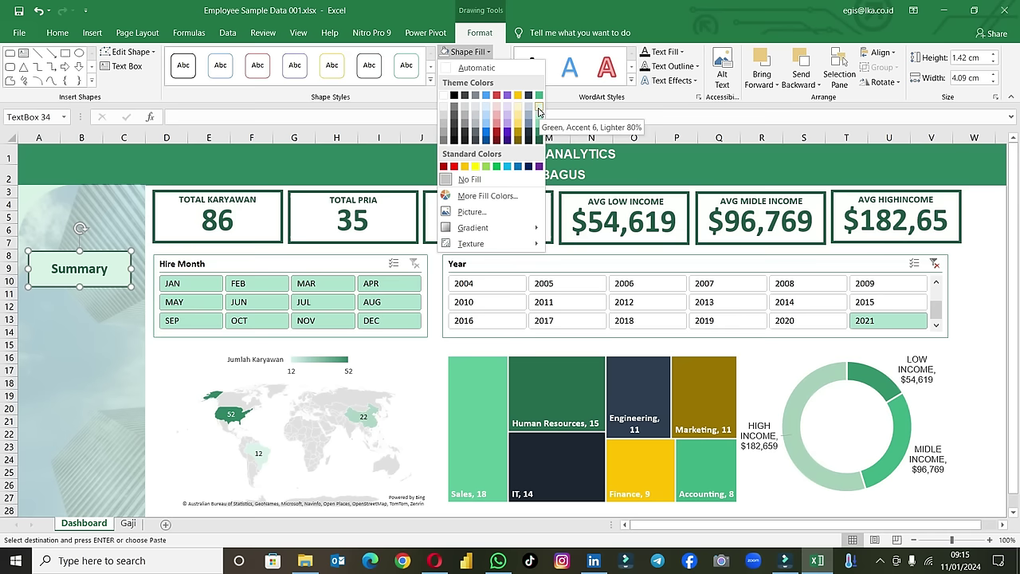
pyautogui.moveTo(512, 231)
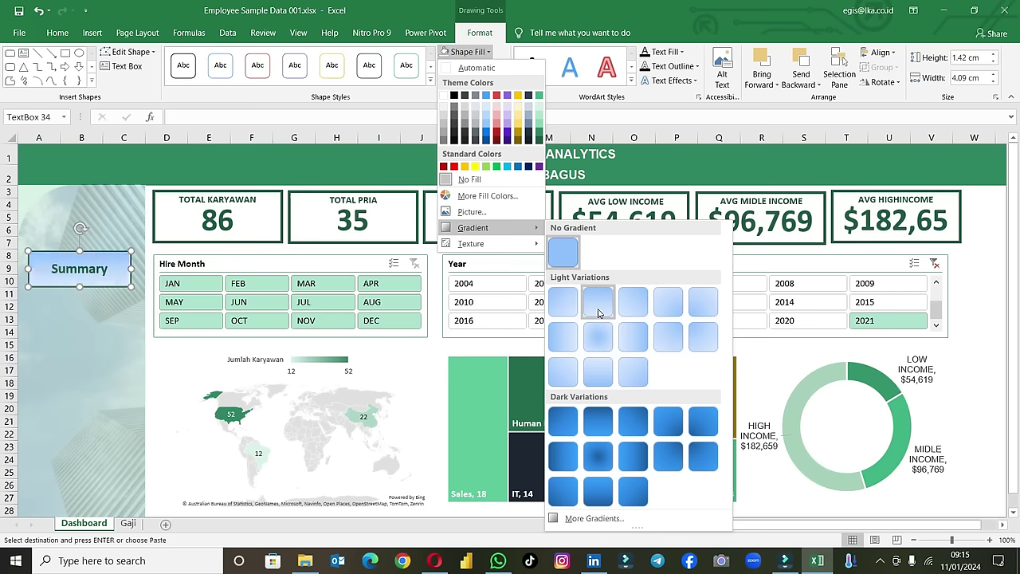
pyautogui.click(606, 519)
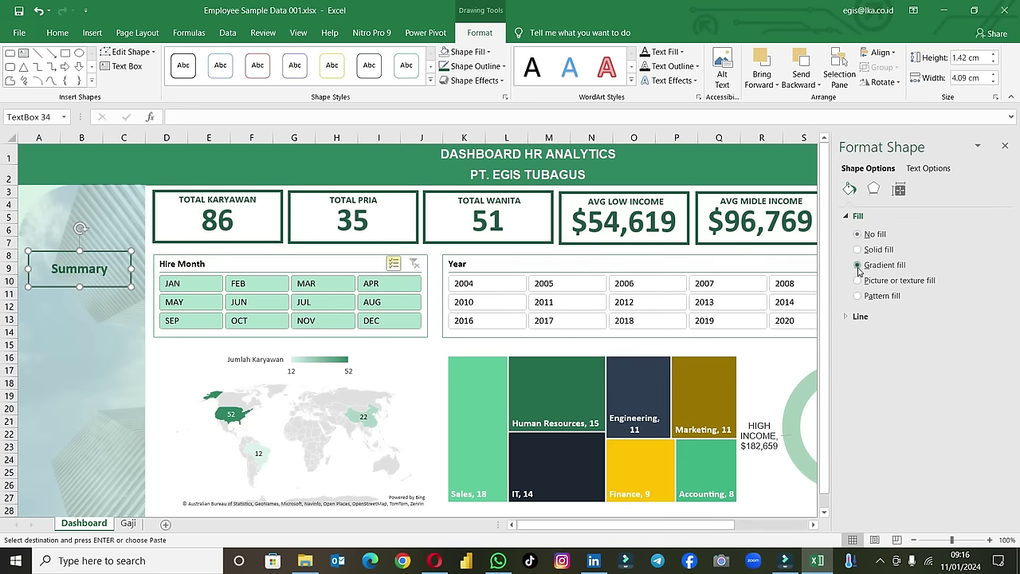
pyautogui.click(858, 268)
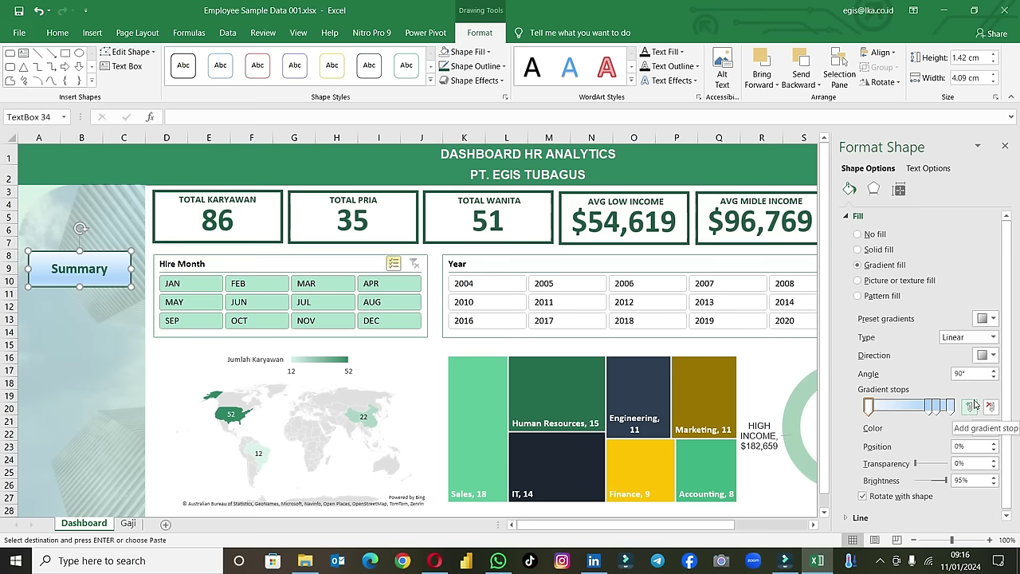
# Step: Set the gradient's first stop green, remove the middle stops, and make the last stop white
pyautogui.click(987, 428)
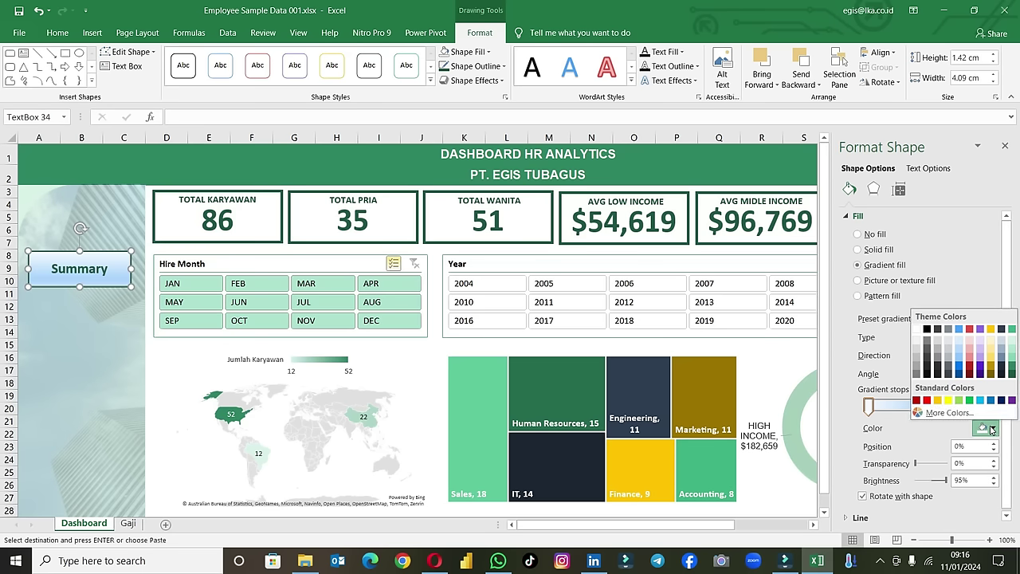
pyautogui.click(969, 400)
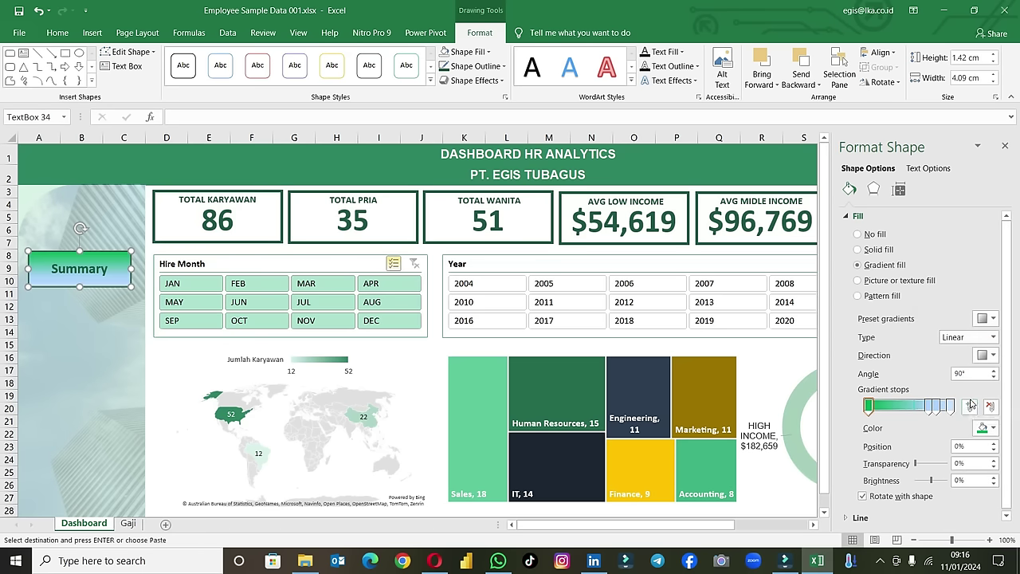
pyautogui.moveTo(932, 407)
pyautogui.mouseDown()
pyautogui.moveTo(932, 434)
pyautogui.moveTo(940, 410)
pyautogui.mouseUp()
pyautogui.click(948, 407)
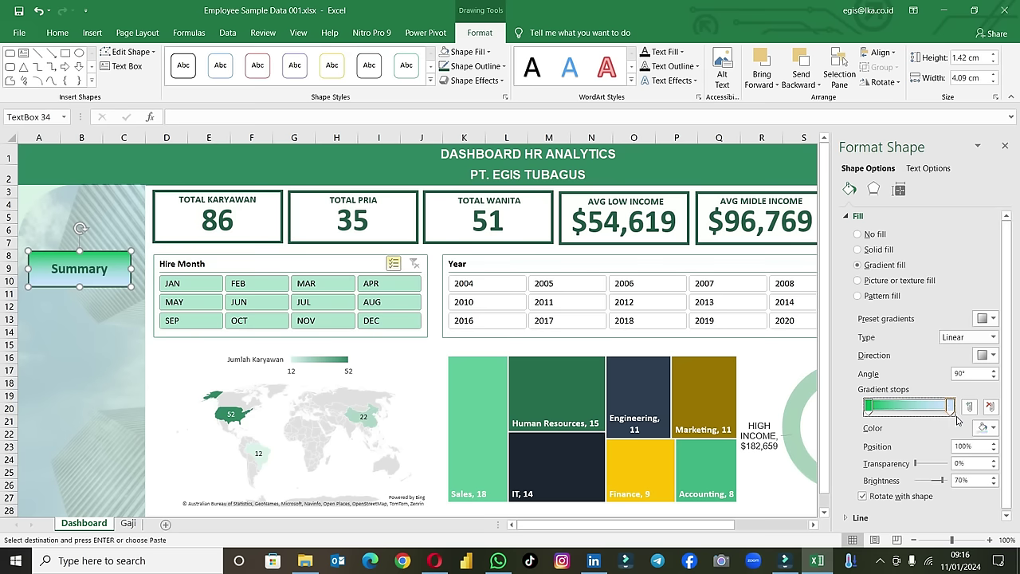
pyautogui.click(988, 428)
pyautogui.click(918, 329)
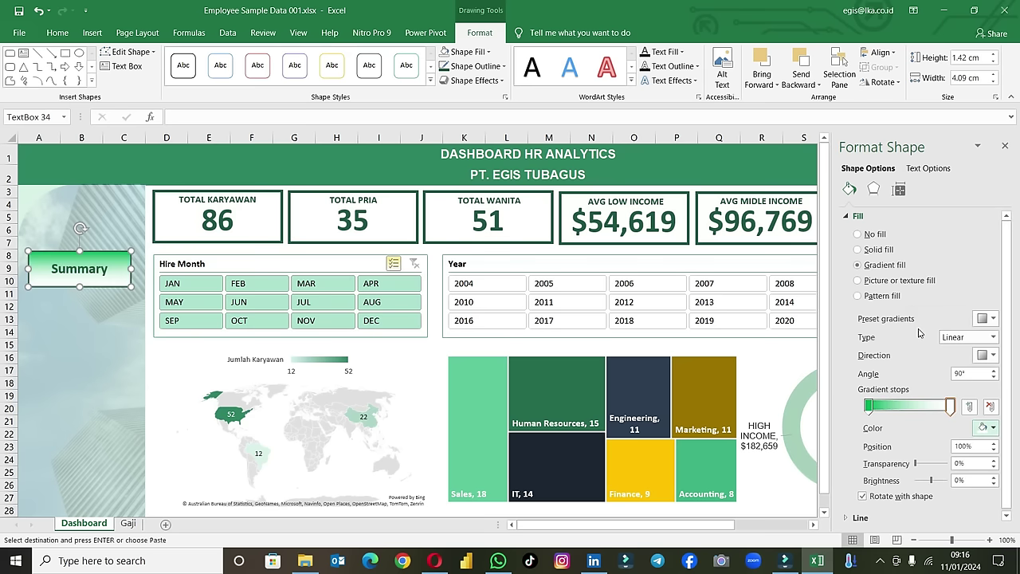
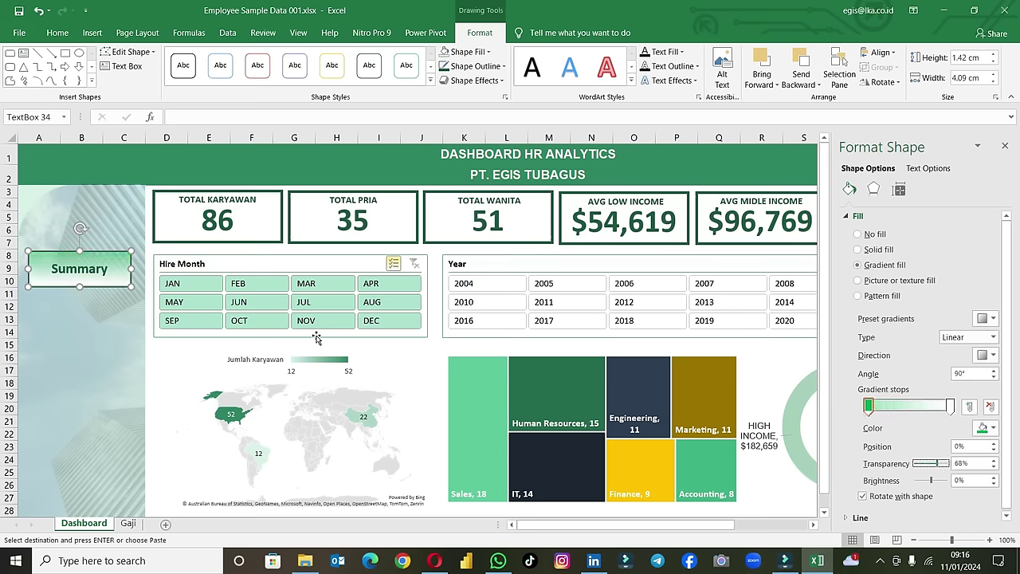
# Step: Duplicate the Summary button and place the copy directly below it on the Dashboard panel
pyautogui.click(123, 311)
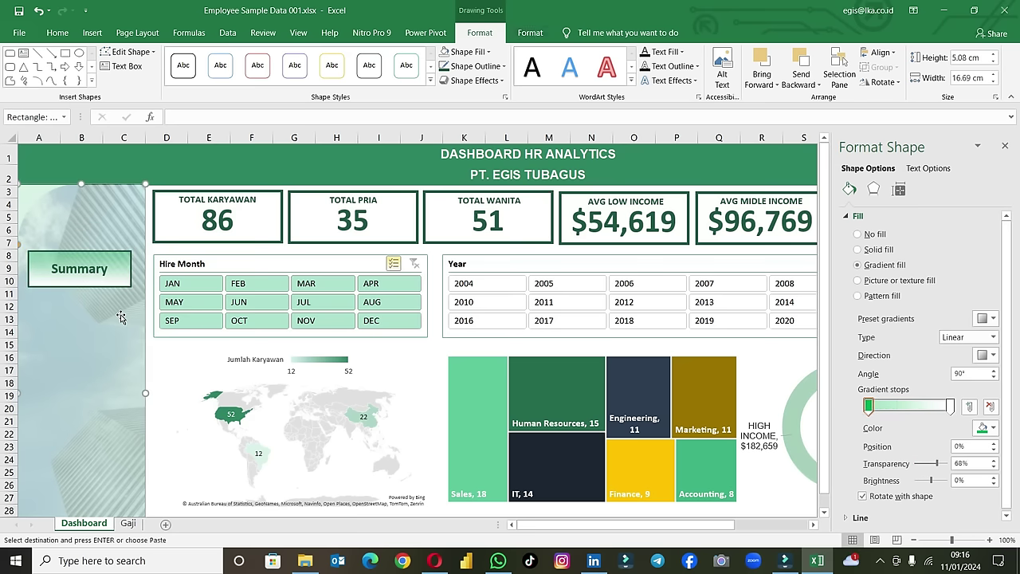
pyautogui.click(132, 289)
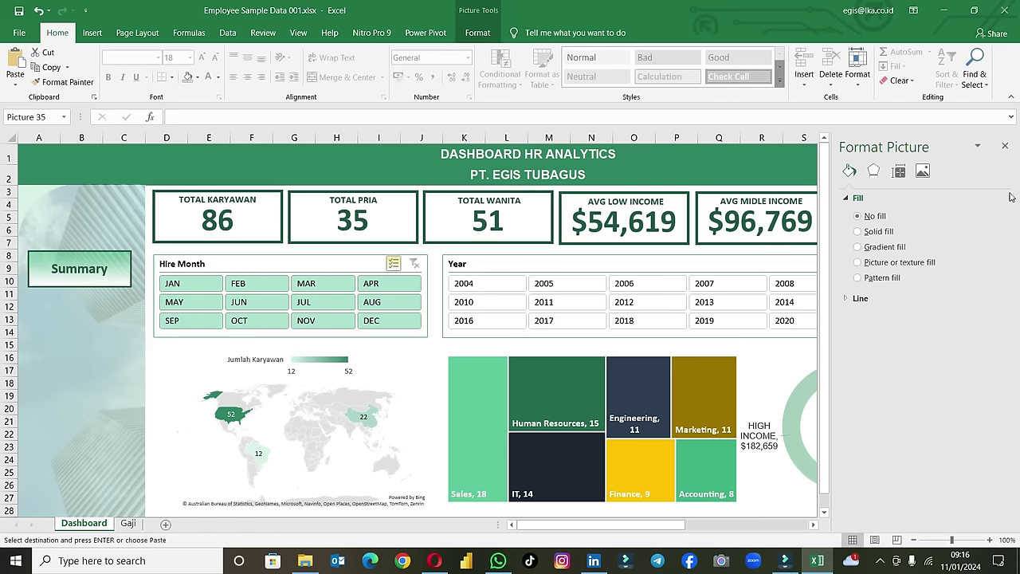
pyautogui.click(1004, 149)
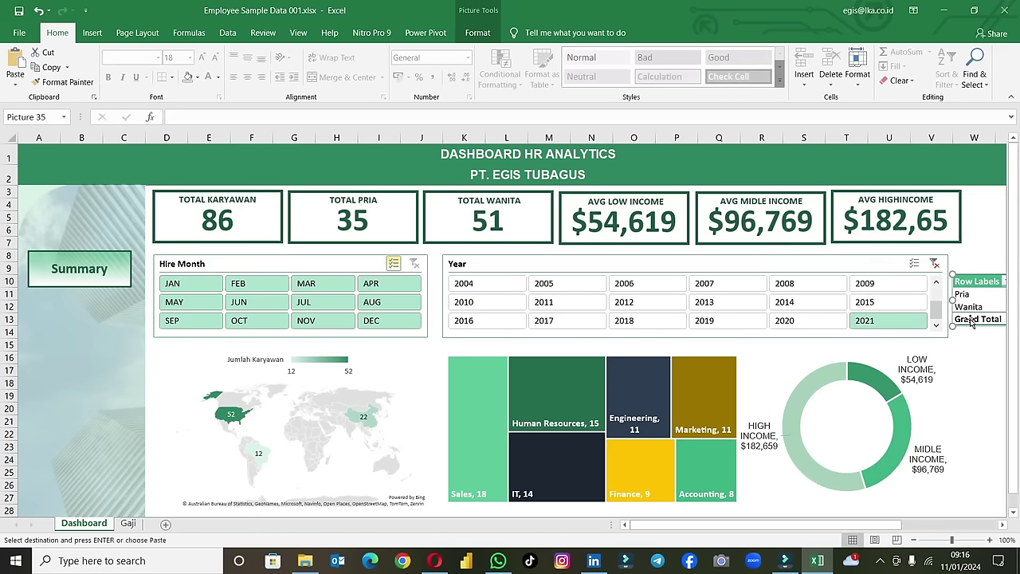
pyautogui.click(79, 266)
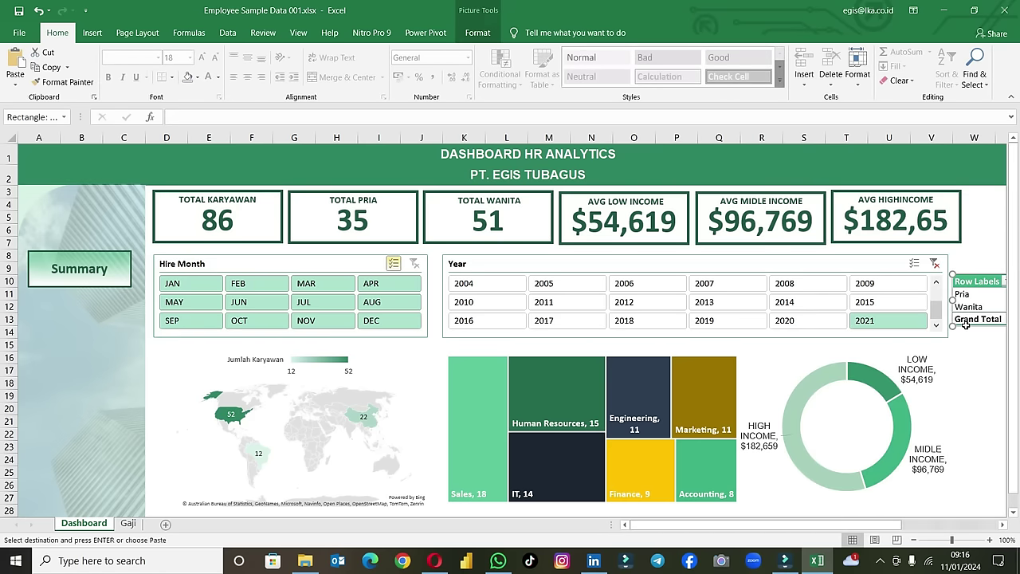
pyautogui.click(69, 253)
pyautogui.click(120, 287)
pyautogui.hotkey('ctrl', 'v')
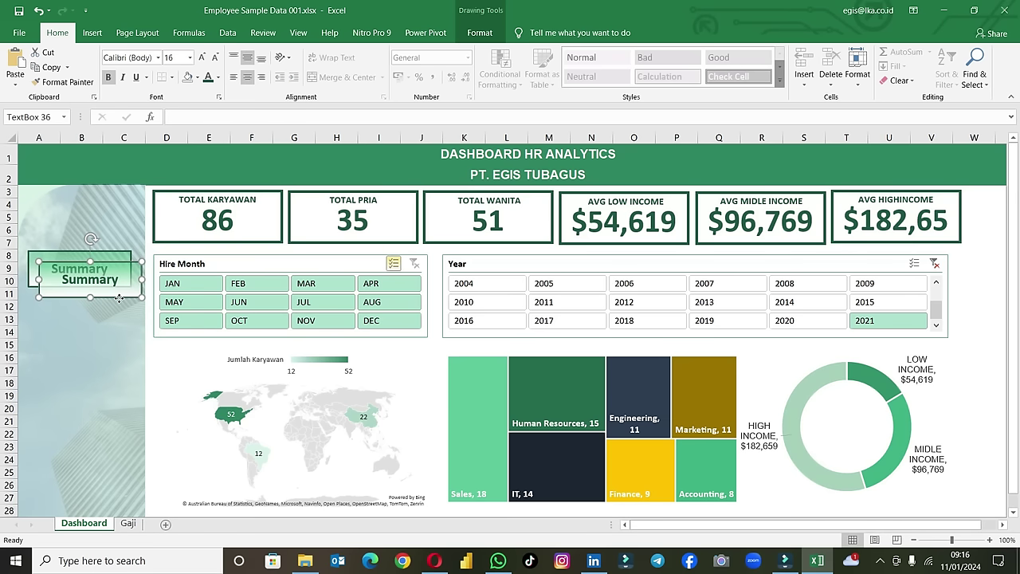
pyautogui.moveTo(119, 298); pyautogui.dragTo(108, 358)
# Step: Relabel the copied button as 'Gaji'
pyautogui.doubleClick(95, 340)
pyautogui.write('Gaji')
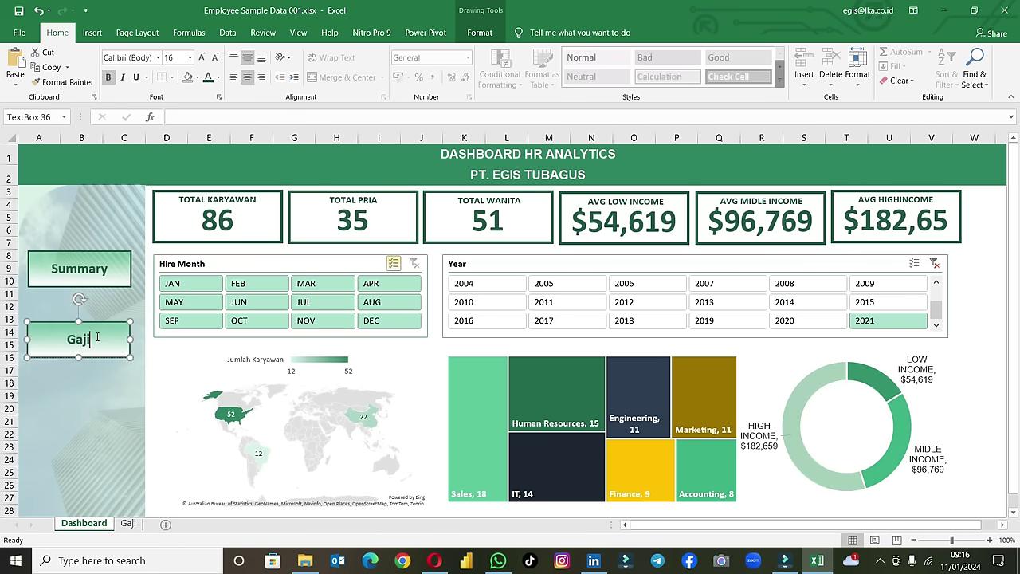
pyautogui.click(92, 396)
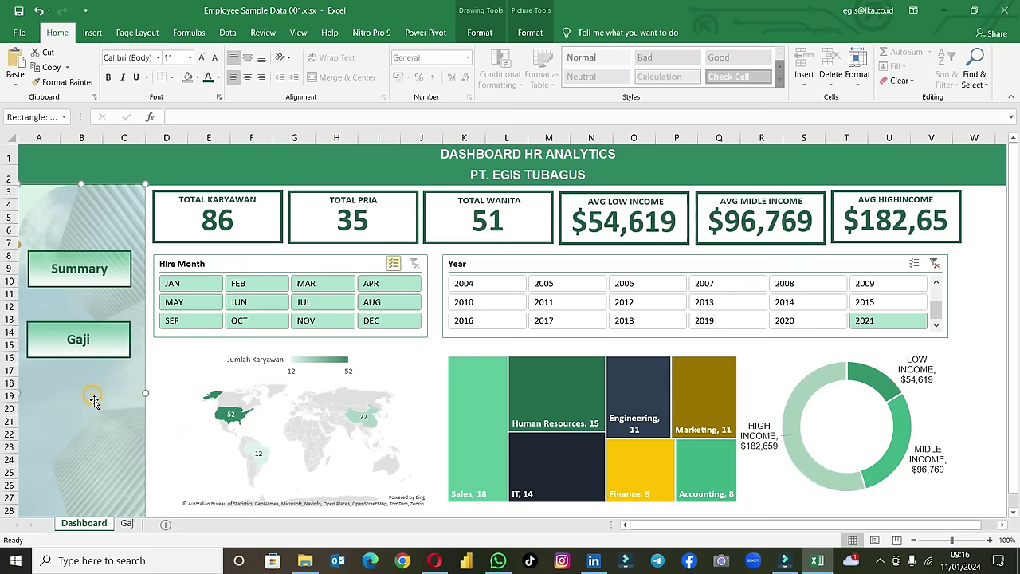
pyautogui.click(108, 287)
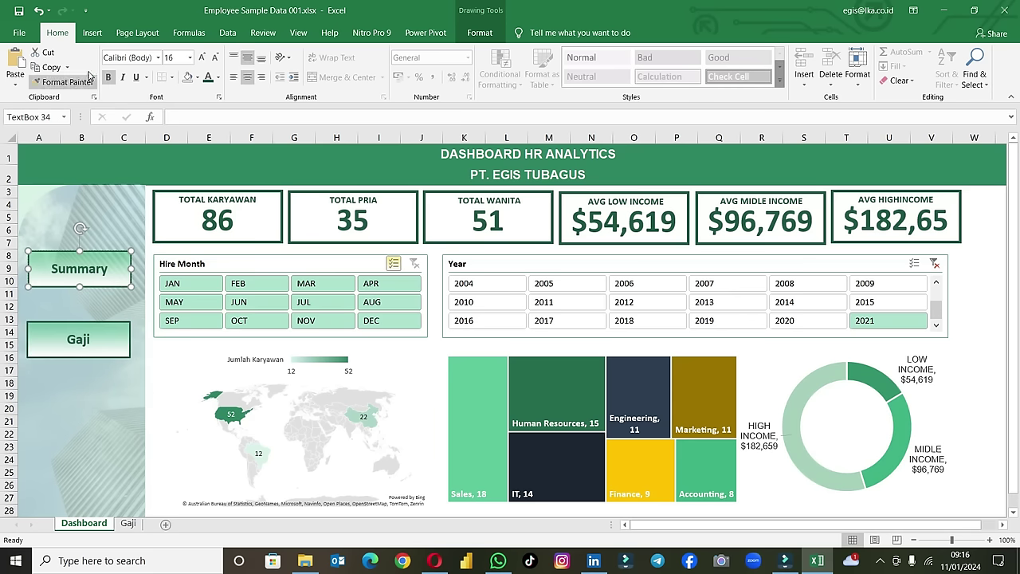
pyautogui.click(85, 33)
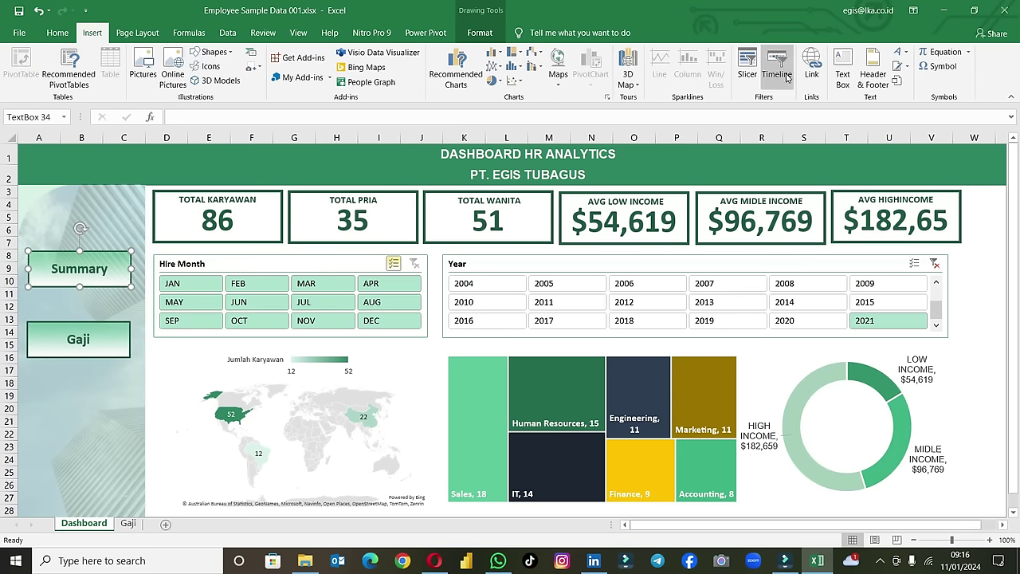
# Step: Hyperlink the Summary button to the Dashboard sheet in this workbook
pyautogui.click(811, 70)
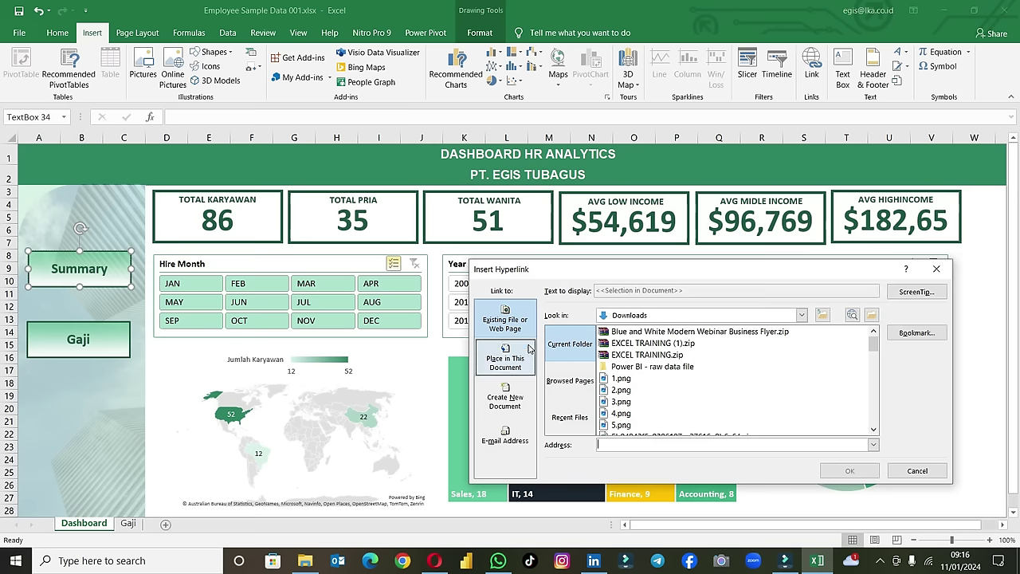
pyautogui.click(515, 366)
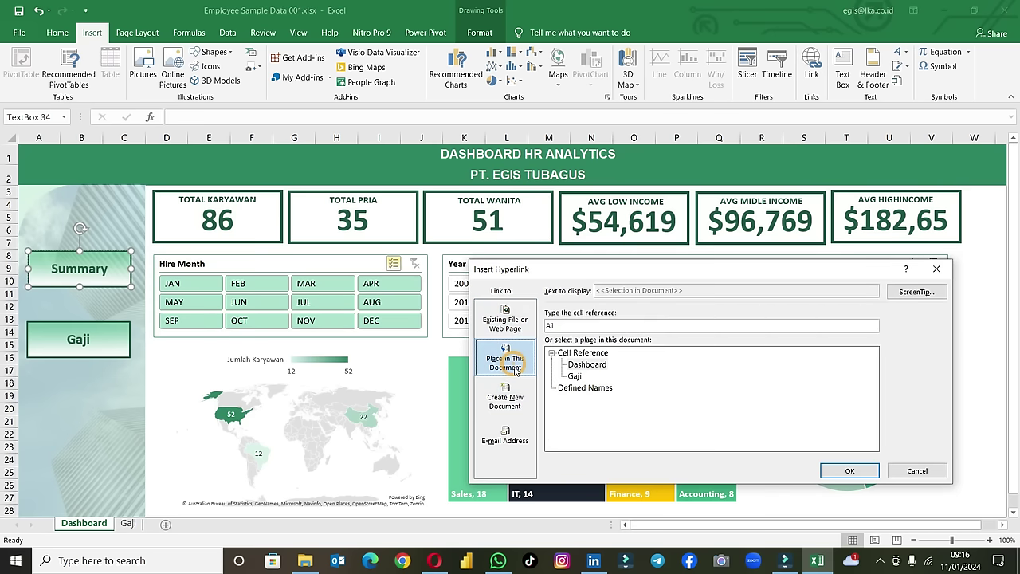
pyautogui.click(602, 366)
pyautogui.click(846, 470)
pyautogui.click(101, 361)
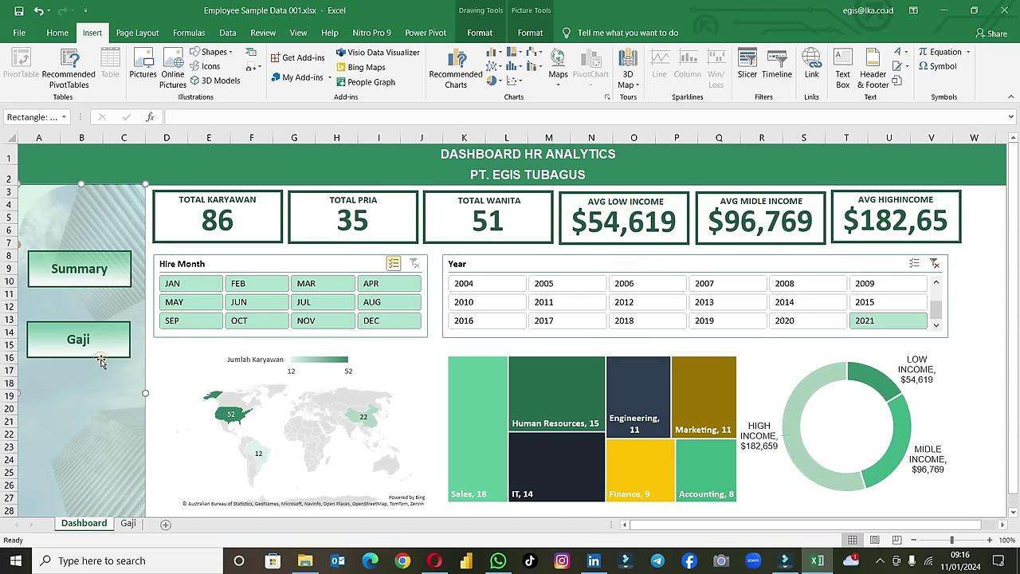
# Step: Hyperlink the Gaji button to the Gaji sheet in this workbook
pyautogui.click(104, 355)
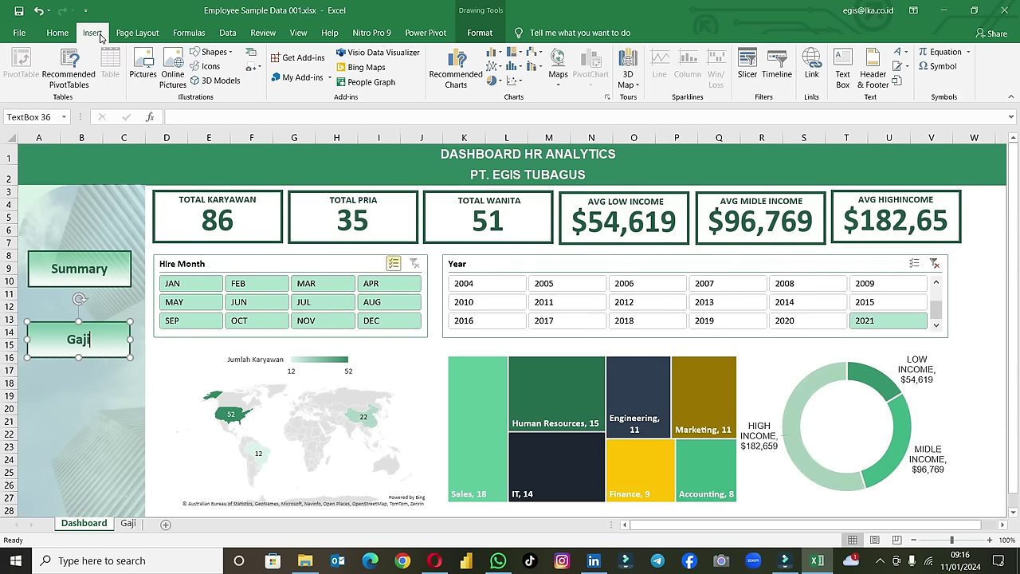
pyautogui.click(811, 65)
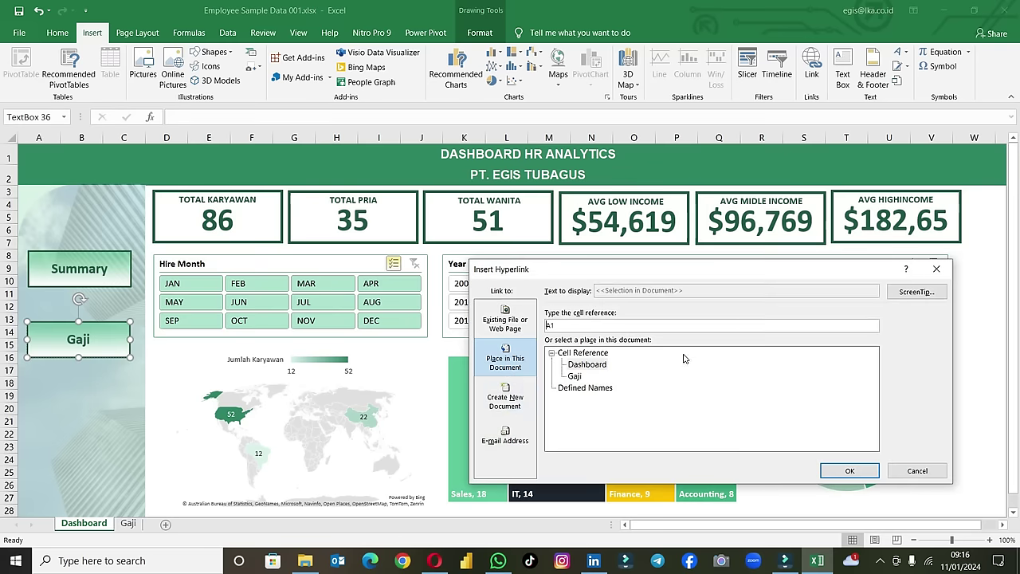
pyautogui.click(512, 366)
pyautogui.click(574, 375)
pyautogui.click(828, 472)
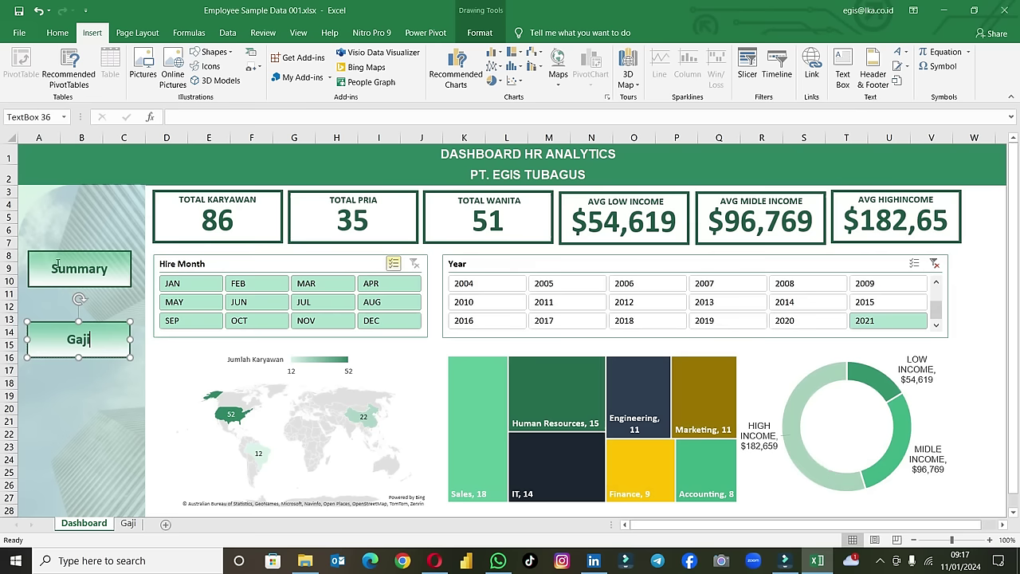
pyautogui.press('Escape')
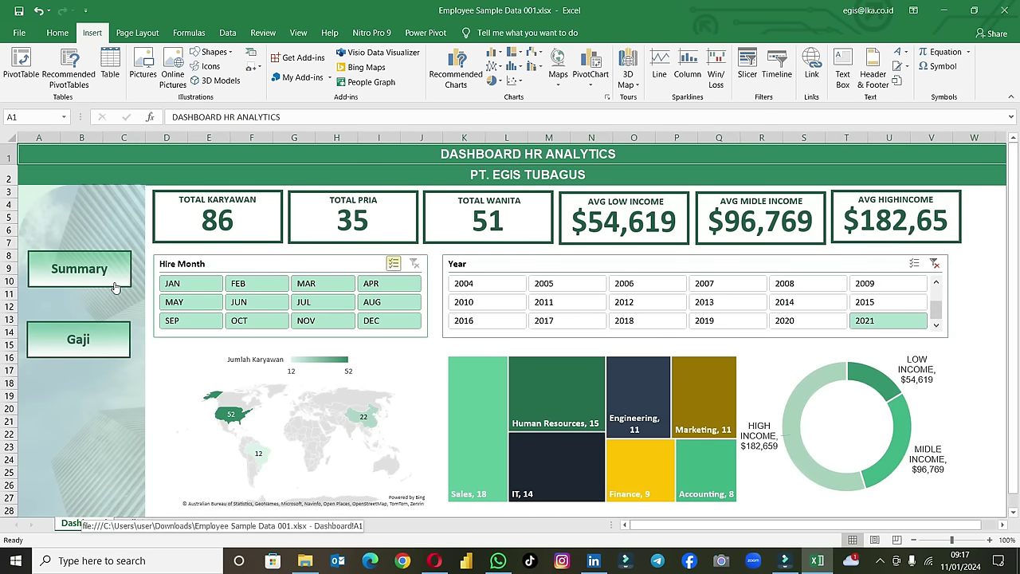
# Step: Test the Gaji link, then copy the Summary button onto the Gaji sheet at rows 9–11
pyautogui.click(100, 340)
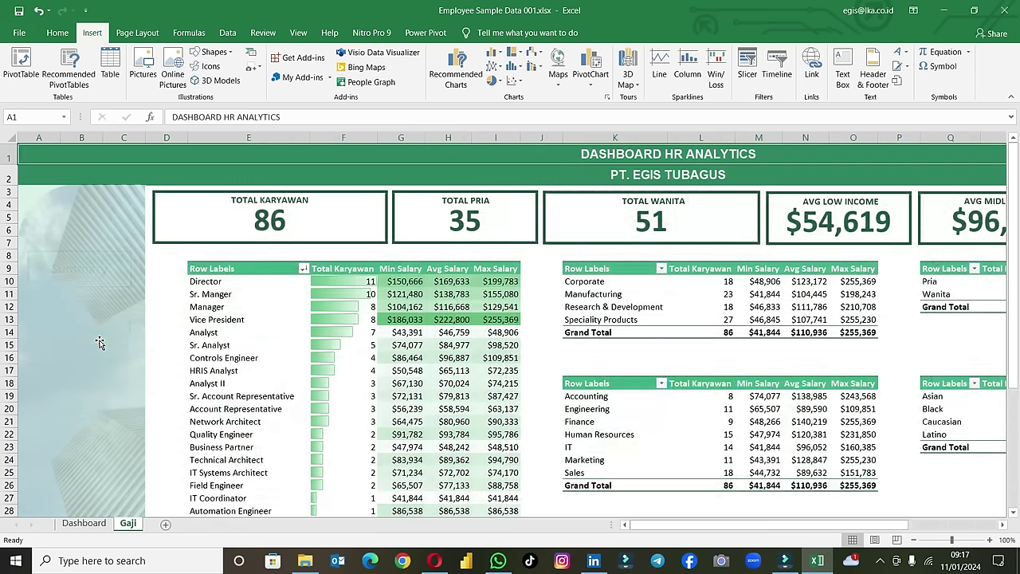
pyautogui.click(97, 516)
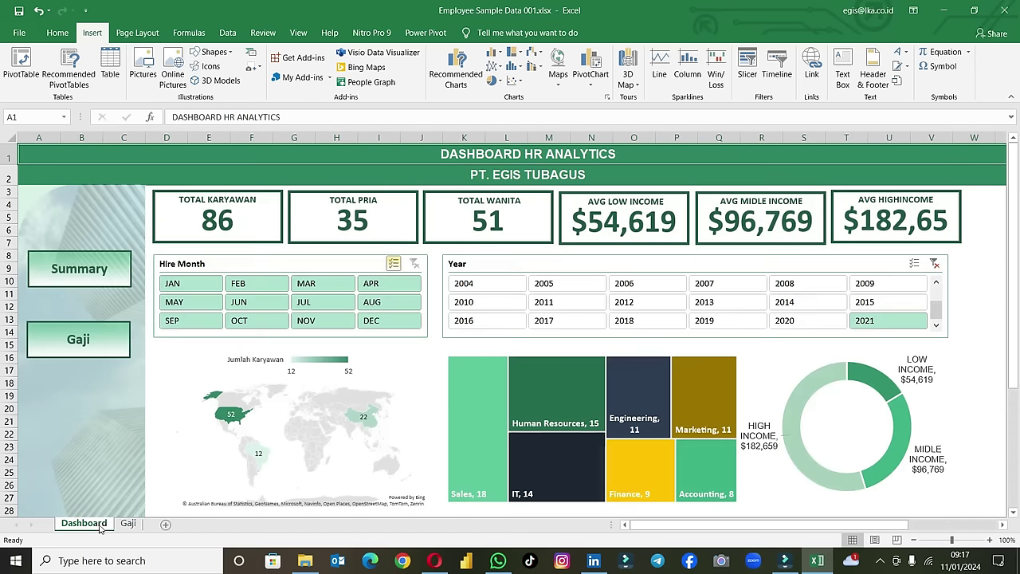
pyautogui.rightClick(96, 259)
pyautogui.rightClick(92, 257)
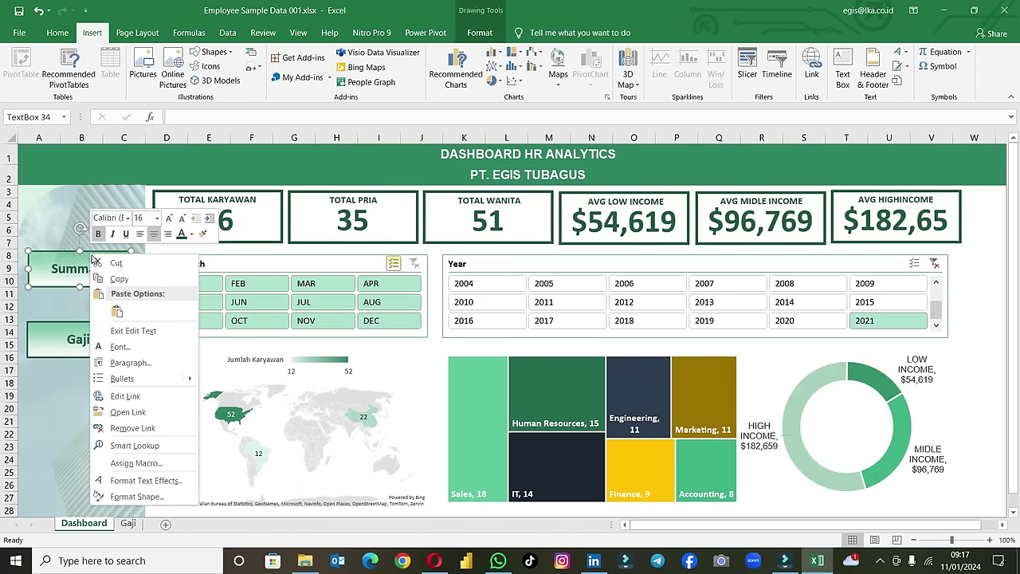
pyautogui.click(122, 280)
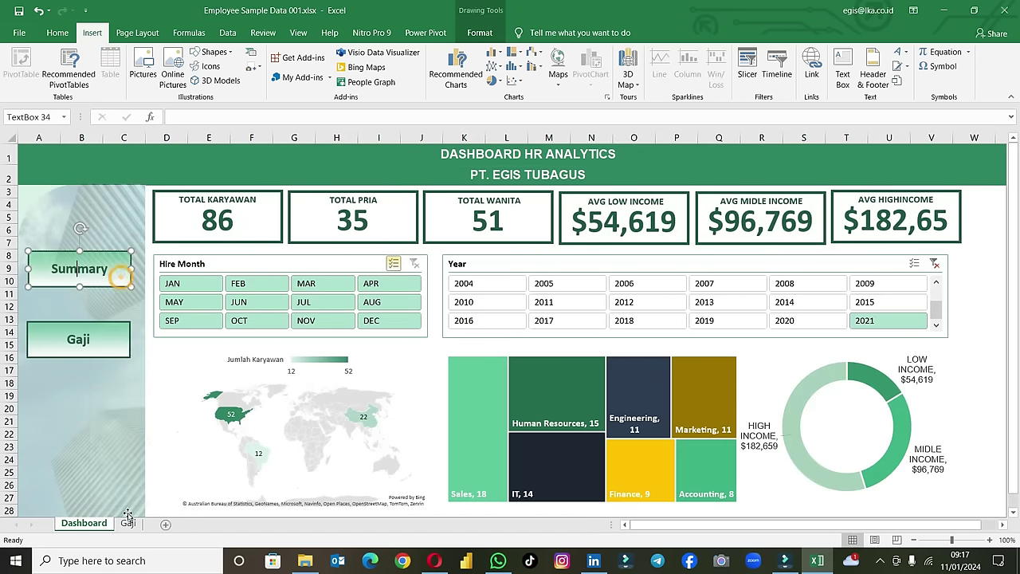
pyautogui.click(130, 522)
pyautogui.hotkey('ctrl', 'v')
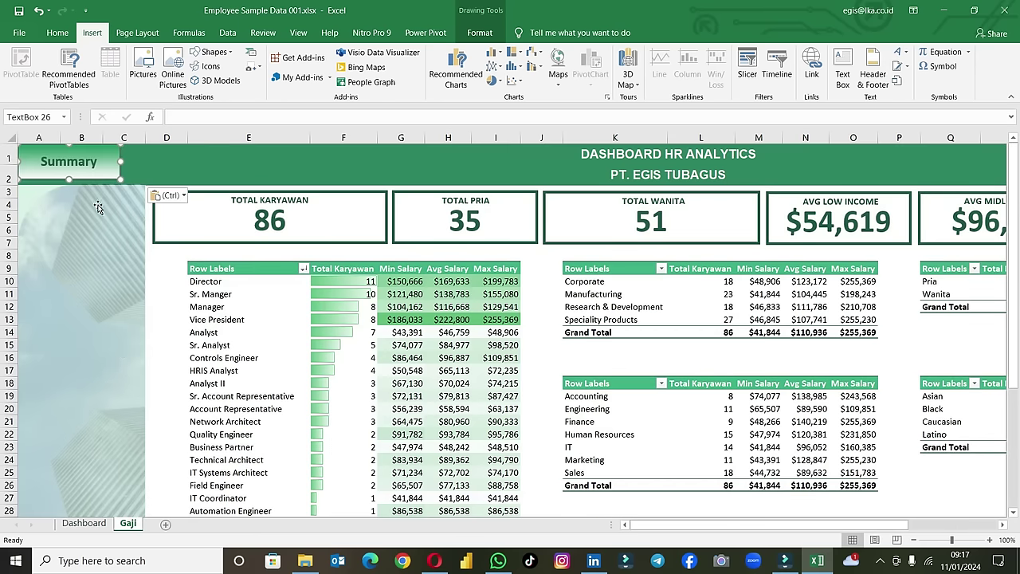
pyautogui.moveTo(95, 181); pyautogui.dragTo(105, 301)
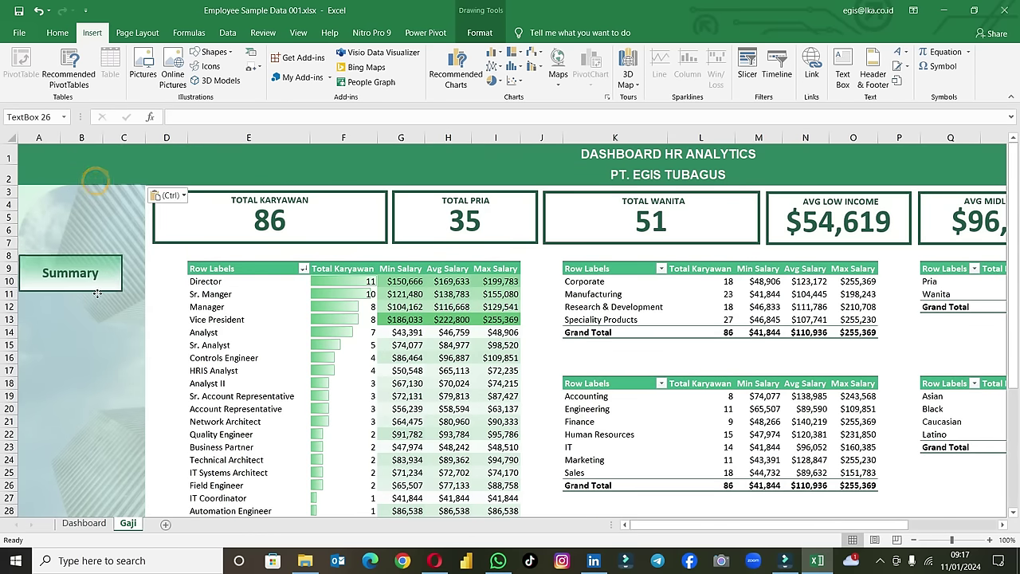
# Step: Remove an accidental extra Summary button copy from the Gaji sheet
pyautogui.click(100, 523)
pyautogui.rightClick(118, 355)
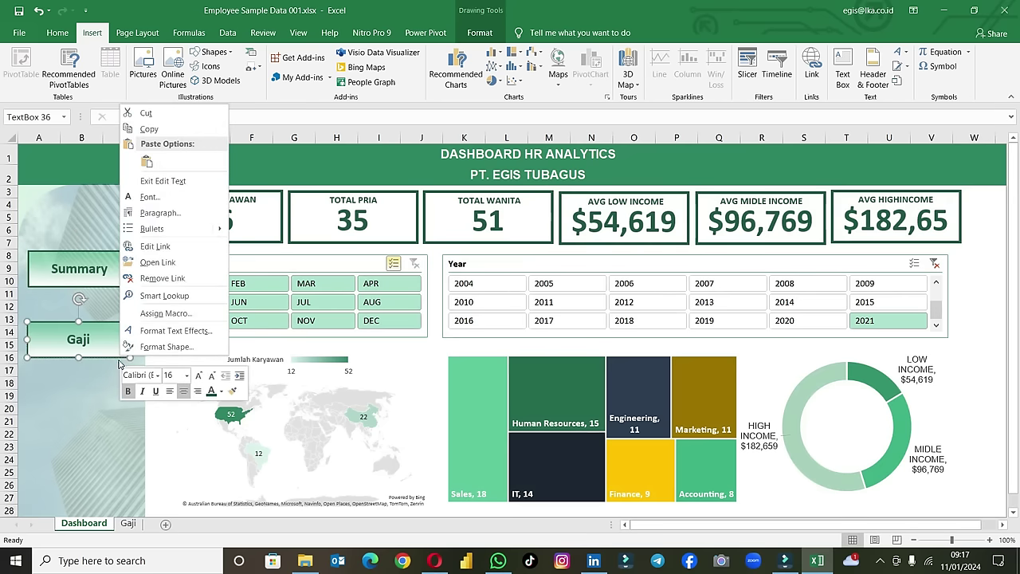
pyautogui.press('Escape')
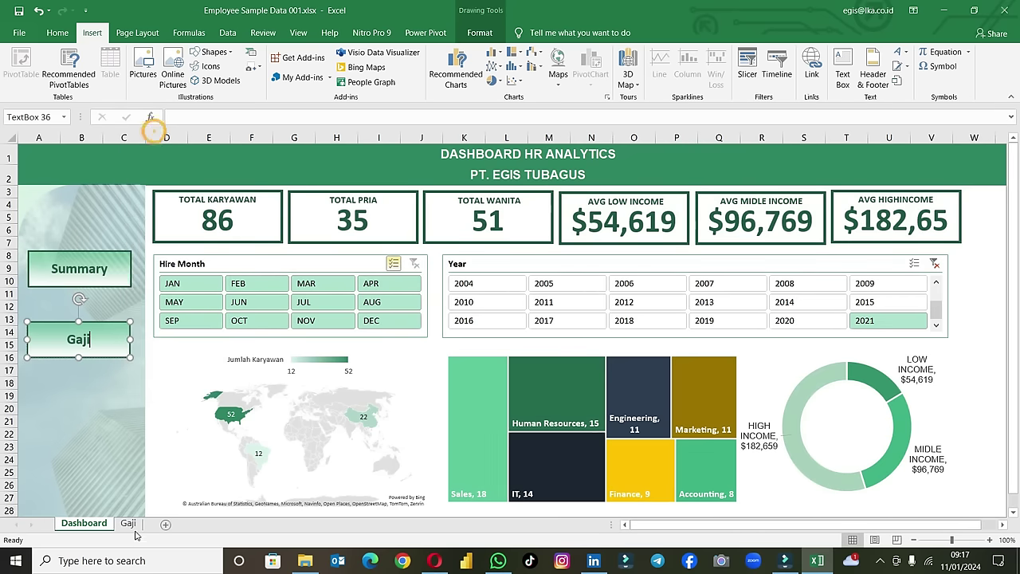
pyautogui.click(131, 525)
pyautogui.hotkey('ctrl', 'd')
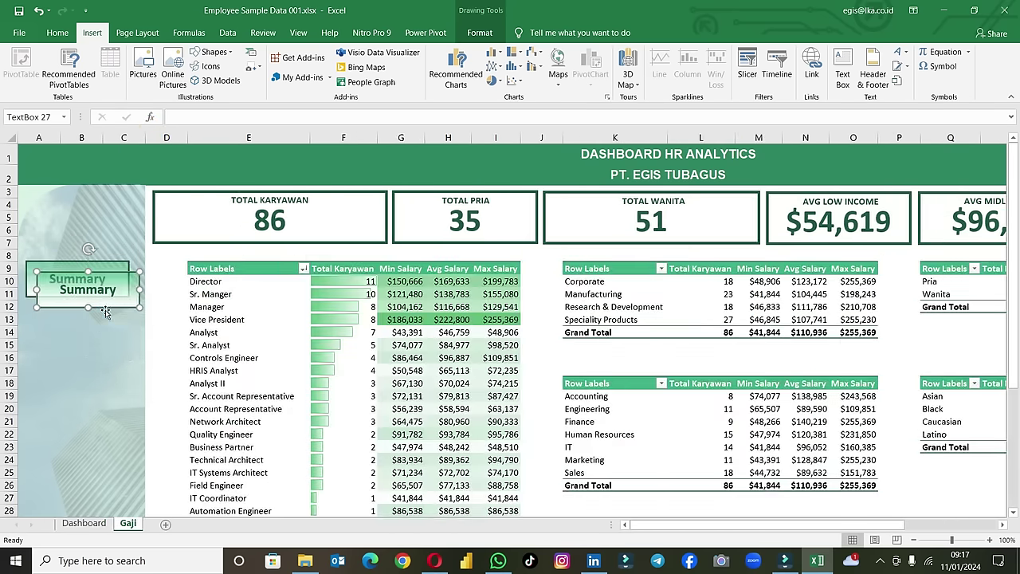
pyautogui.press('Delete')
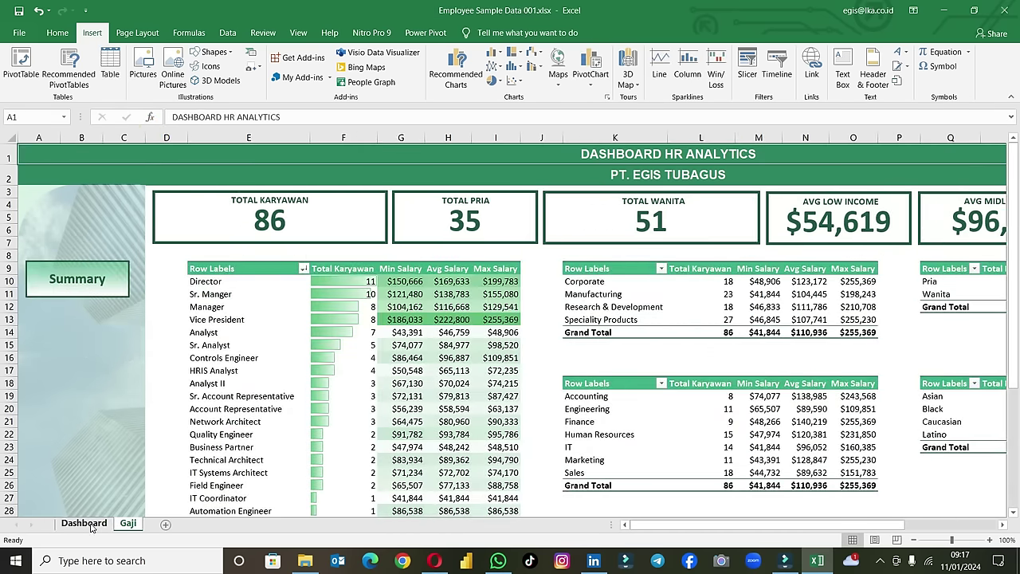
# Step: Copy the Gaji button onto the Gaji sheet, then return to the Dashboard via Summary
pyautogui.click(83, 522)
pyautogui.rightClick(100, 359)
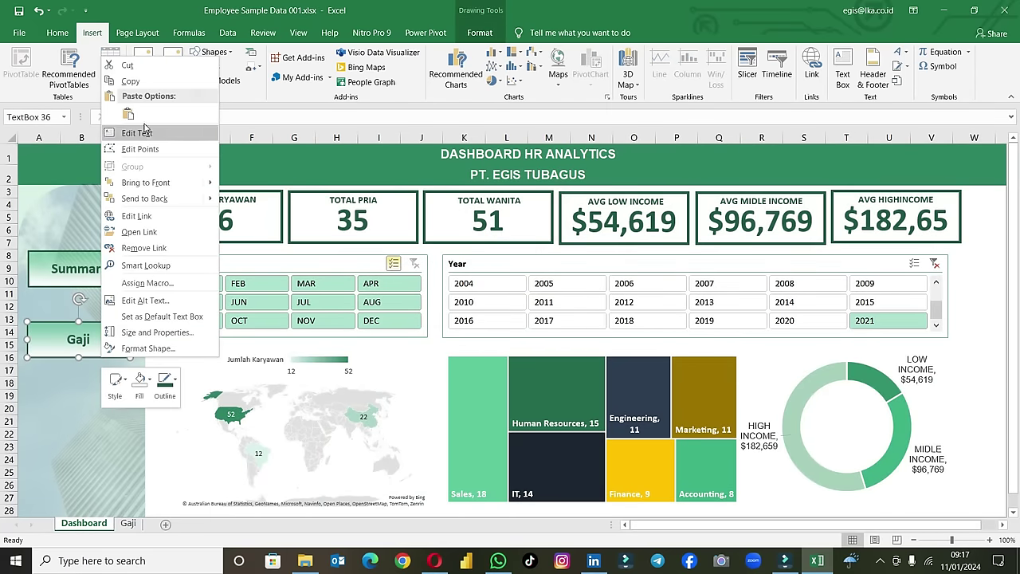
pyautogui.click(136, 84)
pyautogui.click(128, 523)
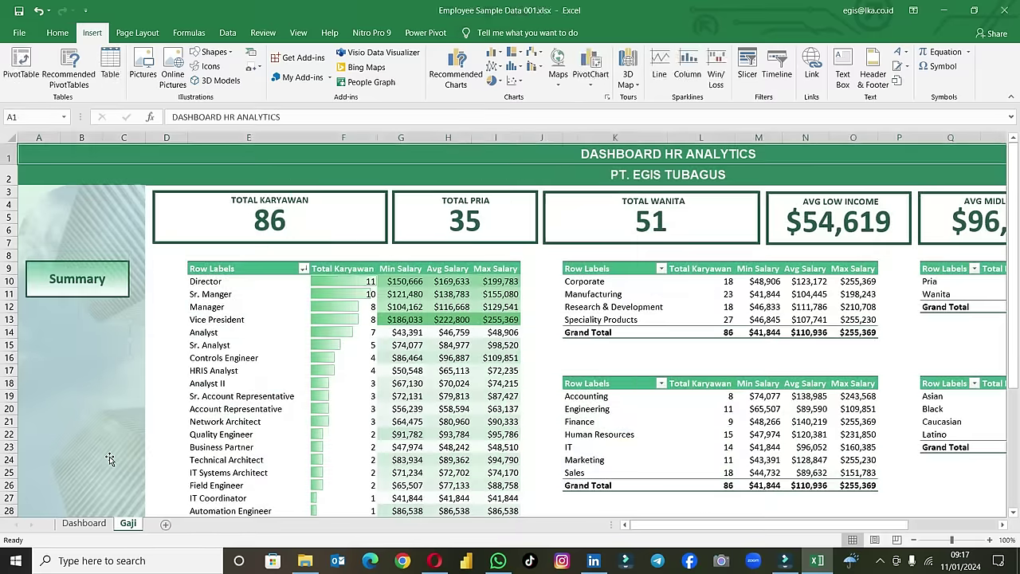
pyautogui.click(106, 434)
pyautogui.click(164, 370)
pyautogui.hotkey('ctrl', 'v')
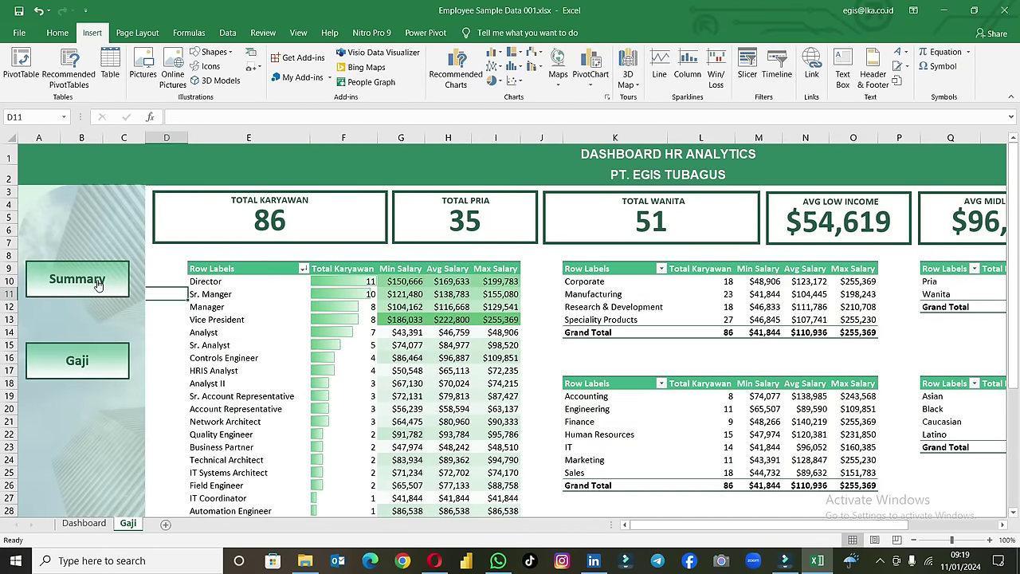
pyautogui.click(97, 284)
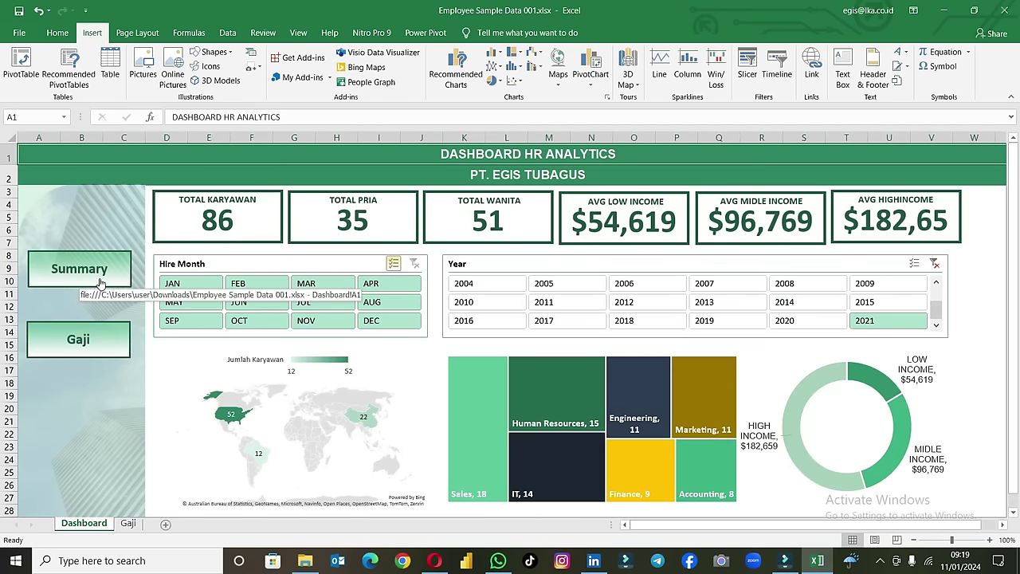
# Step: Test the Gaji and Summary buttons and clear the Year slicer filter
pyautogui.click(86, 342)
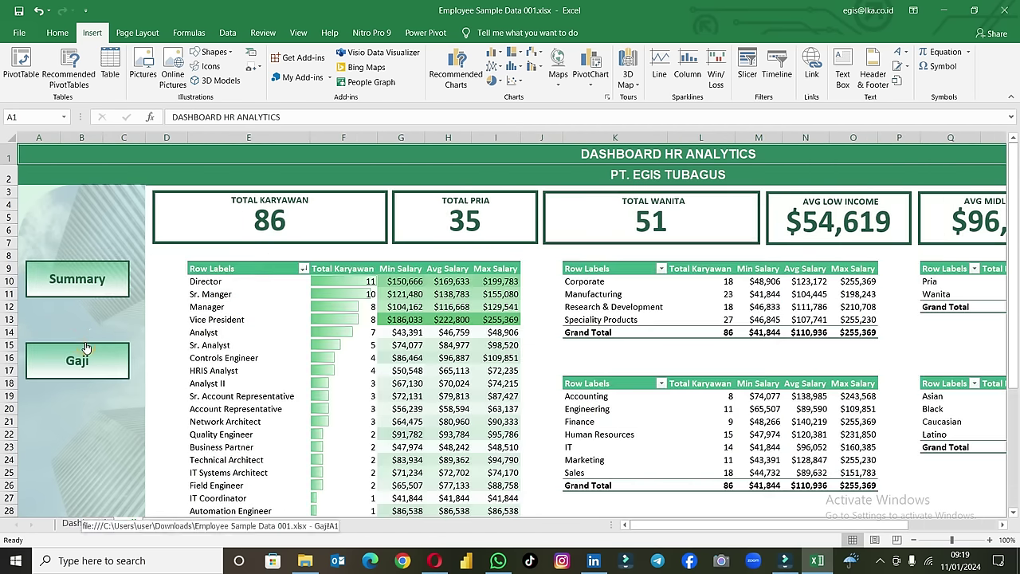
pyautogui.click(90, 287)
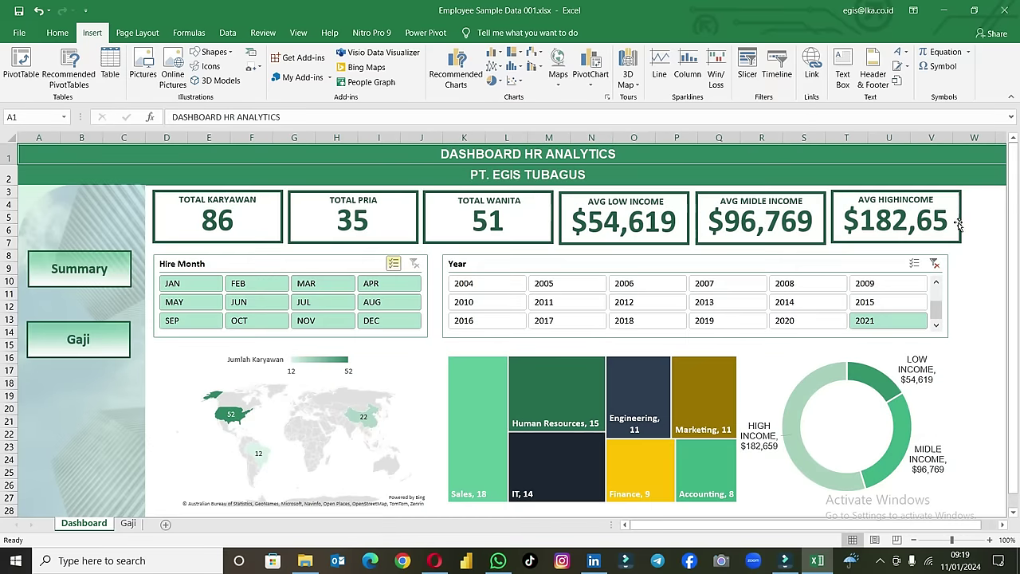
pyautogui.click(938, 263)
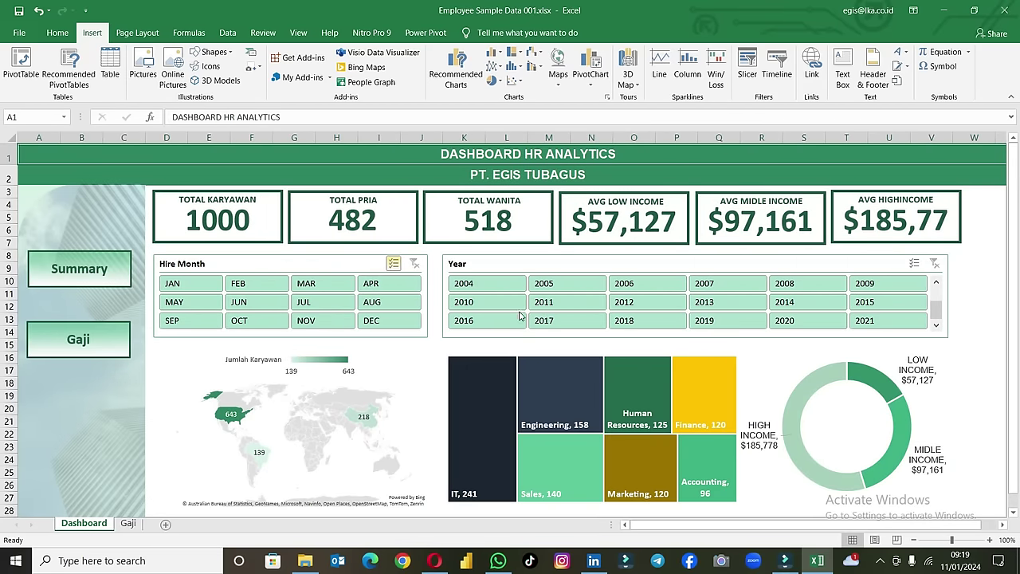
pyautogui.click(74, 350)
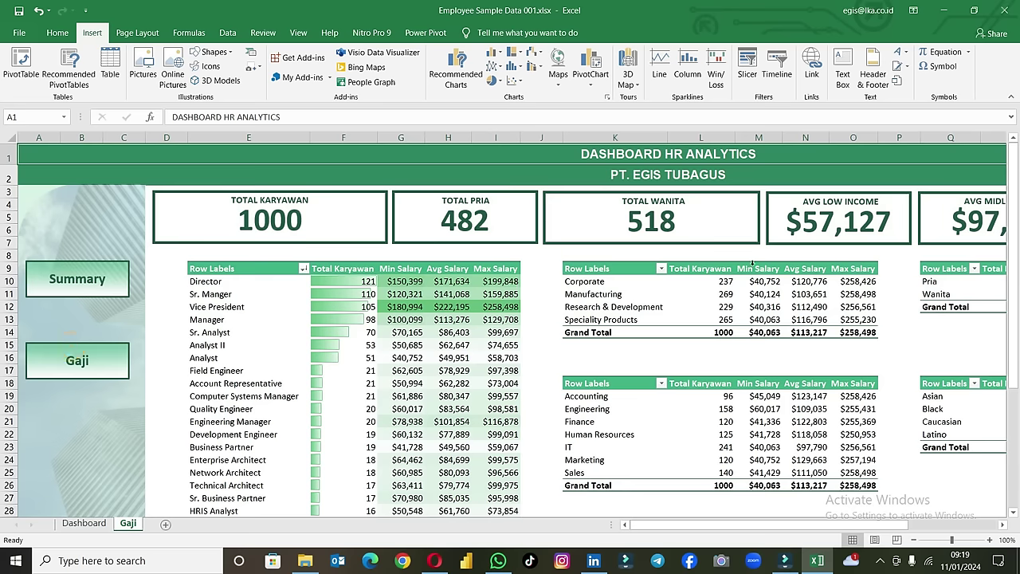
pyautogui.click(80, 292)
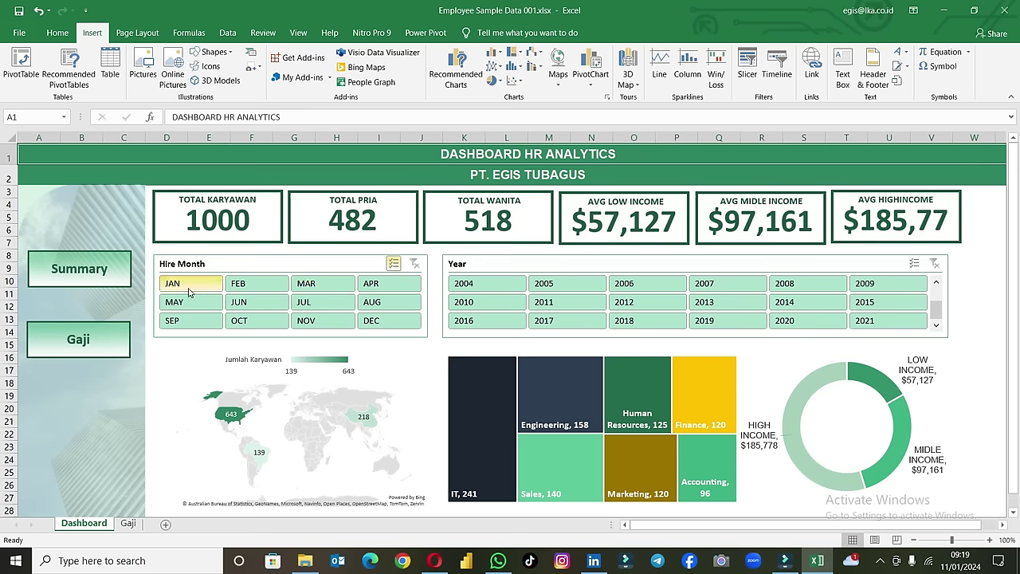
# Step: Filter the Hire Month slicer to JAN, FEB and MAR
pyautogui.click(393, 266)
pyautogui.click(215, 292)
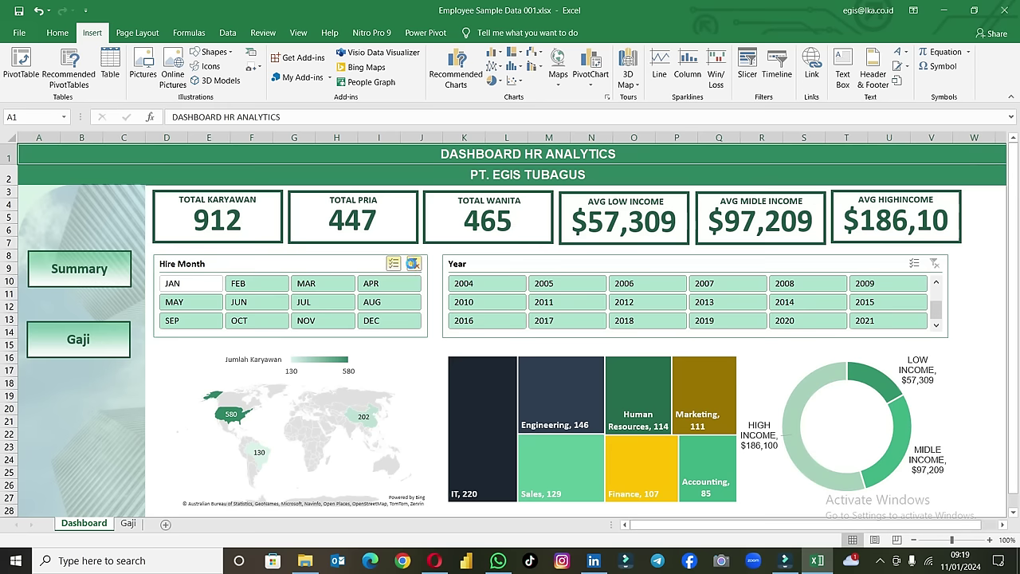
pyautogui.click(413, 264)
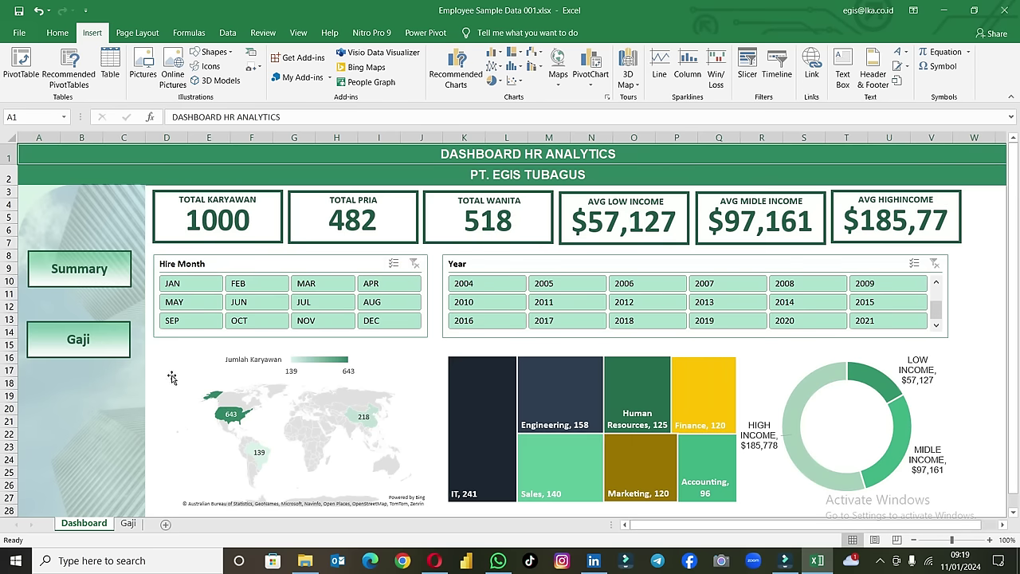
pyautogui.click(191, 283)
pyautogui.click(392, 263)
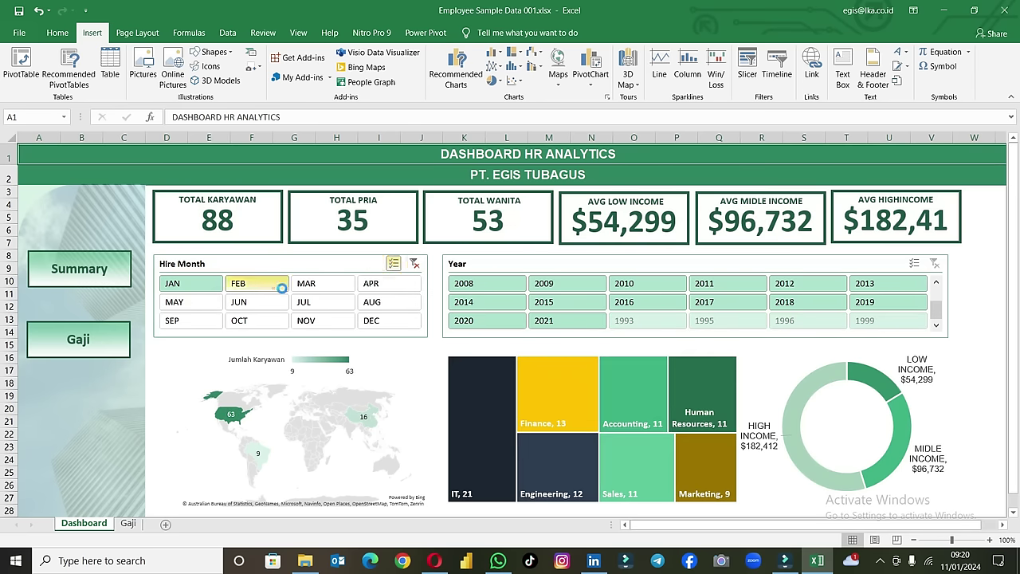
pyautogui.click(281, 288)
pyautogui.click(307, 284)
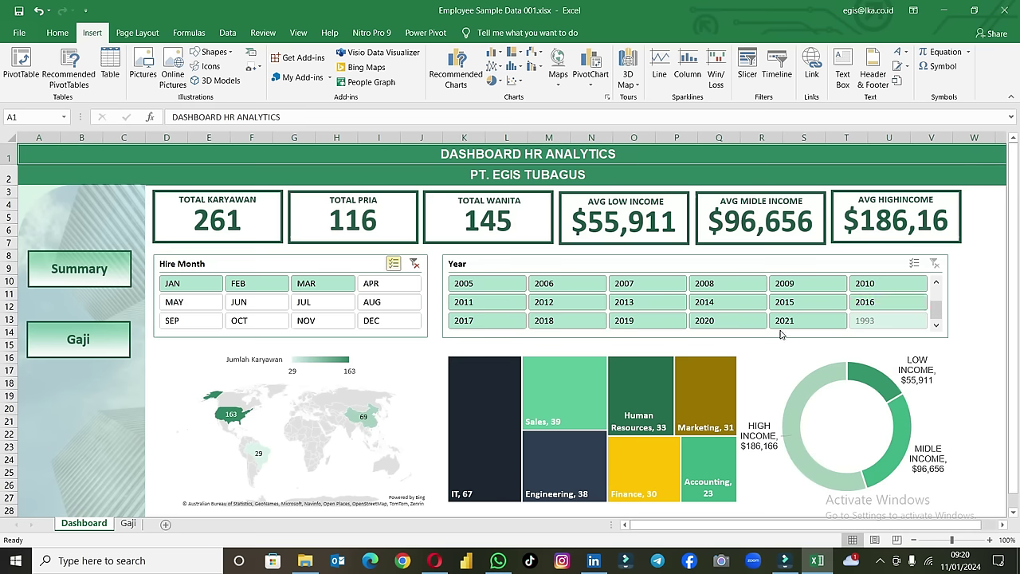
# Step: Filter the Year slicer to 2020 and 2021, giving 44 employees
pyautogui.click(750, 320)
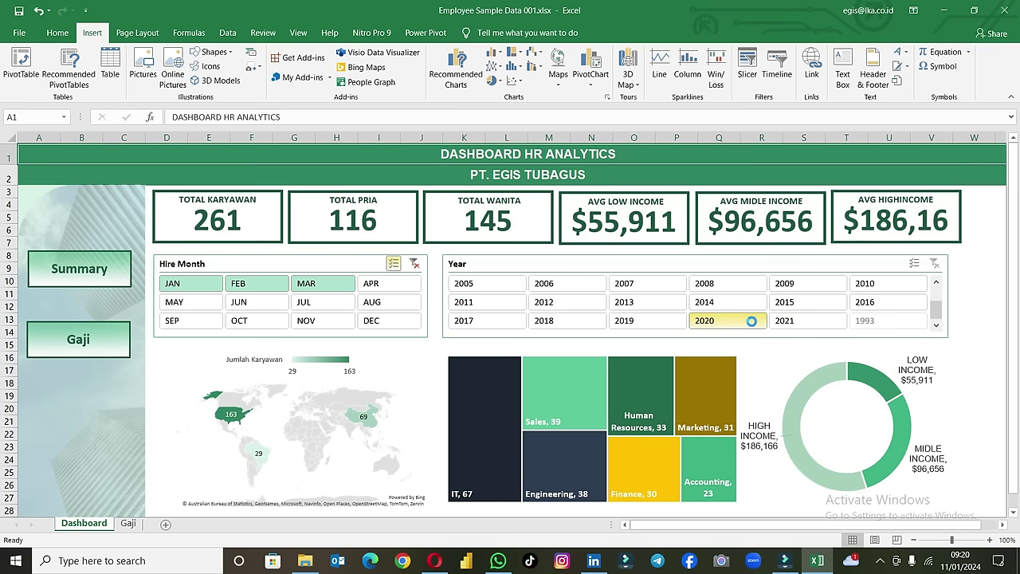
pyautogui.click(914, 264)
pyautogui.click(806, 327)
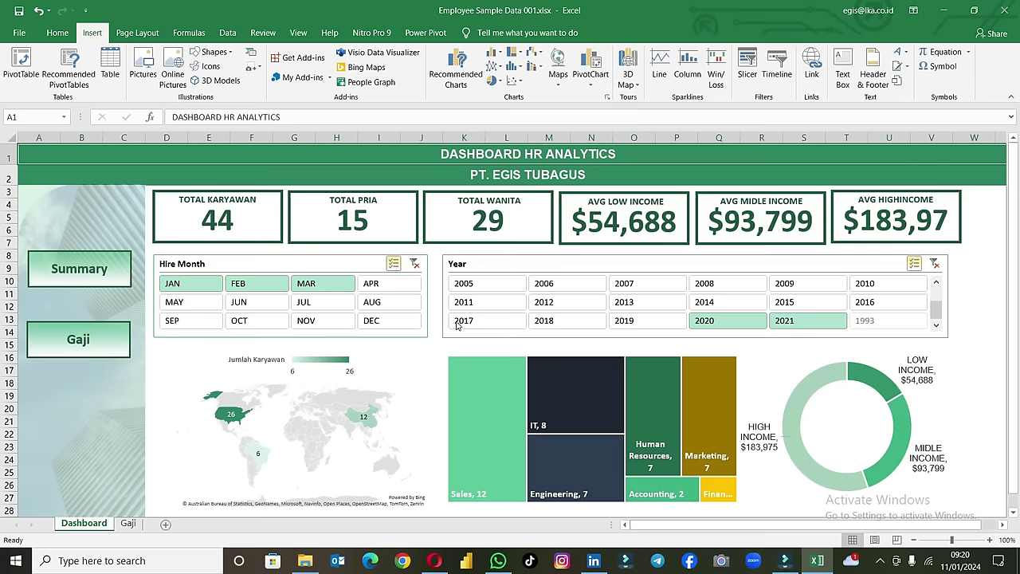
# Step: On the Gaji sheet, scroll to and select the ethnicity pivot table Q18:U23
pyautogui.click(126, 525)
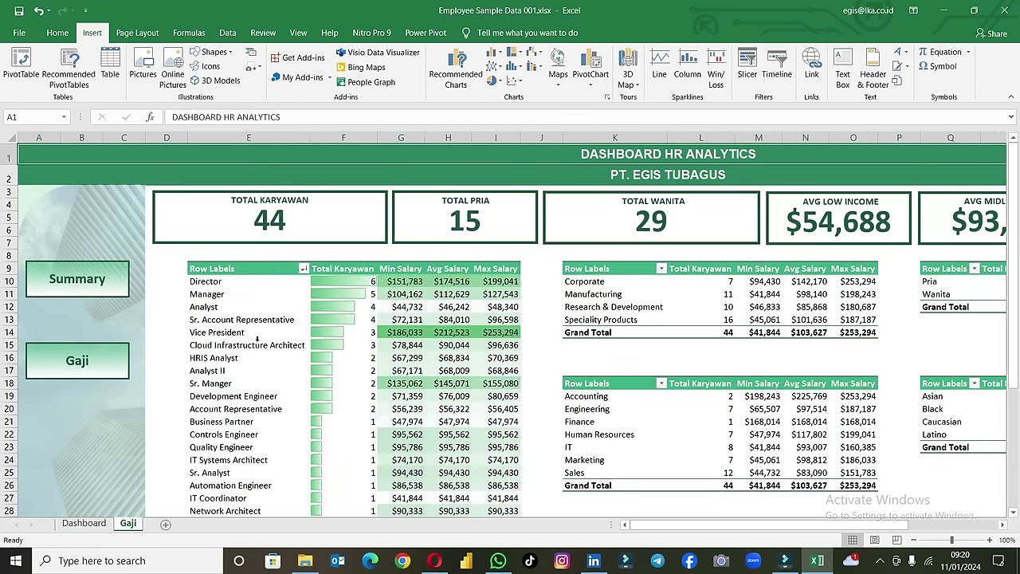
pyautogui.scroll(-1, 369, 360)
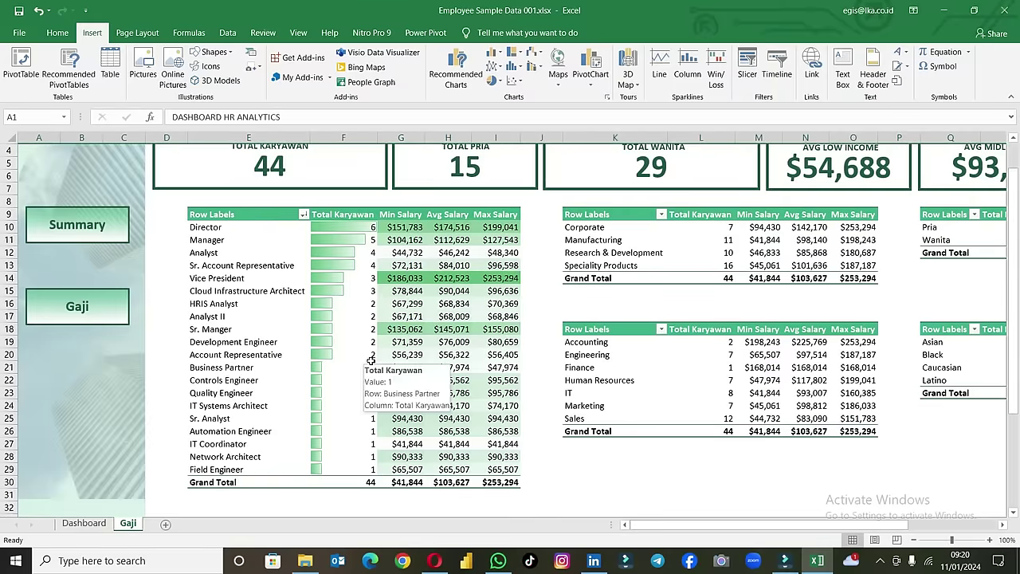
pyautogui.moveTo(685, 526)
pyautogui.mouseDown()
pyautogui.moveTo(798, 527)
pyautogui.moveTo(654, 526)
pyautogui.mouseUp()
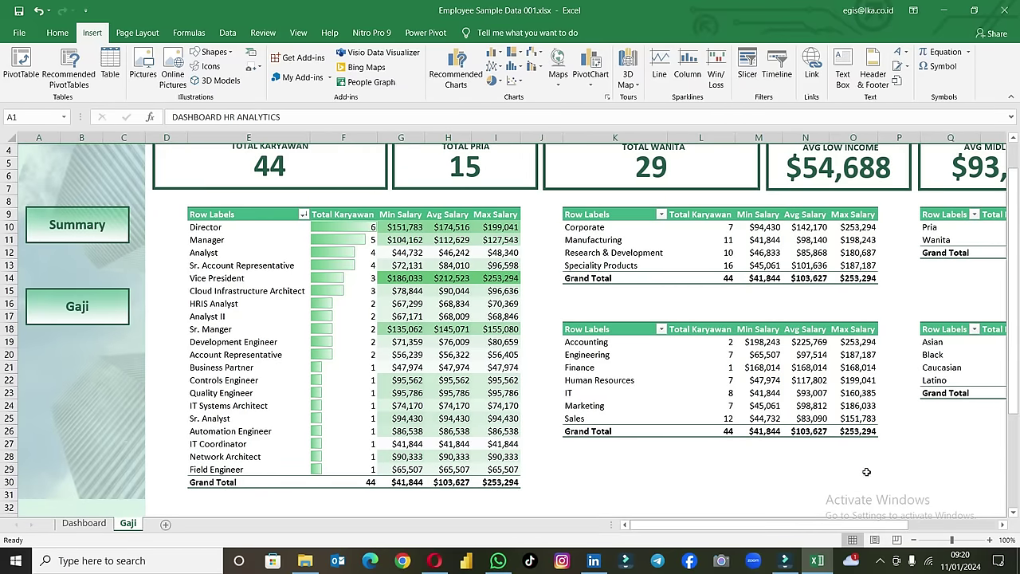
pyautogui.hscroll(5, 866, 471)
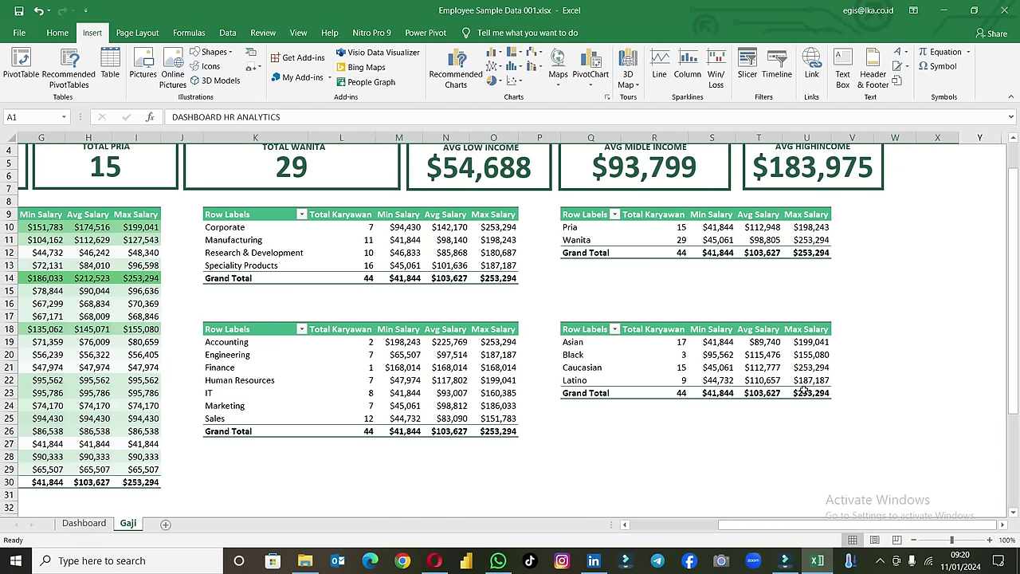
pyautogui.moveTo(803, 391); pyautogui.dragTo(592, 327)
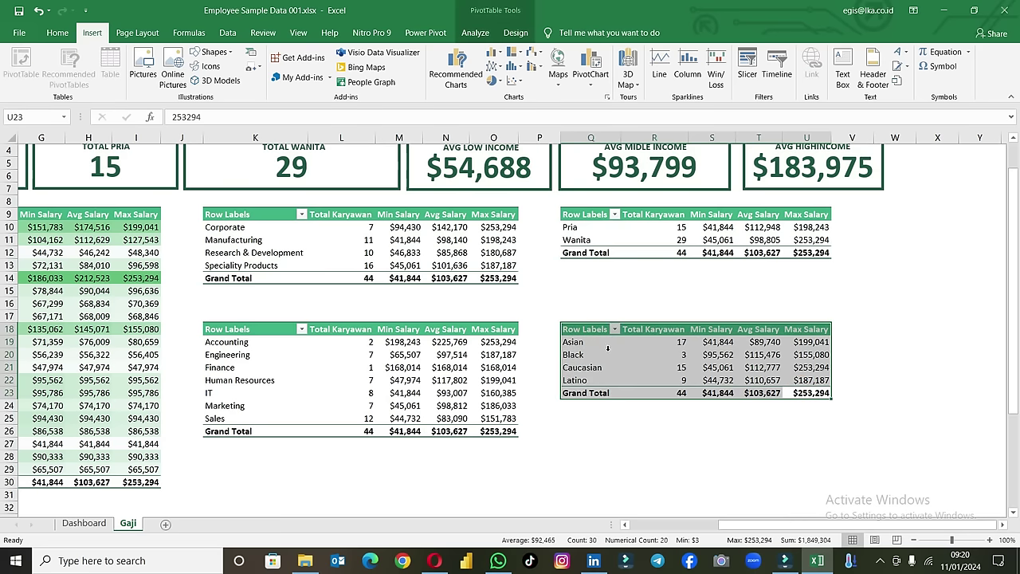
# Step: Copy the ethnicity pivot table and paste it at Q26 below the original
pyautogui.hotkey('ctrl', 'c')
pyautogui.click(586, 434)
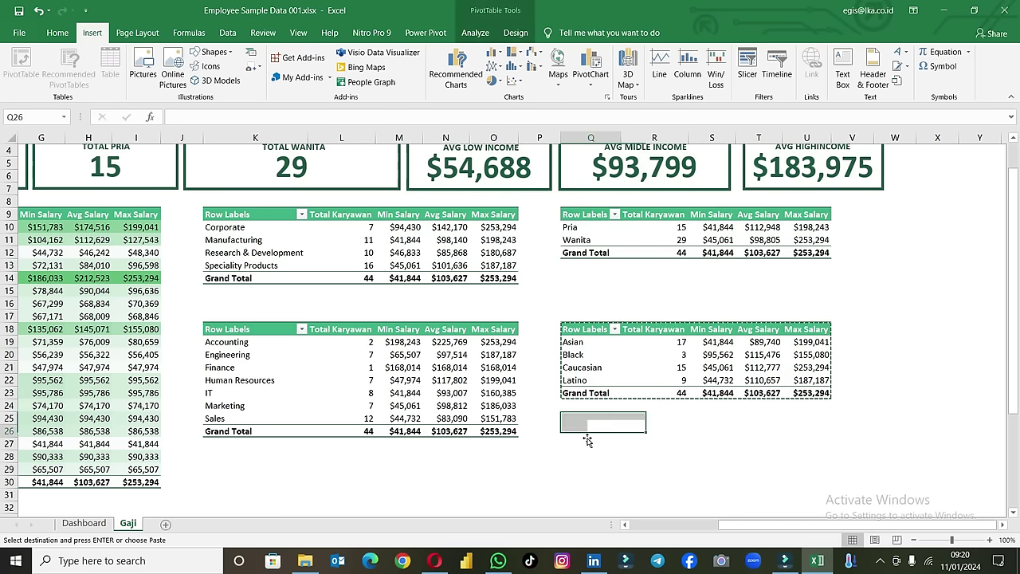
pyautogui.hotkey('ctrl', 'v')
pyautogui.moveTo(587, 456); pyautogui.dragTo(586, 468)
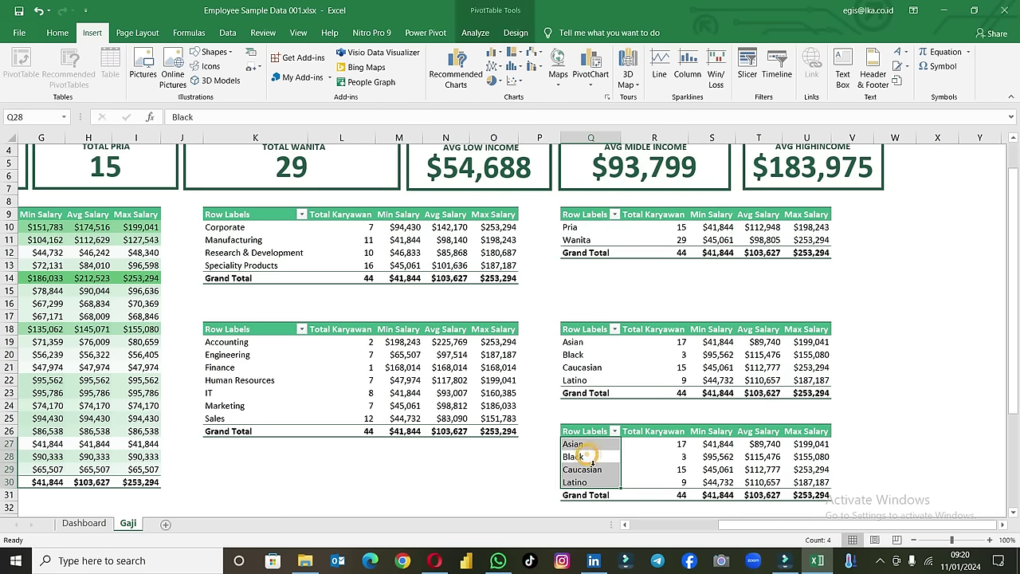
# Step: Show the PivotTable field list for the pasted copy
pyautogui.rightClick(587, 468)
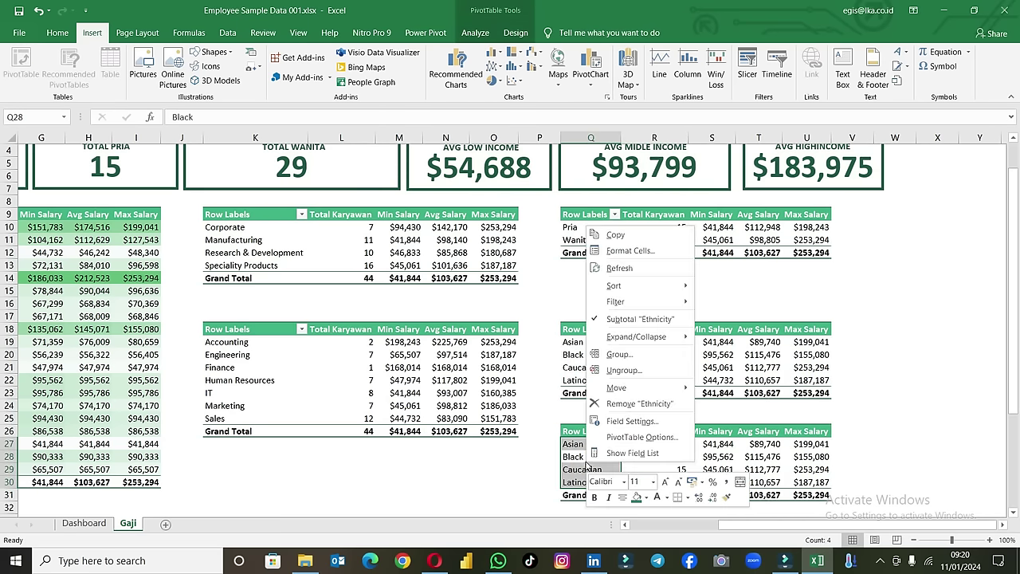
pyautogui.click(626, 436)
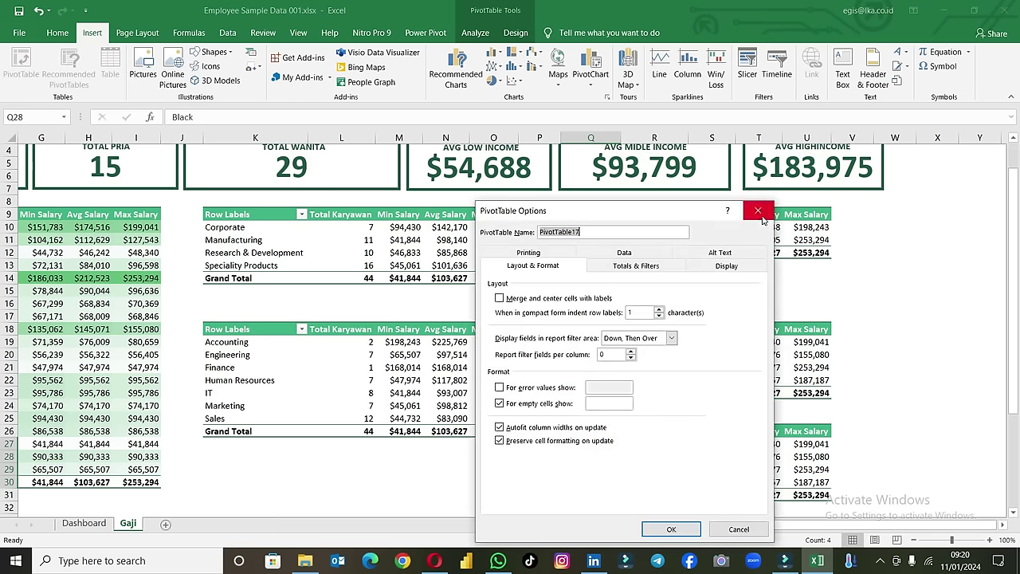
pyautogui.click(762, 216)
pyautogui.click(587, 457)
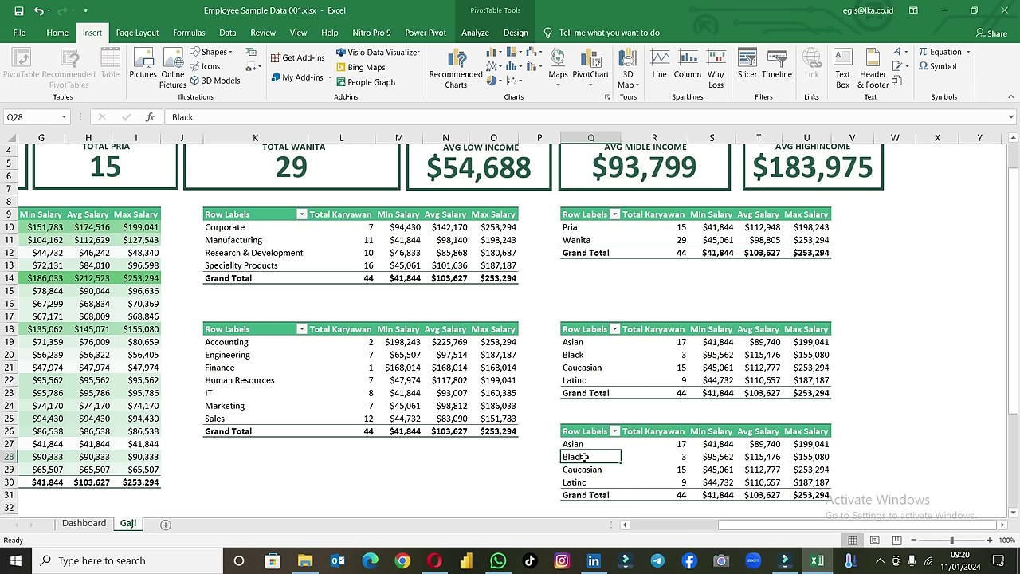
pyautogui.rightClick(588, 457)
pyautogui.click(615, 450)
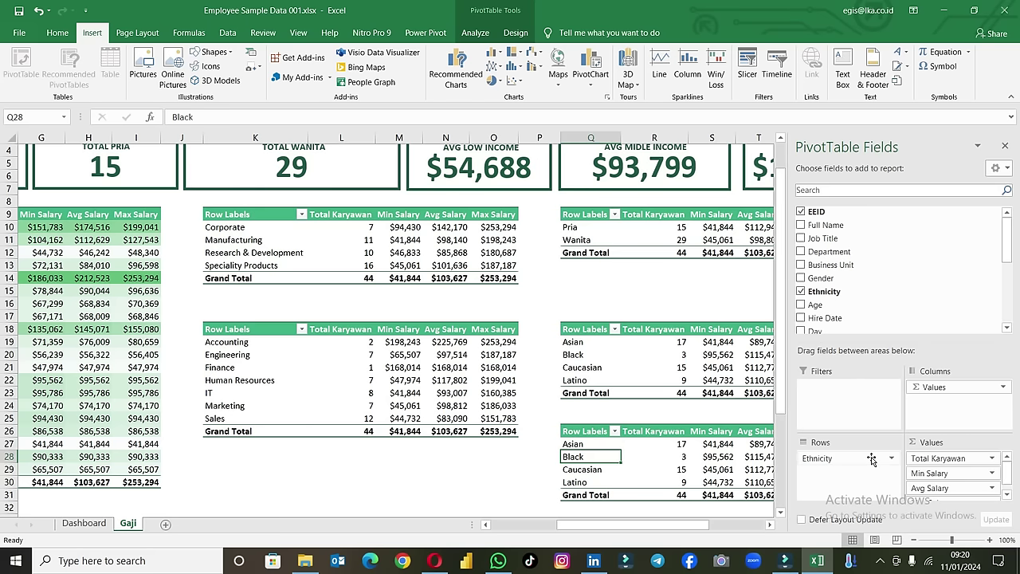
# Step: Remove the EEID count, Ethnicity and Annual Salary fields from the copied pivot
pyautogui.click(801, 211)
pyautogui.click(800, 291)
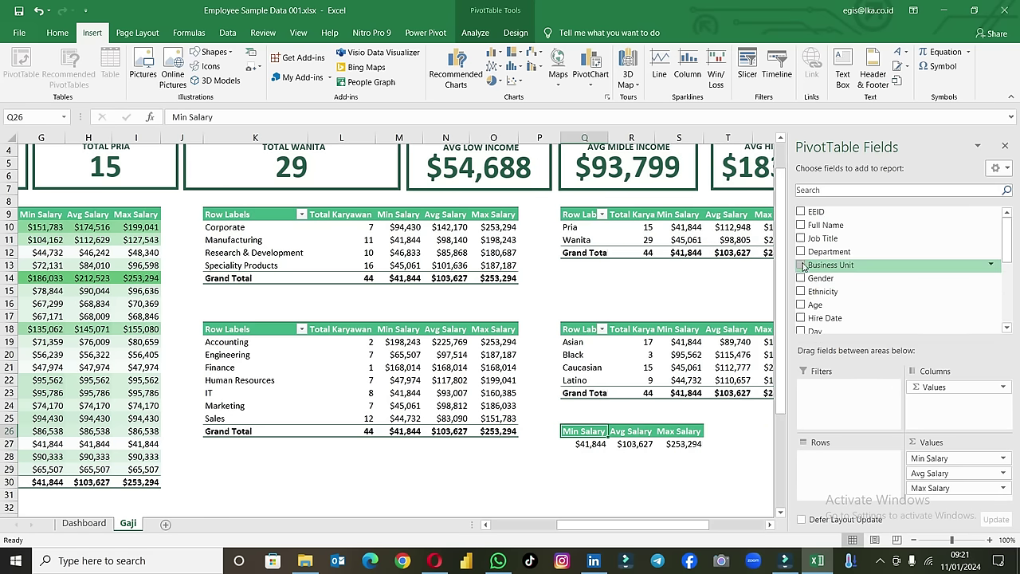
pyautogui.scroll(-5, 807, 266)
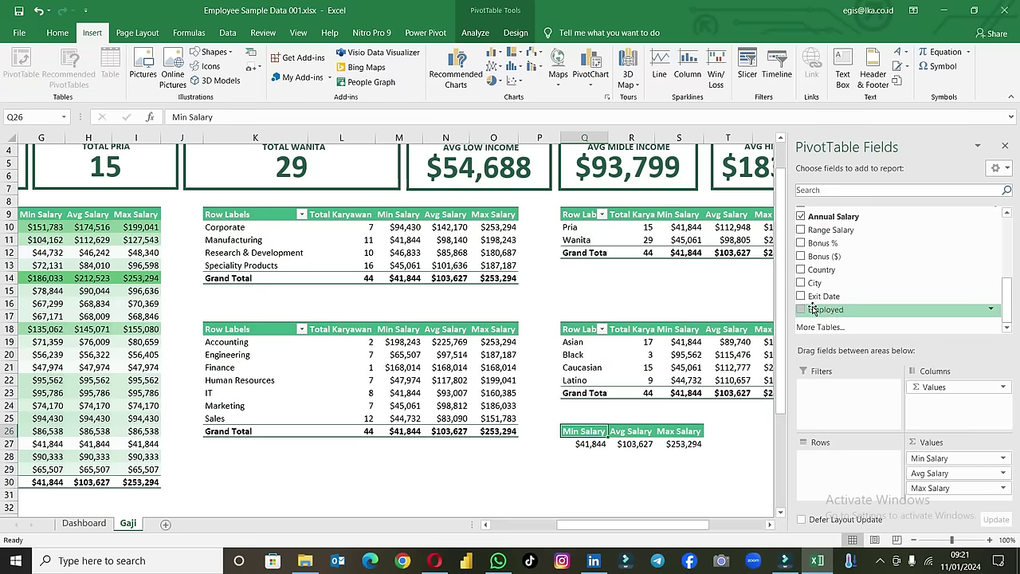
pyautogui.click(802, 217)
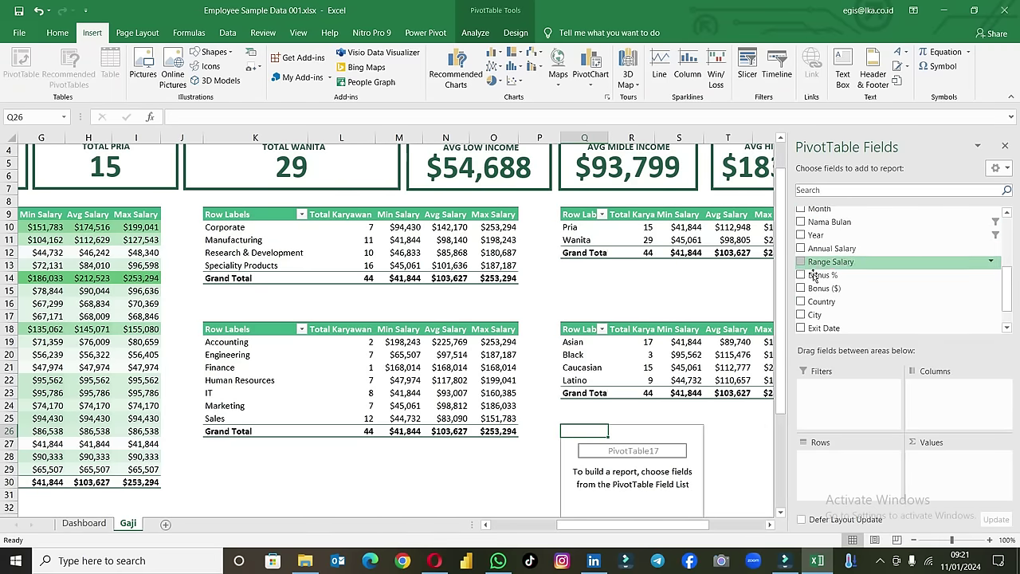
pyautogui.scroll(-1, 843, 323)
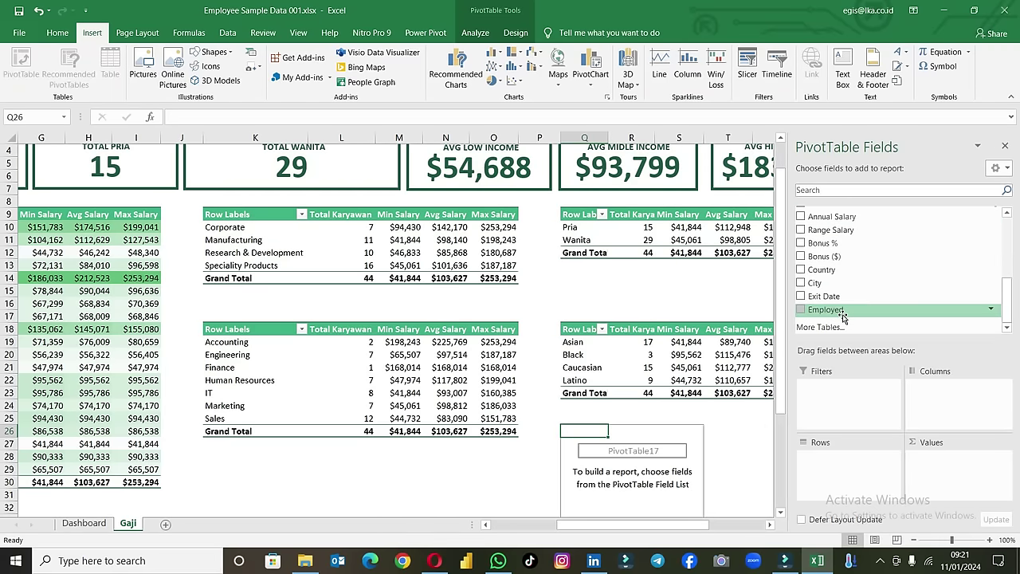
# Step: Add an Employed filter set to Resign and move it two rows lower
pyautogui.moveTo(843, 317); pyautogui.dragTo(845, 394)
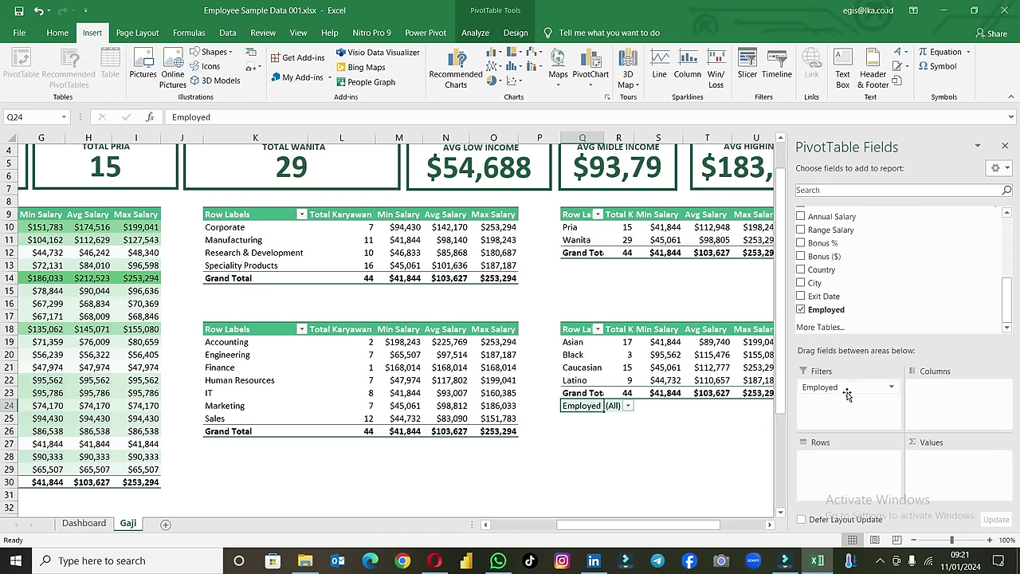
pyautogui.click(629, 407)
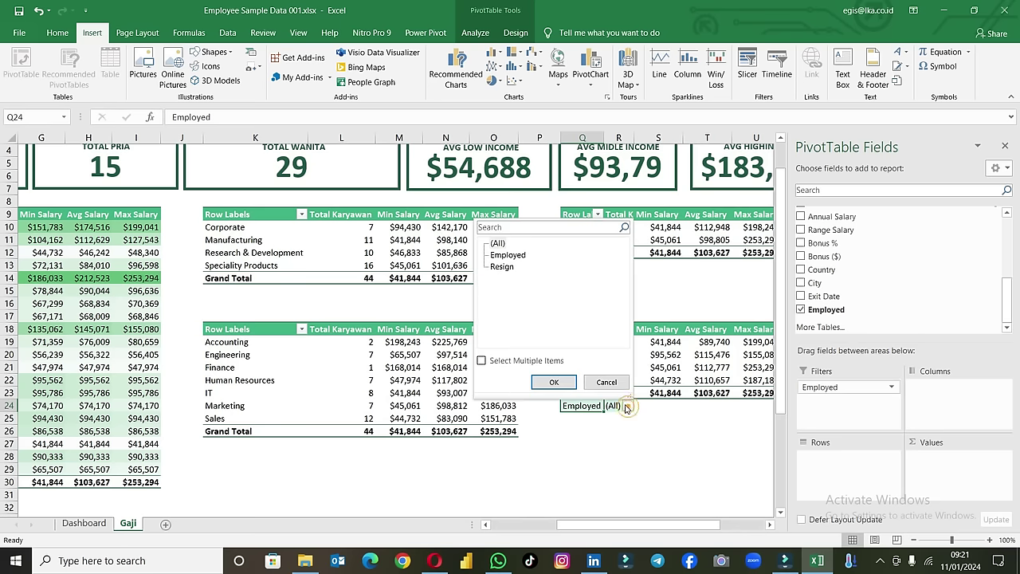
pyautogui.click(499, 267)
pyautogui.click(551, 381)
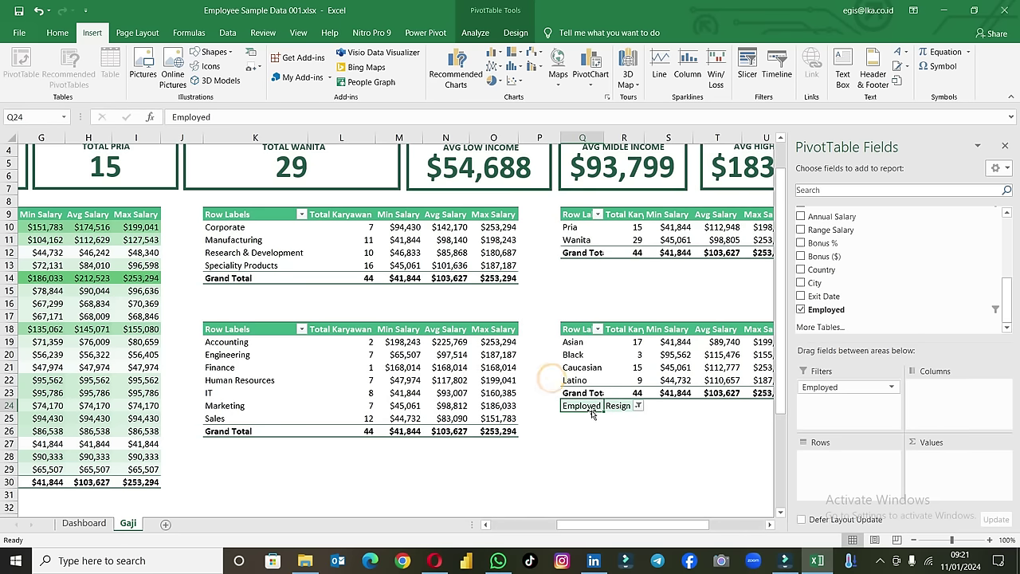
pyautogui.keyDown('shift'); pyautogui.click(630, 407); pyautogui.keyUp('shift')
pyautogui.hotkey('ctrl', 'c')
pyautogui.click(583, 426)
pyautogui.press('Return')
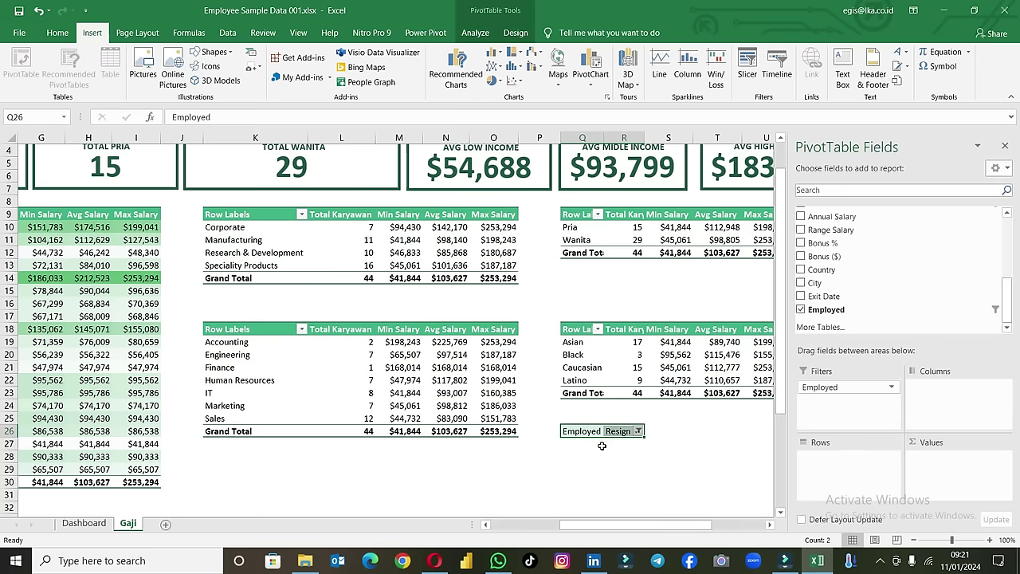
# Step: Add Full Name, Job Title, Department and Business Unit to Rows, plus Annual Salary values
pyautogui.scroll(5, 836, 263)
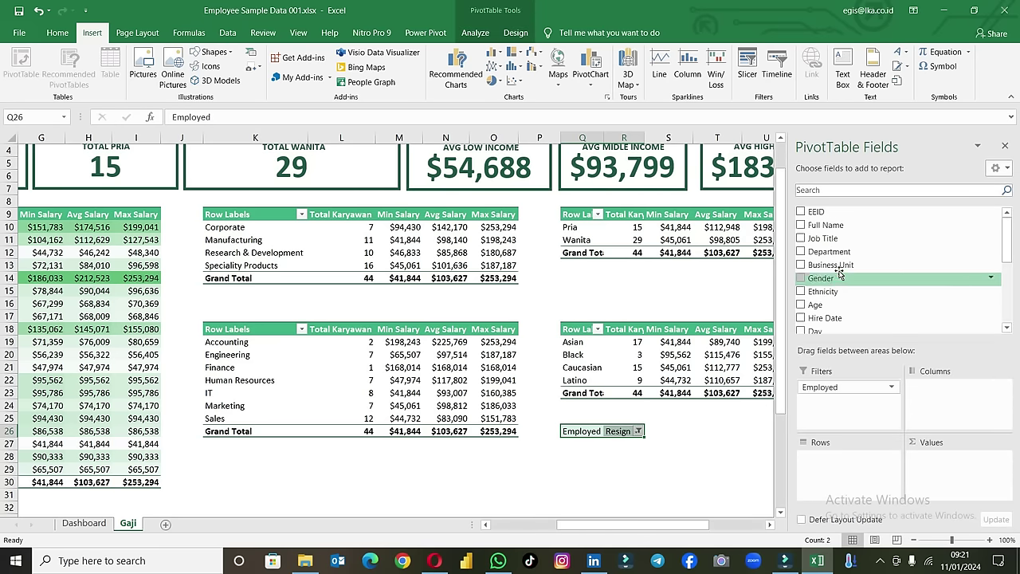
pyautogui.moveTo(825, 224)
pyautogui.mouseDown()
pyautogui.moveTo(848, 443)
pyautogui.moveTo(833, 456)
pyautogui.mouseUp()
pyautogui.moveTo(827, 239); pyautogui.dragTo(843, 471)
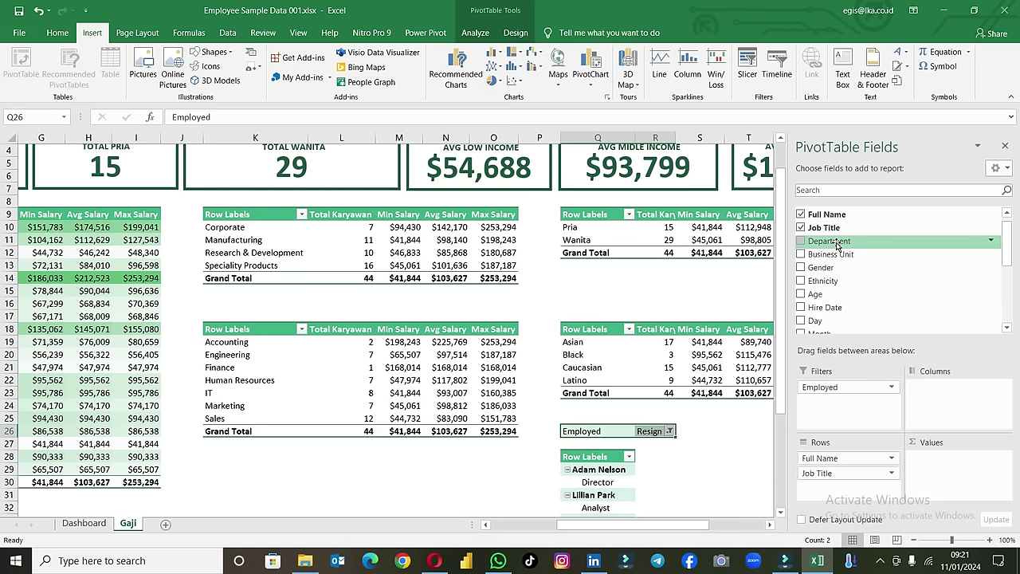
pyautogui.moveTo(837, 246); pyautogui.dragTo(846, 486)
pyautogui.moveTo(833, 254); pyautogui.dragTo(857, 500)
pyautogui.scroll(-1, 873, 278)
pyautogui.scroll(-2, 873, 283)
pyautogui.scroll(-1, 872, 287)
pyautogui.scroll(-1, 836, 254)
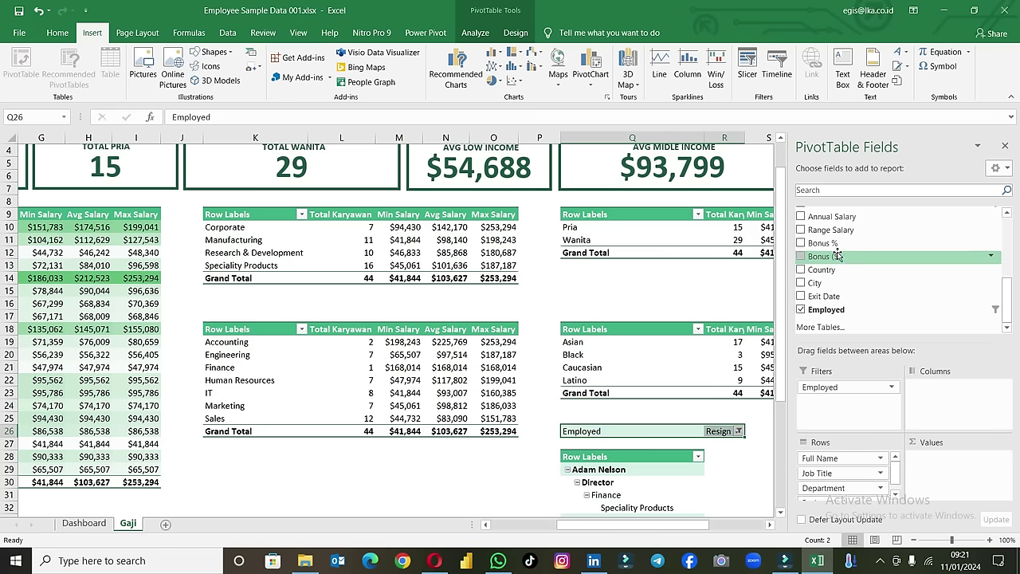
pyautogui.moveTo(832, 216); pyautogui.dragTo(851, 507)
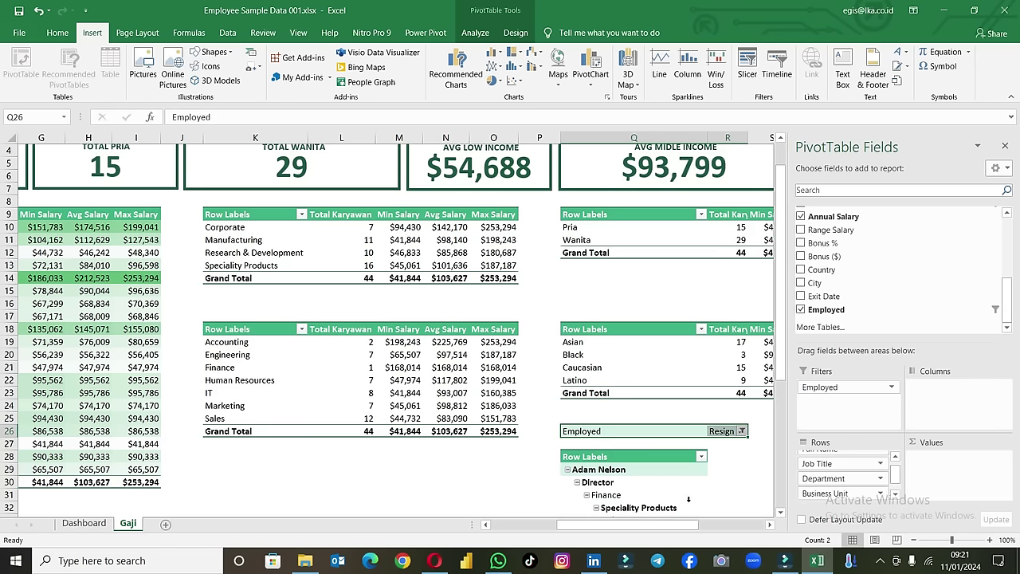
pyautogui.scroll(-2, 689, 498)
pyautogui.scroll(-2, 681, 470)
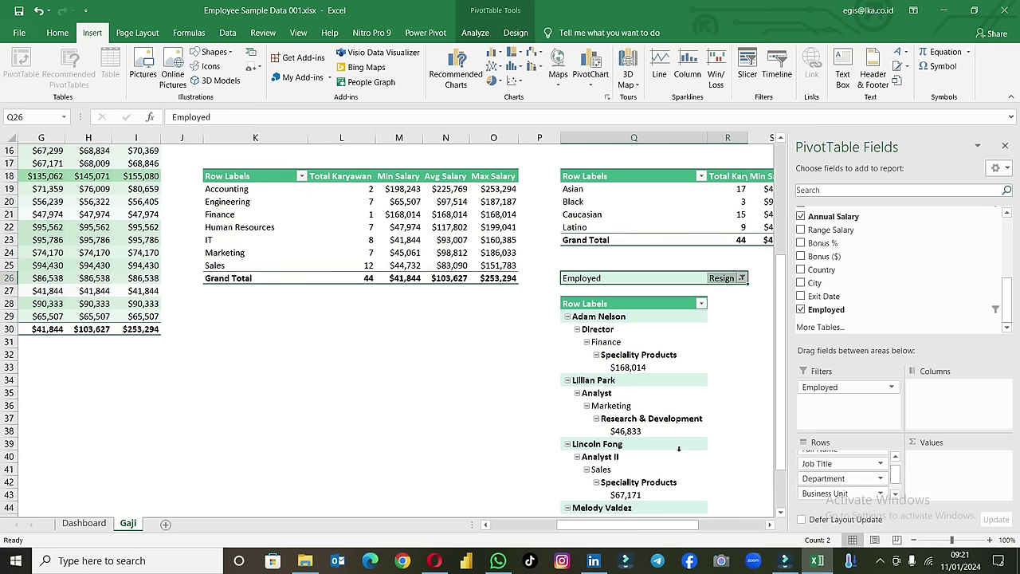
pyautogui.click(630, 349)
# Step: Switch the resigned-staff pivot to Tabular Form with no subtotals
pyautogui.click(506, 38)
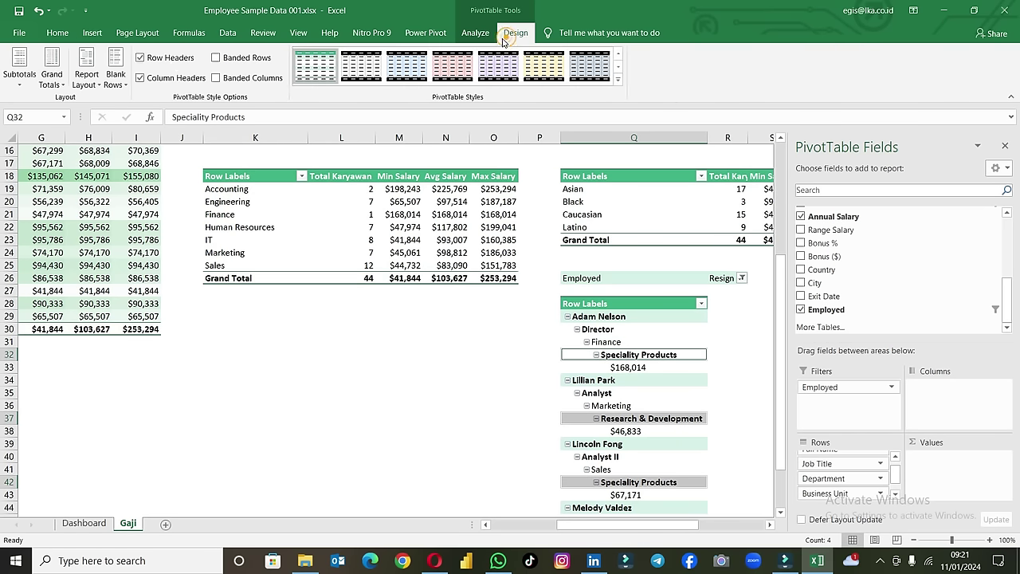
pyautogui.click(86, 80)
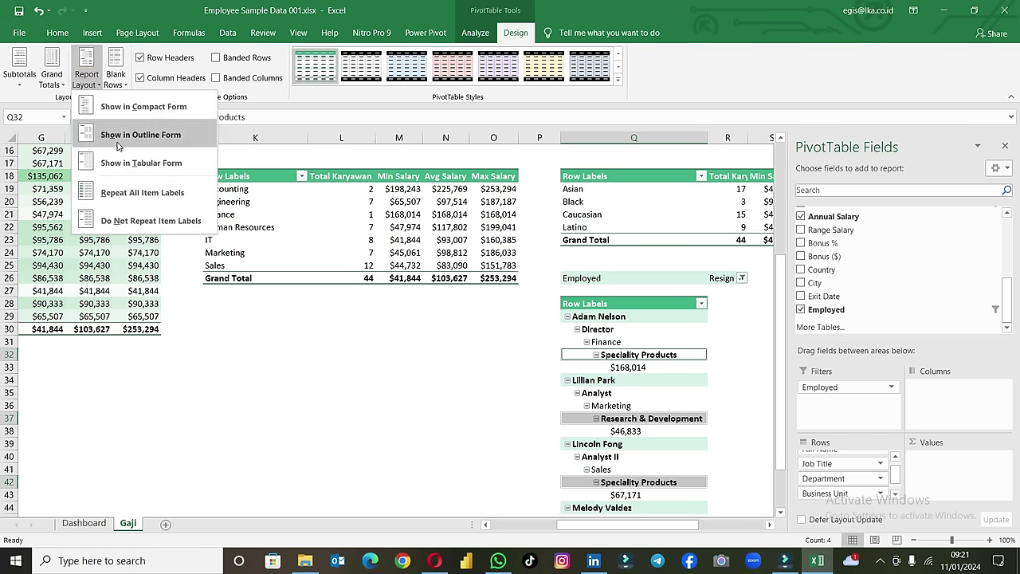
pyautogui.click(128, 164)
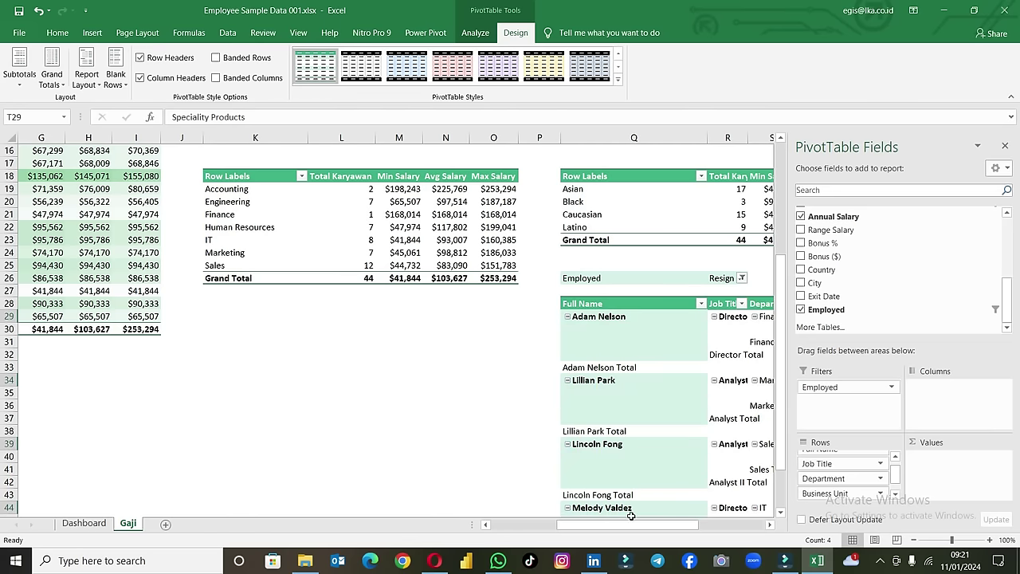
pyautogui.click(19, 68)
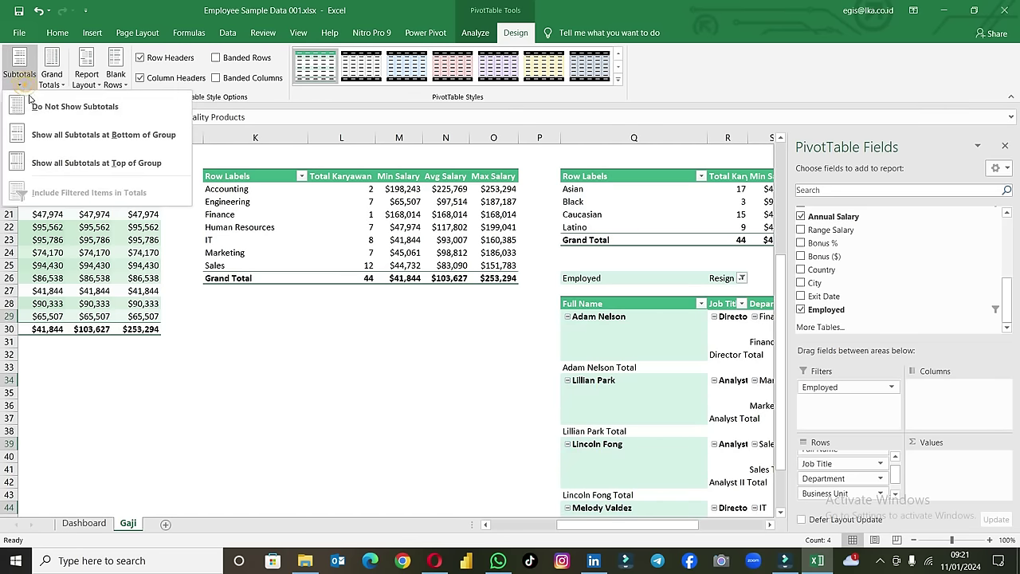
pyautogui.click(43, 112)
# Step: Widen columns R, T and U so the pivot headers fit
pyautogui.moveTo(650, 525); pyautogui.dragTo(713, 534)
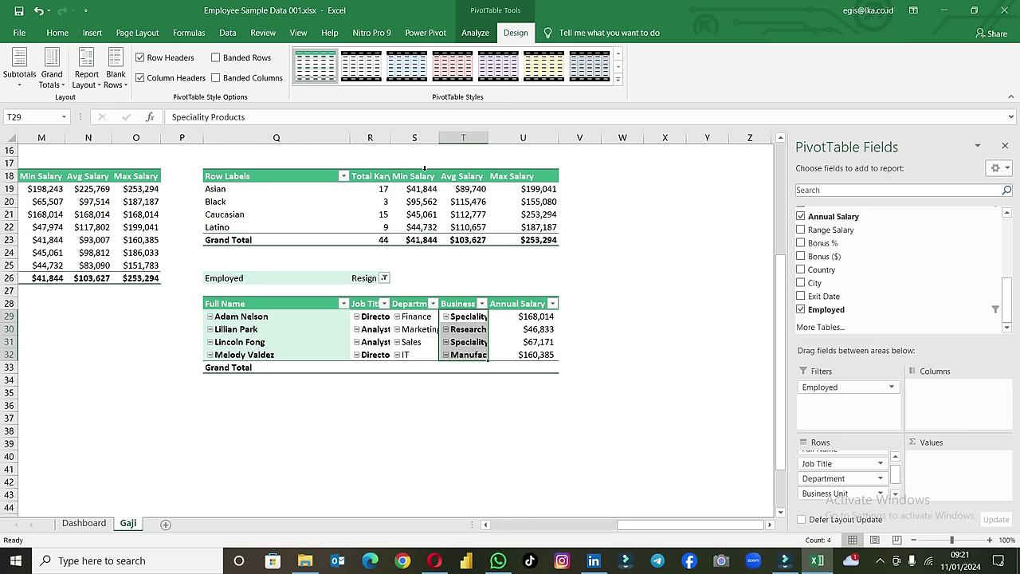
pyautogui.moveTo(390, 137); pyautogui.dragTo(526, 140)
pyautogui.moveTo(597, 139); pyautogui.dragTo(609, 139)
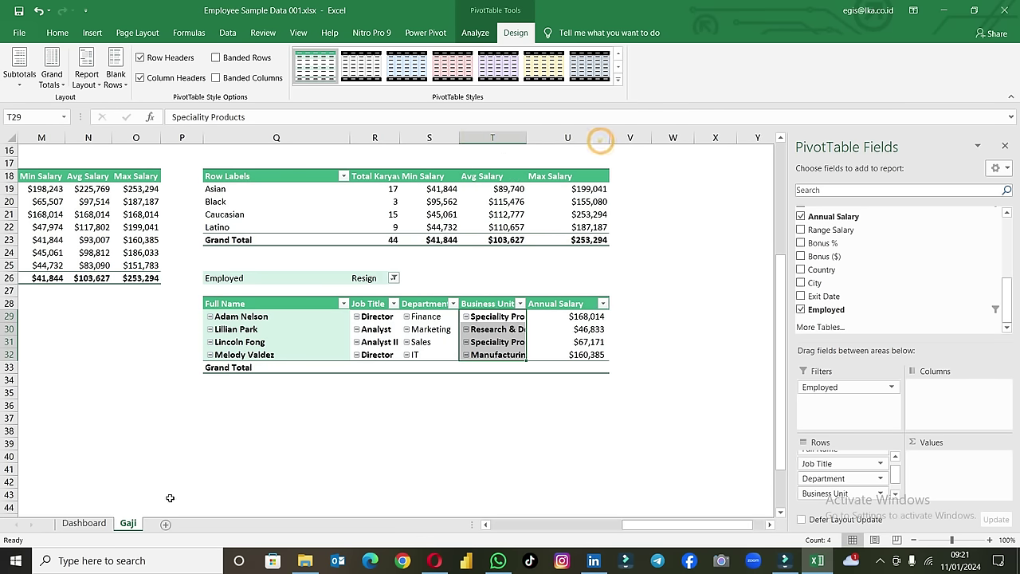
# Step: Clear the Hire Month and Year slicers on the Dashboard, then review the Gaji sheet's full resigned list
pyautogui.click(107, 523)
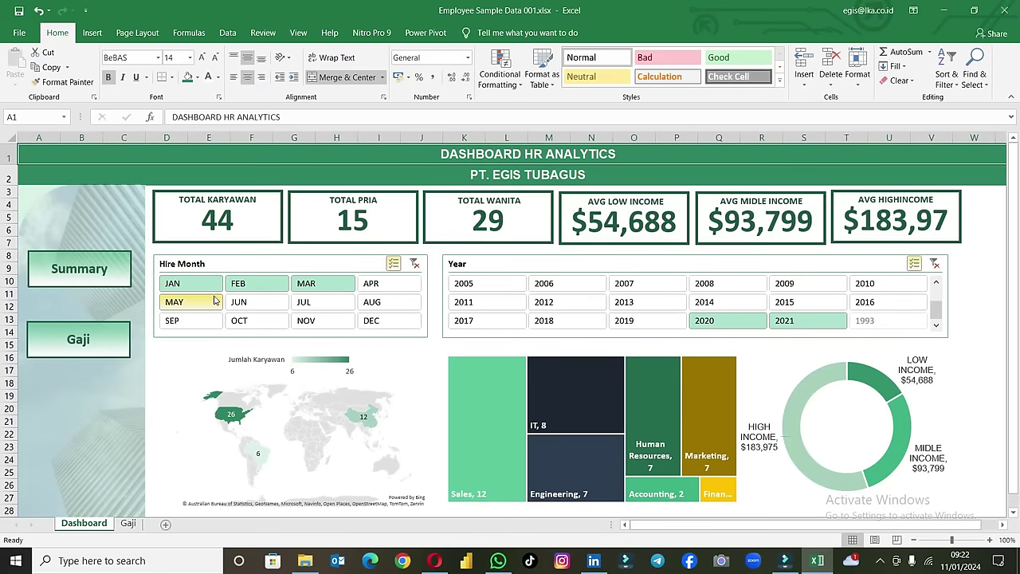
pyautogui.click(415, 264)
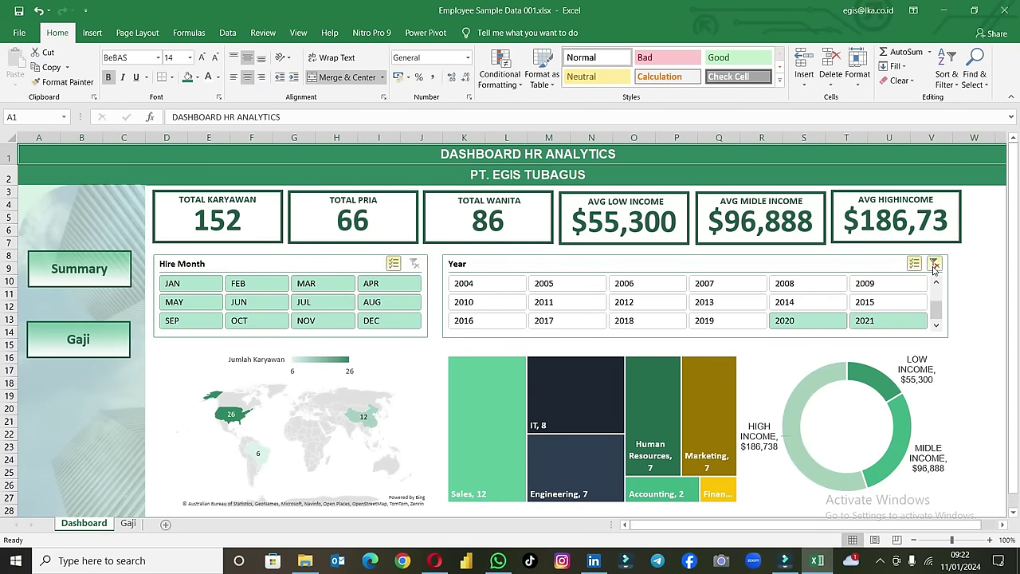
pyautogui.click(933, 264)
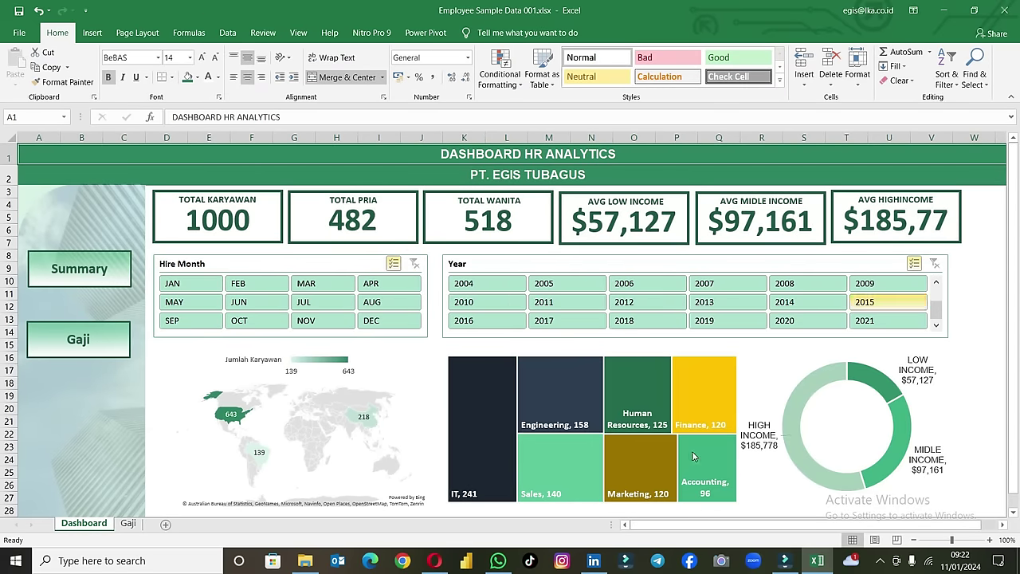
pyautogui.click(128, 523)
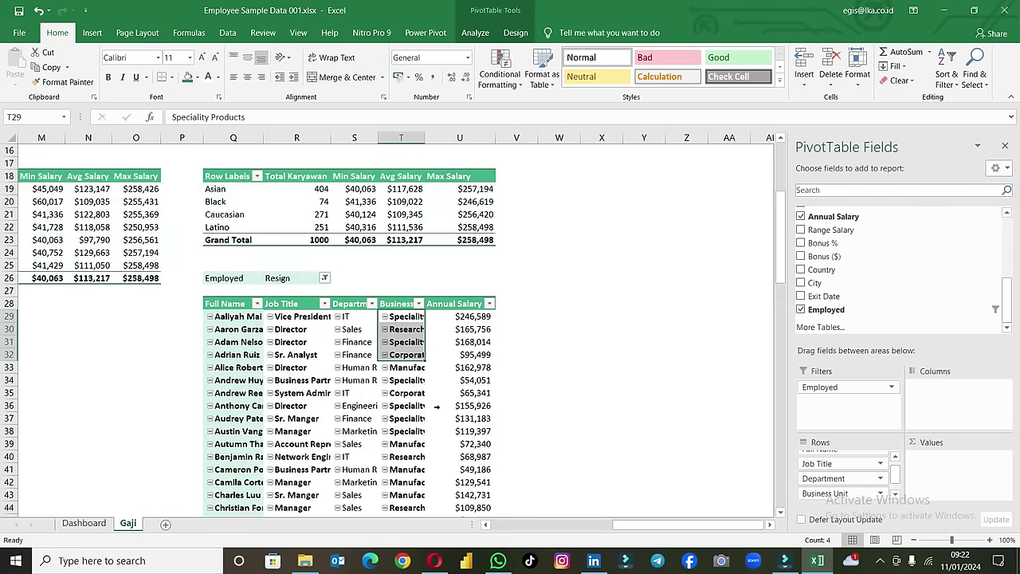
pyautogui.scroll(-2, 433, 408)
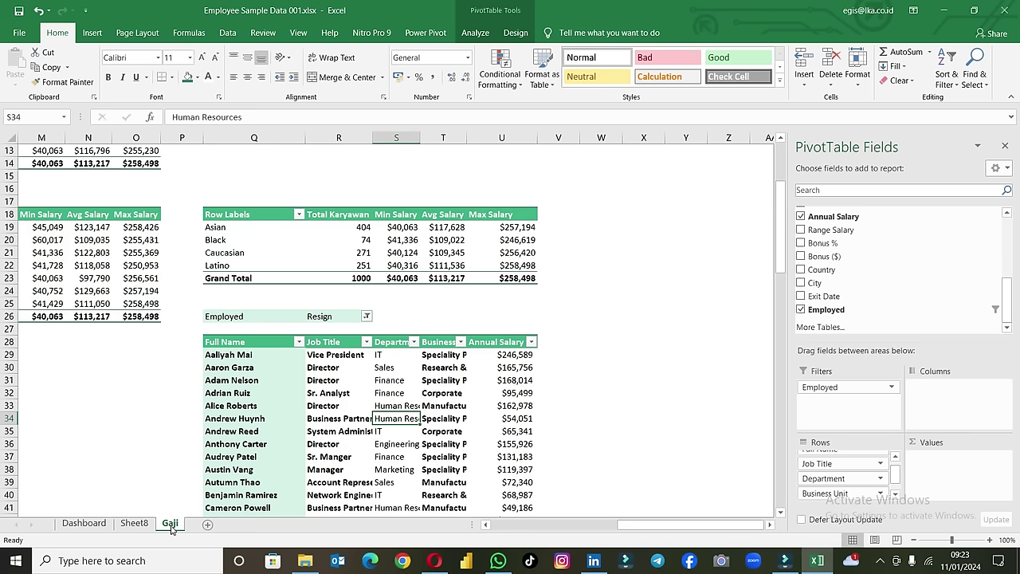
# Step: Create a copy of the Gaji sheet placed at the end of the workbook
pyautogui.rightClick(163, 526)
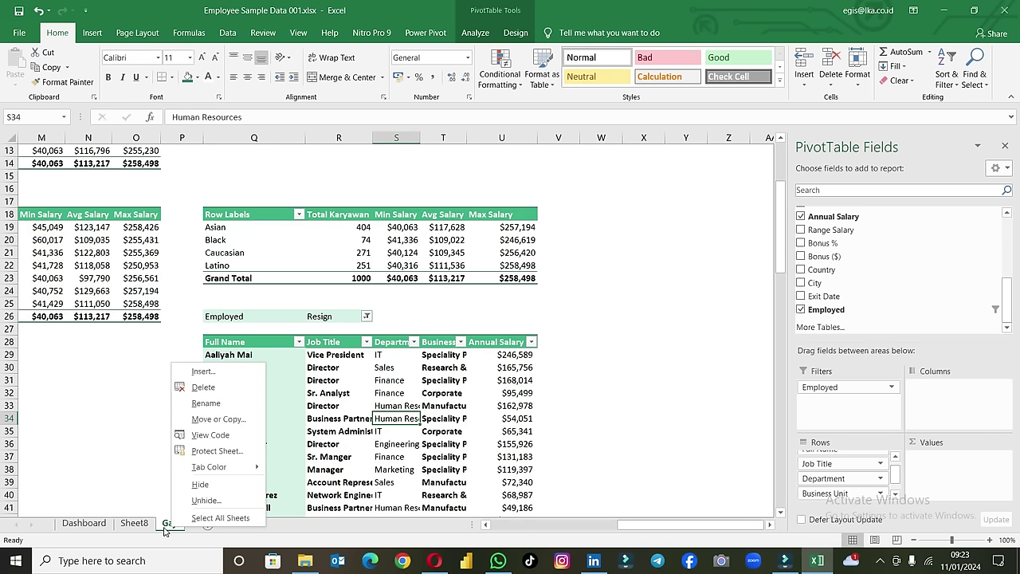
pyautogui.click(217, 418)
pyautogui.click(138, 475)
pyautogui.click(137, 425)
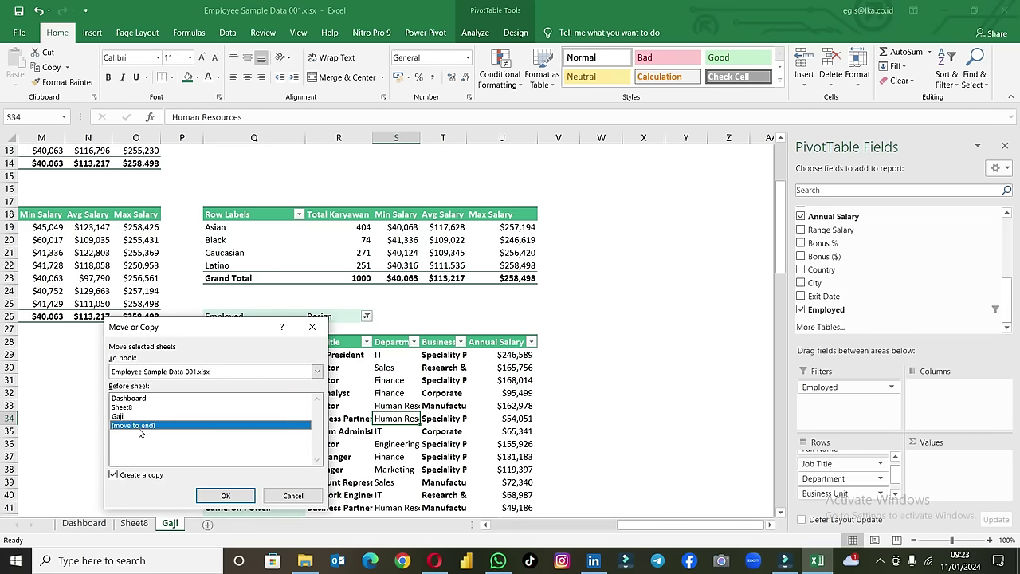
pyautogui.click(209, 496)
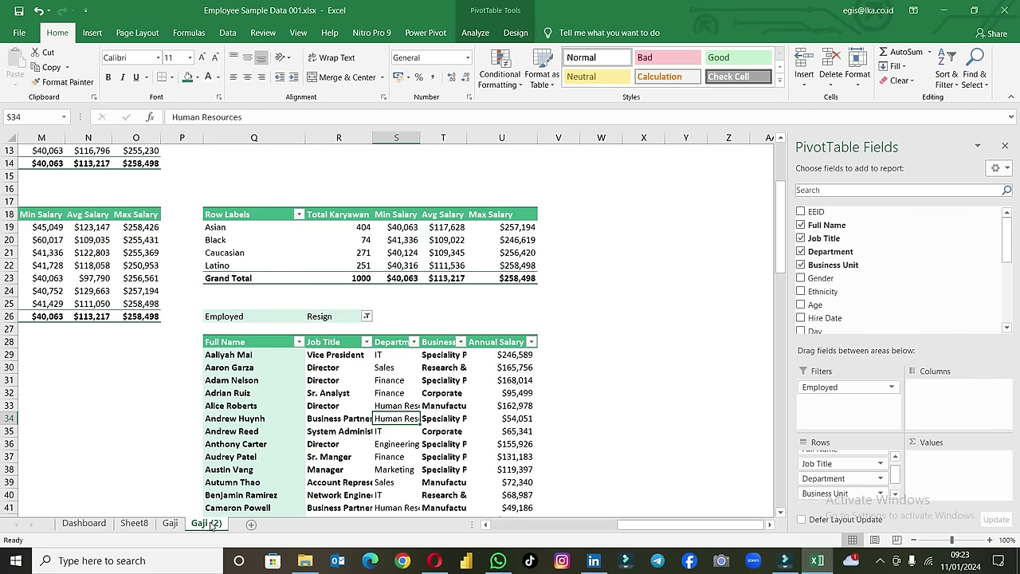
# Step: Rename the copied sheet to 'Karyawan Resign'
pyautogui.doubleClick(208, 523)
pyautogui.write('Karyawan Resign')
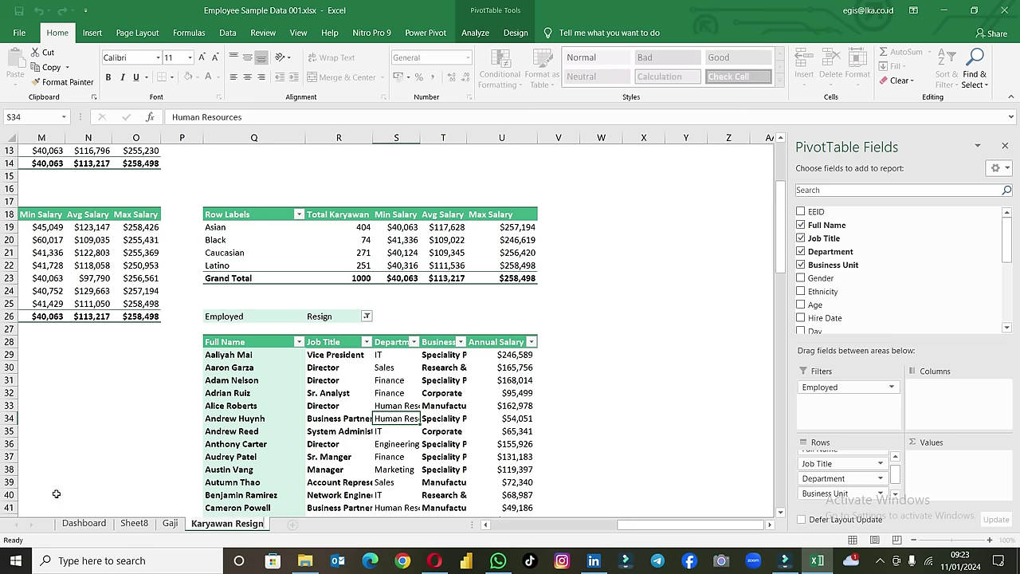
pyautogui.click(135, 481)
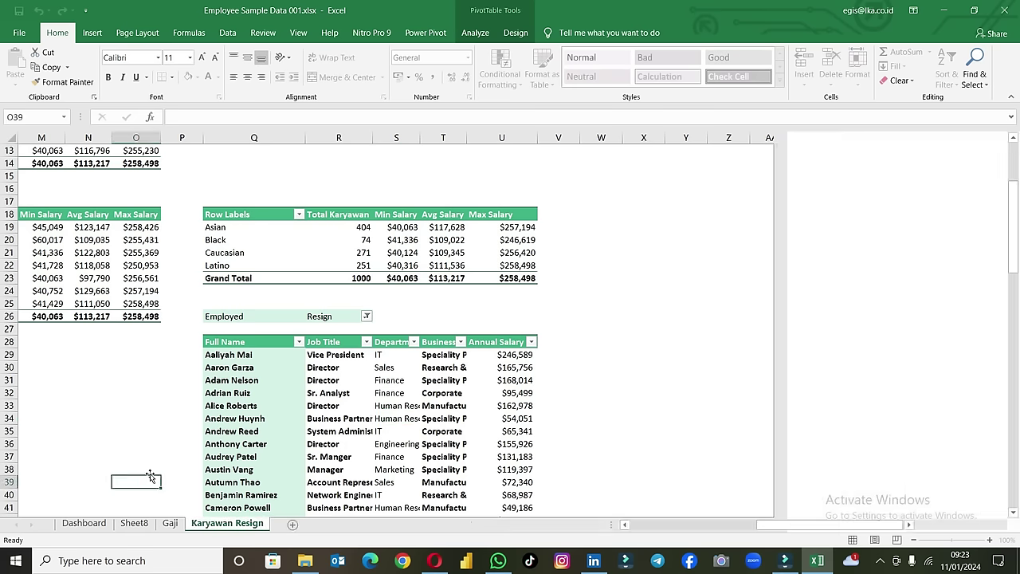
pyautogui.moveTo(774, 526); pyautogui.dragTo(629, 484)
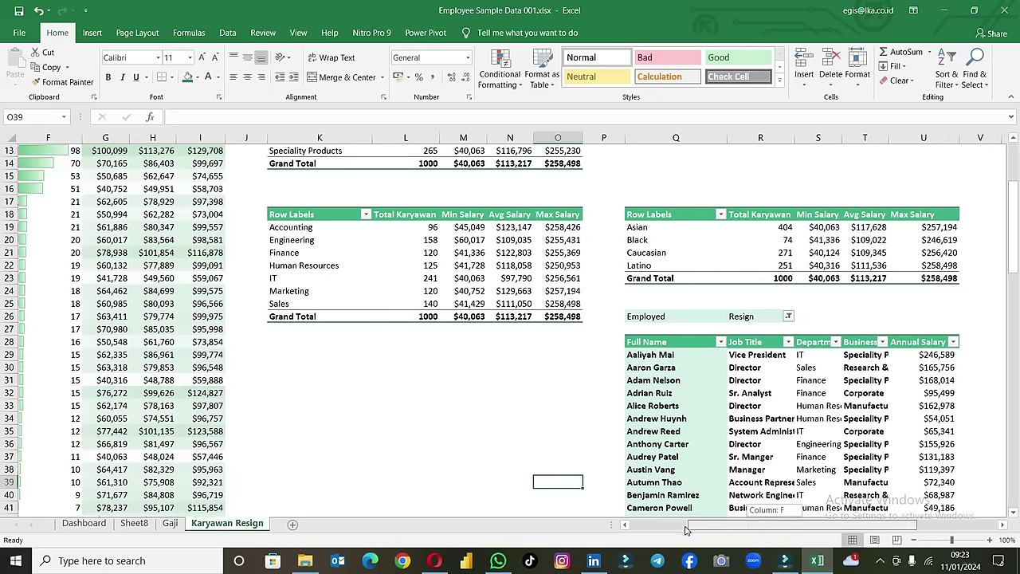
pyautogui.scroll(1, 191, 360)
pyautogui.scroll(4, 191, 360)
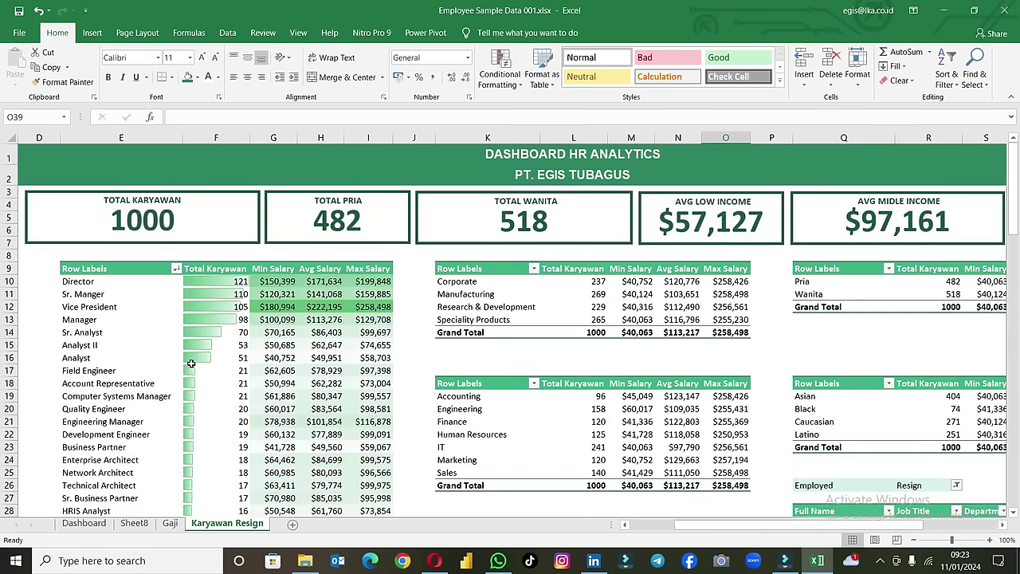
# Step: Add Employed as a report filter on the job-title pivot, left at (All)
pyautogui.click(279, 294)
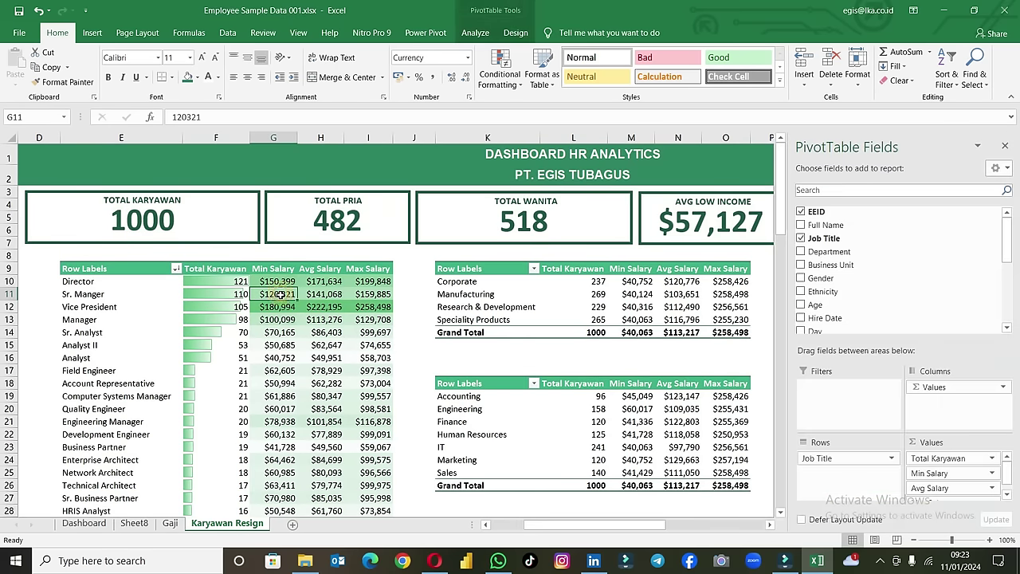
pyautogui.scroll(-2, 826, 315)
pyautogui.scroll(-2, 836, 314)
pyautogui.moveTo(838, 320); pyautogui.dragTo(844, 387)
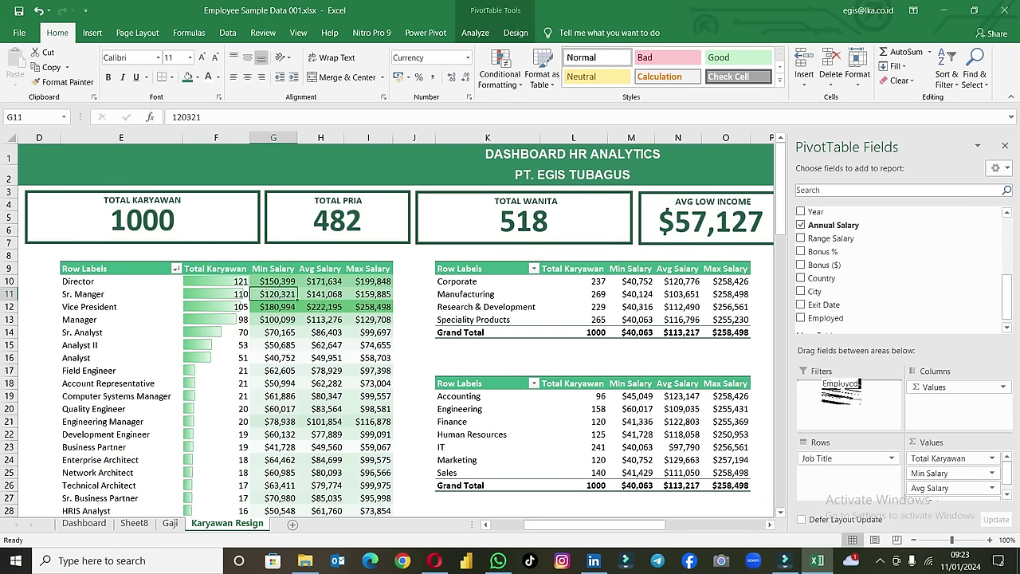
pyautogui.click(201, 195)
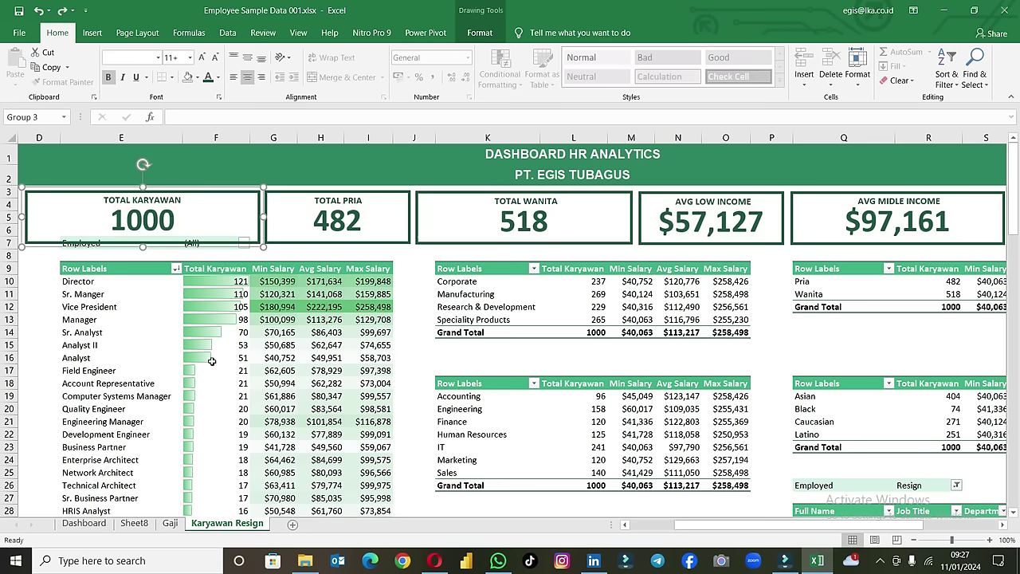
pyautogui.click(170, 523)
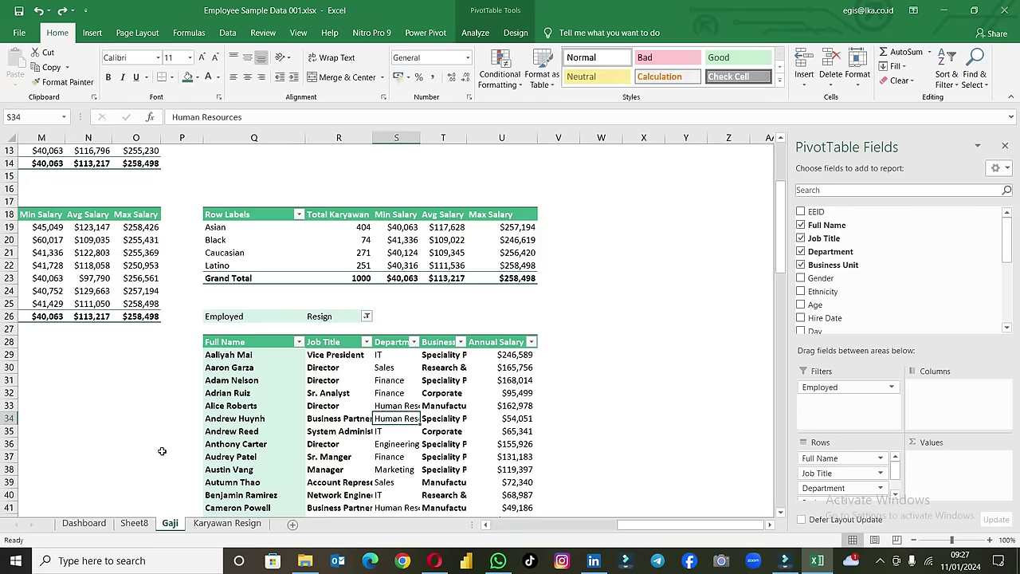
pyautogui.moveTo(715, 524); pyautogui.dragTo(235, 532)
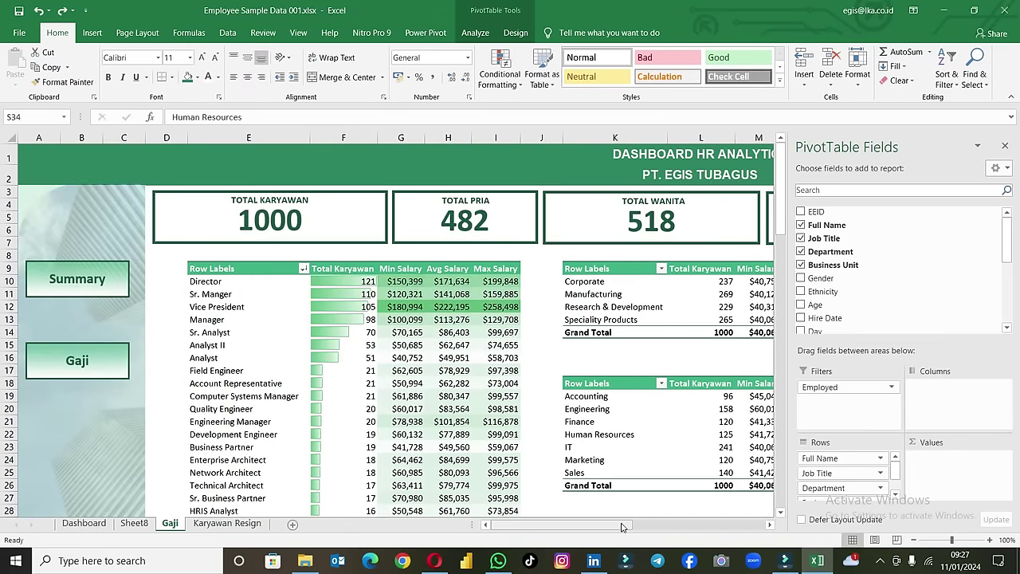
pyautogui.moveTo(637, 526); pyautogui.dragTo(647, 526)
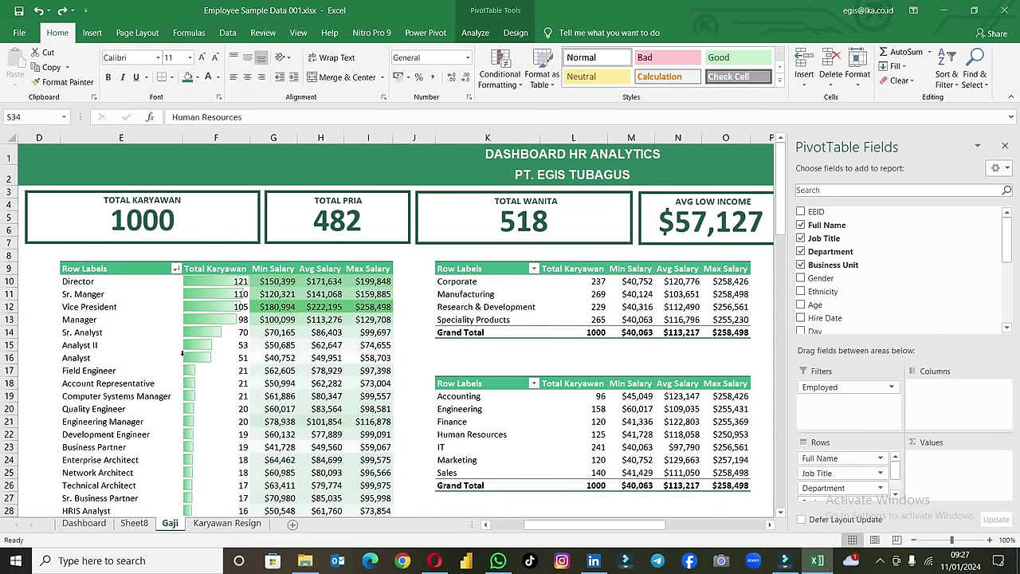
pyautogui.click(120, 330)
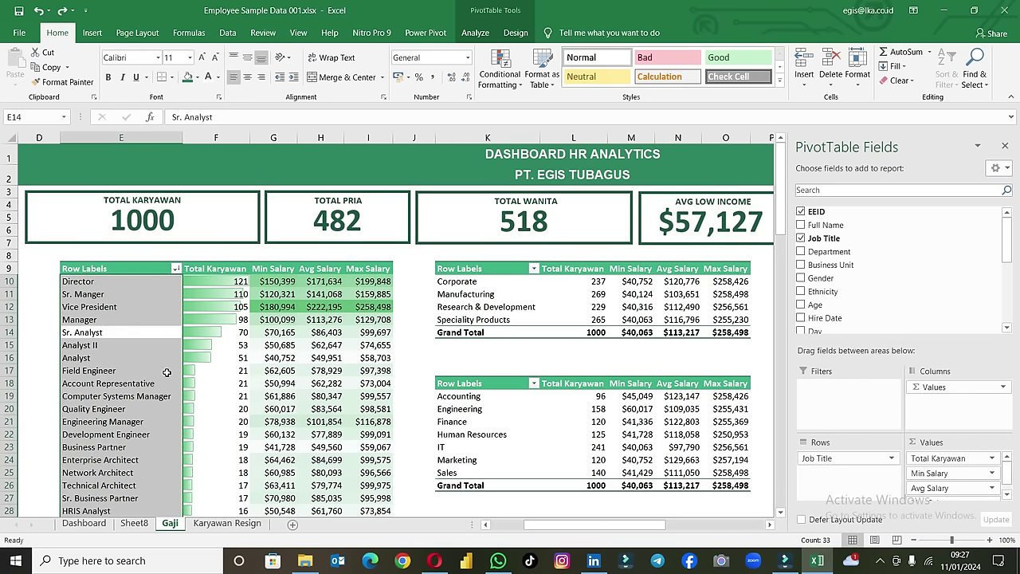
pyautogui.rightClick(163, 530)
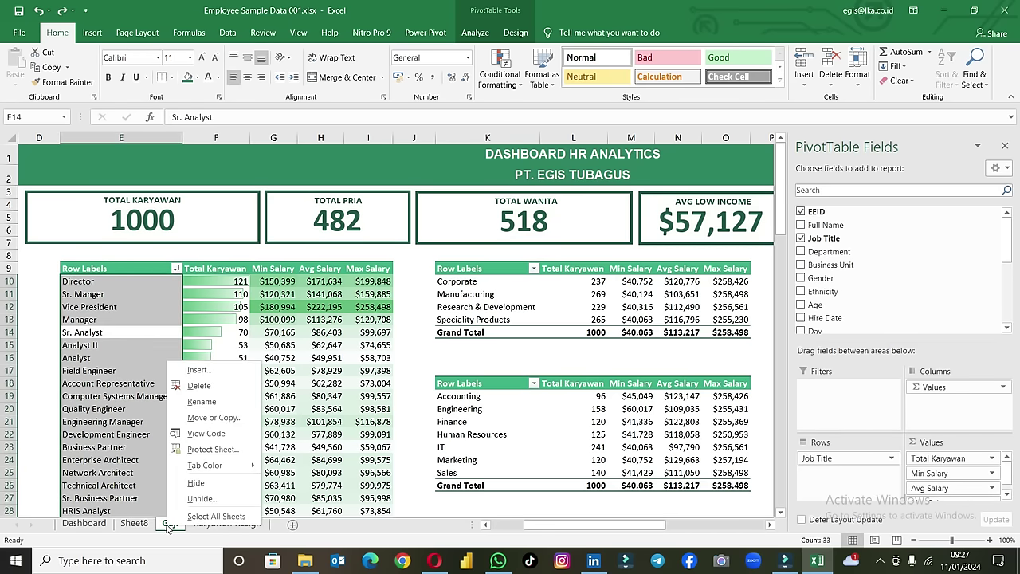
pyautogui.click(189, 498)
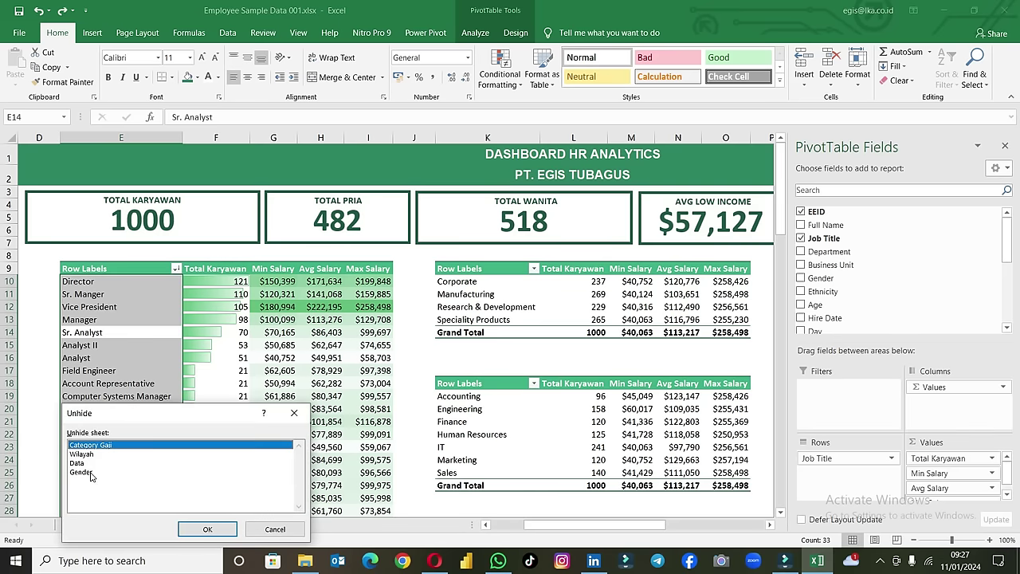
pyautogui.click(294, 413)
pyautogui.click(230, 526)
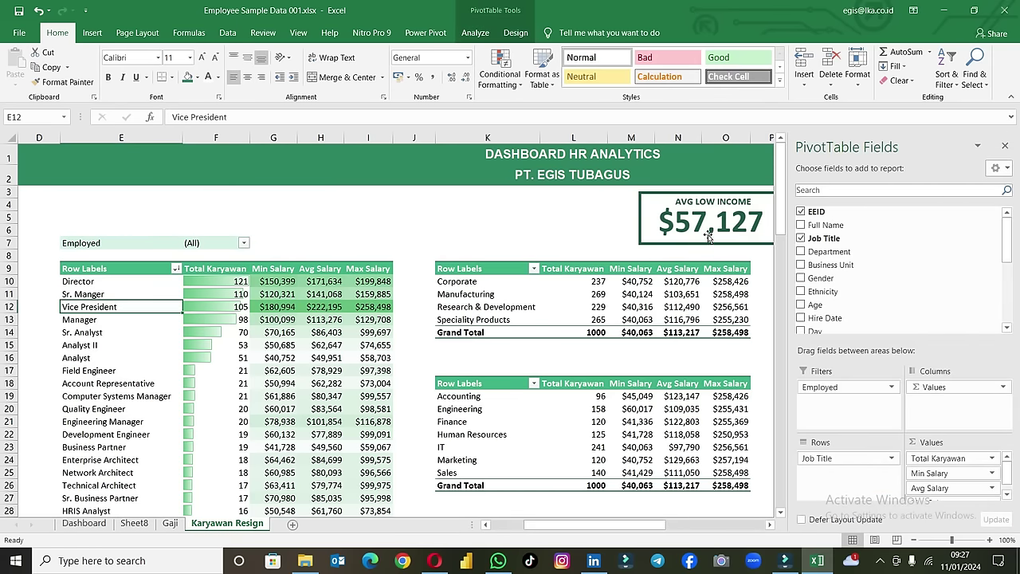
pyautogui.moveTo(665, 526); pyautogui.dragTo(708, 526)
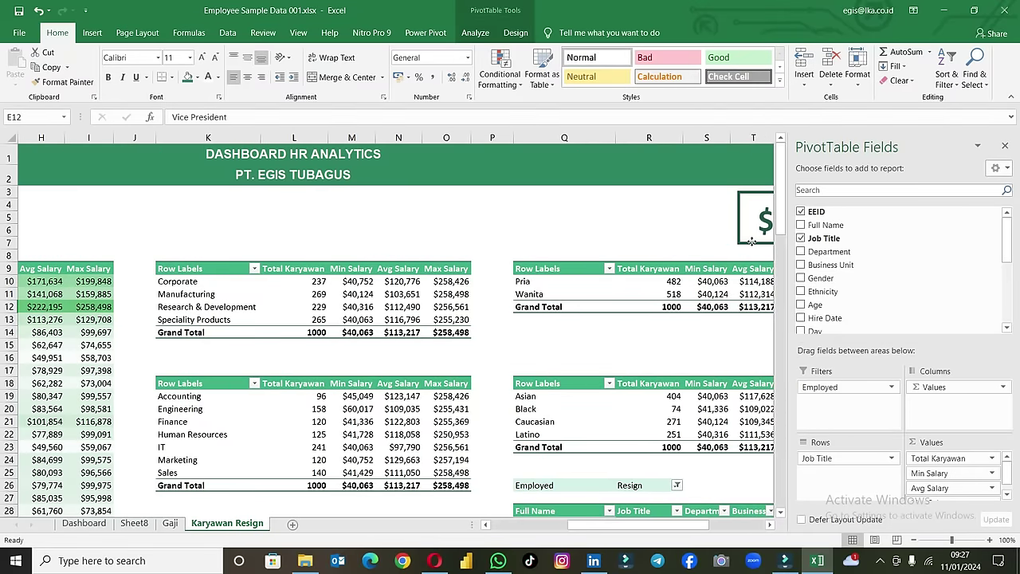
# Step: Set the job-title pivot's Employed filter to Resign
pyautogui.click(80, 322)
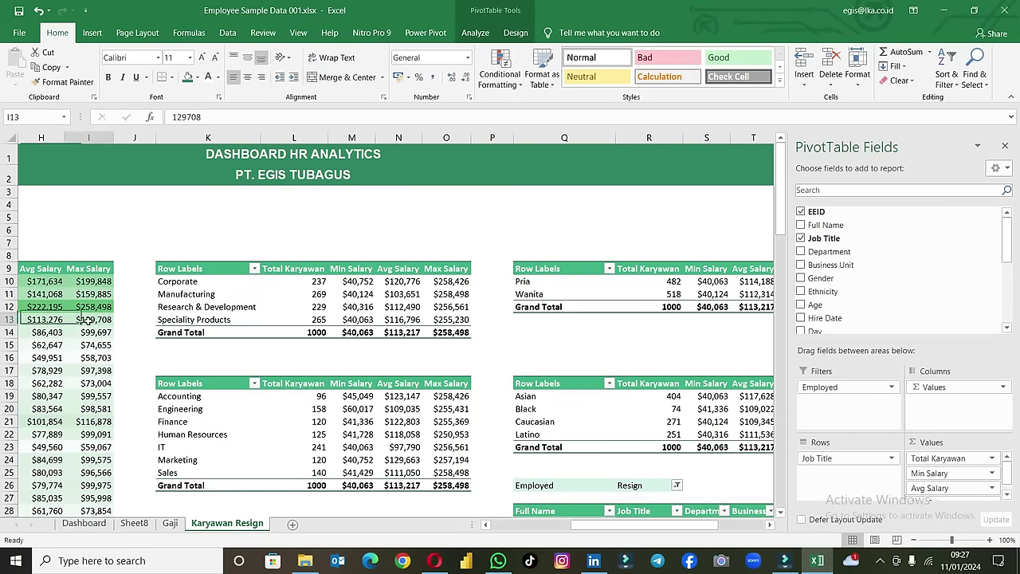
pyautogui.press('Left')
pyautogui.press('Left')
pyautogui.press('Left')
pyautogui.press('Left')
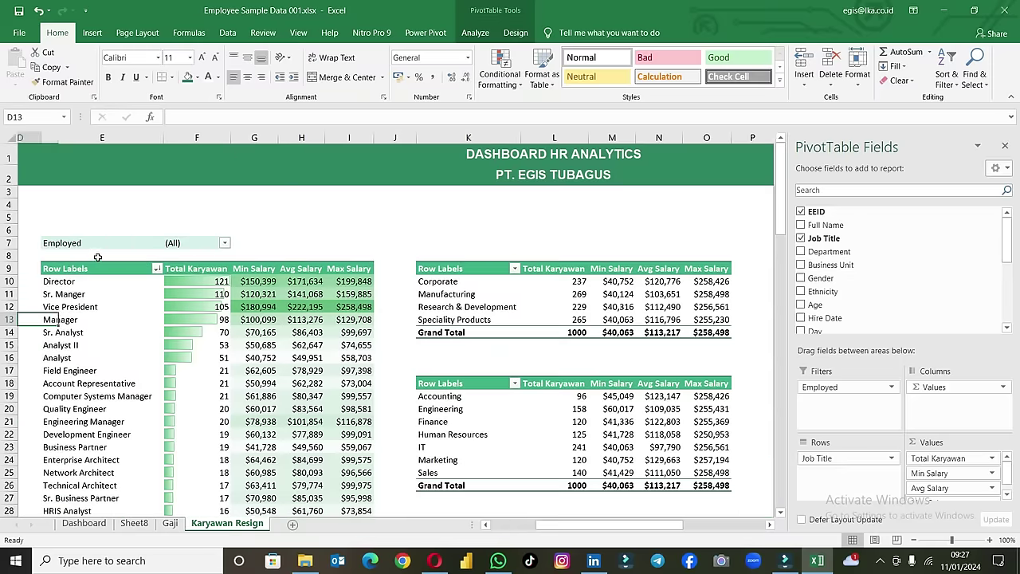
pyautogui.press('Left')
pyautogui.click(243, 242)
pyautogui.click(113, 300)
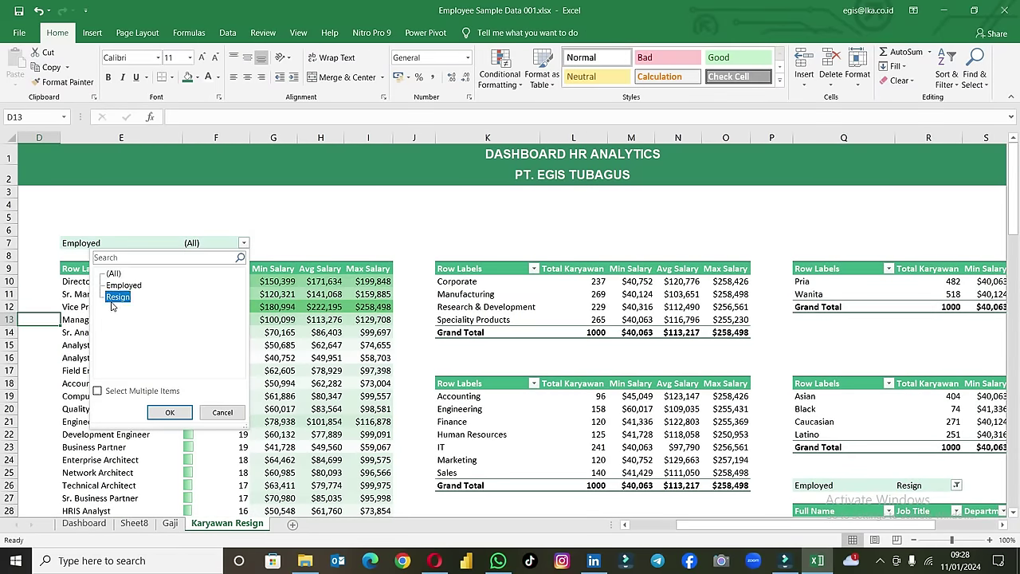
pyautogui.click(169, 412)
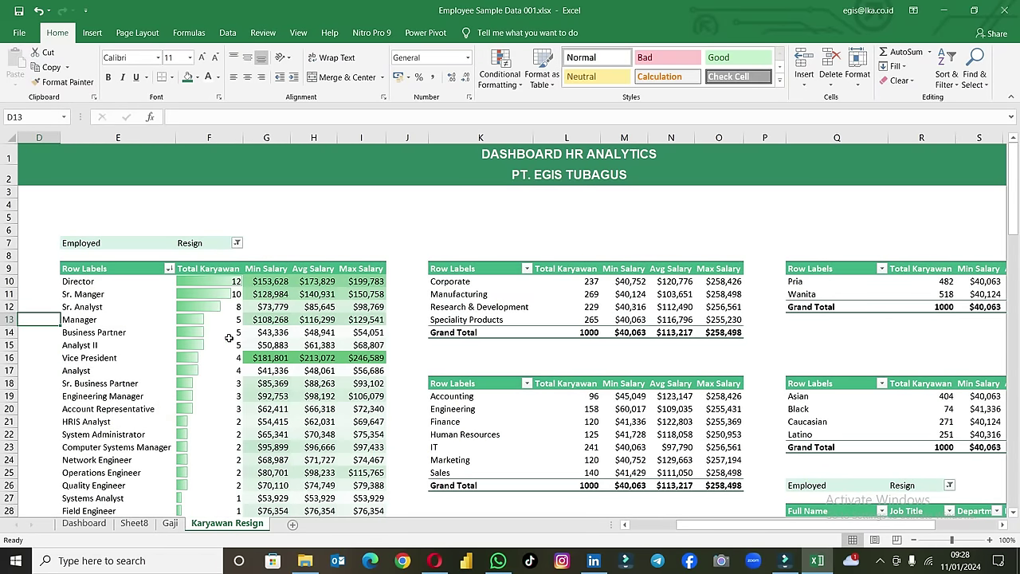
pyautogui.scroll(-6, 228, 338)
pyautogui.scroll(6, 229, 337)
# Step: Add an Employed filter to the business-unit pivot and set it to Resign
pyautogui.click(496, 309)
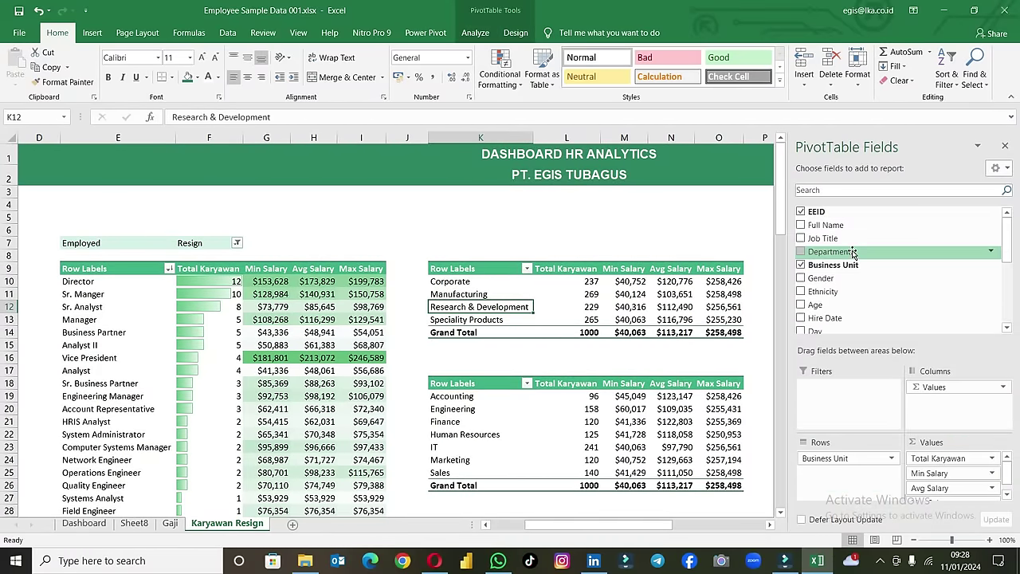
pyautogui.scroll(-1, 833, 312)
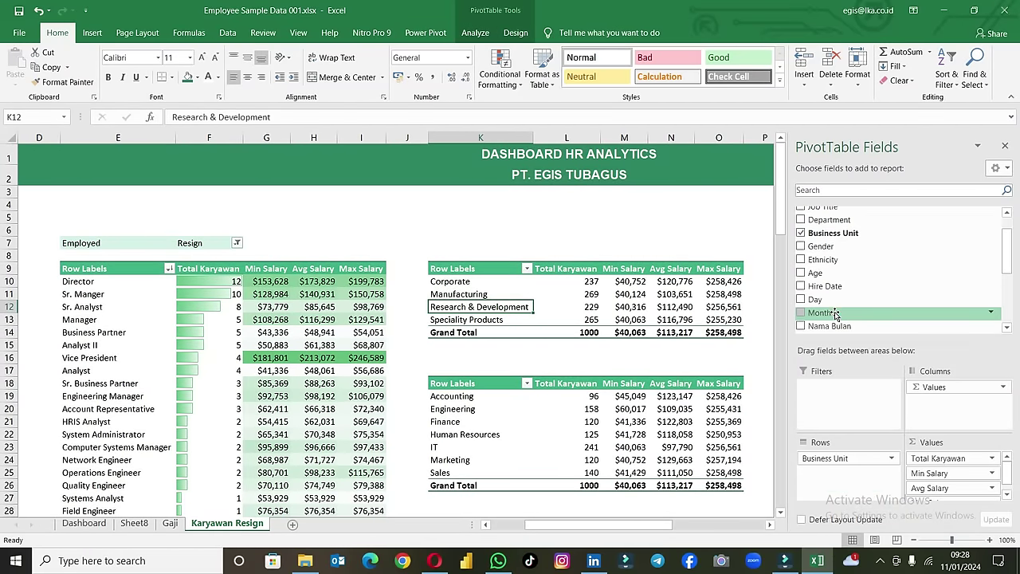
pyautogui.click(819, 191)
pyautogui.write('em')
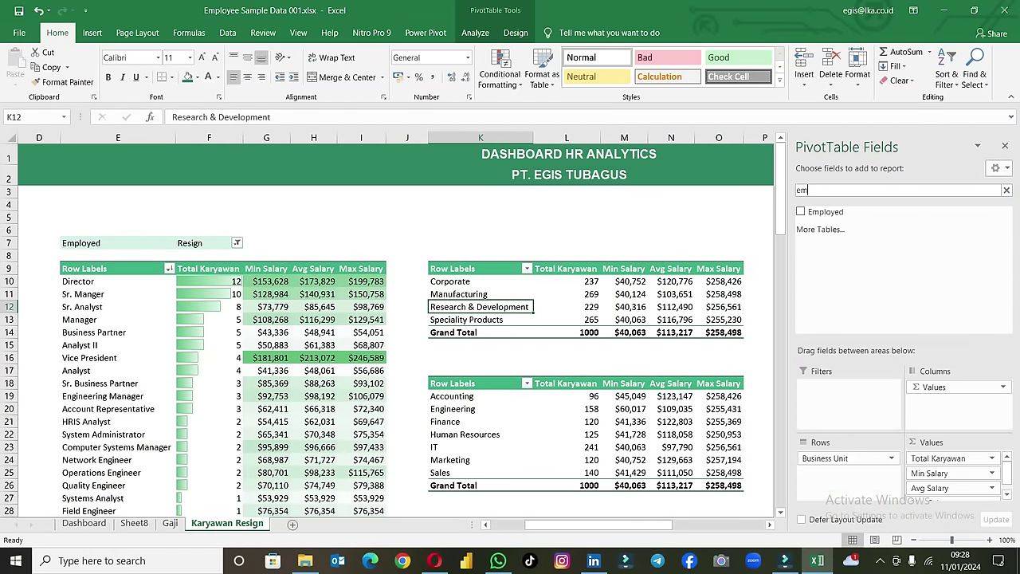
pyautogui.moveTo(826, 211); pyautogui.dragTo(845, 387)
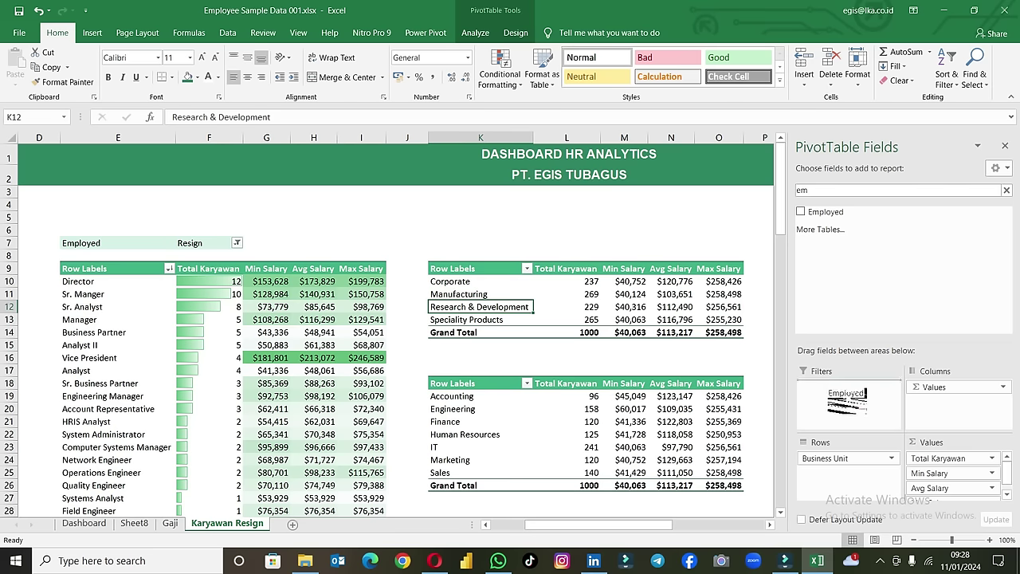
pyautogui.click(594, 243)
pyautogui.click(470, 296)
pyautogui.click(523, 409)
# Step: Add an Employed filter to the department pivot and set it to Resign
pyautogui.click(591, 409)
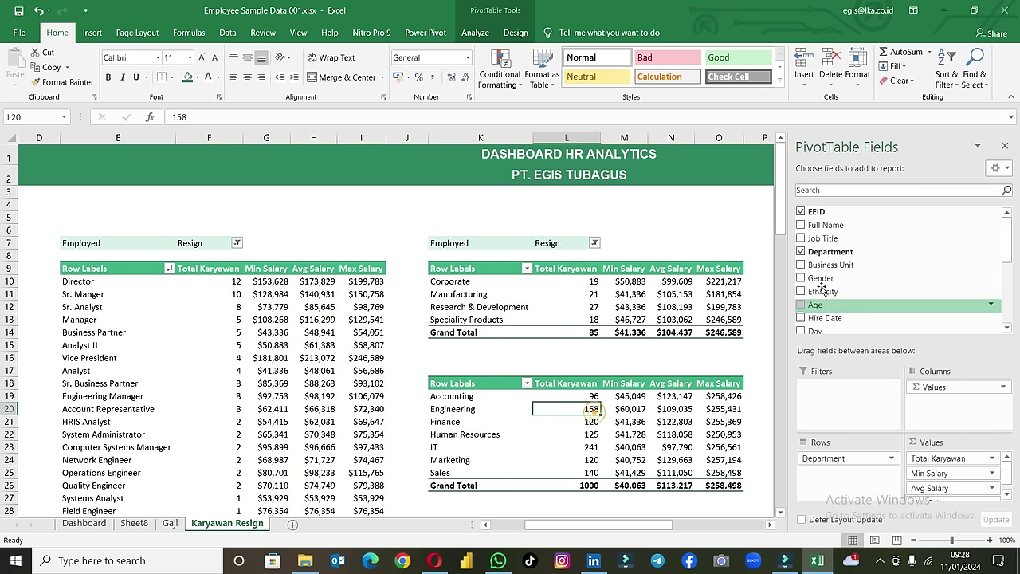
pyautogui.click(843, 190)
pyautogui.write('empl')
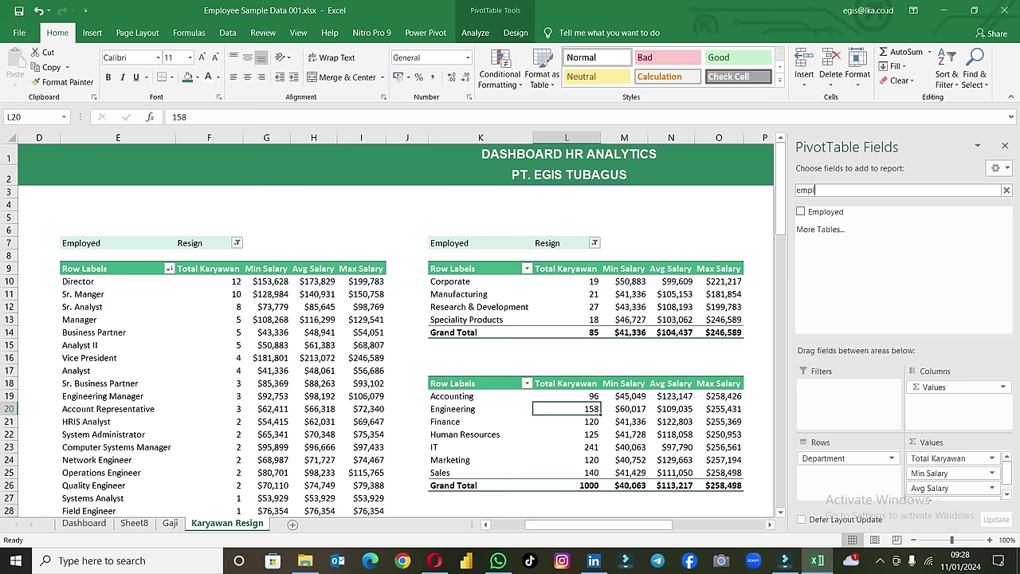
pyautogui.moveTo(825, 212); pyautogui.dragTo(844, 390)
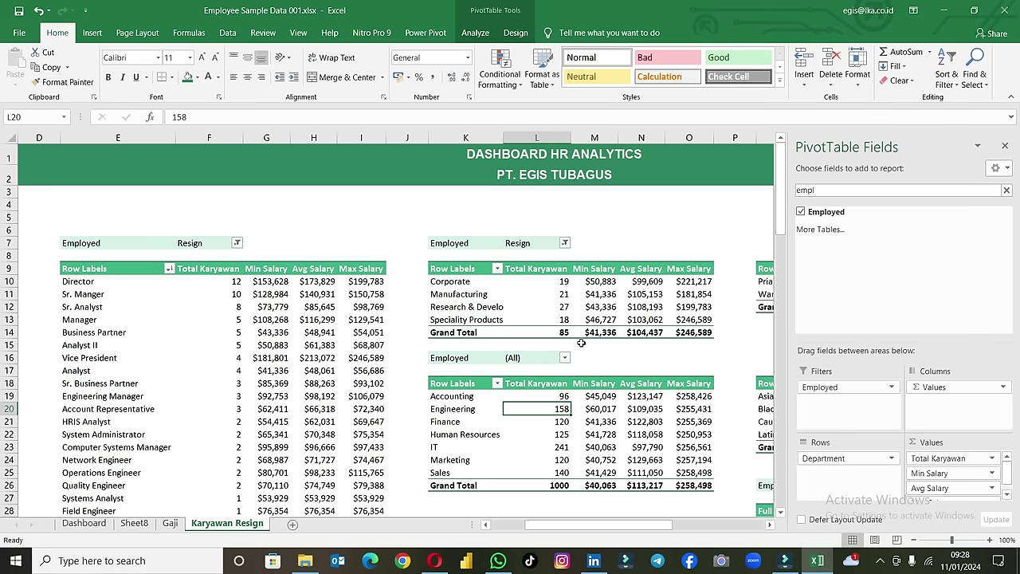
pyautogui.click(566, 360)
pyautogui.click(439, 411)
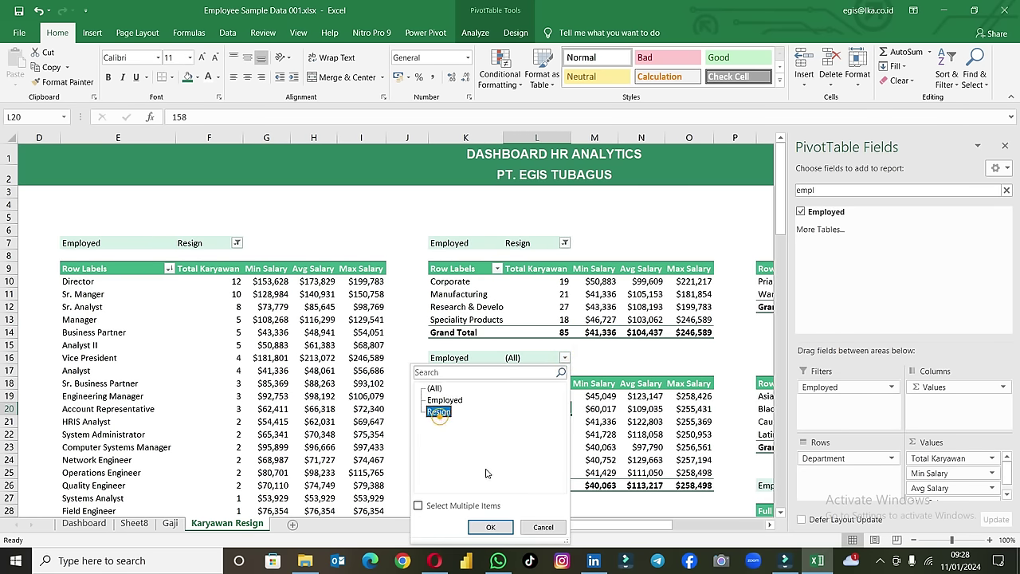
pyautogui.click(492, 527)
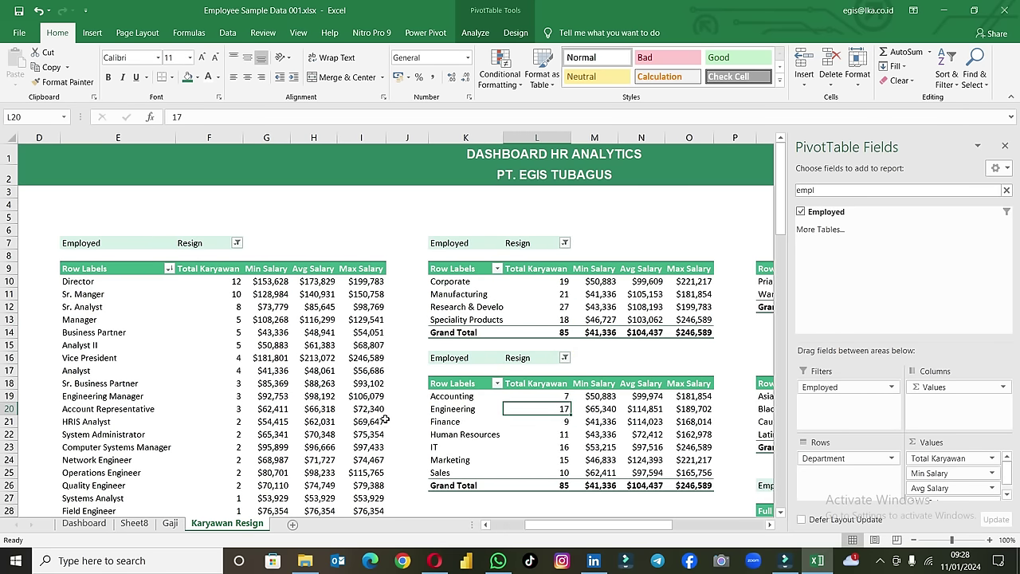
pyautogui.scroll(-4, 383, 415)
pyautogui.scroll(-2, 383, 415)
pyautogui.scroll(4, 380, 409)
pyautogui.moveTo(633, 524); pyautogui.dragTo(704, 528)
# Step: Add Employed as a report filter on the gender pivot
pyautogui.click(458, 201)
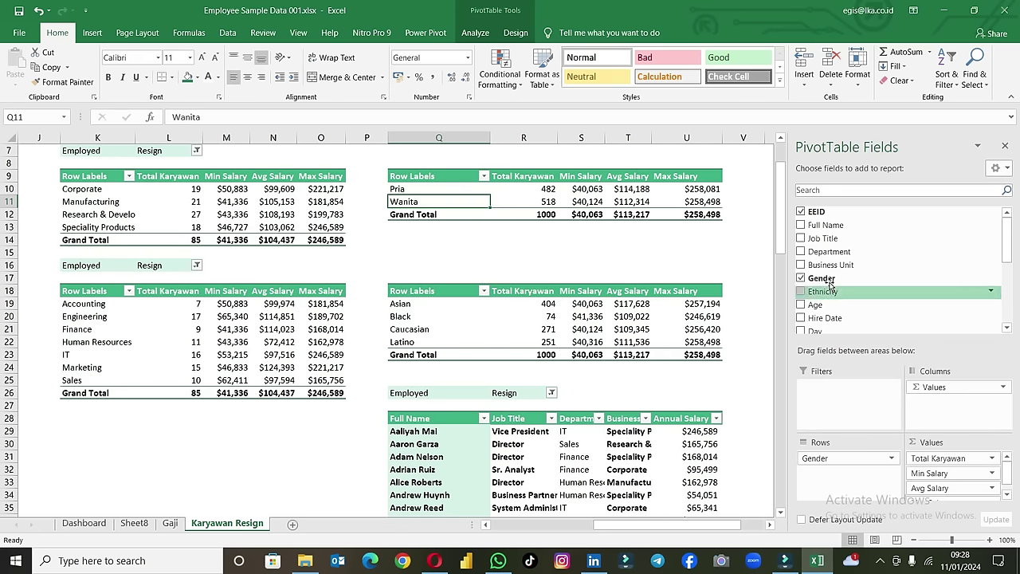
pyautogui.click(824, 190)
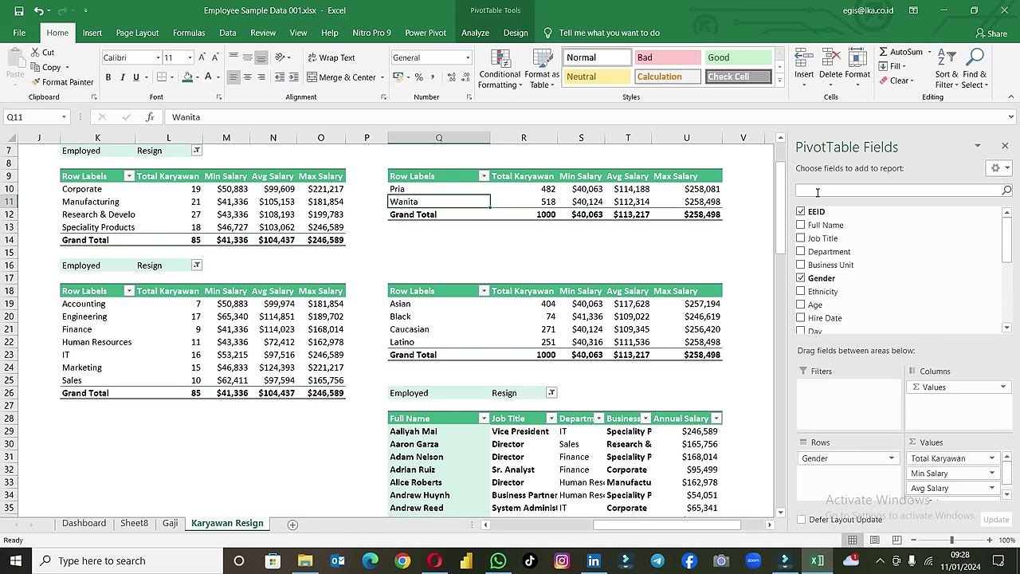
pyautogui.write('em')
pyautogui.moveTo(825, 212); pyautogui.dragTo(845, 391)
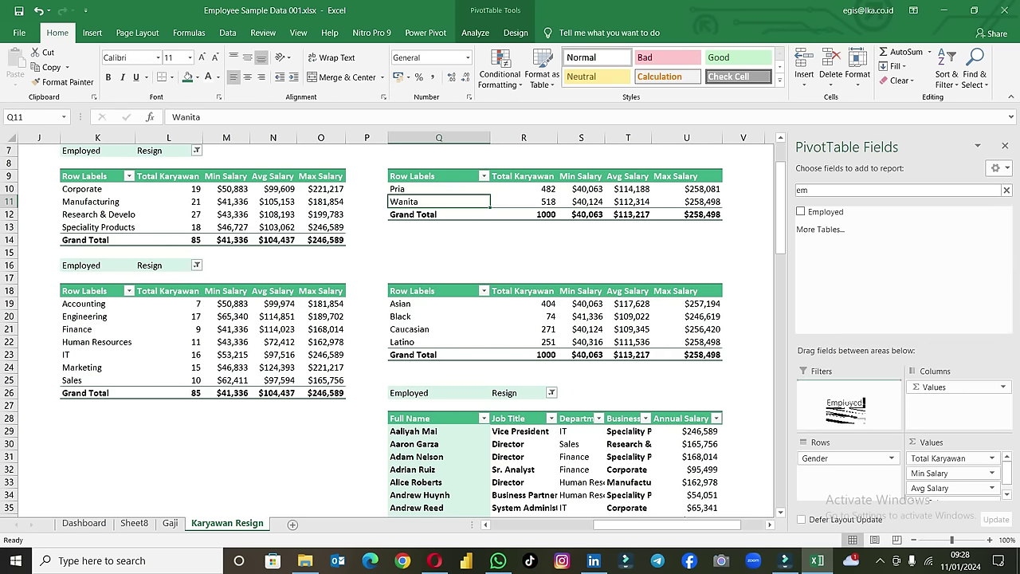
pyautogui.scroll(2, 620, 233)
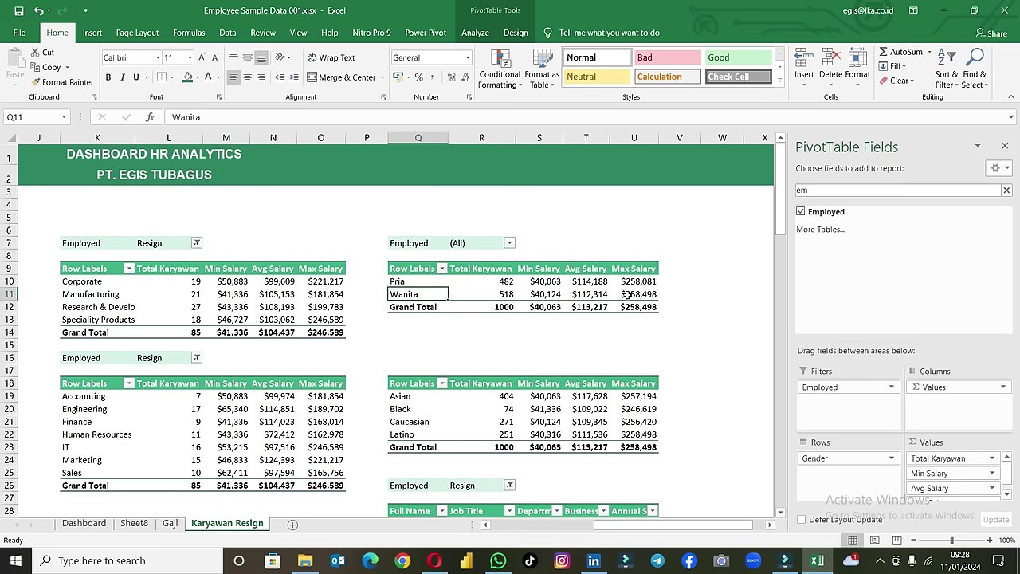
# Step: Add an Employed filter to the ethnicity pivot, showing only resigned employees
pyautogui.click(548, 409)
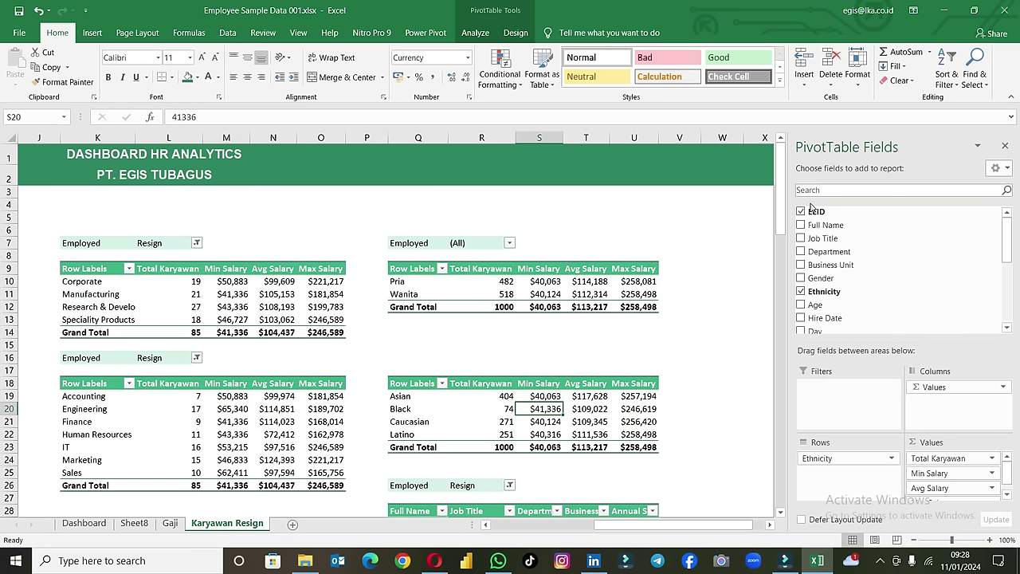
pyautogui.write('em')
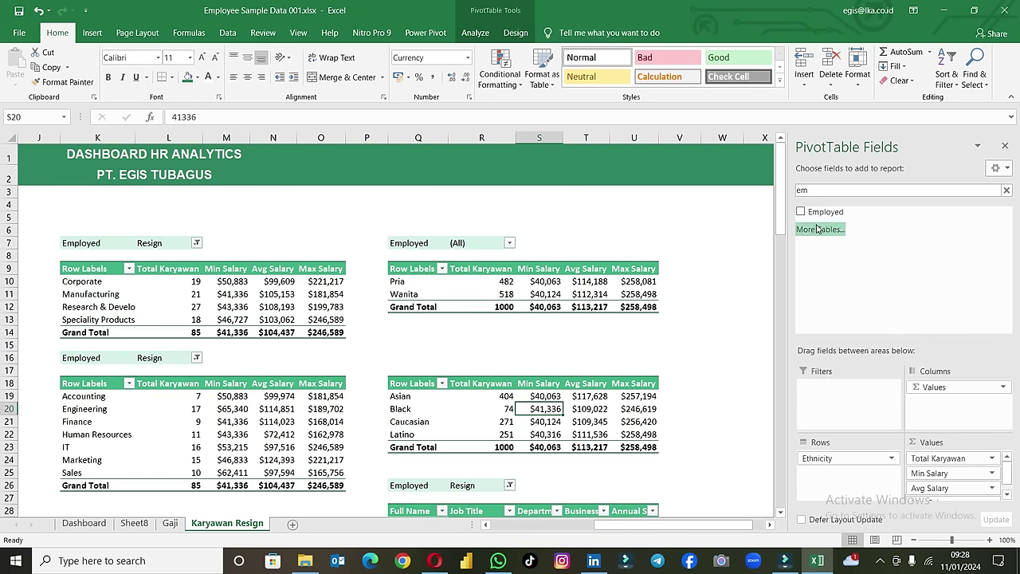
pyautogui.moveTo(817, 216); pyautogui.dragTo(829, 386)
pyautogui.click(509, 358)
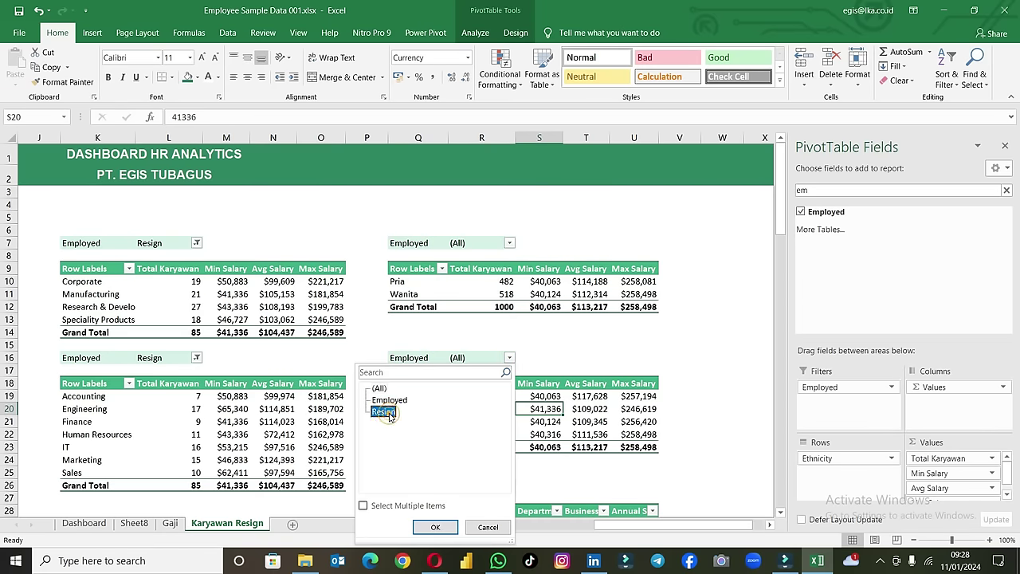
pyautogui.click(449, 525)
# Step: Set the gender pivot's Employed filter to Resign
pyautogui.click(509, 243)
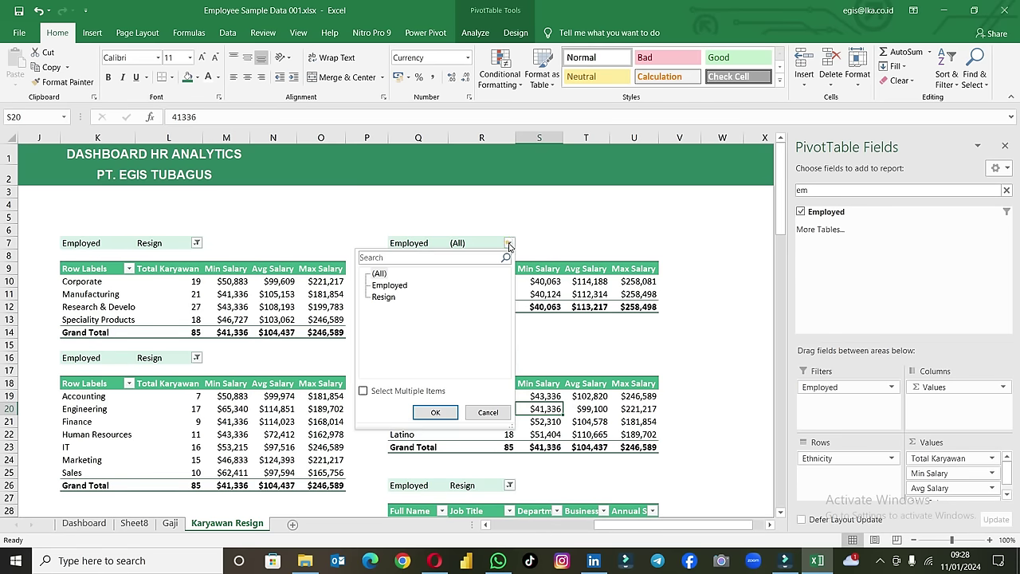
pyautogui.click(383, 296)
pyautogui.click(435, 411)
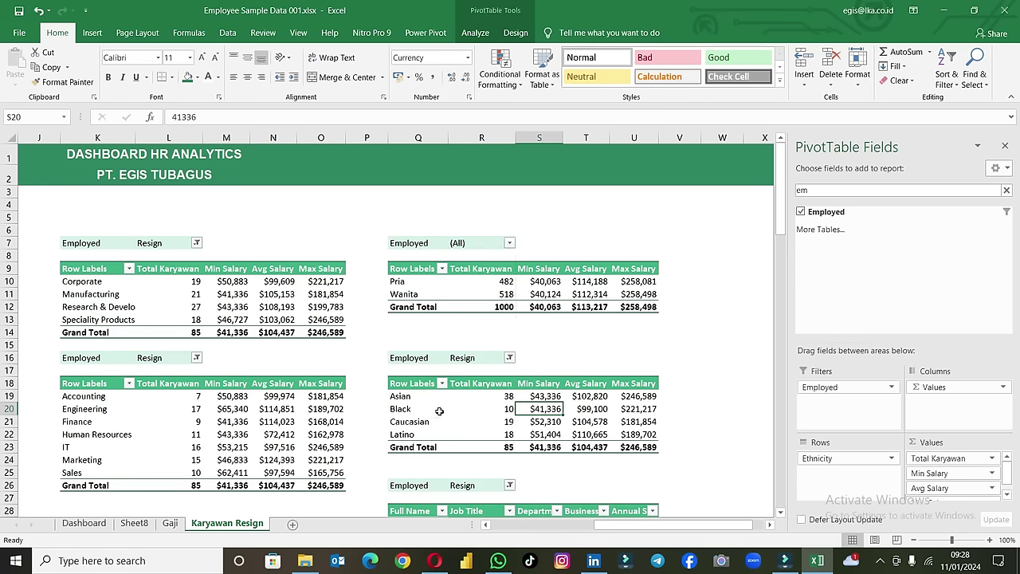
pyautogui.scroll(-3, 454, 395)
pyautogui.scroll(-1, 467, 381)
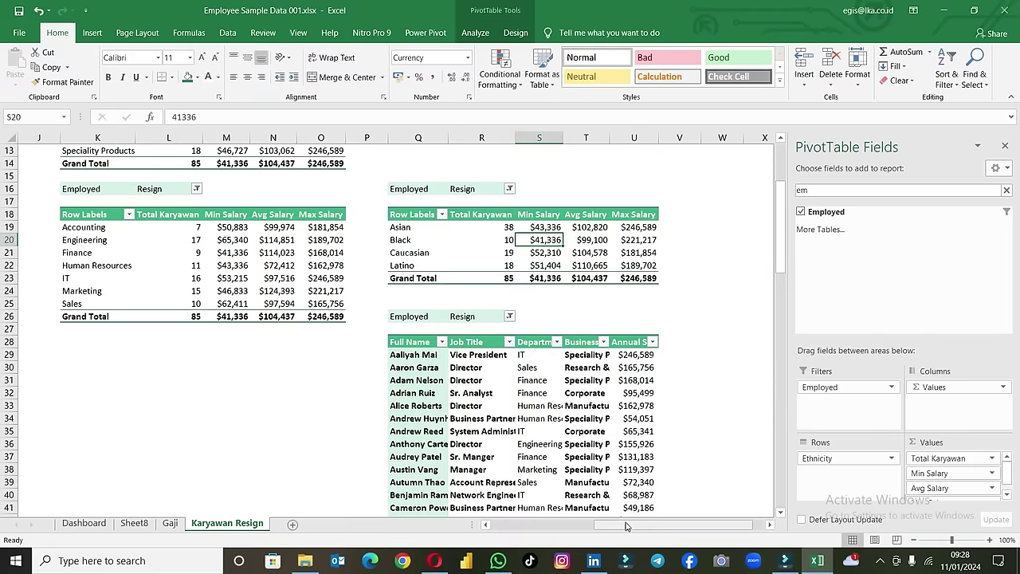
# Step: Review the employee-list pivot down to its Grand Total row
pyautogui.click(412, 322)
pyautogui.scroll(-5, 422, 335)
pyautogui.scroll(-5, 478, 366)
pyautogui.scroll(-9, 558, 407)
pyautogui.scroll(-7, 630, 445)
pyautogui.scroll(-6, 630, 445)
pyautogui.scroll(2, 633, 289)
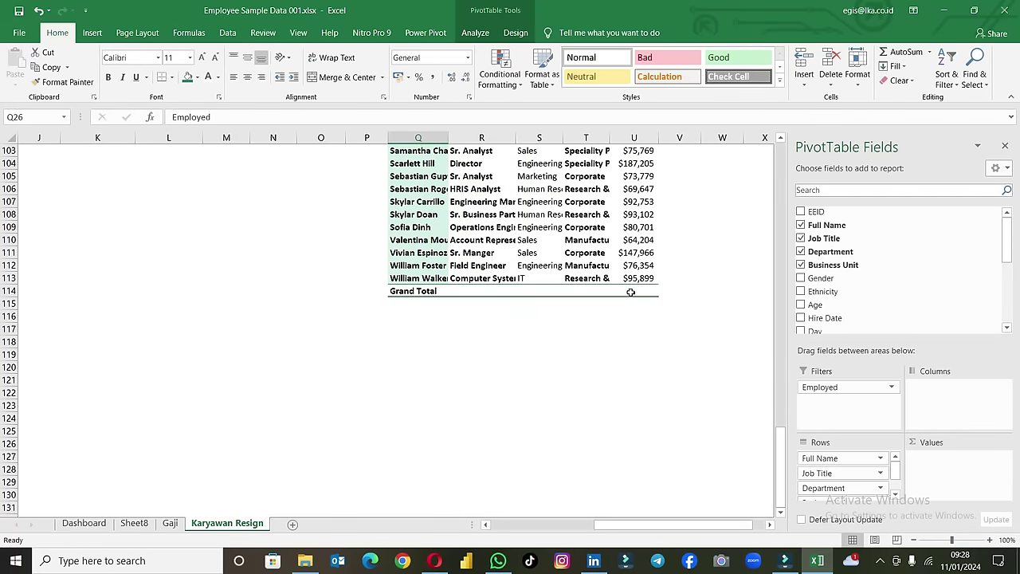
pyautogui.click(630, 289)
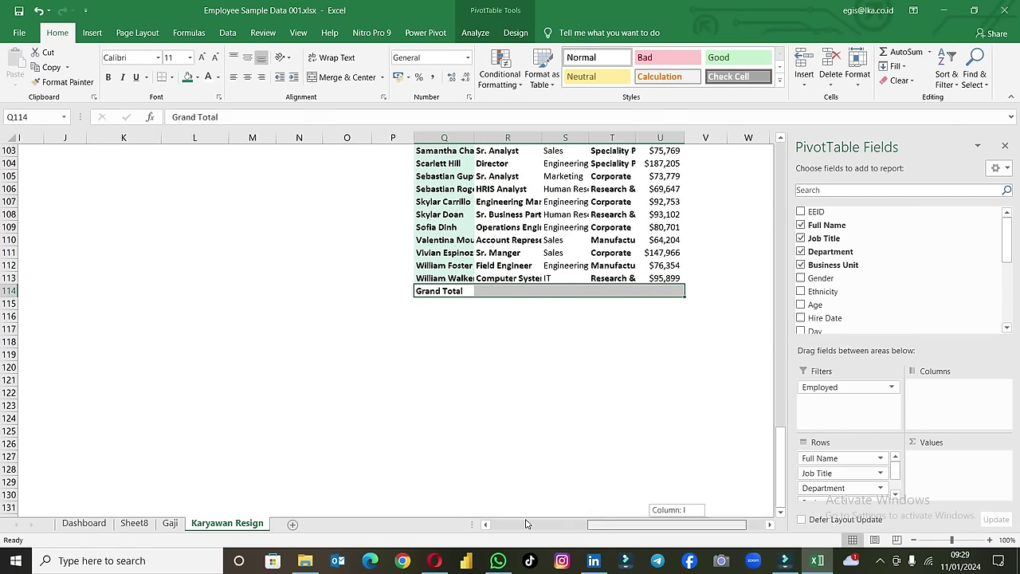
pyautogui.moveTo(679, 525); pyautogui.dragTo(577, 525)
pyautogui.scroll(5, 199, 200)
pyautogui.scroll(10, 191, 199)
pyautogui.scroll(12, 181, 191)
pyautogui.scroll(7, 181, 191)
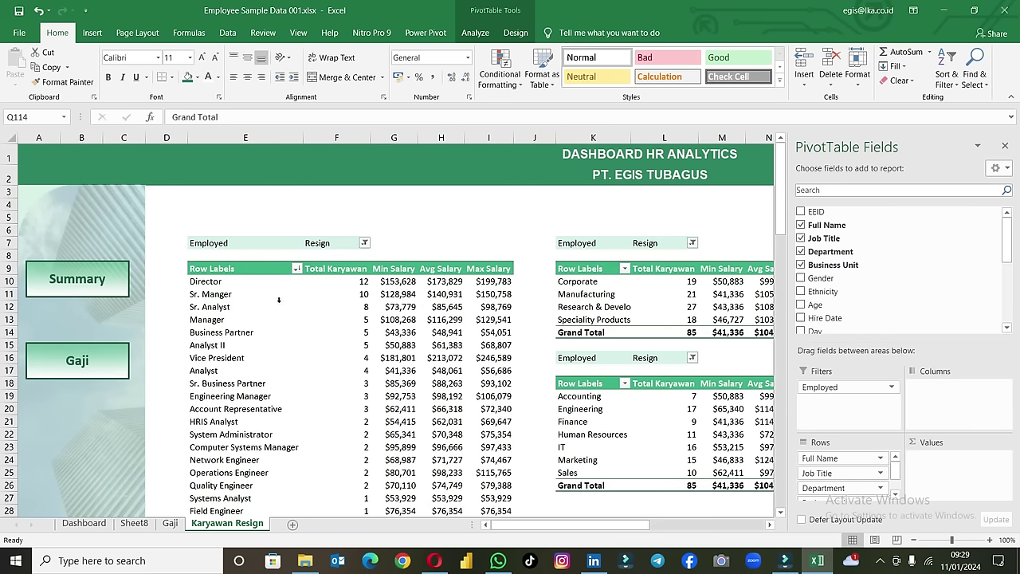
pyautogui.moveTo(628, 528); pyautogui.dragTo(726, 526)
# Step: Select J3:N and insert blank columns there twice
pyautogui.click(292, 243)
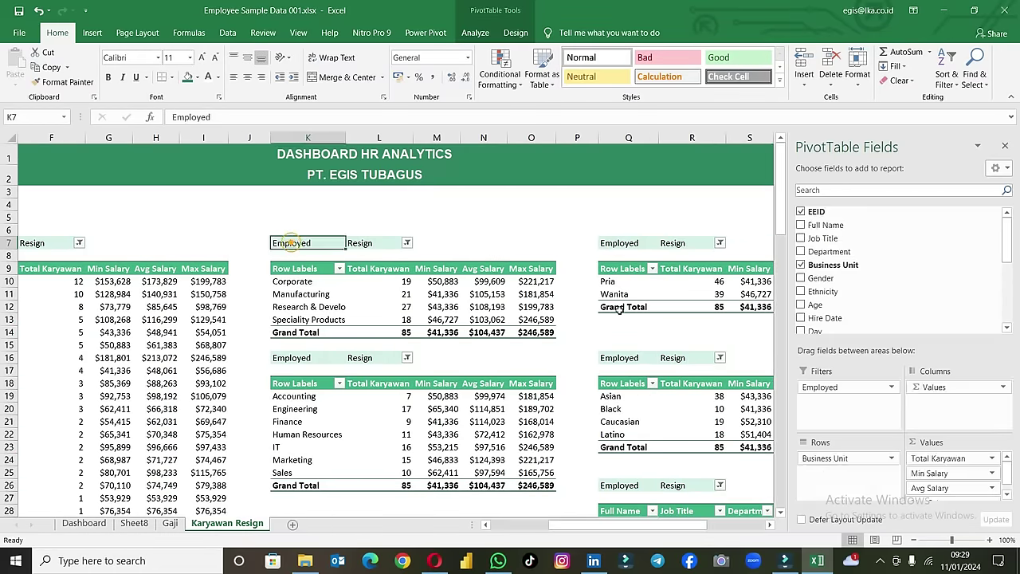
pyautogui.moveTo(249, 191); pyautogui.dragTo(483, 510)
pyautogui.rightClick(490, 145)
pyautogui.click(521, 233)
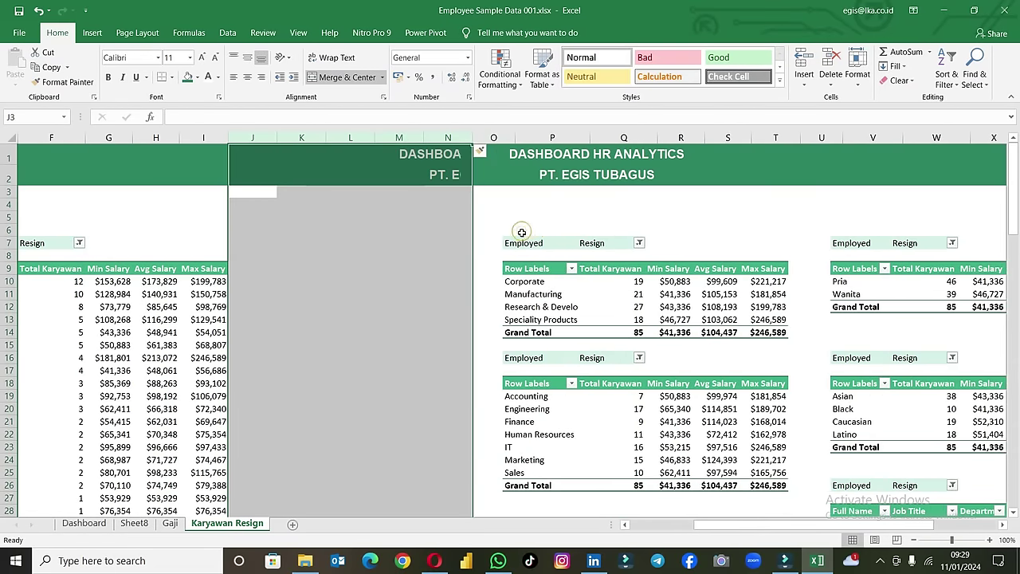
pyautogui.rightClick(437, 145)
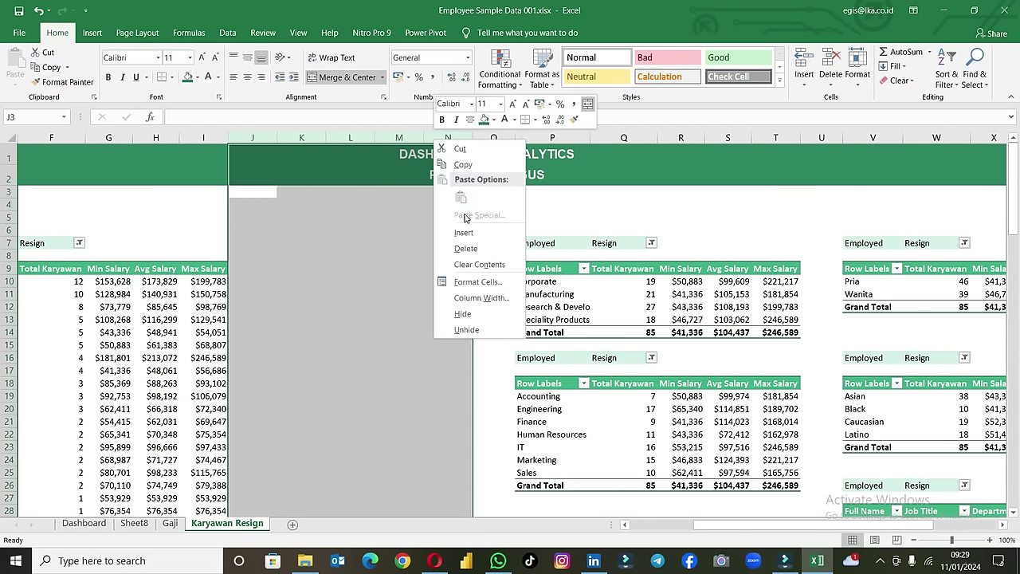
pyautogui.click(464, 232)
# Step: Check the employee-list pivot's Employed filter and reselect the pivot table
pyautogui.moveTo(781, 522); pyautogui.dragTo(889, 522)
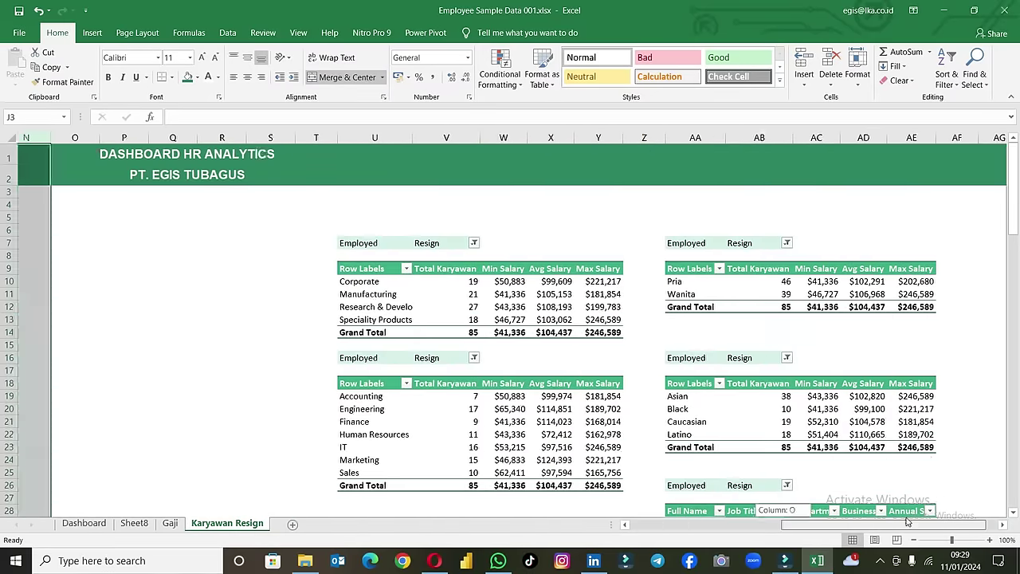
pyautogui.scroll(-5, 626, 368)
pyautogui.click(590, 278)
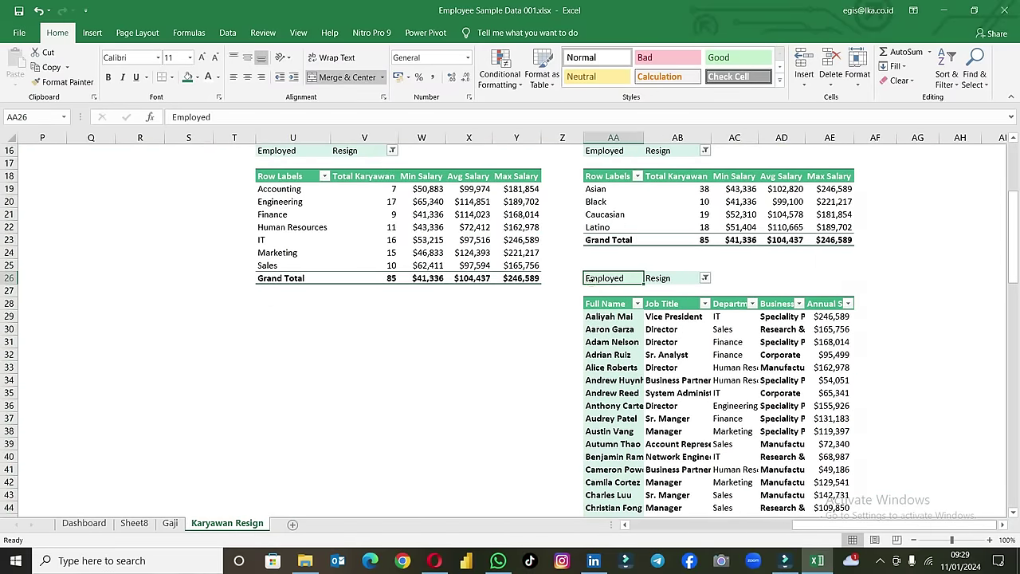
pyautogui.moveTo(713, 523); pyautogui.dragTo(794, 526)
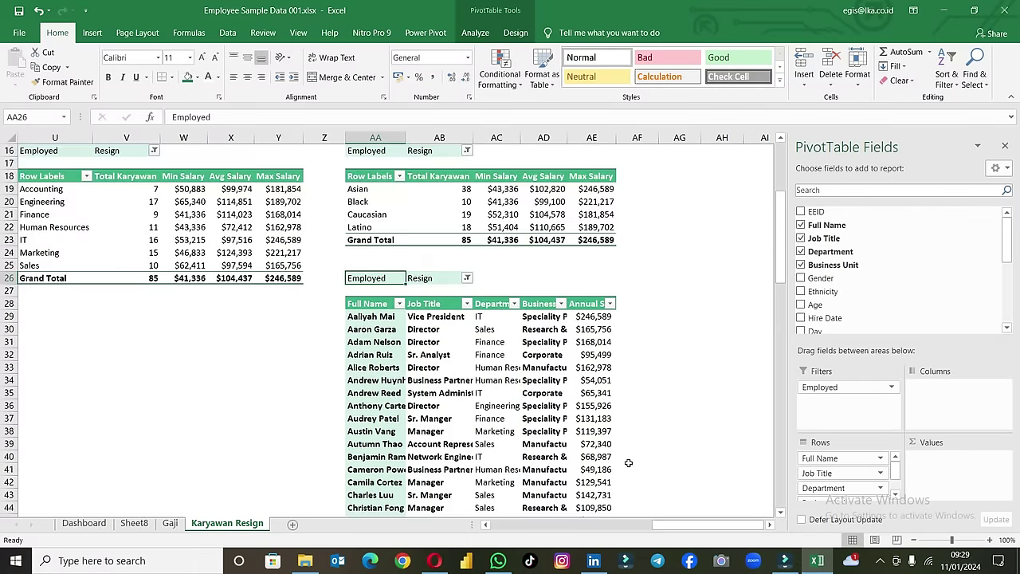
pyautogui.scroll(-7, 622, 455)
pyautogui.scroll(-7, 618, 451)
pyautogui.scroll(-14, 615, 449)
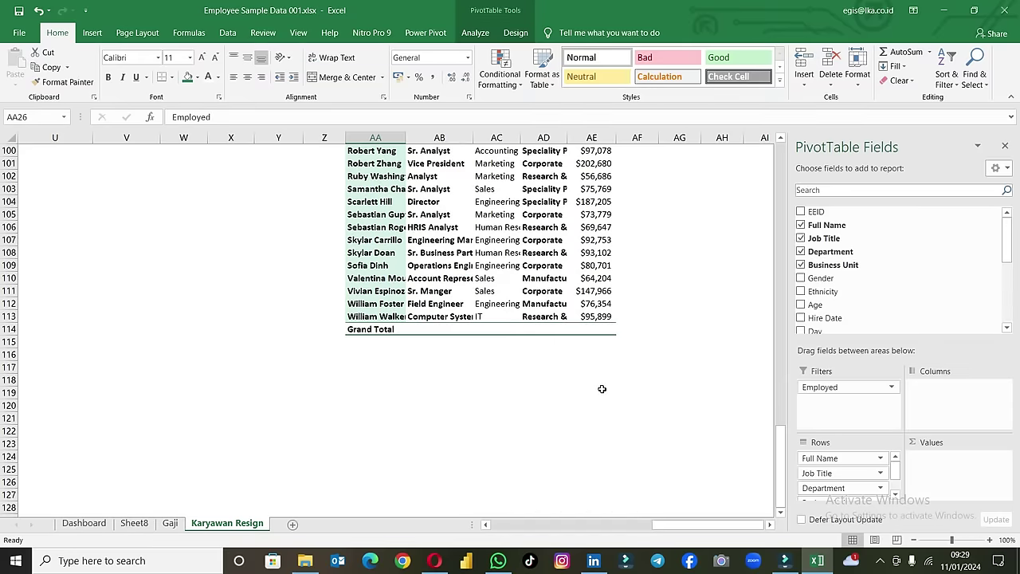
pyautogui.click(603, 349)
pyautogui.scroll(9, 603, 349)
pyautogui.scroll(9, 464, 279)
pyautogui.scroll(8, 464, 279)
pyautogui.scroll(3, 430, 368)
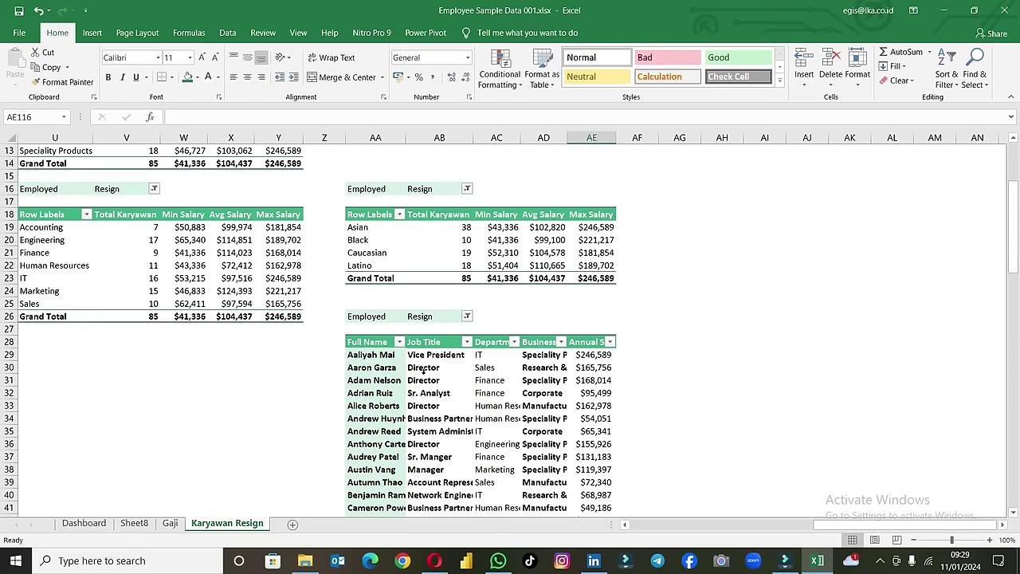
pyautogui.click(361, 318)
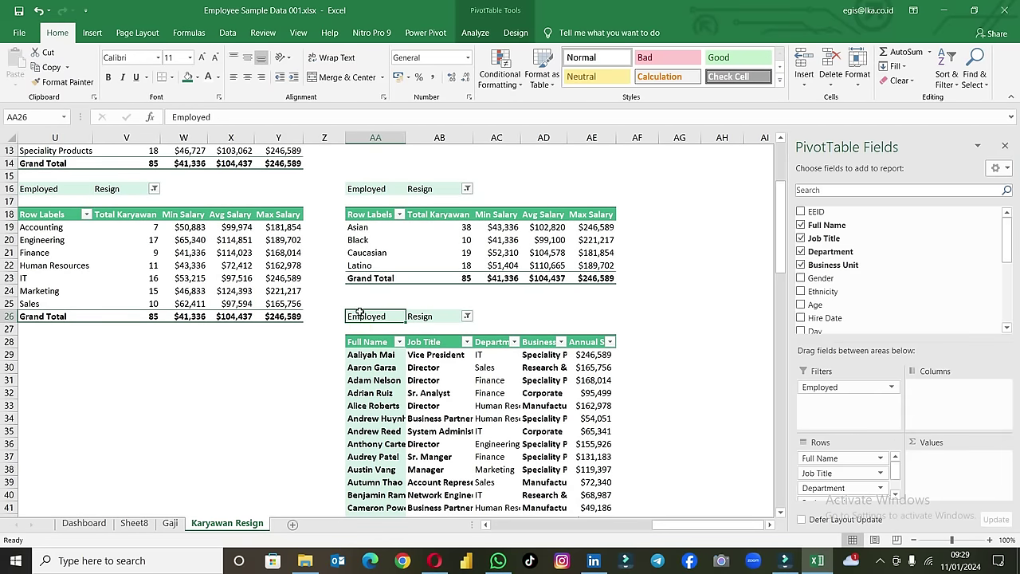
# Step: Select the whole employee-list pivot and move it to cell K7
pyautogui.click(482, 36)
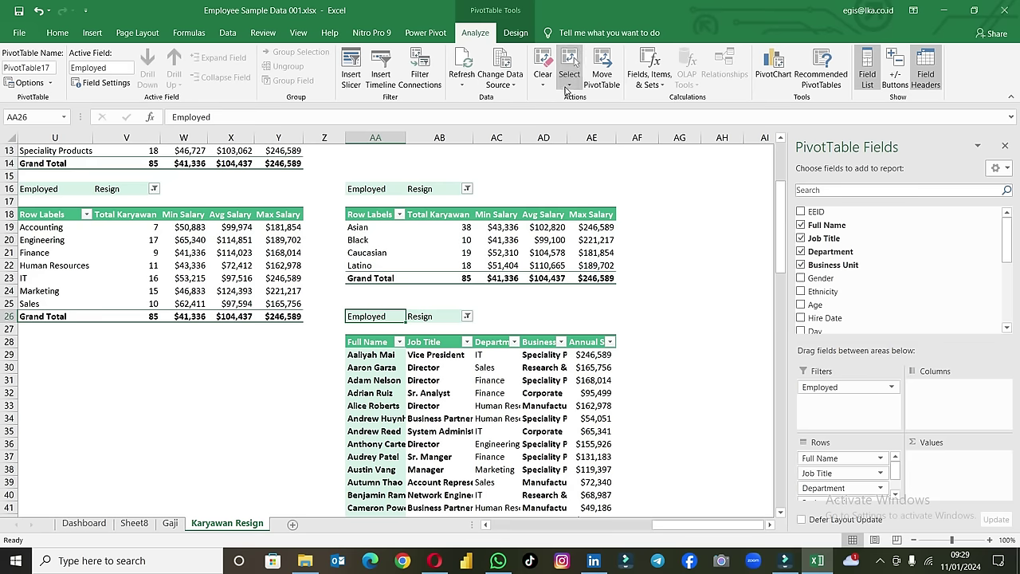
pyautogui.click(566, 86)
pyautogui.click(595, 147)
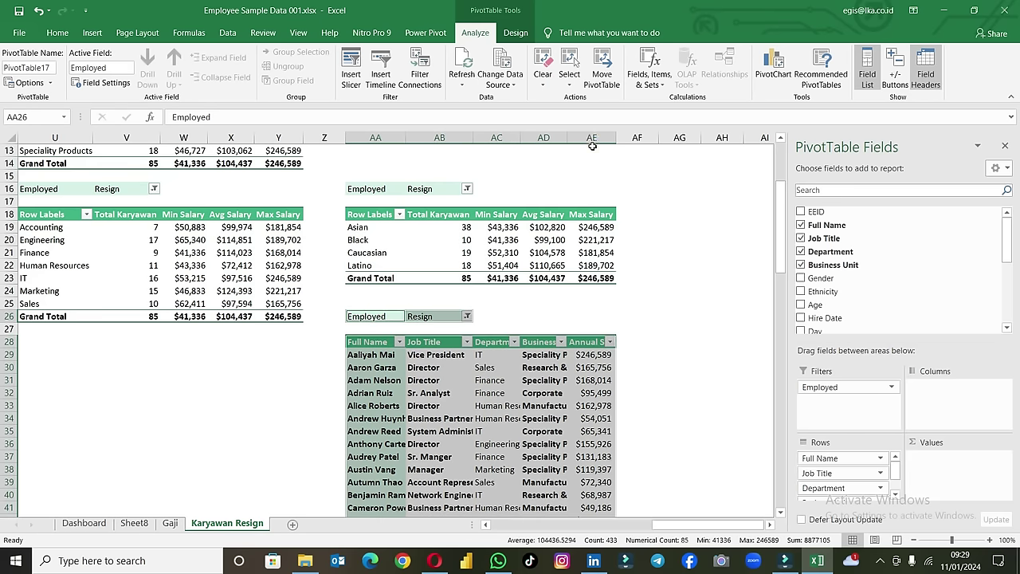
pyautogui.click(601, 73)
pyautogui.moveTo(730, 525); pyautogui.dragTo(639, 524)
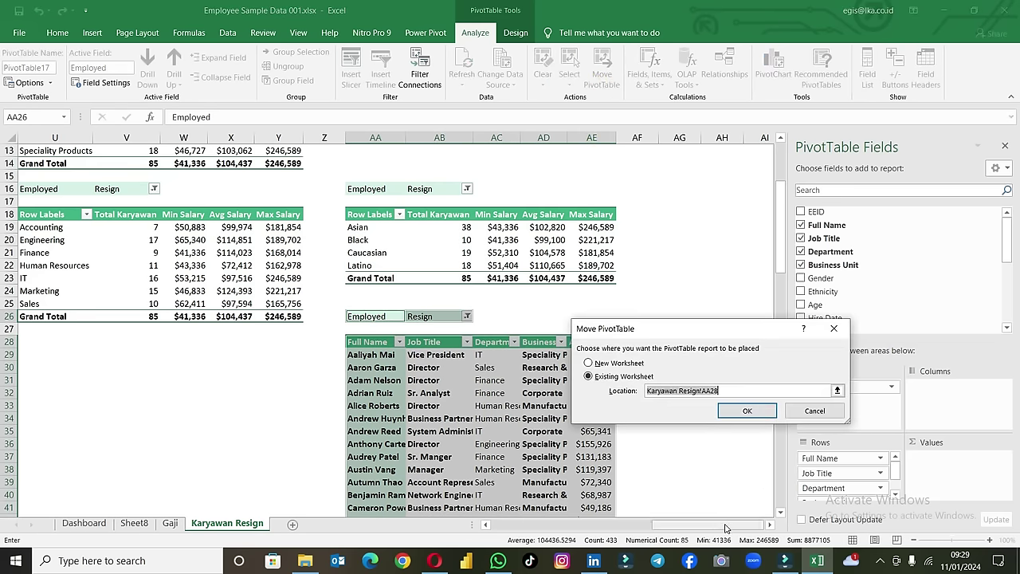
pyautogui.scroll(4, 281, 312)
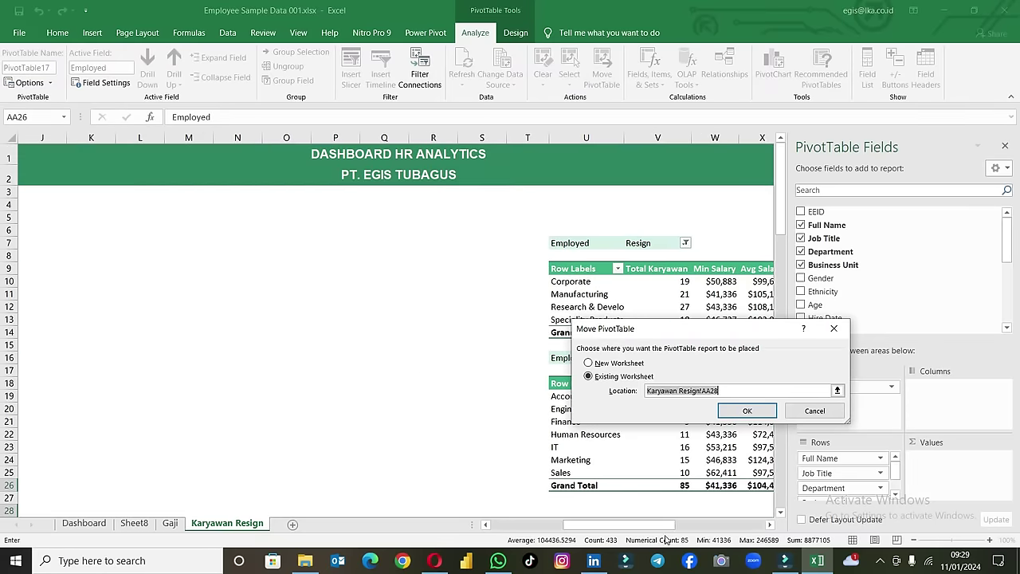
pyautogui.moveTo(664, 524); pyautogui.dragTo(597, 490)
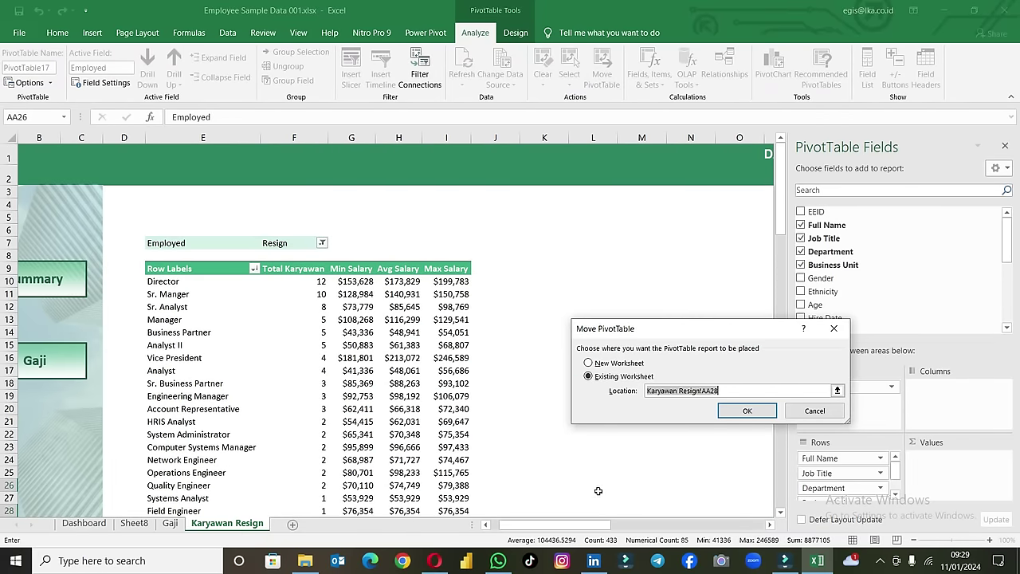
pyautogui.click(518, 237)
pyautogui.click(539, 237)
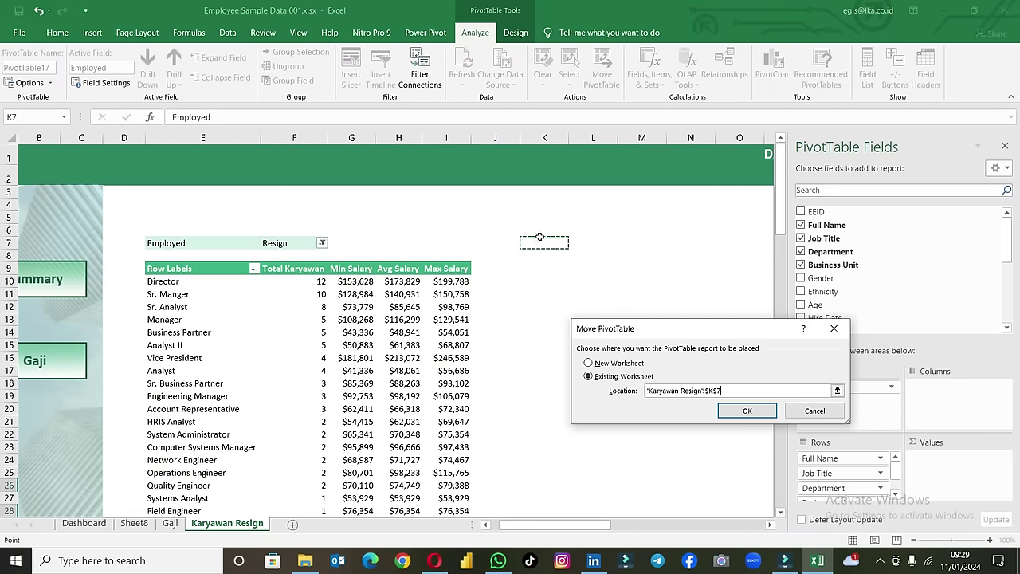
pyautogui.click(741, 409)
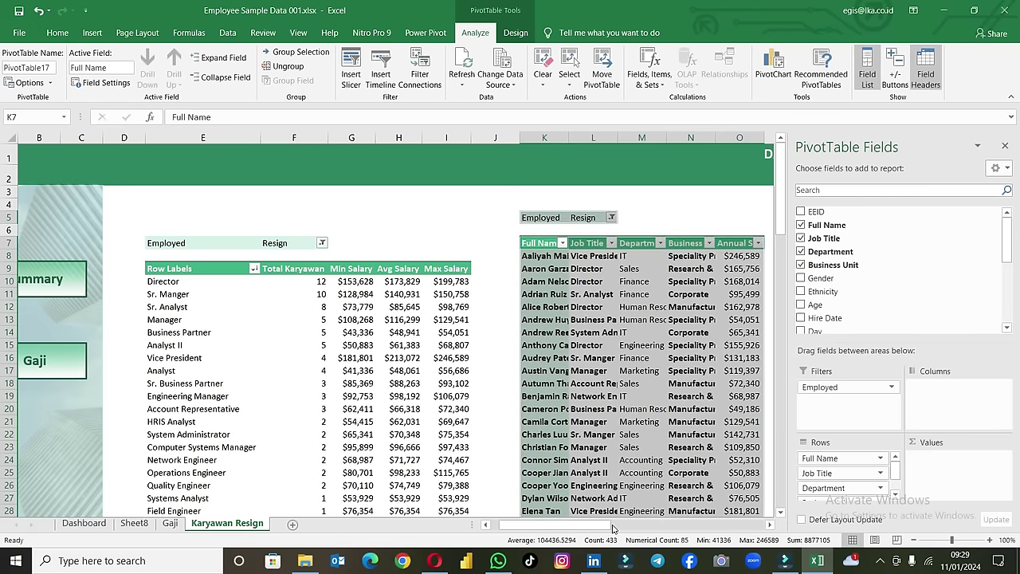
# Step: Insert cells at K4 shifting down, and dismiss the PivotTable warning
pyautogui.moveTo(612, 528); pyautogui.dragTo(630, 527)
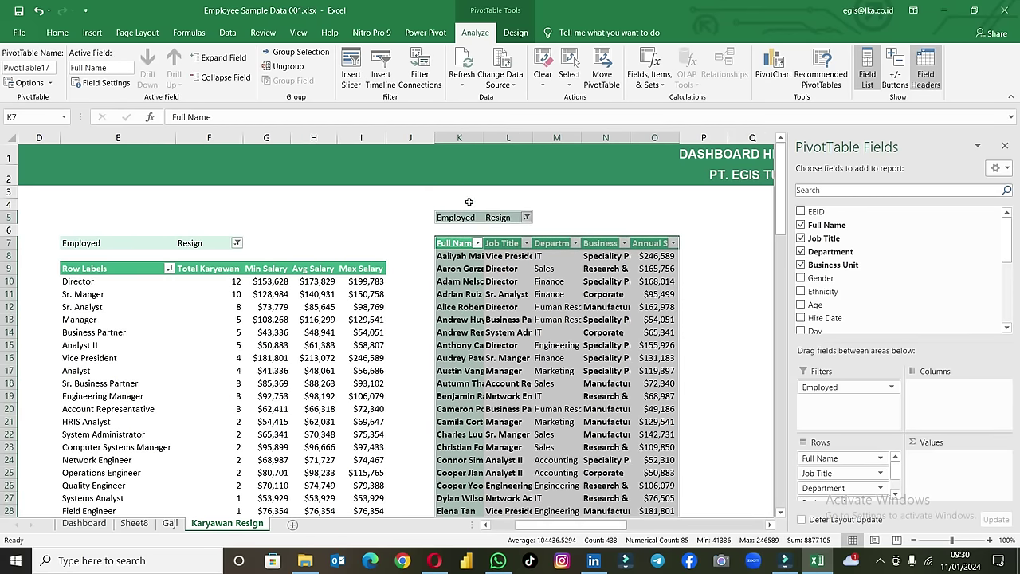
pyautogui.click(468, 201)
pyautogui.rightClick(468, 204)
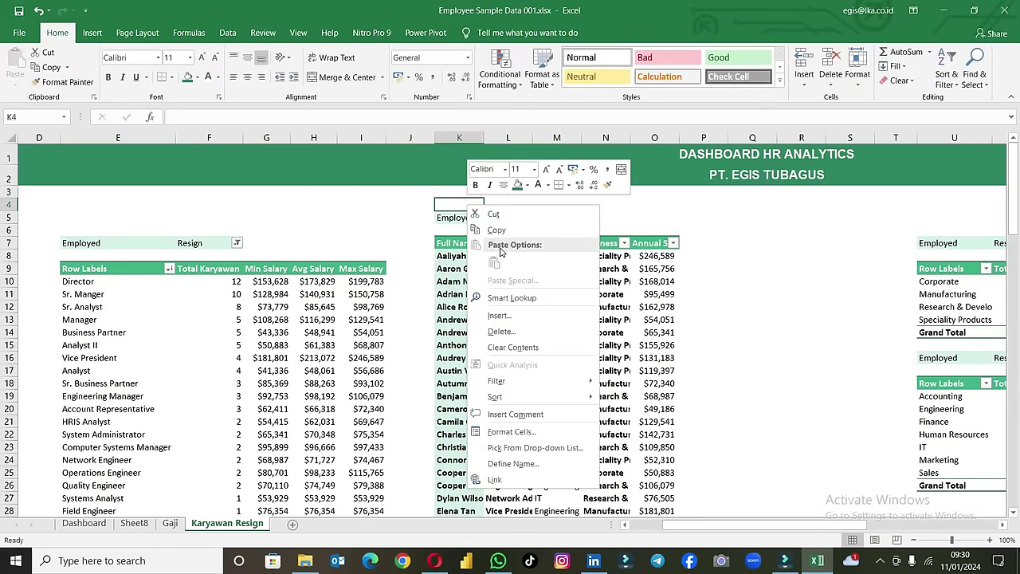
pyautogui.click(500, 316)
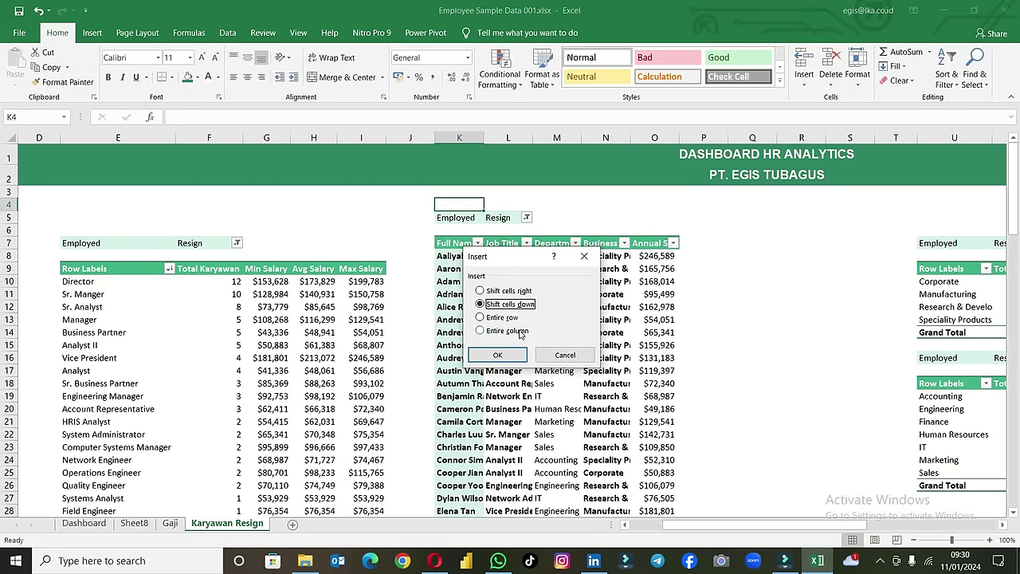
pyautogui.click(497, 355)
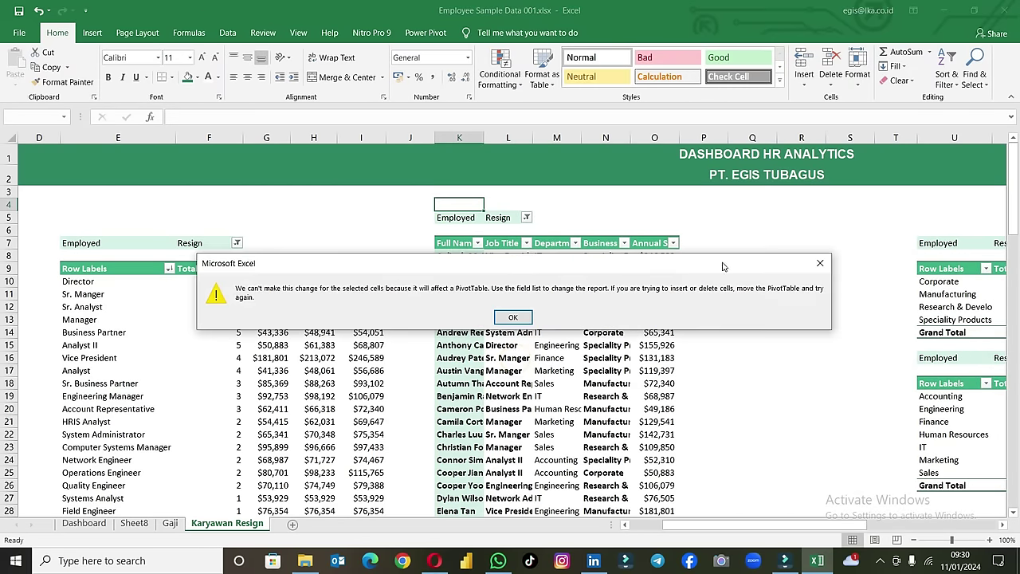
pyautogui.click(814, 263)
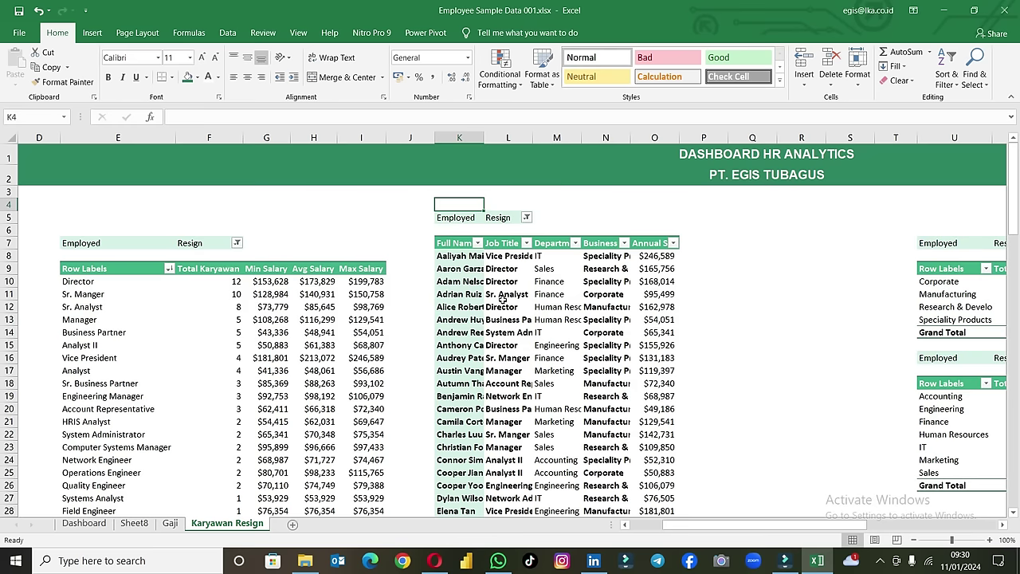
# Step: Retry moving the employee-list pivot, dismiss the invalid-destination error and cancel the move
pyautogui.click(502, 294)
pyautogui.click(482, 36)
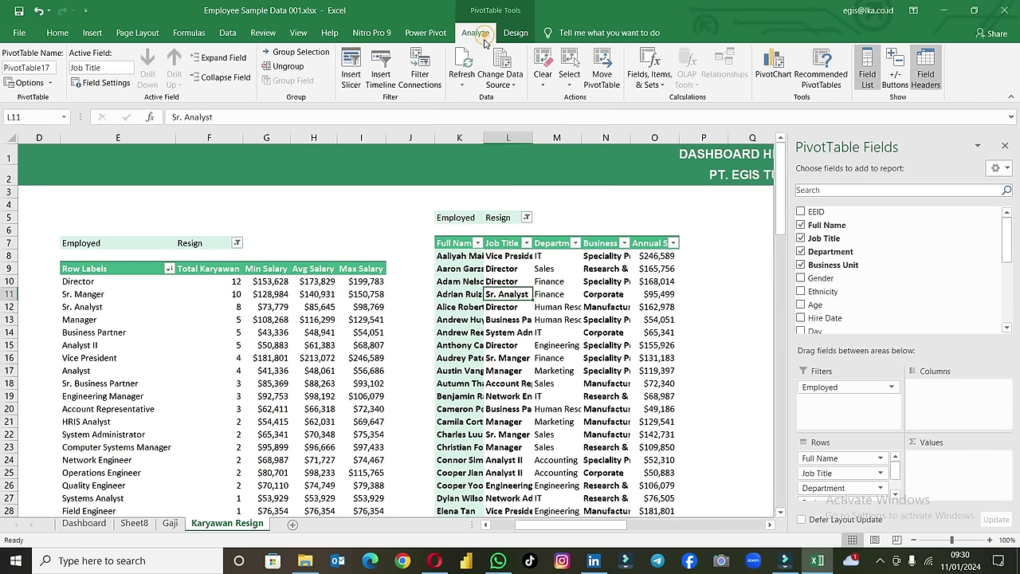
pyautogui.click(569, 80)
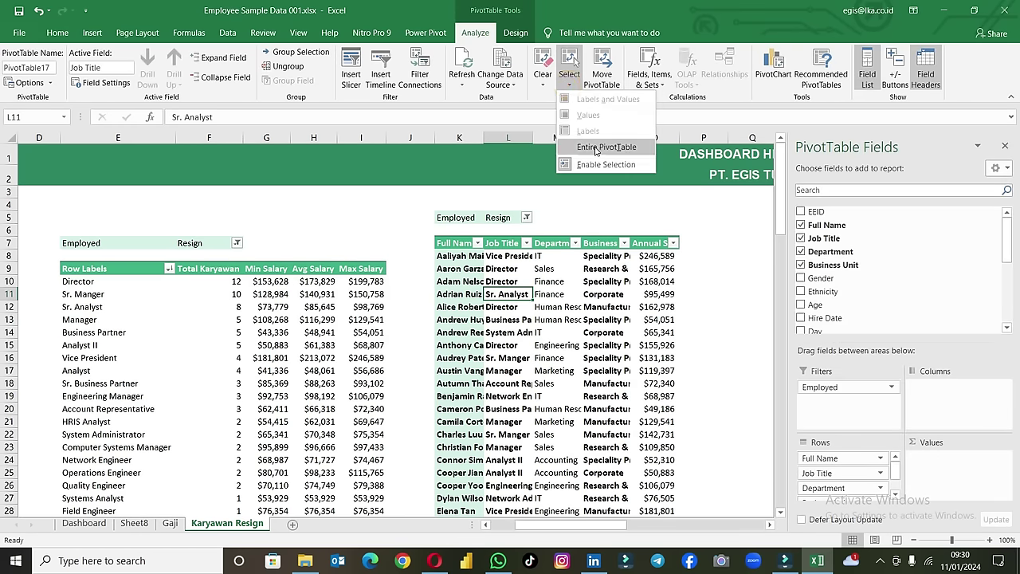
pyautogui.click(598, 147)
pyautogui.click(603, 69)
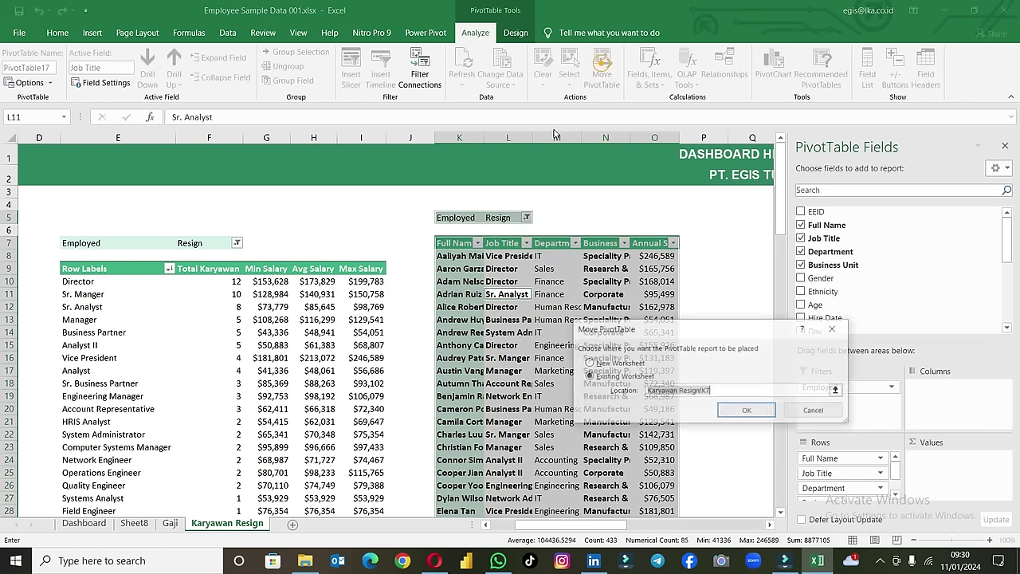
pyautogui.click(717, 393)
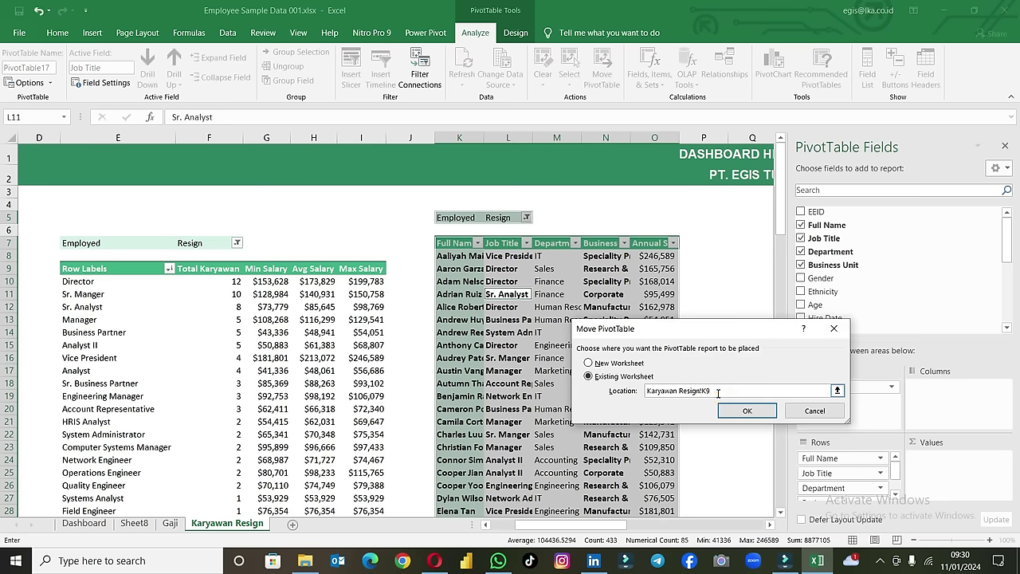
pyautogui.click(741, 410)
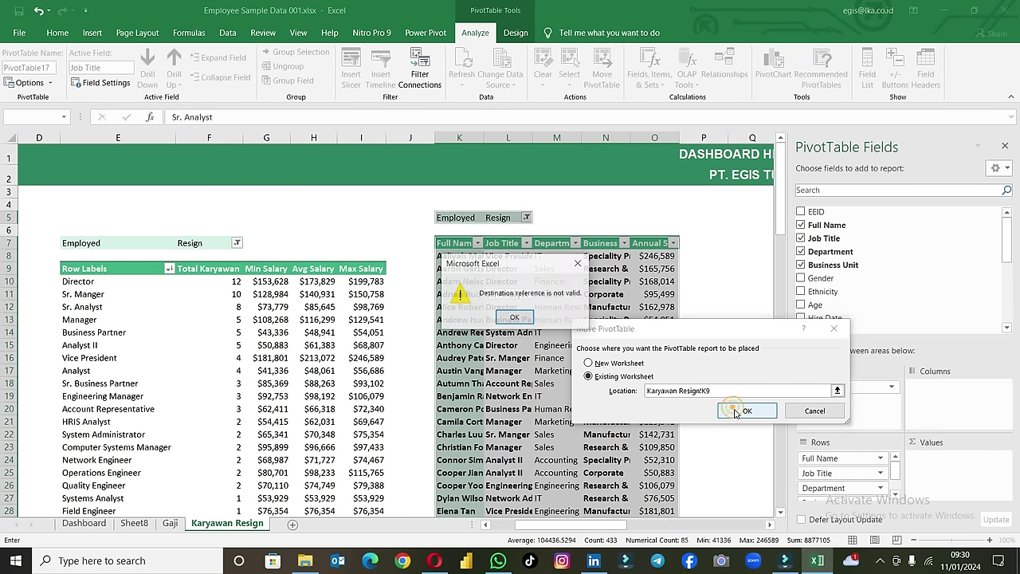
pyautogui.click(515, 316)
pyautogui.click(803, 410)
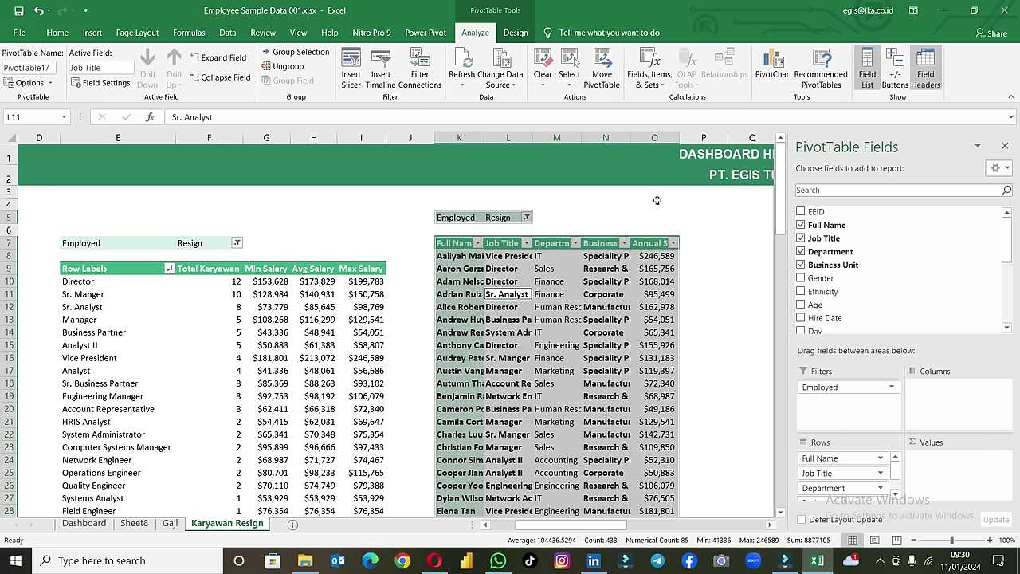
pyautogui.moveTo(657, 199); pyautogui.dragTo(455, 194)
# Step: Insert cells above K3:O4 shifting down, and give the block a white fill
pyautogui.rightClick(455, 193)
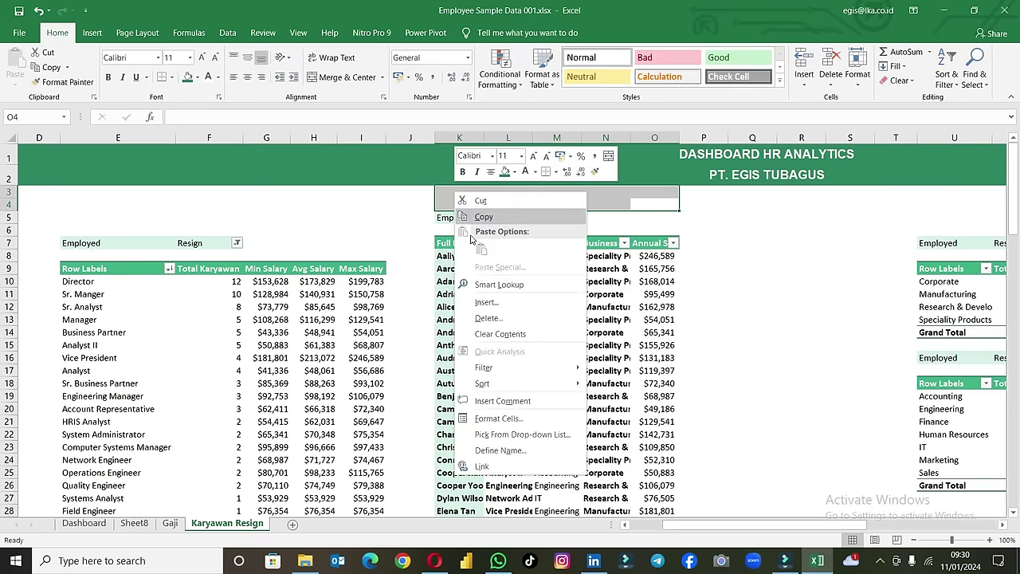
pyautogui.click(486, 302)
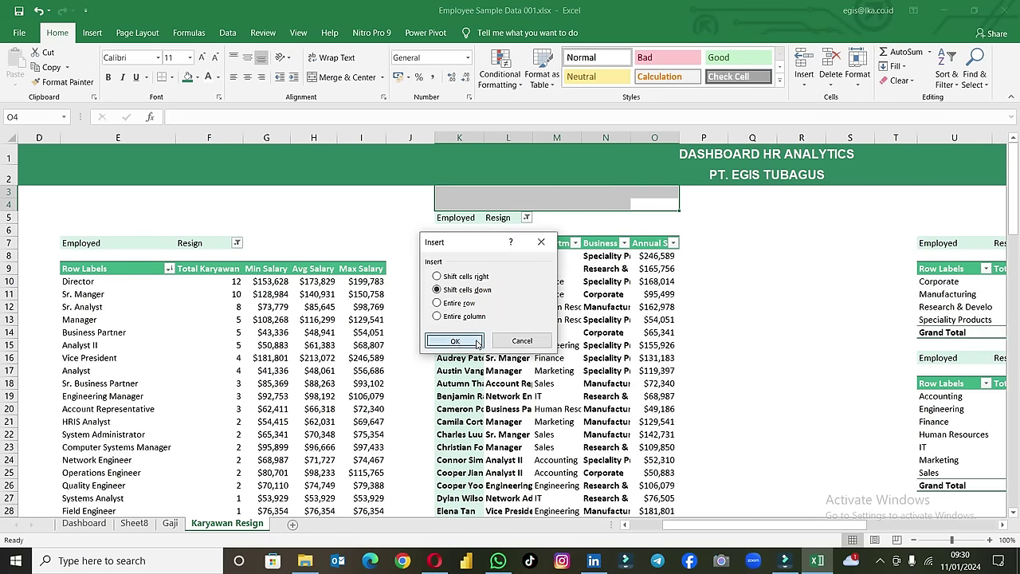
pyautogui.click(474, 338)
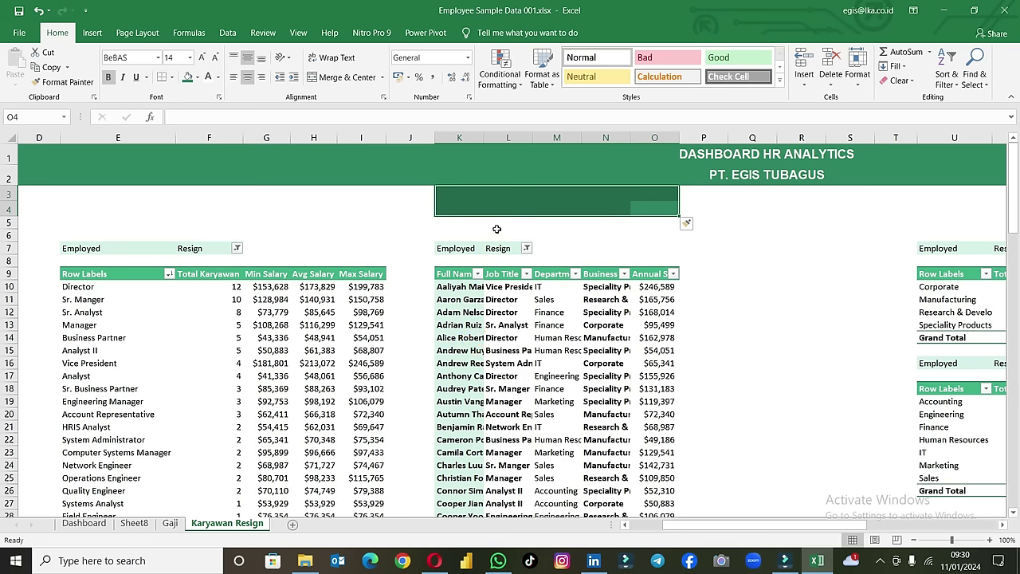
pyautogui.click(198, 77)
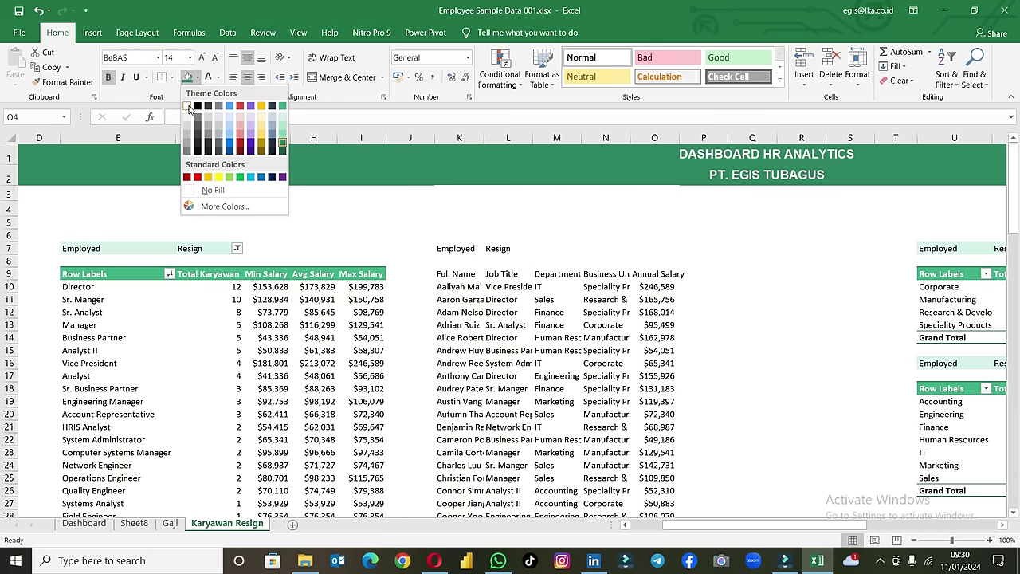
pyautogui.click(188, 107)
pyautogui.click(360, 236)
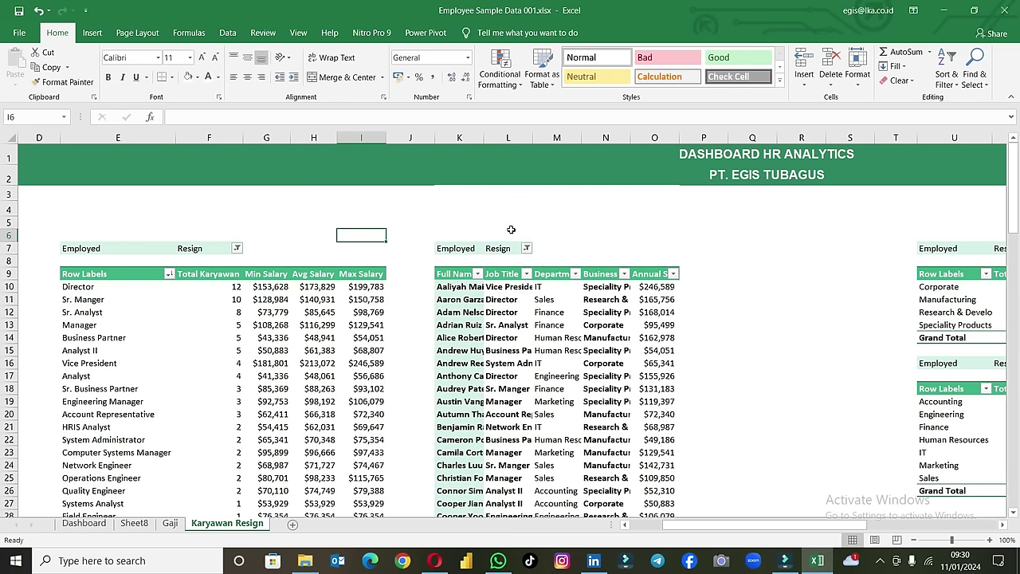
# Step: Autofit columns K–O to their contents
pyautogui.moveTo(461, 138); pyautogui.dragTo(631, 139)
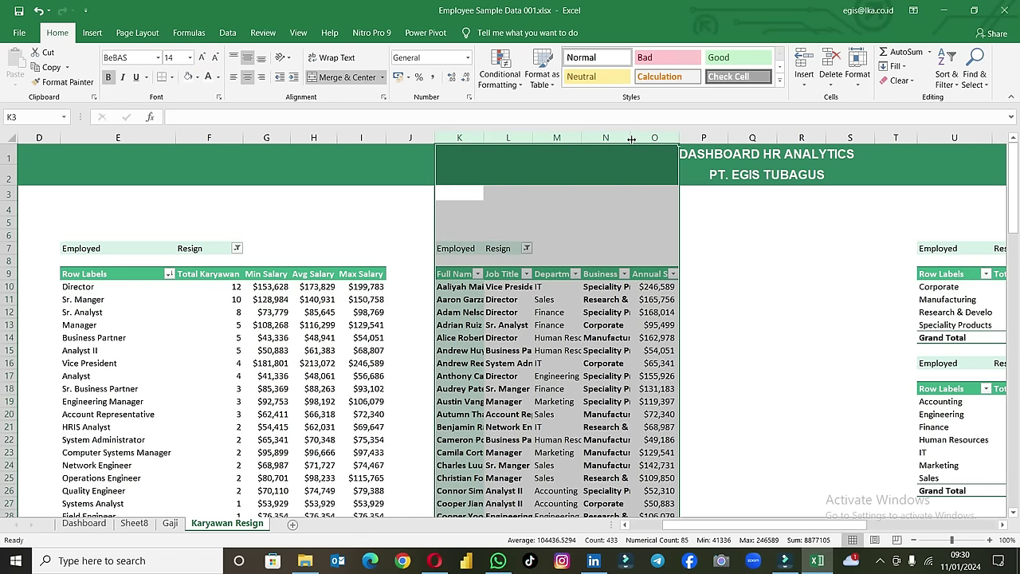
pyautogui.doubleClick(631, 138)
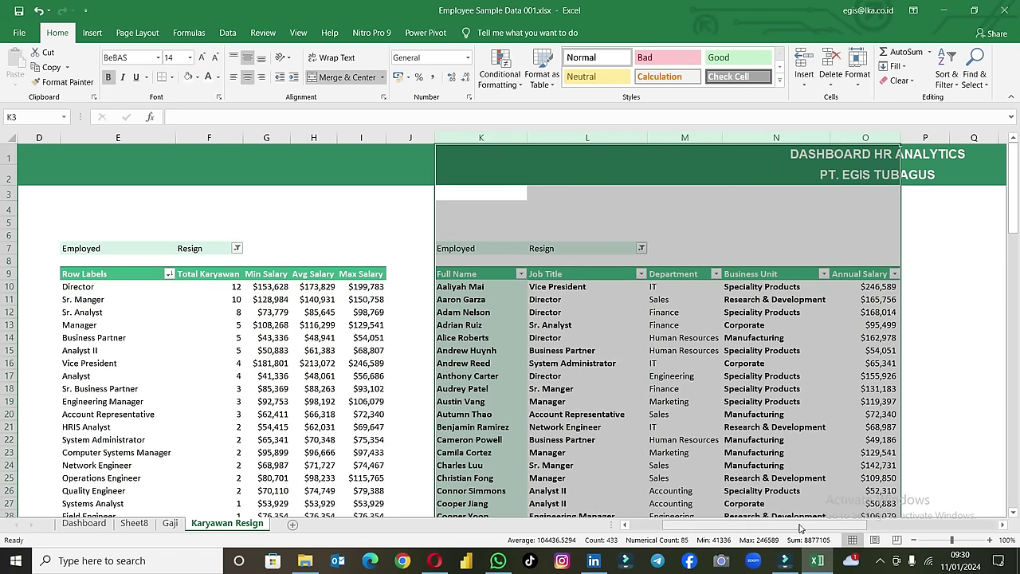
pyautogui.moveTo(793, 524); pyautogui.dragTo(864, 524)
# Step: Insert four blank columns at Q–T before the right-hand pivots
pyautogui.moveTo(614, 138); pyautogui.dragTo(753, 138)
pyautogui.rightClick(753, 138)
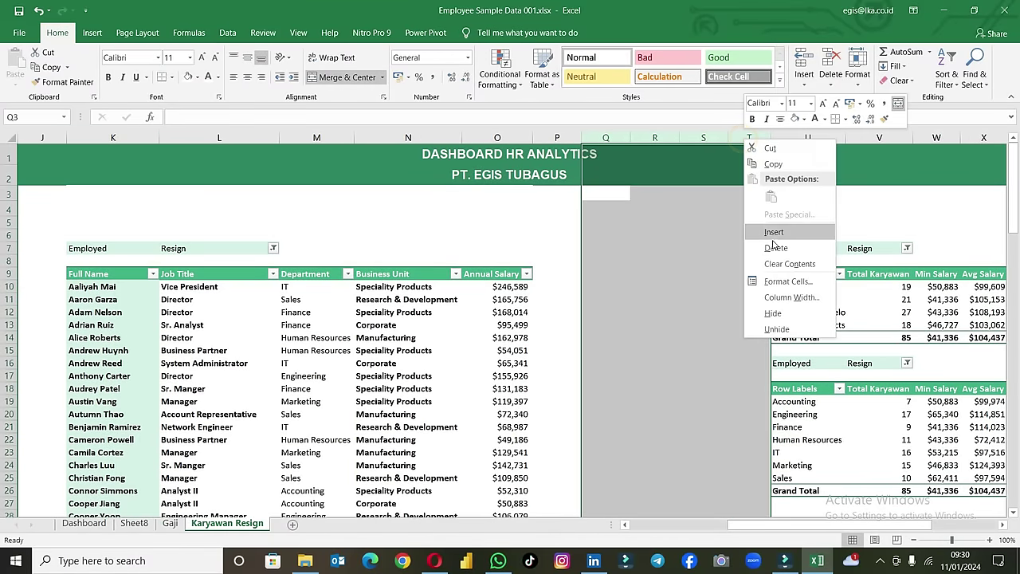
pyautogui.click(765, 237)
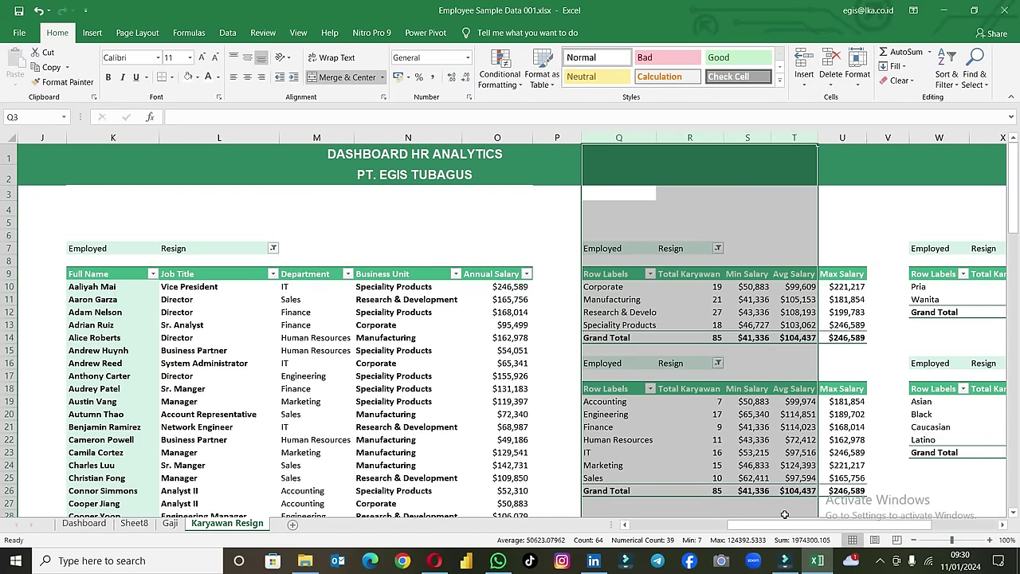
pyautogui.moveTo(784, 525); pyautogui.dragTo(848, 524)
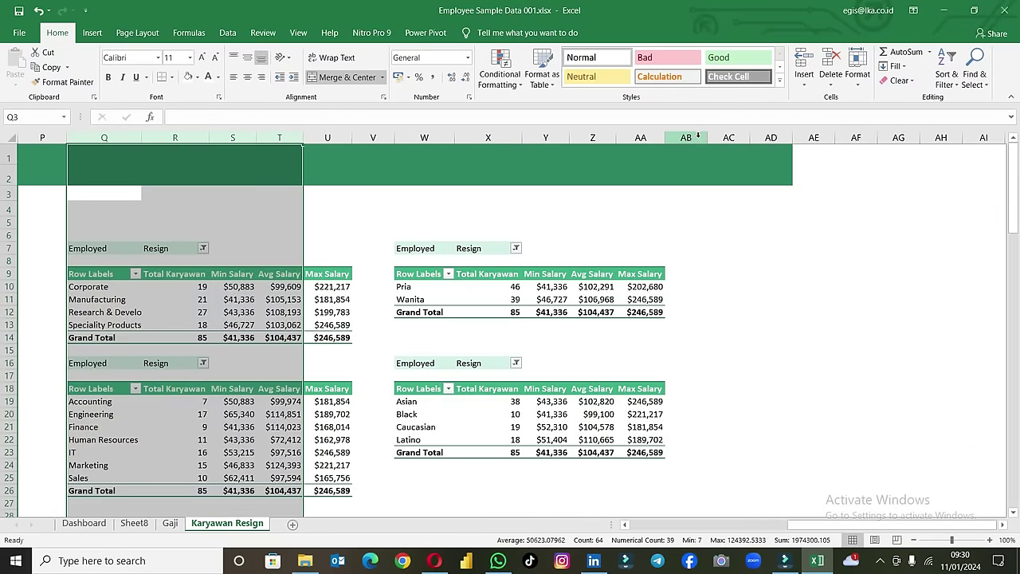
# Step: Delete columns AB through AD
pyautogui.moveTo(685, 138); pyautogui.dragTo(770, 138)
pyautogui.rightClick(770, 138)
pyautogui.click(787, 247)
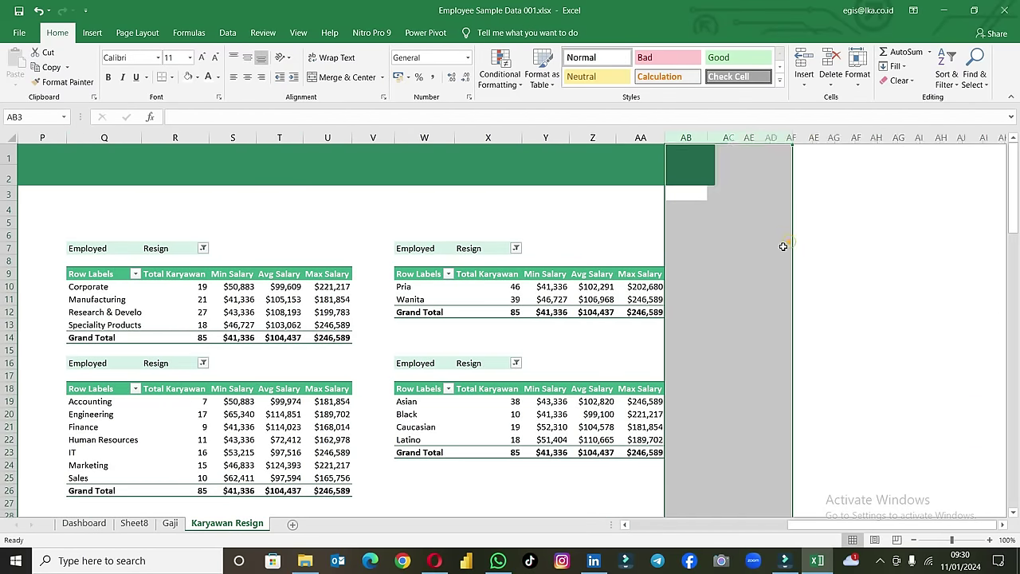
pyautogui.moveTo(647, 528); pyautogui.dragTo(637, 528)
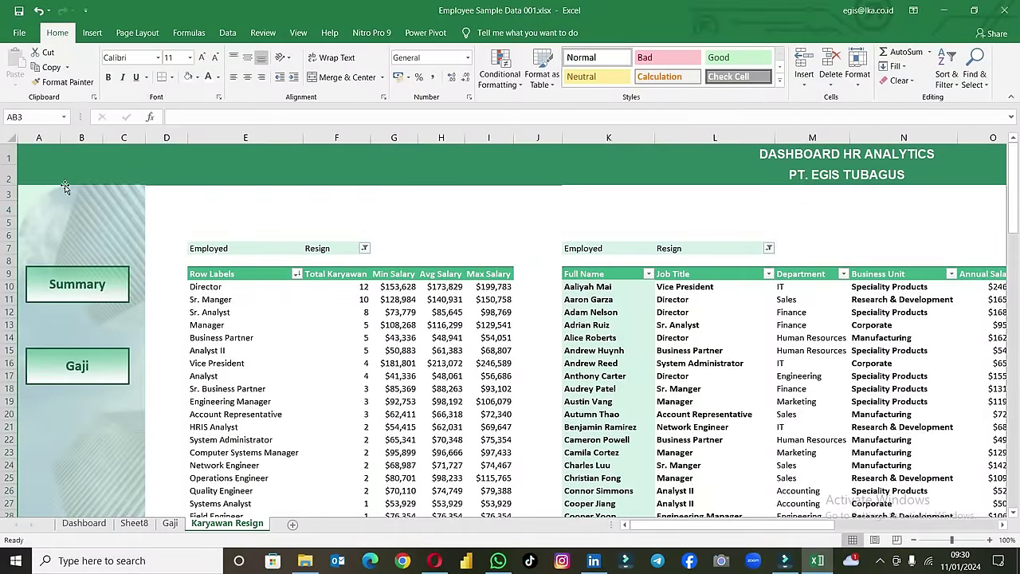
# Step: Delete the empty rows 3–5 above the pivots
pyautogui.click(13, 195)
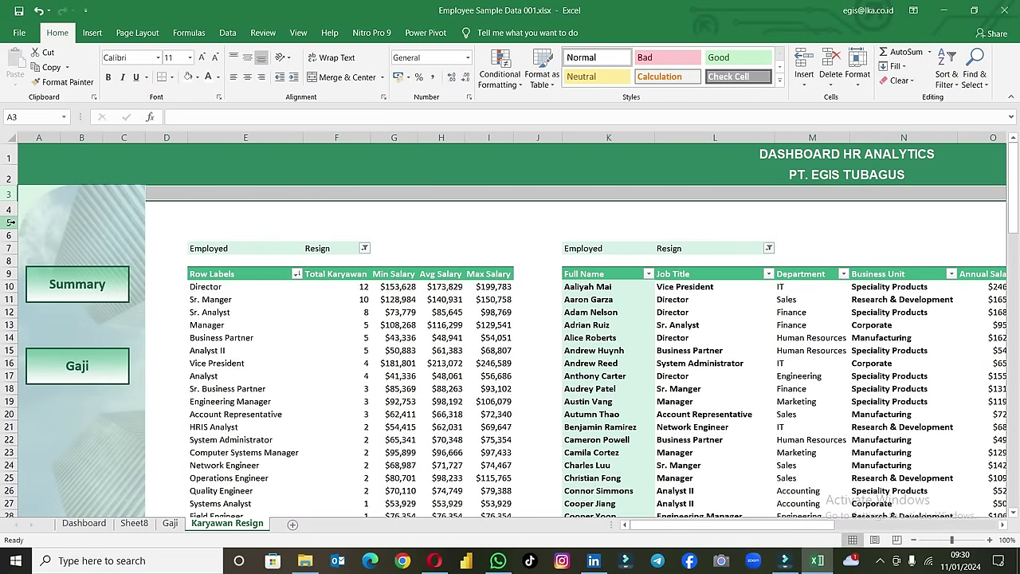
pyautogui.keyDown('shift'); pyautogui.click(11, 222); pyautogui.keyUp('shift')
pyautogui.rightClick(14, 224)
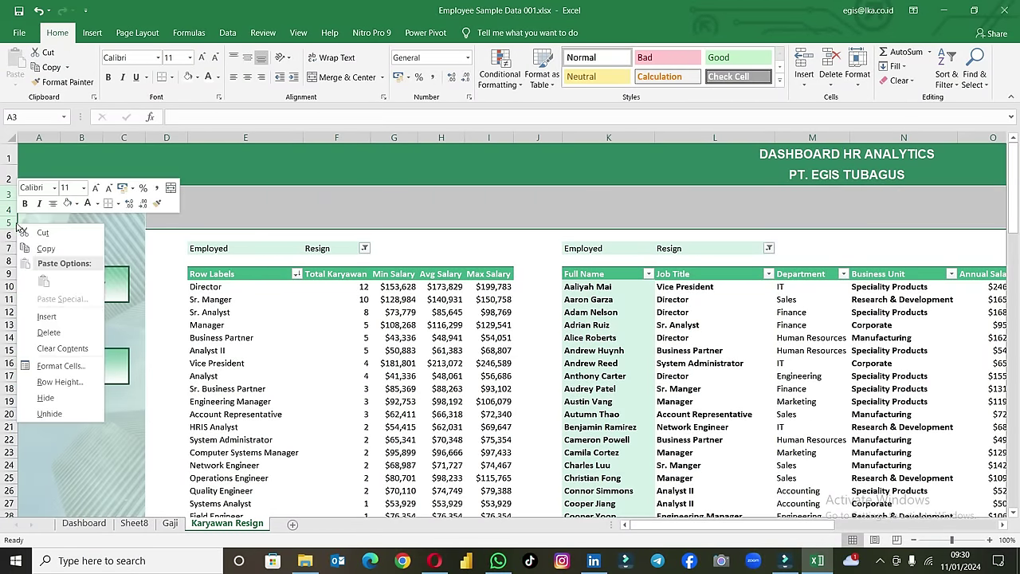
pyautogui.click(49, 332)
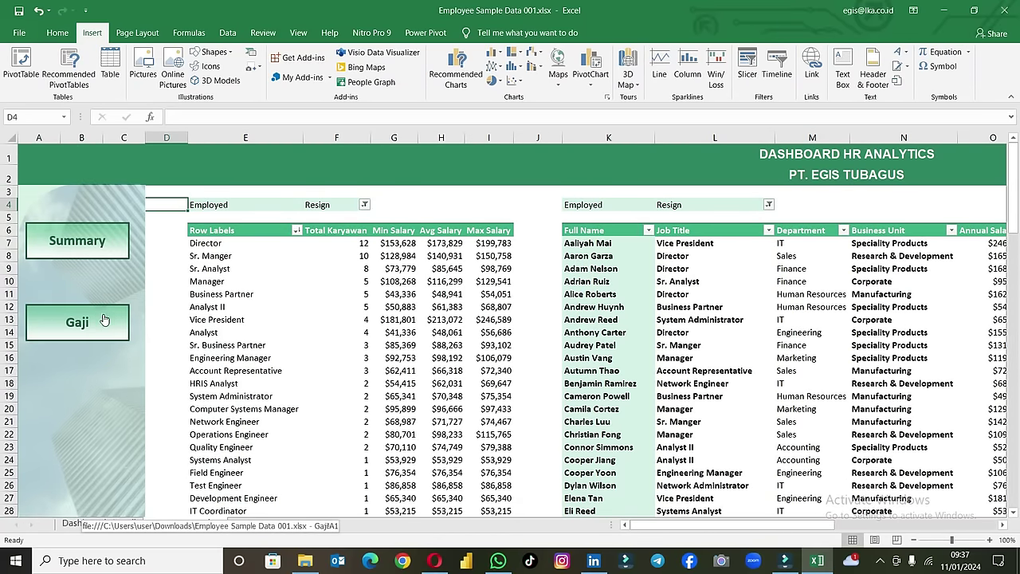
# Step: Verify the Gaji button jumps to the Gaji sheet, then copy that button
pyautogui.click(103, 325)
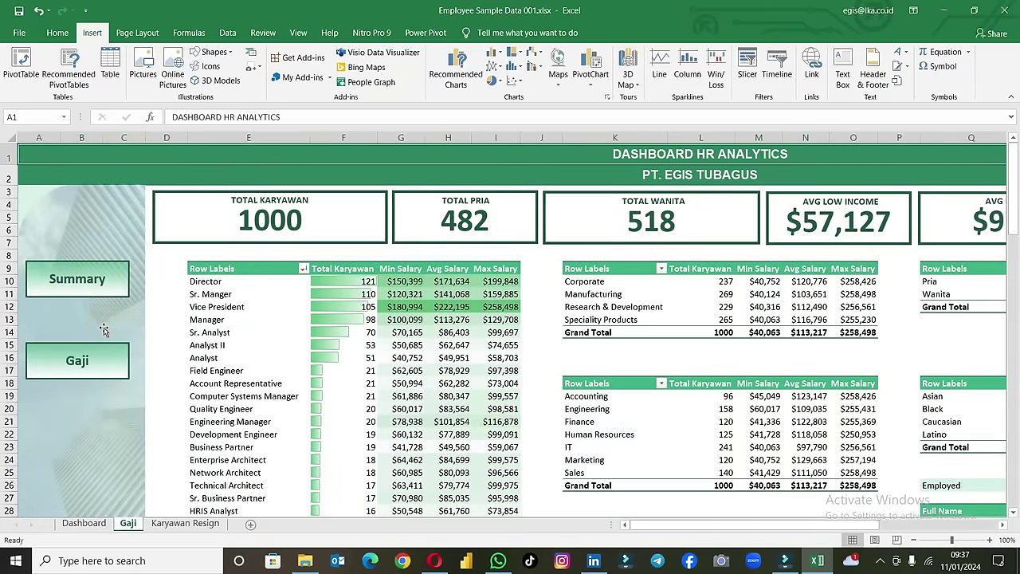
pyautogui.click(168, 528)
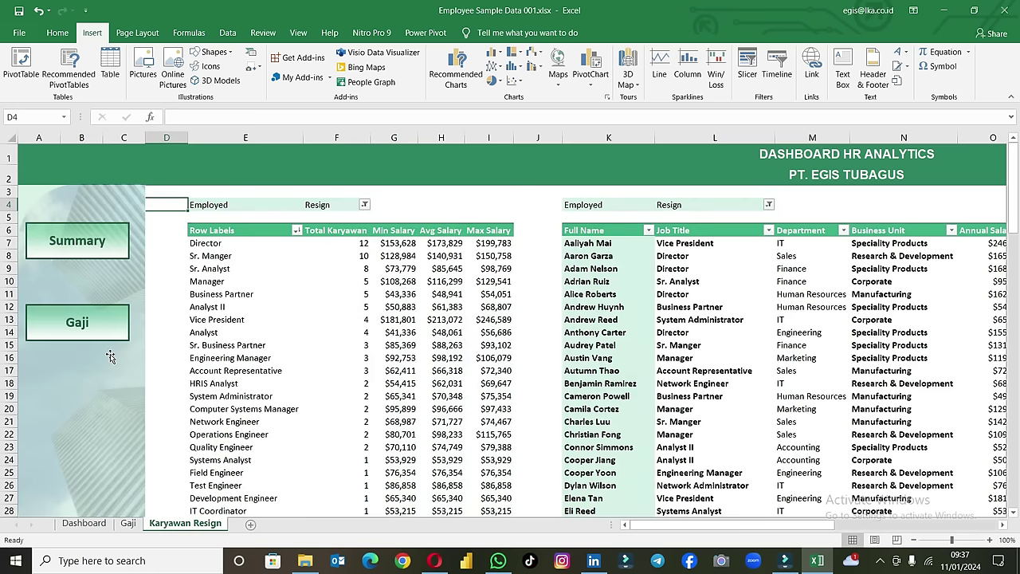
pyautogui.rightClick(106, 312)
# Step: Duplicate the Gaji button, relabel the copy 'Karyawan Resign' and place it below Gaji
pyautogui.click(132, 80)
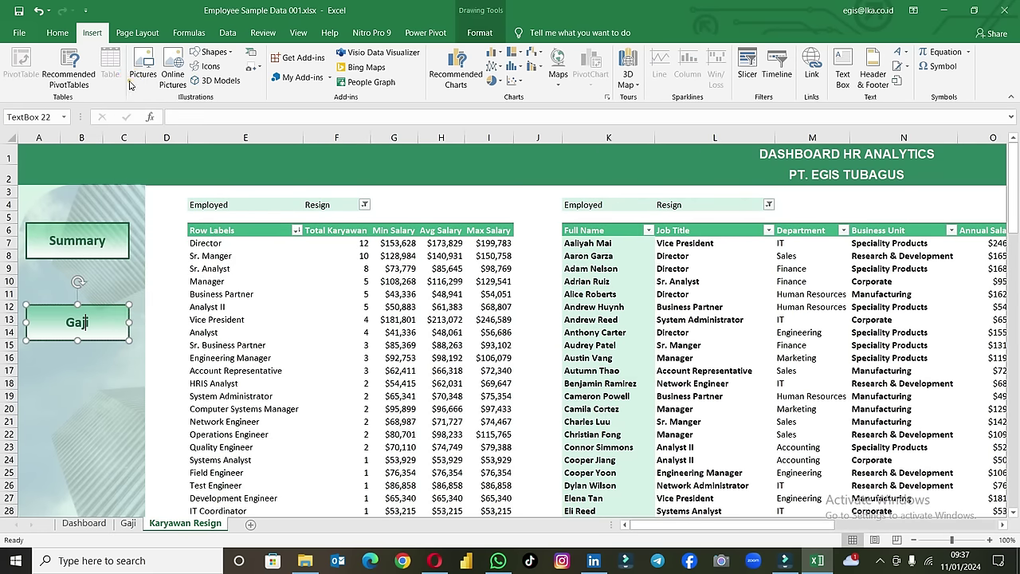
pyautogui.click(65, 38)
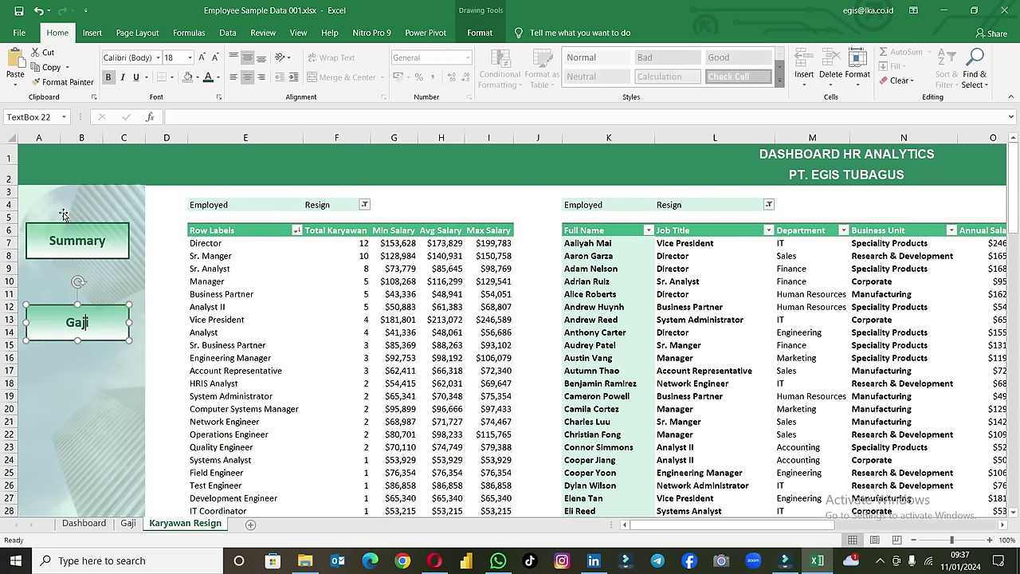
pyautogui.click(164, 376)
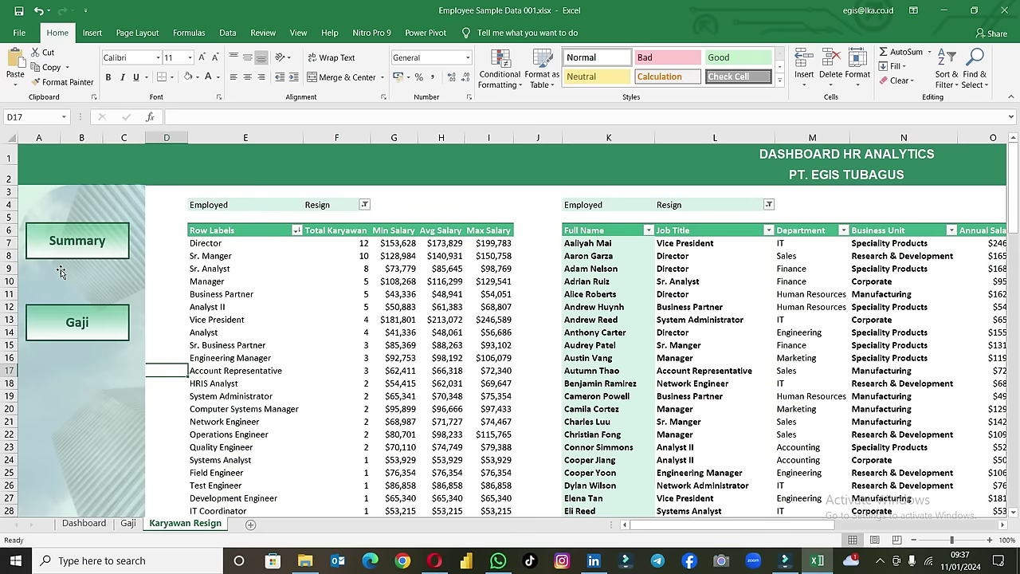
pyautogui.click(16, 76)
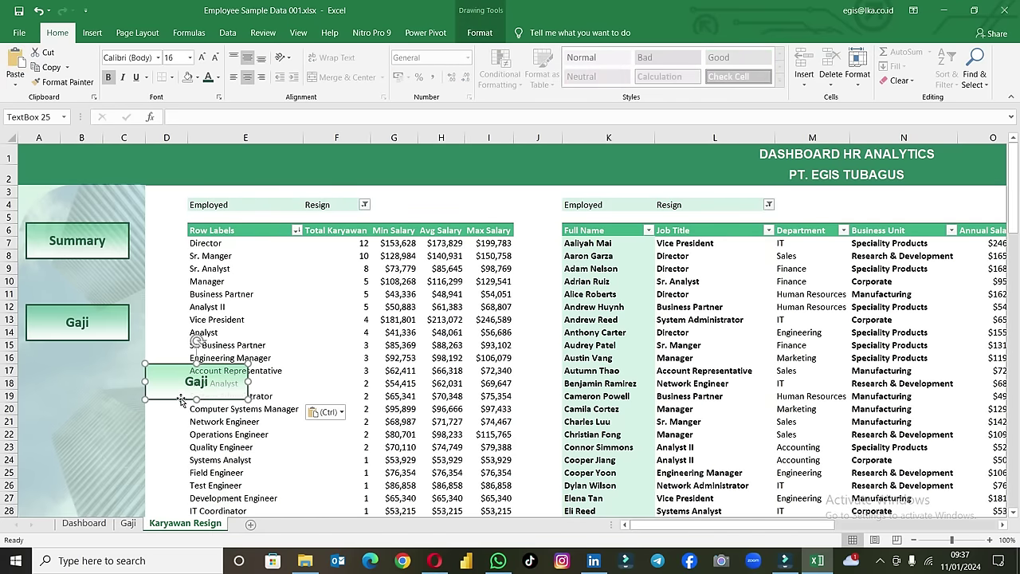
pyautogui.moveTo(181, 400); pyautogui.dragTo(63, 401)
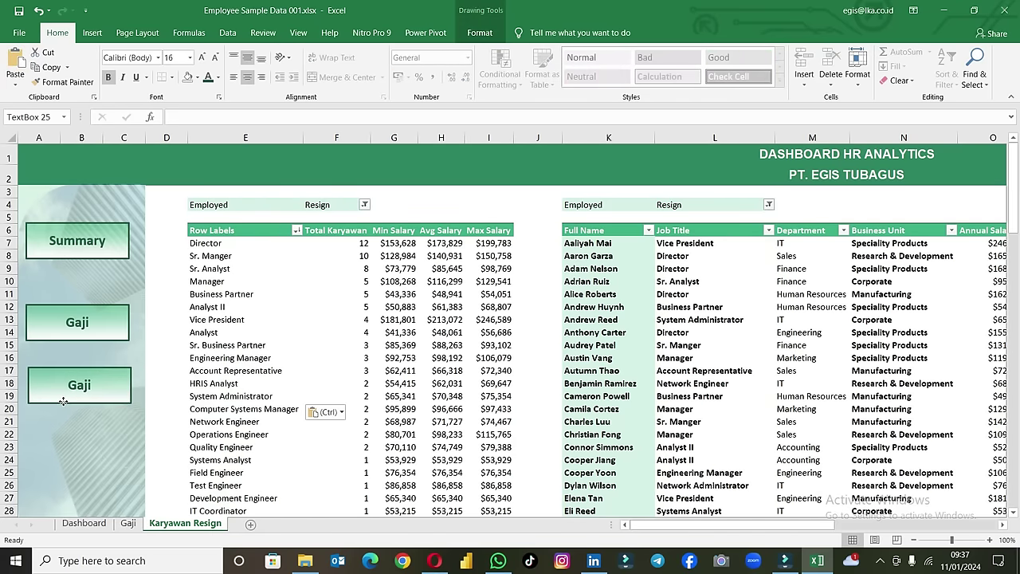
pyautogui.click(77, 390)
pyautogui.doubleClick(79, 385)
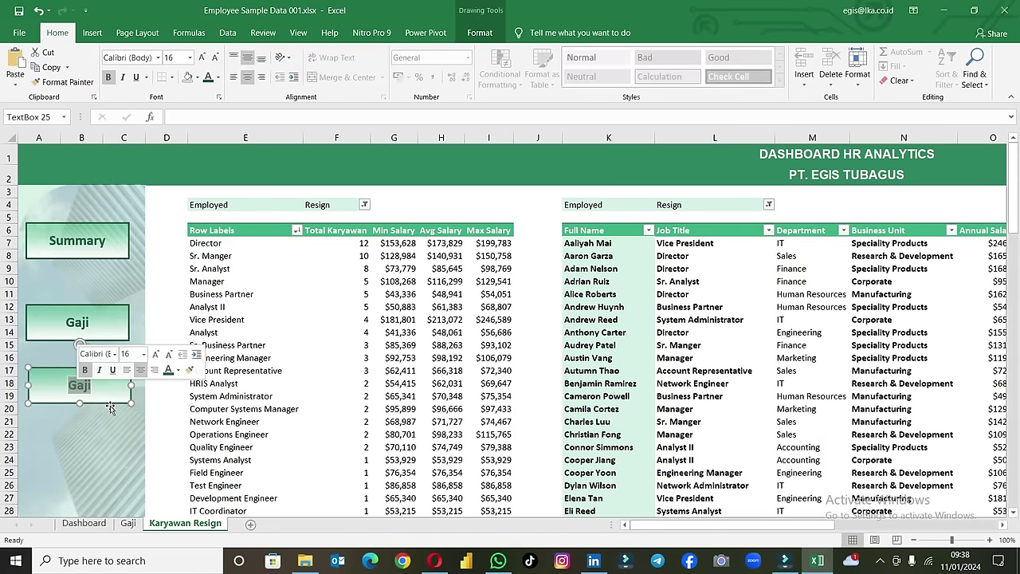
pyautogui.write('Ka')
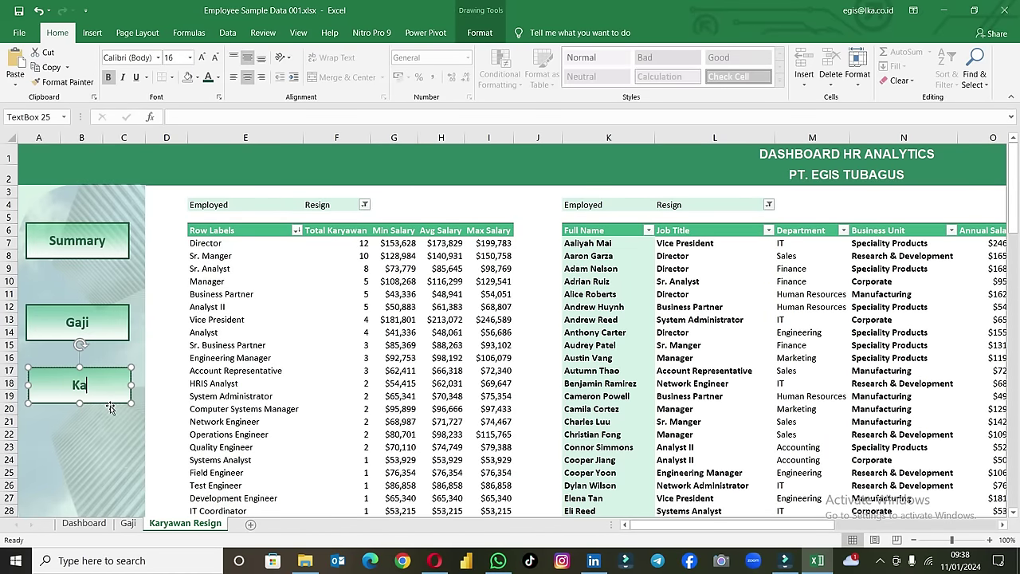
pyautogui.write('ryawan Resign')
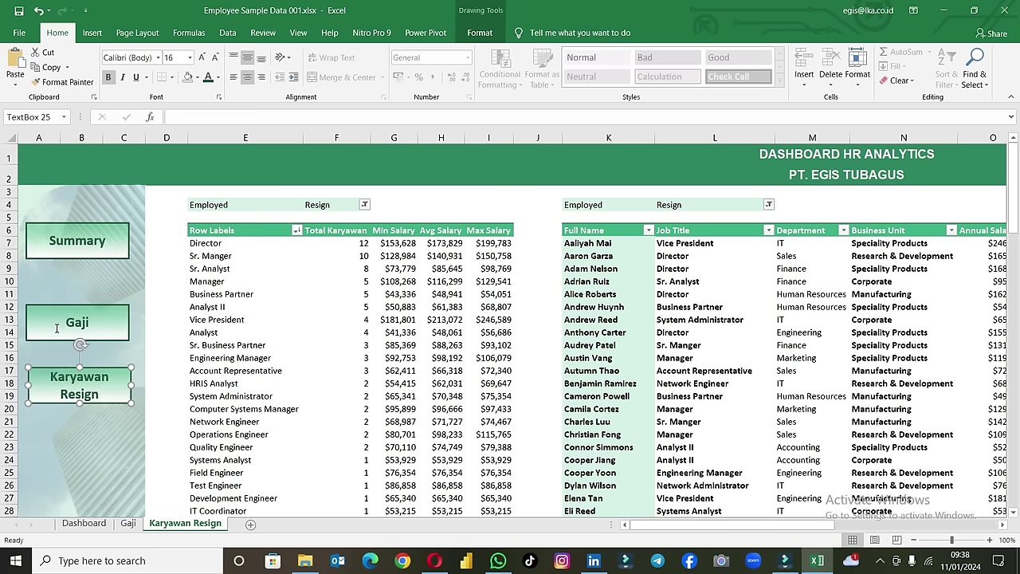
pyautogui.moveTo(102, 407)
pyautogui.mouseDown()
pyautogui.moveTo(96, 431)
pyautogui.moveTo(75, 436)
pyautogui.mouseUp()
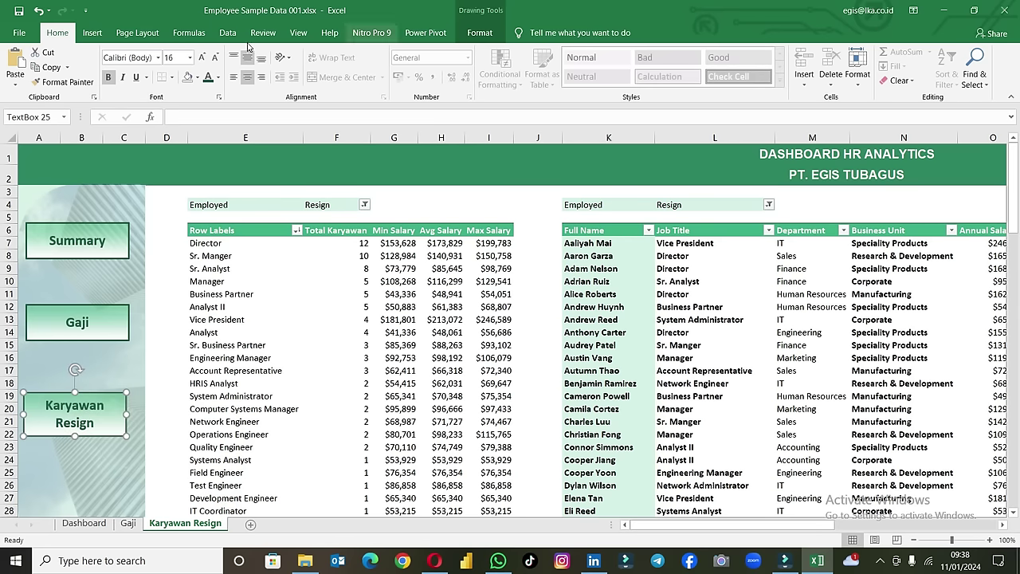
# Step: Hyperlink the Karyawan Resign button to the Karyawan Resign sheet in this document
pyautogui.click(92, 33)
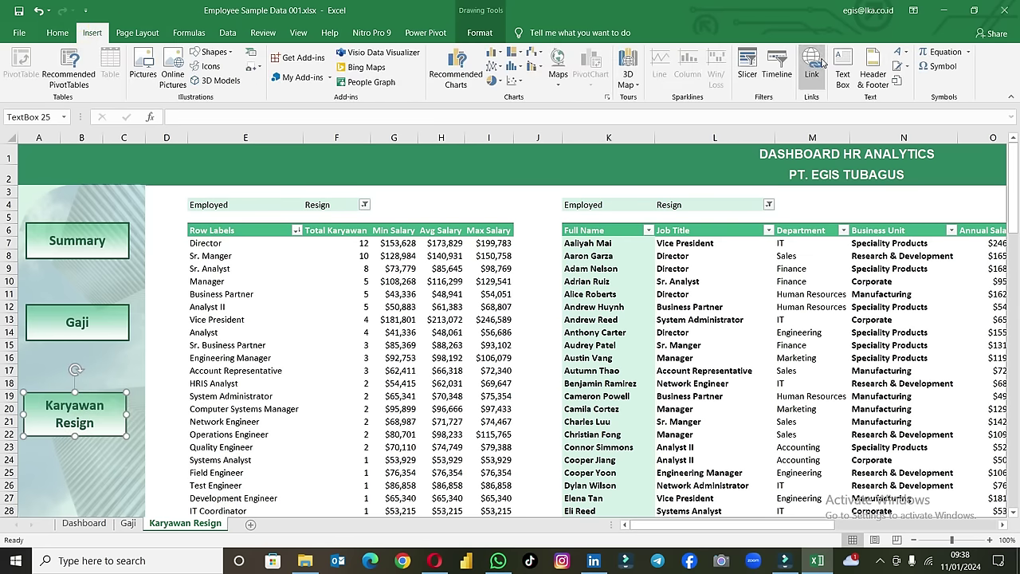
pyautogui.click(810, 65)
pyautogui.click(599, 388)
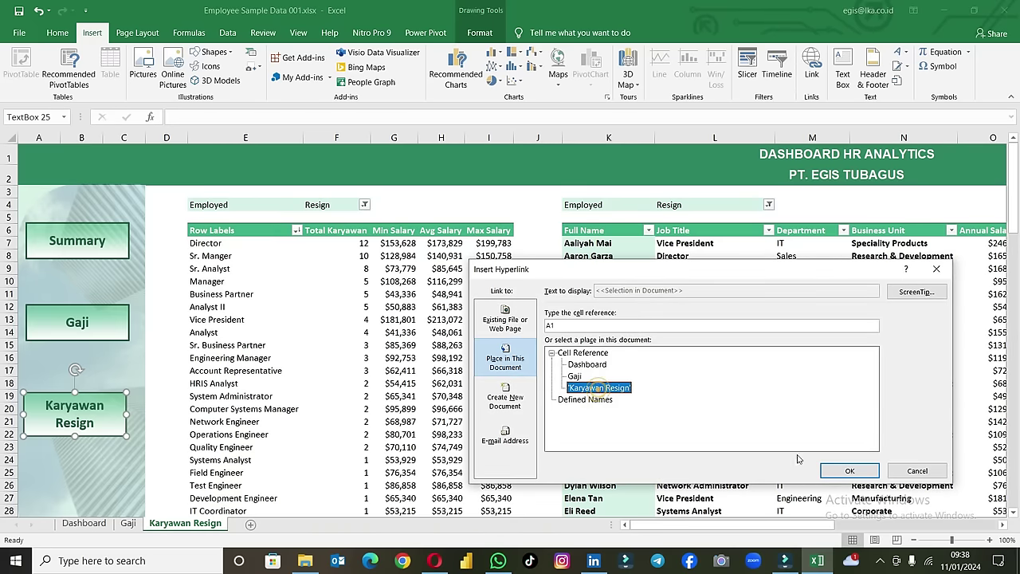
pyautogui.click(849, 470)
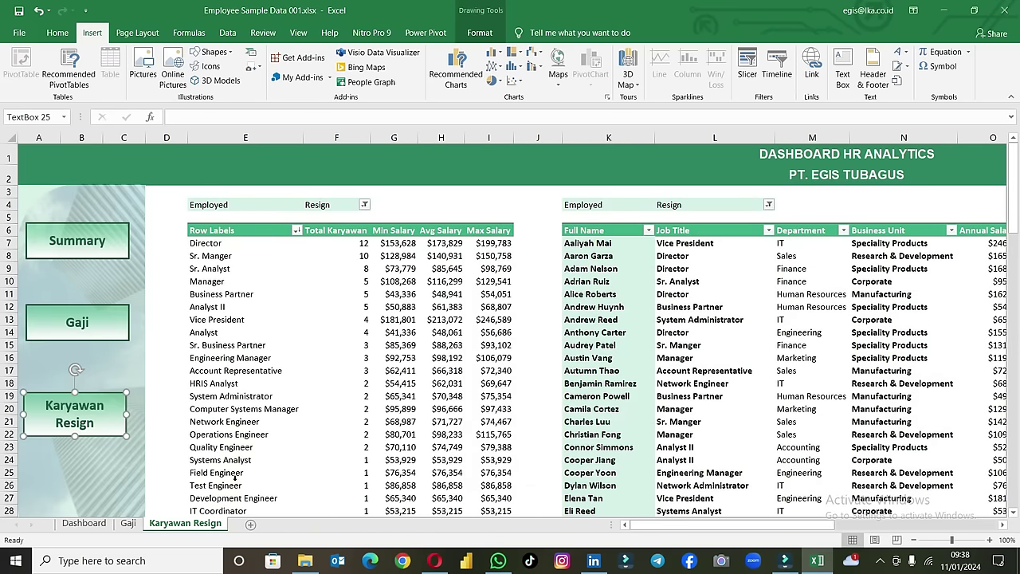
# Step: On the Gaji sheet, paste the clipboard button and delete the resulting duplicate Gaji button
pyautogui.click(128, 524)
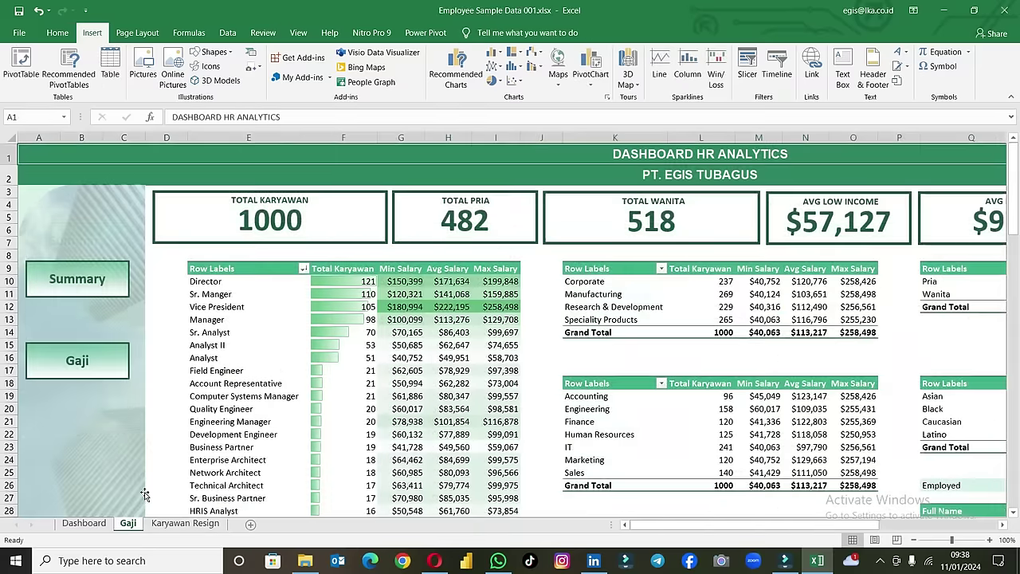
pyautogui.press('super+v')
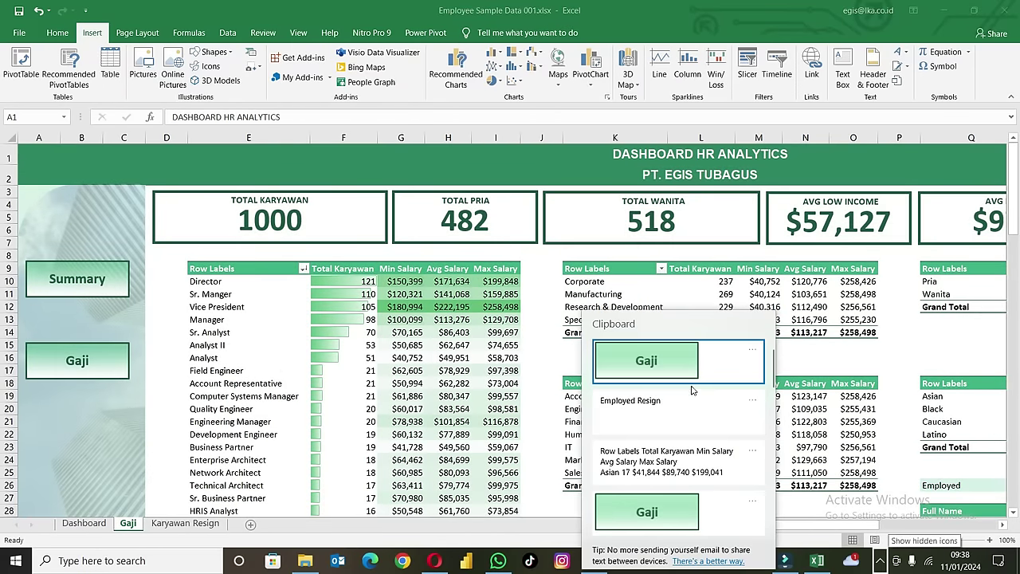
pyautogui.click(661, 364)
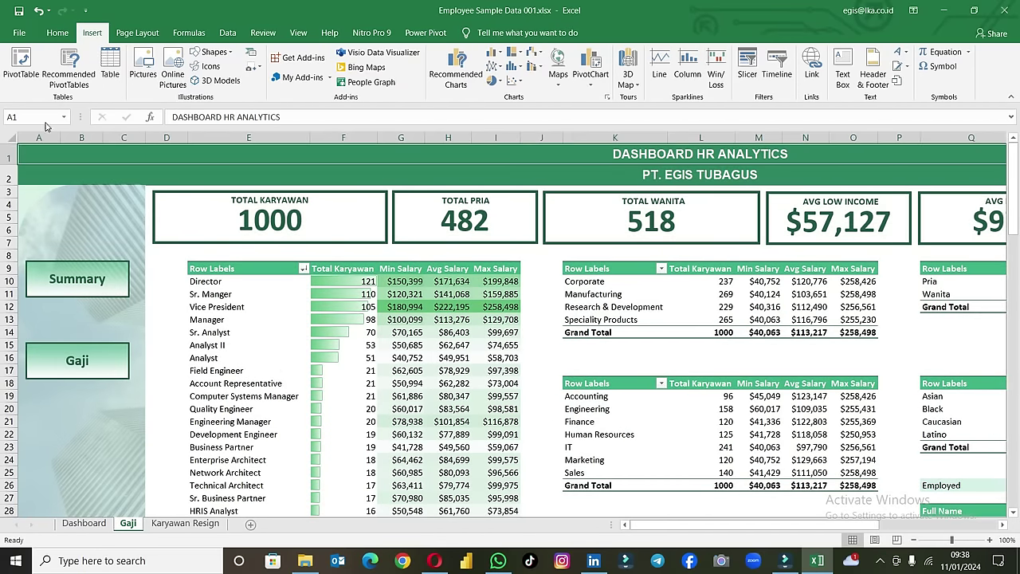
pyautogui.click(57, 33)
pyautogui.click(16, 87)
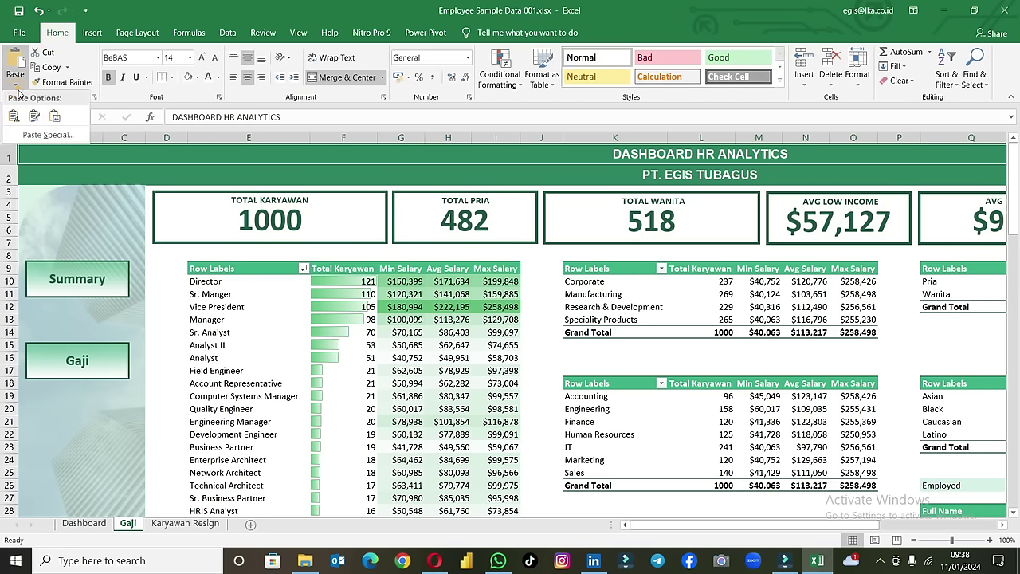
pyautogui.click(13, 116)
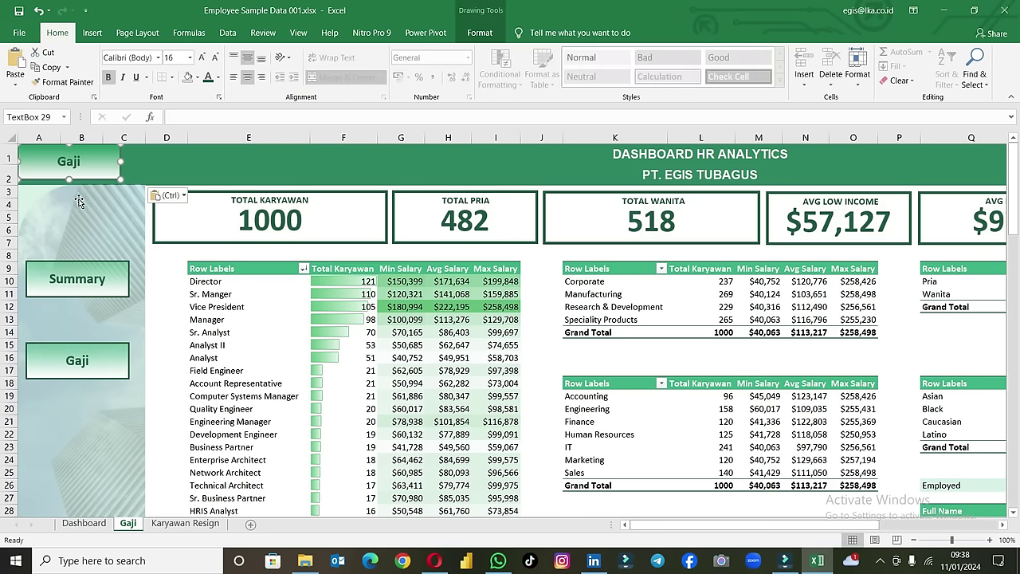
pyautogui.moveTo(86, 180); pyautogui.dragTo(98, 452)
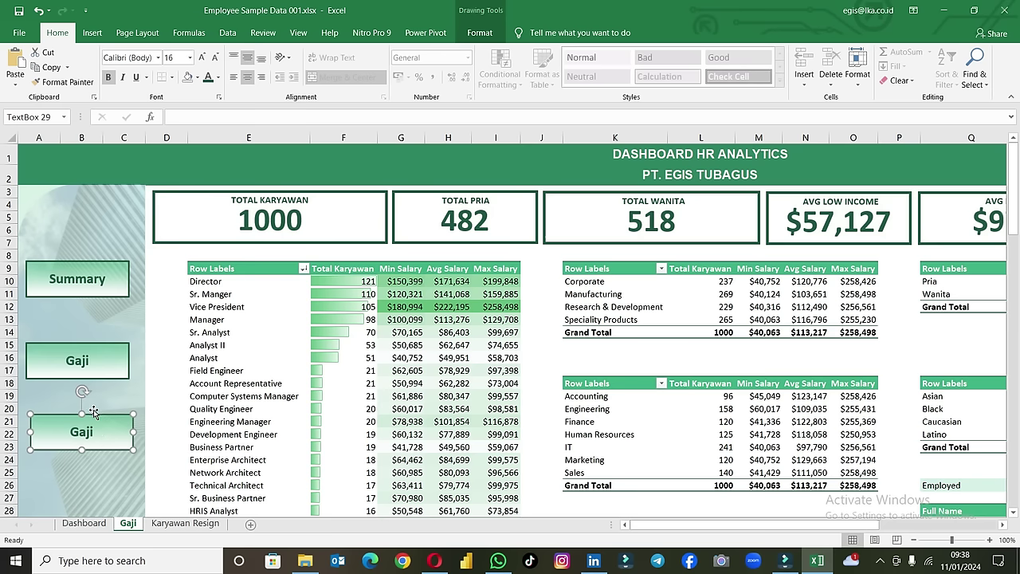
pyautogui.press('Delete')
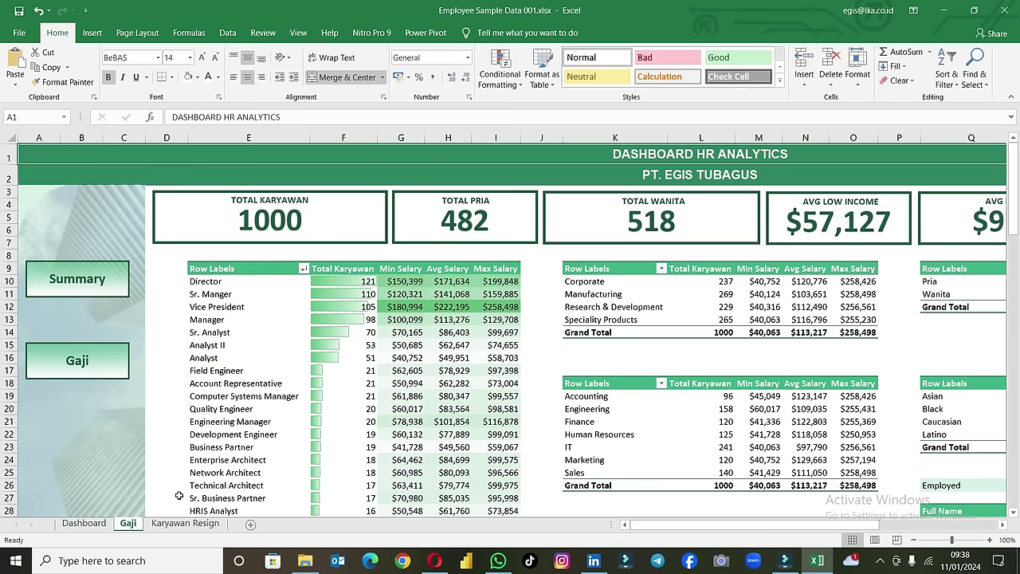
# Step: Paste the Karyawan Resign button onto the Gaji sheet, undoing an accidental building-picture resize
pyautogui.click(183, 523)
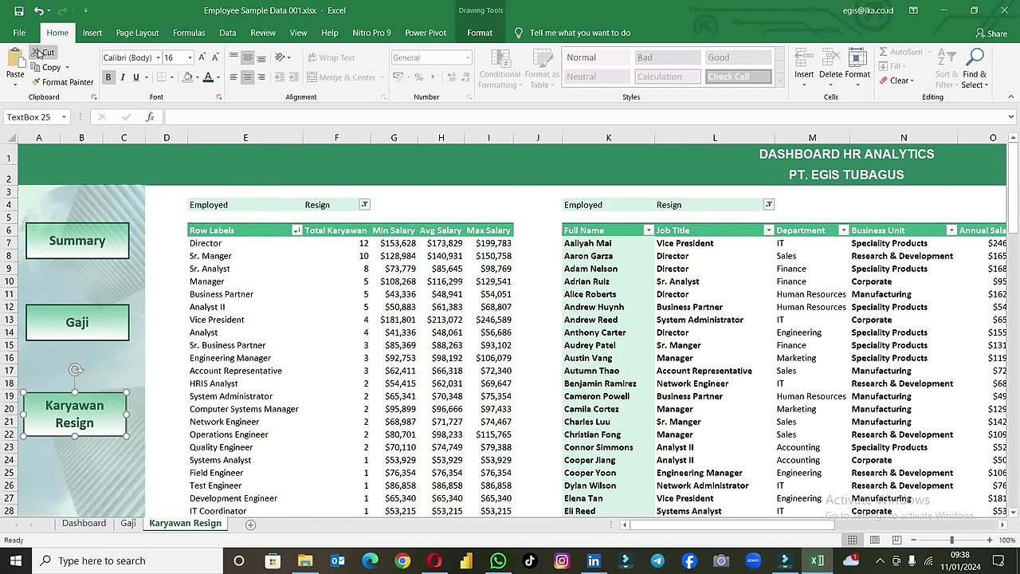
pyautogui.click(129, 522)
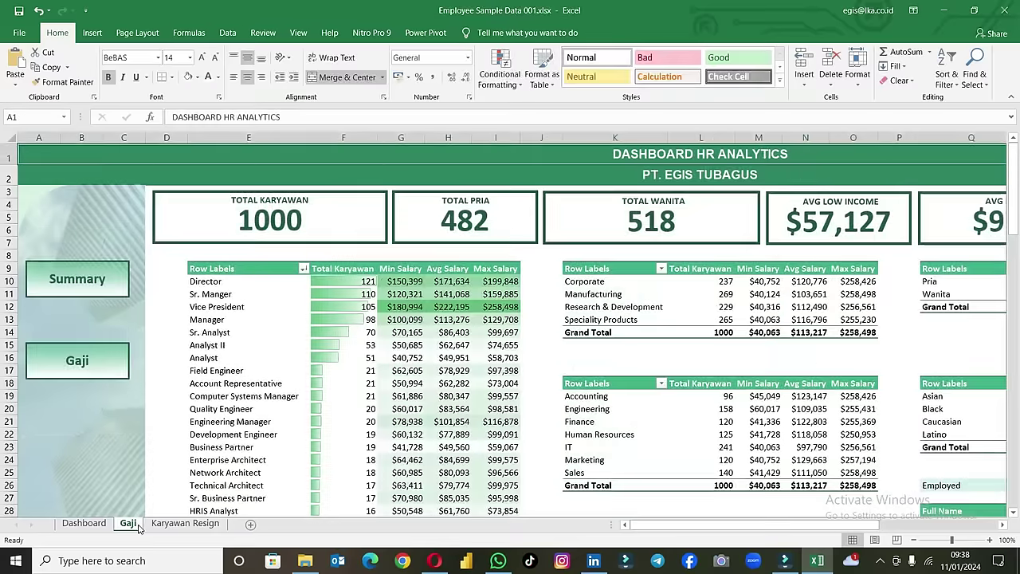
pyautogui.click(14, 85)
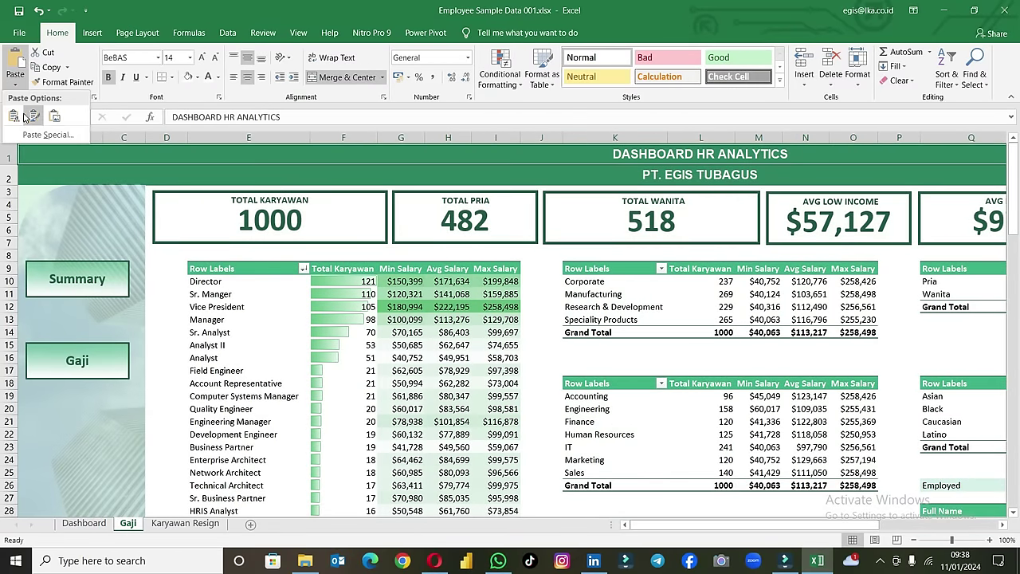
pyautogui.click(13, 116)
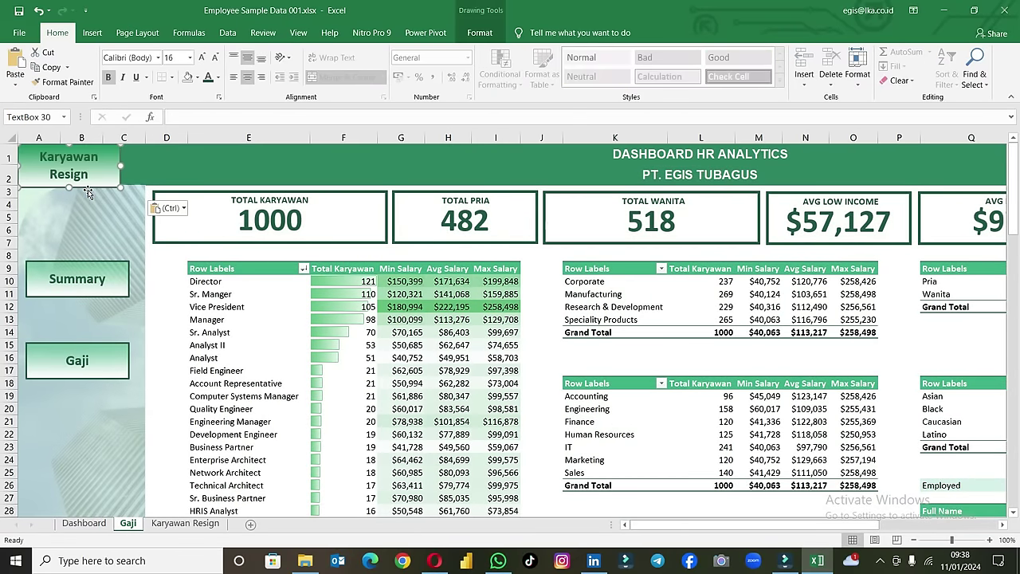
pyautogui.click(88, 192)
pyautogui.moveTo(83, 188); pyautogui.dragTo(96, 399)
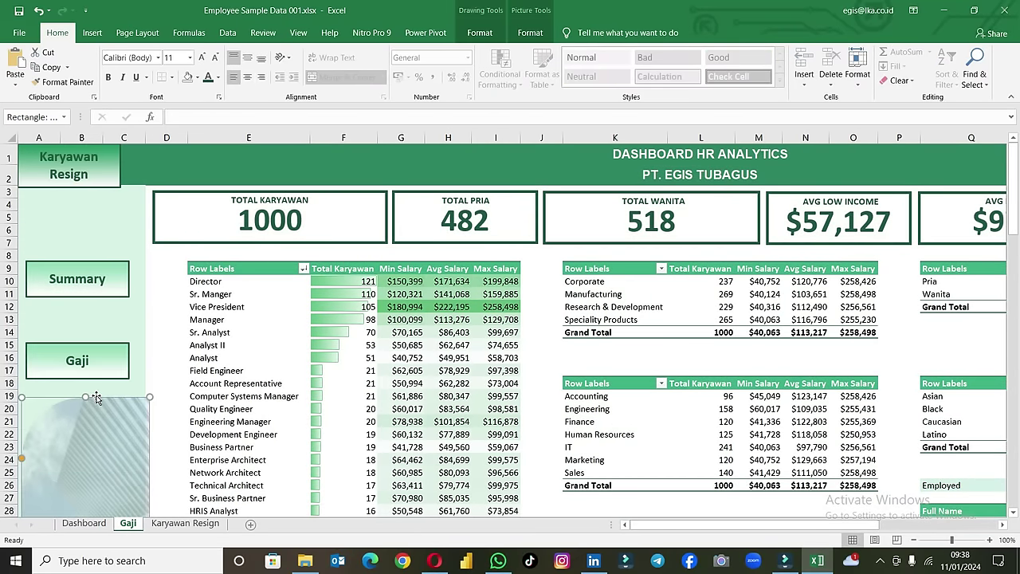
pyautogui.click(38, 11)
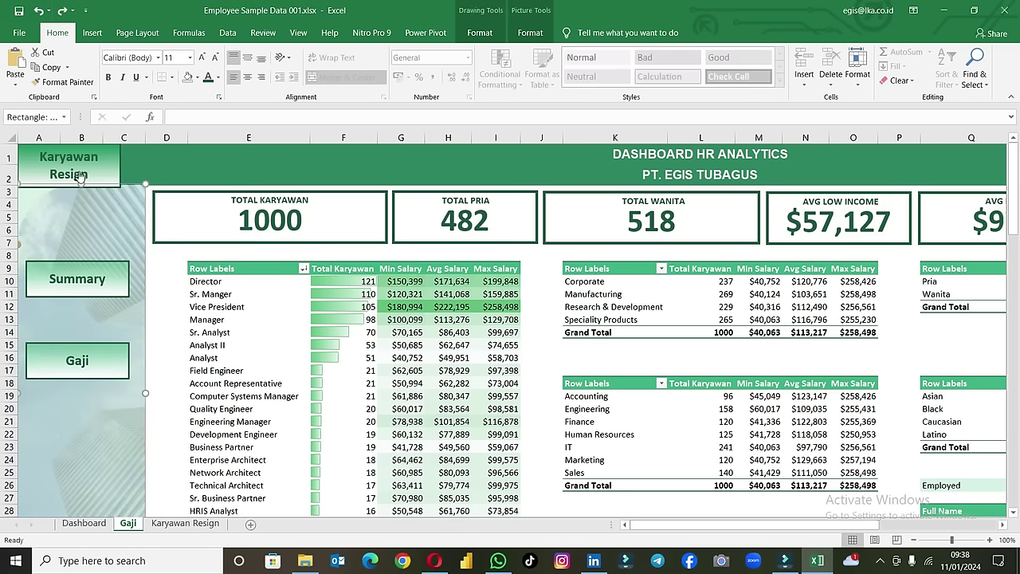
# Step: Test the Karyawan Resign link, then move that button below the Gaji button
pyautogui.click(119, 165)
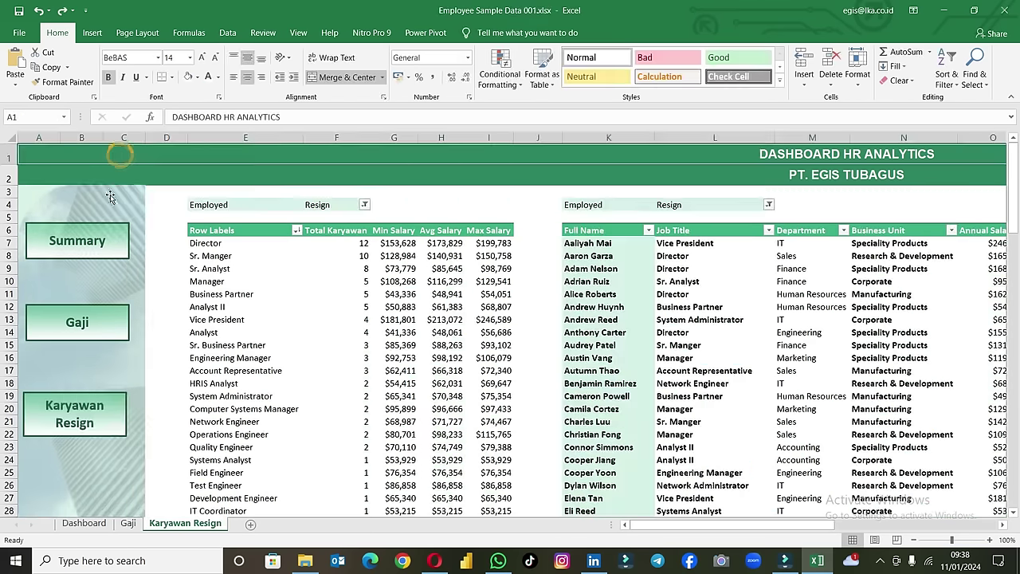
pyautogui.click(129, 522)
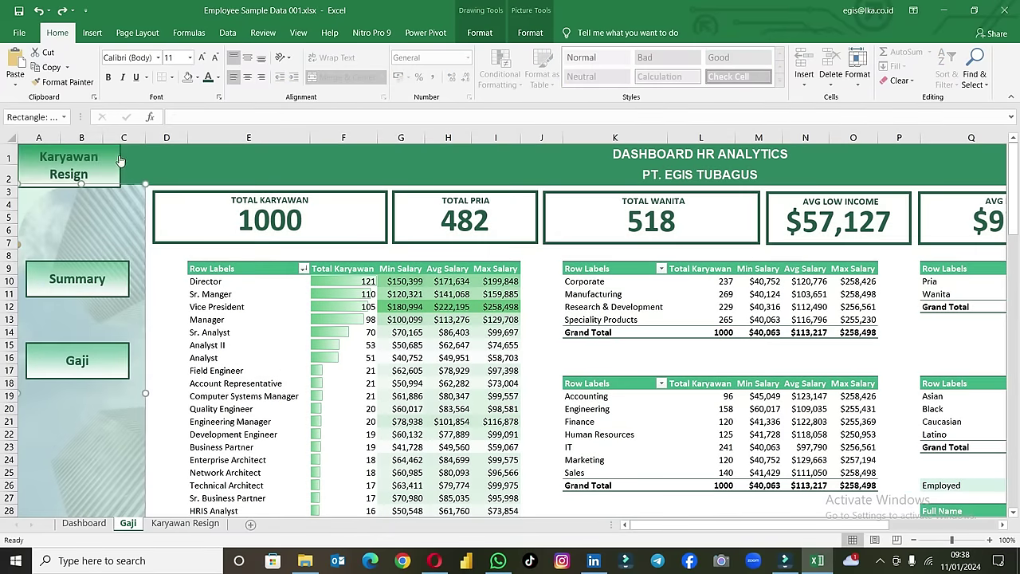
pyautogui.rightClick(121, 160)
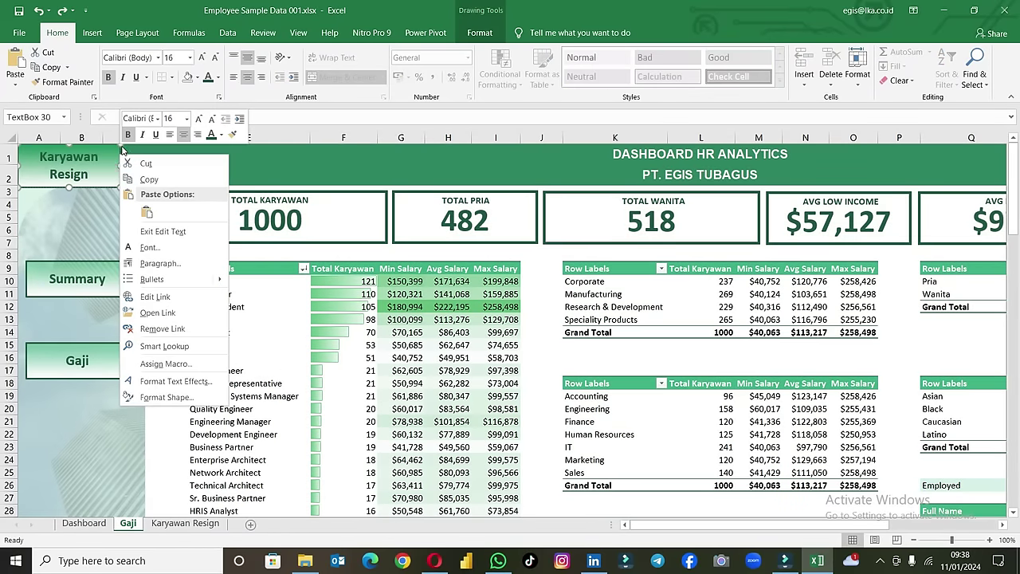
pyautogui.click(120, 152)
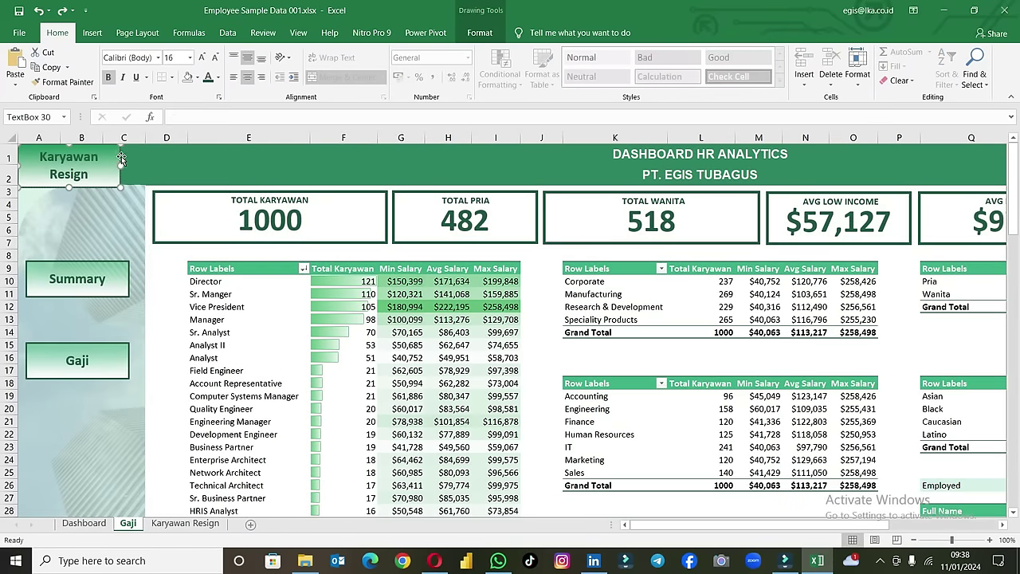
pyautogui.moveTo(121, 159); pyautogui.dragTo(130, 441)
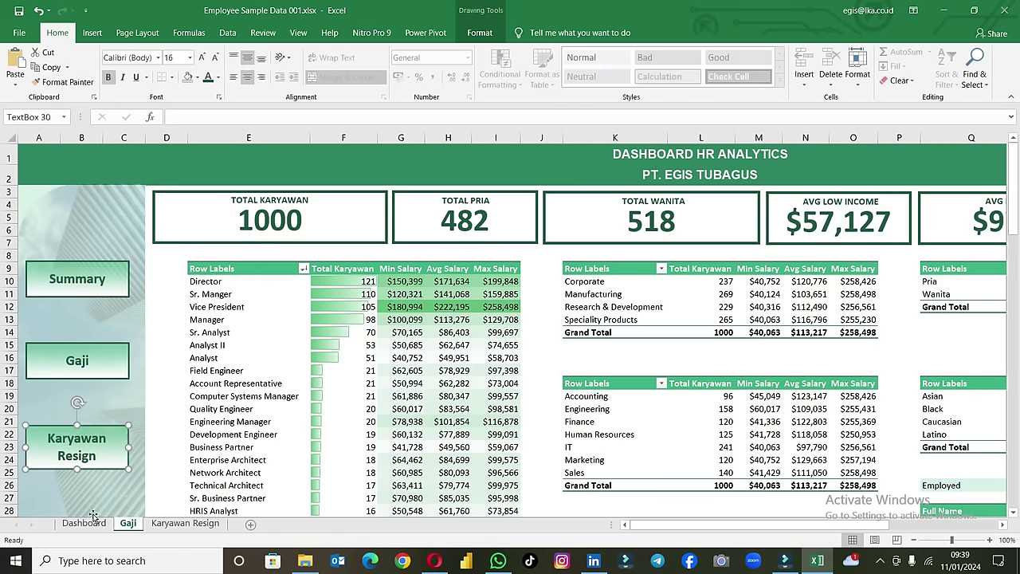
pyautogui.click(86, 523)
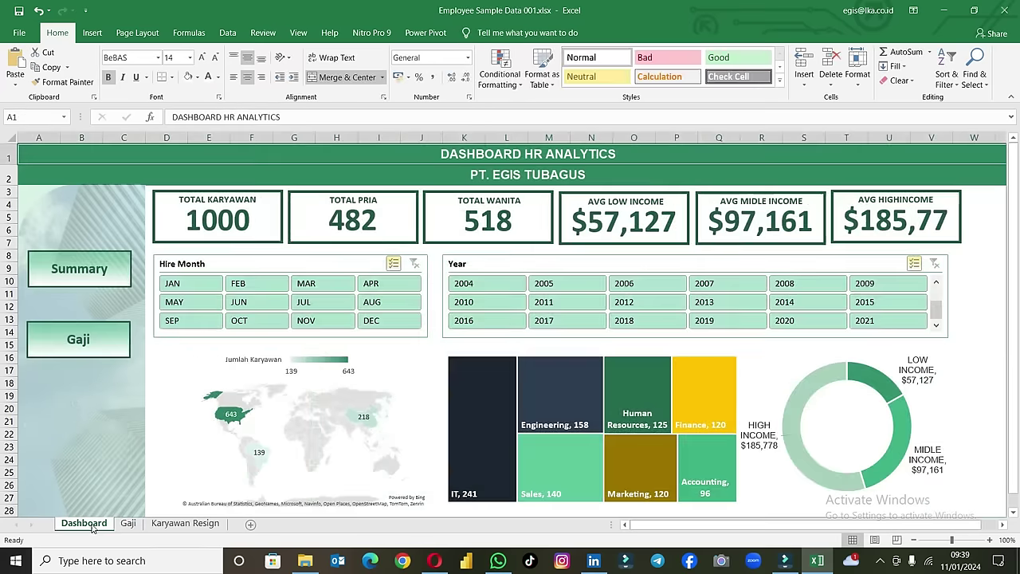
# Step: Paste the Karyawan Resign button below Gaji on the Dashboard and nudge Gaji down for even spacing
pyautogui.click(16, 83)
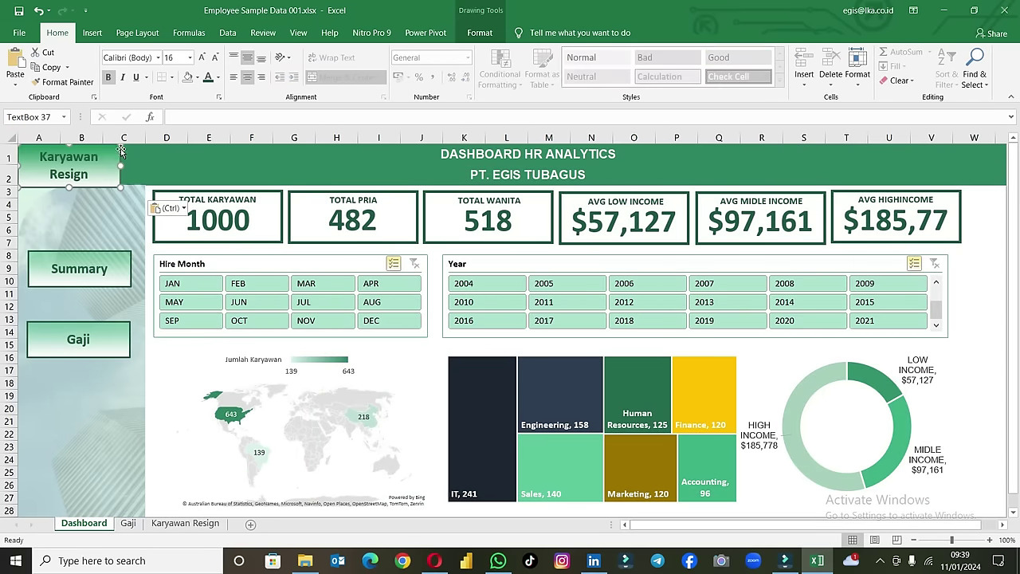
pyautogui.moveTo(120, 150); pyautogui.dragTo(134, 406)
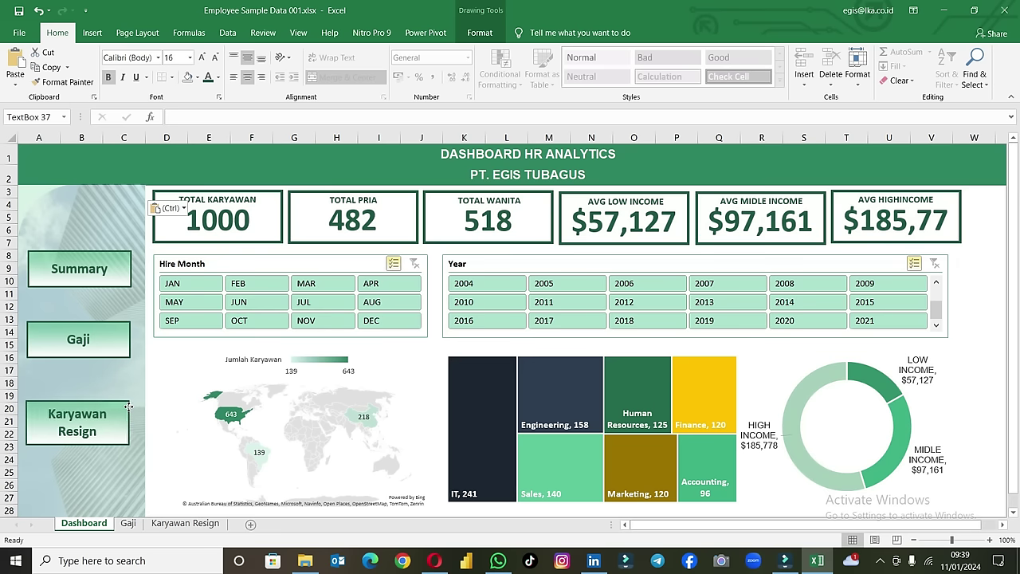
pyautogui.moveTo(134, 407); pyautogui.dragTo(129, 408)
pyautogui.rightClick(113, 325)
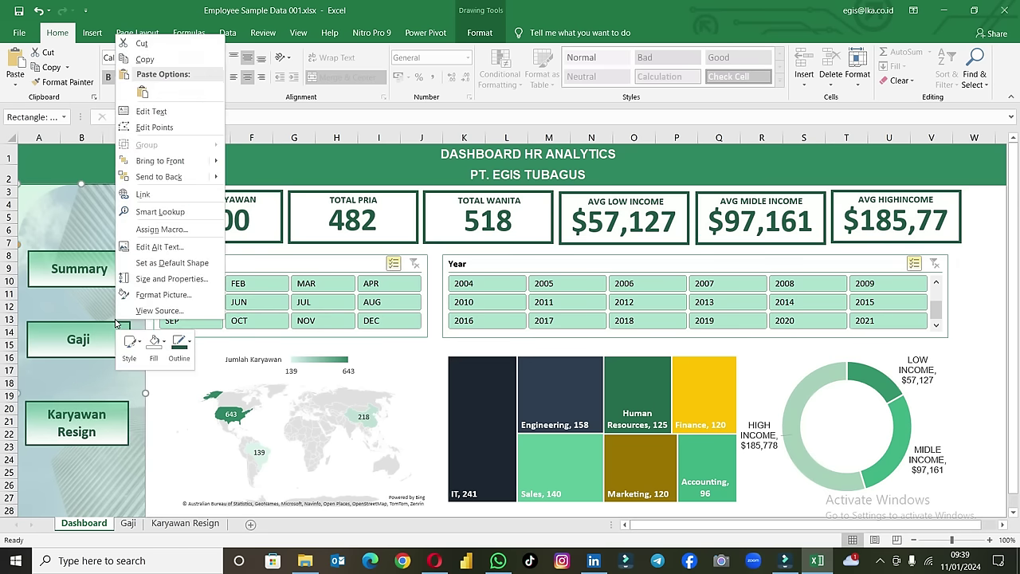
pyautogui.rightClick(101, 328)
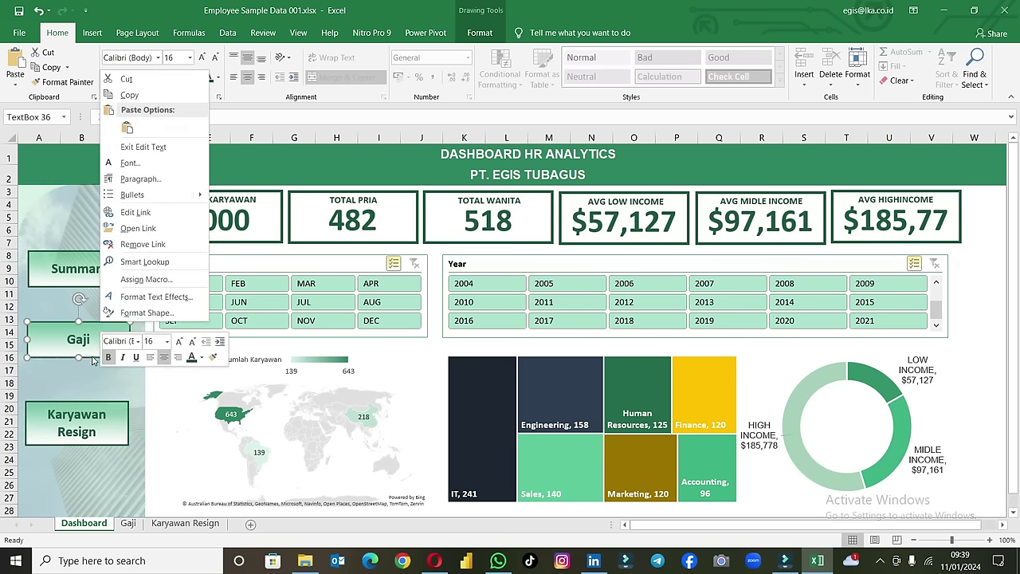
pyautogui.click(93, 360)
pyautogui.moveTo(88, 355); pyautogui.dragTo(88, 365)
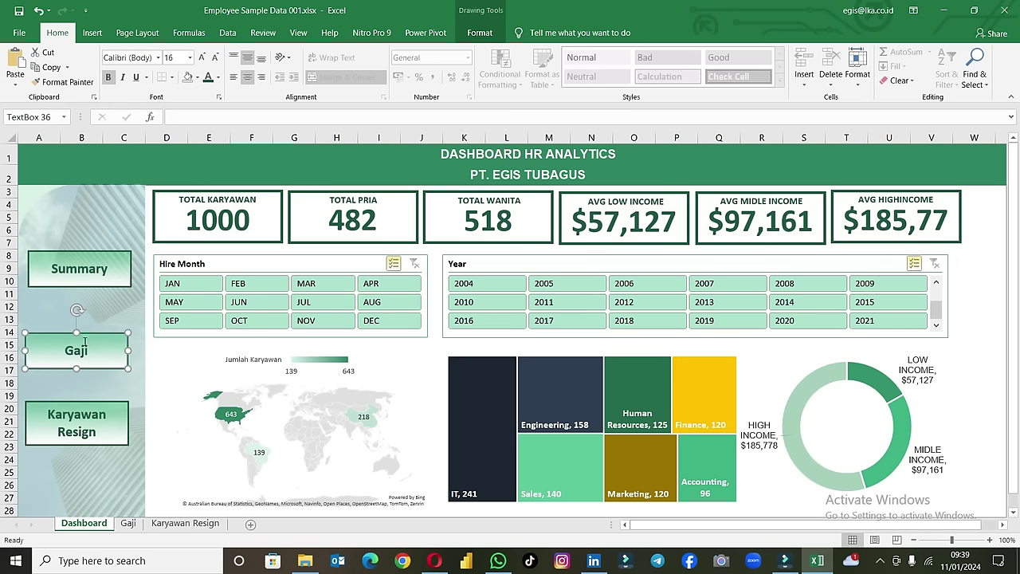
pyautogui.click(93, 268)
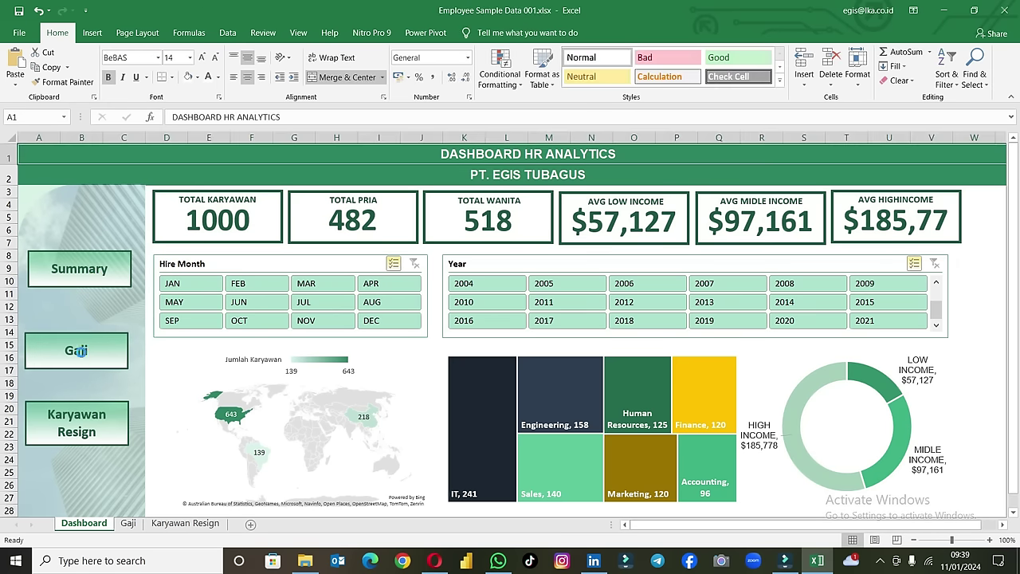
# Step: Test the Gaji, Summary and Karyawan Resign buttons, ending on the Karyawan Resign sheet
pyautogui.click(76, 350)
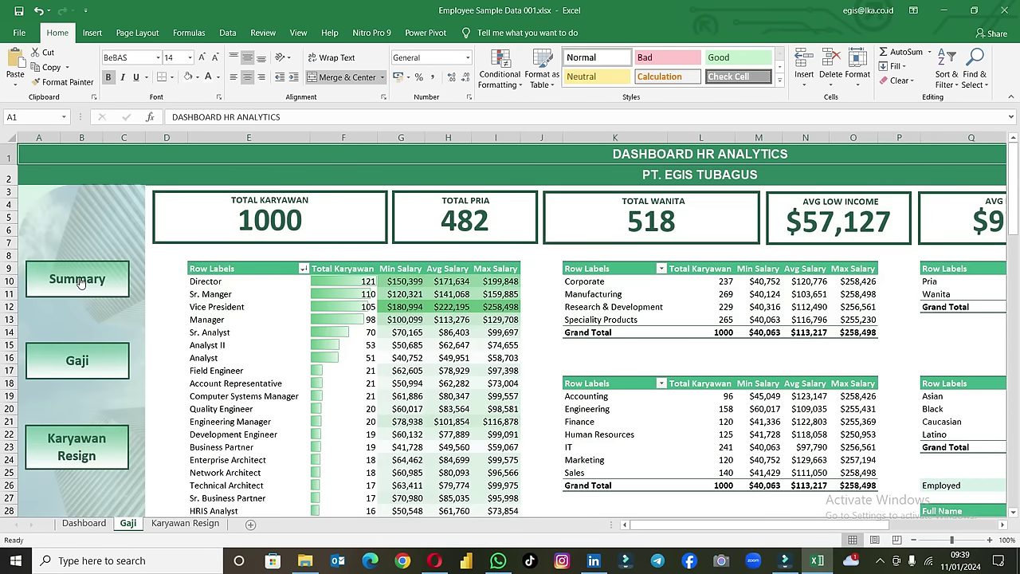
pyautogui.click(79, 282)
pyautogui.click(82, 425)
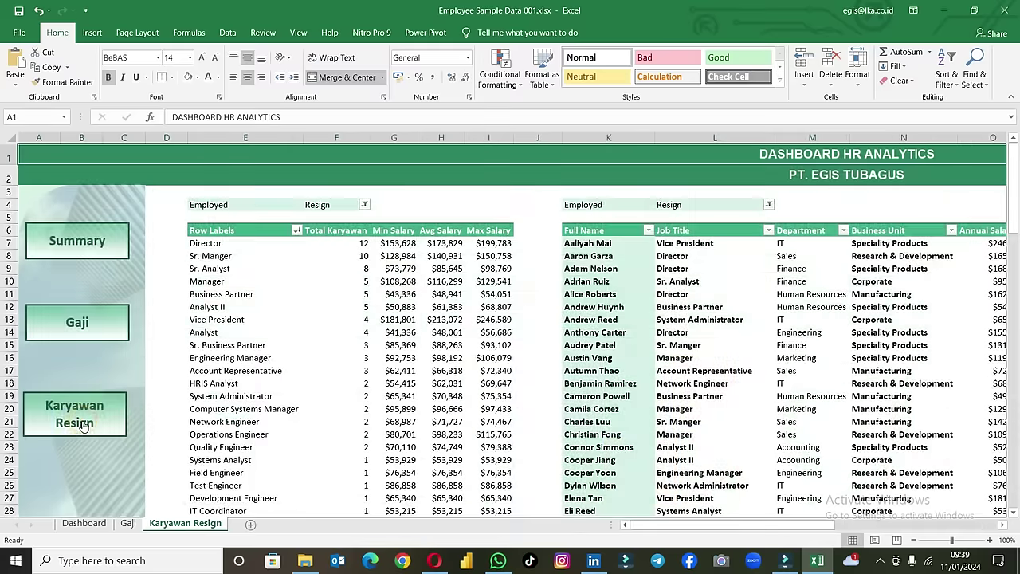
# Step: Close the PivotTable Fields pane and check the Unhide list, leaving Category Gaji, Wilayah, Data and Gender hidden
pyautogui.click(364, 357)
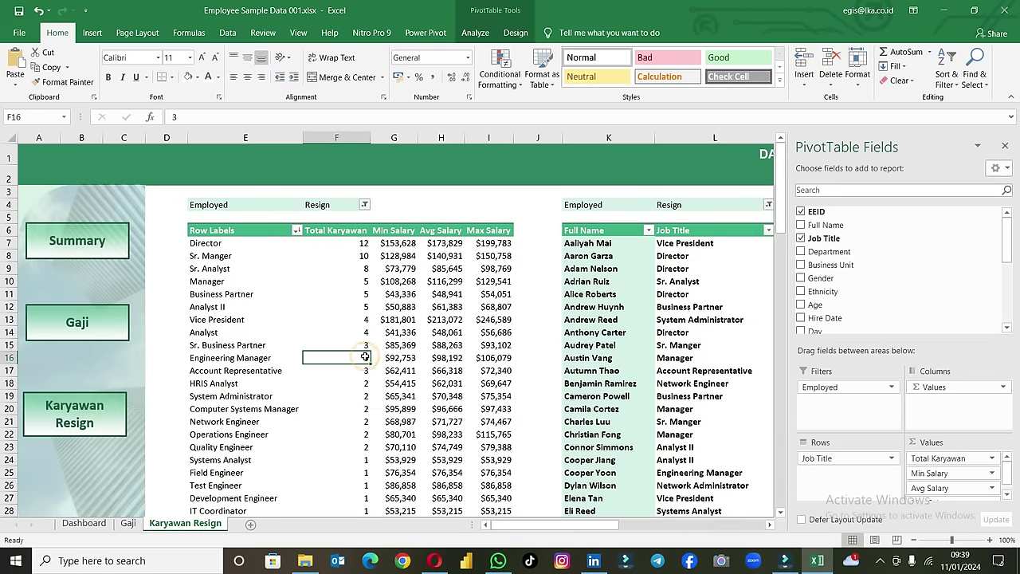
pyautogui.click(1004, 145)
pyautogui.rightClick(191, 529)
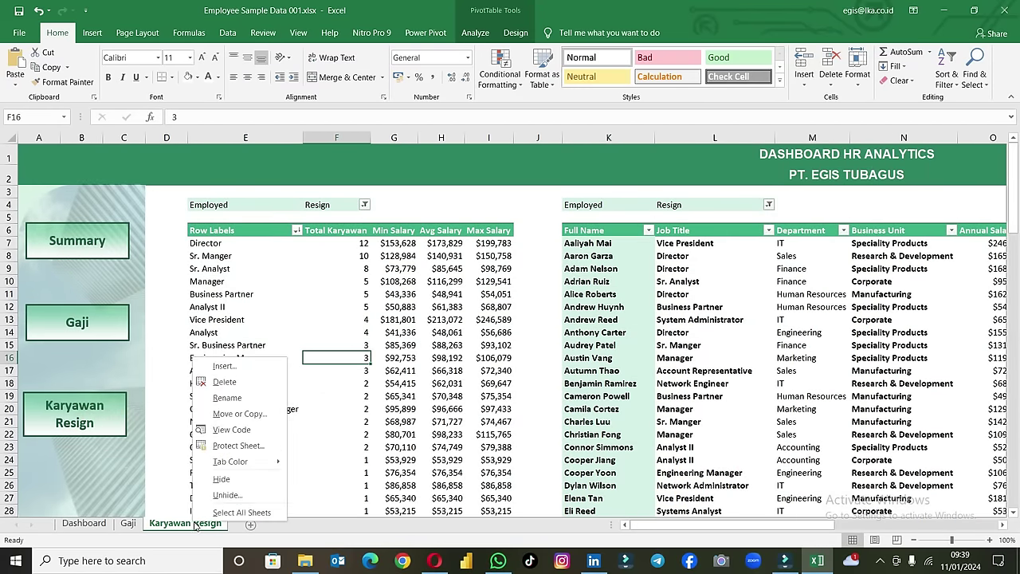
pyautogui.click(215, 502)
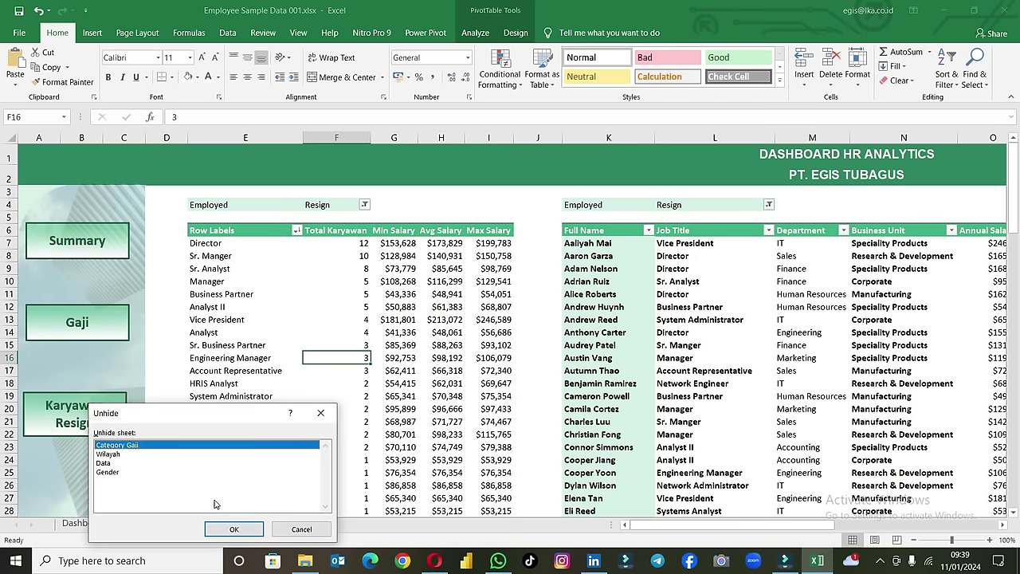
pyautogui.click(297, 529)
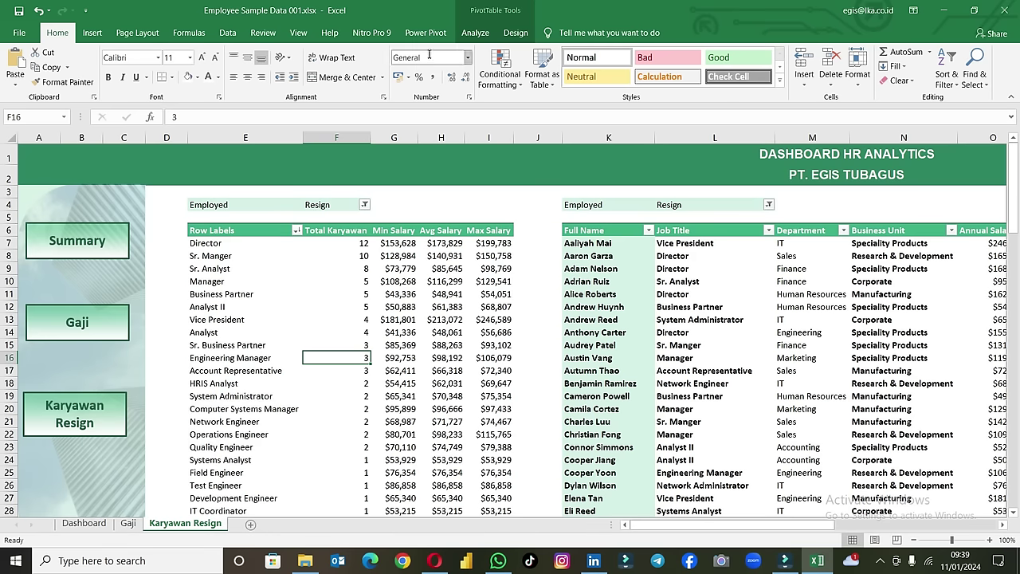
# Step: Protect the workbook structure with a confirmed password, then verify sheet-tab operations are locked
pyautogui.click(263, 32)
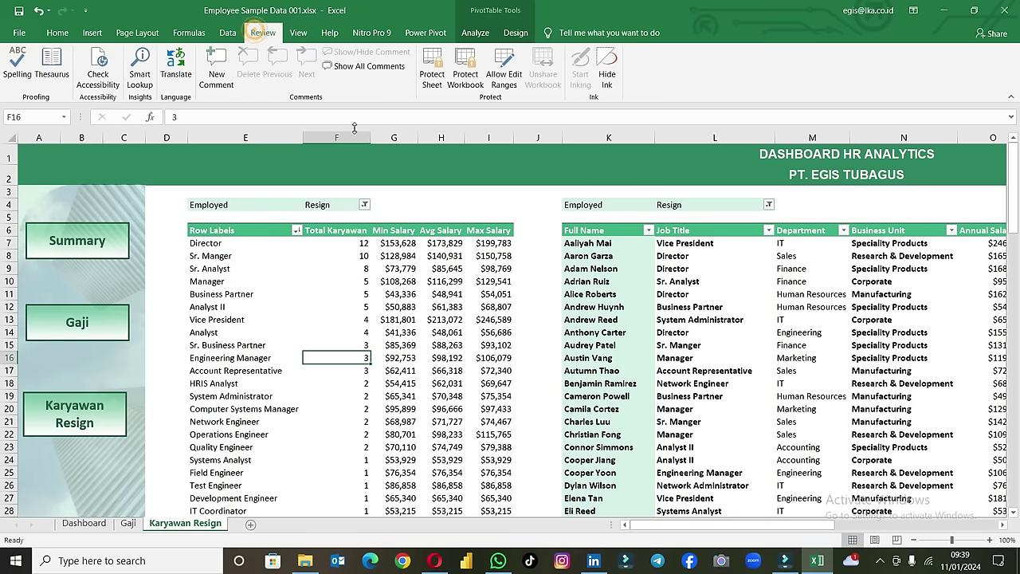
pyautogui.click(467, 73)
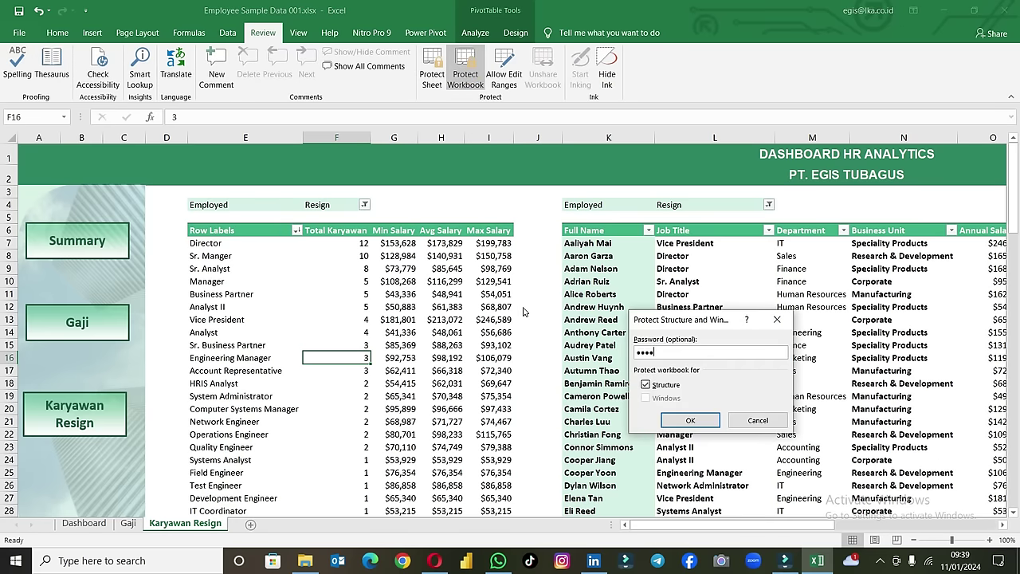
pyautogui.click(705, 420)
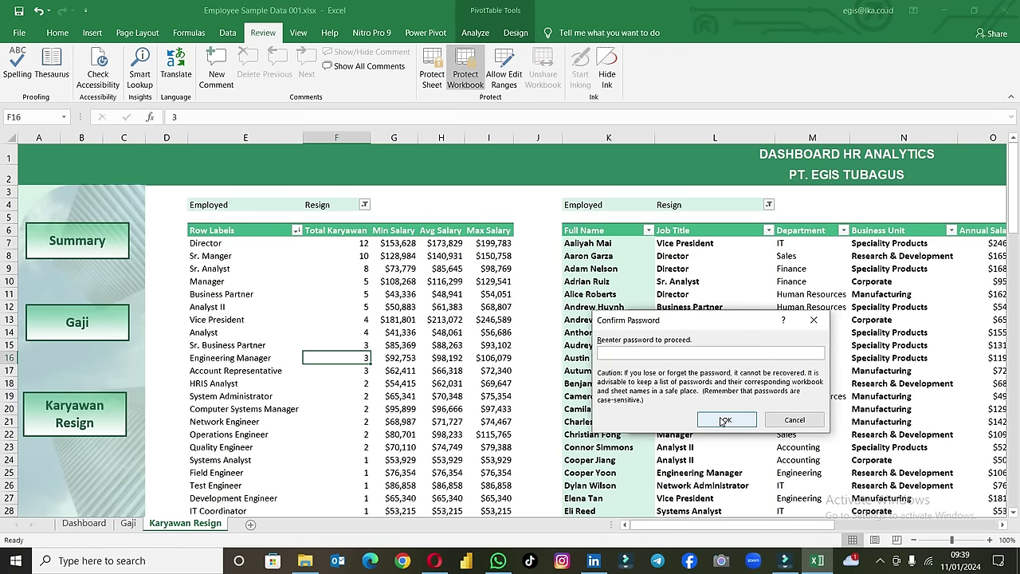
pyautogui.click(711, 413)
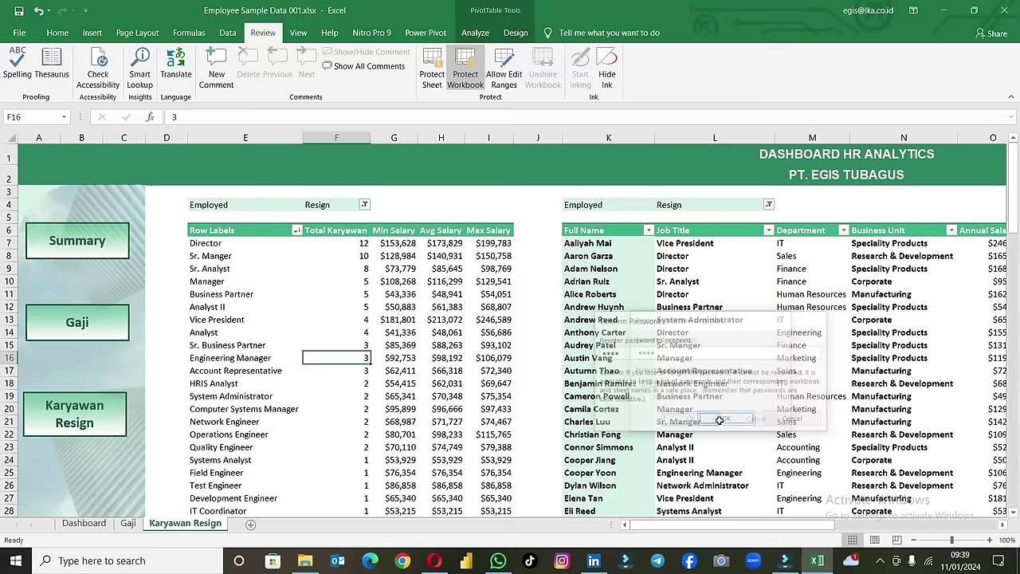
pyautogui.rightClick(169, 527)
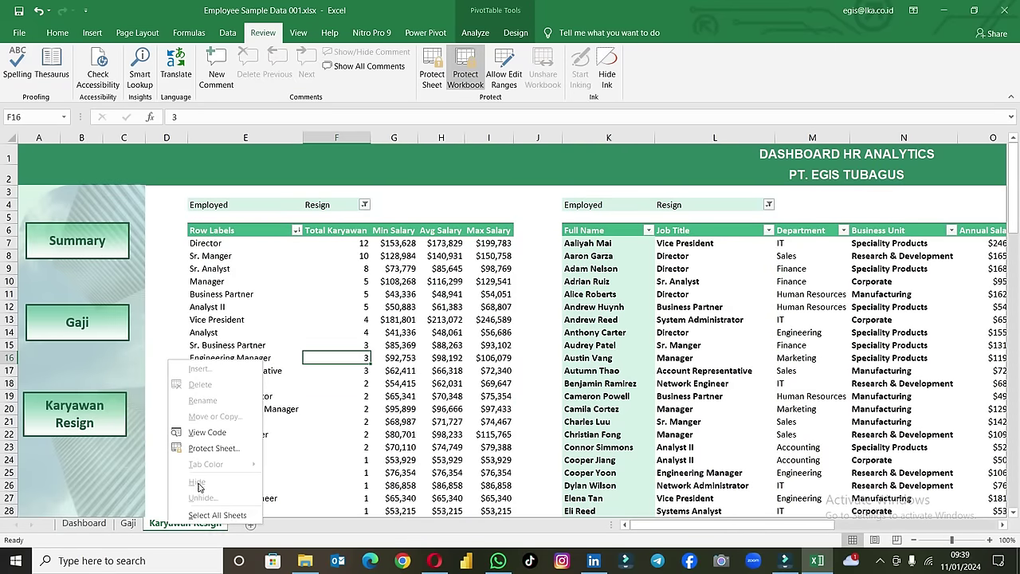
pyautogui.click(167, 296)
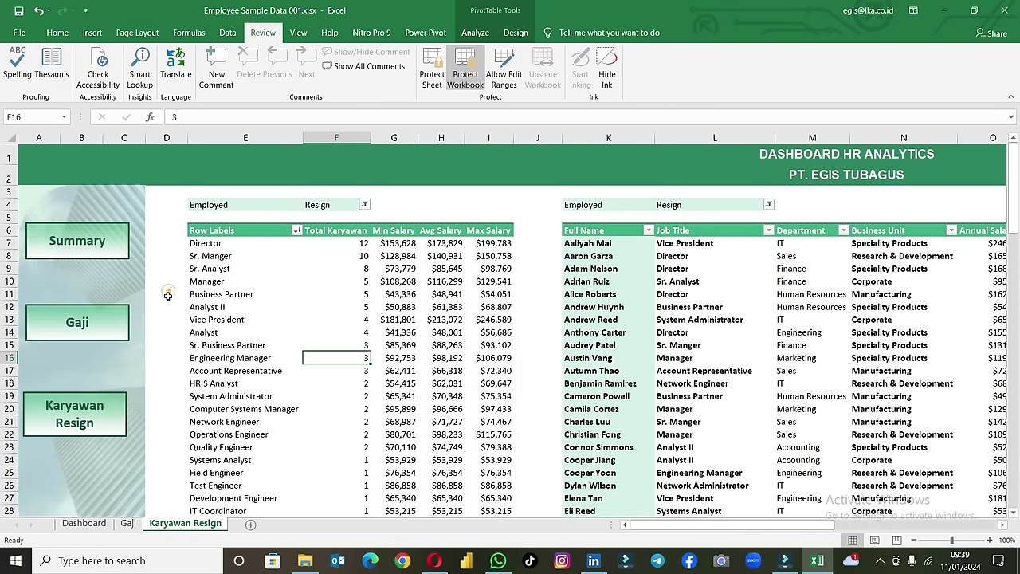
# Step: Test the Summary, Gaji and Karyawan Resign buttons, returning to the Dashboard
pyautogui.click(95, 248)
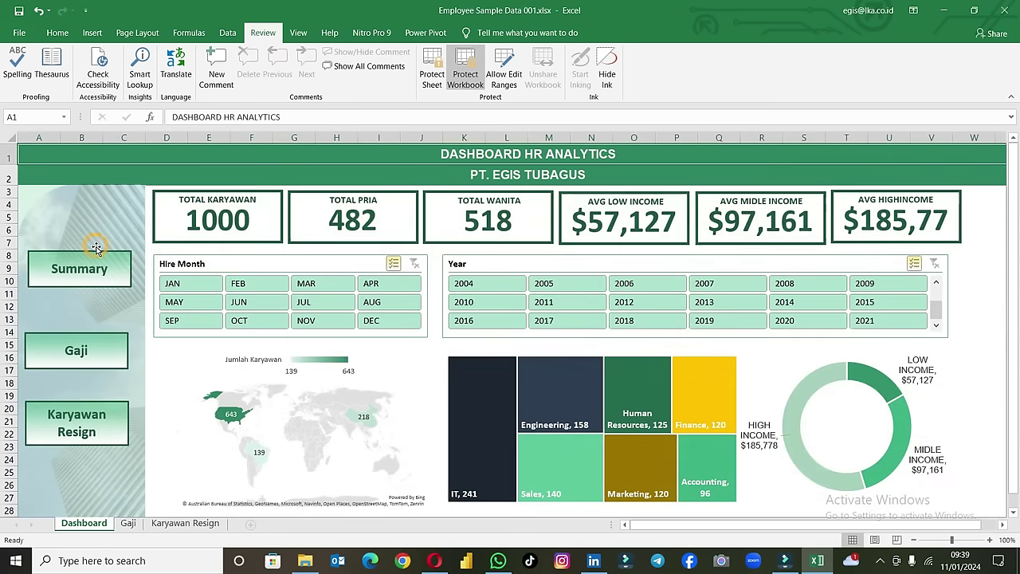
pyautogui.click(80, 350)
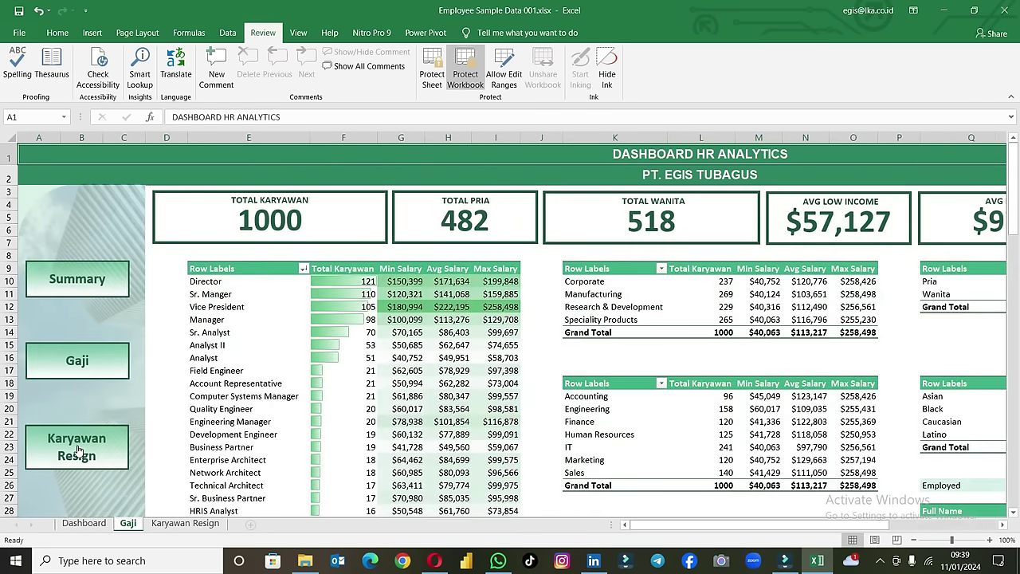
pyautogui.click(77, 451)
pyautogui.click(88, 243)
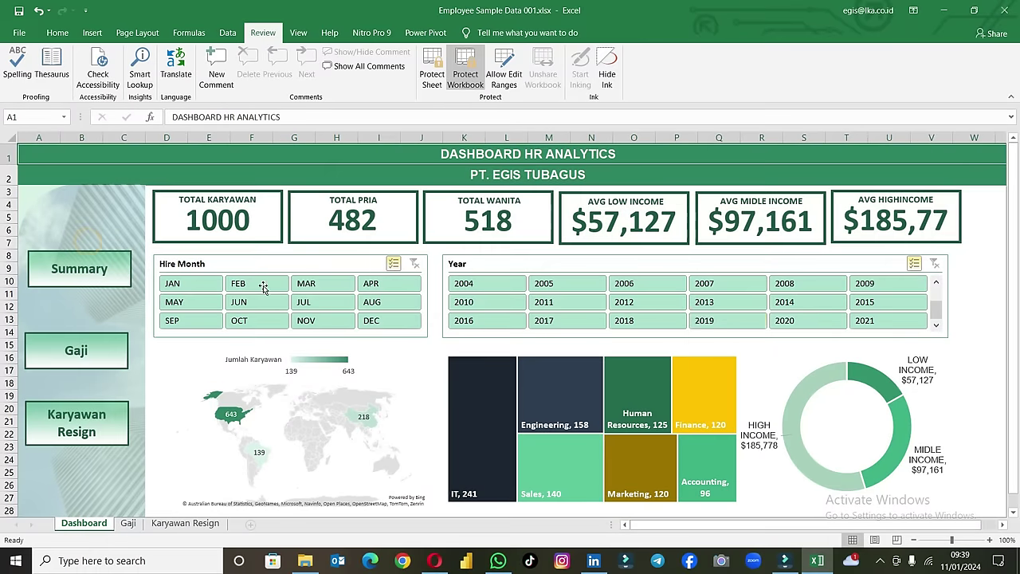
# Step: Filter the Year slicer to 2009 and browse the Gaji pivot tables showing 29 employees
pyautogui.click(875, 285)
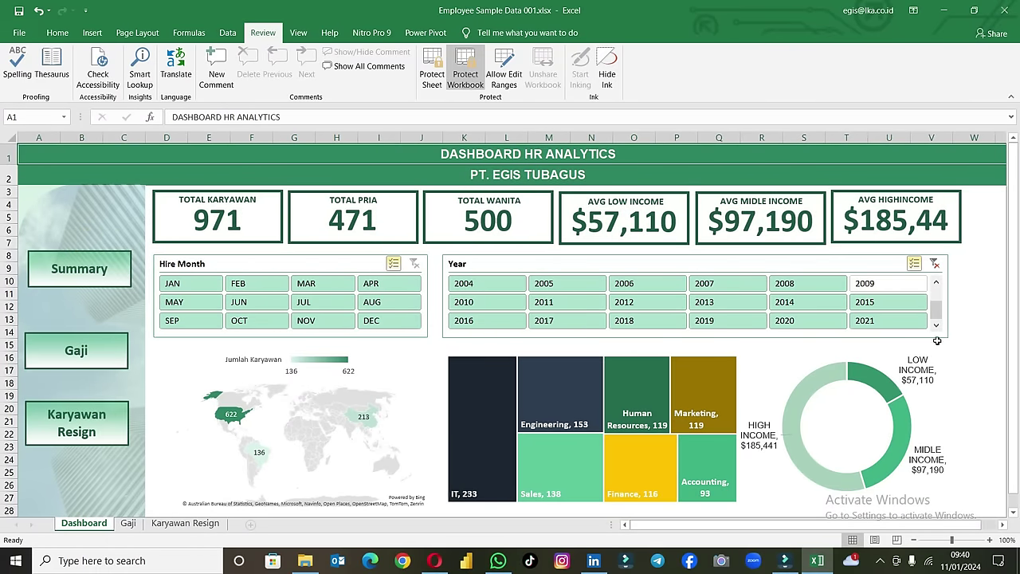
pyautogui.click(934, 264)
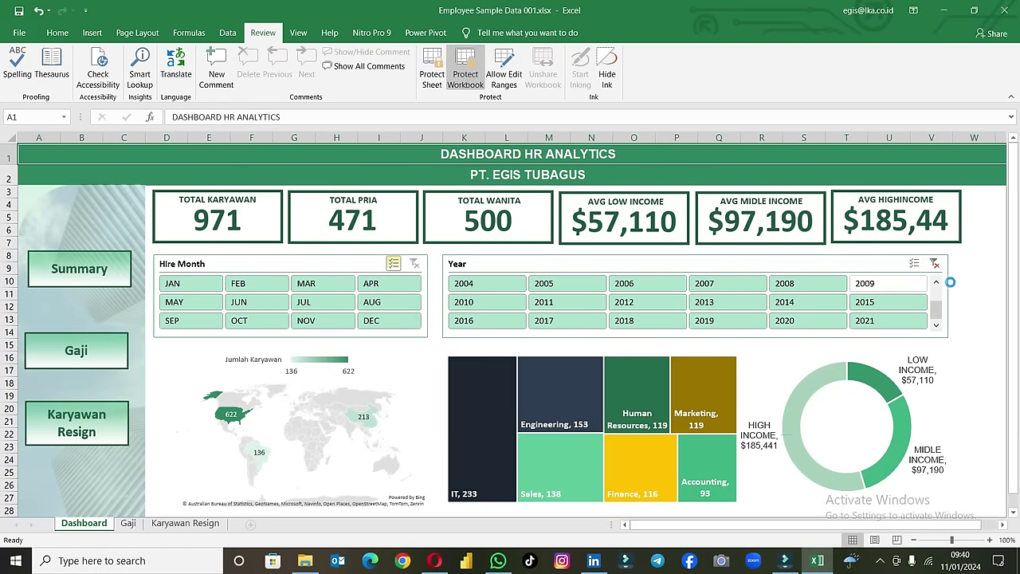
pyautogui.click(898, 288)
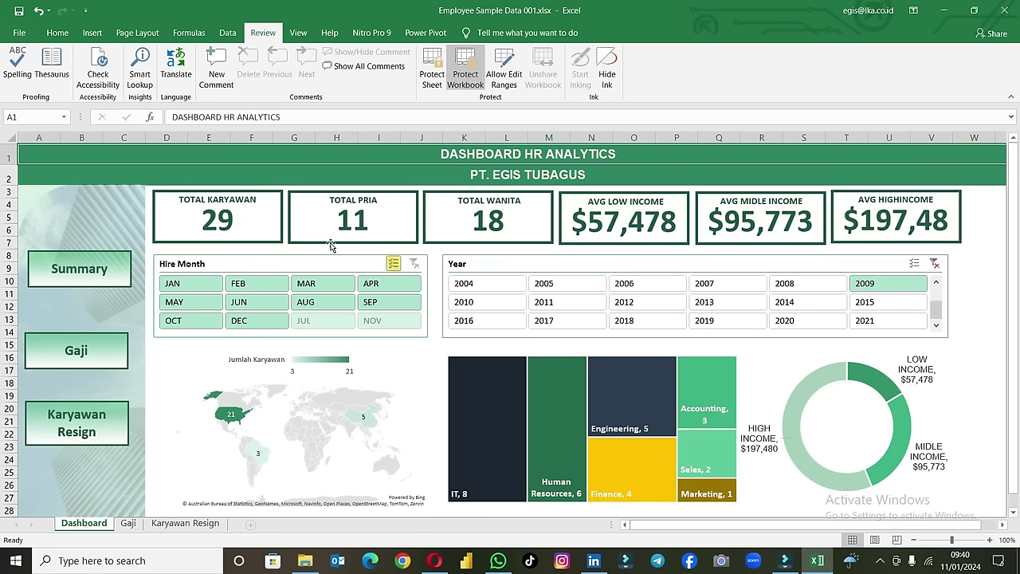
pyautogui.click(128, 523)
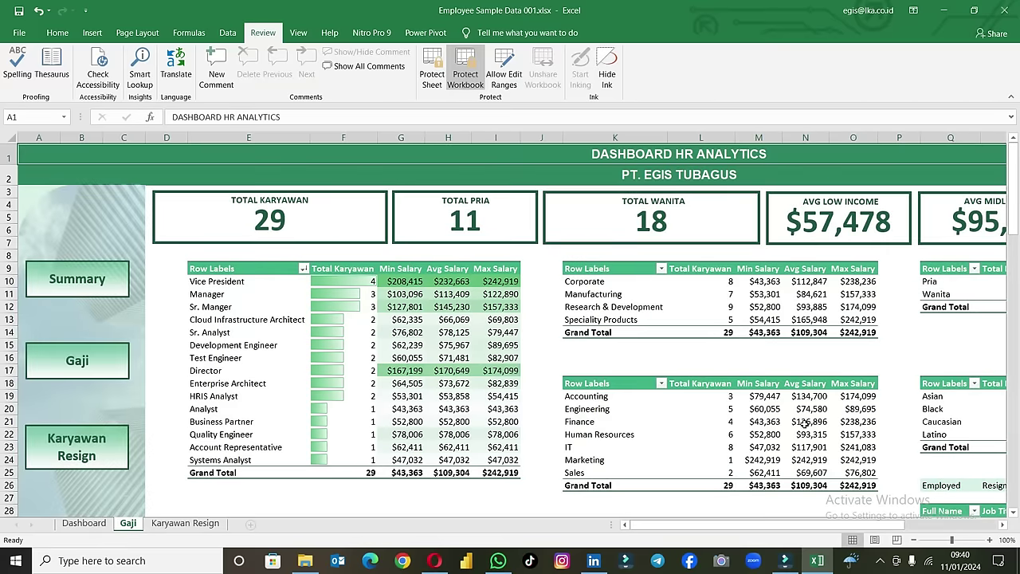
pyautogui.hscroll(3, 813, 438)
pyautogui.hscroll(3, 821, 454)
pyautogui.scroll(-3, 826, 466)
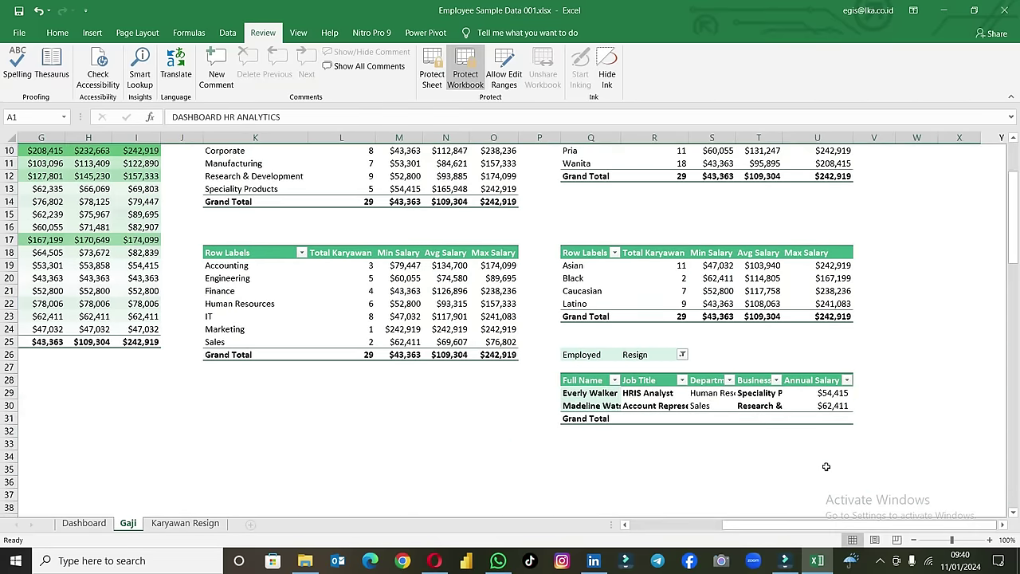
pyautogui.scroll(2, 827, 466)
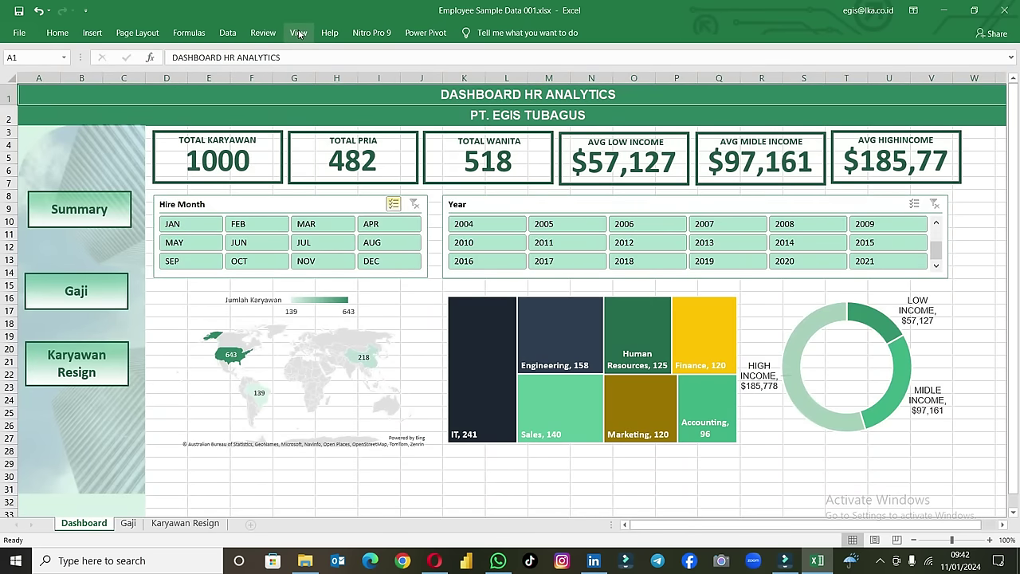
# Step: Pin the ribbon open and turn off Gridlines, Formula Bar and Headings in the View tab
pyautogui.click(299, 32)
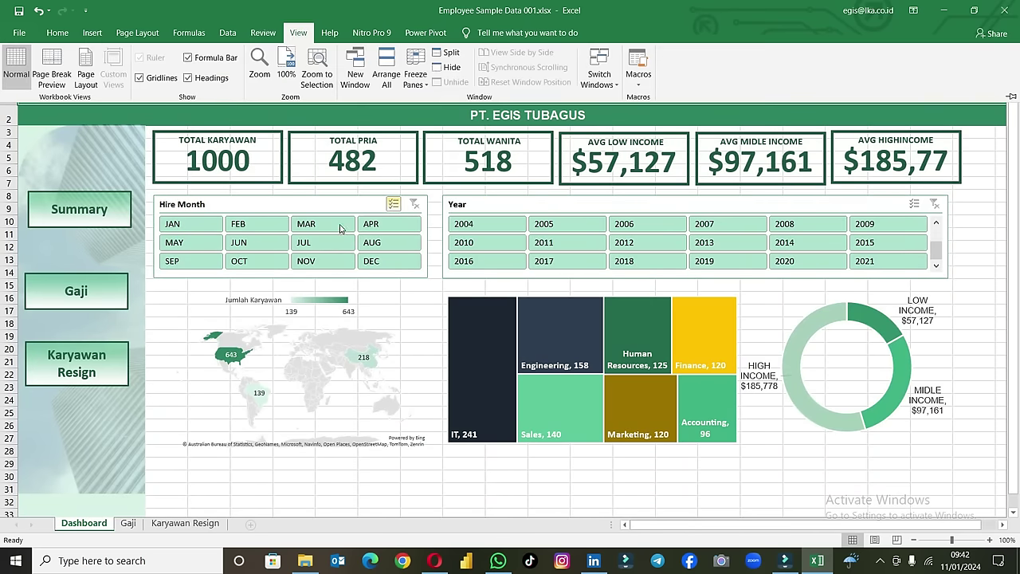
pyautogui.doubleClick(298, 32)
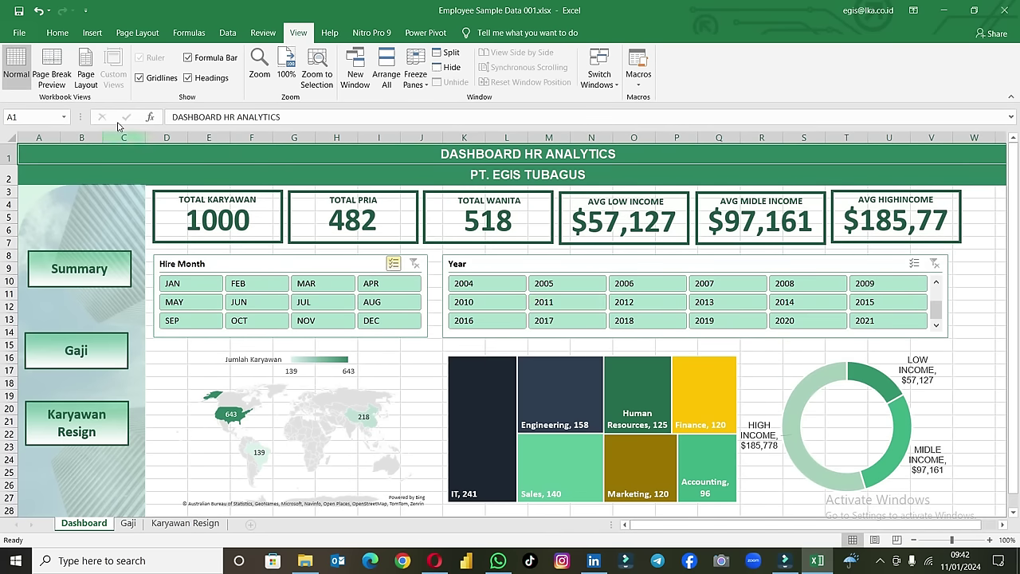
pyautogui.click(140, 78)
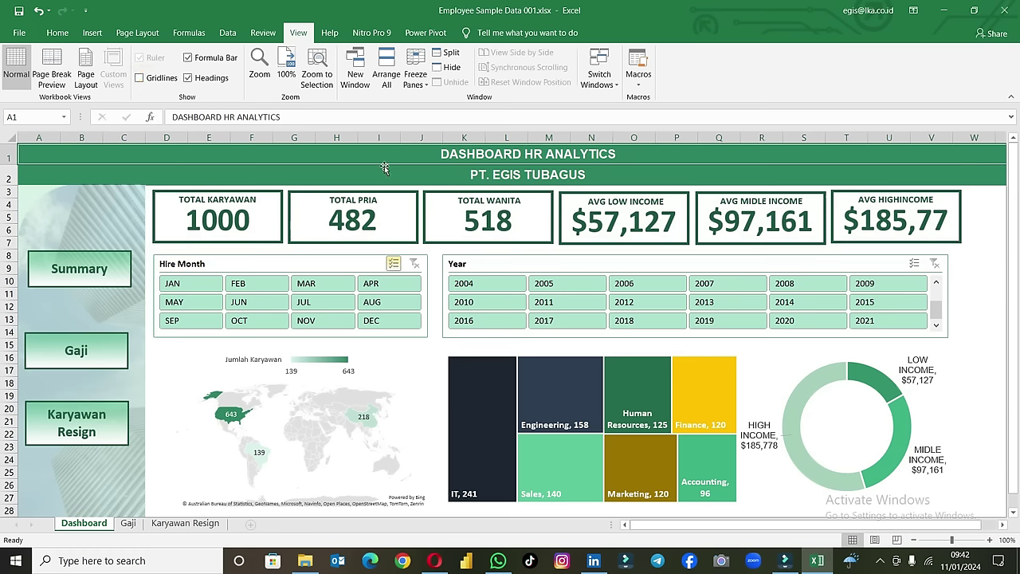
pyautogui.click(189, 59)
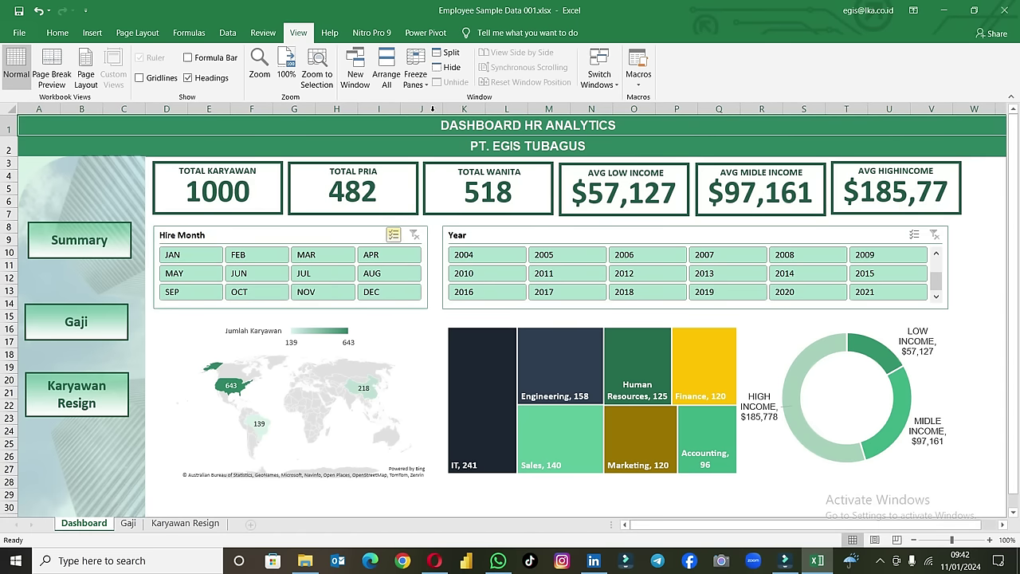
pyautogui.click(189, 78)
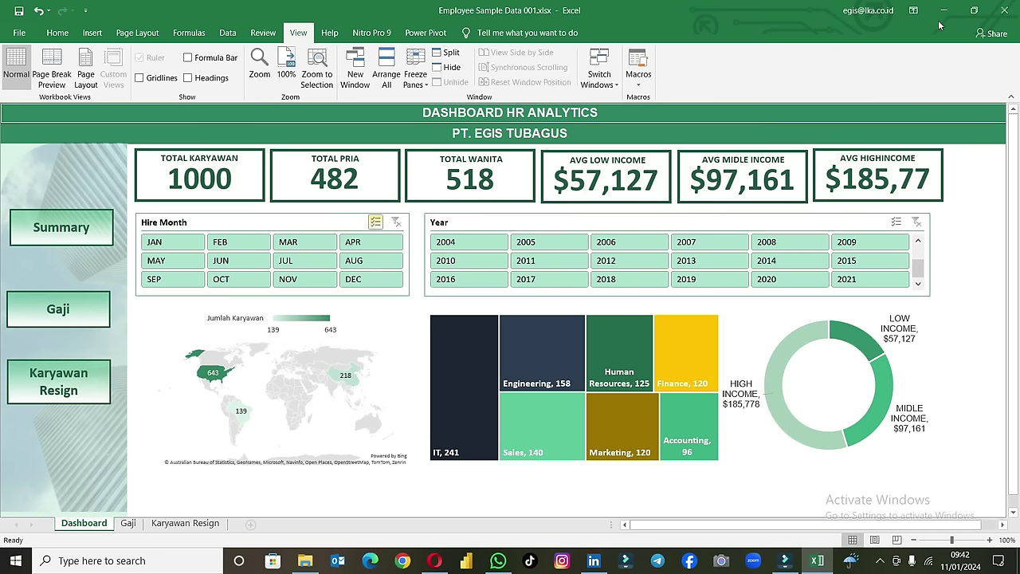
pyautogui.click(915, 12)
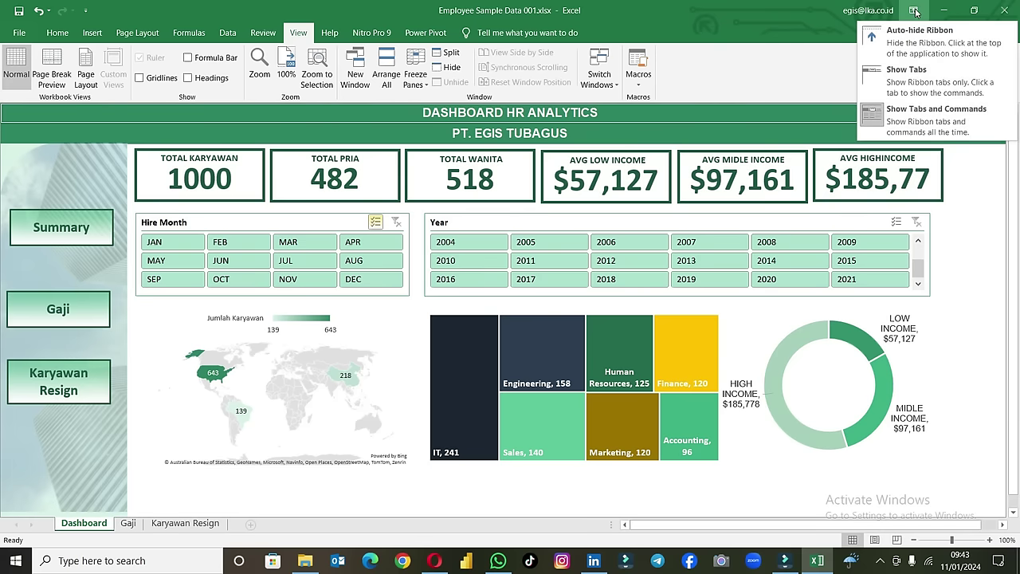
# Step: Set the ribbon to Show Tabs only, then test the Gaji, Summary and Karyawan Resign links
pyautogui.click(911, 82)
pyautogui.click(518, 434)
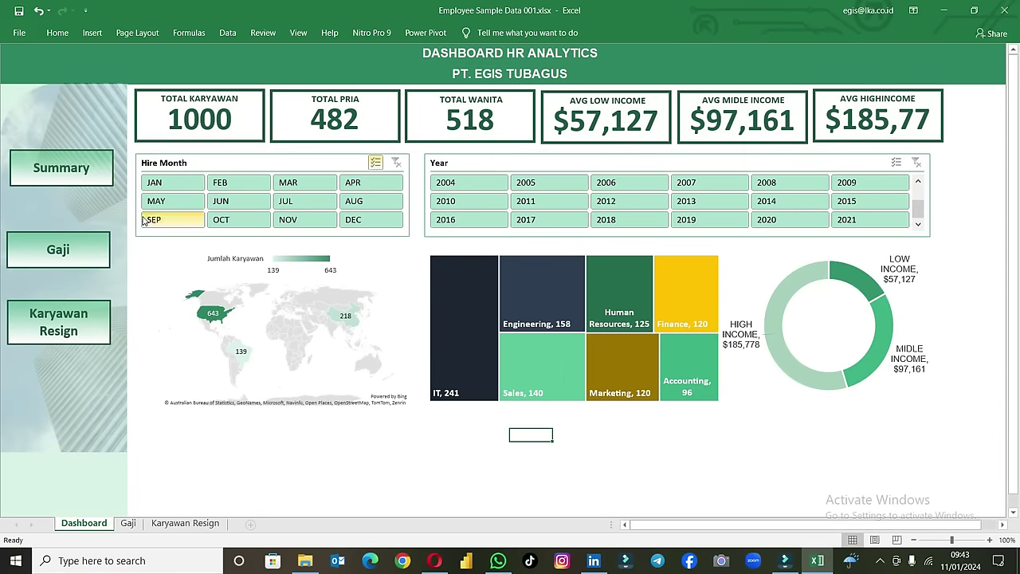
pyautogui.click(80, 261)
pyautogui.click(56, 180)
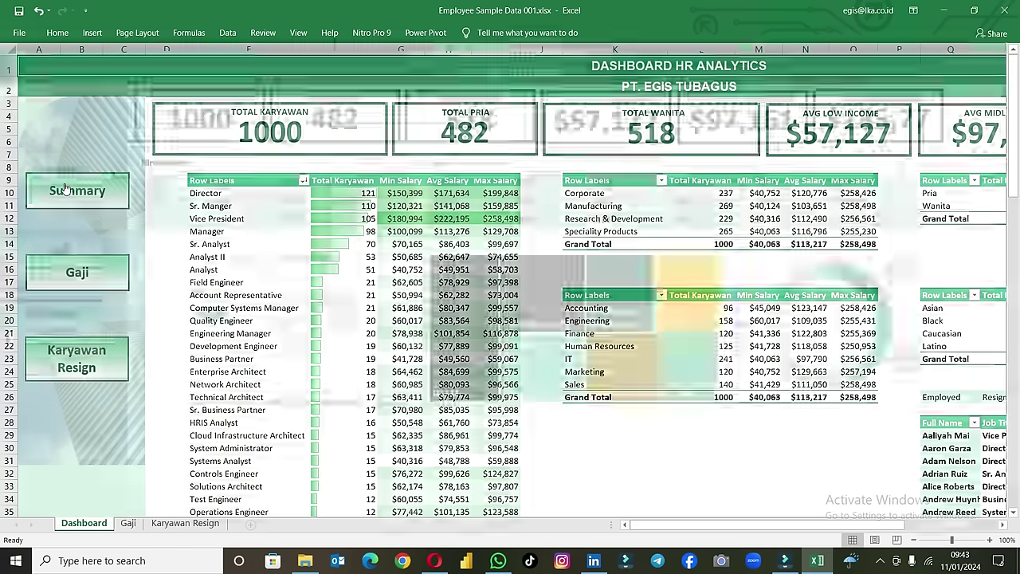
pyautogui.click(63, 330)
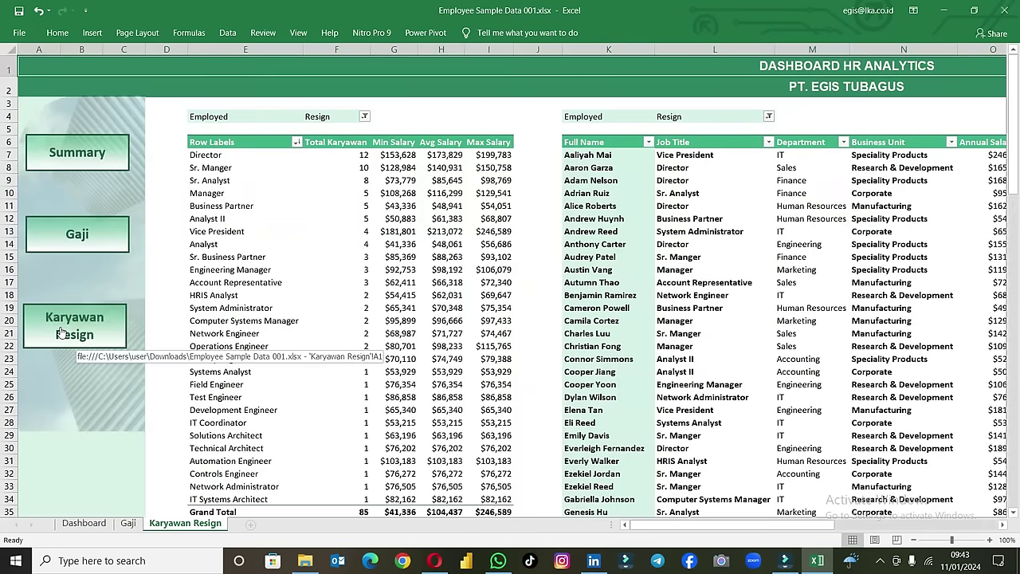